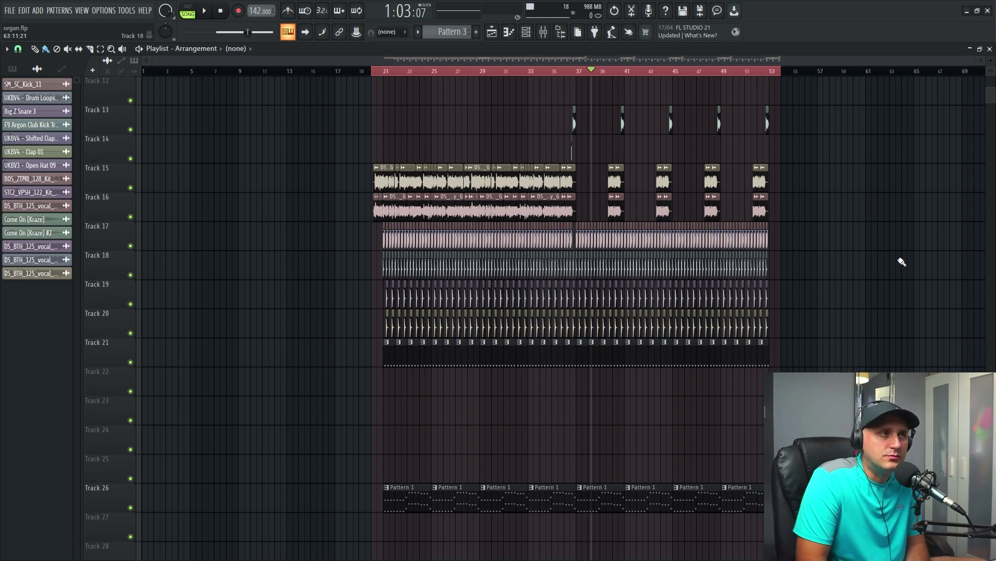
# View the channel settings of the turn_it_up chorus vocal clip on Track 15 and close them.
pyautogui.click(265, 32)
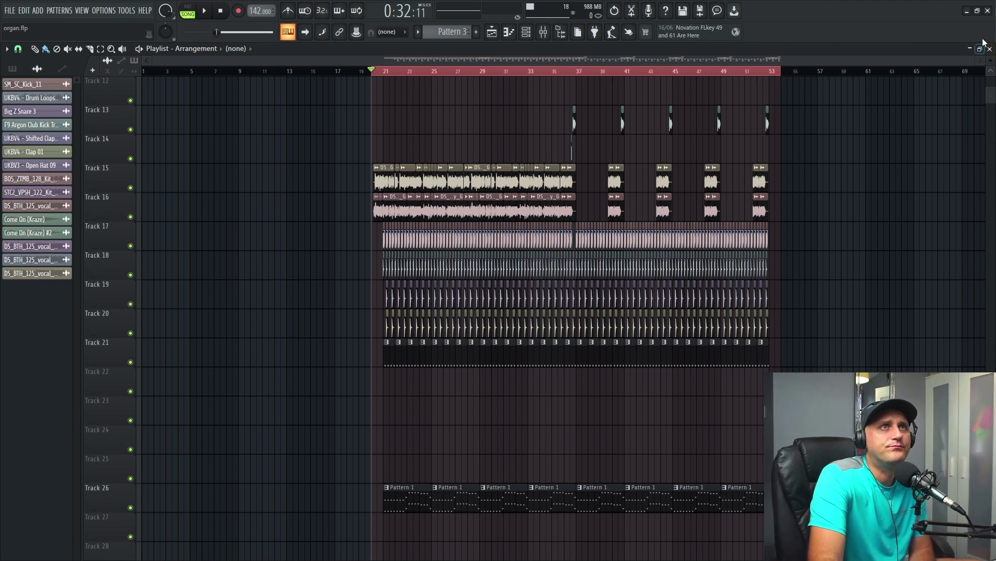
pyautogui.scroll(2, 990, 58)
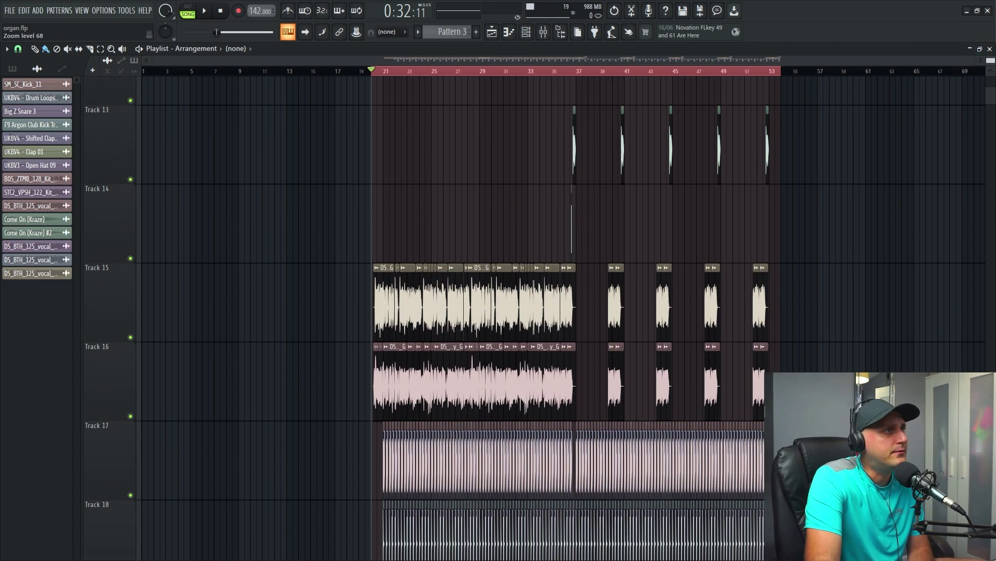
pyautogui.doubleClick(414, 312)
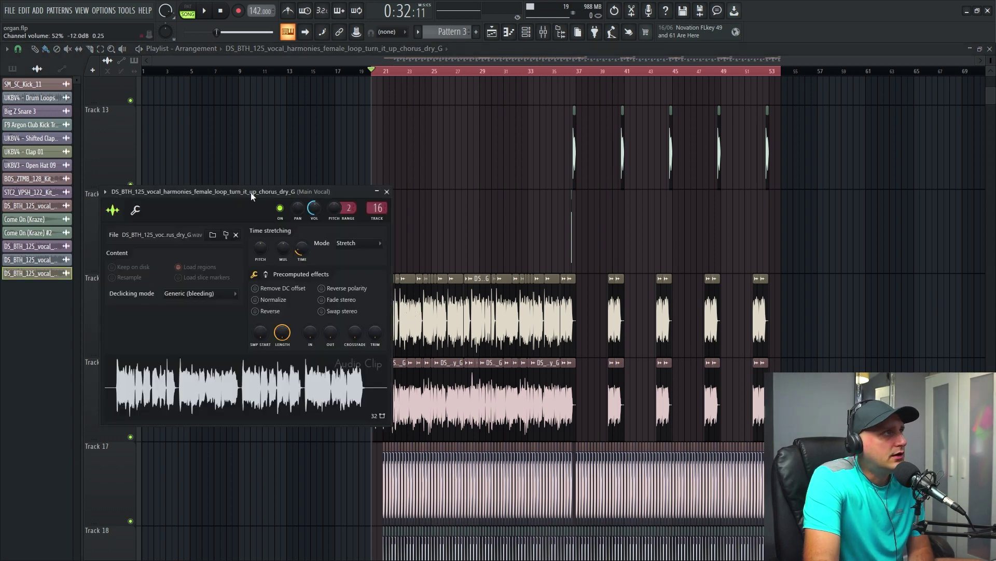
pyautogui.click(387, 192)
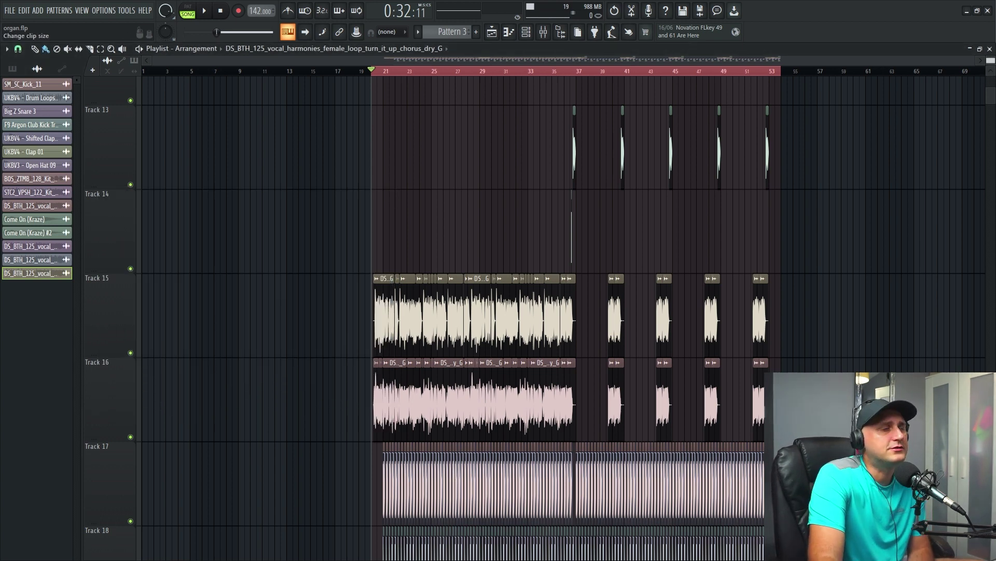
# Play the full arrangement with all tracks from the start of the selected section and stop it.
pyautogui.moveTo(992, 62); pyautogui.dragTo(894, 276)
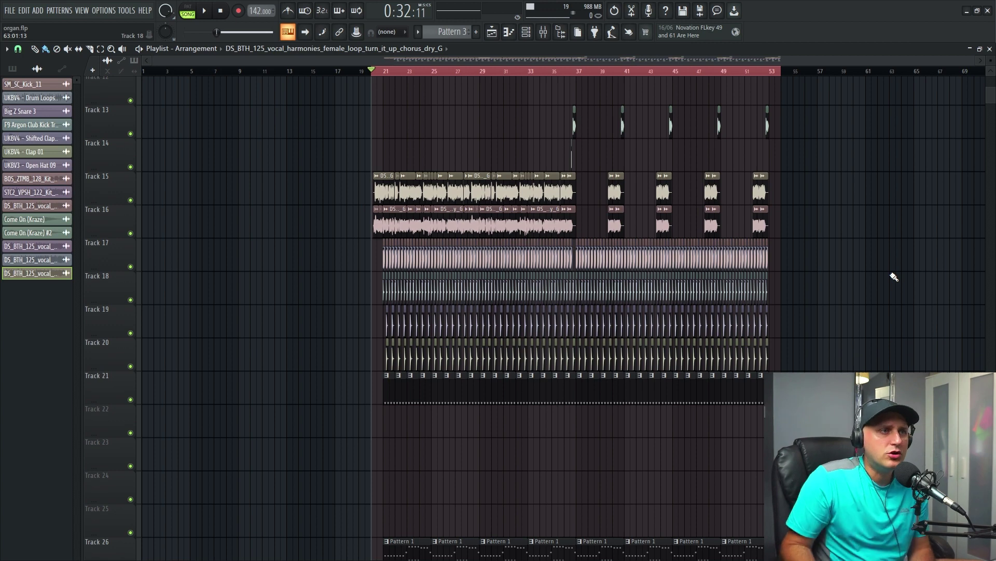
pyautogui.moveTo(991, 61); pyautogui.dragTo(908, 211)
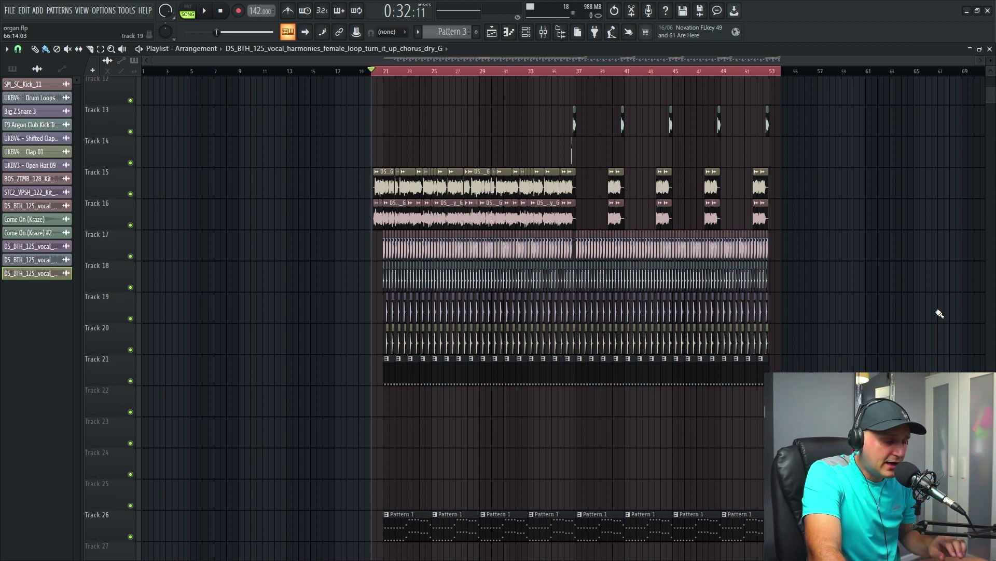
pyautogui.press('space')
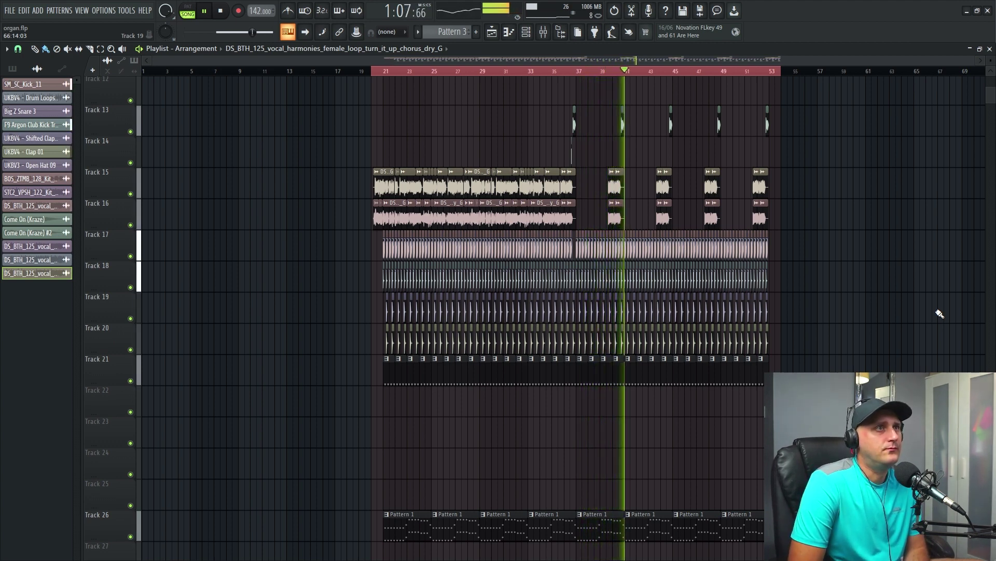
pyautogui.press('space')
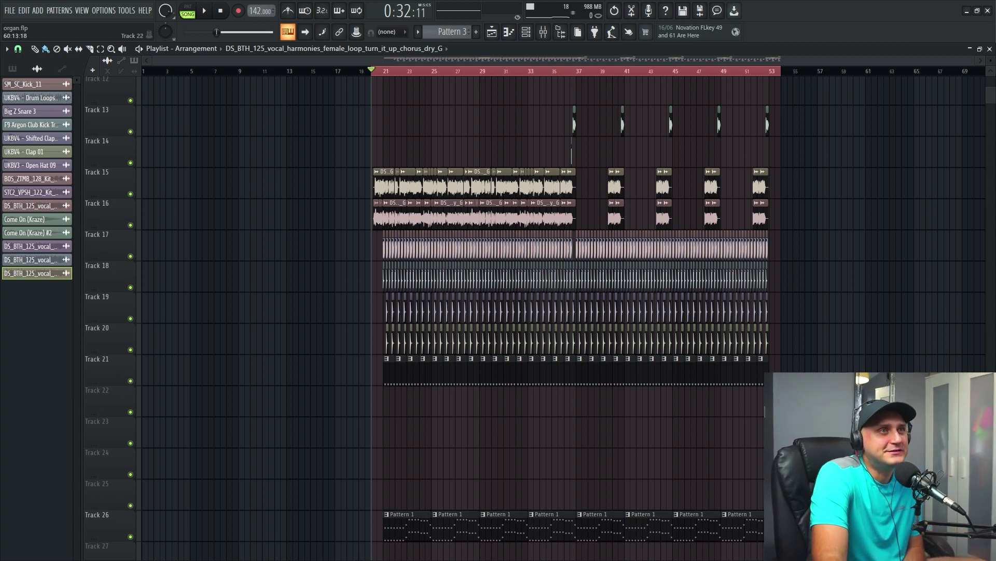
# Solo Track 16 and listen to its vocal layer on its own, pausing after a few bars.
pyautogui.scroll(-1, 830, 343)
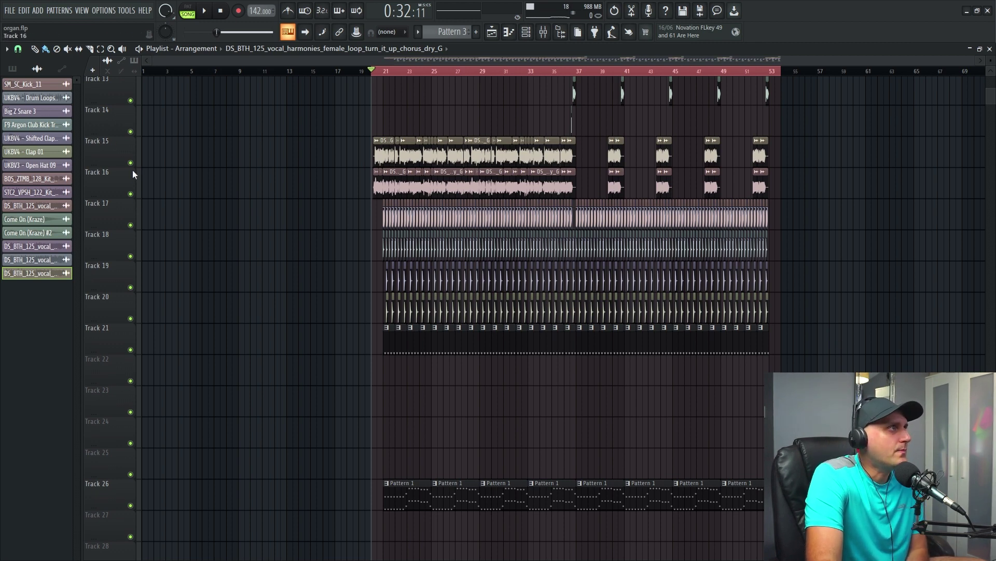
pyautogui.rightClick(130, 194)
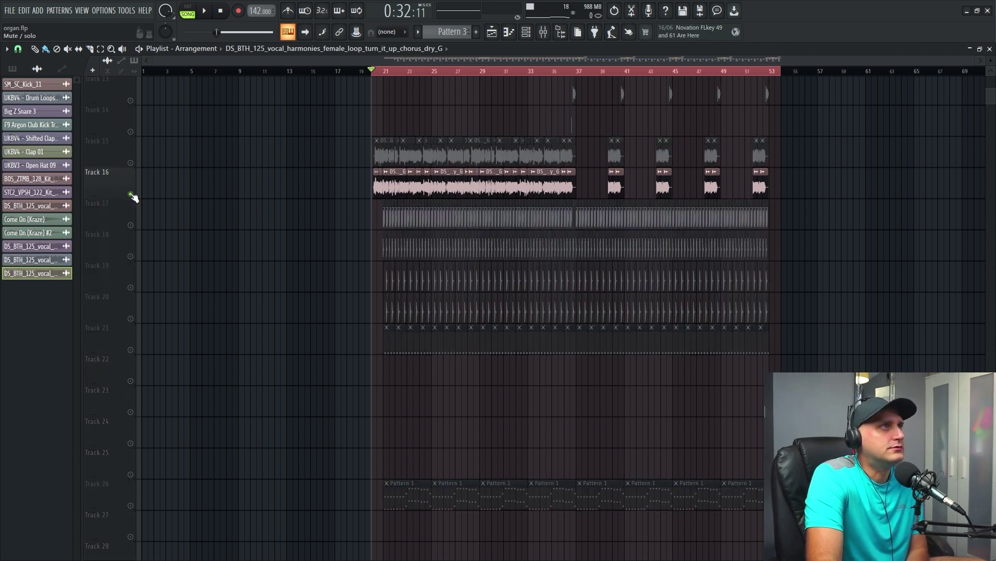
pyautogui.click(205, 16)
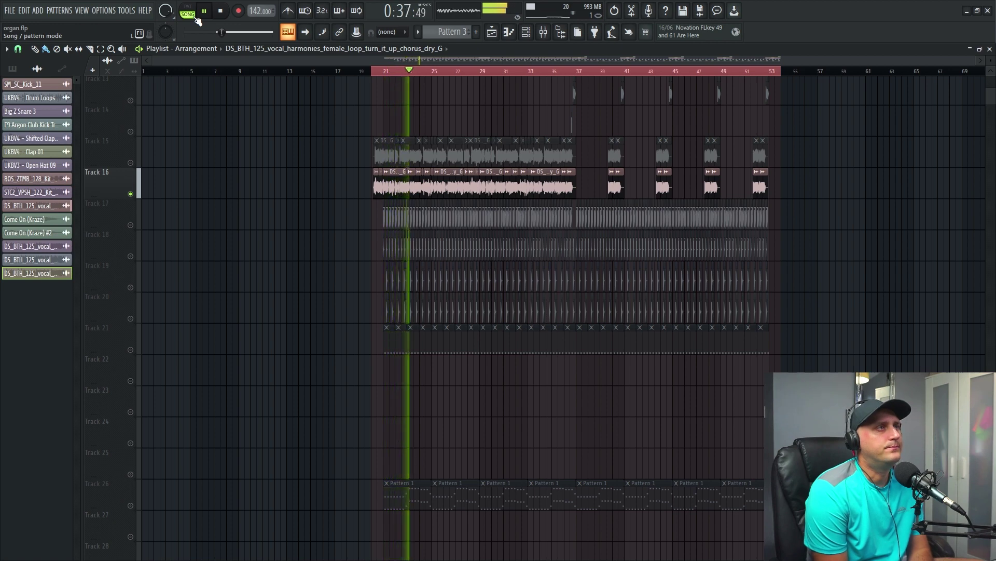
pyautogui.press('space')
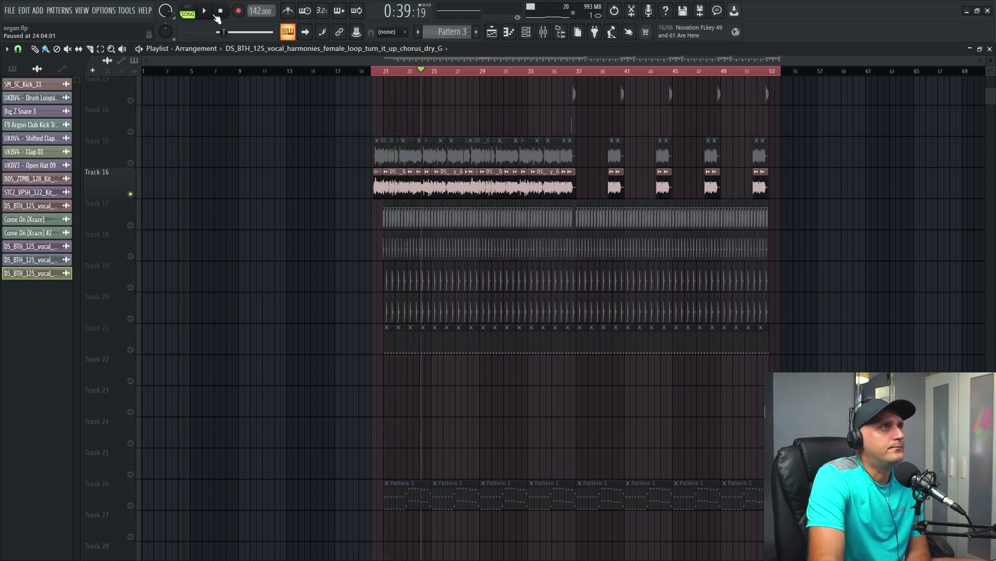
# Solo Track 15, return the playhead to bar 20, and check the vocal clip's channel settings.
pyautogui.rightClick(131, 162)
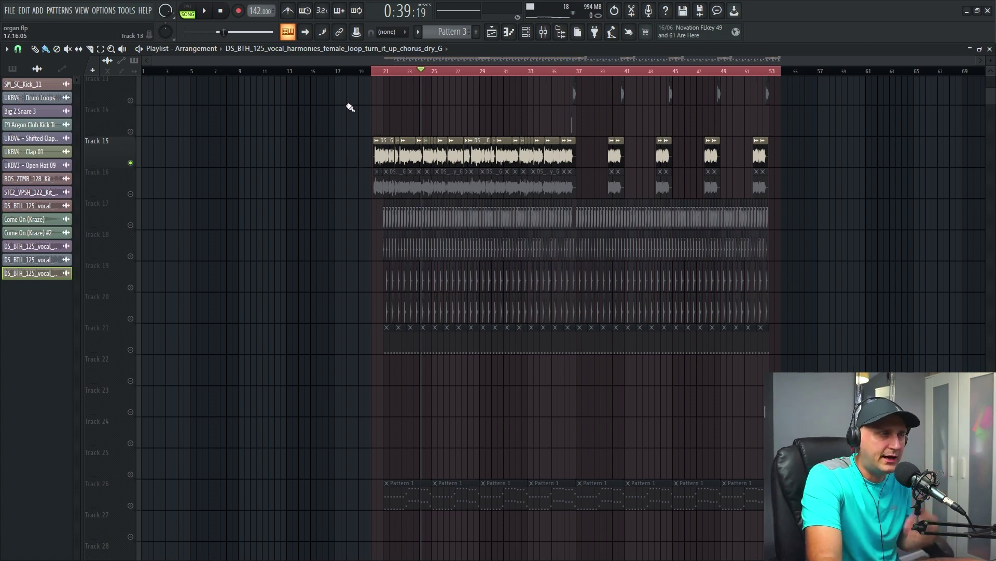
pyautogui.click(373, 71)
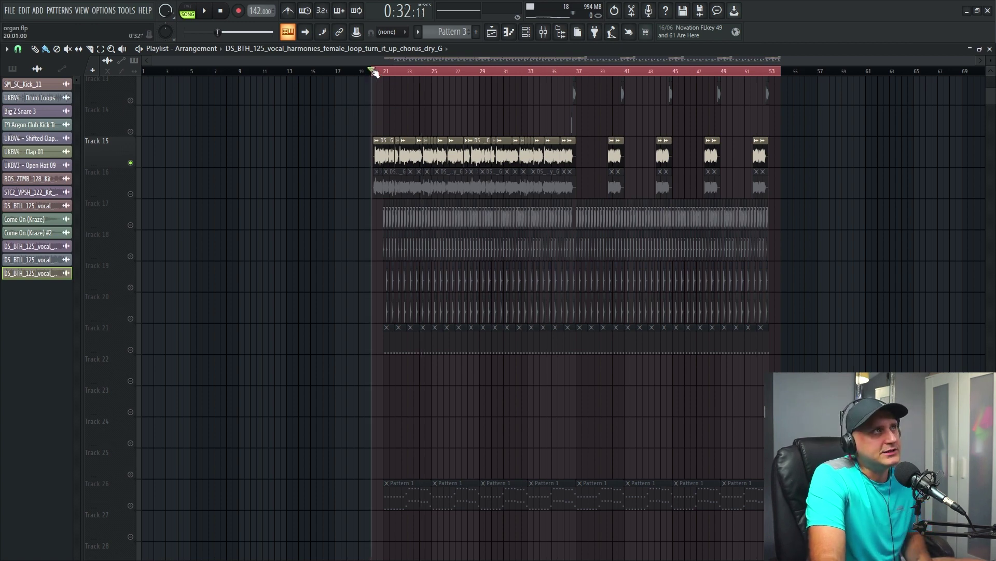
pyautogui.doubleClick(375, 154)
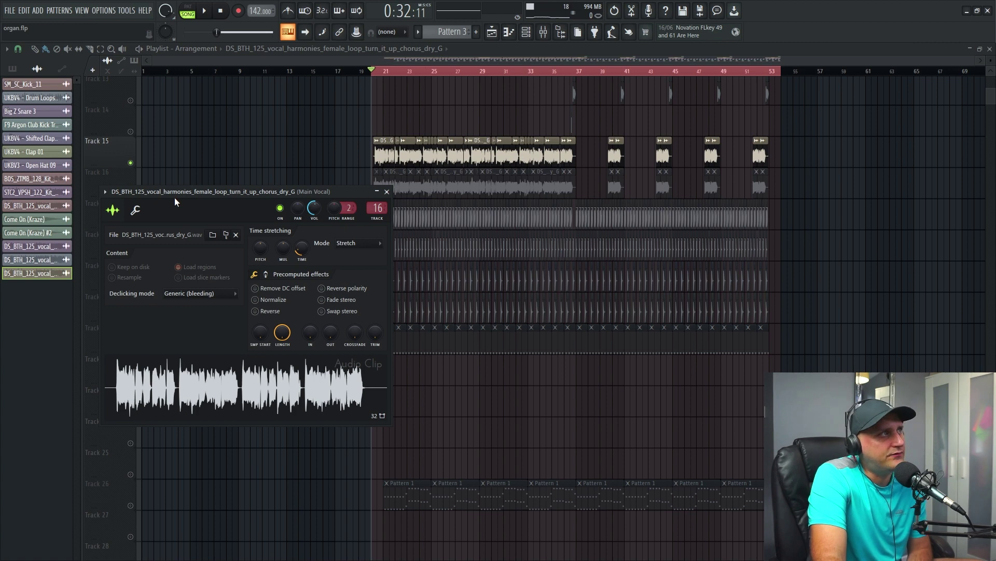
pyautogui.press('Escape')
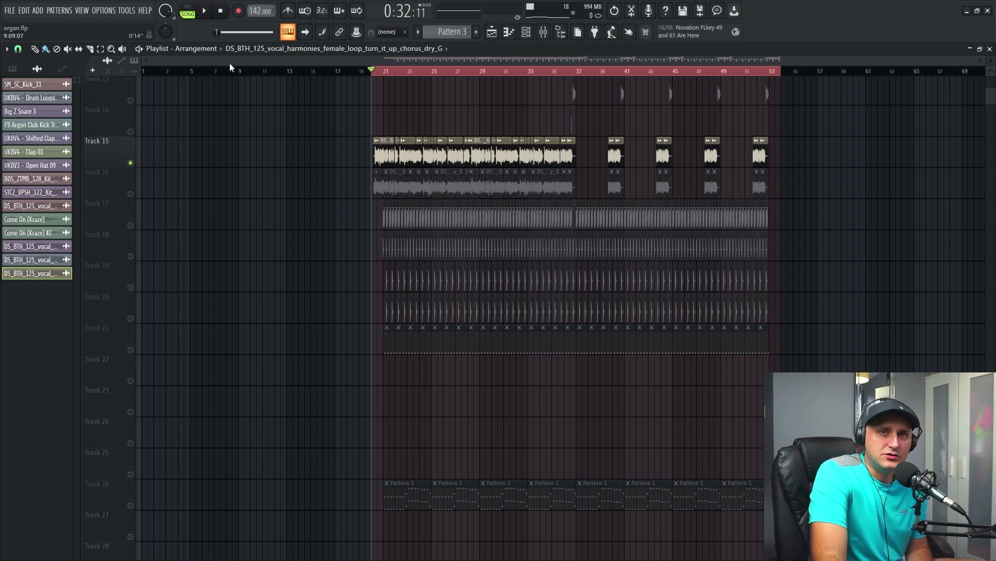
# Listen to the soloed Track 15 vocal and check the mixer routing in its clip's channel settings.
pyautogui.click(204, 10)
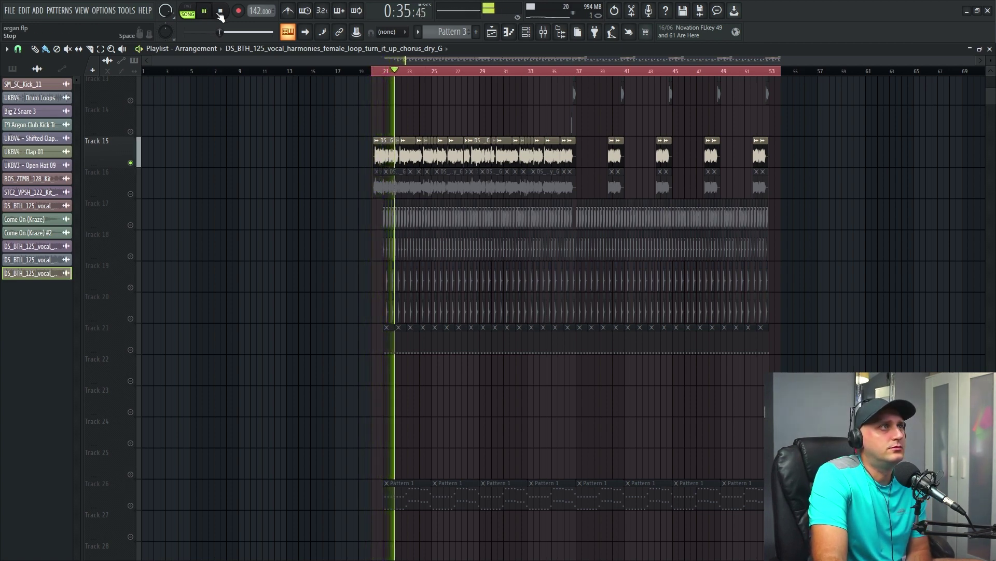
pyautogui.doubleClick(374, 156)
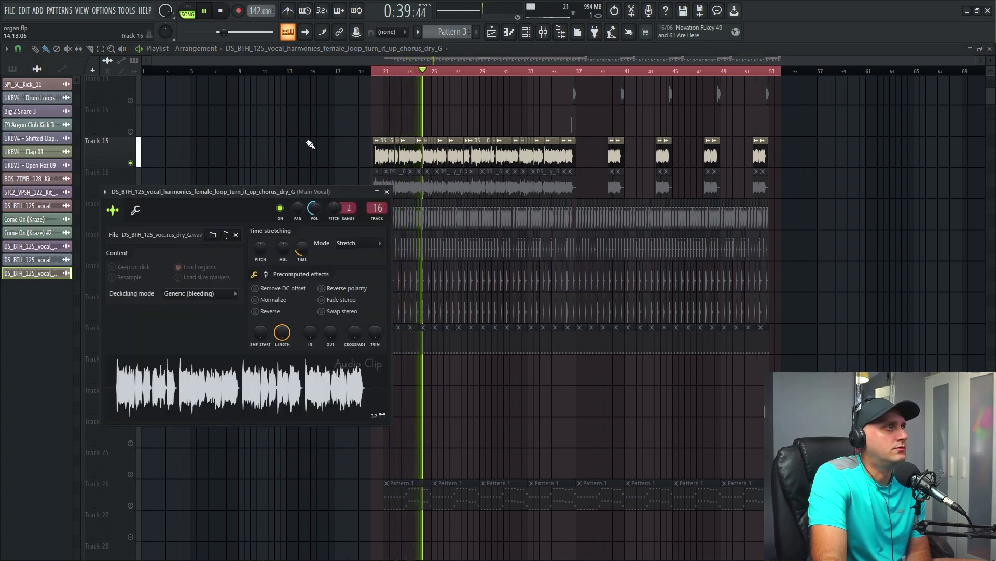
pyautogui.press('Escape')
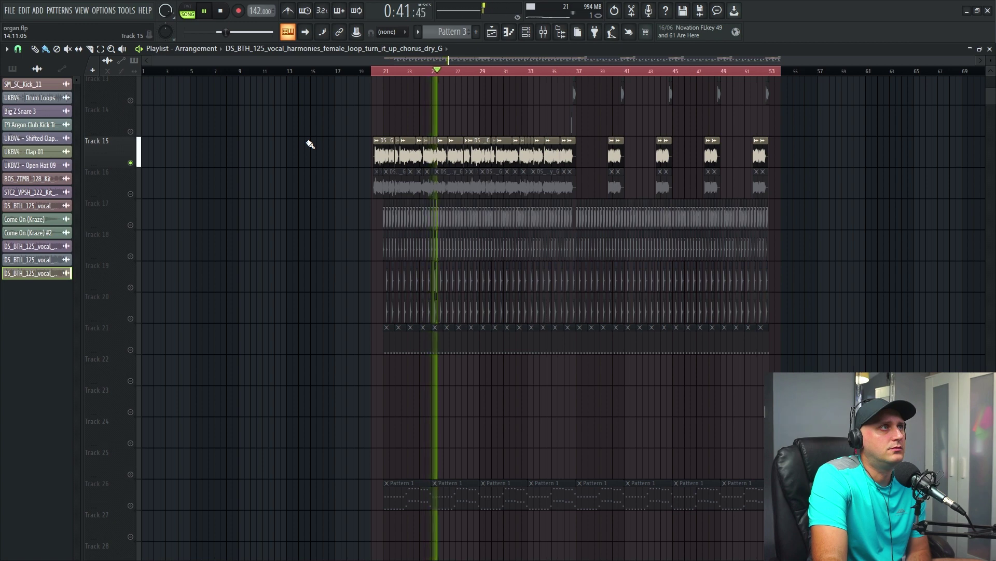
pyautogui.click(205, 10)
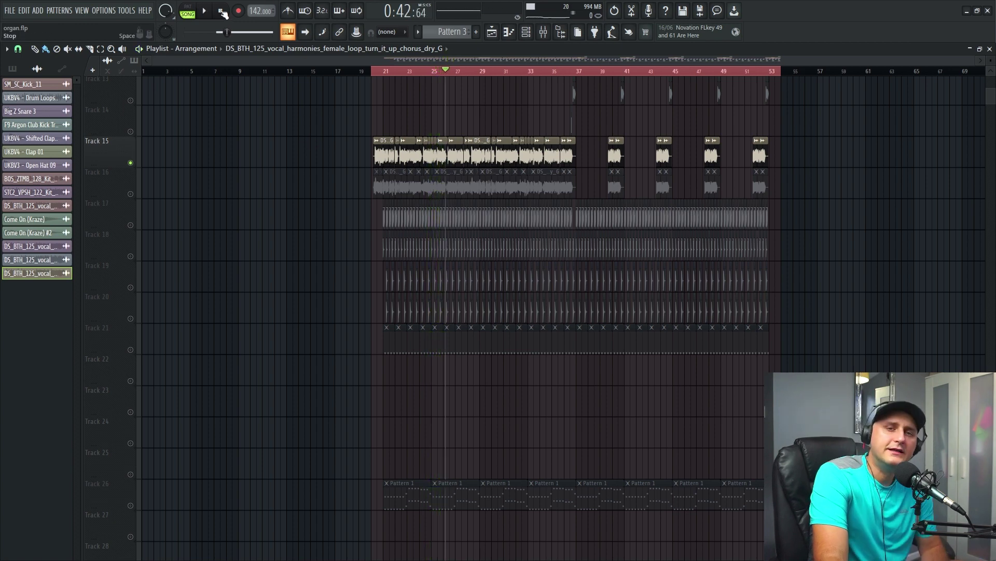
pyautogui.click(223, 11)
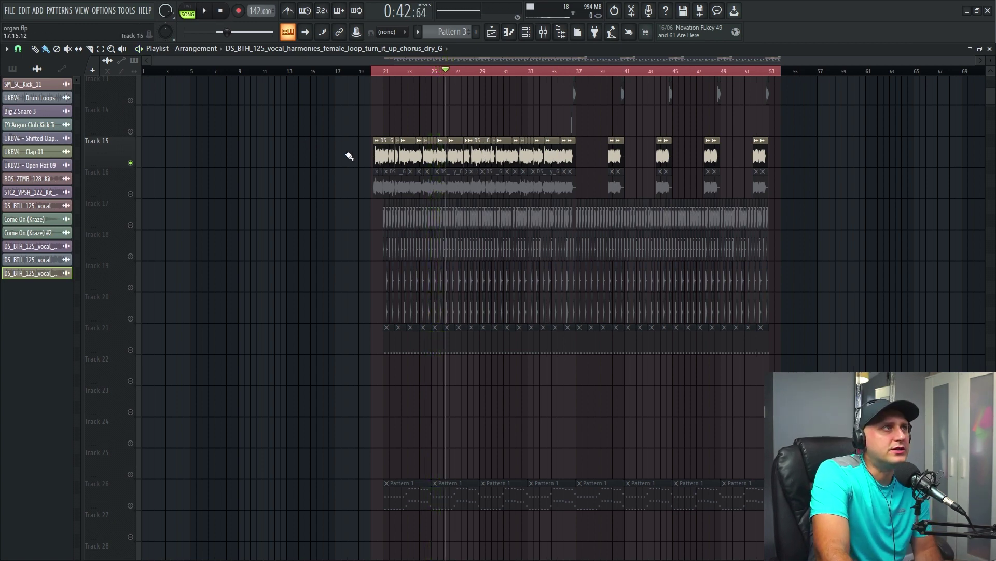
pyautogui.doubleClick(387, 154)
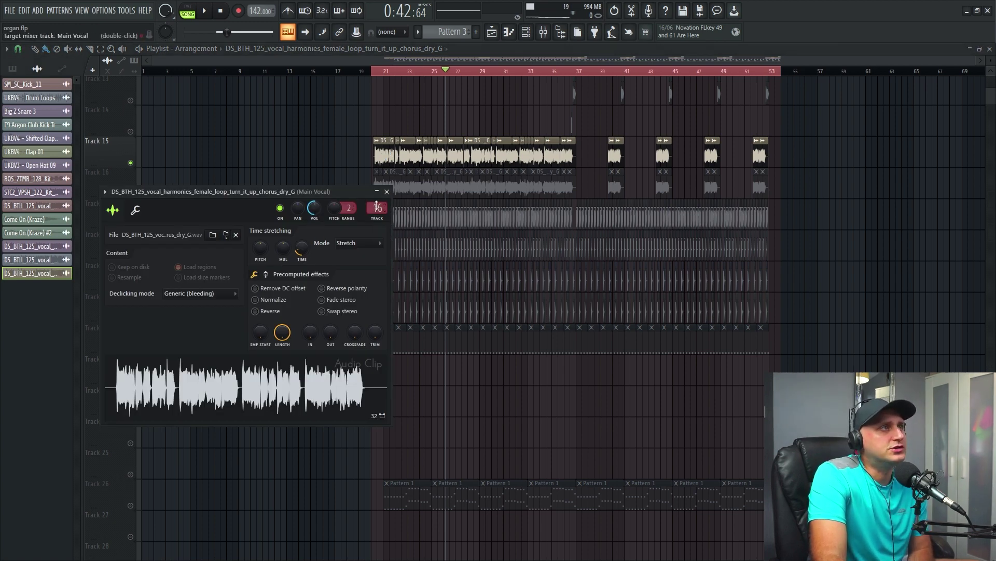
pyautogui.press('Escape')
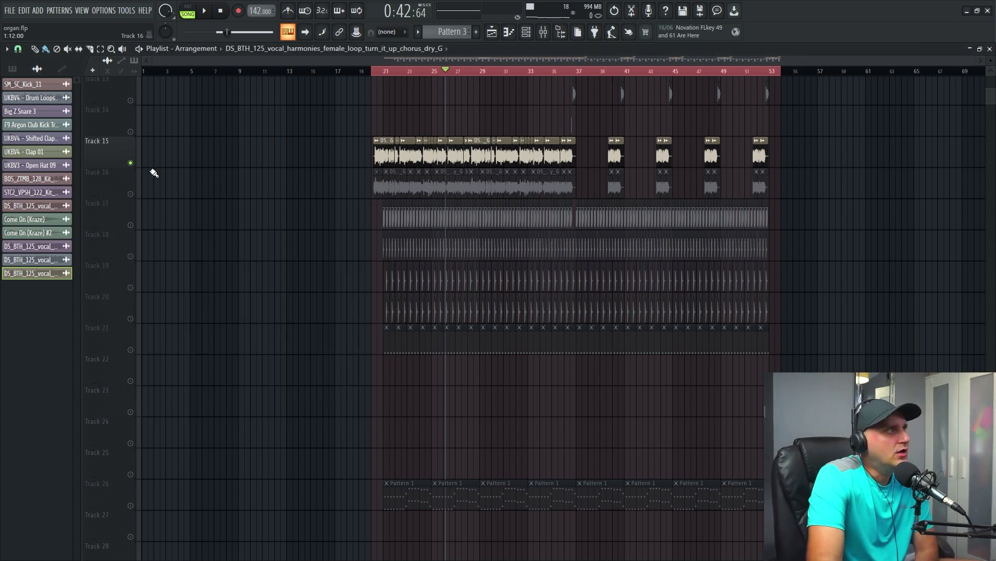
# Unmute Track 16 and play both vocal layers together from the start of the selected section.
pyautogui.click(131, 194)
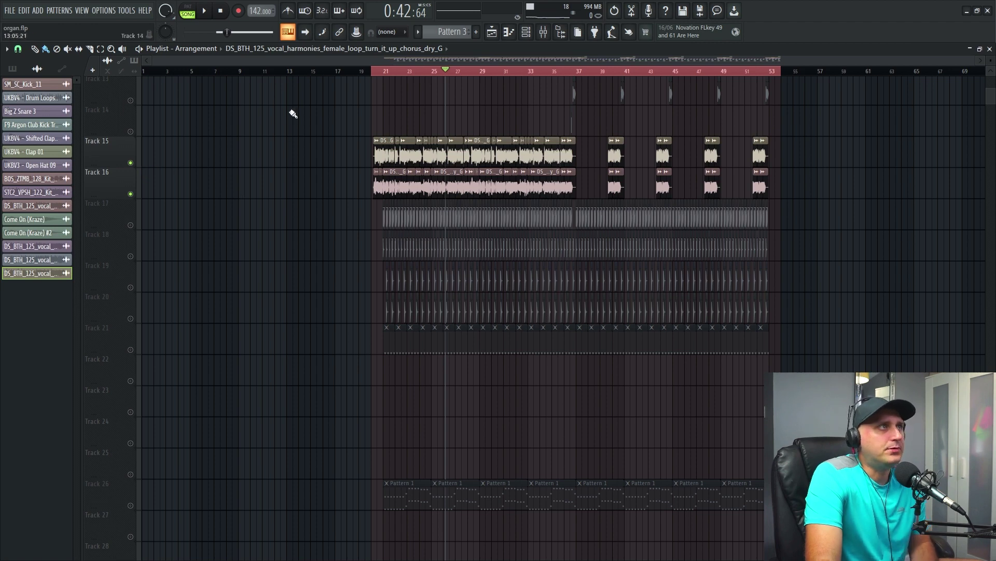
pyautogui.click(222, 12)
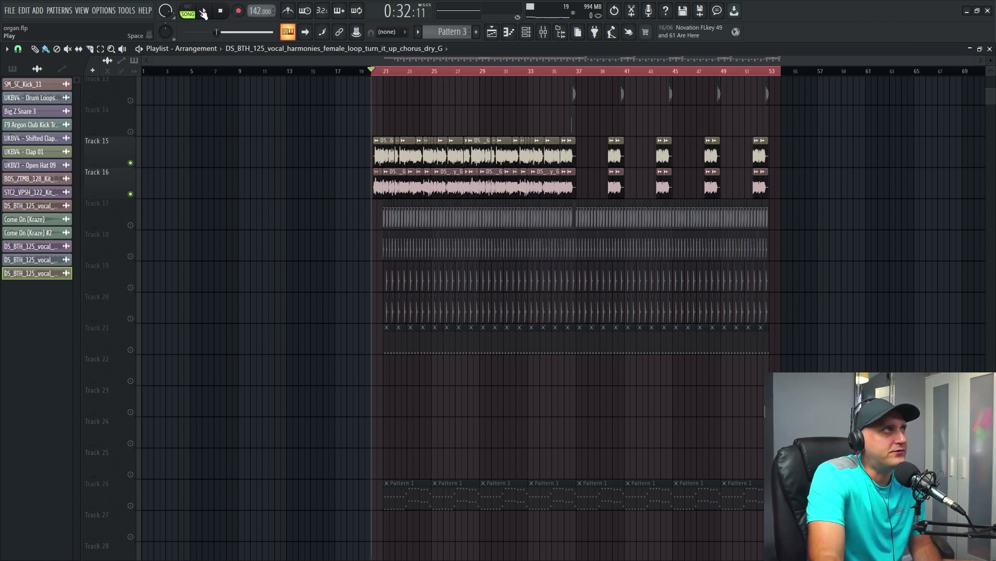
pyautogui.click(204, 11)
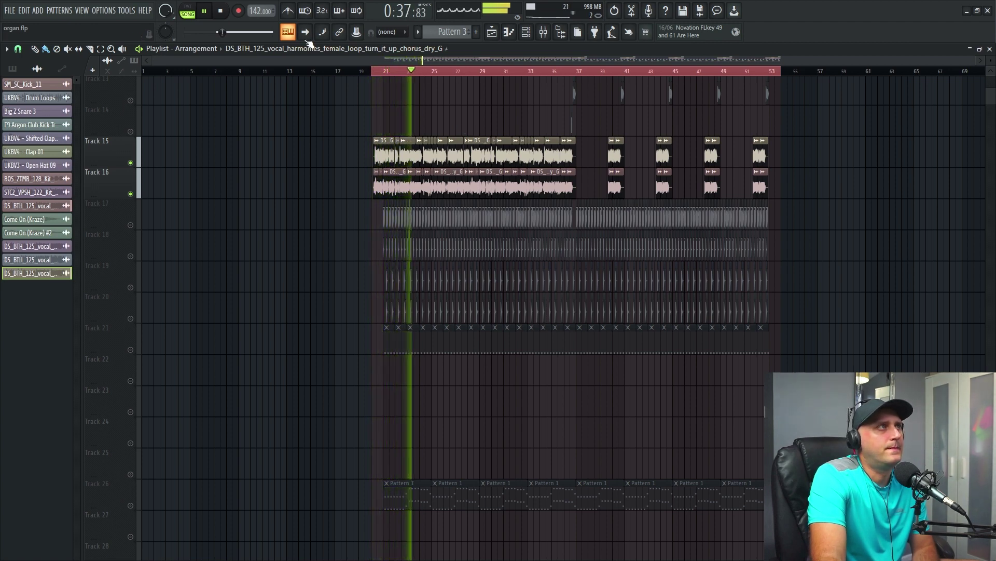
pyautogui.click(204, 12)
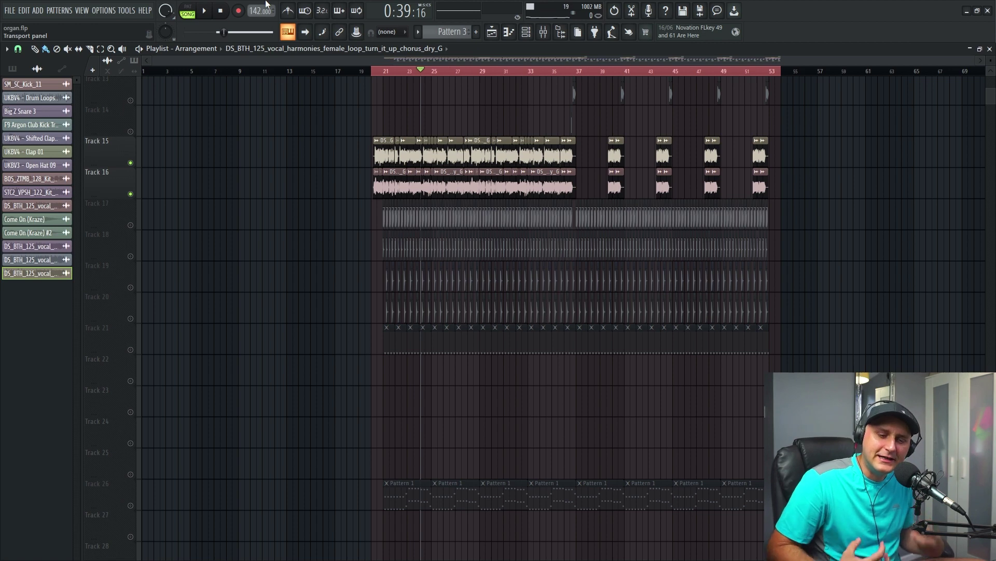
# Compare the vocals by playing Track 16 with Track 15 muted, and again with Track 15 unmuted.
pyautogui.click(130, 163)
pyautogui.press('space')
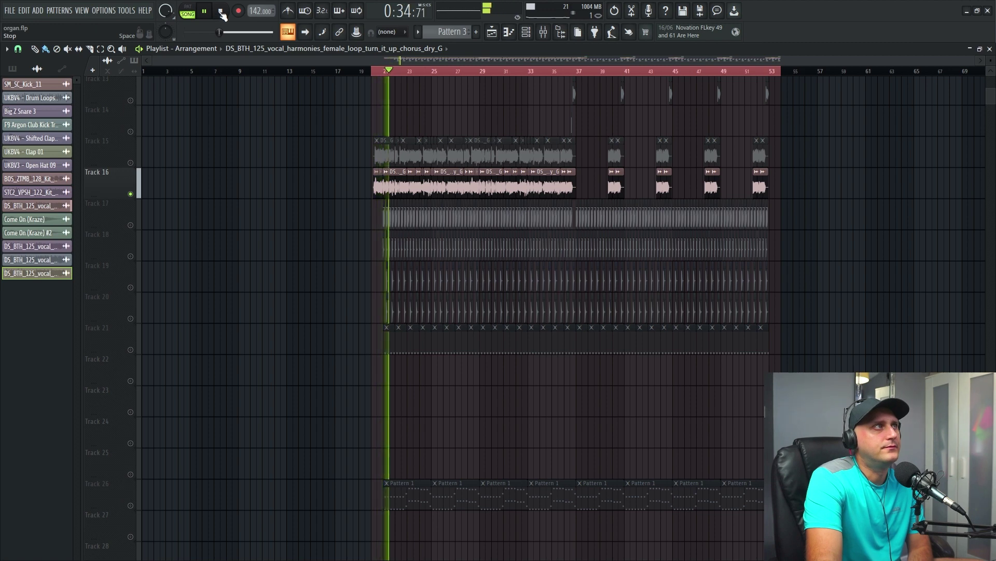
pyautogui.click(222, 14)
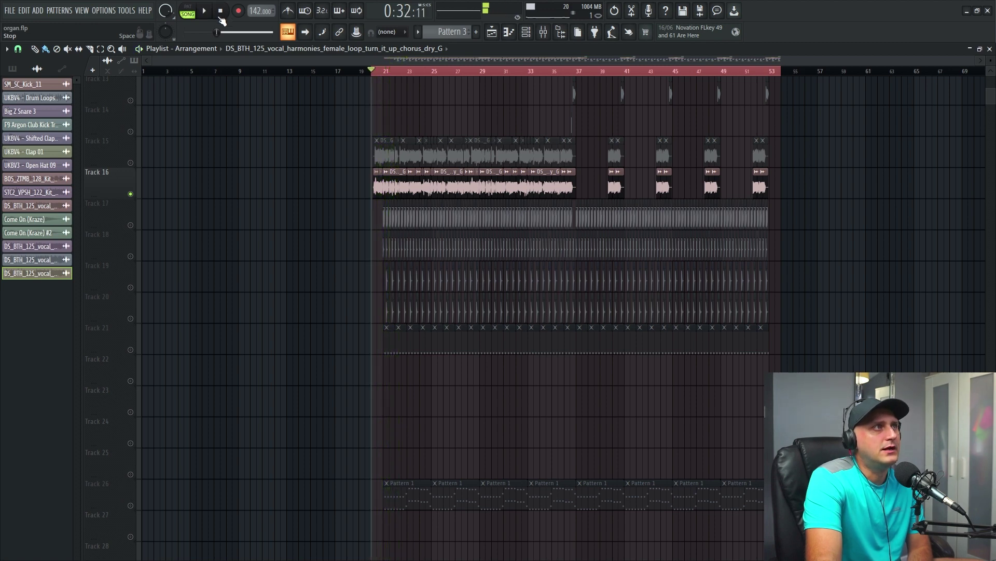
pyautogui.click(130, 163)
pyautogui.press('space')
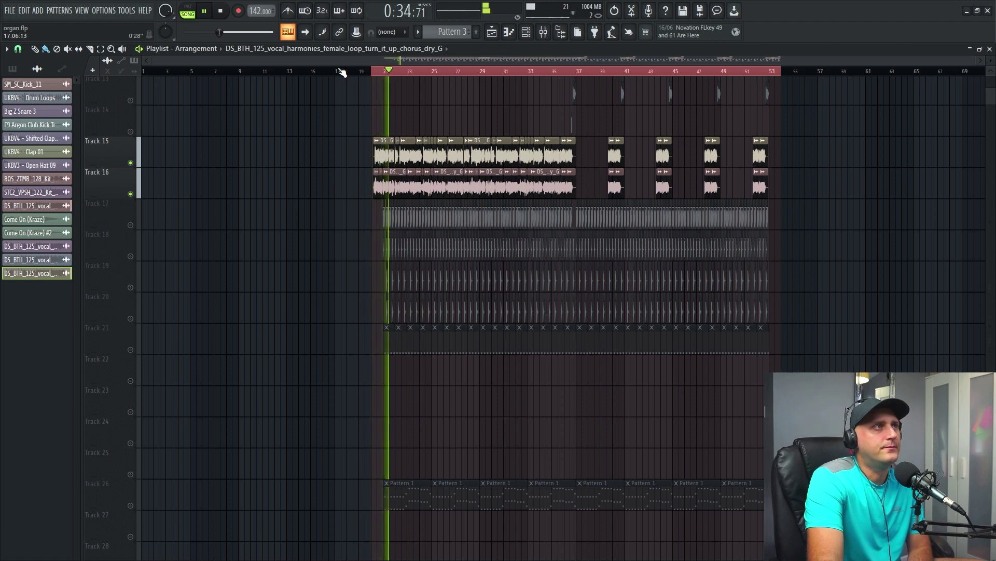
pyautogui.click(222, 13)
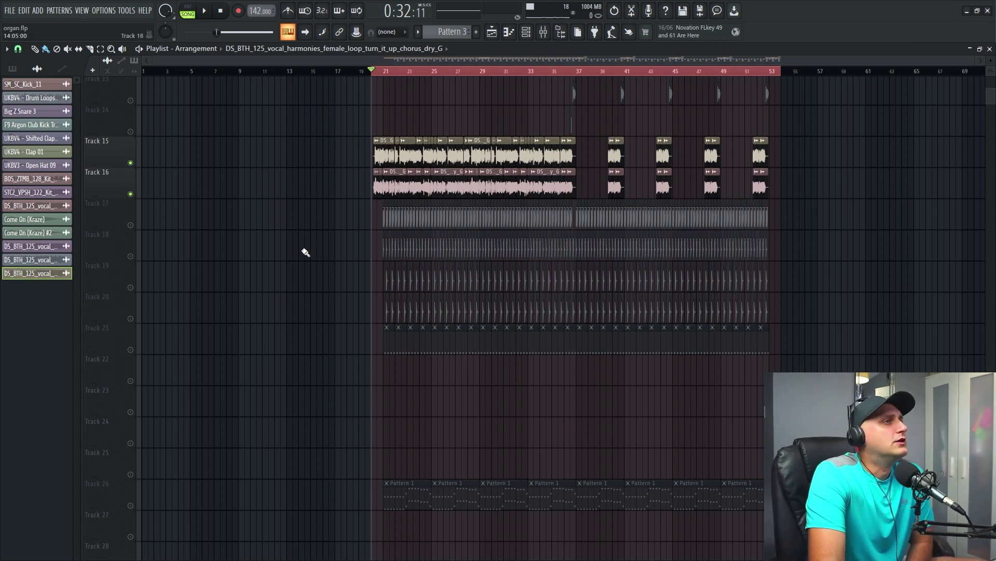
# Open the SSLComp Stereo plugin on the Main Vocal mixer insert and play the vocals through it.
pyautogui.click(544, 31)
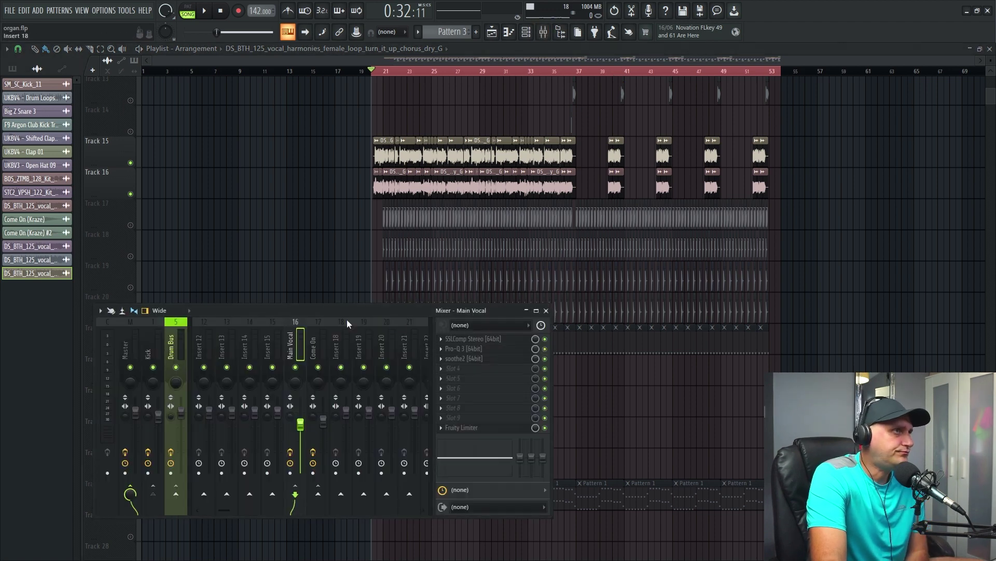
pyautogui.moveTo(356, 311); pyautogui.dragTo(458, 255)
pyautogui.click(606, 286)
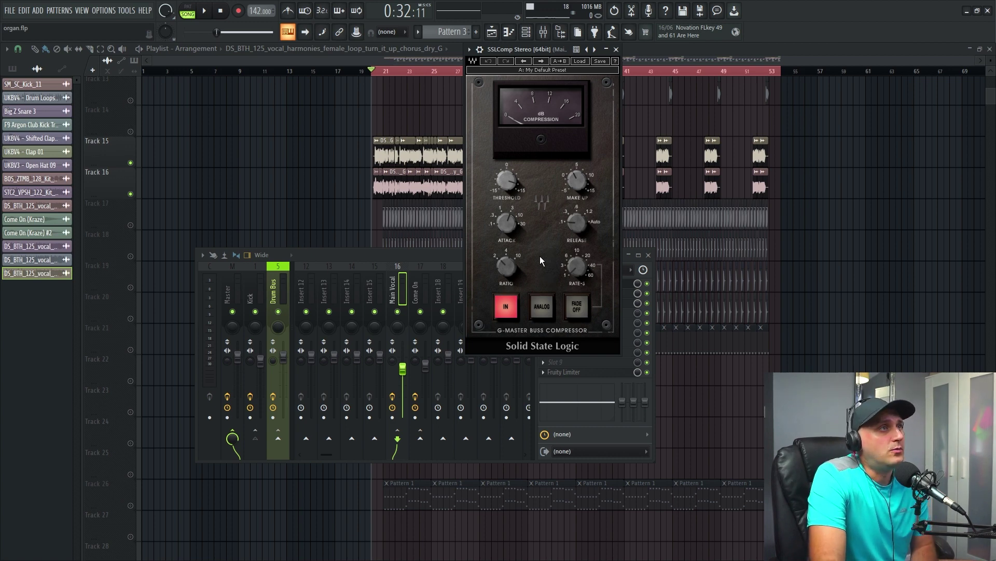
pyautogui.click(211, 11)
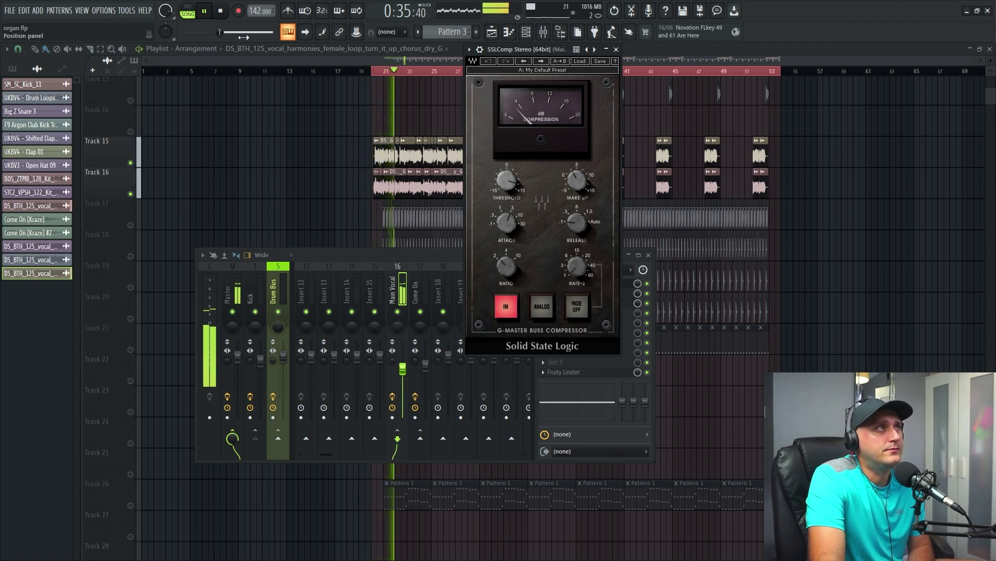
pyautogui.click(211, 11)
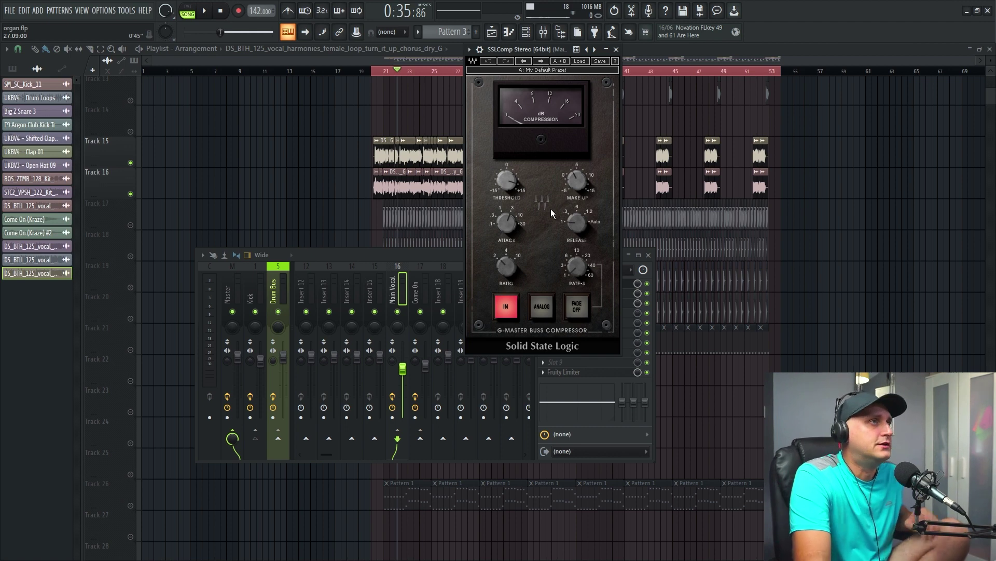
# Close the compressor, open Pro-Q 3 on the Main Vocal insert and play the vocals through its EQ curve.
pyautogui.click(616, 49)
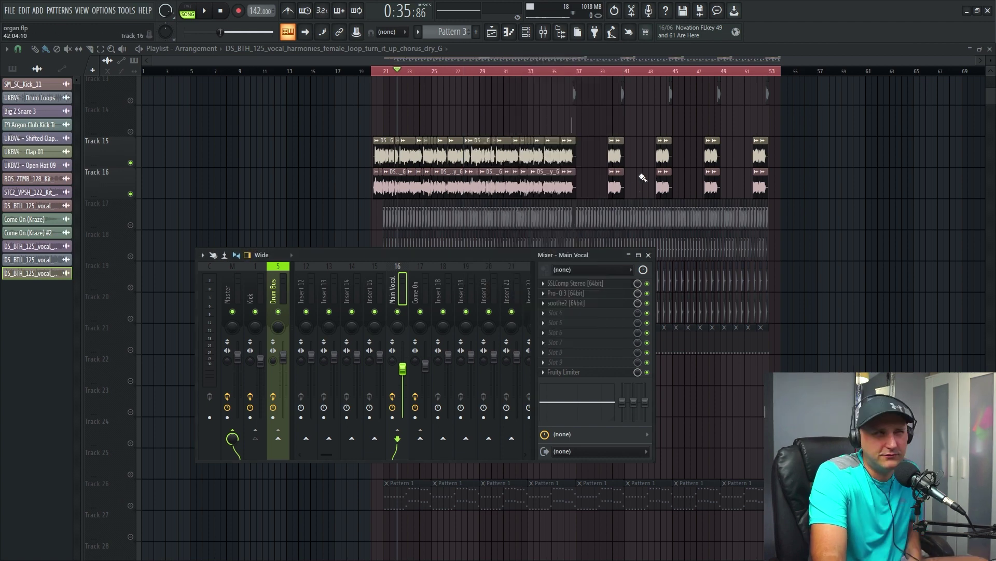
pyautogui.click(577, 294)
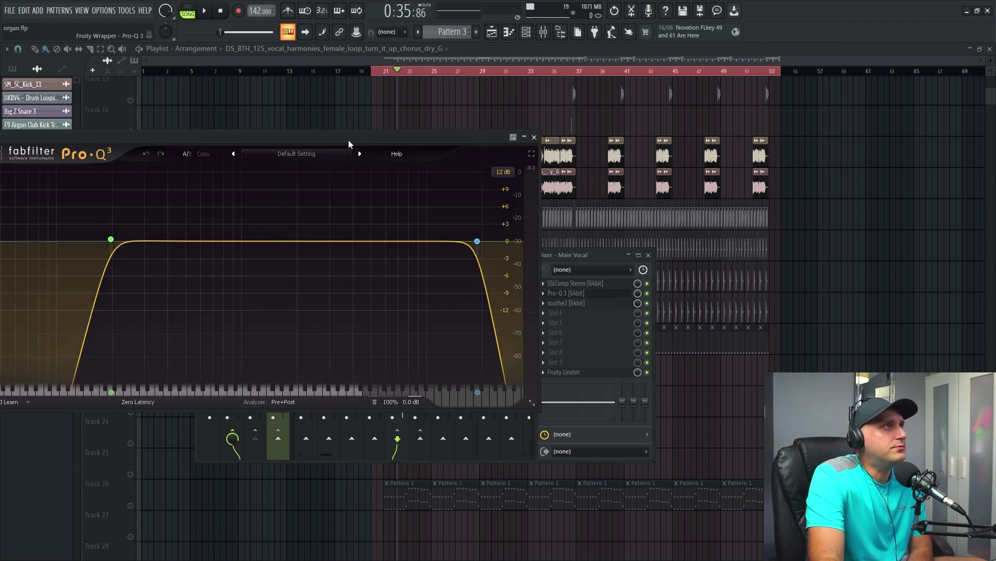
pyautogui.moveTo(348, 139); pyautogui.dragTo(603, 163)
pyautogui.click(204, 11)
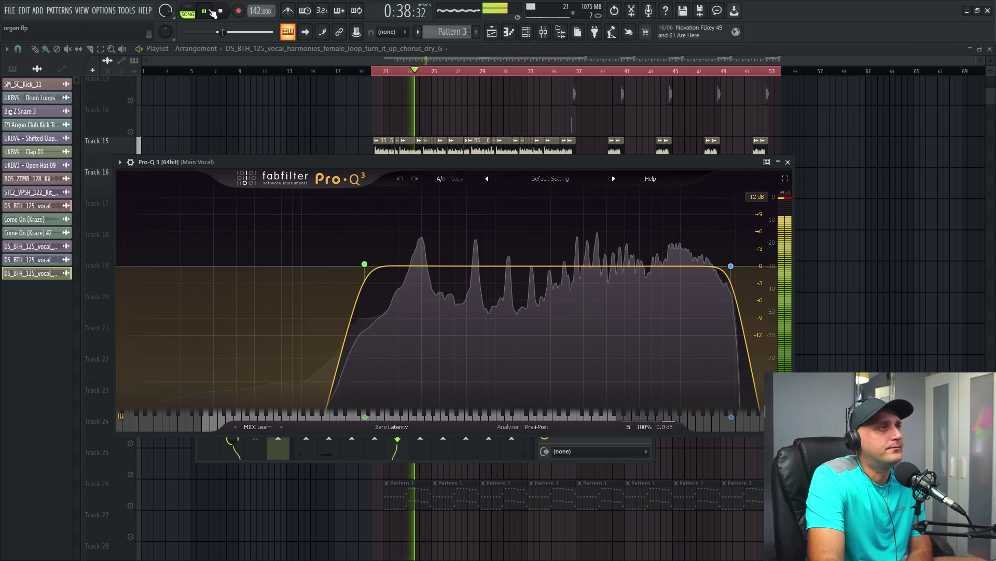
pyautogui.click(205, 11)
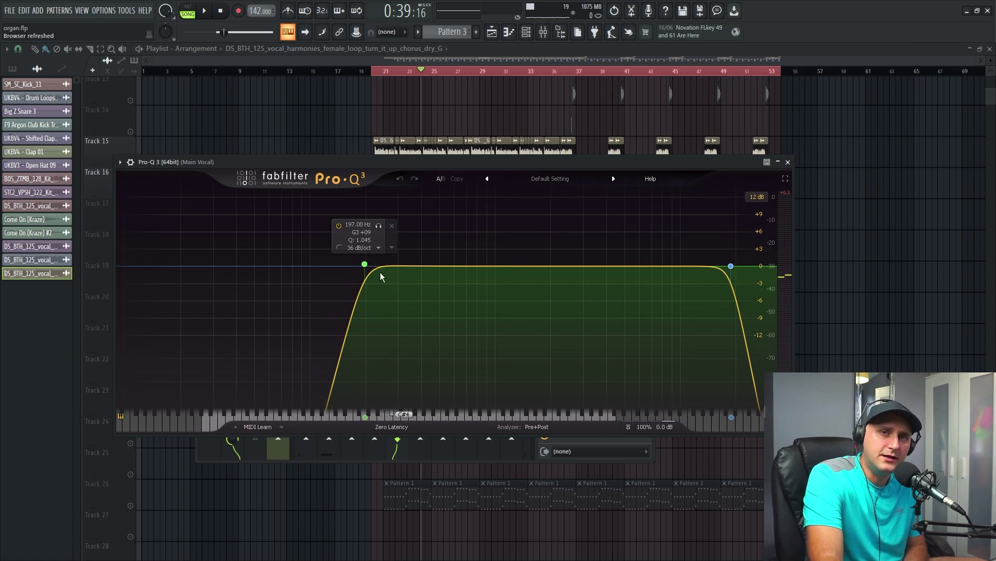
pyautogui.click(787, 162)
# Check the soothe2 Vocal de-esser settings on the Main Vocal insert and close the plugin.
pyautogui.click(574, 304)
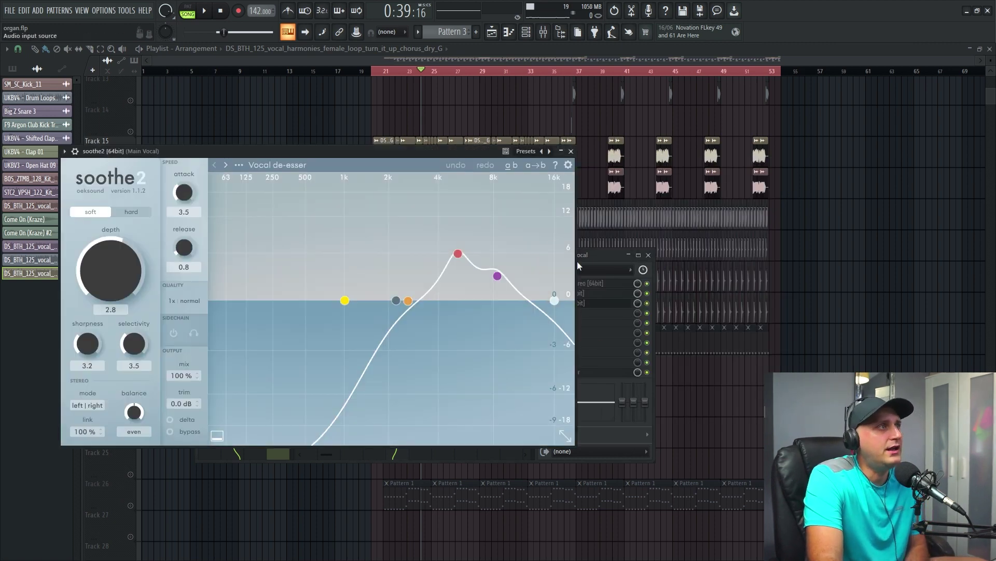
pyautogui.moveTo(395, 151); pyautogui.dragTo(458, 161)
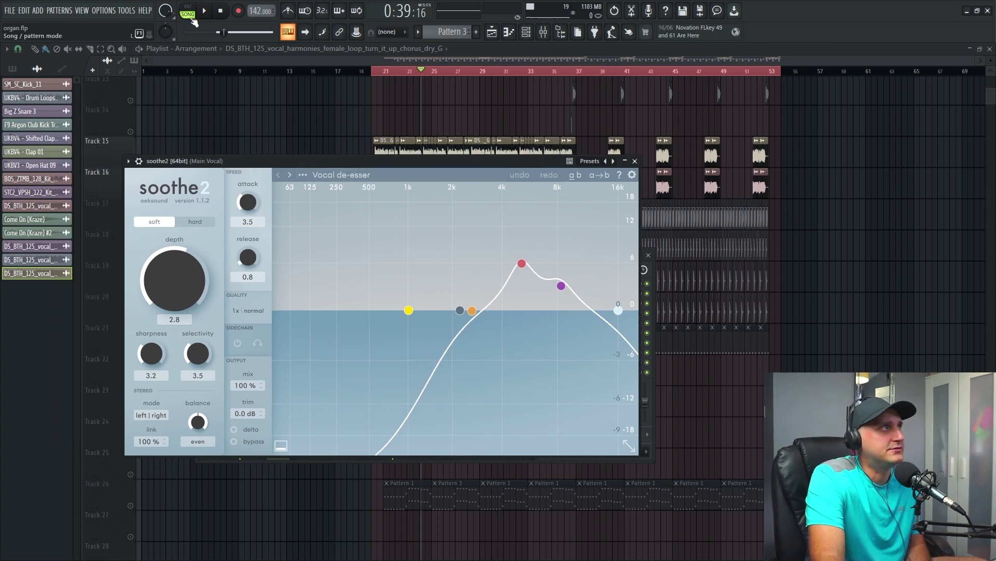
pyautogui.click(634, 161)
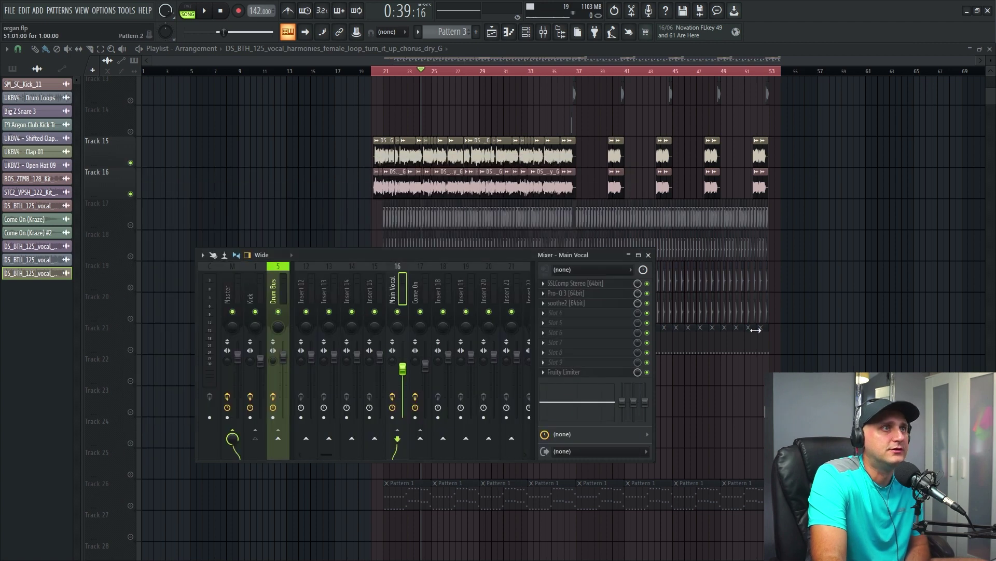
# Play the vocals with soothe2 switched off on the Main Vocal insert, and replay the passage from about bar 24 for comparison.
pyautogui.click(647, 304)
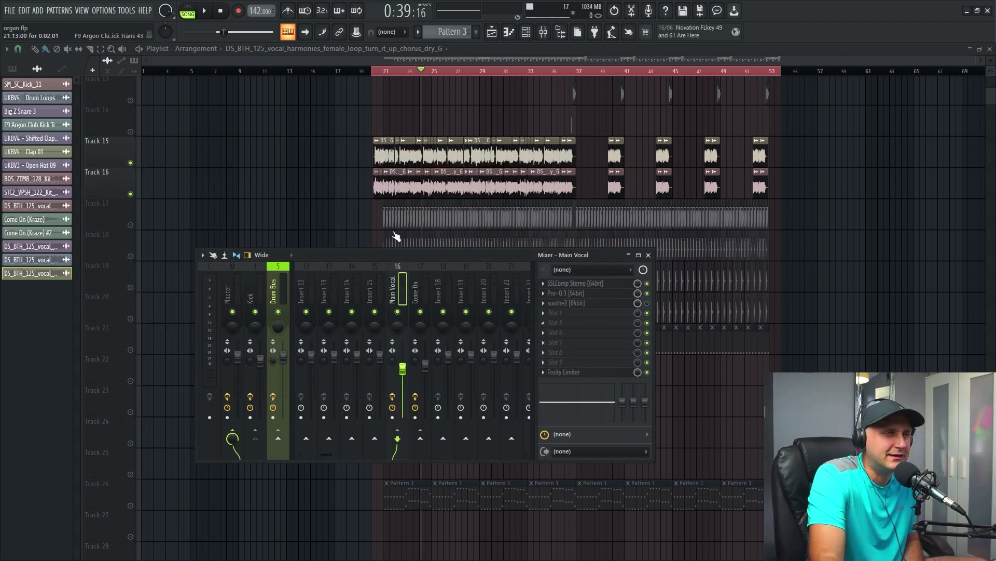
pyautogui.press('space')
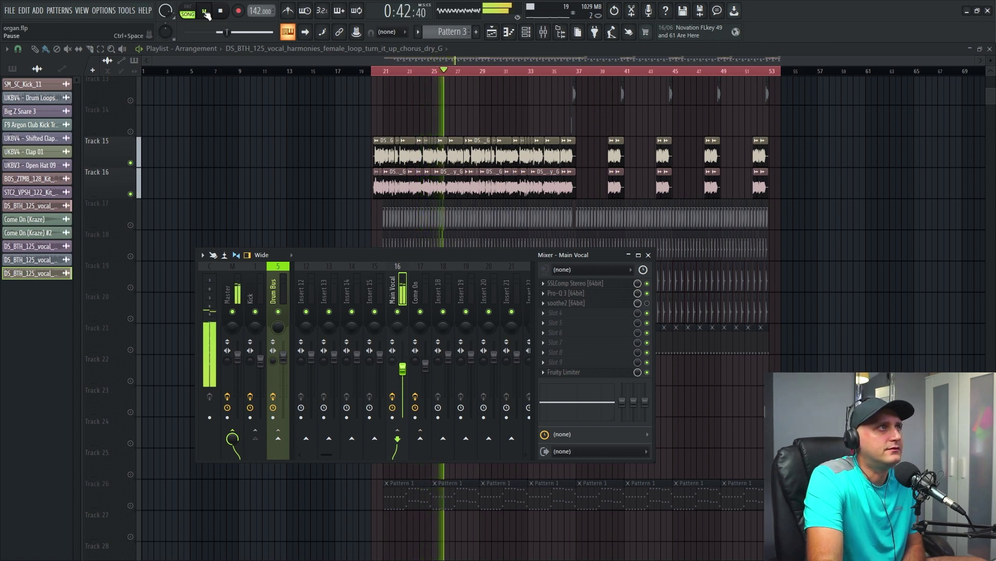
pyautogui.press('space')
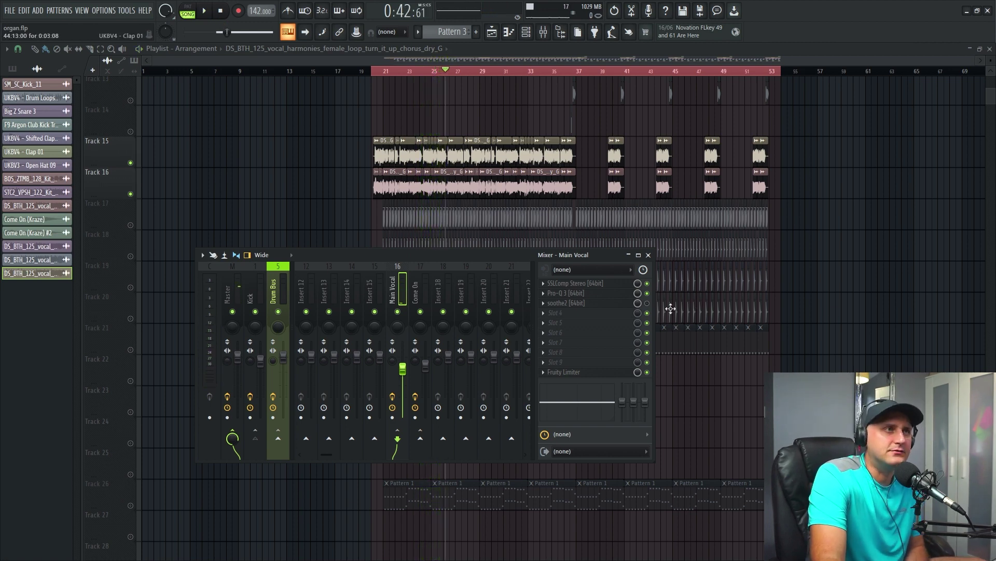
pyautogui.click(421, 72)
pyautogui.press('space')
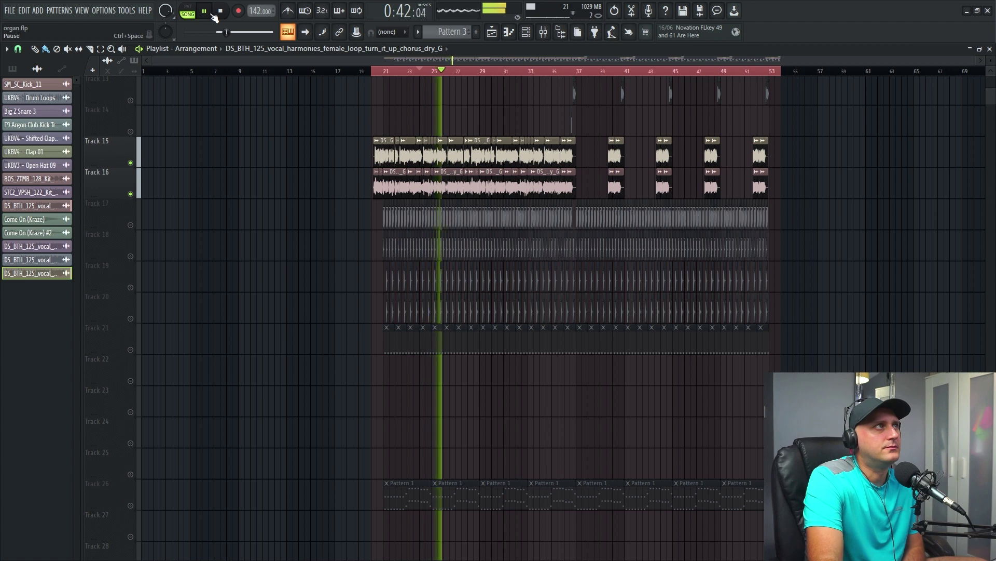
pyautogui.click(213, 15)
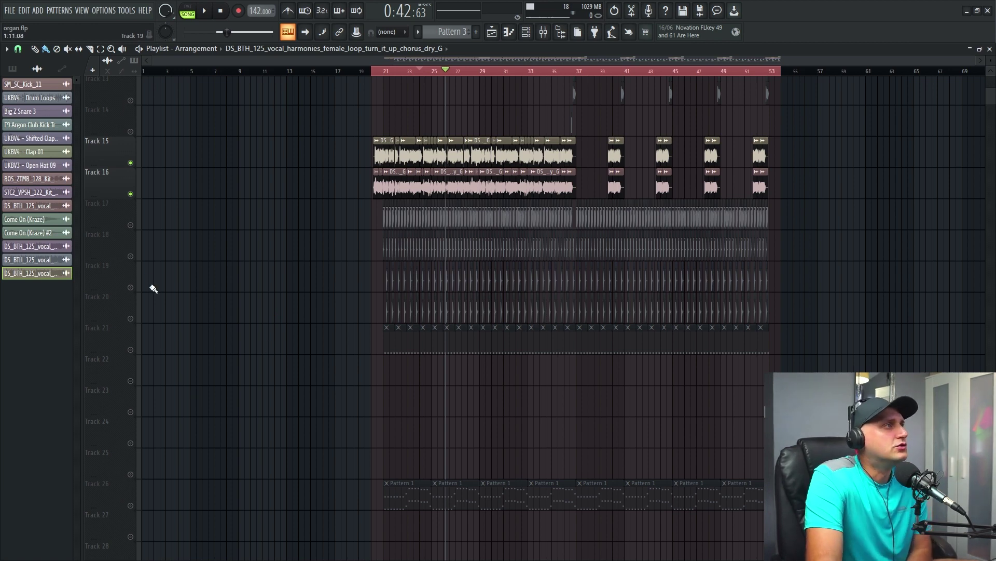
# Solo Track 17 to isolate the kick clips around bar 21.
pyautogui.rightClick(131, 225)
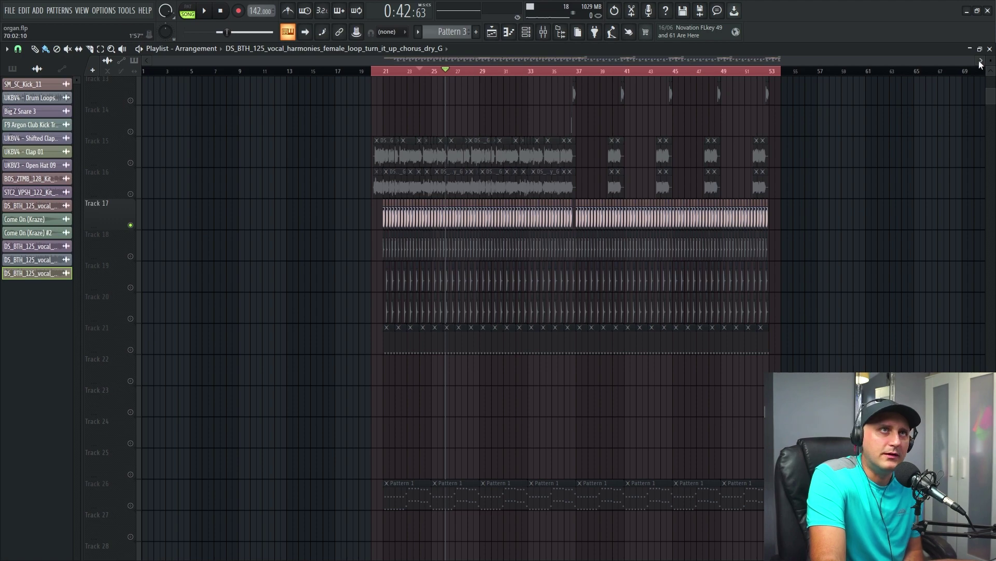
pyautogui.moveTo(972, 65); pyautogui.dragTo(532, 63)
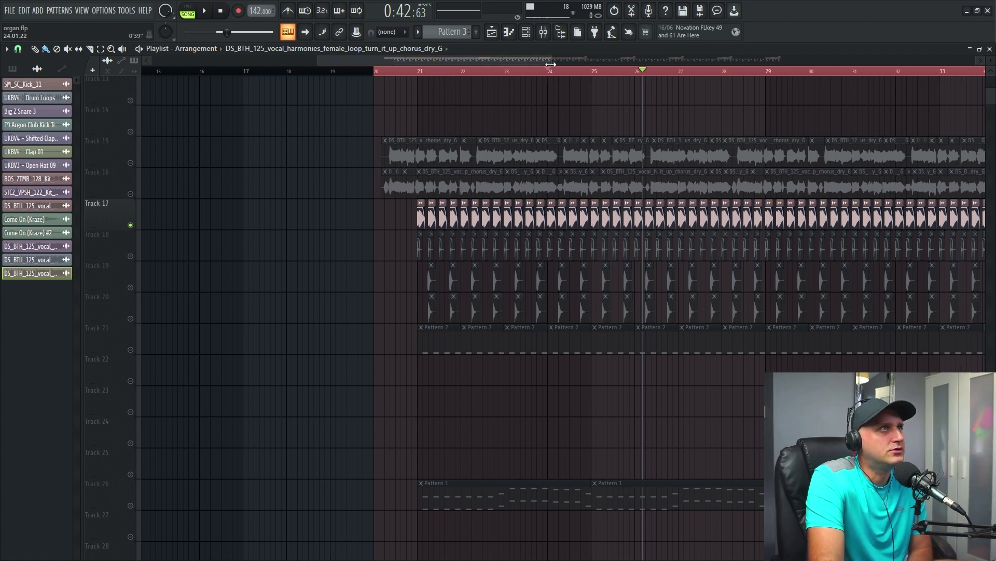
pyautogui.moveTo(549, 62); pyautogui.dragTo(413, 57)
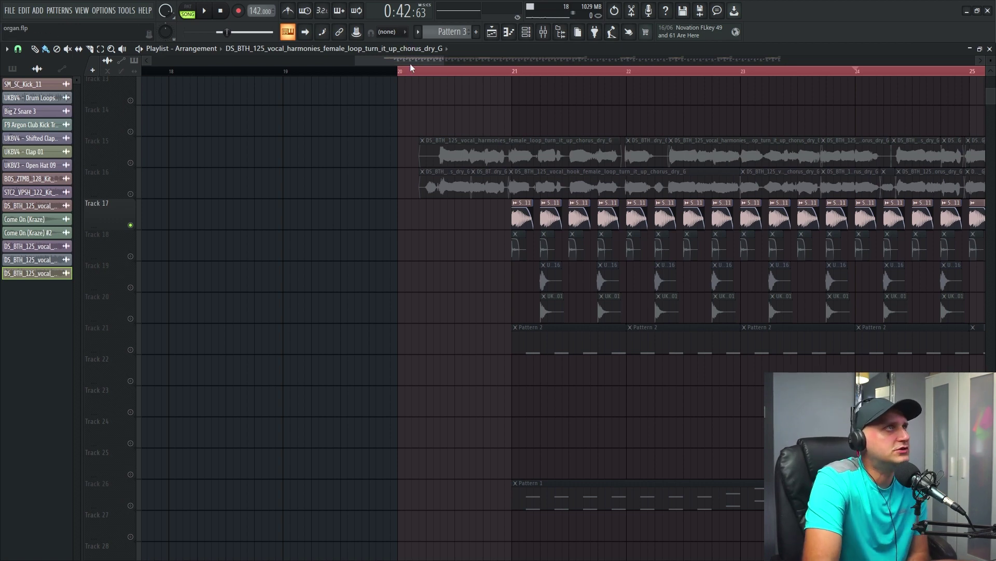
pyautogui.moveTo(443, 58); pyautogui.dragTo(397, 62)
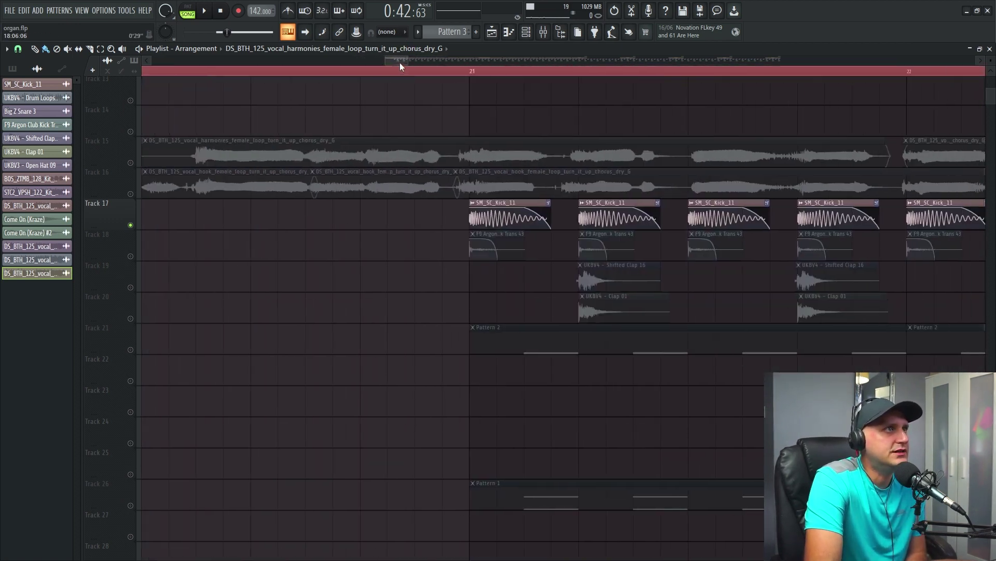
# Show the SM_SC_Kick volume multiplier automation over the kick clips, and return to the SM_SC_Kick_11 audio clip.
pyautogui.click(65, 69)
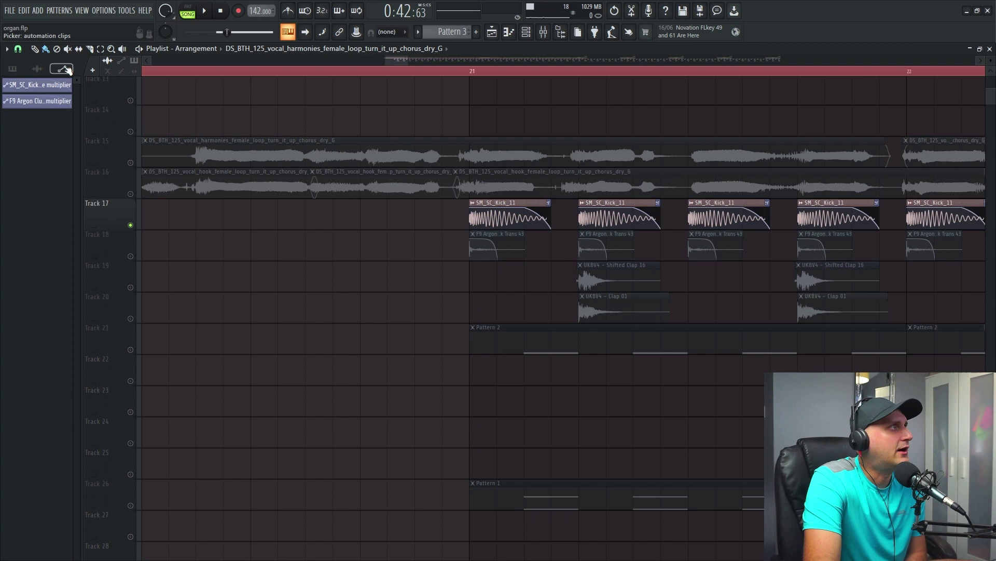
pyautogui.click(44, 85)
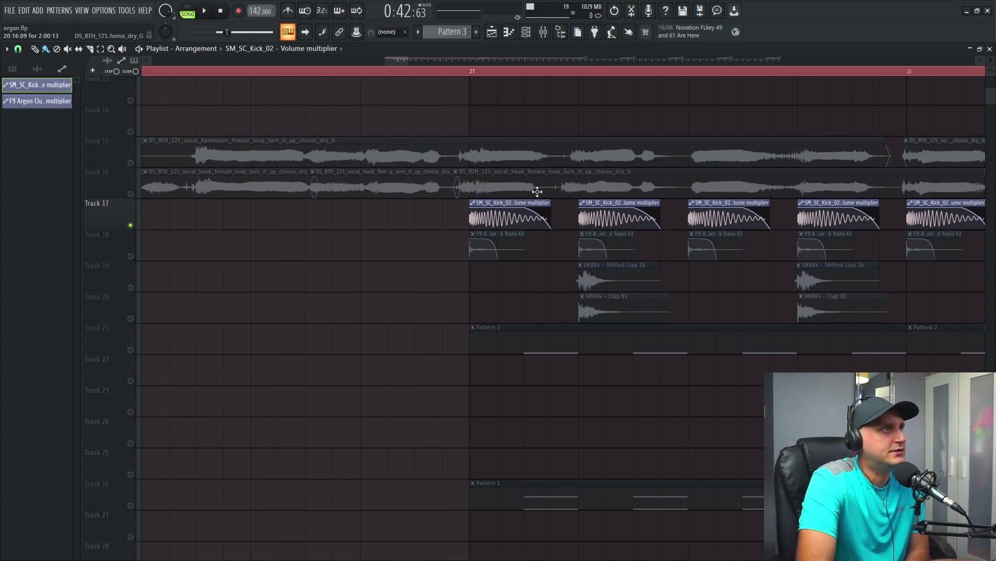
pyautogui.click(37, 69)
pyautogui.click(41, 84)
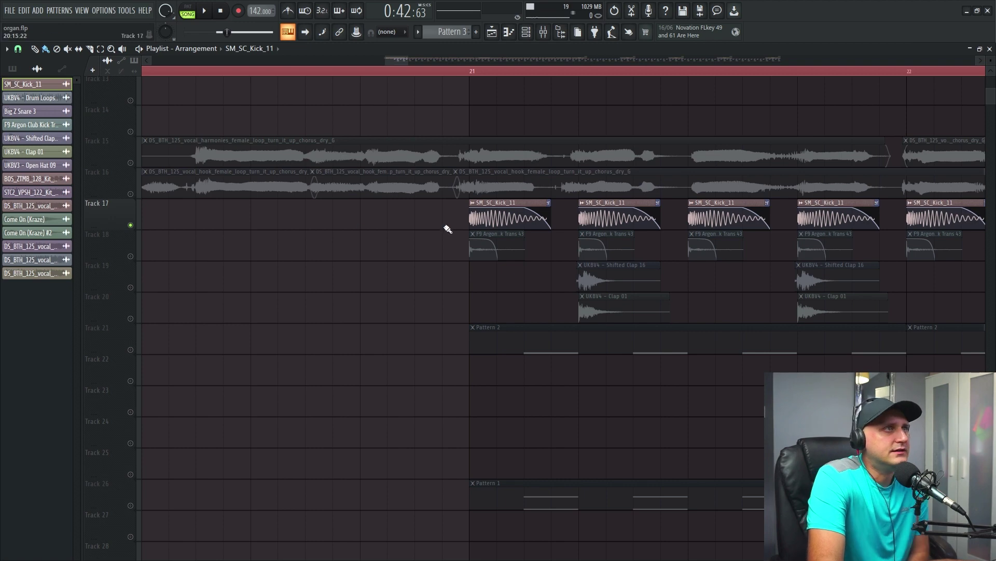
# Open the channel settings of SM_SC_Kick_11, locate its sample in the browser's Sidney Charles Kick folder and audition it.
pyautogui.click(496, 203)
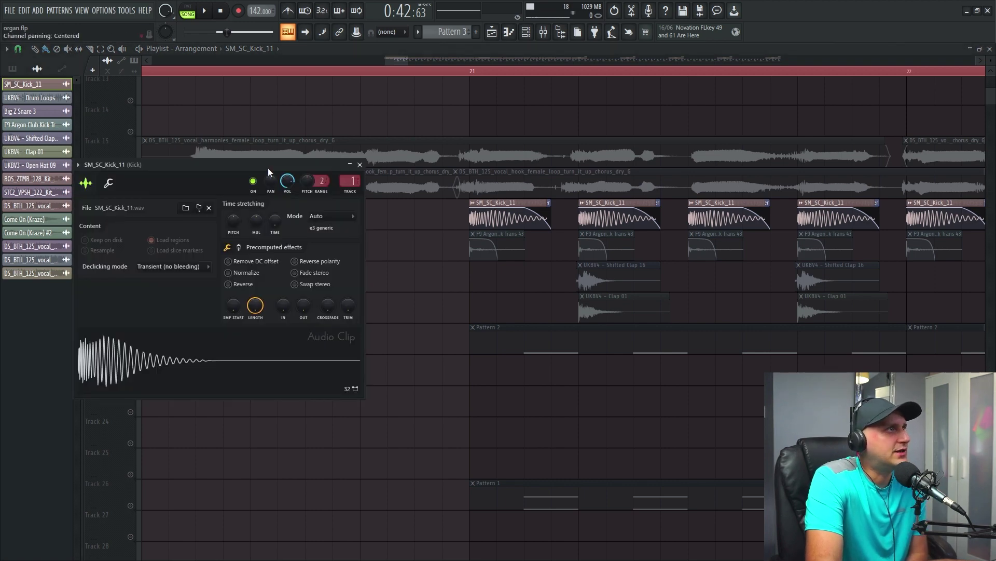
pyautogui.moveTo(268, 166); pyautogui.dragTo(413, 159)
pyautogui.click(345, 200)
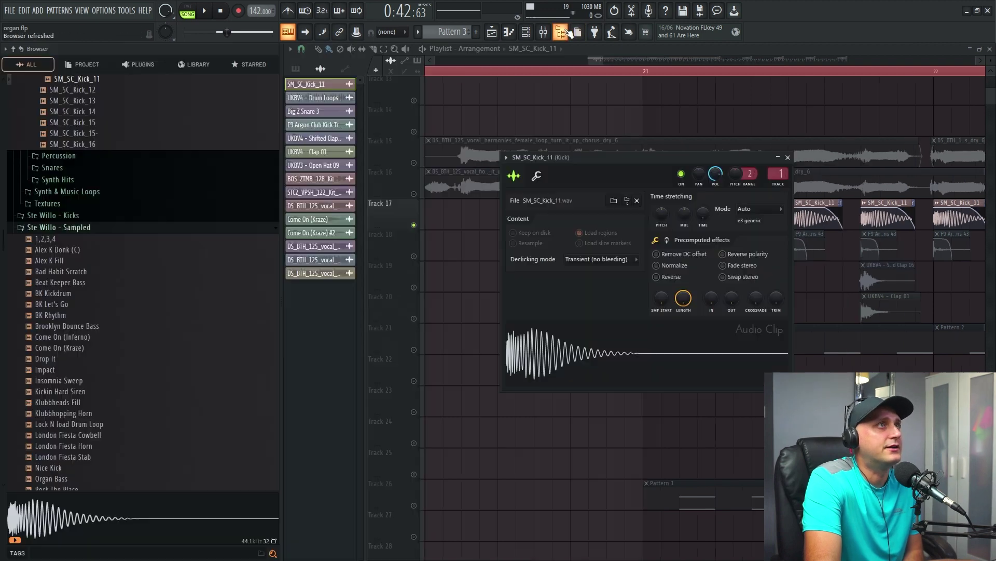
pyautogui.scroll(10, 127, 282)
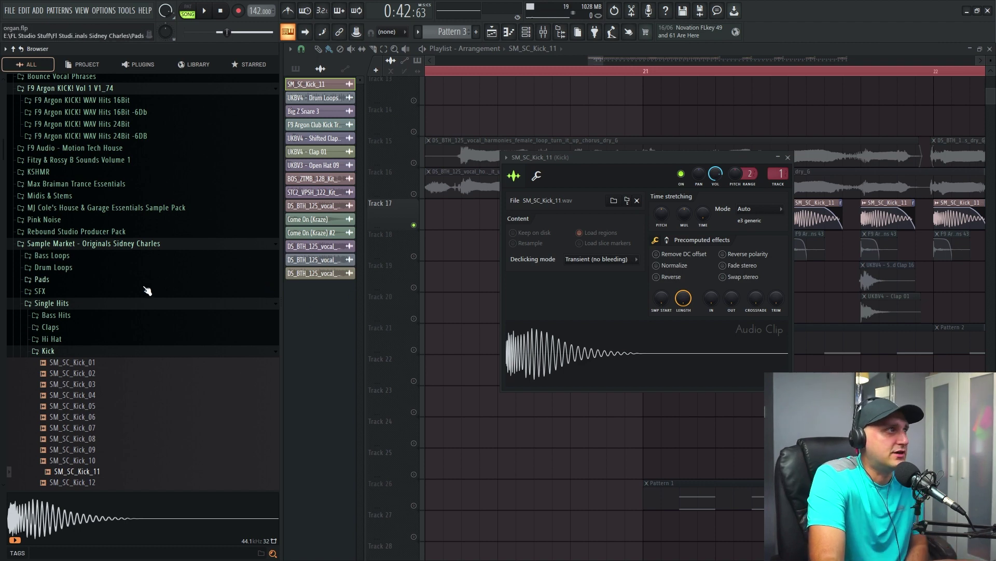
pyautogui.click(116, 473)
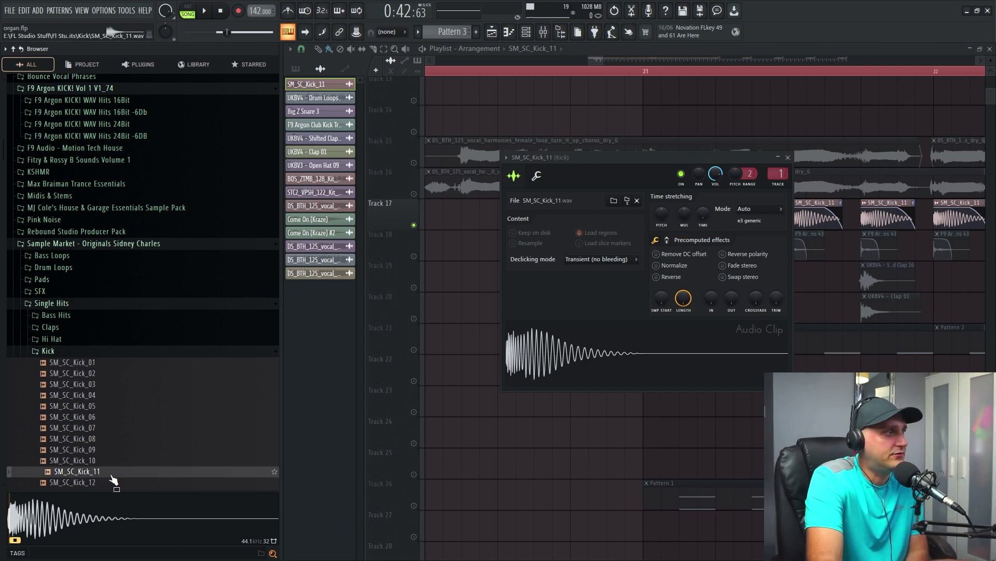
pyautogui.click(445, 452)
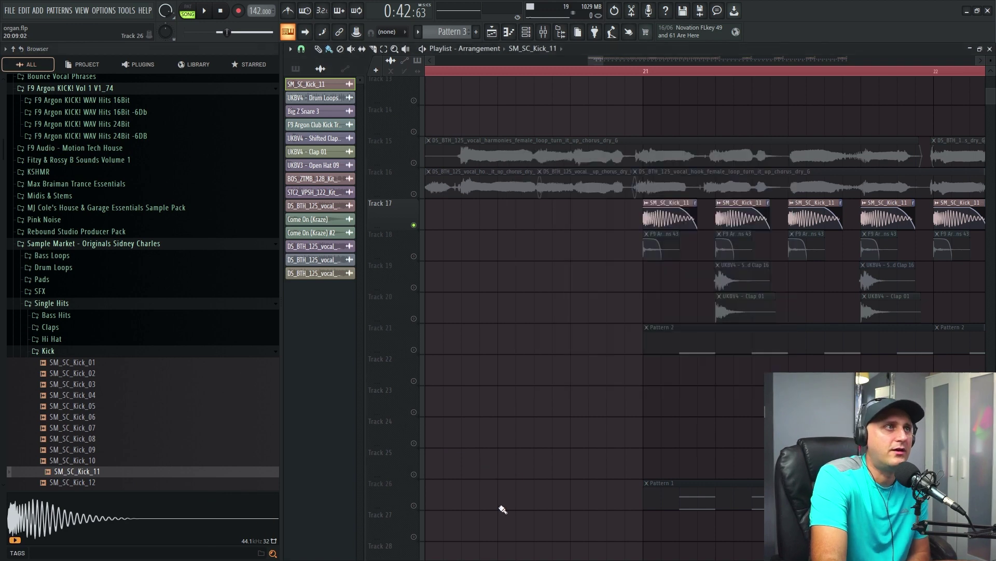
# Play the soloed kick track from bar 21.
pyautogui.moveTo(600, 64); pyautogui.dragTo(654, 64)
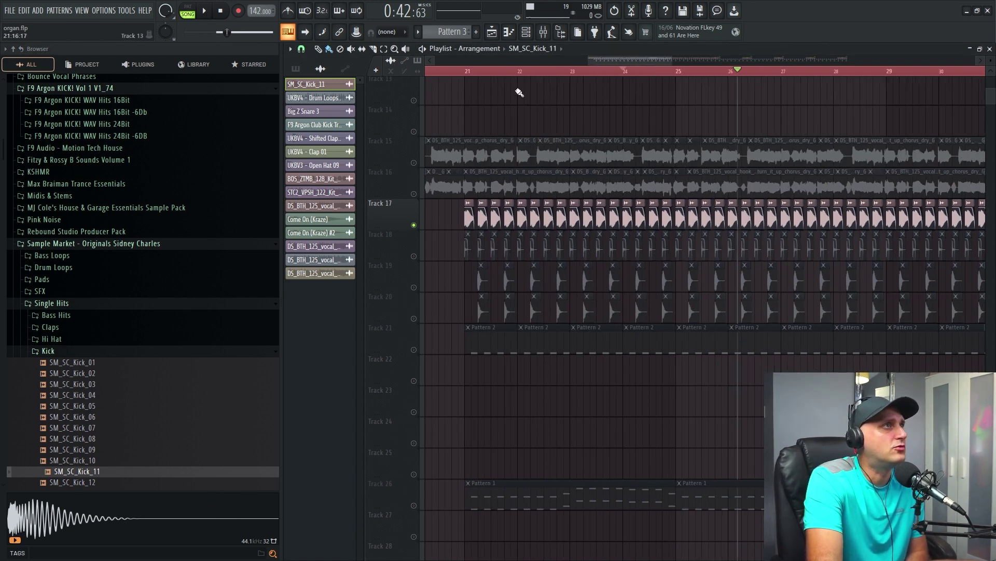
pyautogui.click(464, 73)
pyautogui.click(205, 12)
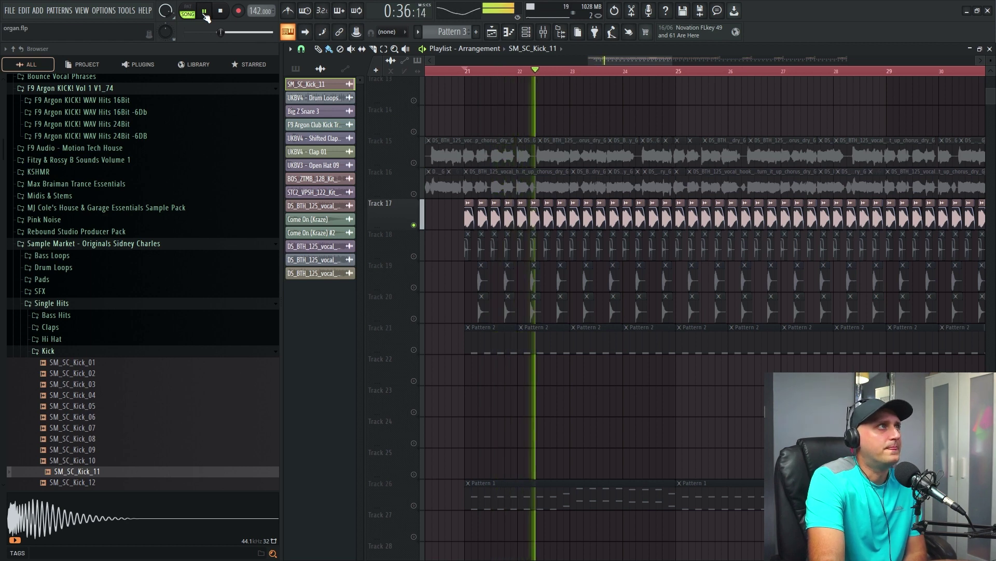
pyautogui.click(205, 12)
# Open Pro-Q 3 on the Kick mixer insert and inspect its low-cut bands.
pyautogui.click(544, 34)
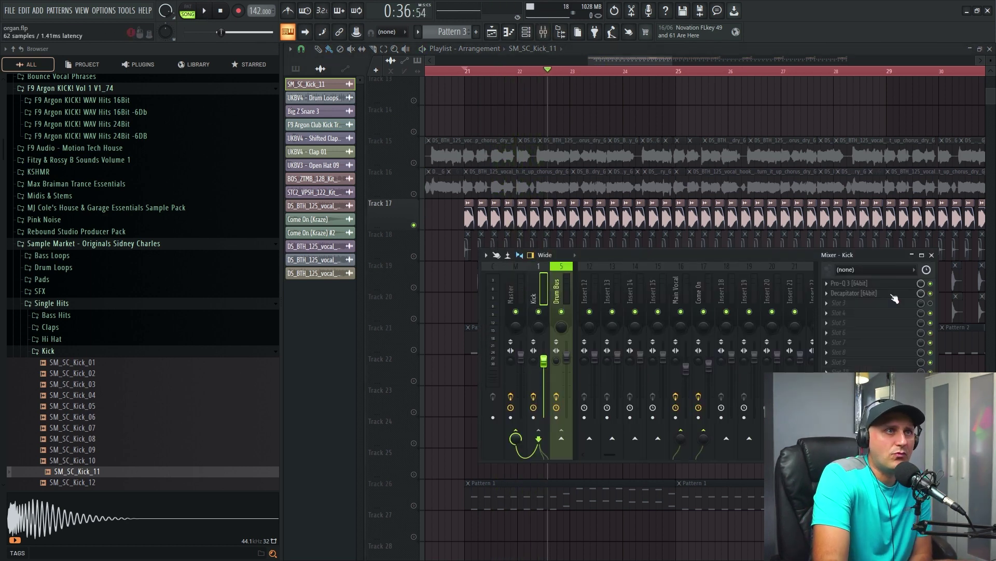
pyautogui.click(867, 285)
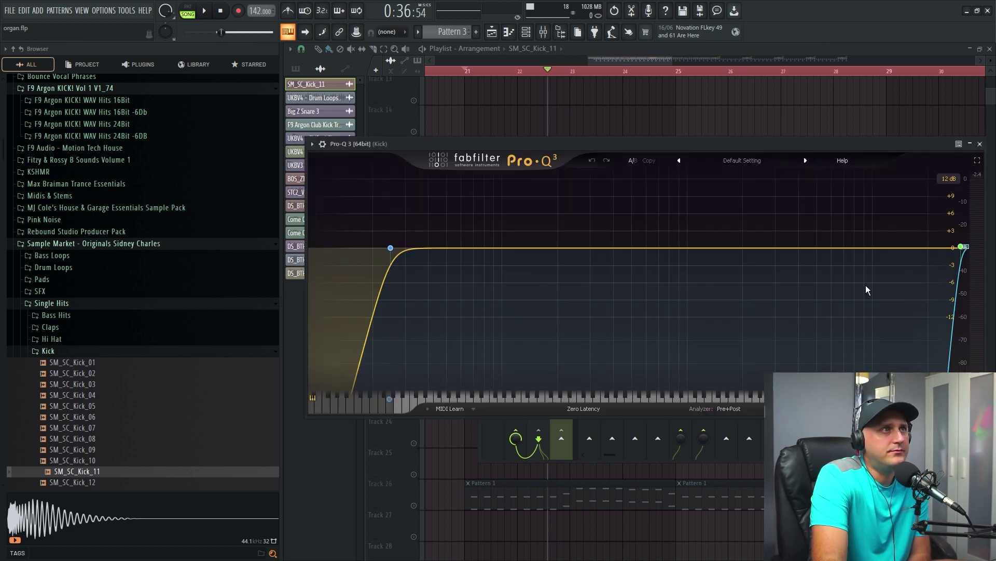
pyautogui.moveTo(569, 143); pyautogui.dragTo(548, 145)
pyautogui.moveTo(370, 251)
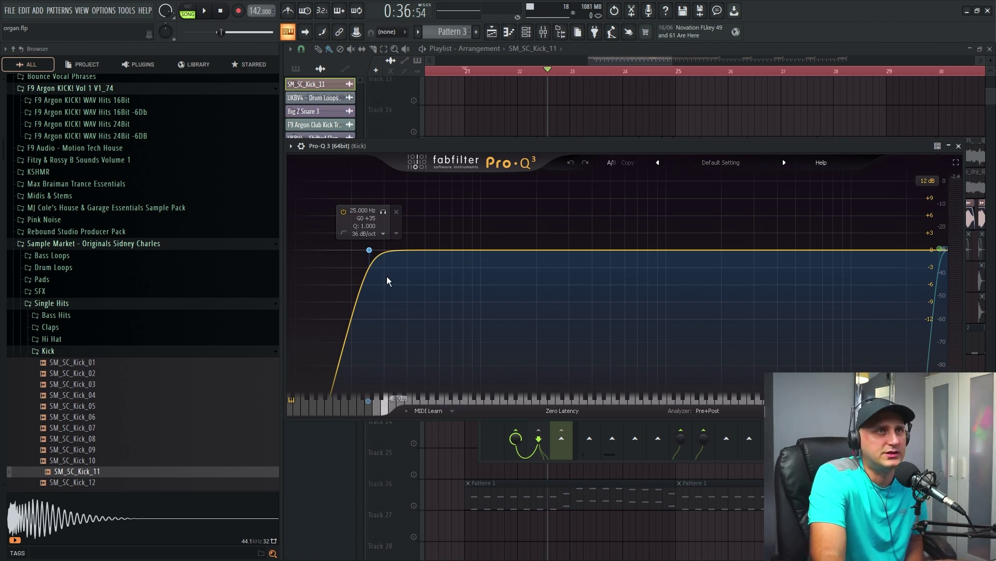
pyautogui.moveTo(942, 251)
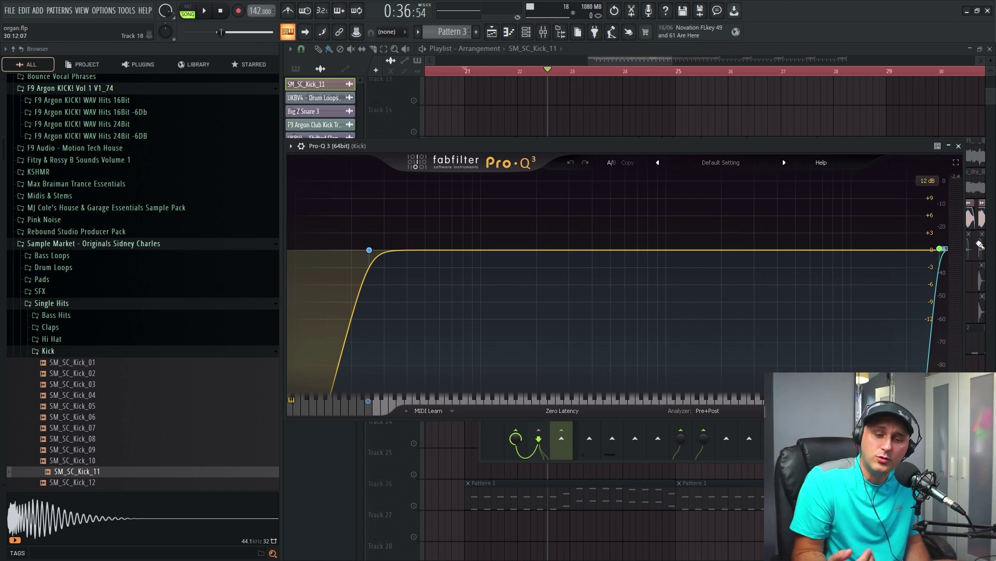
# Lower the Side low-cut band in the kick's Pro-Q 3 to about 81 Hz and remove it.
pyautogui.click(942, 252)
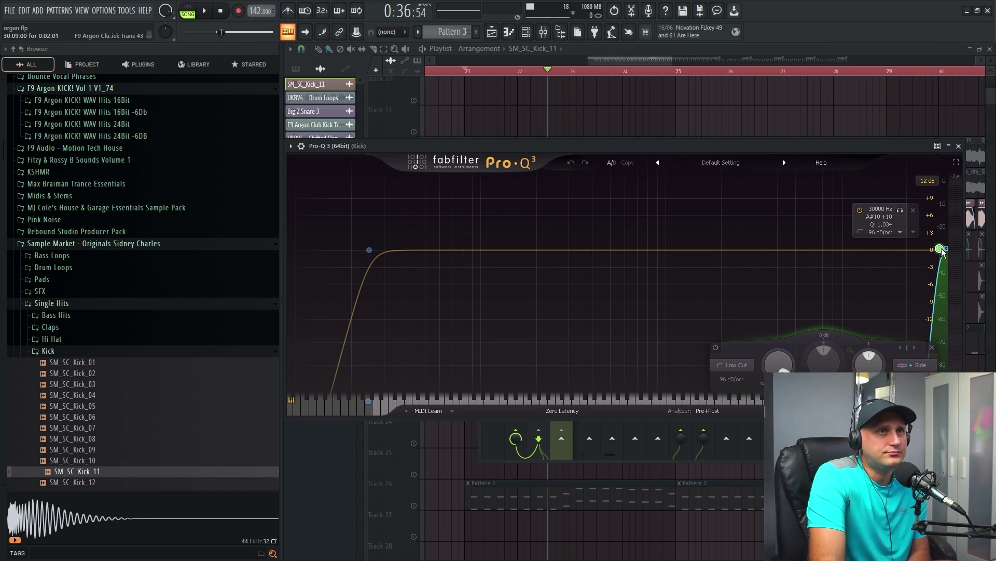
pyautogui.moveTo(943, 252); pyautogui.dragTo(466, 253)
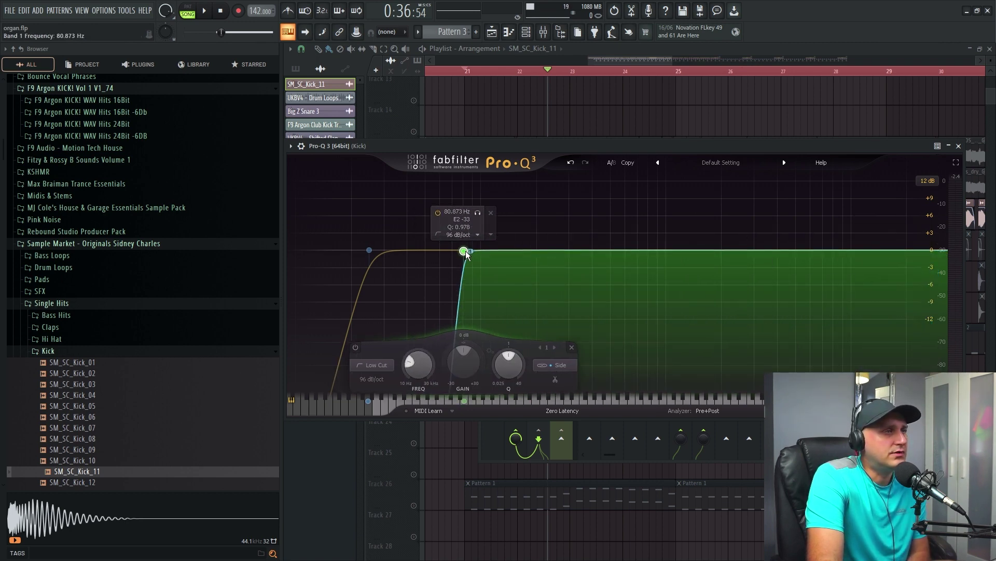
pyautogui.rightClick(466, 253)
pyautogui.click(490, 318)
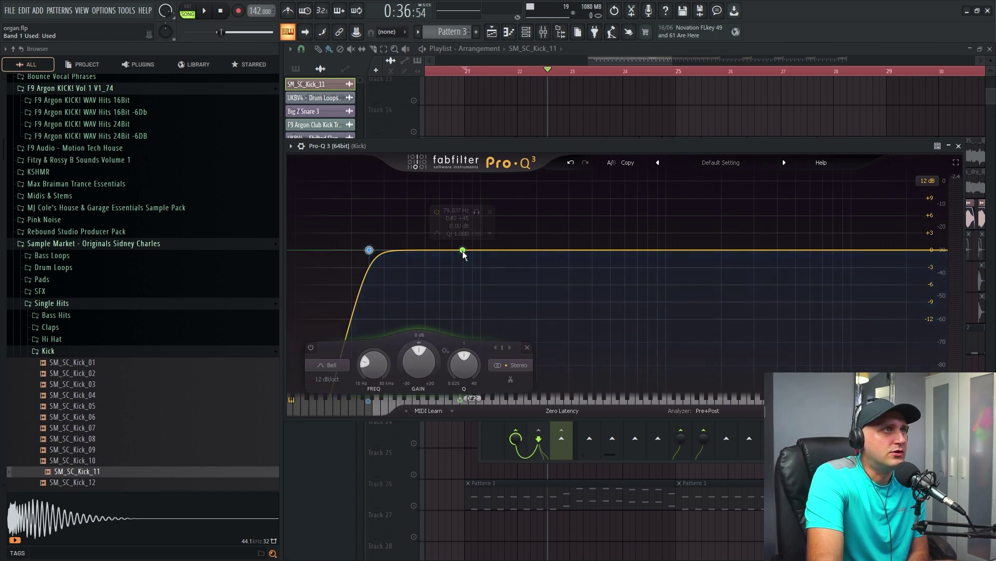
# Add an EQ band at about 80 Hz in the kick's Pro-Q 3, with Side stereo placement and a Low Cut shape.
pyautogui.click(463, 252)
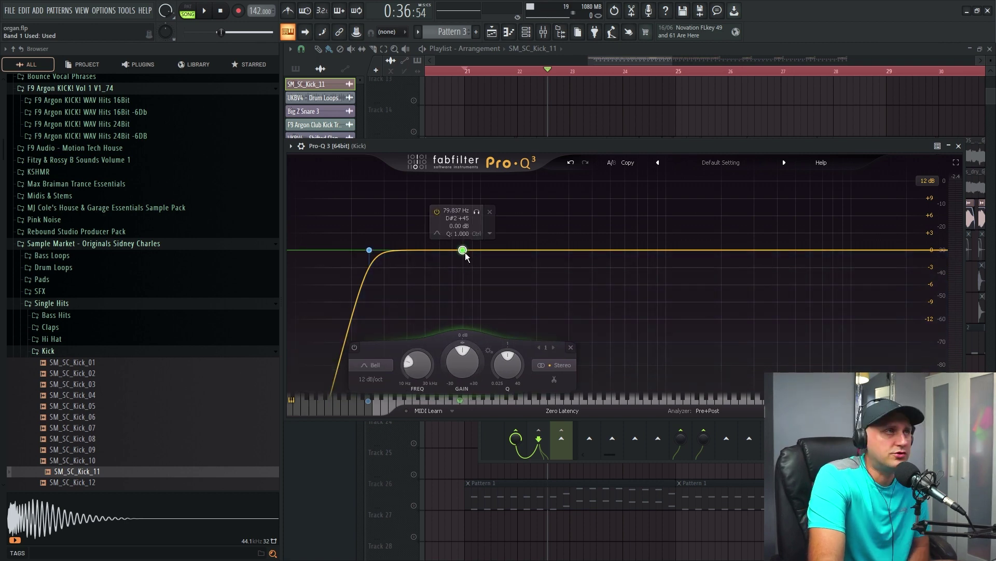
pyautogui.rightClick(461, 253)
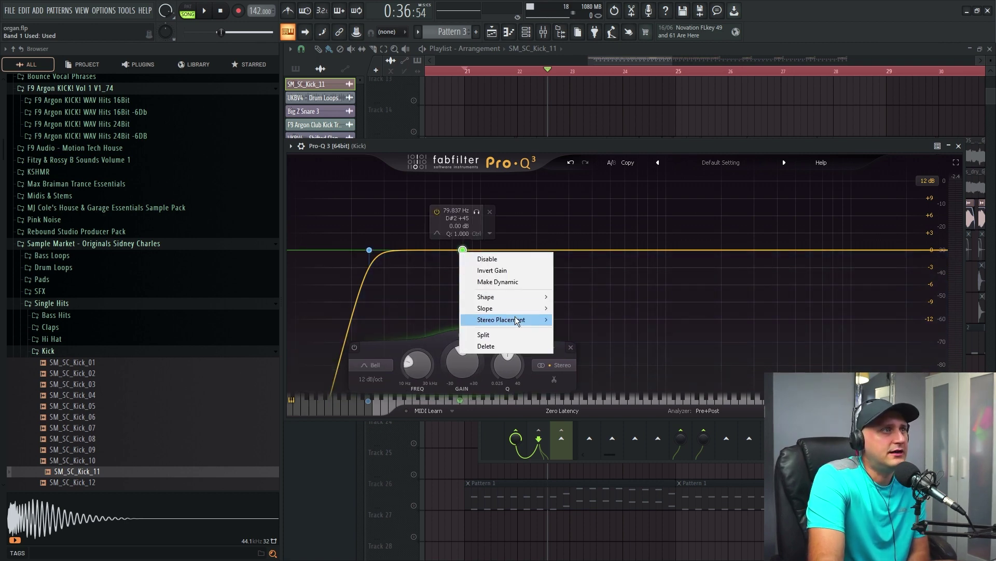
pyautogui.moveTo(518, 322)
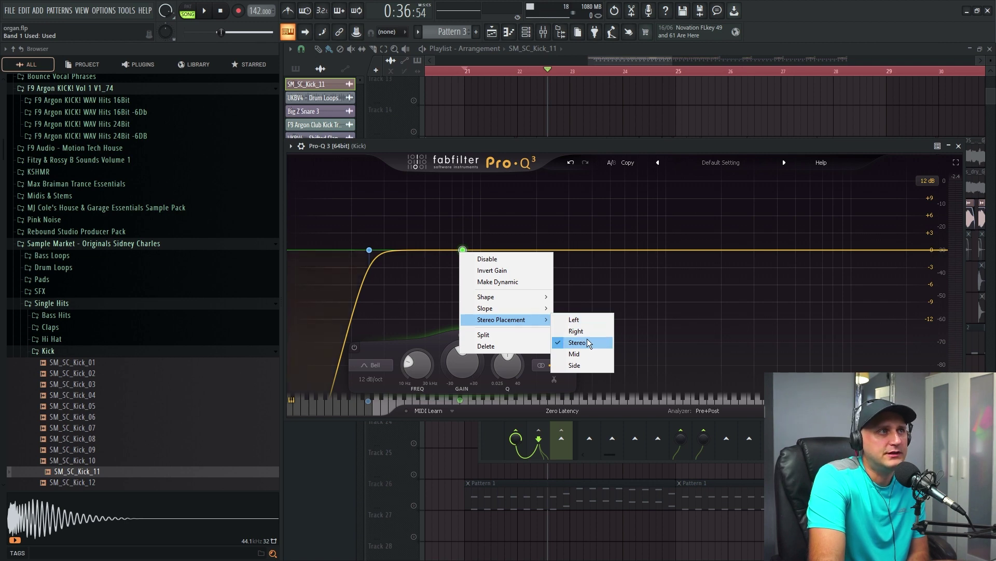
pyautogui.click(584, 366)
pyautogui.click(379, 366)
pyautogui.click(378, 292)
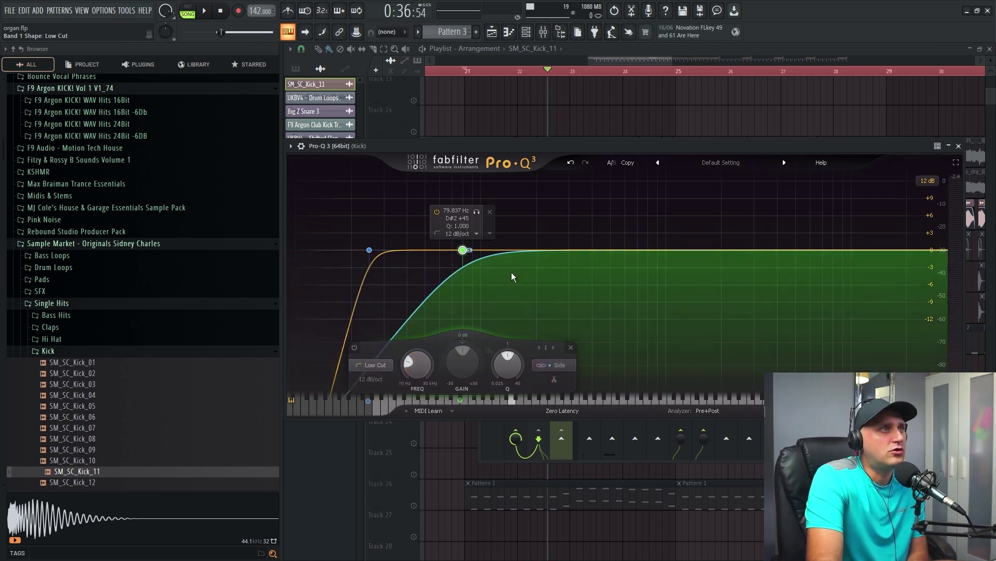
# Set the Side low-cut band's slope to 72 dB/oct, raise its frequency to 30000 Hz and close the EQ.
pyautogui.scroll(6, 465, 250)
pyautogui.moveTo(471, 253); pyautogui.dragTo(942, 251)
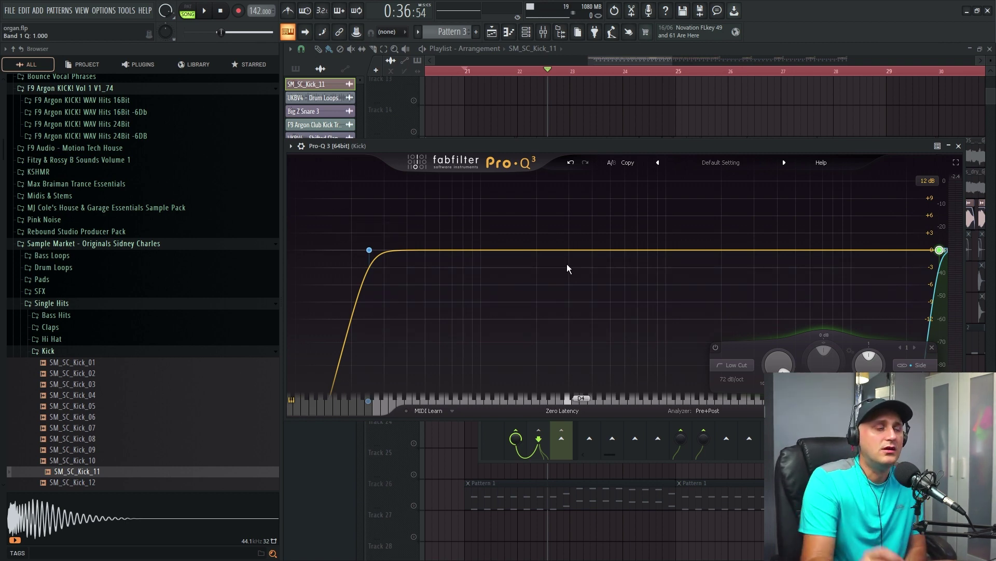
pyautogui.click(959, 146)
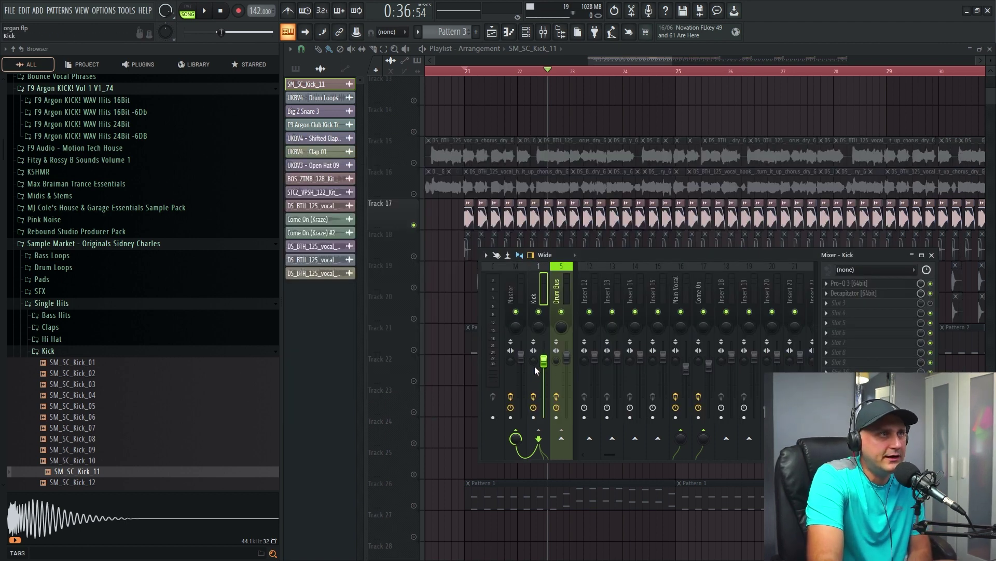
# Try the Kick insert's stereo separation at 80% merged and reset it to default.
pyautogui.moveTo(537, 370); pyautogui.dragTo(537, 389)
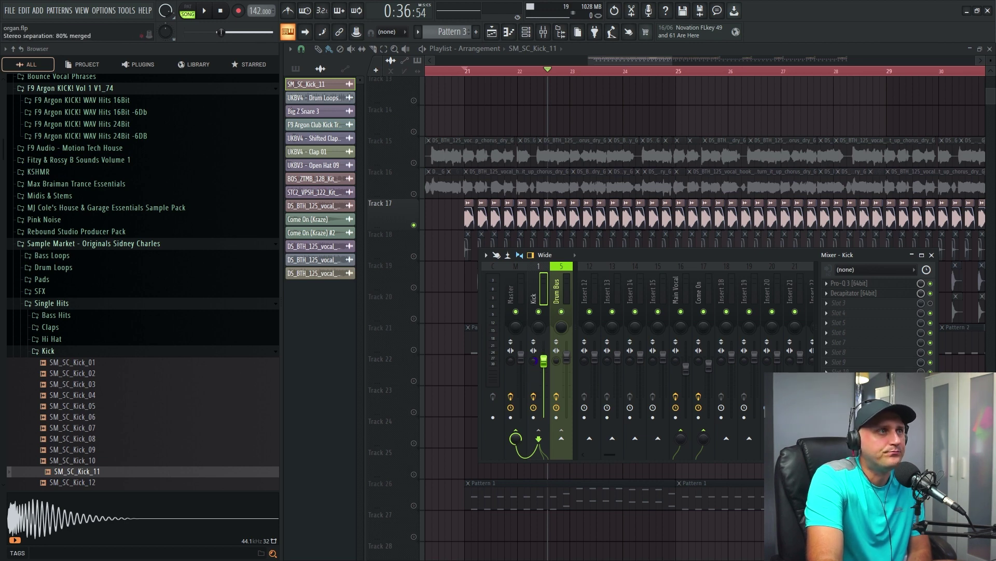
pyautogui.rightClick(533, 360)
pyautogui.click(566, 446)
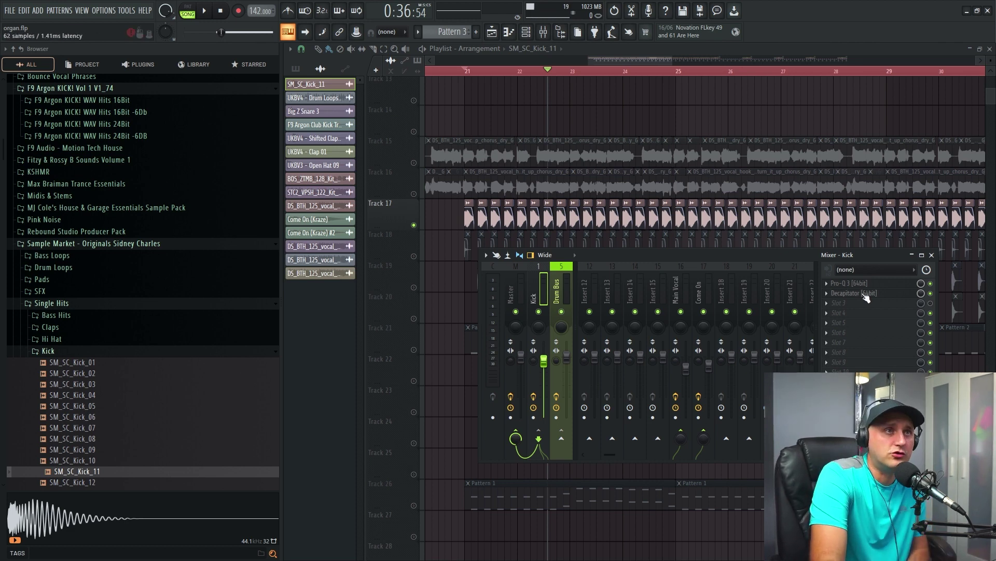
# Reopen the kick's Pro-Q 3, nudge the Side low-cut band and restore its default Q.
pyautogui.click(849, 283)
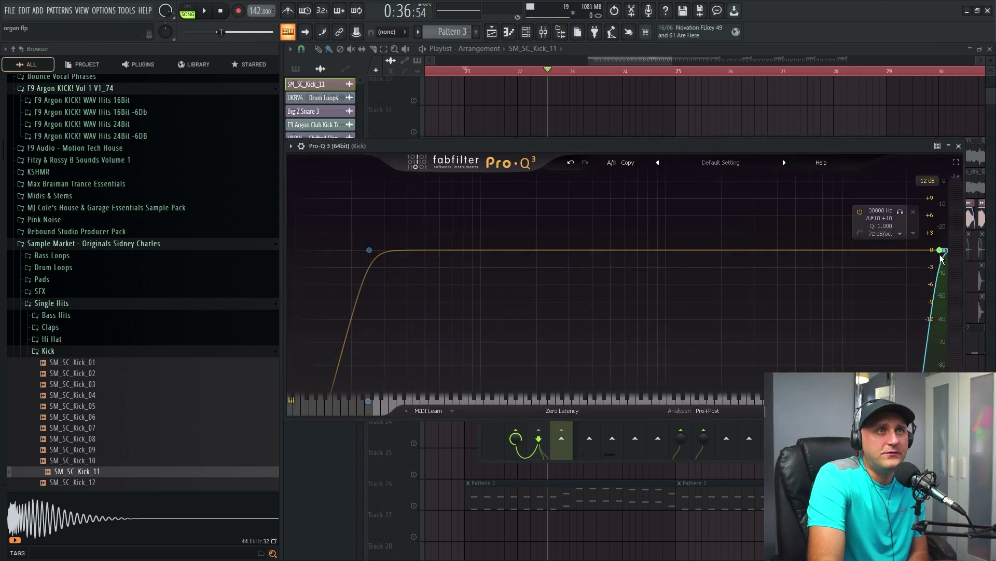
pyautogui.moveTo(943, 258); pyautogui.dragTo(938, 260)
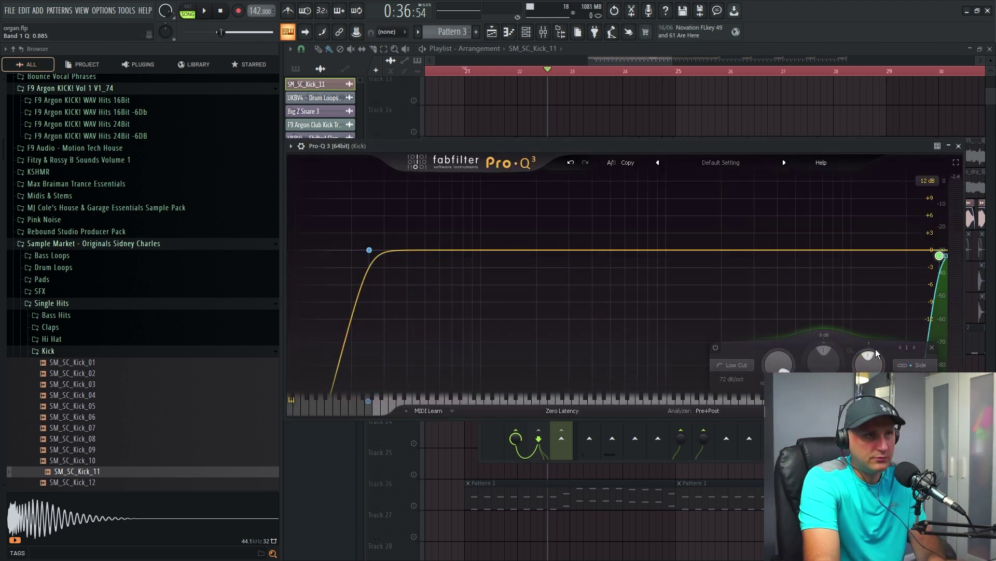
pyautogui.doubleClick(876, 351)
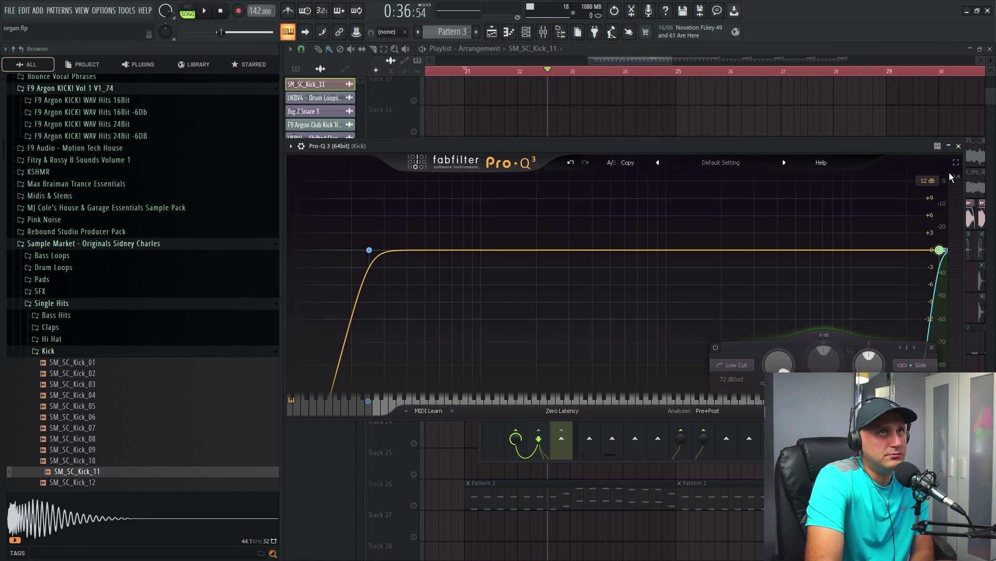
pyautogui.click(959, 146)
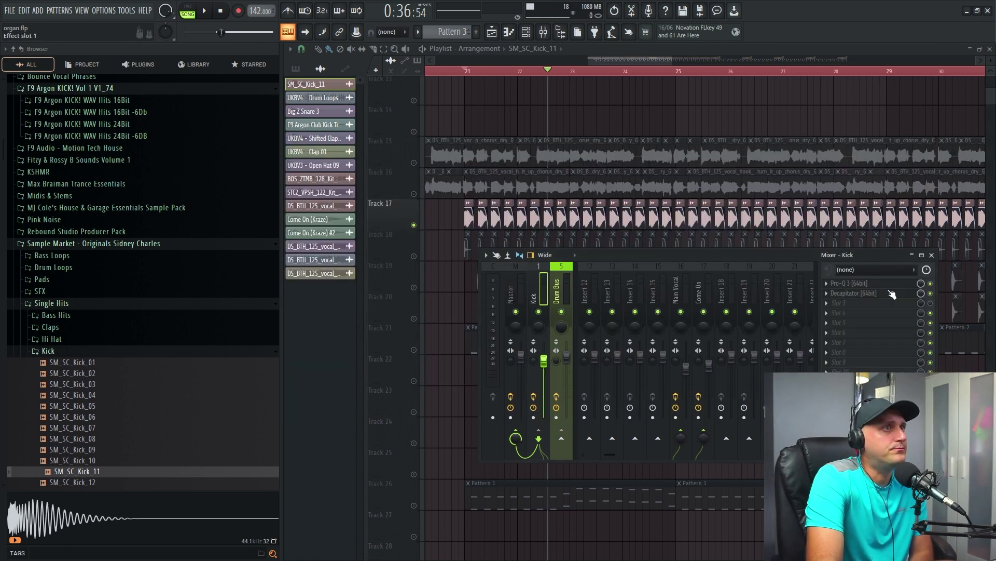
# Open Decapitator on the Kick insert, arrange its window above the mixer and play the kick with the effect bypassed.
pyautogui.click(851, 293)
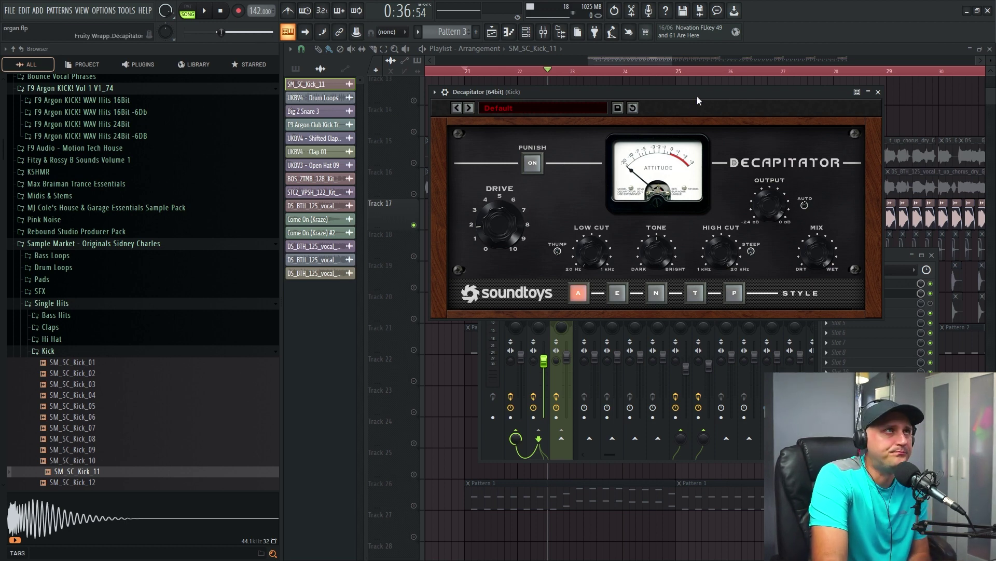
pyautogui.moveTo(697, 89); pyautogui.dragTo(700, 87)
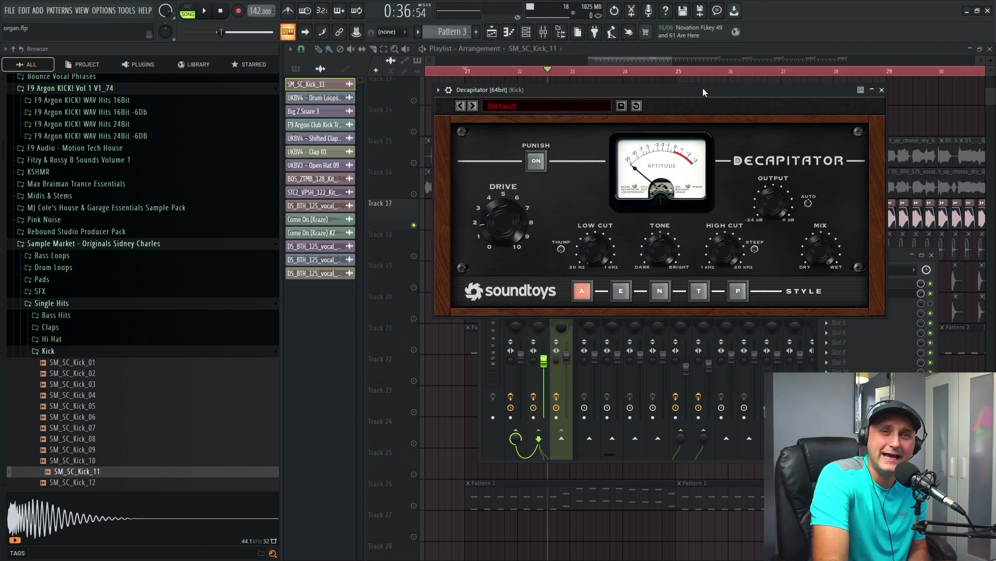
pyautogui.moveTo(890, 254); pyautogui.dragTo(875, 308)
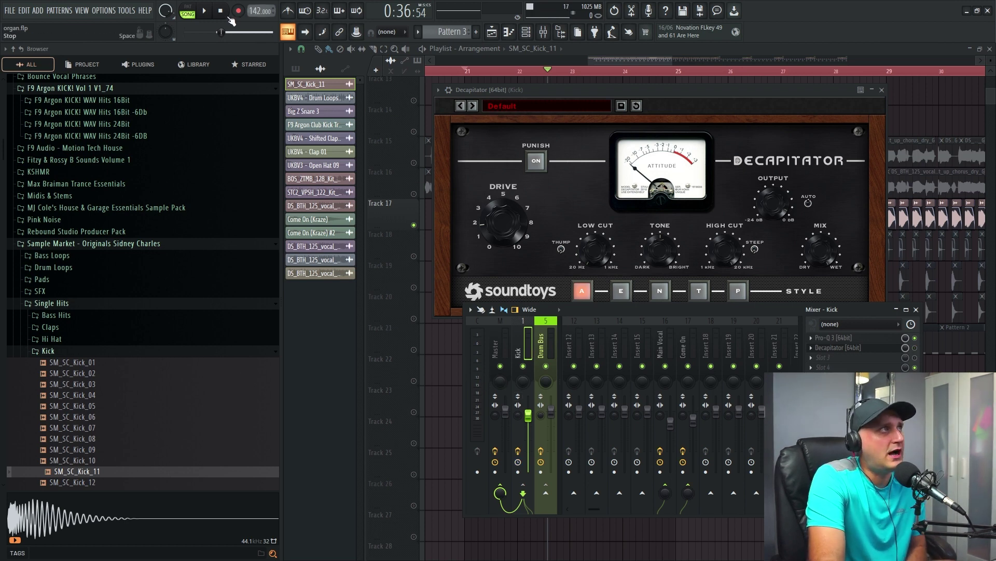
pyautogui.press('space')
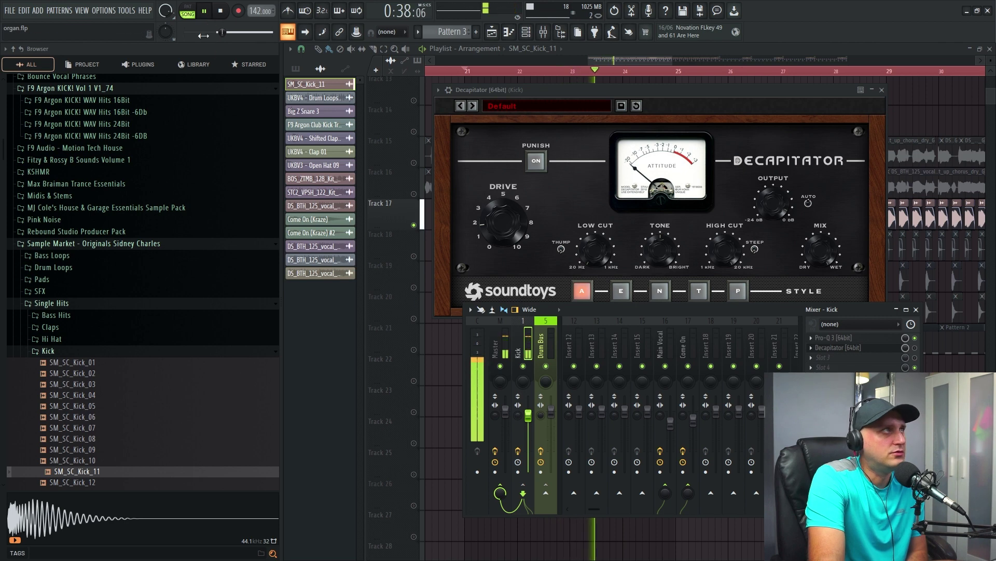
pyautogui.press('space')
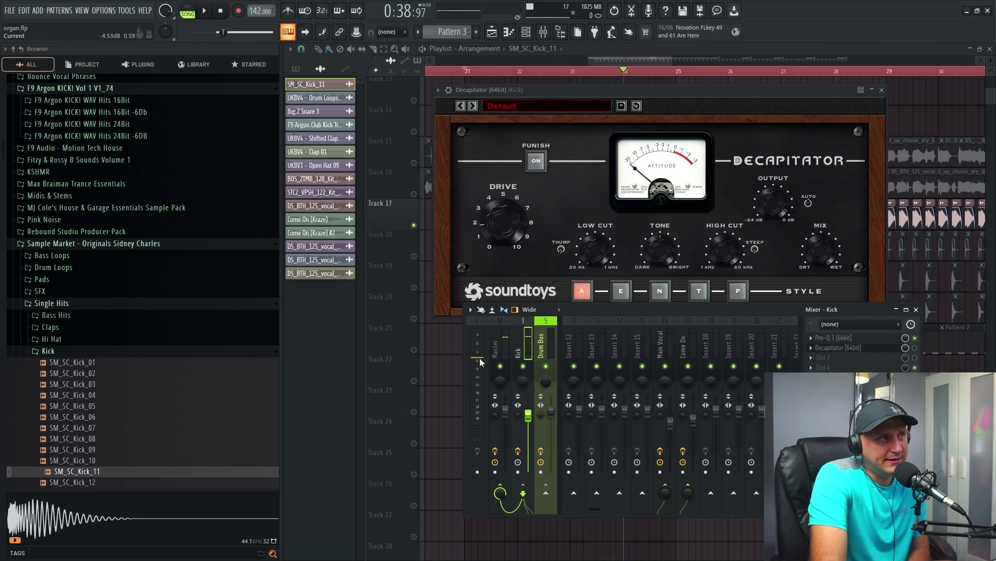
# Enable Decapitator on the Kick insert and play the kick through it for comparison.
pyautogui.click(915, 347)
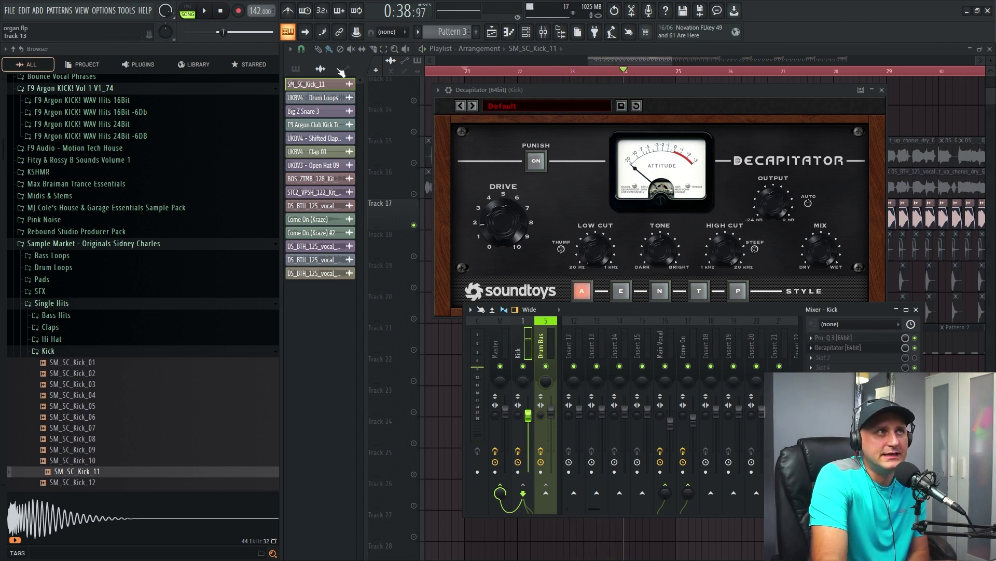
pyautogui.click(204, 11)
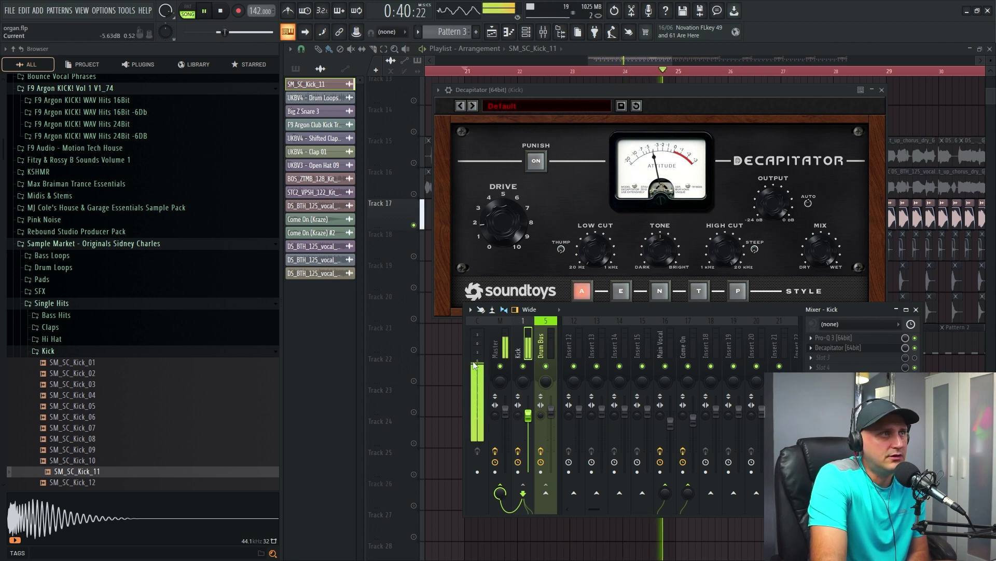
pyautogui.click(205, 11)
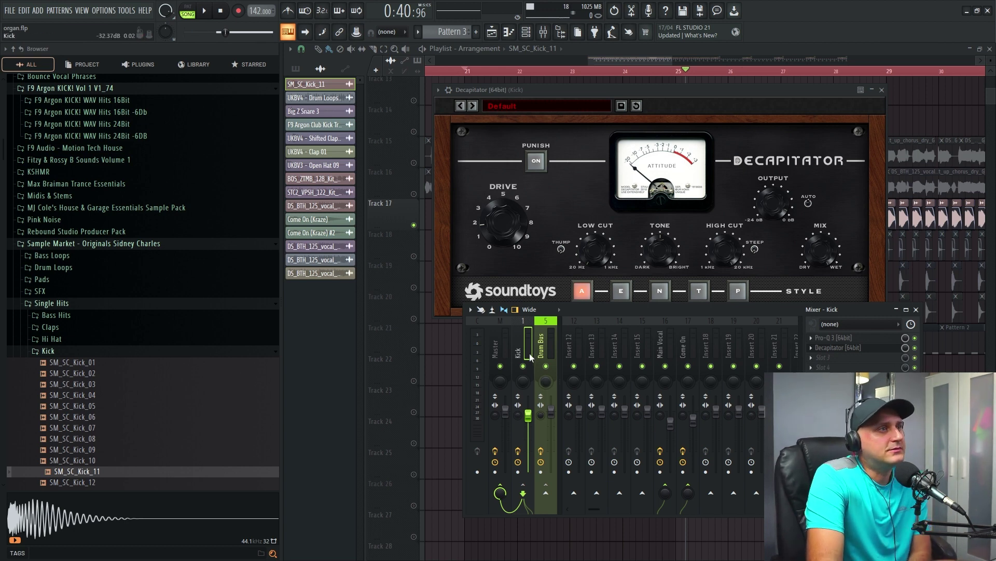
# Delete Edison and one further plugin from the Master insert.
pyautogui.click(504, 348)
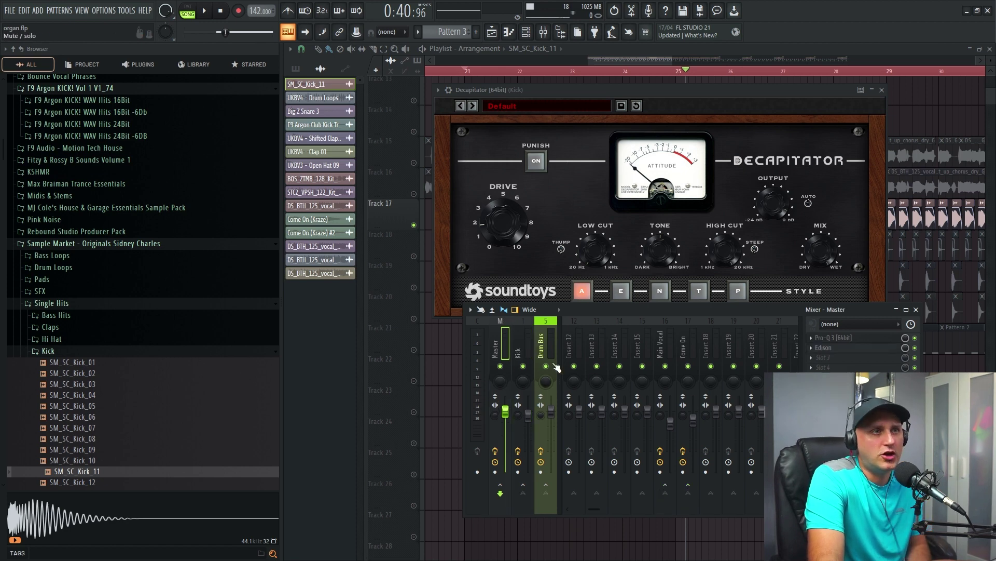
pyautogui.rightClick(829, 345)
pyautogui.click(825, 324)
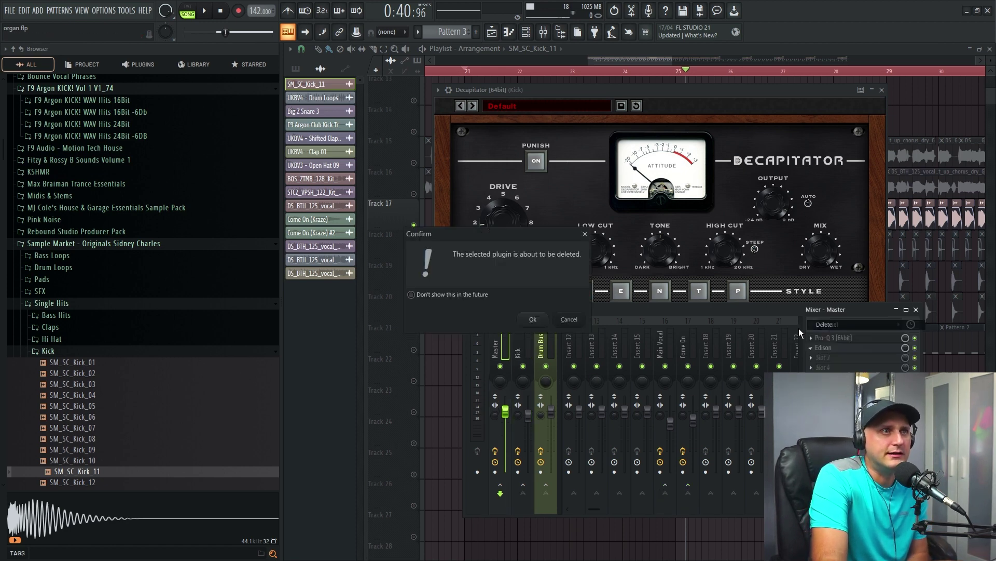
pyautogui.click(549, 325)
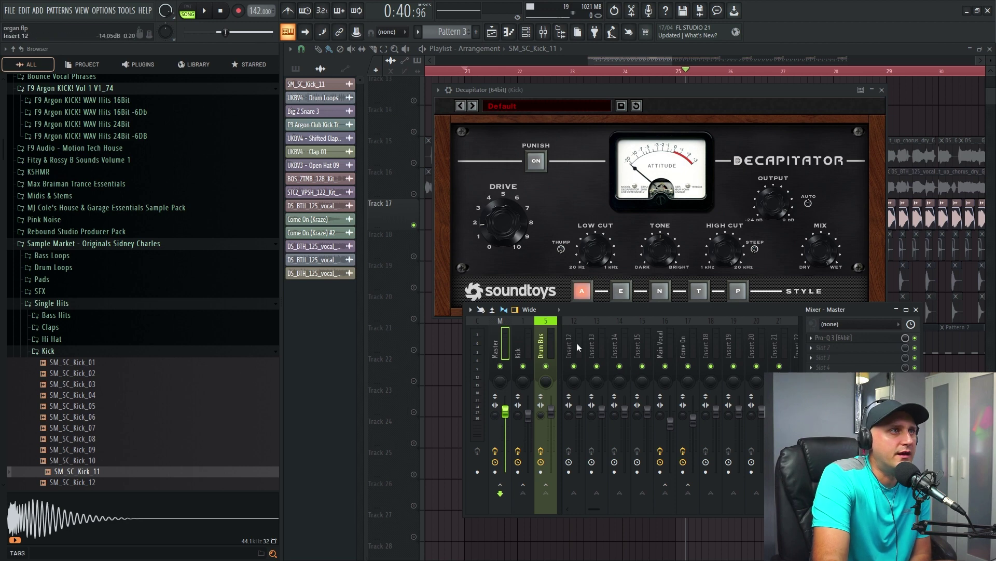
pyautogui.rightClick(831, 343)
pyautogui.click(825, 337)
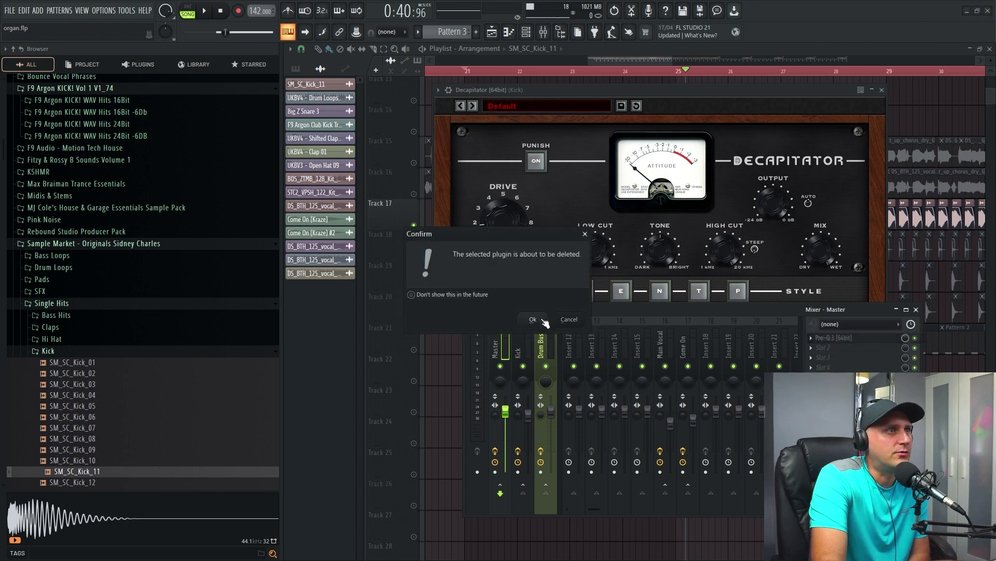
pyautogui.click(550, 325)
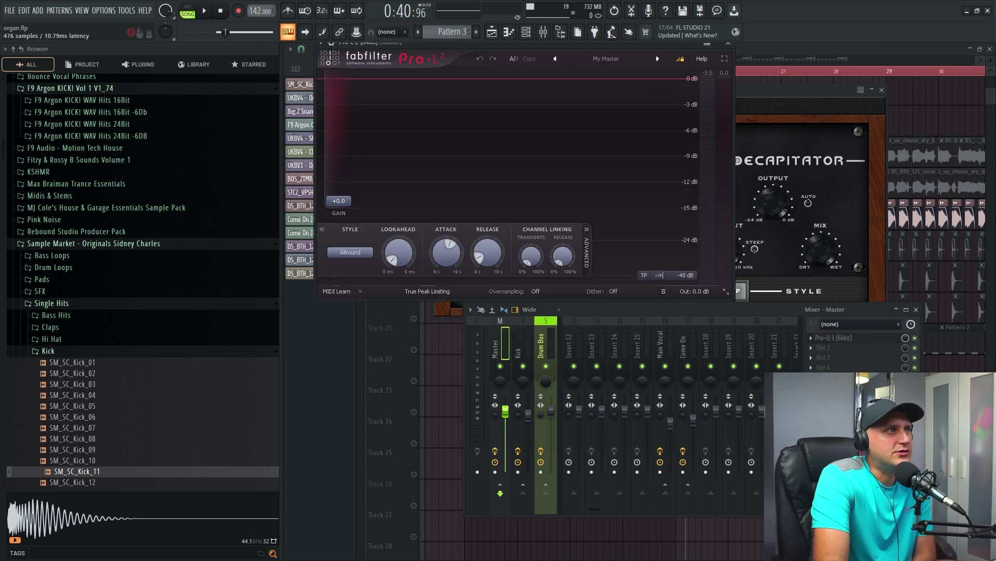
# Check Pro-L 2 and Pro-Q 3 on the Master insert, and close the plugin windows and the mixer.
pyautogui.click(728, 43)
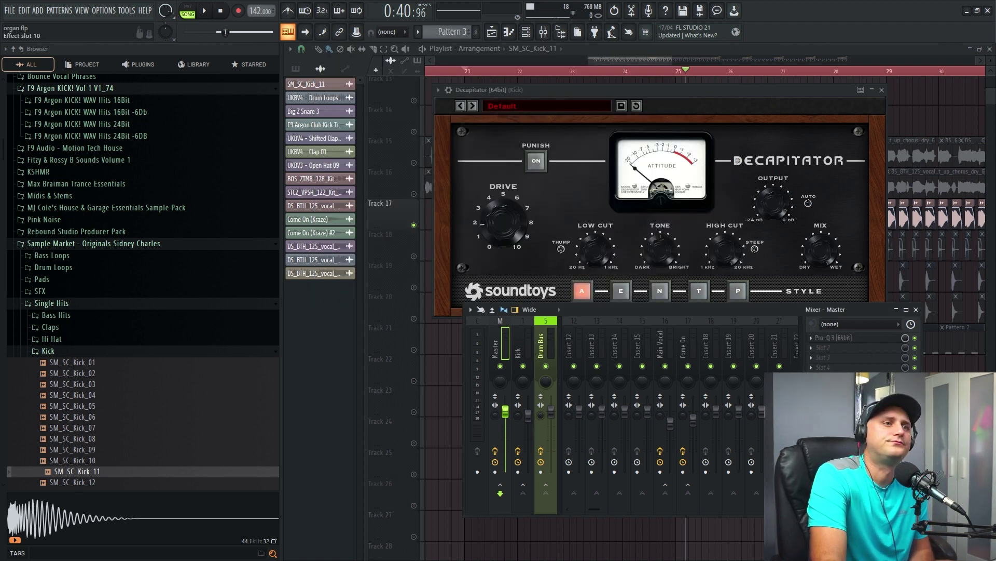
pyautogui.click(850, 340)
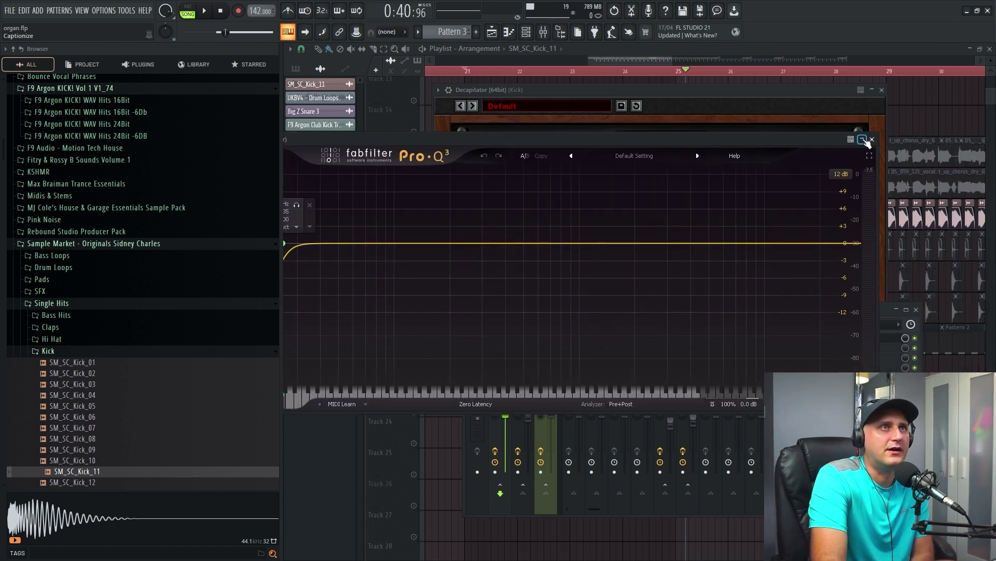
pyautogui.click(876, 133)
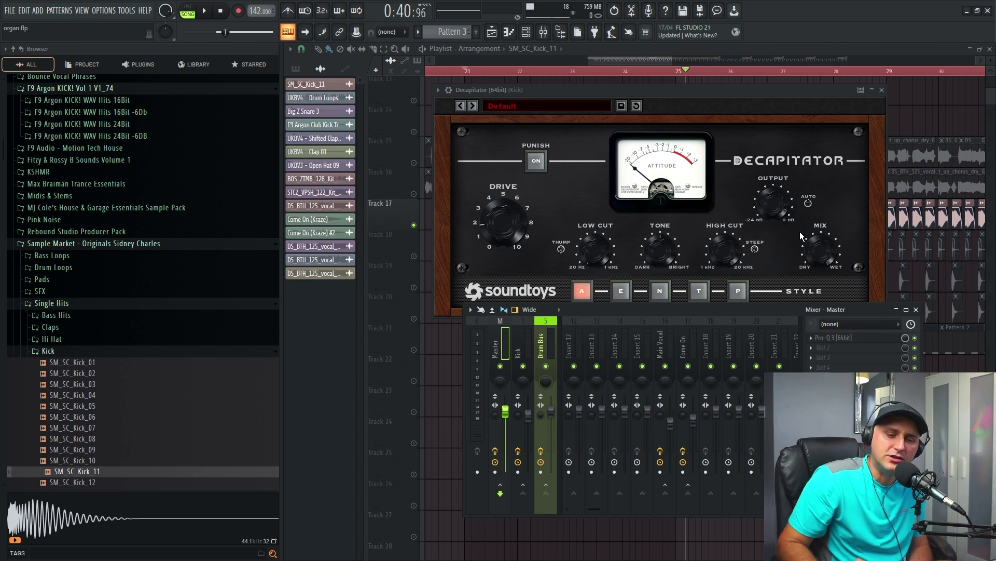
pyautogui.click(916, 309)
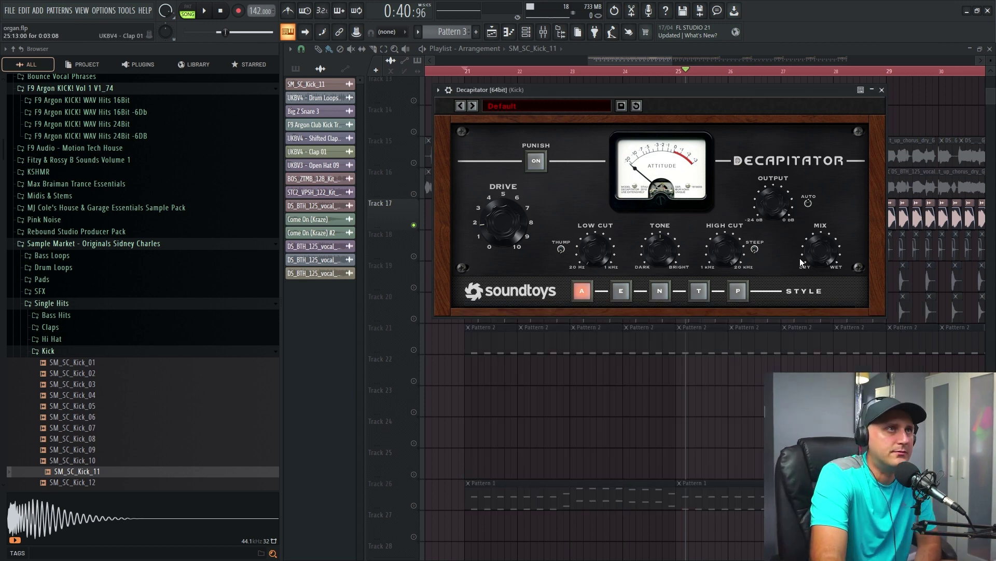
pyautogui.click(882, 89)
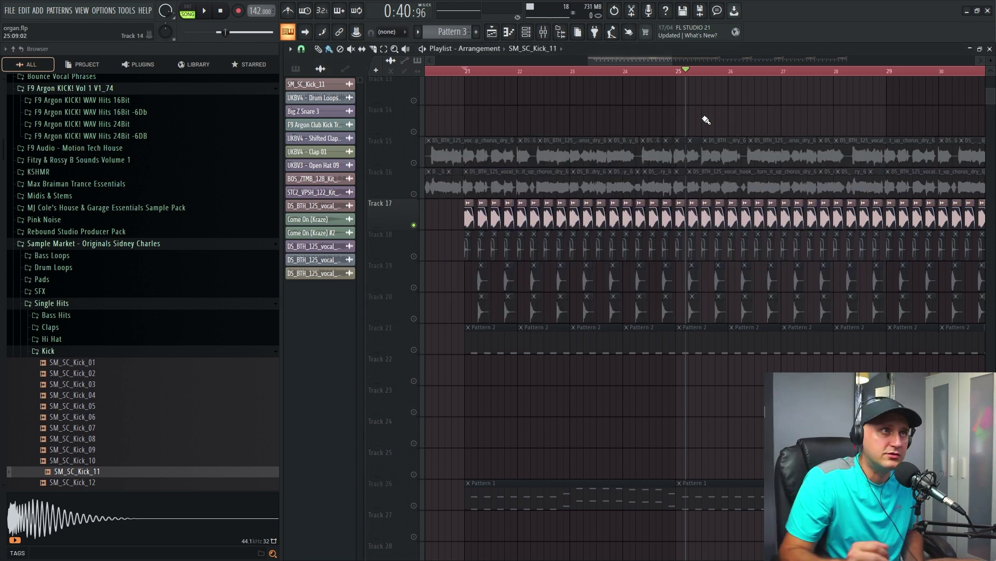
# Solo Track 18 in the playlist and play it from bar 21.
pyautogui.rightClick(414, 257)
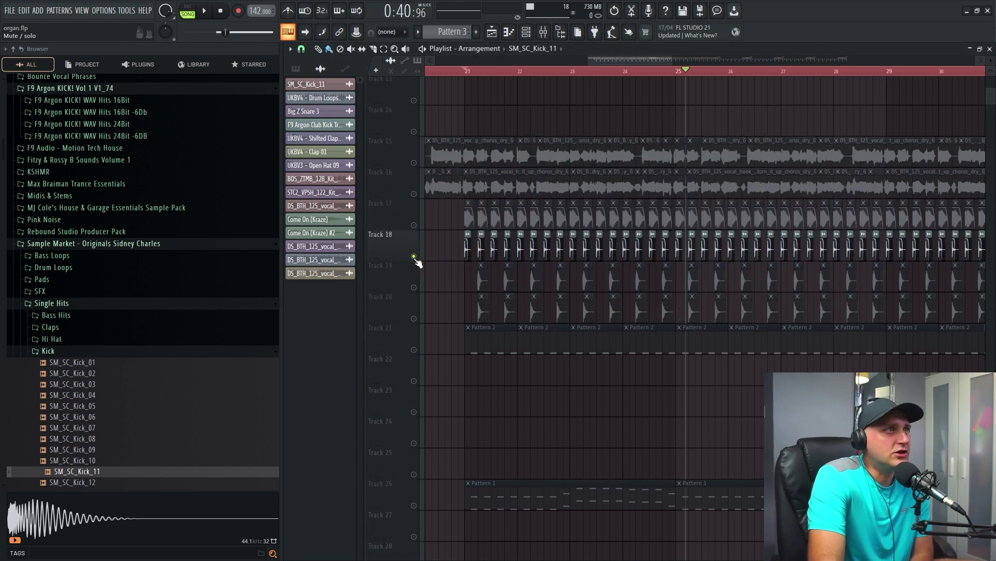
pyautogui.click(462, 74)
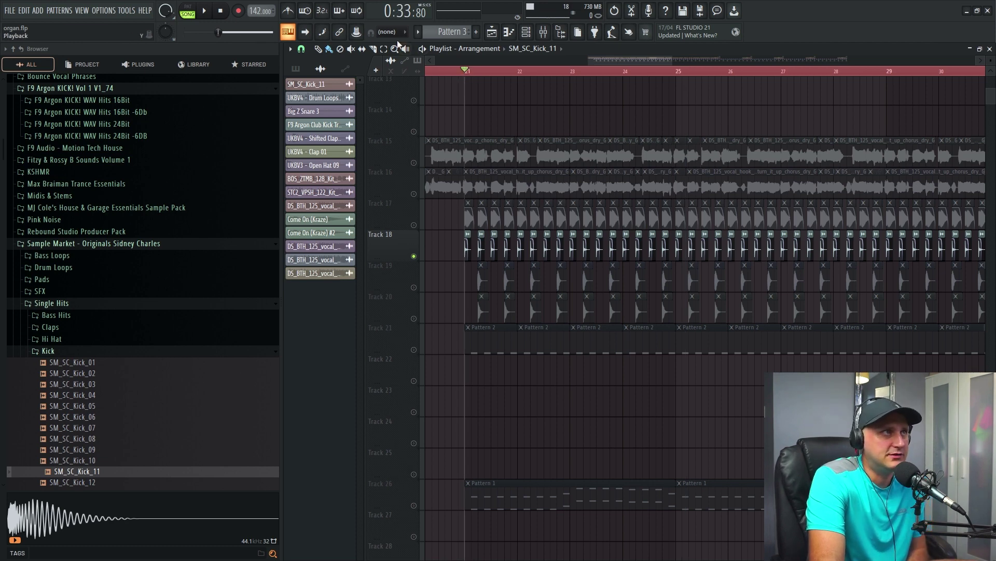
pyautogui.click(205, 11)
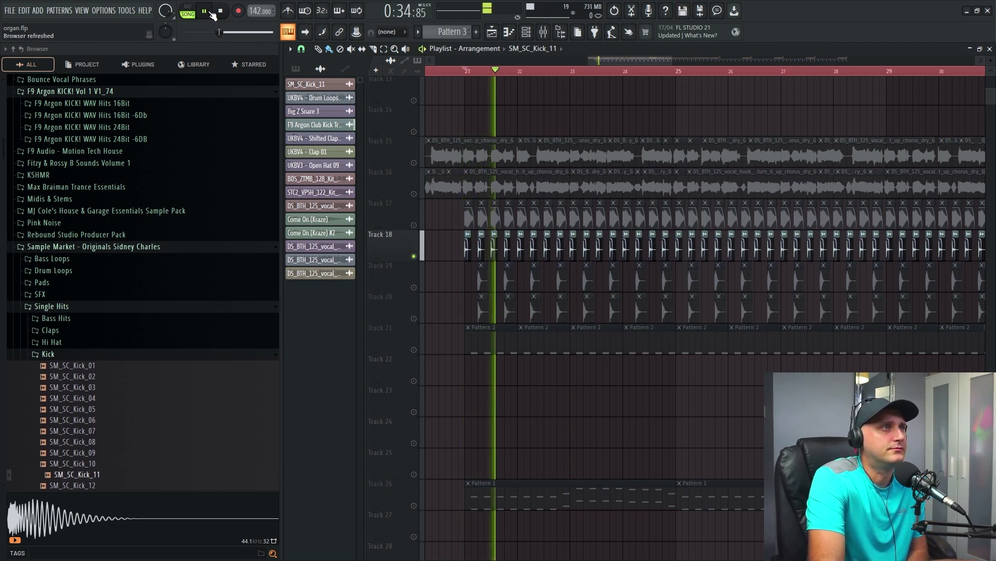
pyautogui.click(206, 12)
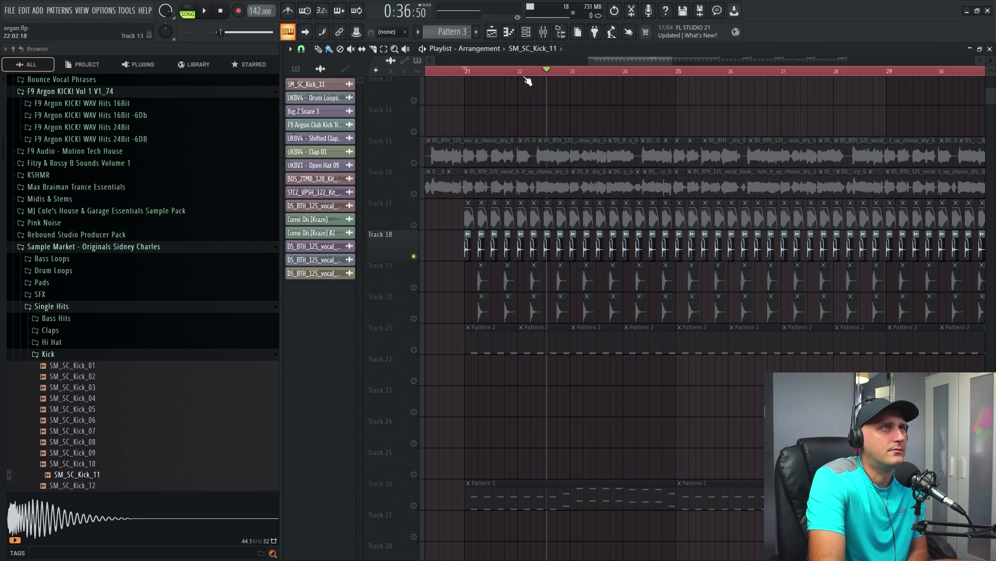
pyautogui.click(543, 31)
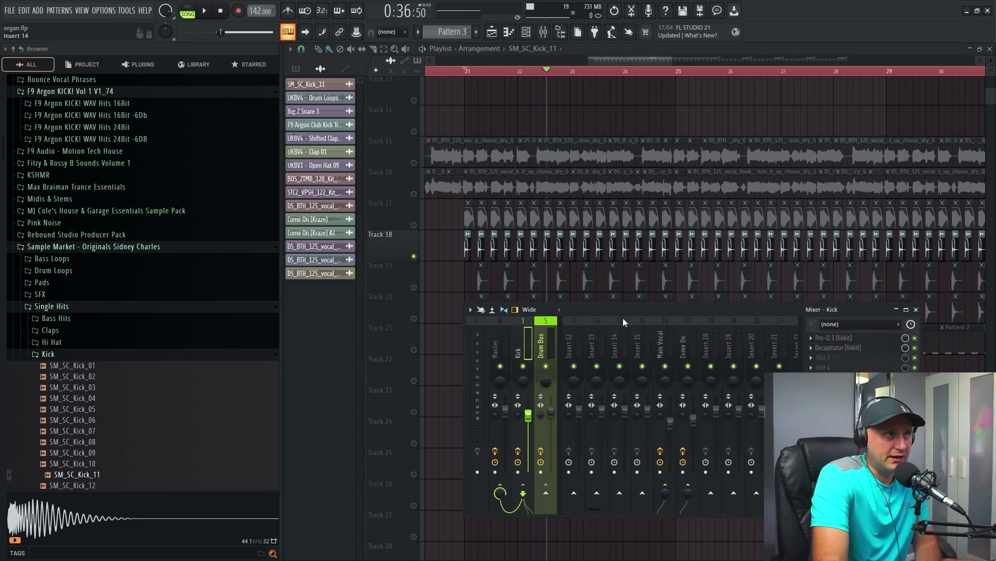
pyautogui.scroll(5, 622, 318)
pyautogui.click(309, 71)
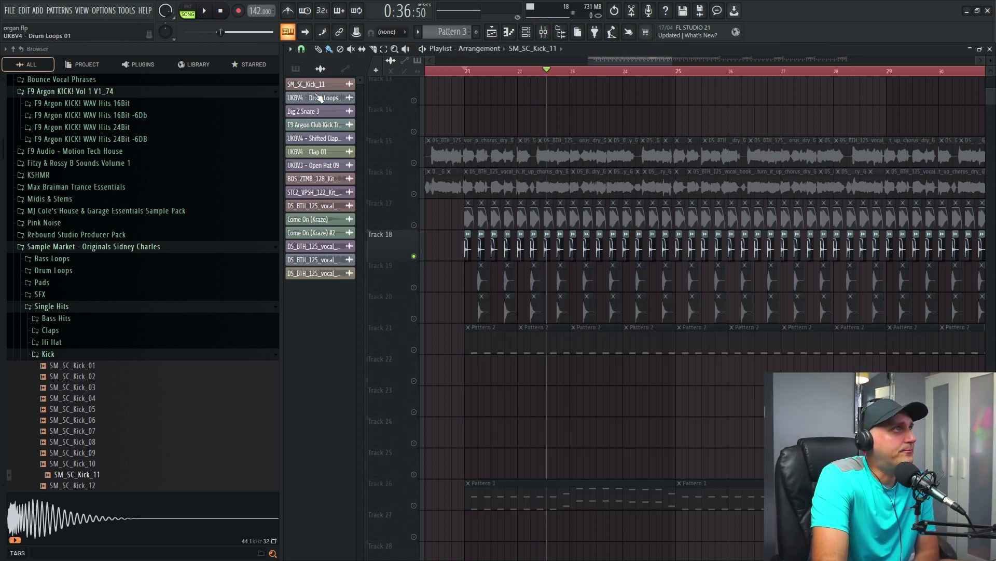
pyautogui.click(314, 98)
# Open the Track 18 kick transient clip's settings, locate its sample in the browser, and look through the neighbouring Argon club kick transients.
pyautogui.doubleClick(478, 250)
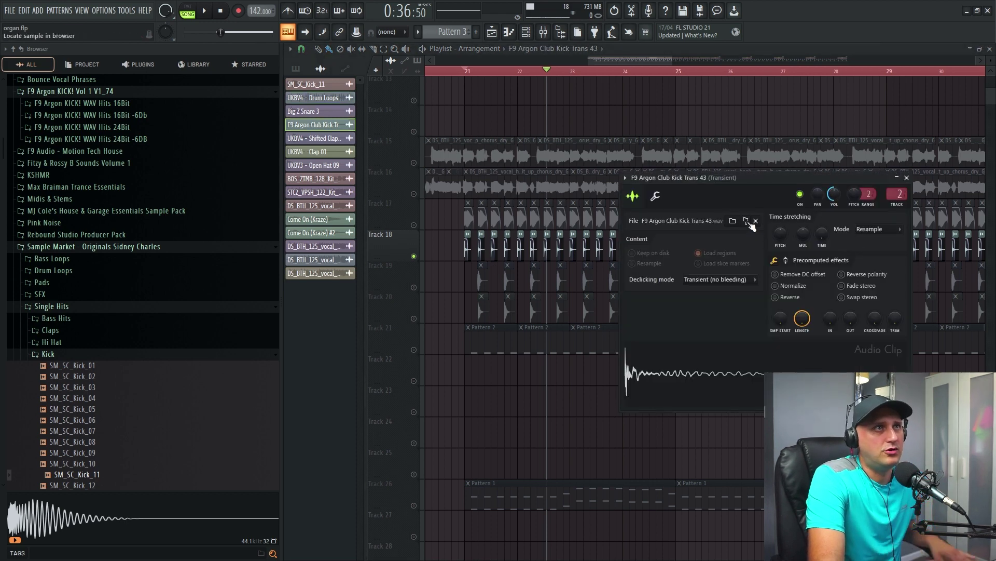
pyautogui.click(748, 221)
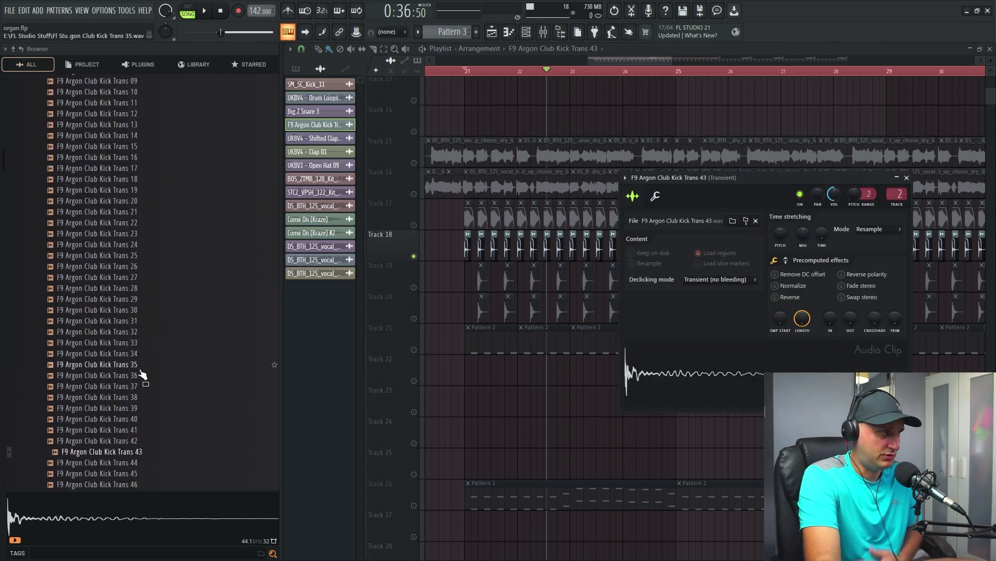
pyautogui.scroll(8, 152, 374)
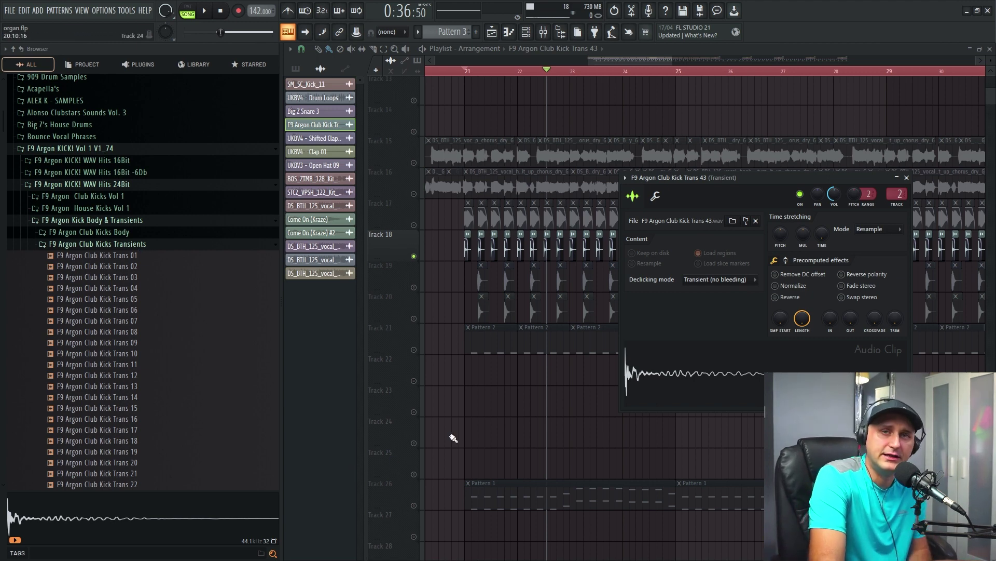
pyautogui.moveTo(179, 312); pyautogui.dragTo(500, 414)
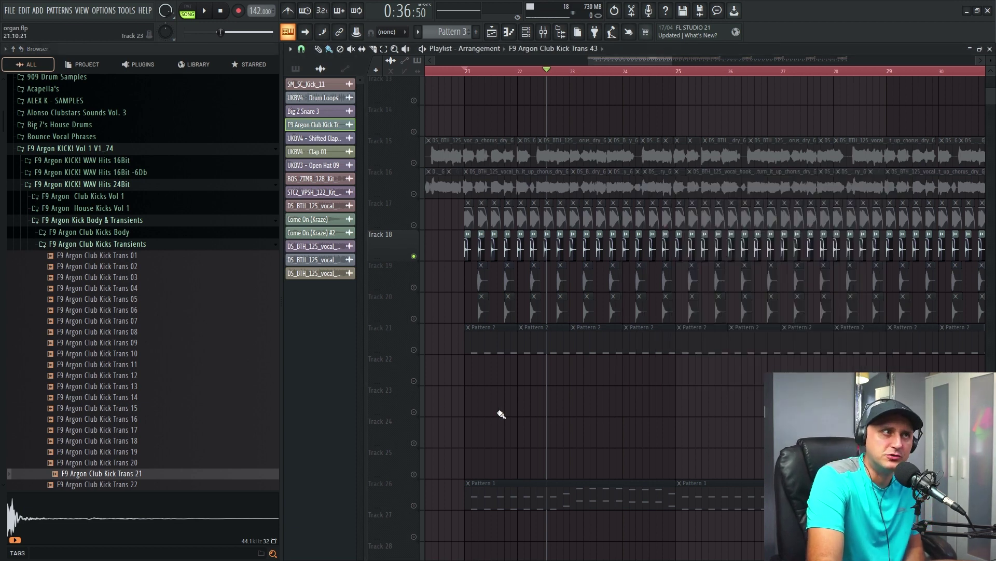
# Play the Track 18 kick transient alone and layered with the Track 17 kick for comparison.
pyautogui.rightClick(415, 225)
pyautogui.click(414, 256)
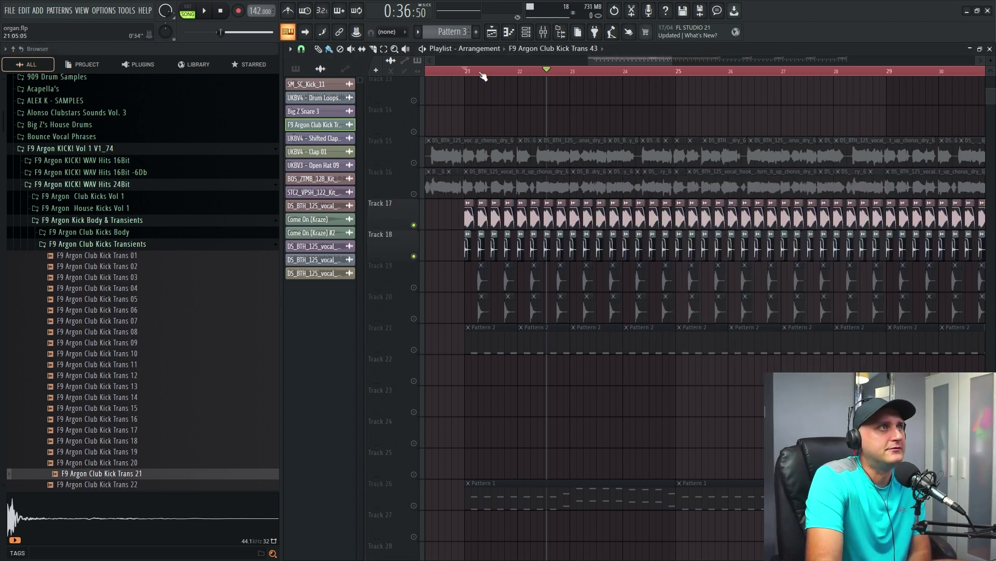
pyautogui.click(220, 10)
pyautogui.click(205, 11)
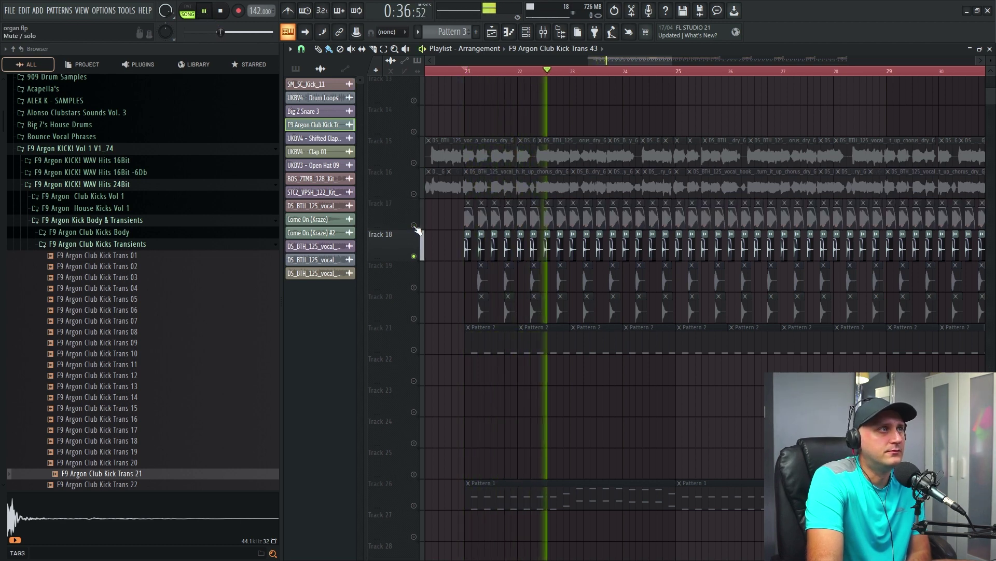
pyautogui.click(221, 10)
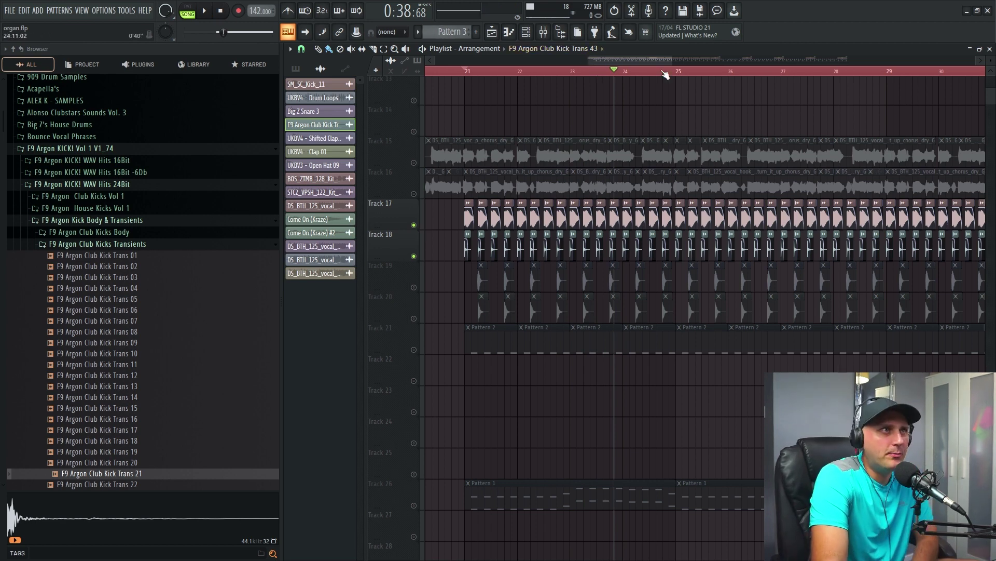
# Solo the clap layer on Track 19 and enable the second clap layer on Track 20 with it.
pyautogui.moveTo(682, 60); pyautogui.dragTo(759, 58)
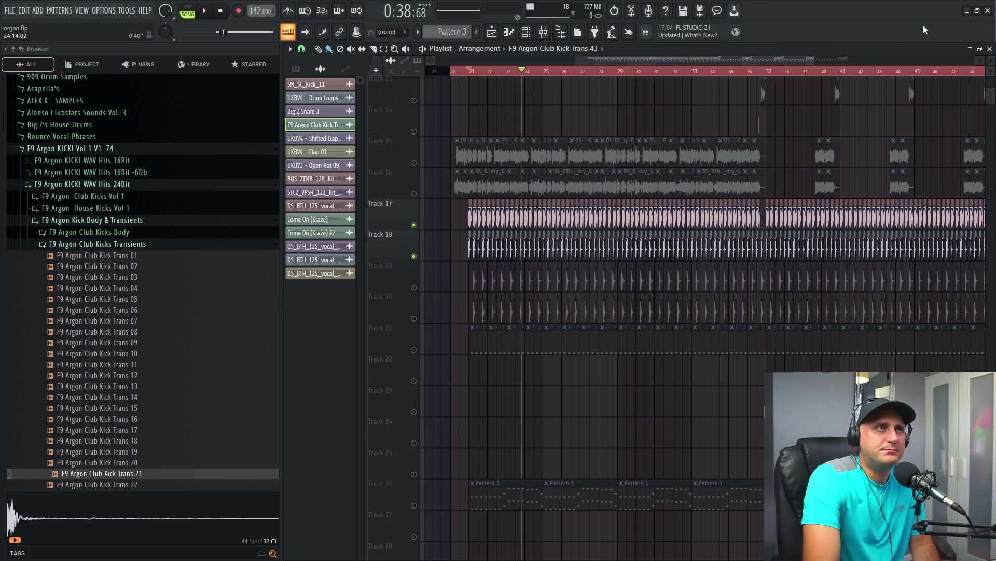
pyautogui.moveTo(991, 60); pyautogui.dragTo(990, 141)
pyautogui.scroll(1, 808, 94)
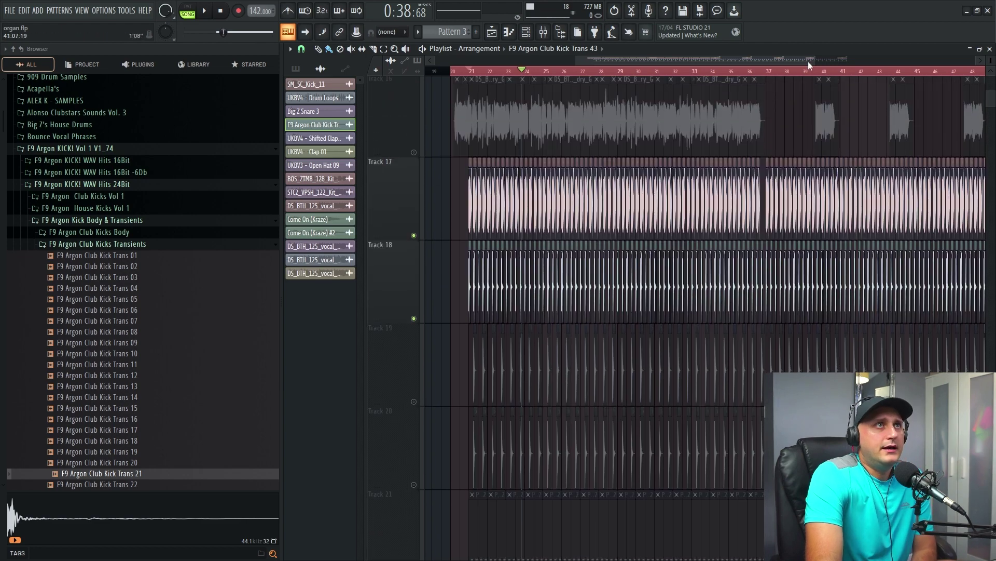
pyautogui.moveTo(809, 60); pyautogui.dragTo(606, 62)
pyautogui.rightClick(413, 404)
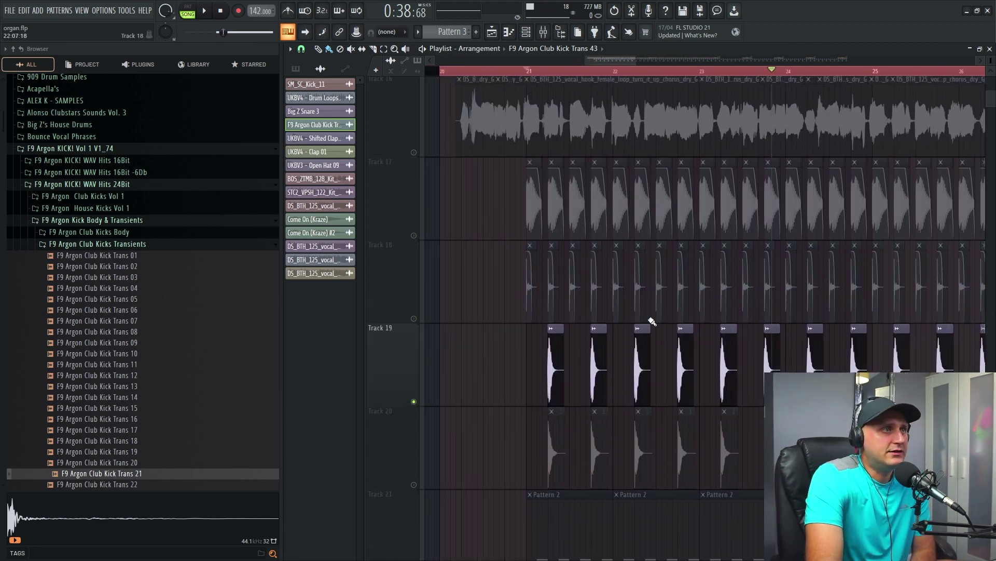
pyautogui.click(414, 486)
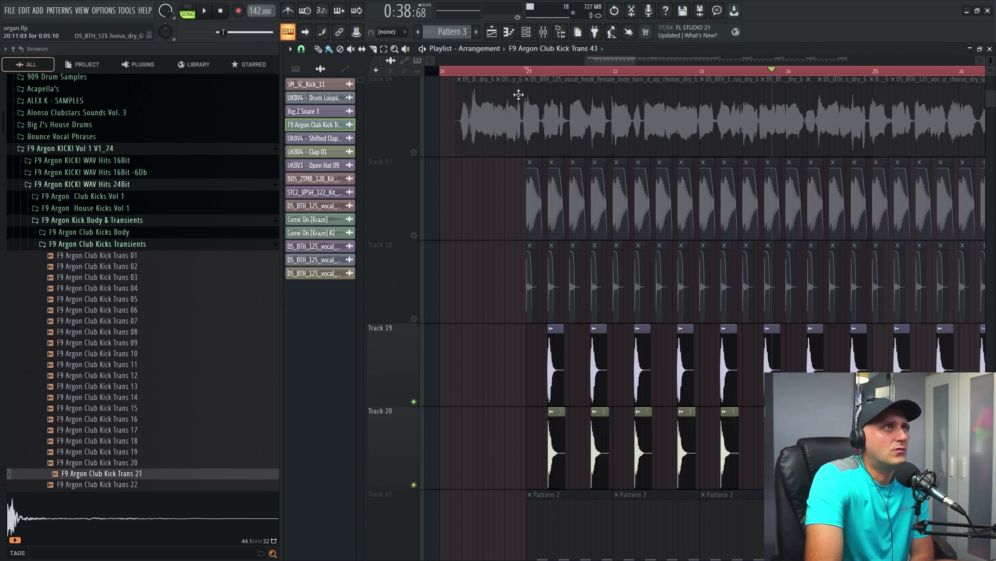
# Play the two clap layers together from around bar 21 and hide the browser.
pyautogui.click(222, 10)
pyautogui.press('space')
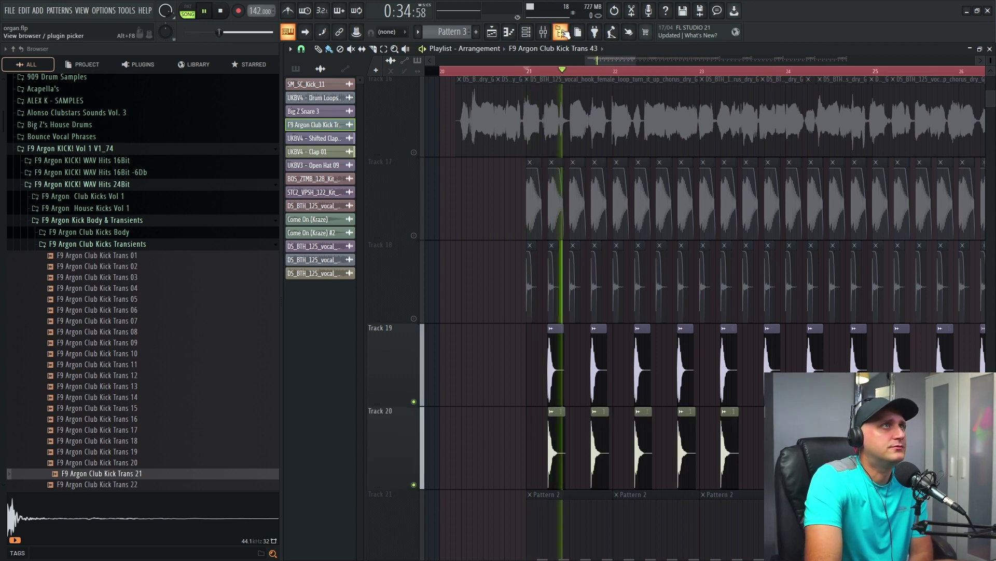
pyautogui.hotkey('alt', 'F8')
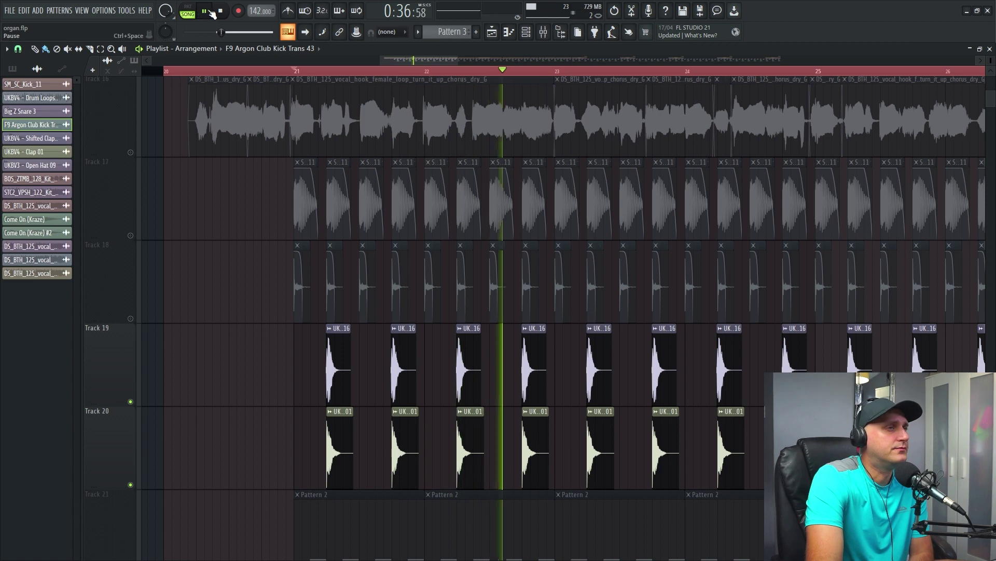
pyautogui.click(204, 10)
# Compare where the first Shifted Clap 16 and Clap 01 clips start, and play Track 19 on its own.
pyautogui.moveTo(457, 60); pyautogui.dragTo(400, 71)
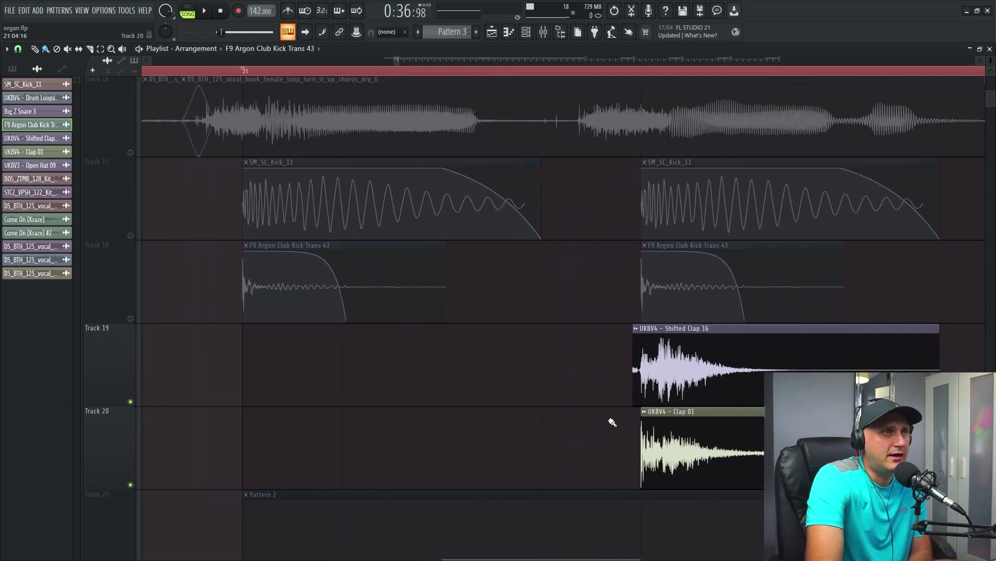
pyautogui.click(672, 480)
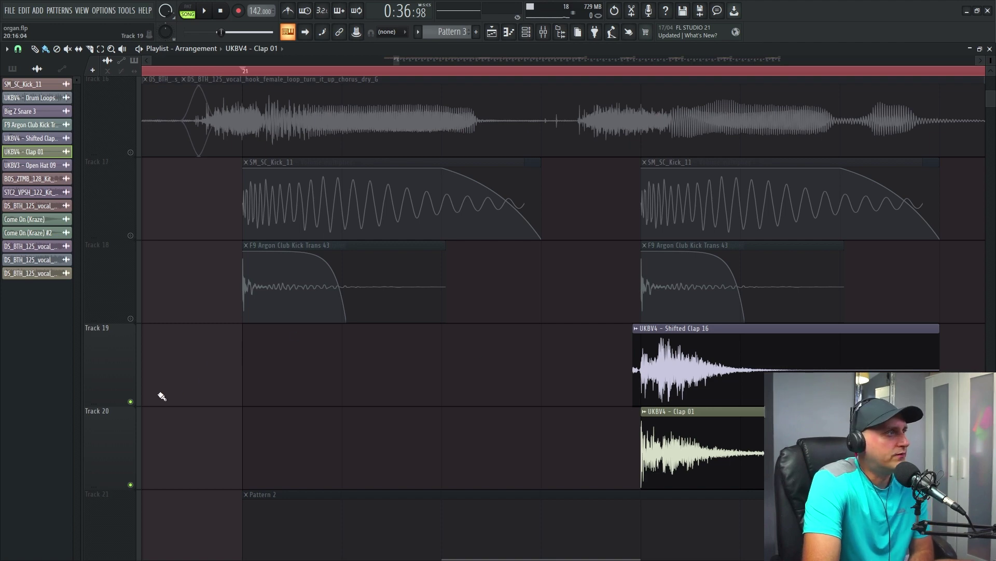
pyautogui.click(138, 408)
pyautogui.click(566, 71)
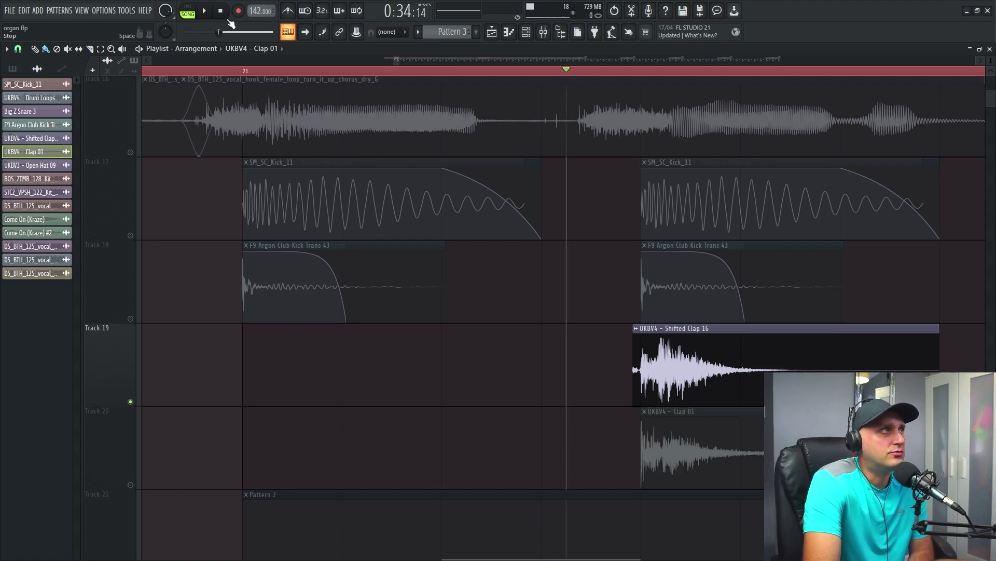
pyautogui.click(205, 11)
pyautogui.click(207, 12)
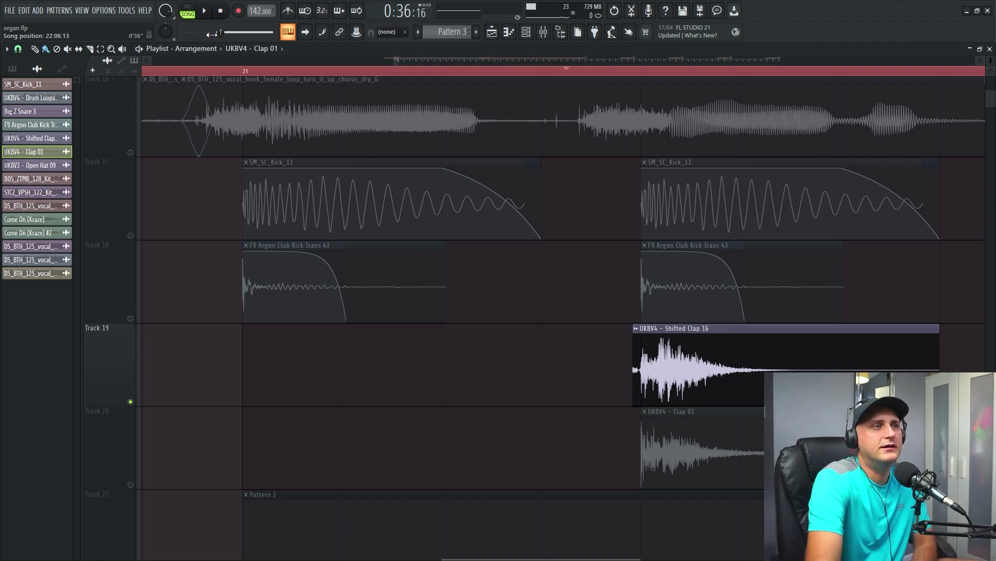
# Enable Tracks 17, 18 and 20 alongside Track 19, and play the kick and clap layers together from just before bar 21.
pyautogui.click(130, 484)
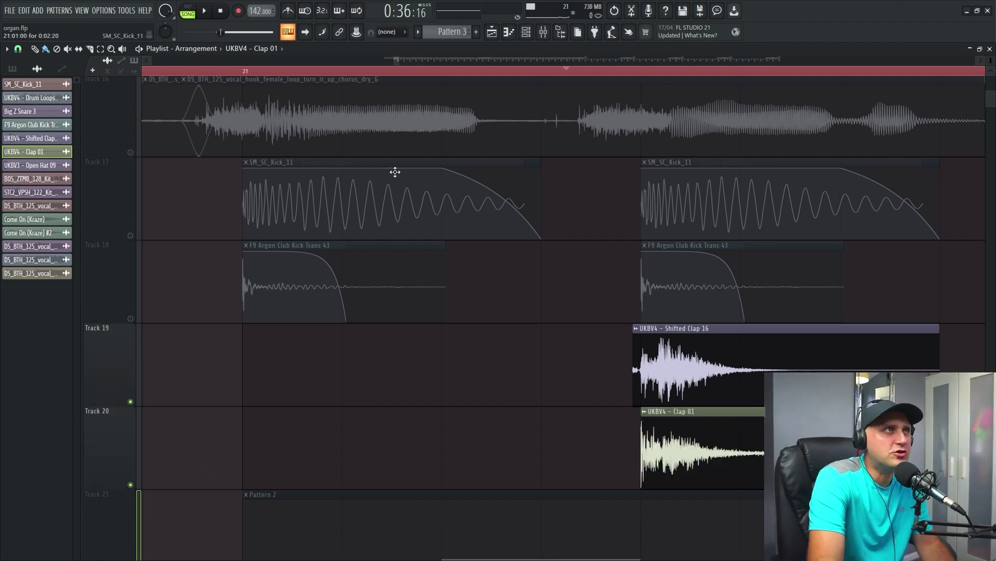
pyautogui.hscroll(1, 415, 68)
pyautogui.scroll(-6, 414, 67)
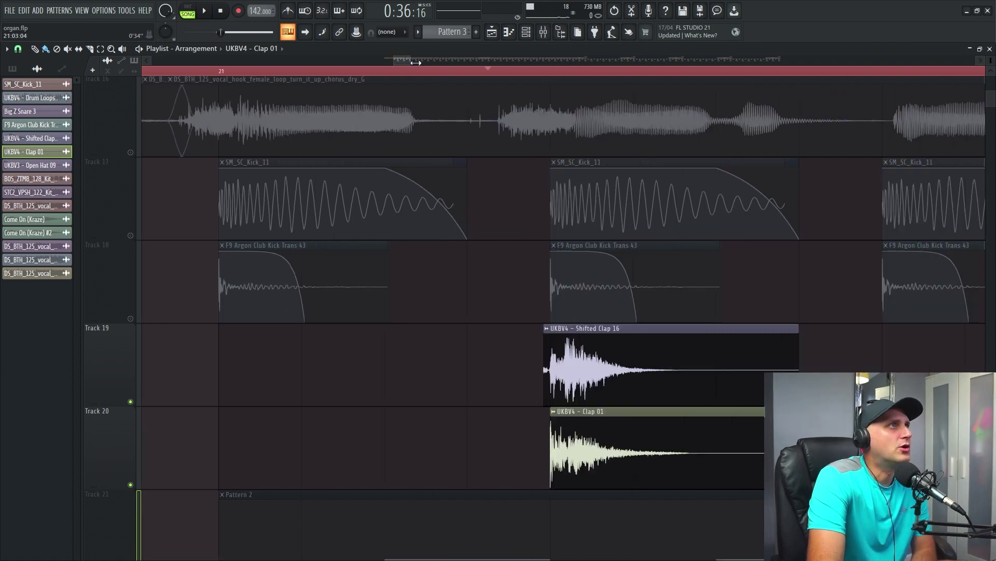
pyautogui.click(130, 235)
pyautogui.moveTo(133, 240); pyautogui.dragTo(179, 289)
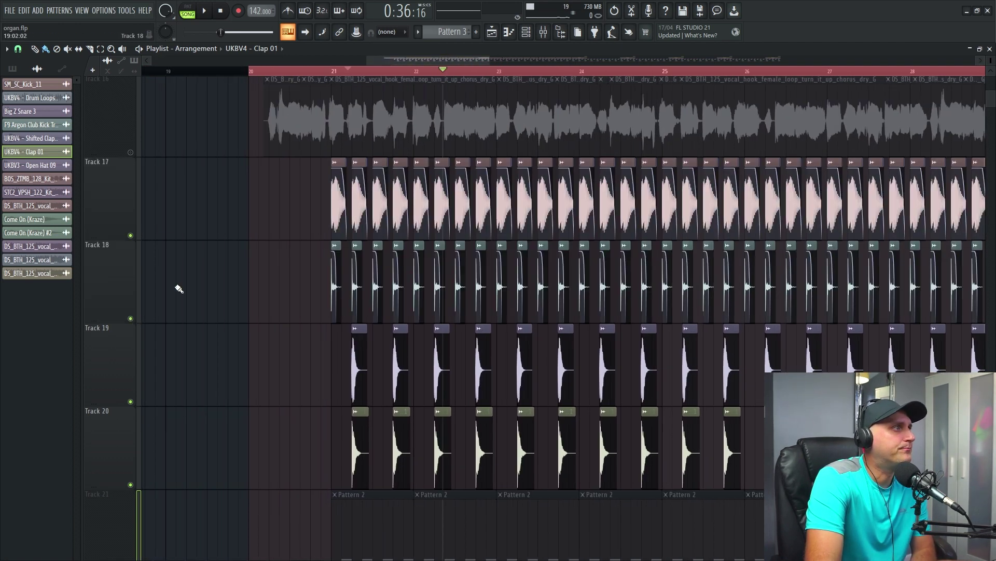
pyautogui.click(321, 71)
pyautogui.click(204, 10)
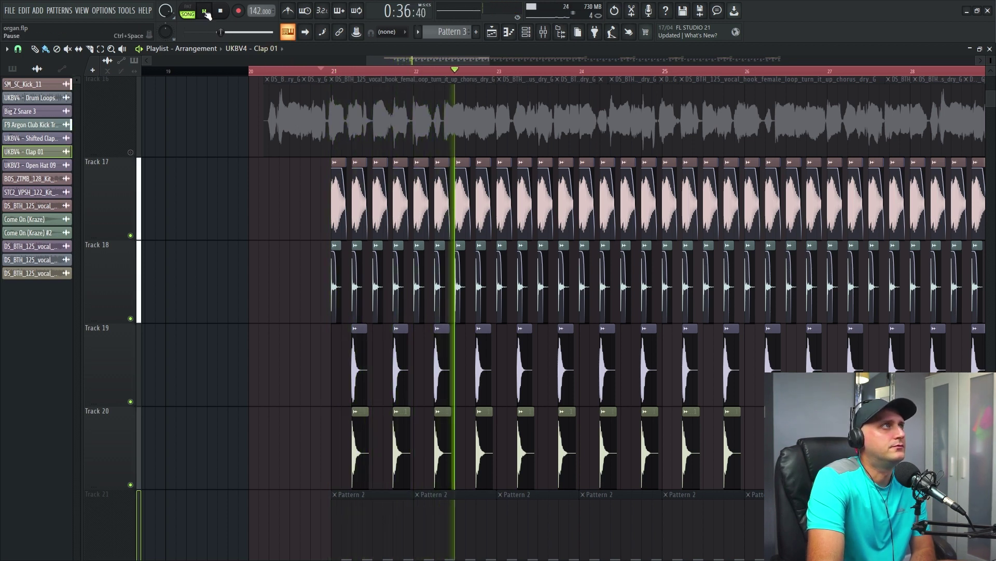
pyautogui.click(206, 13)
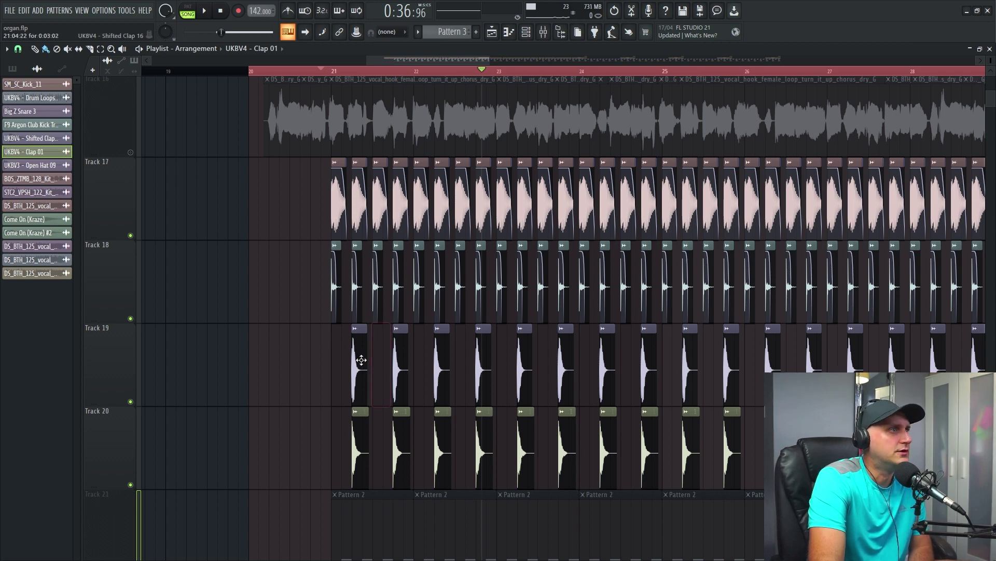
# Go from the Shifted Clap 16 clip to its mixer insert and examine Fruity Parametric EQ 2 on Clap 1 and Clap 2.
pyautogui.doubleClick(357, 359)
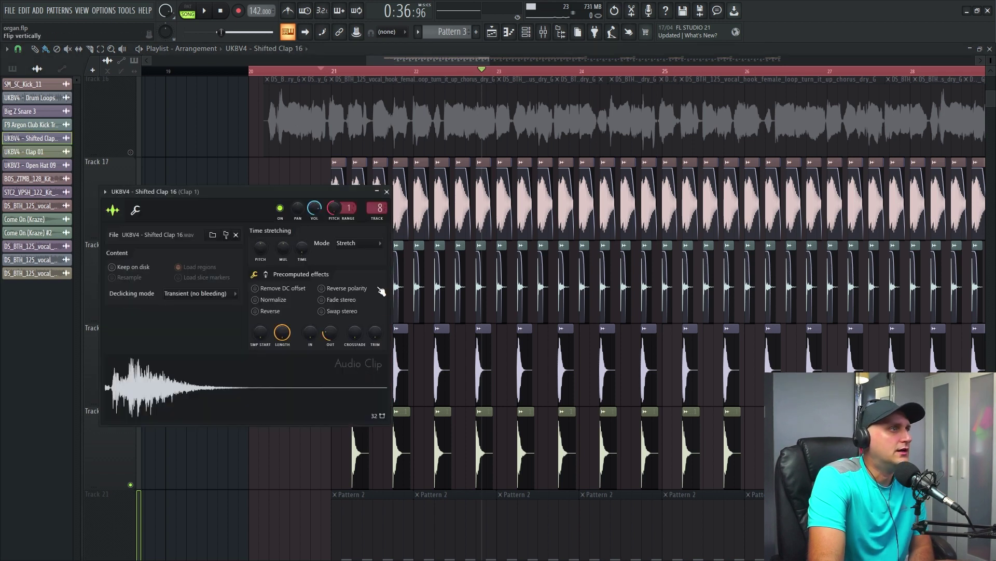
pyautogui.doubleClick(374, 209)
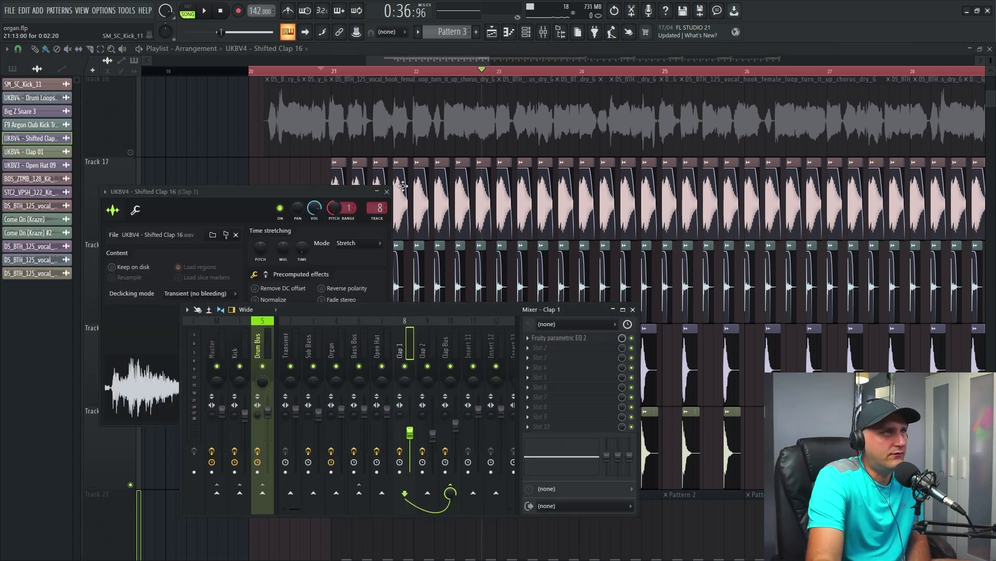
pyautogui.click(571, 338)
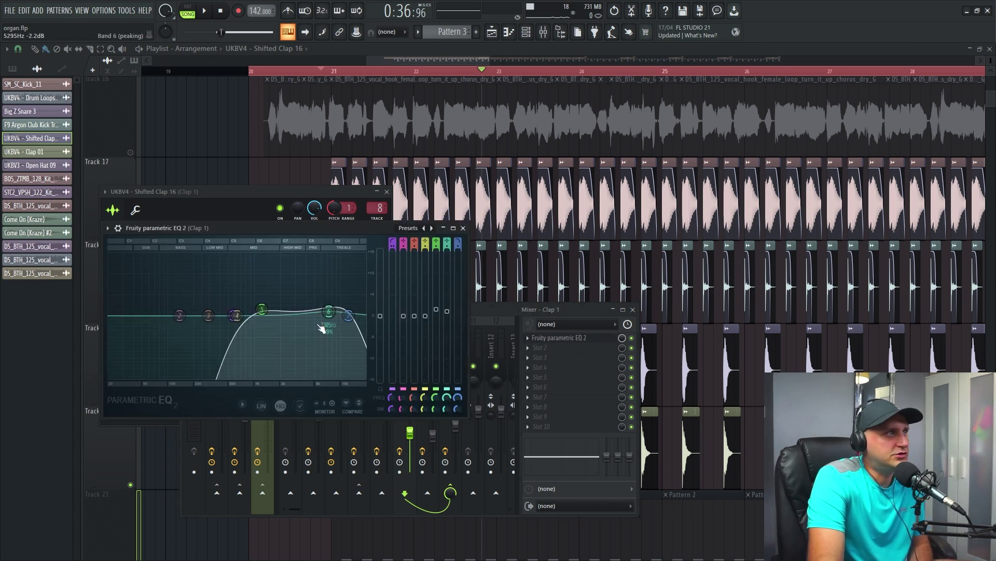
pyautogui.click(463, 228)
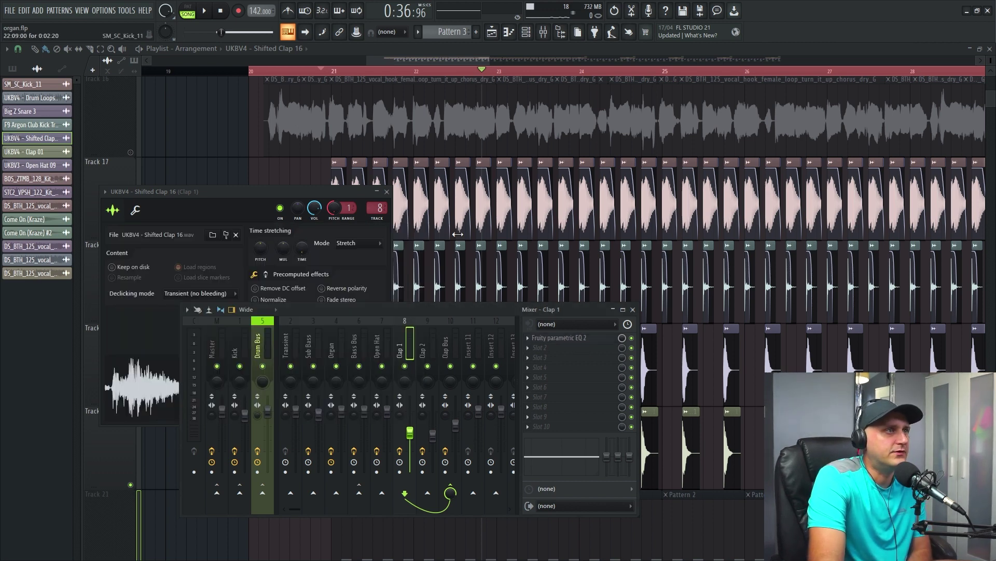
pyautogui.click(428, 338)
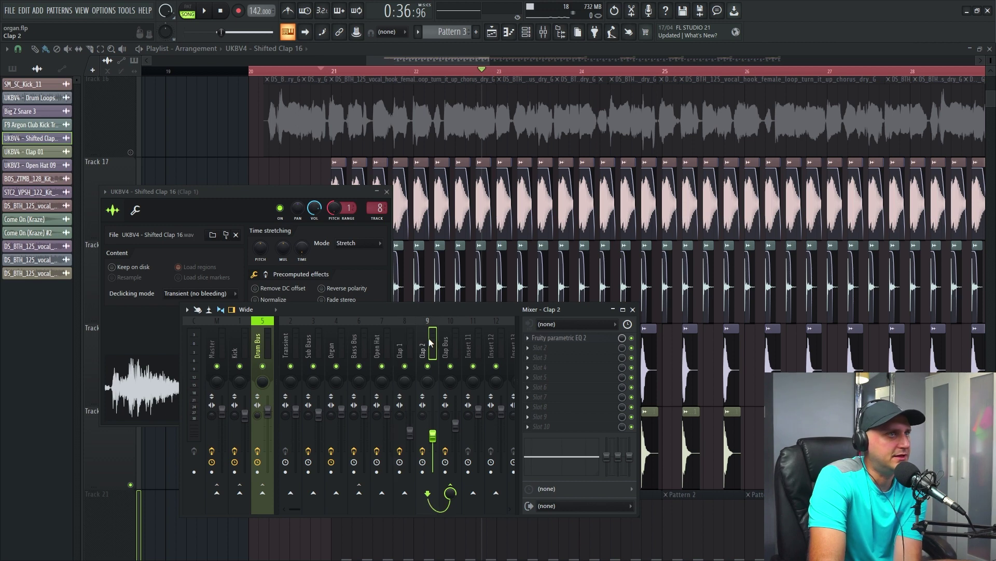
pyautogui.click(566, 338)
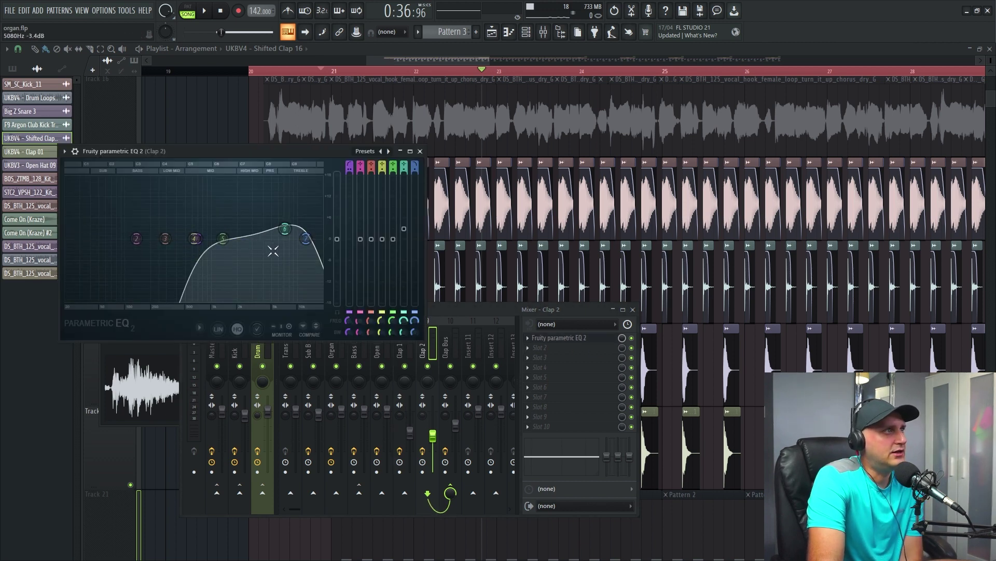
pyautogui.click(420, 151)
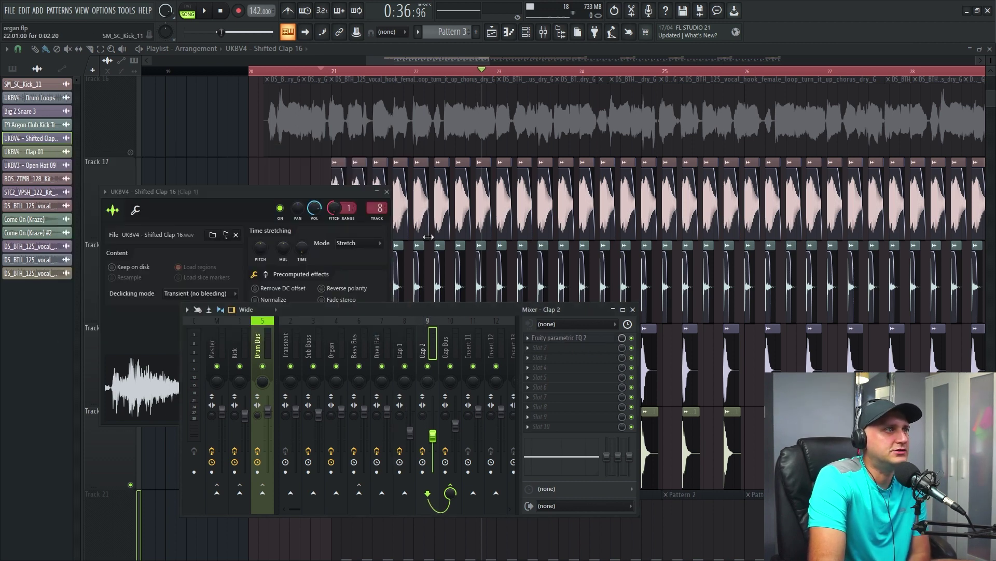
# On the Clap Bus, move Fruity Parametric EQ 2 down to slot 3 and load SSLComp Stereo into slot 1.
pyautogui.click(445, 347)
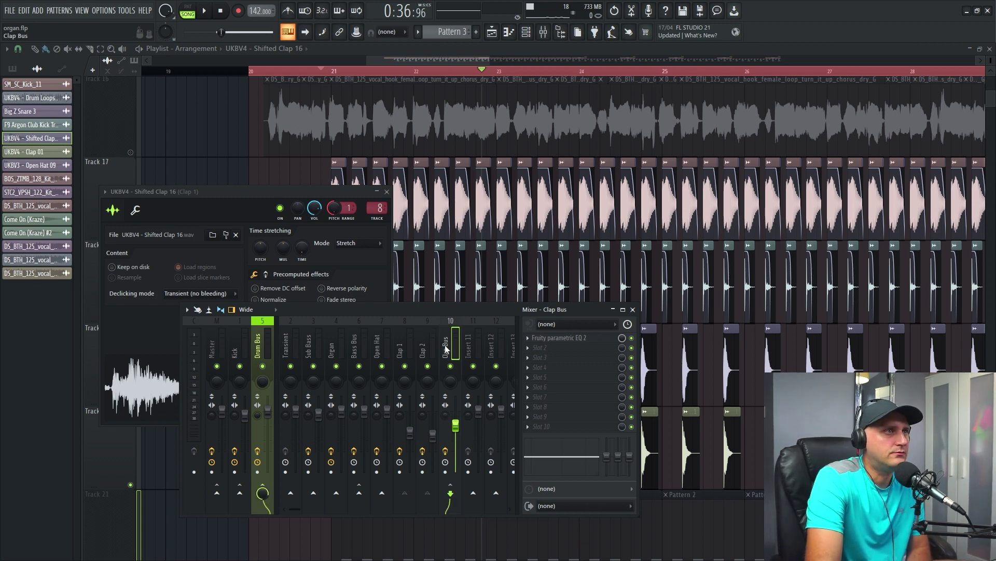
pyautogui.click(576, 340)
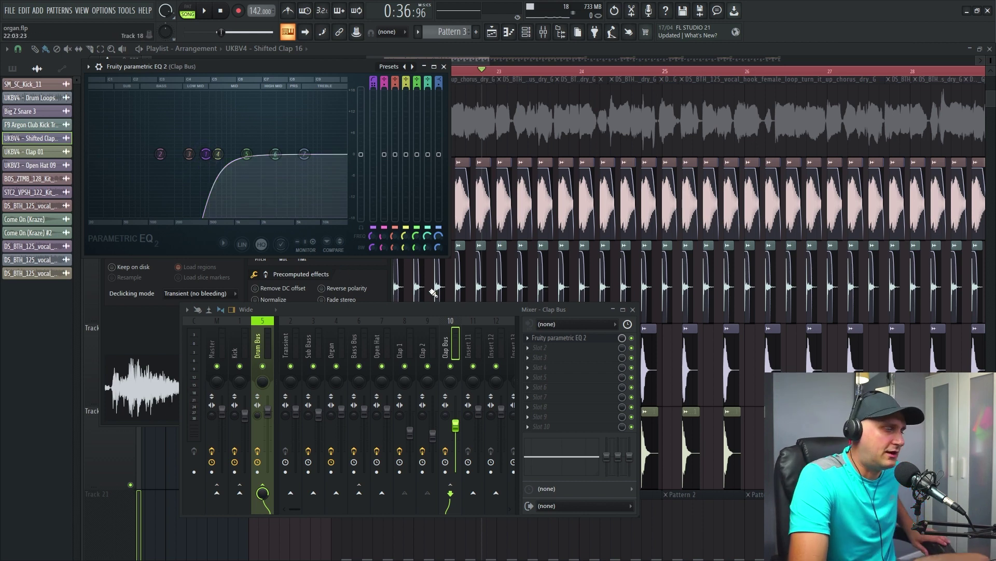
pyautogui.moveTo(587, 338); pyautogui.dragTo(539, 355)
pyautogui.click(537, 338)
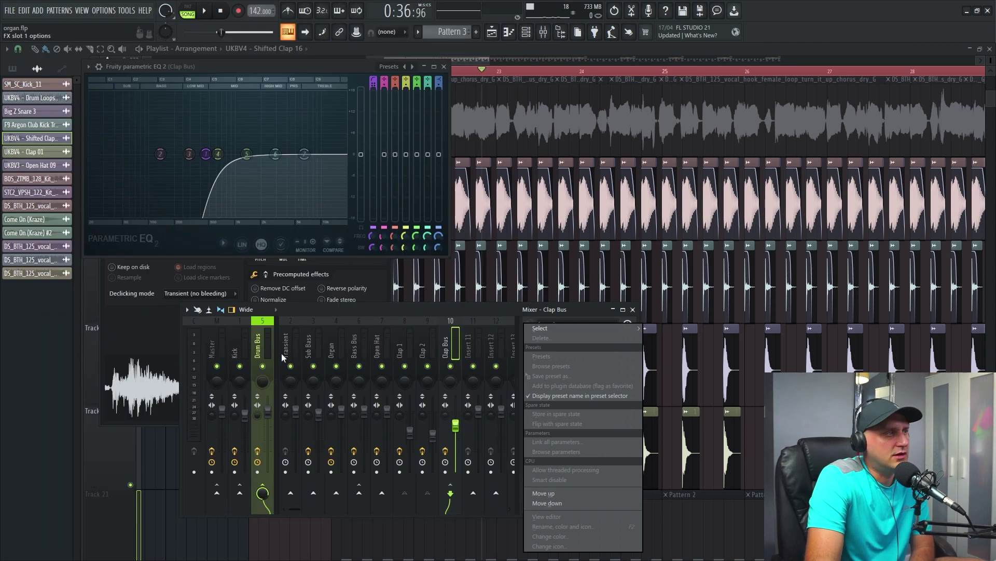
pyautogui.moveTo(532, 329)
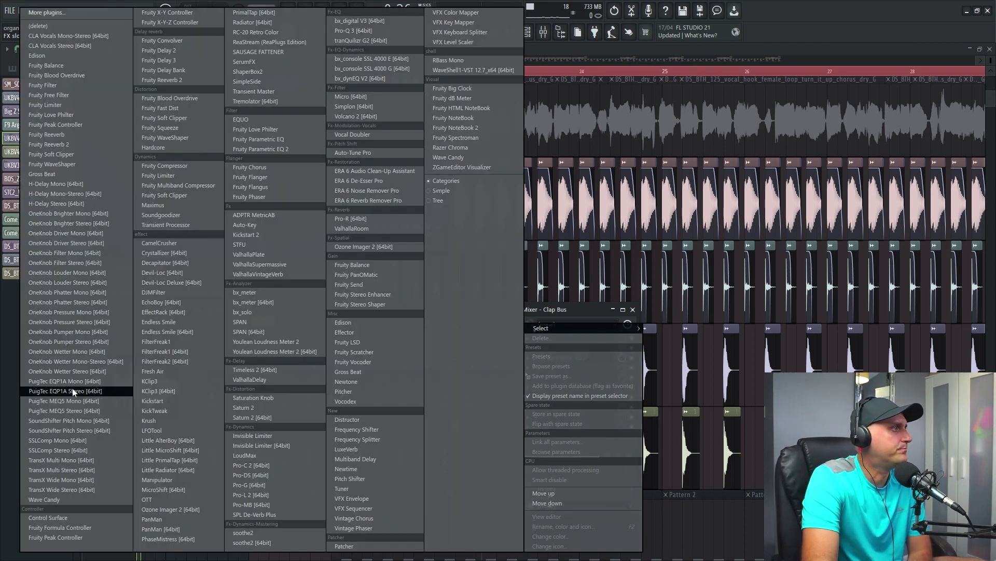
pyautogui.click(71, 449)
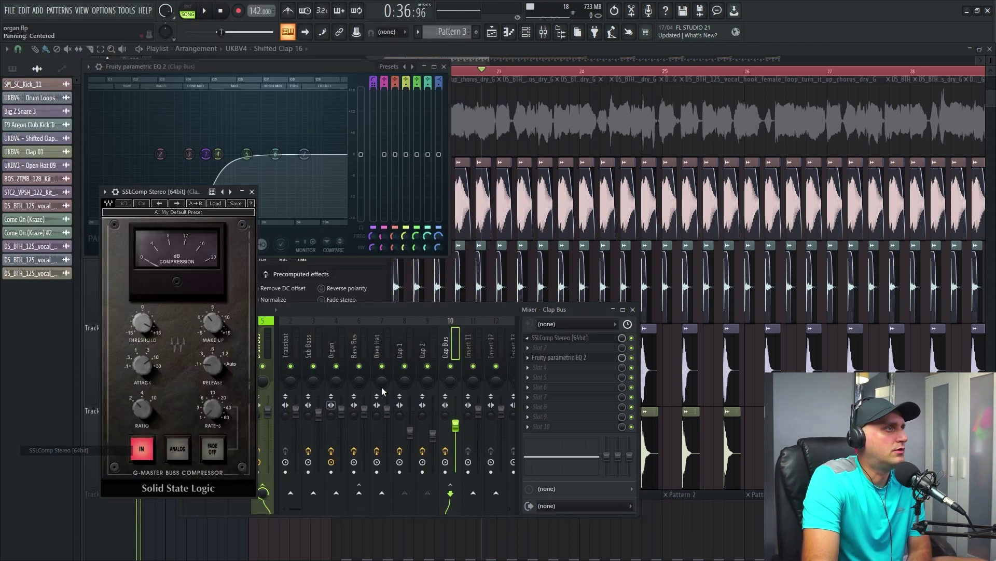
pyautogui.moveTo(125, 190); pyautogui.dragTo(324, 171)
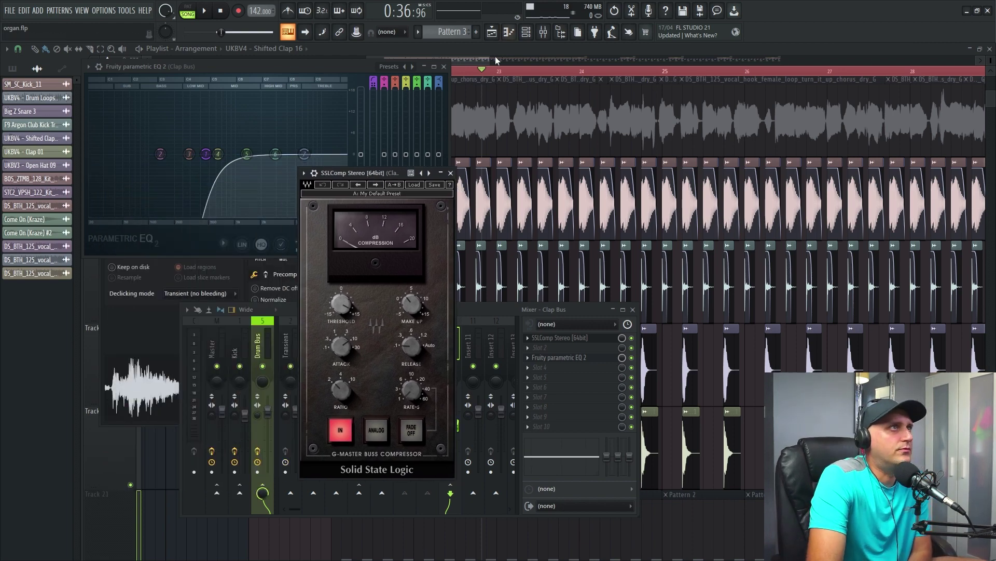
# Loop bars 21 to 25 with only the claps on Tracks 19 and 20 playing, and reopen the Clap Bus SSLComp Stereo.
pyautogui.press('F12')
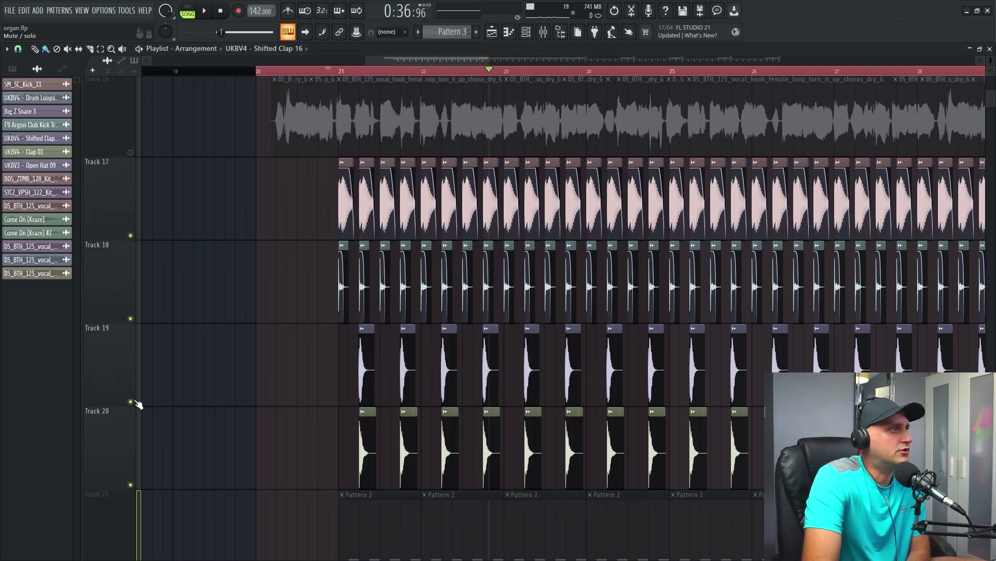
pyautogui.moveTo(337, 73); pyautogui.dragTo(670, 96)
pyautogui.click(206, 11)
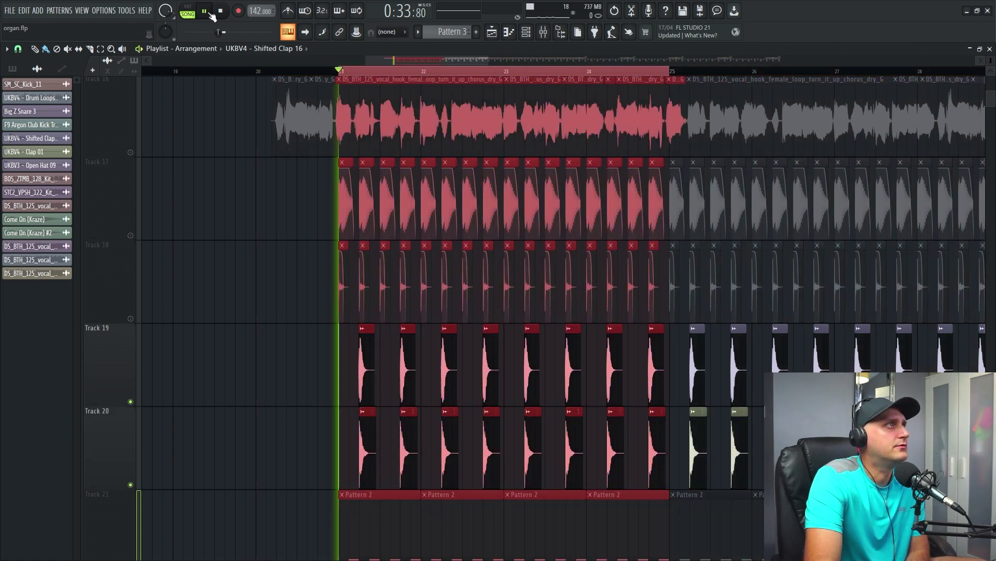
pyautogui.click(543, 32)
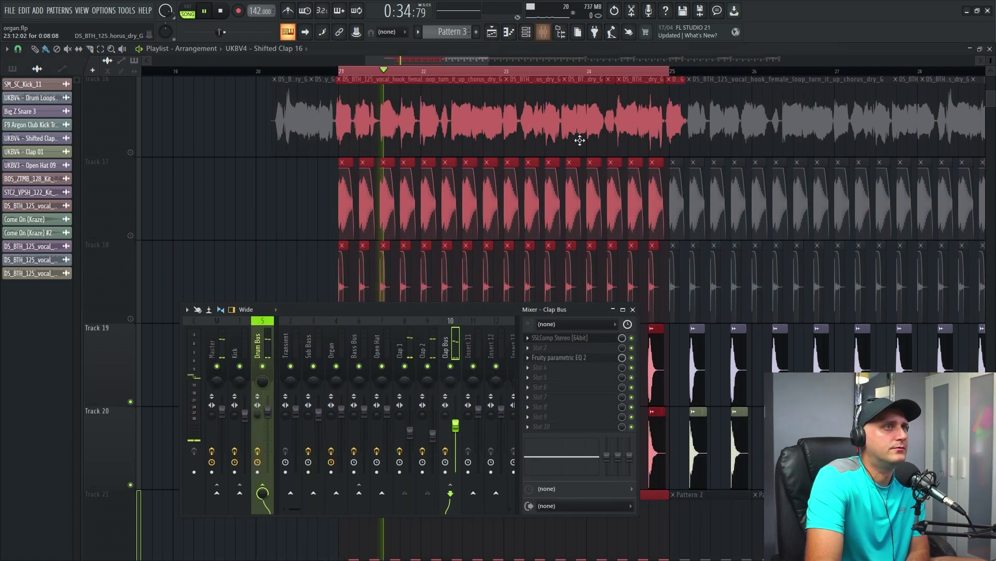
pyautogui.click(560, 338)
pyautogui.moveTo(362, 171); pyautogui.dragTo(583, 134)
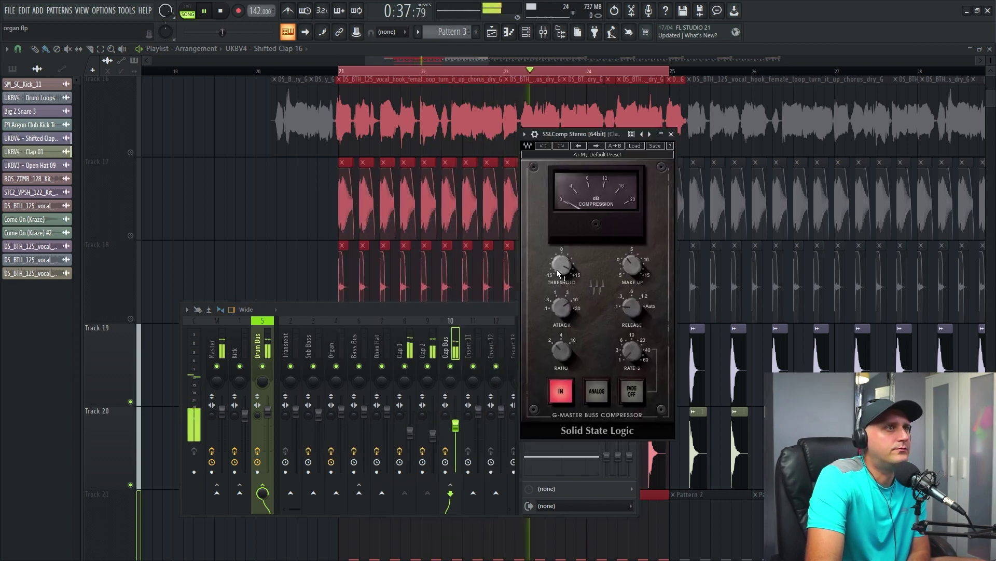
# Adjust the Clap Bus compressor's threshold by ear, set its attack to 3 ms, and pause playback.
pyautogui.moveTo(559, 258)
pyautogui.mouseDown()
pyautogui.moveTo(559, 220)
pyautogui.moveTo(561, 270)
pyautogui.mouseUp()
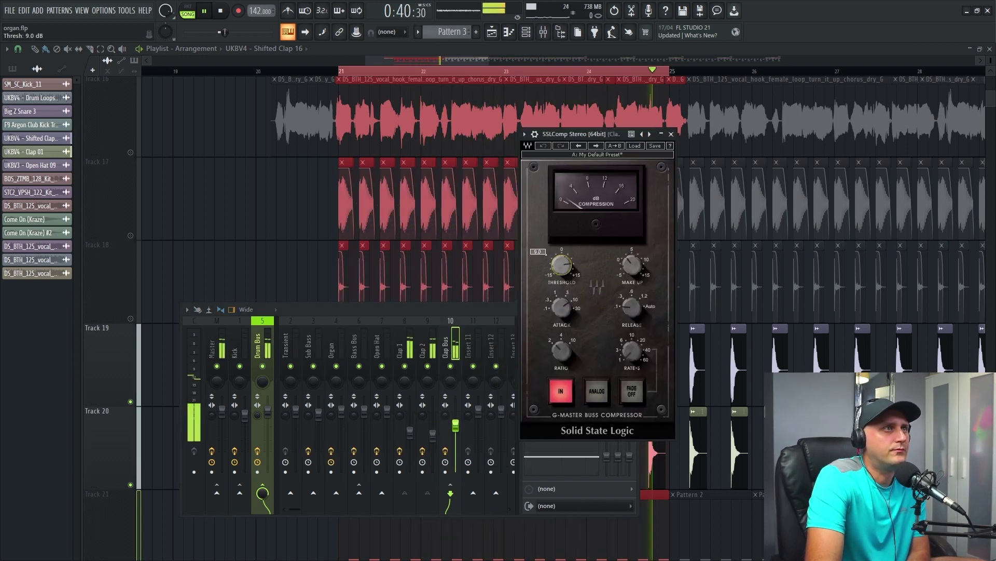
pyautogui.click(559, 311)
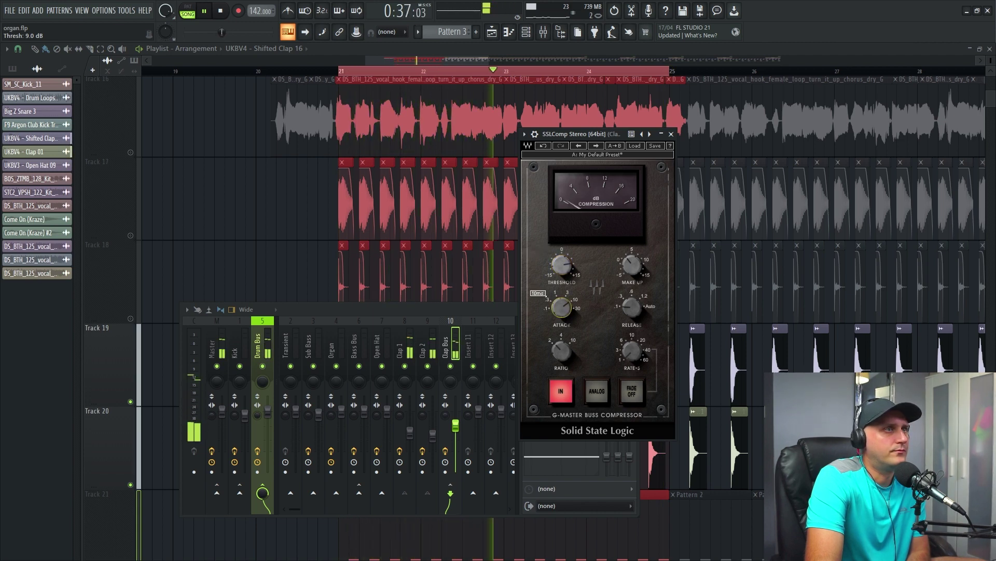
pyautogui.moveTo(560, 310)
pyautogui.mouseDown()
pyautogui.moveTo(561, 322)
pyautogui.moveTo(563, 313)
pyautogui.mouseUp()
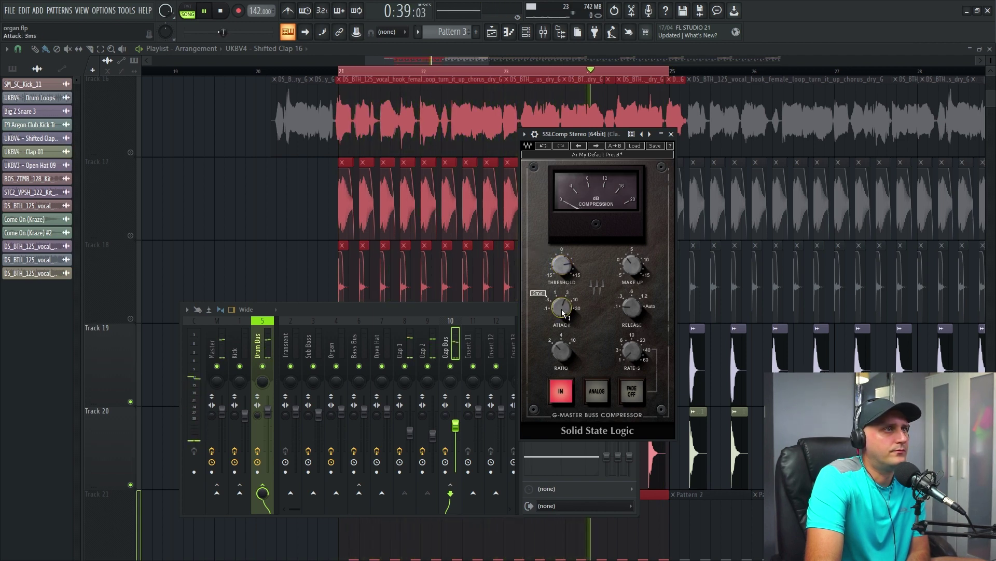
pyautogui.moveTo(561, 264); pyautogui.dragTo(561, 262)
pyautogui.click(212, 14)
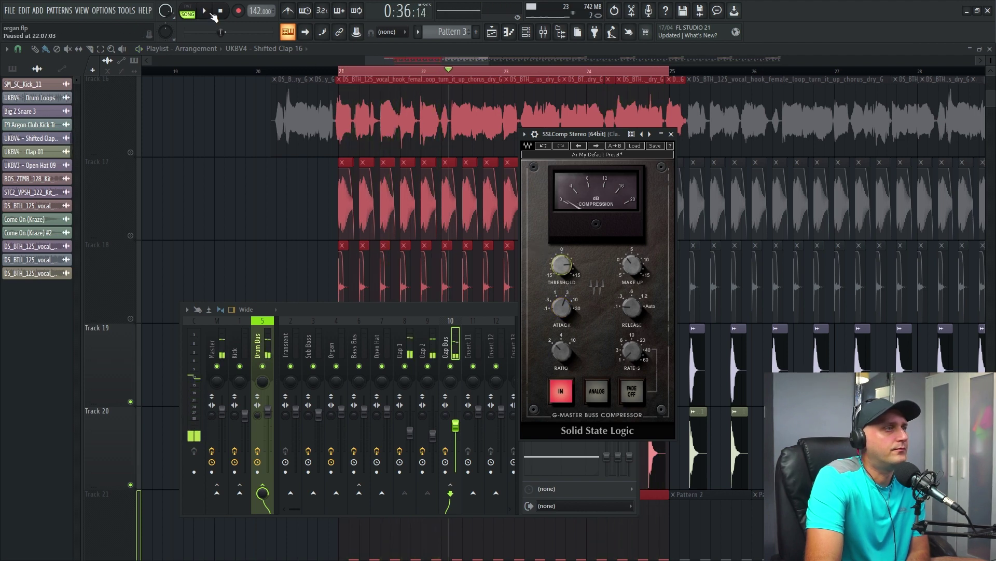
# Clear the clip selection, enable kick Tracks 17 and 18 alongside clap Tracks 19 and 20, and play the drums together.
pyautogui.click(235, 124)
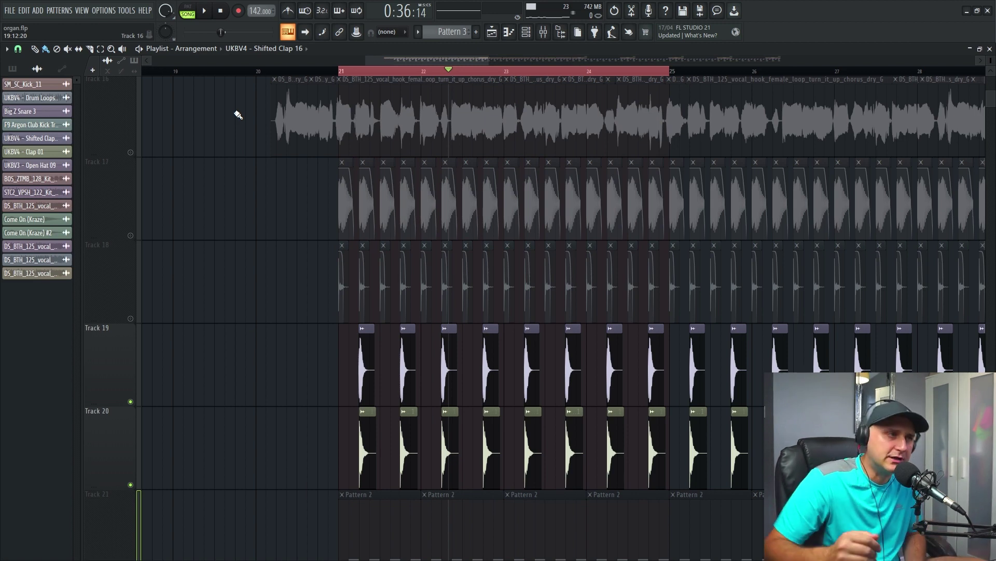
pyautogui.click(131, 236)
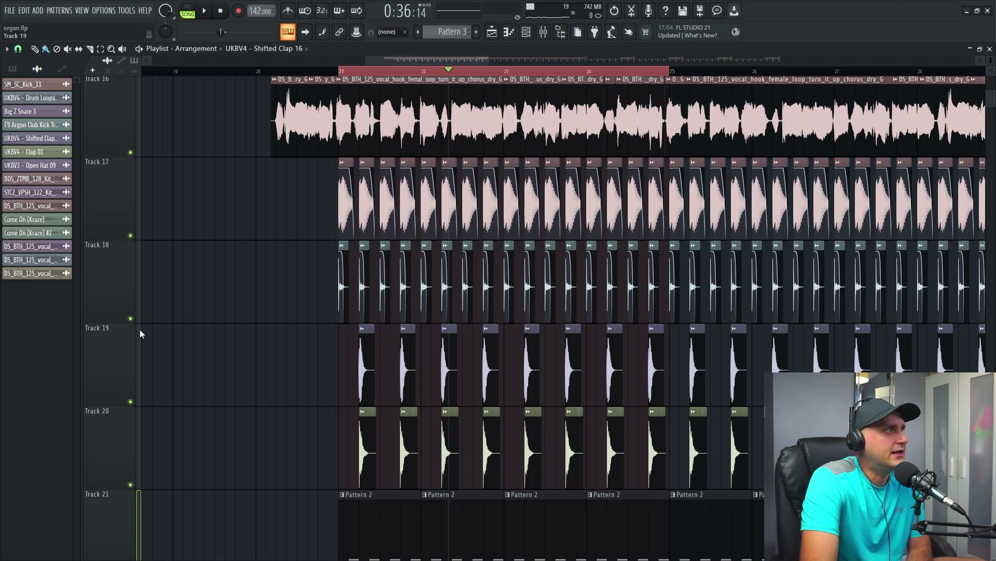
pyautogui.rightClick(131, 236)
pyautogui.click(130, 318)
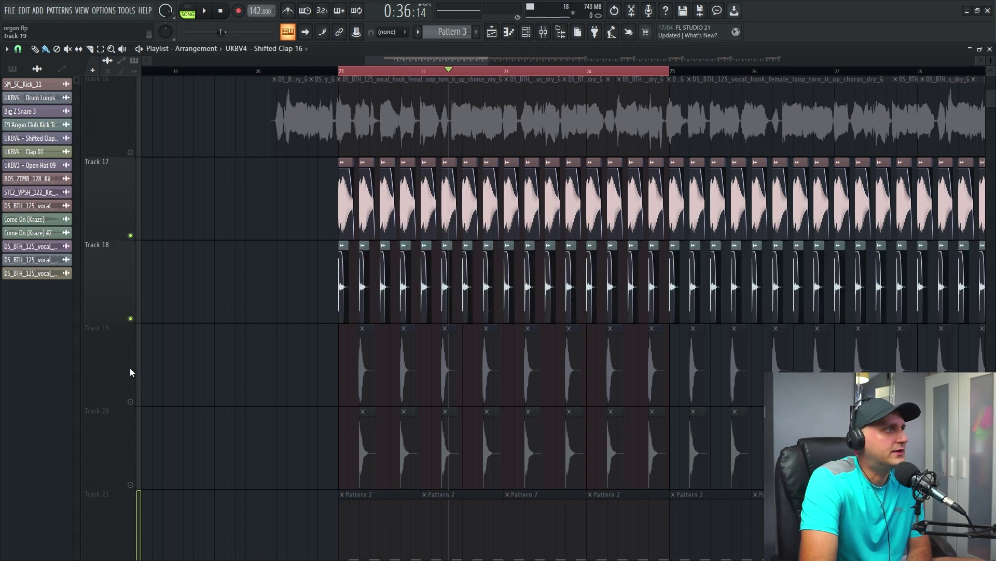
pyautogui.click(130, 401)
pyautogui.click(130, 485)
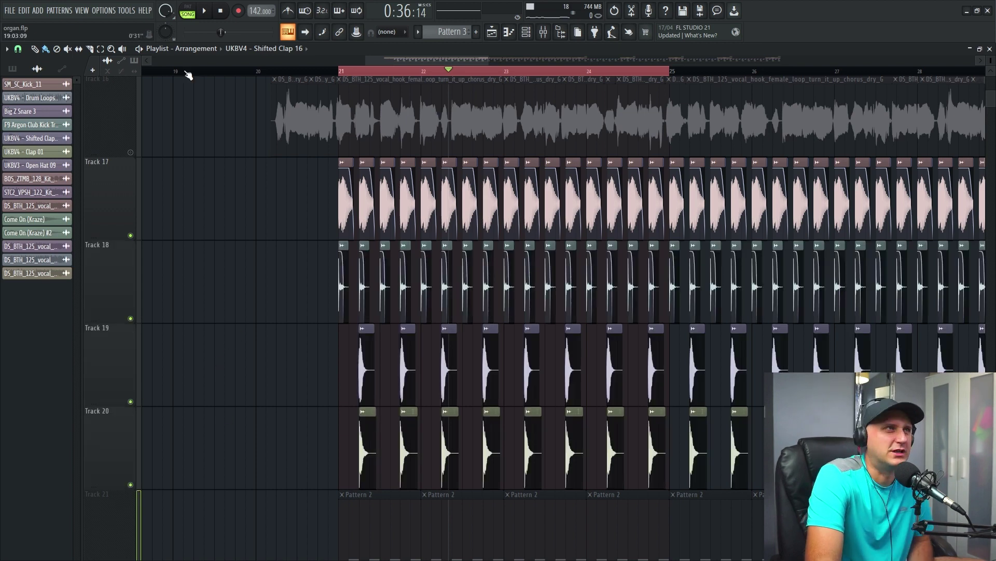
pyautogui.click(204, 10)
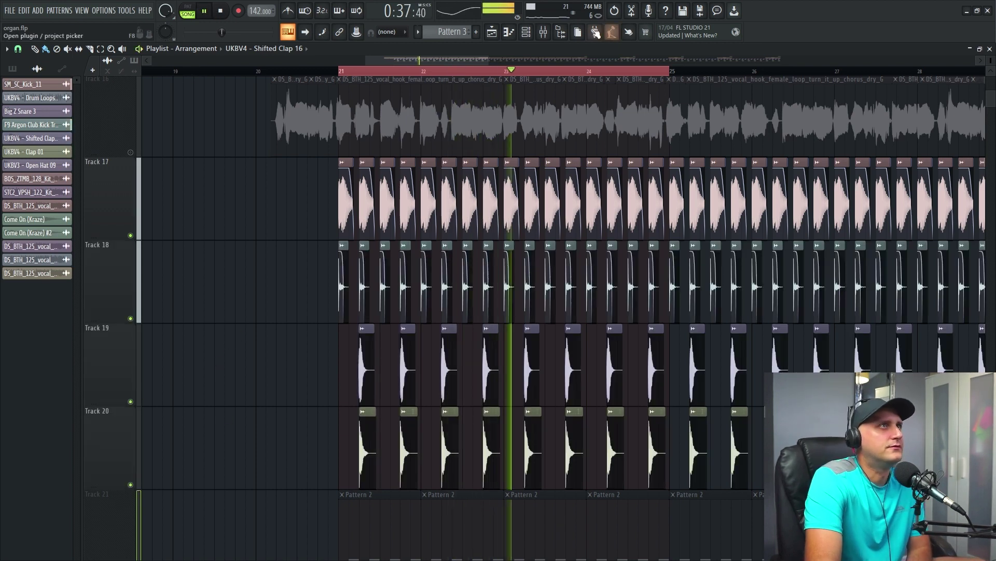
pyautogui.click(207, 11)
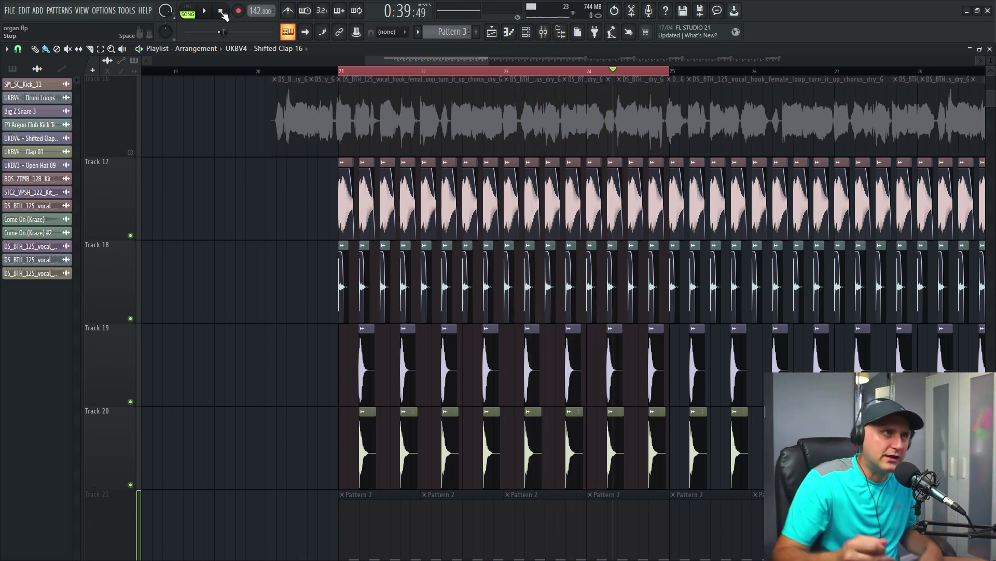
# Go to the Drum Bus in the mixer and examine its SSLComp Stereo and soothe2 settings.
pyautogui.click(544, 32)
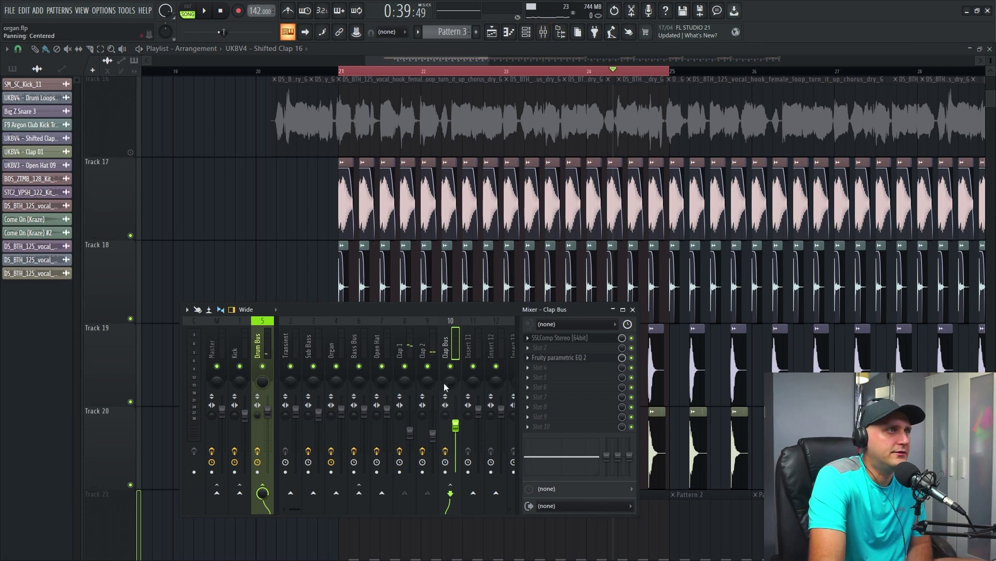
pyautogui.moveTo(468, 310); pyautogui.dragTo(593, 293)
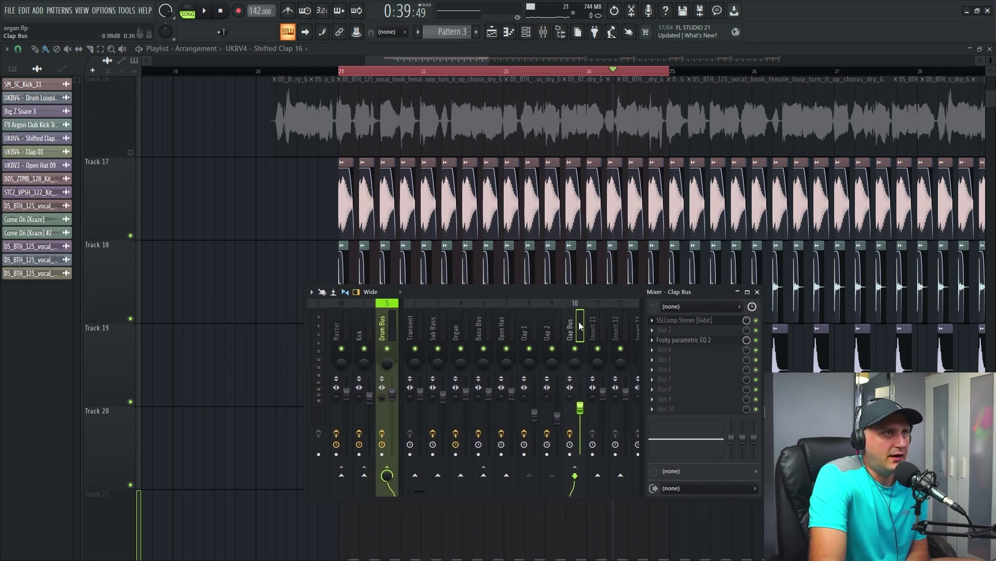
pyautogui.click(391, 328)
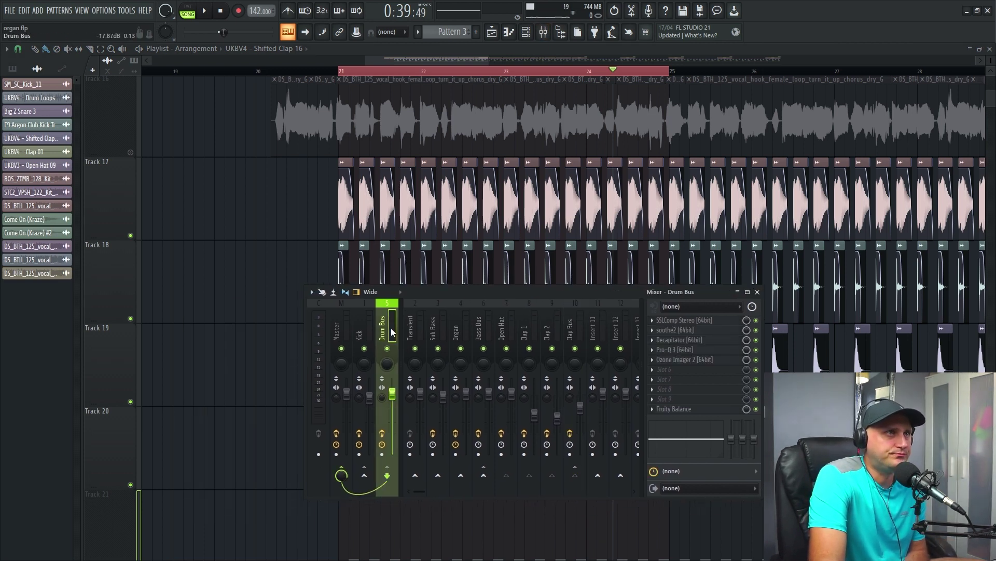
pyautogui.click(698, 321)
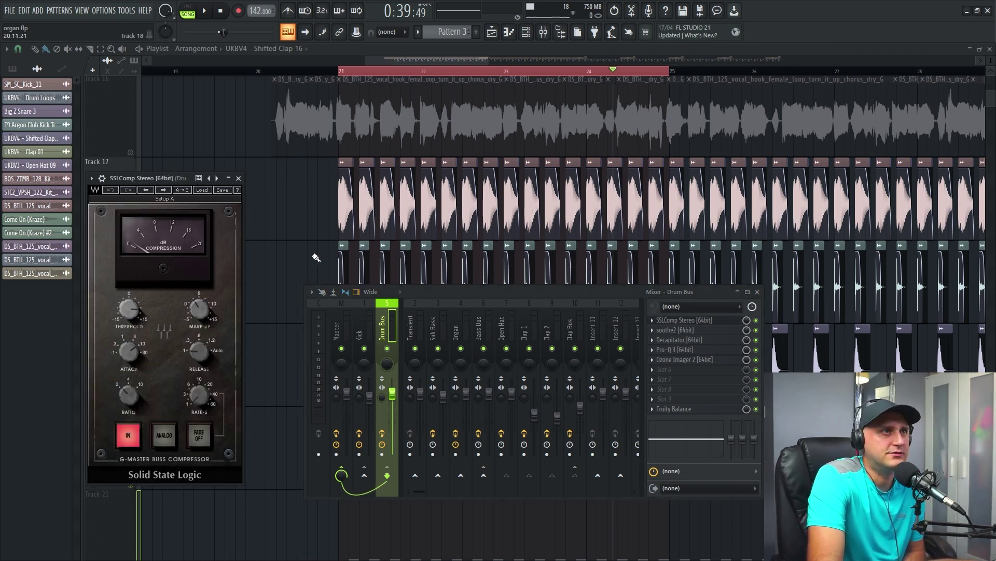
pyautogui.click(701, 331)
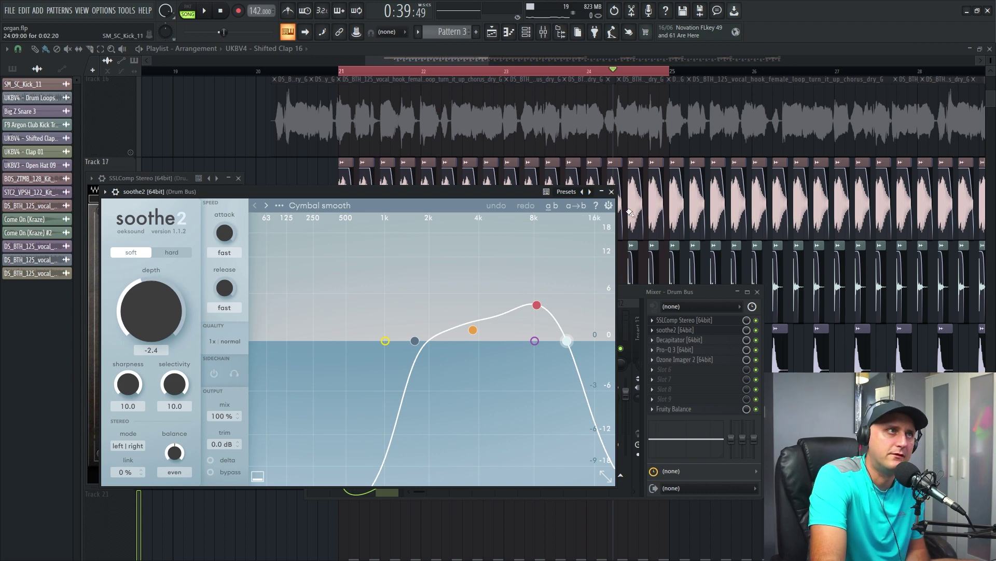
pyautogui.click(611, 191)
# Examine the Decapitator saturation and the Pro-Q 3 filter curve on the Drum Bus.
pyautogui.click(695, 340)
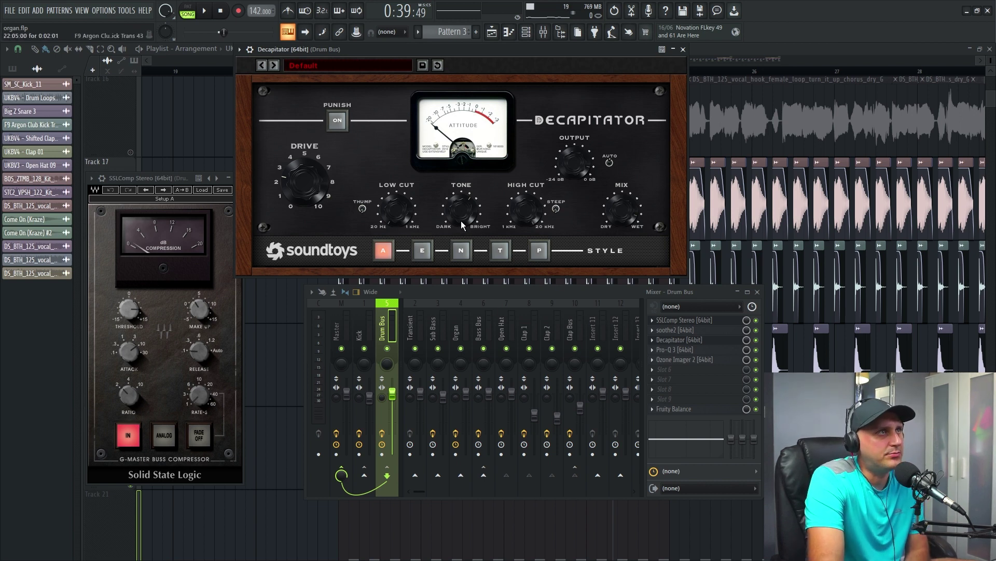
pyautogui.moveTo(461, 220); pyautogui.dragTo(461, 223)
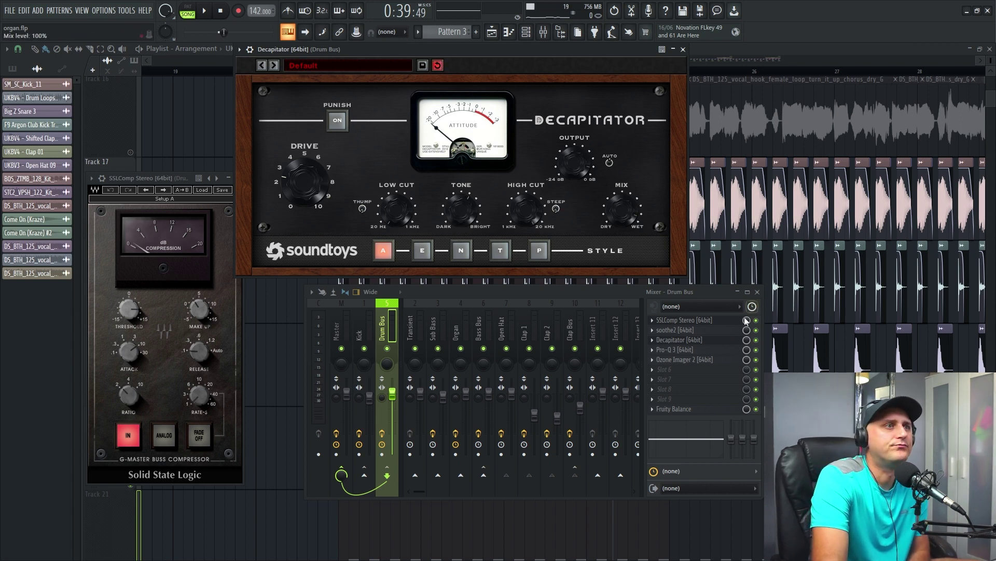
pyautogui.click(684, 350)
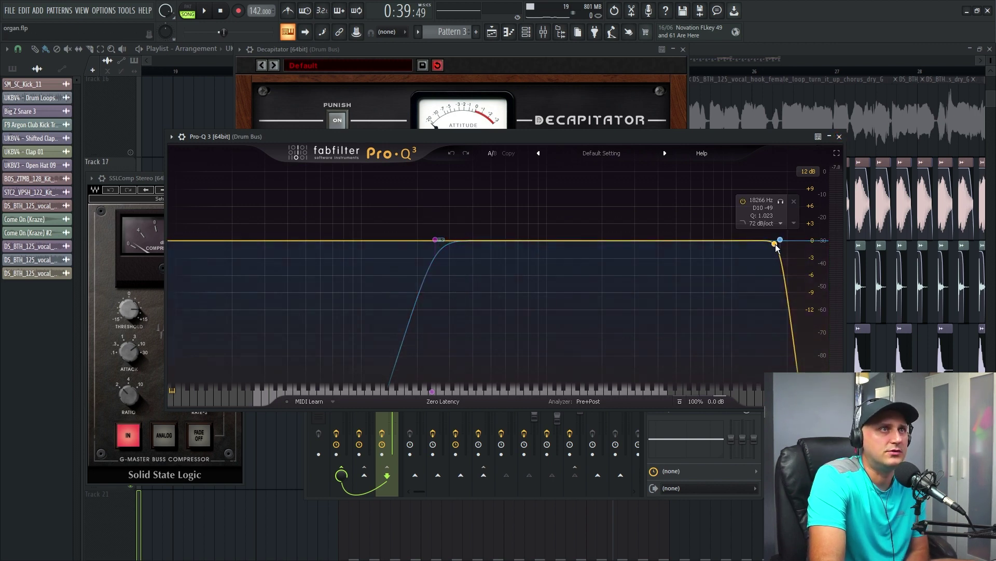
pyautogui.click(839, 136)
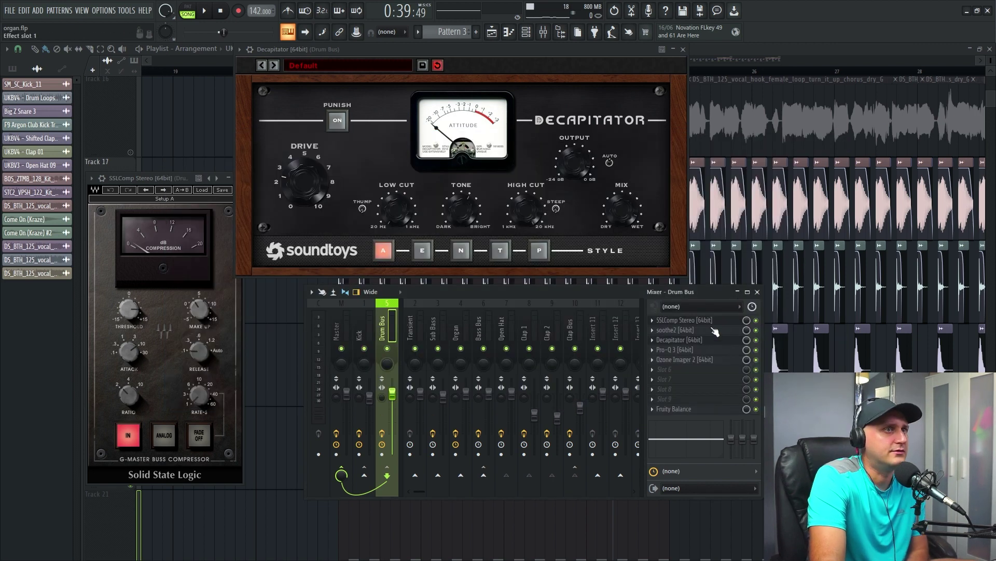
# Examine the stereo width and Stereoize settings of Ozone Imager 2 on the Drum Bus.
pyautogui.click(685, 360)
pyautogui.moveTo(146, 94); pyautogui.dragTo(451, 187)
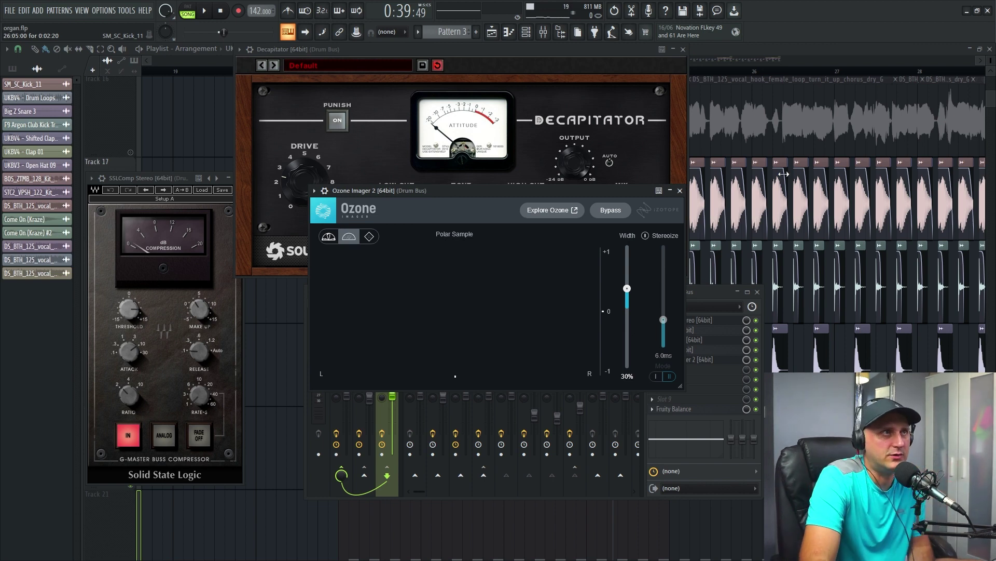
pyautogui.click(680, 190)
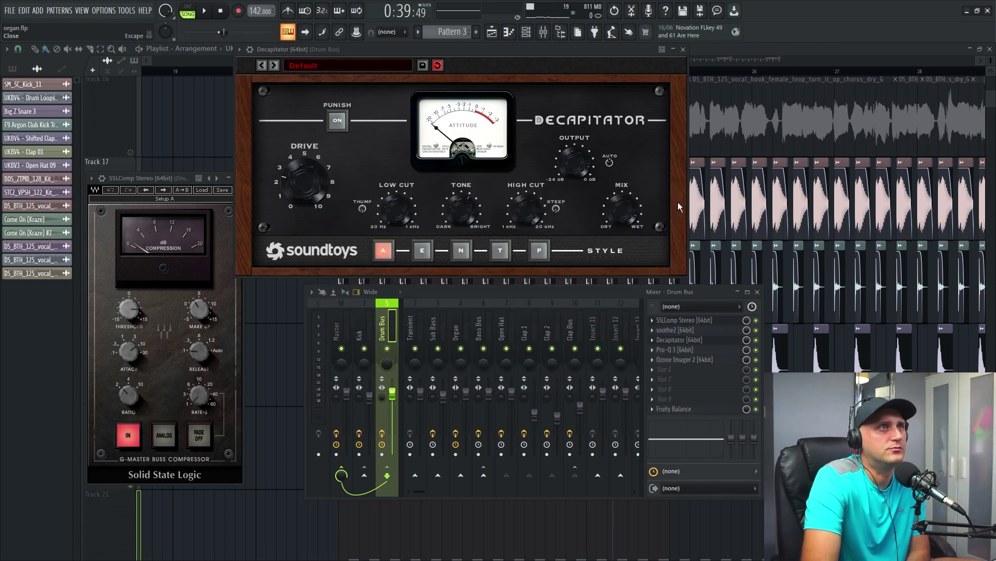
# Examine Fruity Balance on the Drum Bus, and close its window along with the SSLComp Stereo window.
pyautogui.click(685, 410)
pyautogui.click(685, 410)
pyautogui.click(685, 410)
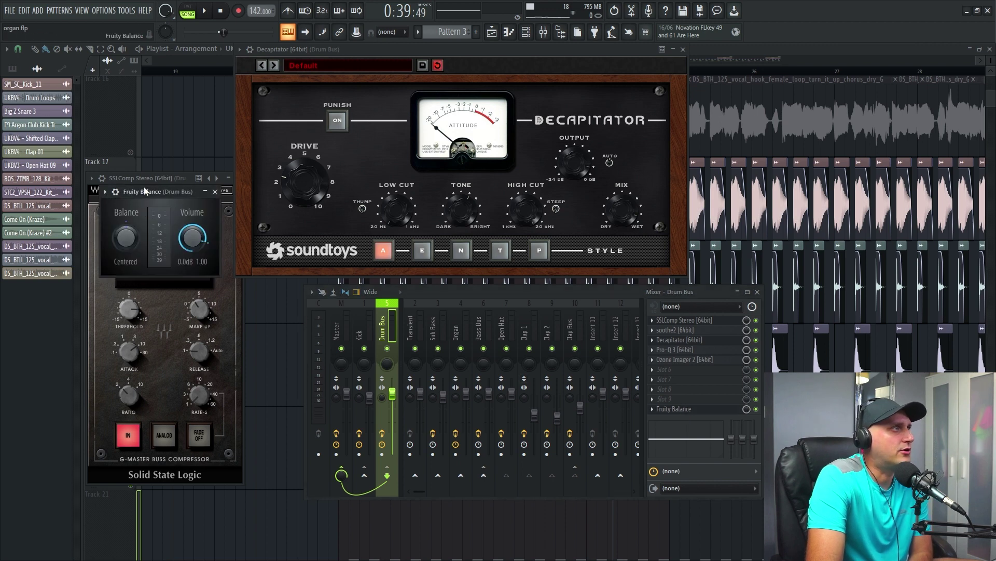
pyautogui.moveTo(148, 192); pyautogui.dragTo(399, 206)
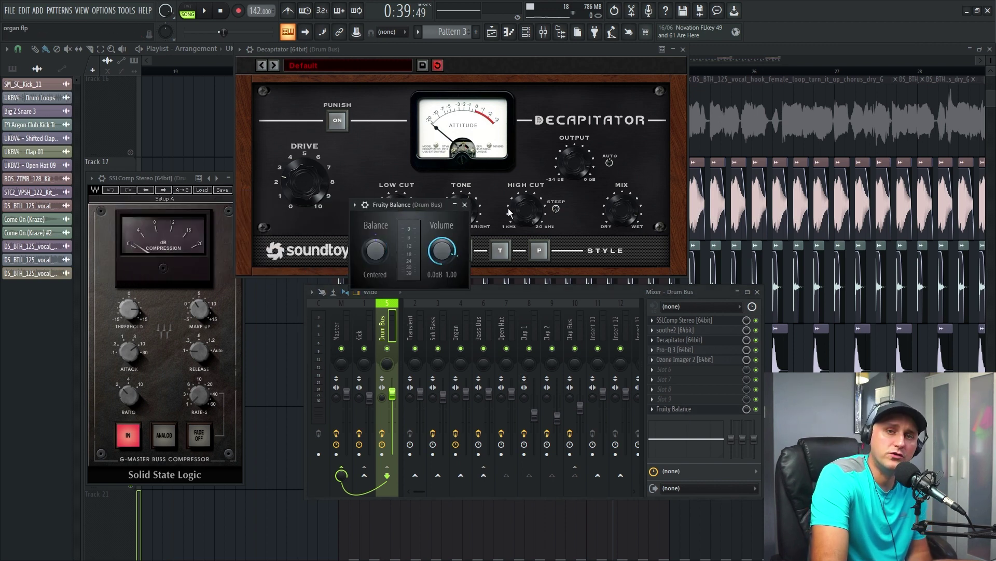
pyautogui.rightClick(394, 385)
pyautogui.press('Escape')
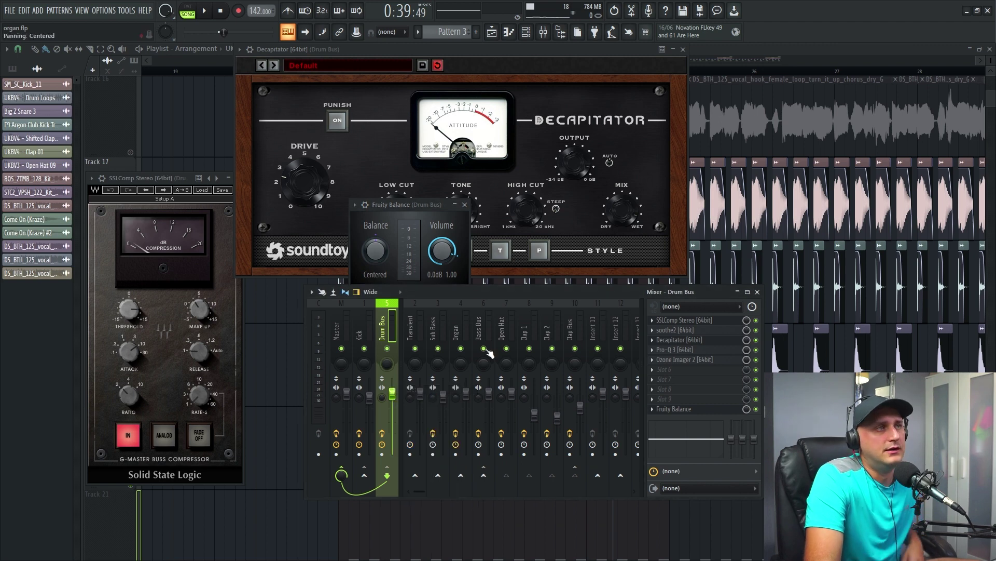
pyautogui.click(465, 205)
pyautogui.click(228, 178)
pyautogui.click(239, 178)
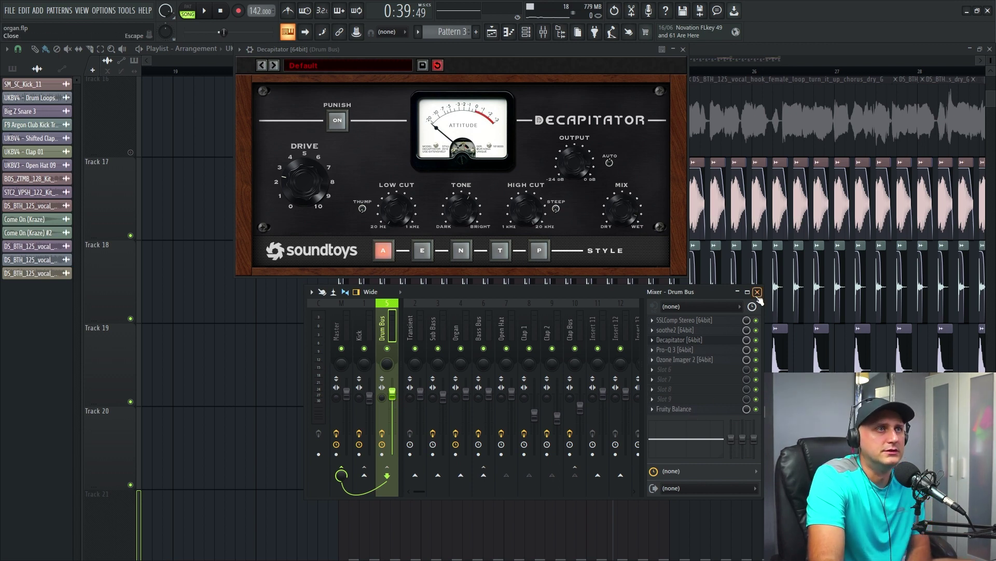
# Close the mixer and Decapitator windows, and solo Track 21 to listen to its Pattern 2 clips.
pyautogui.click(757, 292)
pyautogui.click(683, 49)
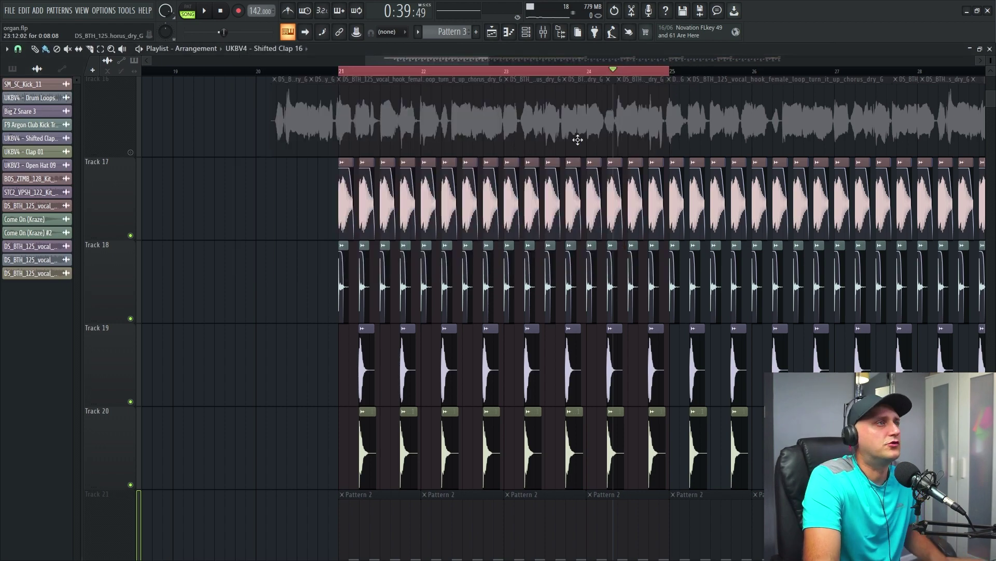
pyautogui.scroll(-3, 492, 279)
pyautogui.keyDown('ctrl'); pyautogui.click(130, 401); pyautogui.keyUp('ctrl')
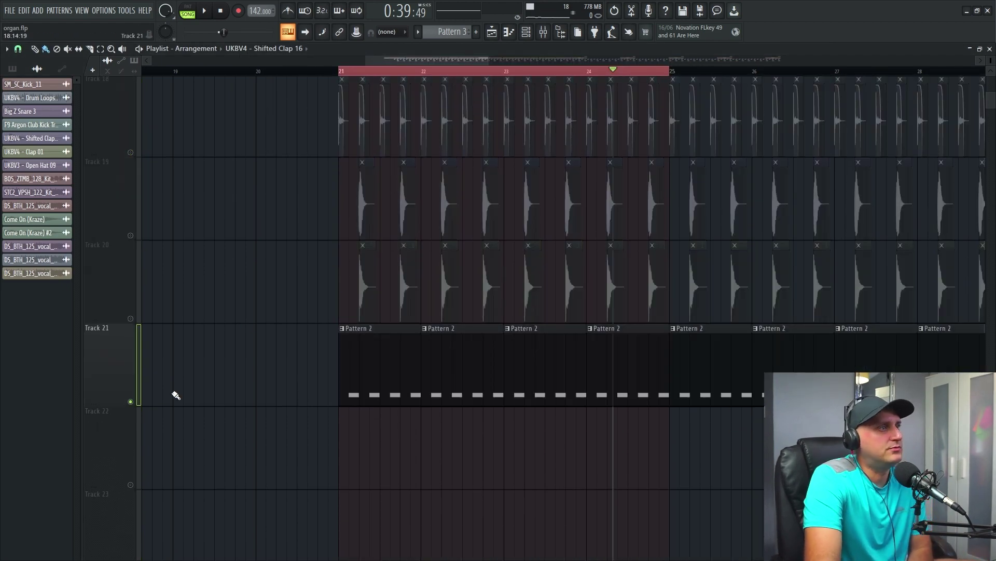
pyautogui.click(204, 15)
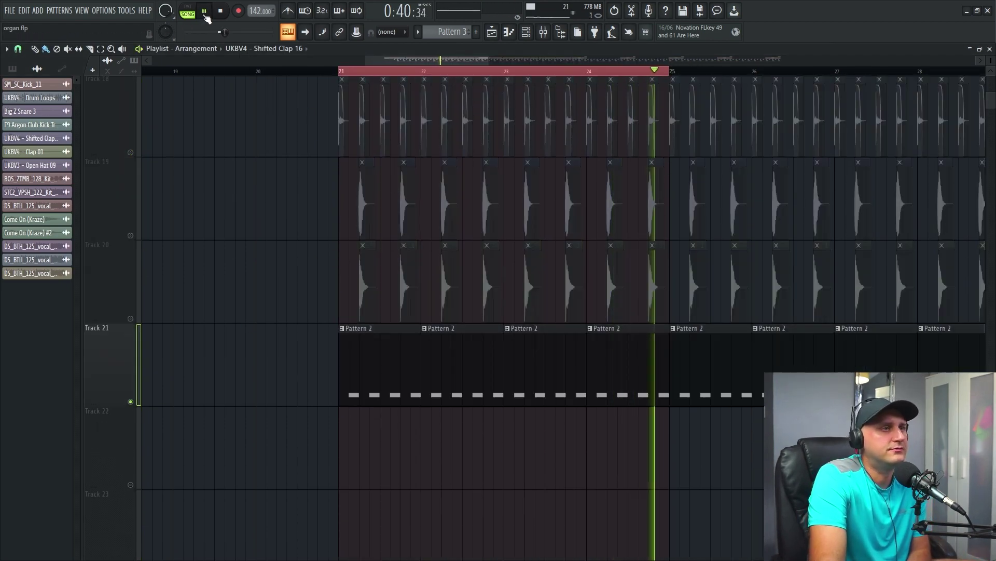
pyautogui.click(204, 12)
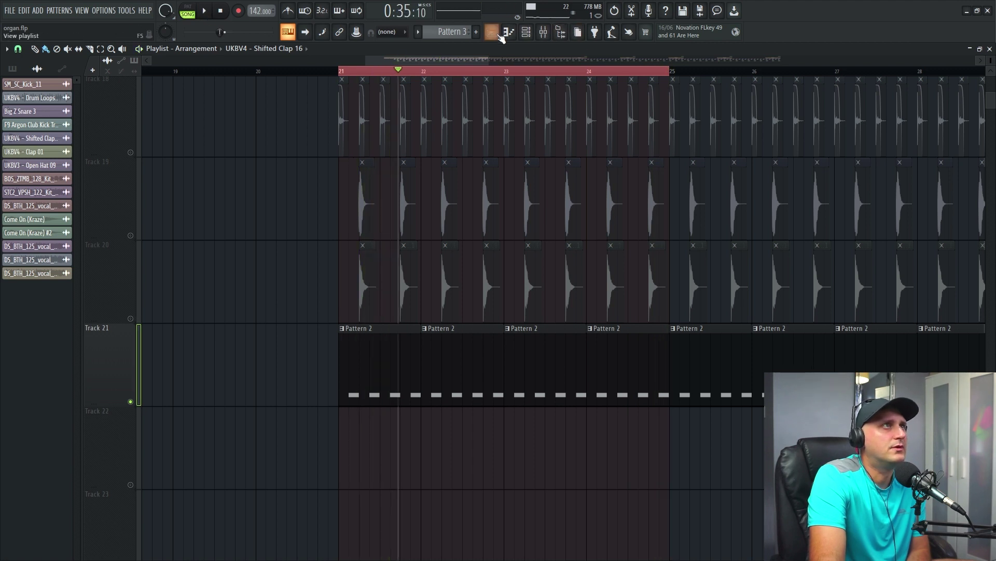
# Filter the channel rack to the Unsorted group and open the UKBV3 - Open Hat 09 #2 channel settings.
pyautogui.click(526, 31)
pyautogui.click(410, 151)
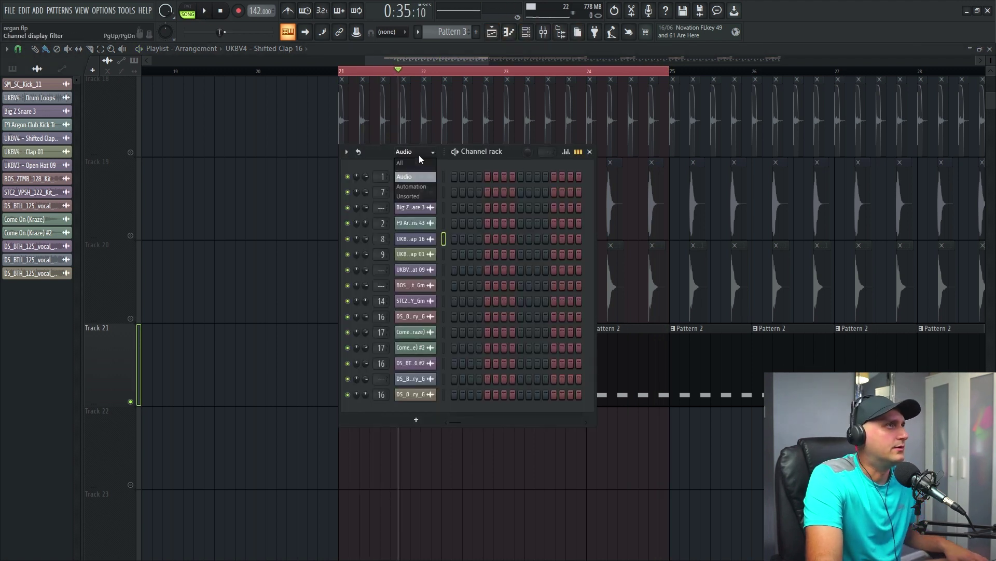
pyautogui.click(414, 195)
pyautogui.click(416, 207)
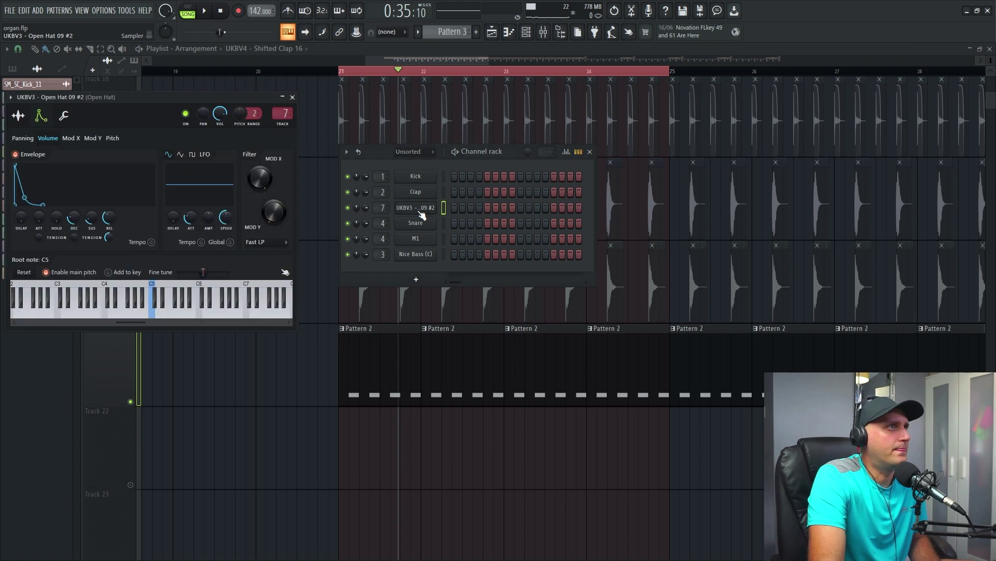
pyautogui.moveTo(151, 108); pyautogui.dragTo(495, 181)
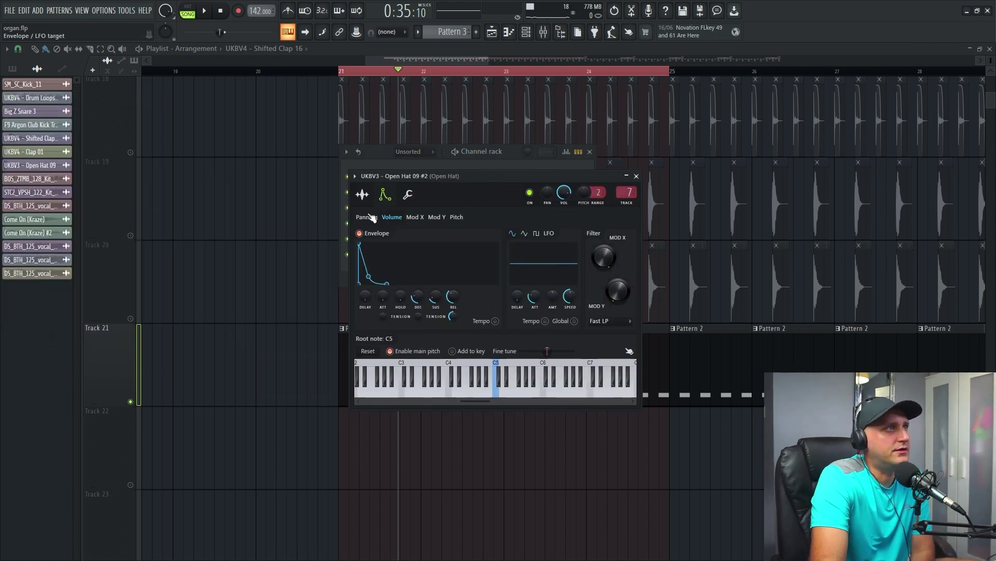
# Examine the open hat's sample settings and volume envelope, and close its channel window.
pyautogui.click(362, 195)
pyautogui.click(385, 197)
pyautogui.moveTo(383, 296)
pyautogui.mouseDown()
pyautogui.moveTo(383, 277)
pyautogui.moveTo(383, 301)
pyautogui.mouseUp()
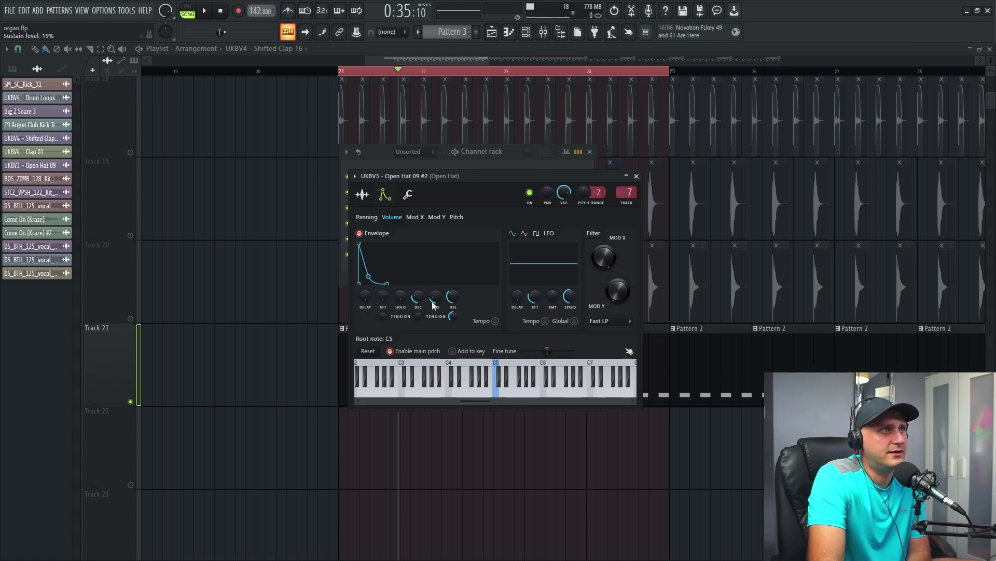
pyautogui.click(637, 176)
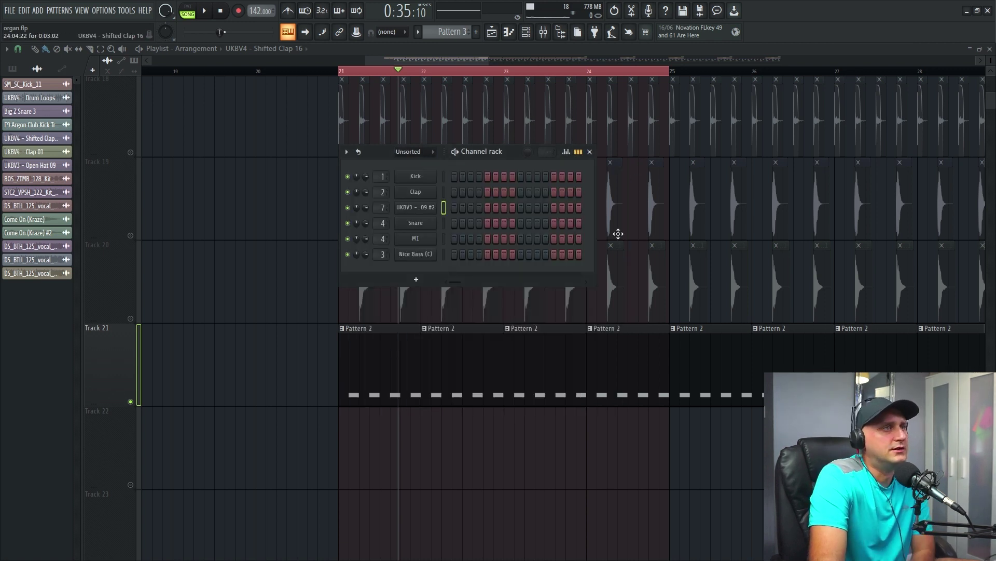
# Examine the Fruity parametric EQ 2 curve on the Open Hat mixer track, and close all open windows.
pyautogui.click(383, 207)
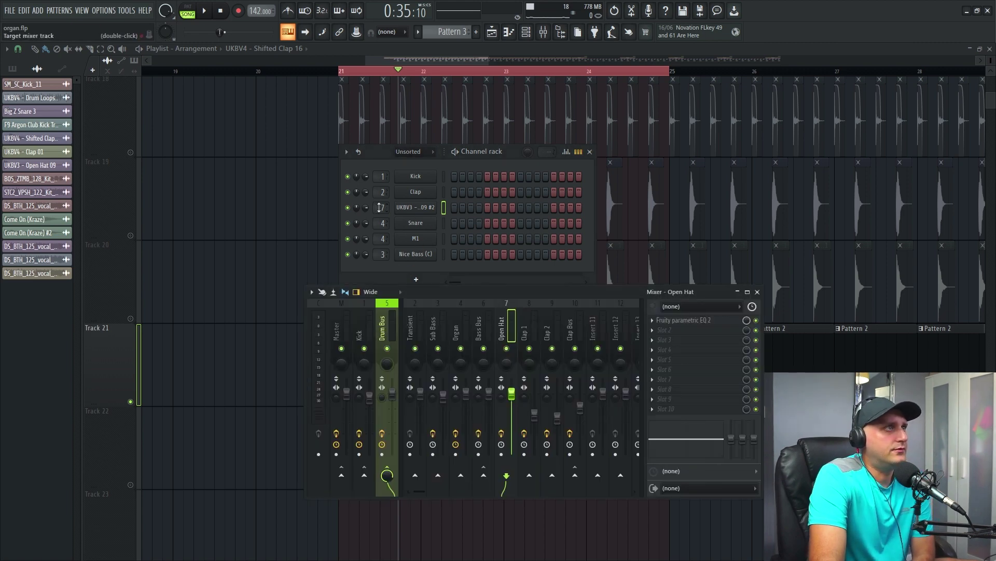
pyautogui.click(707, 321)
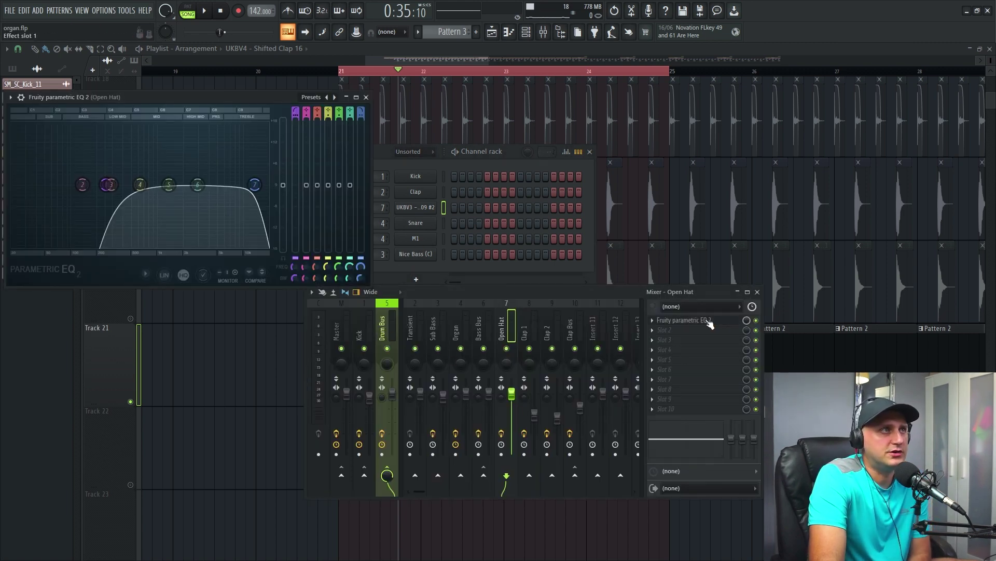
pyautogui.click(366, 97)
pyautogui.press('F12')
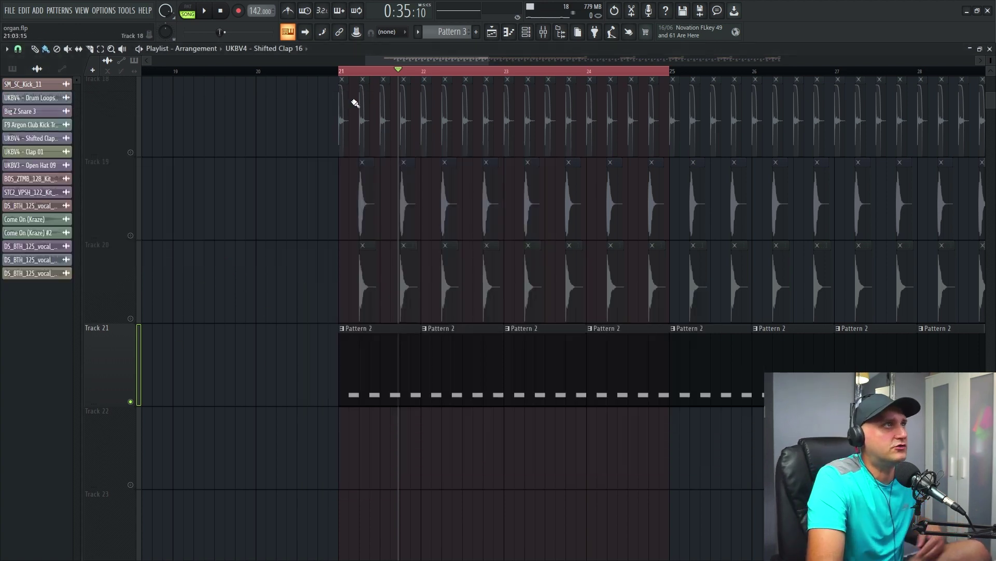
# Unmute Tracks 17 to 21 in the playlist and play the kicks, claps and open hat together.
pyautogui.scroll(-4, 488, 56)
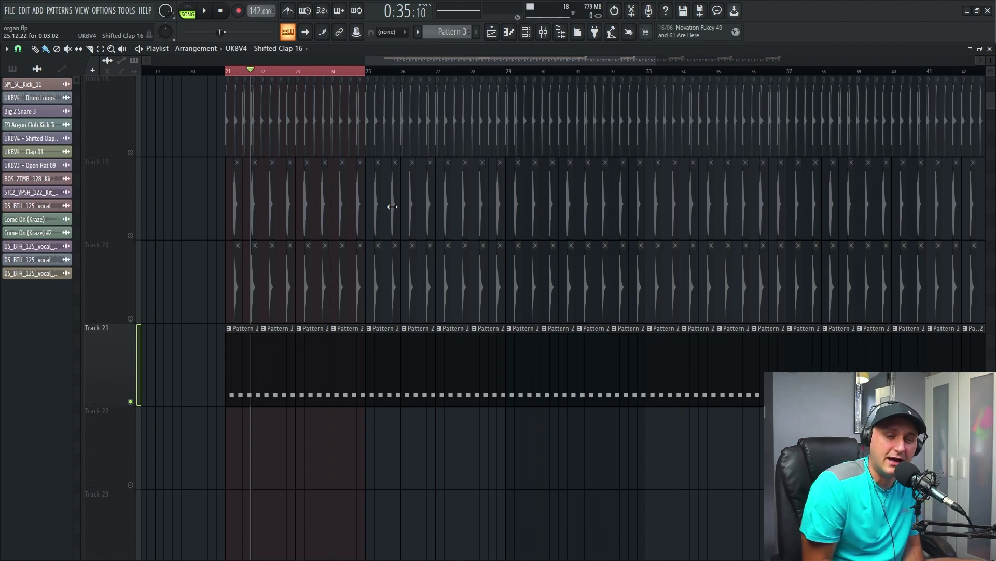
pyautogui.scroll(4, 444, 223)
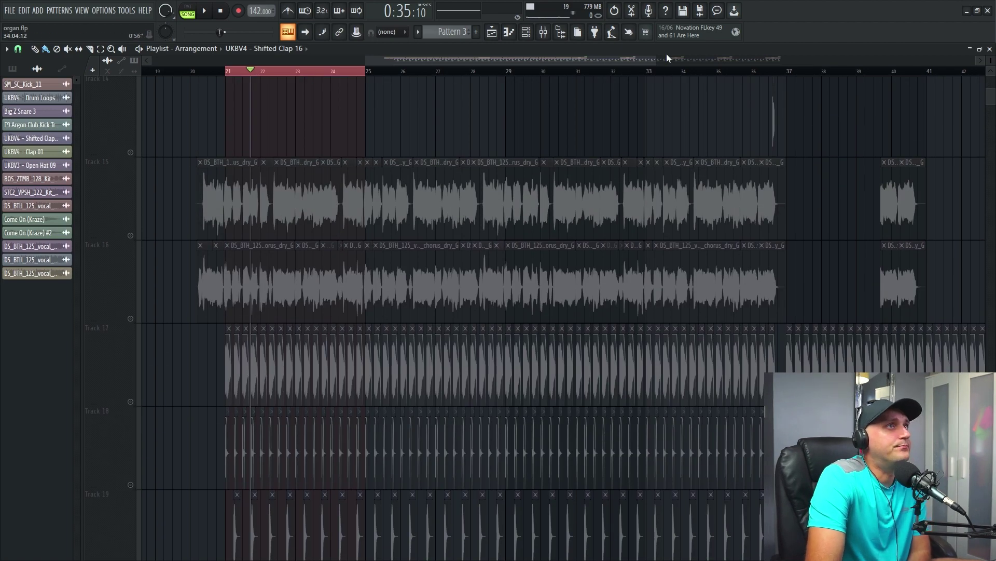
pyautogui.scroll(-3, 674, 56)
pyautogui.click(132, 405)
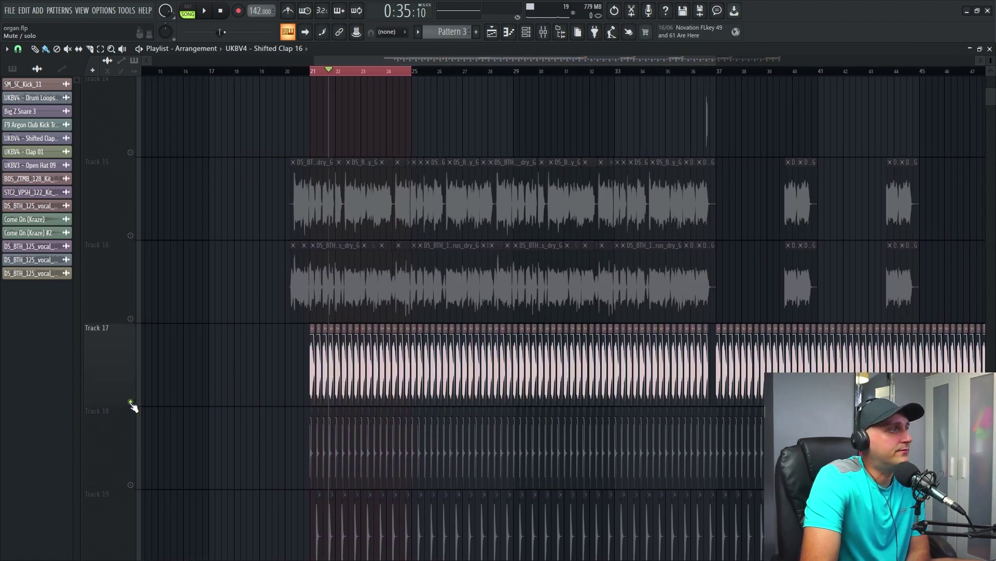
pyautogui.scroll(-4, 238, 362)
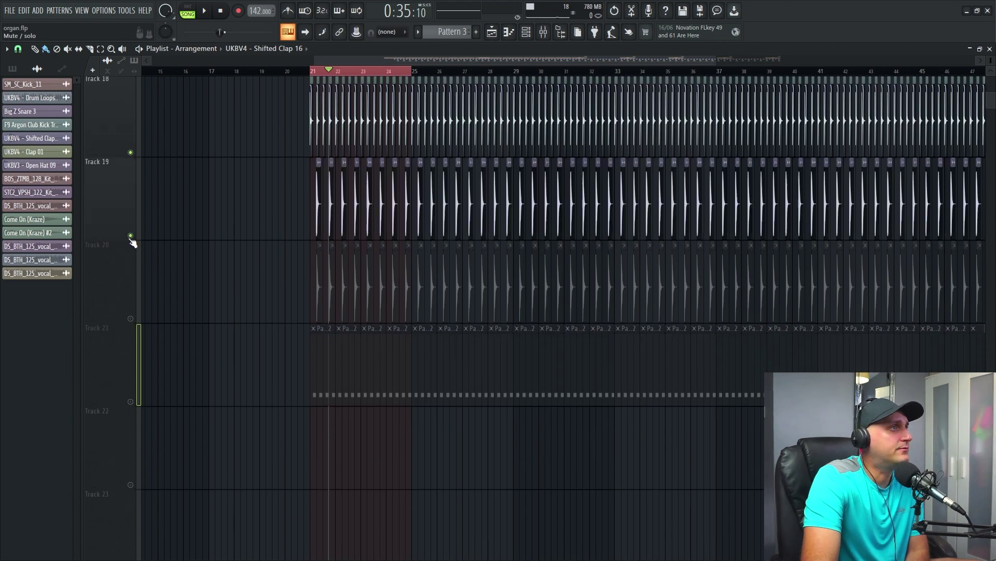
pyautogui.click(132, 318)
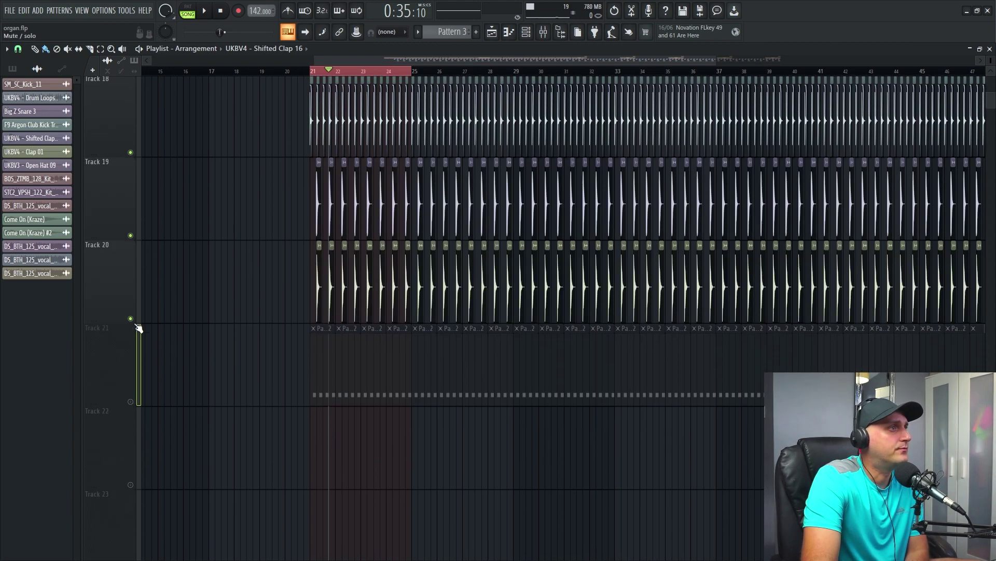
pyautogui.click(131, 401)
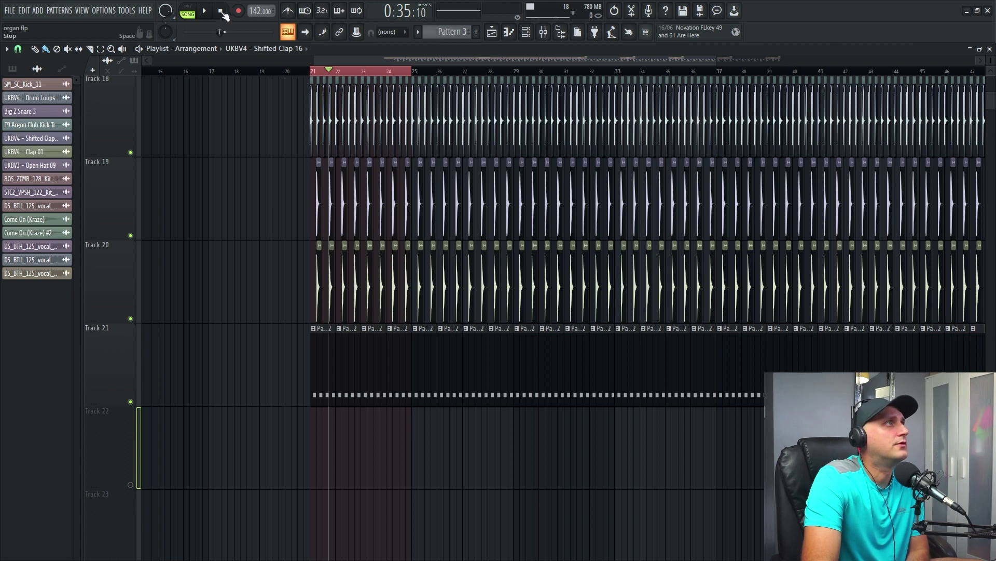
pyautogui.press('space')
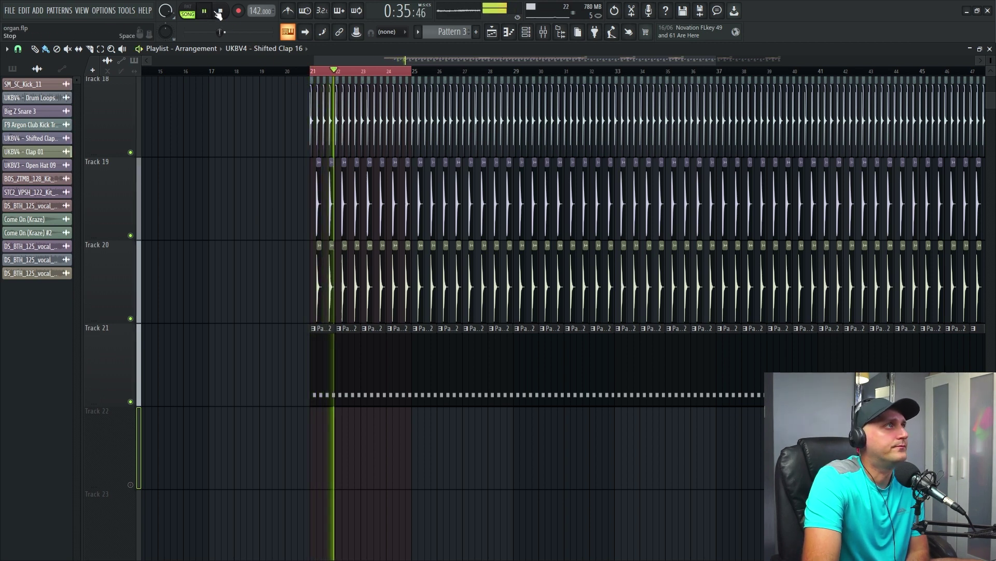
pyautogui.click(219, 12)
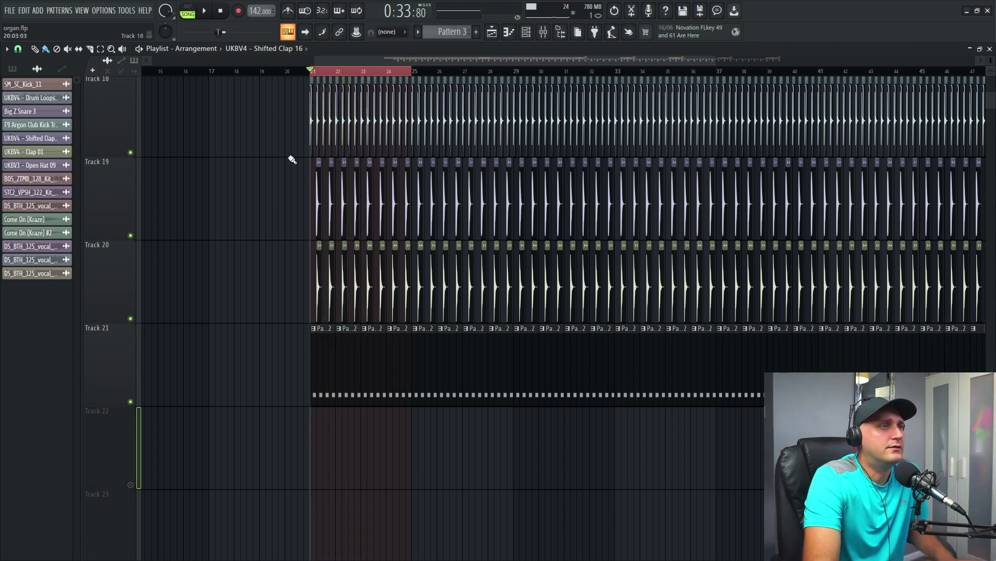
# Find the Pattern 1 clips on Track 26 and open the first one in the piano roll.
pyautogui.scroll(2, 245, 285)
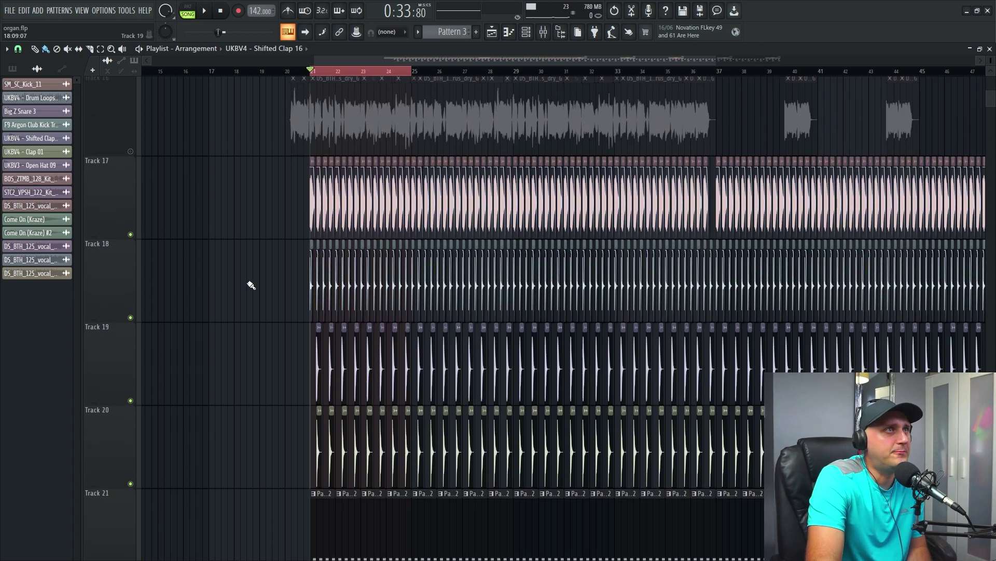
pyautogui.scroll(-1, 244, 299)
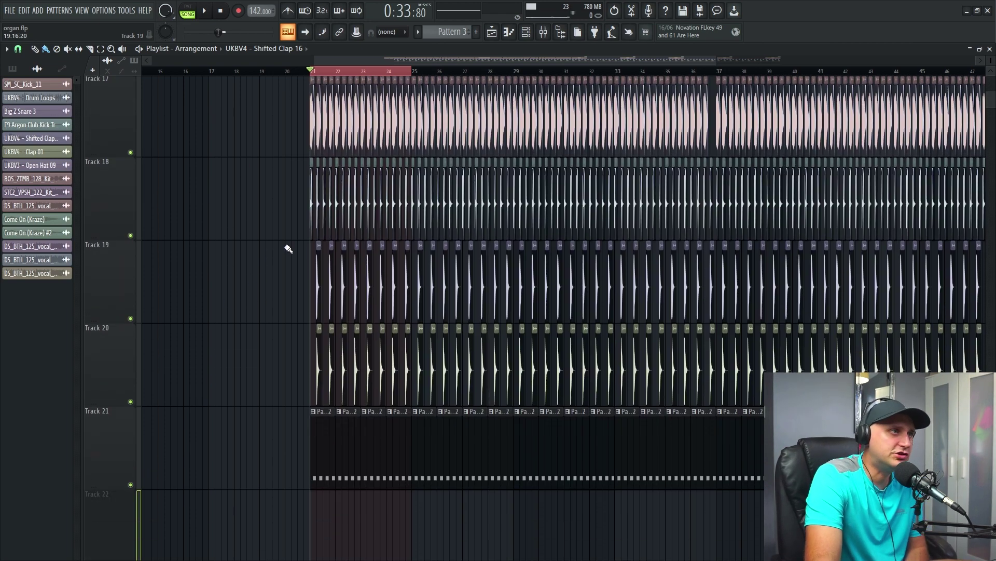
pyautogui.scroll(-2, 322, 260)
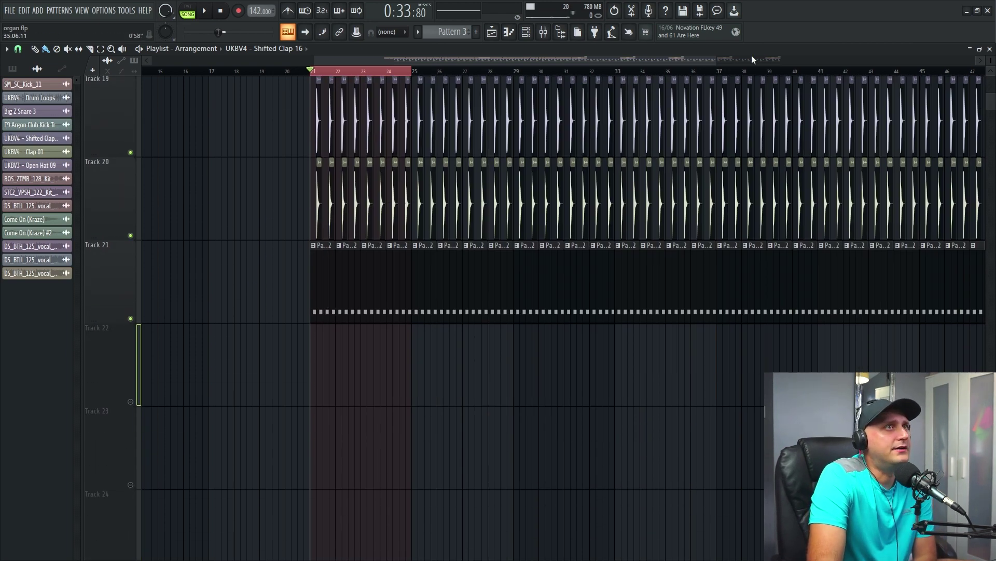
pyautogui.moveTo(715, 61); pyautogui.dragTo(747, 61)
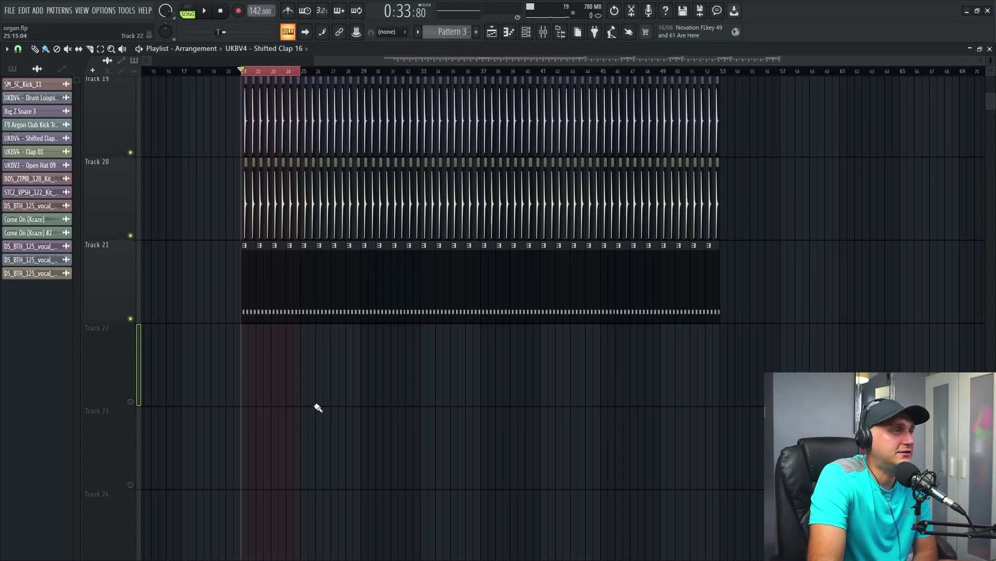
pyautogui.scroll(4, 319, 412)
pyautogui.scroll(-9, 318, 416)
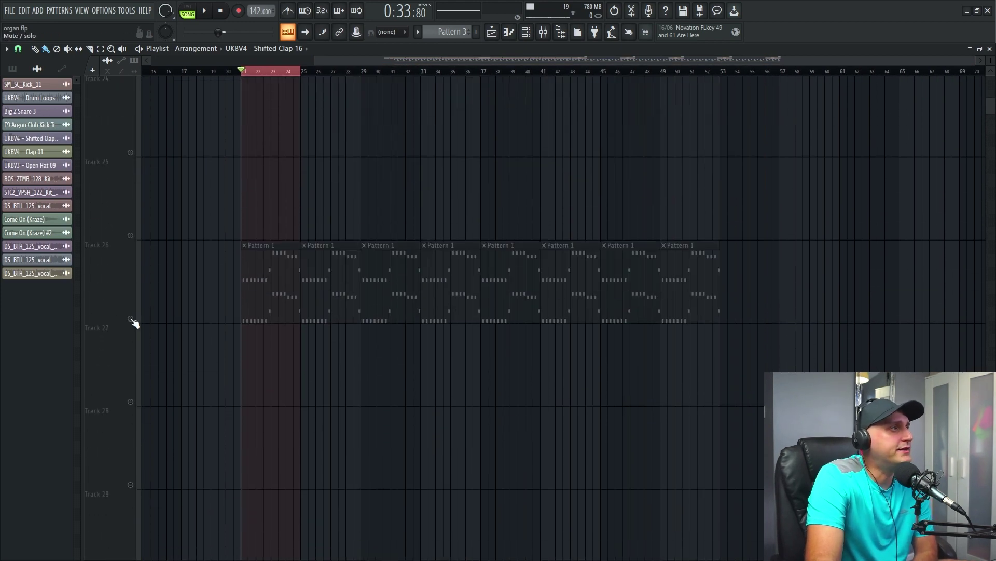
pyautogui.doubleClick(258, 276)
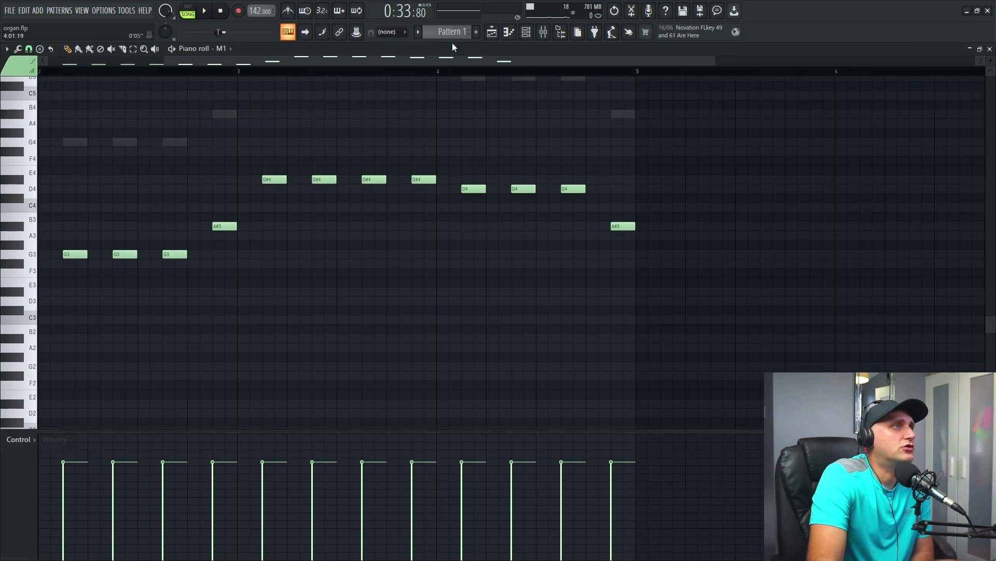
# Examine the M1 organ notes across all four bars of Pattern 1.
pyautogui.moveTo(599, 63); pyautogui.dragTo(763, 201)
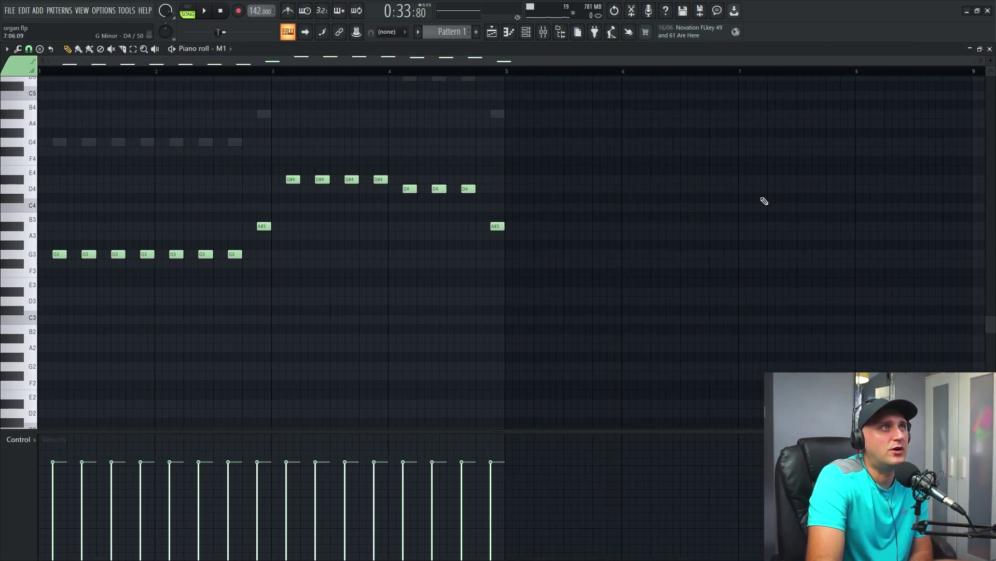
pyautogui.scroll(1, 472, 118)
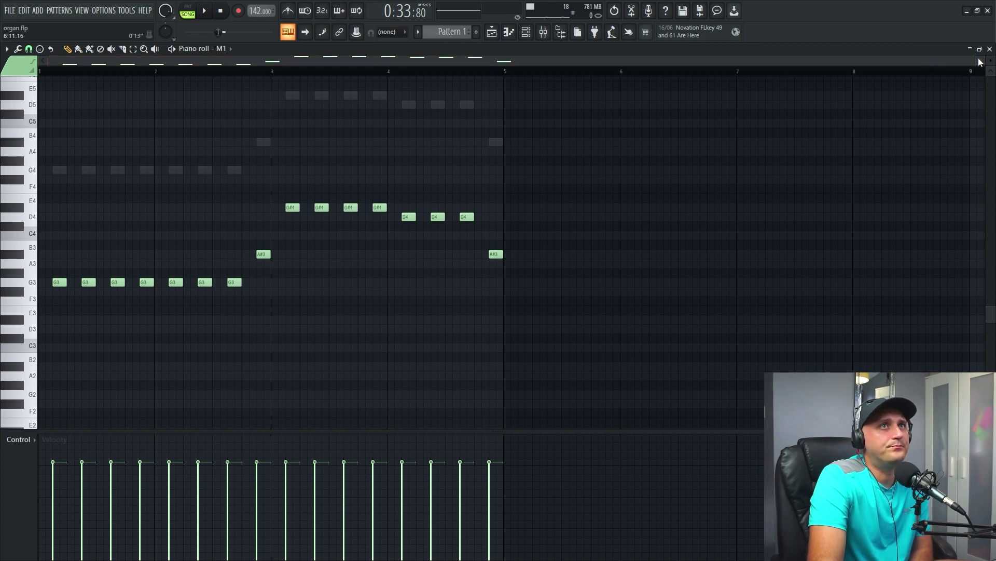
pyautogui.moveTo(972, 64); pyautogui.dragTo(552, 62)
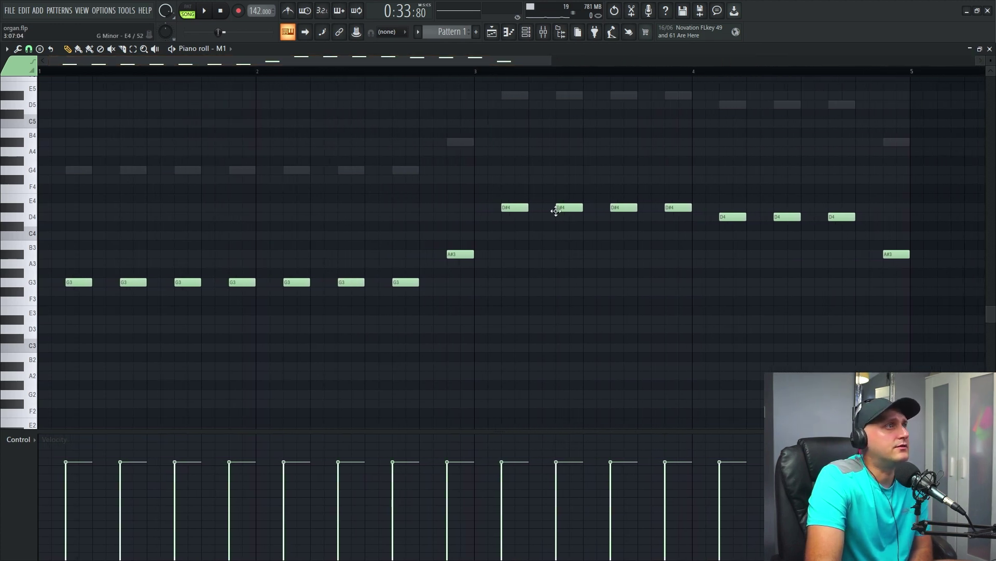
# Mute the Nice Bass (C) channel and play Pattern 1 in pattern mode to hear the M1 organ alone.
pyautogui.click(526, 32)
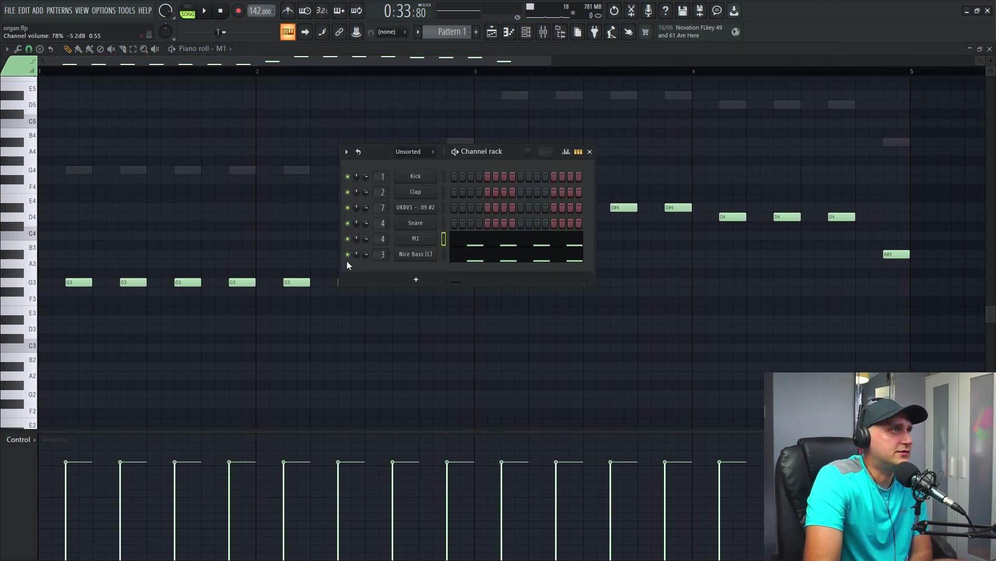
pyautogui.click(348, 254)
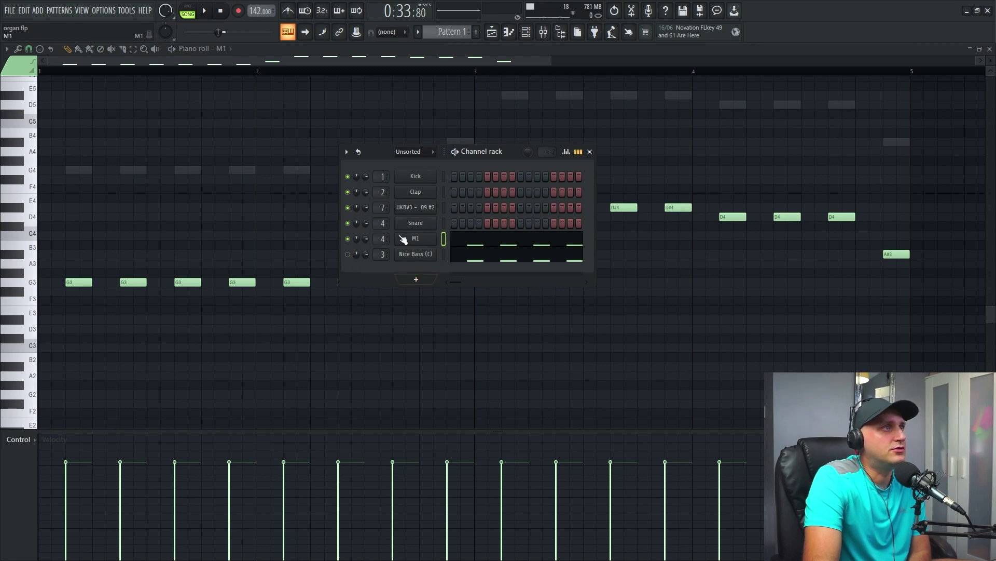
pyautogui.click(188, 7)
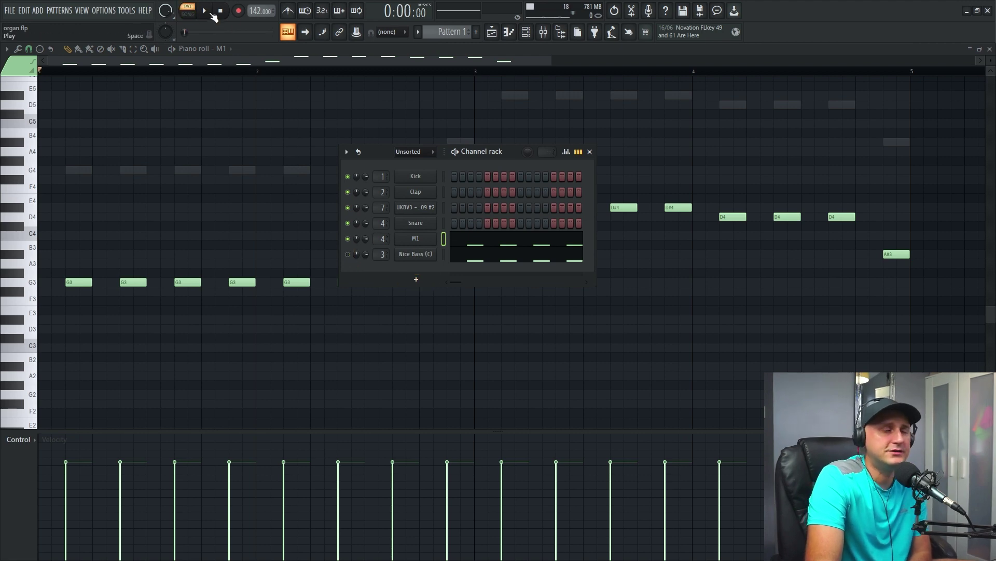
pyautogui.click(205, 11)
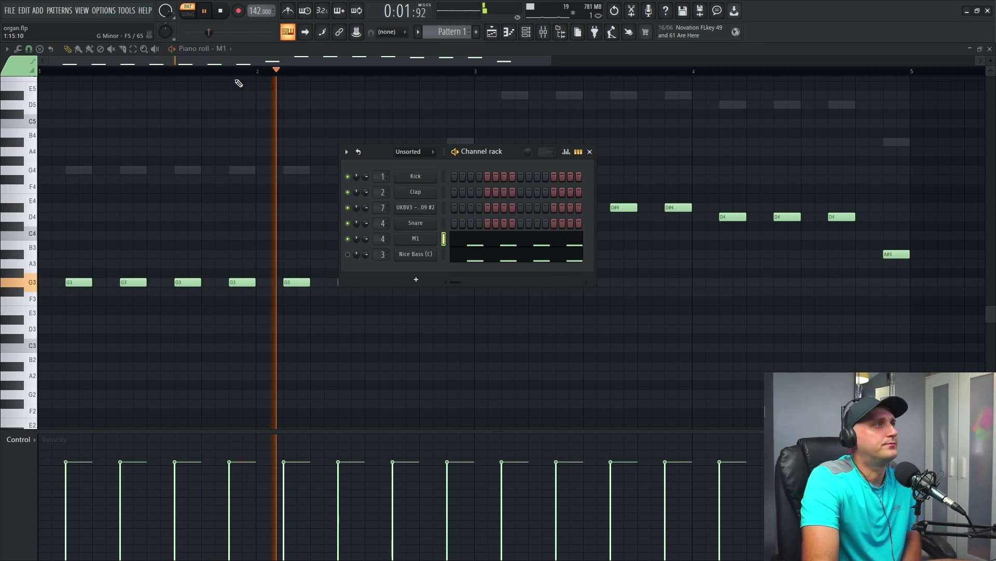
pyautogui.moveTo(510, 152); pyautogui.dragTo(510, 319)
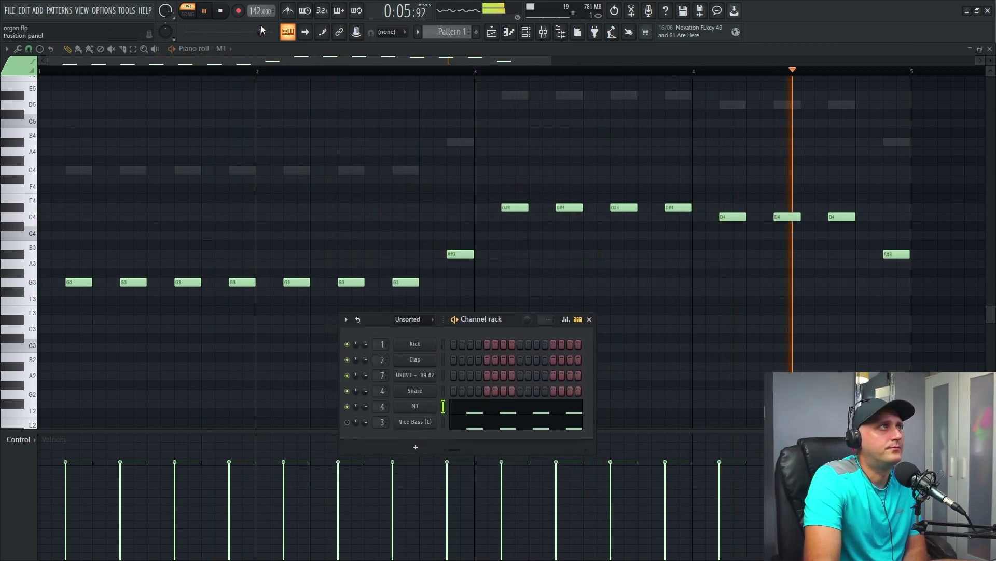
pyautogui.press('space')
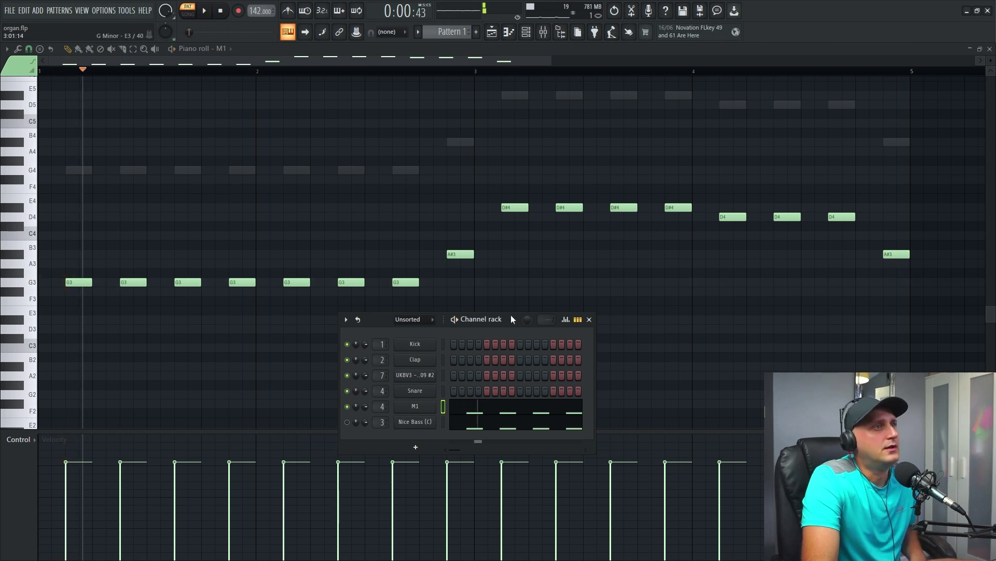
# Open the M1 organ instrument and review its Organ 2 insert effects, including the Hall reverb's dry/wet setting.
pyautogui.moveTo(511, 316); pyautogui.dragTo(508, 205)
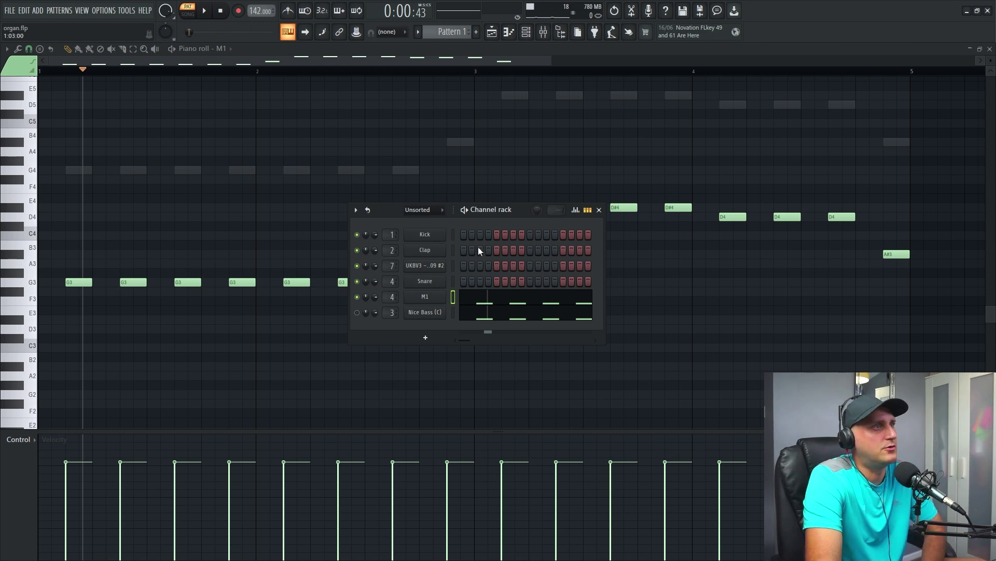
pyautogui.click(415, 299)
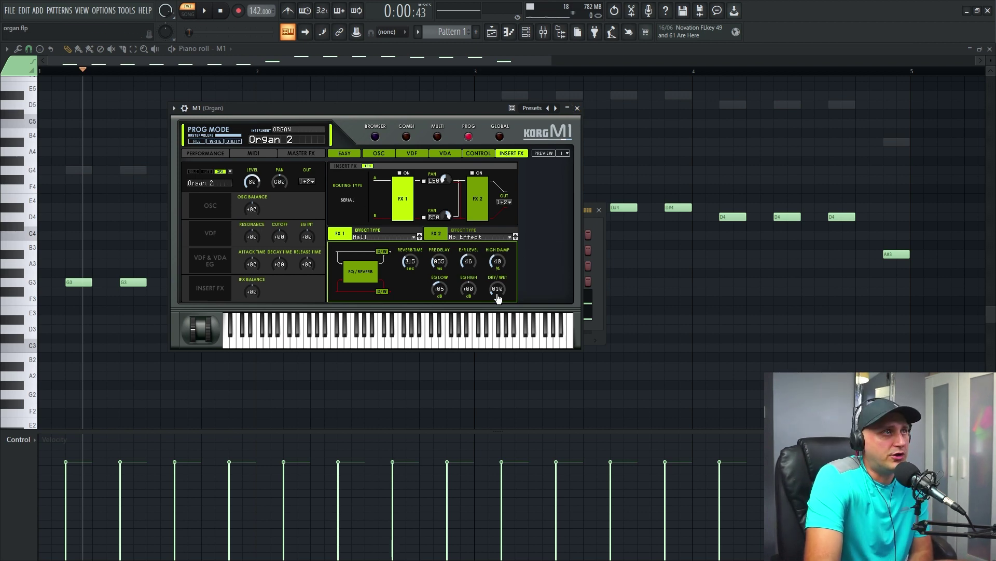
pyautogui.click(577, 108)
# Inspect the Decapitator and SSLComp Stereo settings on the Organ mixer track.
pyautogui.click(544, 33)
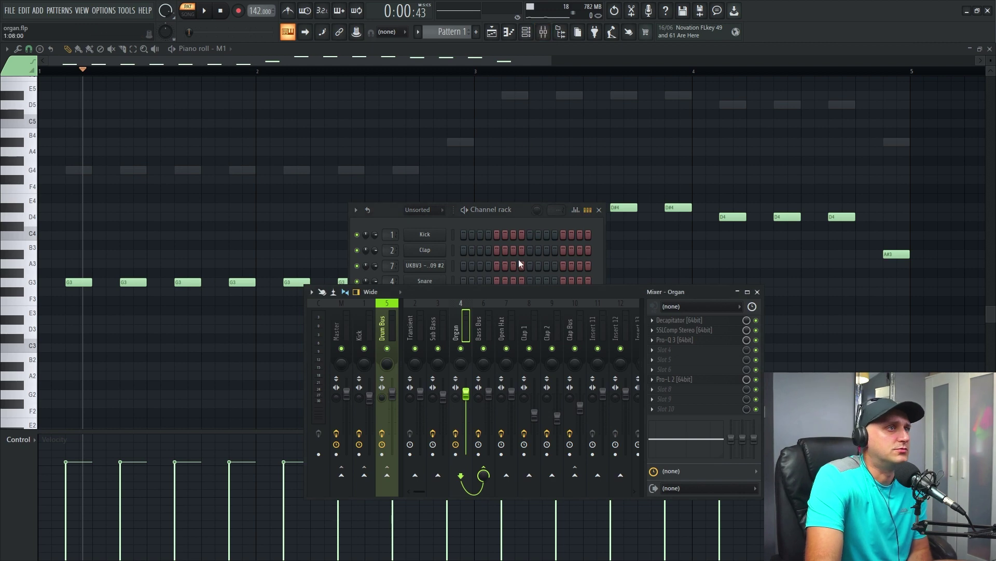
pyautogui.click(679, 320)
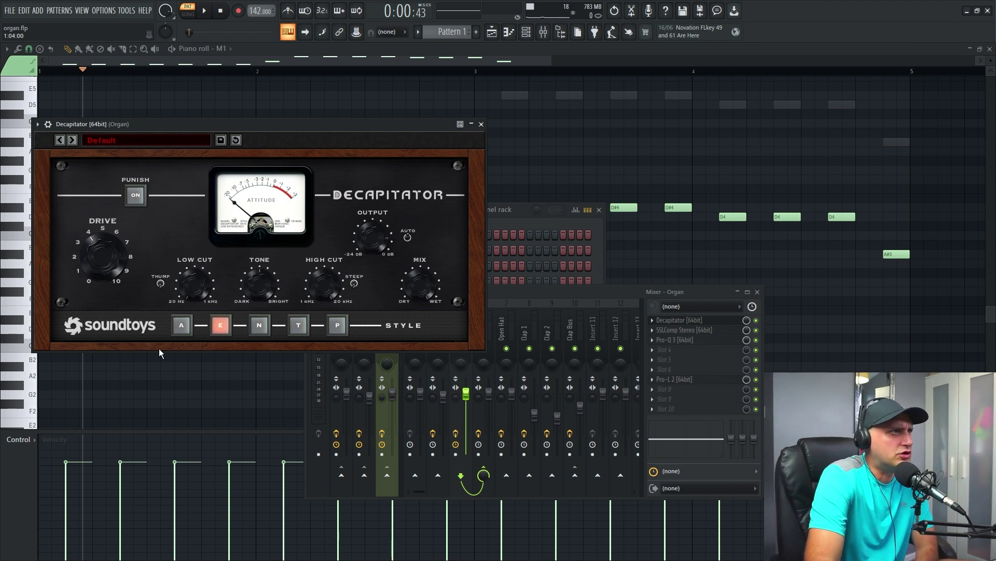
pyautogui.click(481, 125)
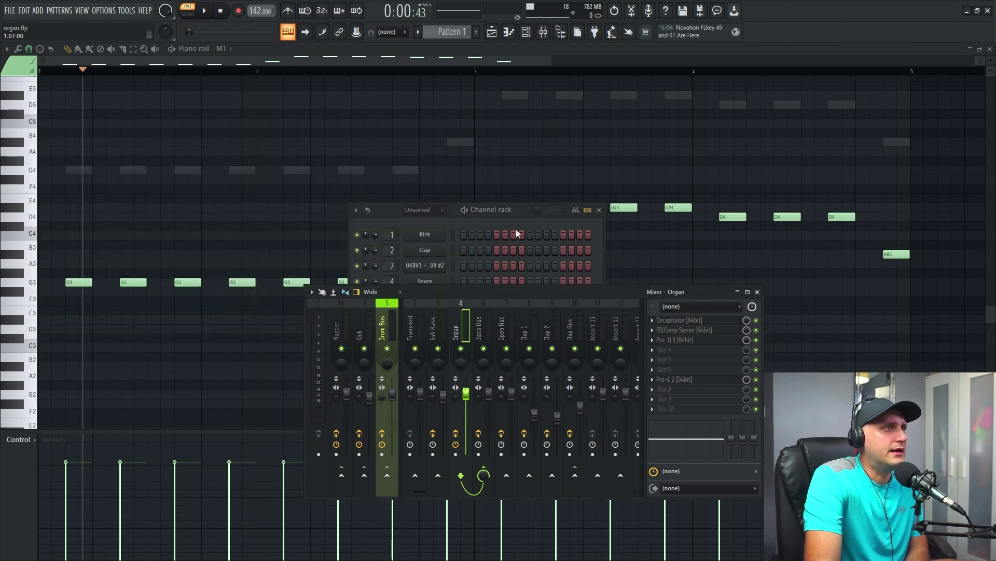
pyautogui.click(690, 330)
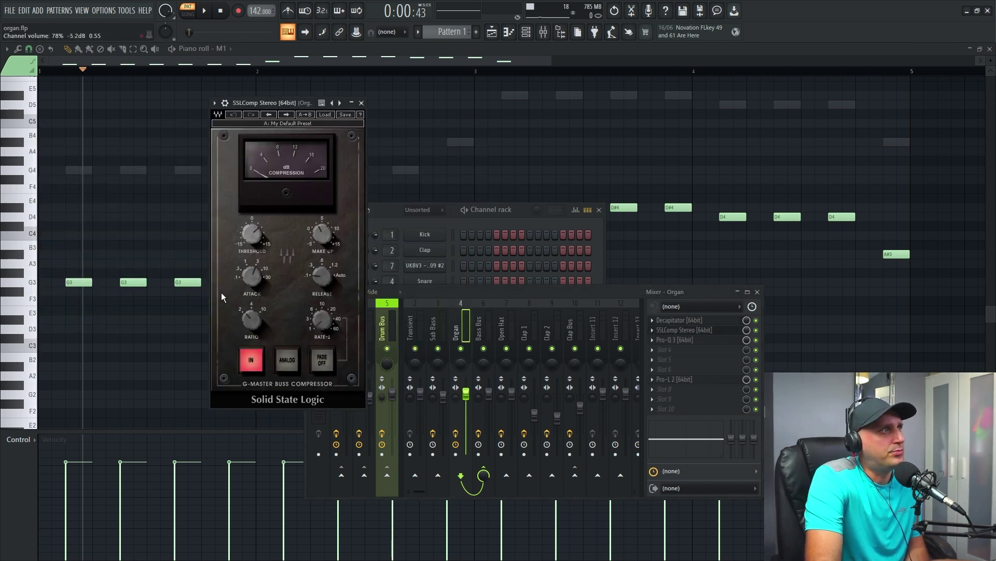
pyautogui.moveTo(257, 254)
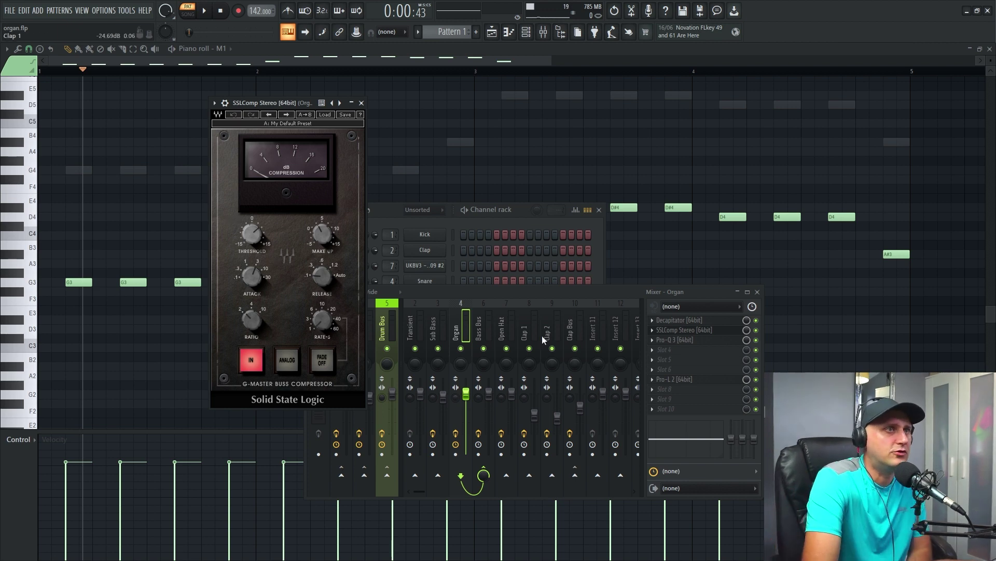
# Review the low cut in Pro-Q 3 and the gain in Pro-L 2 on the Organ mixer track.
pyautogui.click(674, 343)
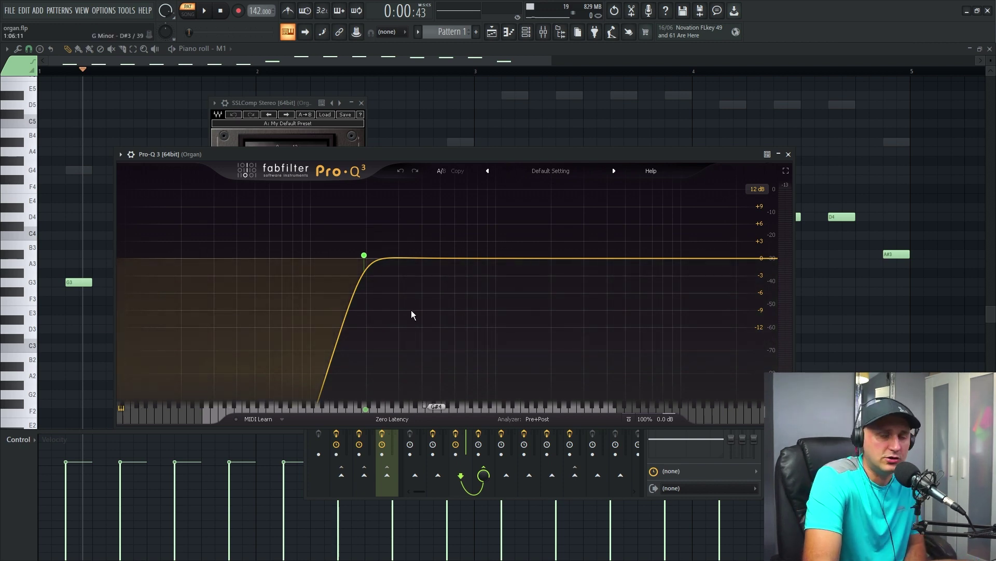
pyautogui.click(788, 155)
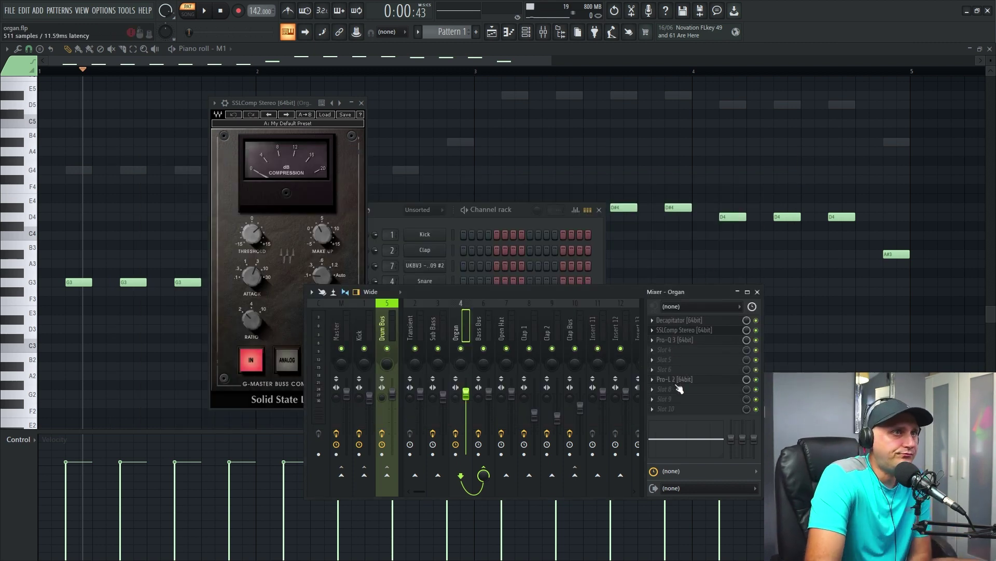
pyautogui.click(673, 379)
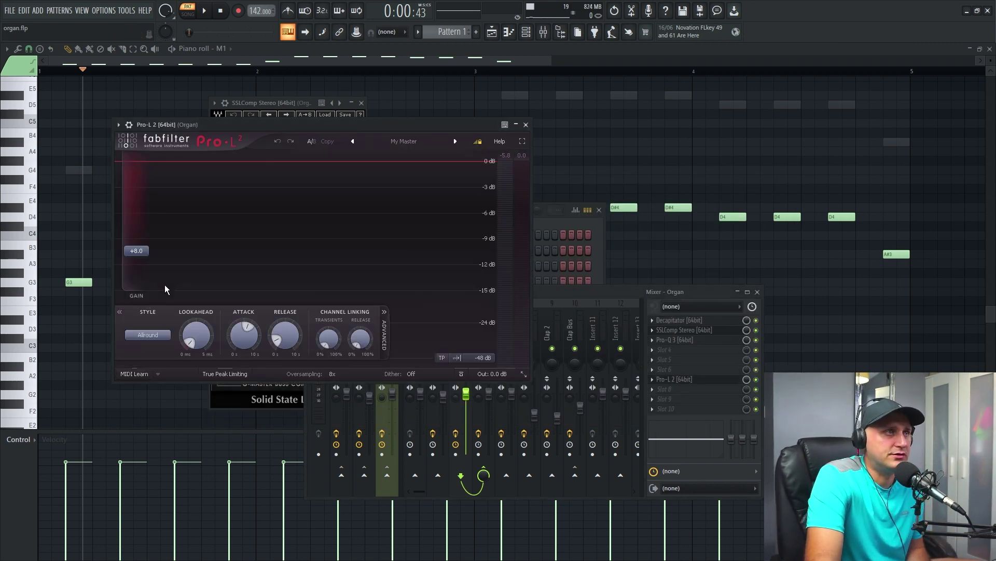
pyautogui.click(526, 124)
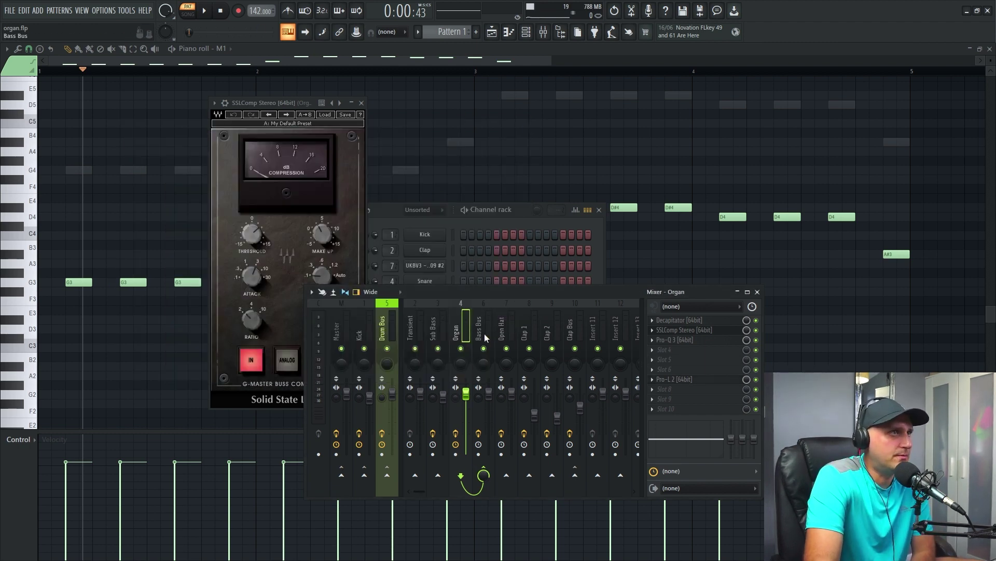
# Select the Sub Bass mixer track, mute M1 and unmute Nice Bass (C), and play Pattern 1 to hear the sub bass alone.
pyautogui.click(434, 328)
pyautogui.click(524, 35)
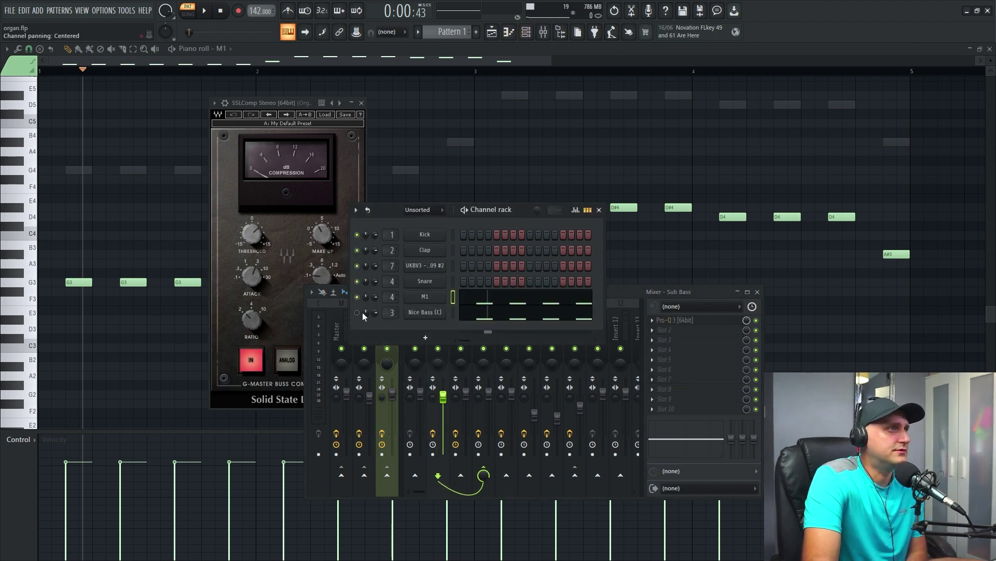
pyautogui.click(204, 10)
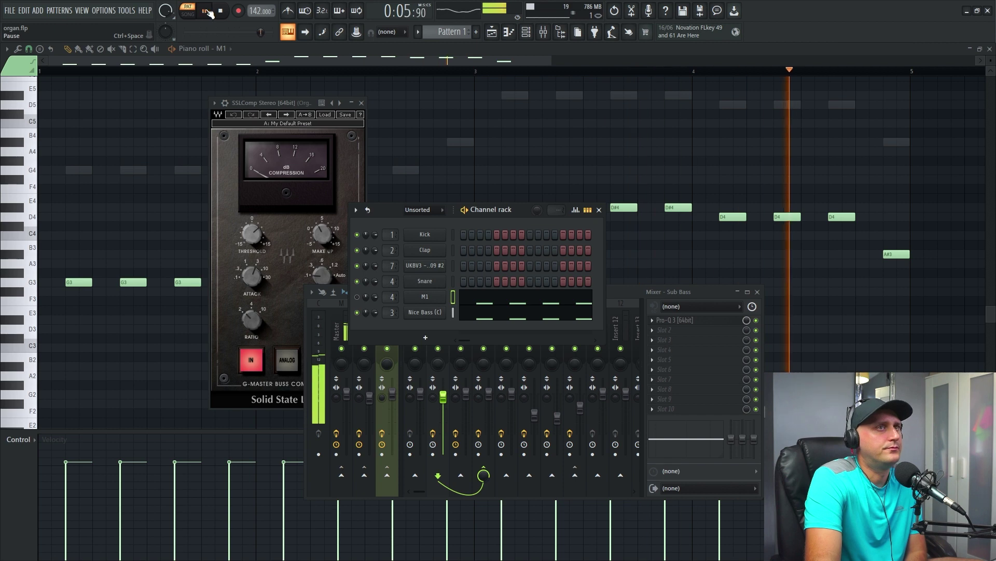
pyautogui.click(206, 10)
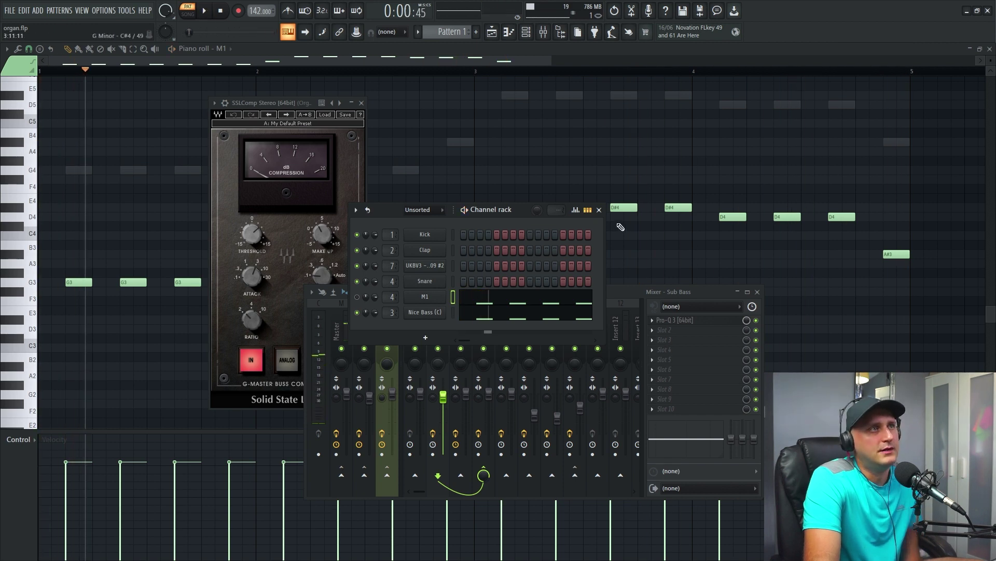
# Examine the low-cut and high-cut bands of Pro-Q 3 on the Sub Bass mixer track.
pyautogui.click(599, 210)
pyautogui.click(675, 320)
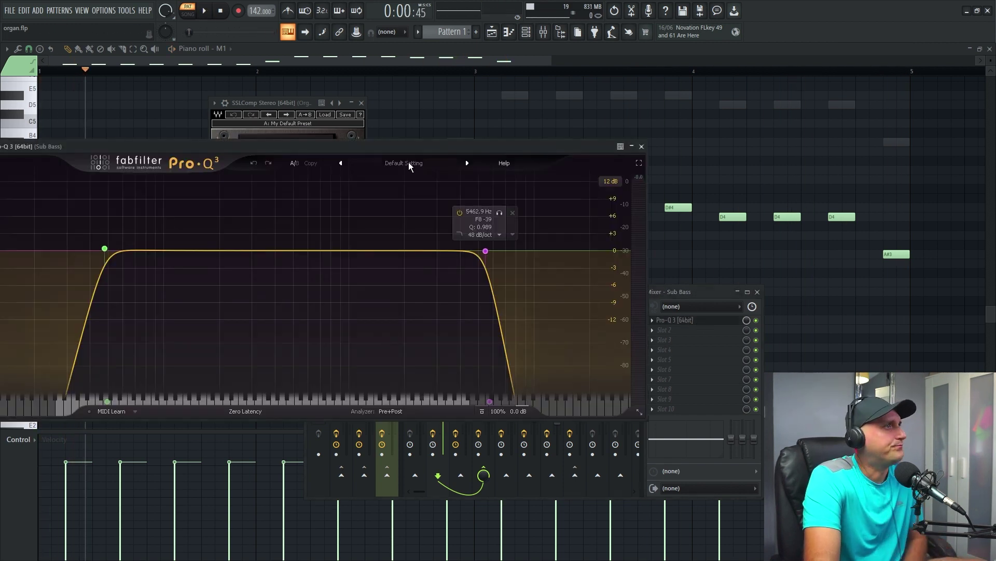
pyautogui.moveTo(289, 259)
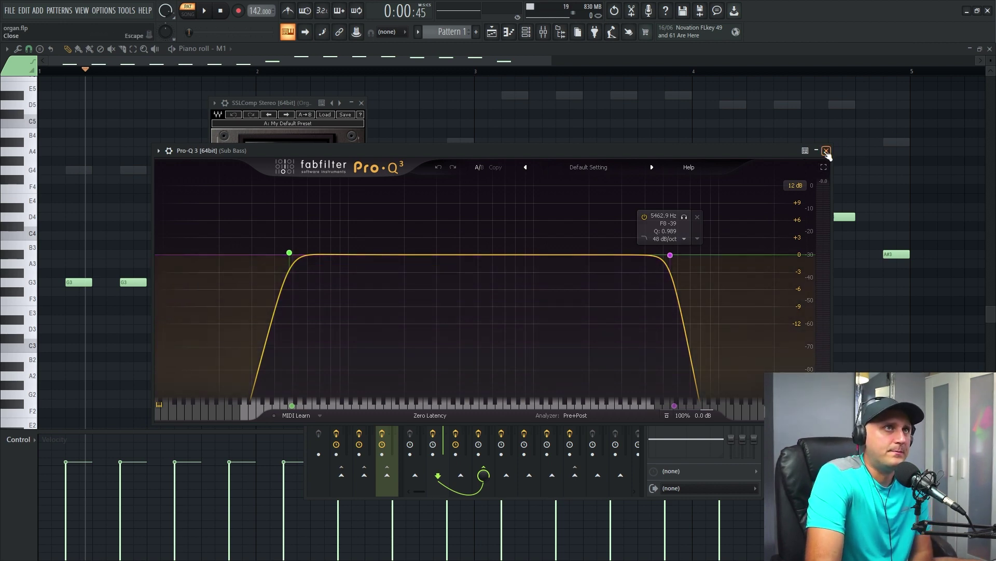
pyautogui.click(827, 151)
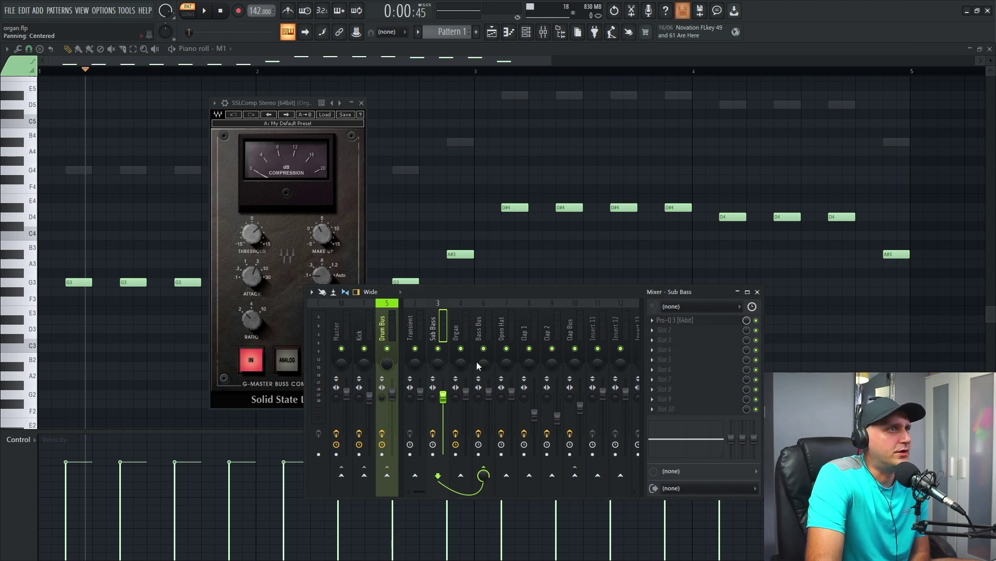
# Examine Pro-Q 3 on the Bass Bus mixer track, checking the 150 Hz low cut and the high-cut band.
pyautogui.click(482, 337)
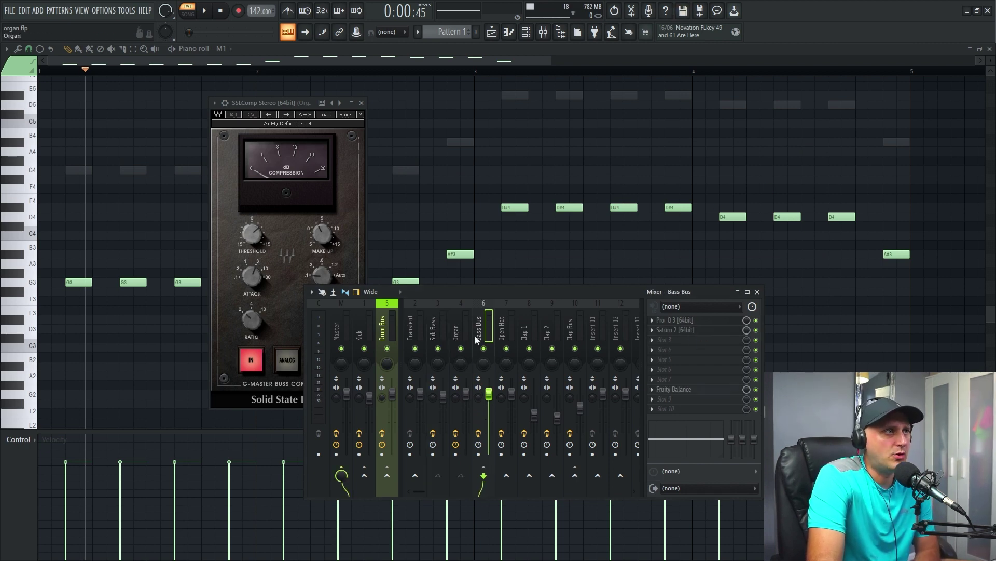
pyautogui.click(673, 321)
pyautogui.moveTo(409, 50); pyautogui.dragTo(586, 173)
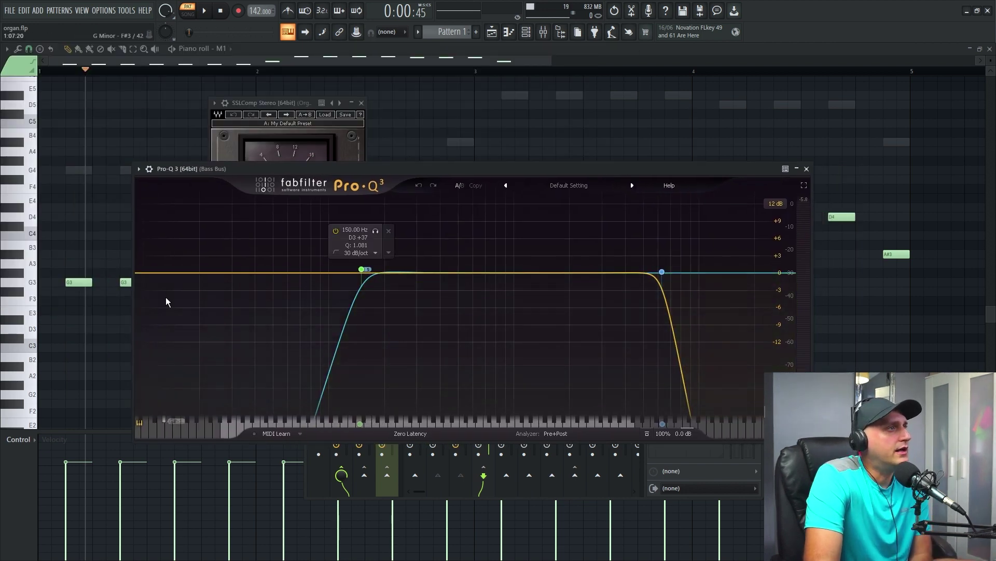
pyautogui.click(376, 231)
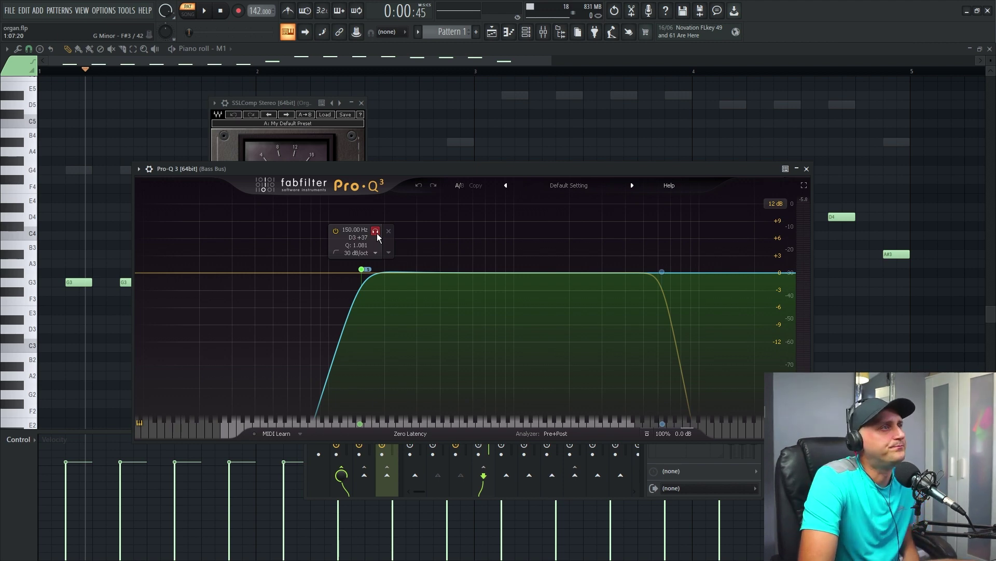
pyautogui.click(660, 272)
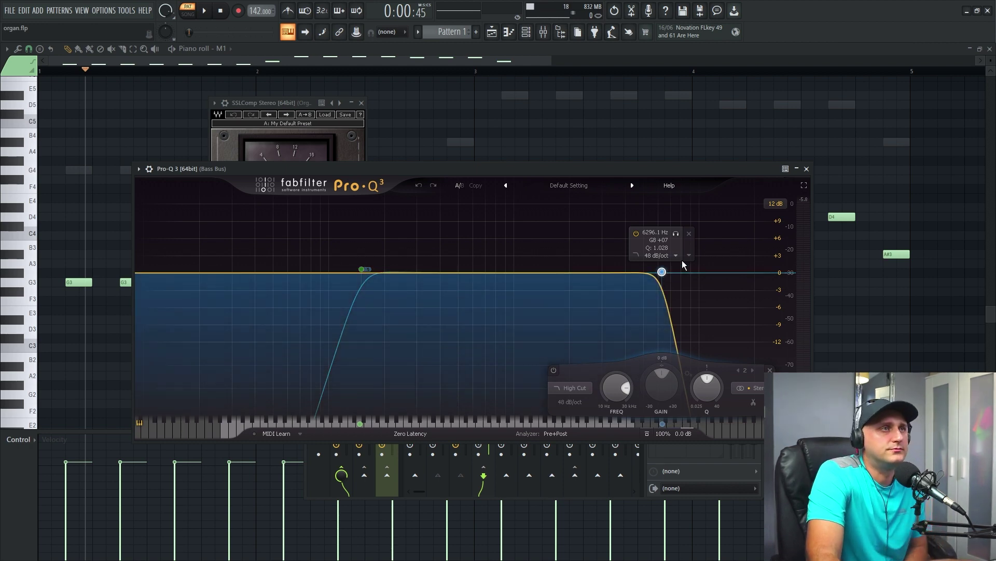
pyautogui.click(806, 169)
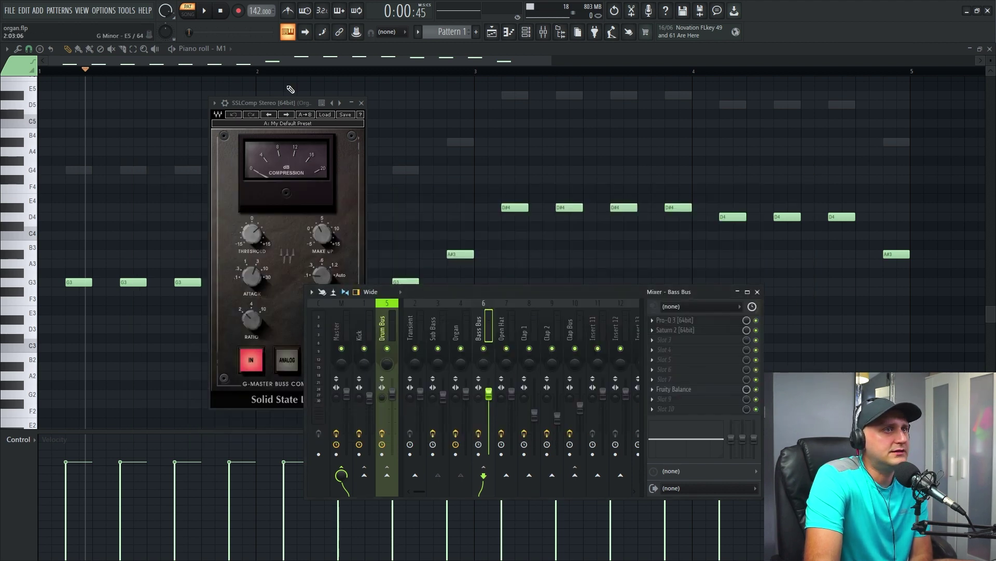
# Unmute the M1 channel and play Pattern 1 to hear the organ and Nice Bass (C) together.
pyautogui.click(208, 12)
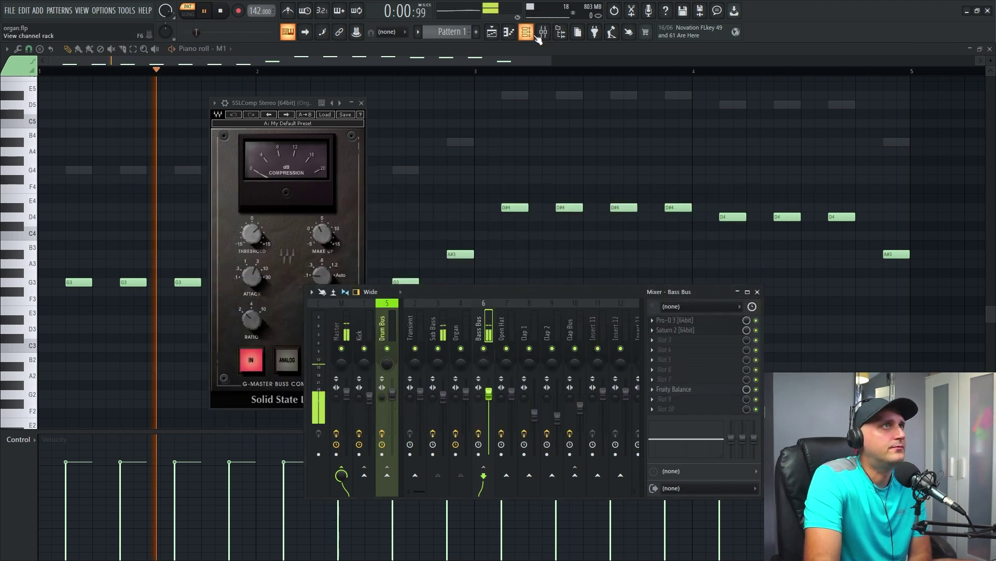
pyautogui.click(525, 32)
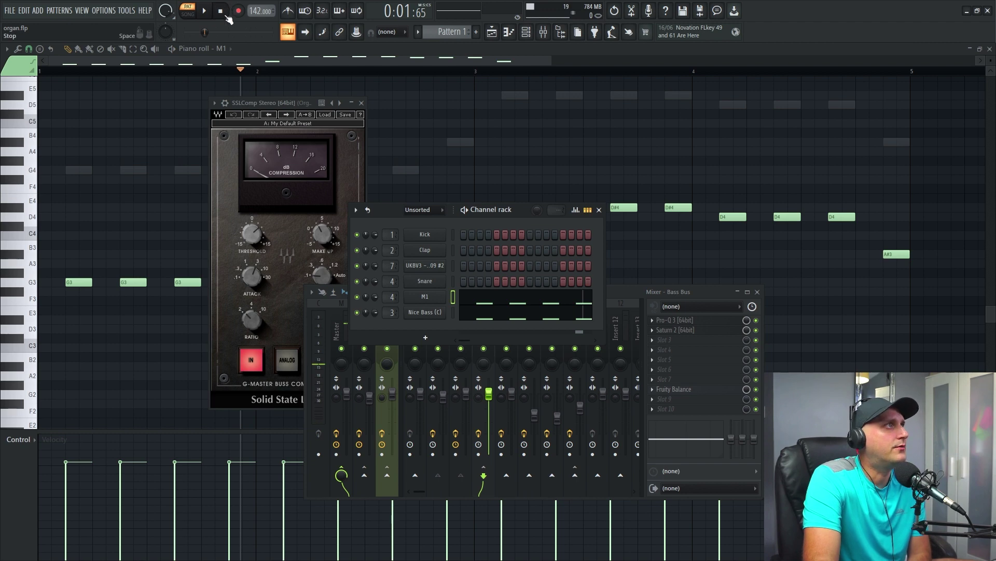
pyautogui.press('space')
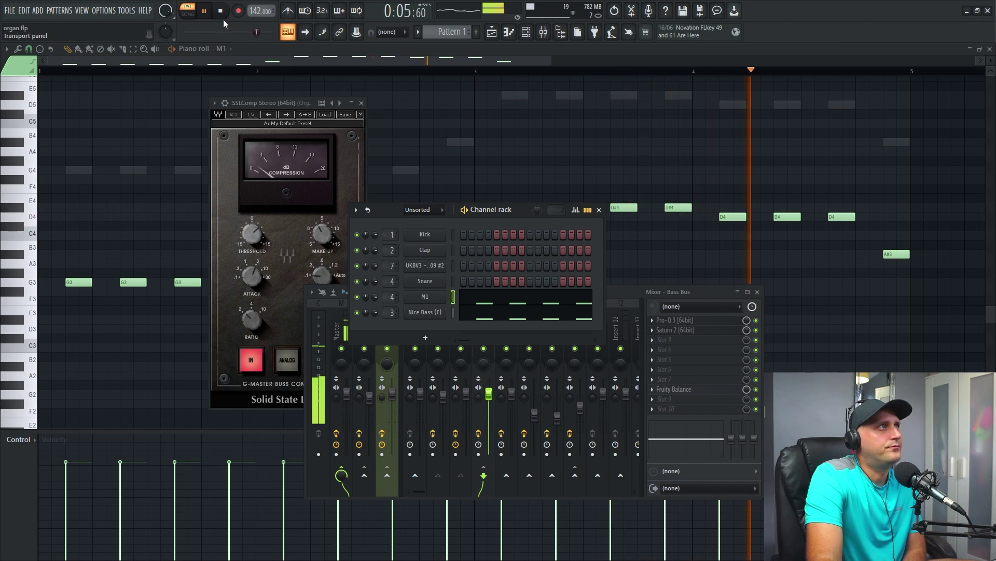
pyautogui.click(210, 13)
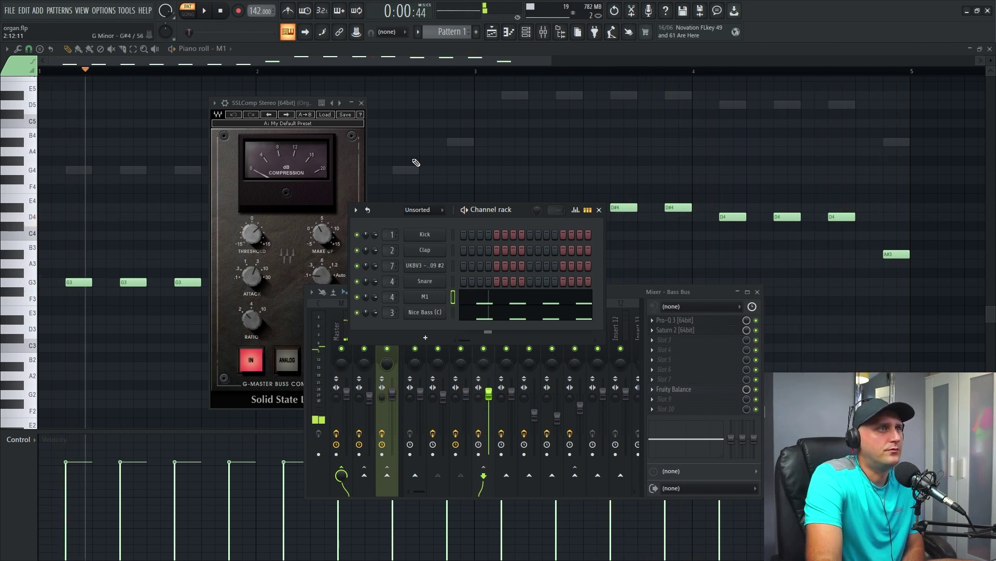
# Return to the playlist, unmute all tracks, select bars 20 to 36 and play them in song mode.
pyautogui.click(599, 210)
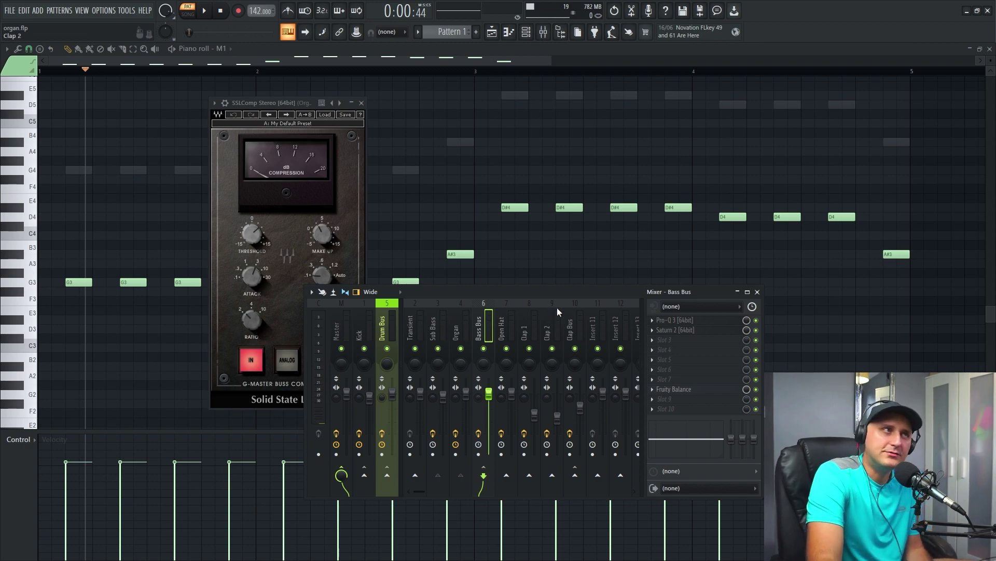
pyautogui.press('F5')
pyautogui.scroll(-3, 231, 194)
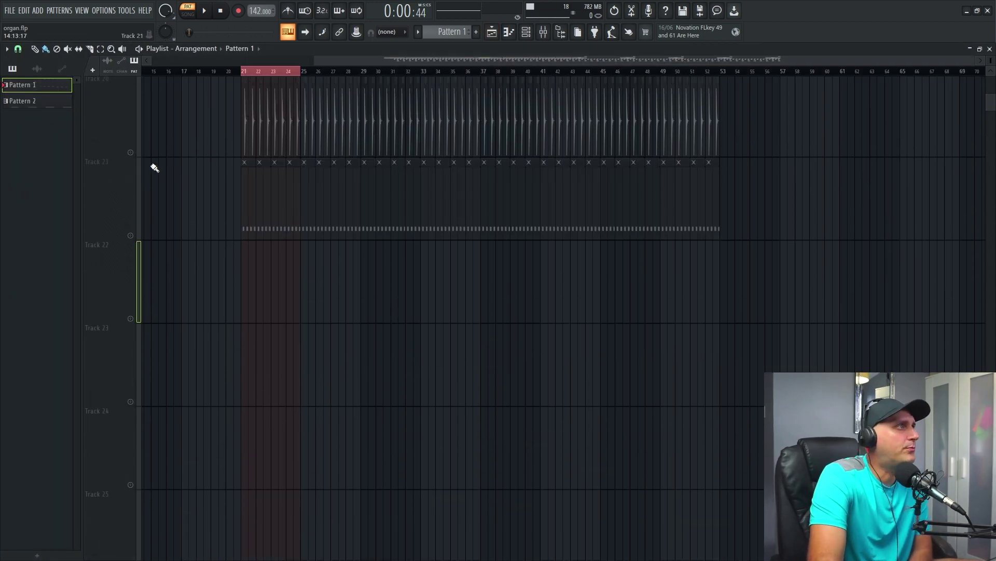
pyautogui.scroll(5, 134, 155)
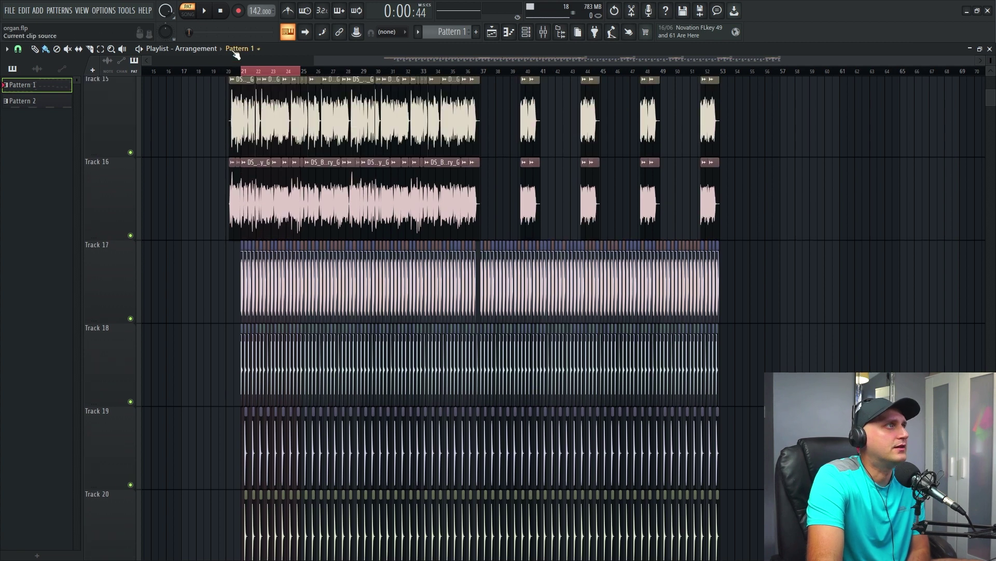
pyautogui.moveTo(233, 77); pyautogui.dragTo(481, 109)
pyautogui.press('space')
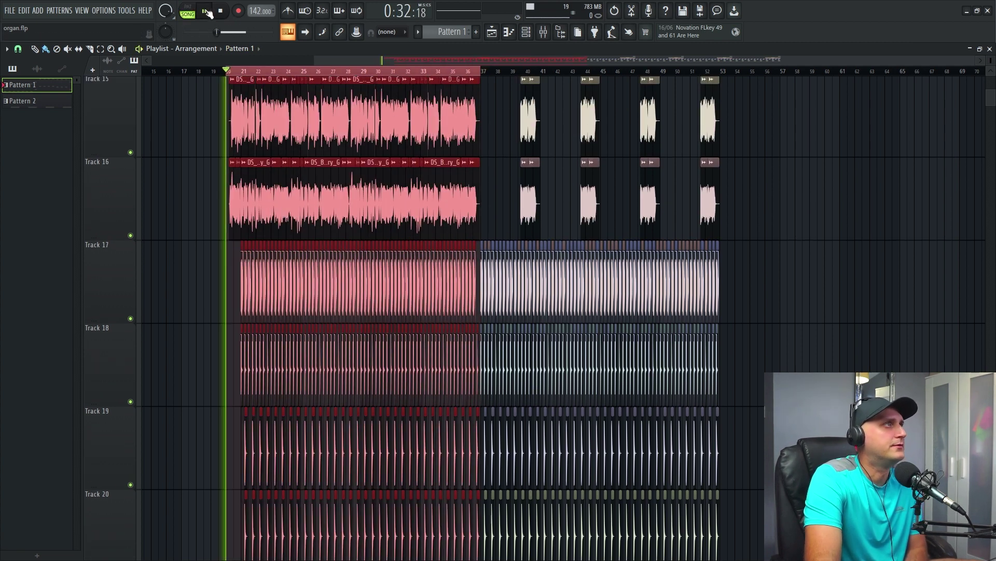
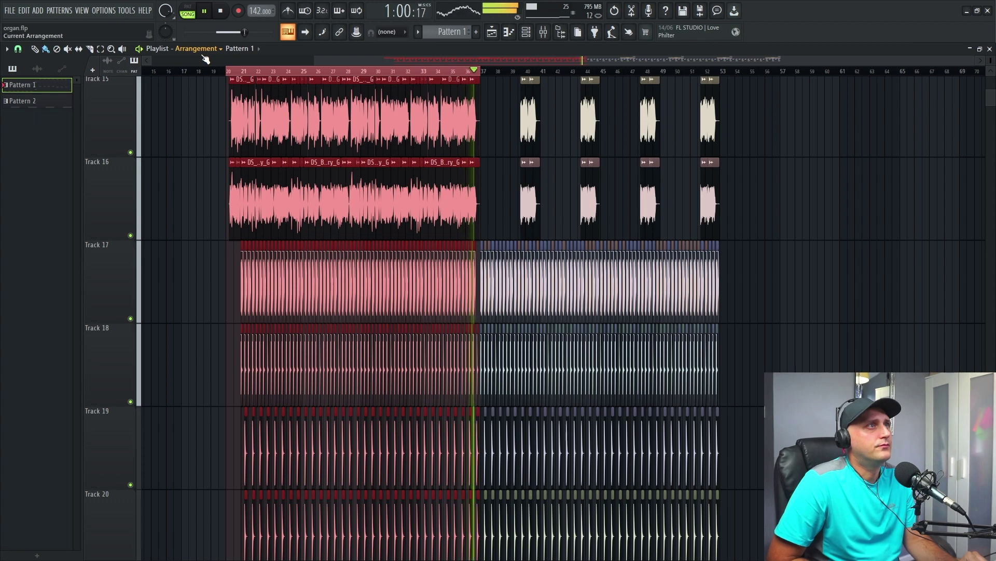
pyautogui.press('space')
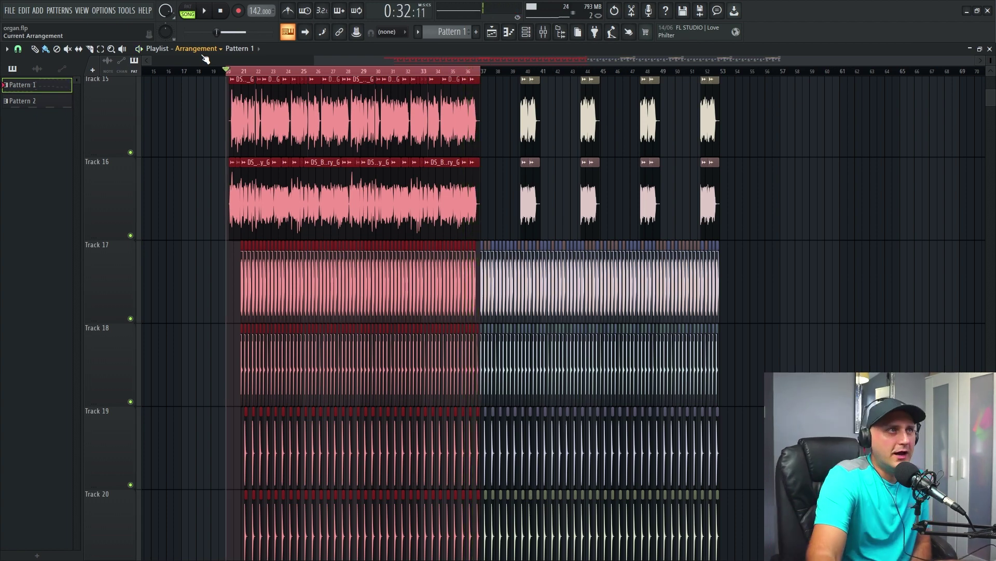
# Find the short clips on Tracks 13 and 14 just before bar 37 and solo Track 13.
pyautogui.scroll(5, 511, 372)
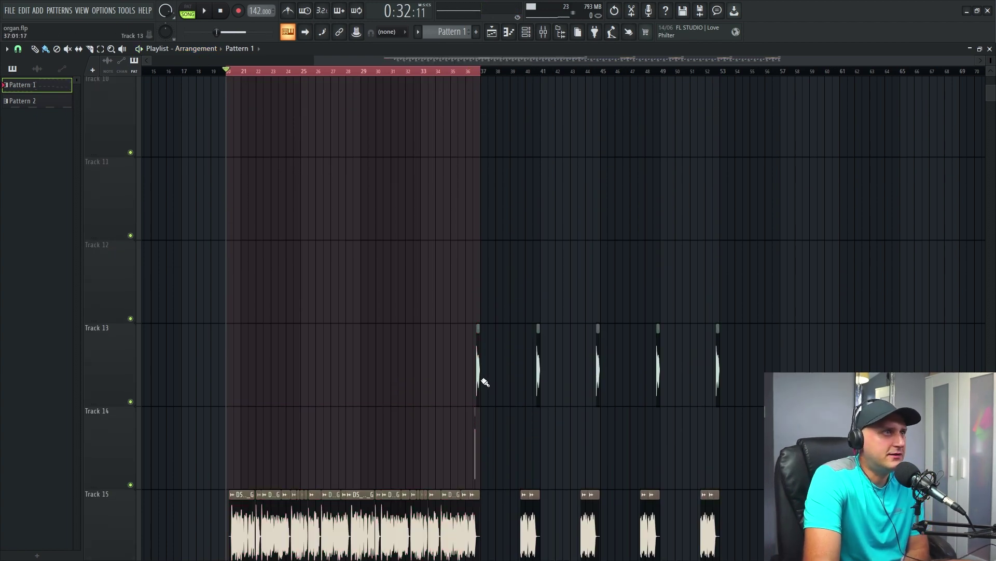
pyautogui.scroll(-3, 667, 379)
pyautogui.moveTo(935, 58); pyautogui.dragTo(640, 62)
pyautogui.click(440, 71)
pyautogui.scroll(1, 633, 281)
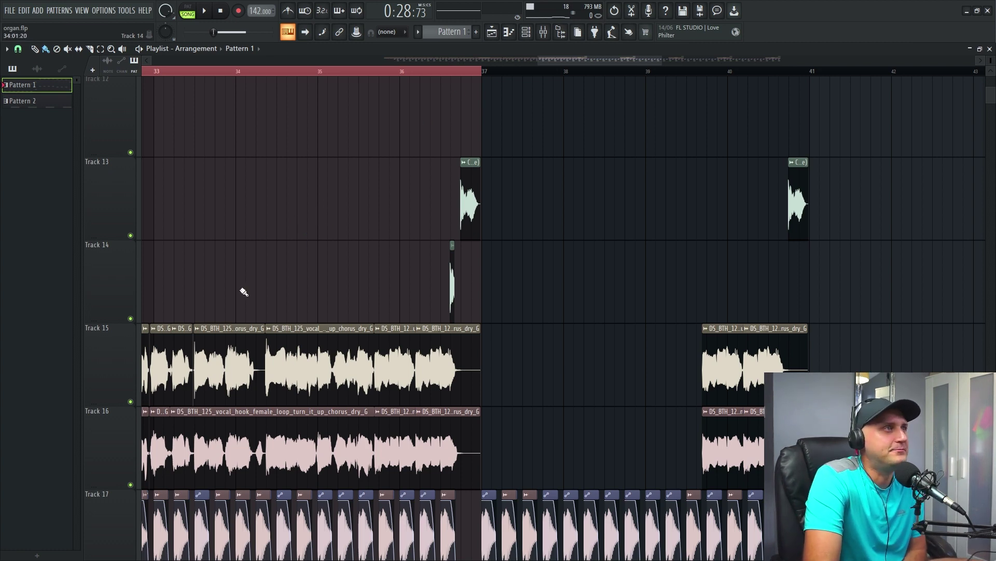
pyautogui.rightClick(130, 235)
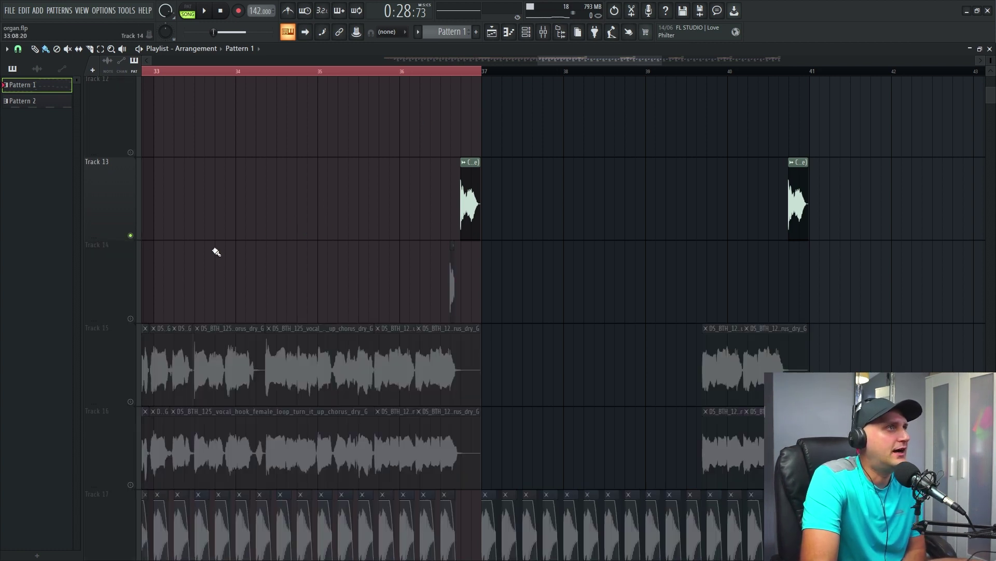
# Open the settings of the Come On (Kraze) clip on Track 13 and locate its sample file in the browser.
pyautogui.doubleClick(464, 197)
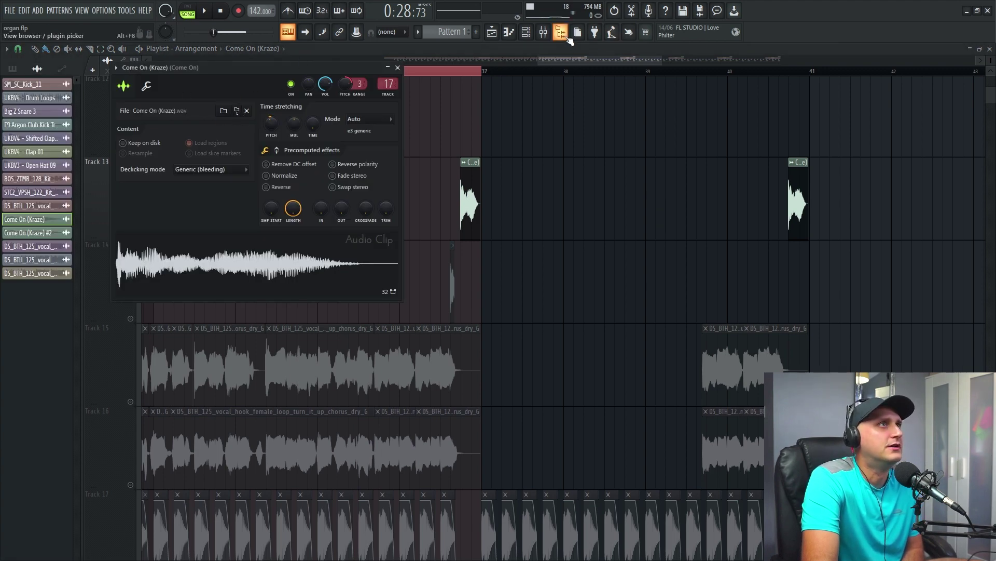
pyautogui.click(238, 111)
pyautogui.scroll(-6, 144, 368)
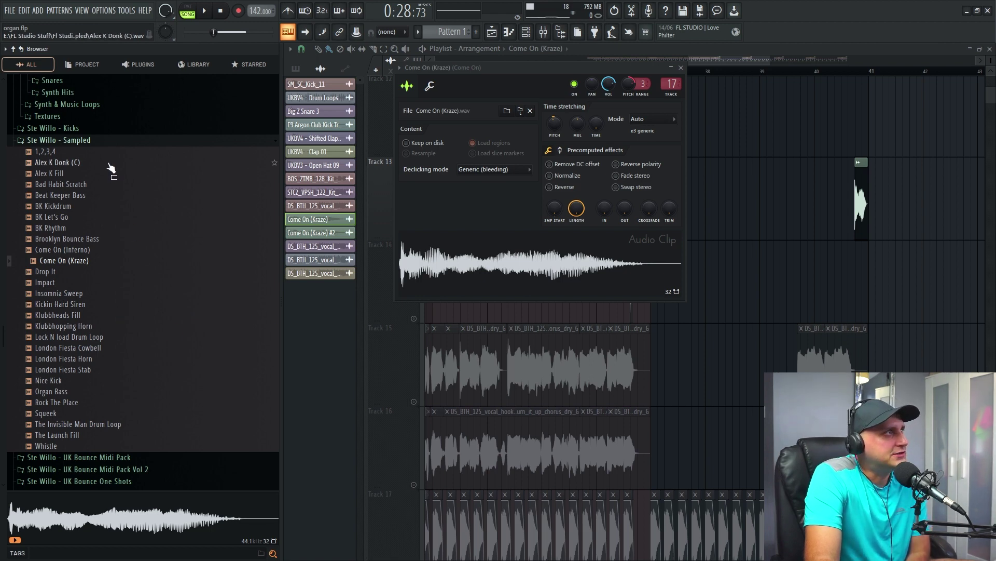
# Preview Alex K Donk (C), Alex K Fill, Bad Habit Scratch, Beat Keeper Bass, BK Let's Go and BK Rhythm in the Sampled folder.
pyautogui.click(107, 162)
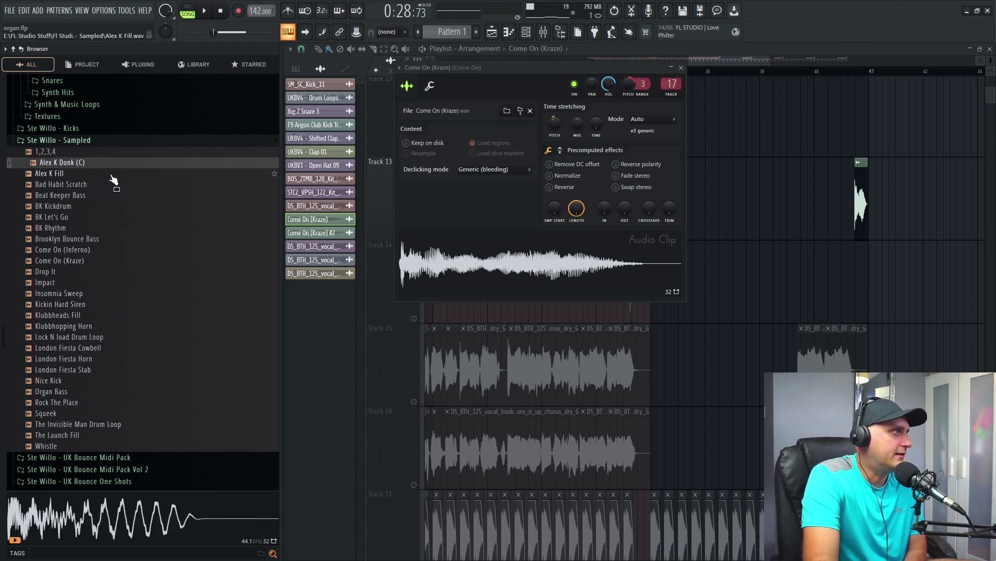
pyautogui.click(110, 175)
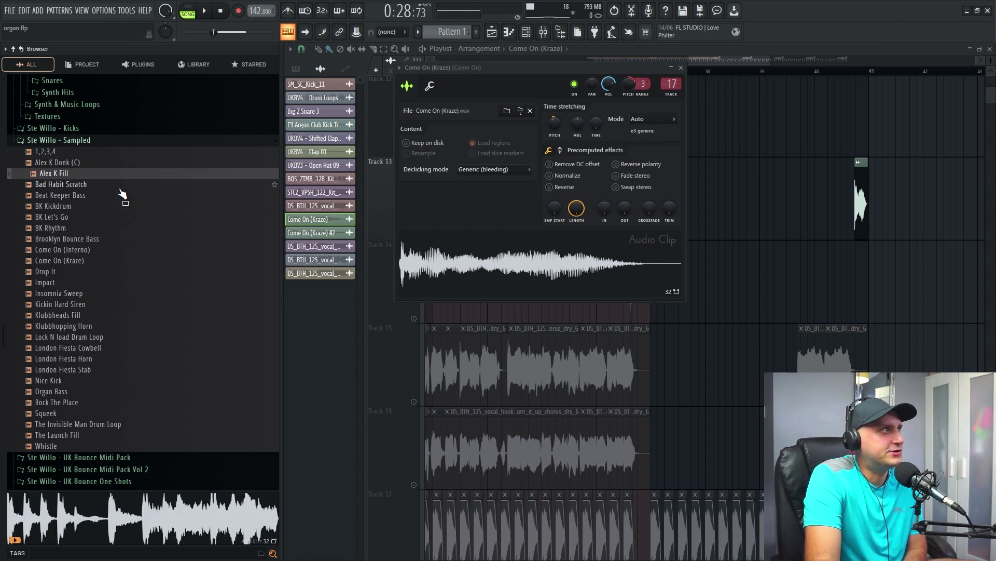
pyautogui.click(120, 188)
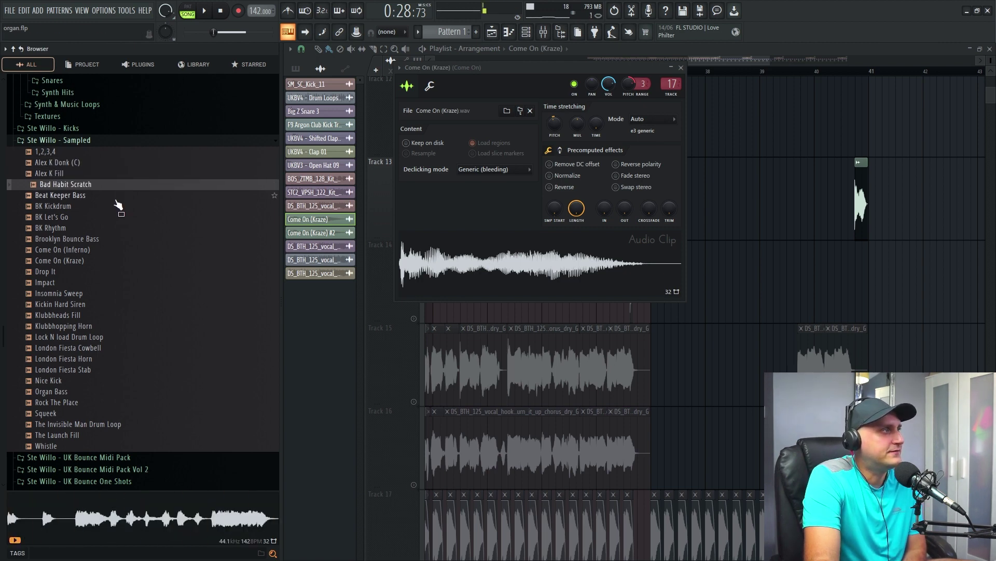
pyautogui.click(117, 196)
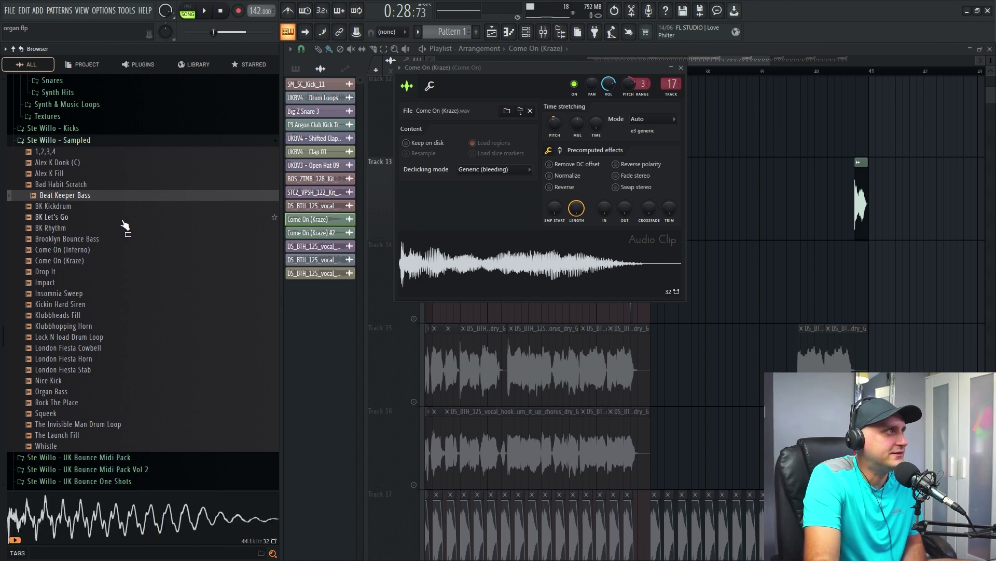
pyautogui.click(123, 218)
pyautogui.click(134, 228)
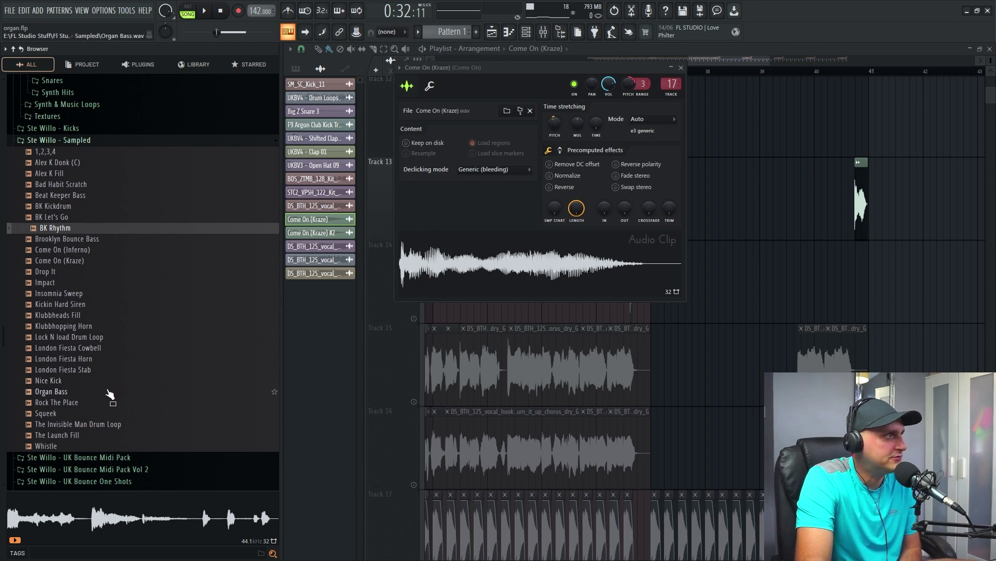
# Preview Organ Bass, Rock The Place, Squeek, The Invisible Man Drum Loop, The Launch Fill and Whistle, and close the clip settings.
pyautogui.click(111, 392)
pyautogui.click(111, 403)
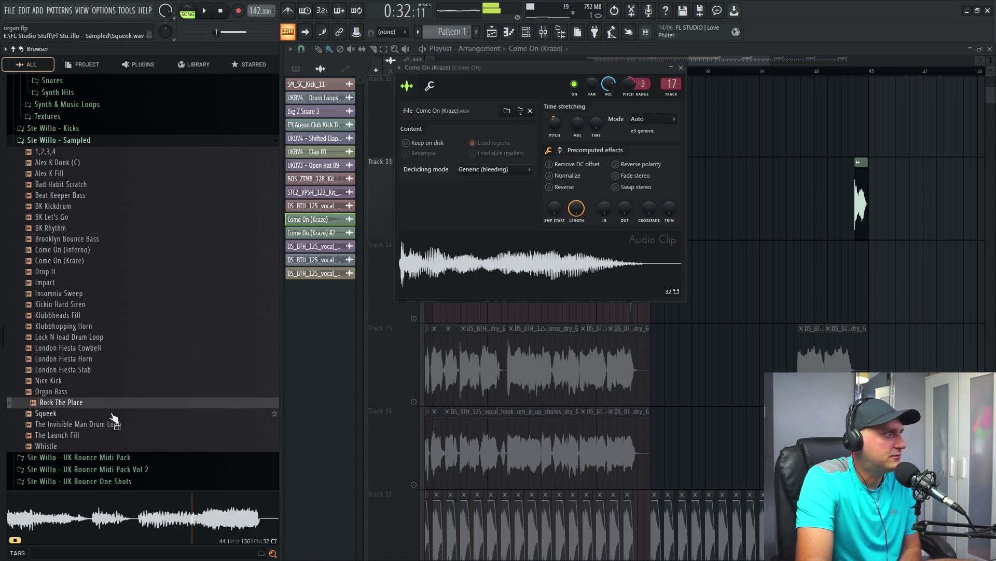
pyautogui.click(112, 415)
pyautogui.click(114, 424)
pyautogui.click(127, 436)
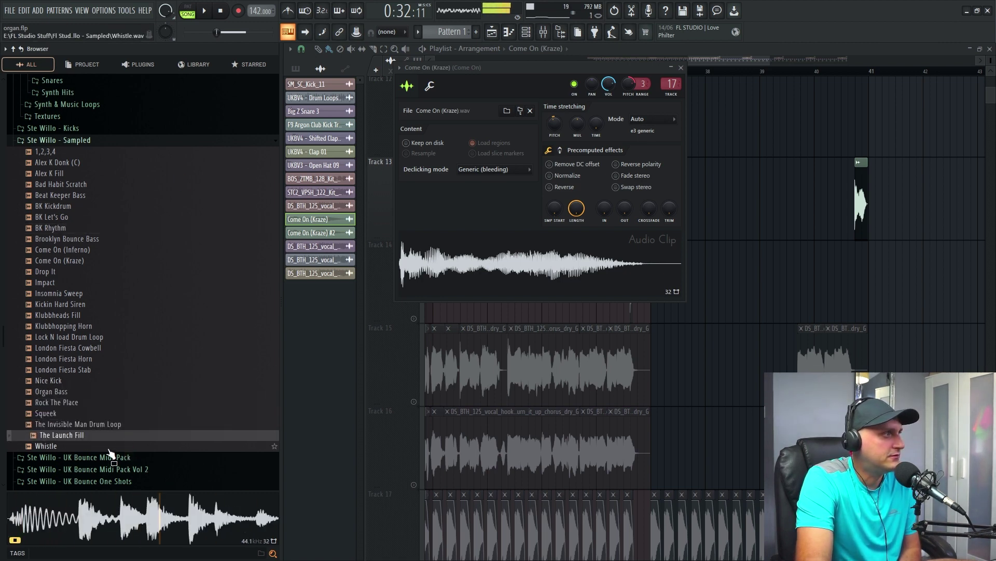
pyautogui.click(134, 442)
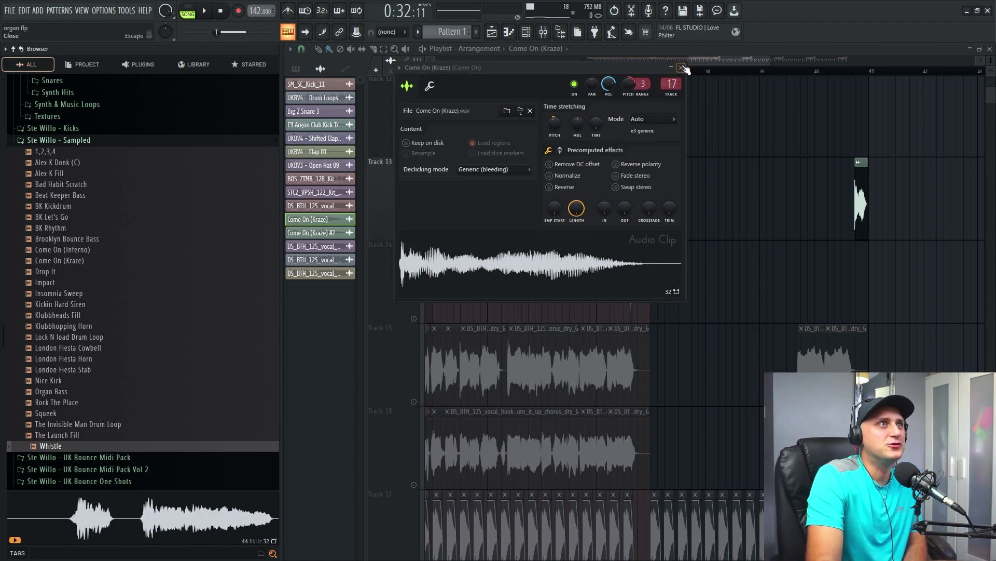
pyautogui.click(712, 227)
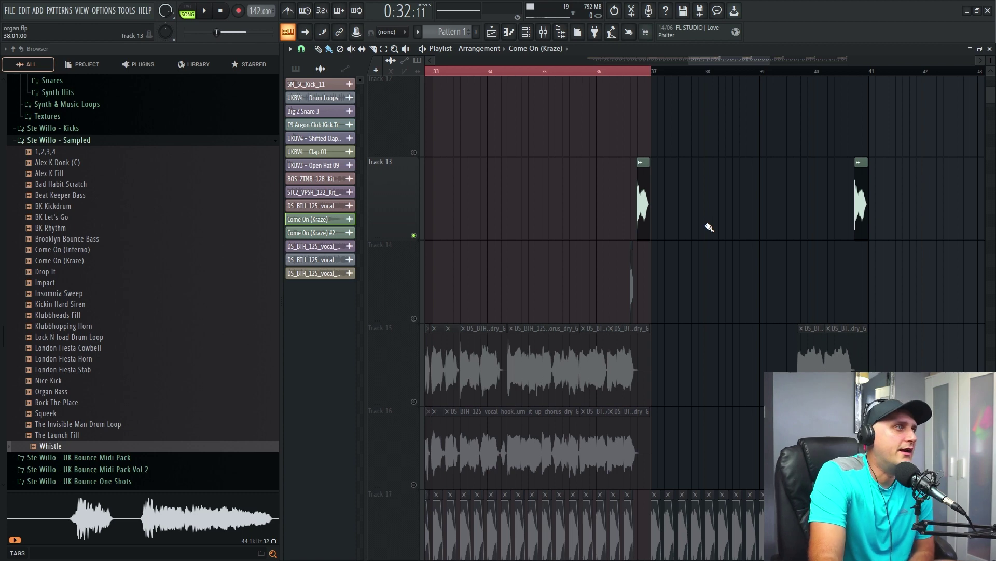
# Inspect the Fruity Parametric EQ 2 low cut on the Come On clip's mixer track and close the windows.
pyautogui.doubleClick(644, 208)
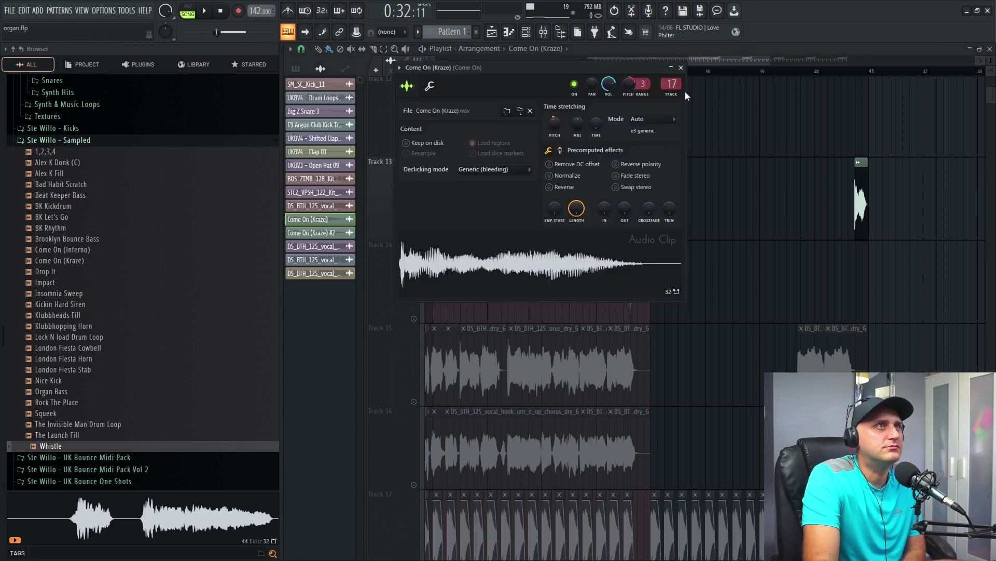
pyautogui.click(671, 84)
pyautogui.moveTo(829, 297); pyautogui.dragTo(600, 285)
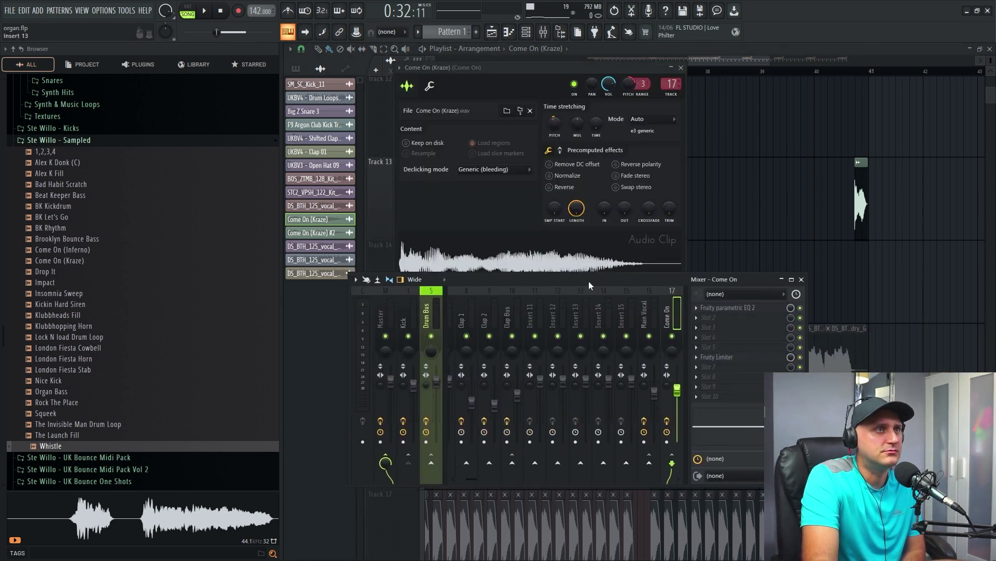
pyautogui.click(732, 308)
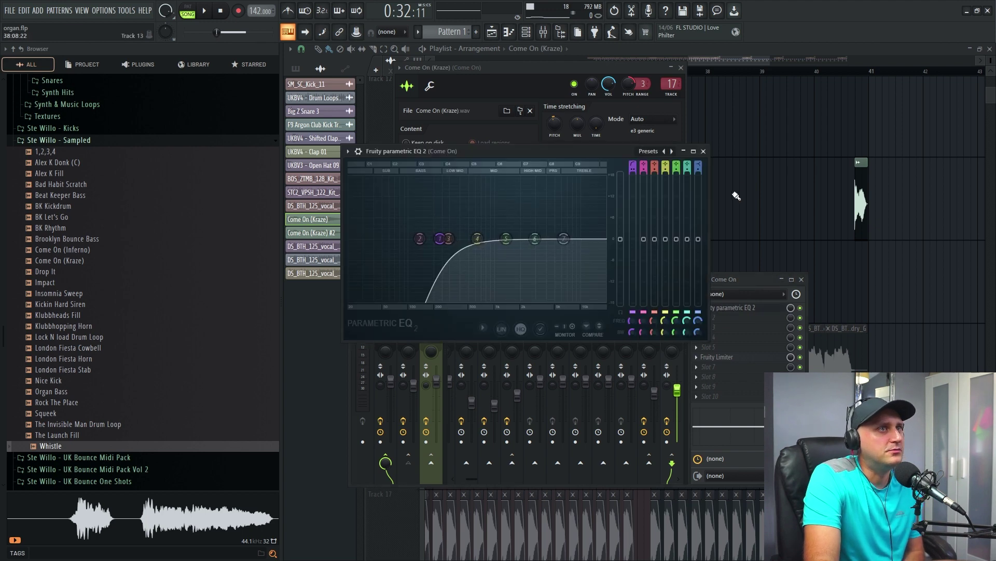
pyautogui.click(753, 207)
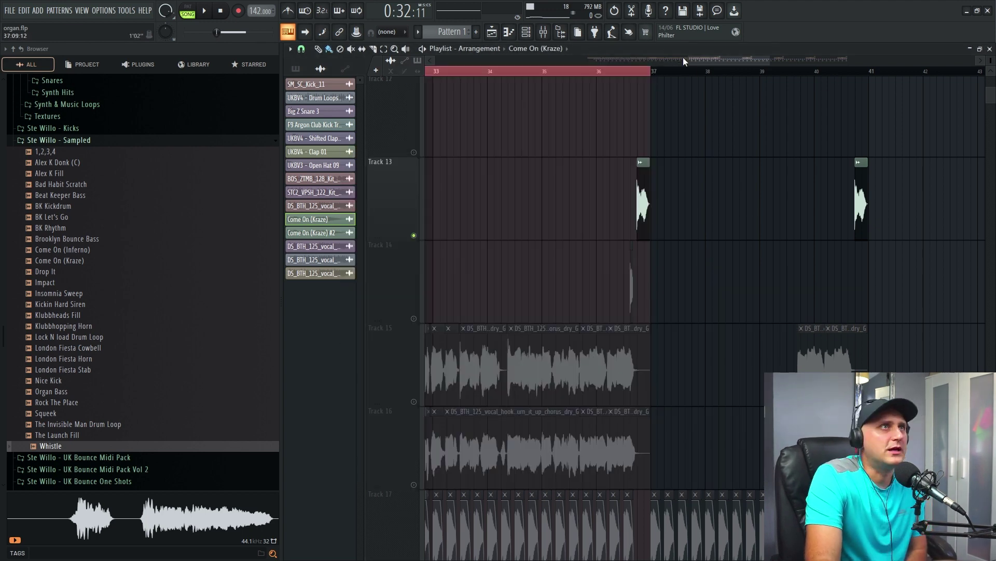
# Show the whole arrangement without the browser and unmute all playlist tracks.
pyautogui.moveTo(689, 56); pyautogui.dragTo(778, 62)
pyautogui.click(561, 32)
pyautogui.scroll(-3, 885, 249)
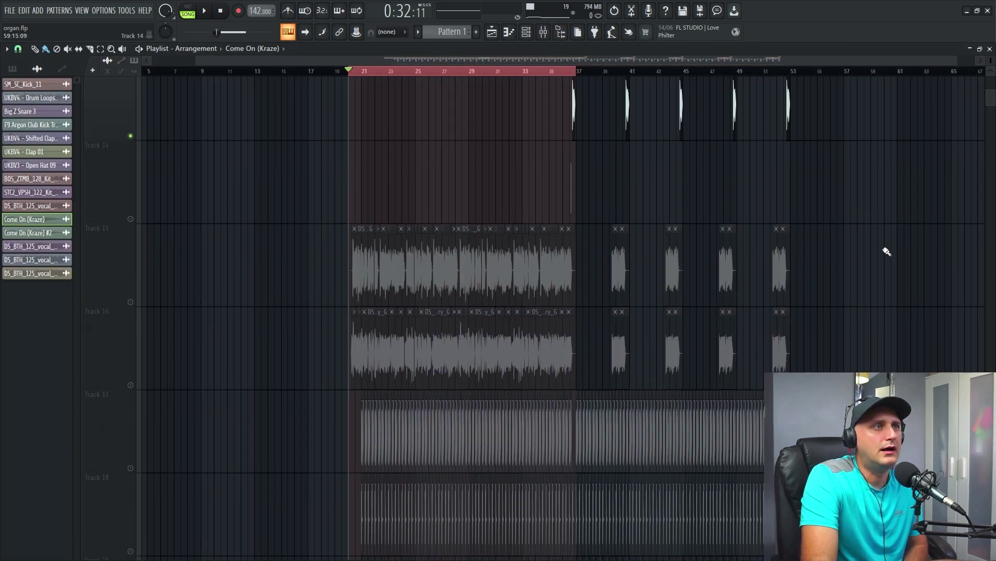
pyautogui.click(130, 153)
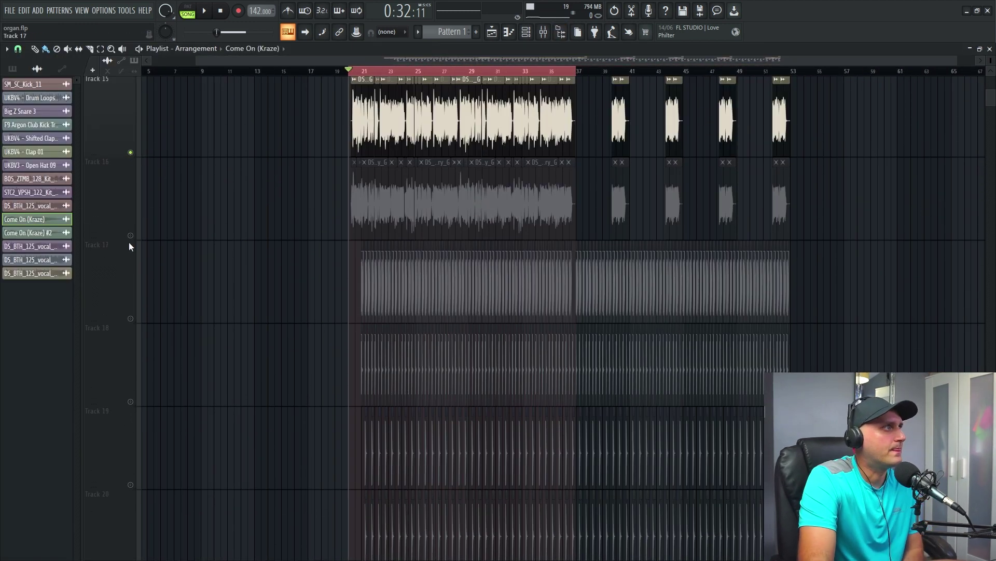
pyautogui.keyDown('ctrl'); pyautogui.click(131, 235); pyautogui.keyUp('ctrl')
pyautogui.keyDown('ctrl'); pyautogui.click(131, 235); pyautogui.keyUp('ctrl')
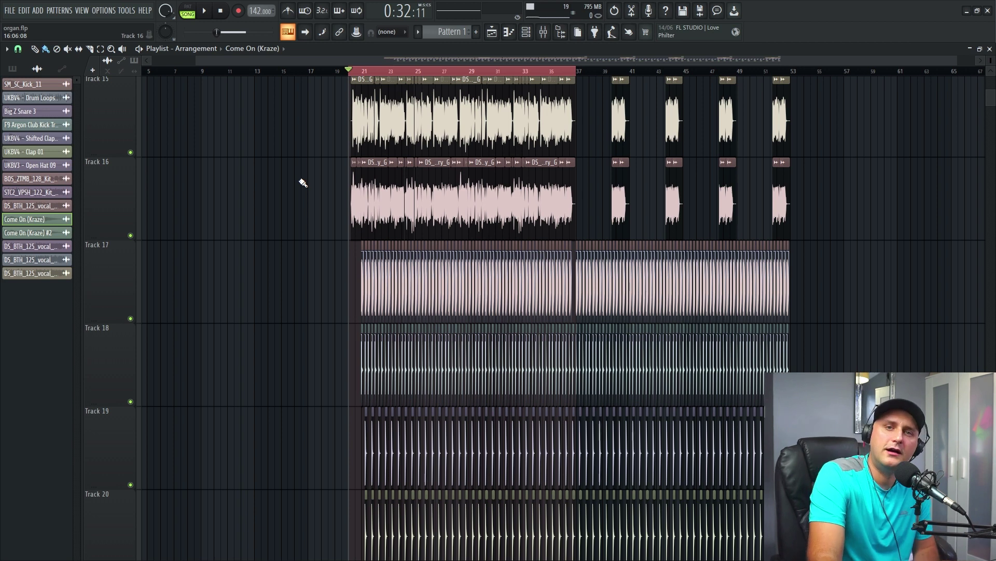
# Open the Fruity Limiter on the Main Vocal mixer track and place its window clear of the mixer.
pyautogui.click(543, 32)
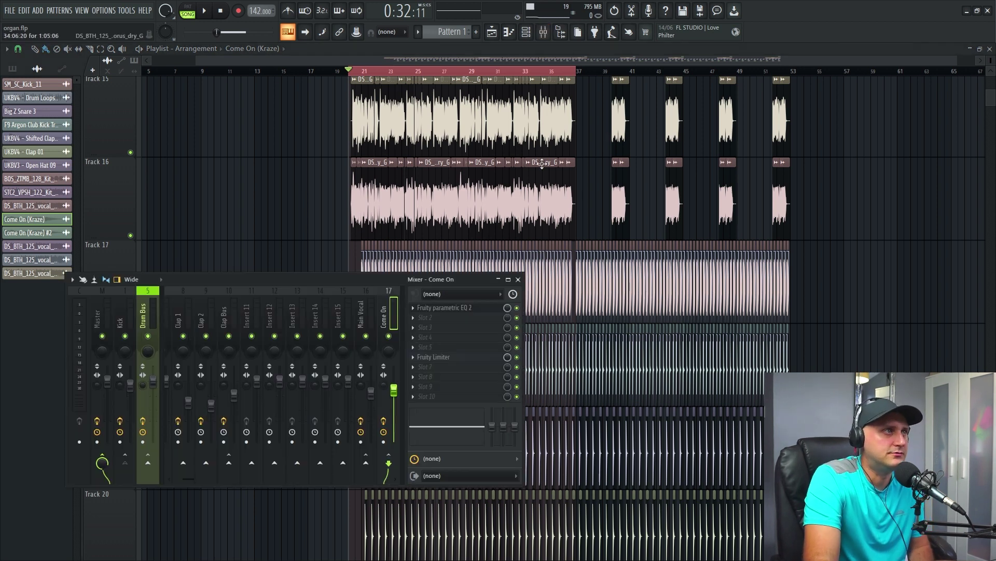
pyautogui.moveTo(368, 279); pyautogui.dragTo(509, 292)
pyautogui.click(520, 310)
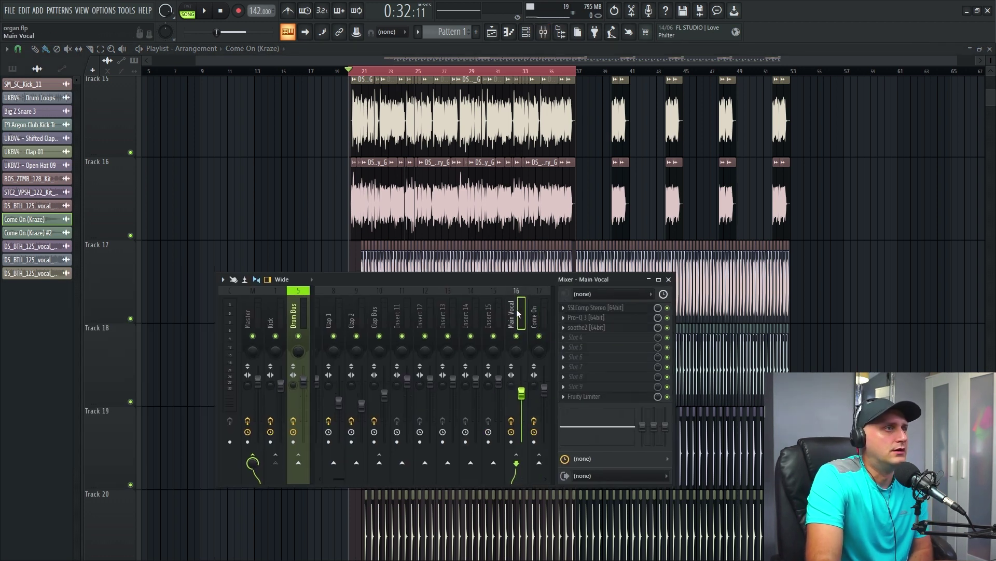
pyautogui.click(608, 397)
pyautogui.moveTo(194, 96); pyautogui.dragTo(513, 144)
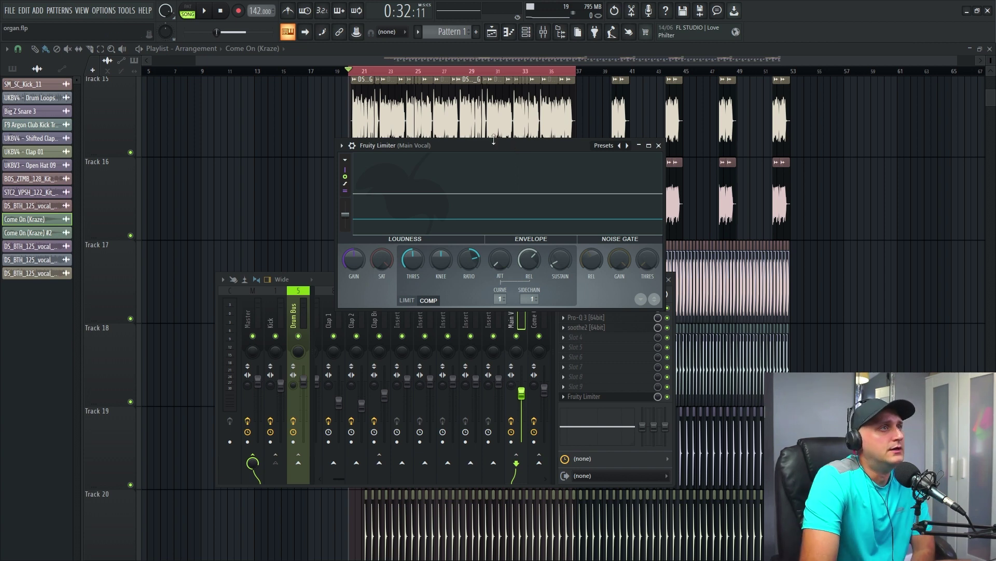
pyautogui.moveTo(515, 145); pyautogui.dragTo(500, 100)
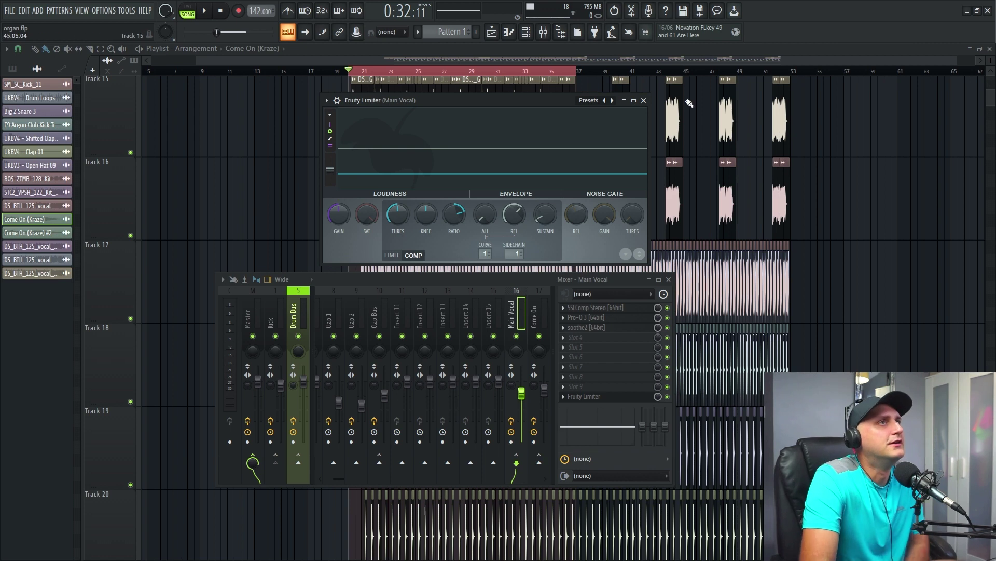
# Sidechain the Kick mixer track to the Main Vocal track.
pyautogui.click(279, 326)
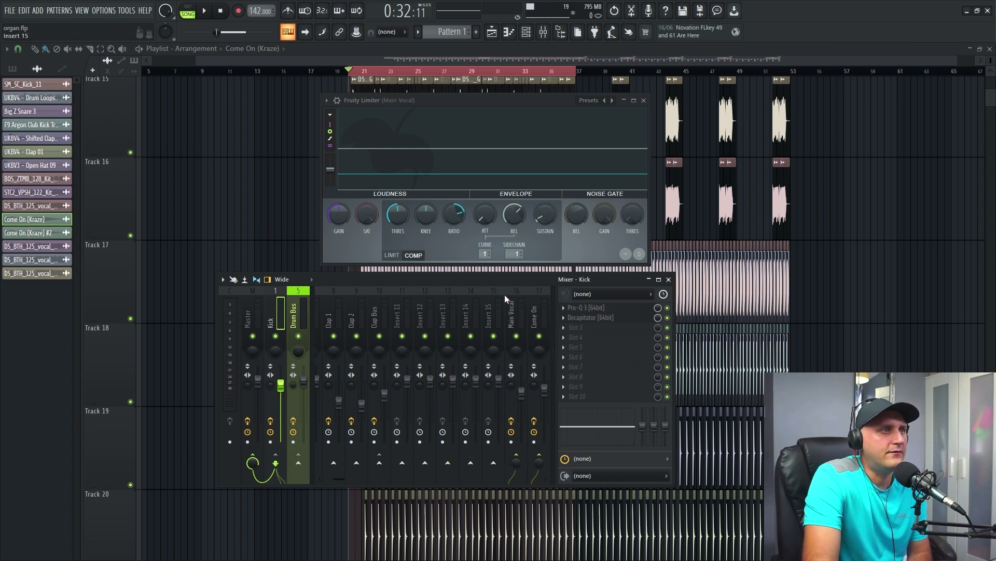
pyautogui.rightClick(515, 459)
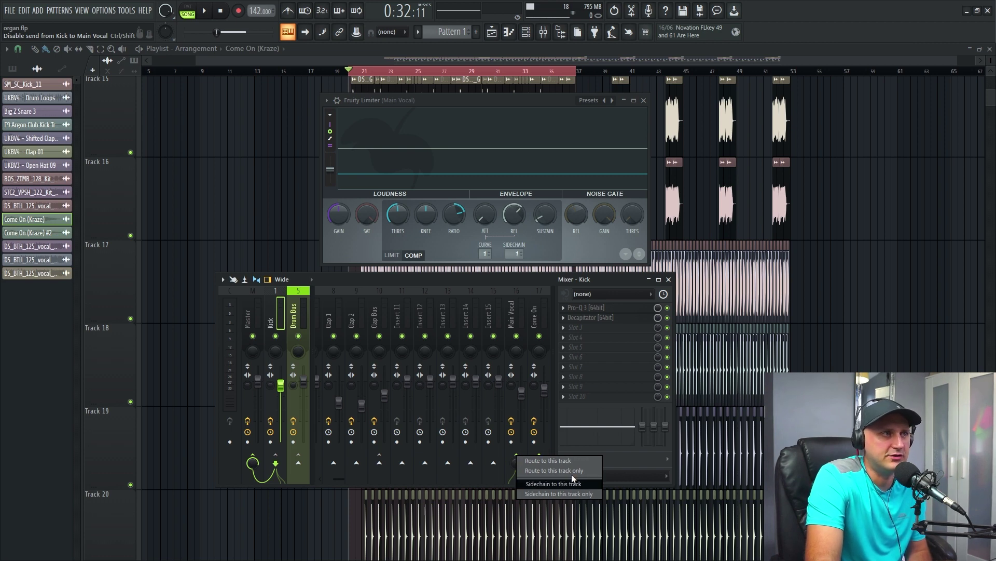
pyautogui.click(573, 484)
# Set the Main Vocal's Fruity Limiter to compressor mode with sidechain input 1.
pyautogui.click(518, 322)
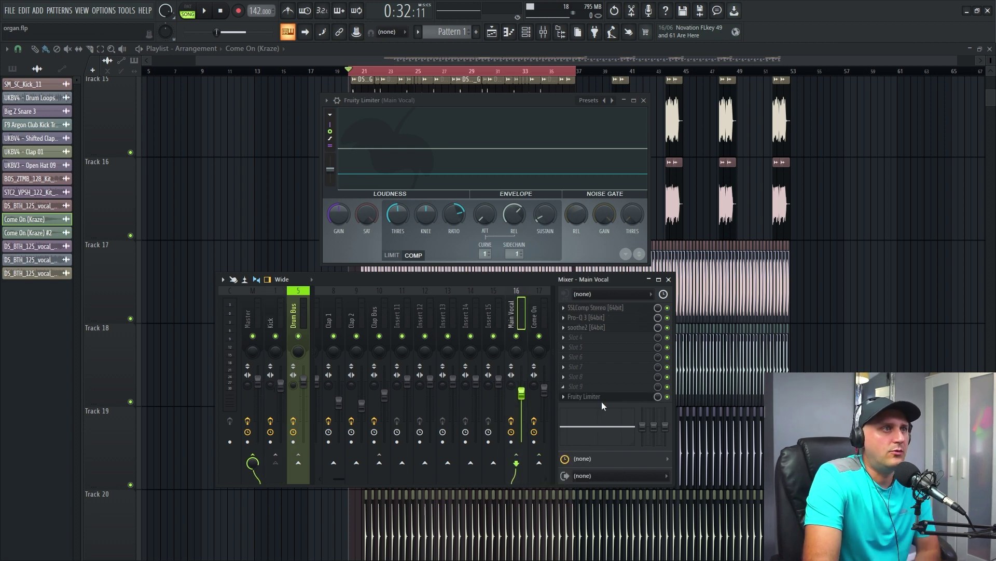
pyautogui.click(584, 396)
pyautogui.click(584, 396)
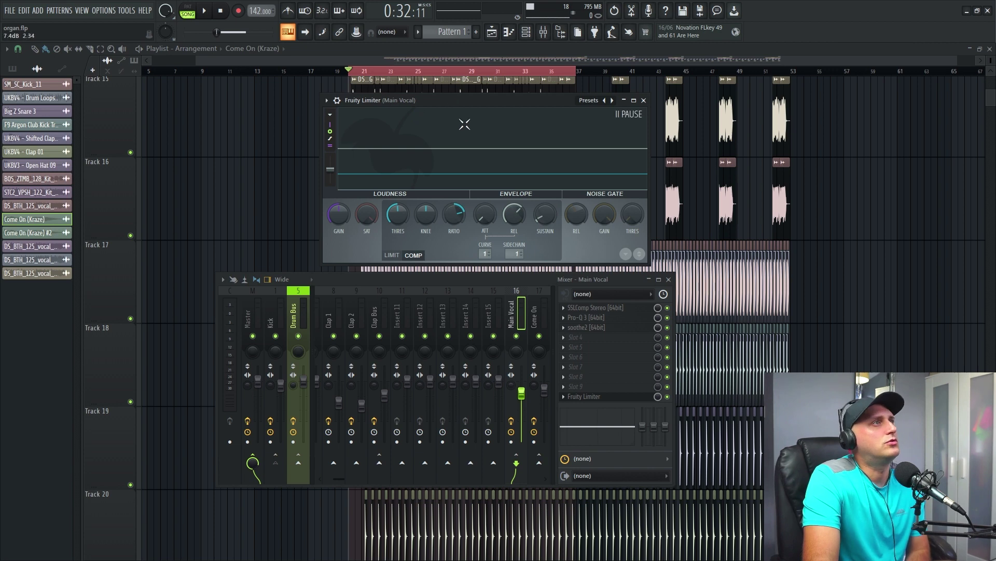
pyautogui.moveTo(464, 101); pyautogui.dragTo(493, 166)
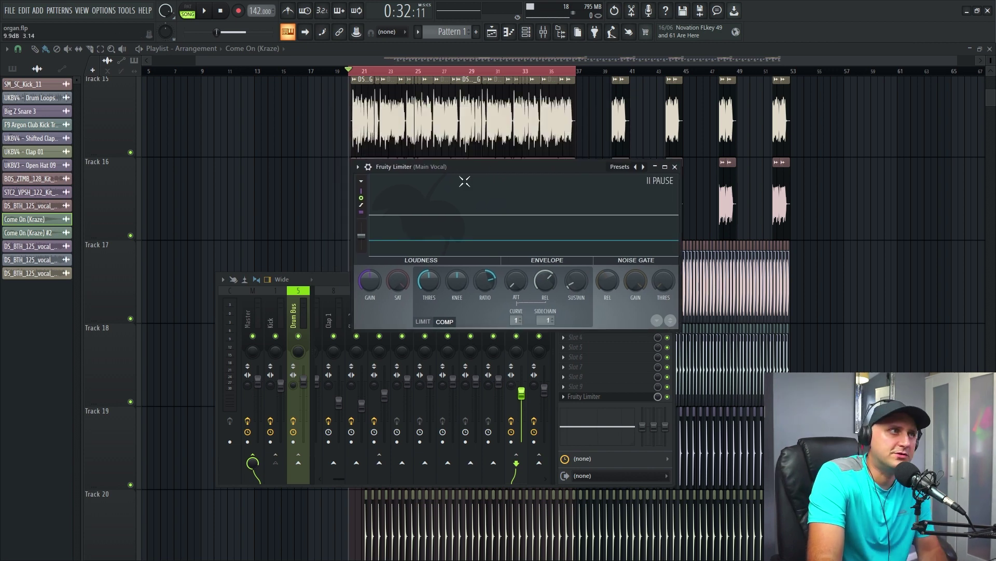
pyautogui.click(434, 324)
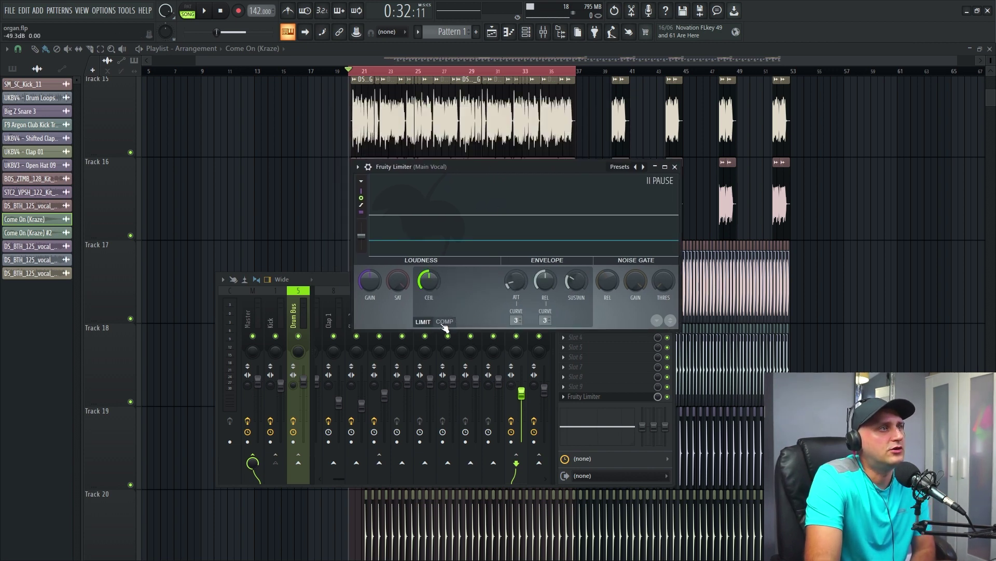
pyautogui.click(444, 321)
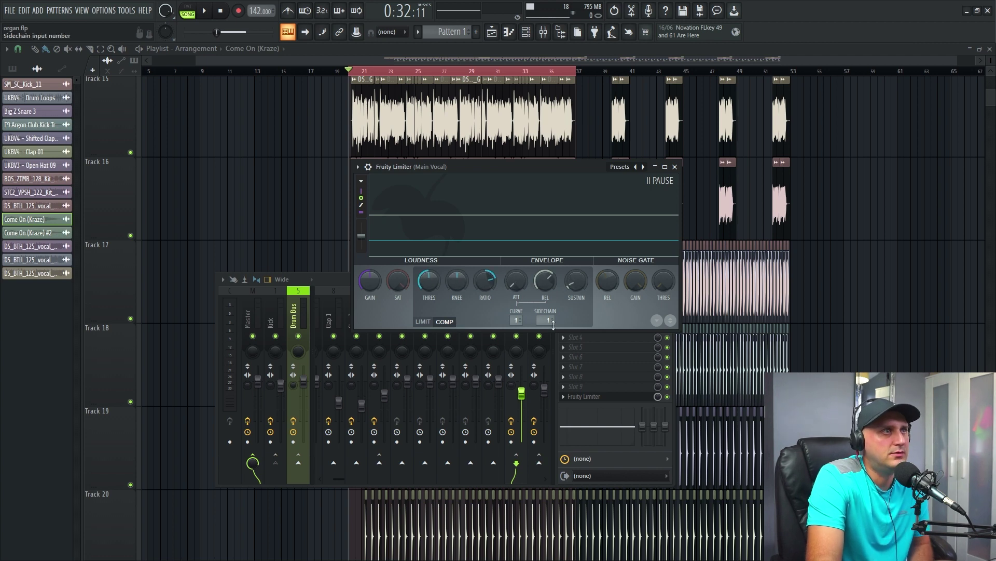
pyautogui.click(545, 320)
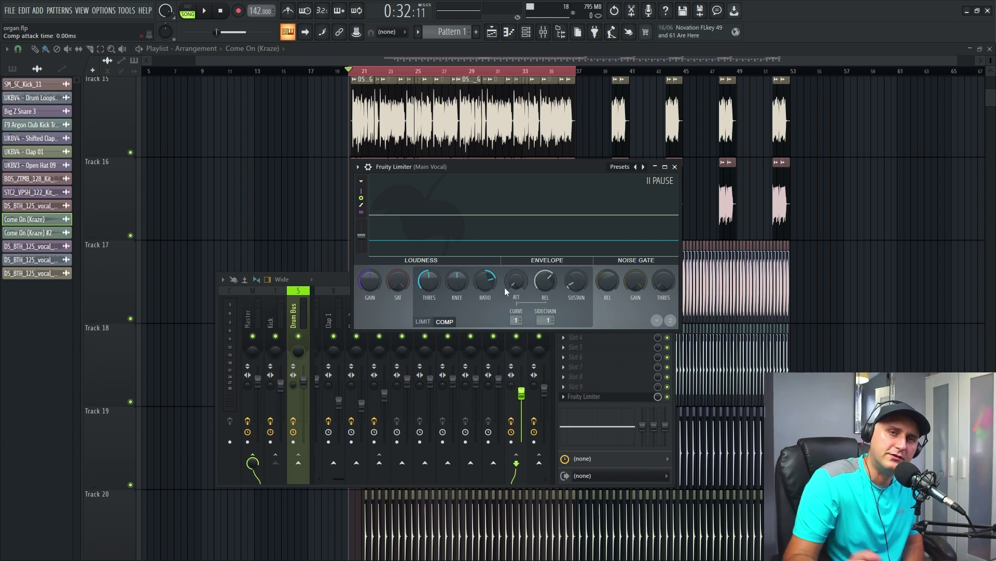
# Close the Fruity Limiter window and compare playback of the selection with the Main Vocal's limiter bypassed and enabled.
pyautogui.click(674, 166)
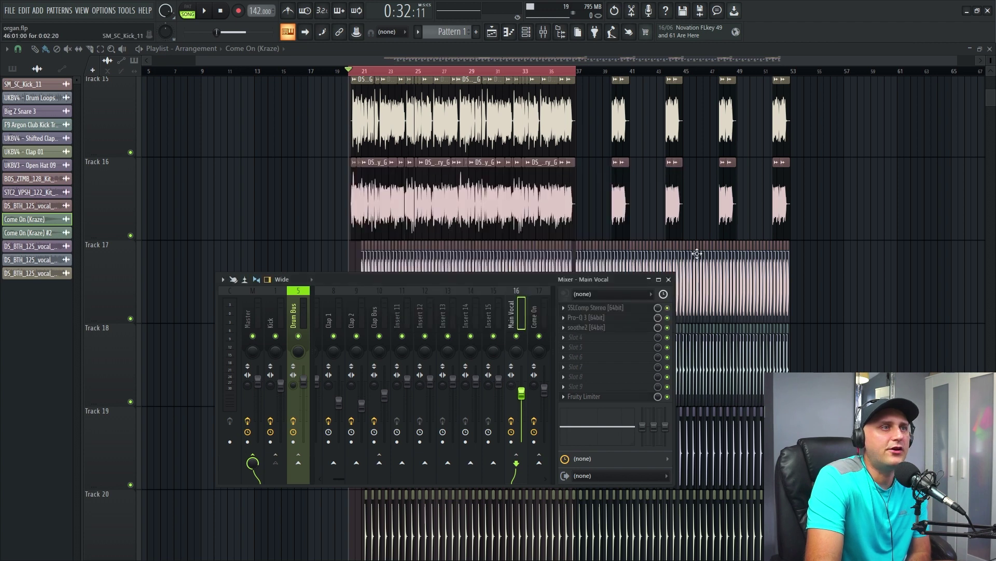
pyautogui.click(668, 396)
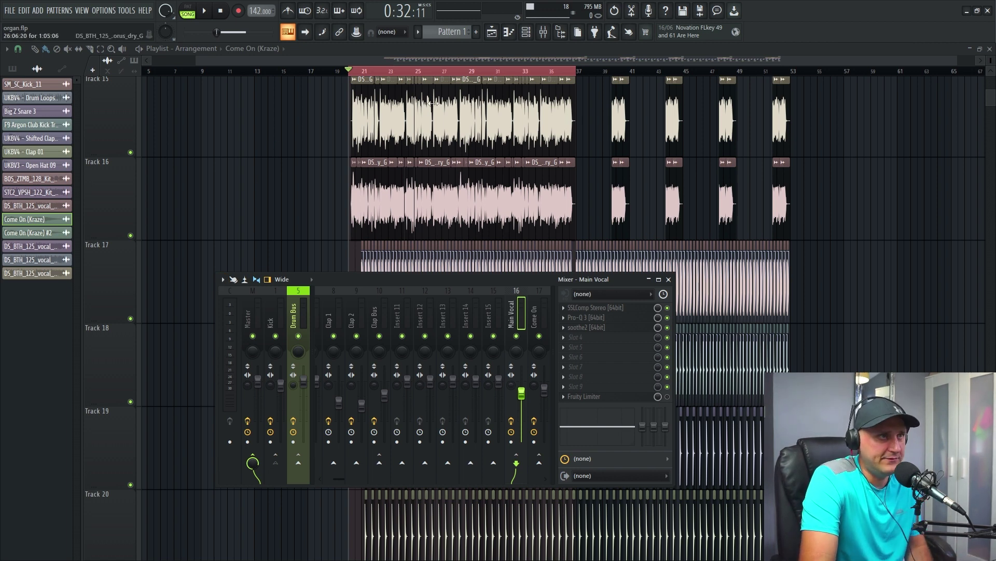
pyautogui.click(207, 12)
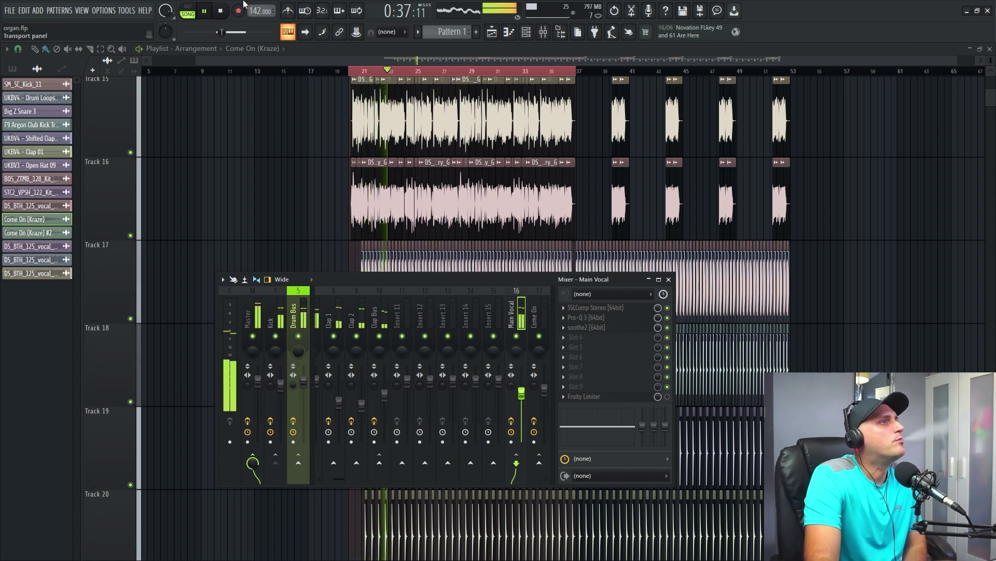
pyautogui.click(220, 12)
pyautogui.click(220, 12)
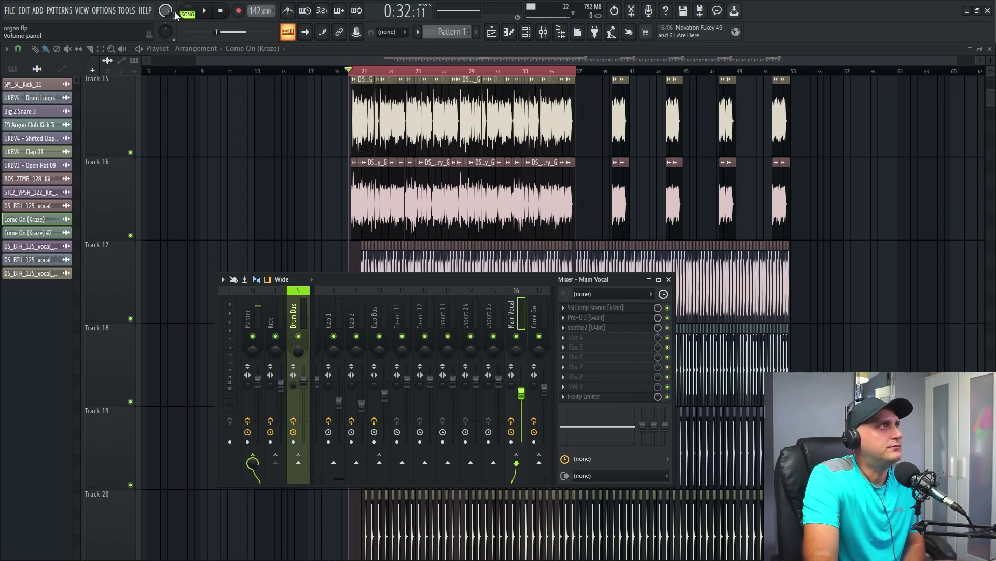
pyautogui.click(202, 12)
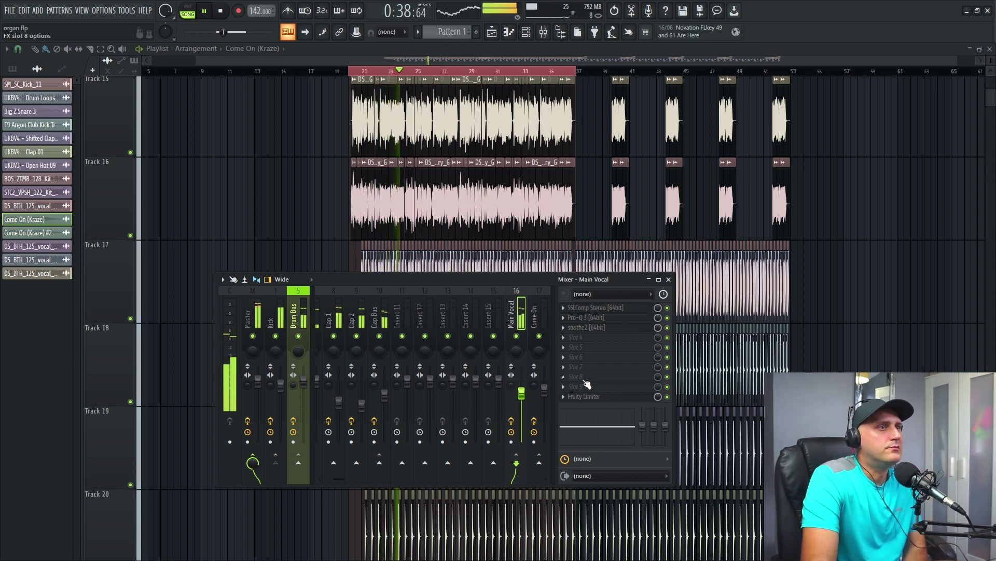
# Open the Main Vocal's Fruity Limiter during playback to check its response, and stop playback.
pyautogui.click(596, 397)
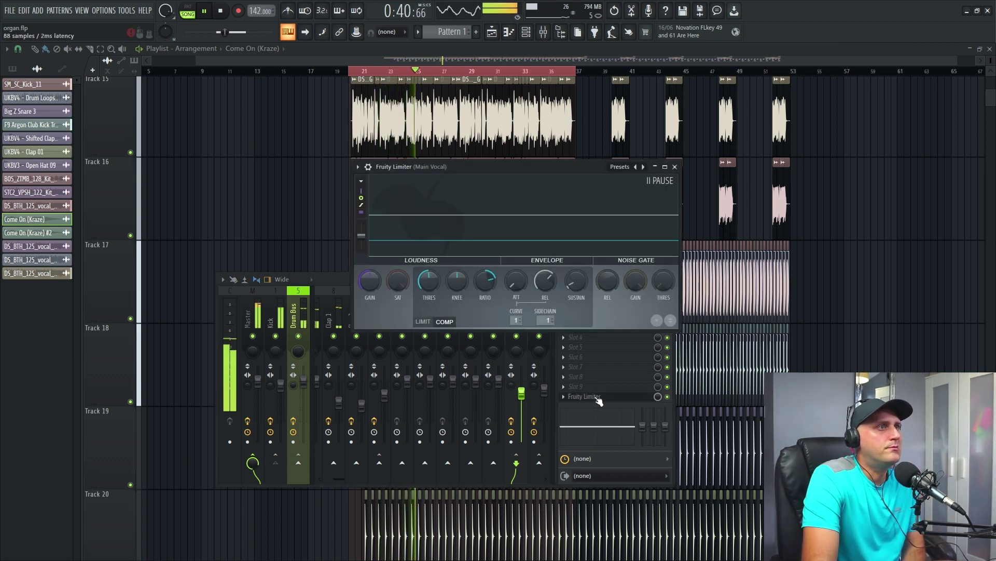
pyautogui.press('space')
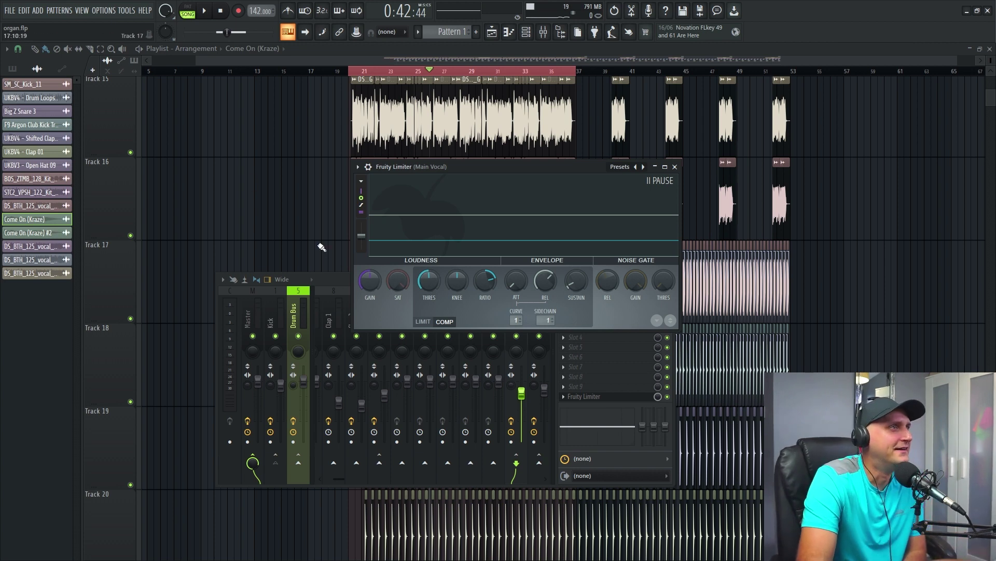
# Remove the Kick mixer track's existing send to the Main Vocal and leave the Main Vocal disarmed for recording.
pyautogui.click(267, 306)
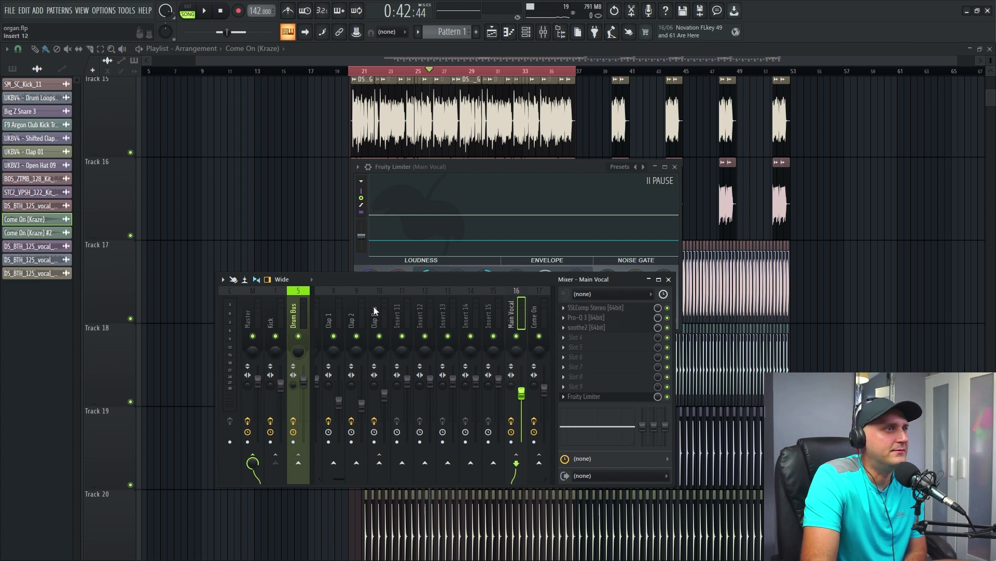
pyautogui.rightClick(516, 462)
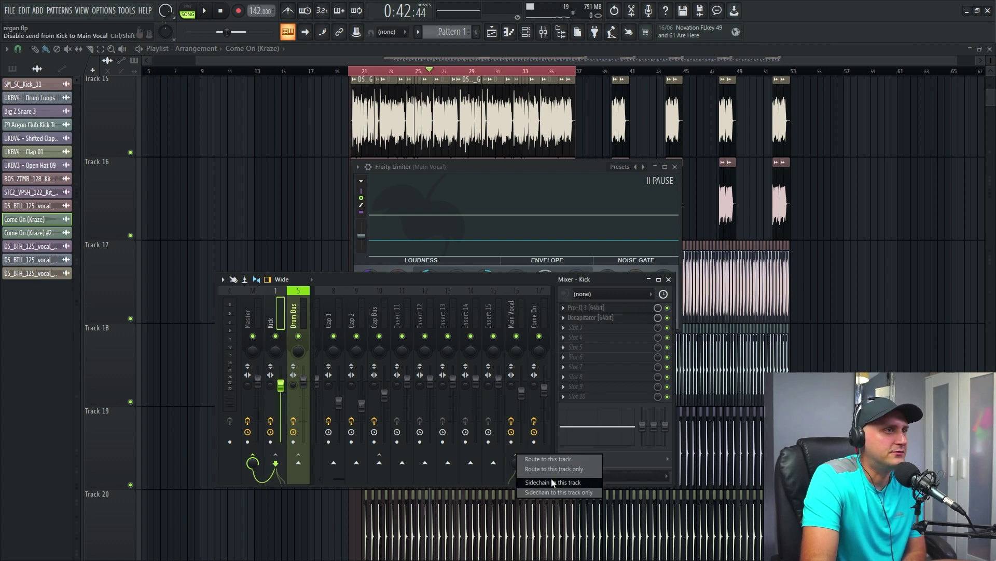
pyautogui.click(517, 461)
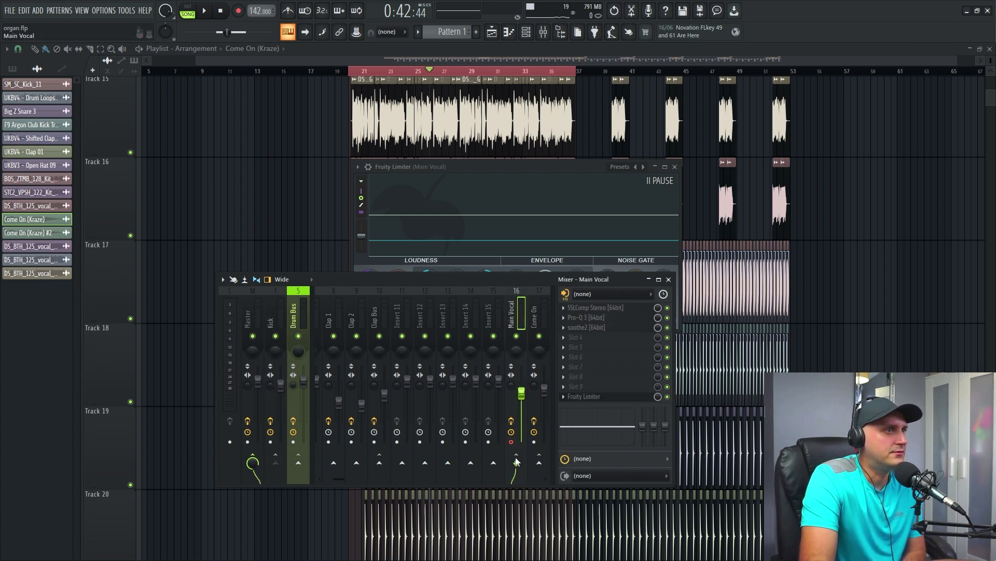
pyautogui.click(511, 441)
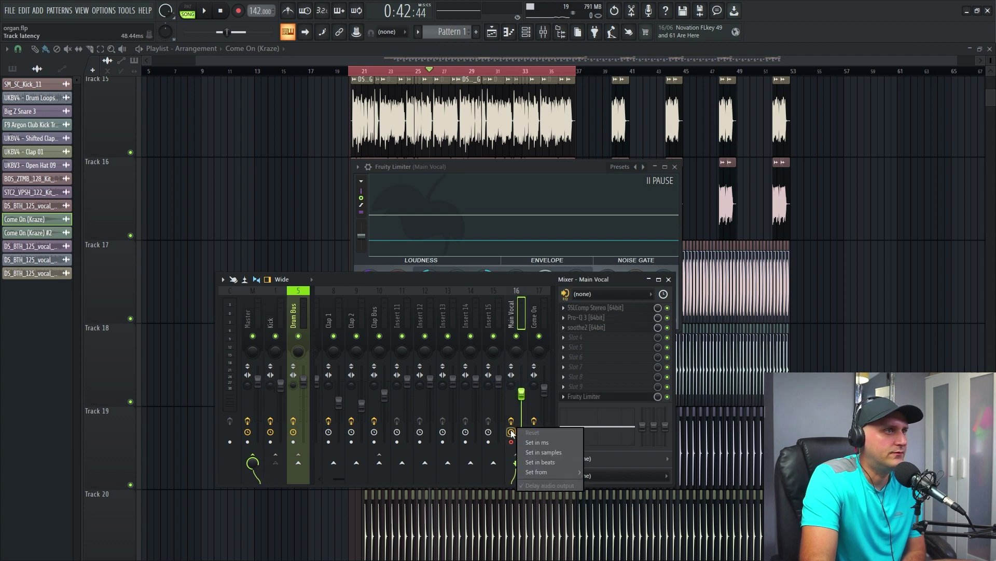
pyautogui.click(515, 450)
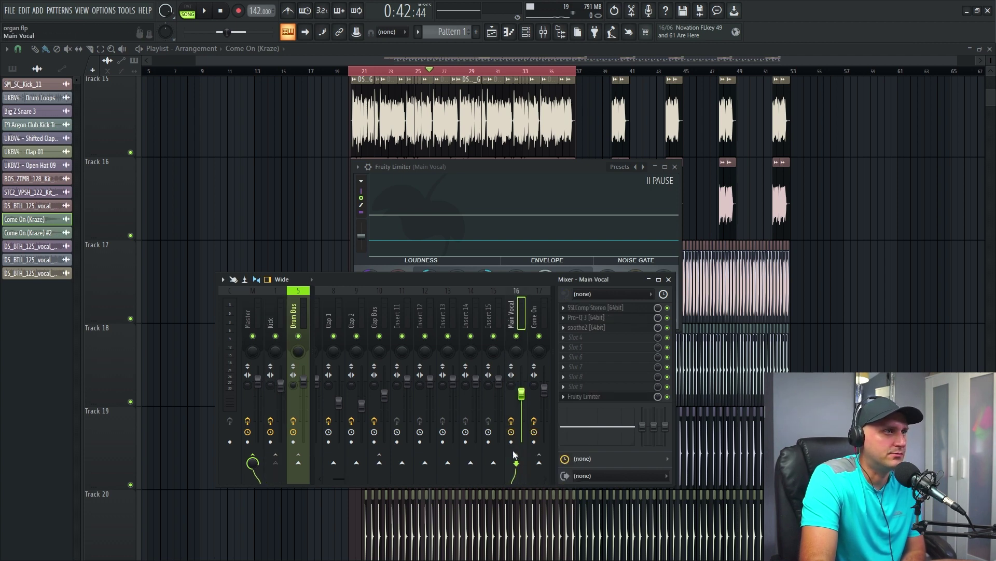
# Route the Kick mixer track only to the Main Vocal track.
pyautogui.click(273, 317)
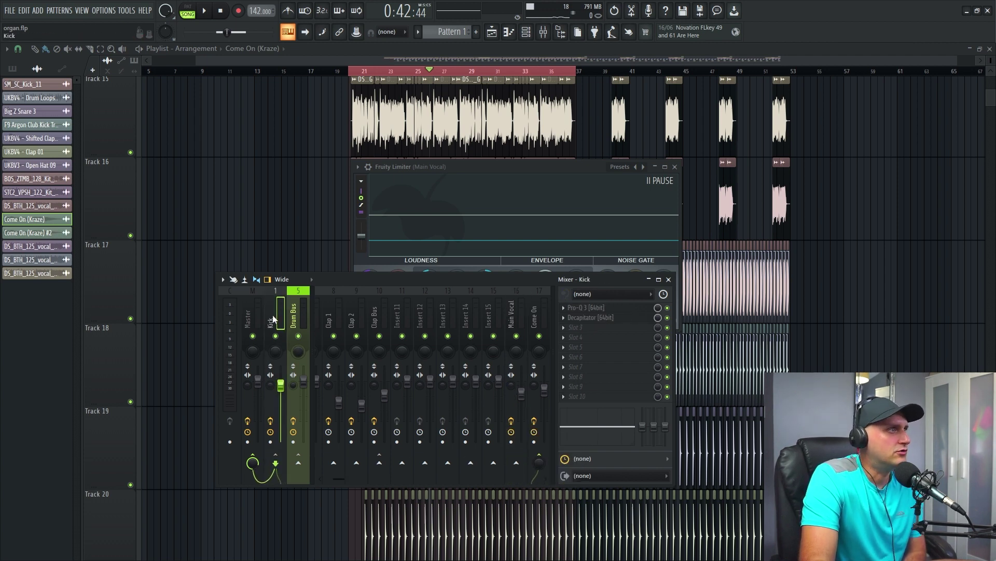
pyautogui.rightClick(516, 463)
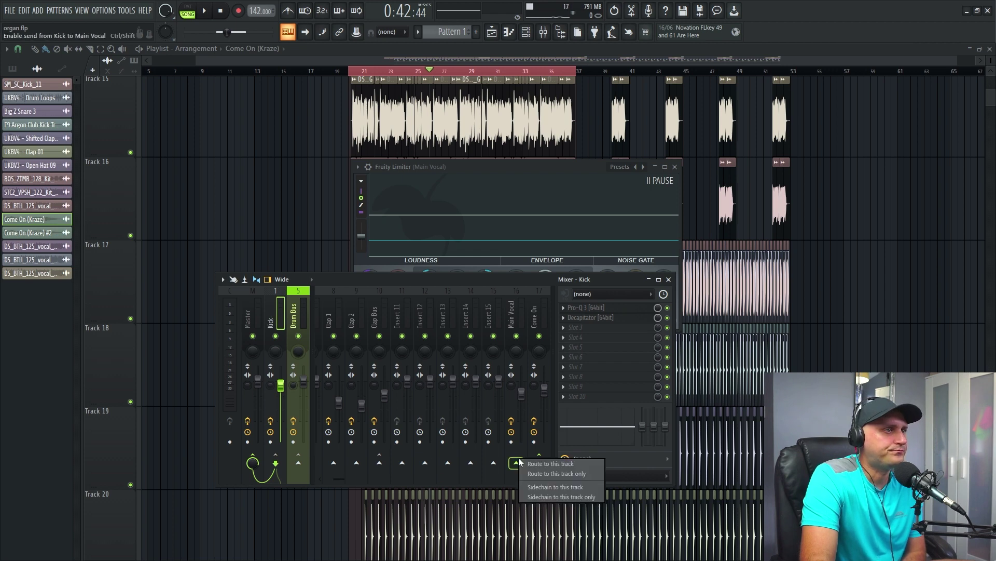
pyautogui.click(554, 475)
pyautogui.click(515, 323)
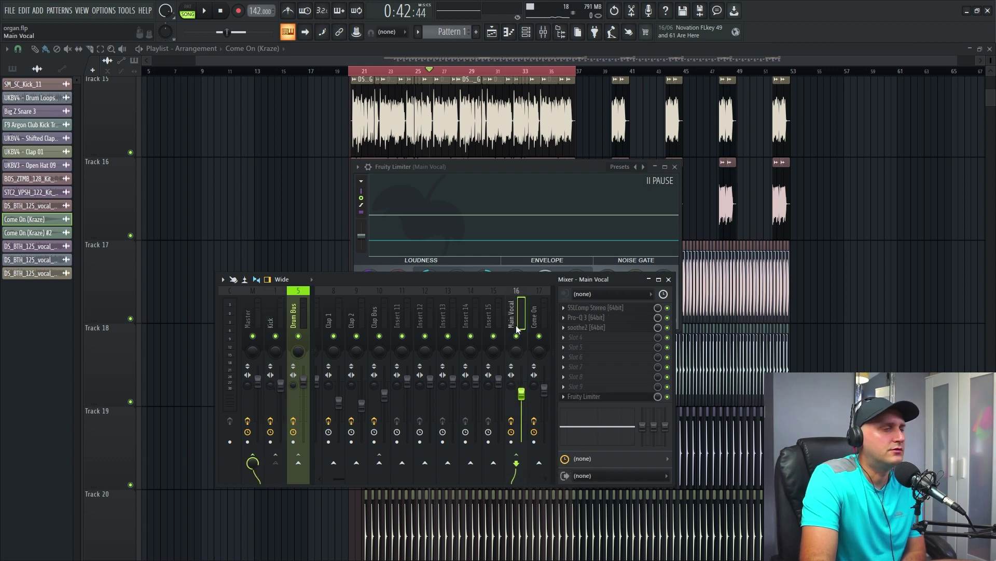
# Change the Kick's send to the Main Vocal into a sidechain, and route the Kick to the Master only.
pyautogui.click(273, 323)
pyautogui.rightClick(516, 463)
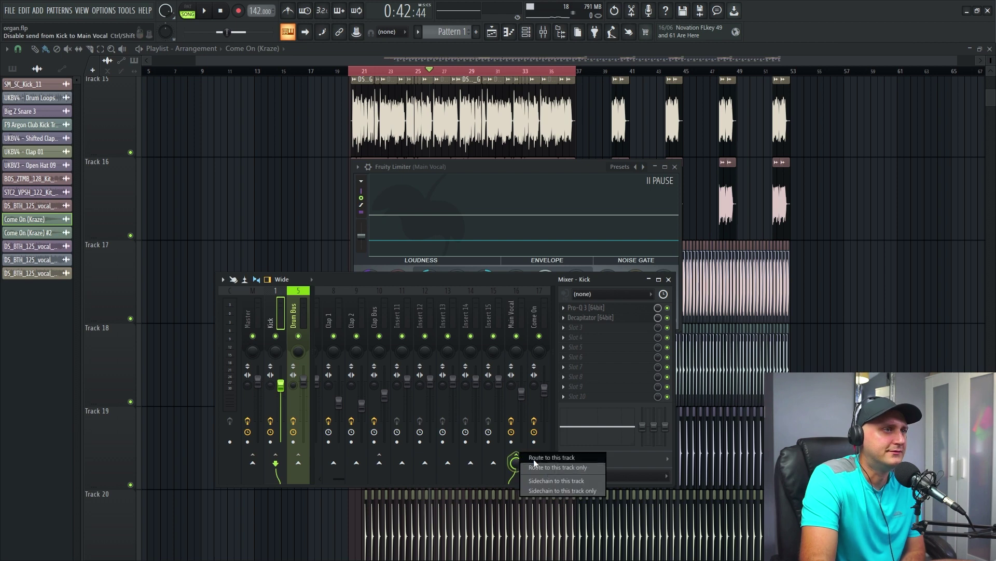
pyautogui.click(555, 478)
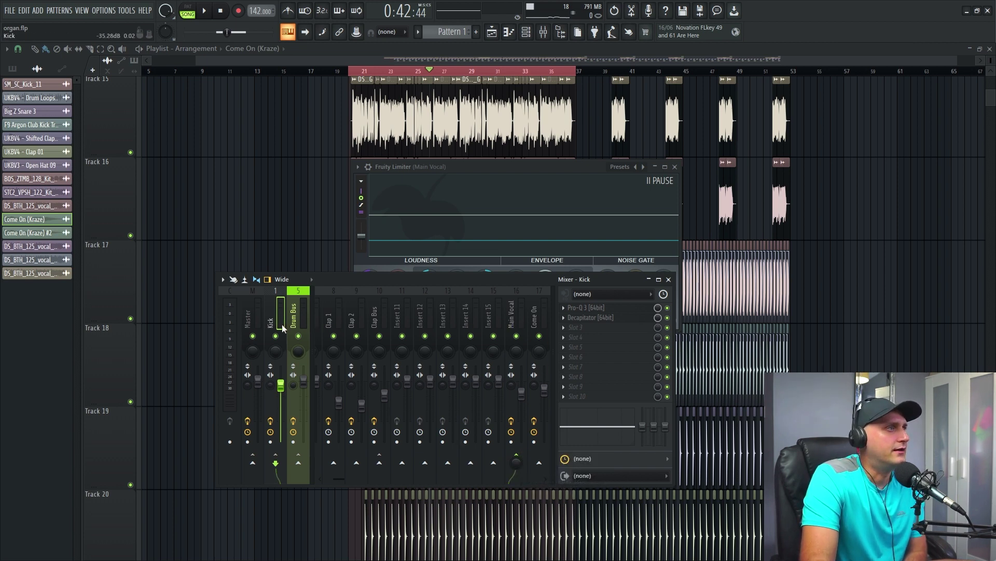
pyautogui.rightClick(253, 462)
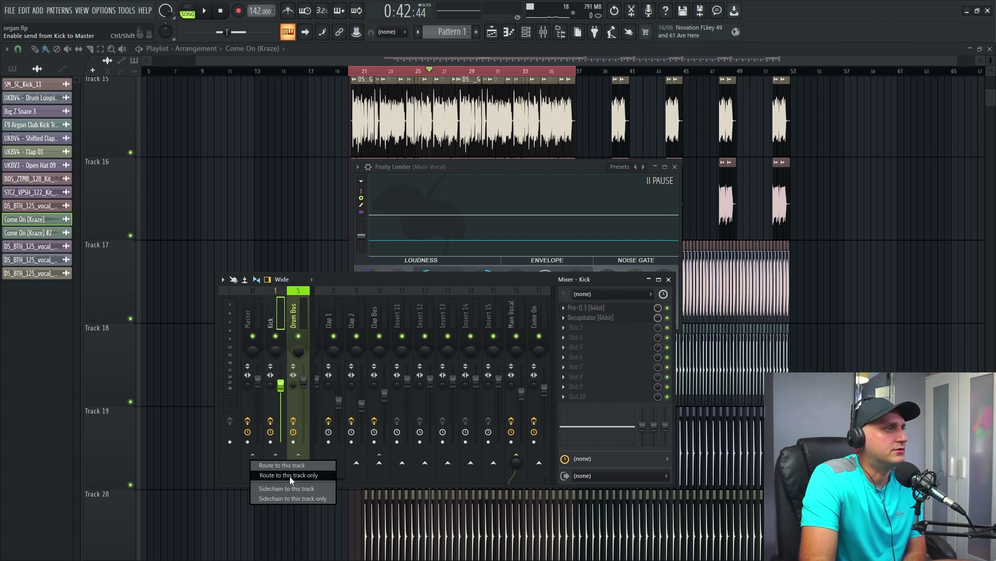
pyautogui.click(290, 476)
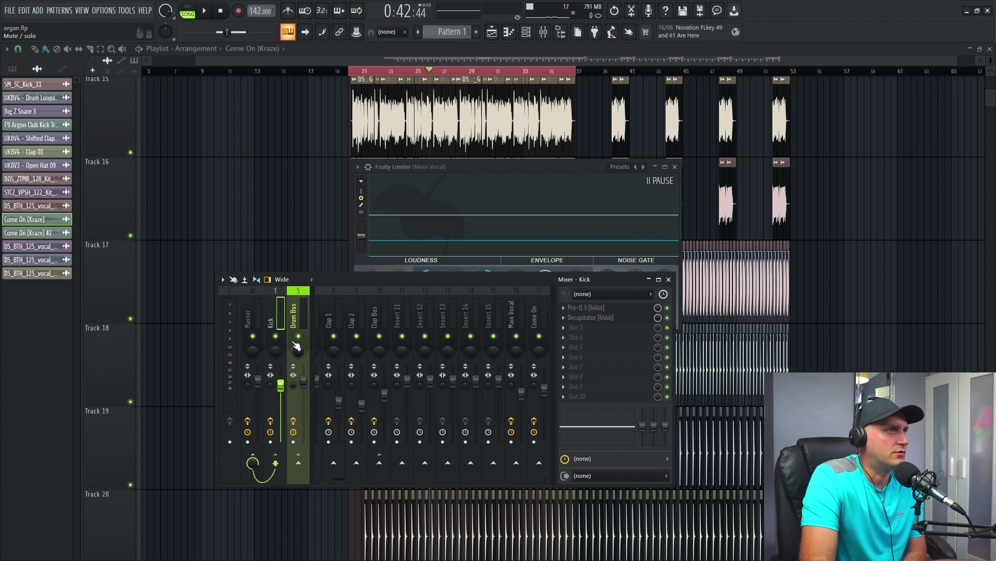
# Sidechain the Kick to the Main Vocal and choose Kick as the sidechain source in the Main Vocal's Fruity Limiter.
pyautogui.rightClick(518, 464)
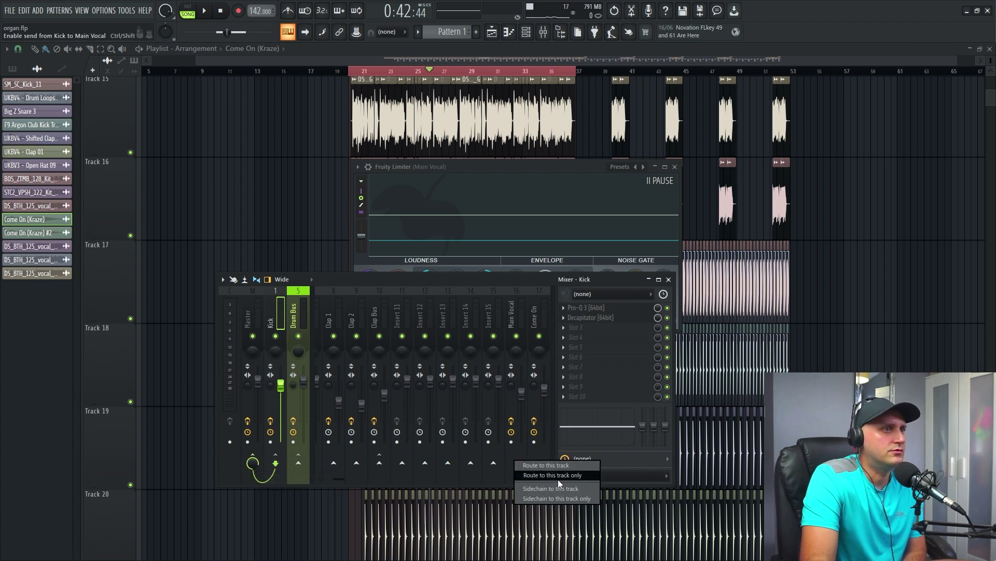
pyautogui.click(558, 479)
pyautogui.click(518, 323)
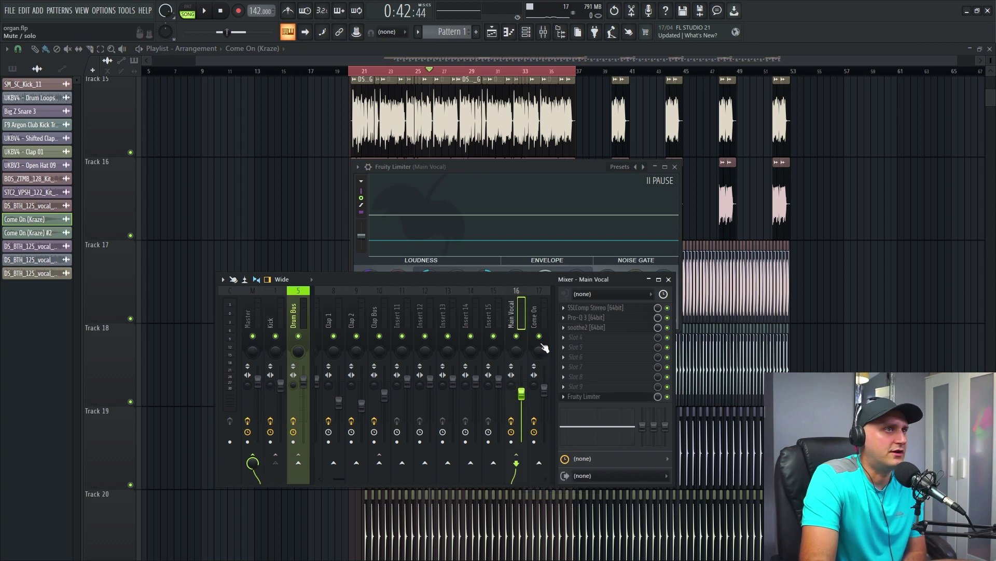
pyautogui.click(615, 397)
pyautogui.click(615, 397)
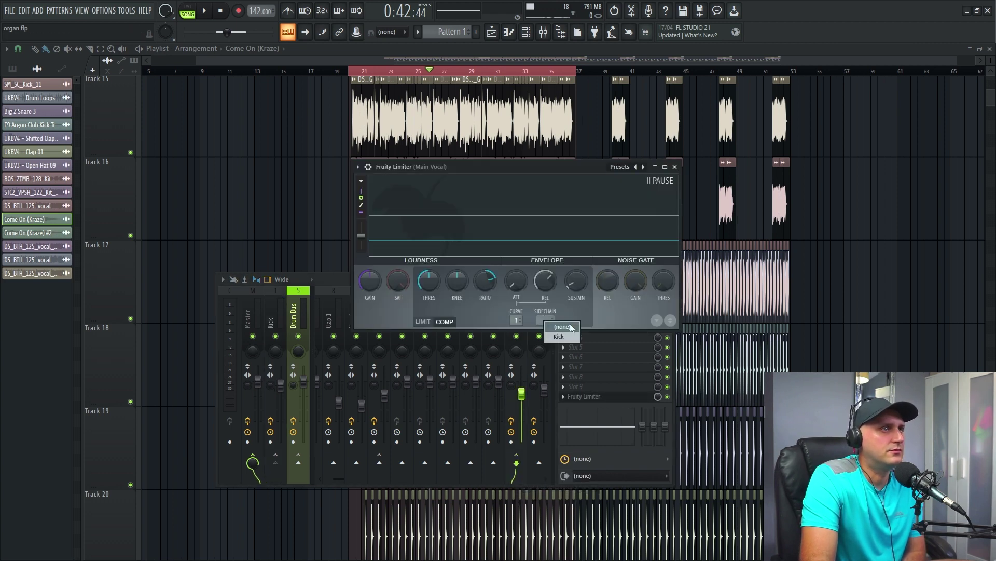
# Replay the selection from its start and examine the vocal's ducking in the Fruity Limiter display.
pyautogui.click(205, 12)
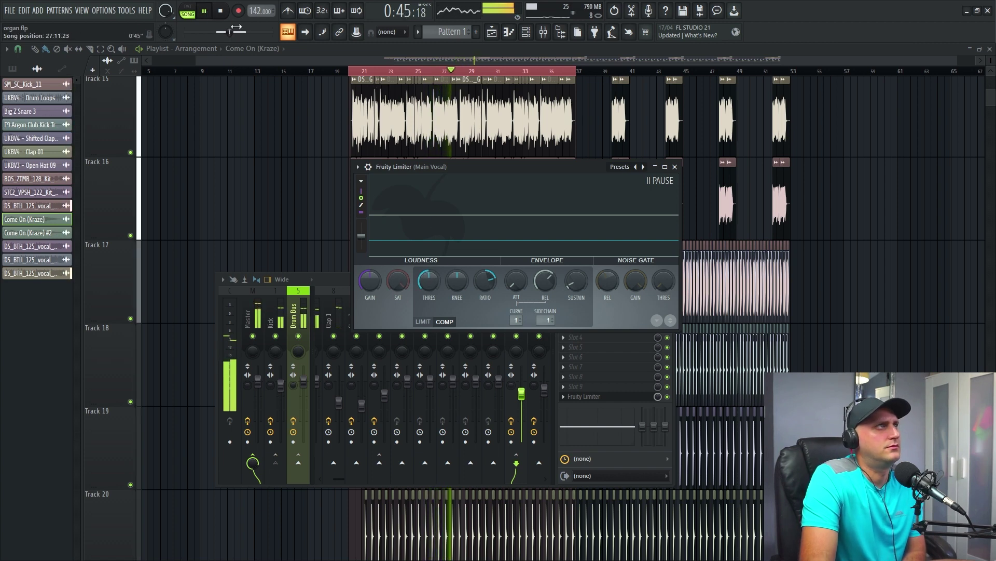
pyautogui.press('space')
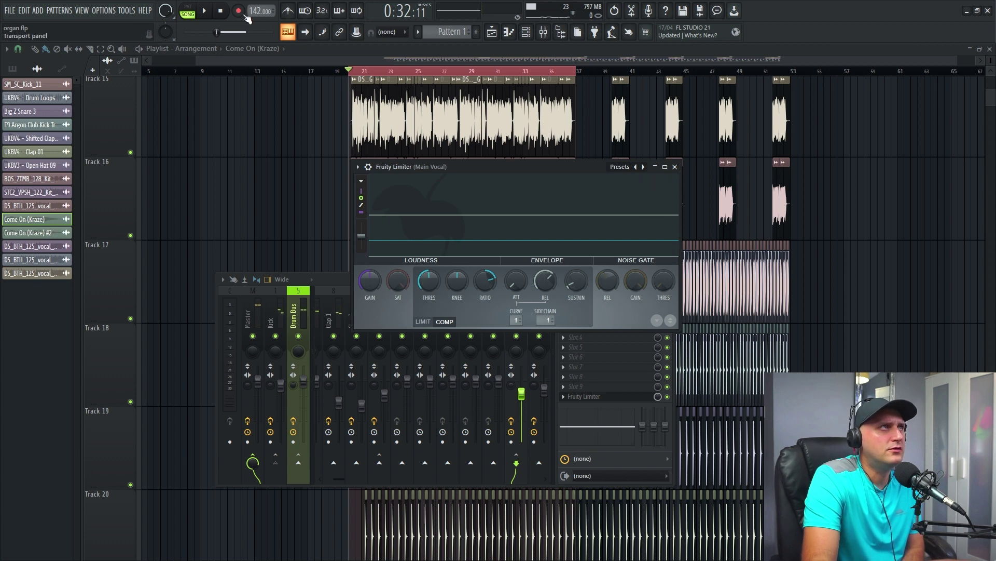
pyautogui.press('space')
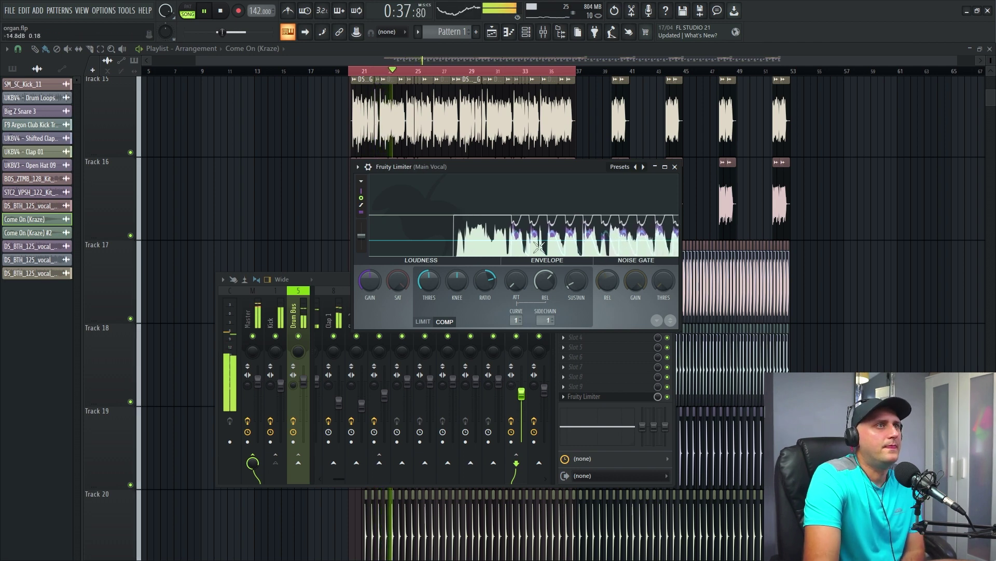
pyautogui.press('space')
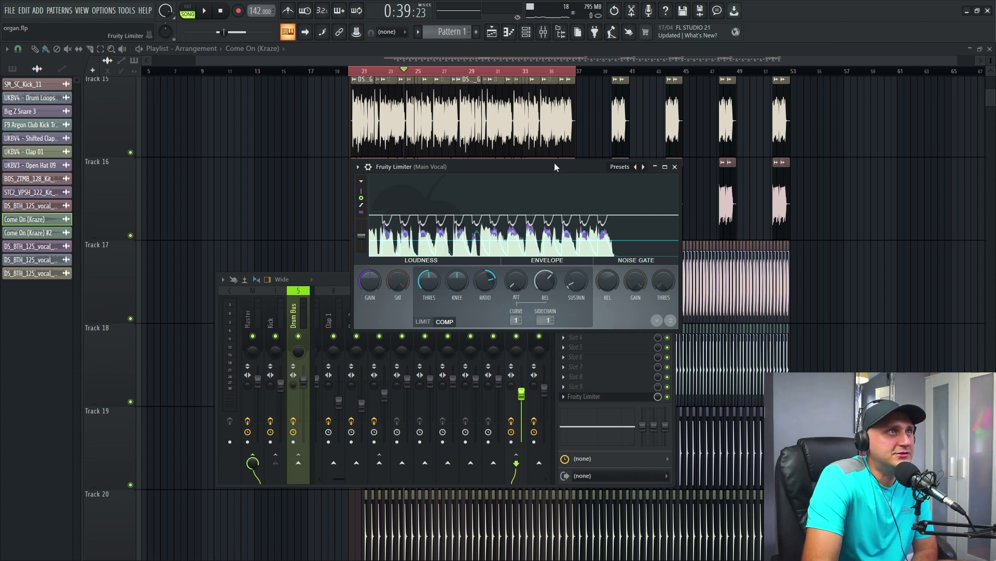
# Close the Fruity Limiter and mixer windows and look over the arrangement's vocal, drum and pattern tracks.
pyautogui.moveTo(555, 166); pyautogui.dragTo(561, 175)
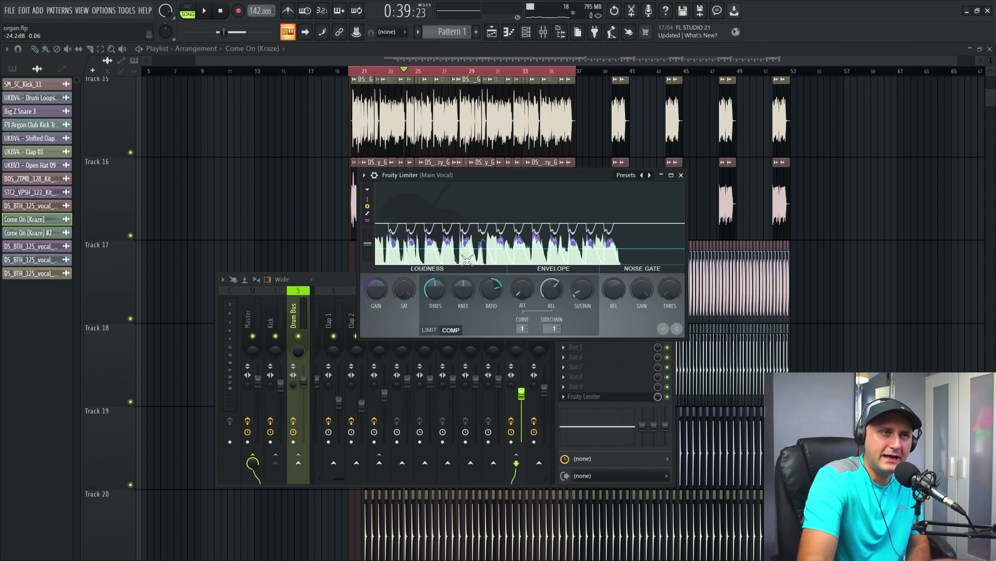
pyautogui.click(682, 176)
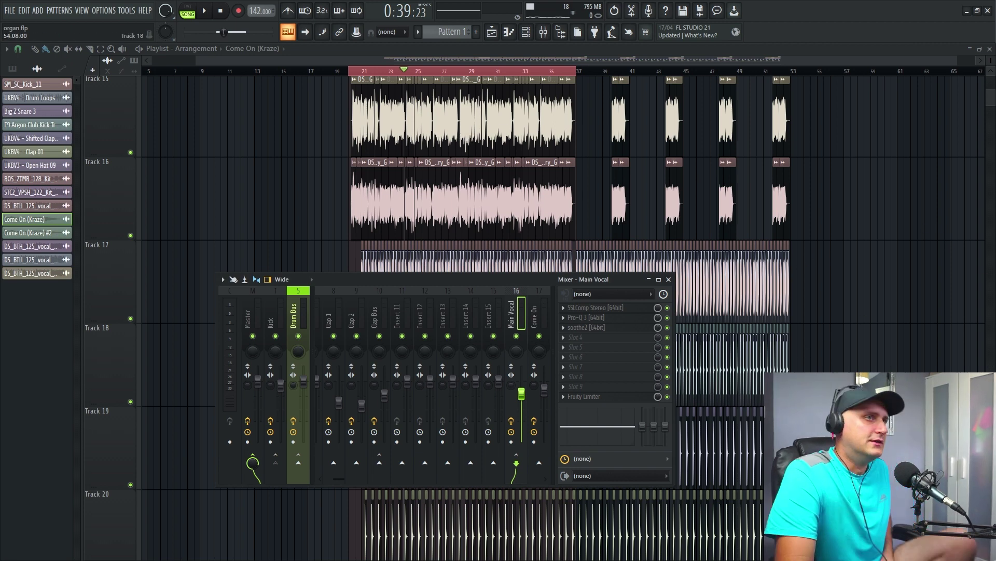
pyautogui.click(669, 280)
pyautogui.scroll(-3, 831, 308)
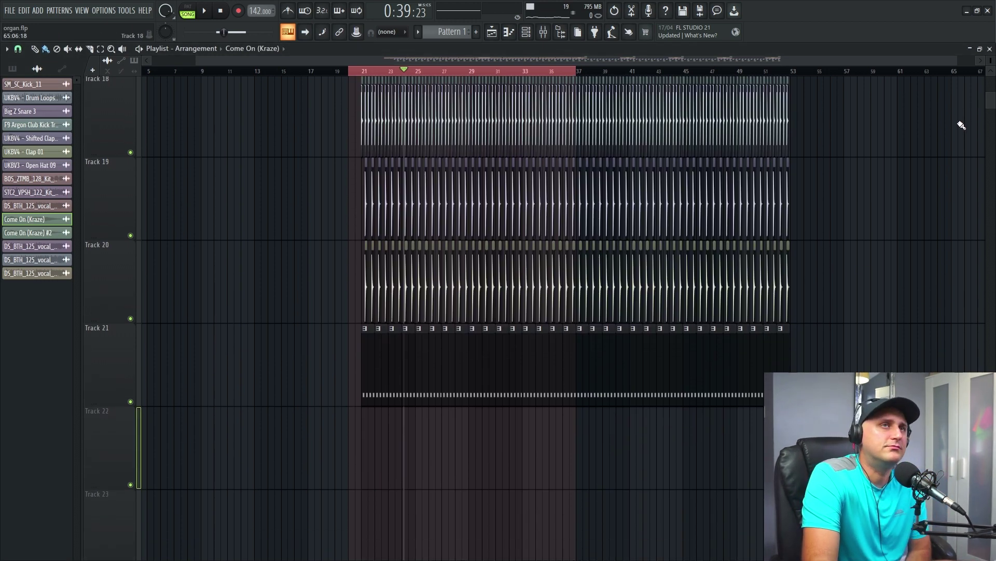
pyautogui.scroll(-10, 877, 270)
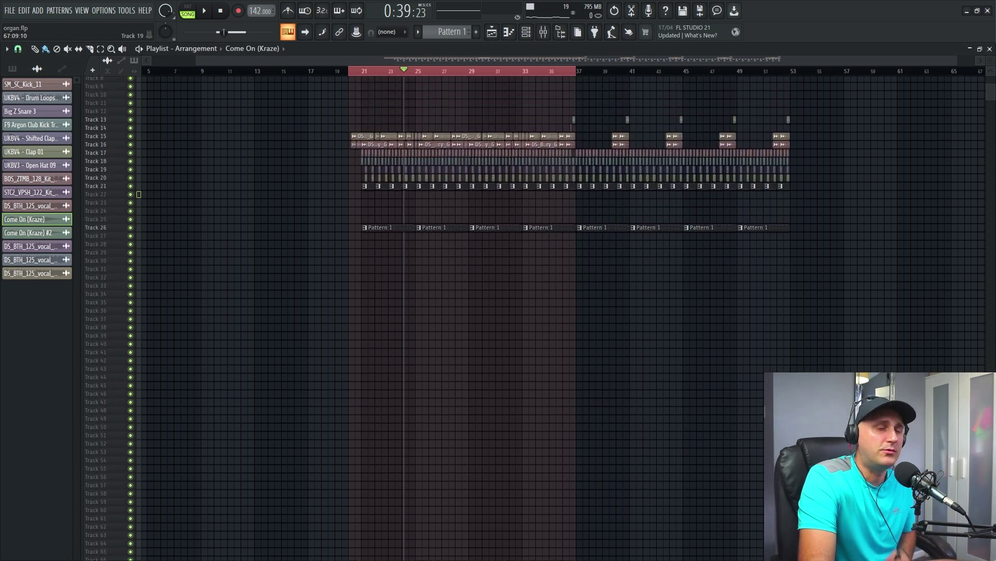
pyautogui.moveTo(990, 61); pyautogui.dragTo(990, 83)
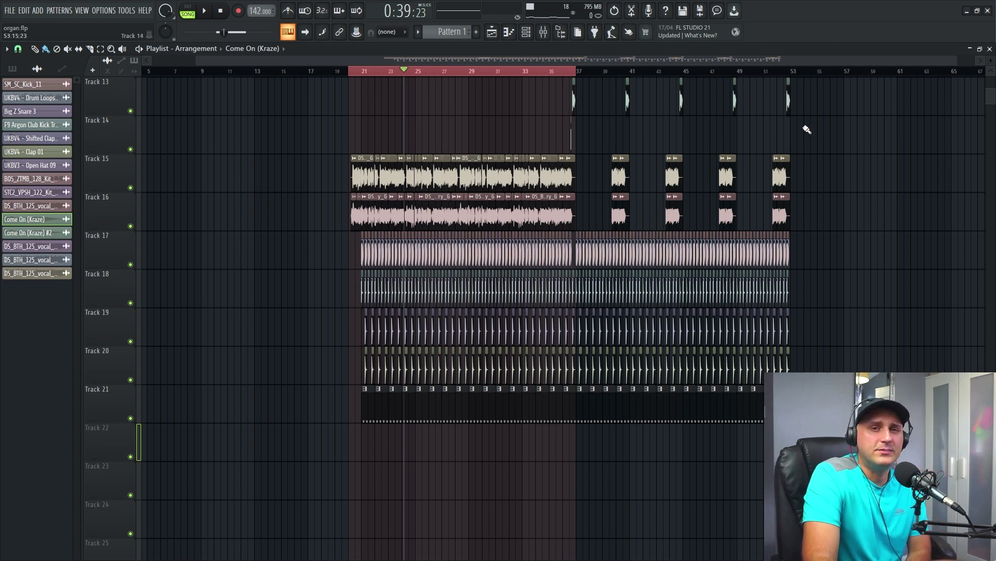
pyautogui.scroll(-3, 882, 176)
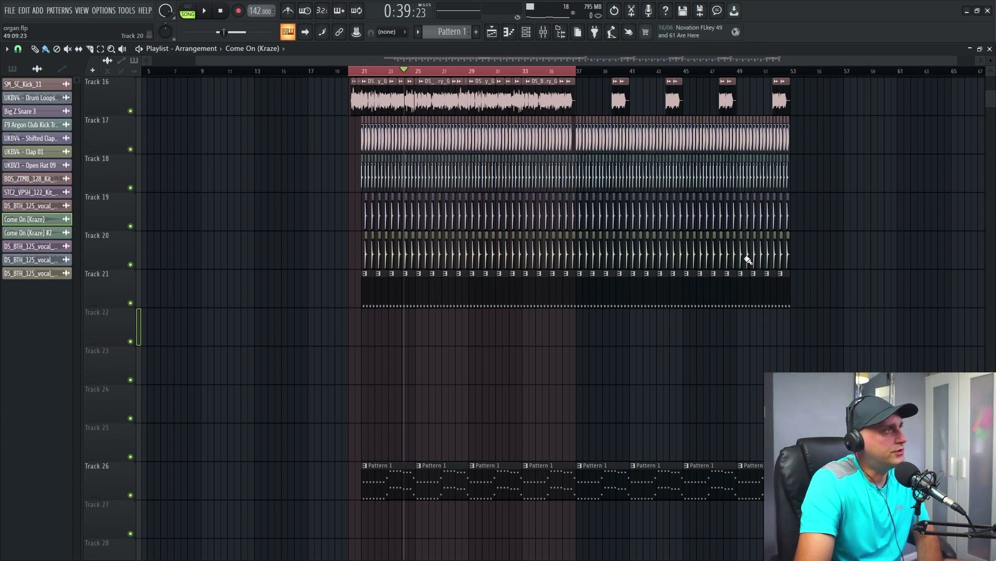
# Show the sample browser and collapse the Sample Market - Originals Sidney Charles and Ste Willo - Sampled folders.
pyautogui.click(561, 32)
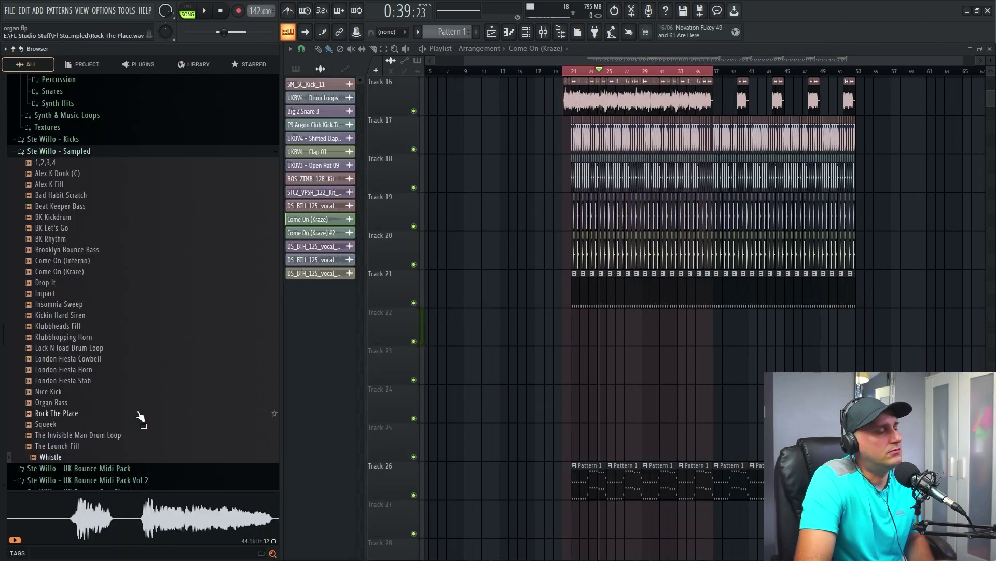
pyautogui.scroll(10, 111, 396)
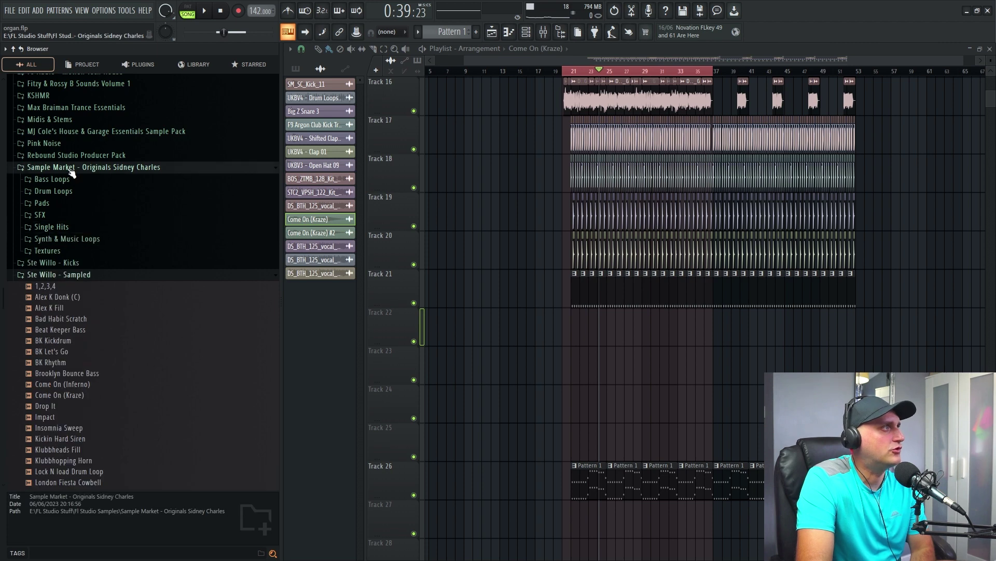
pyautogui.click(93, 167)
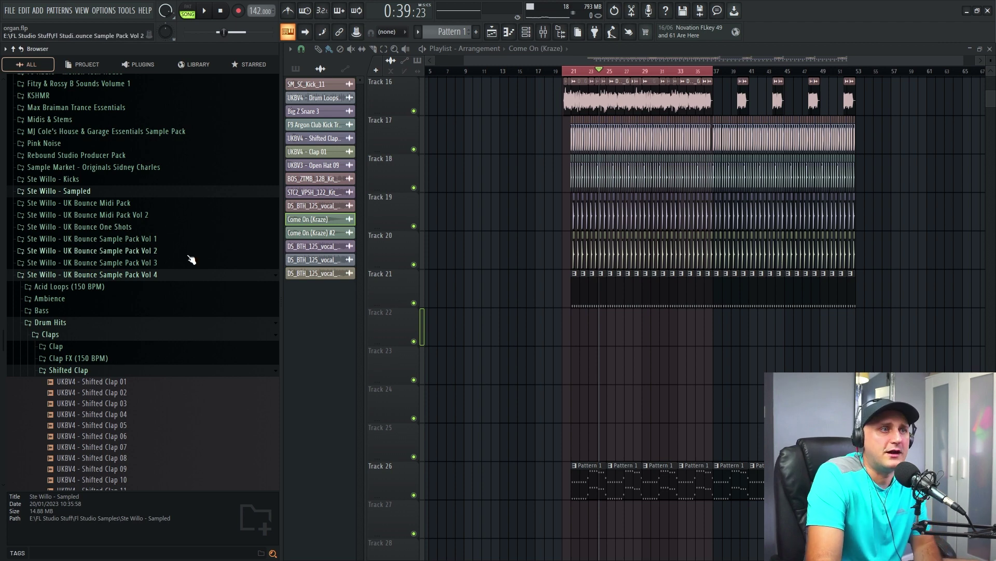
# Collapse the Shifted Clap and Claps folders, leaving Drum Hits expanded in Ste Willo - UK Bounce Sample Pack Vol 4.
pyautogui.click(78, 324)
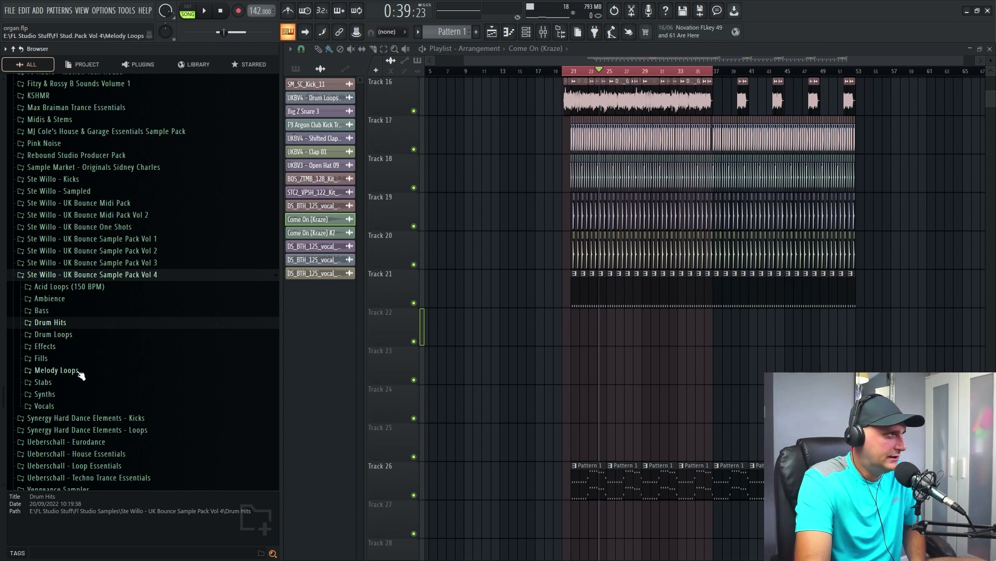
pyautogui.click(70, 326)
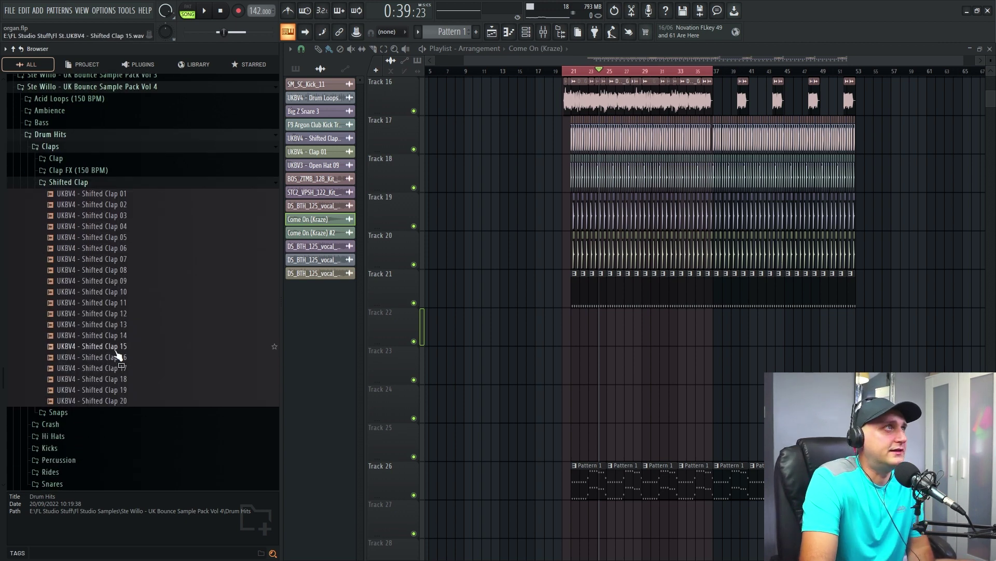
pyautogui.click(68, 181)
pyautogui.click(63, 148)
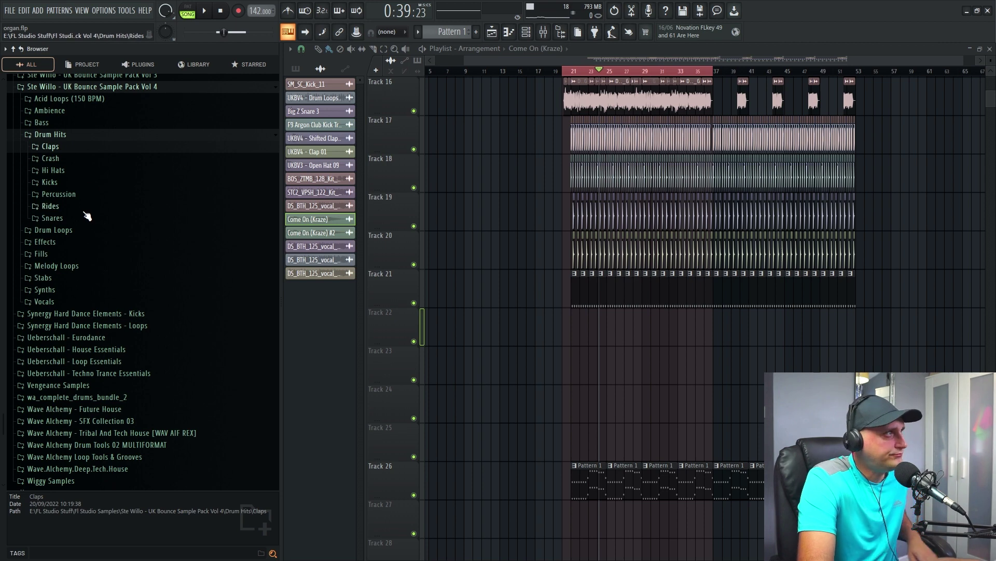
pyautogui.click(70, 136)
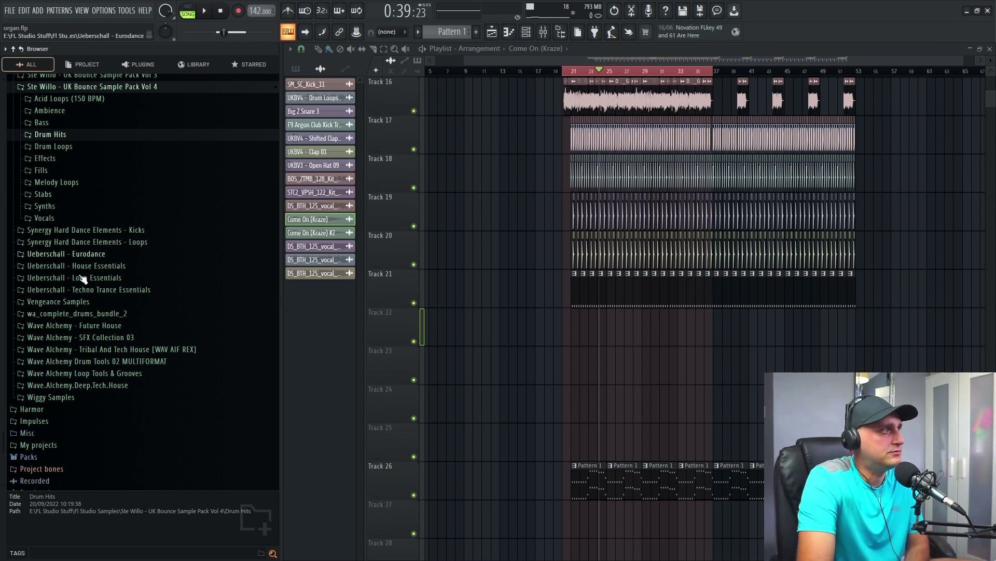
pyautogui.scroll(2, 72, 265)
pyautogui.click(52, 200)
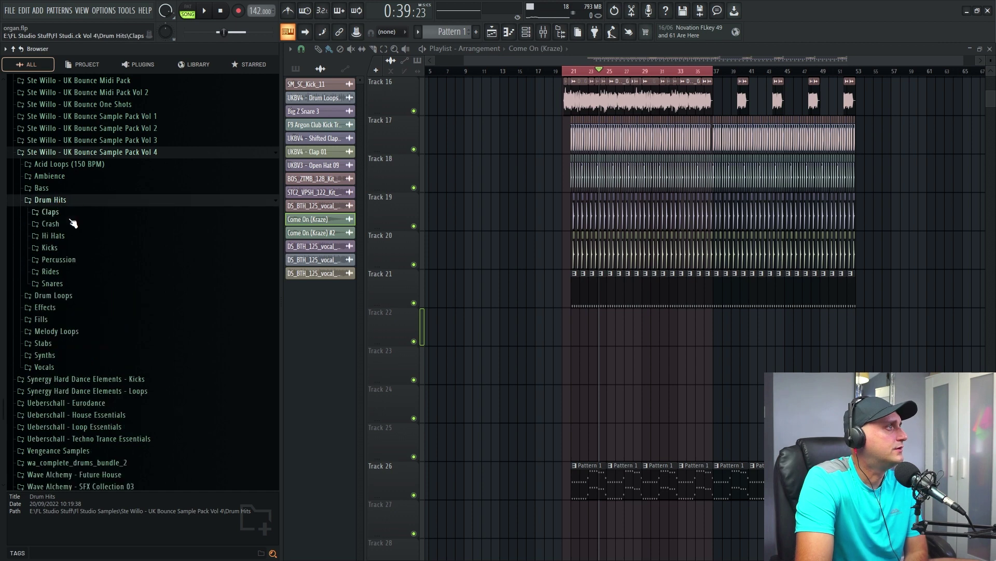
# Collapse Ste Willo - UK Bounce Sample Pack Vol 4 and expand Shakers & Tambs within the Drum Hits of Vol 2.
pyautogui.click(64, 203)
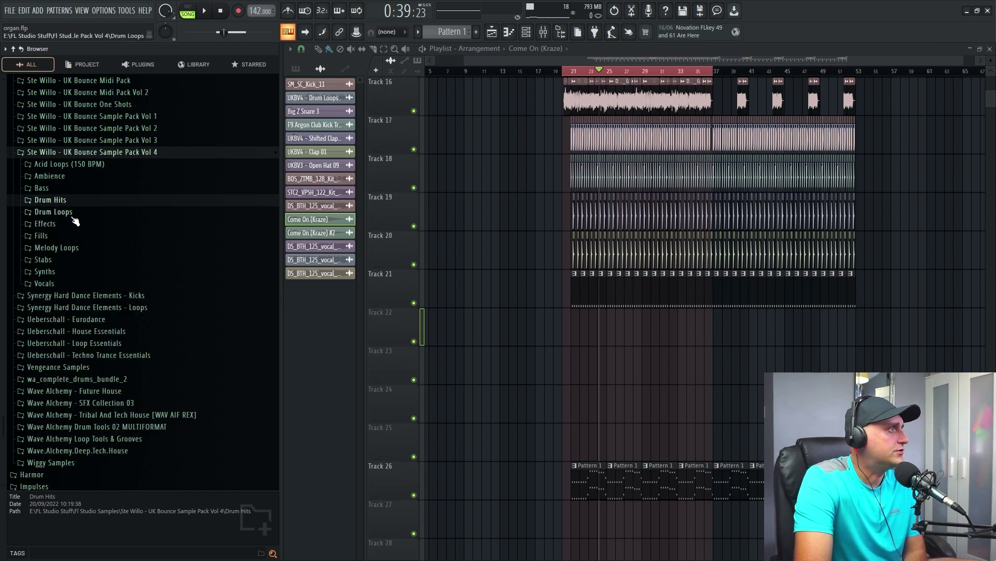
pyautogui.click(106, 152)
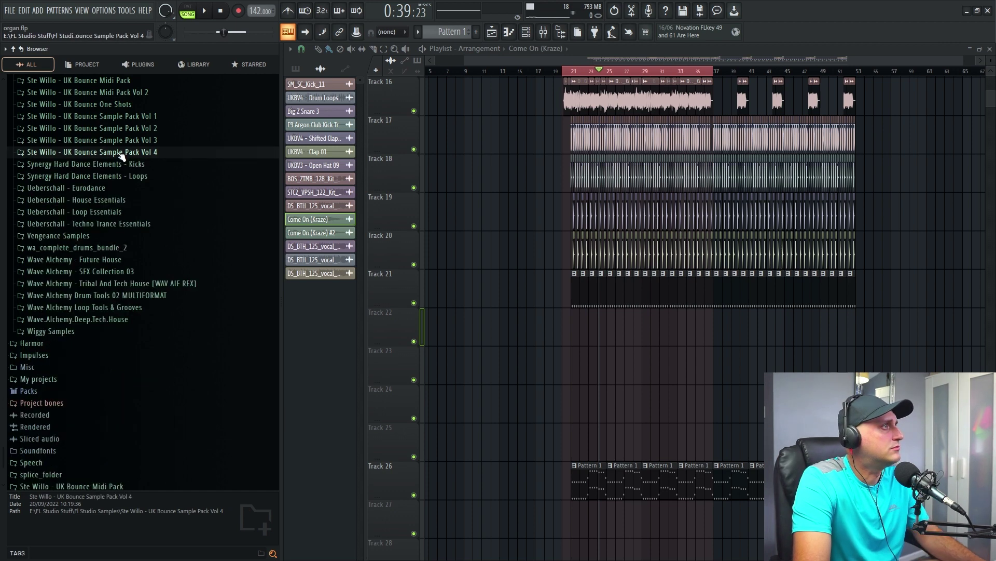
pyautogui.click(124, 119)
pyautogui.click(129, 132)
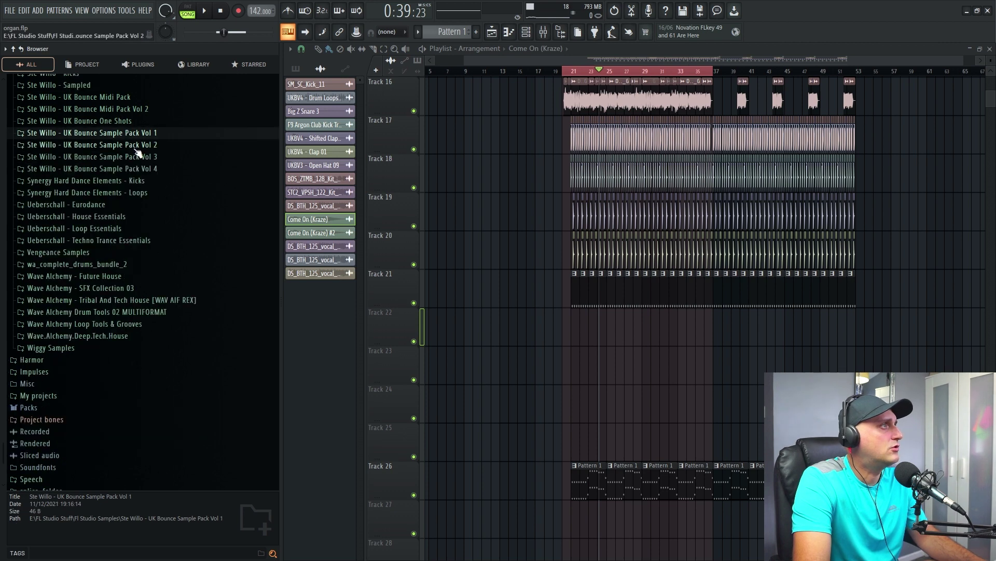
pyautogui.click(134, 146)
pyautogui.click(86, 182)
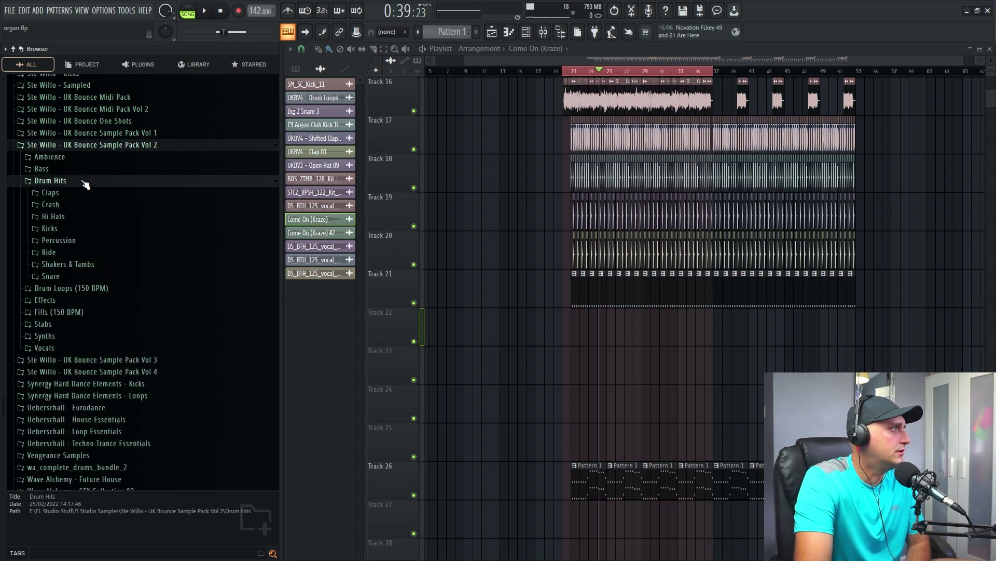
pyautogui.click(94, 240)
pyautogui.click(87, 243)
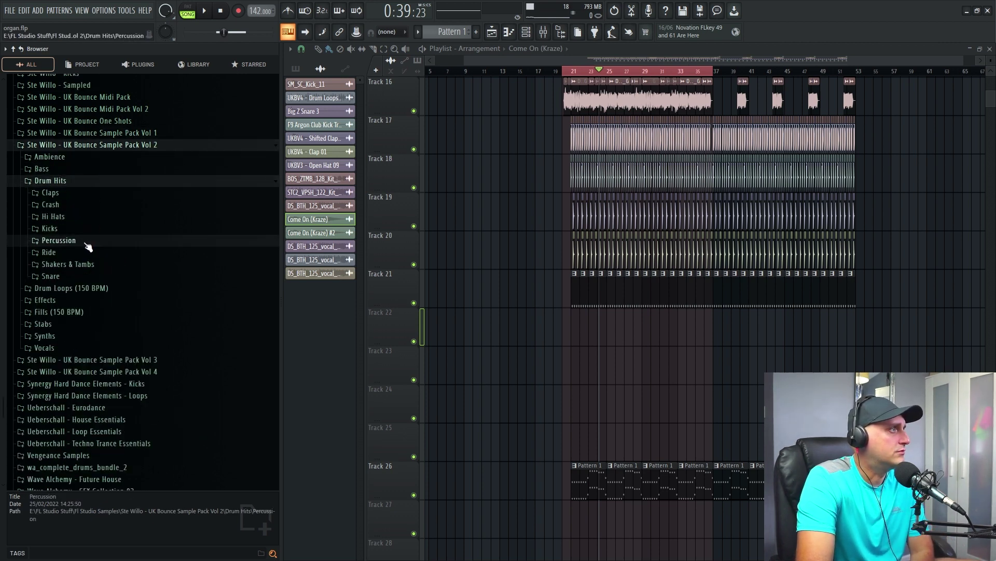
pyautogui.click(89, 264)
# Audition the UKBV2 - Shakers & Tambs samples in order from 02 through 15.
pyautogui.click(129, 286)
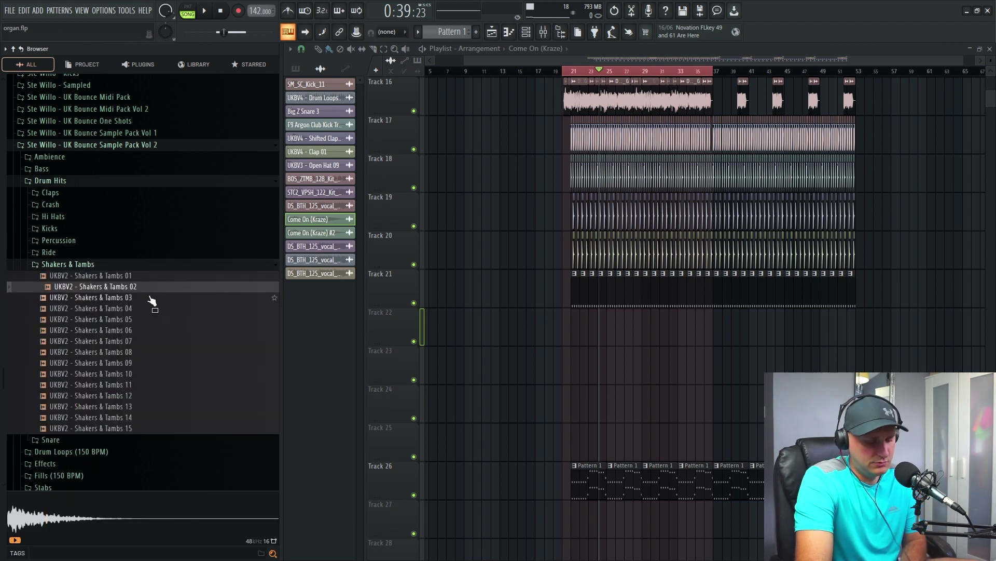
pyautogui.press('Down')
pyautogui.press('Down')
pyautogui.press('Down')
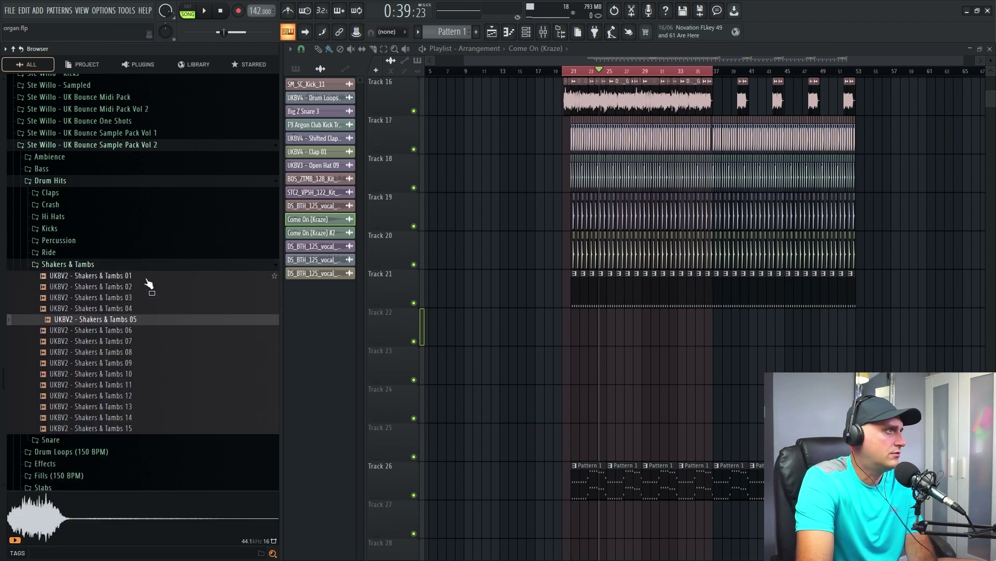
pyautogui.press('Down')
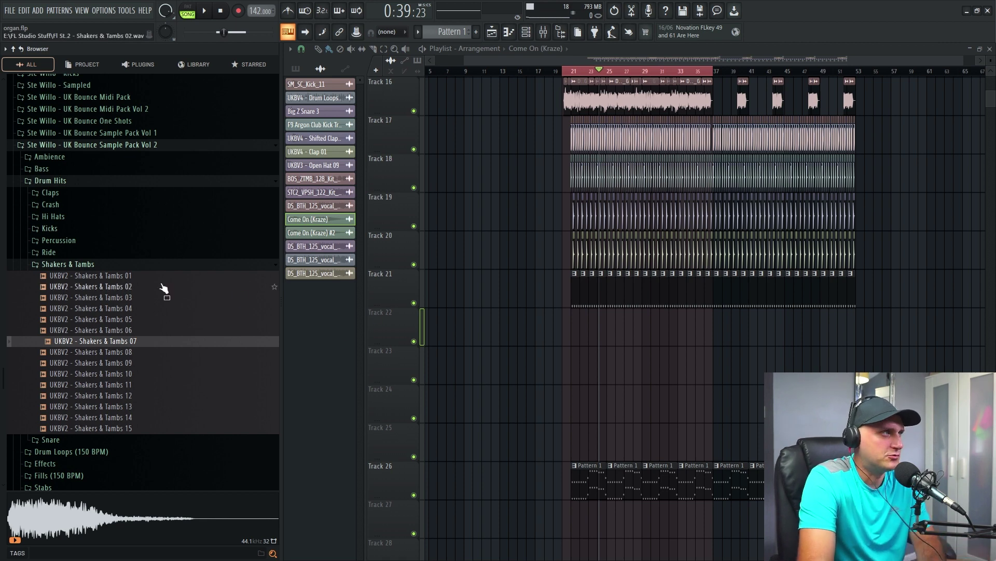
pyautogui.press('Down')
pyautogui.press('Down')
pyautogui.press('Down')
pyautogui.press('Down')
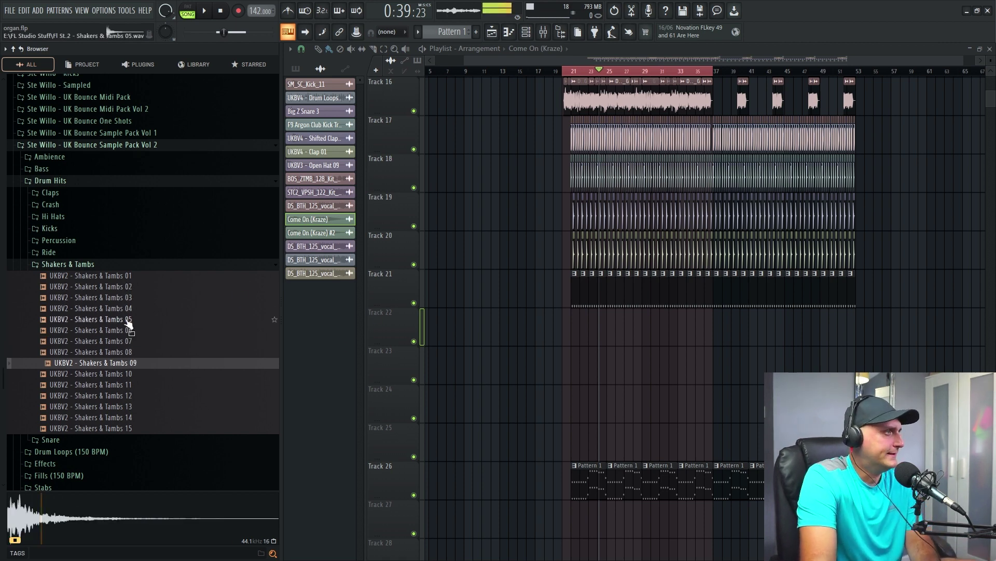
pyautogui.press('Down')
pyautogui.scroll(-2, 171, 333)
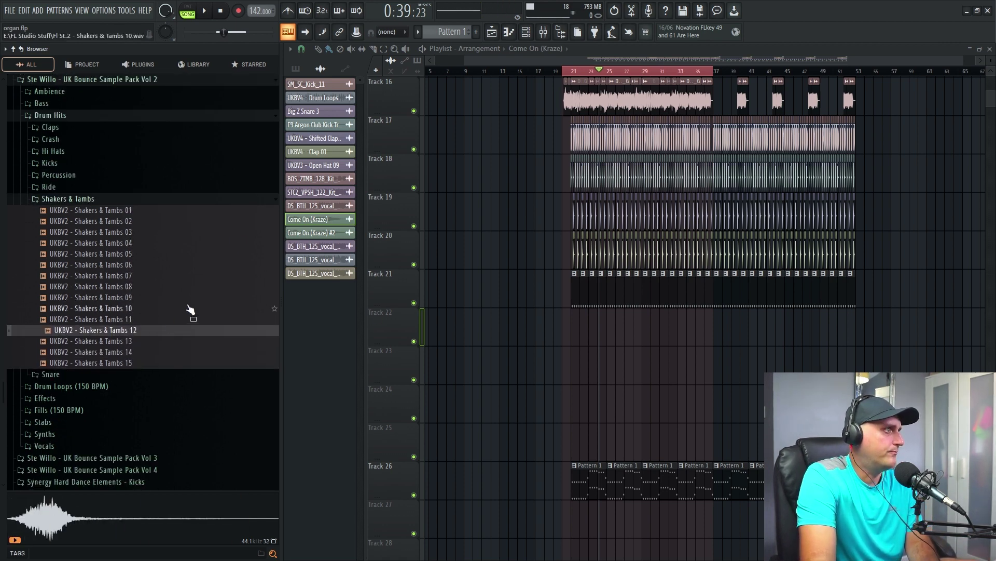
pyautogui.press('Down')
pyautogui.press('Down')
pyautogui.press('Down')
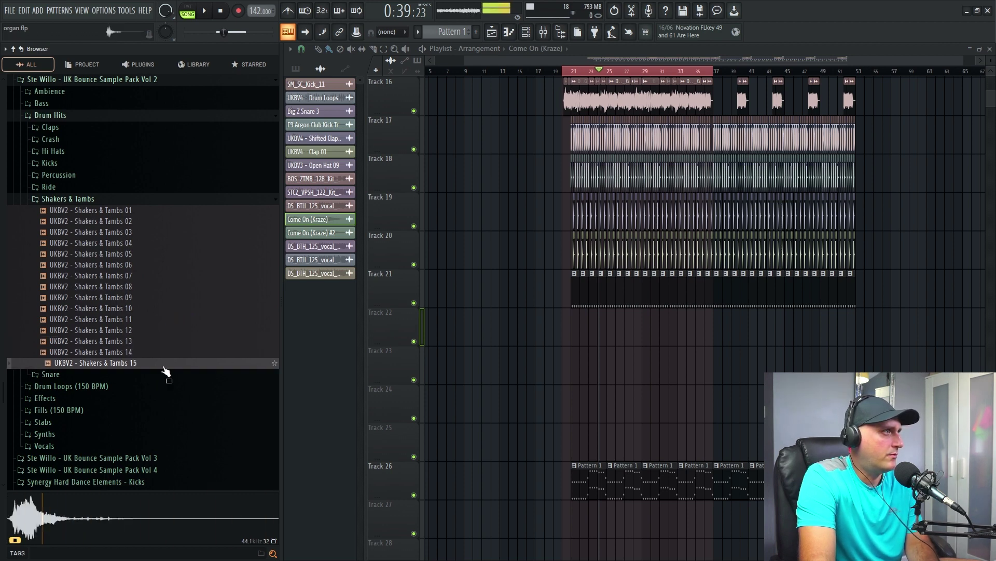
# Go back to the start of the Shakers & Tambs folder and audition its samples once more through 15.
pyautogui.click(174, 233)
pyautogui.click(170, 220)
pyautogui.click(157, 202)
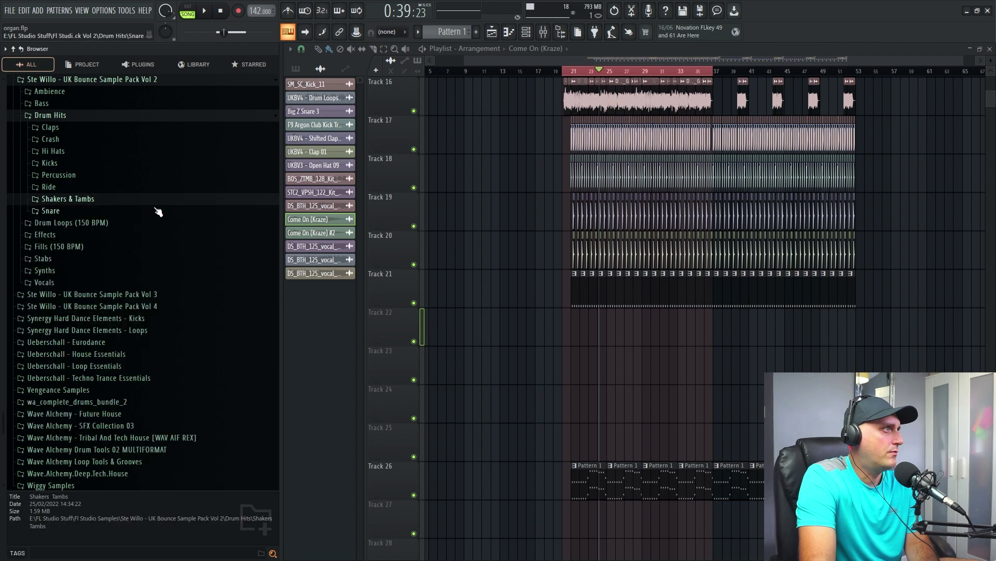
pyautogui.click(153, 202)
pyautogui.click(147, 212)
pyautogui.click(162, 246)
pyautogui.click(162, 257)
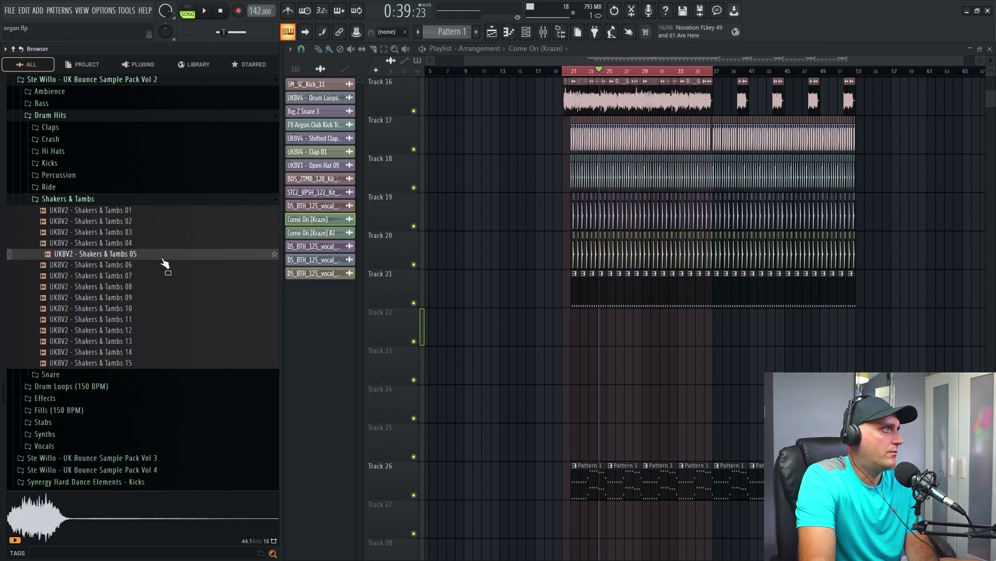
pyautogui.click(163, 264)
pyautogui.click(163, 270)
pyautogui.click(163, 271)
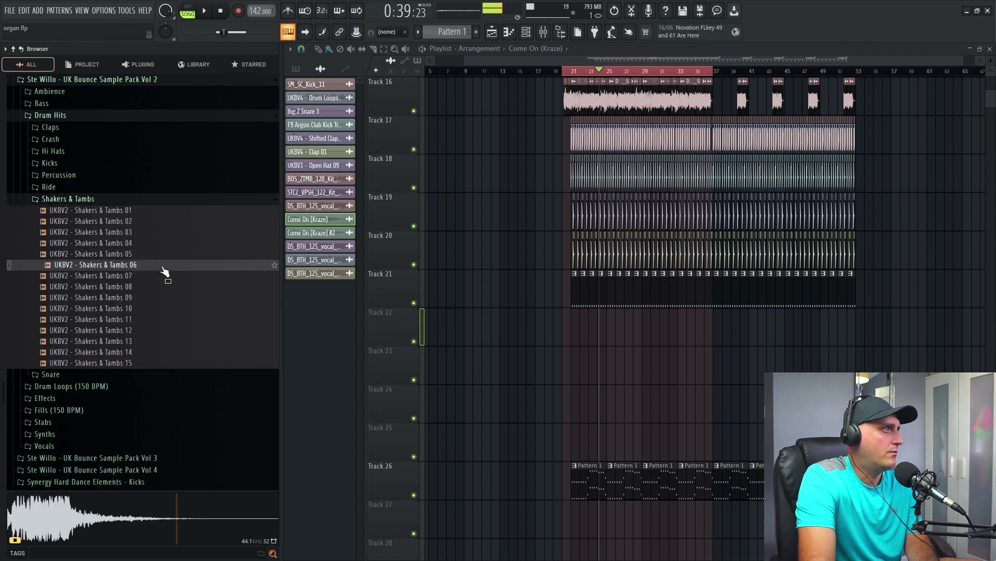
pyautogui.click(163, 271)
pyautogui.click(162, 286)
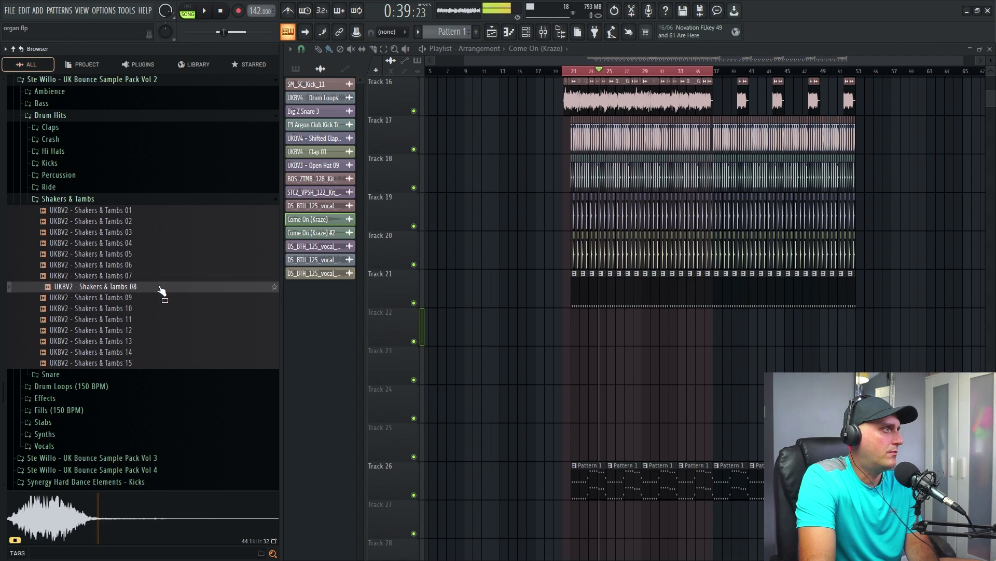
pyautogui.click(160, 297)
pyautogui.click(158, 307)
pyautogui.click(156, 318)
pyautogui.click(153, 329)
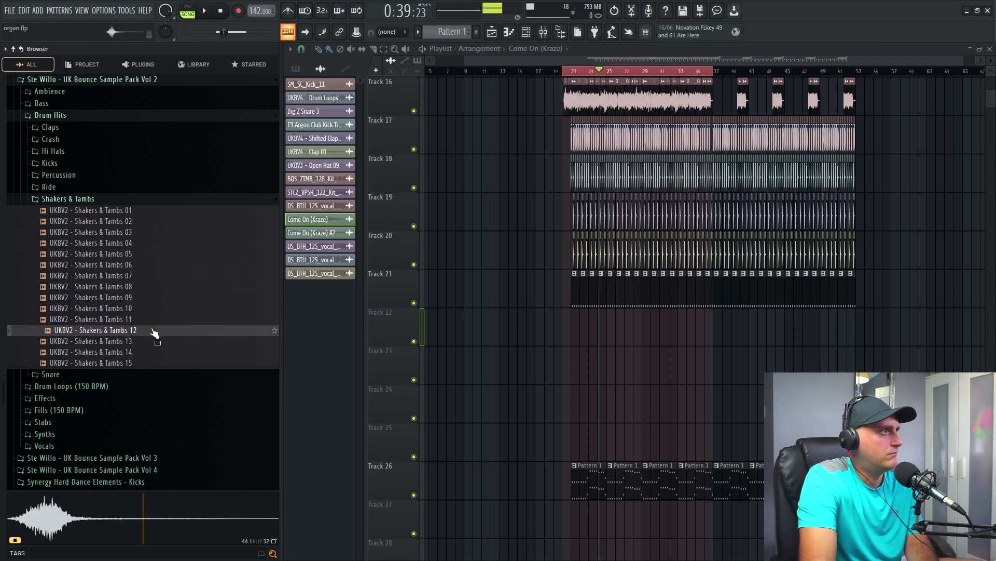
pyautogui.press('Down')
pyautogui.press('Down')
pyautogui.press('Down')
# Collapse UK Bounce Sample Pack Vol 2 and expand the Shakers folder within Vol 3's Drum Hits, Percussion.
pyautogui.scroll(2, 147, 311)
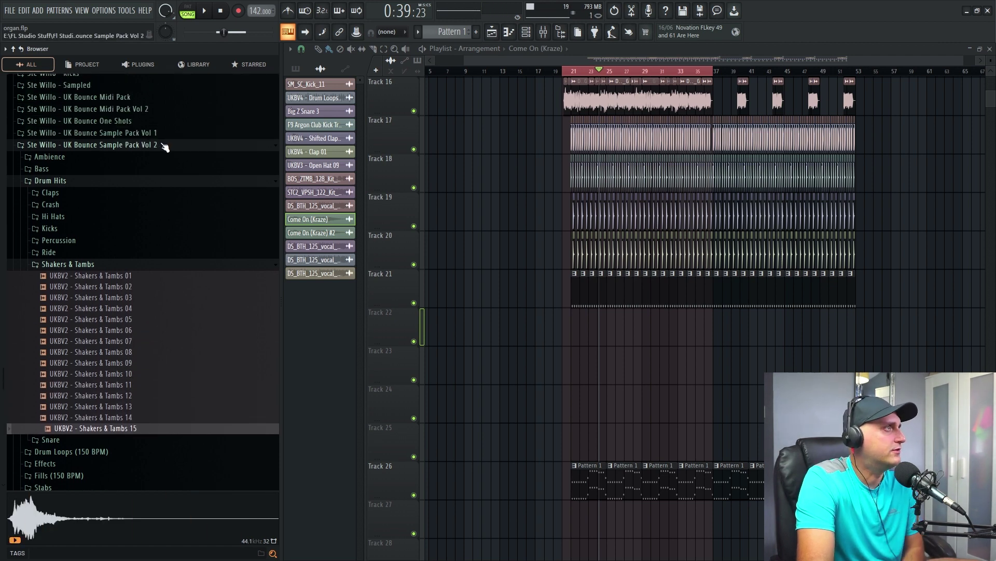
pyautogui.click(161, 147)
pyautogui.click(156, 156)
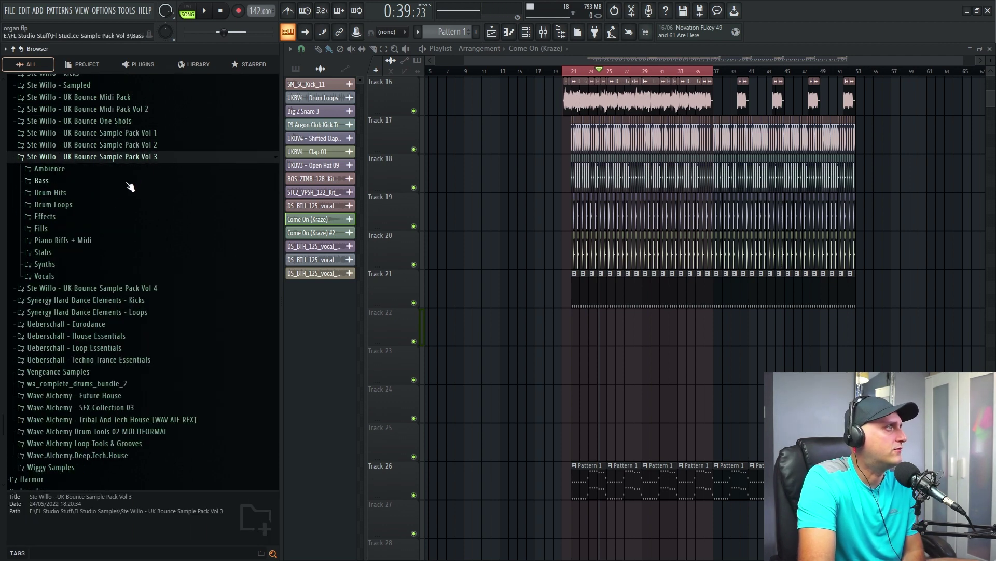
pyautogui.click(94, 196)
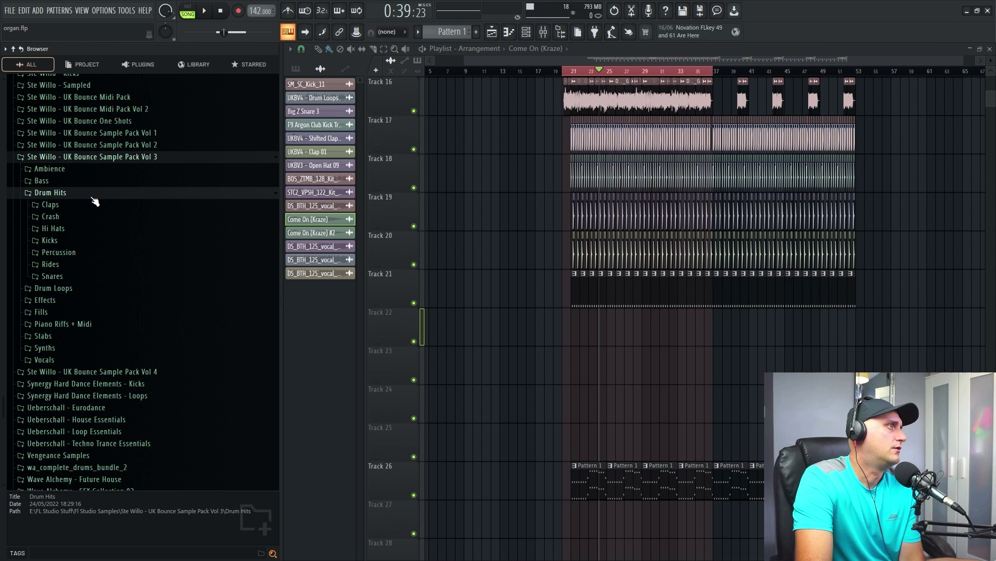
pyautogui.click(94, 252)
pyautogui.click(61, 287)
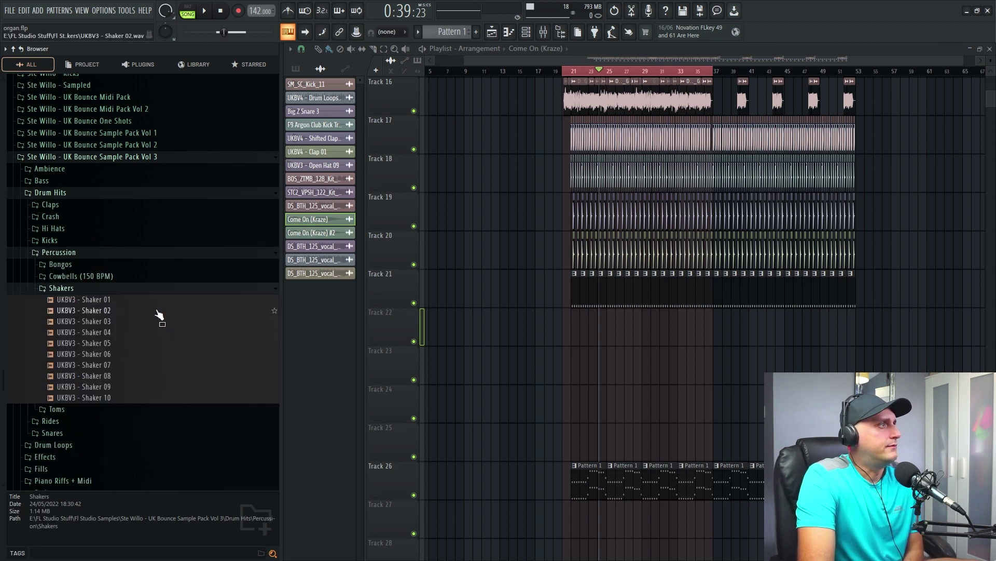
# Audition the UKBV3 shaker samples from Shaker 01 through Shaker 04.
pyautogui.press('Down')
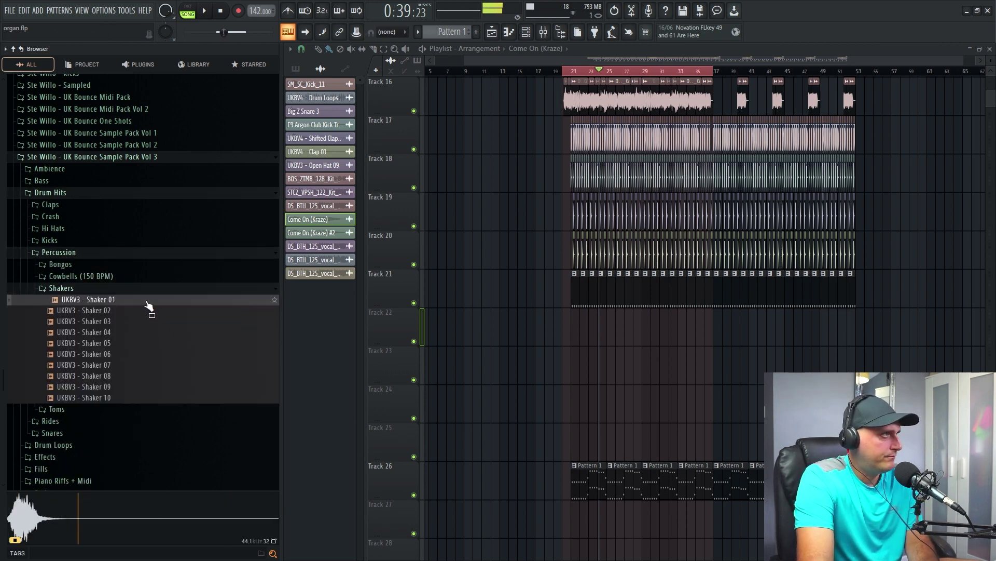
pyautogui.press('Down')
pyautogui.press('Down')
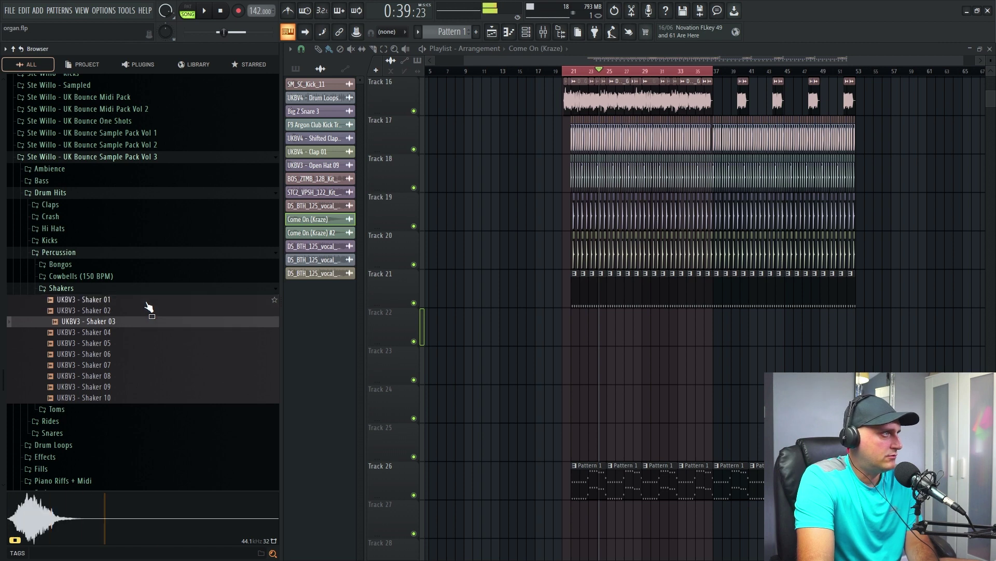
pyautogui.press('Down')
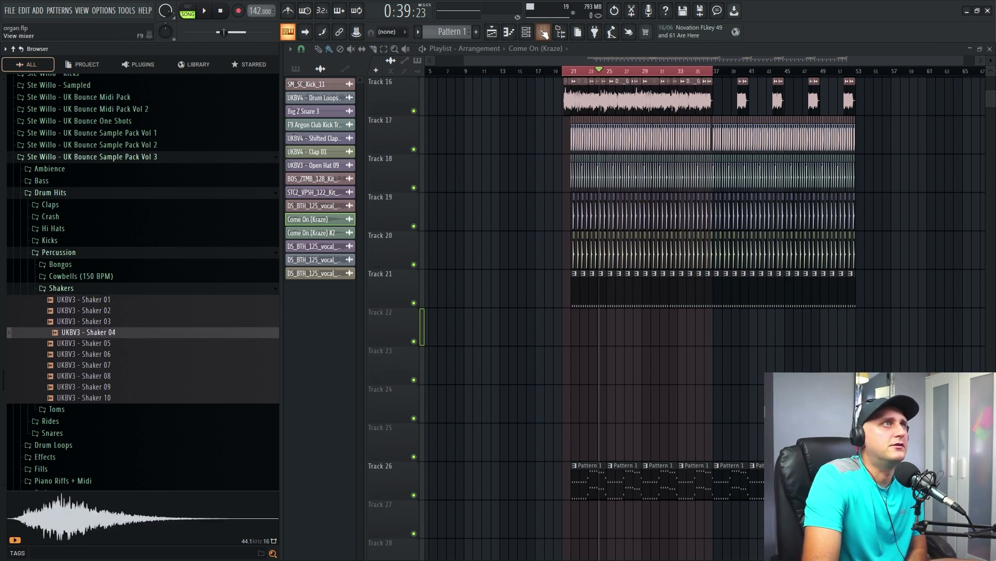
# Show the Unsorted channels in the channel rack and add the UKBV3 - Shaker 04 sample above the Snare channel.
pyautogui.press('F6')
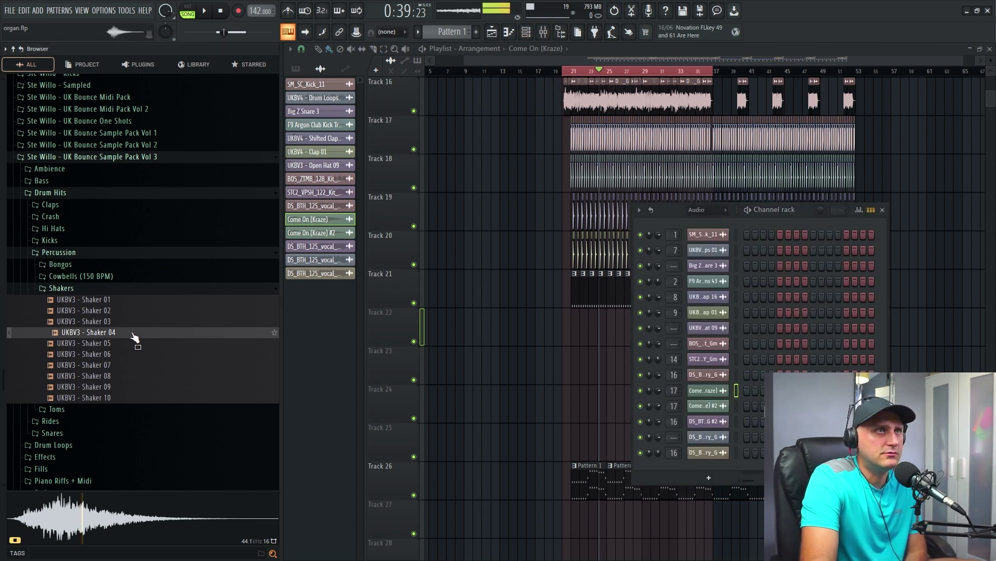
pyautogui.click(703, 210)
pyautogui.click(702, 254)
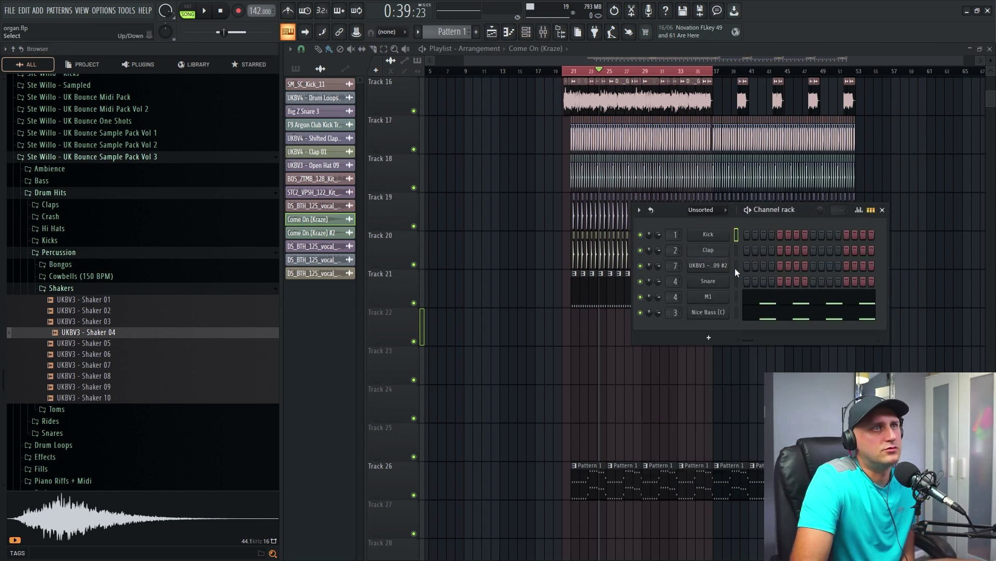
pyautogui.moveTo(115, 335); pyautogui.dragTo(718, 289)
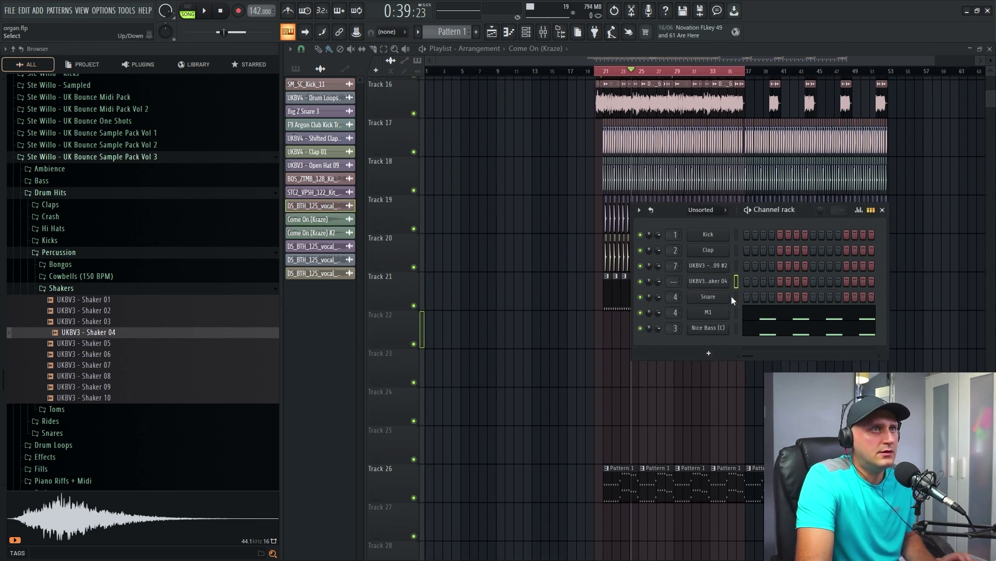
# Delete the Kick, Clap and Snare channels from the channel rack.
pyautogui.click(734, 297)
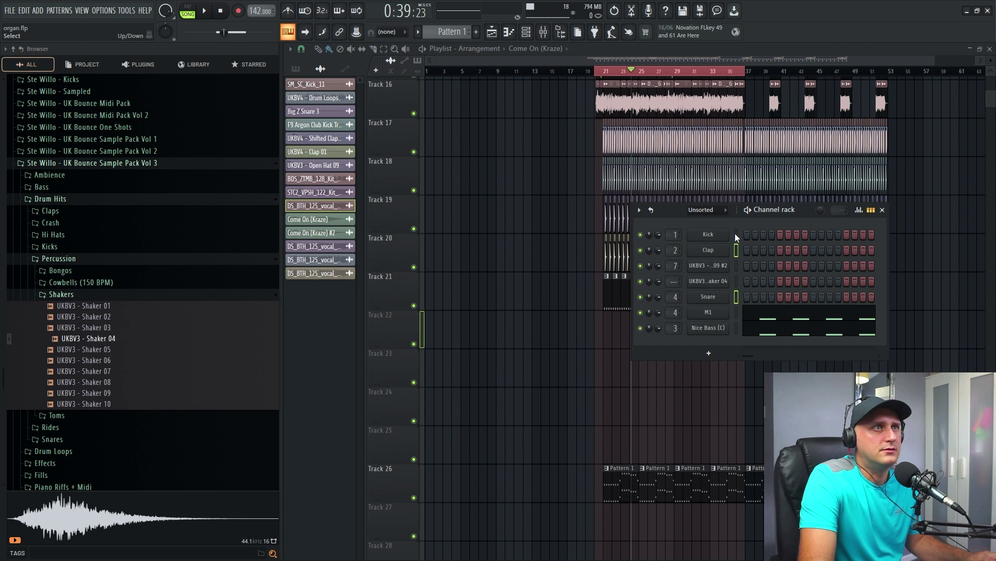
pyautogui.click(639, 210)
pyautogui.click(668, 249)
pyautogui.click(560, 322)
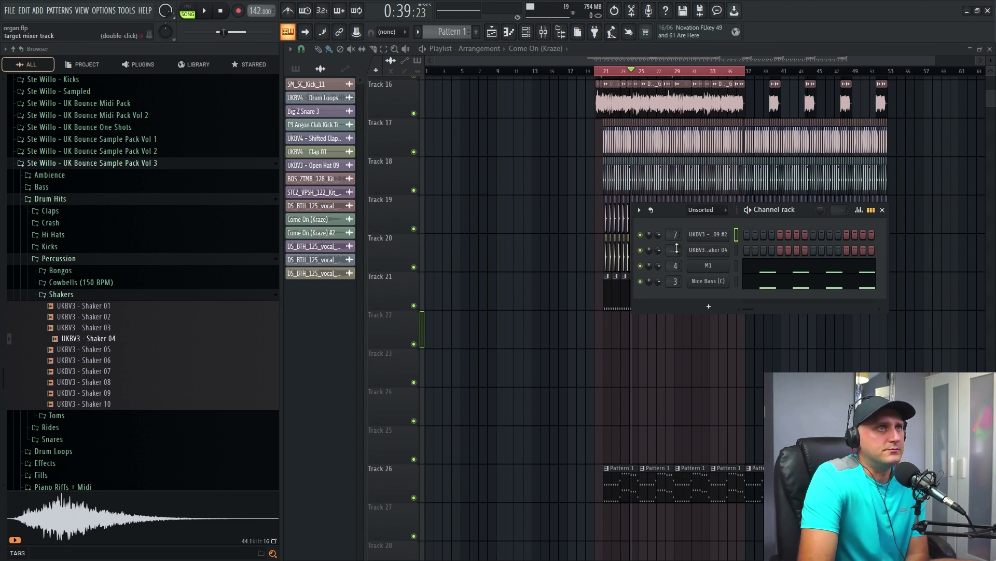
# Close the channel rack, create Pattern 3 and open its piano roll for the UKBV3 - Shaker 04 channel.
pyautogui.press('F6')
pyautogui.click(296, 69)
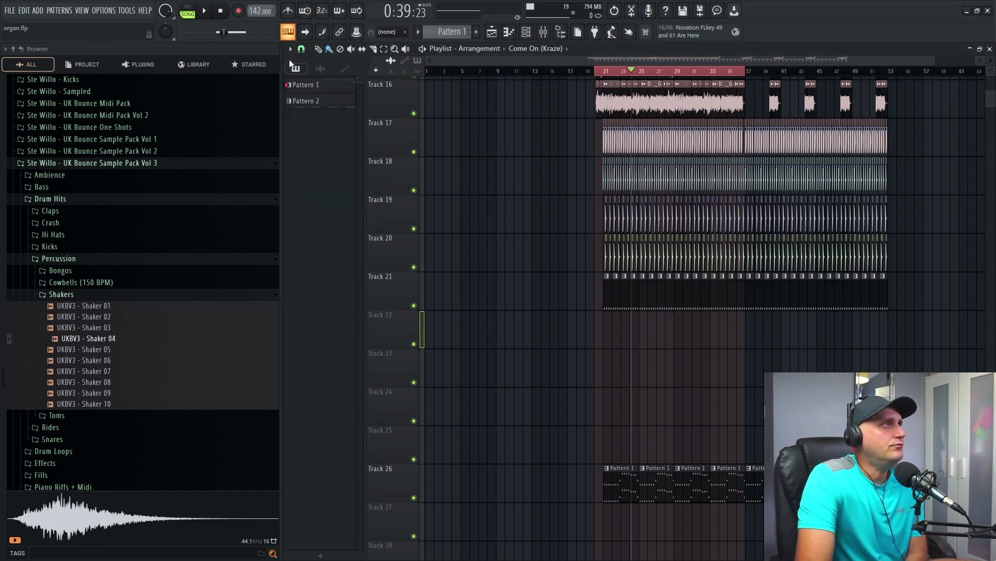
pyautogui.click(476, 32)
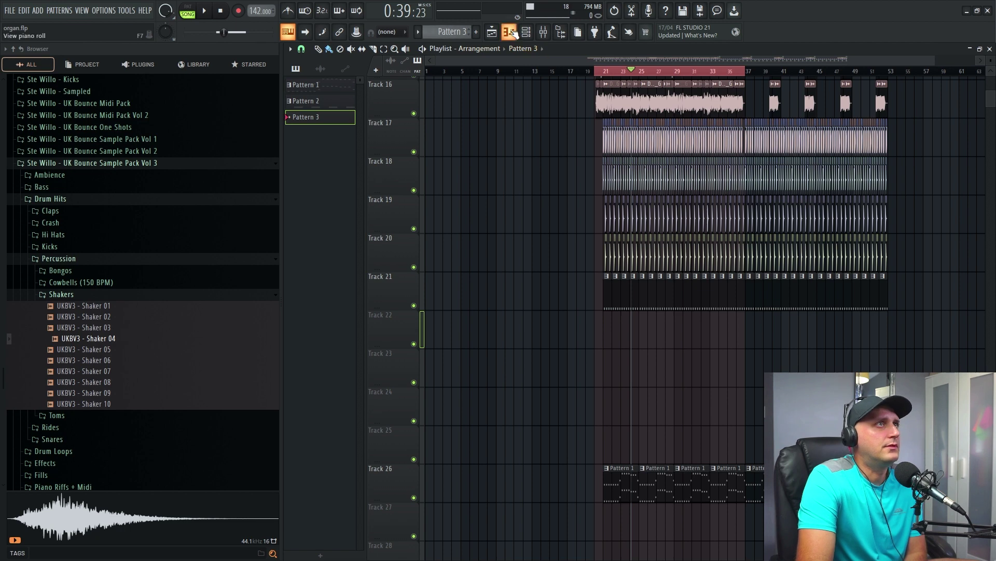
pyautogui.click(509, 32)
pyautogui.click(539, 48)
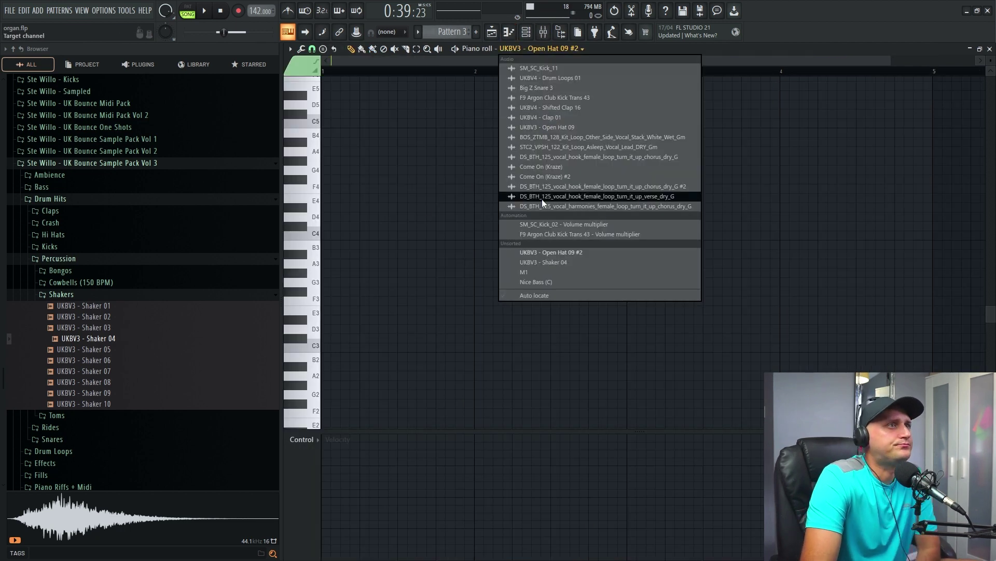
pyautogui.click(543, 262)
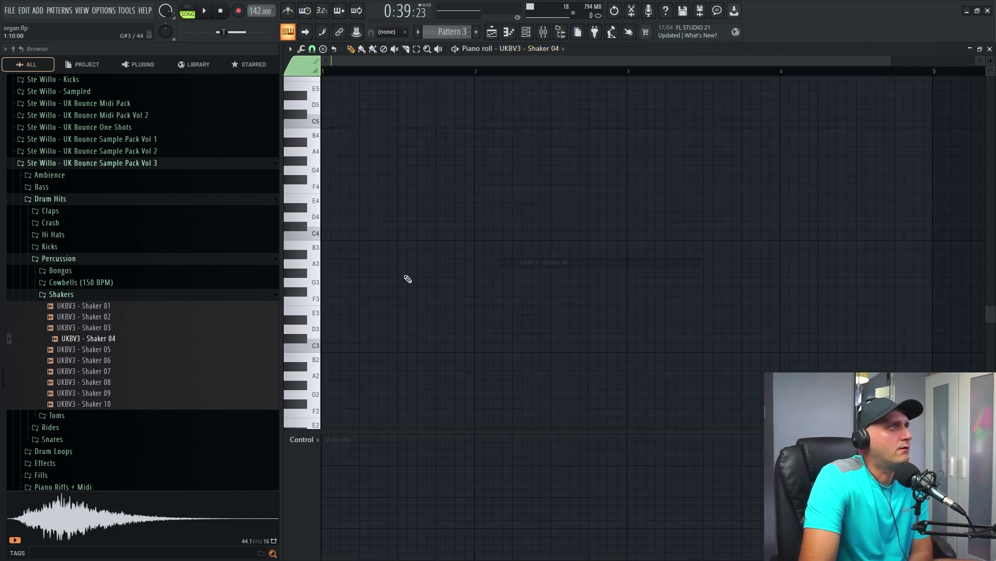
# Hide the browser and fill the first beat of bar 1 with four consecutive sixteenth notes on C5.
pyautogui.scroll(4, 326, 285)
pyautogui.click(328, 207)
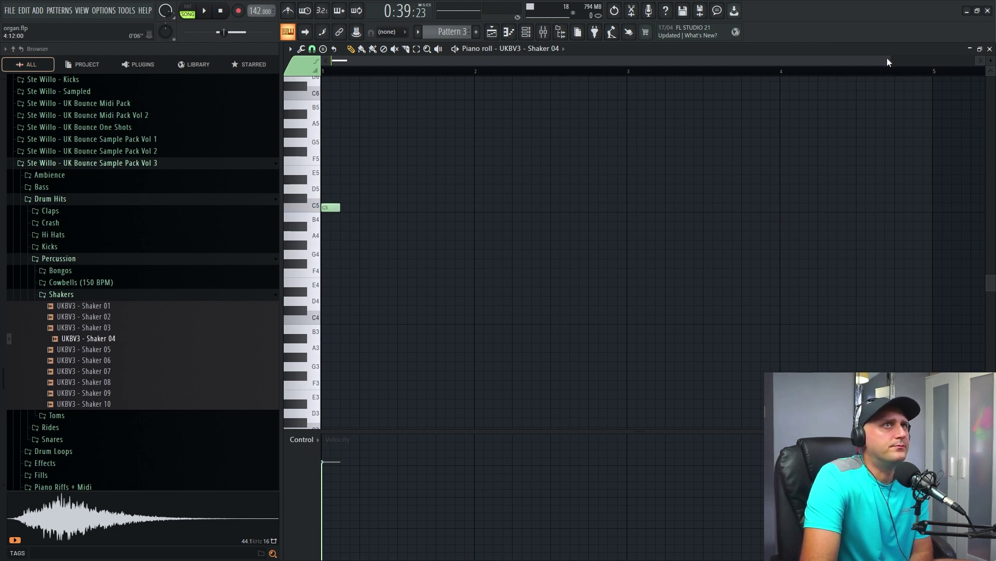
pyautogui.moveTo(885, 60); pyautogui.dragTo(574, 61)
pyautogui.click(561, 32)
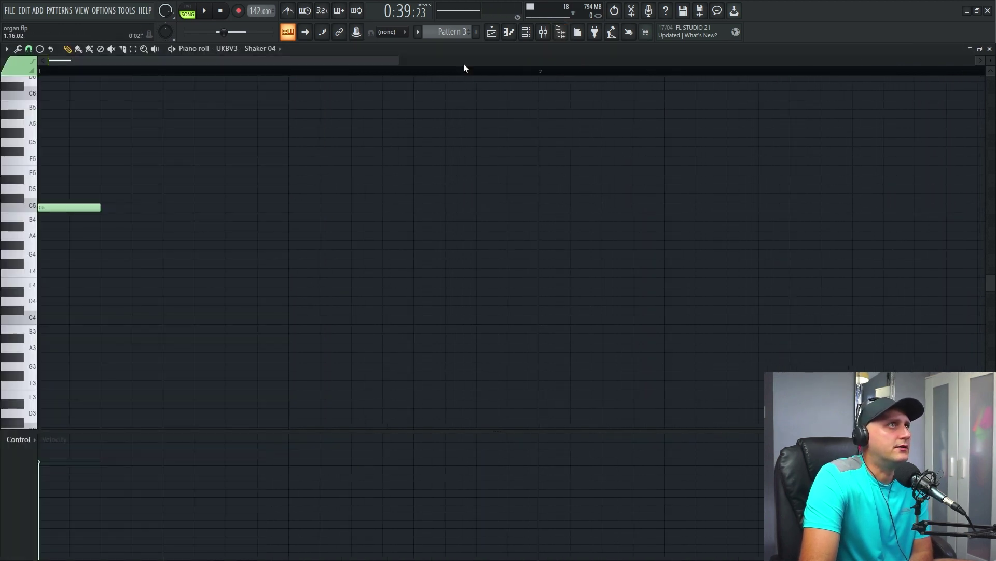
pyautogui.moveTo(99, 207)
pyautogui.mouseDown()
pyautogui.moveTo(76, 212)
pyautogui.moveTo(151, 208)
pyautogui.mouseUp()
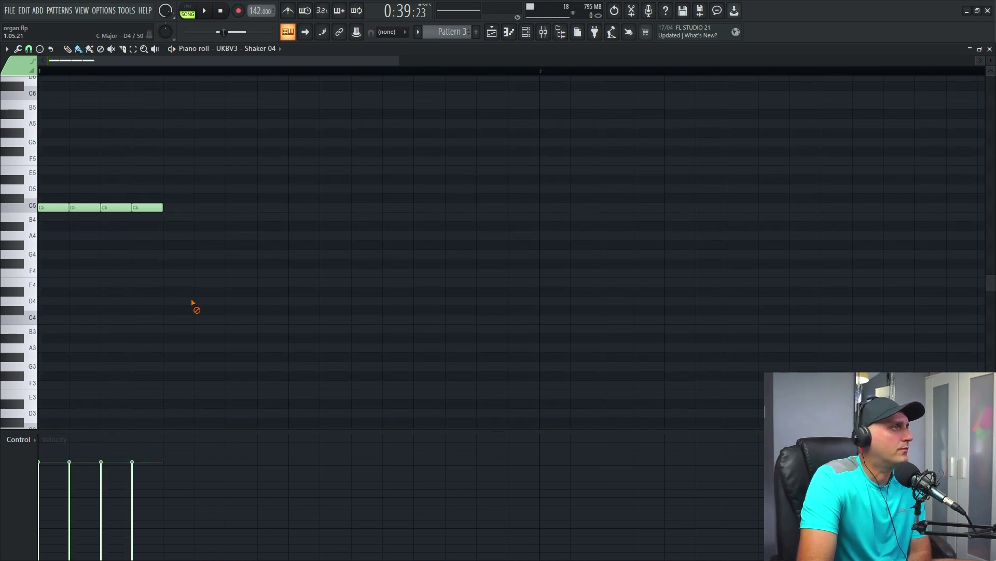
# Switch playback to pattern mode and audition the four shaker notes of Pattern 3.
pyautogui.click(187, 7)
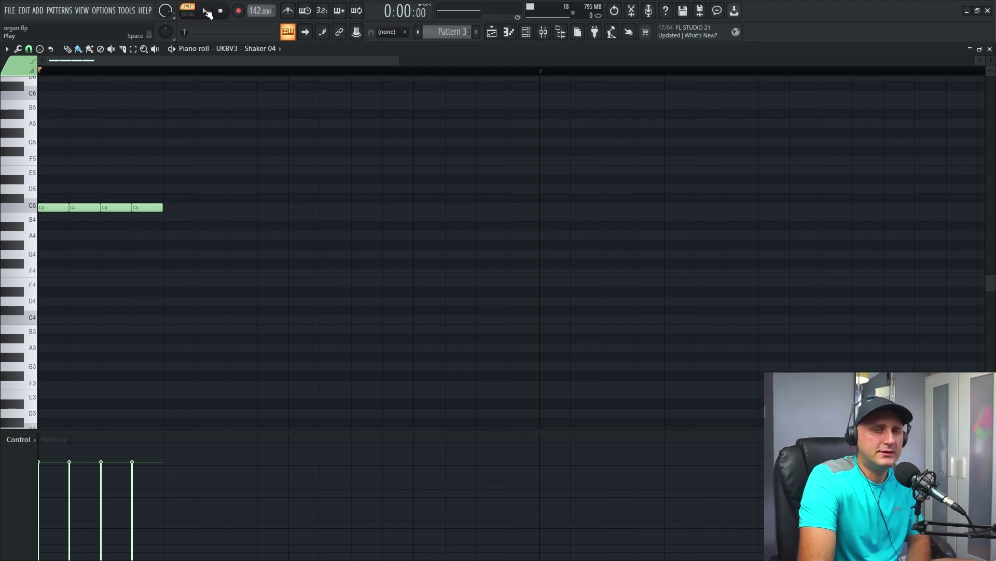
pyautogui.click(207, 12)
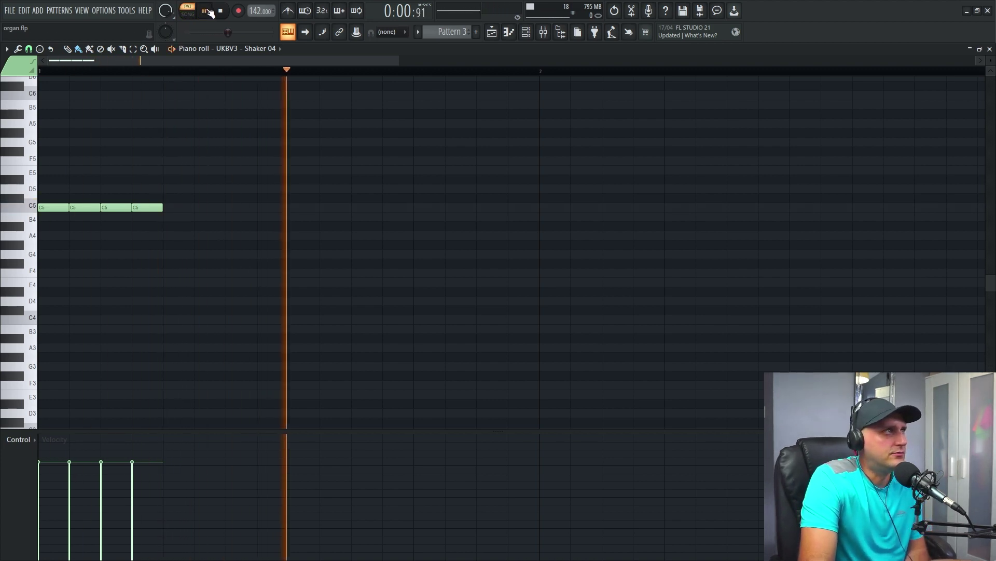
pyautogui.click(220, 12)
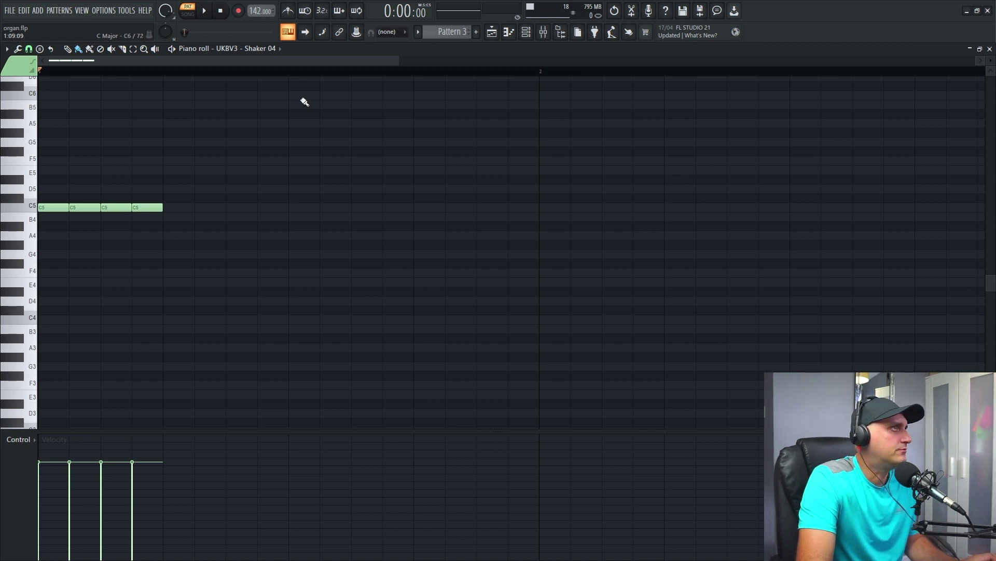
# Shorten all four shaker notes to 0:00:13 and shift the second and fourth slightly later, starting the second at 1:02:05, for a swung feel.
pyautogui.hotkey('ctrl', 'a')
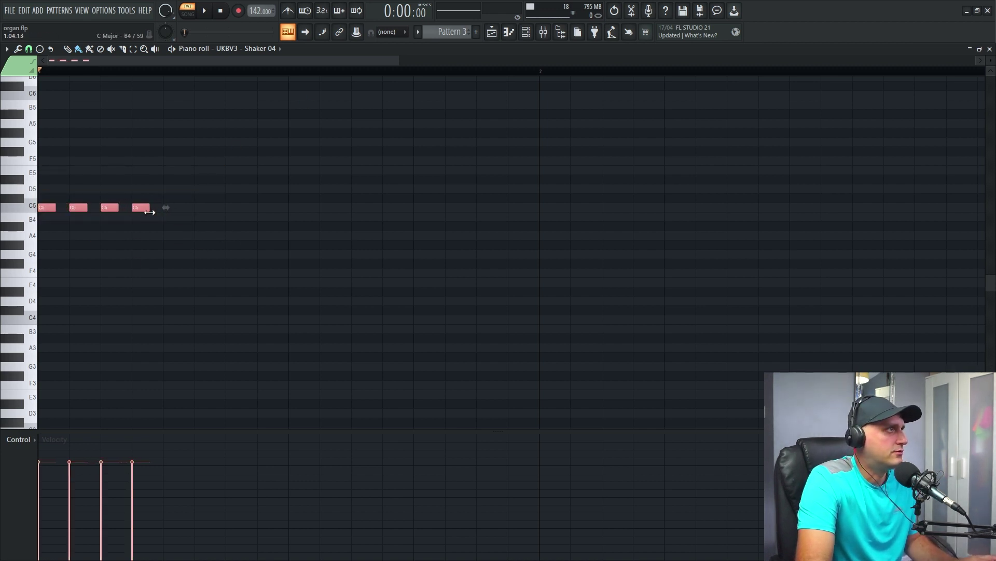
pyautogui.click(125, 292)
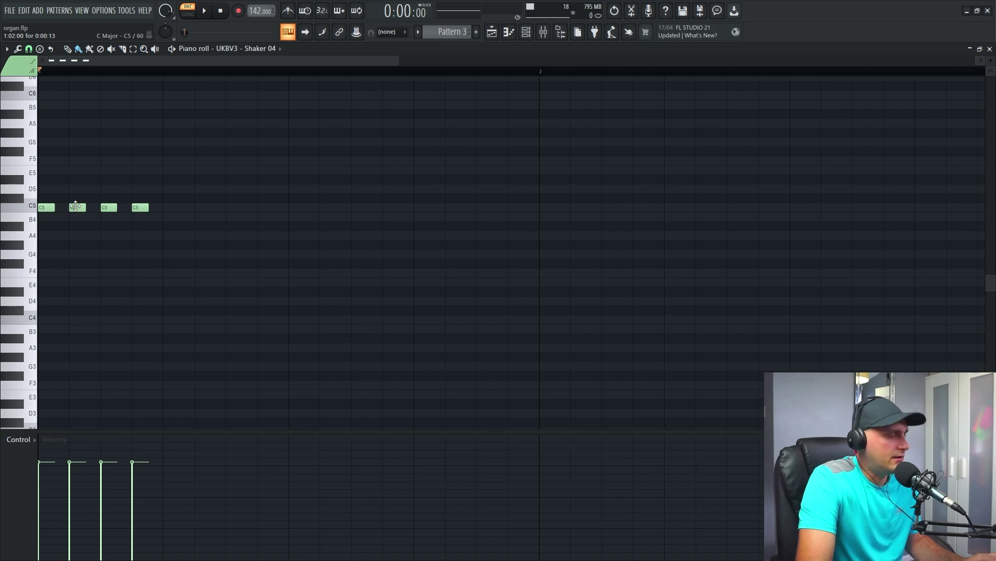
pyautogui.moveTo(78, 209); pyautogui.dragTo(85, 210)
pyautogui.rightClick(141, 208)
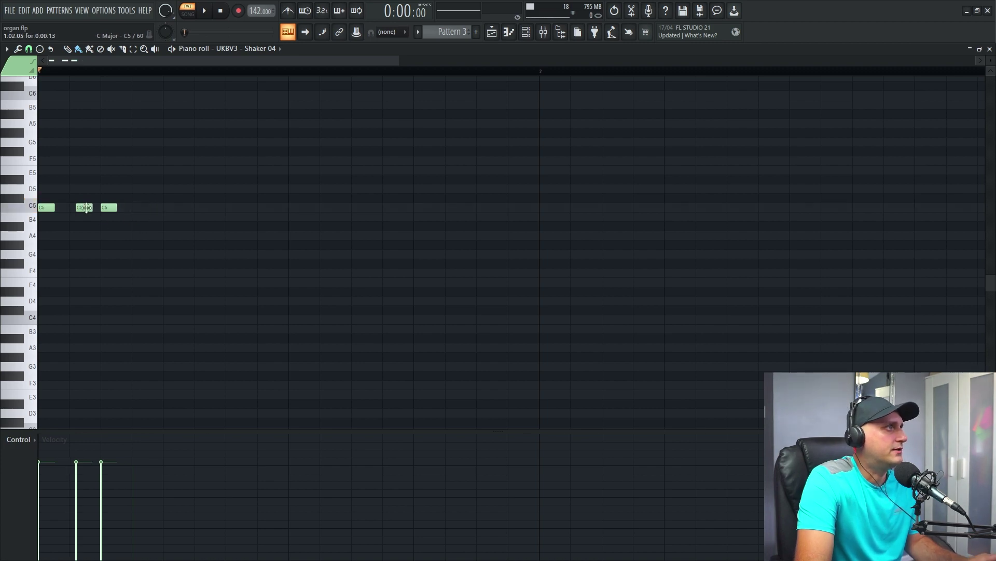
pyautogui.click(141, 207)
# Play back the swung four-note shaker beat twice to check its groove.
pyautogui.press('space')
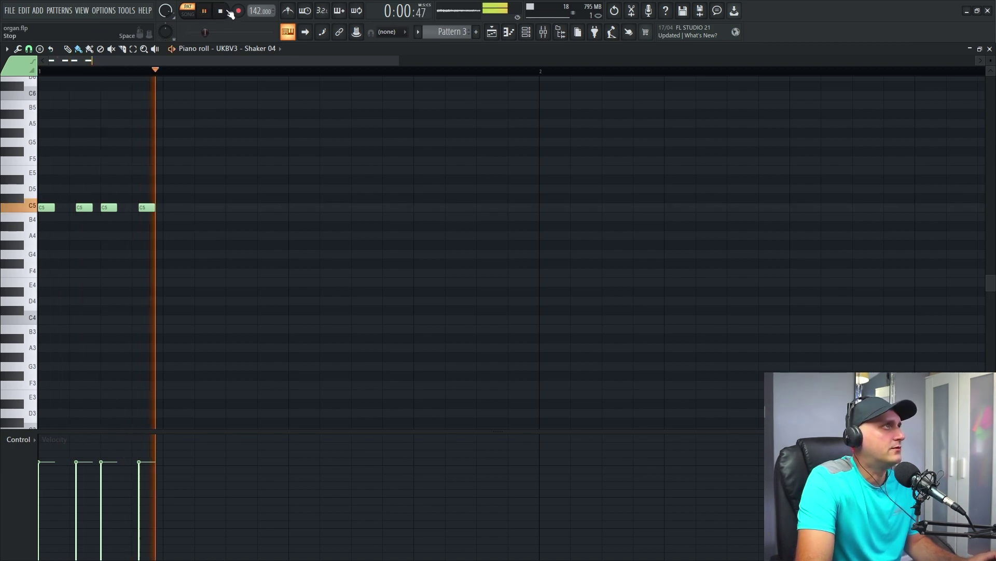
pyautogui.click(229, 11)
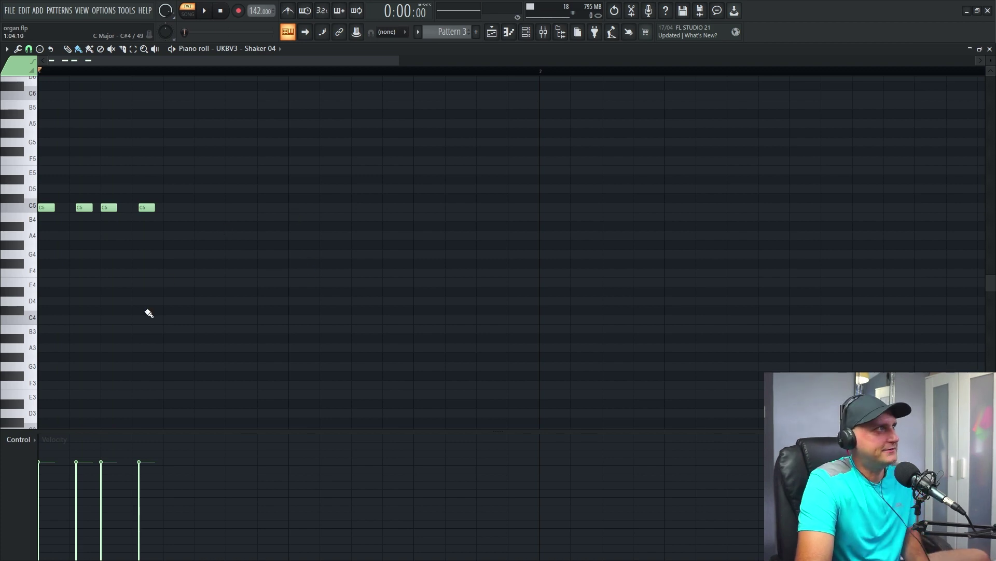
pyautogui.click(205, 11)
pyautogui.click(220, 10)
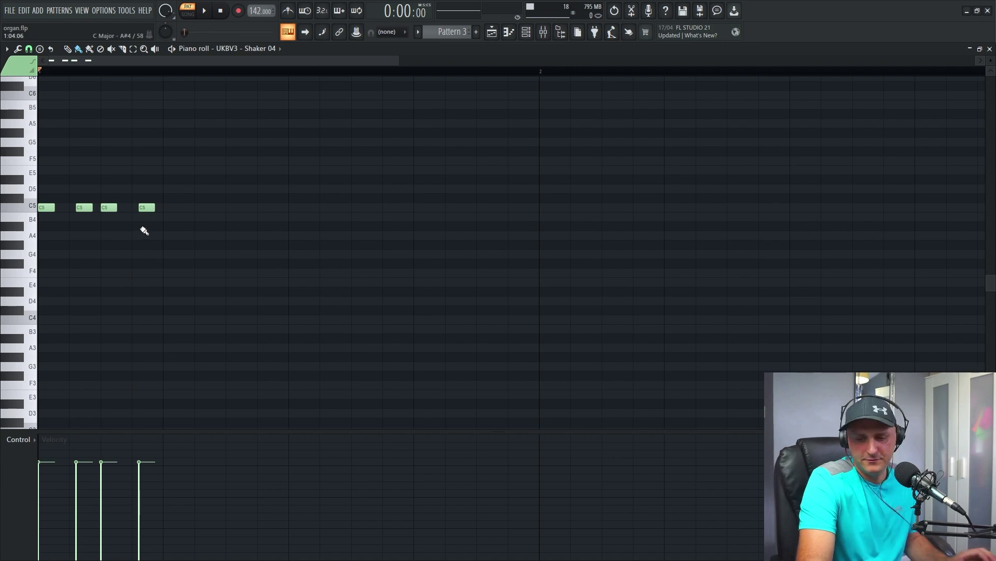
pyautogui.moveTo(180, 267); pyautogui.dragTo(72, 194)
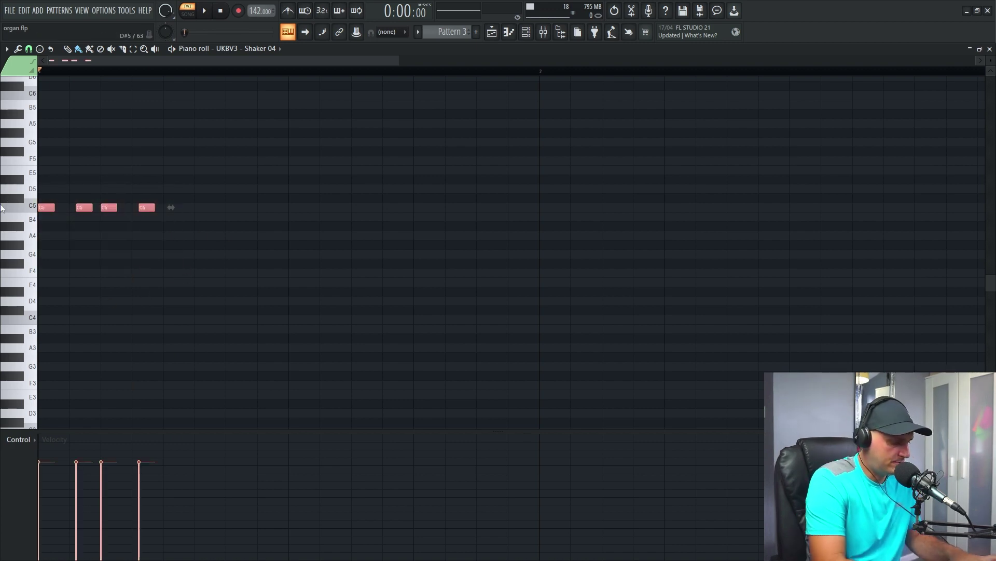
pyautogui.hotkey('ctrl', 'b')
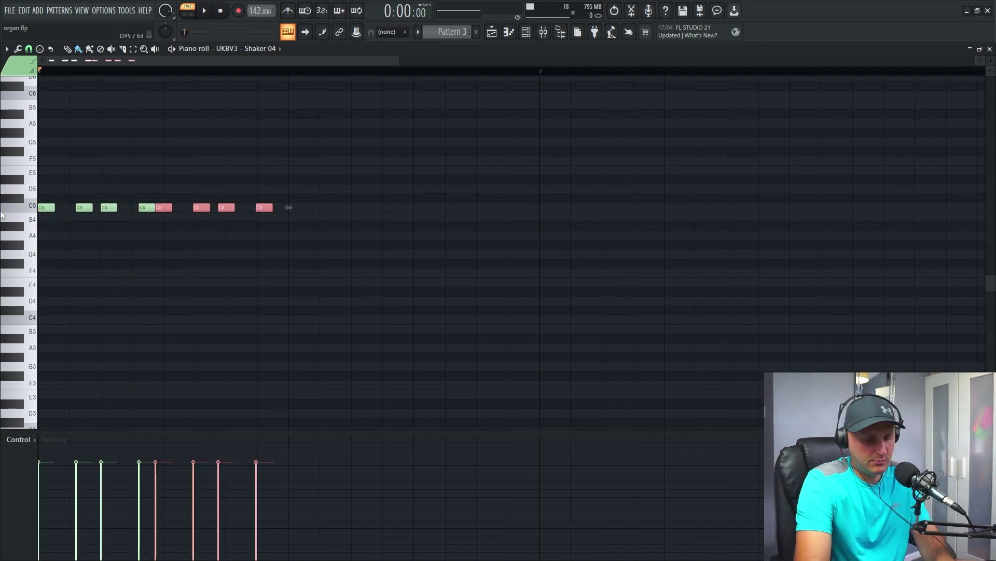
pyautogui.press('Delete')
# Select the first beat's time range, duplicate it three times to fill bar 1, and audition the whole bar.
pyautogui.moveTo(165, 76); pyautogui.dragTo(2, 113)
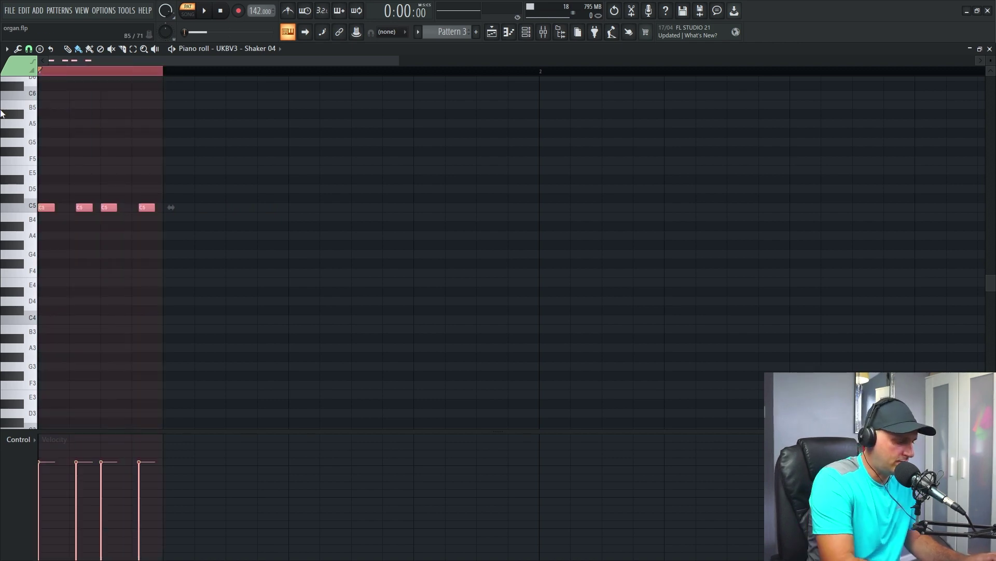
pyautogui.hotkey('ctrl', 'b')
pyautogui.hotkey('ctrl', 'b')
pyautogui.hotkey('ctrl', 'b')
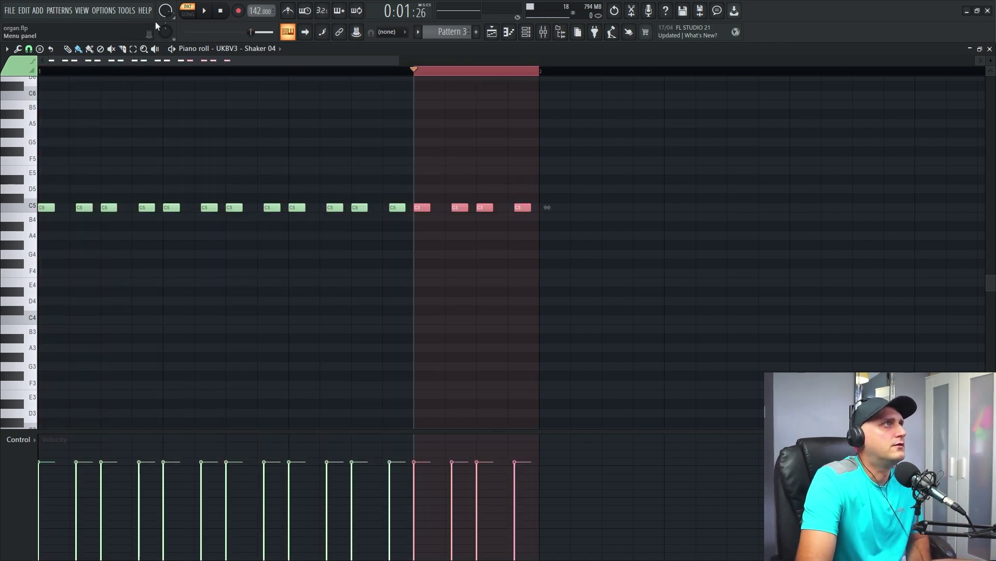
pyautogui.click(540, 74)
pyautogui.hotkey('ctrl', 'a')
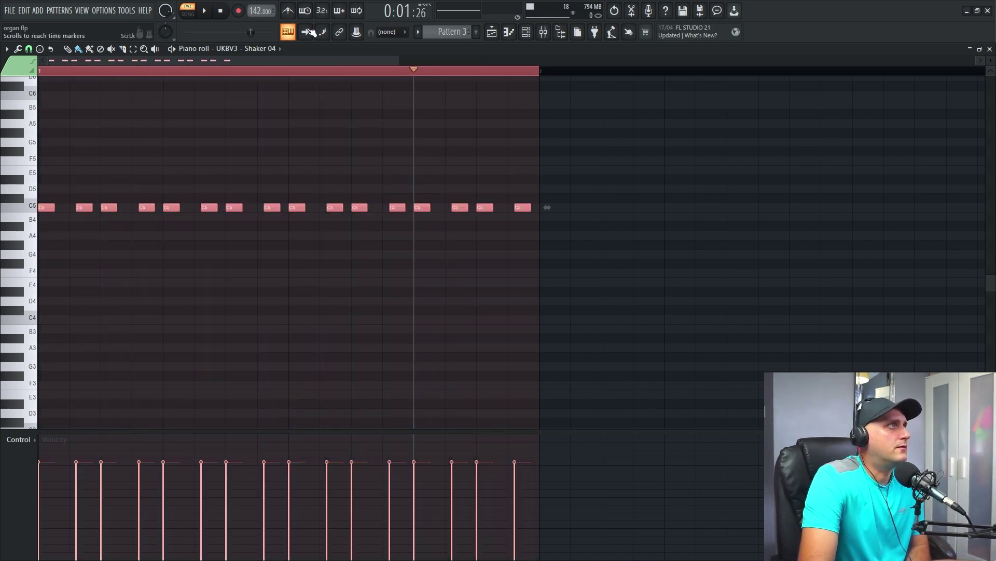
pyautogui.click(205, 10)
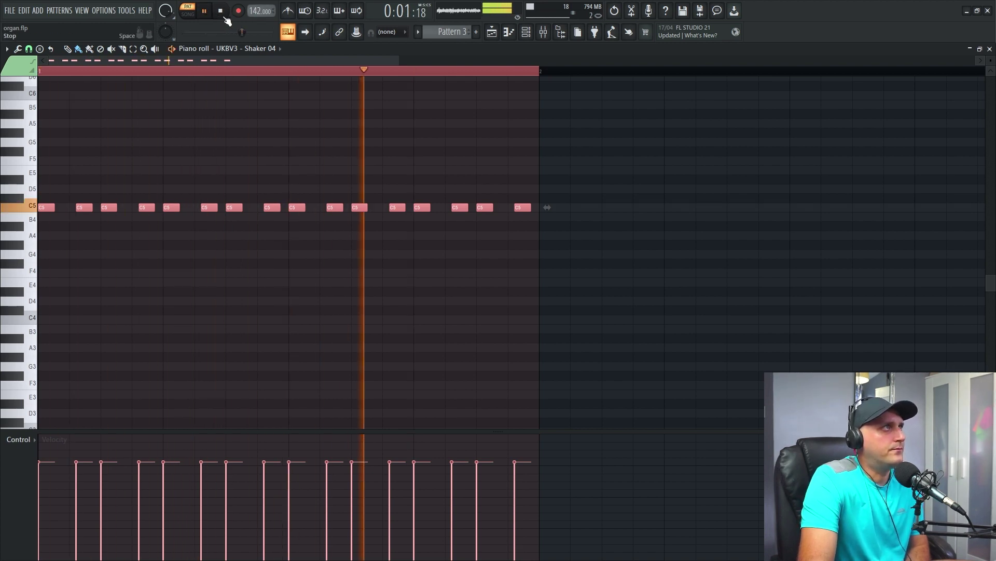
pyautogui.click(222, 12)
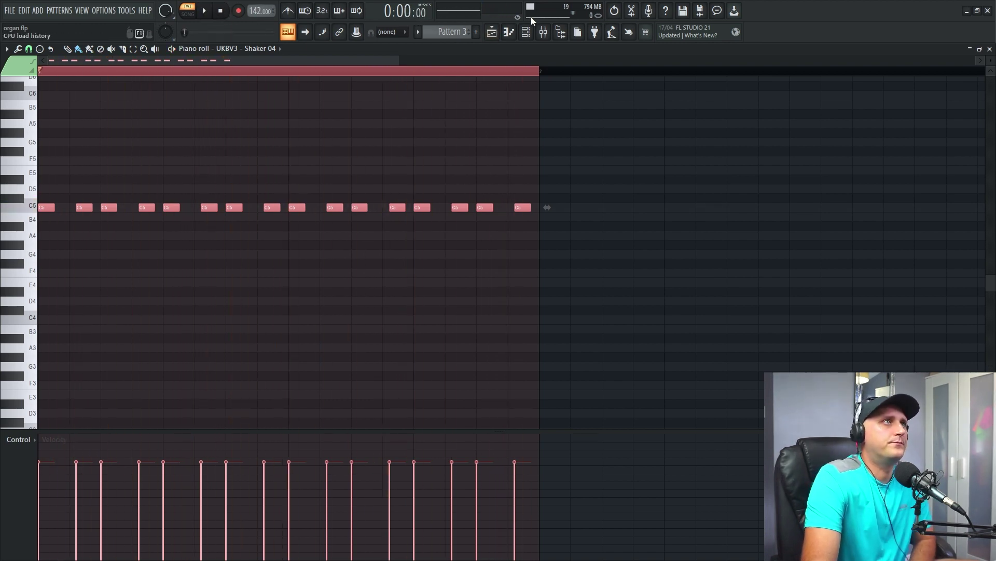
# Open the sampler settings of the UKBV3 - Shaker 04 channel, move the sample start slightly later and audition the result.
pyautogui.click(526, 32)
pyautogui.click(424, 250)
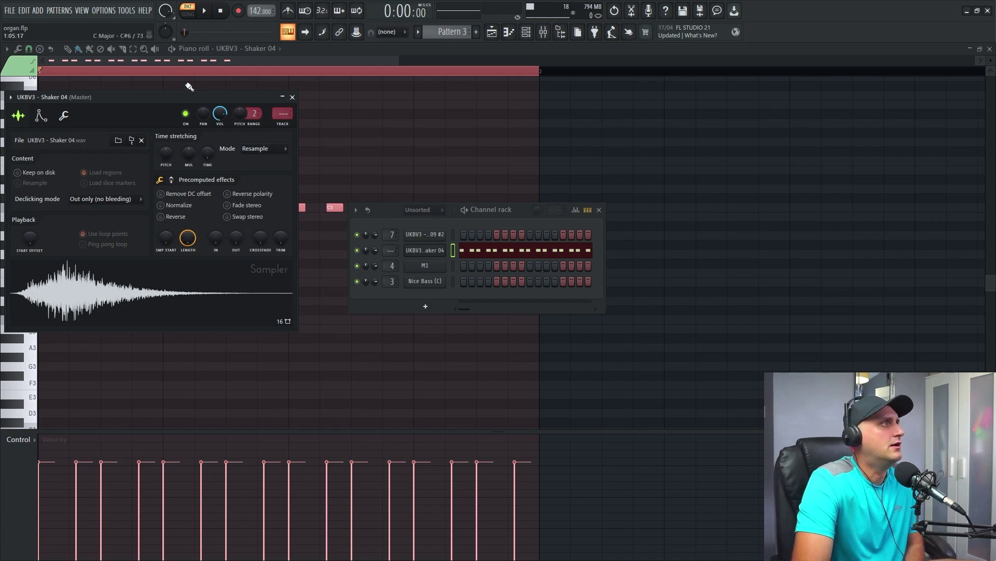
pyautogui.moveTo(189, 96); pyautogui.dragTo(449, 160)
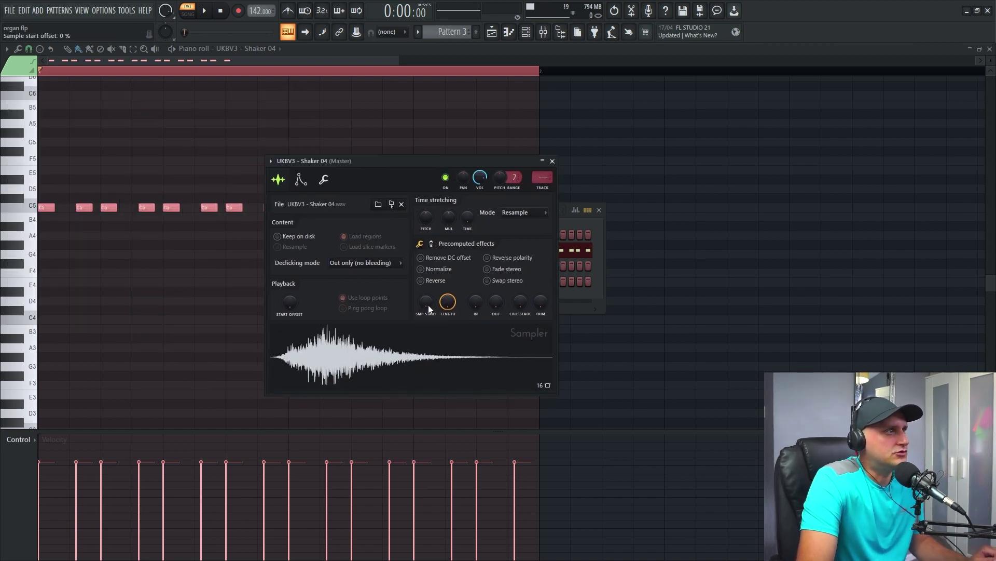
pyautogui.moveTo(429, 305); pyautogui.dragTo(422, 292)
pyautogui.click(205, 11)
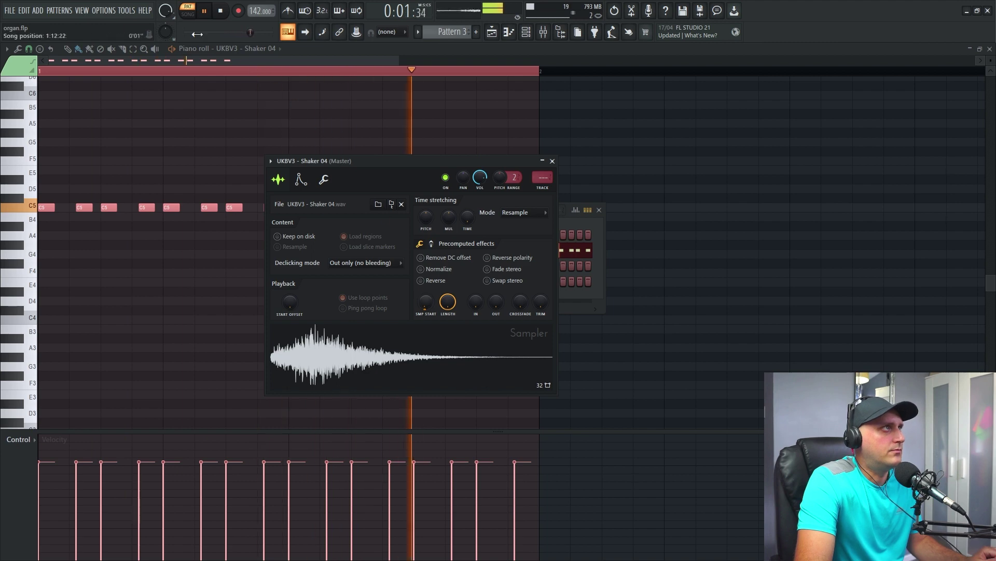
pyautogui.press('space')
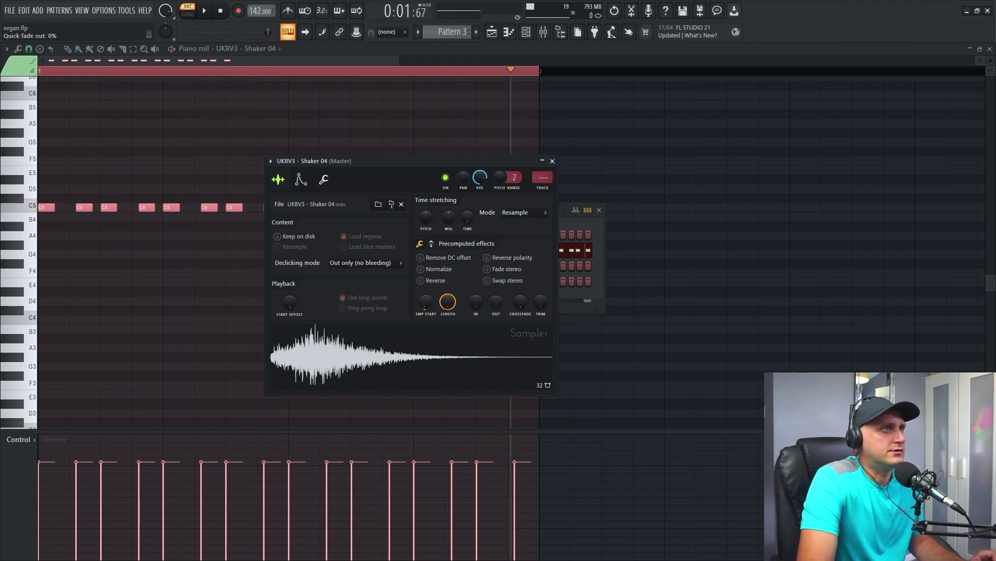
# Set the shaker sample's quick fade out to 14% while listening to the pattern.
pyautogui.moveTo(497, 301); pyautogui.dragTo(496, 293)
pyautogui.click(208, 12)
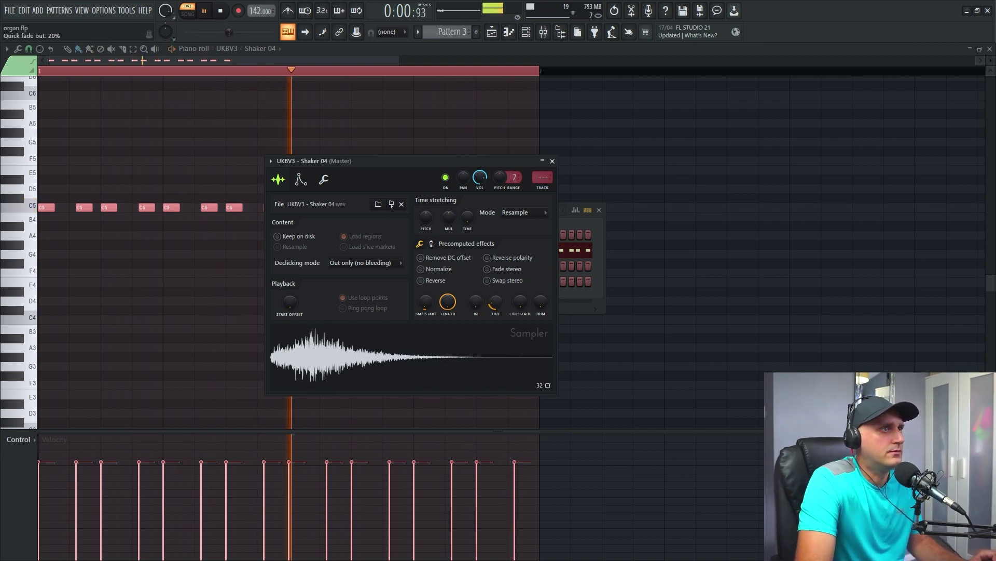
pyautogui.scroll(-2, 496, 307)
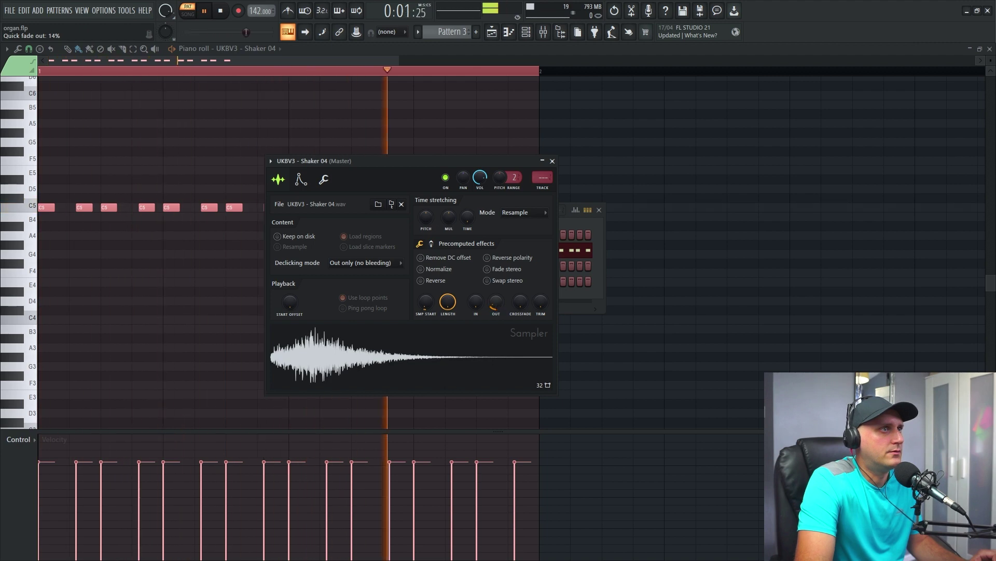
pyautogui.press('space')
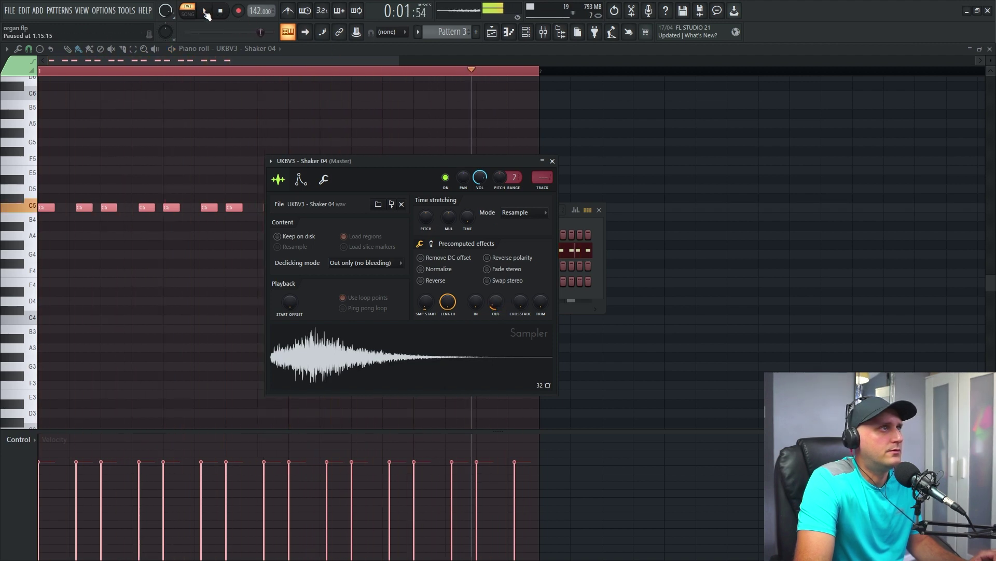
# Enable the shaker's volume envelope, set its decay time to 21% and slightly lengthen the release during playback, and return to the piano roll.
pyautogui.click(301, 180)
pyautogui.scroll(-5, 318, 285)
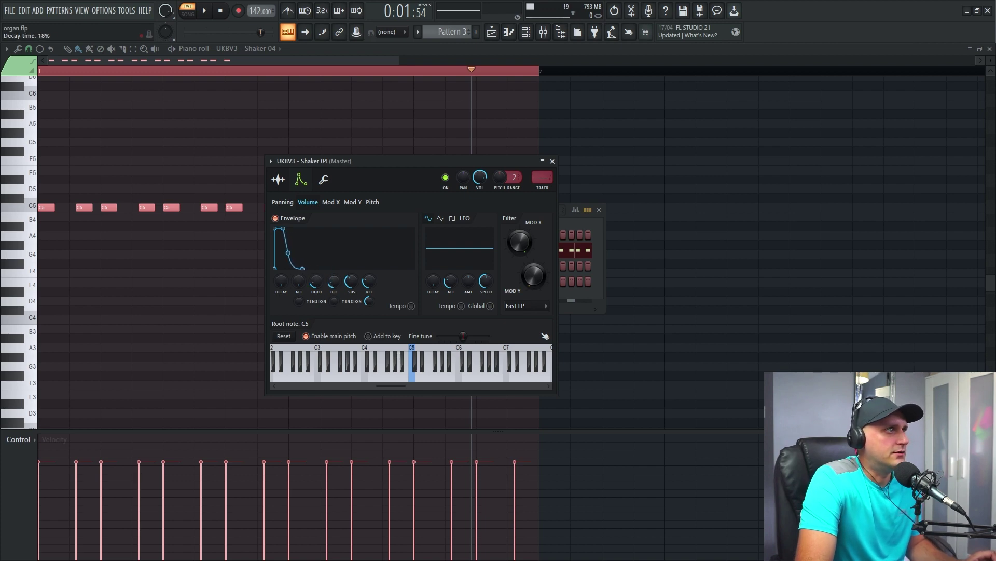
pyautogui.press('space')
pyautogui.scroll(-2, 318, 283)
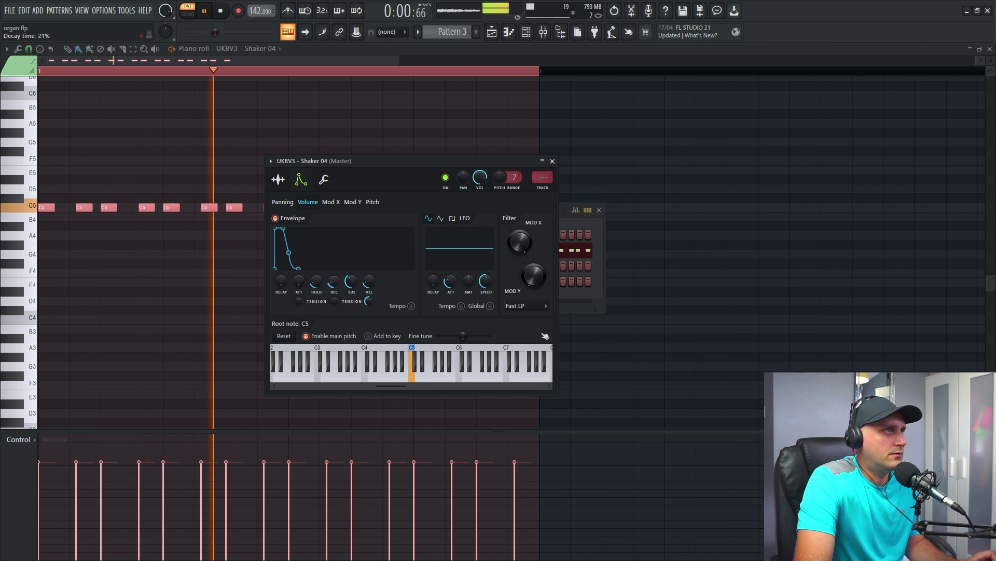
pyautogui.moveTo(369, 281); pyautogui.dragTo(369, 274)
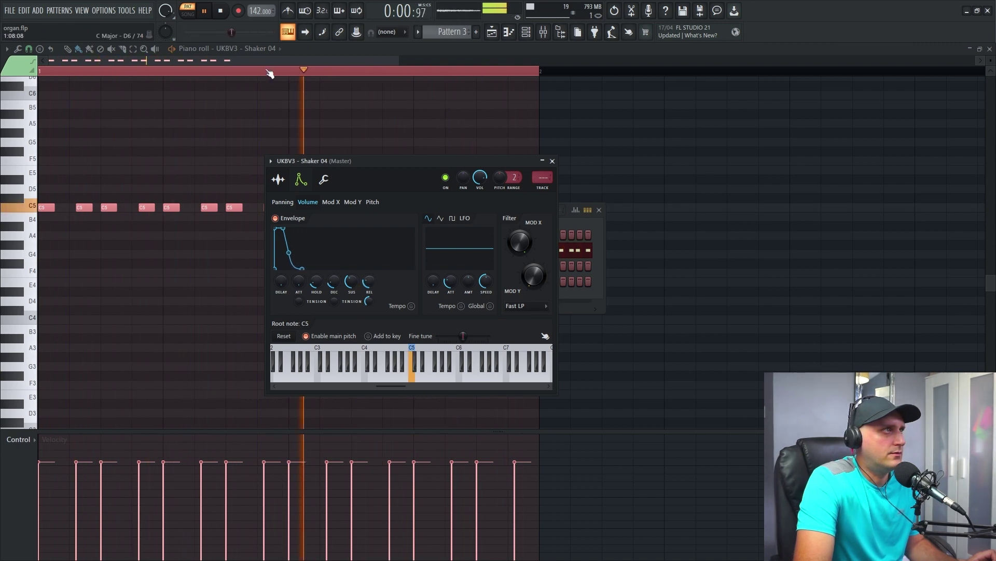
pyautogui.press('space')
pyautogui.click(671, 195)
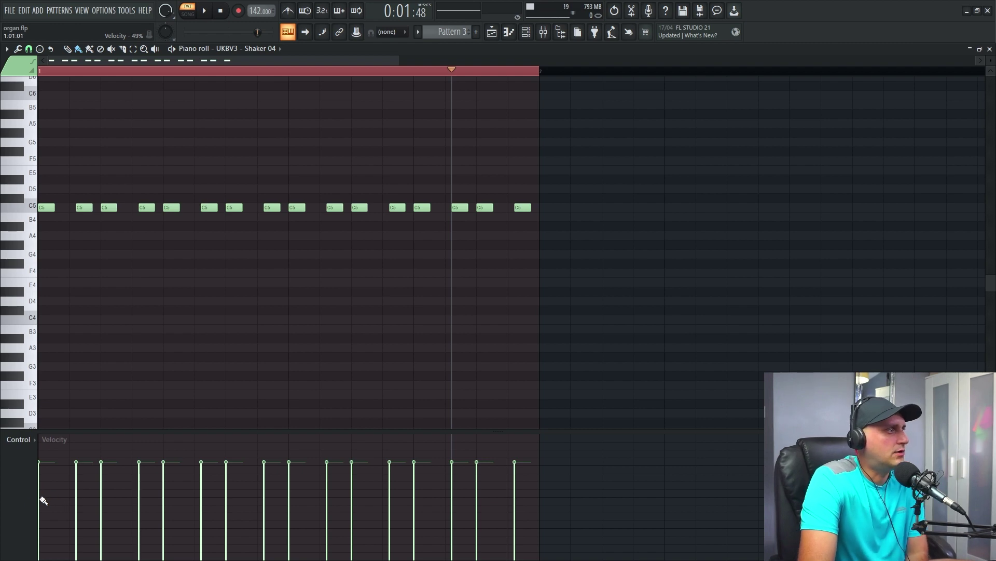
# Select every other shaker note in bar 1, starting with the first, and lower their velocity to about 50%.
pyautogui.click(56, 493)
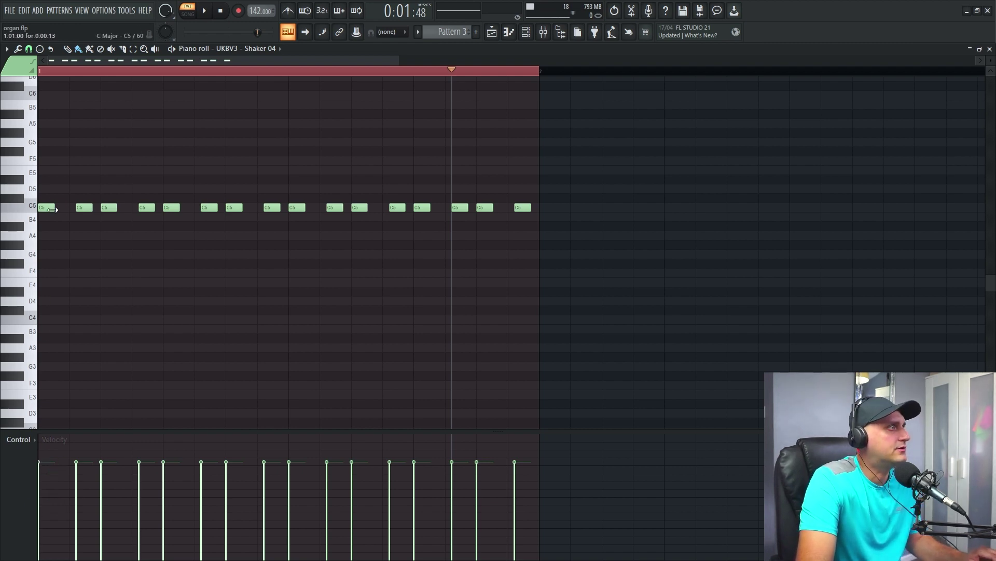
pyautogui.keyDown('ctrl'); pyautogui.click(46, 207); pyautogui.keyUp('ctrl')
pyautogui.keyDown('ctrl'); pyautogui.click(109, 207); pyautogui.keyUp('ctrl')
pyautogui.keyDown('ctrl'); pyautogui.click(166, 208); pyautogui.keyUp('ctrl')
pyautogui.keyDown('ctrl'); pyautogui.click(234, 208); pyautogui.keyUp('ctrl')
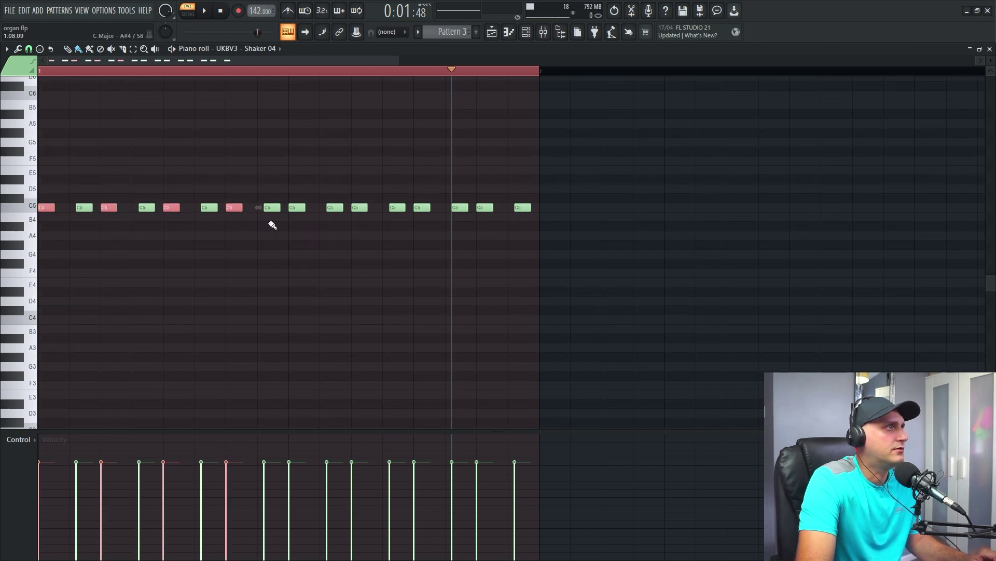
pyautogui.keyDown('ctrl'); pyautogui.click(297, 208); pyautogui.keyUp('ctrl')
pyautogui.keyDown('ctrl'); pyautogui.click(359, 208); pyautogui.keyUp('ctrl')
pyautogui.keyDown('ctrl'); pyautogui.click(421, 208); pyautogui.keyUp('ctrl')
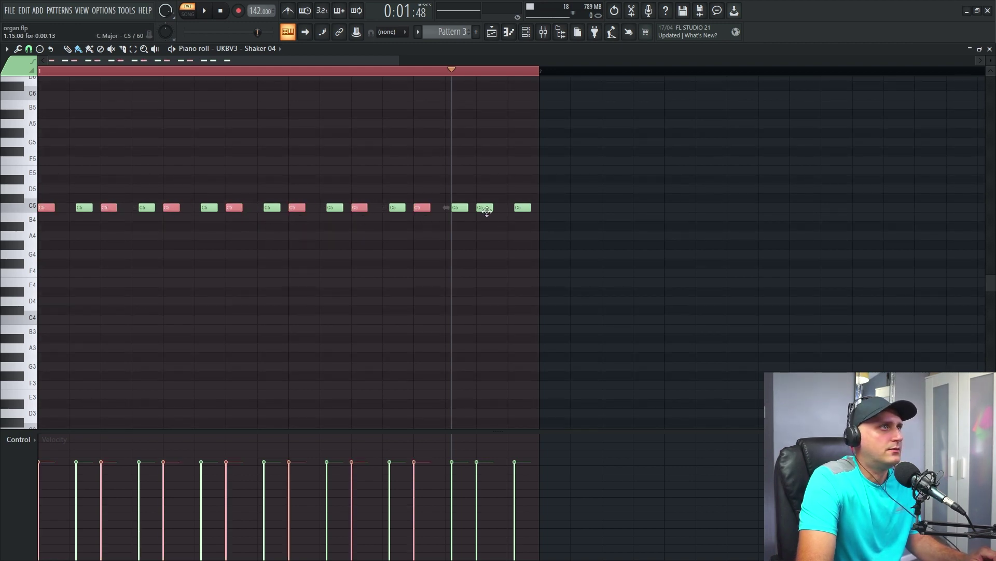
pyautogui.keyDown('ctrl'); pyautogui.click(484, 208); pyautogui.keyUp('ctrl')
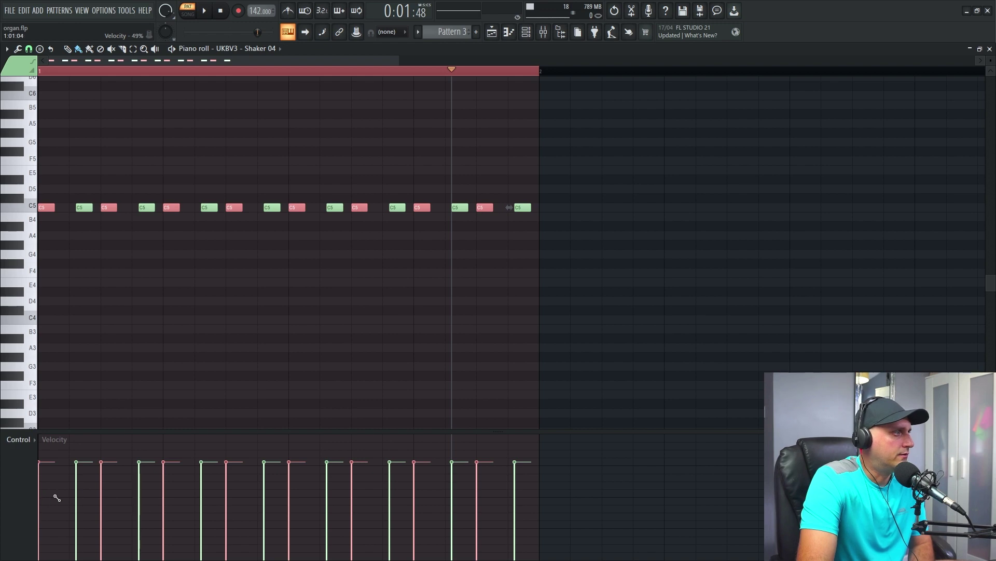
pyautogui.moveTo(235, 483); pyautogui.dragTo(496, 511)
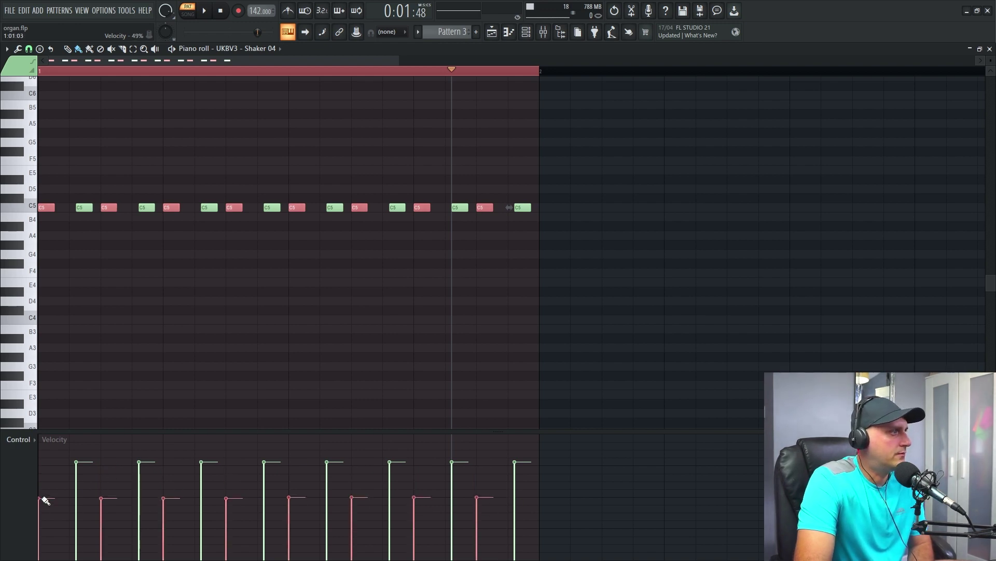
# Audition the Shaker 04 pattern in the piano roll and clear the note selection.
pyautogui.click(204, 10)
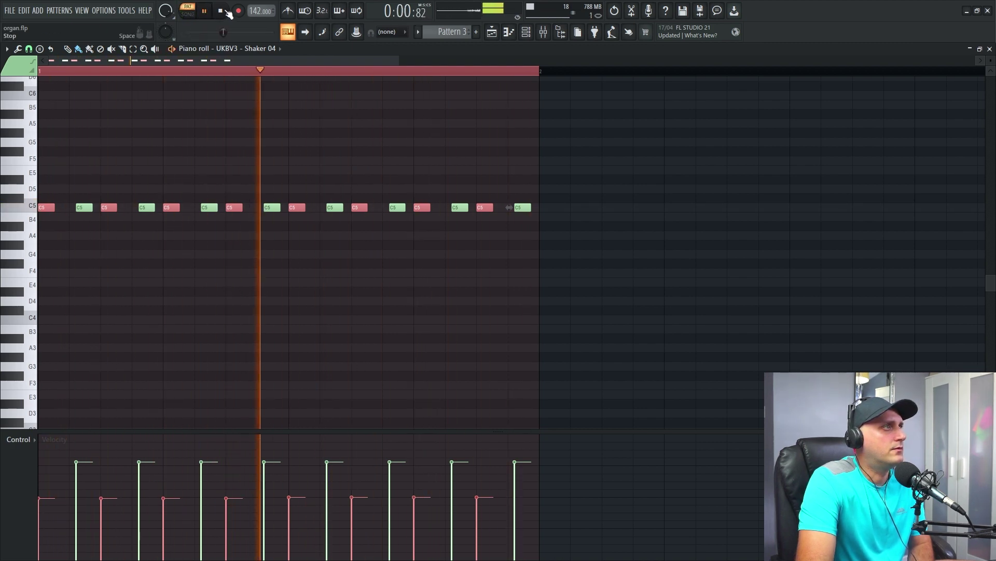
pyautogui.click(228, 12)
pyautogui.click(776, 314)
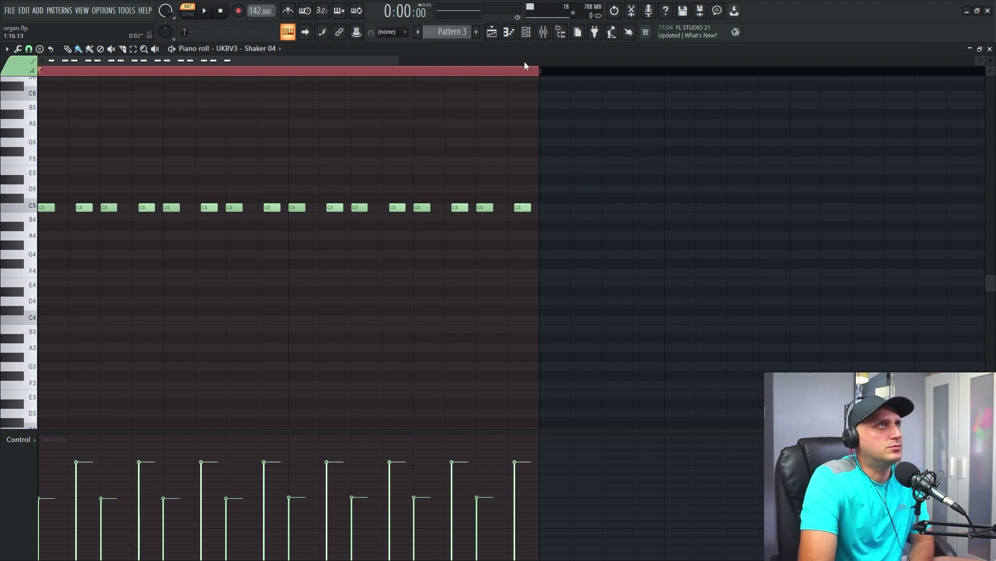
# Repeat the Pattern 3 clip along Track 22 of the playlist until the drum clips end at bar 53.
pyautogui.press('F5')
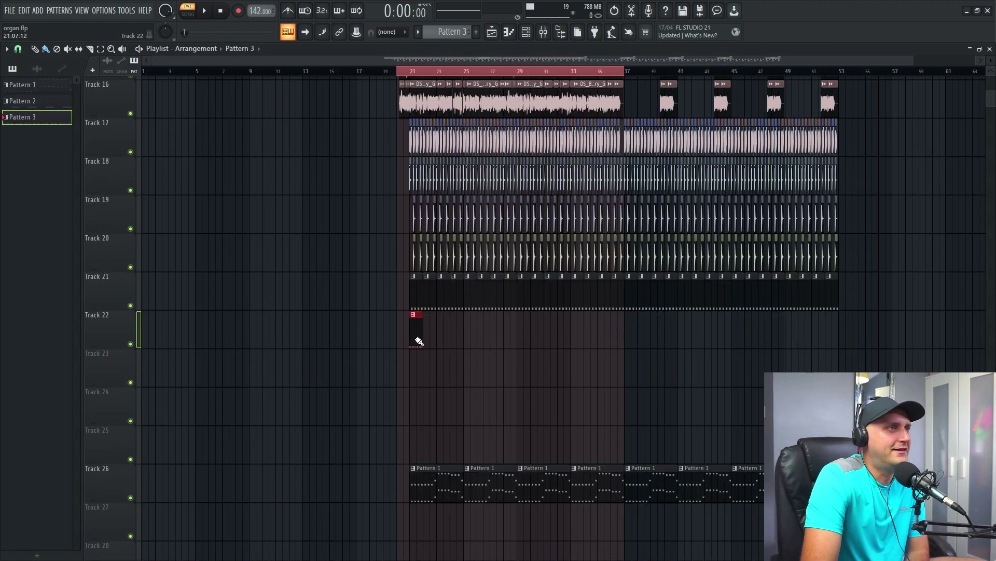
pyautogui.moveTo(439, 336); pyautogui.dragTo(811, 360)
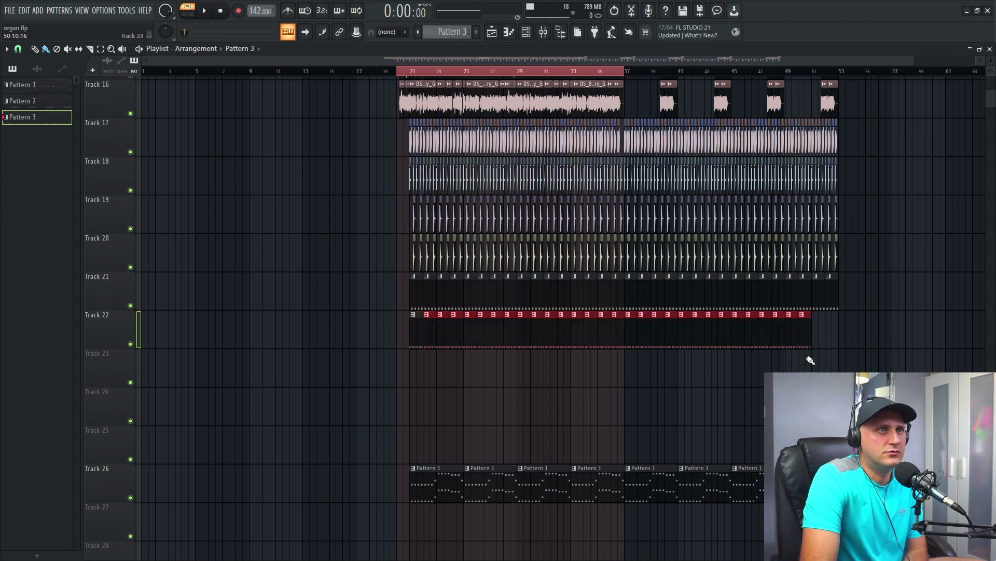
# Assign the Shaker 04 channel to mixer track 12 and arrange the channel rack so the mixer is unobstructed.
pyautogui.click(548, 31)
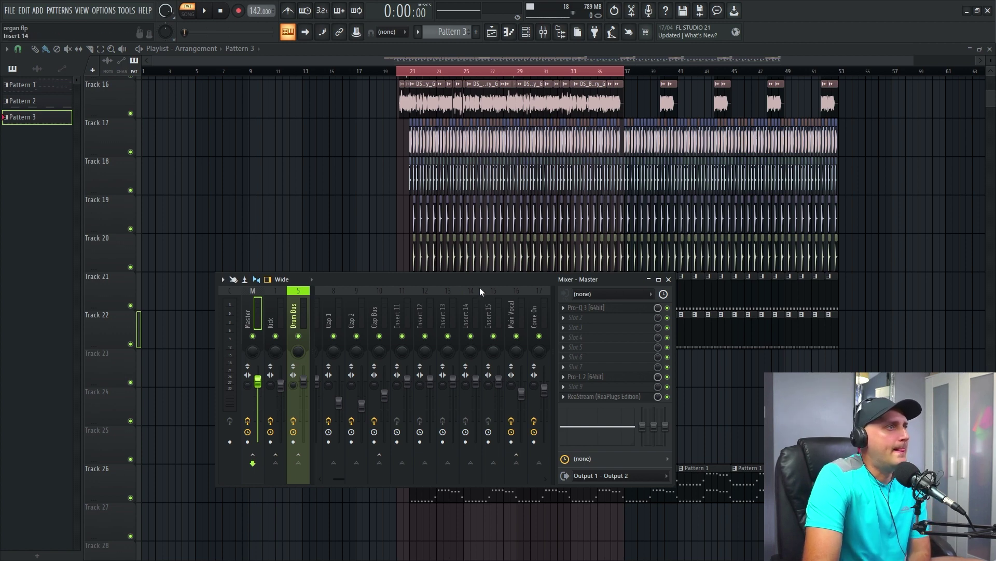
pyautogui.click(526, 32)
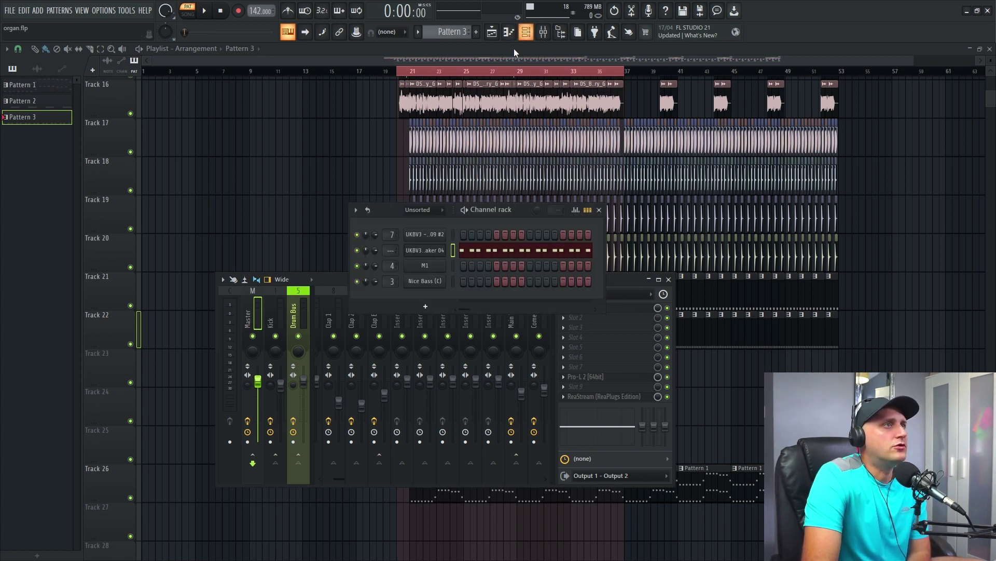
pyautogui.click(392, 250)
pyautogui.scroll(11, 392, 251)
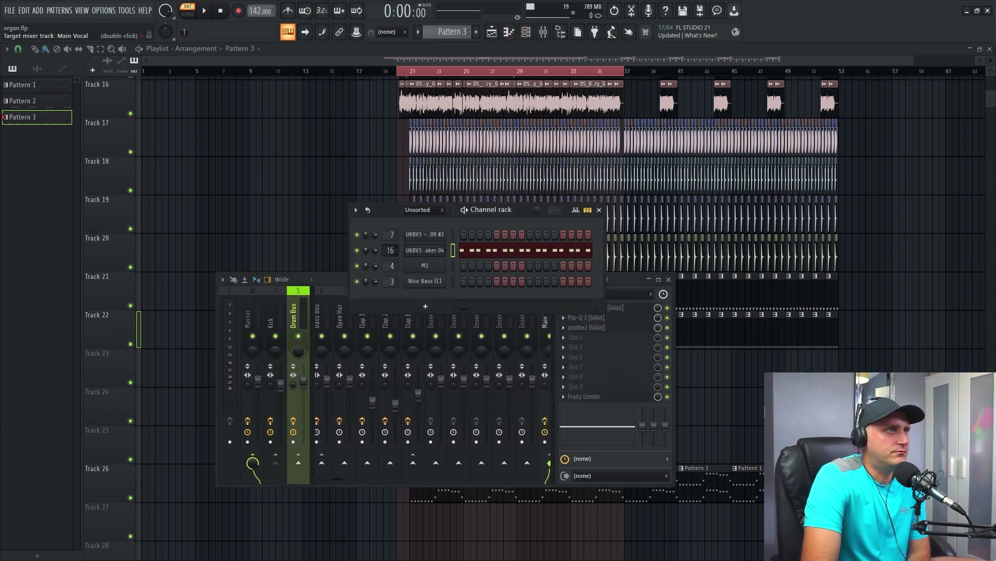
pyautogui.scroll(-2, 390, 250)
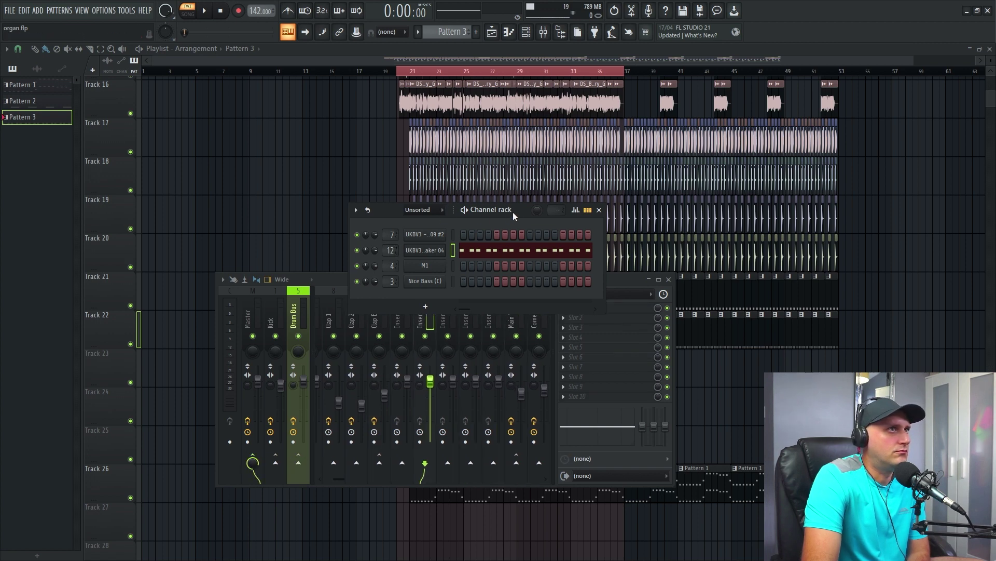
pyautogui.moveTo(513, 211); pyautogui.dragTo(613, 132)
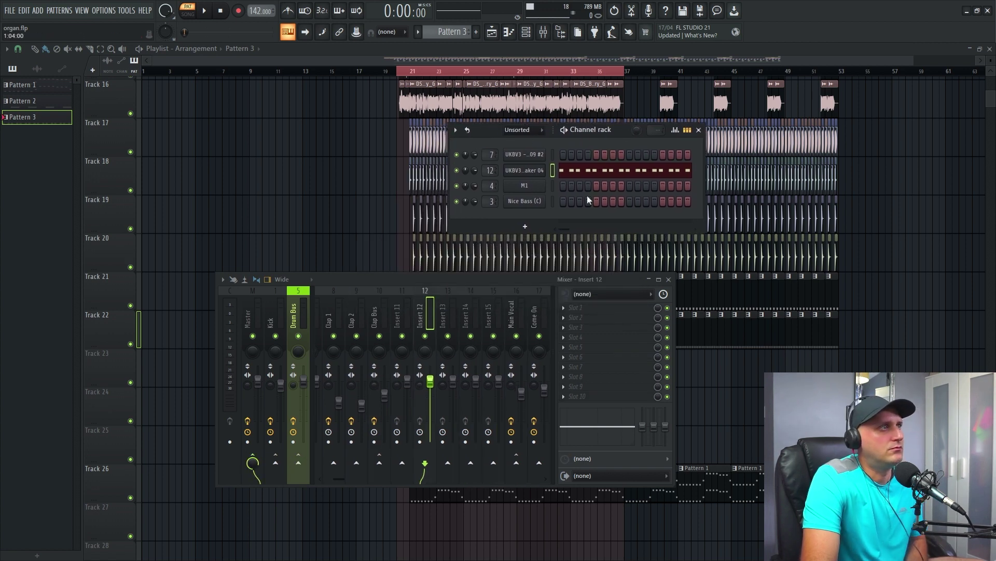
# Route mixer Insert 12 only to the Drum Bus and rename the insert Shaker.
pyautogui.rightClick(305, 466)
pyautogui.click(348, 478)
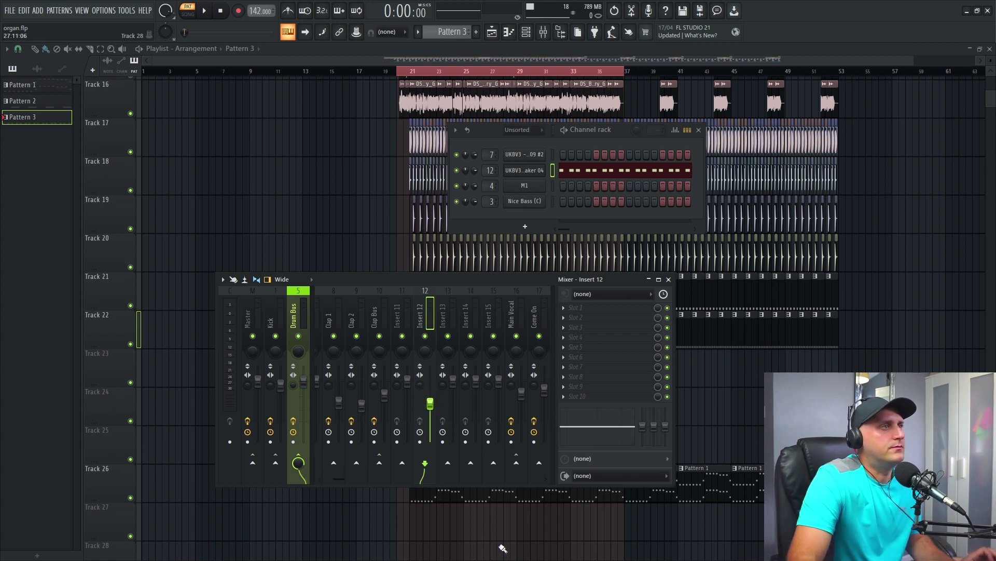
pyautogui.rightClick(429, 322)
pyautogui.click(467, 263)
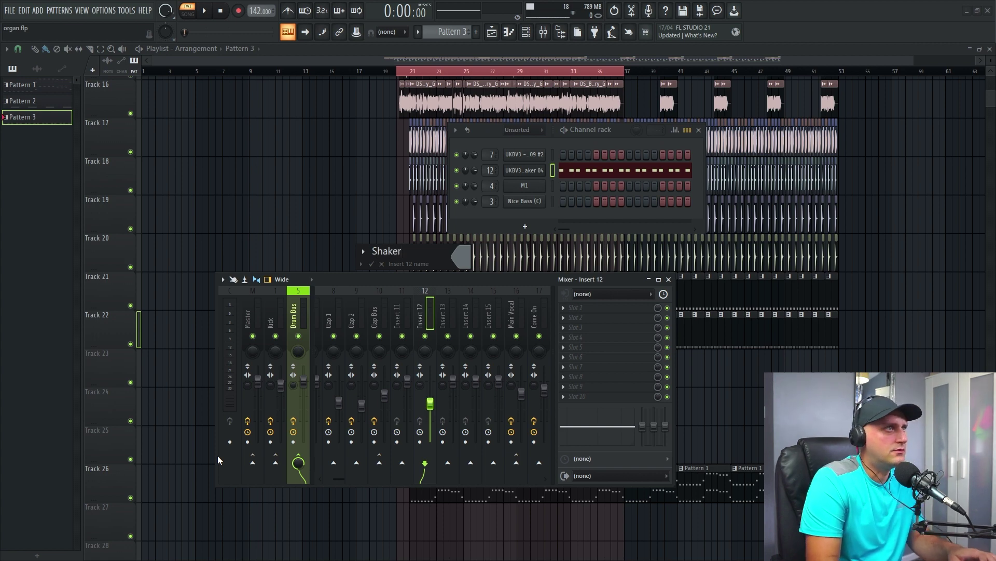
pyautogui.press('Return')
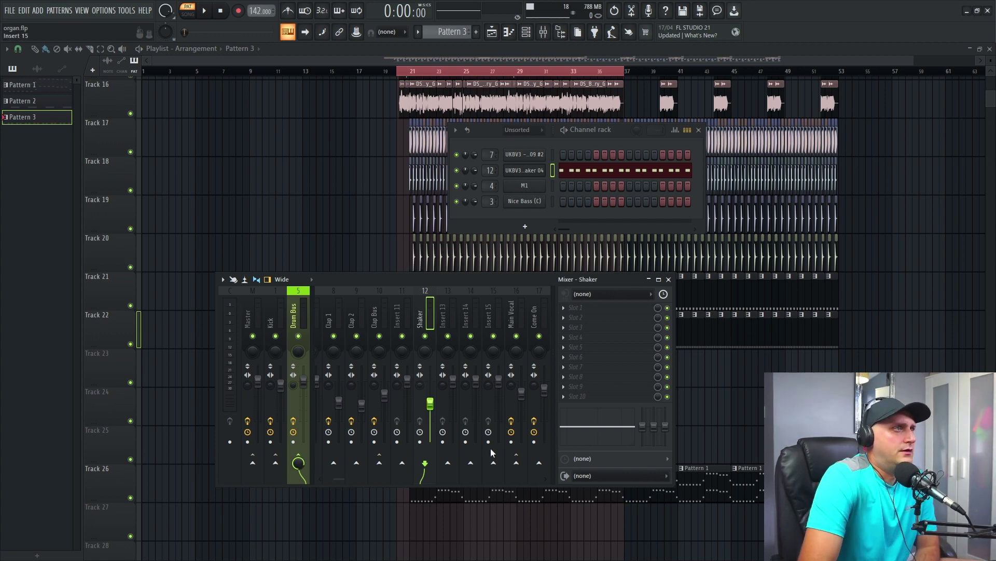
# Load Fruity Parametric EQ 2 into the first effect slot of the Shaker mixer track.
pyautogui.click(397, 321)
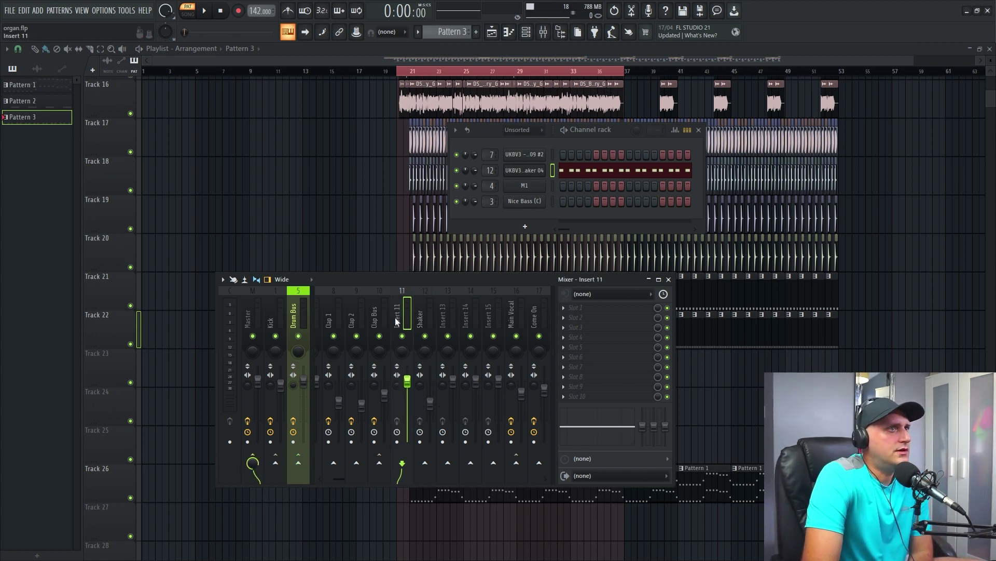
pyautogui.click(423, 319)
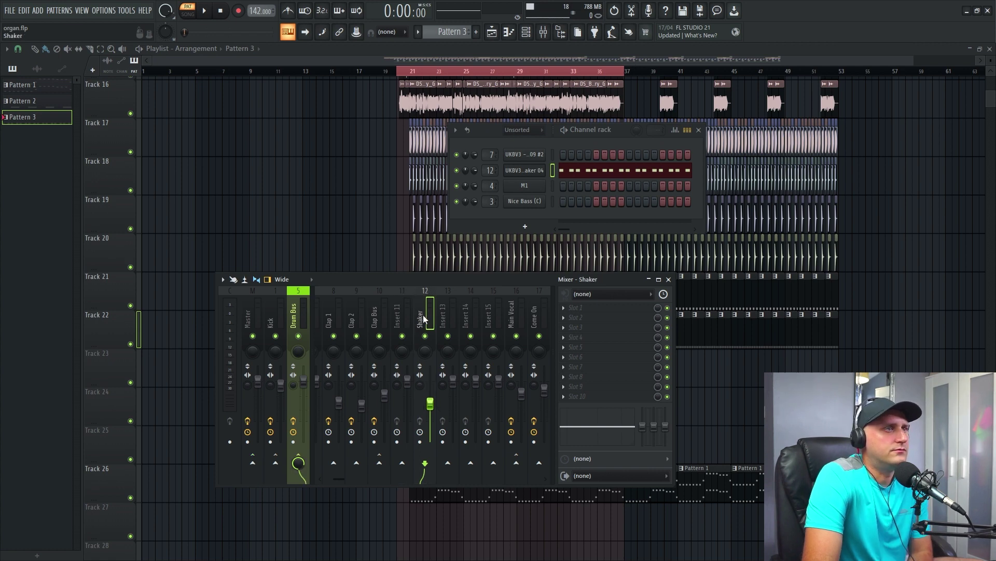
pyautogui.click(563, 307)
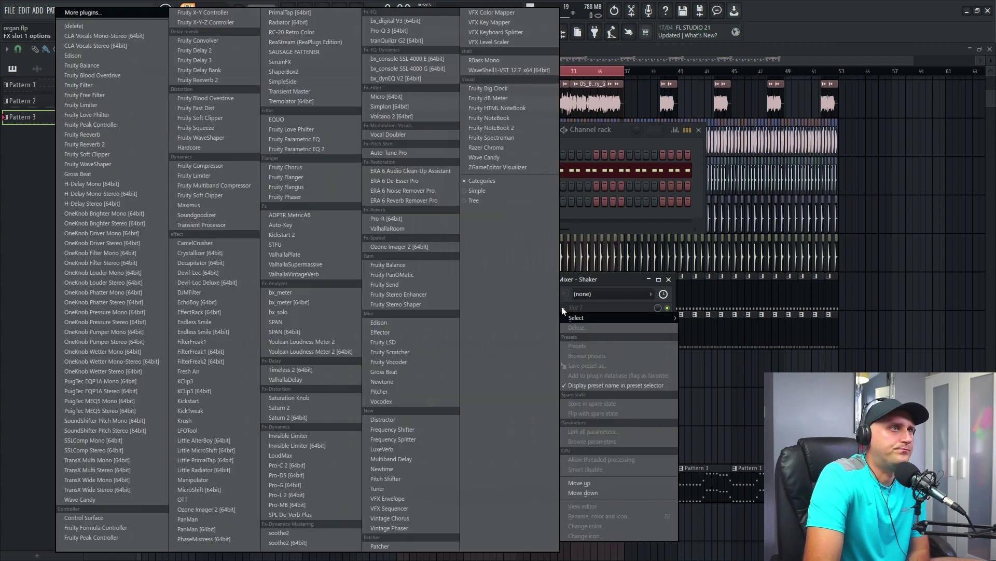
pyautogui.click(325, 154)
pyautogui.moveTo(231, 124); pyautogui.dragTo(533, 186)
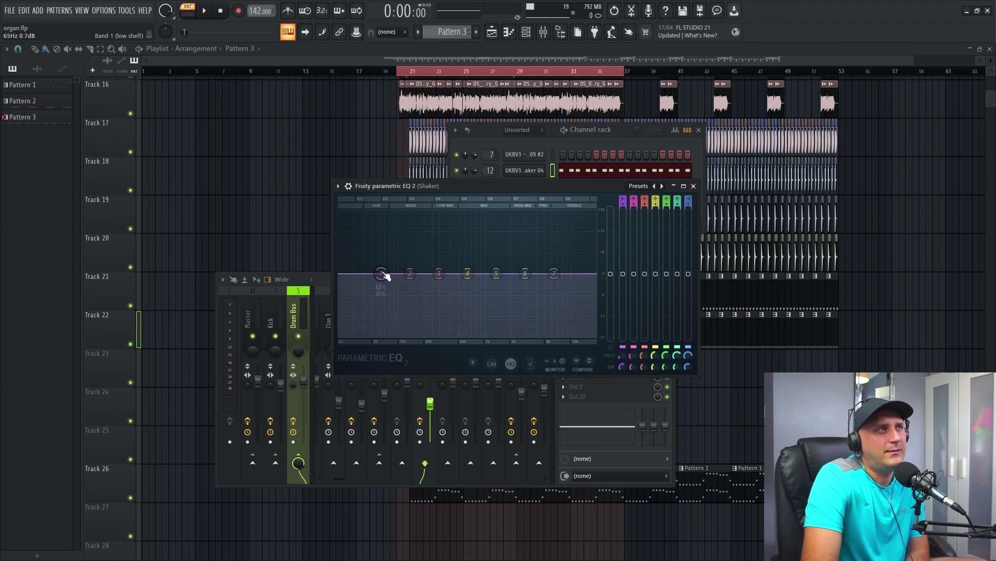
# Make EQ band 1 a high-pass filter, raise its cutoff into the mids and audition the shaker.
pyautogui.moveTo(410, 303)
pyautogui.click(436, 324)
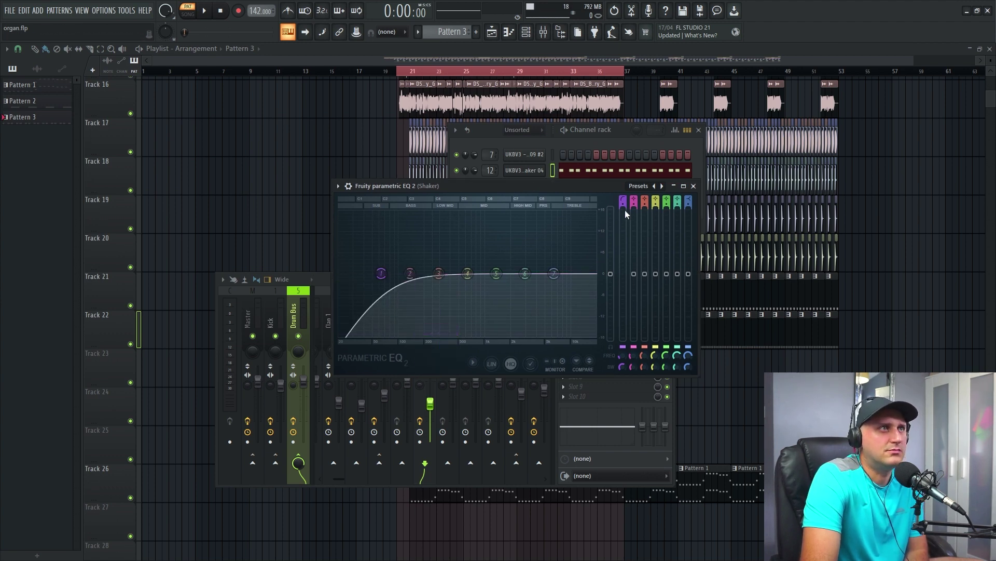
pyautogui.moveTo(381, 273); pyautogui.dragTo(487, 280)
pyautogui.click(206, 13)
pyautogui.click(206, 12)
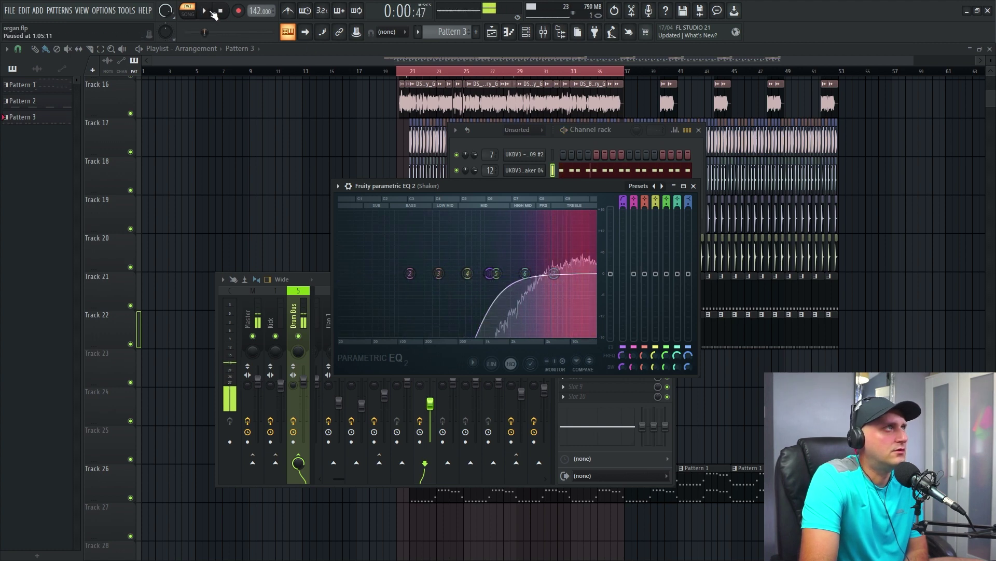
# Change EQ band 7 to a low-pass filter and move its cutoff to about 18 kHz.
pyautogui.rightClick(554, 273)
pyautogui.moveTo(584, 301)
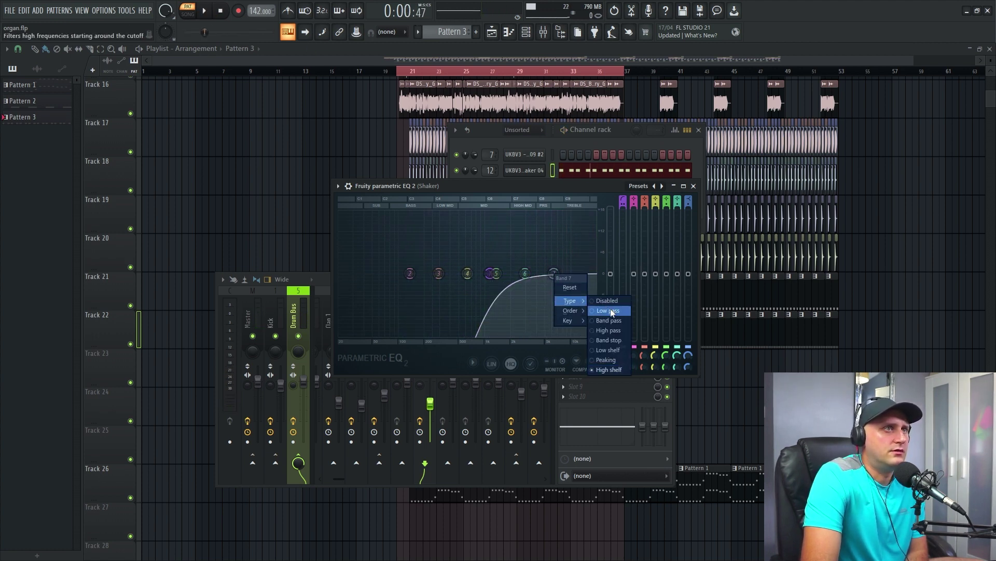
pyautogui.click(607, 330)
pyautogui.rightClick(554, 273)
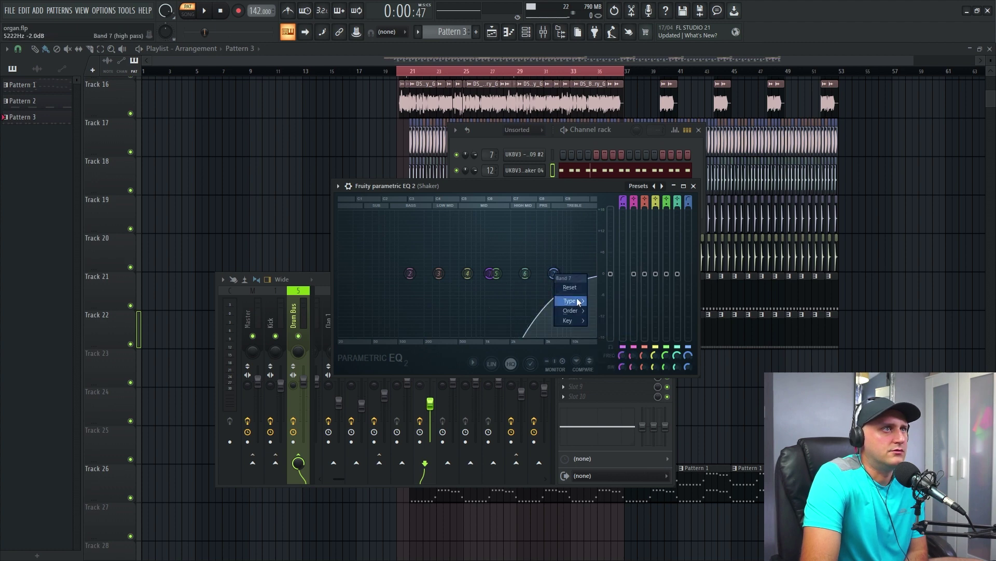
pyautogui.click(610, 310)
pyautogui.moveTo(553, 273); pyautogui.dragTo(592, 273)
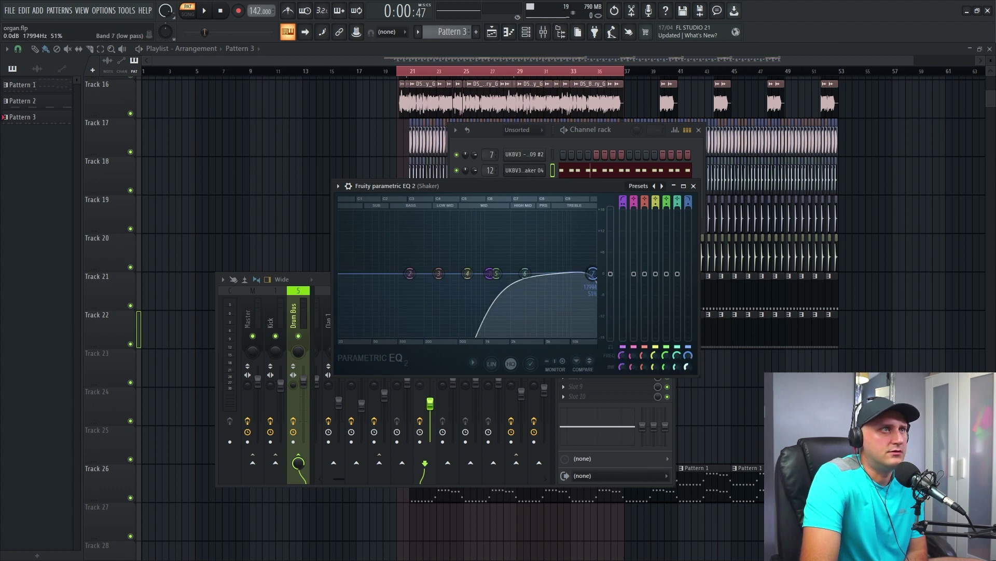
# Fine-tune band 7's low-pass filter and slightly lower band 1's high-pass cutoff while the shaker plays.
pyautogui.press('space')
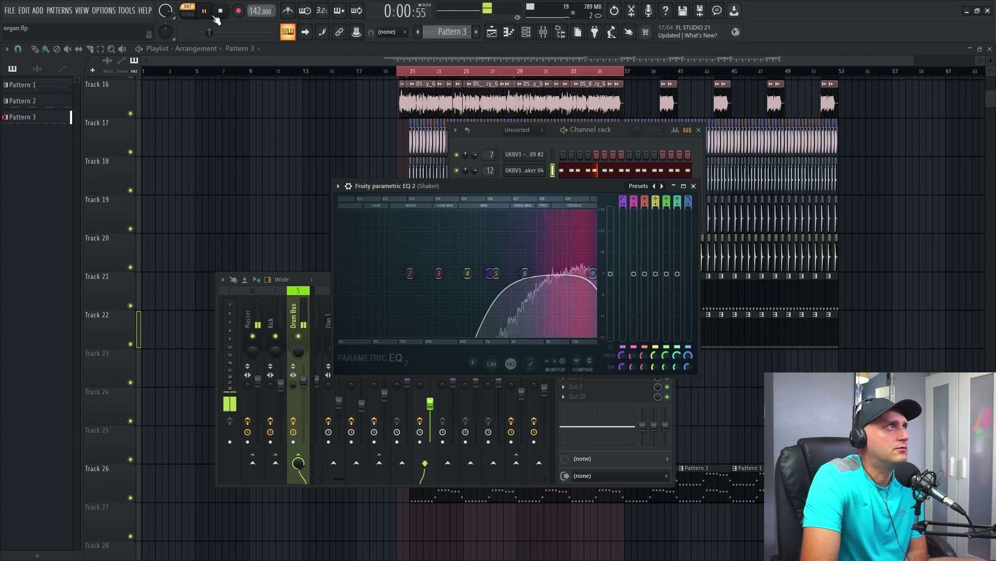
pyautogui.moveTo(592, 273); pyautogui.dragTo(601, 280)
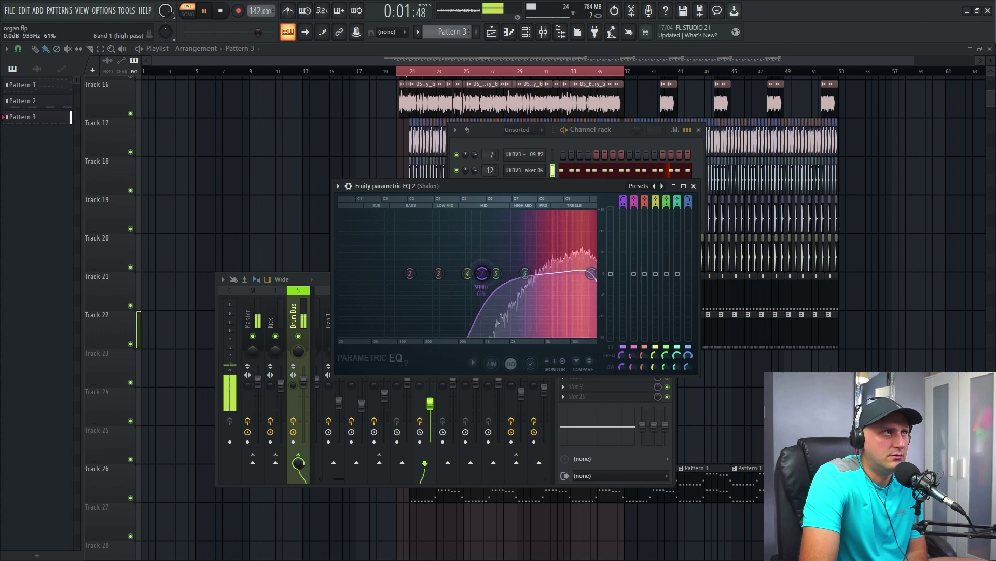
pyautogui.moveTo(489, 273); pyautogui.dragTo(485, 273)
pyautogui.press('space')
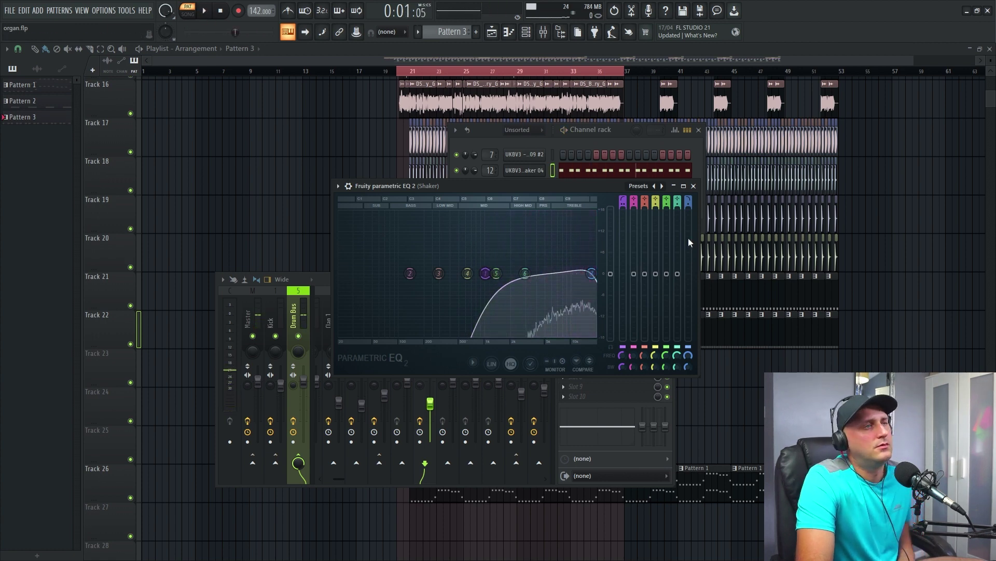
# Adjust band 7's bandwidth and raise its low-pass cutoff to 20000 Hz during playback, and close the open windows.
pyautogui.click(693, 186)
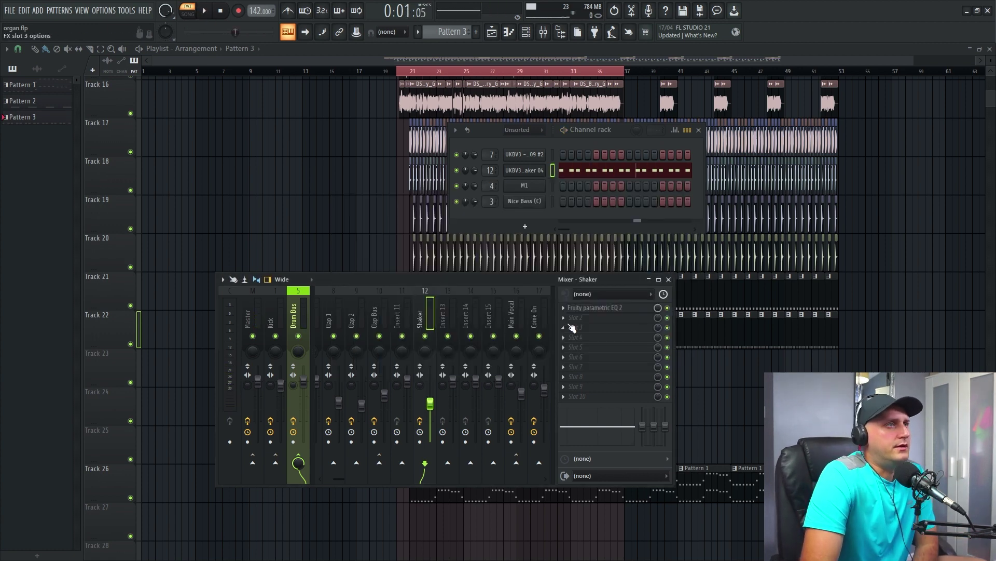
pyautogui.click(594, 308)
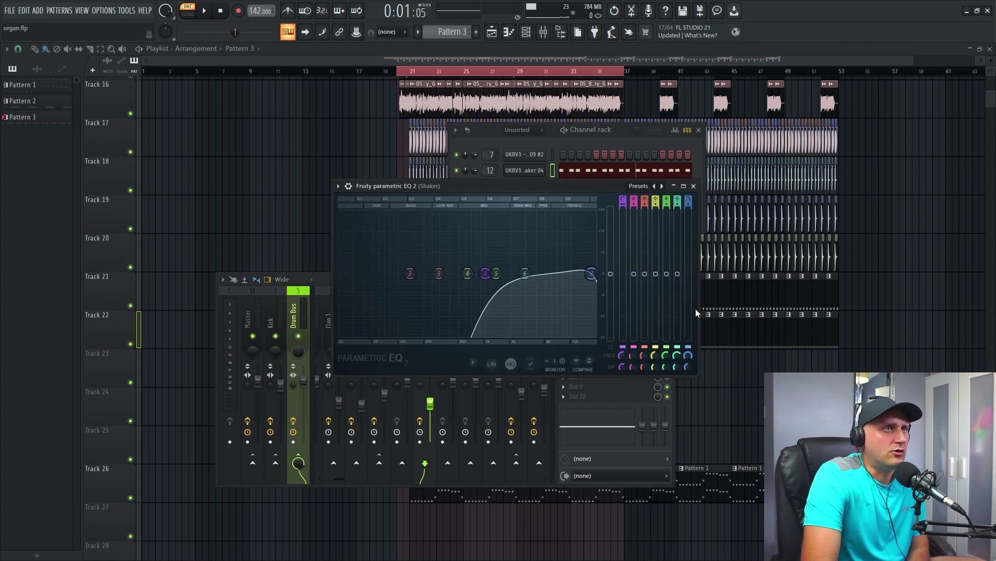
pyautogui.moveTo(687, 366); pyautogui.dragTo(688, 369)
pyautogui.press('space')
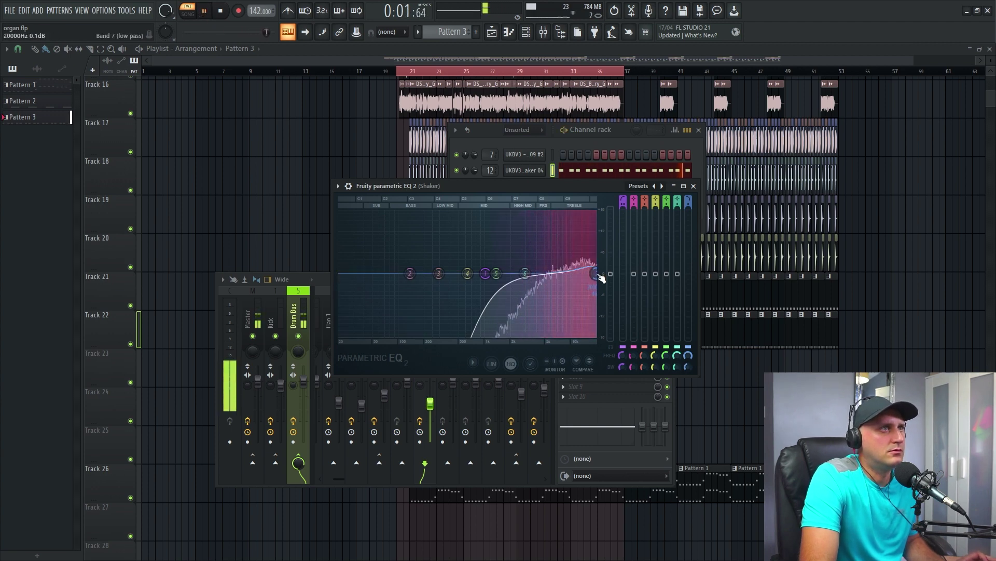
pyautogui.press('space')
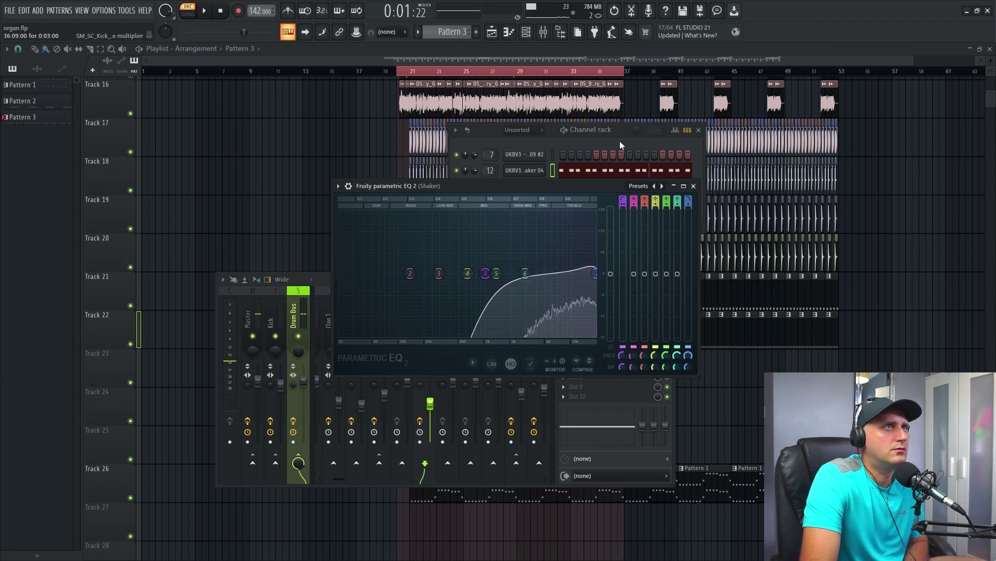
pyautogui.click(617, 146)
pyautogui.press('F12')
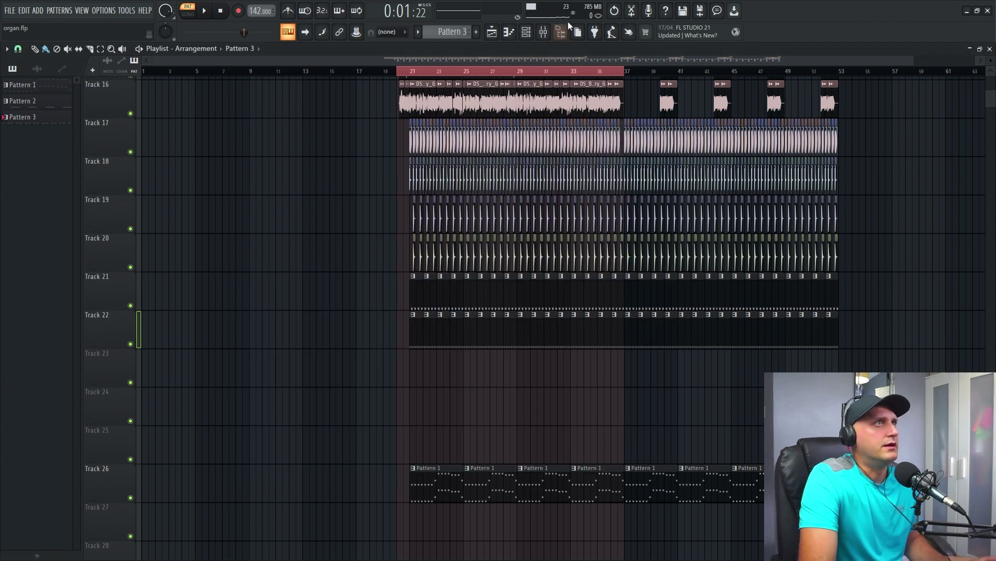
# Load Fruity Limiter into effect slot 7 of the Shaker mixer track.
pyautogui.press('F9')
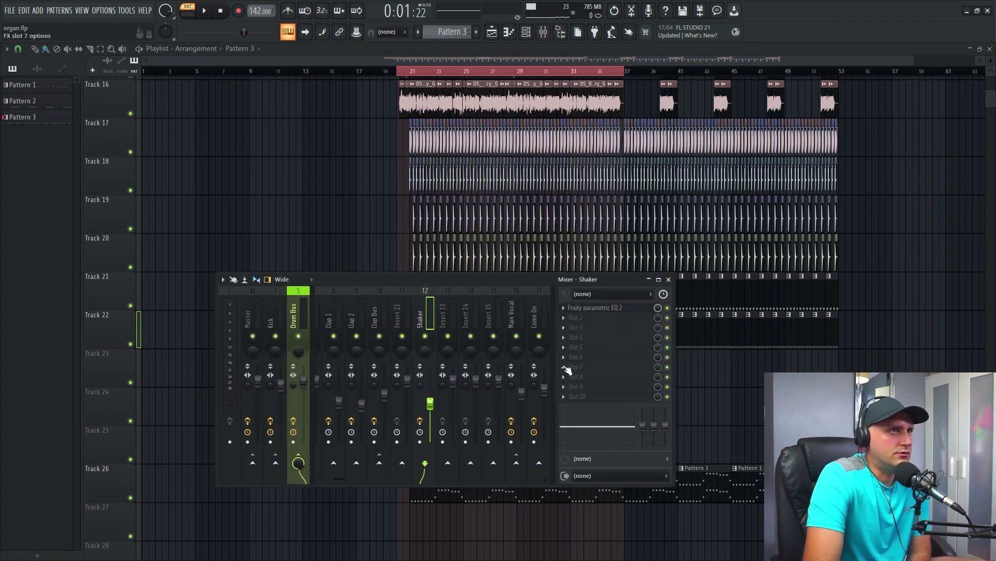
pyautogui.click(567, 372)
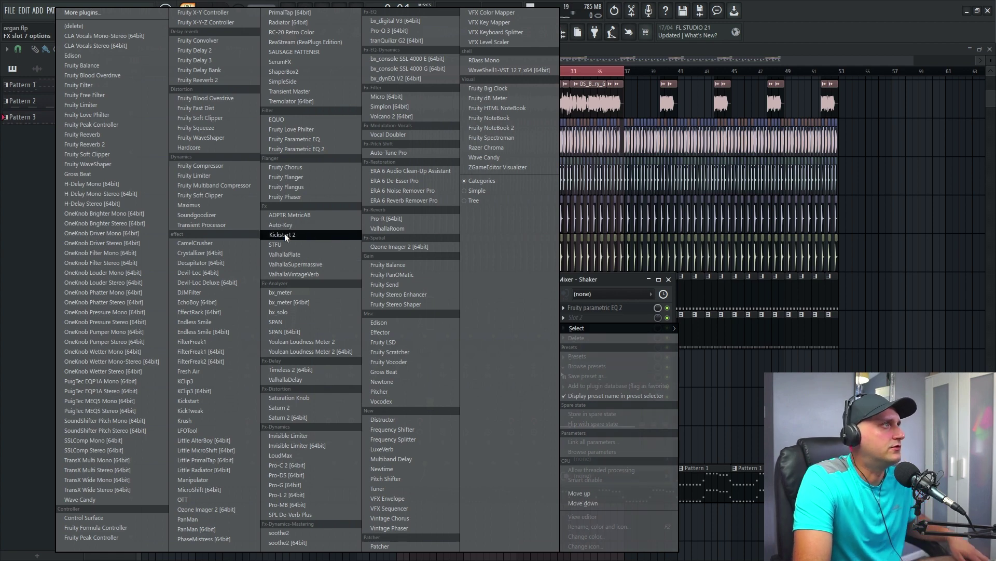
pyautogui.click(188, 175)
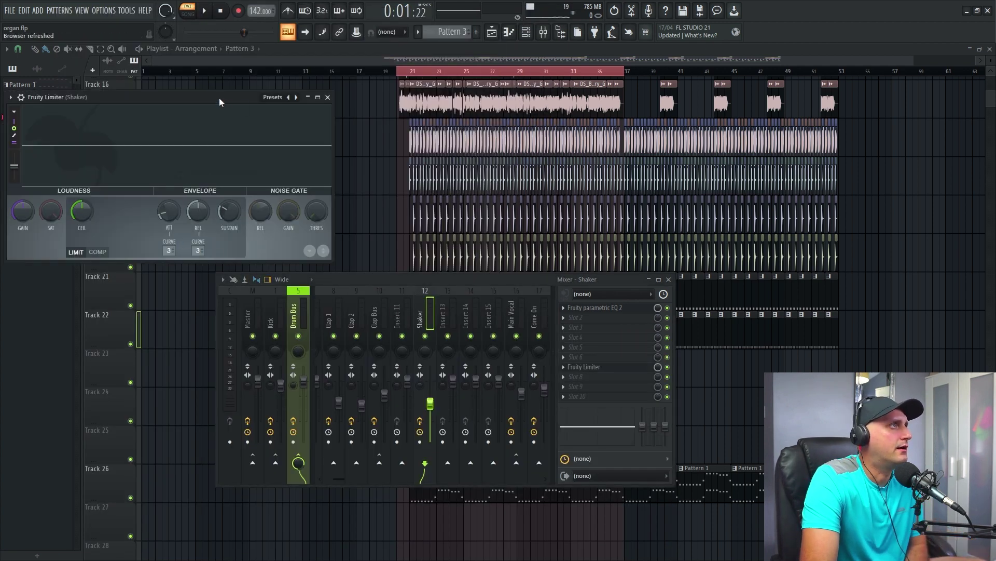
pyautogui.moveTo(219, 97); pyautogui.dragTo(604, 77)
# Sidechain the Kick mixer track to the Shaker track and return to the Shaker track.
pyautogui.click(283, 336)
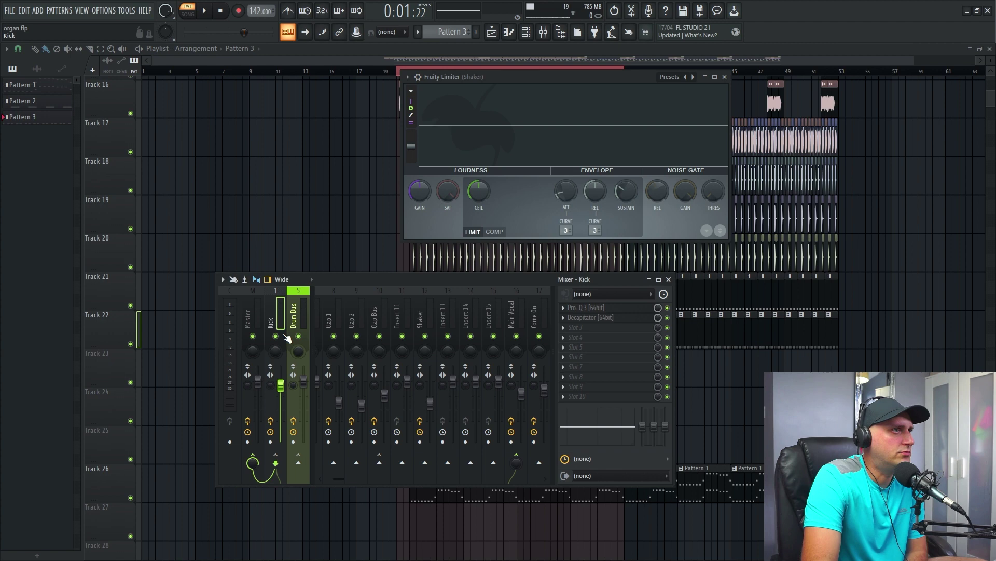
pyautogui.rightClick(431, 467)
pyautogui.click(474, 497)
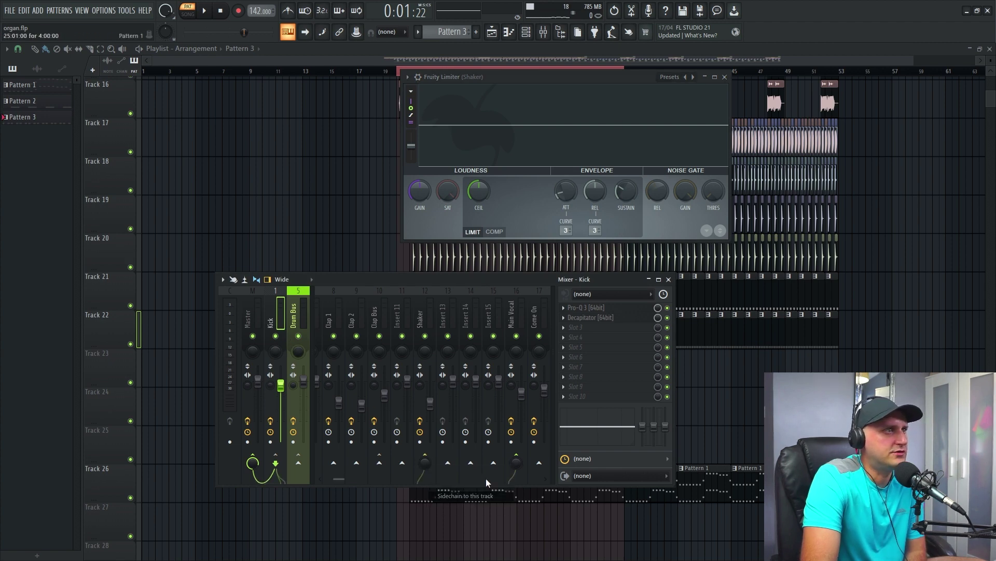
pyautogui.click(419, 333)
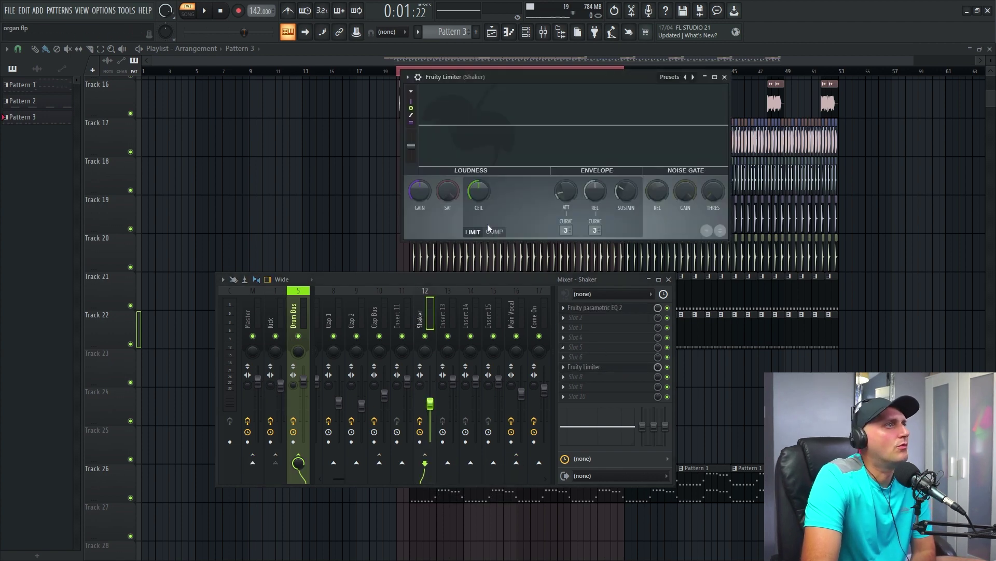
# Switch the Shaker track's Fruity Limiter to compressor mode and close the open windows.
pyautogui.click(495, 231)
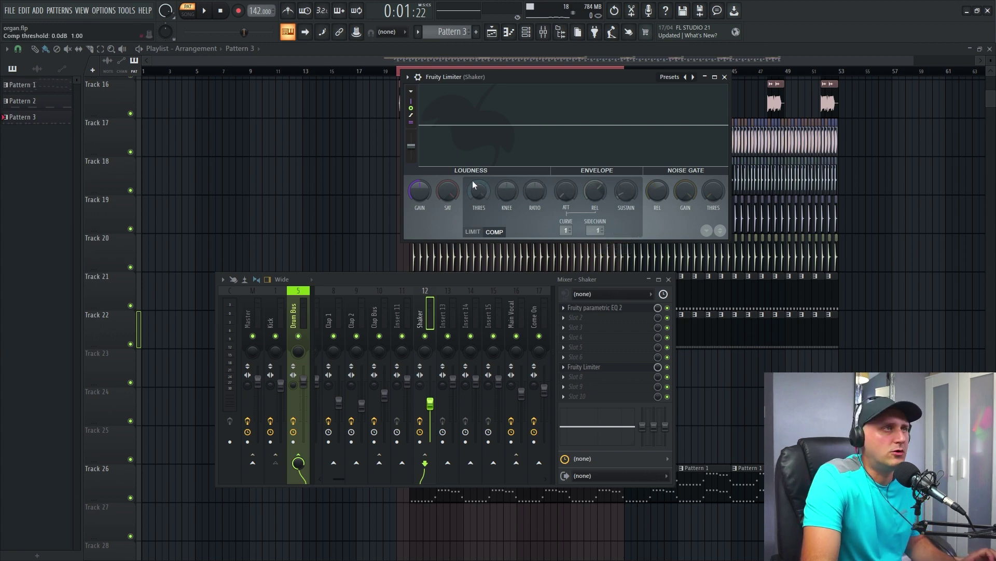
pyautogui.press('F12')
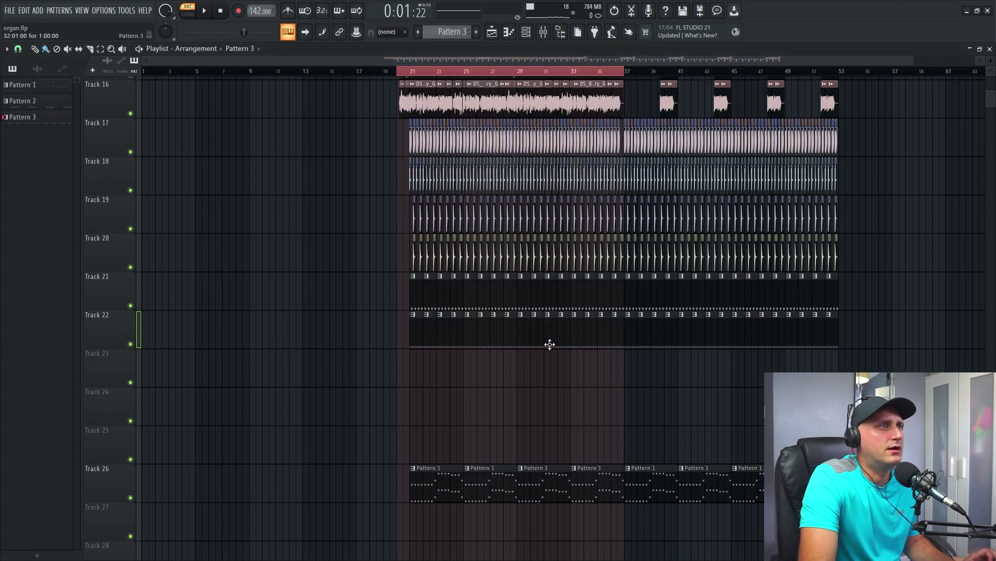
# Select bars 21 to 37 in song mode, mute tracks 15, 16 and 26, and play the section with the mixer open.
pyautogui.moveTo(415, 75); pyautogui.dragTo(632, 88)
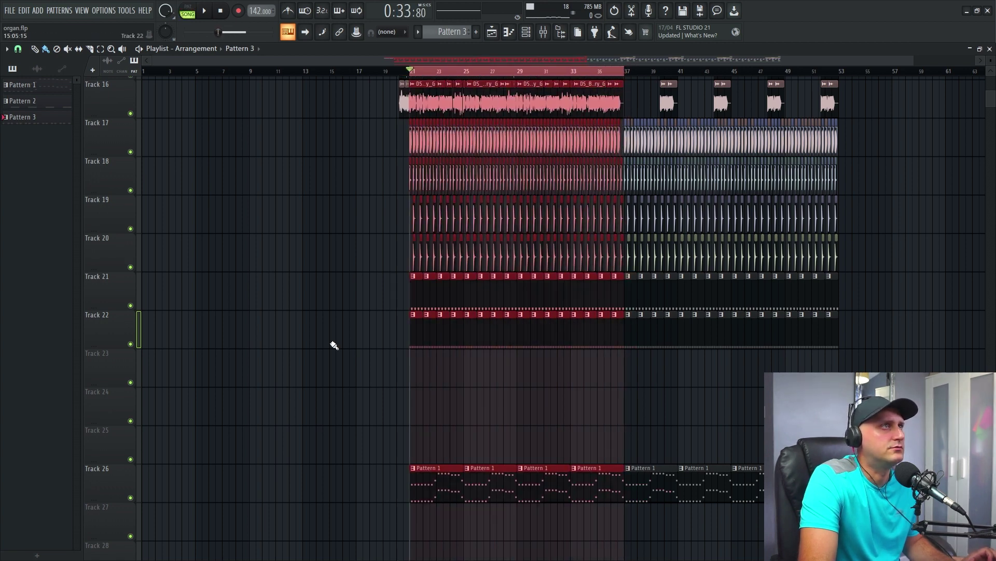
pyautogui.scroll(4, 333, 345)
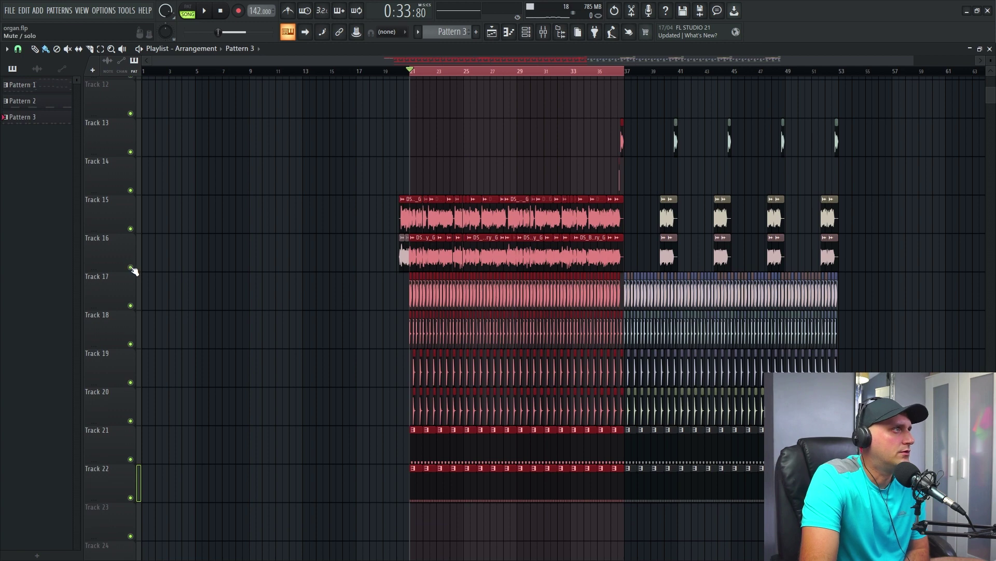
pyautogui.click(130, 267)
pyautogui.click(130, 228)
pyautogui.scroll(-7, 184, 377)
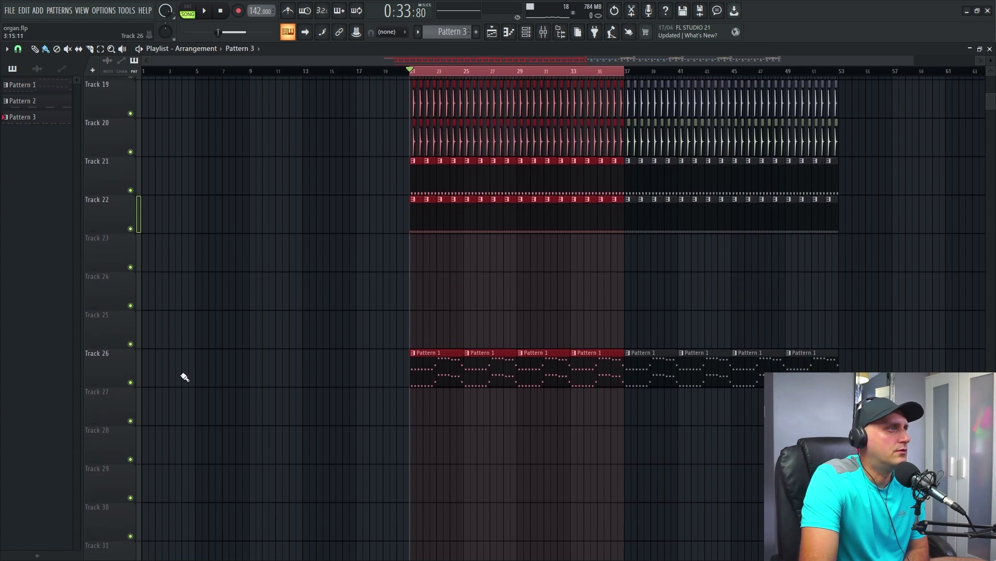
pyautogui.click(130, 382)
pyautogui.press('space')
pyautogui.press('F9')
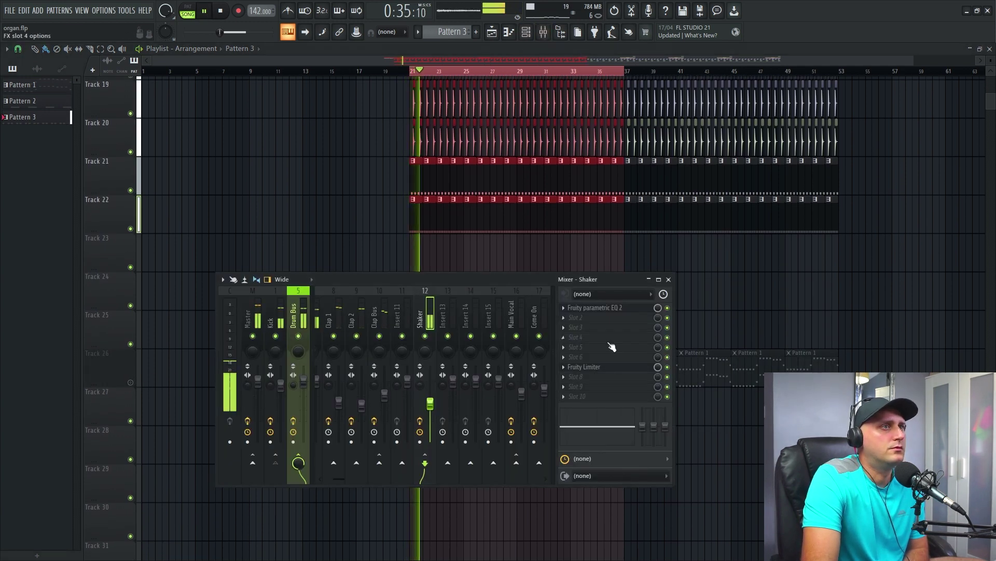
# Lower the Shaker limiter's compression threshold and raise its ratio during playback, then stop playback.
pyautogui.click(606, 367)
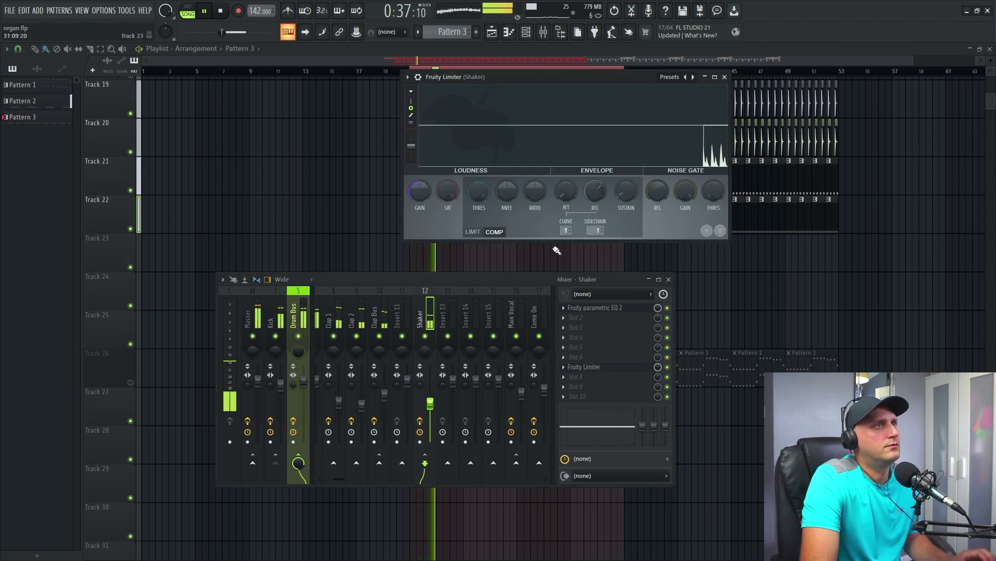
pyautogui.moveTo(477, 192); pyautogui.dragTo(478, 213)
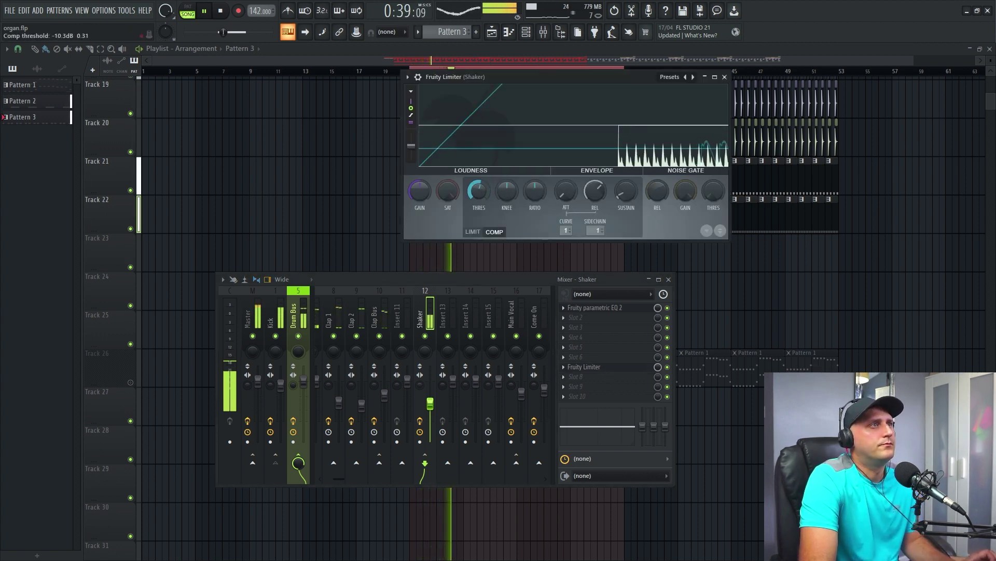
pyautogui.moveTo(531, 192); pyautogui.dragTo(531, 173)
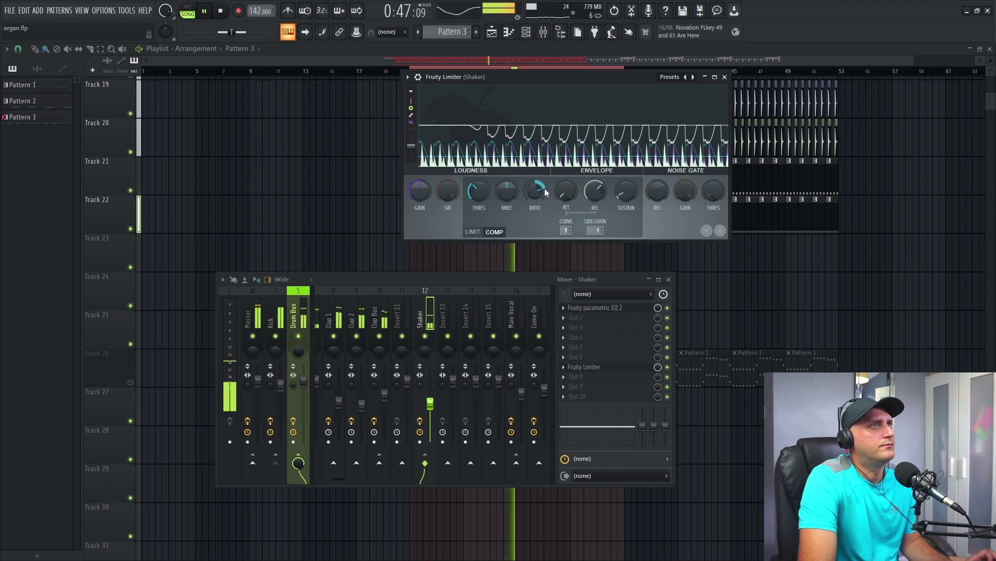
pyautogui.press('space')
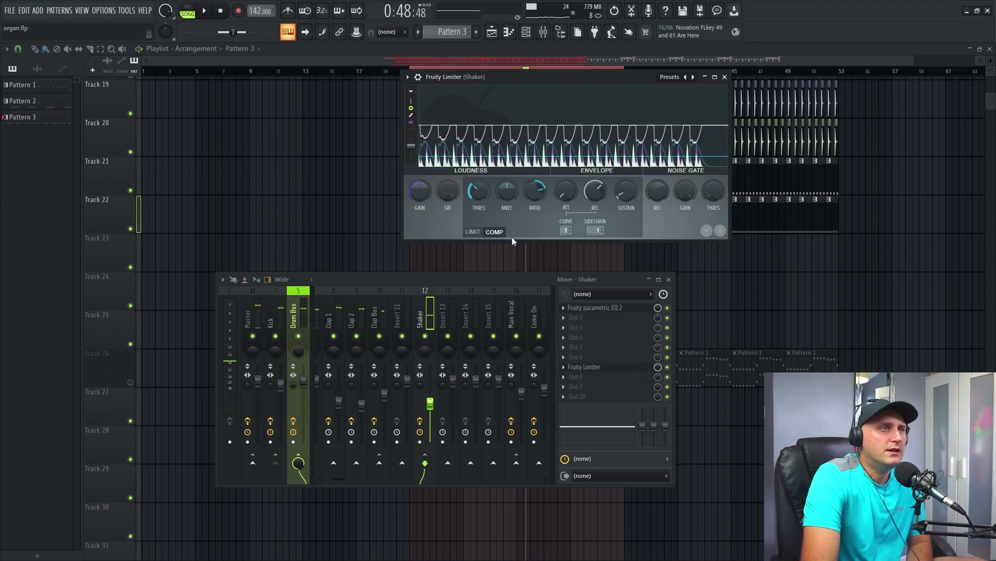
# Replace Fruity Limiter in the Shaker track's effect slot 7 with Kickstart 2.
pyautogui.click(565, 367)
pyautogui.moveTo(592, 316)
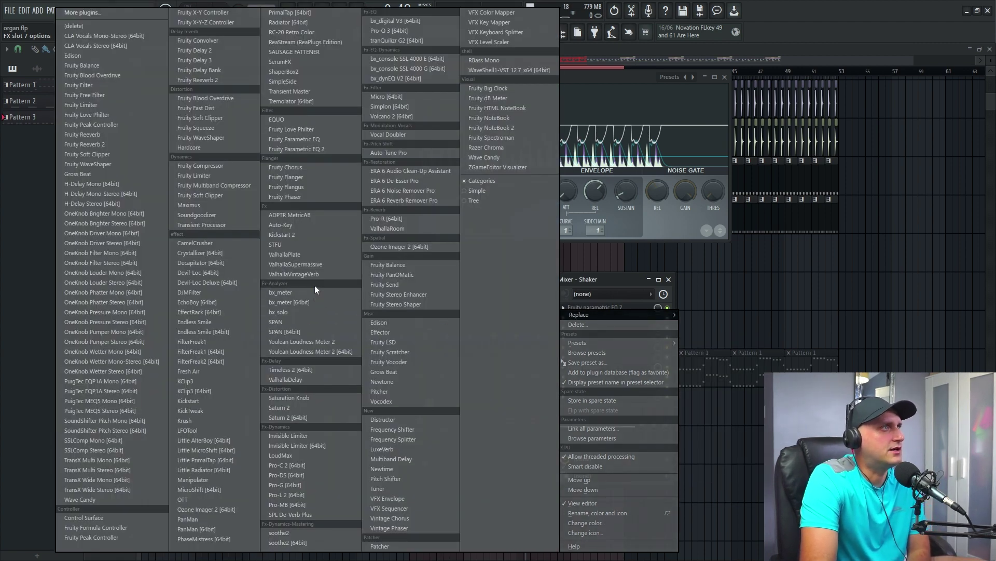
pyautogui.click(295, 234)
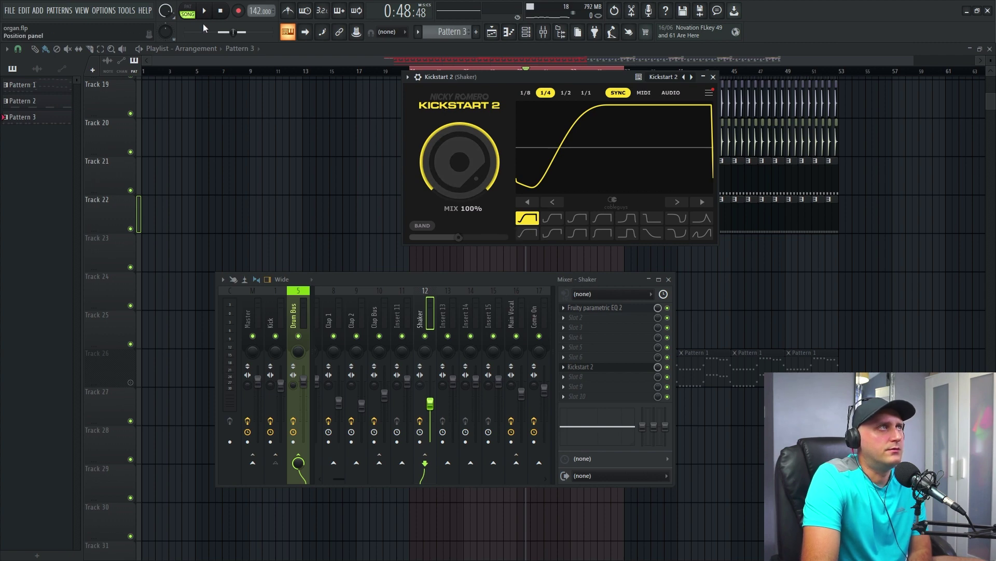
# Choose Kickstart 2's Quick Chain curve and reduce its mix to 75% during playback.
pyautogui.press('space')
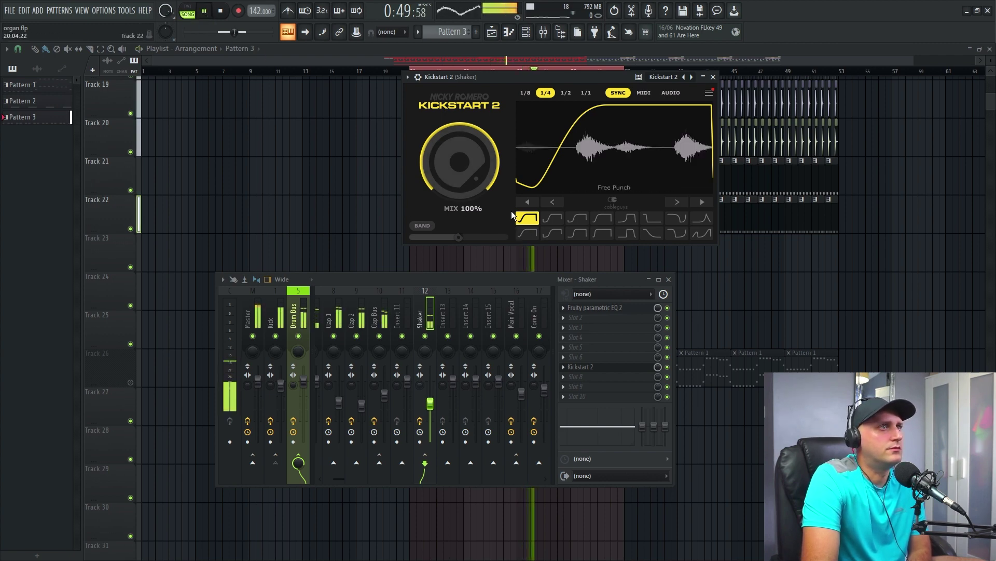
pyautogui.click(520, 236)
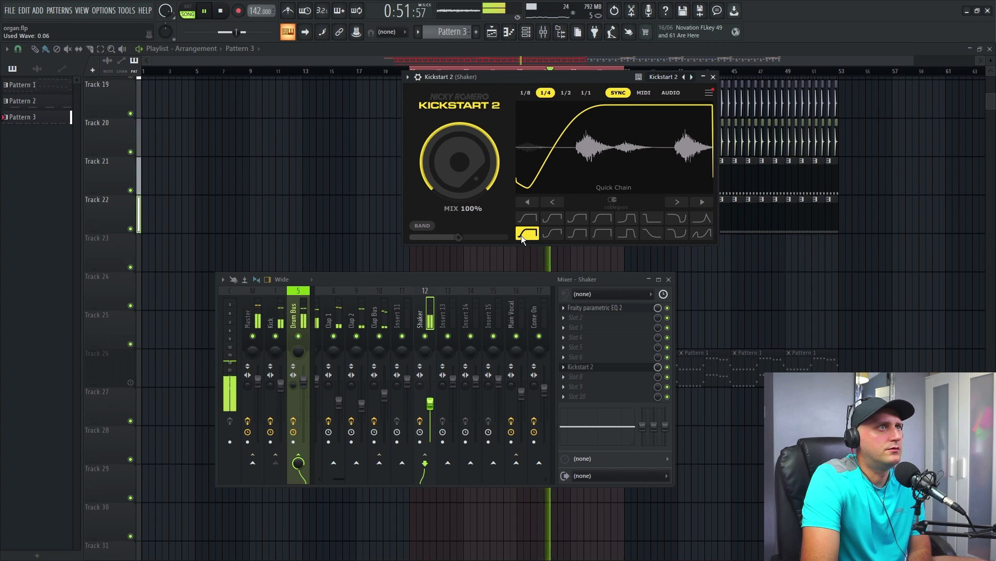
pyautogui.moveTo(477, 208); pyautogui.dragTo(478, 228)
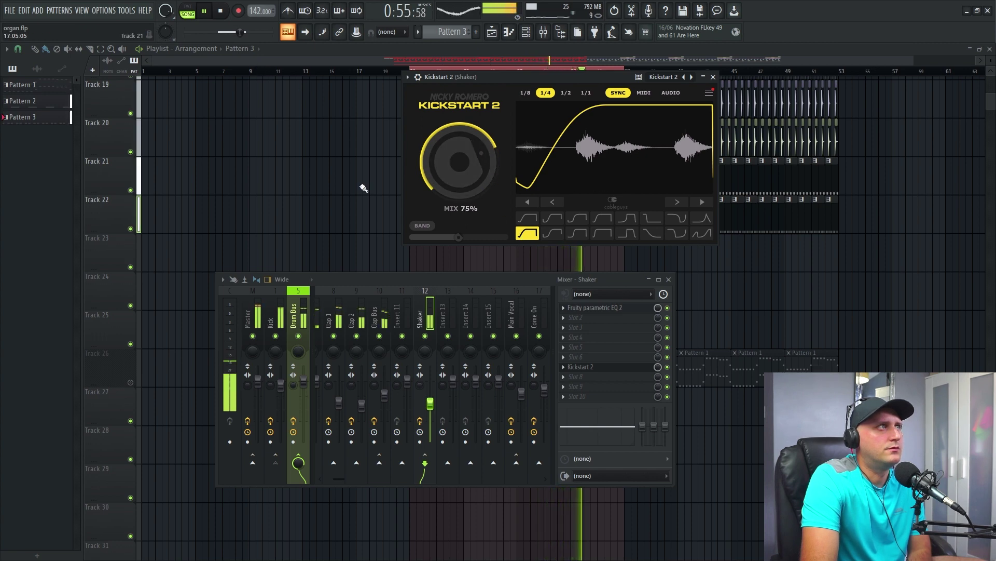
# Close the open windows, listen to only playlist tracks 21 and 22, and stop playback.
pyautogui.press('F12')
pyautogui.rightClick(130, 229)
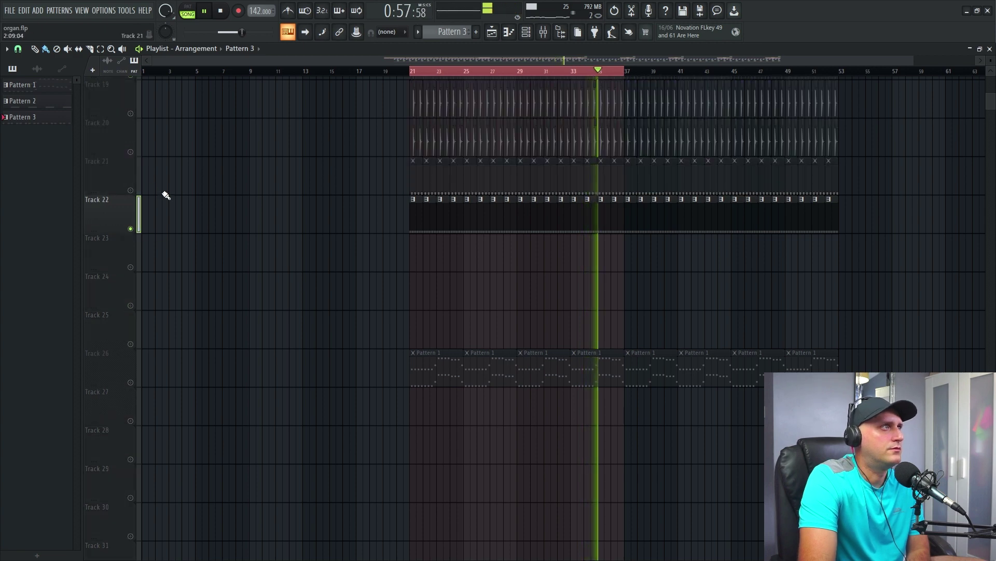
pyautogui.click(130, 191)
pyautogui.scroll(1, 363, 279)
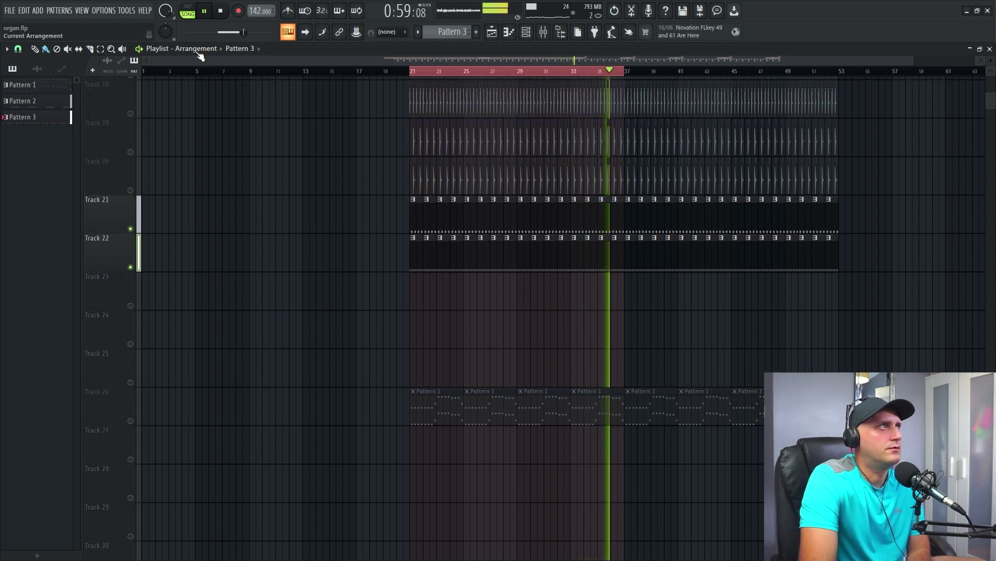
pyautogui.click(221, 11)
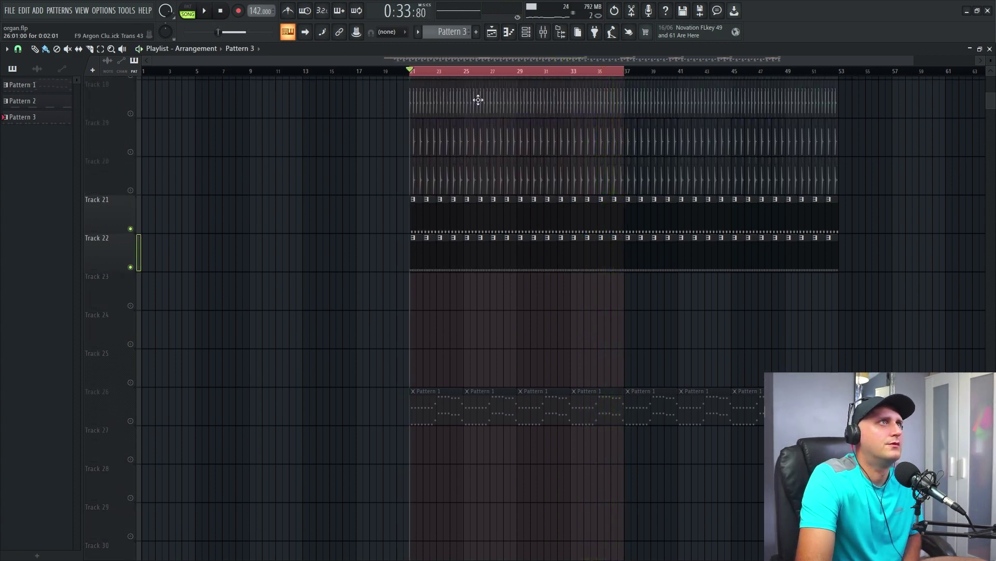
# Open the UKBV3 - Shaker 04 channel's sample settings and preview UKBV3 - Shaker 03 from the browser's Shakers folder.
pyautogui.click(526, 32)
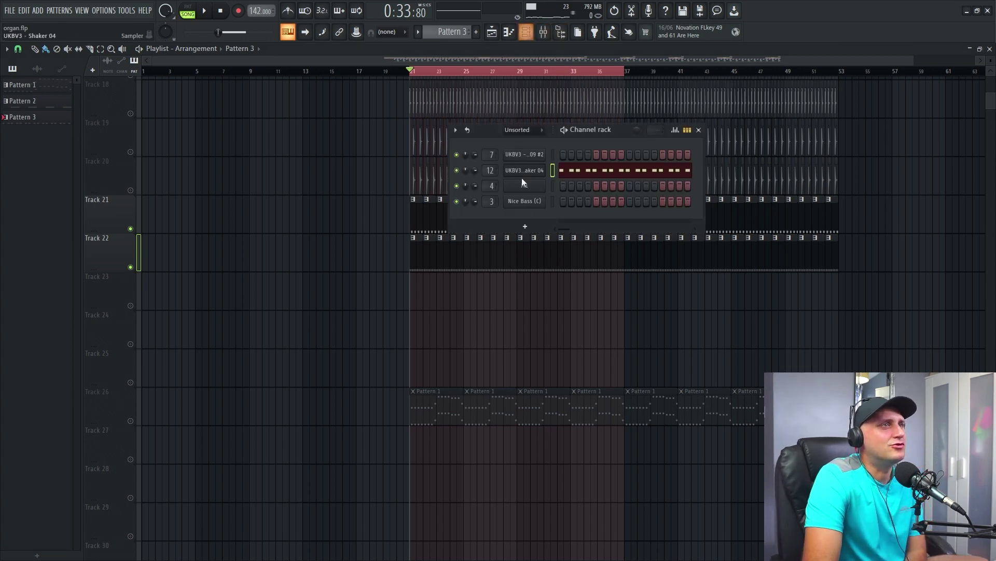
pyautogui.click(524, 169)
pyautogui.click(561, 32)
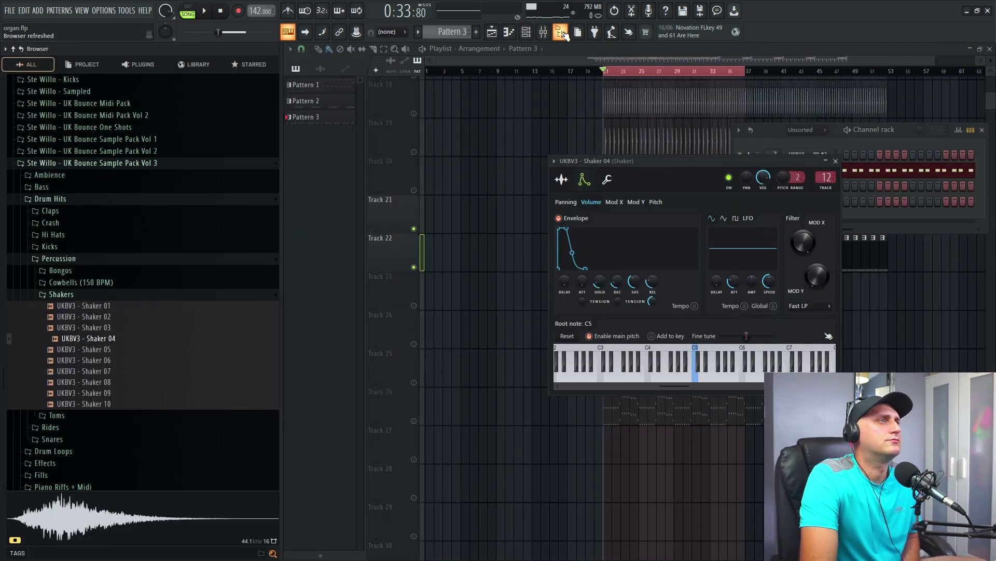
pyautogui.click(123, 327)
pyautogui.click(561, 179)
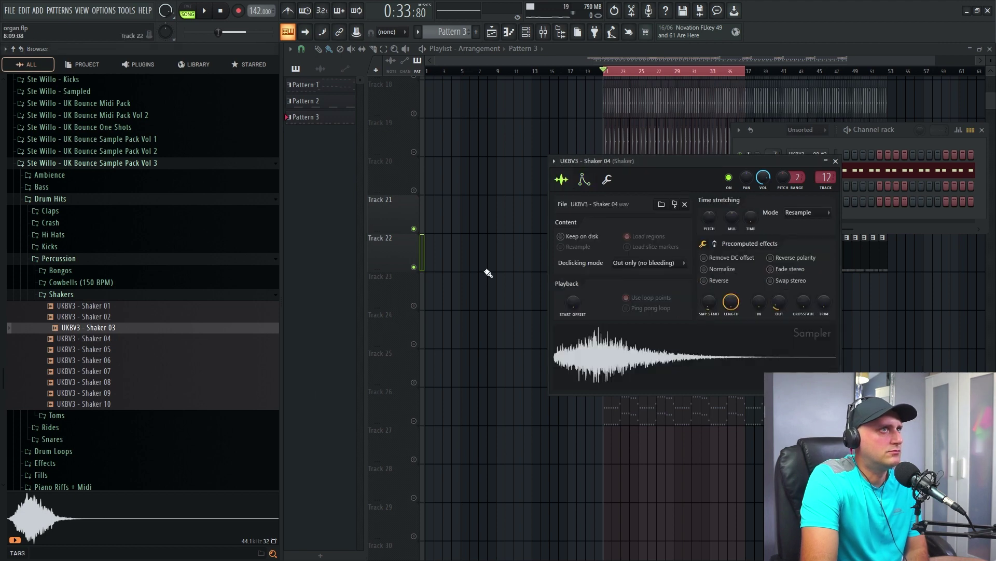
# Audition more samples in the Shakers folder and replace the shaker channel's sample with UKBV3 - Shaker 09.
pyautogui.click(151, 338)
pyautogui.click(145, 349)
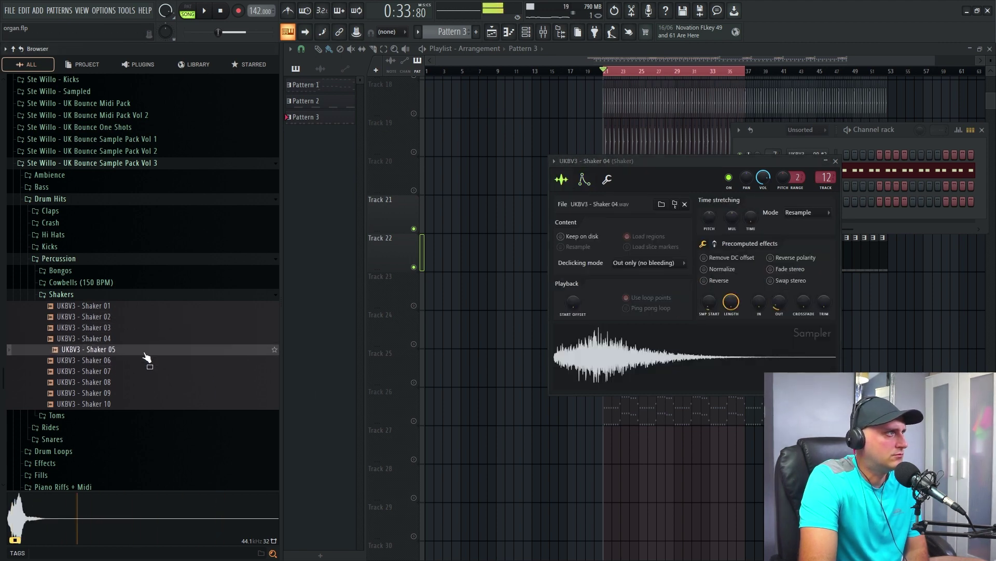
pyautogui.click(147, 372)
pyautogui.click(145, 383)
pyautogui.click(142, 393)
pyautogui.click(139, 404)
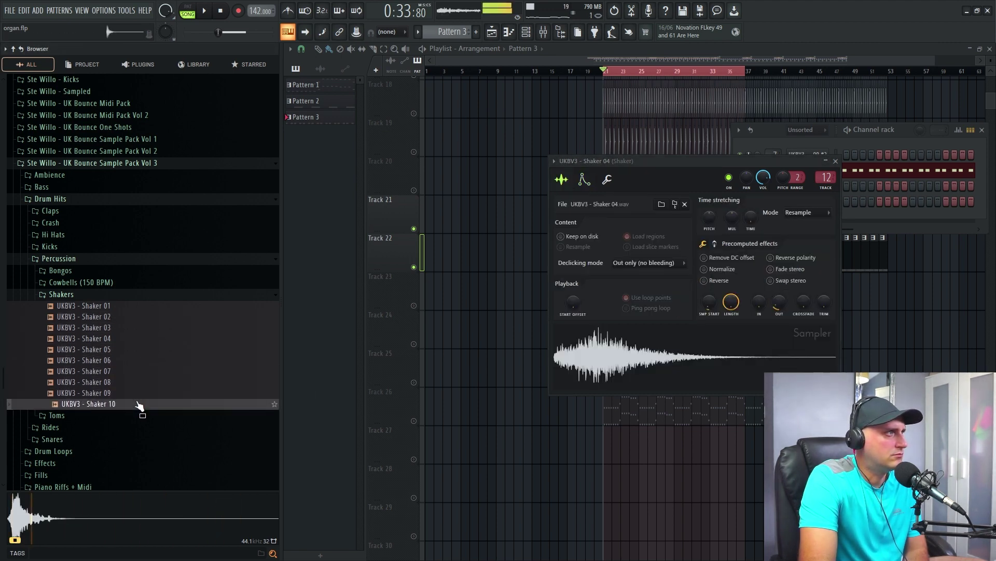
pyautogui.click(138, 393)
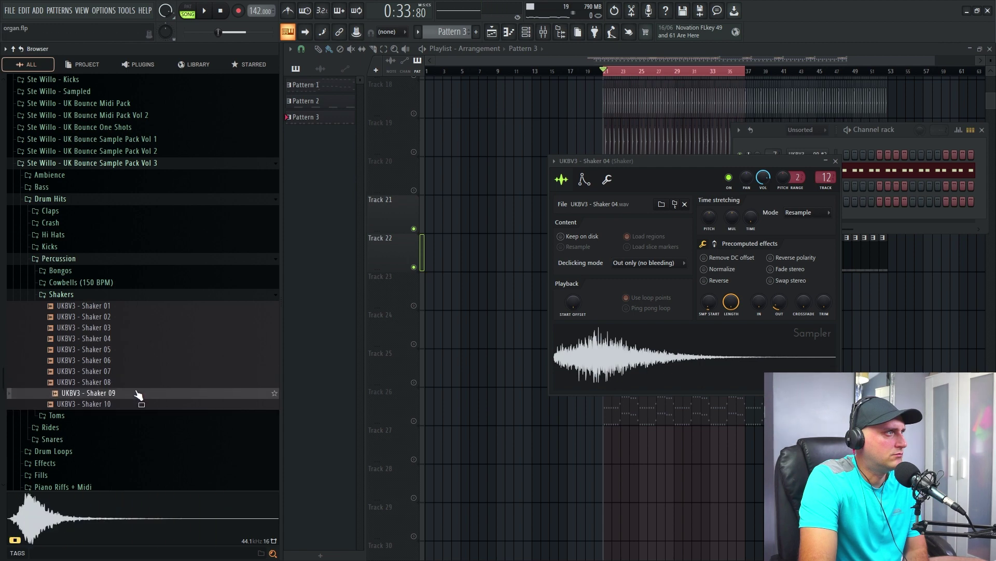
pyautogui.click(138, 397)
# Lengthen the Shaker 09 channel's volume envelope during playback, setting its decay time to 21%.
pyautogui.press('space')
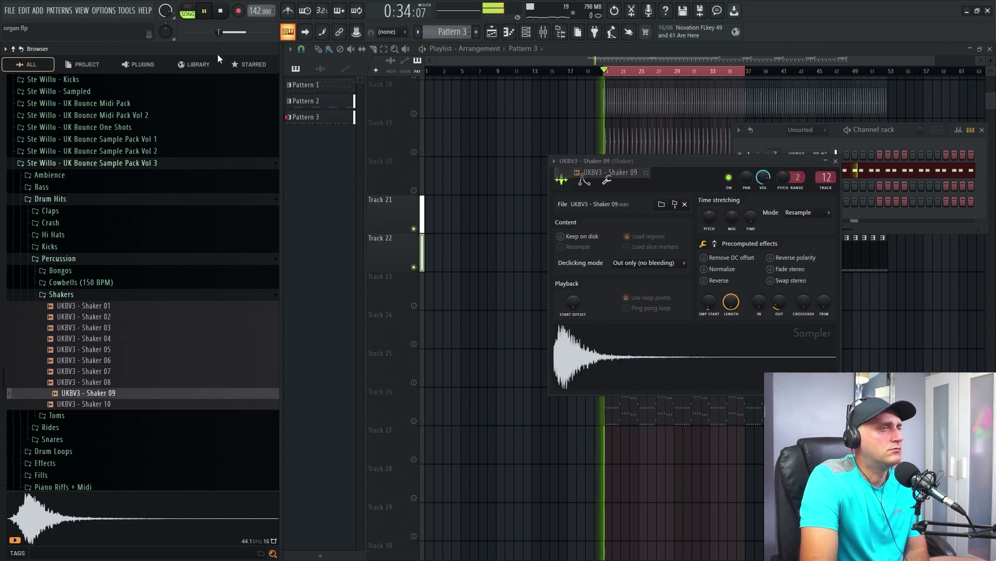
pyautogui.click(584, 180)
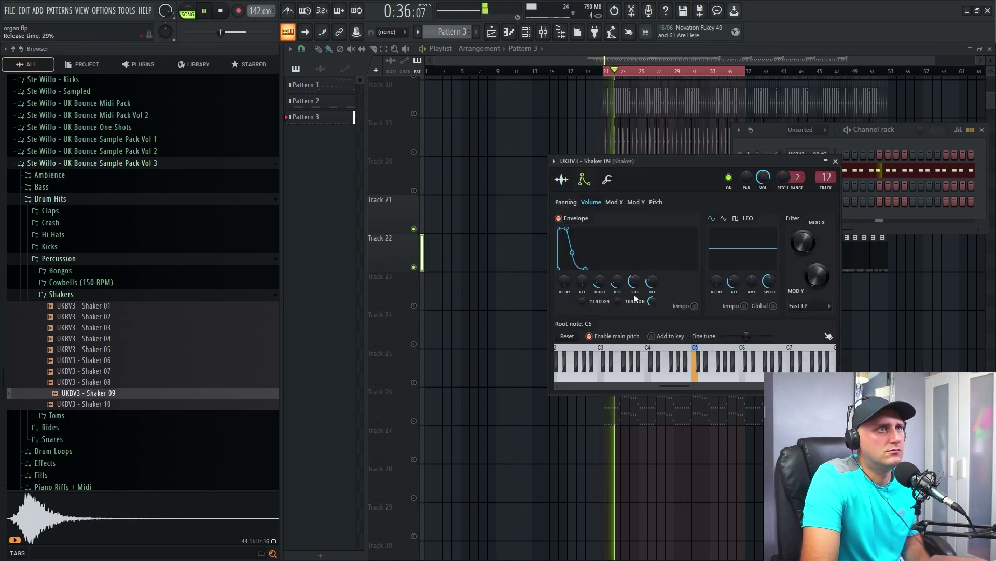
pyautogui.moveTo(600, 282)
pyautogui.mouseDown()
pyautogui.moveTo(599, 269)
pyautogui.moveTo(617, 276)
pyautogui.mouseUp()
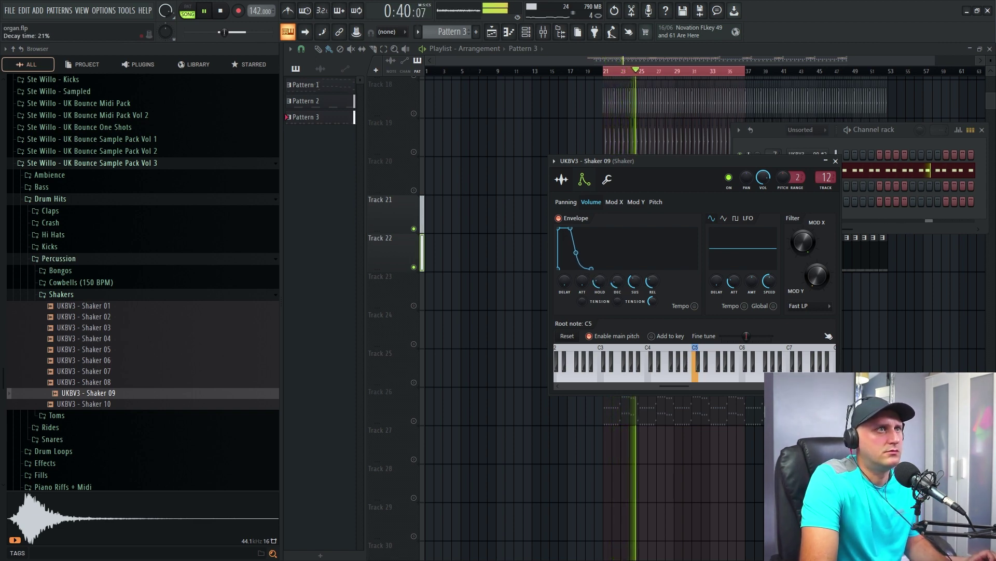
# Set Shaker 09's quick fade out to 0% and its sample start offset to 1%, then stop playback and close the windows.
pyautogui.click(554, 161)
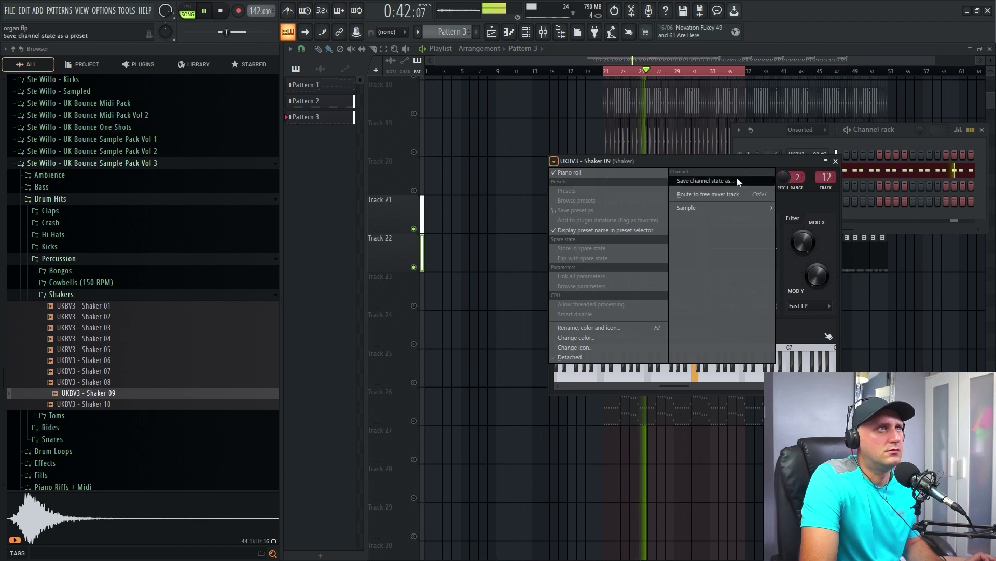
pyautogui.click(621, 167)
pyautogui.click(562, 179)
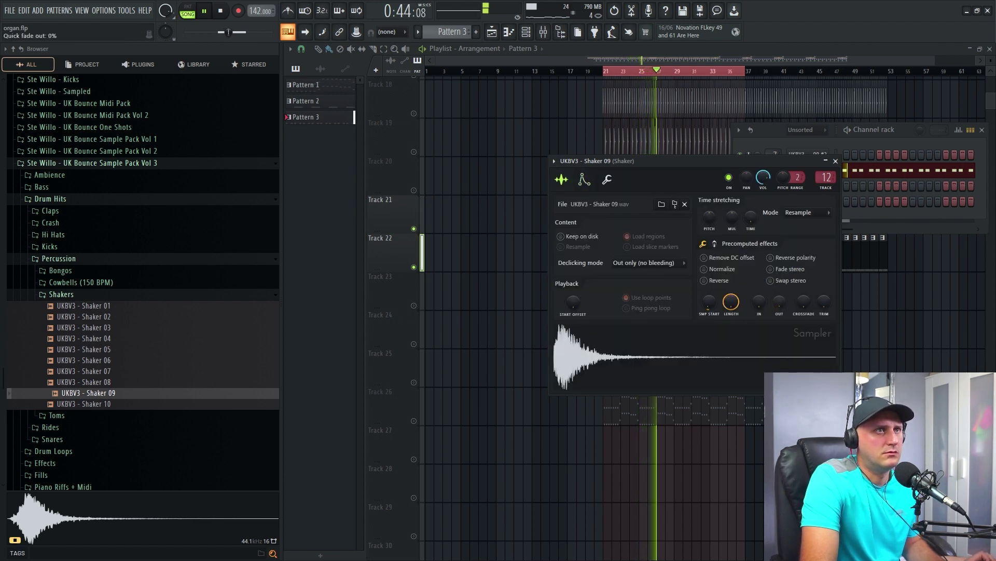
pyautogui.moveTo(709, 306); pyautogui.dragTo(709, 308)
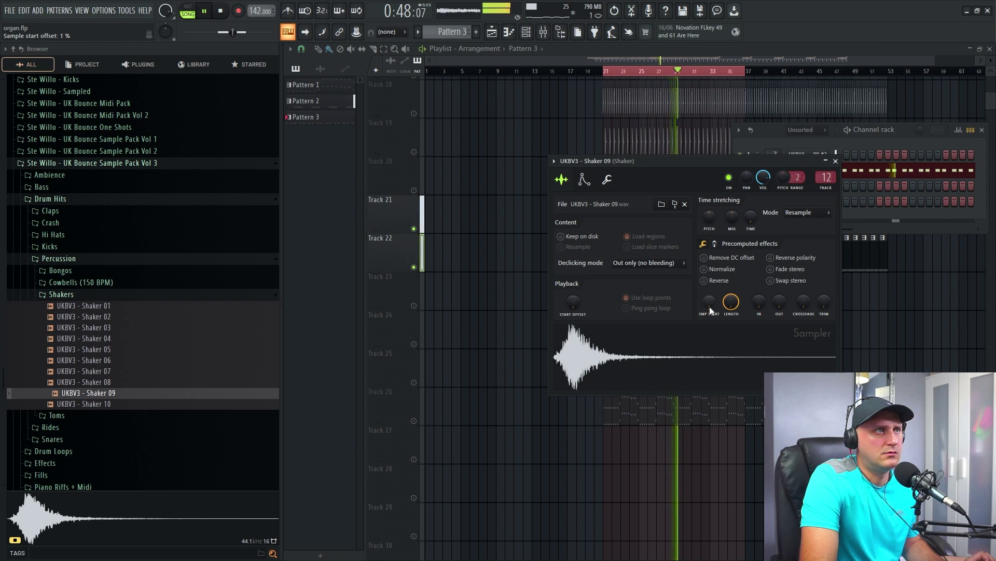
pyautogui.press('space')
pyautogui.click(482, 268)
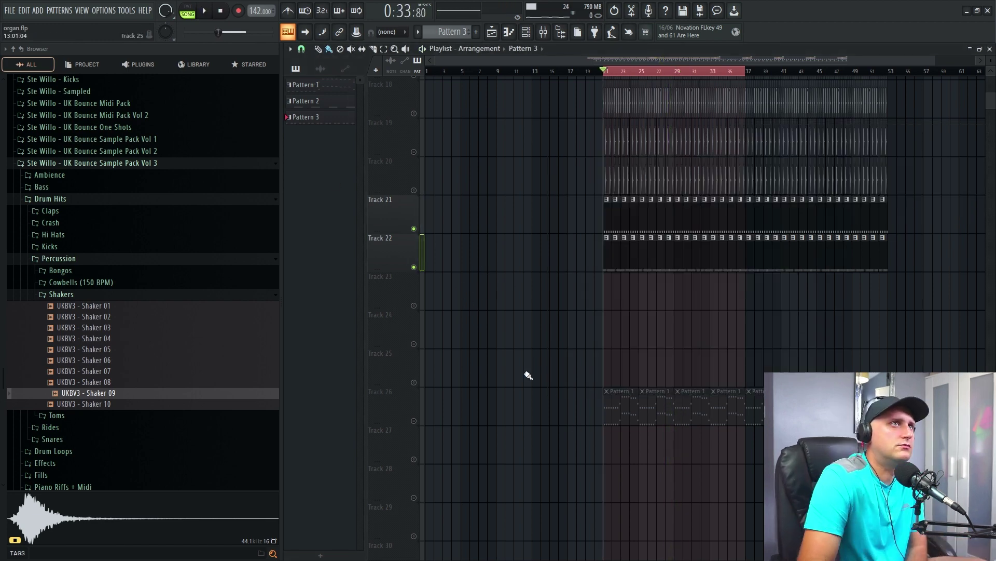
# Re-enable all playlist tracks, mute the individual clips on tracks 15, 16 and 26, and start playback.
pyautogui.scroll(3, 528, 374)
pyautogui.click(414, 228)
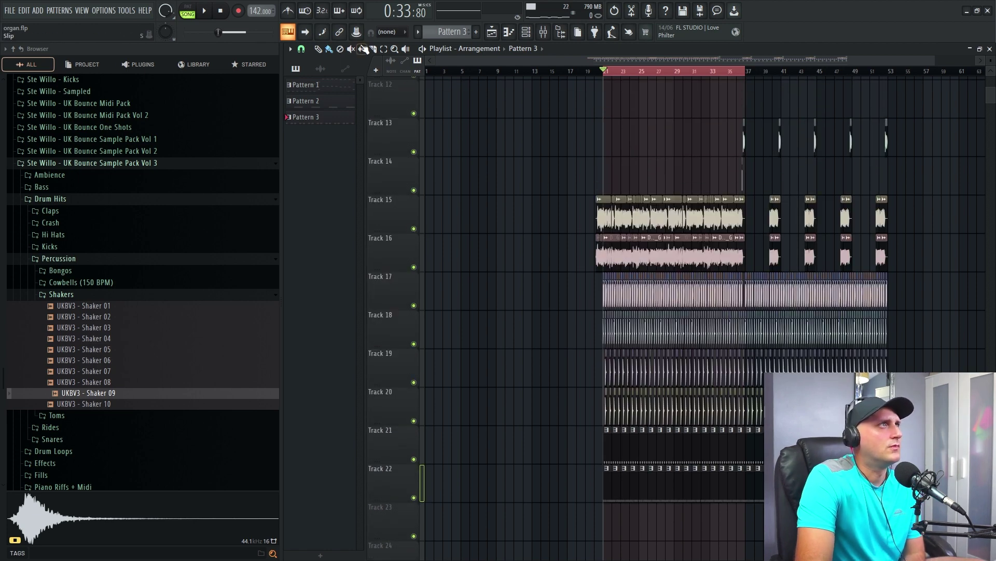
pyautogui.moveTo(597, 220); pyautogui.dragTo(745, 225)
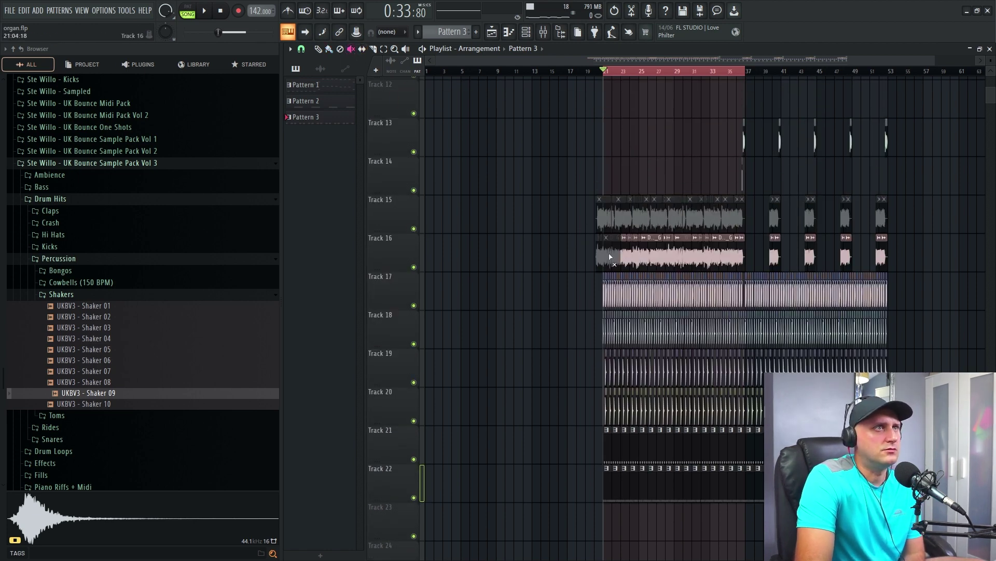
pyautogui.moveTo(610, 256); pyautogui.dragTo(913, 244)
pyautogui.scroll(-2, 636, 458)
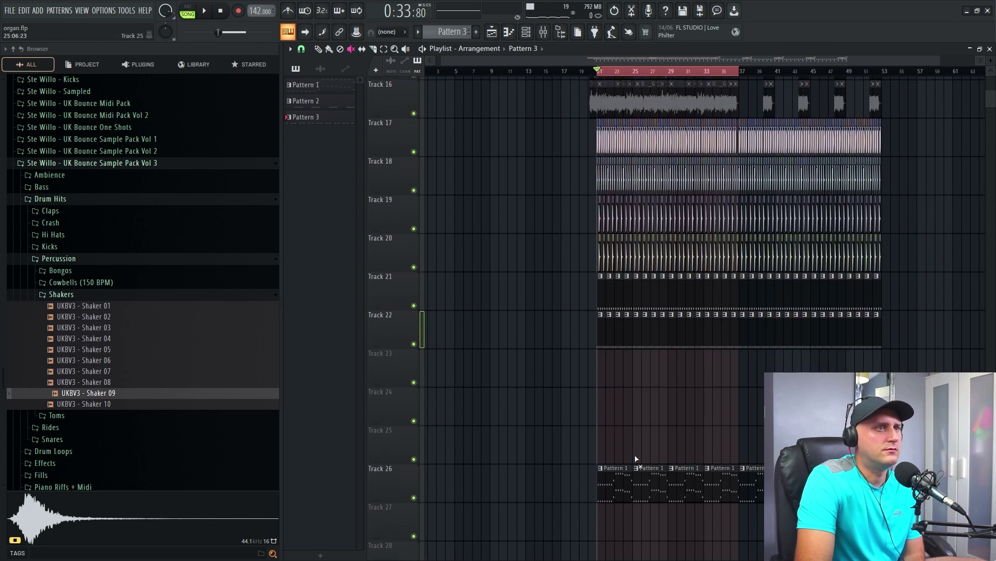
pyautogui.click(205, 11)
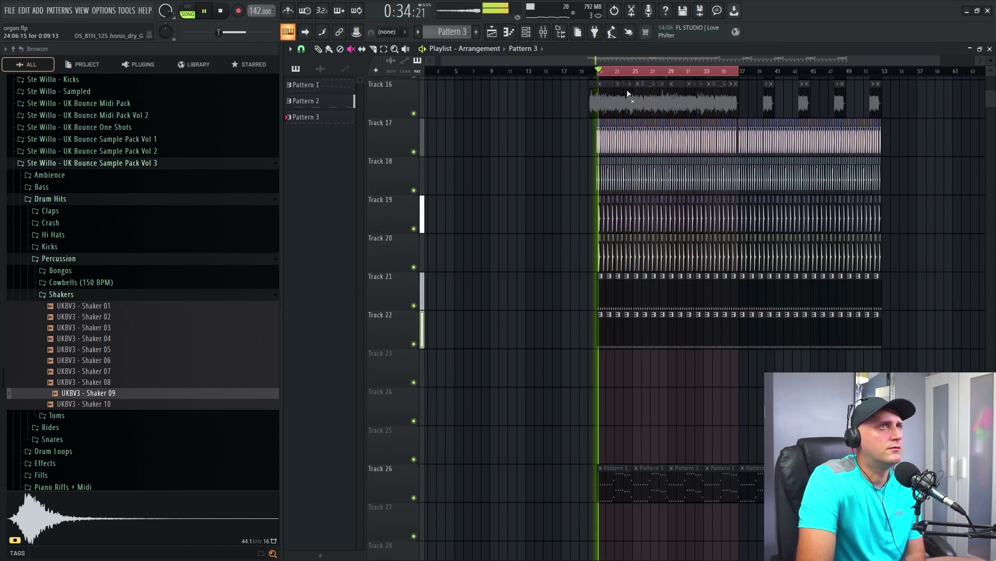
# Lower the Shaker mixer track's volume to 27% (-20.7 dB) during playback, then stop playback.
pyautogui.press('F9')
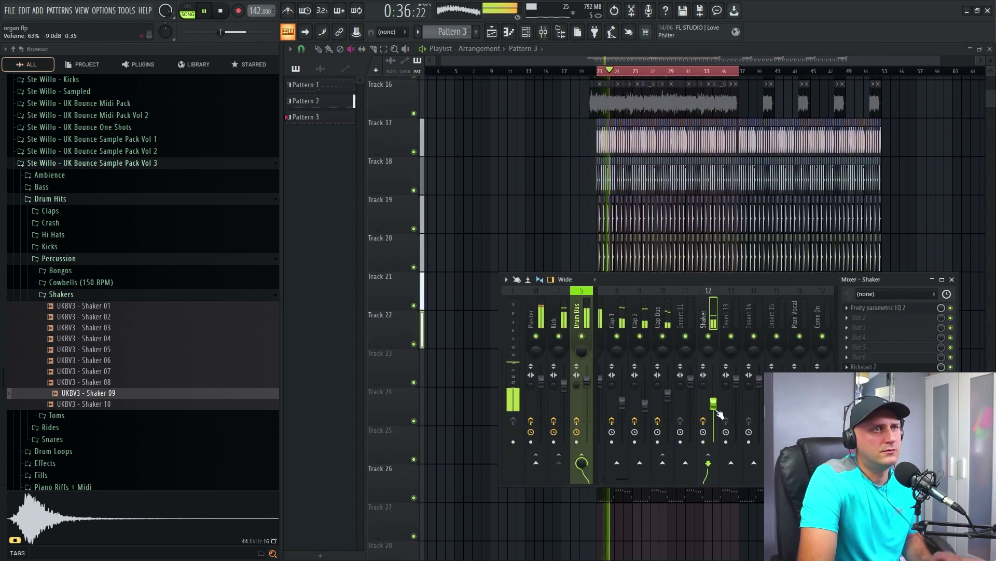
pyautogui.moveTo(714, 403); pyautogui.dragTo(713, 425)
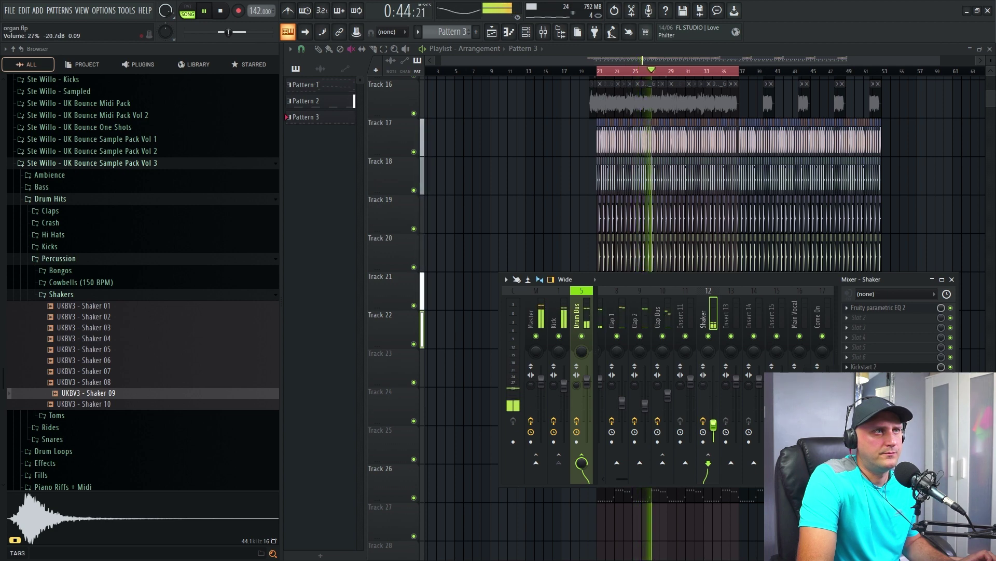
pyautogui.click(220, 11)
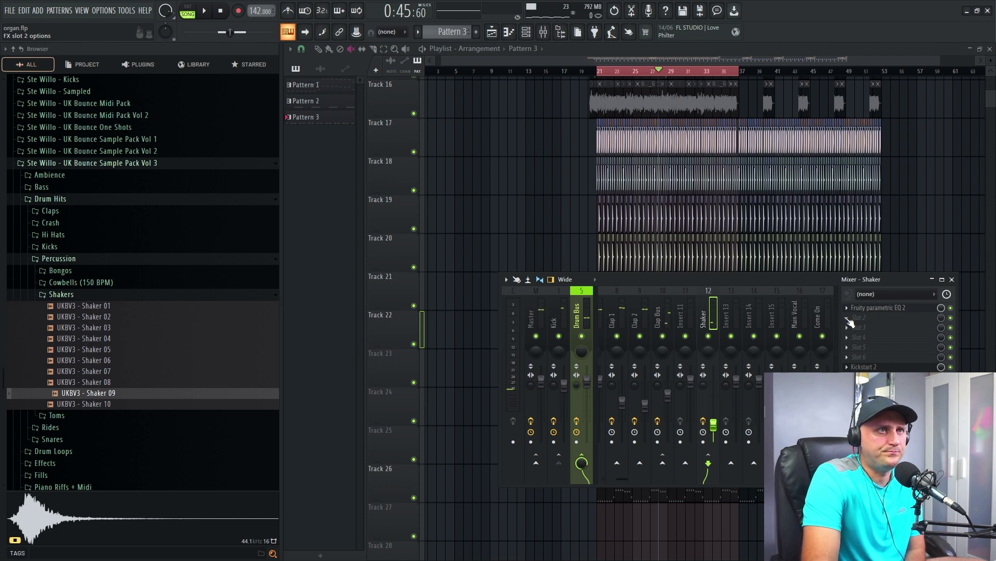
# Find PanMan among all effect plugins and load it into slot 2 of the Shaker mixer track.
pyautogui.click(850, 319)
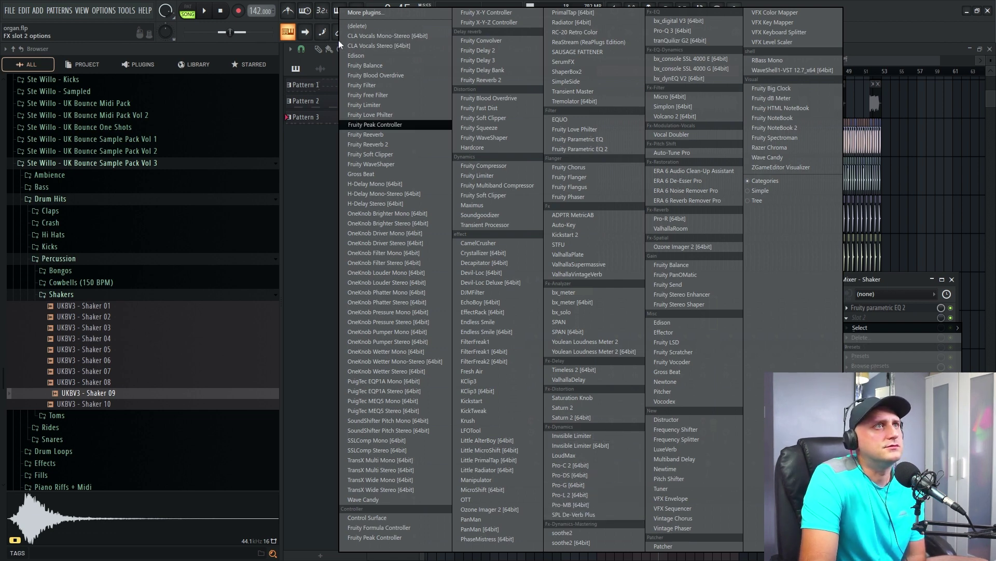
pyautogui.click(357, 15)
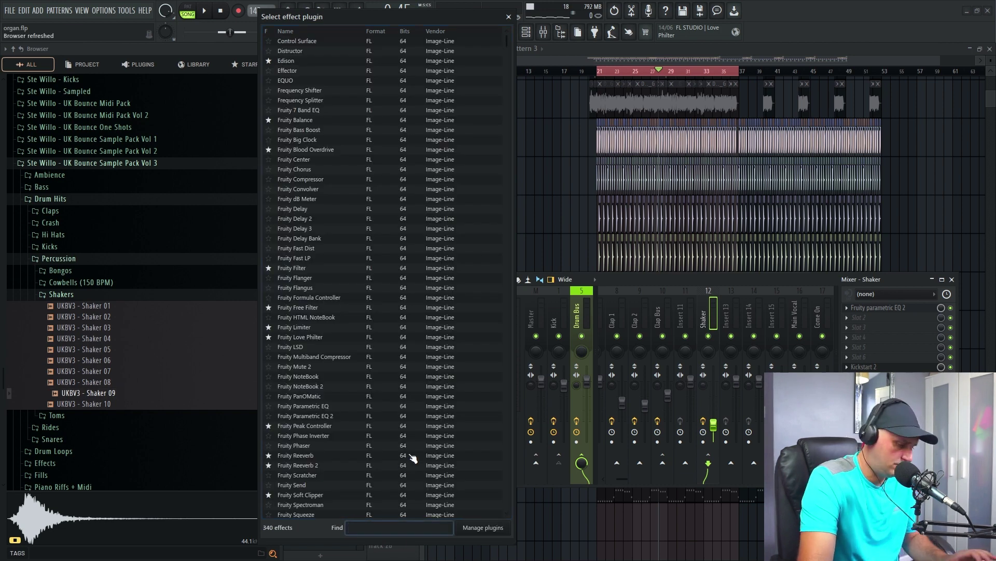
pyautogui.write('pan')
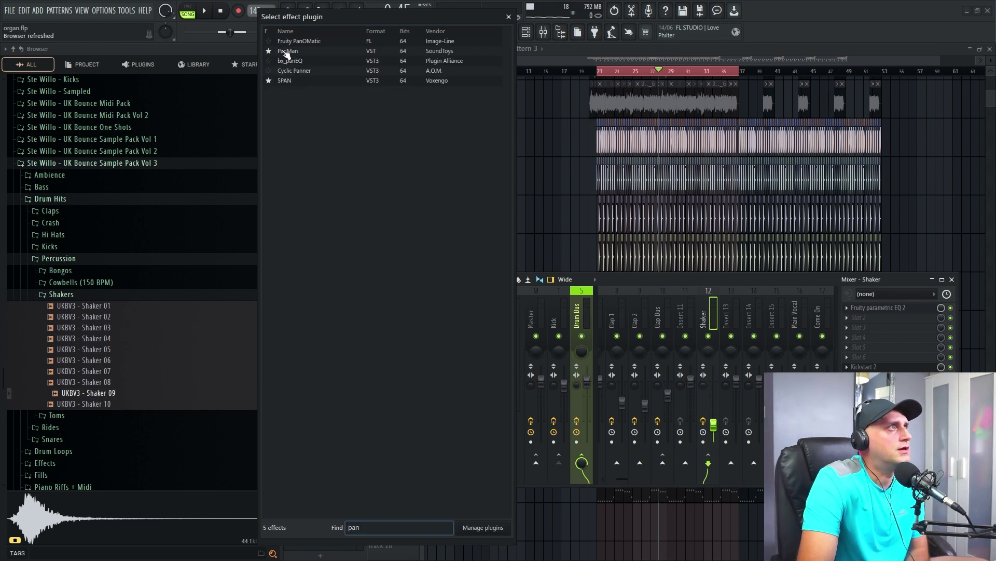
pyautogui.click(286, 52)
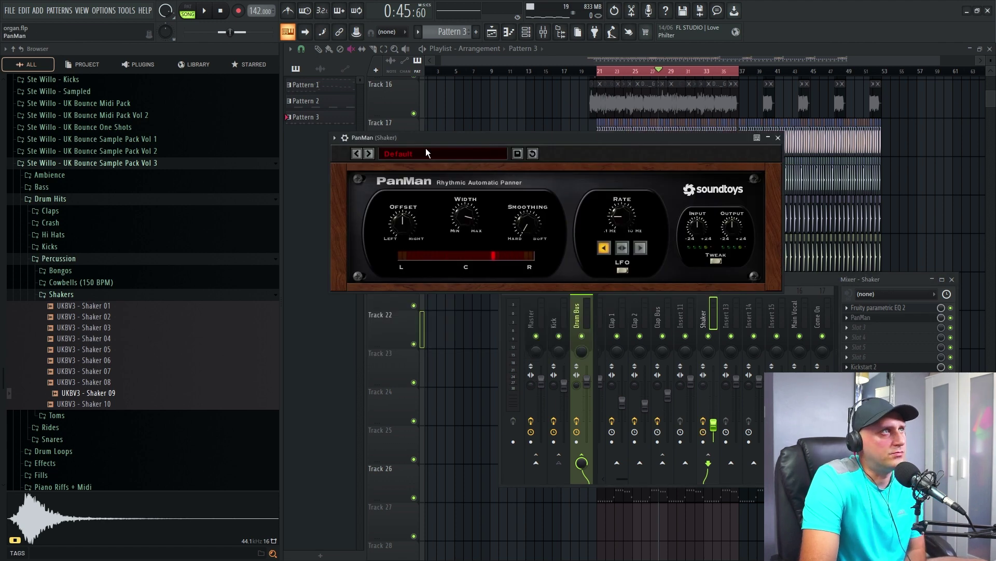
# Load PanMan's Faast Shimmer Pan preset from the 01 Basic Panning category and close the plugin and mixer windows.
pyautogui.click(425, 152)
pyautogui.click(446, 151)
pyautogui.click(455, 152)
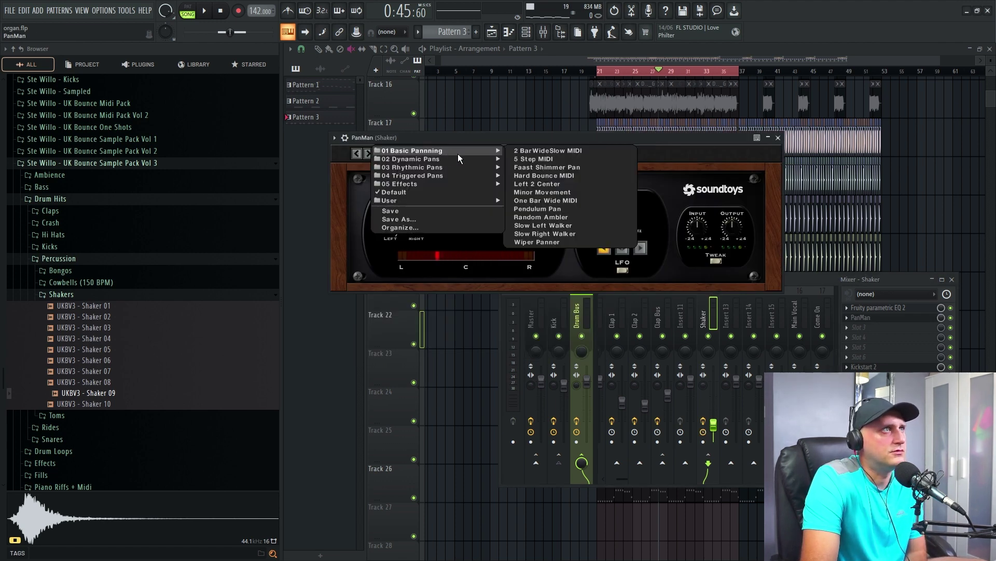
pyautogui.click(588, 168)
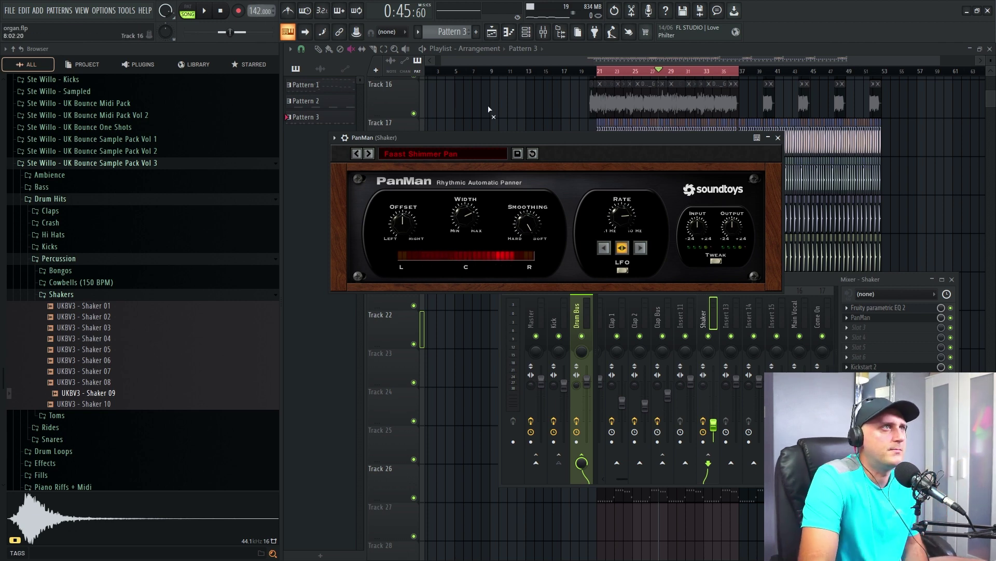
pyautogui.press('F12')
# Play the track with PanMan open and raise the Shaker mixer track's volume to 30% (-19.7 dB), then stop playback.
pyautogui.click(205, 10)
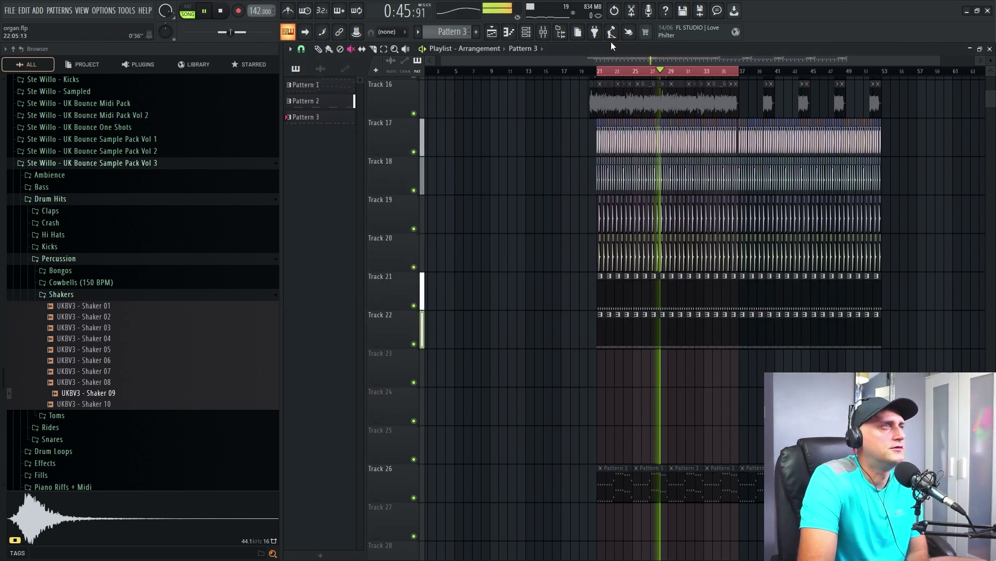
pyautogui.press('F9')
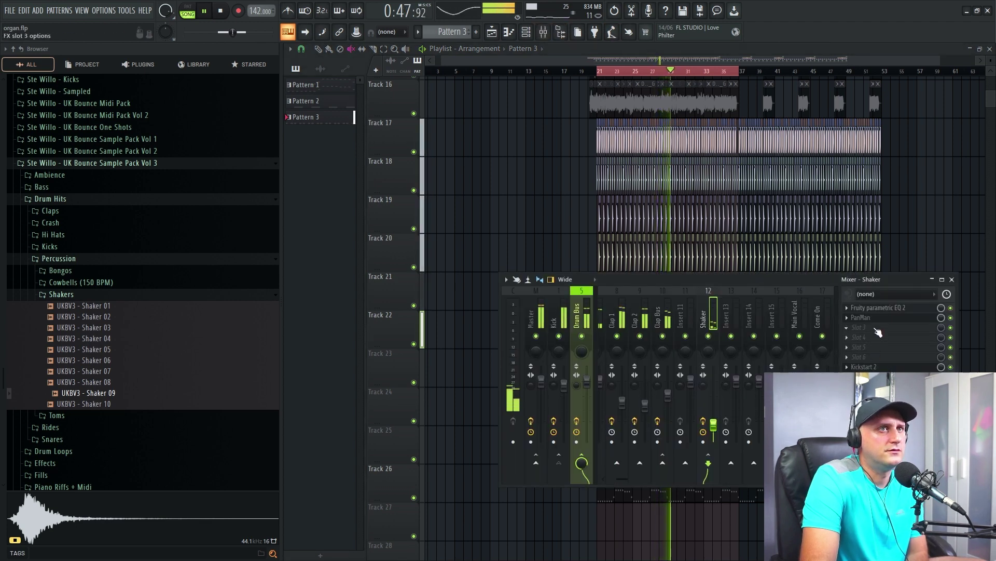
pyautogui.click(861, 317)
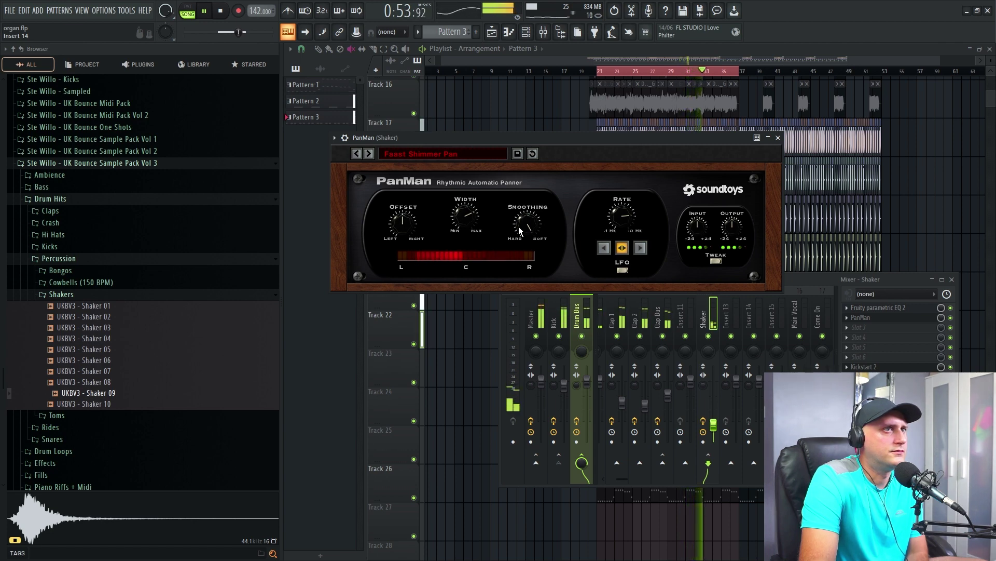
pyautogui.click(714, 423)
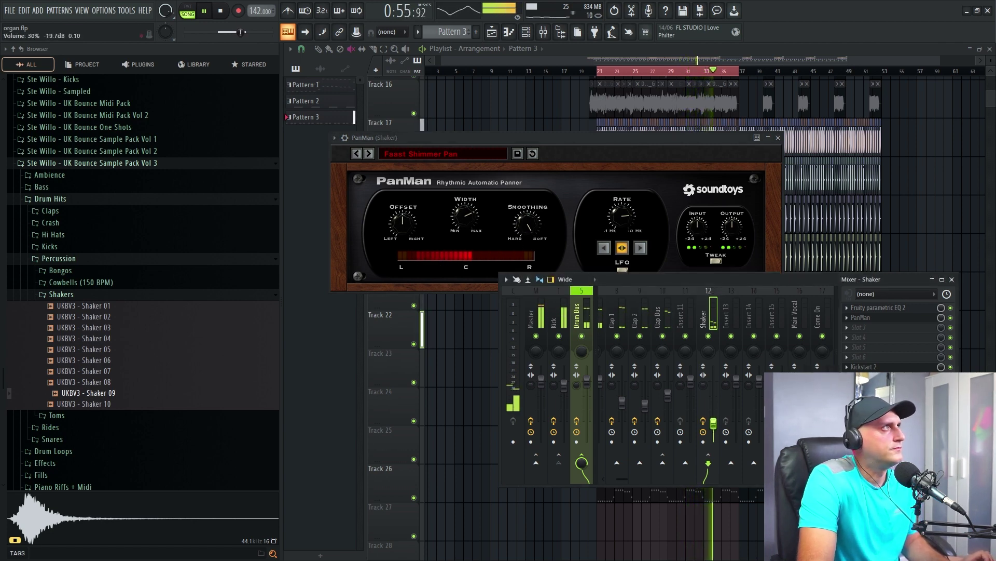
pyautogui.click(205, 11)
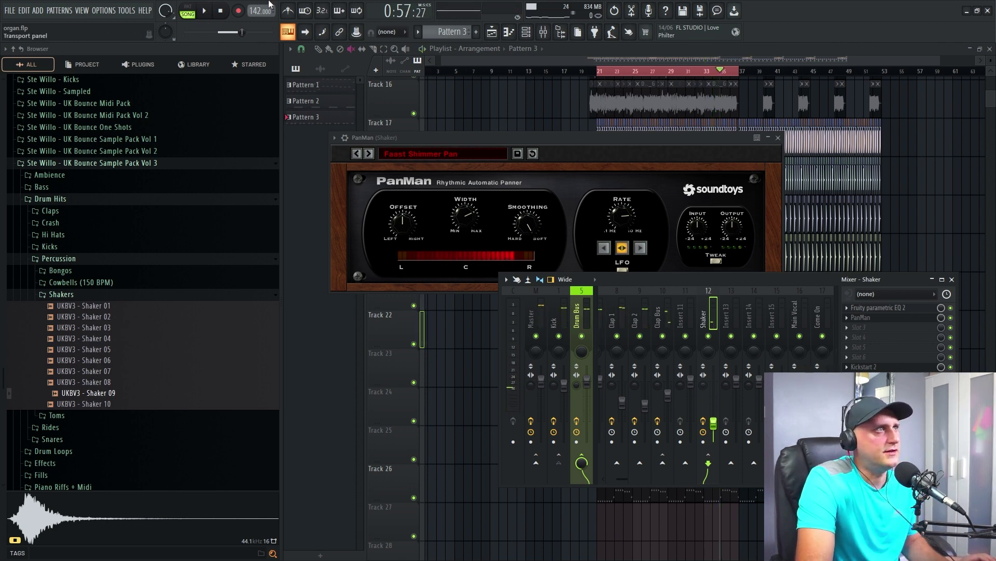
# Reduce PanMan's panning width on the shaker during playback, then stop and close the plugin.
pyautogui.click(208, 12)
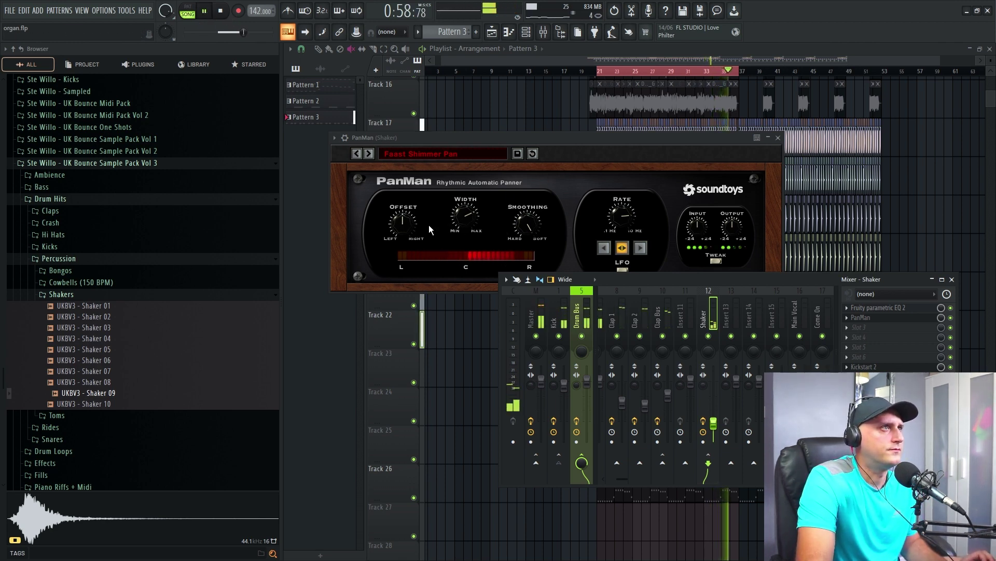
pyautogui.click(456, 223)
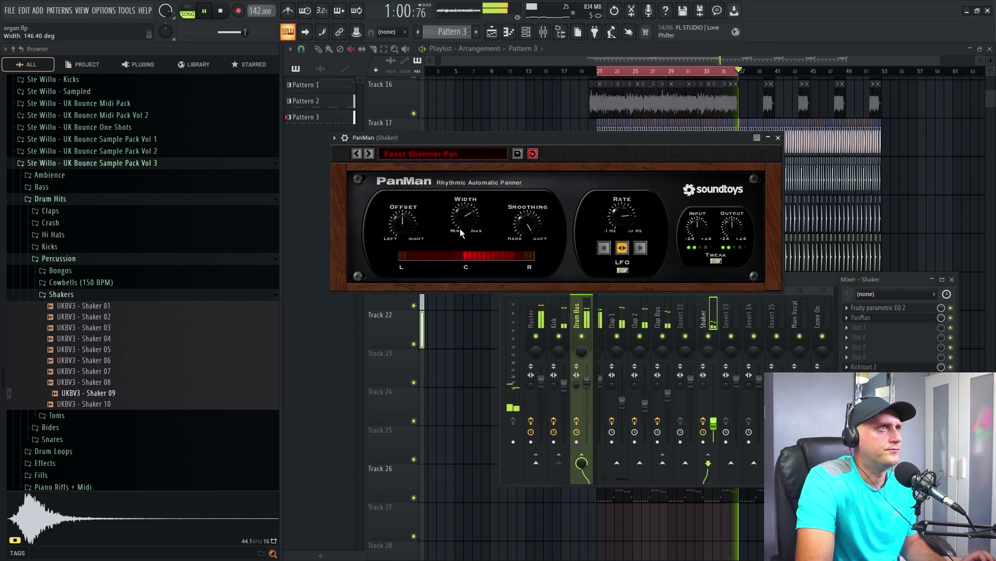
pyautogui.moveTo(460, 232); pyautogui.dragTo(461, 237)
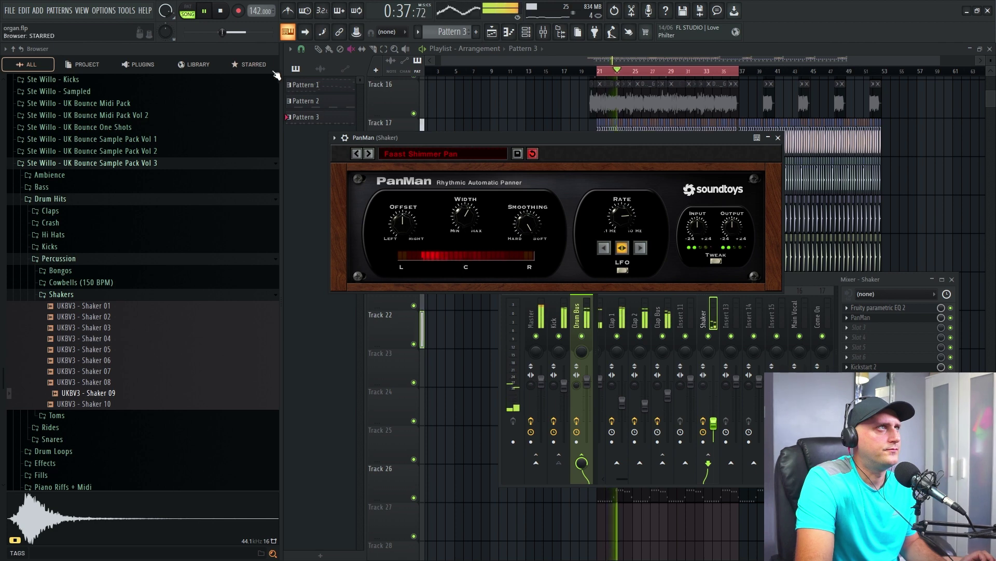
pyautogui.click(211, 13)
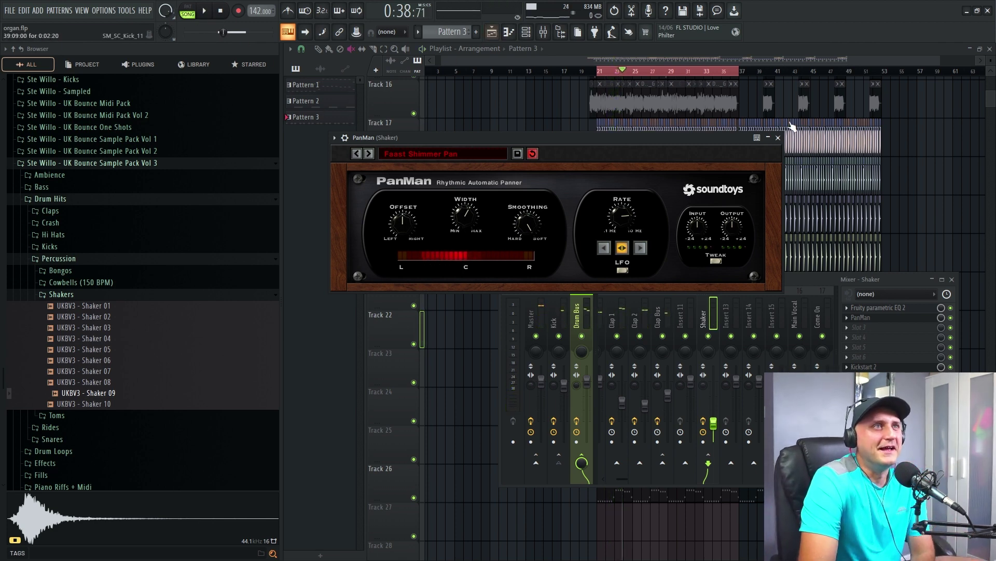
pyautogui.click(779, 138)
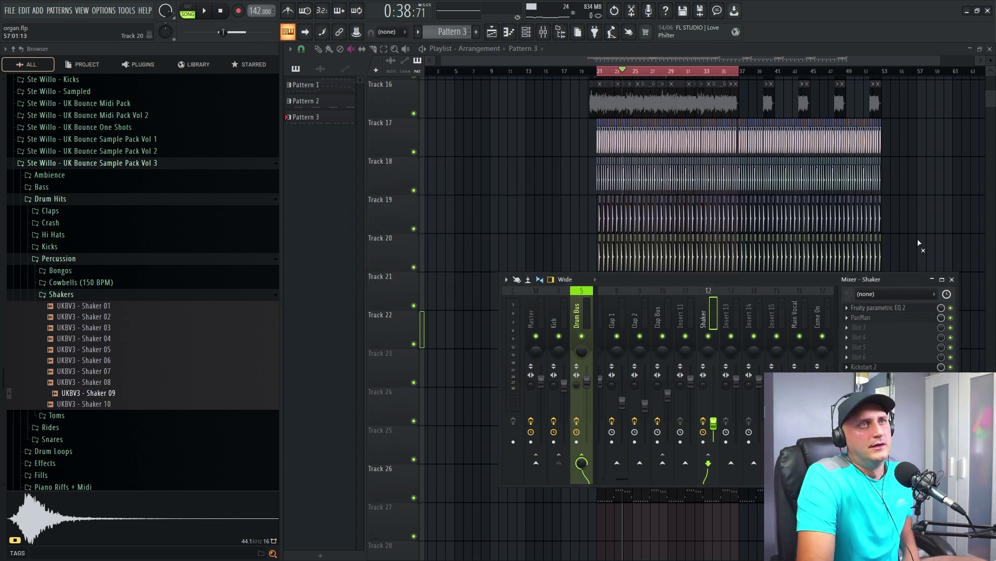
# Unmute the Pattern 1 clips on track 26, play the drums together with the organ, and stop playback with the mixer open.
pyautogui.press('F9')
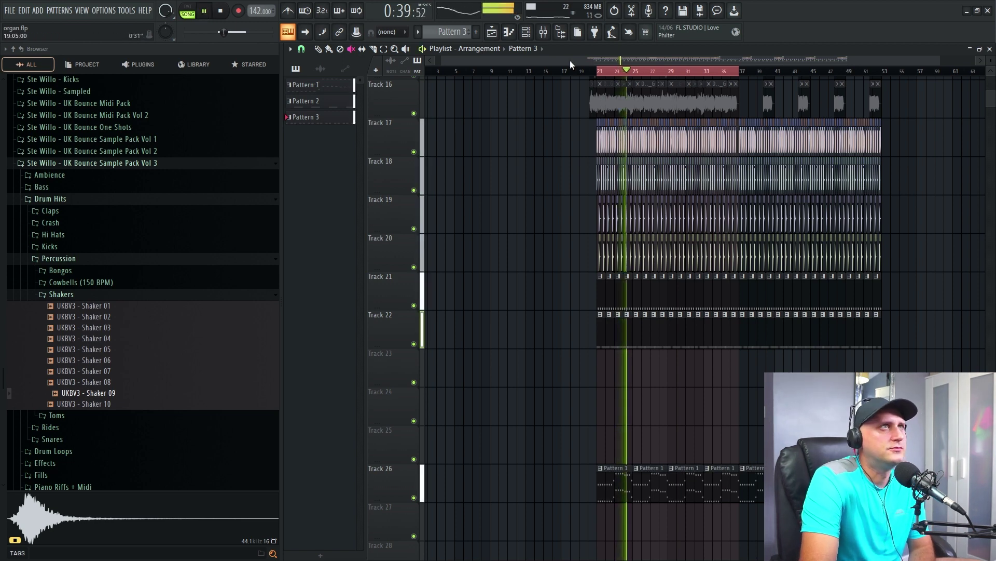
pyautogui.press('F9')
pyautogui.press('F9')
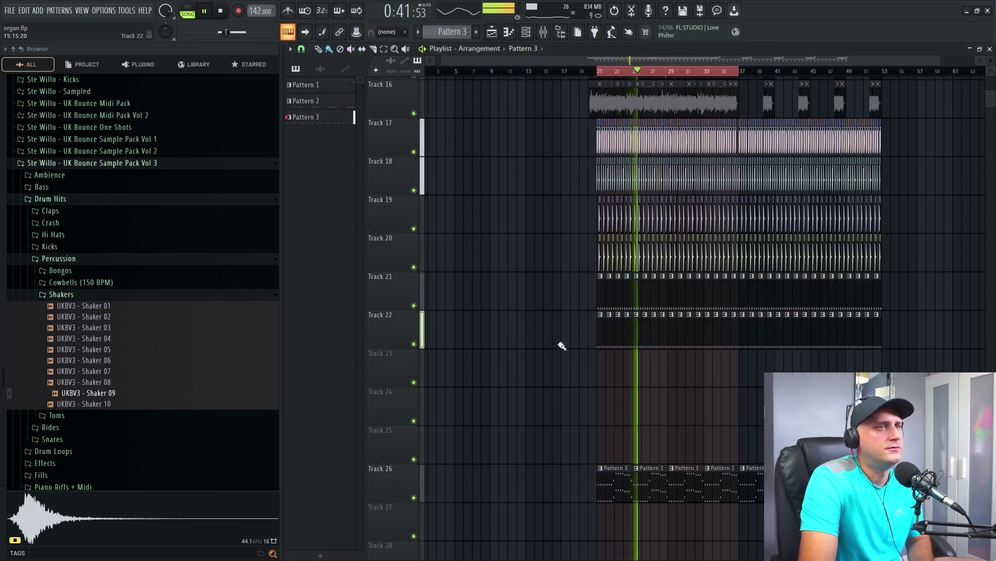
pyautogui.press('F9')
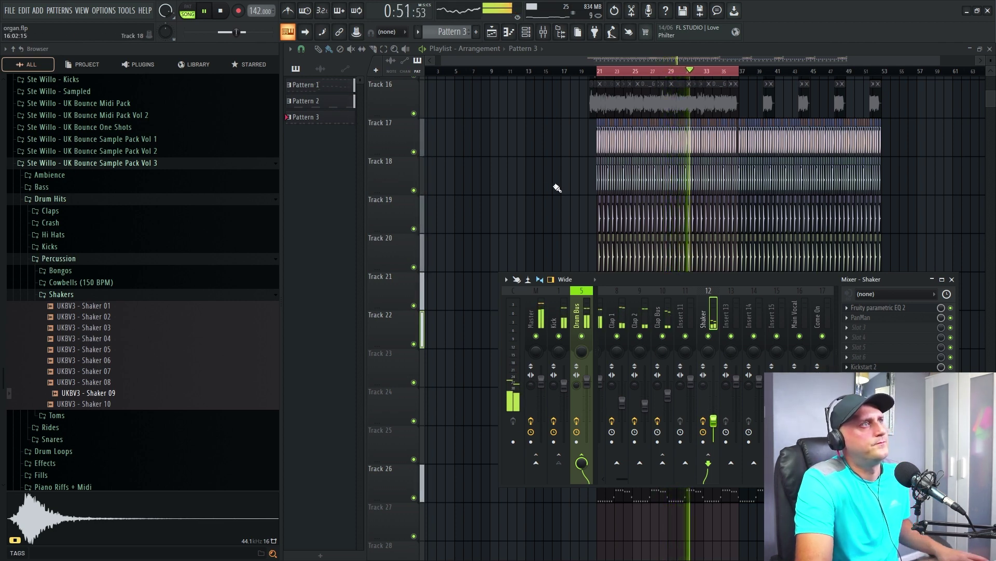
pyautogui.press('space')
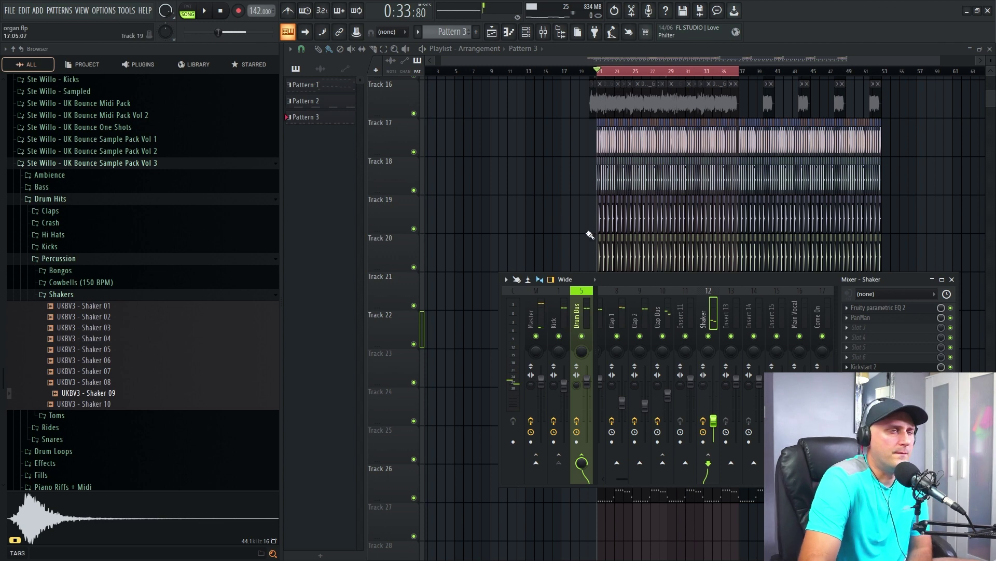
# Add Kickstart 2 to slot 4 of the Organ mixer track with its default 1/4 curve and close all windows.
pyautogui.scroll(3, 695, 298)
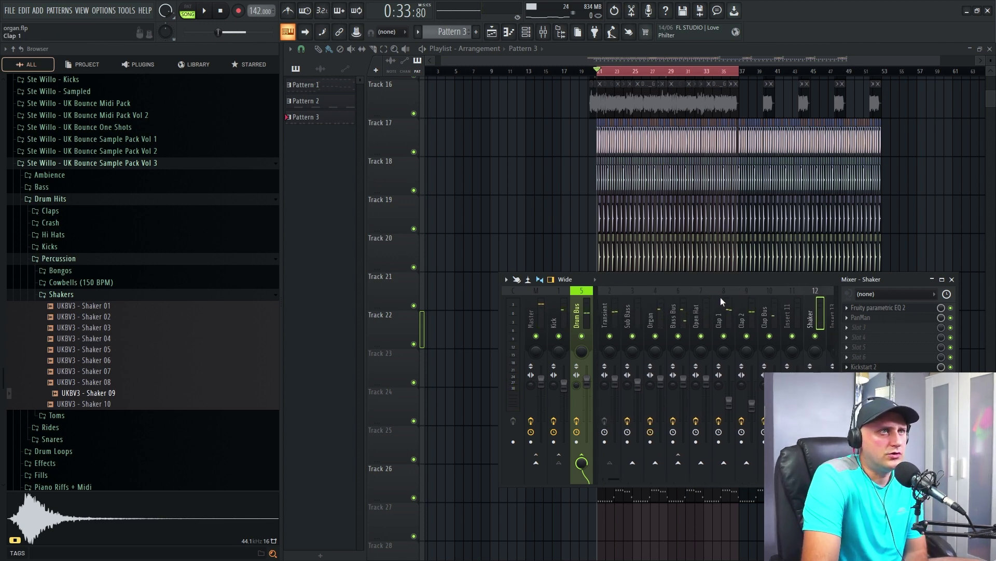
pyautogui.click(661, 318)
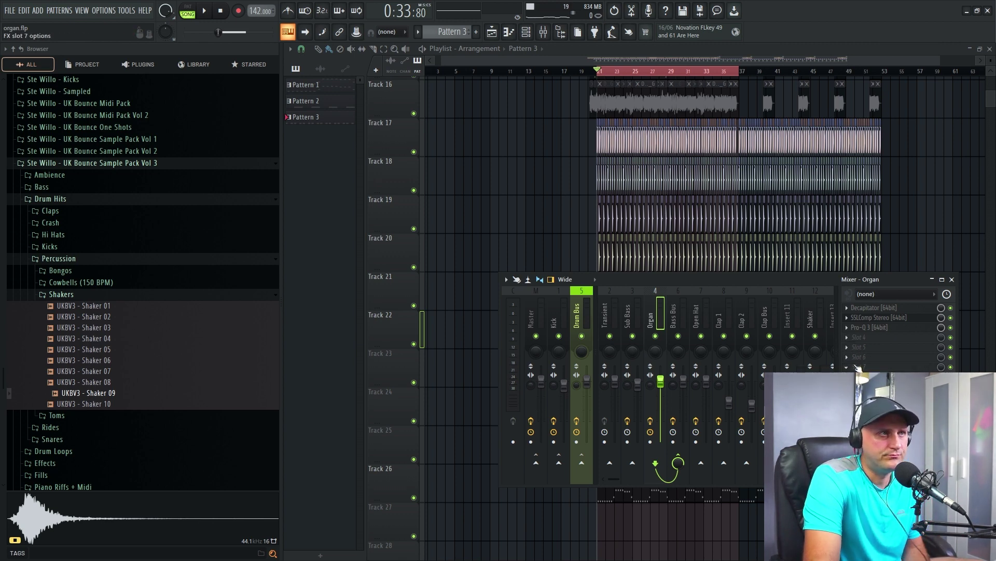
pyautogui.click(853, 339)
pyautogui.moveTo(873, 331)
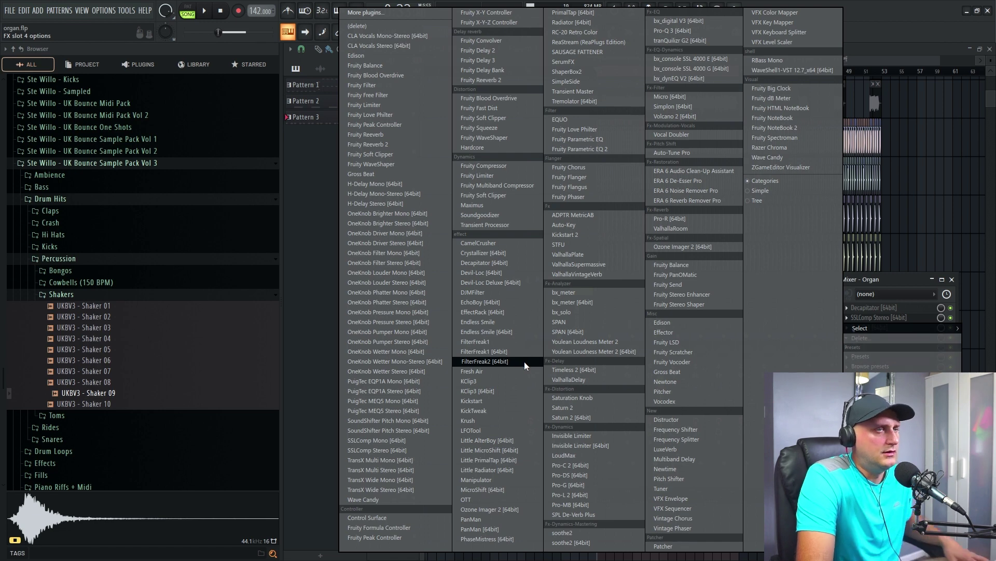
pyautogui.click(591, 237)
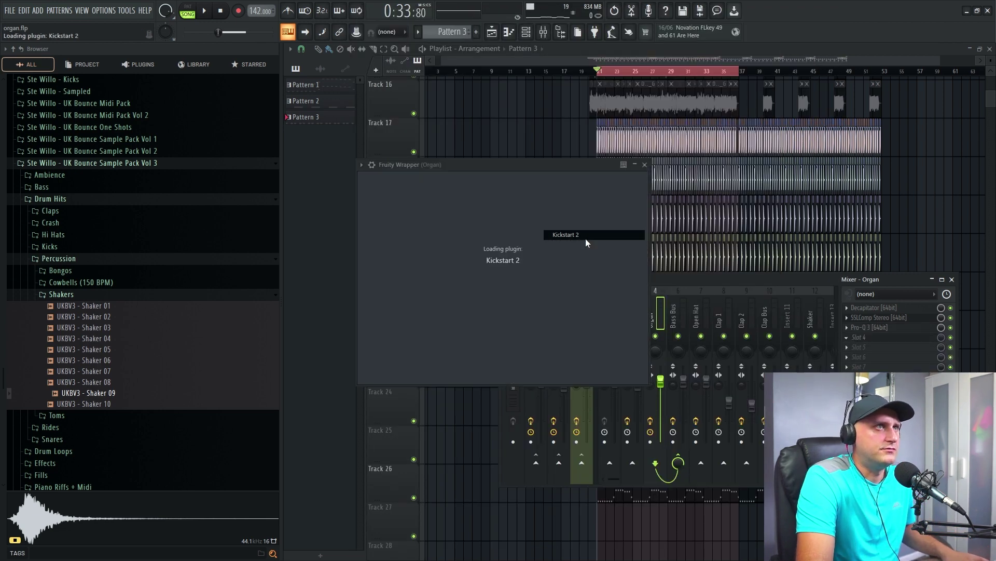
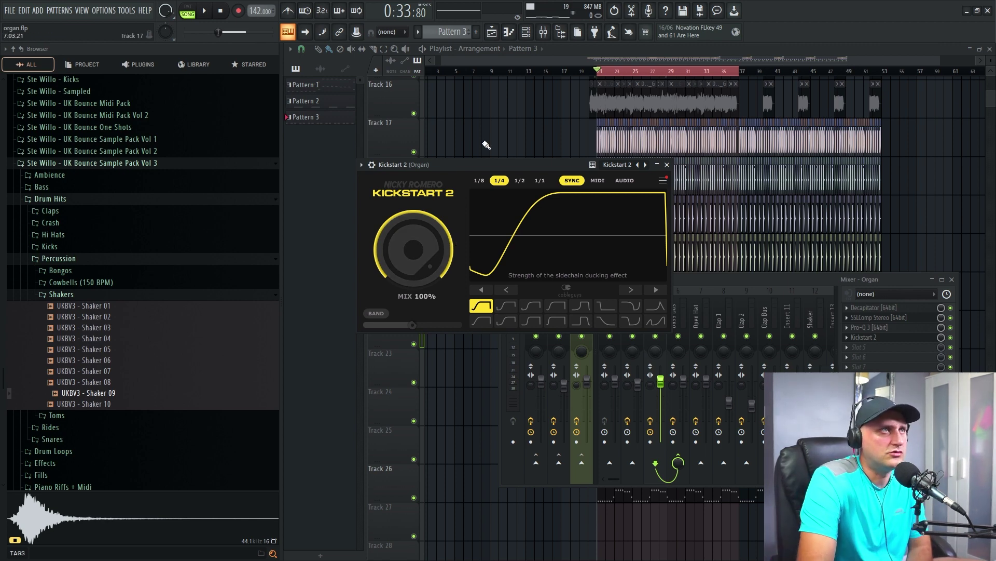
pyautogui.press('F12')
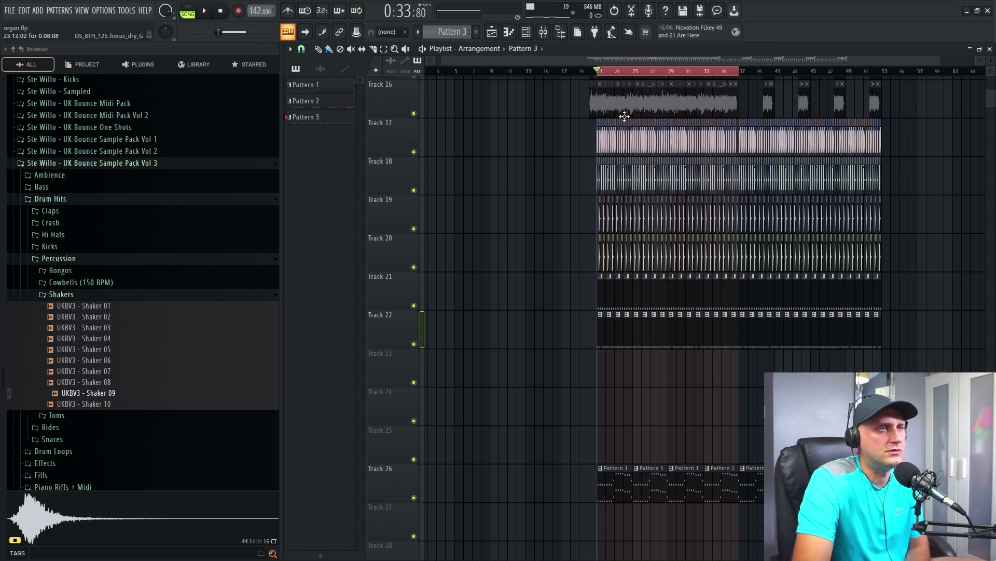
# Play the loop from bar 21 with the mixer open to check the organ's Kickstart 2 ducking against the drums, then stop.
pyautogui.scroll(-2, 659, 301)
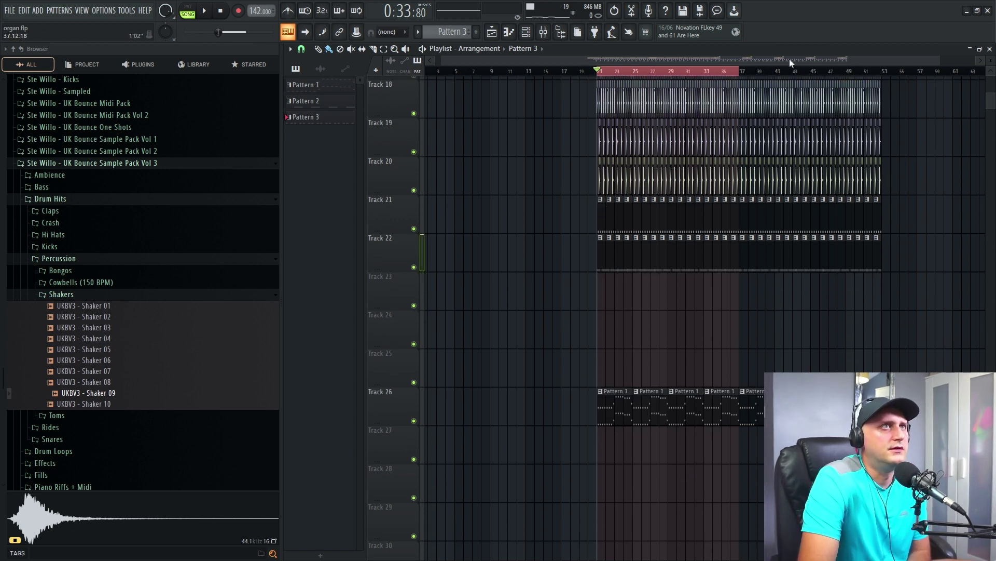
pyautogui.moveTo(942, 61); pyautogui.dragTo(685, 64)
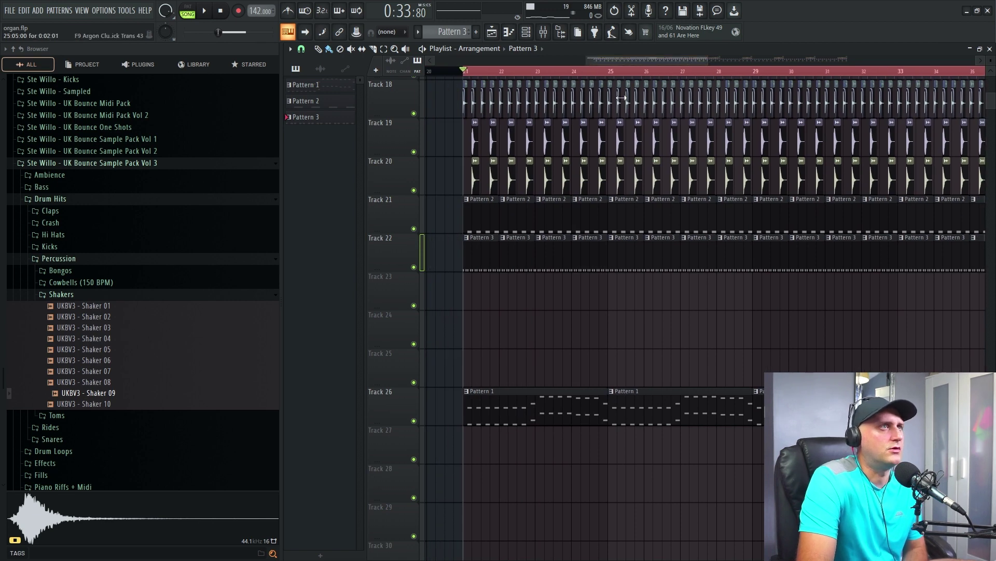
pyautogui.click(207, 16)
pyautogui.press('F9')
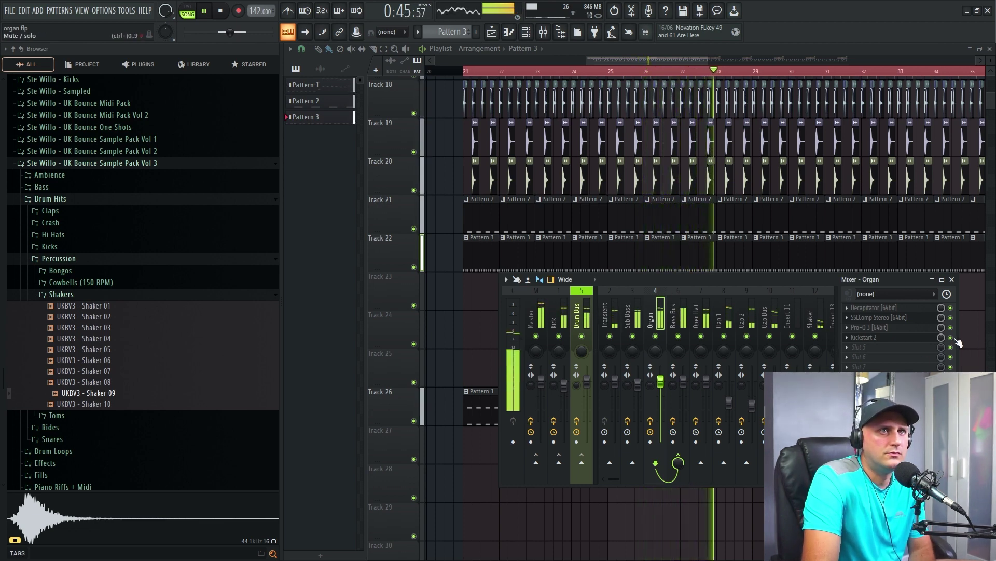
pyautogui.press('space')
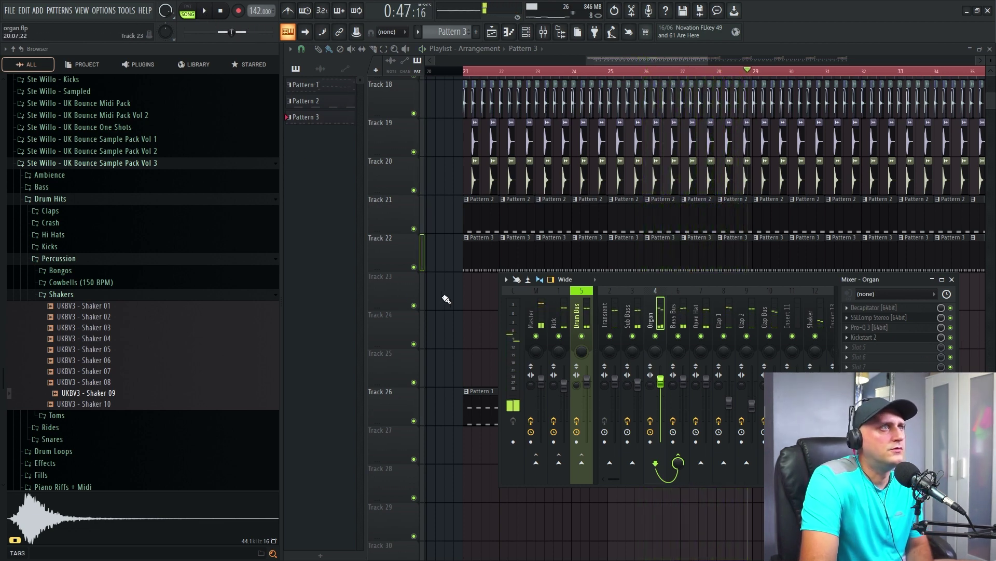
# Close the mixer and solo playlist track 26 with the organ pattern.
pyautogui.press('F9')
pyautogui.scroll(5, 438, 302)
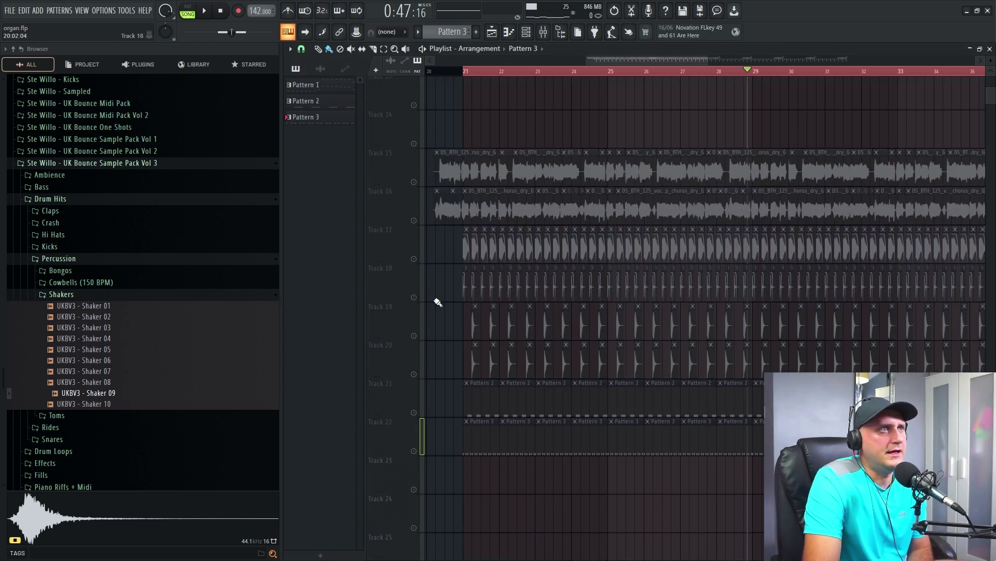
pyautogui.scroll(-7, 467, 256)
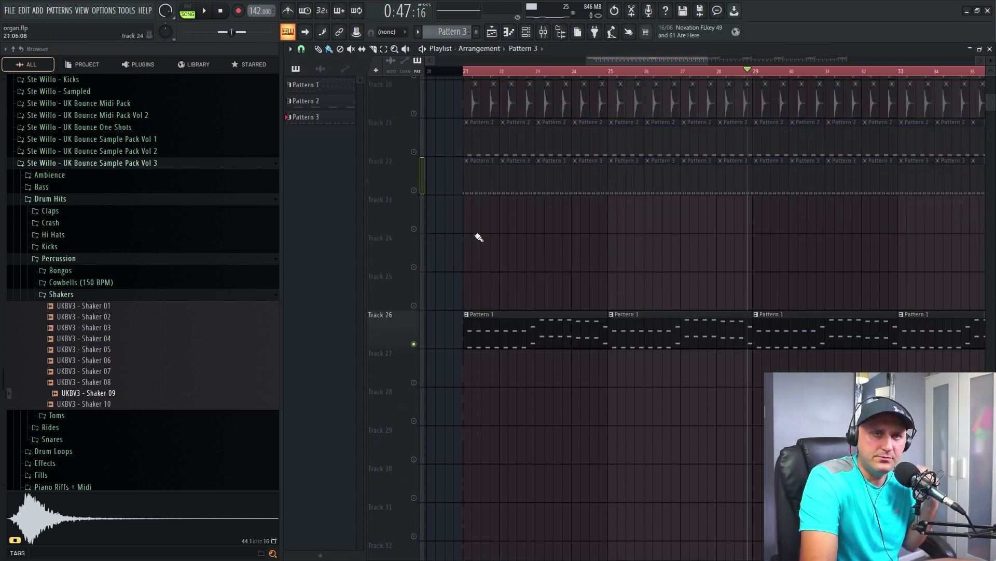
# Play the soloed organ and try other Kickstart 2 ducking curves, including Mids Chain, then return to the original 1/4 curve.
pyautogui.press('space')
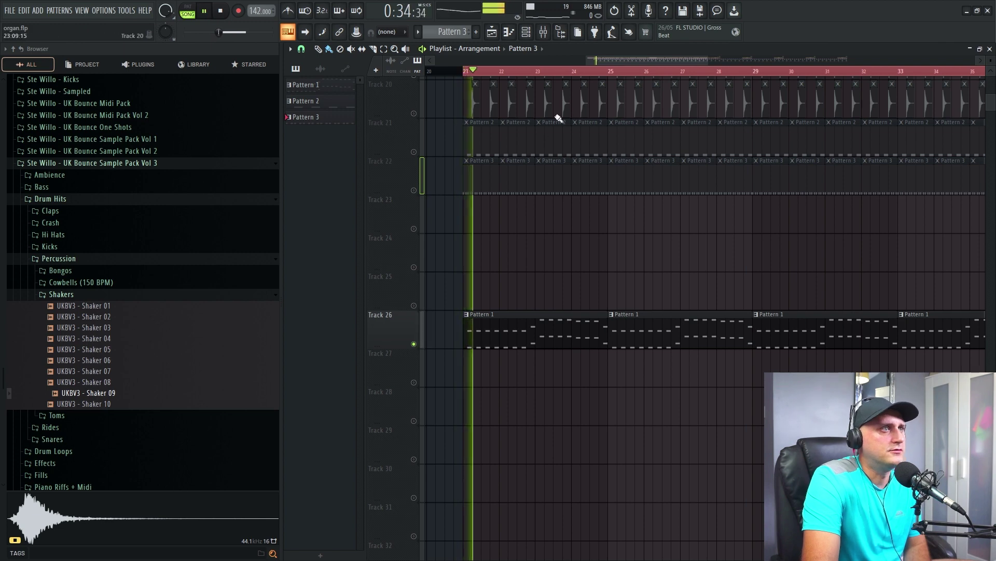
pyautogui.click(545, 33)
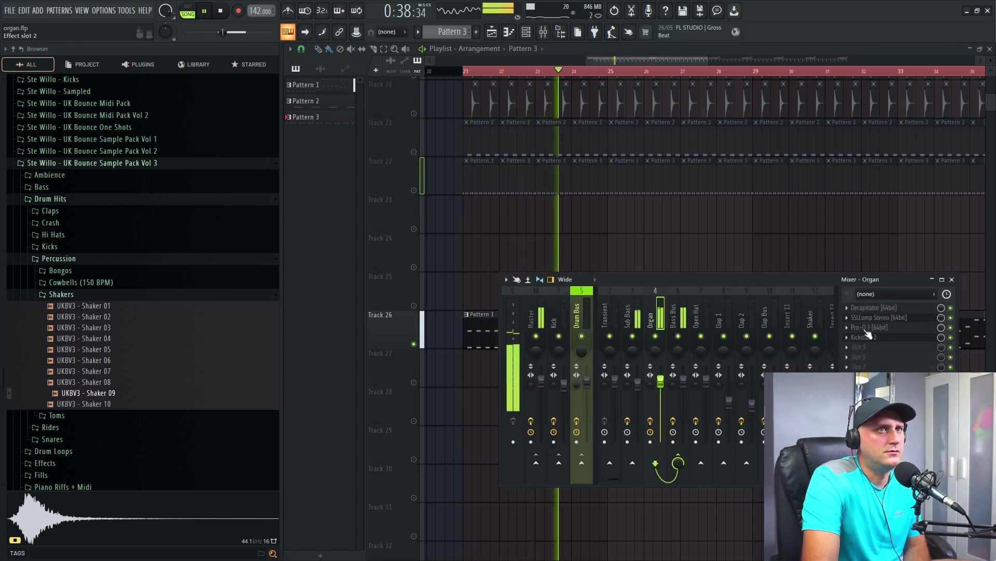
pyautogui.click(867, 337)
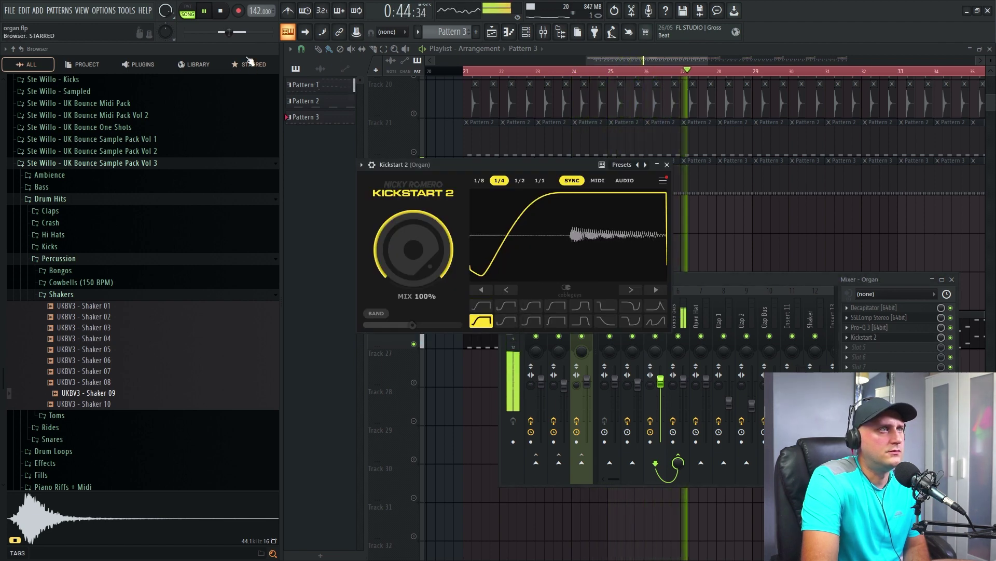
pyautogui.click(506, 320)
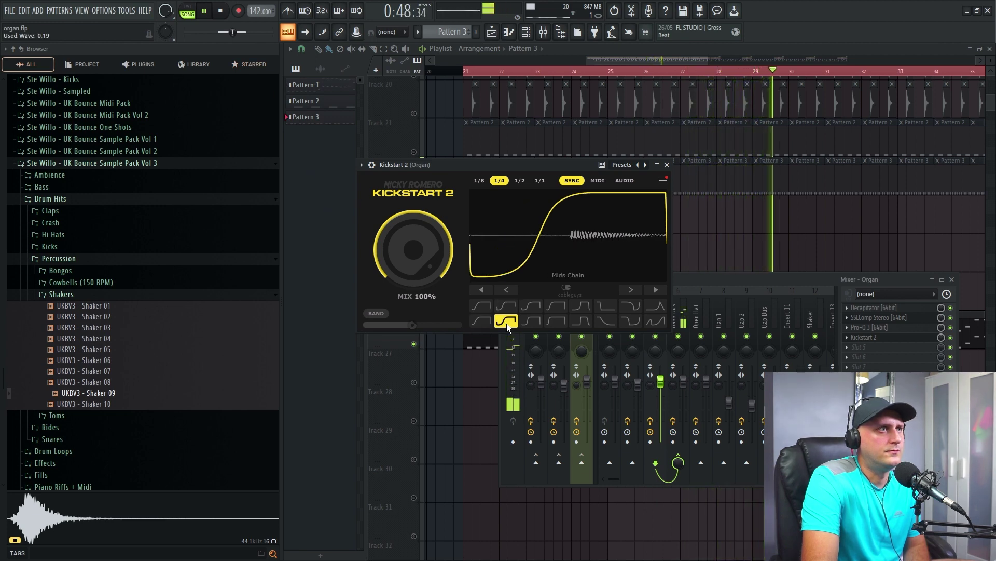
pyautogui.click(507, 306)
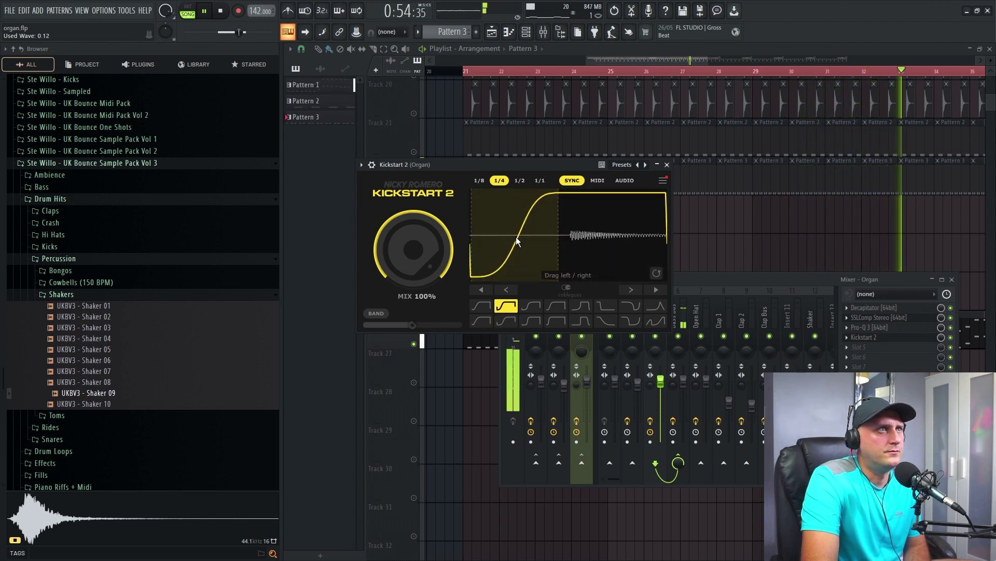
pyautogui.click(485, 319)
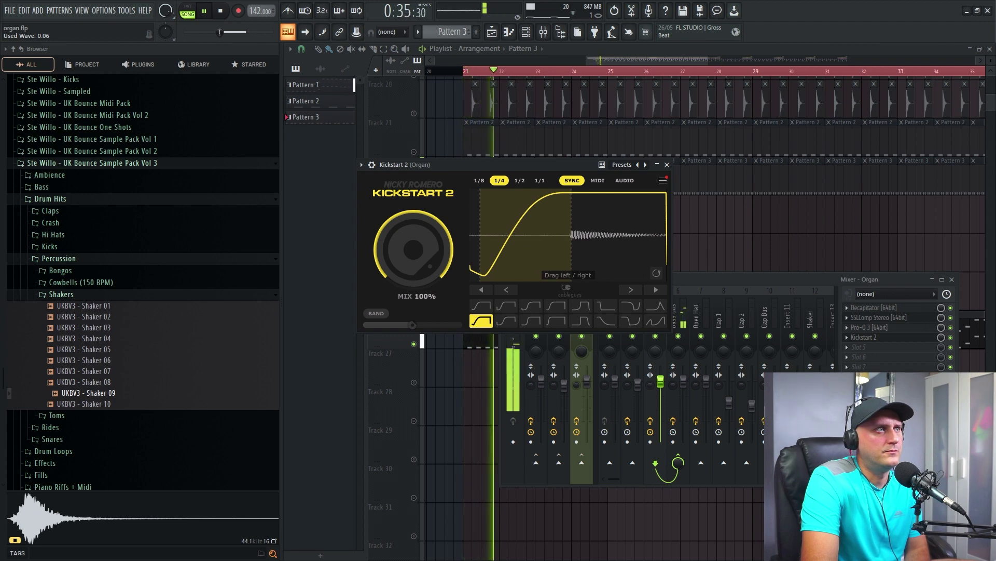
pyautogui.moveTo(569, 233); pyautogui.dragTo(534, 235)
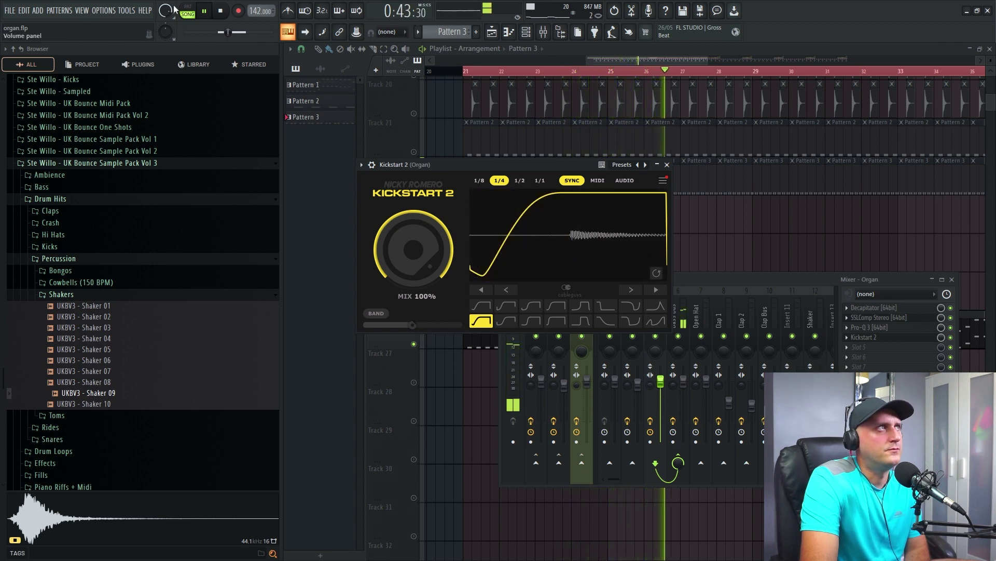
# Compare the soloed organ with Kickstart 2 bypassed and enabled, then stop playback.
pyautogui.click(206, 12)
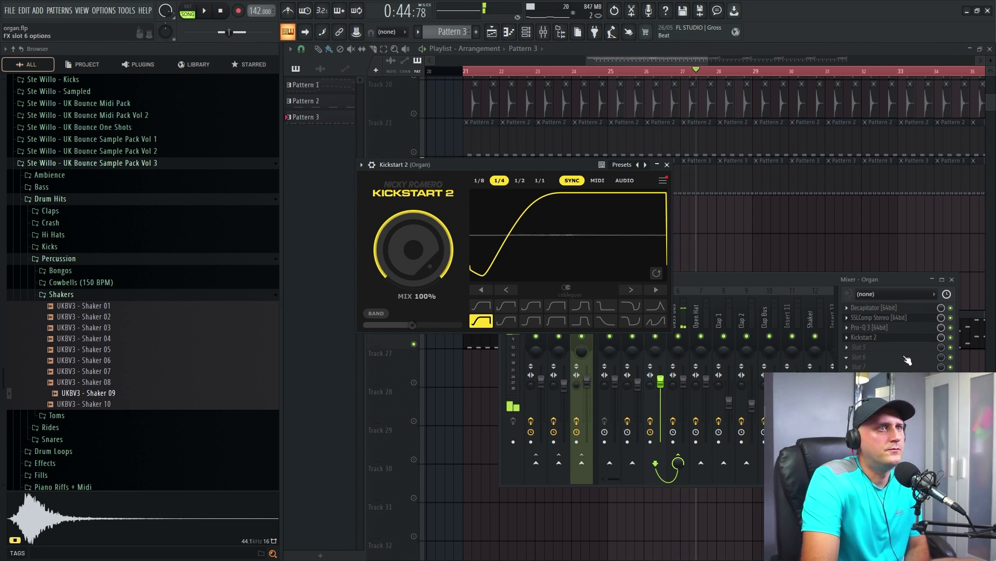
pyautogui.click(951, 337)
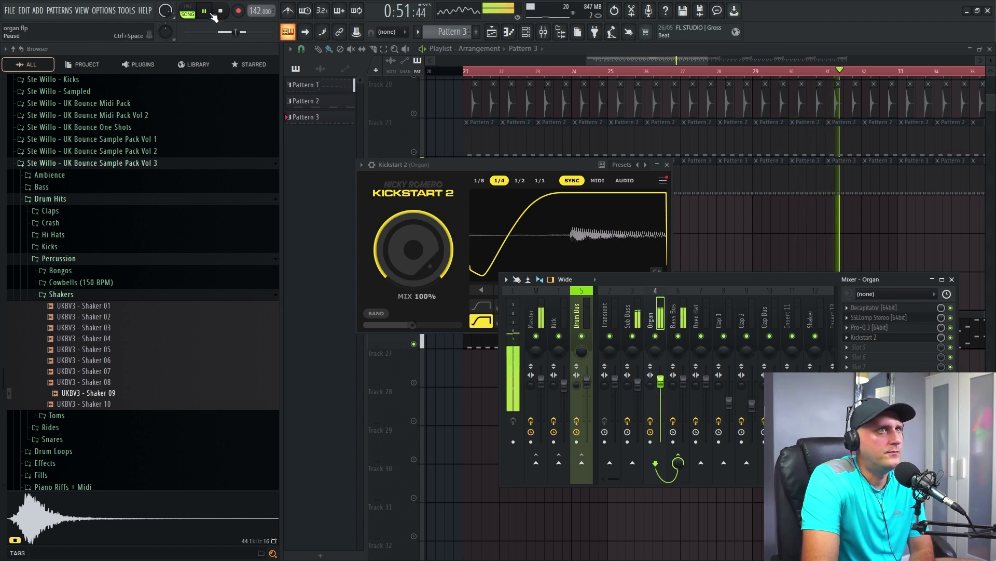
pyautogui.click(214, 16)
# Close the Kickstart 2 and mixer windows and unsolo playlist track 26 so all tracks are active.
pyautogui.click(770, 234)
pyautogui.rightClick(414, 344)
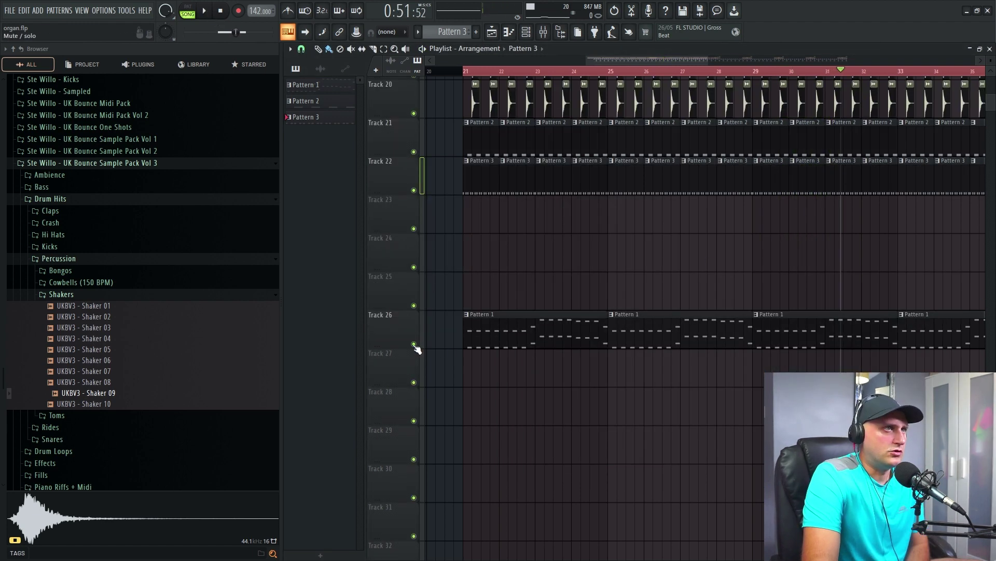
pyautogui.rightClick(414, 345)
pyautogui.rightClick(414, 345)
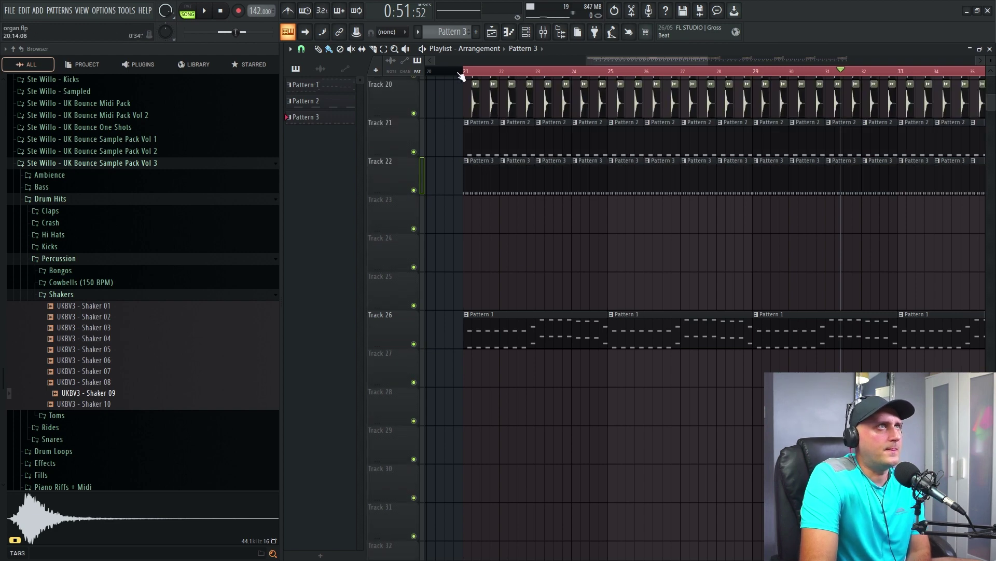
# Play the full drum and organ loop from bar 21, checking the levels in the mixer, then close it and stop.
pyautogui.click(206, 11)
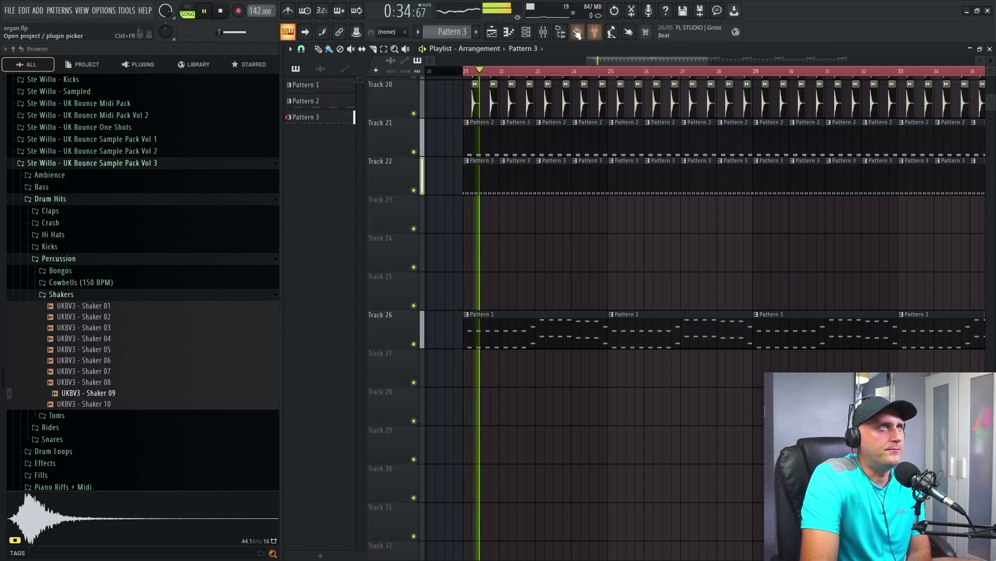
pyautogui.press('F9')
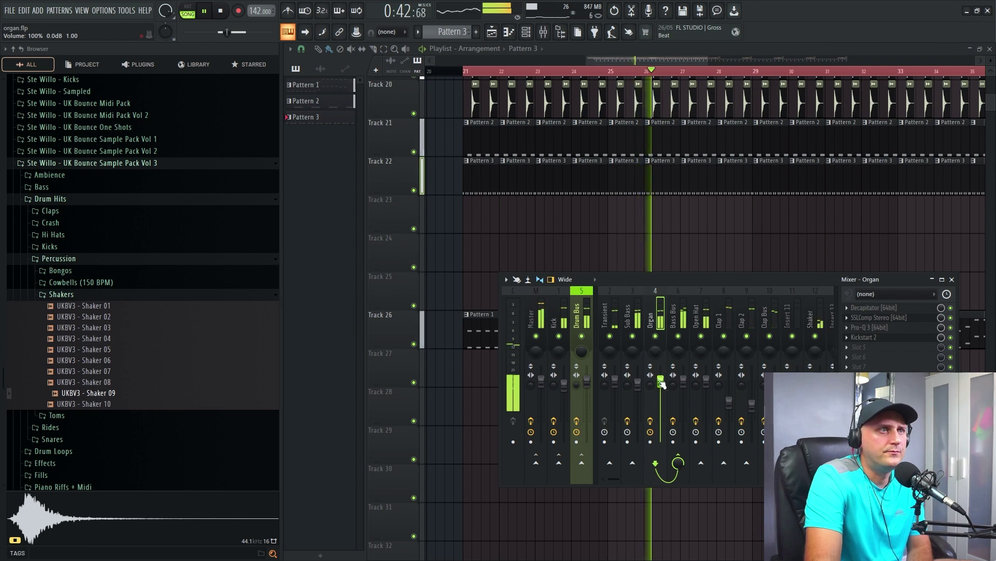
pyautogui.press('F9')
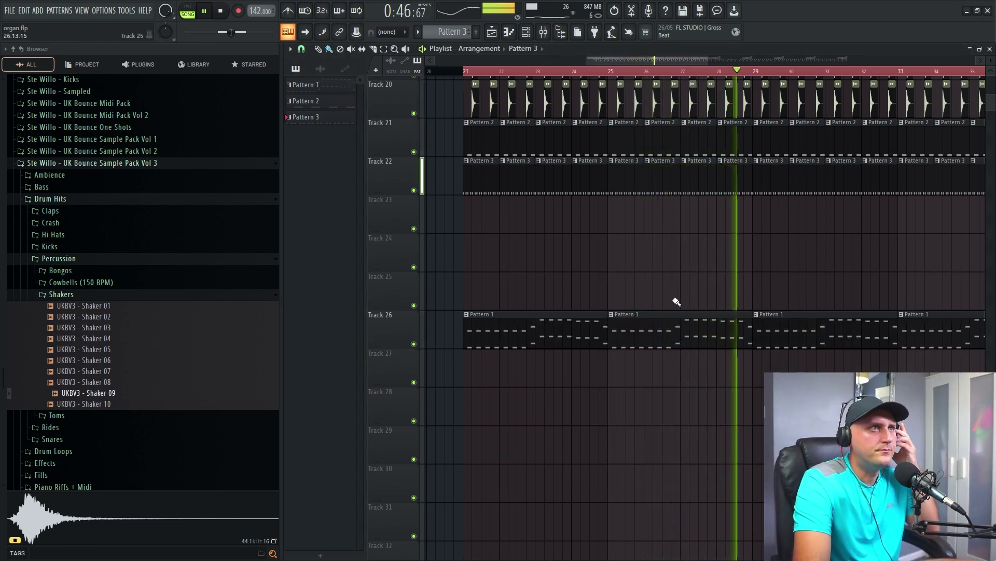
pyautogui.click(204, 10)
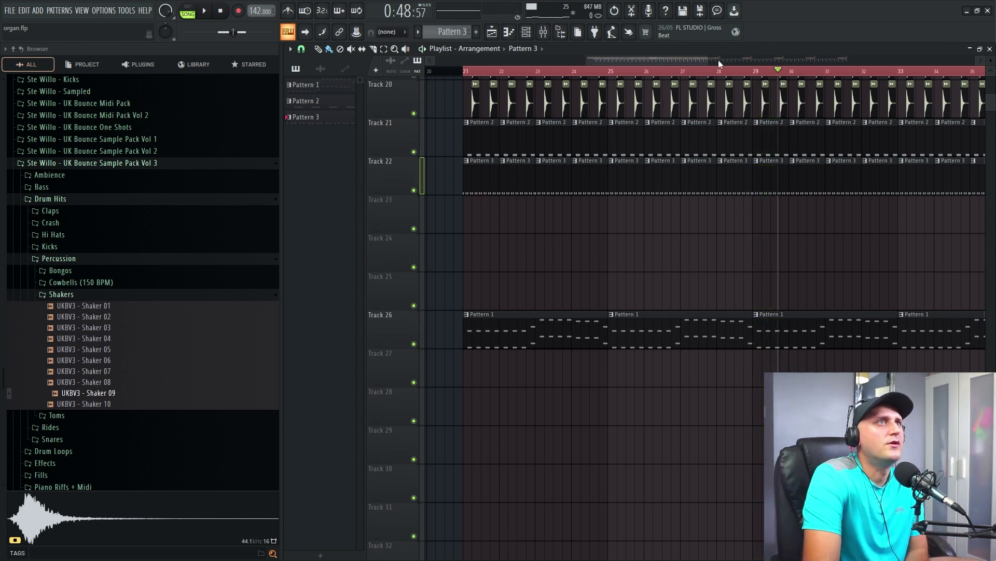
# Examine the organ's M1 instrument and its Pattern 1 notes, play the pattern briefly, and return to the playlist.
pyautogui.moveTo(708, 63); pyautogui.dragTo(809, 63)
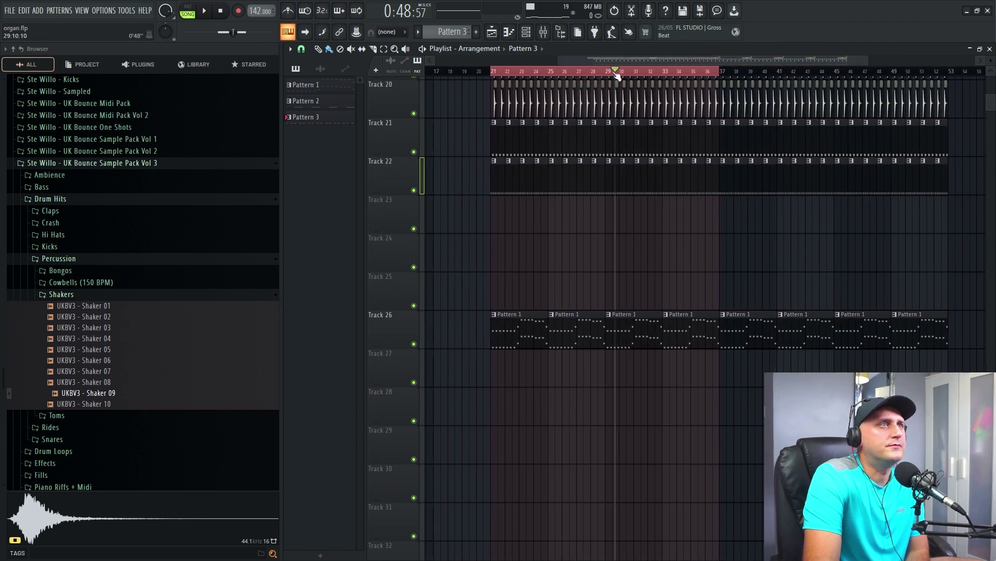
pyautogui.click(528, 32)
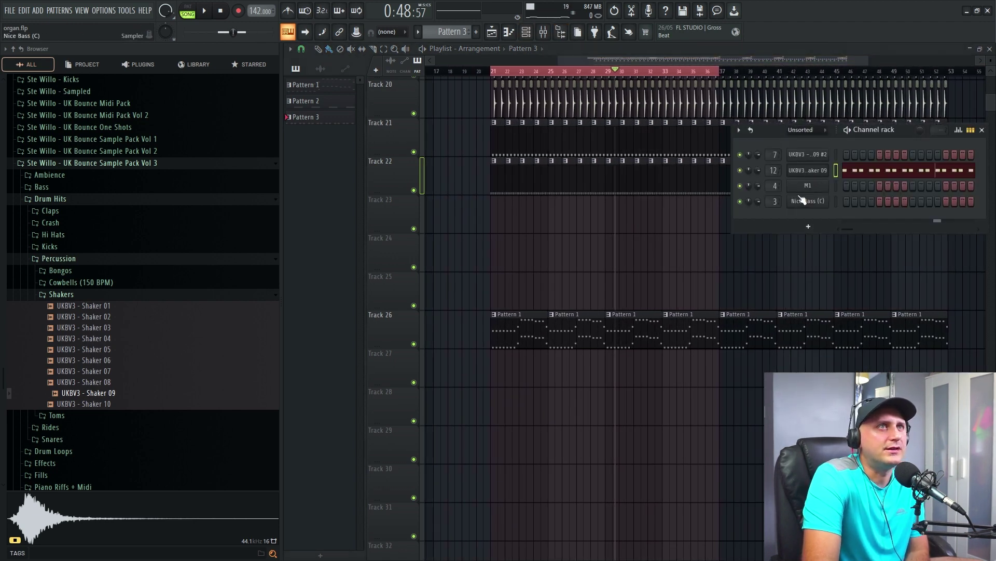
pyautogui.click(808, 187)
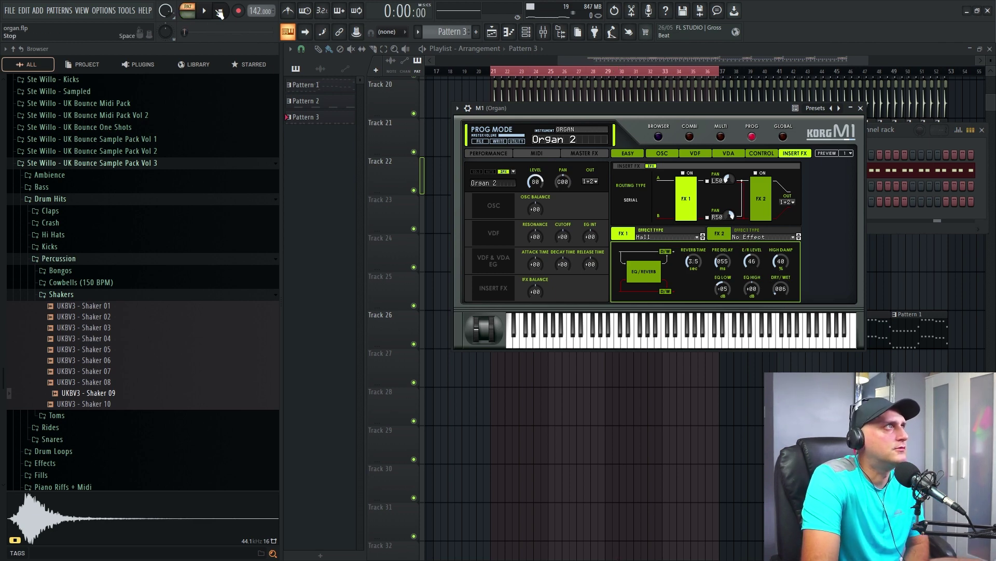
pyautogui.press('Escape')
pyautogui.doubleClick(518, 319)
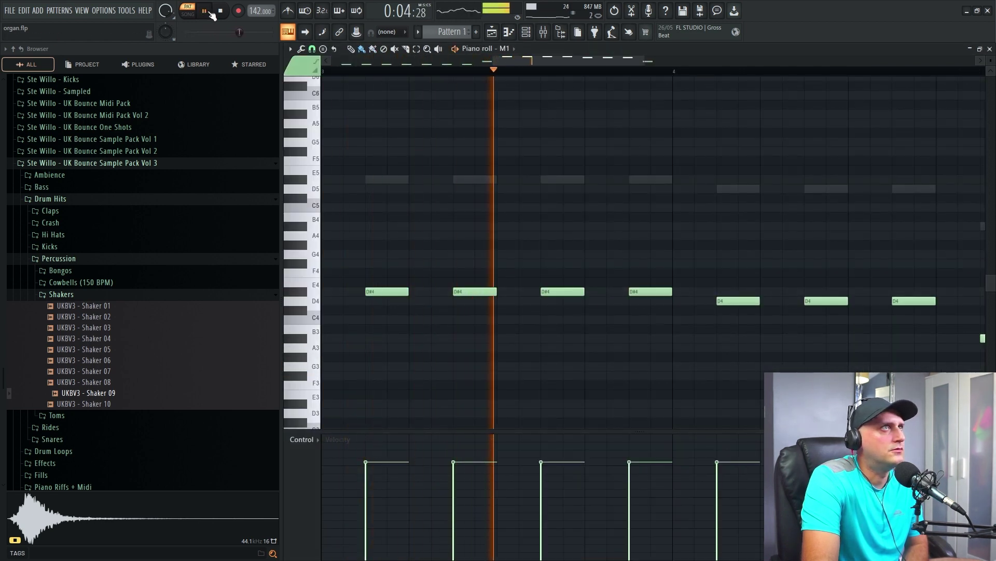
pyautogui.click(210, 12)
pyautogui.click(501, 34)
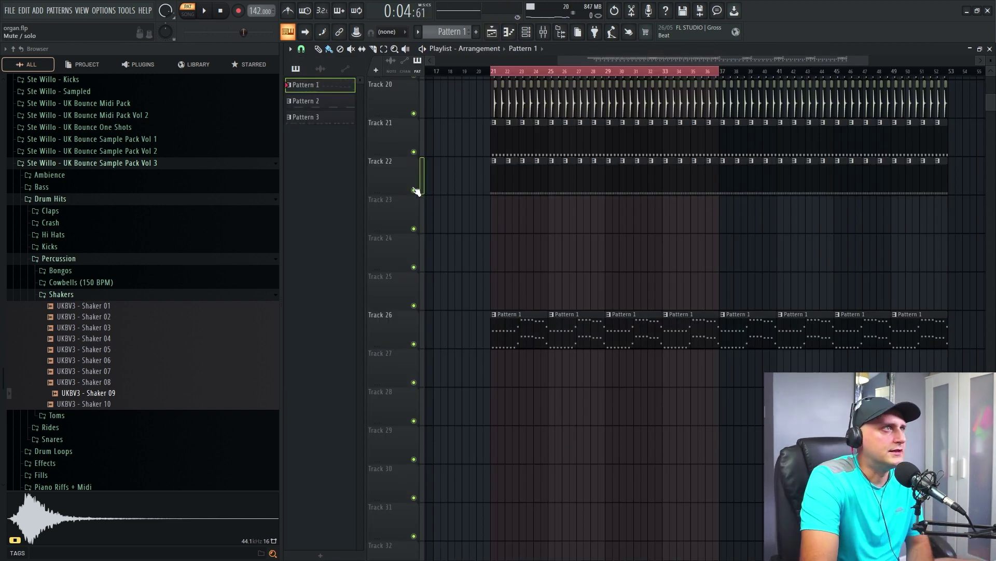
# Unmute the audio clips on playlist tracks 13 to 16 and start playing the full arrangement from bar 21.
pyautogui.scroll(4, 417, 191)
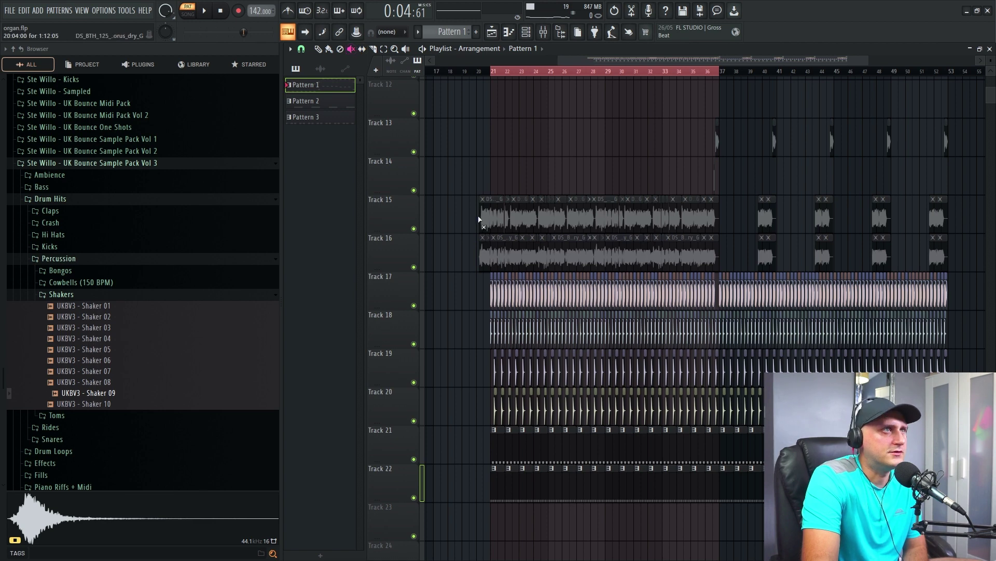
pyautogui.moveTo(478, 219); pyautogui.dragTo(984, 221)
pyautogui.moveTo(473, 259); pyautogui.dragTo(985, 258)
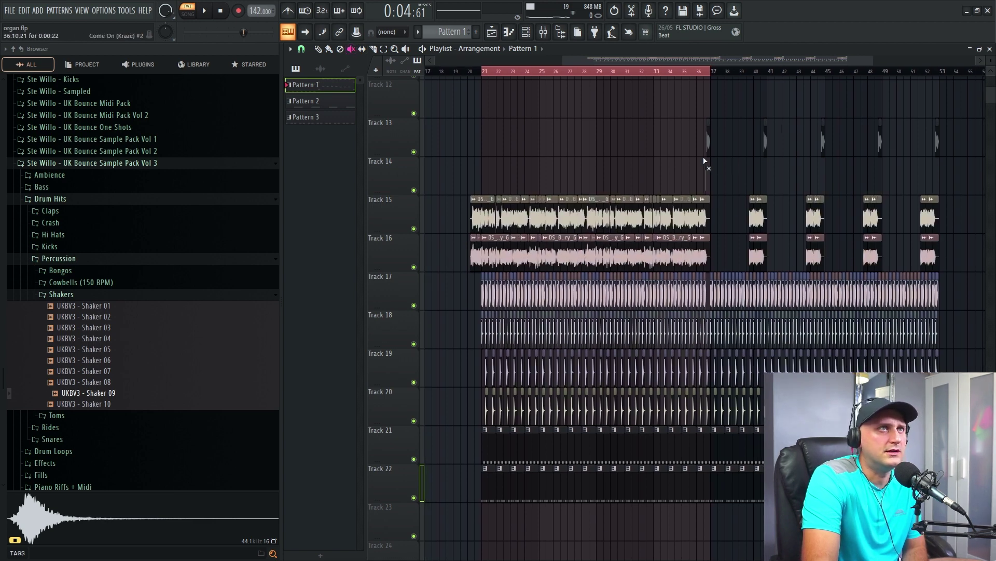
pyautogui.hscroll(1, 820, 167)
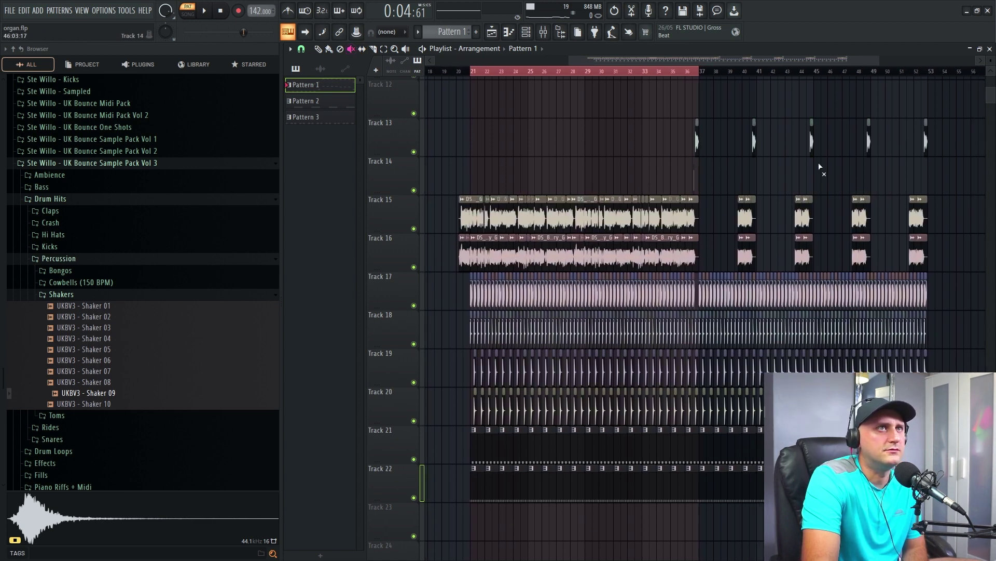
pyautogui.click(450, 76)
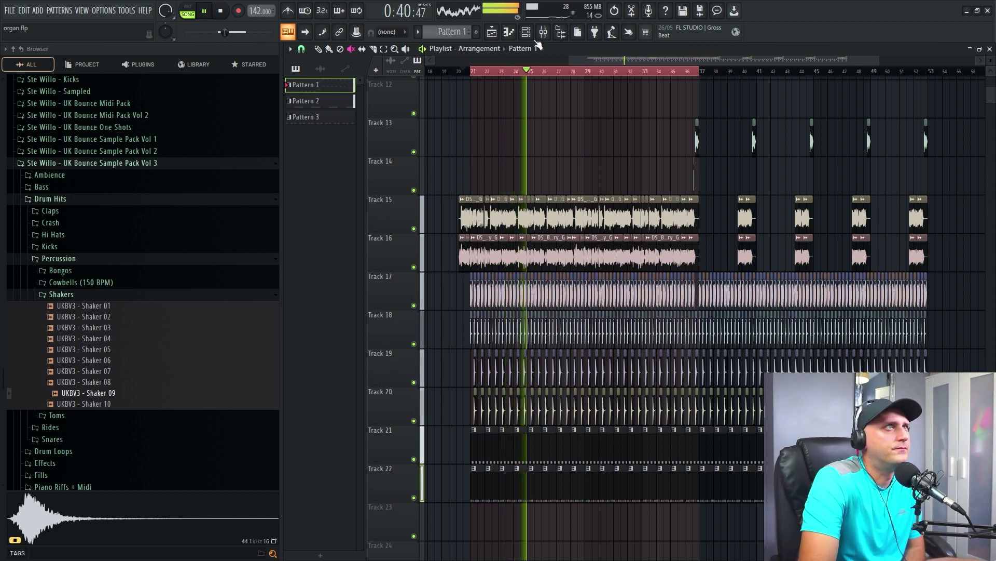
# Select the eight louder shaker notes in Pattern 3 and nudge them slightly earlier together.
pyautogui.scroll(-3, 542, 207)
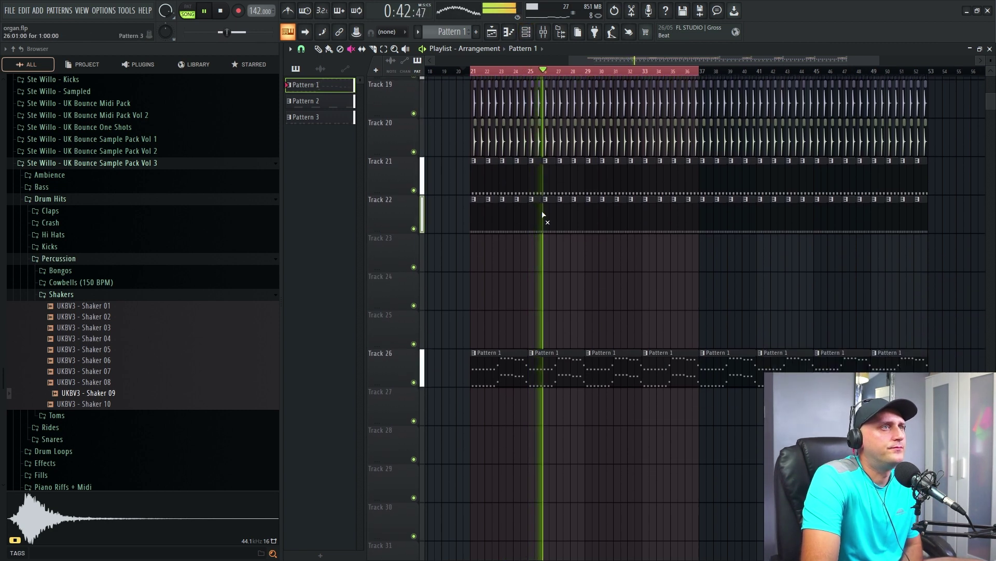
pyautogui.doubleClick(479, 82)
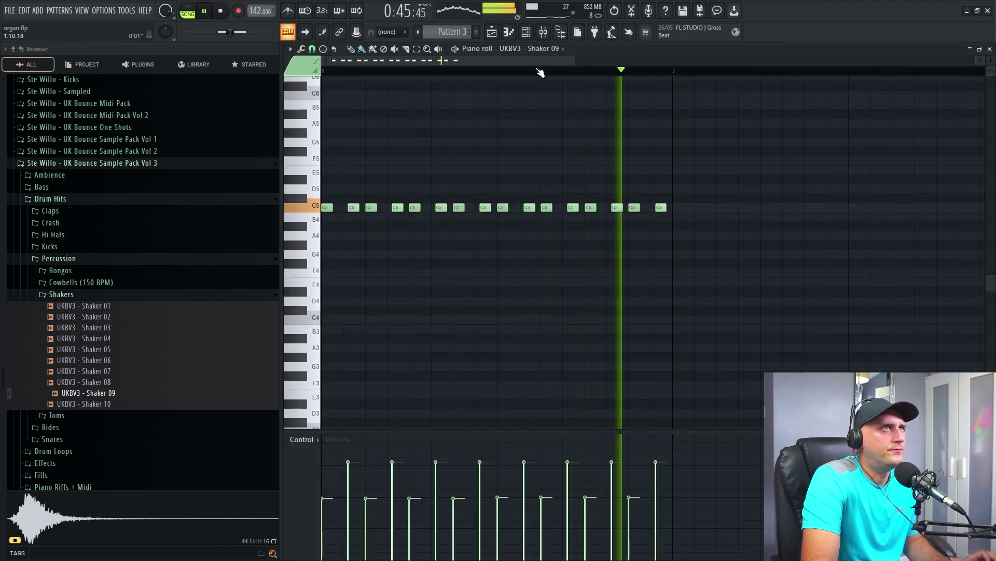
pyautogui.keyDown('ctrl'); pyautogui.click(353, 207); pyautogui.keyUp('ctrl')
pyautogui.keyDown('ctrl'); pyautogui.click(397, 207); pyautogui.keyUp('ctrl')
pyautogui.keyDown('ctrl'); pyautogui.click(441, 207); pyautogui.keyUp('ctrl')
pyautogui.keyDown('ctrl'); pyautogui.click(485, 207); pyautogui.keyUp('ctrl')
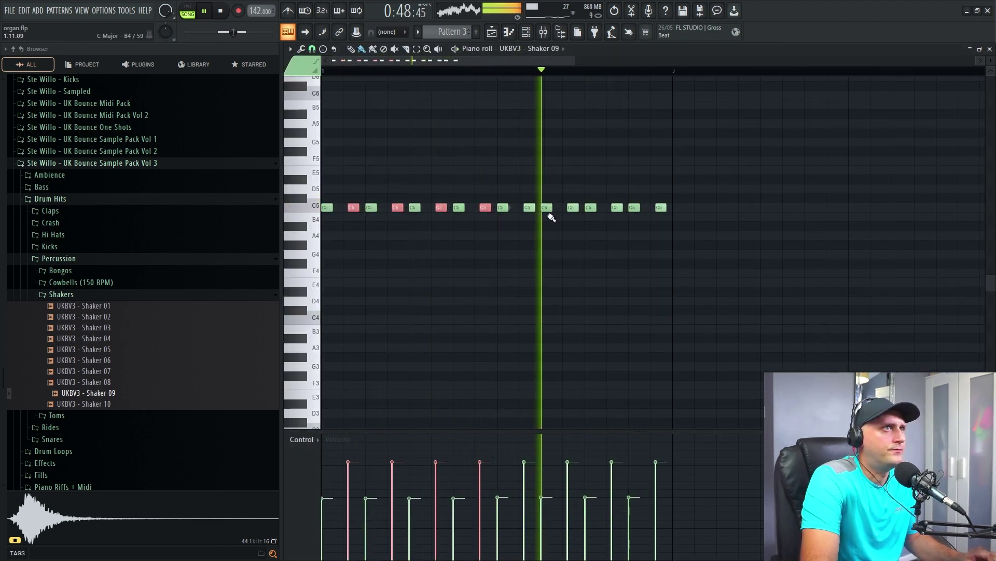
pyautogui.keyDown('ctrl'); pyautogui.click(529, 207); pyautogui.keyUp('ctrl')
pyautogui.keyDown('ctrl'); pyautogui.click(573, 207); pyautogui.keyUp('ctrl')
pyautogui.keyDown('ctrl'); pyautogui.click(616, 207); pyautogui.keyUp('ctrl')
pyautogui.keyDown('ctrl'); pyautogui.click(660, 207); pyautogui.keyUp('ctrl')
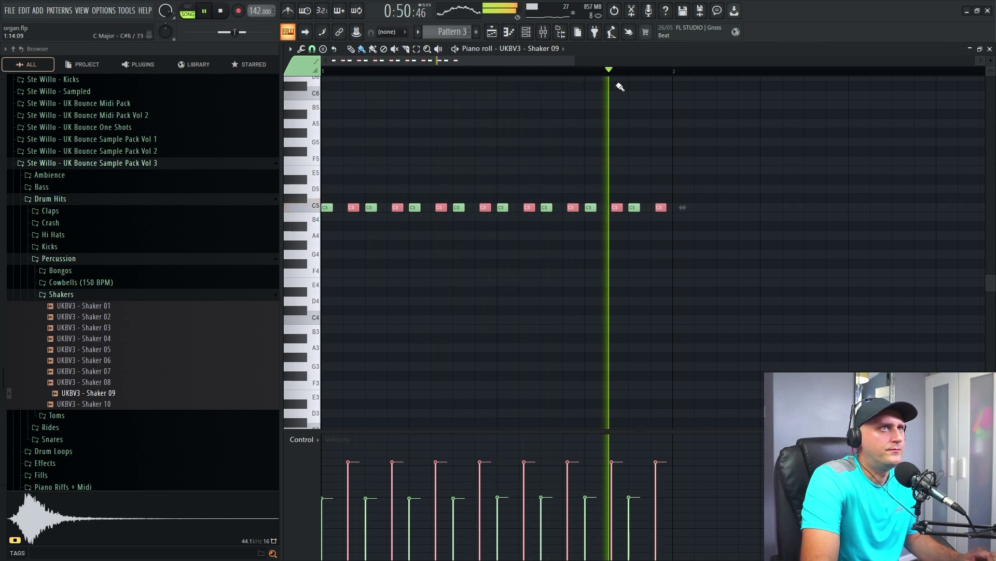
pyautogui.scroll(5, 465, 207)
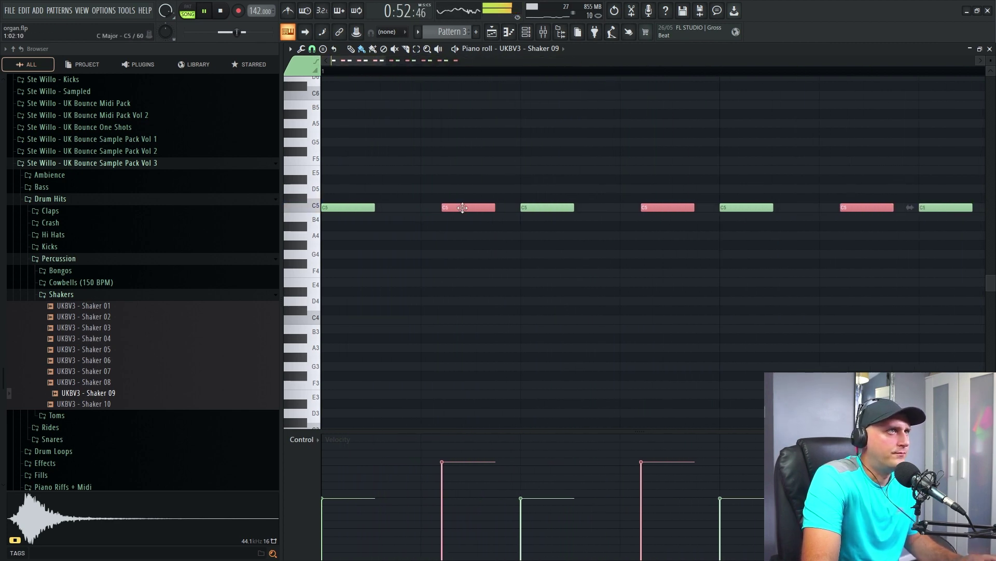
pyautogui.moveTo(462, 208); pyautogui.dragTo(459, 208)
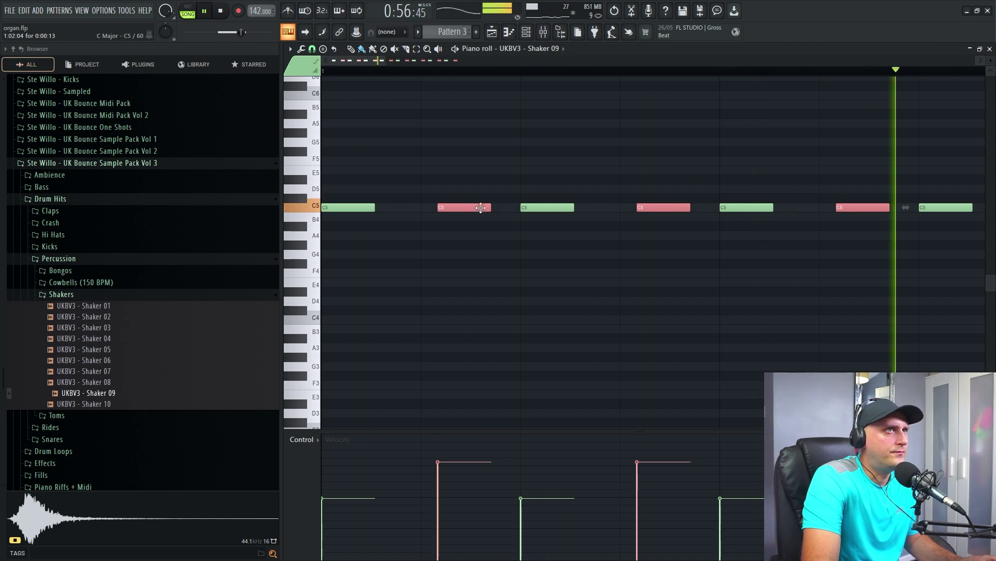
pyautogui.scroll(-6, 607, 80)
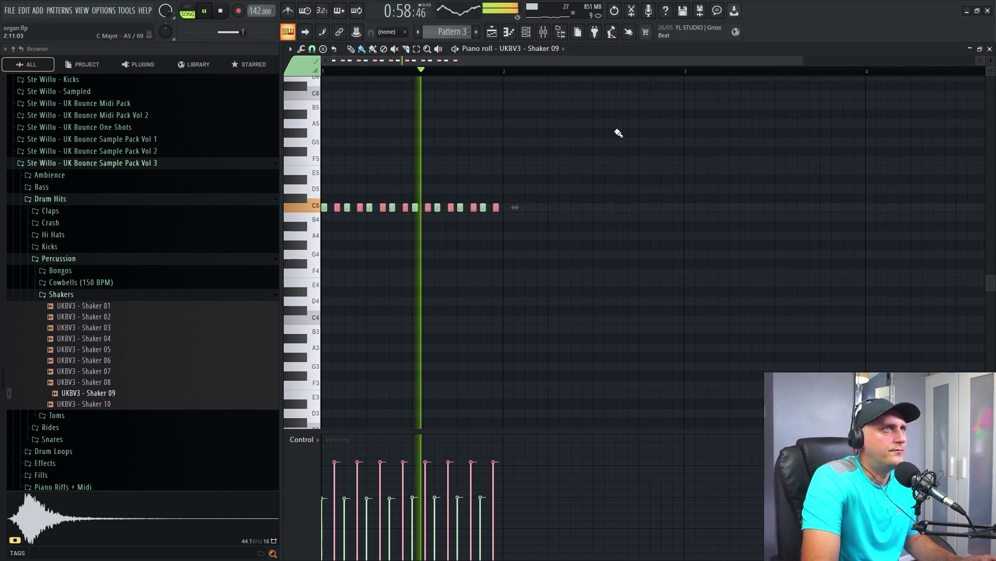
# Return to the playlist, replay the loop from bar 21 zoomed in, and review the shaker notes' timing in the piano roll.
pyautogui.click(491, 32)
pyautogui.press('space')
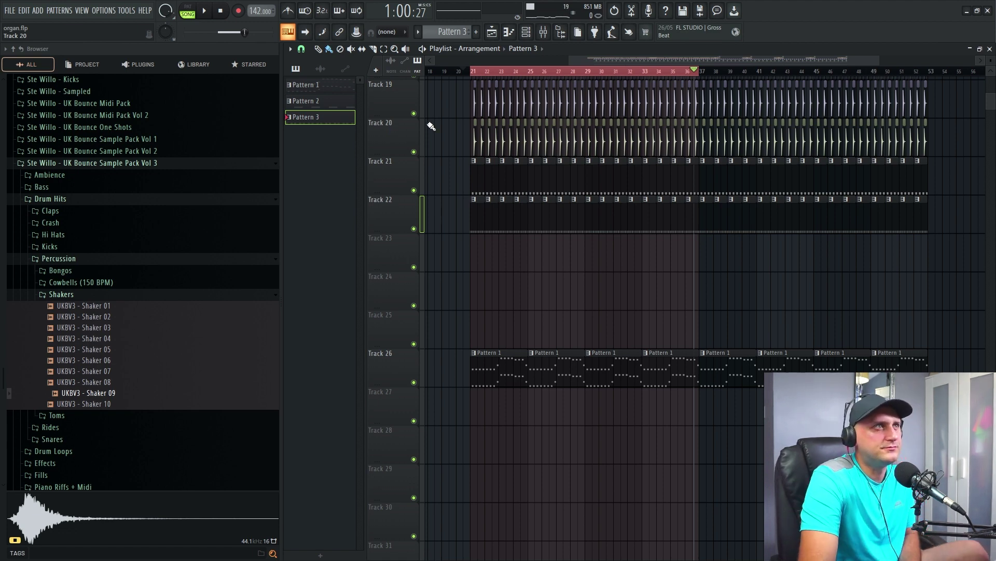
pyautogui.moveTo(880, 62); pyautogui.dragTo(613, 58)
pyautogui.click(205, 11)
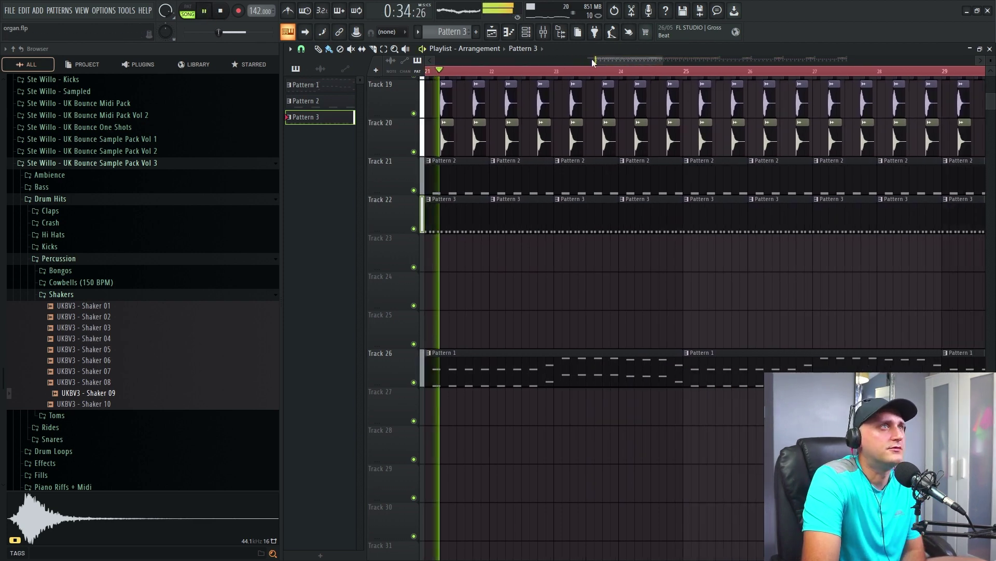
pyautogui.press('F7')
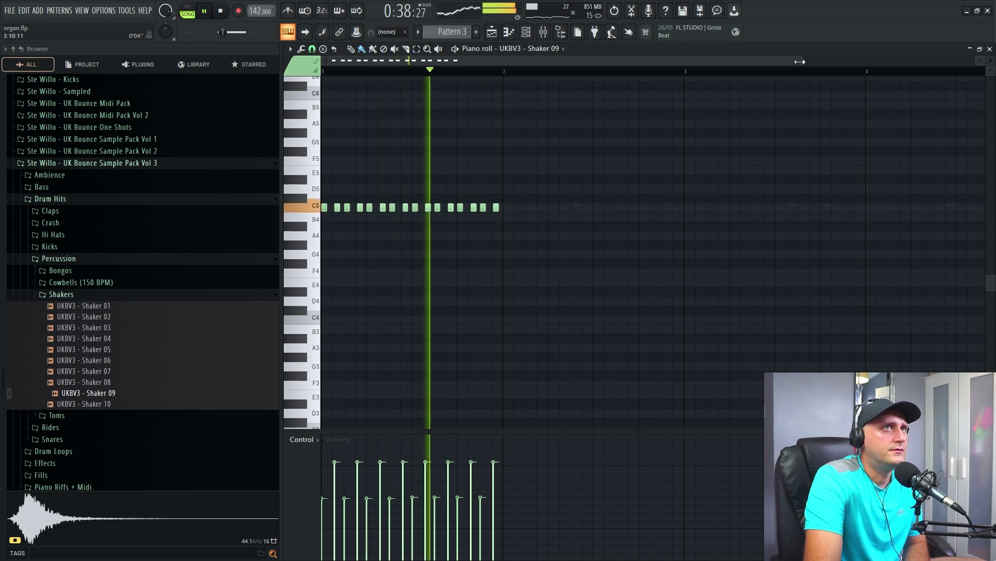
pyautogui.scroll(4, 571, 223)
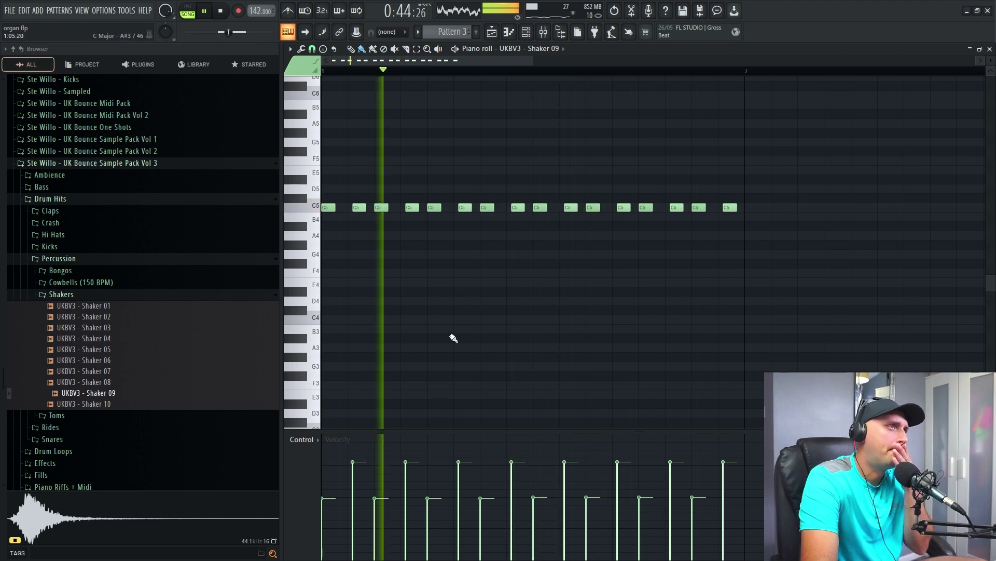
# Pause playback, open the Shaker 09 channel's sampler, replace its sample with UKBV3 - Shaker 10, and resume the arrangement.
pyautogui.click(205, 12)
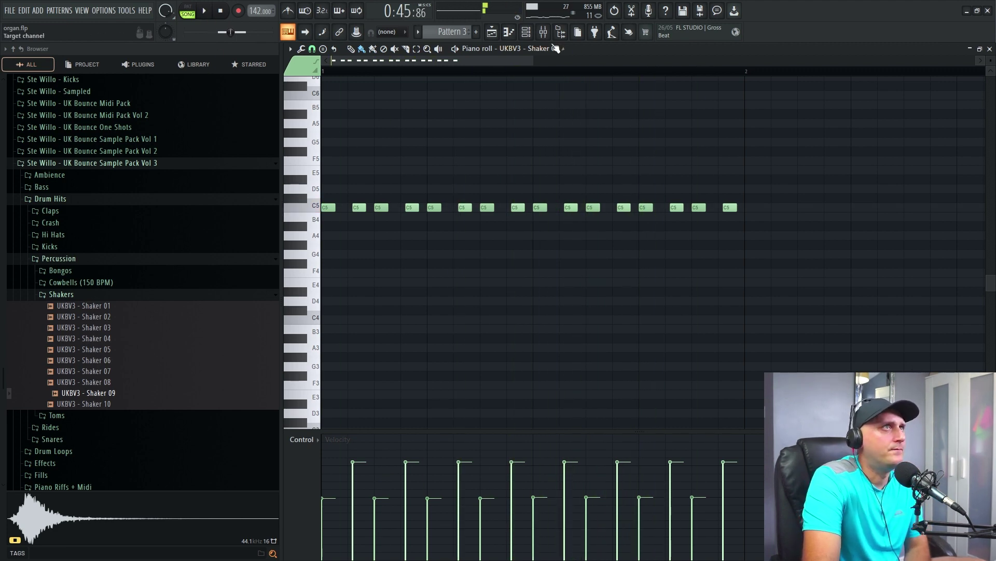
pyautogui.click(526, 32)
pyautogui.click(798, 171)
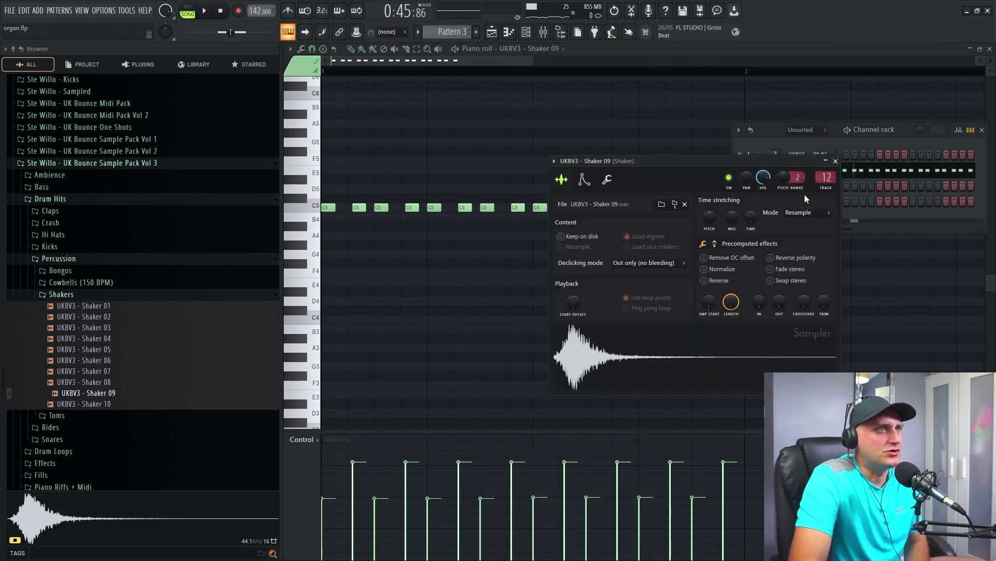
pyautogui.click(158, 404)
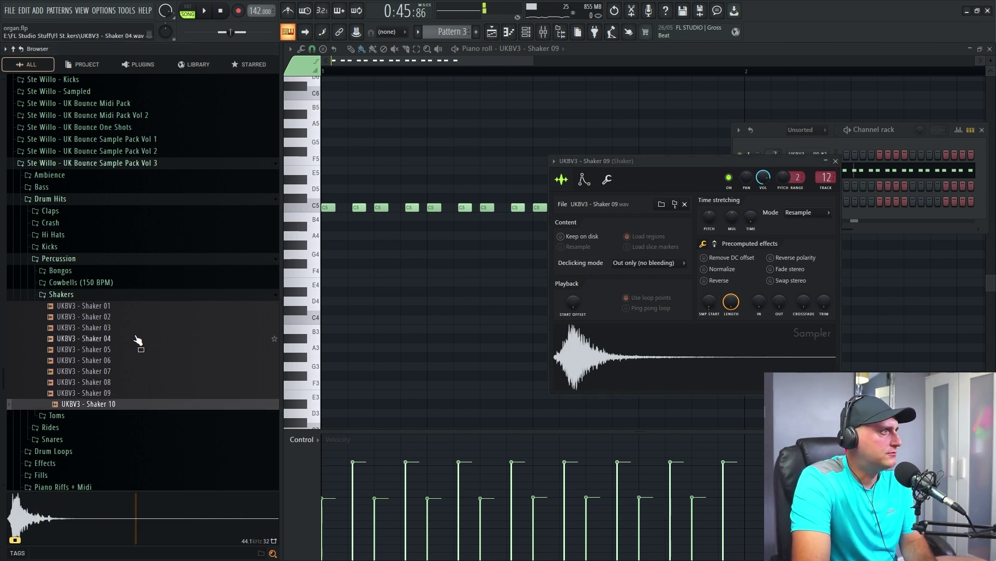
pyautogui.click(204, 11)
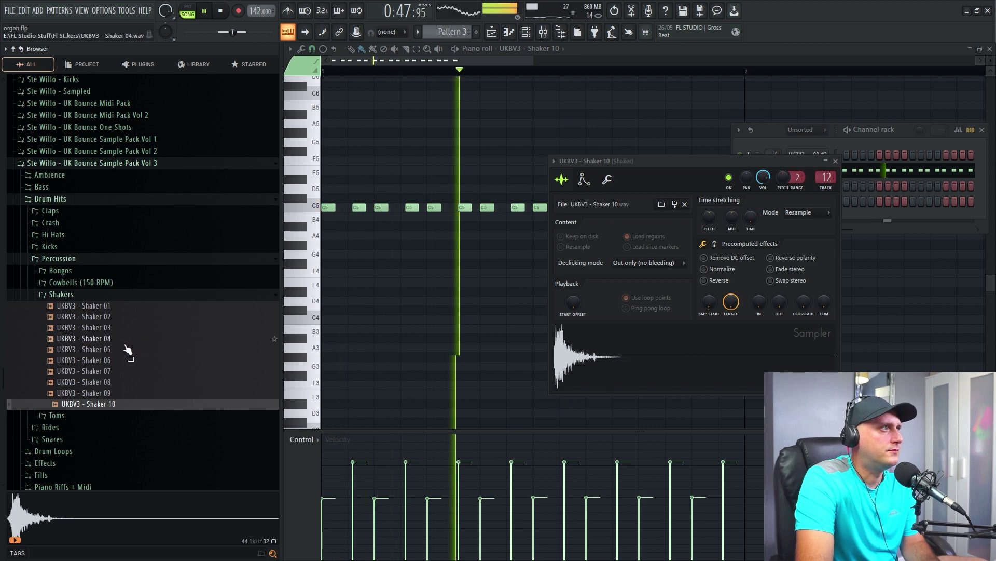
# Audition UKBV3 shaker samples 02, 01, 04, 05 and 08 in the shaker channel while the loop plays.
pyautogui.click(136, 329)
pyautogui.press('Up')
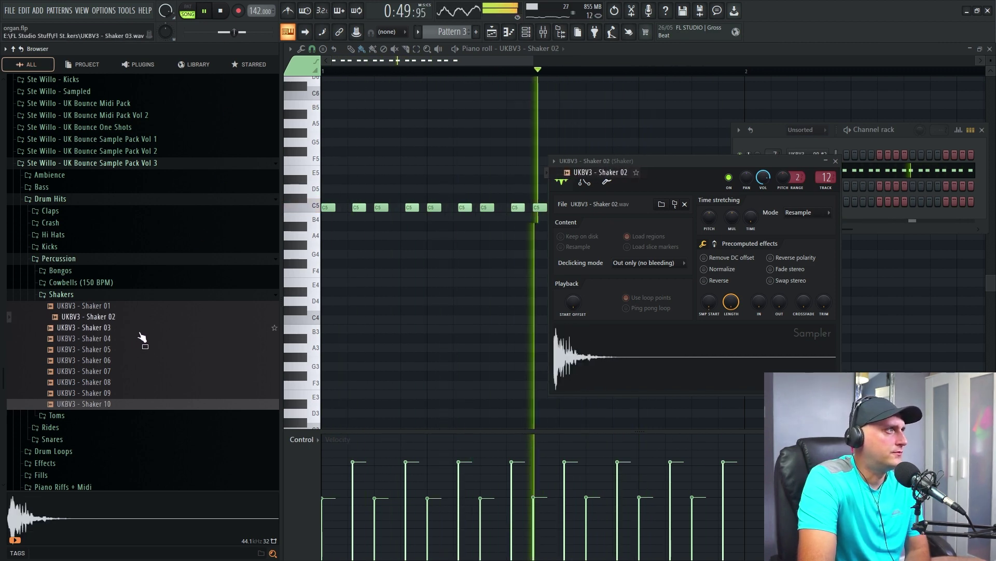
pyautogui.press('Up')
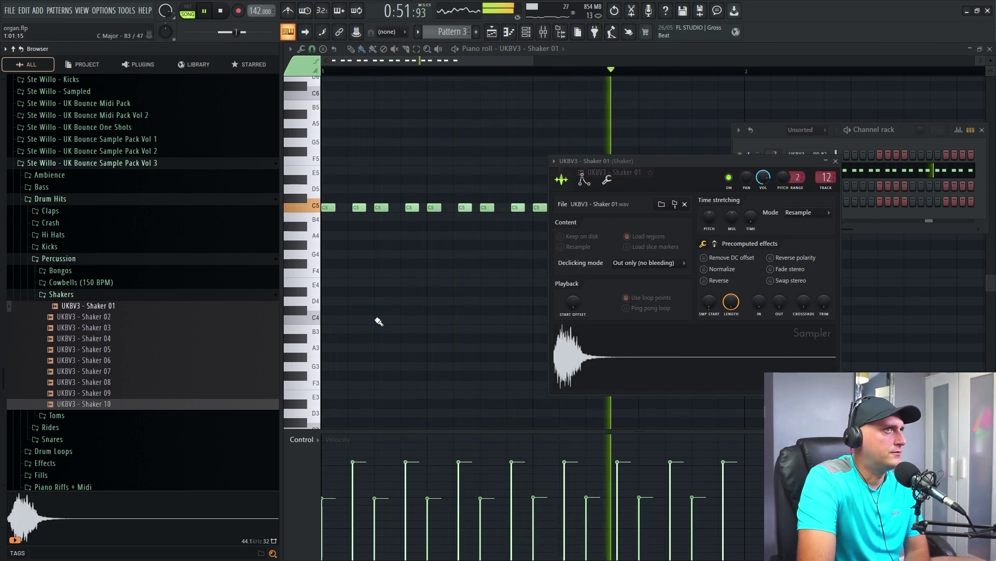
pyautogui.click(148, 340)
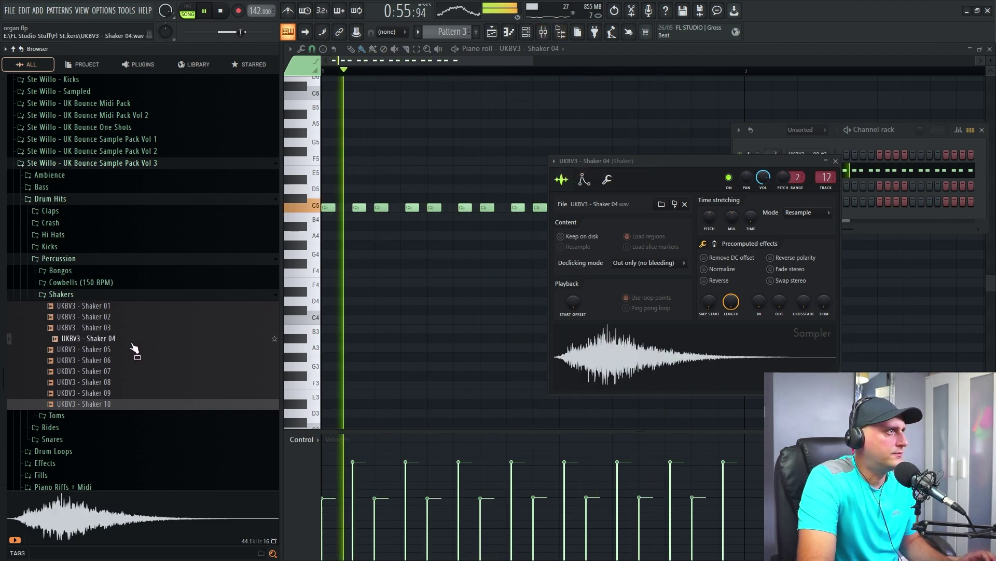
pyautogui.click(134, 361)
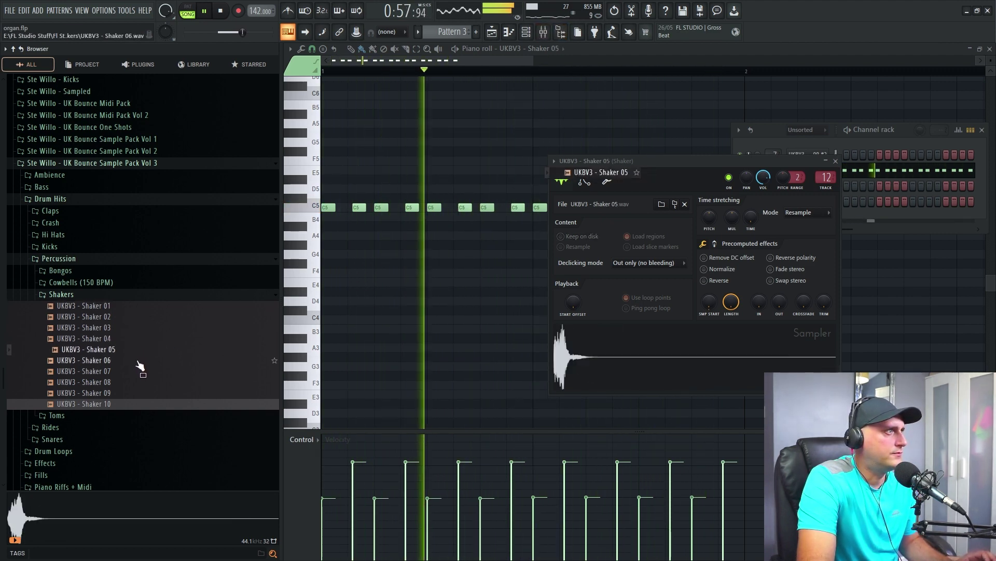
pyautogui.click(137, 383)
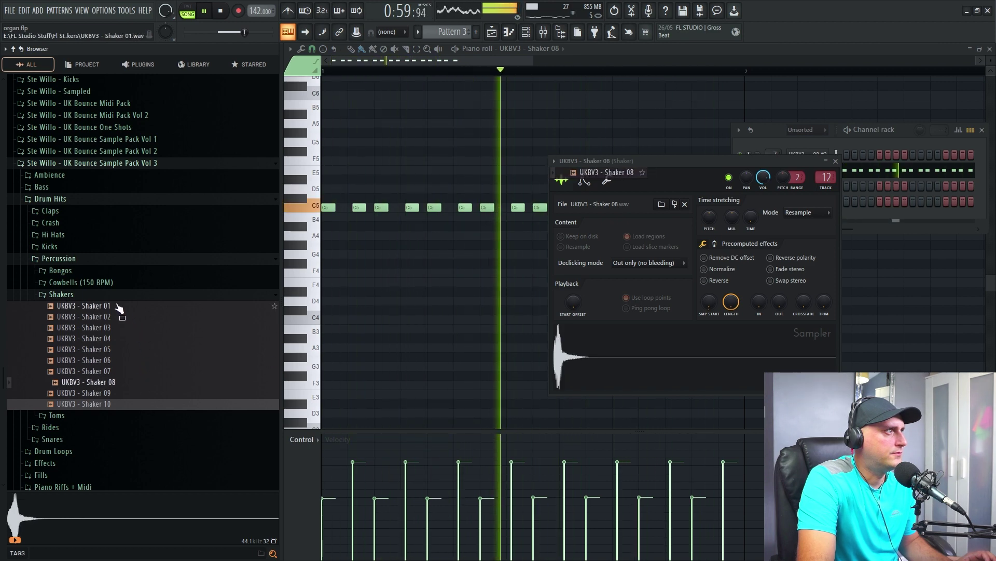
# Compare Shaker 02, load UKBV3 - Shaker 03 into the shaker channel, and return to the playlist with playback stopped.
pyautogui.click(134, 317)
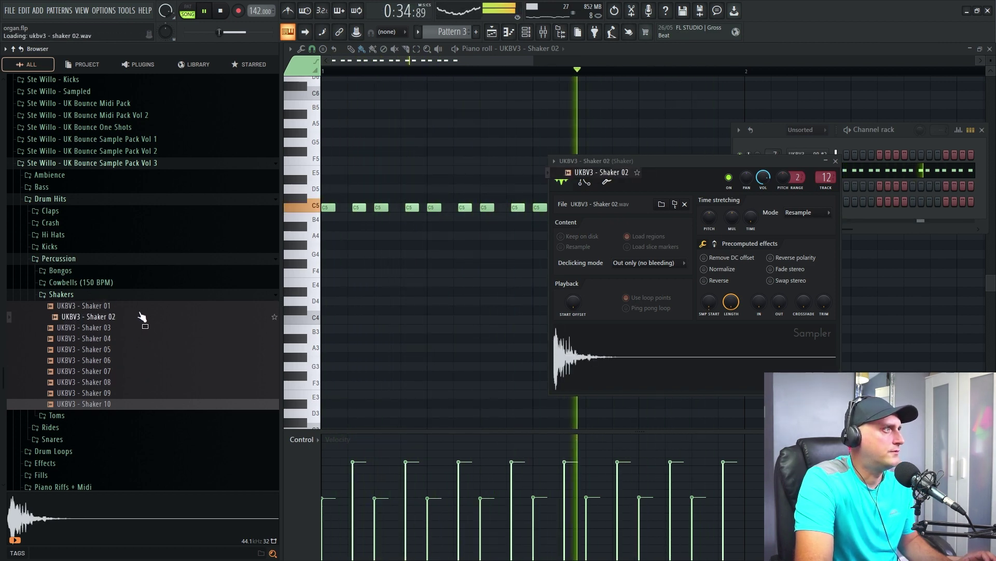
pyautogui.click(130, 328)
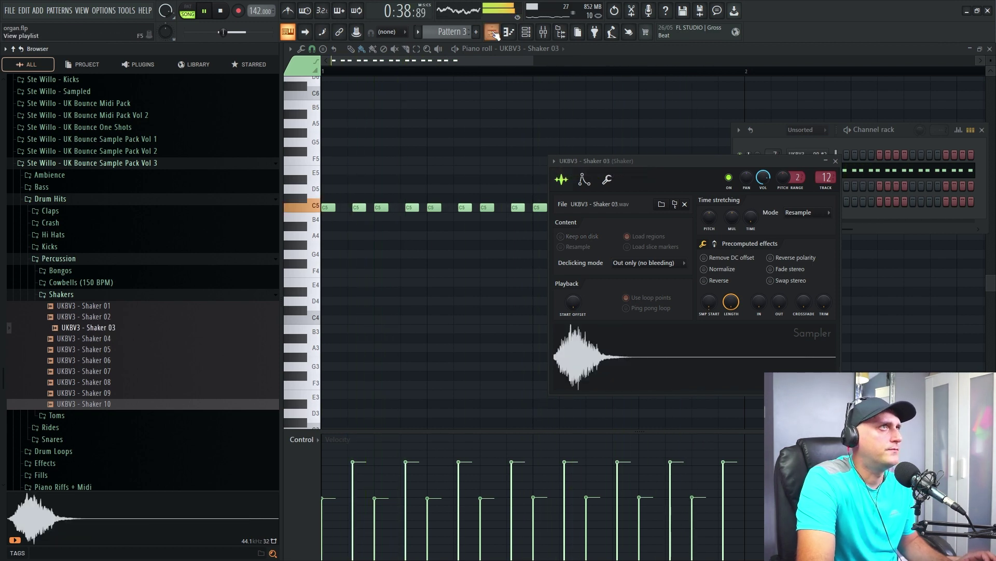
pyautogui.press('F5')
pyautogui.press('space')
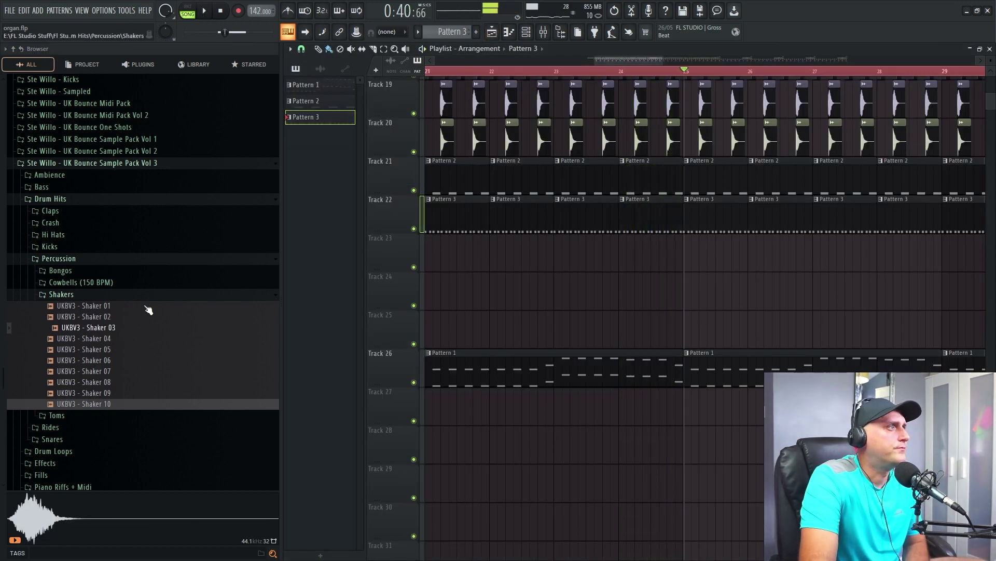
# Collapse the UK Bounce Sample Pack Vol 3 folder and check the folders inside Vol 4.
pyautogui.click(140, 164)
pyautogui.click(145, 176)
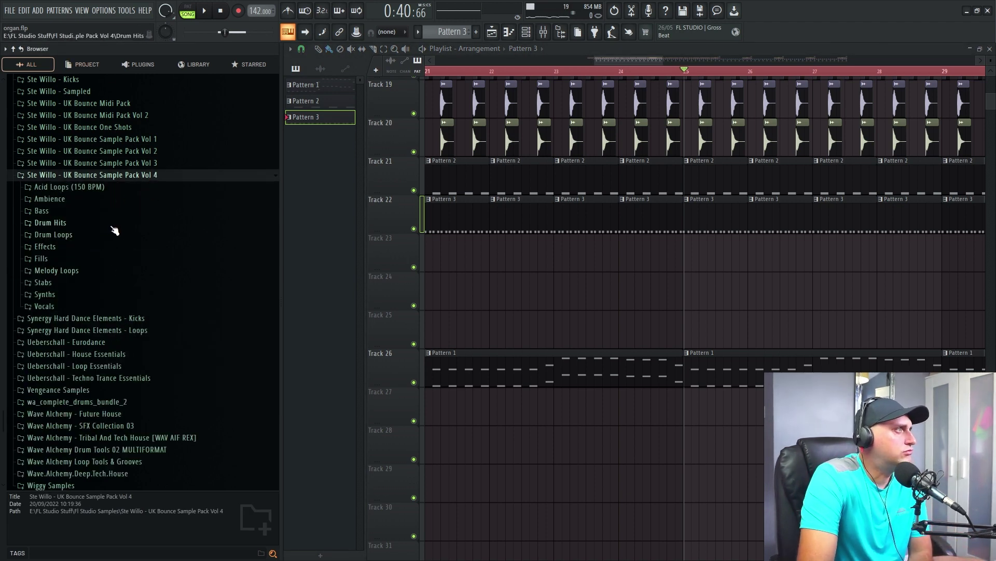
pyautogui.click(143, 176)
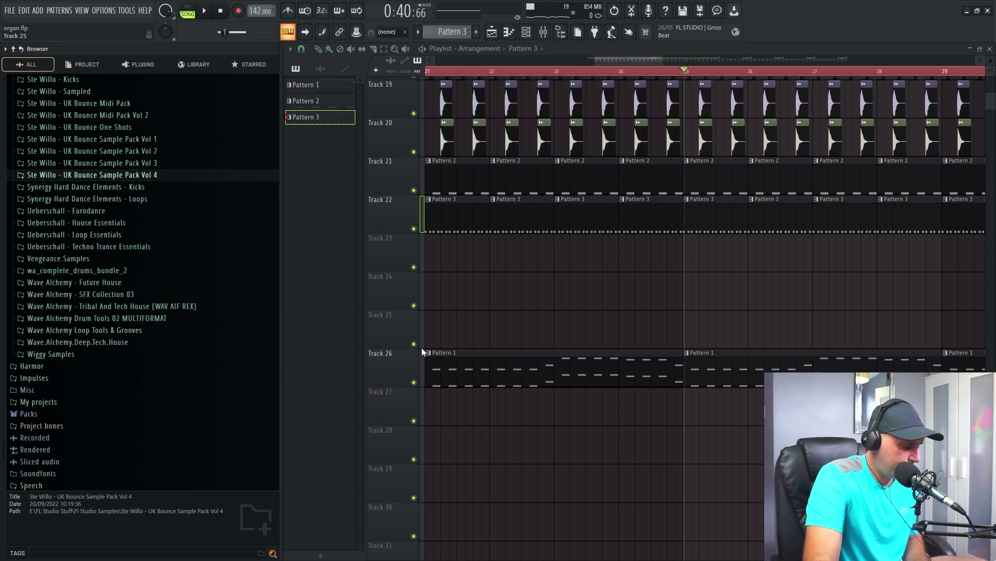
# Switch to Splice and search the library's sounds for "shaker loop".
pyautogui.press('super')
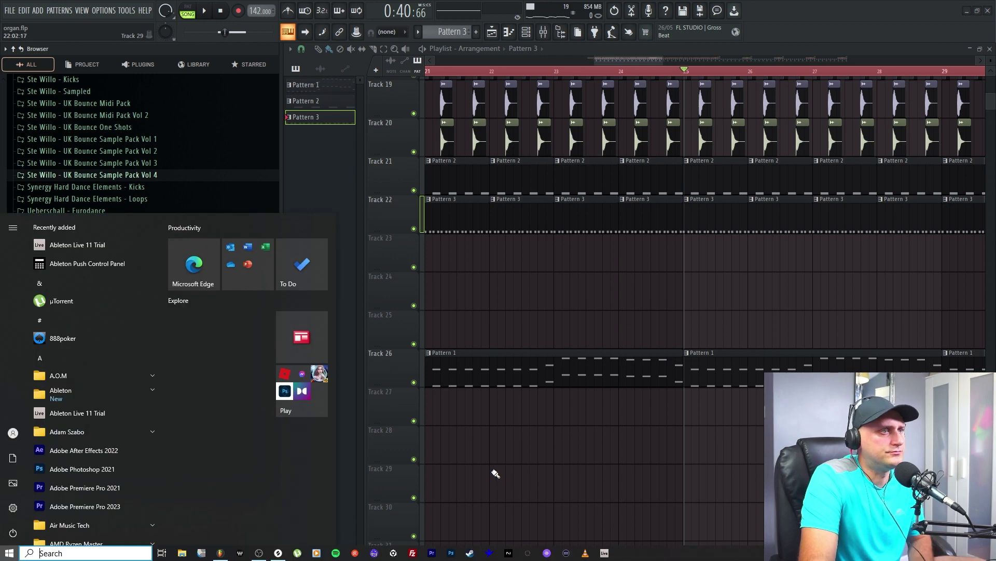
pyautogui.click(275, 553)
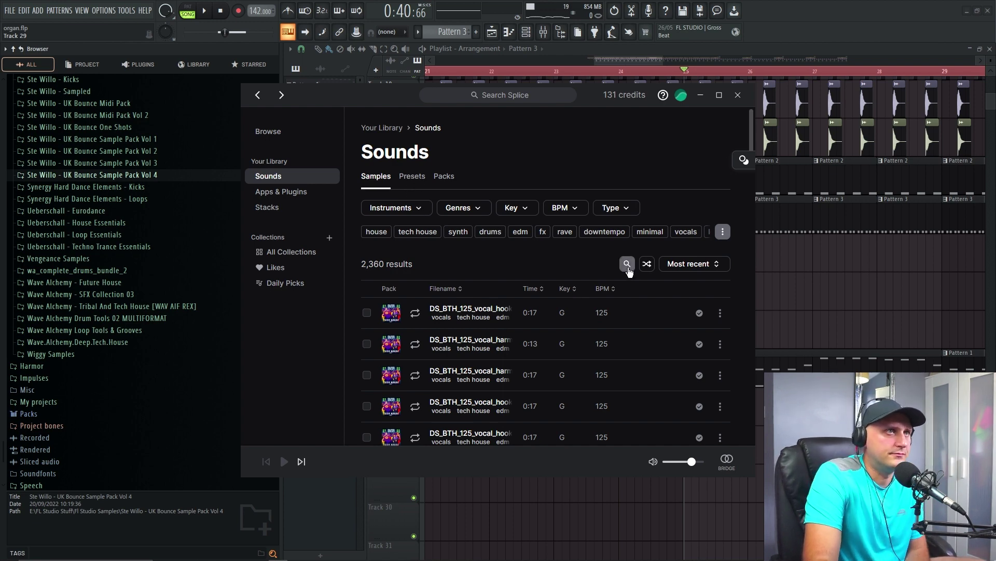
pyautogui.click(626, 265)
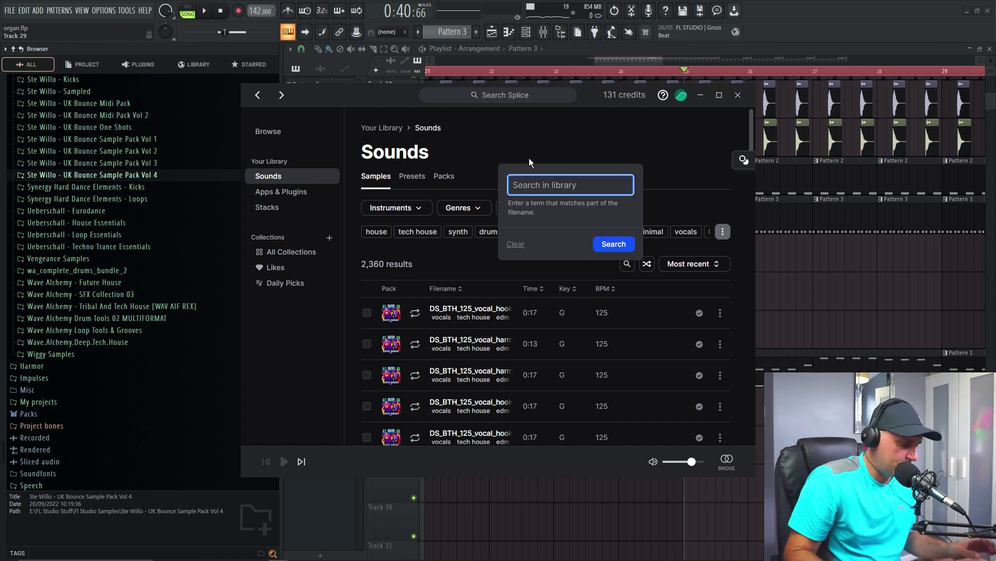
pyautogui.write('shaker lo')
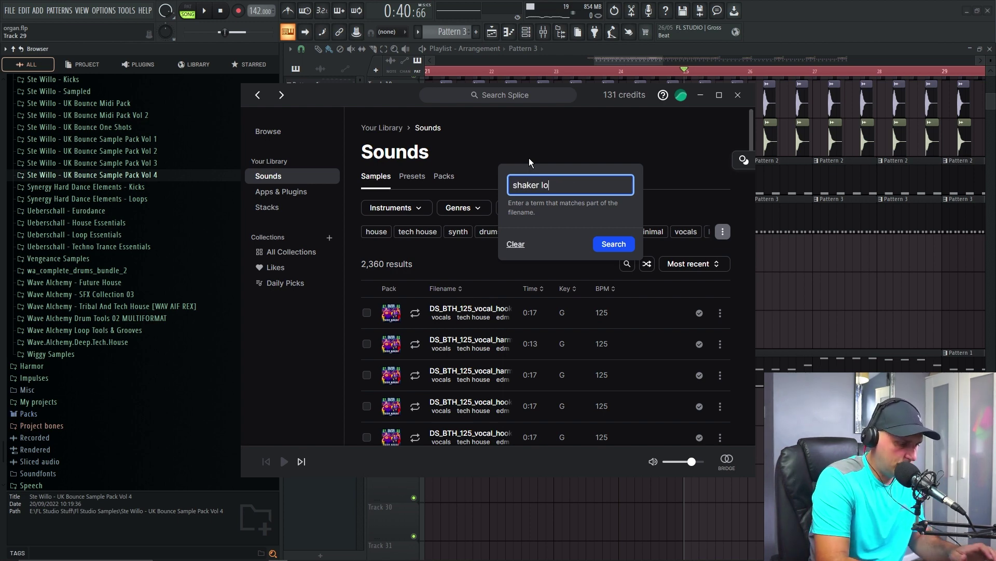
pyautogui.write('op')
pyautogui.press('Return')
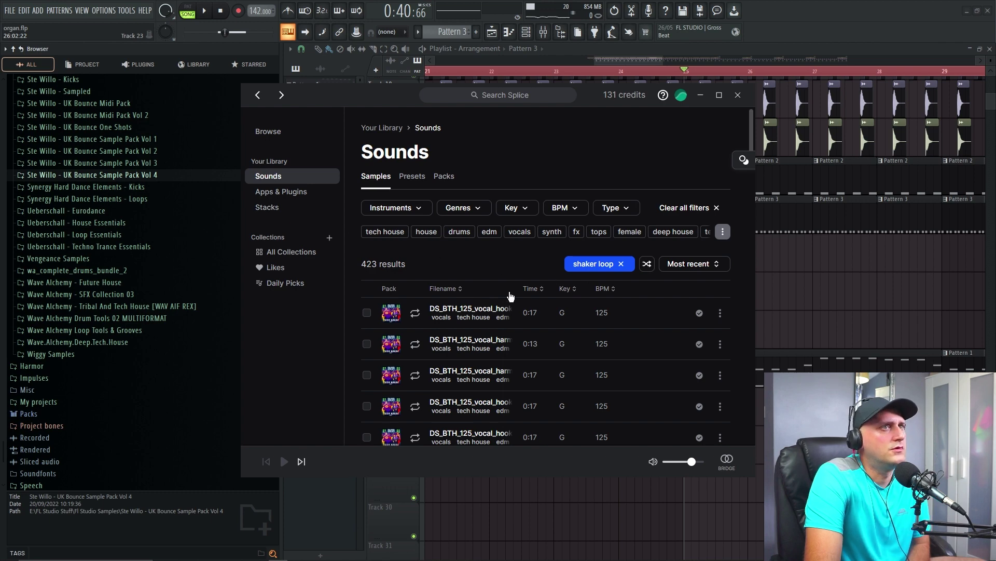
# Filter the shaker loop results by drums and preview the Kit_5_UT2_Ride_Loop and T_TSMK5_125_top_loop samples.
pyautogui.scroll(-4, 512, 295)
pyautogui.scroll(4, 512, 296)
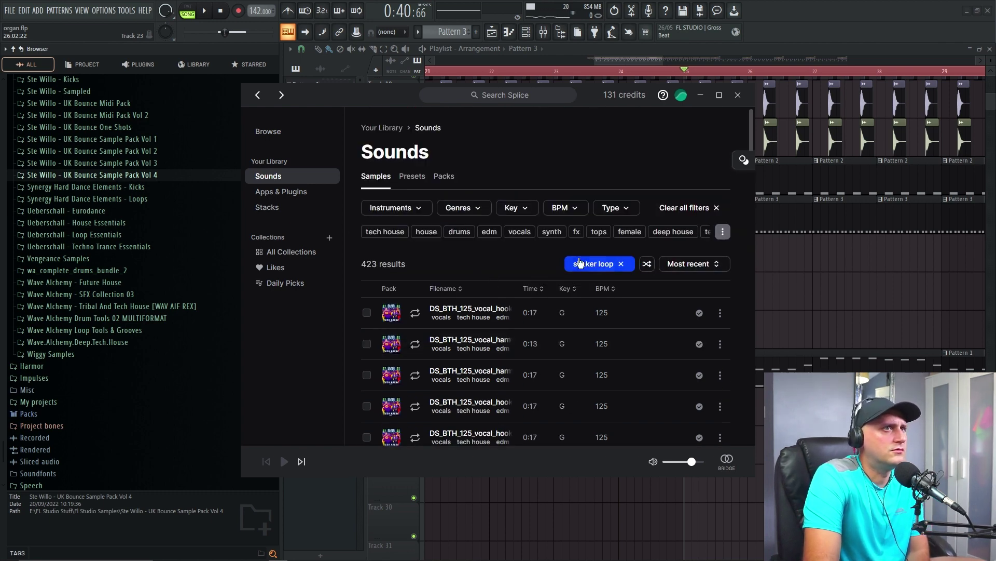
pyautogui.click(580, 263)
pyautogui.click(459, 253)
pyautogui.click(459, 231)
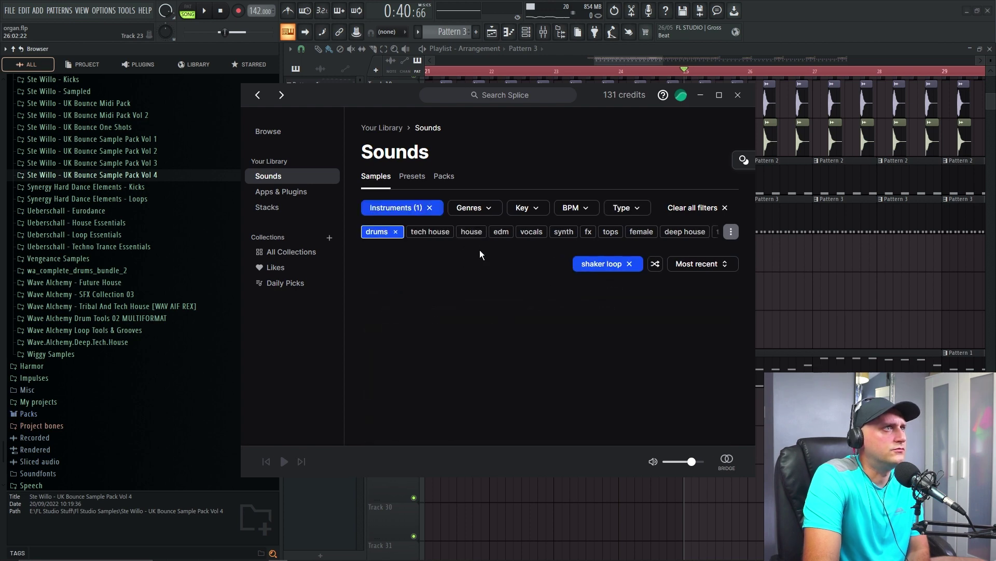
pyautogui.scroll(-1, 421, 250)
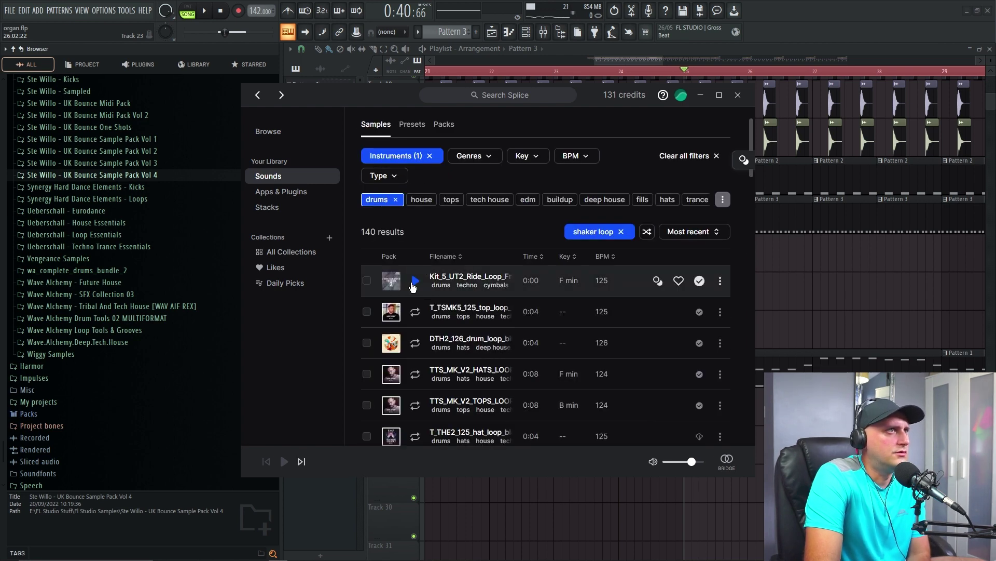
pyautogui.click(413, 283)
pyautogui.click(414, 313)
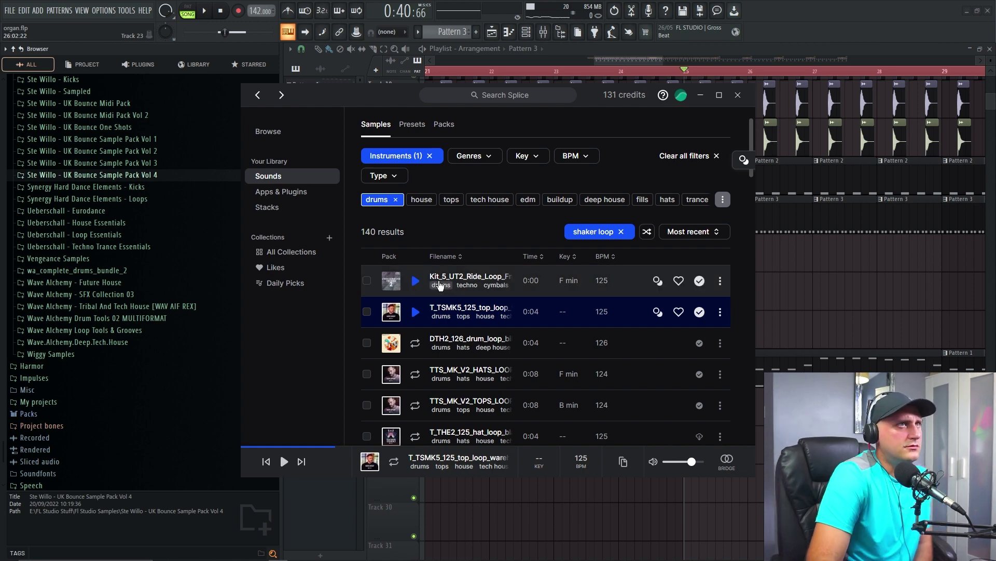
# Clear all filters, search the library for "shaker", and narrow the results to the shakers tag.
pyautogui.click(685, 156)
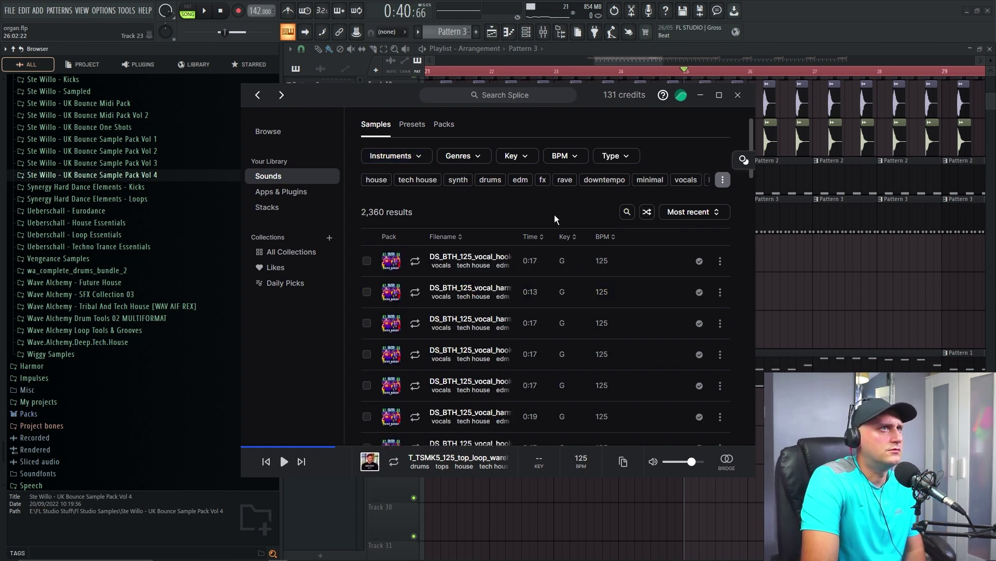
pyautogui.click(627, 212)
pyautogui.write('shaker')
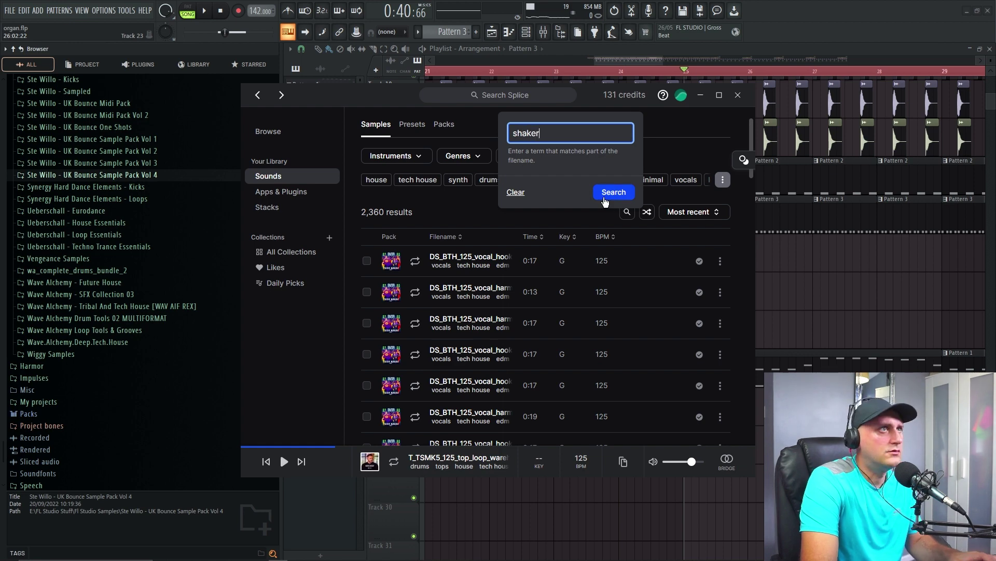
pyautogui.click(605, 200)
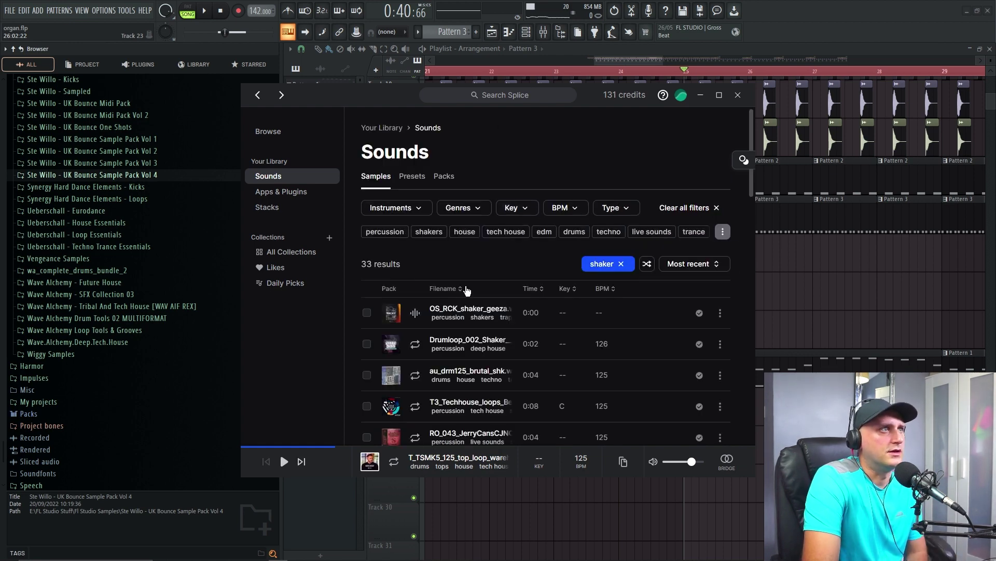
pyautogui.click(427, 234)
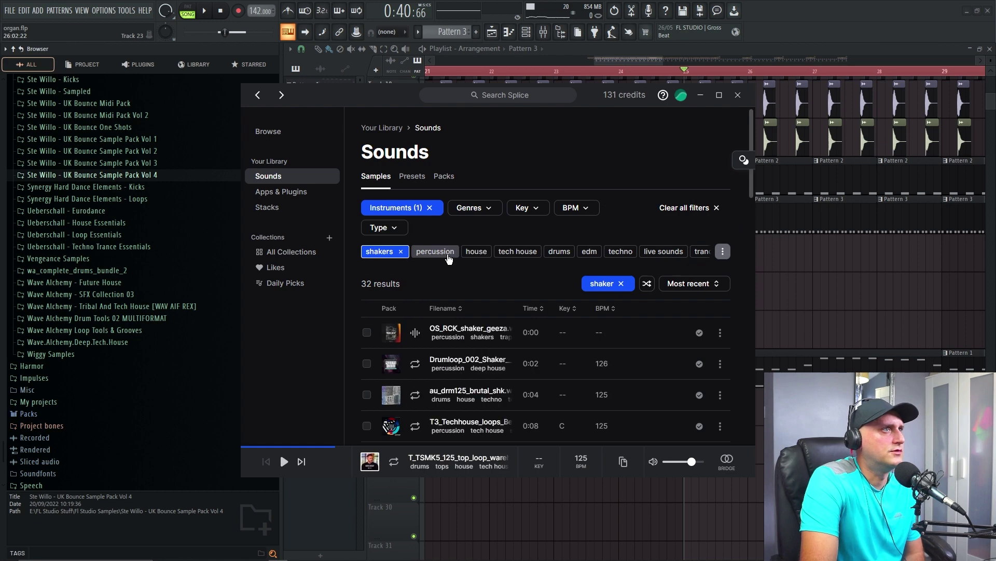
# Preview the first four shaker samples and place T3_Techhouse_loops_Beamer_shaker_125bpm_C on FL Studio's playlist track 24 at bar 21.
pyautogui.scroll(-1, 444, 269)
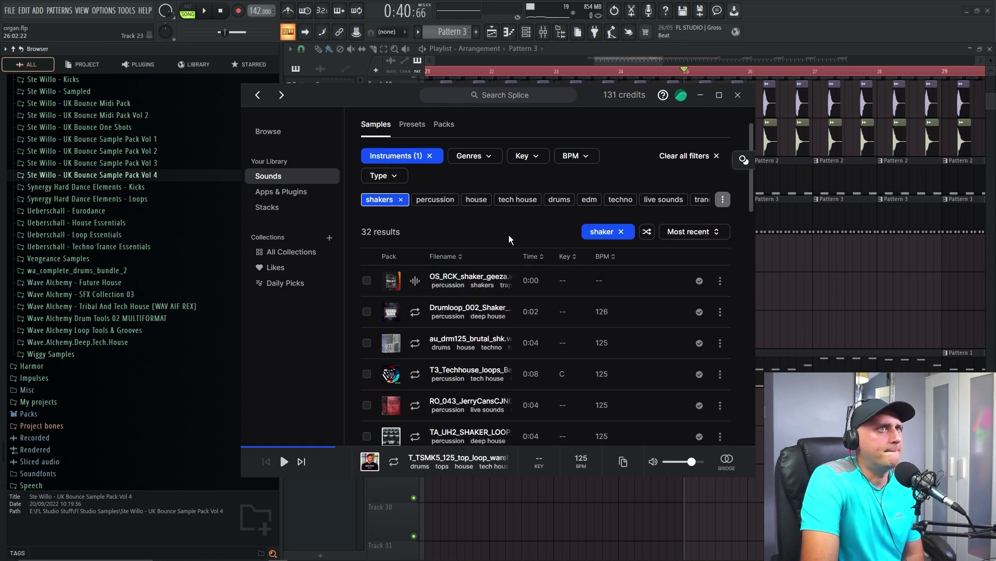
pyautogui.click(416, 281)
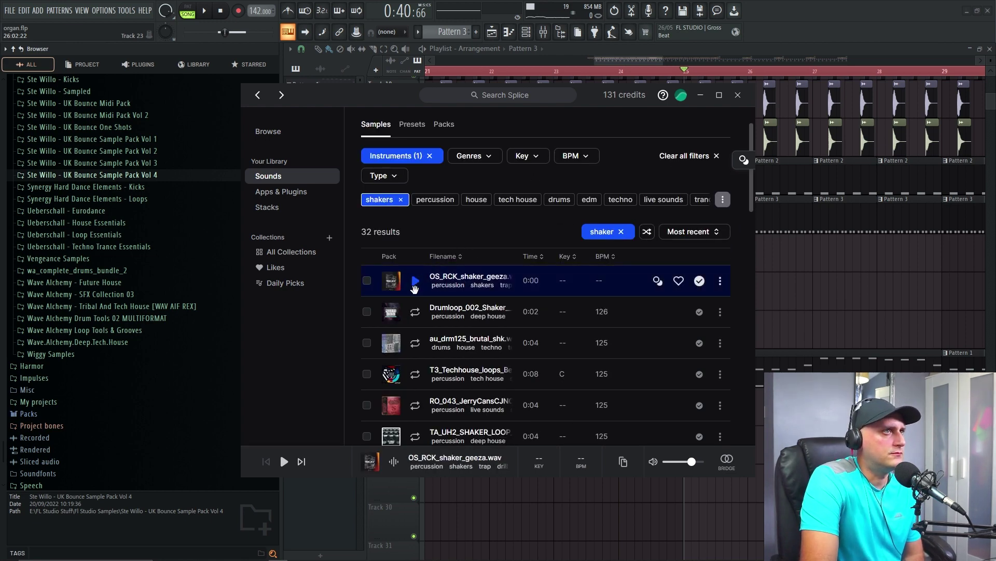
pyautogui.click(416, 312)
pyautogui.press('Down')
pyautogui.scroll(-1, 446, 303)
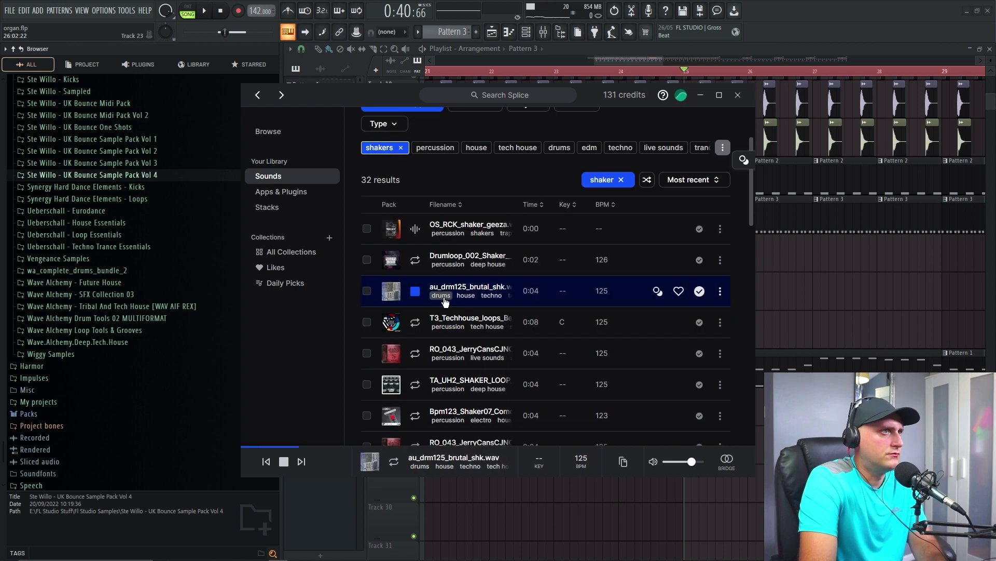
pyautogui.press('Down')
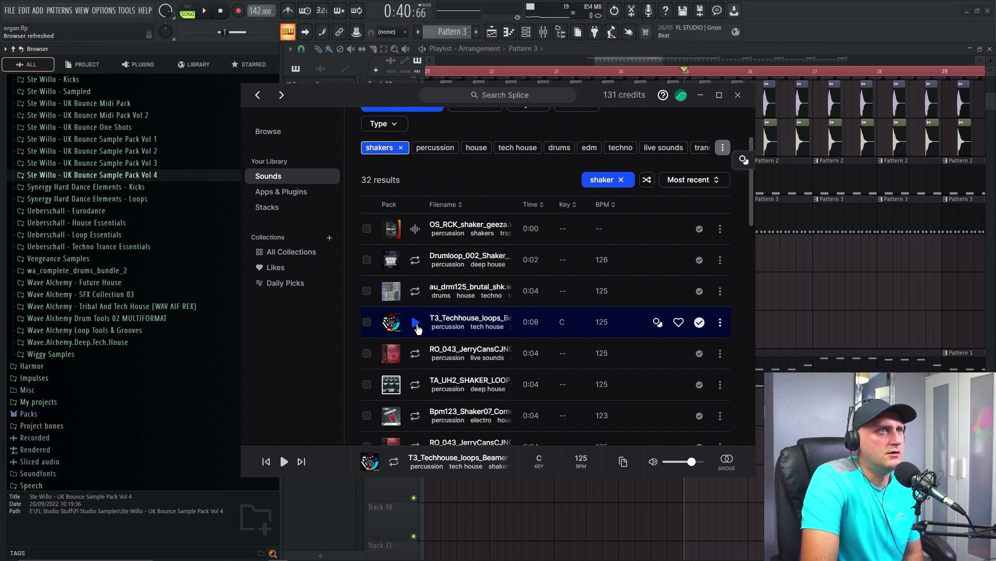
pyautogui.moveTo(418, 330); pyautogui.dragTo(614, 289)
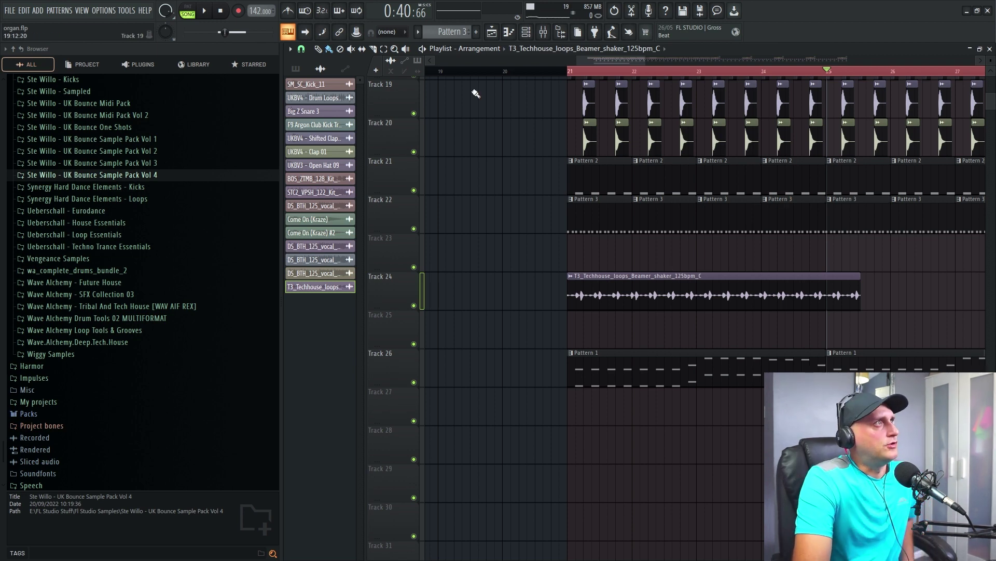
# Lower the project tempo to 125 BPM, set the track 24 shaker clip's time-stretching mode to Stretch, and return the tempo to 142 BPM.
pyautogui.moveTo(259, 11); pyautogui.dragTo(258, 43)
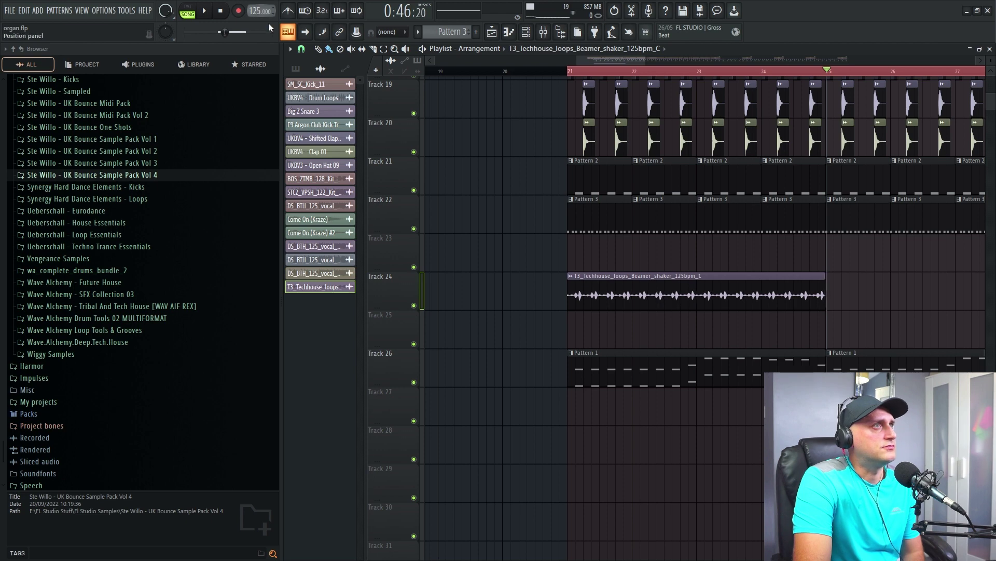
pyautogui.doubleClick(645, 286)
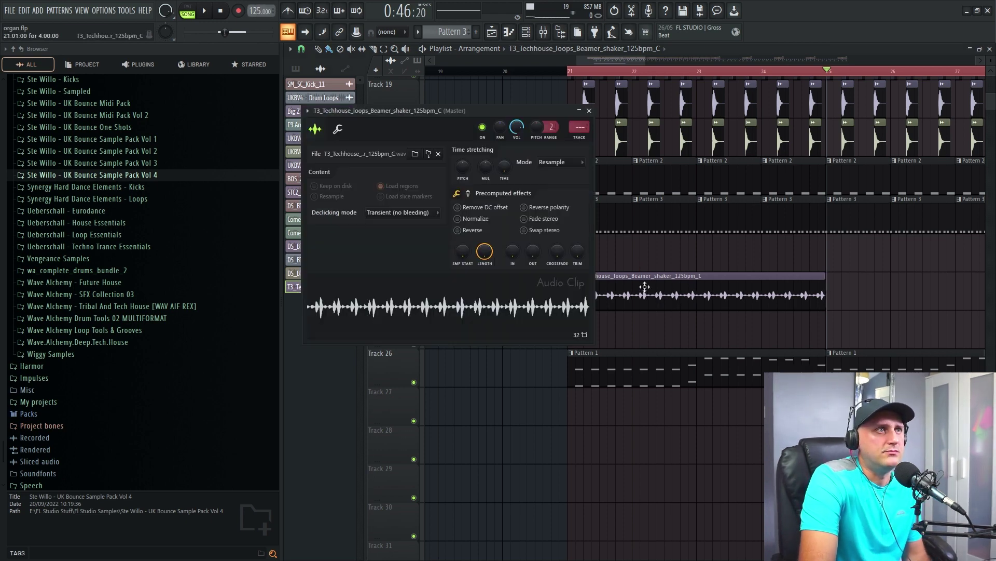
pyautogui.click(550, 163)
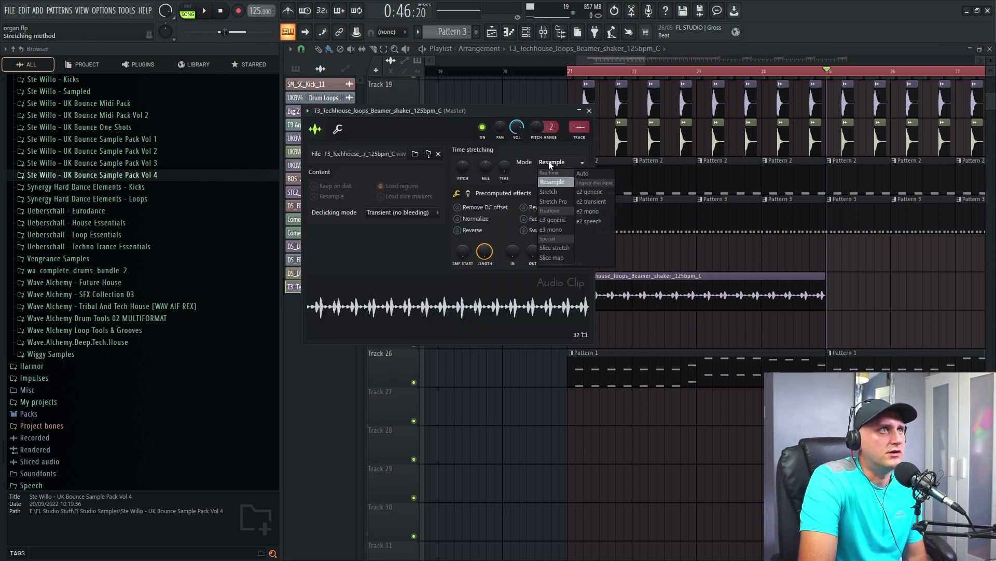
pyautogui.click(558, 195)
pyautogui.press('Escape')
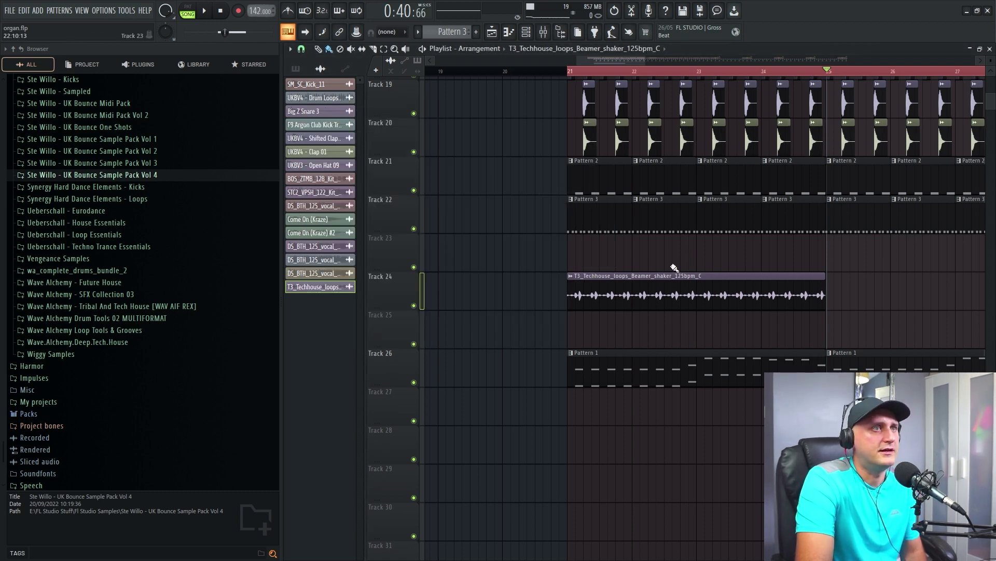
# Route the T3_Techhouse_loops_Beamer_shaker_125bpm_C clip to the Shaker mixer track 12.
pyautogui.doubleClick(650, 288)
pyautogui.click(579, 137)
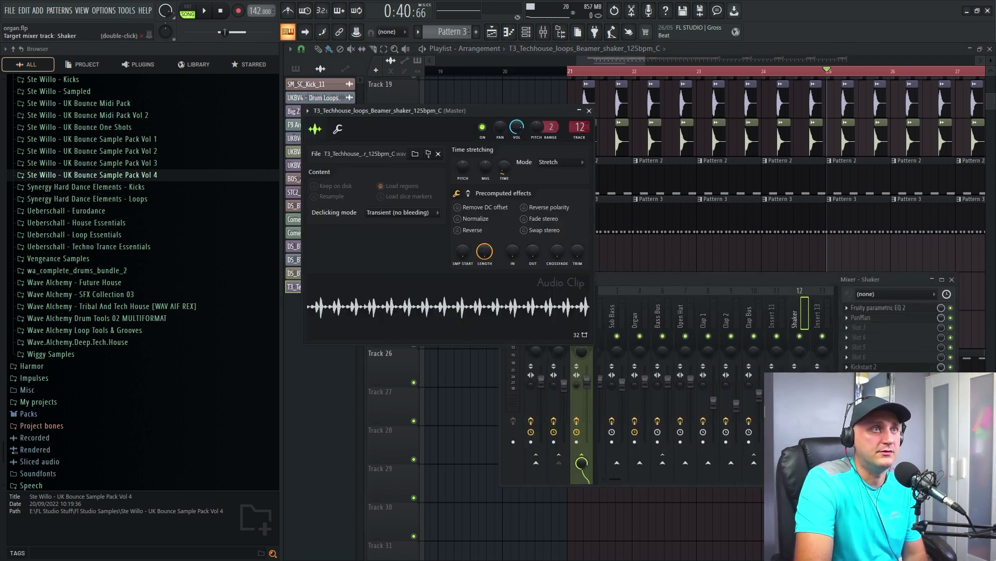
pyautogui.click(675, 162)
# Repeat the shaker loop clip end to end along track 24 from bar 25 to past bar 37.
pyautogui.scroll(-4, 642, 59)
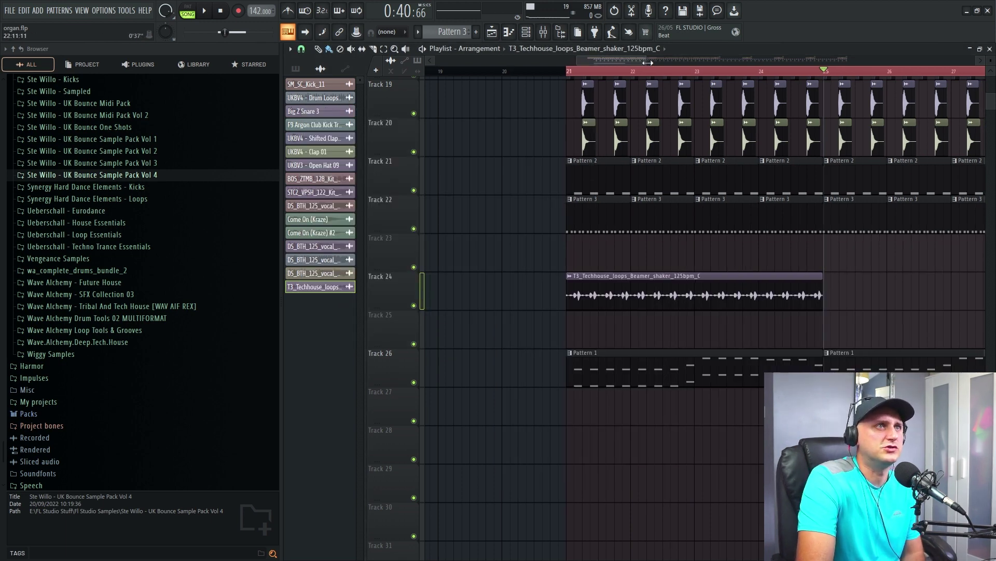
pyautogui.click(610, 300)
pyautogui.moveTo(610, 300); pyautogui.dragTo(952, 301)
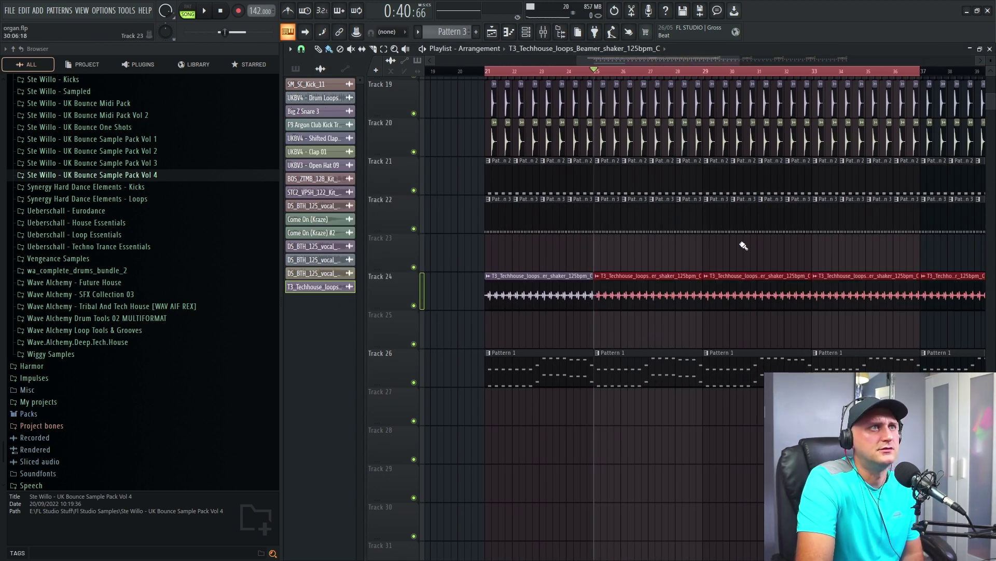
# Play the arrangement from bar 21 to hear the shaker loop with the drums, and stop playback.
pyautogui.click(225, 12)
pyautogui.click(204, 11)
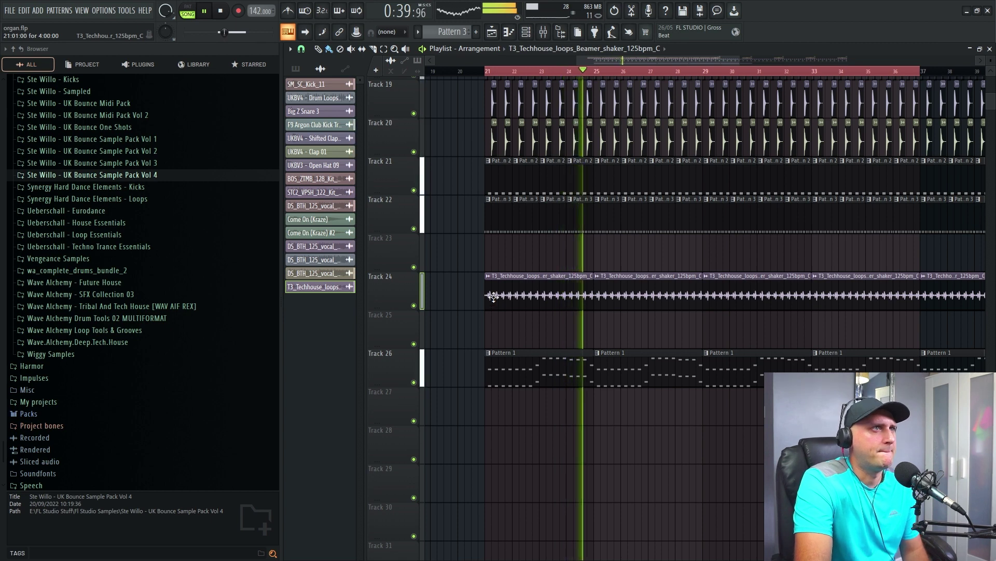
pyautogui.scroll(2, 485, 270)
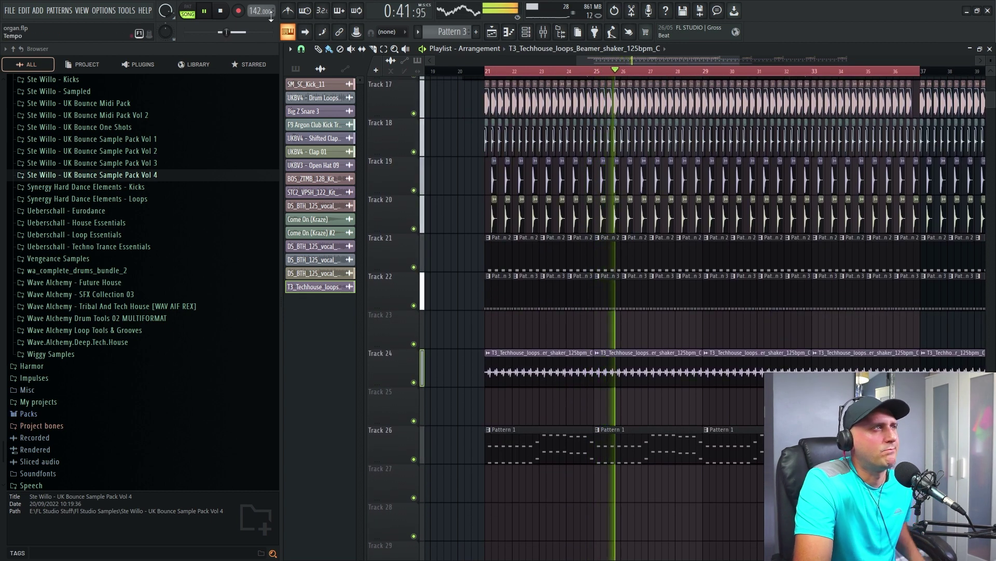
pyautogui.click(206, 12)
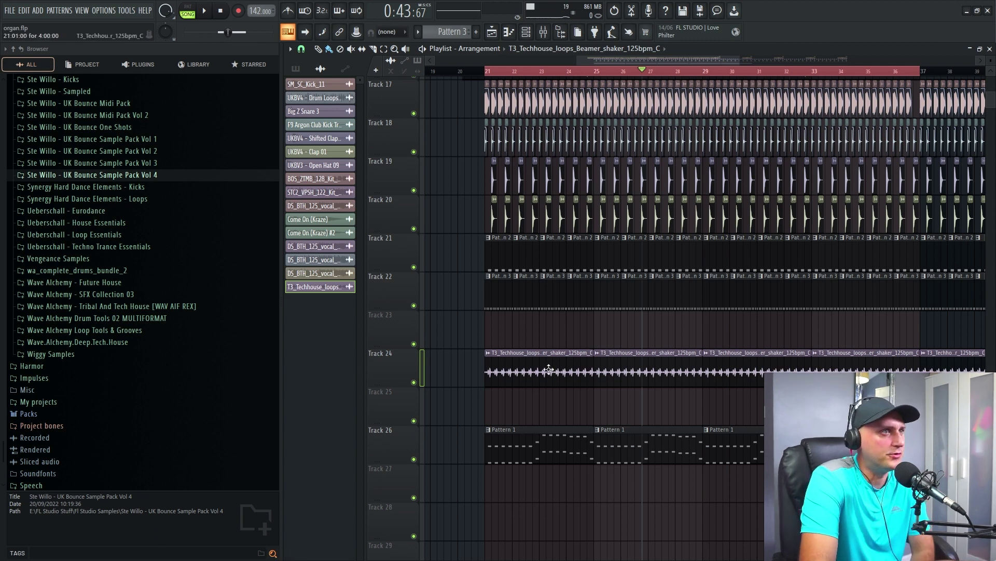
# Switch to Splice, preview the first RO_043_JerryCansCJNC loop, and return to FL Studio.
pyautogui.press('super')
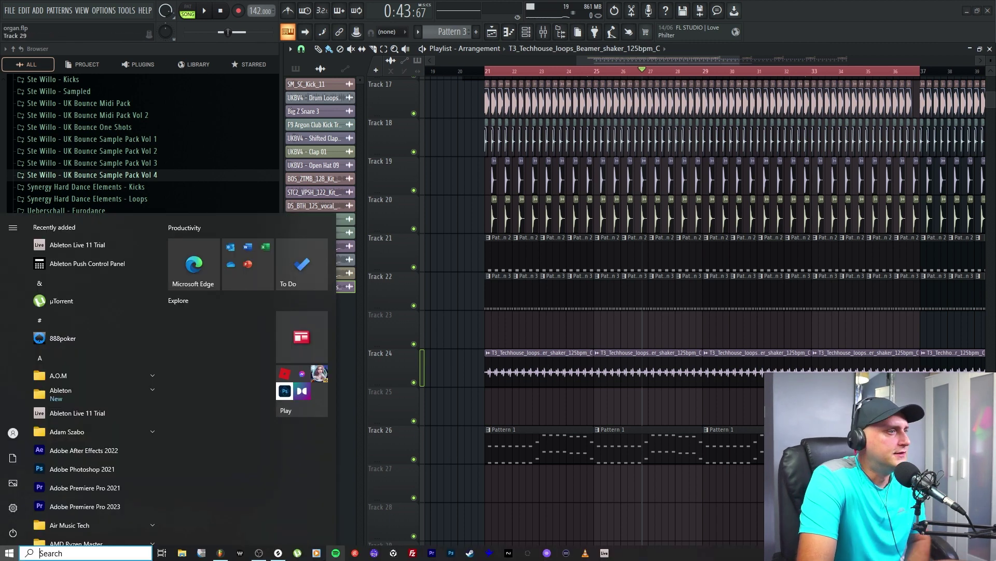
pyautogui.click(278, 554)
pyautogui.click(415, 354)
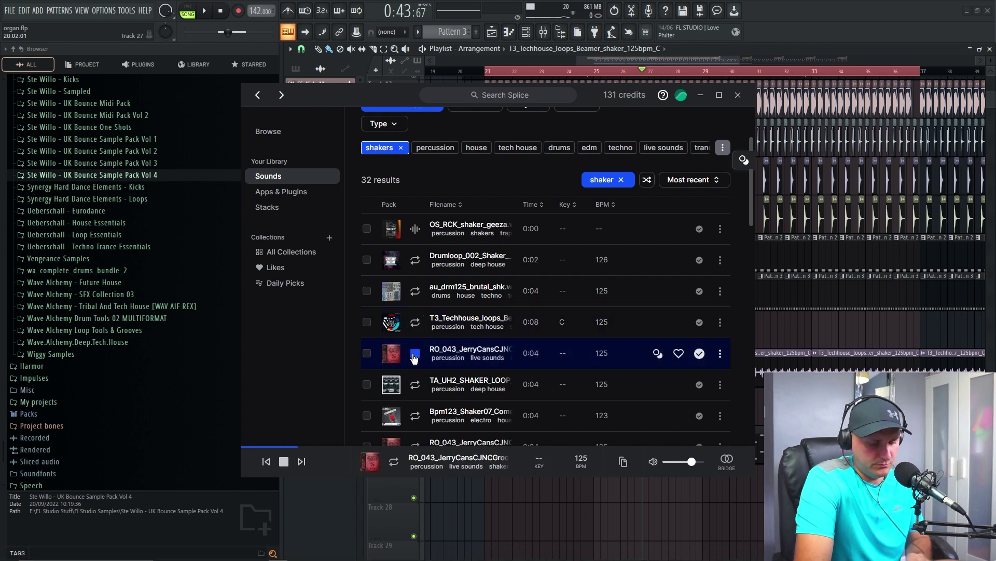
pyautogui.click(401, 497)
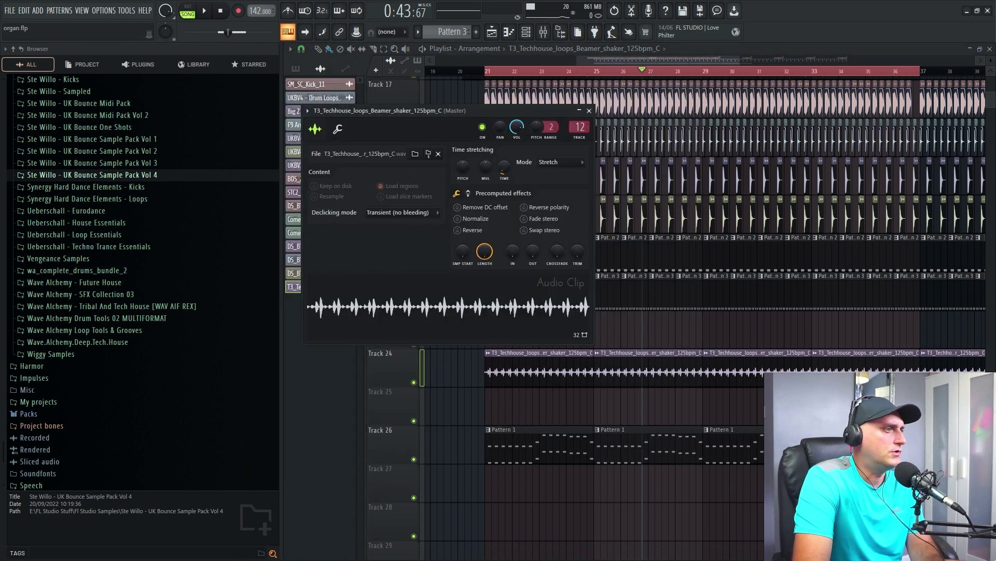
# Turn off automatic hiding of the Windows taskbar in desktop mode and minimise the settings window.
pyautogui.press('super')
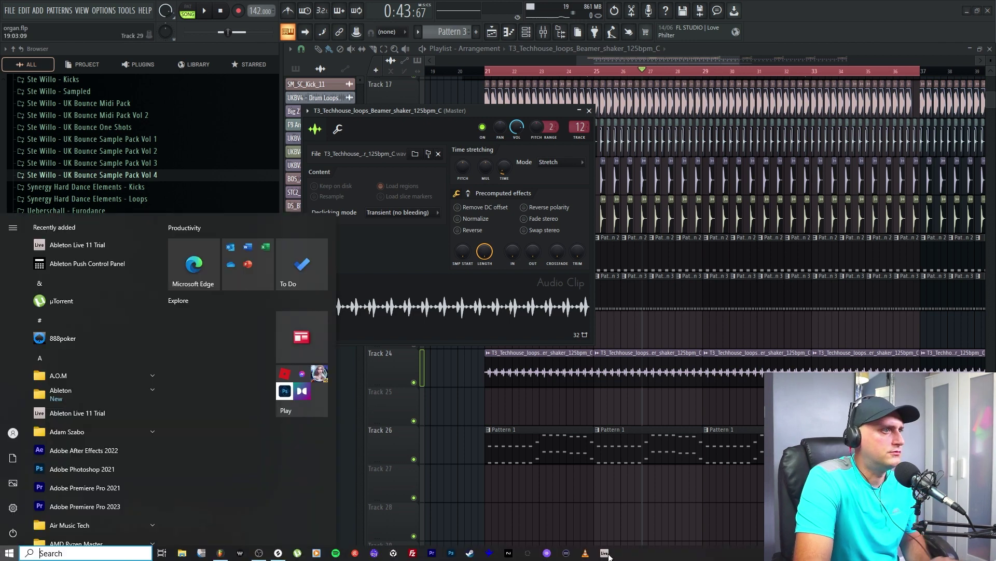
pyautogui.rightClick(660, 556)
pyautogui.click(685, 535)
pyautogui.click(464, 230)
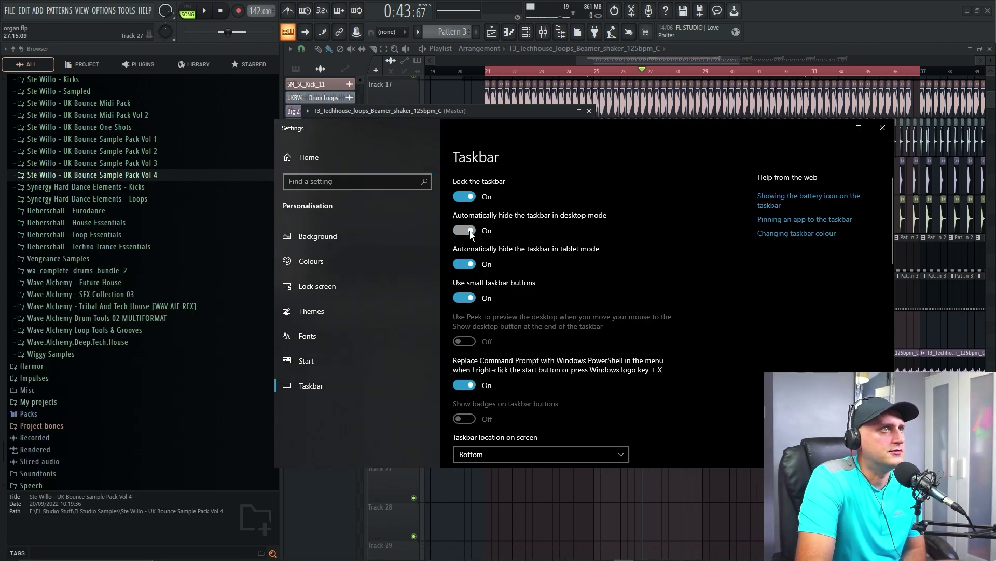
pyautogui.click(834, 128)
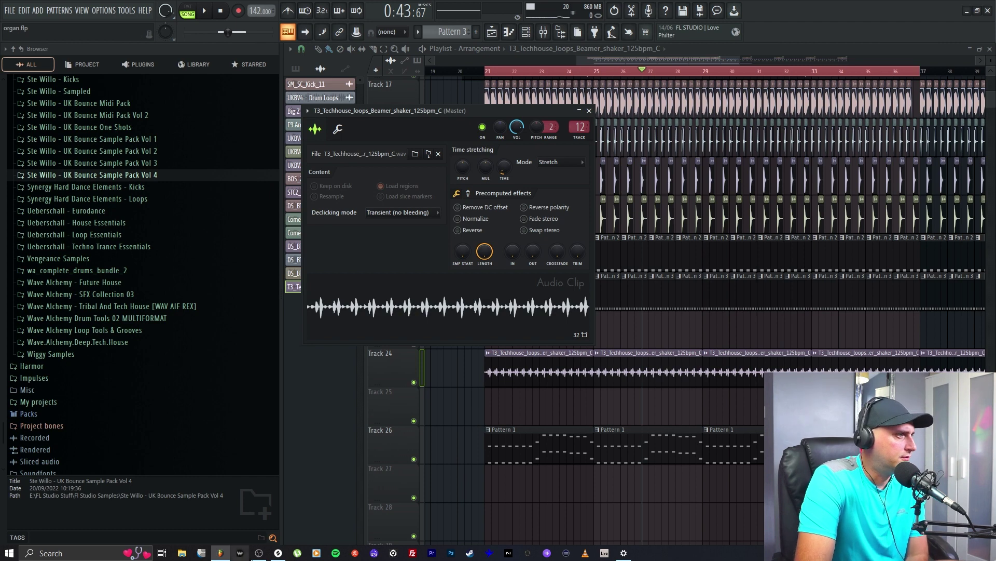
# Arrange the Splice window and FL Studio's shaker sample window side by side so both stay accessible.
pyautogui.click(278, 553)
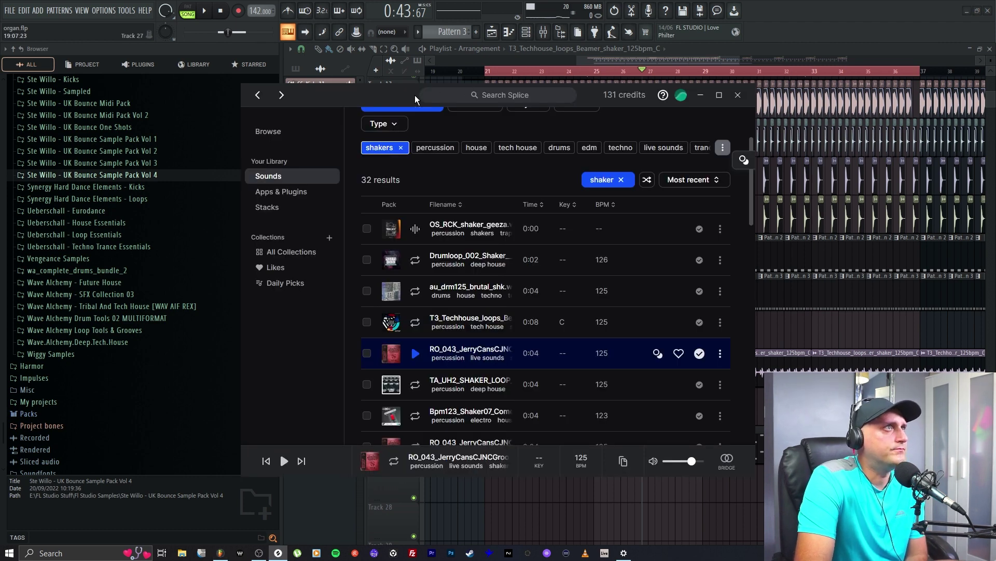
pyautogui.moveTo(416, 95); pyautogui.dragTo(361, 106)
pyautogui.click(750, 370)
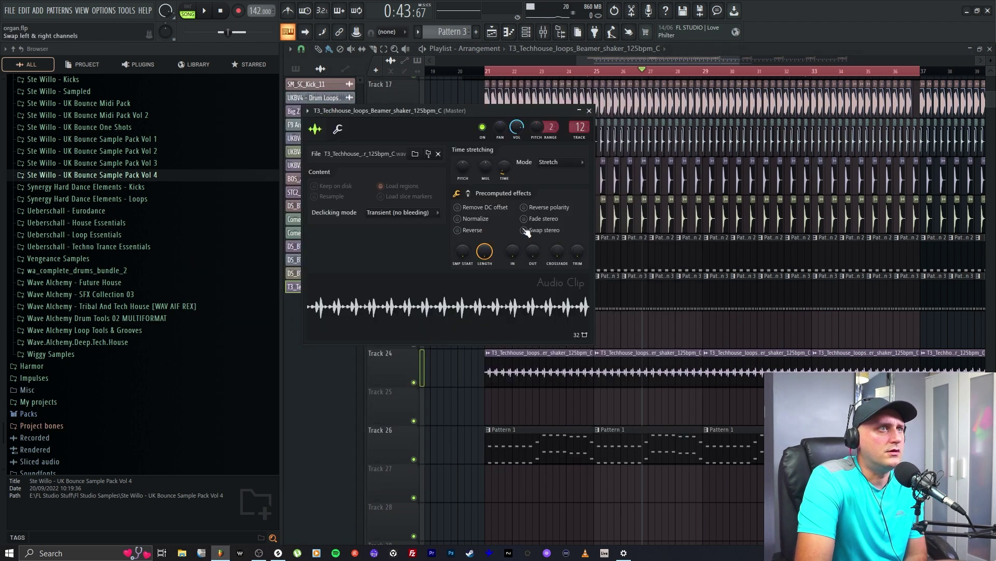
pyautogui.moveTo(440, 114); pyautogui.dragTo(795, 145)
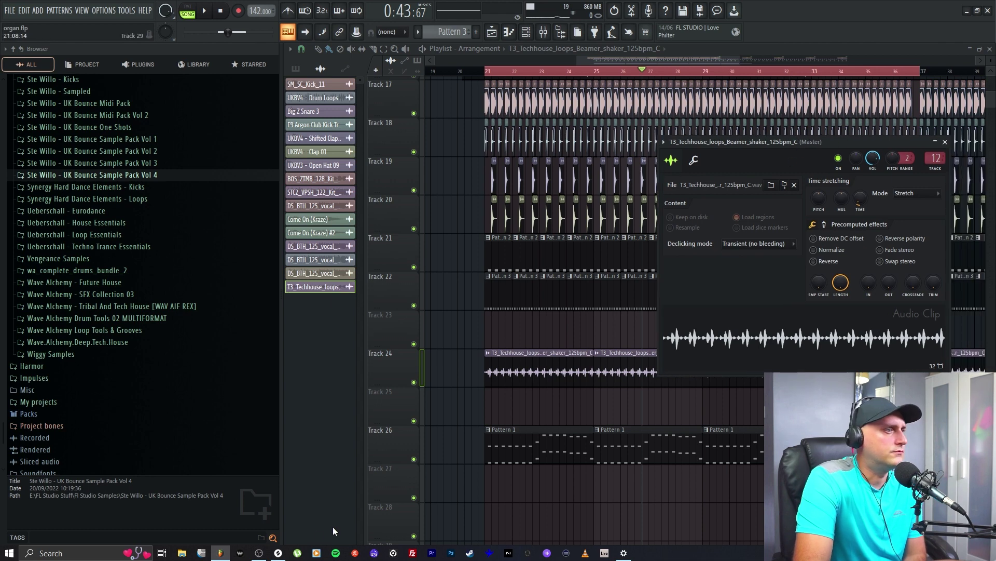
pyautogui.click(278, 553)
pyautogui.moveTo(532, 106); pyautogui.dragTo(453, 100)
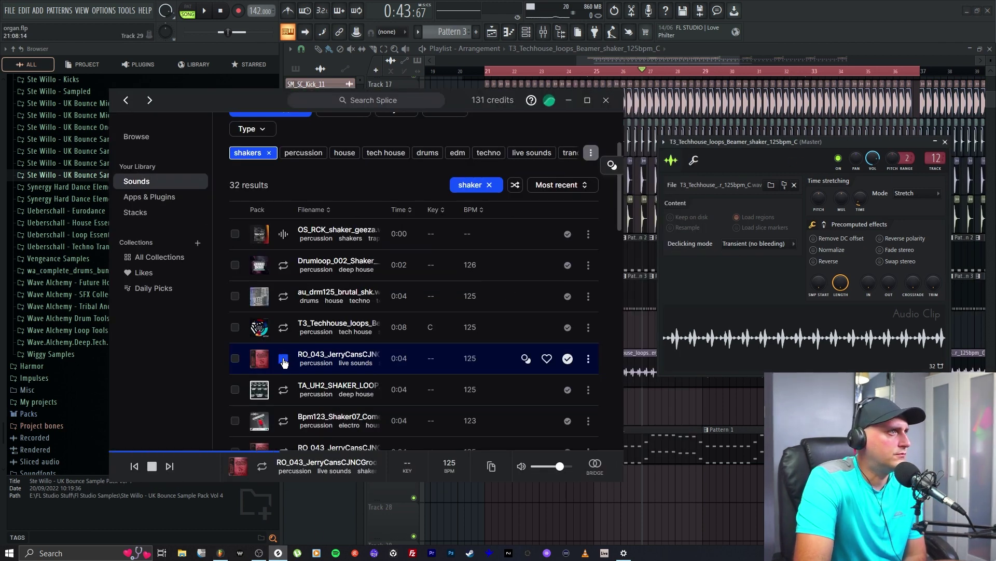
# Preview the TA_UH2_SHAKER_LOOP and Bpm123_Shaker07 samples and look through the rest of the shaker results.
pyautogui.click(283, 389)
pyautogui.click(283, 419)
pyautogui.scroll(-4, 338, 311)
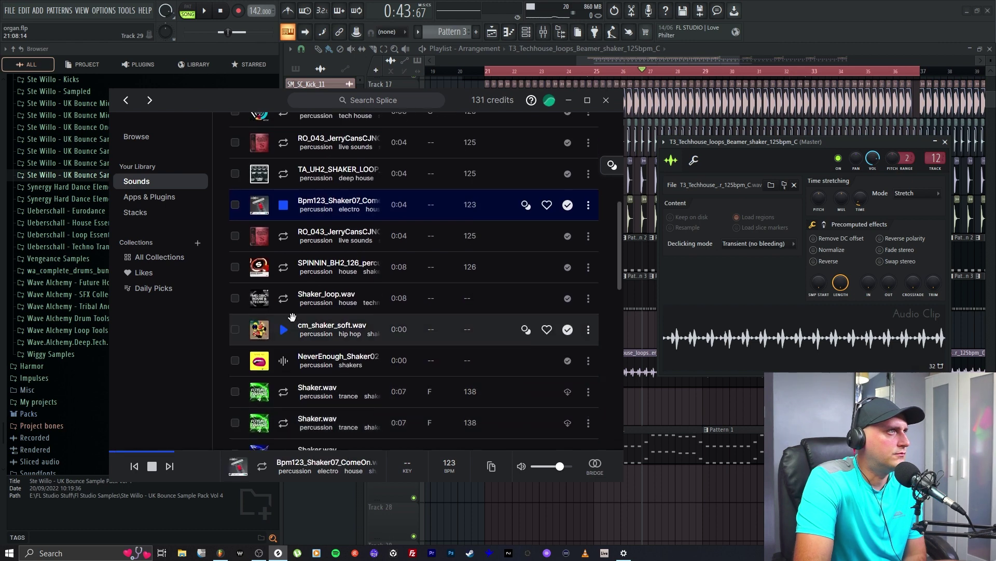
pyautogui.scroll(3, 338, 254)
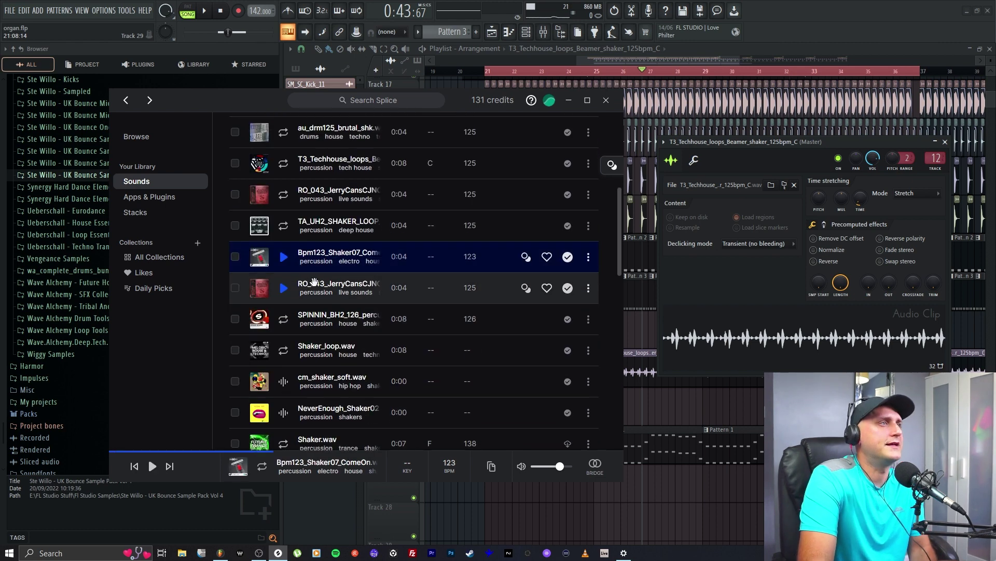
pyautogui.scroll(2, 316, 266)
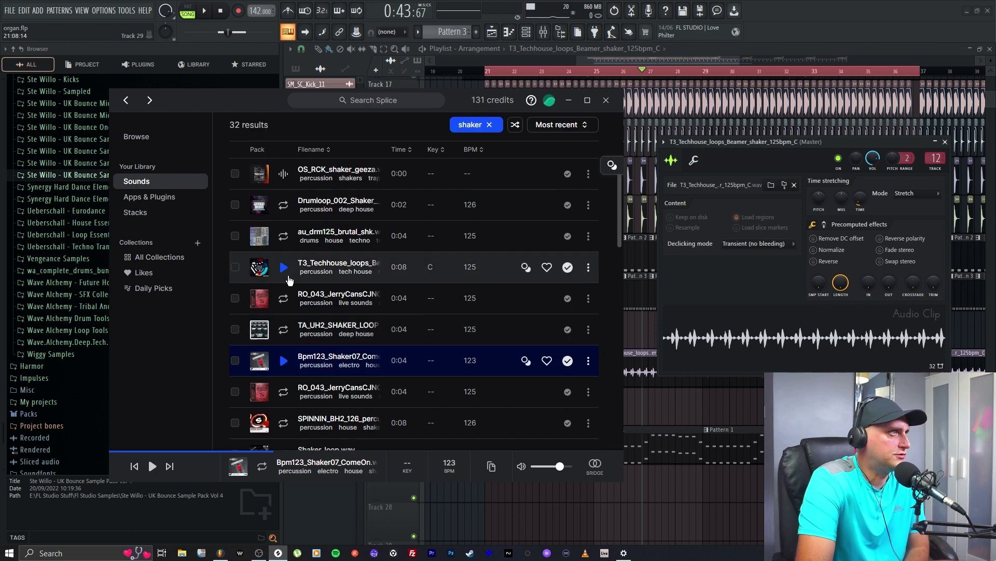
# Compare more shaker samples and replace the shaker clip's sample with TA_UH2_SHAKER_LOOP_MINIMAL_GROOVE_125.
pyautogui.click(283, 174)
pyautogui.click(284, 206)
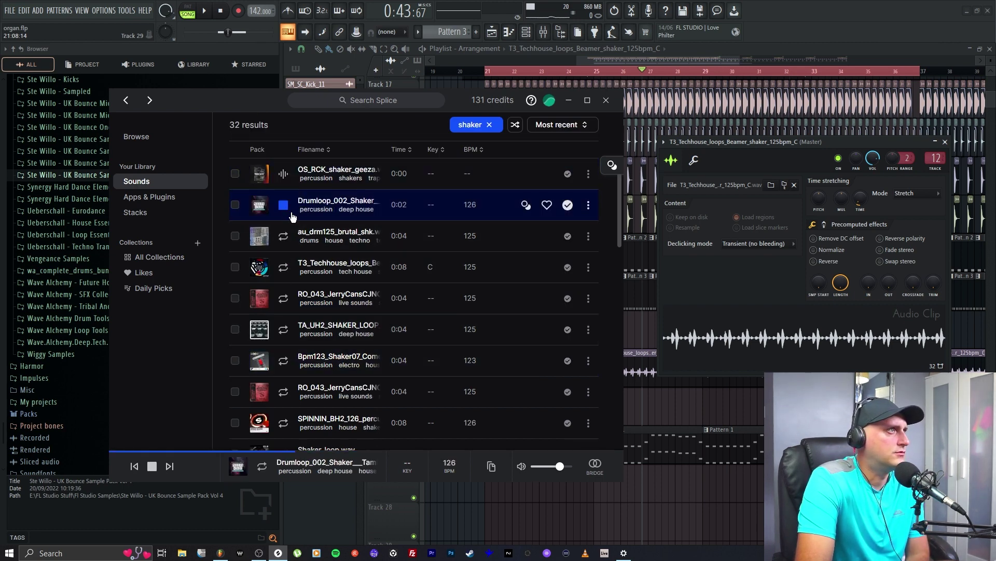
pyautogui.click(283, 361)
pyautogui.click(284, 330)
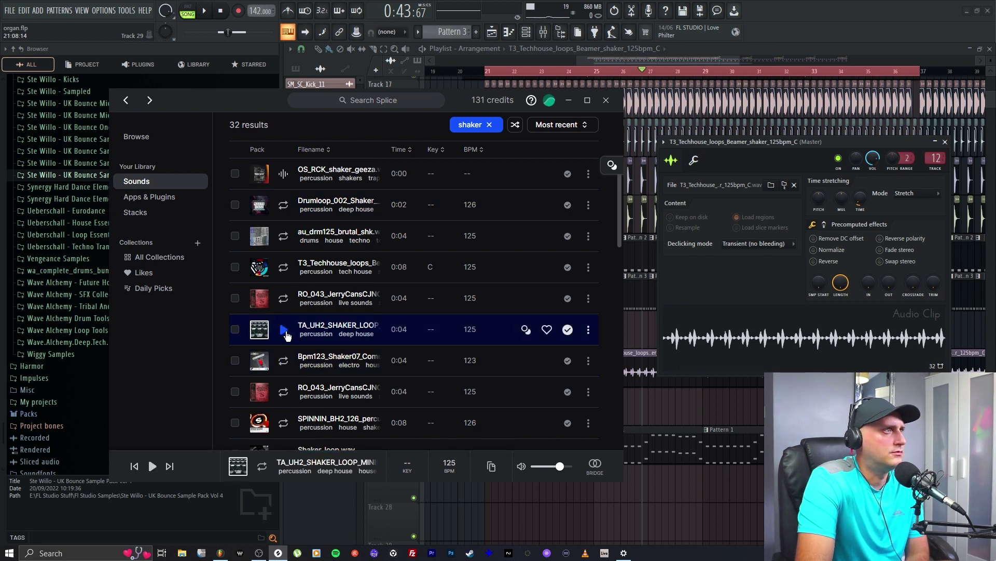
pyautogui.moveTo(283, 329); pyautogui.dragTo(490, 372)
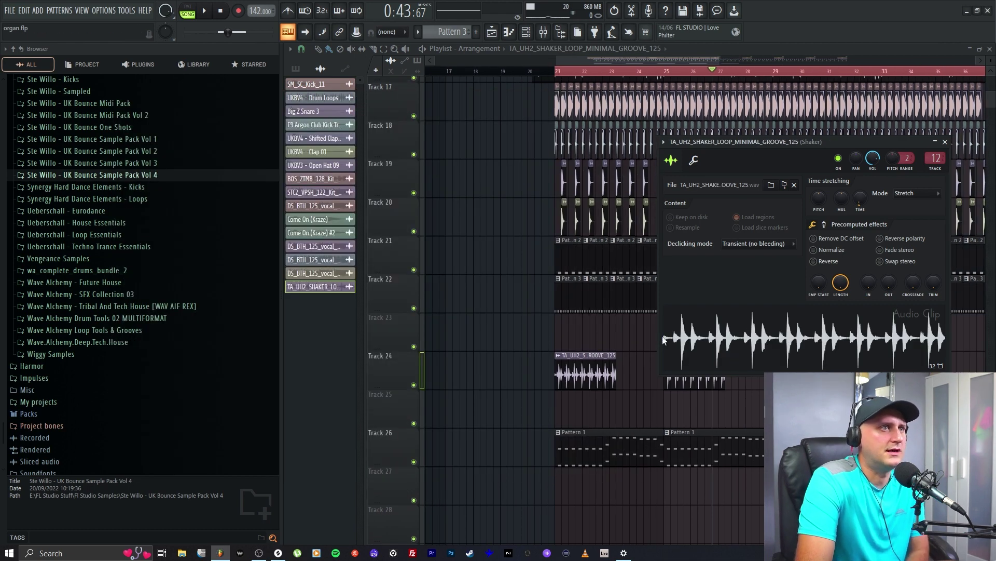
# Tempo-match the new shaker sample by setting Resample mode, 125 BPM project tempo, Stretch mode, and 142 BPM project tempo in that order.
pyautogui.click(910, 193)
pyautogui.click(953, 205)
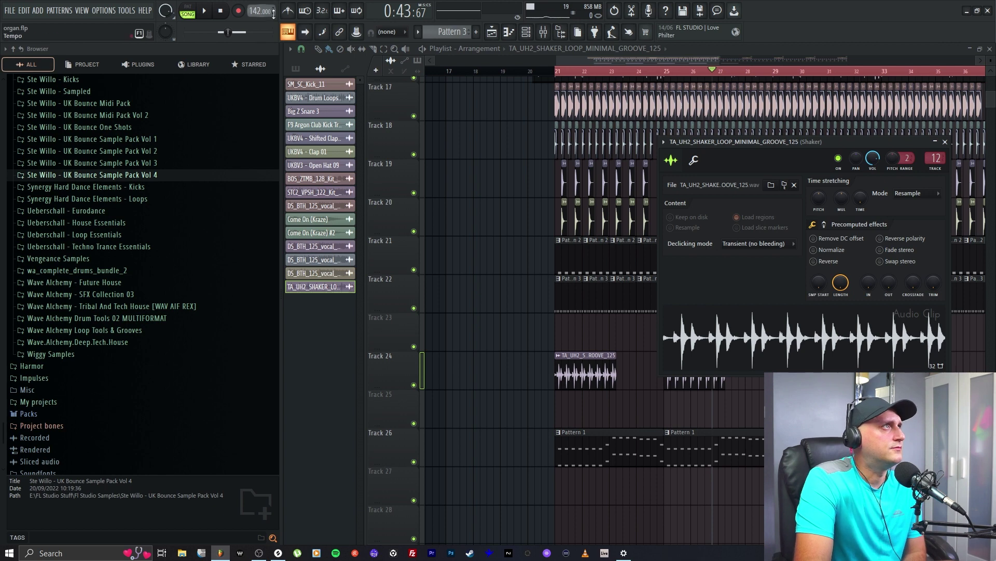
pyautogui.moveTo(274, 13); pyautogui.dragTo(273, 37)
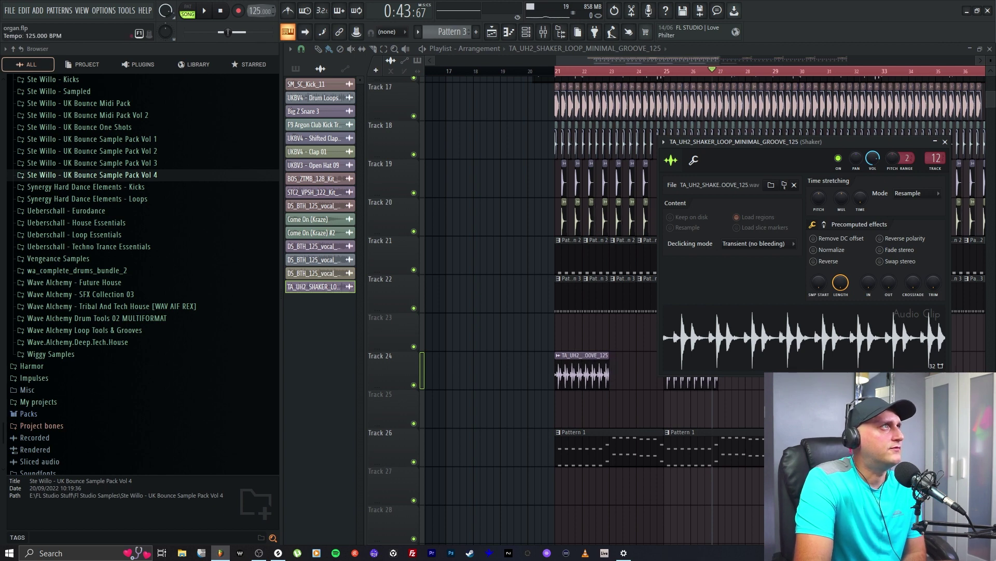
pyautogui.click(911, 193)
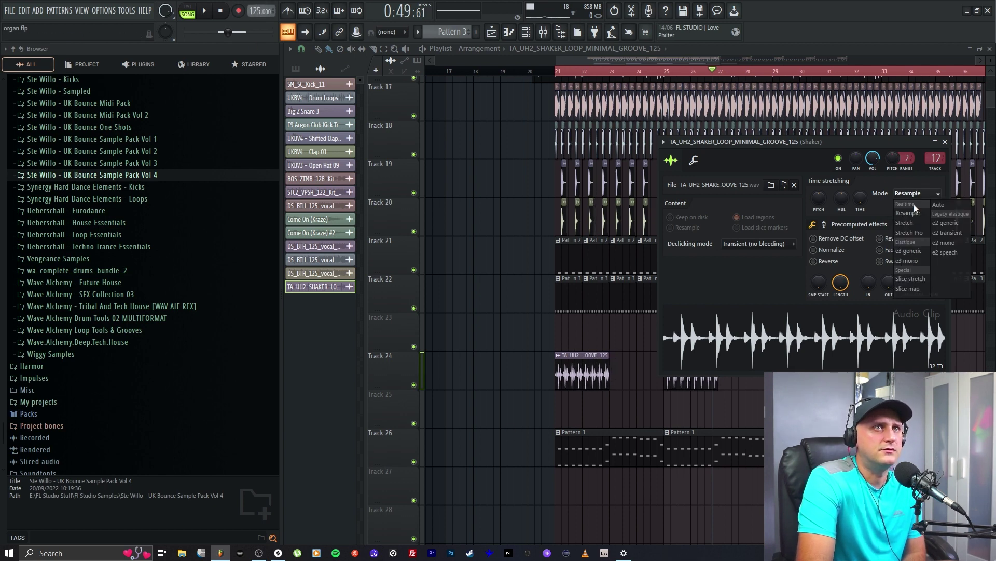
pyautogui.click(904, 223)
pyautogui.moveTo(261, 11); pyautogui.dragTo(261, 0)
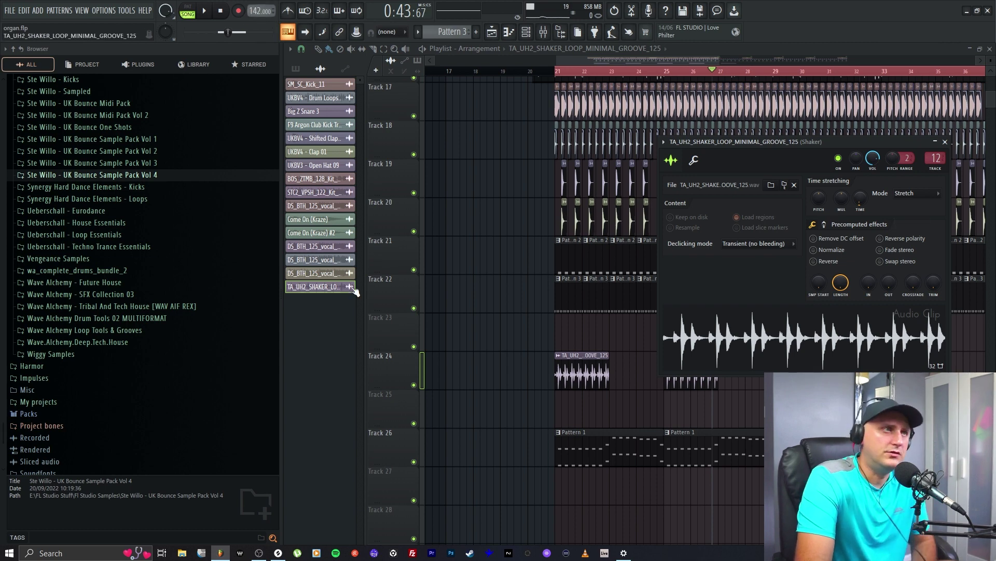
# Fill track 24 with back-to-back shaker loop clips from bar 21 to bar 37, removing the spaced-out copies from bar 29 onward.
pyautogui.click(505, 341)
pyautogui.click(616, 375)
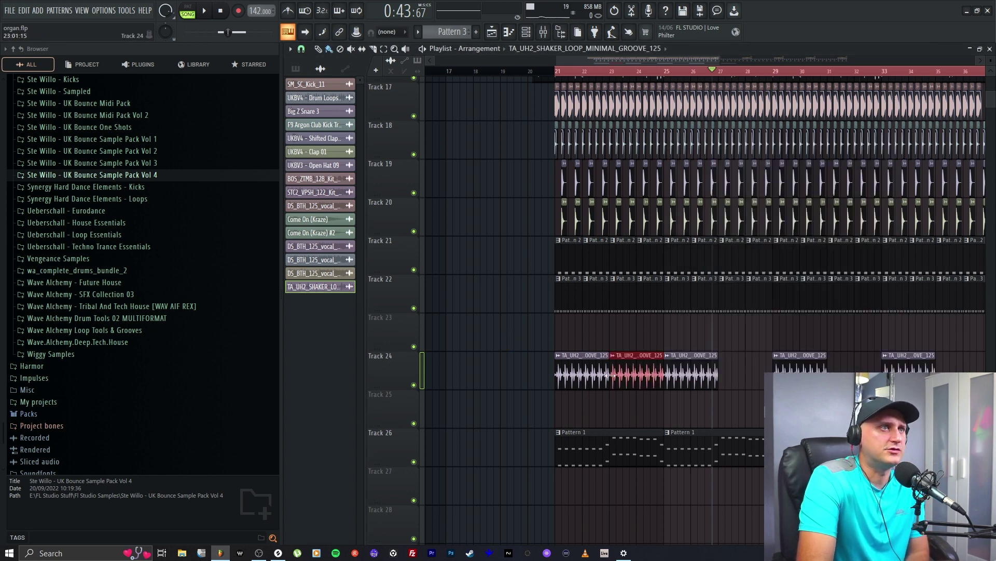
pyautogui.moveTo(719, 60); pyautogui.dragTo(785, 60)
pyautogui.rightClick(706, 382)
pyautogui.rightClick(768, 381)
pyautogui.rightClick(841, 382)
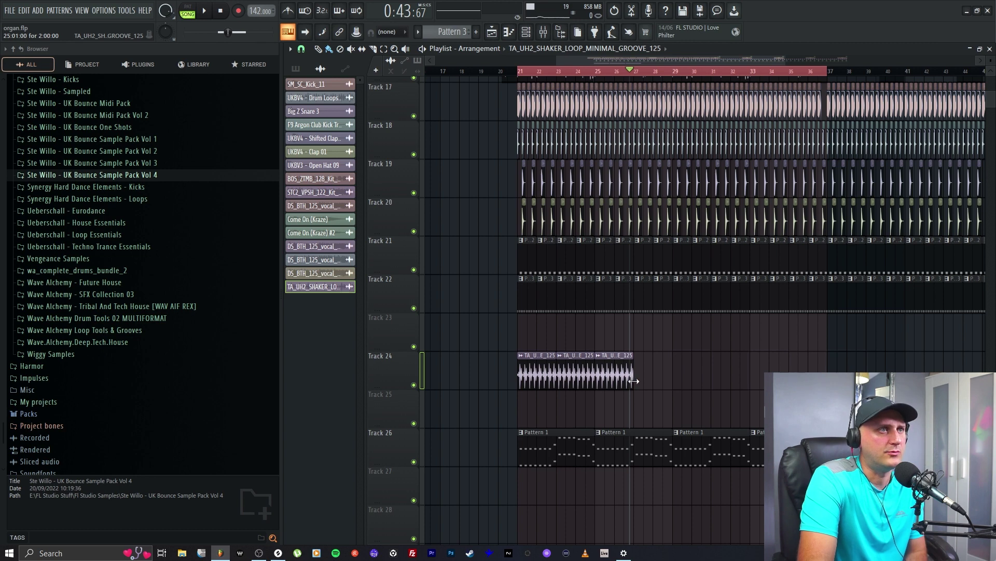
pyautogui.moveTo(640, 383); pyautogui.dragTo(825, 383)
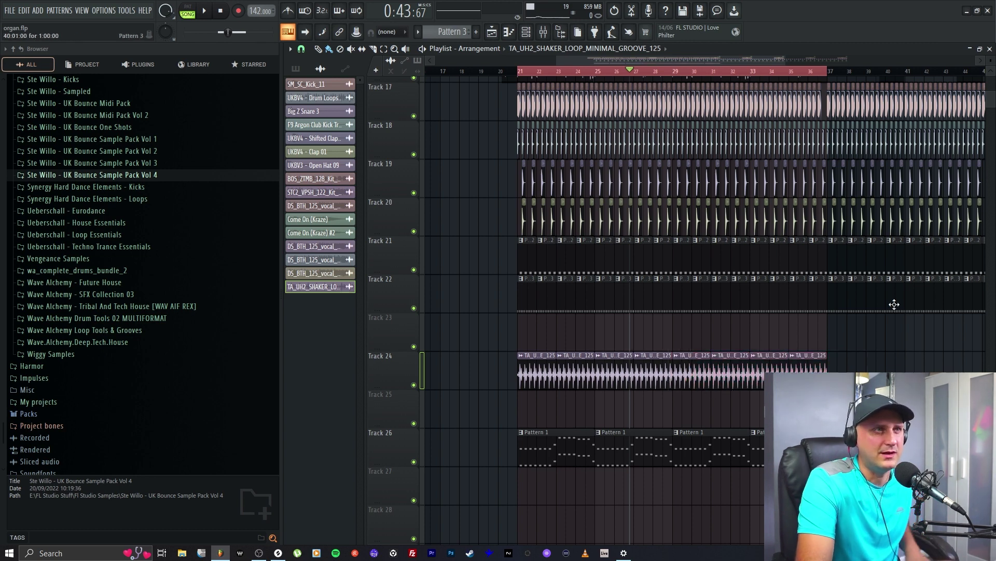
# Play the arrangement to hear the TA_UH2 shaker loop with the drums and organ.
pyautogui.scroll(6, 686, 69)
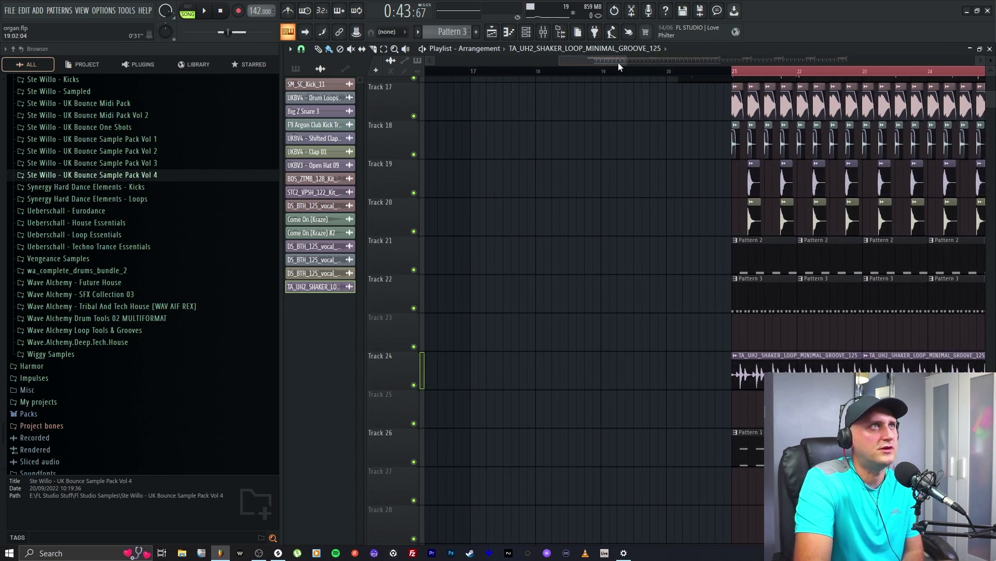
pyautogui.scroll(-3, 686, 69)
pyautogui.press('space')
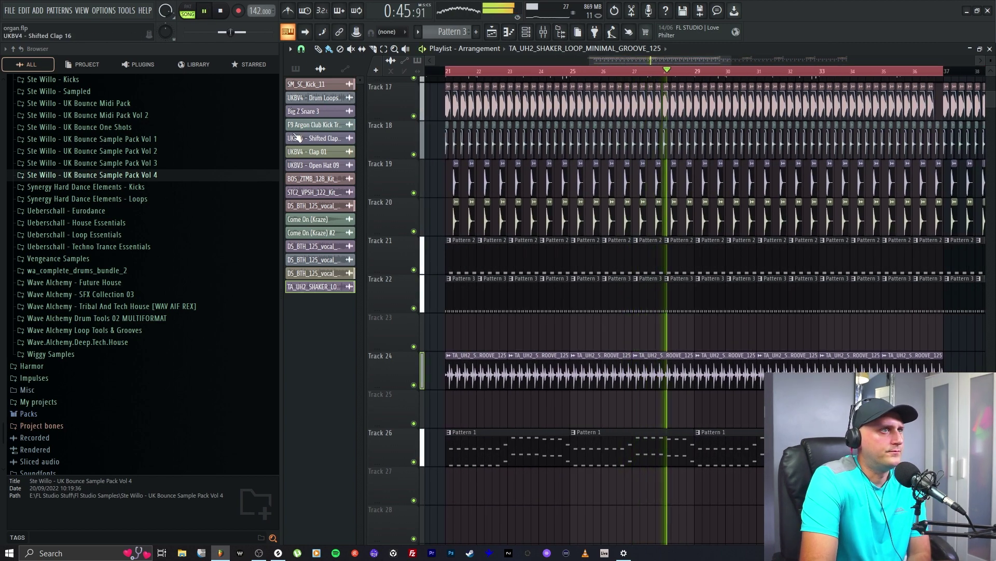
# Check the Shaker channel's level in the mixer against the playing arrangement, then pause playback.
pyautogui.click(543, 32)
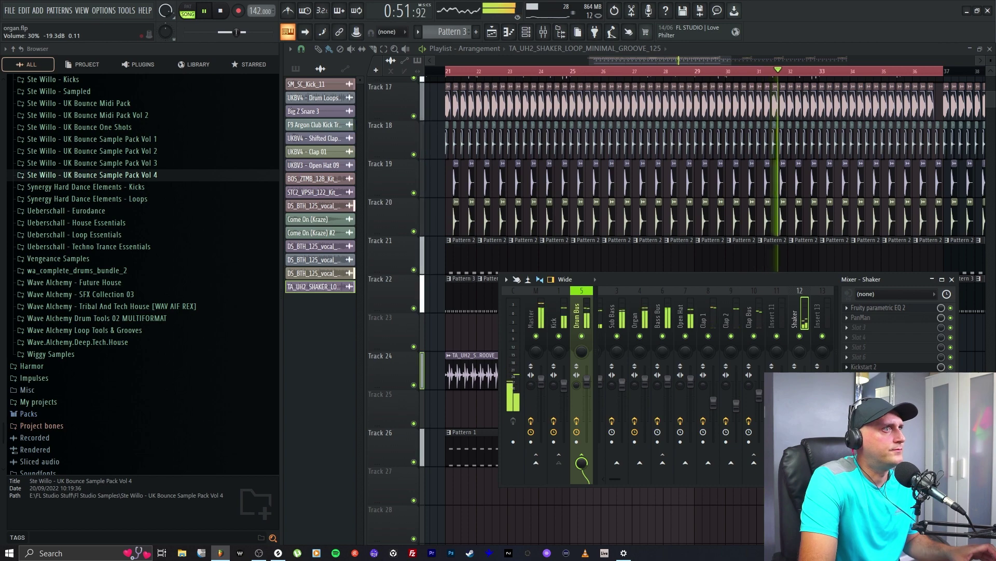
pyautogui.press('F9')
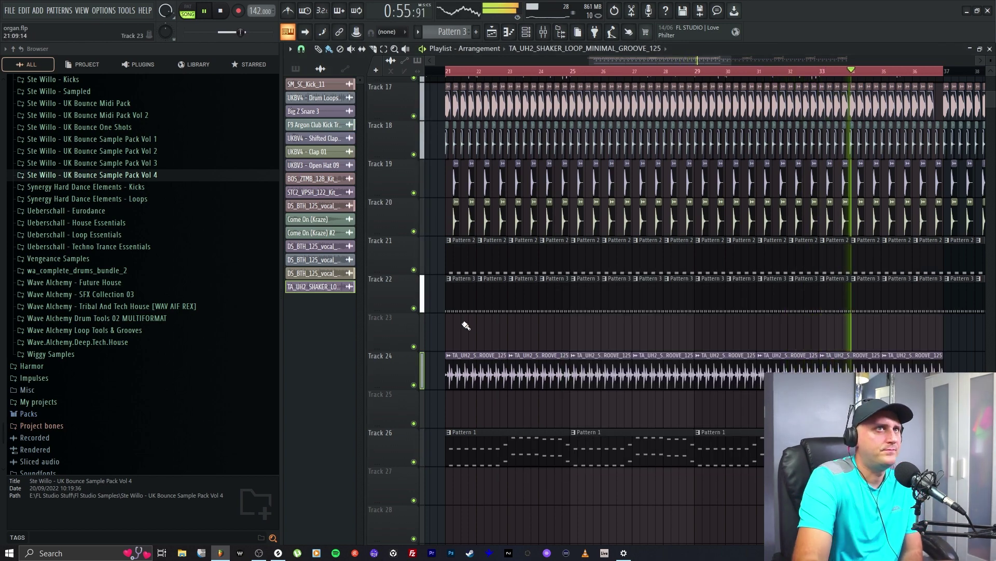
pyautogui.scroll(5, 463, 329)
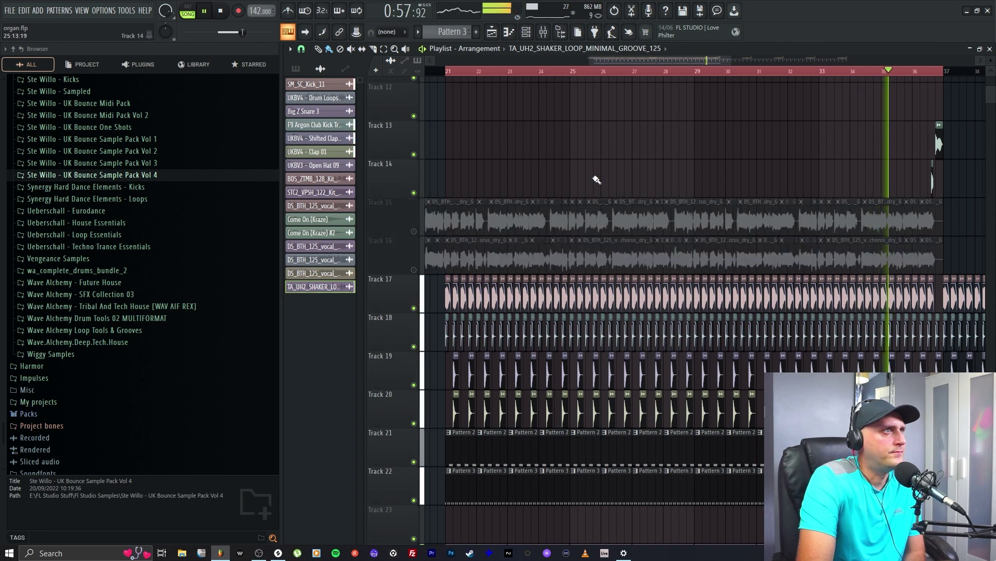
pyautogui.scroll(-3, 563, 176)
pyautogui.scroll(-3, 618, 214)
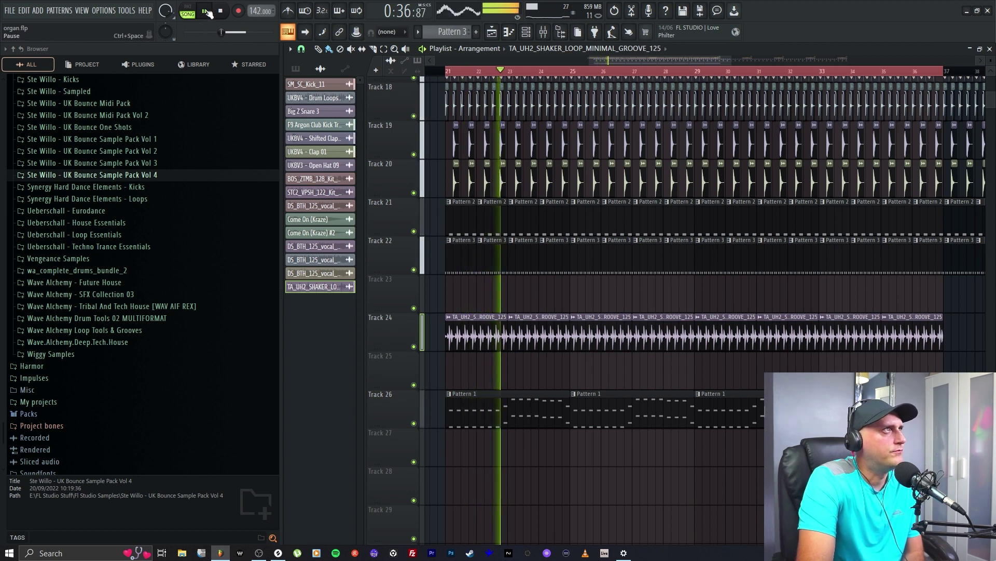
pyautogui.press('space')
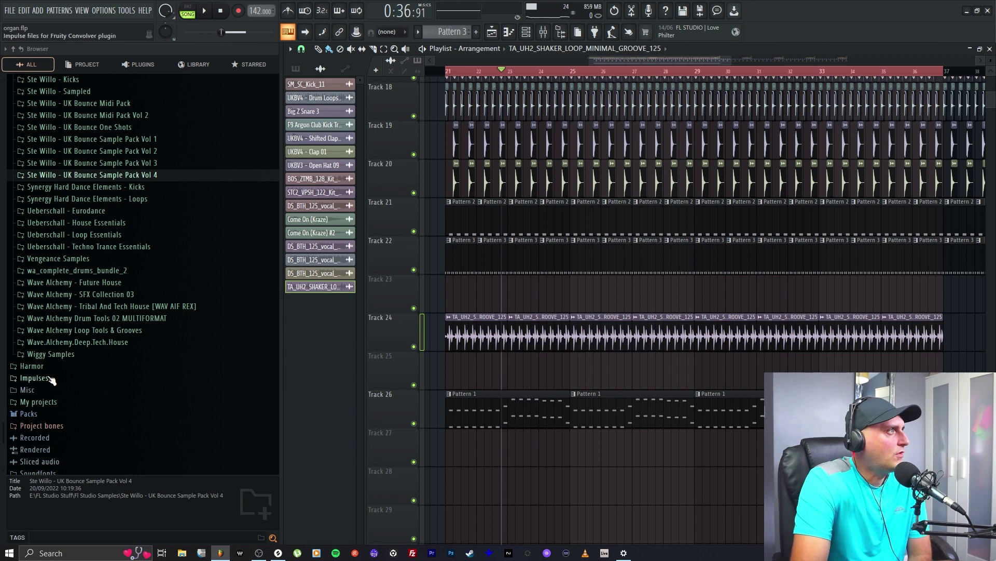
# Browse the Ueberschall - Techno Trance Essentials samples to the TE10.LOOP-GROOVE1 folder inside 02-29 DRUMLOOPS.
pyautogui.scroll(3, 129, 384)
pyautogui.click(136, 312)
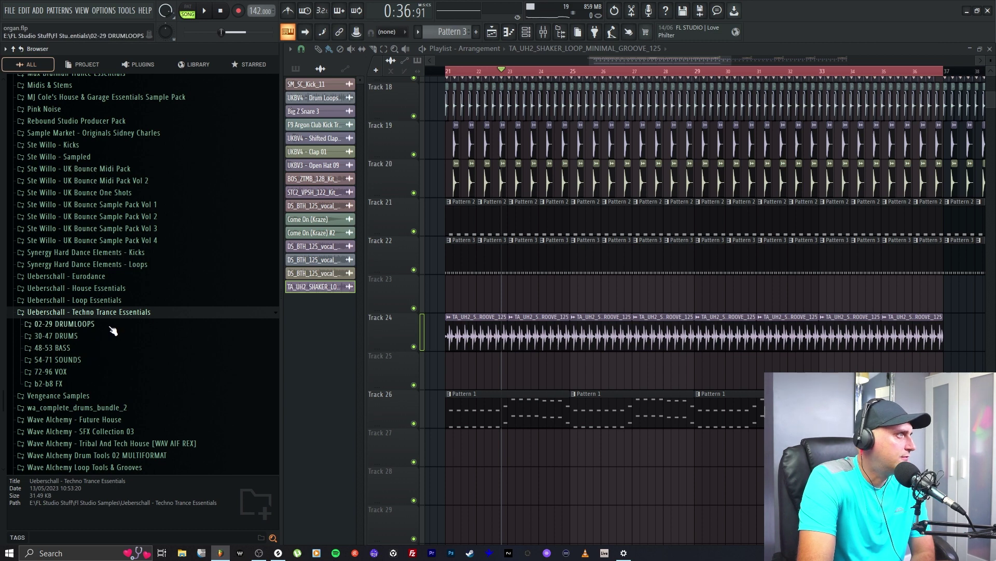
pyautogui.click(107, 324)
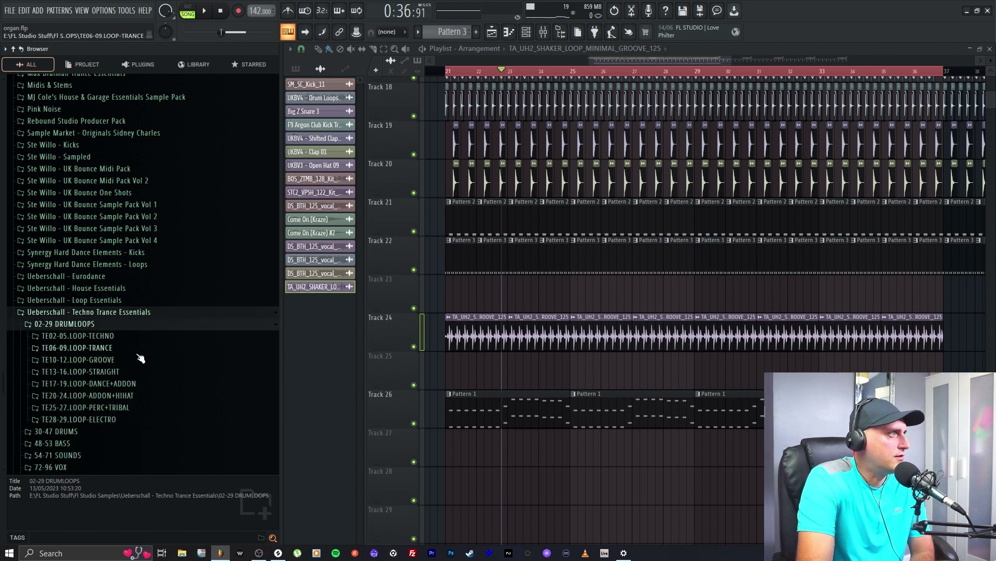
pyautogui.click(139, 360)
pyautogui.click(138, 375)
# Audition several of the TE10.LOOP-GROOVE1 drum loops, including drt130TTE10006groove1 and drt130TTE10015groove1, and collapse the folder.
pyautogui.click(155, 316)
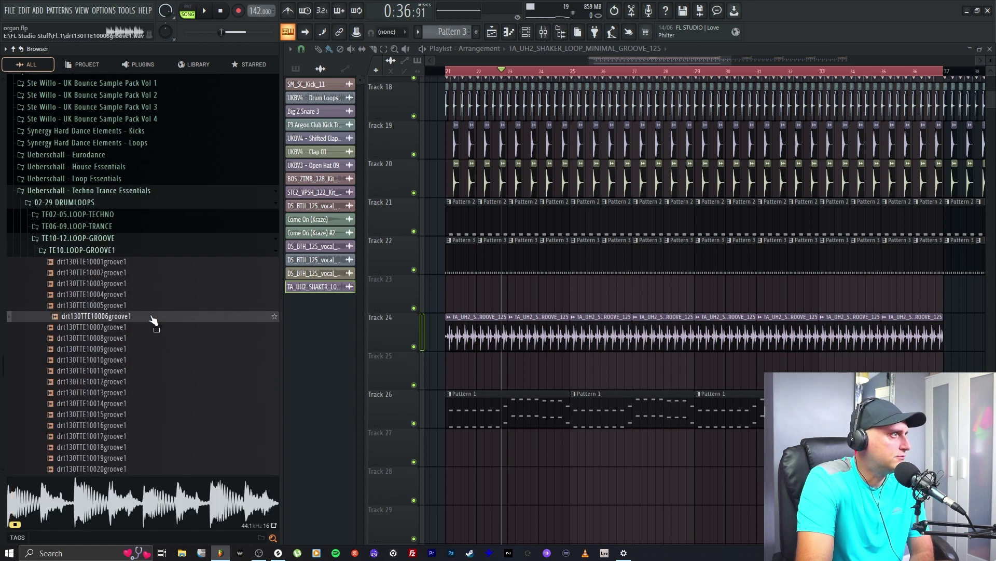
pyautogui.click(150, 294)
pyautogui.press('space')
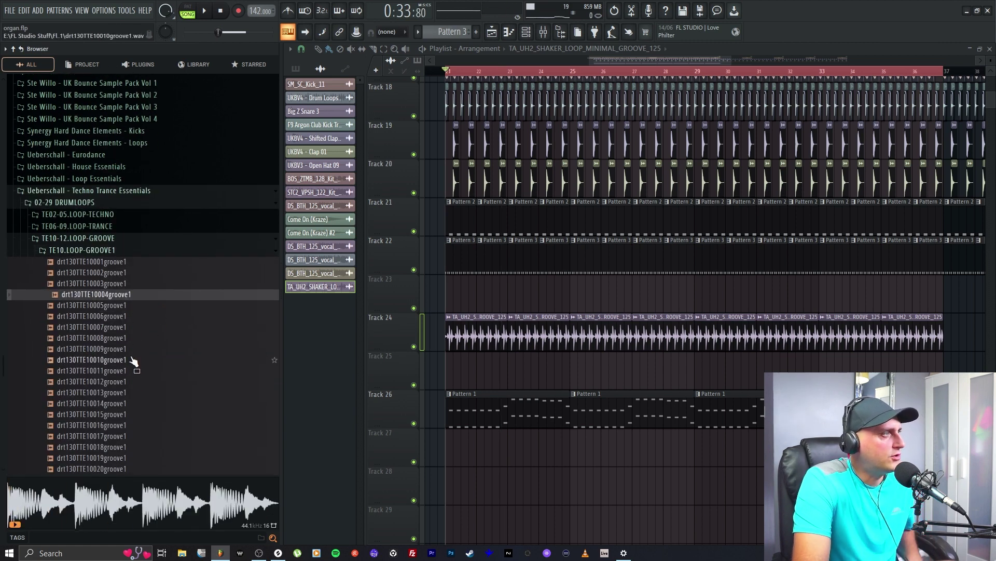
pyautogui.click(149, 404)
pyautogui.press('Down')
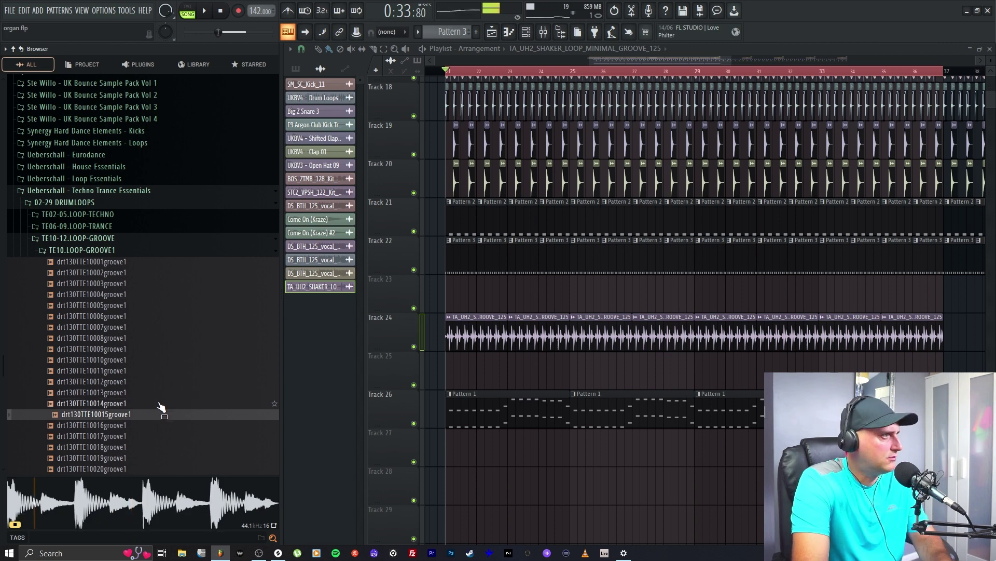
pyautogui.scroll(-2, 158, 379)
pyautogui.press('Down')
pyautogui.press('Down')
pyautogui.scroll(2, 149, 283)
pyautogui.click(138, 248)
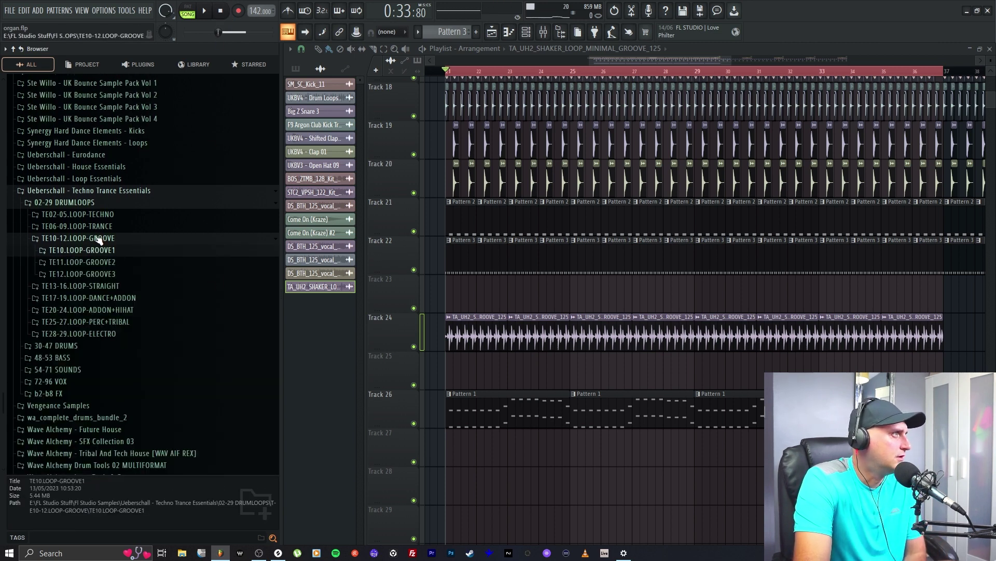
# Audition the add-on loops in TE20.LOOP-ADDON2 one after another from drt130TTE20001addon2 onward and collapse the folder.
pyautogui.click(124, 310)
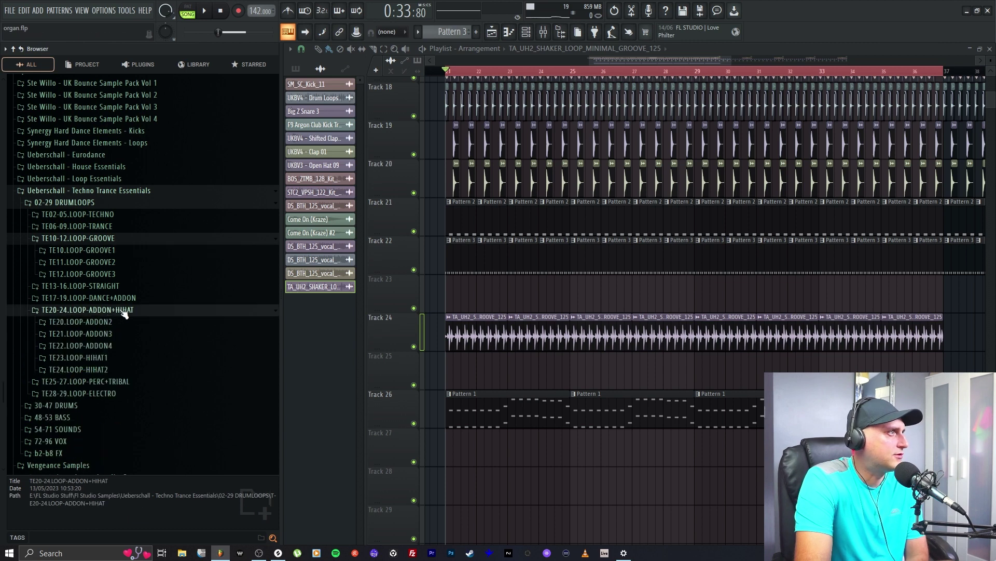
pyautogui.click(129, 322)
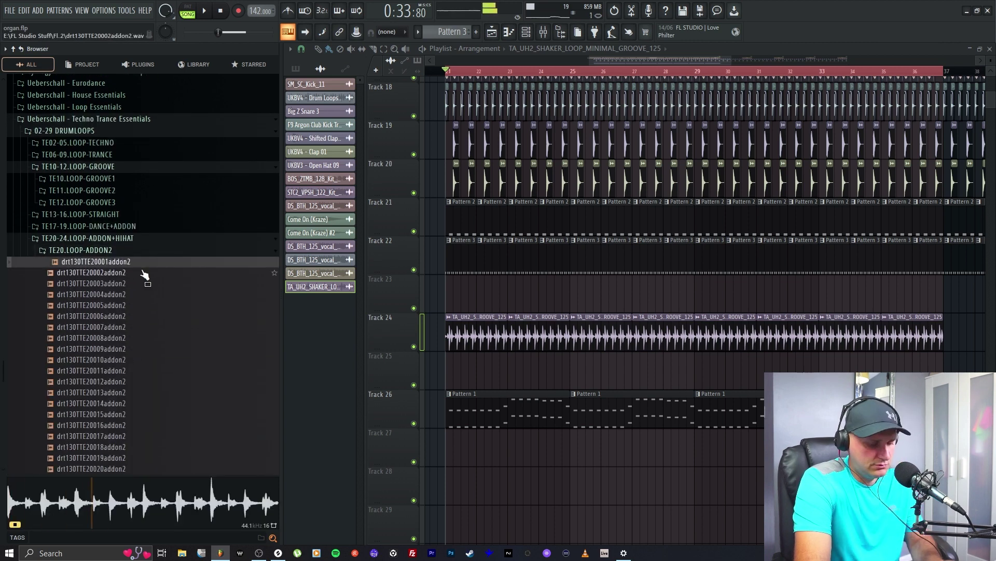
pyautogui.press('Down')
pyautogui.press('Down')
pyautogui.press('Down')
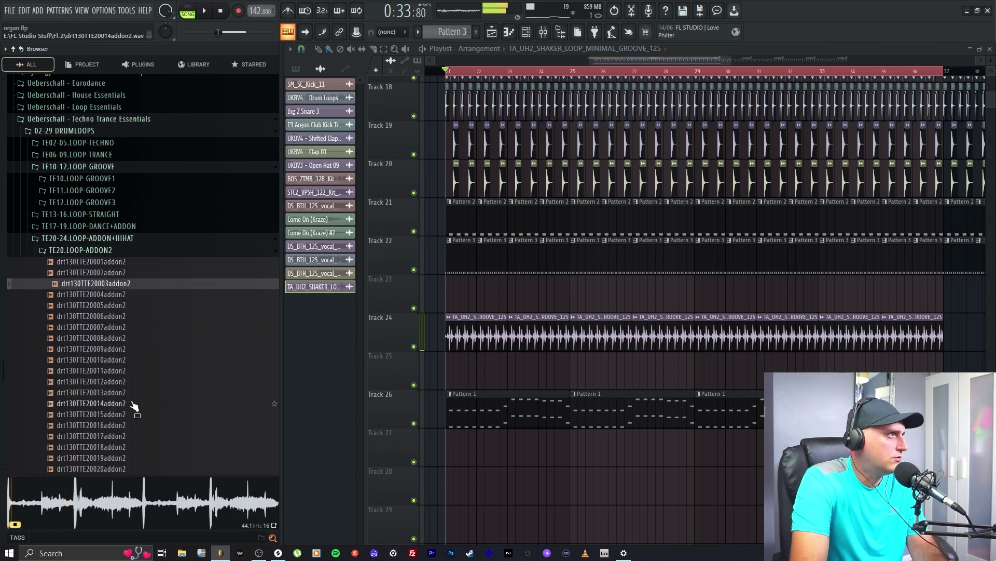
pyautogui.press('Down')
pyautogui.press('Down')
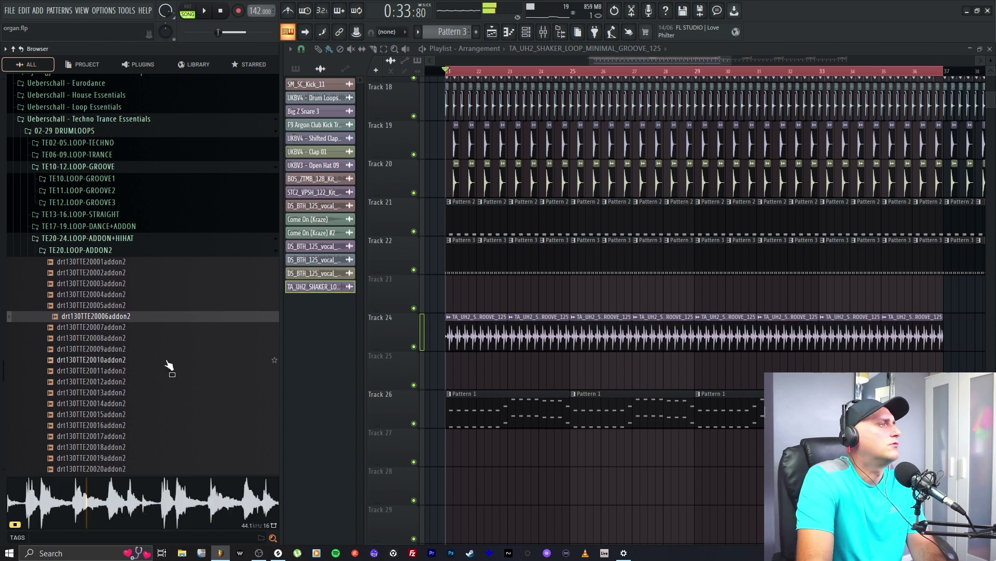
pyautogui.press('Down')
pyautogui.press('Down')
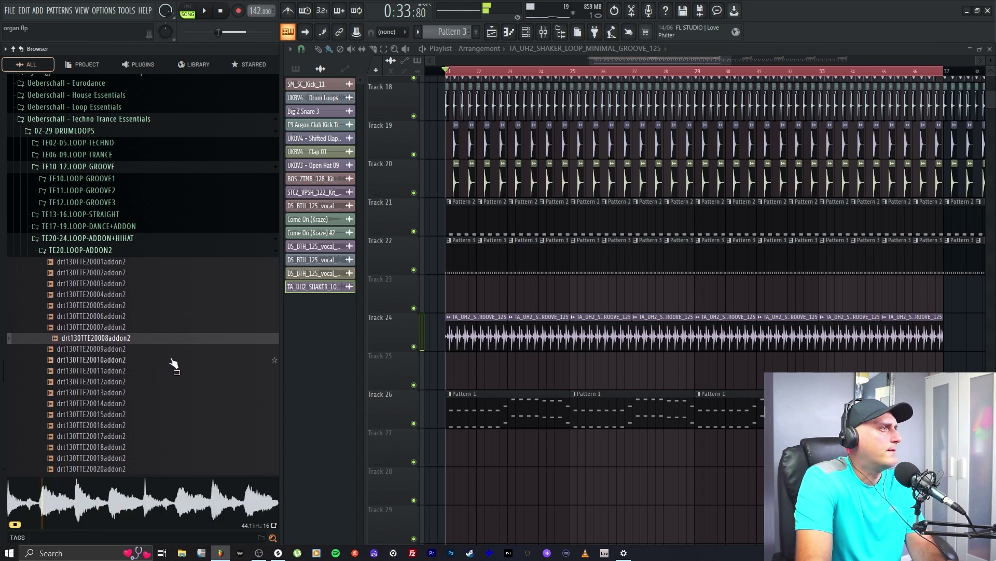
pyautogui.press('Down')
pyautogui.press('Down')
pyautogui.press('Down')
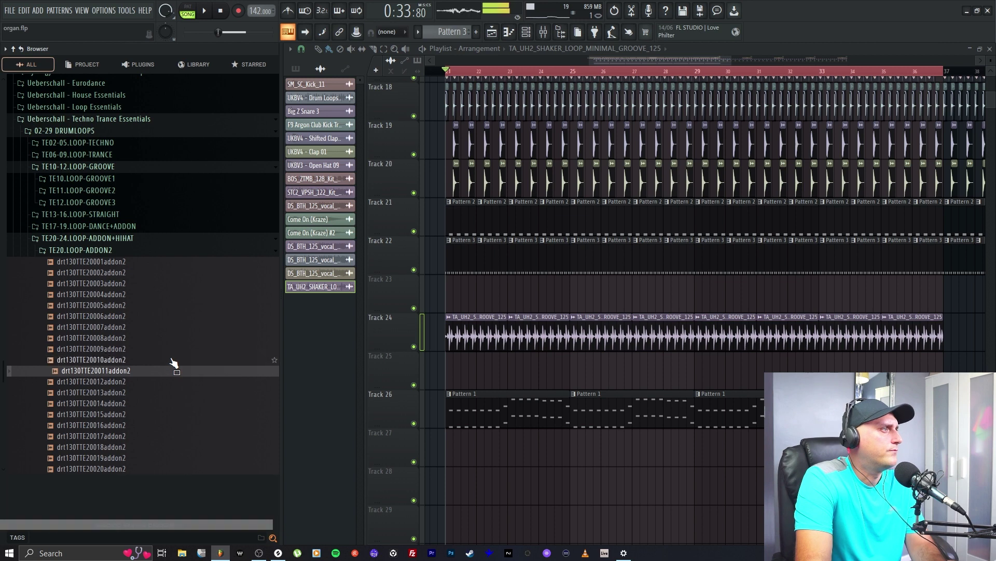
pyautogui.press('Down')
pyautogui.press('Down')
pyautogui.scroll(-2, 175, 378)
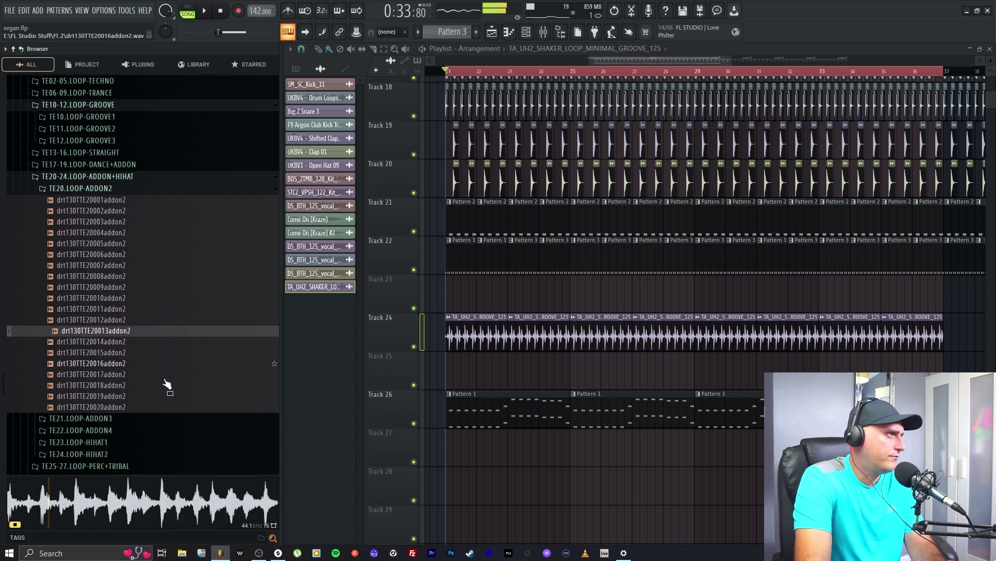
pyautogui.press('Down')
pyautogui.press('Down')
pyautogui.press('Down')
pyautogui.press('Down')
pyautogui.press('Down')
pyautogui.press('Down')
pyautogui.press('Down')
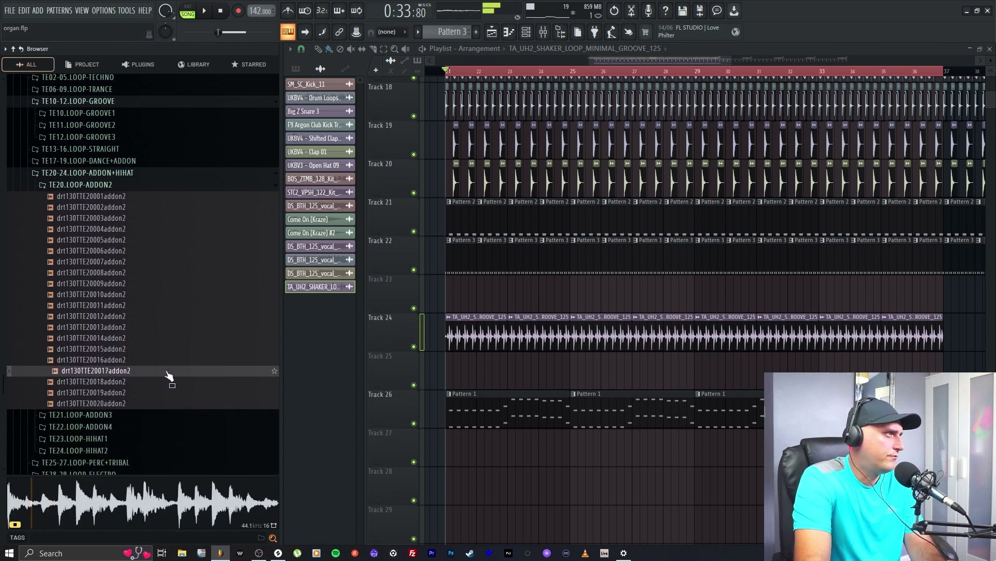
pyautogui.press('Left')
pyautogui.press('Left')
# Audition the TE21.LOOP-ADDON3 loops in order up to drt130TTE21010addon3 and collapse the folder.
pyautogui.press('Down')
pyautogui.press('Right')
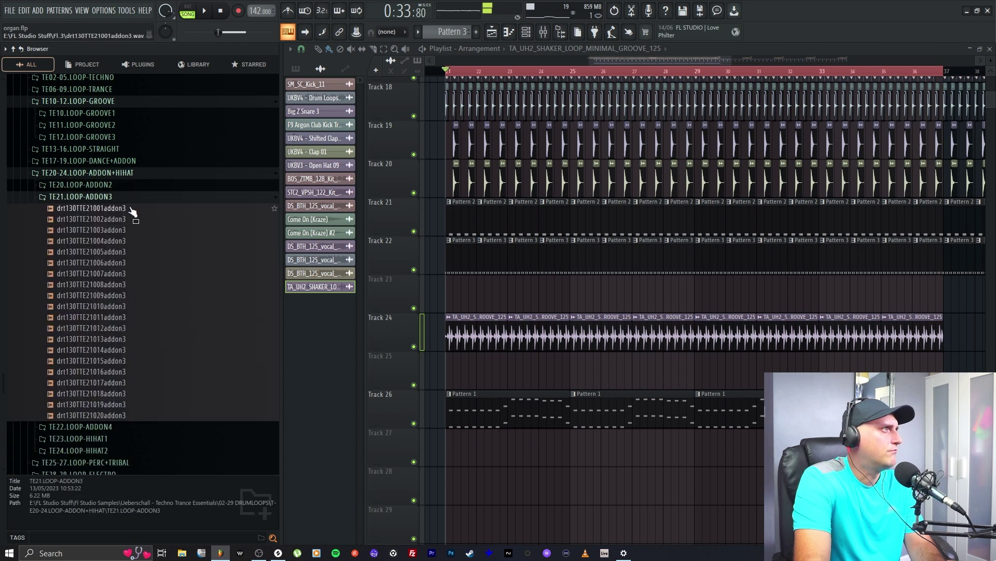
pyautogui.press('Down')
pyautogui.press('Down')
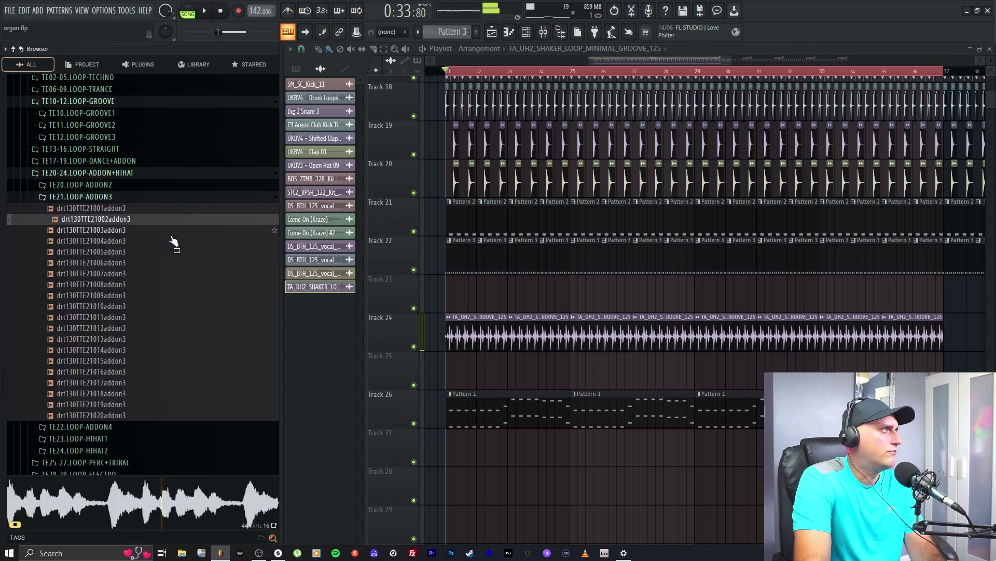
pyautogui.press('Down')
pyautogui.press('Down')
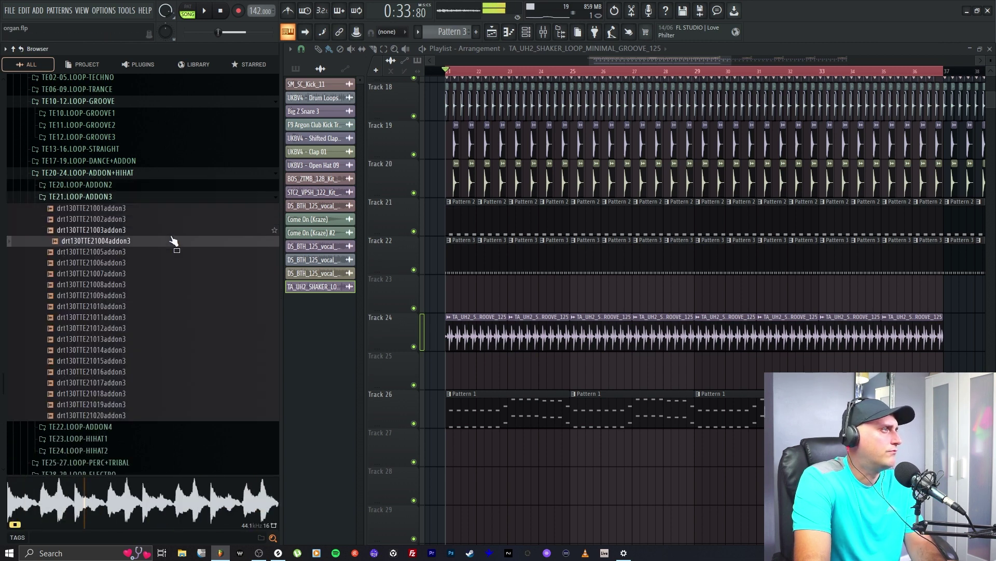
pyautogui.press('Down')
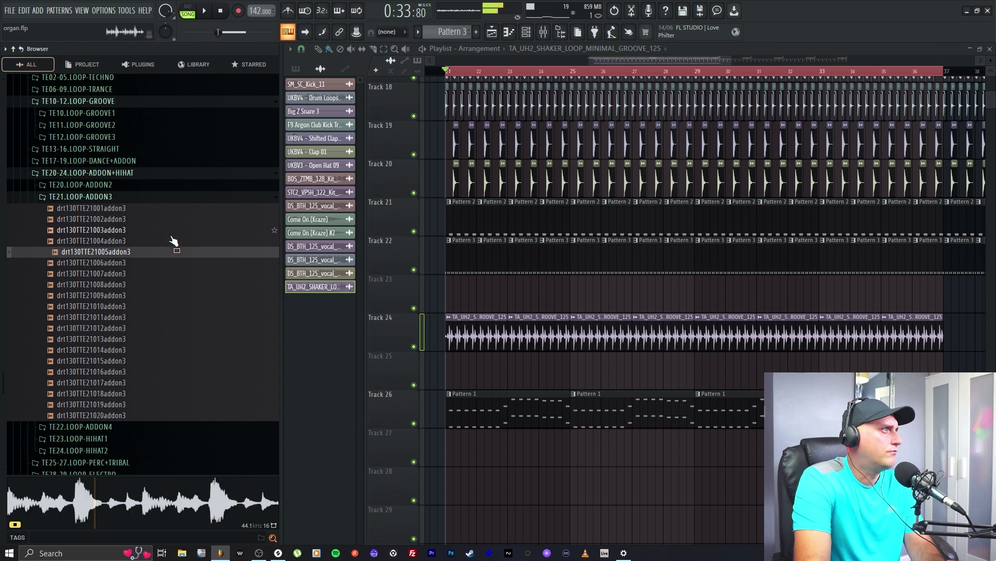
pyautogui.press('Down')
pyautogui.press('Down')
pyautogui.press('Down')
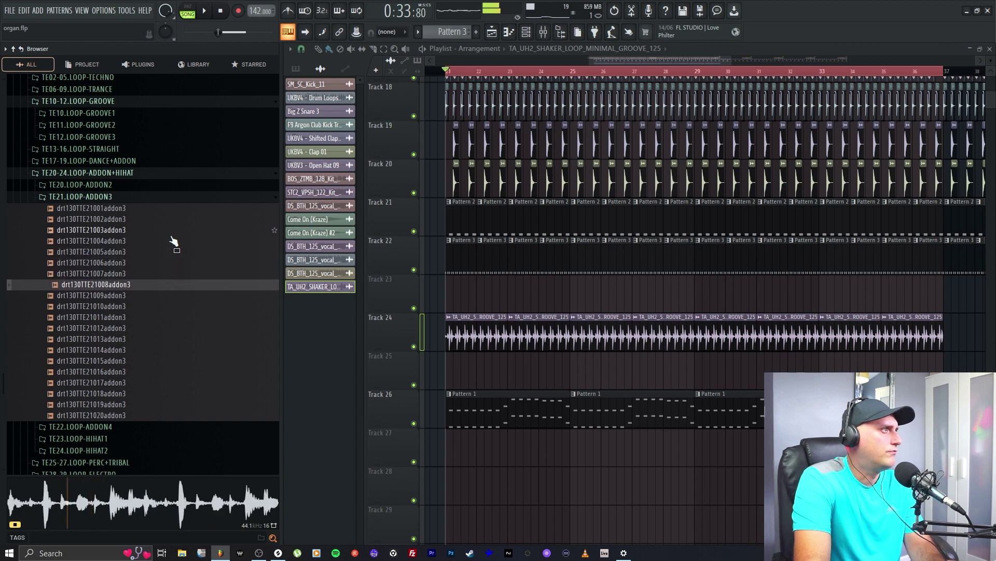
pyautogui.press('Down')
pyautogui.press('Down')
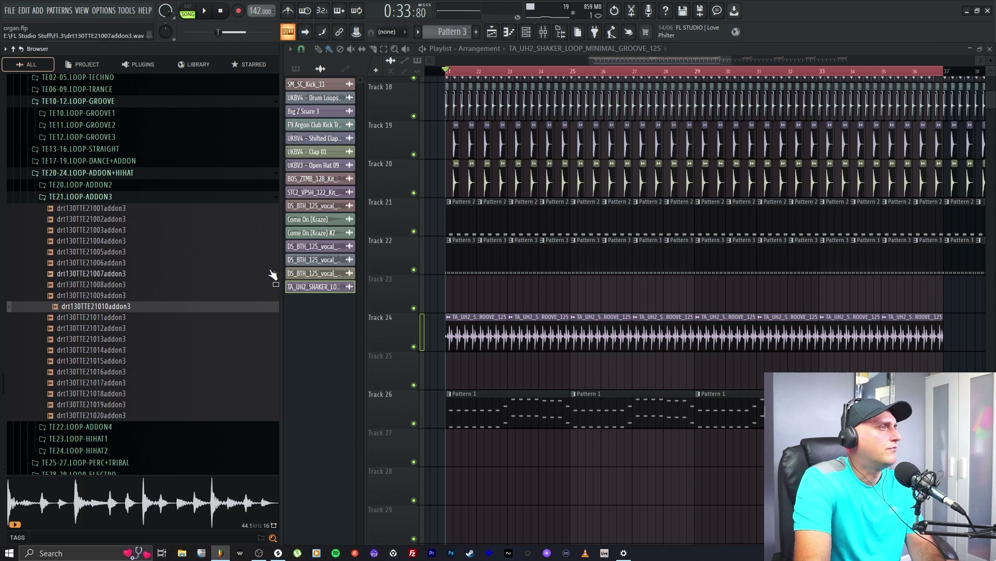
pyautogui.click(121, 198)
# Switch from the Techno Trance samples to Ueberschall - Loop Essentials and open LPE053.ADDON-PERCU1 under CD1's 053-060 ADDONLOOPS.
pyautogui.scroll(3, 123, 210)
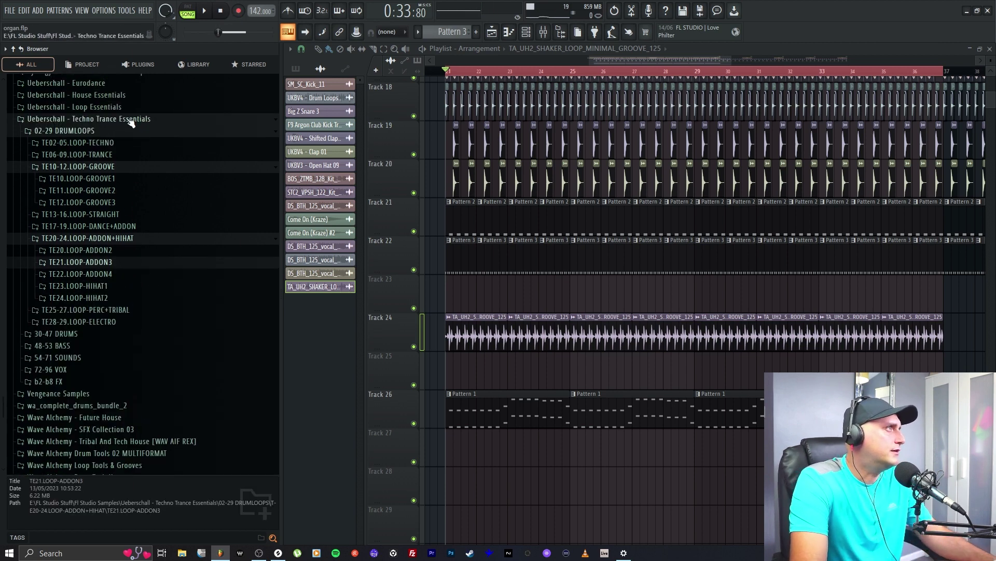
pyautogui.click(130, 120)
pyautogui.click(126, 163)
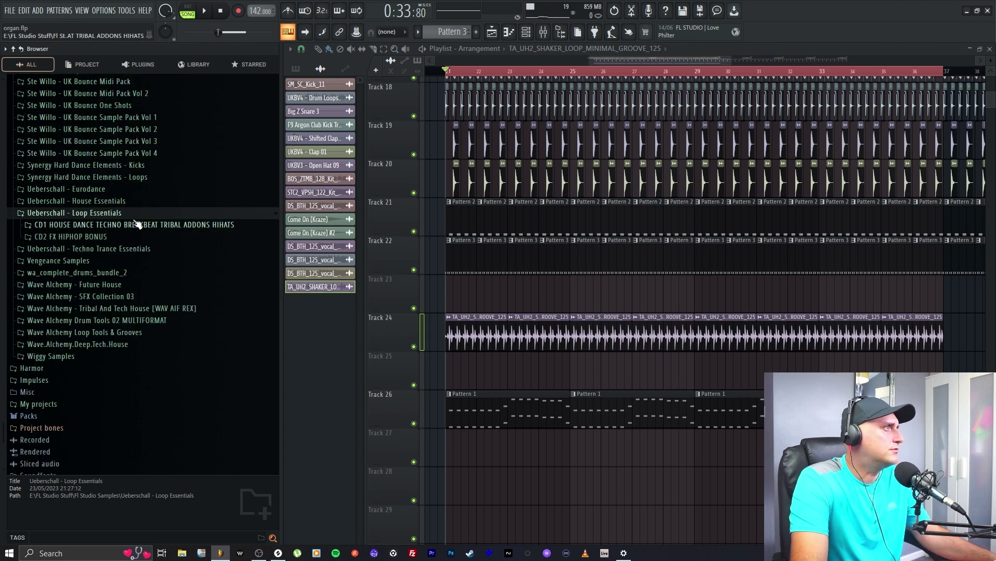
pyautogui.click(117, 229)
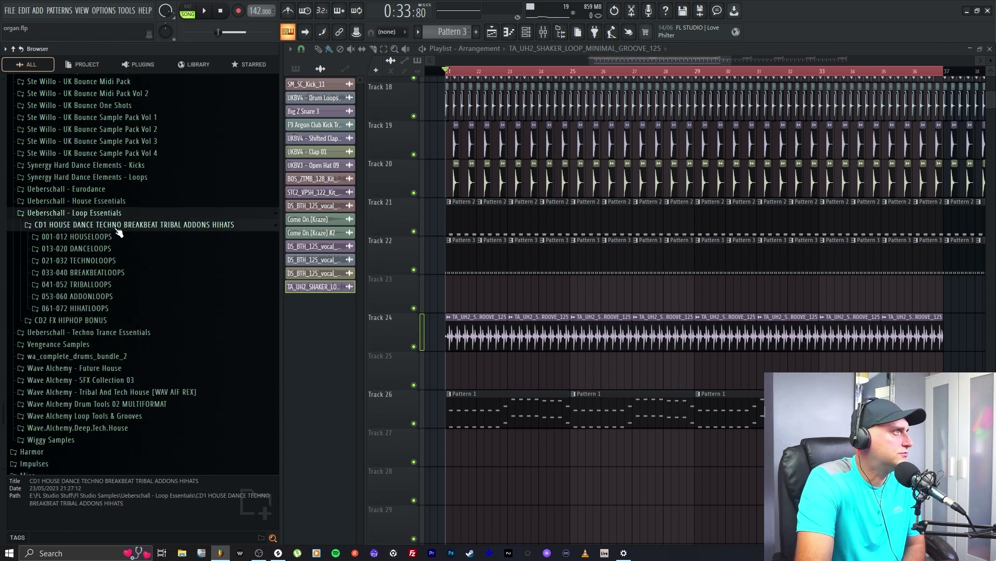
pyautogui.click(113, 298)
pyautogui.click(159, 310)
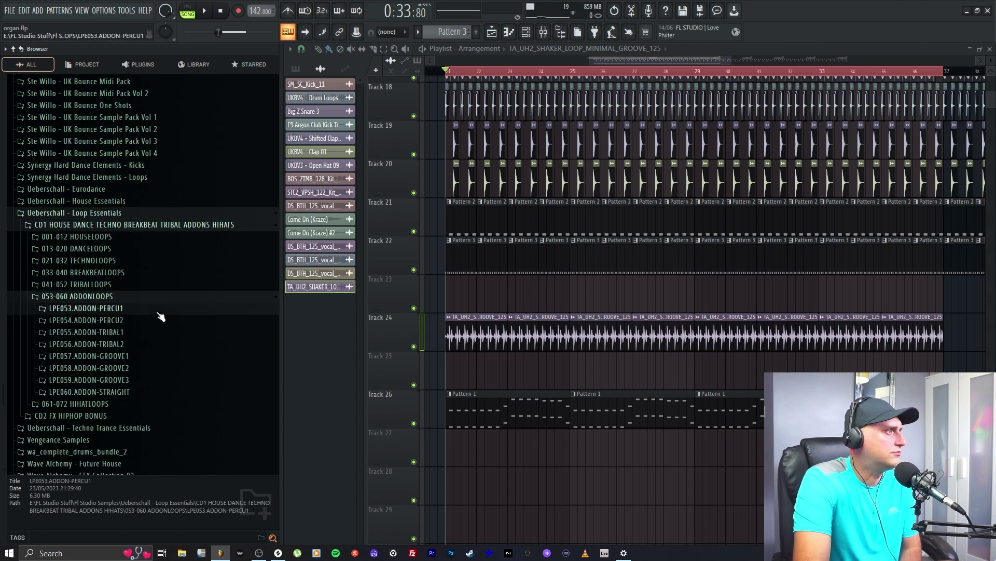
# Audition the first three percussion loops in LPE053.ADDON-PERCU1 and collapse the folder.
pyautogui.click(157, 263)
pyautogui.click(157, 272)
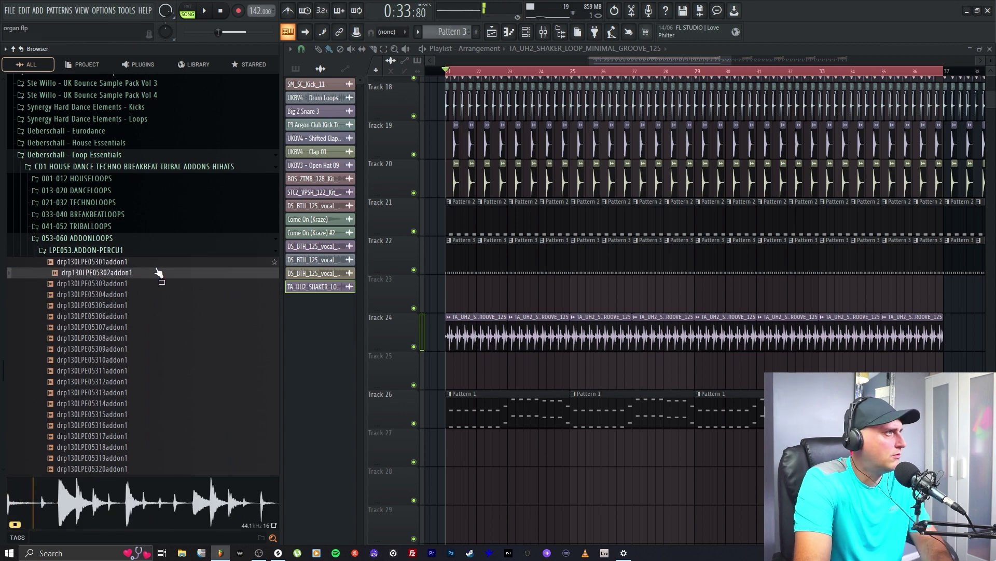
pyautogui.click(157, 282)
pyautogui.click(132, 251)
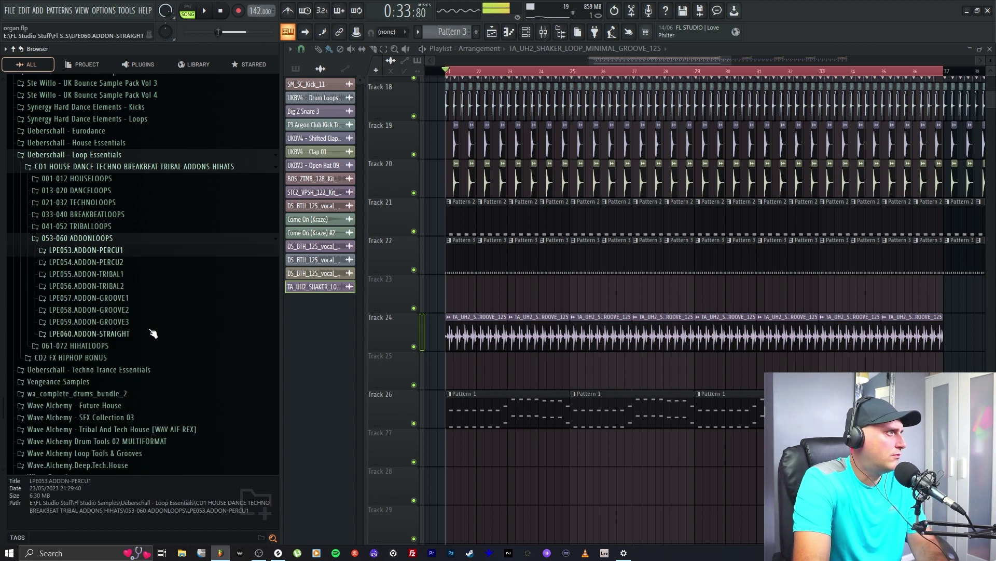
# Audition a selection of LPE057.ADDON-GROOVE1 loops through dra130LPE05725addon5, then collapse the 053-060 ADDONLOOPS folder.
pyautogui.click(145, 298)
pyautogui.click(151, 261)
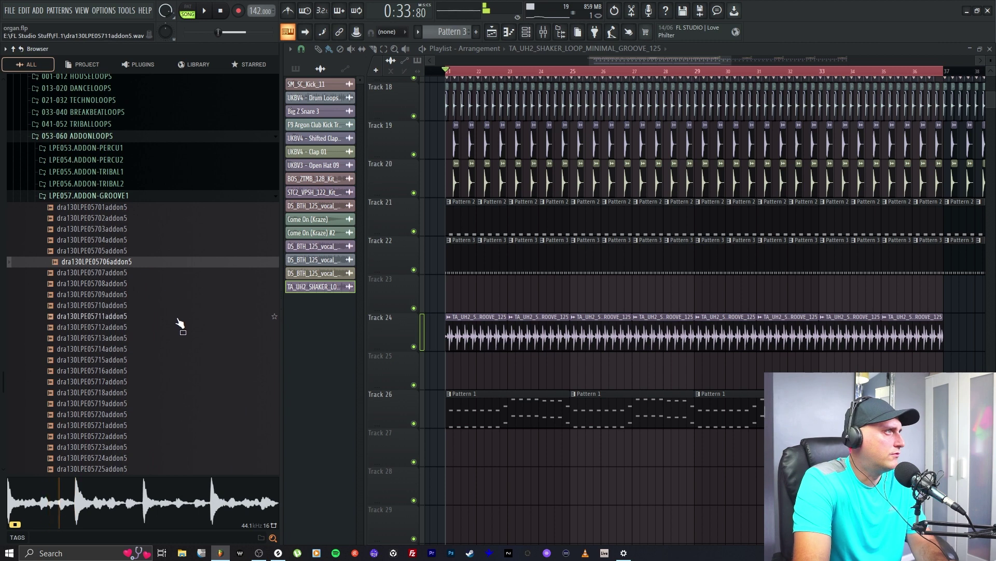
pyautogui.press('Down')
pyautogui.click(154, 338)
pyautogui.press('Down')
pyautogui.press('Down')
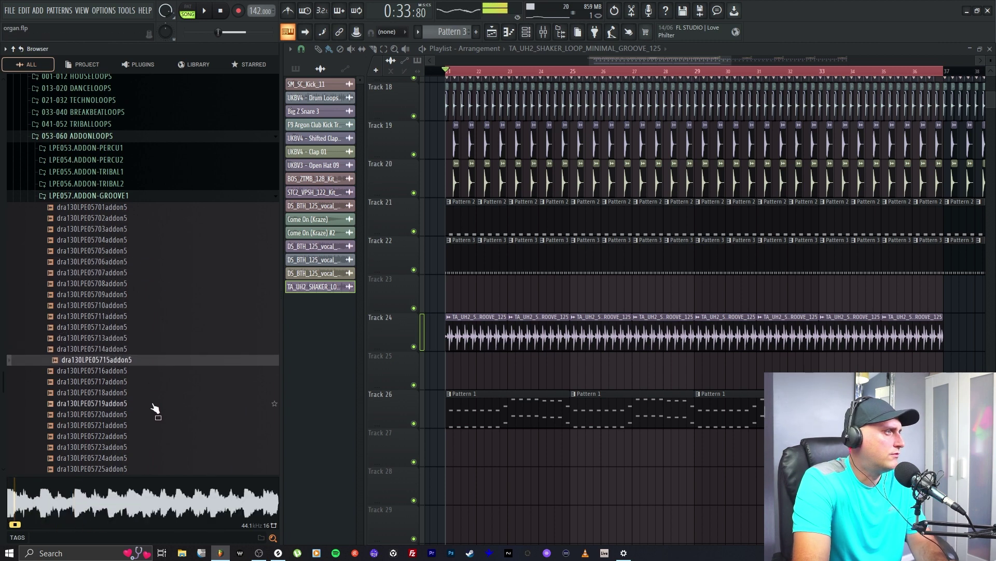
pyautogui.click(153, 403)
pyautogui.scroll(-4, 154, 364)
pyautogui.click(162, 338)
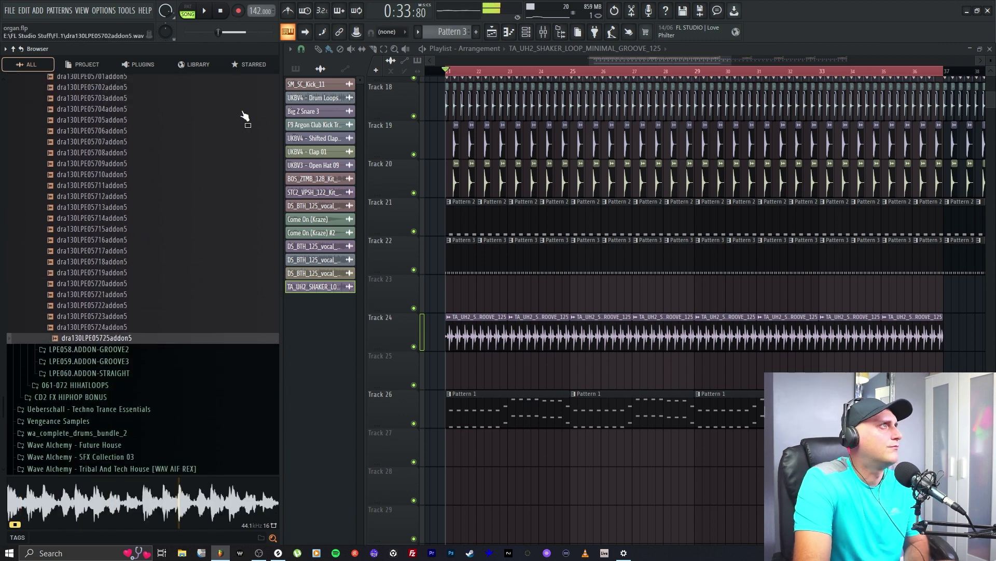
pyautogui.scroll(6, 239, 125)
pyautogui.click(126, 266)
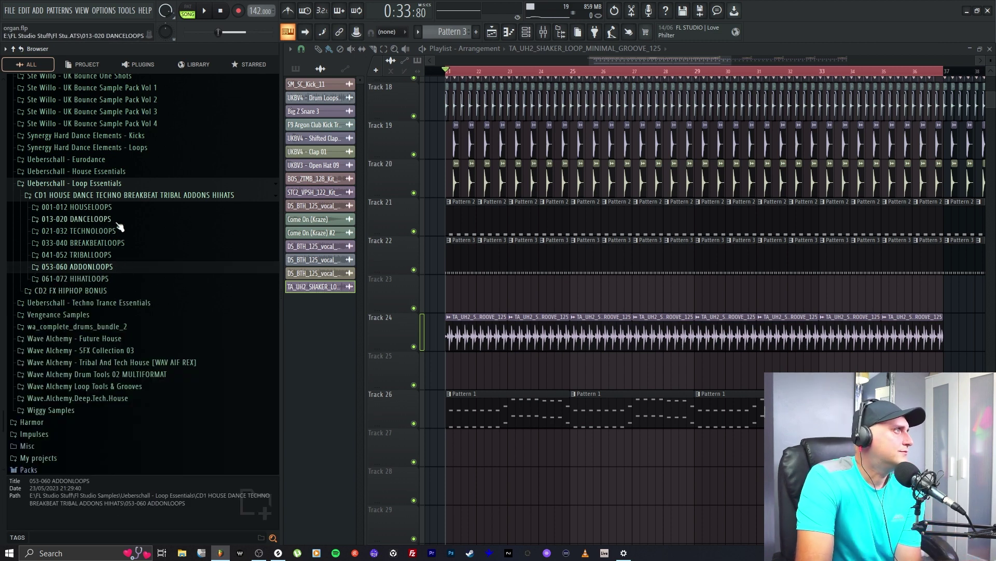
# Switch from Loop Essentials to Ueberschall - House Essentials and open HE18.LOOP-ADDON1 under 02-29 DRUMLOOPS, HE18-21.LOOP-ADDON+HI+PERC.
pyautogui.click(104, 195)
pyautogui.click(100, 185)
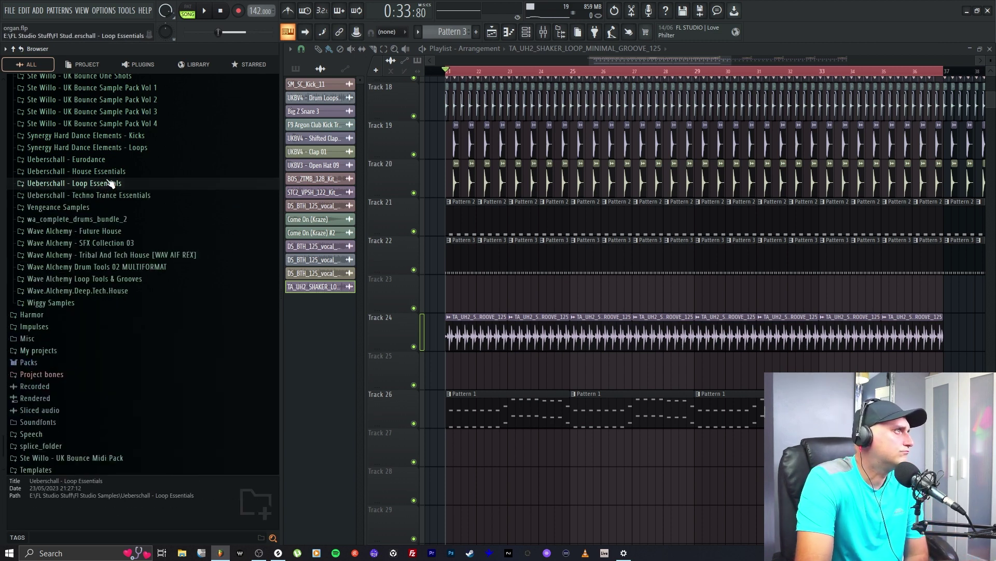
pyautogui.click(104, 171)
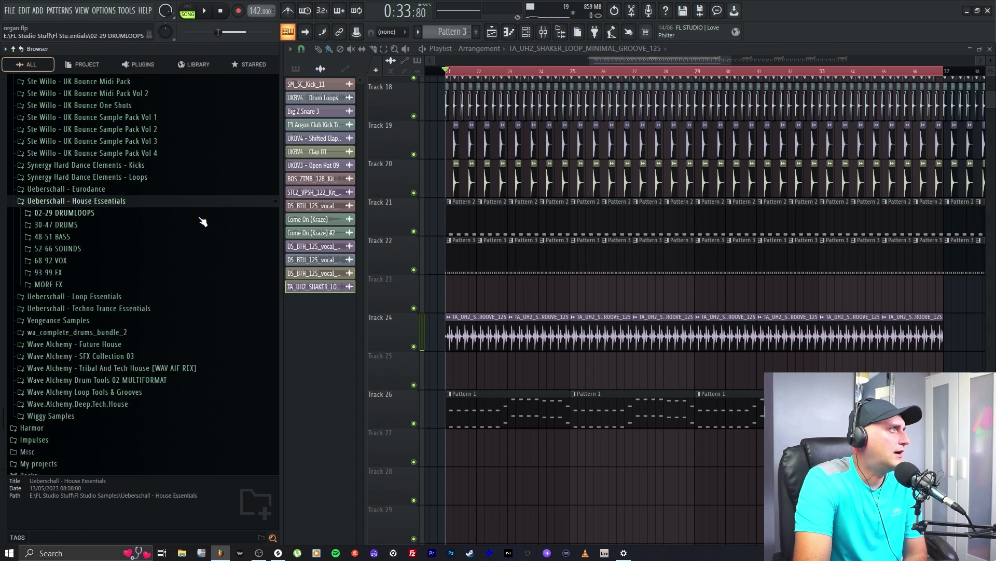
pyautogui.click(106, 214)
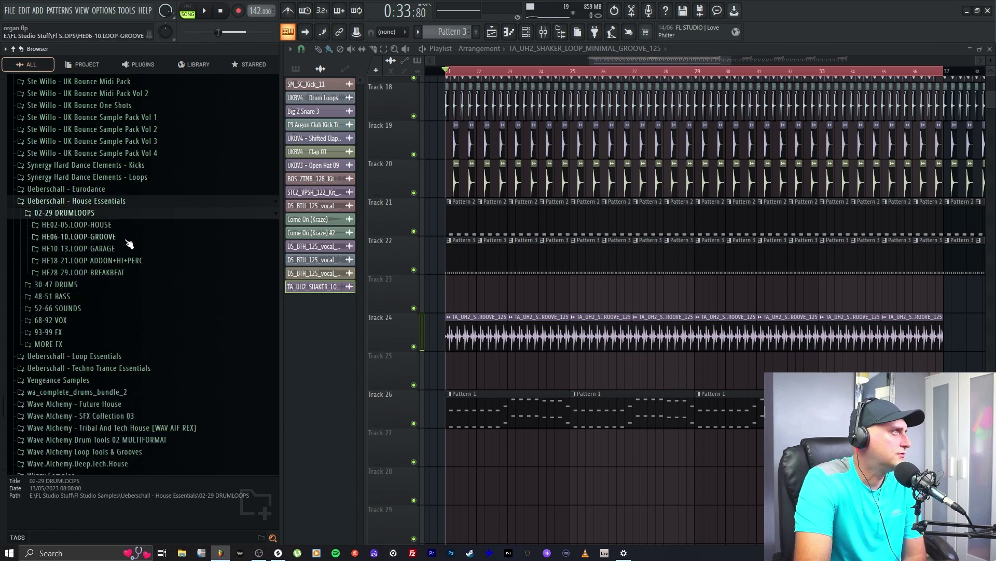
pyautogui.click(134, 262)
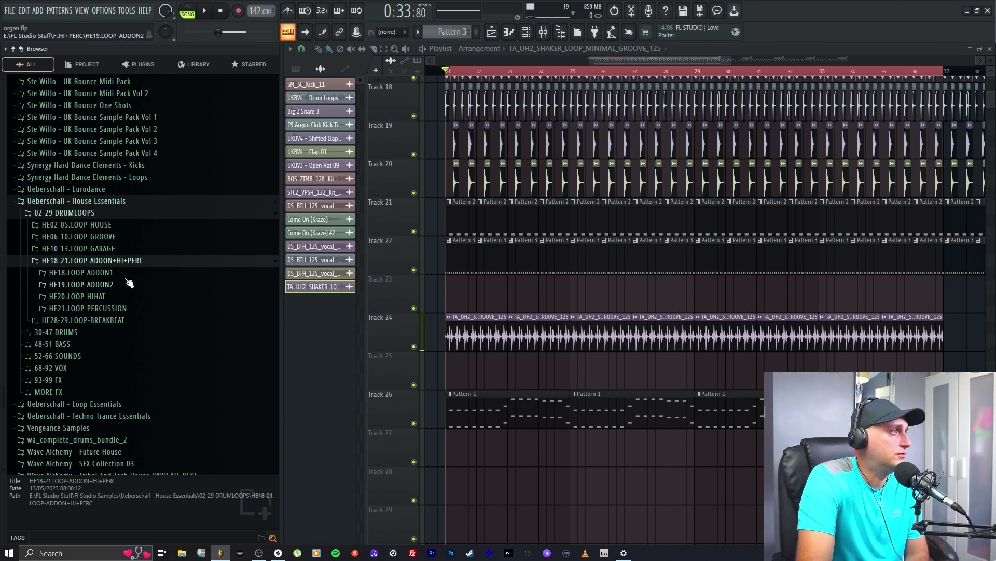
pyautogui.click(127, 273)
# Audition dra130HOE18007addon1, dra130HOE18005addon1 and the addon loops listed above it.
pyautogui.click(139, 276)
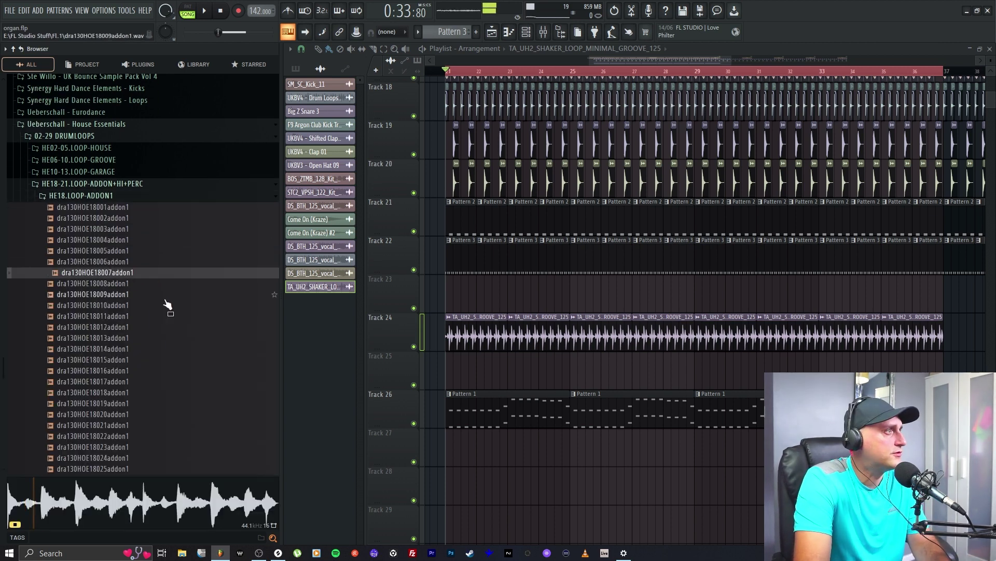
pyautogui.click(176, 251)
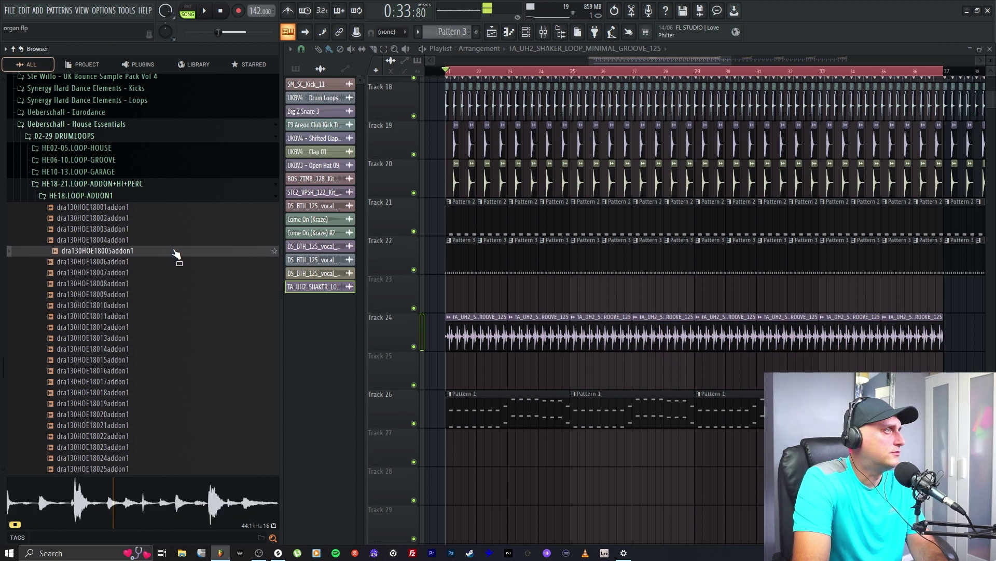
pyautogui.press('Up')
pyautogui.press('Up')
pyautogui.press('Up')
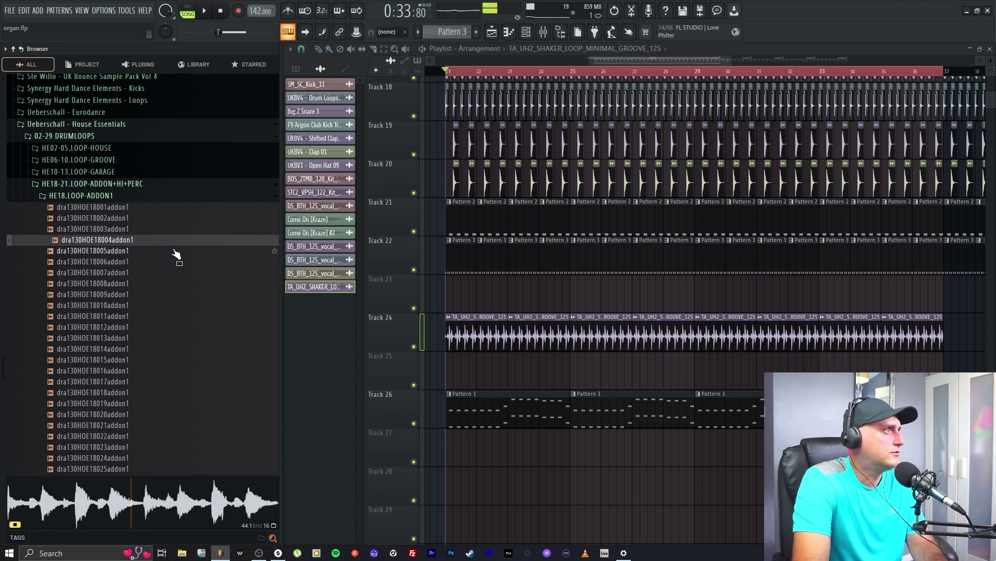
pyautogui.press('Up')
# Audition the addon loops from dra130HOE18008addon1 down to around dra130HOE18013addon1.
pyautogui.click(160, 285)
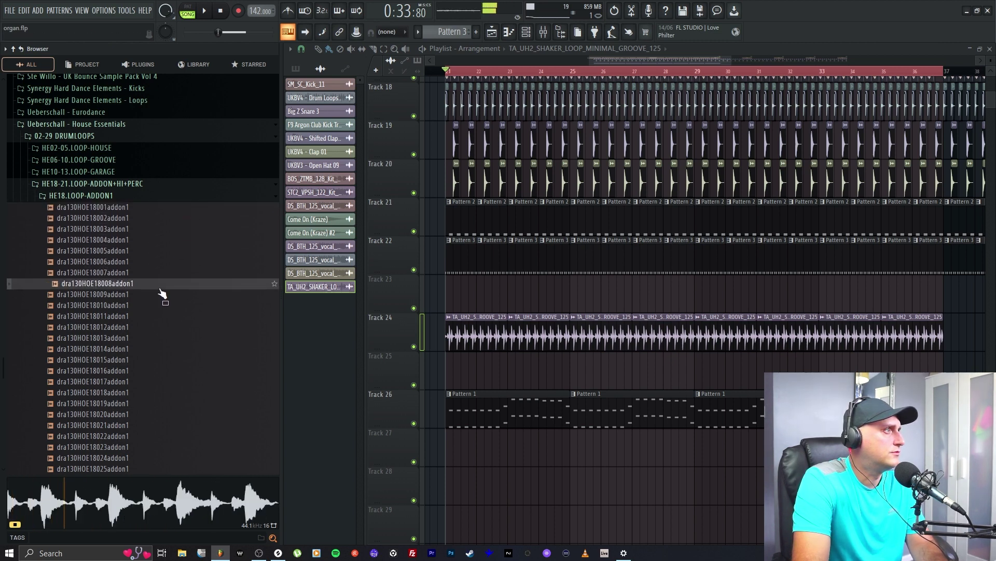
pyautogui.click(161, 294)
pyautogui.press('Down')
pyautogui.press('Down')
pyautogui.press('Down')
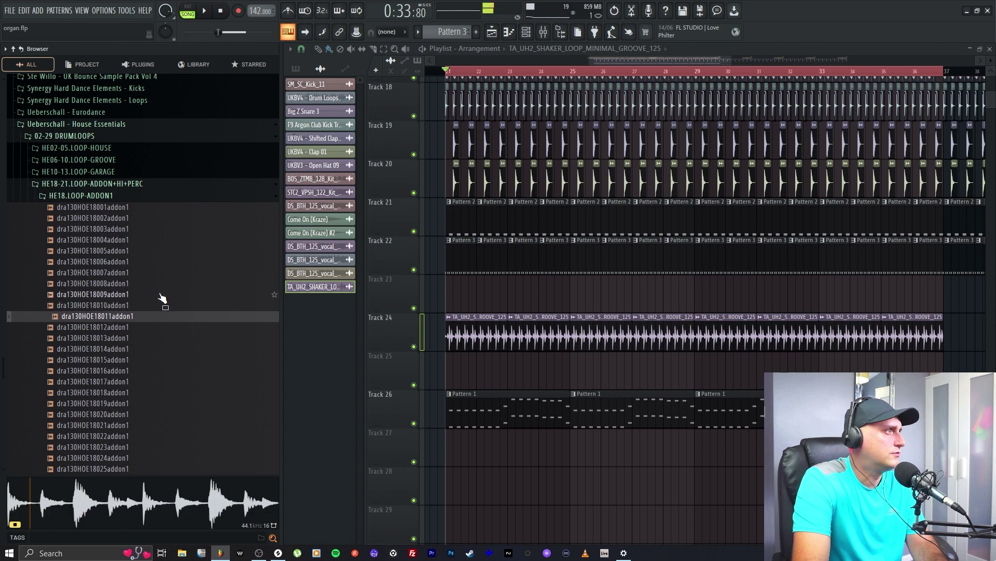
pyautogui.press('Down')
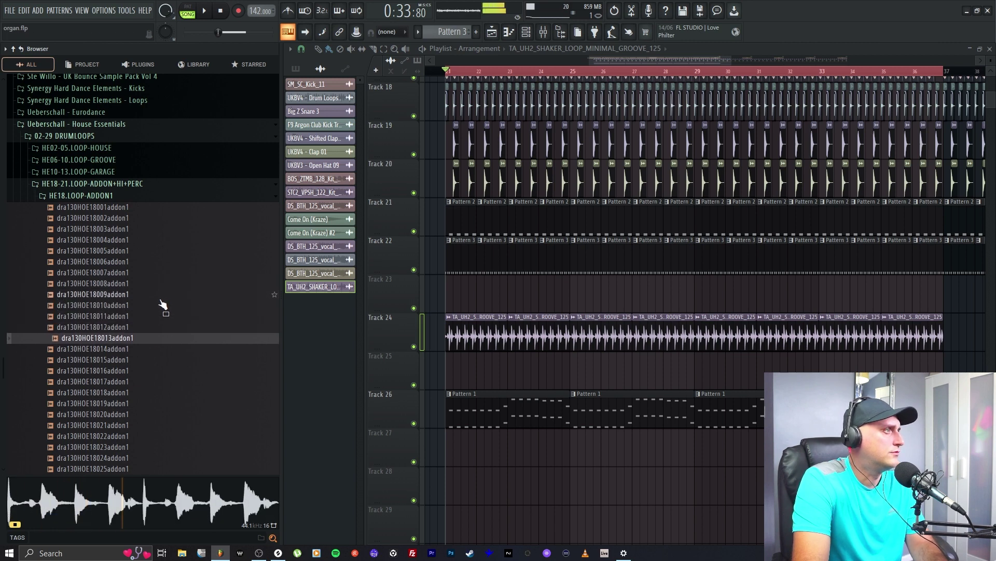
pyautogui.press('Down')
pyautogui.press('Up')
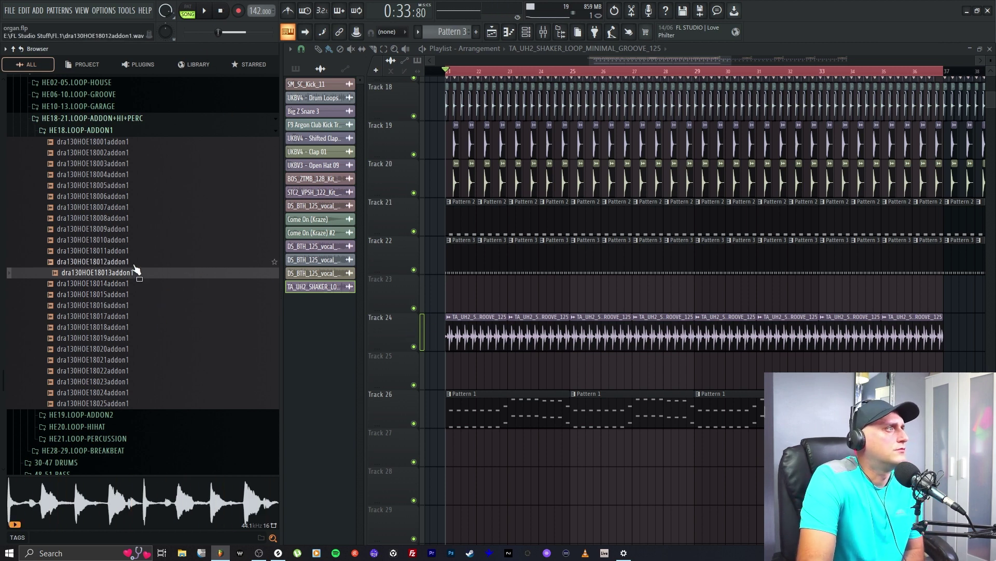
# Place dra130HOE18013addon1 as a single clip on Track 23 at bar 21 and set the project tempo to 130 BPM.
pyautogui.moveTo(213, 284); pyautogui.dragTo(513, 294)
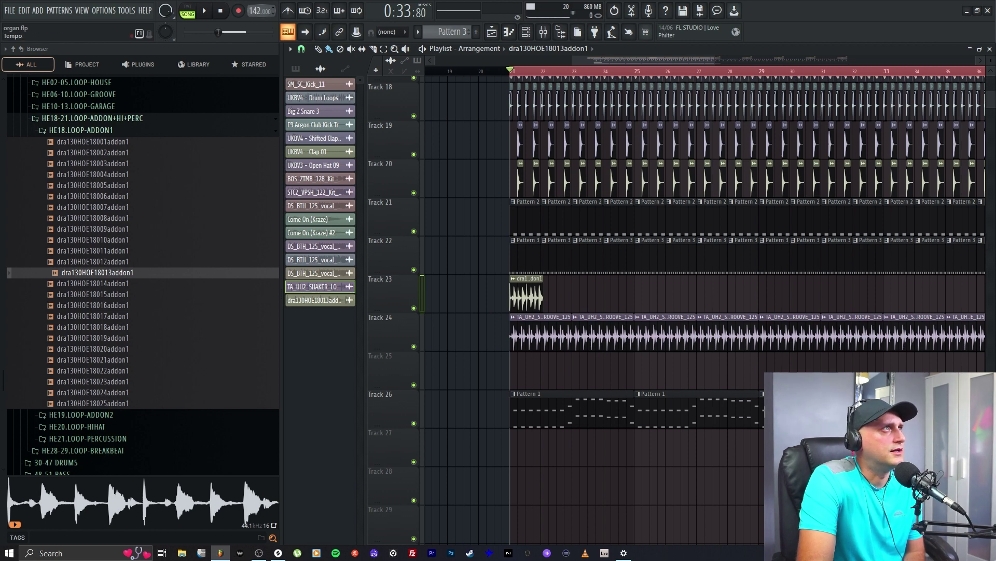
pyautogui.moveTo(260, 11); pyautogui.dragTo(260, 21)
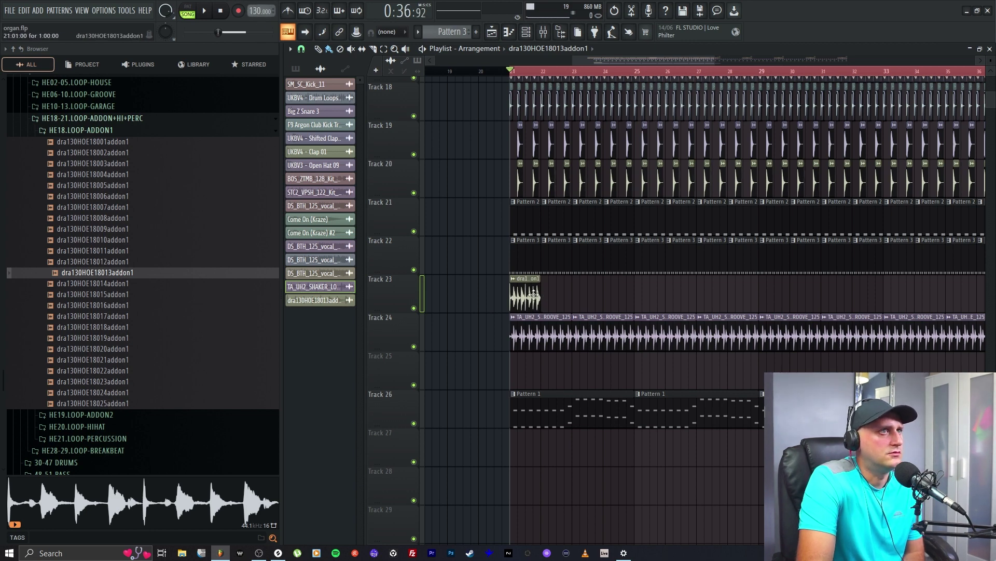
pyautogui.moveTo(544, 295); pyautogui.dragTo(665, 299)
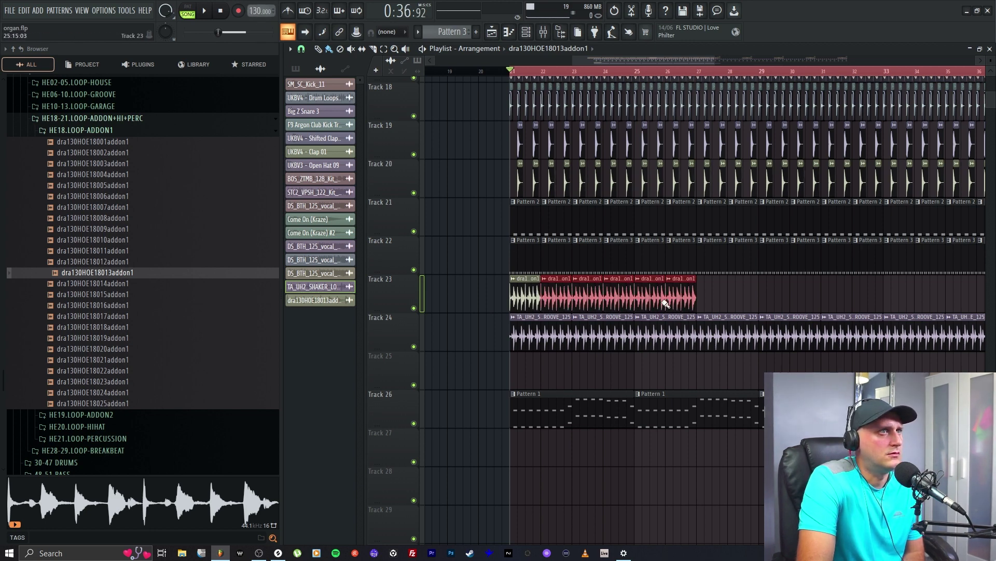
pyautogui.rightClick(667, 299)
# Set the addon loop's time stretching mode to Stretch and return the project tempo to 142 BPM.
pyautogui.doubleClick(532, 295)
pyautogui.click(566, 175)
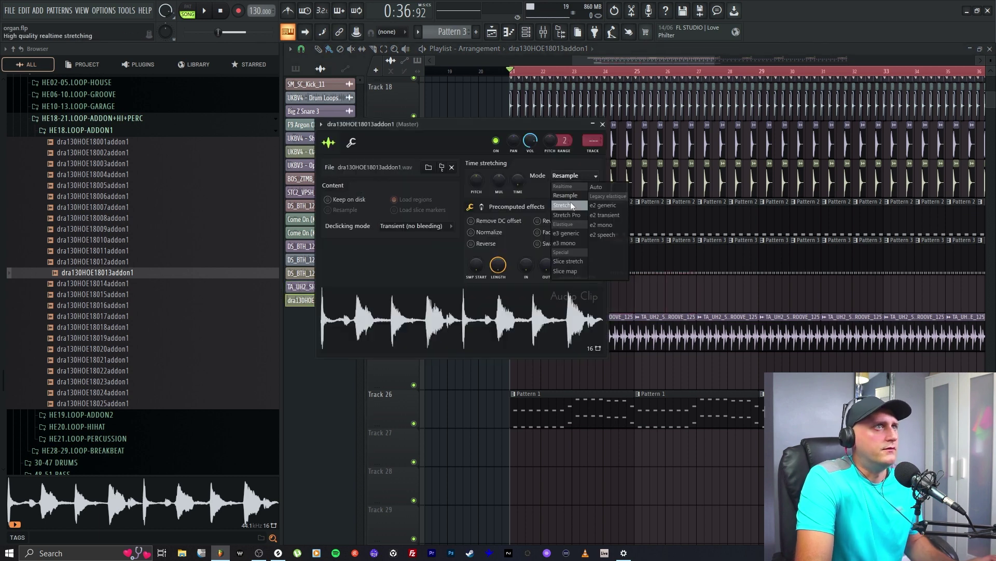
pyautogui.click(566, 205)
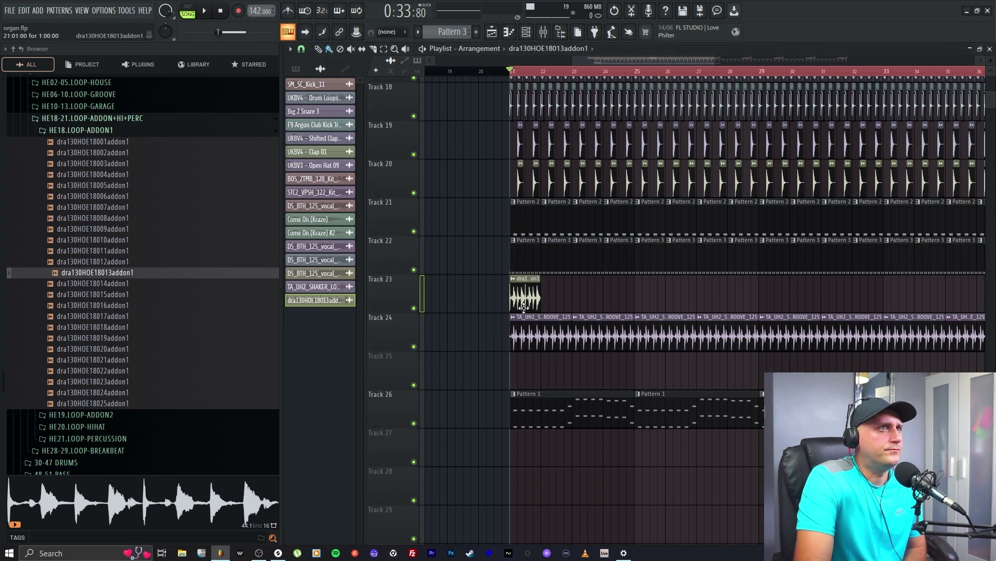
# Route the addon loop to mixer track 12, then mute Track 24 for a short playback check.
pyautogui.moveTo(593, 140); pyautogui.dragTo(593, 110)
pyautogui.press('F12')
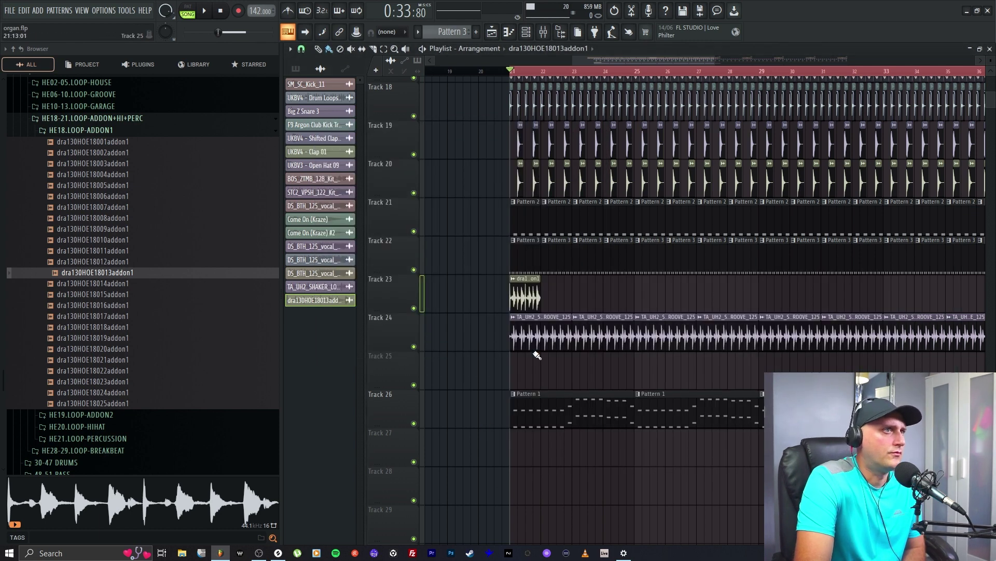
pyautogui.click(414, 346)
pyautogui.click(214, 13)
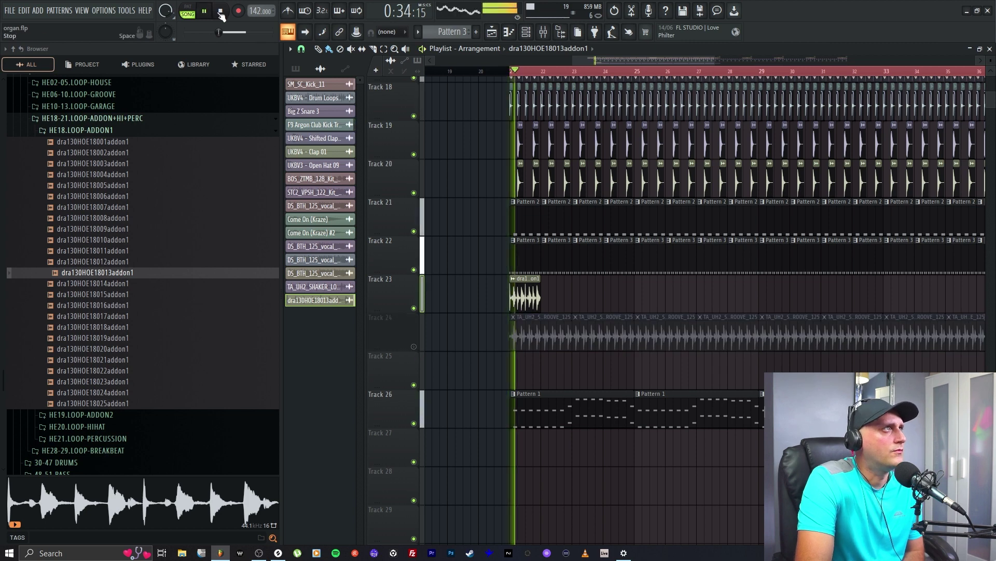
pyautogui.press('space')
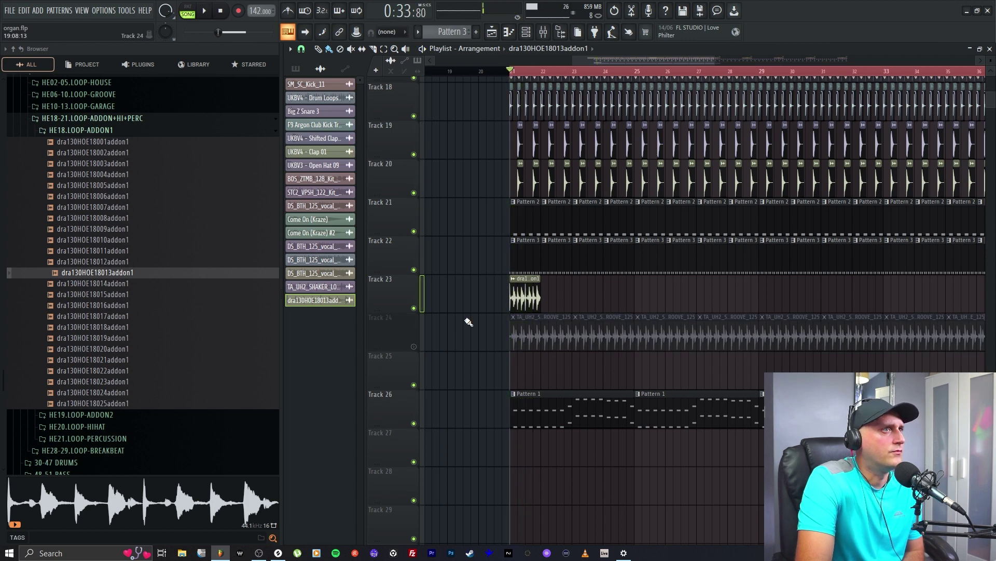
# Repeat the addon loop along Track 23 past bar 38 and play bars 21 to 24 as a looped selection.
pyautogui.doubleClick(522, 296)
pyautogui.press('Escape')
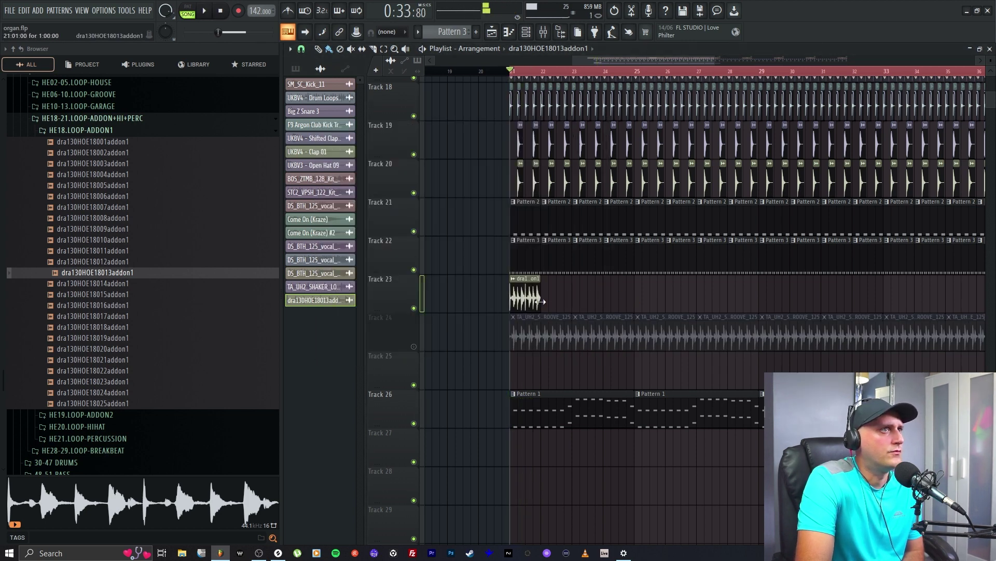
pyautogui.moveTo(547, 302); pyautogui.dragTo(984, 299)
pyautogui.moveTo(441, 73); pyautogui.dragTo(562, 98)
pyautogui.press('space')
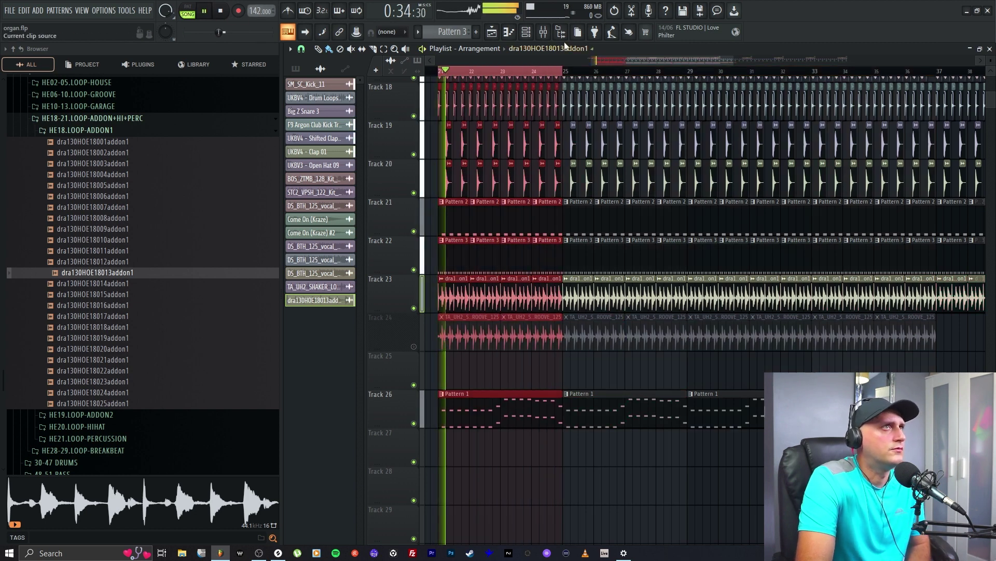
# In the Shaker mixer track's Fruity parametric EQ 2, lower the band 1 high-pass cutoff to about 213 Hz.
pyautogui.press('F9')
pyautogui.click(878, 308)
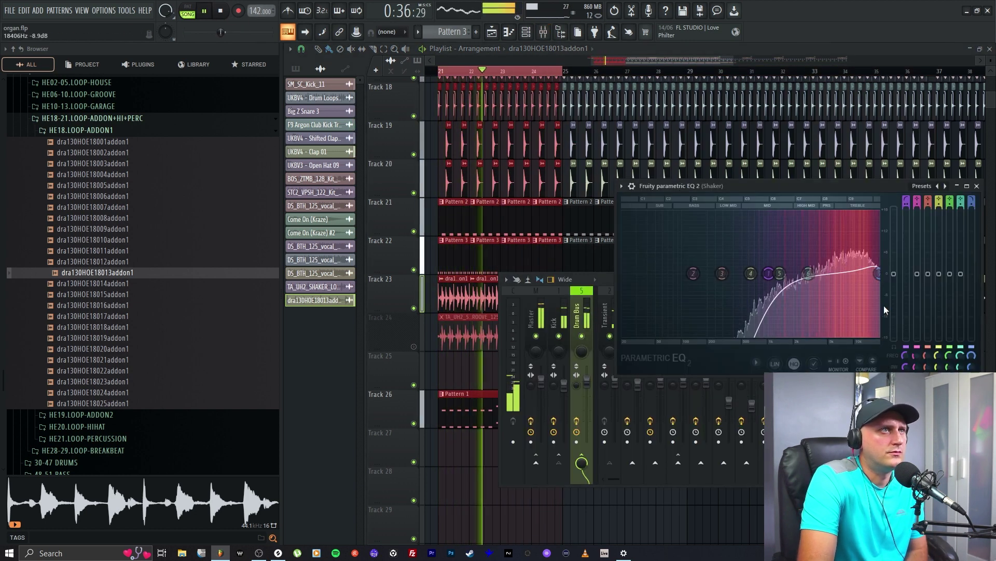
pyautogui.moveTo(750, 273); pyautogui.dragTo(709, 274)
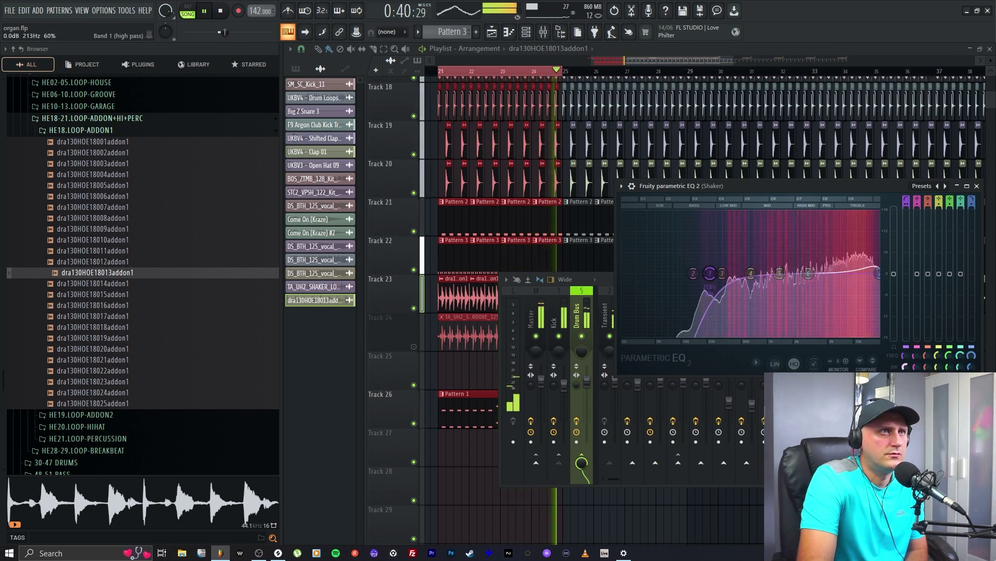
pyautogui.moveTo(612, 285); pyautogui.dragTo(562, 368)
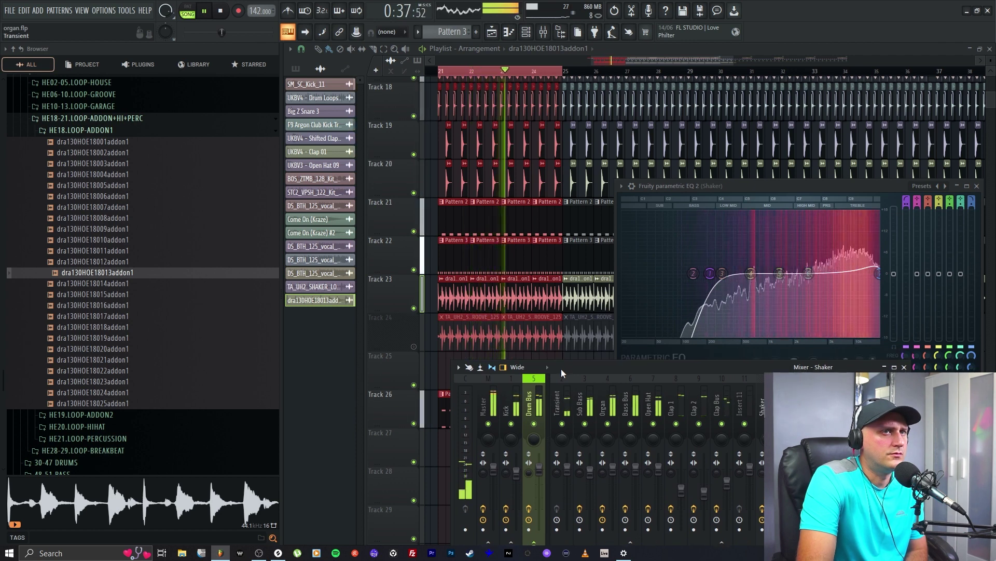
pyautogui.press('F9')
# Solo Track 23 to hear the addon loop alone, then restore the other tracks with only Track 26 muted.
pyautogui.rightClick(414, 308)
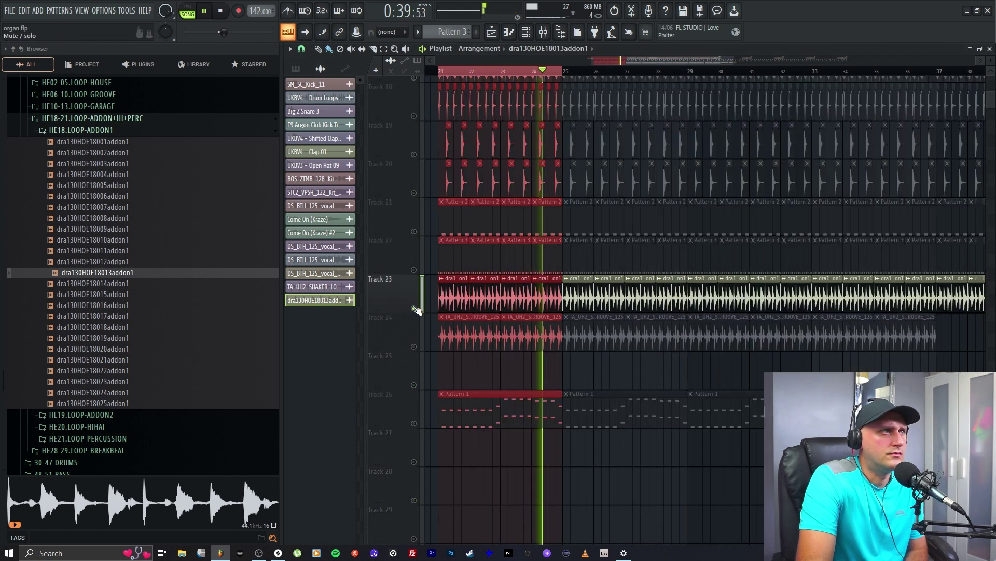
pyautogui.press('space')
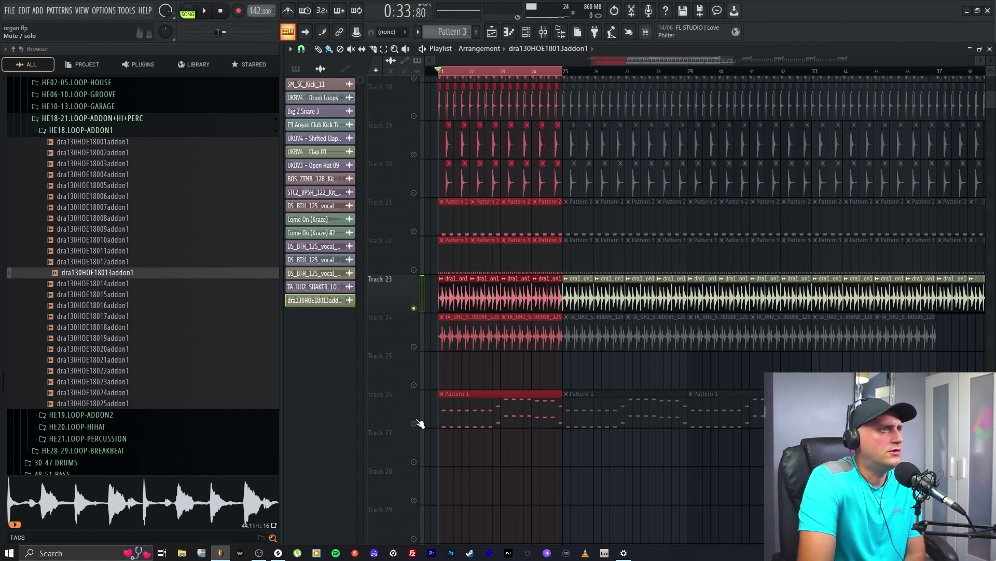
pyautogui.rightClick(414, 308)
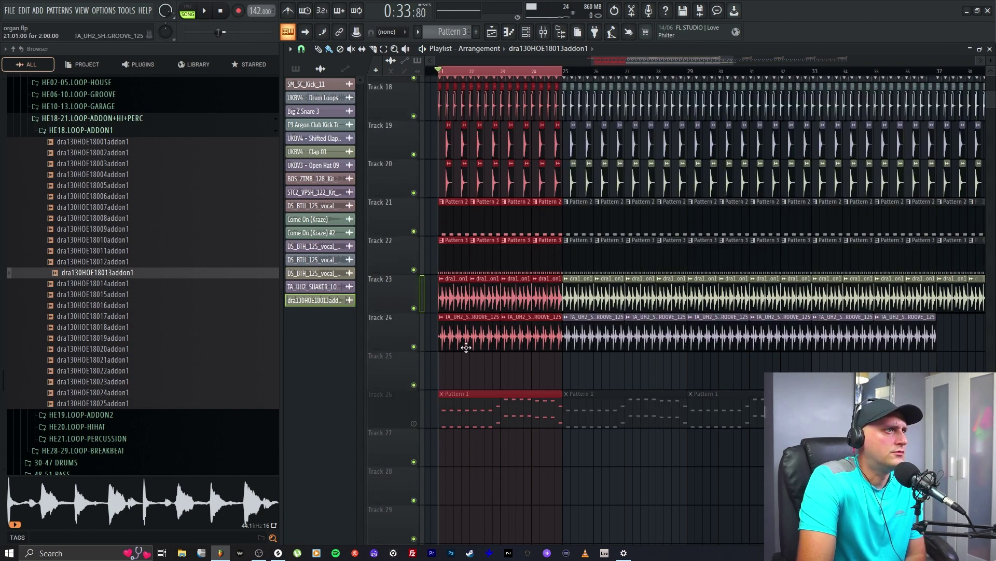
# Mute the vocal clips on Tracks 15 and 16 over the looped section and play the drums without them.
pyautogui.scroll(3, 462, 321)
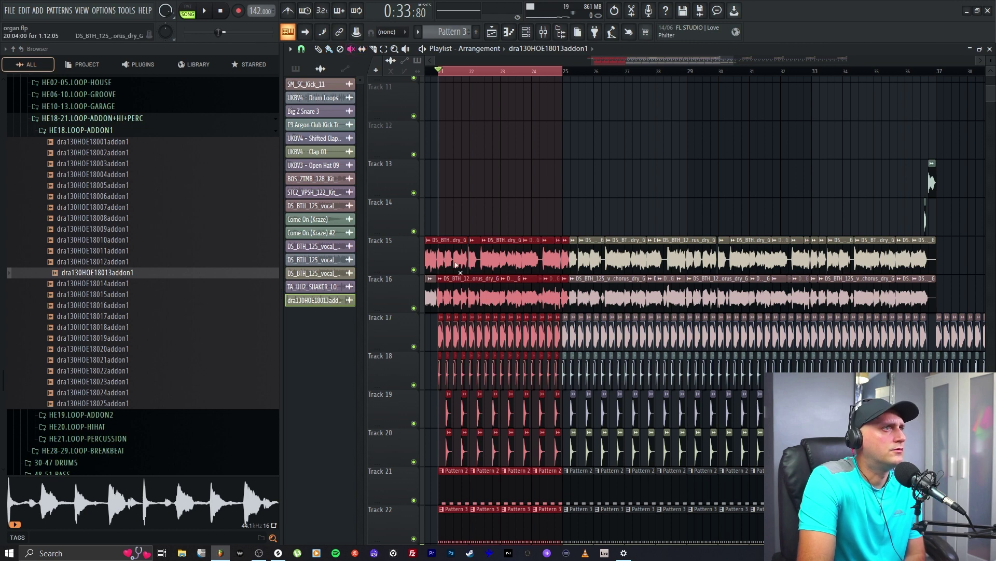
pyautogui.moveTo(456, 266)
pyautogui.mouseDown()
pyautogui.moveTo(716, 260)
pyautogui.moveTo(628, 301)
pyautogui.mouseUp()
pyautogui.press('space')
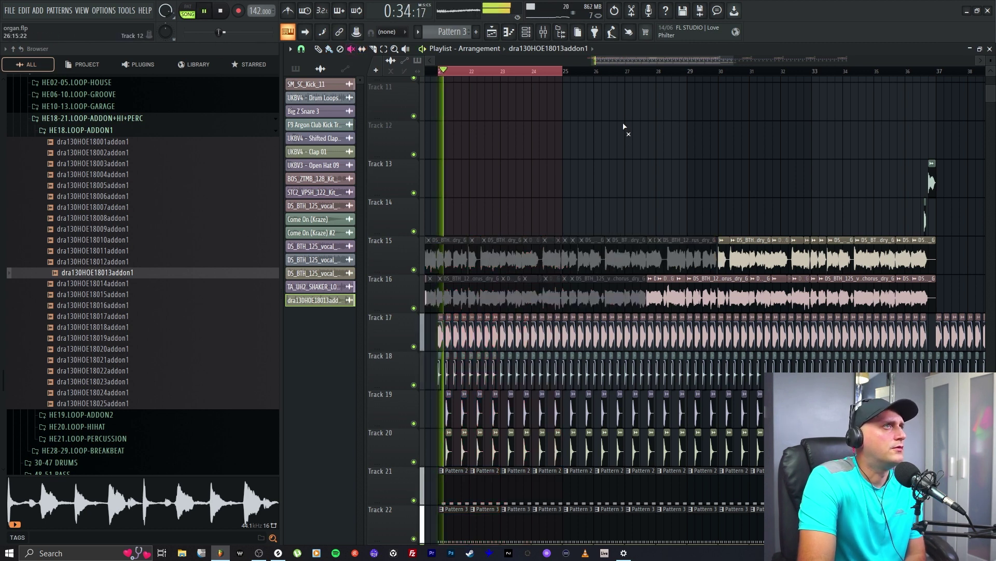
pyautogui.press('F9')
pyautogui.press('F9')
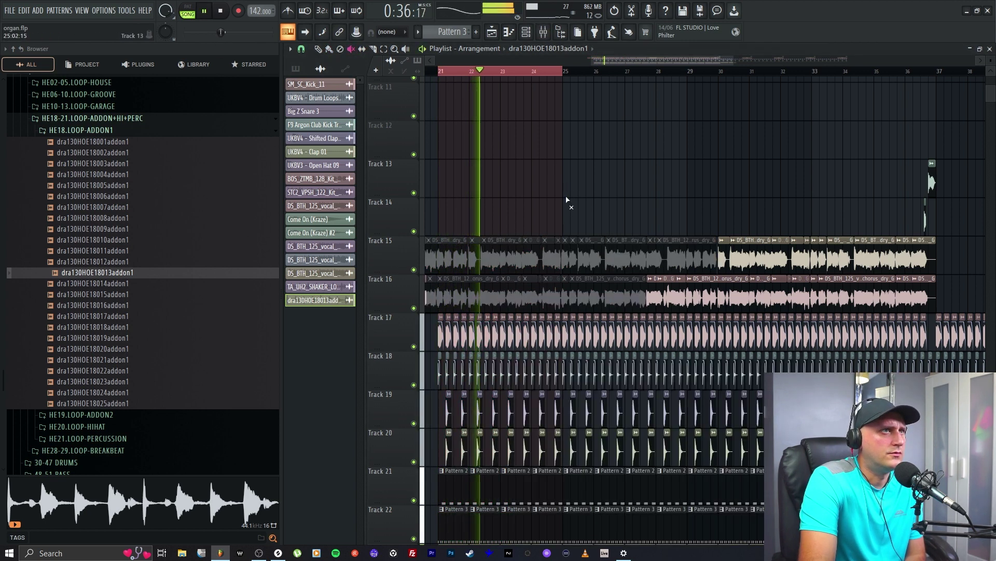
# Mute the shaker clips on Track 24 and the addon loop clips on Track 23 up to bar 31 during playback.
pyautogui.scroll(-3, 462, 261)
pyautogui.moveTo(461, 261)
pyautogui.mouseDown()
pyautogui.moveTo(748, 262)
pyautogui.moveTo(462, 301)
pyautogui.moveTo(568, 301)
pyautogui.moveTo(432, 267)
pyautogui.mouseUp()
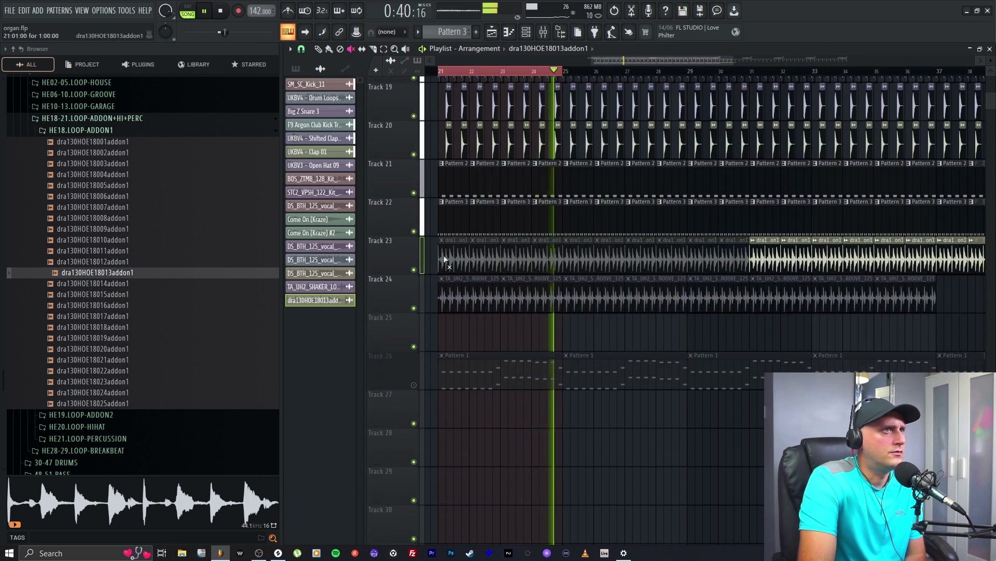
pyautogui.press('space')
pyautogui.press('space')
pyautogui.press('space')
# Mute the Pattern 3 clips on Track 22 up to bar 30, unmute Track 23's clips up to bar 29, and play.
pyautogui.moveTo(468, 232); pyautogui.dragTo(491, 223)
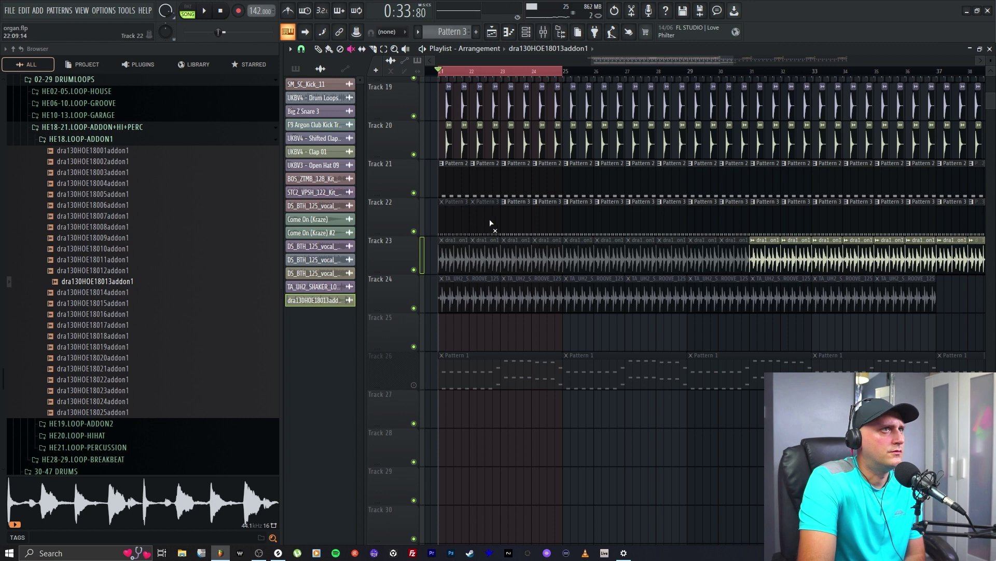
pyautogui.moveTo(452, 268); pyautogui.dragTo(685, 262)
pyautogui.press('space')
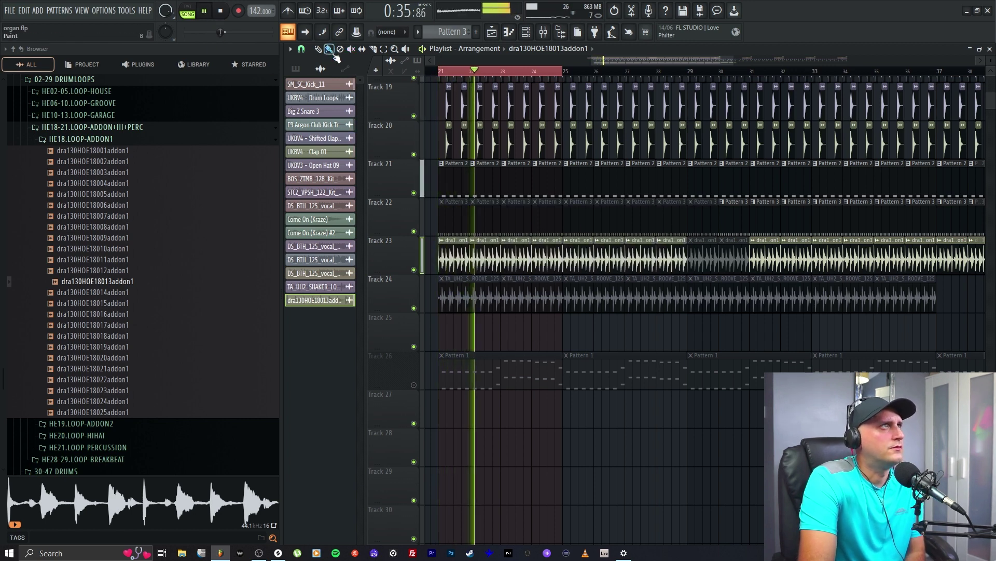
# In the Shaker EQ, move both cutoff bands slightly inward, cut band 4 by 1.1 dB at 601 Hz and boost band 6 by 0.6 dB.
pyautogui.doubleClick(523, 259)
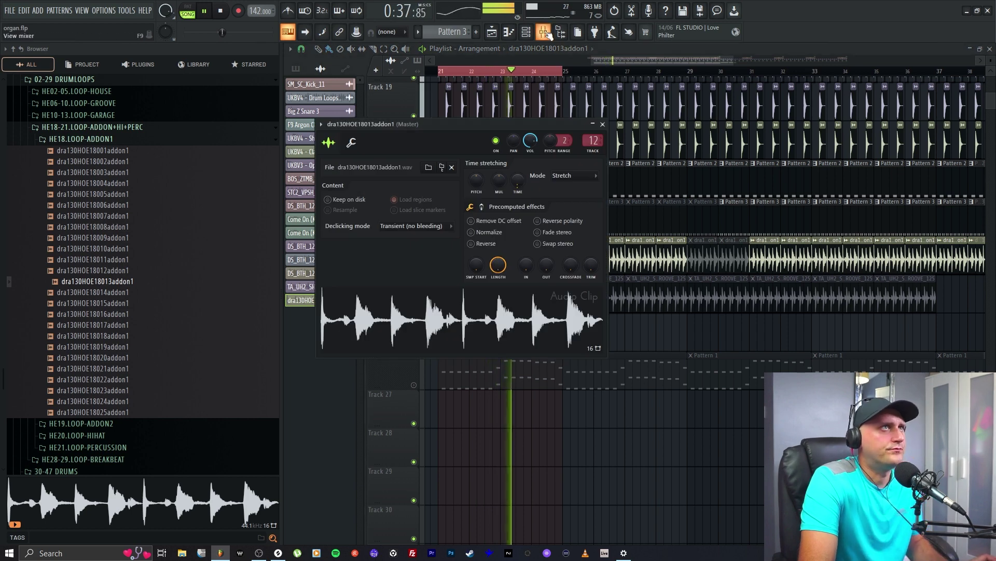
pyautogui.press('F9')
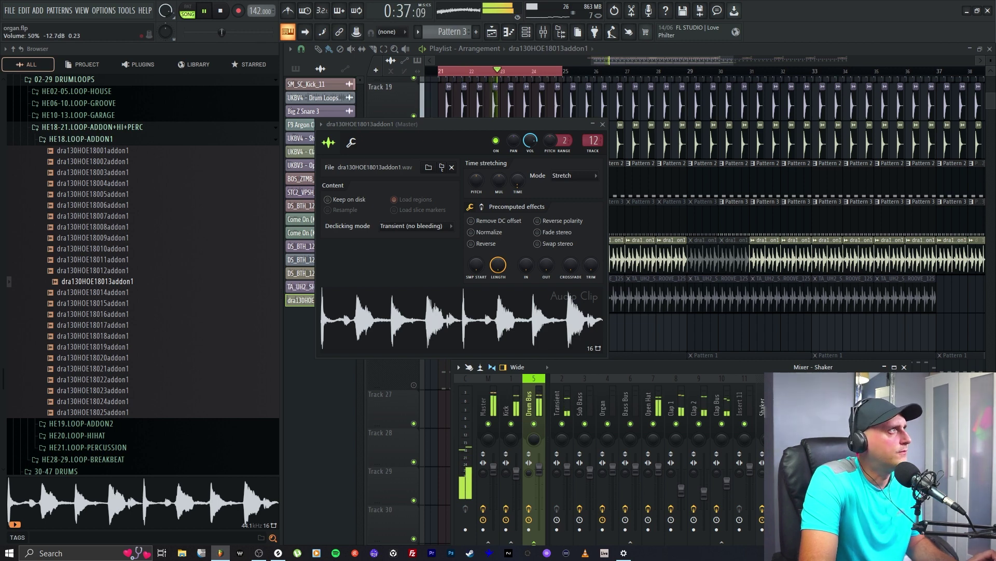
pyautogui.click(842, 395)
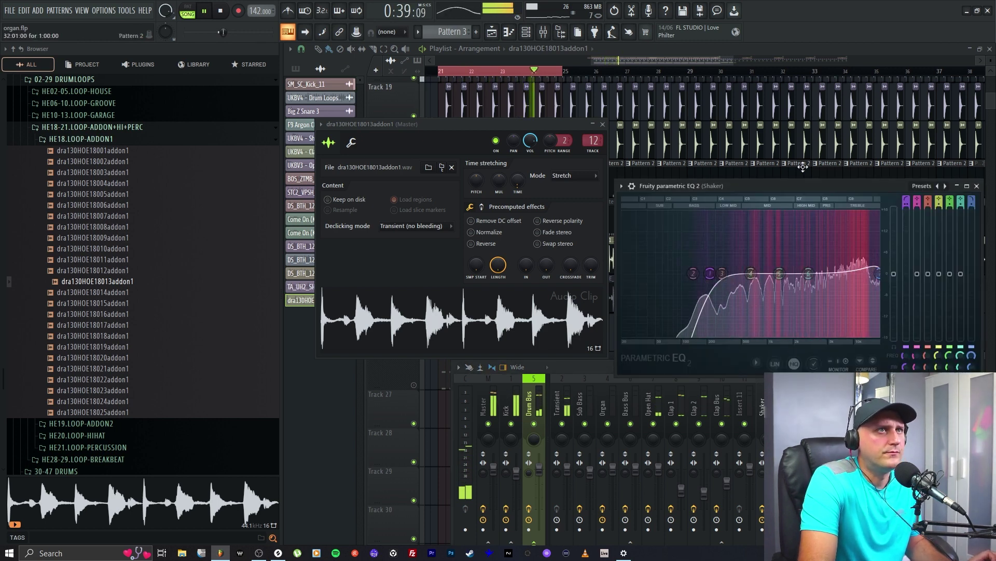
pyautogui.moveTo(788, 188); pyautogui.dragTo(557, 213)
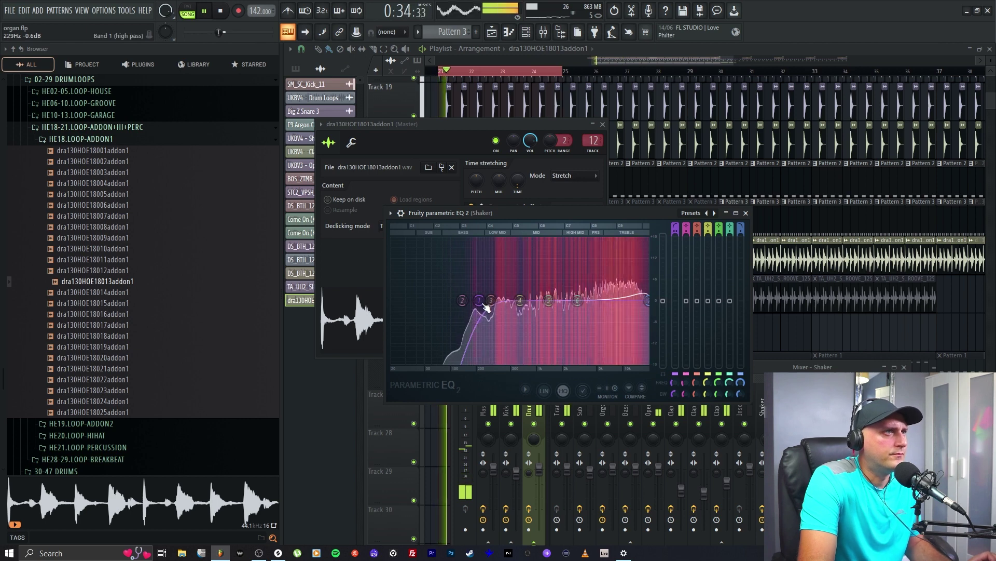
pyautogui.moveTo(481, 300); pyautogui.dragTo(482, 301)
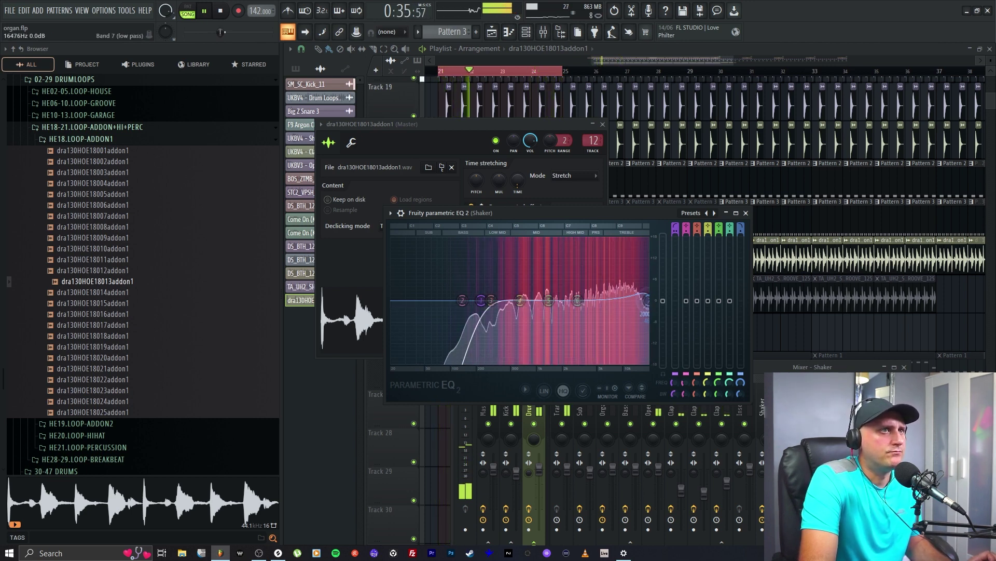
pyautogui.moveTo(646, 300); pyautogui.dragTo(642, 300)
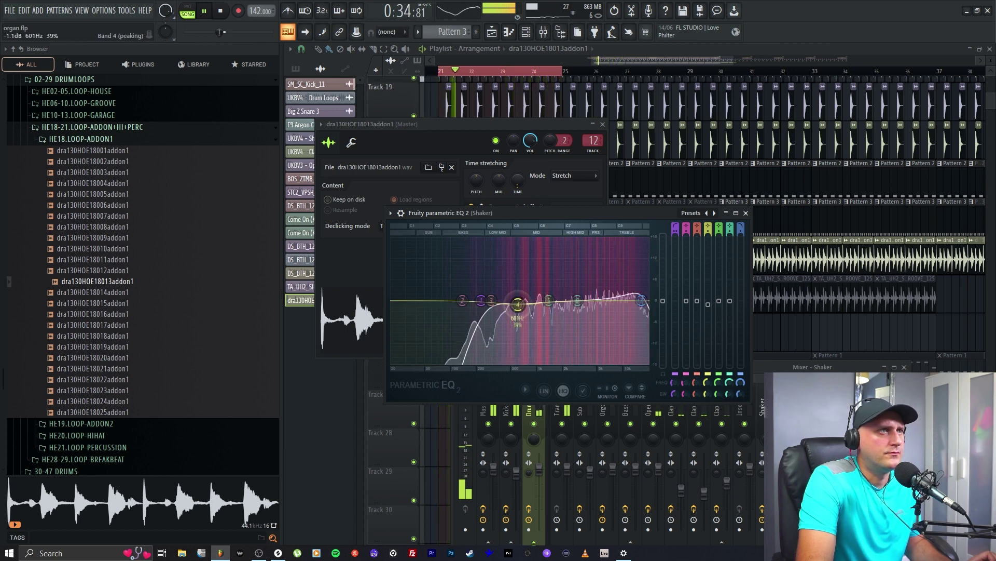
pyautogui.moveTo(578, 301); pyautogui.dragTo(578, 299)
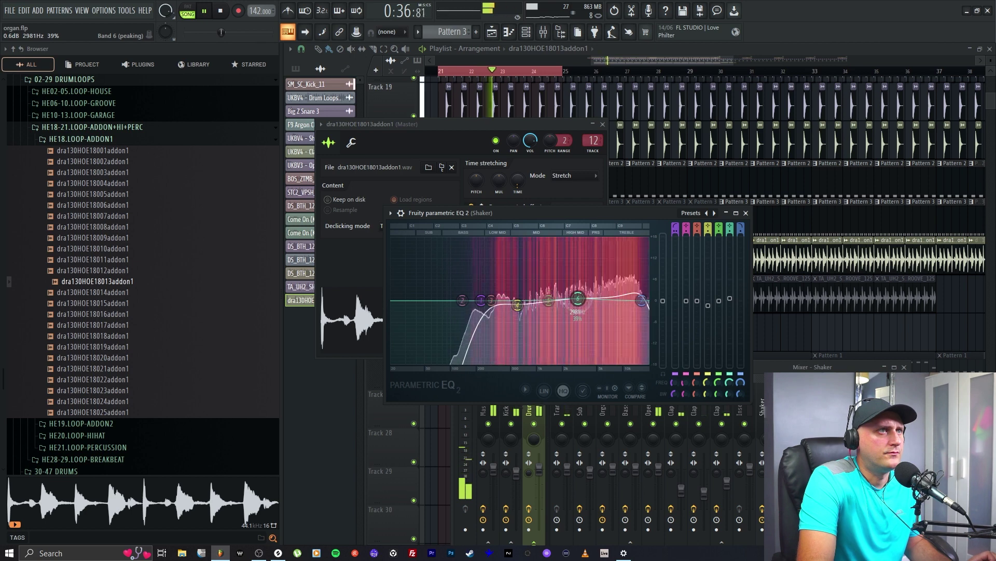
pyautogui.click(746, 213)
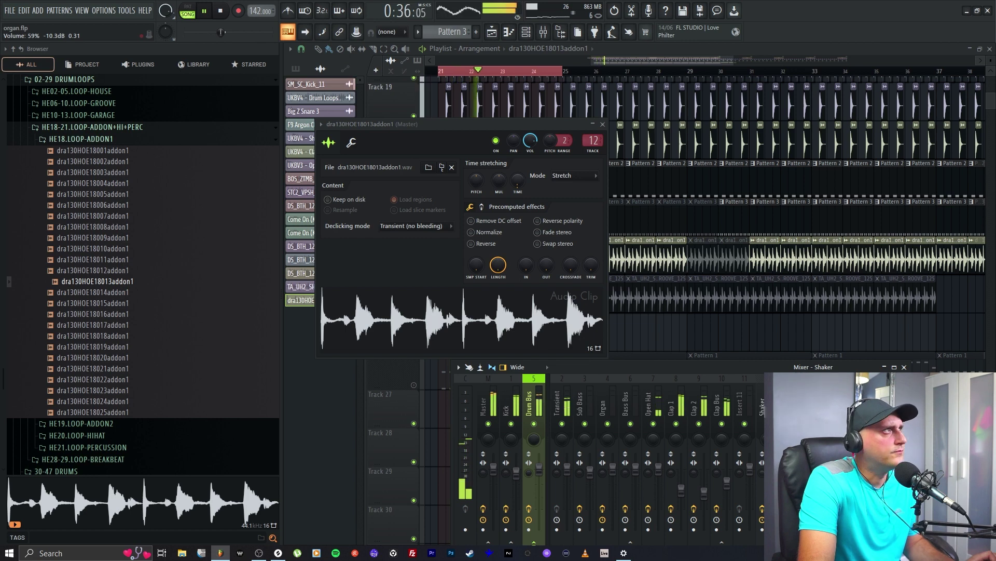
pyautogui.press('F12')
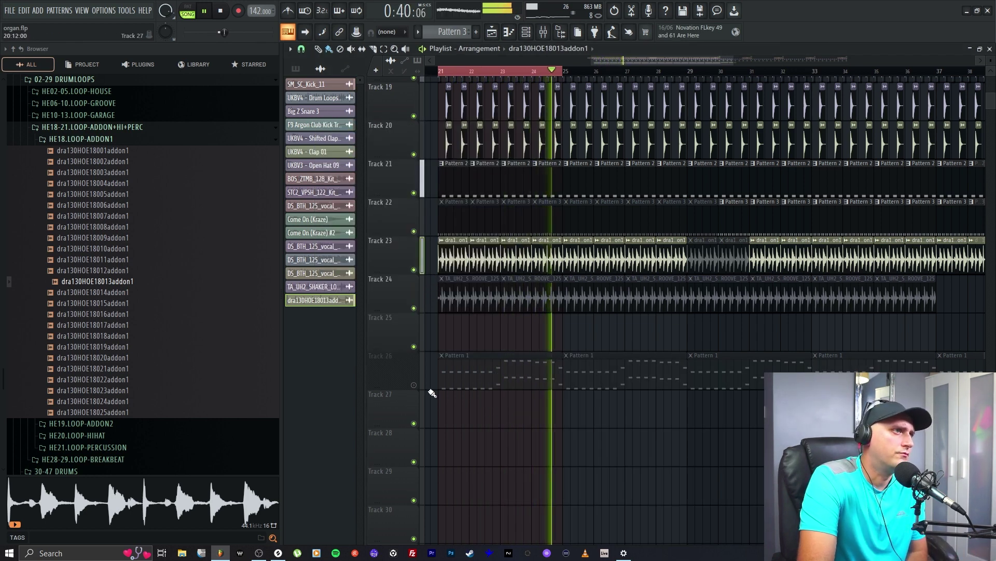
# Unmute Track 26 and play the groove with Pattern 1 while checking the mixer levels.
pyautogui.click(414, 384)
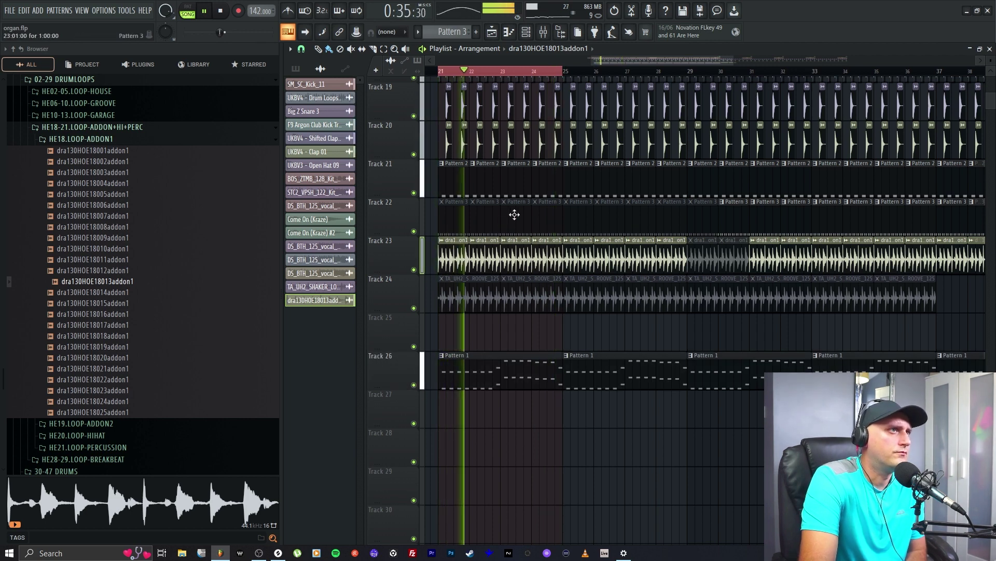
pyautogui.press('F9')
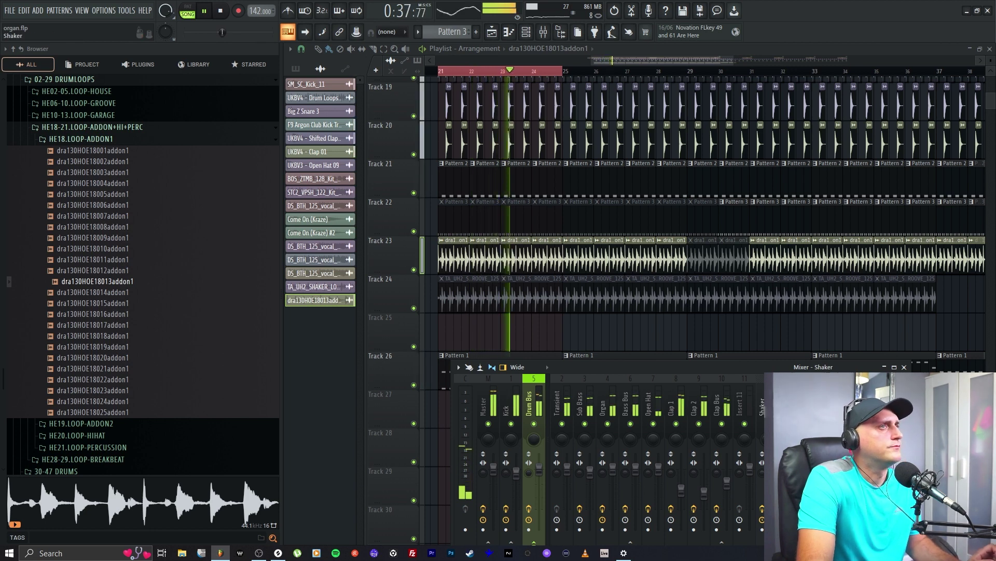
pyautogui.moveTo(657, 371); pyautogui.dragTo(646, 303)
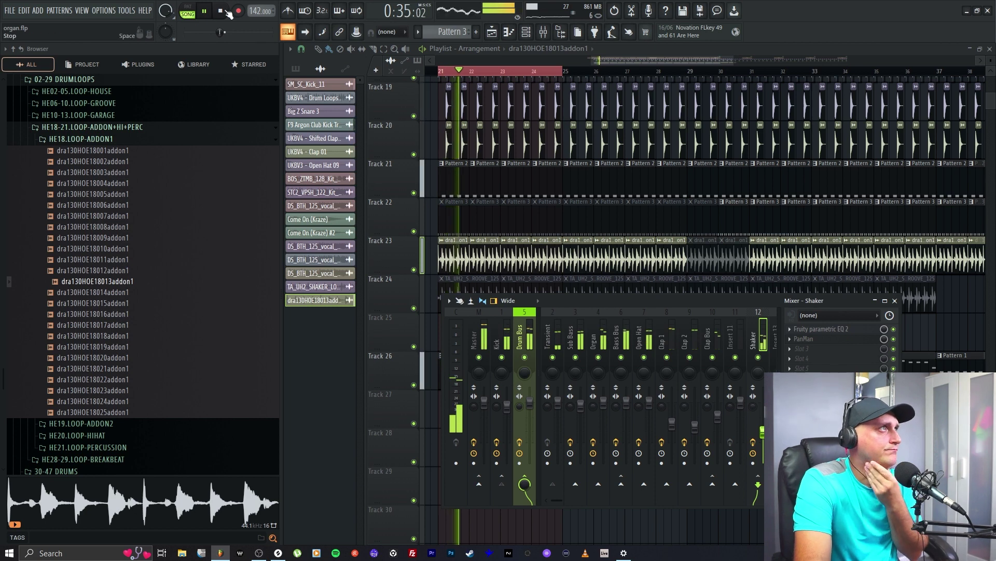
pyautogui.press('space')
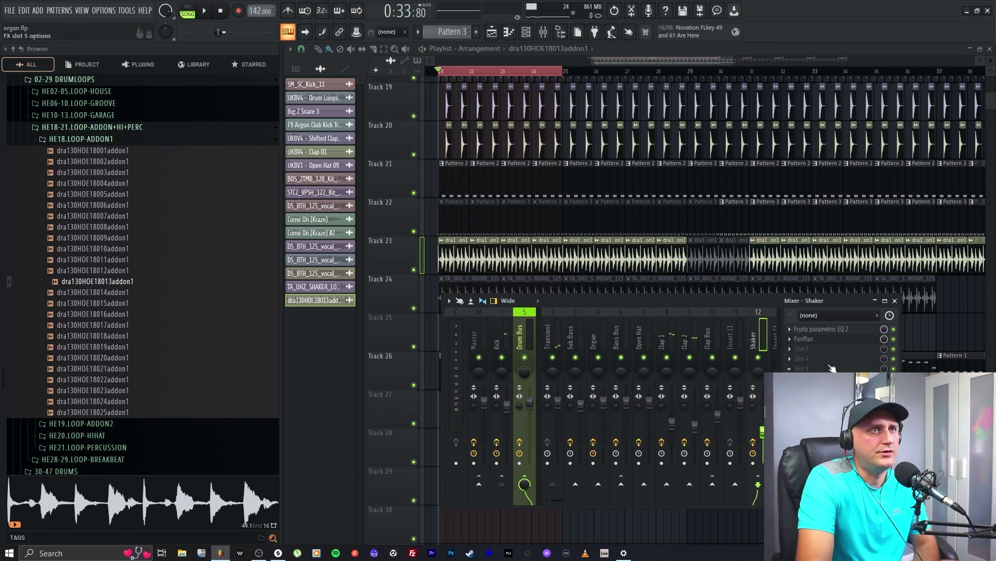
pyautogui.press('F9')
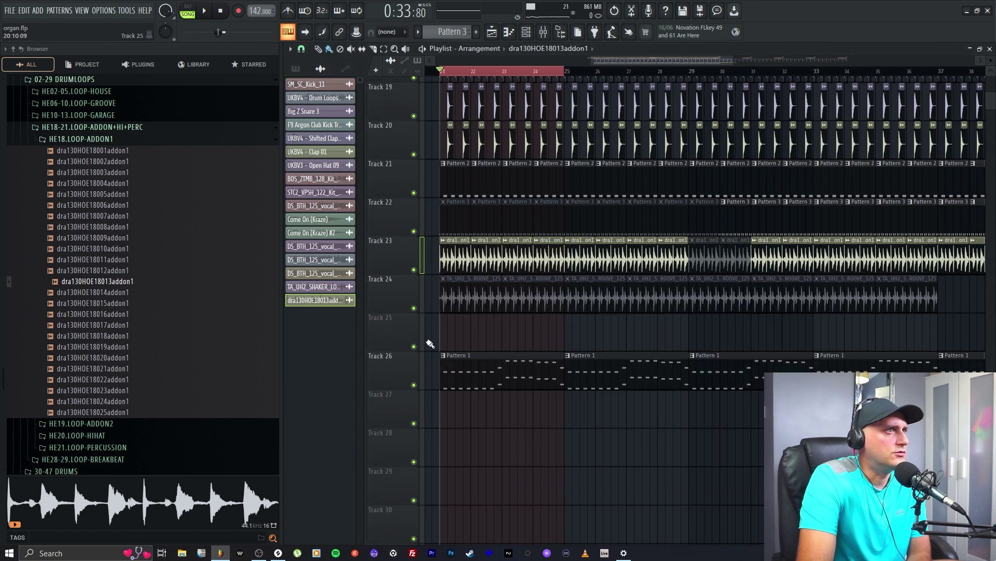
# Isolate Tracks 23 and 24, unmute the shaker clips from bar 21 to 25, and play both loops together.
pyautogui.click(415, 309)
pyautogui.click(416, 311)
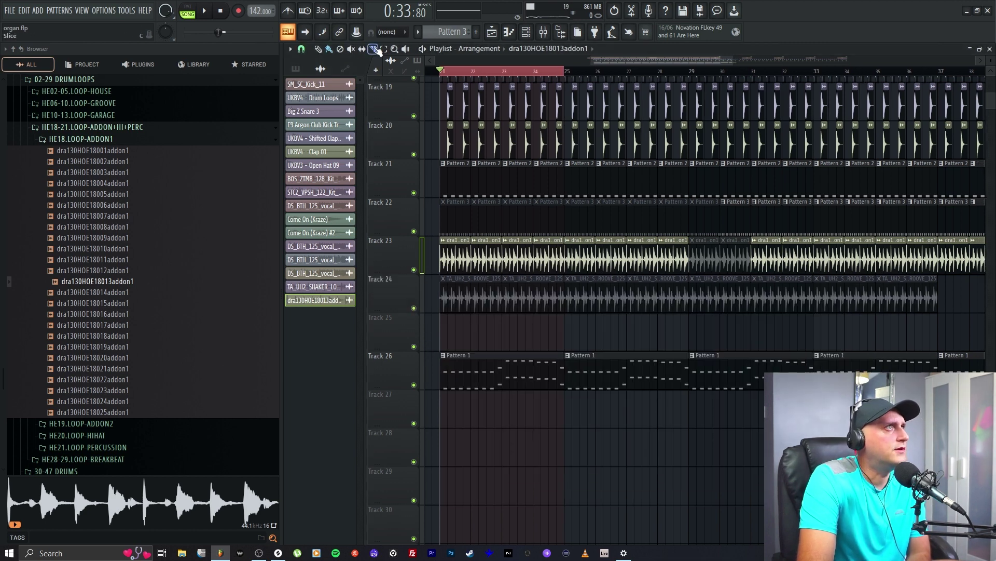
pyautogui.hotkey('ctrl', 'z')
pyautogui.rightClick(414, 270)
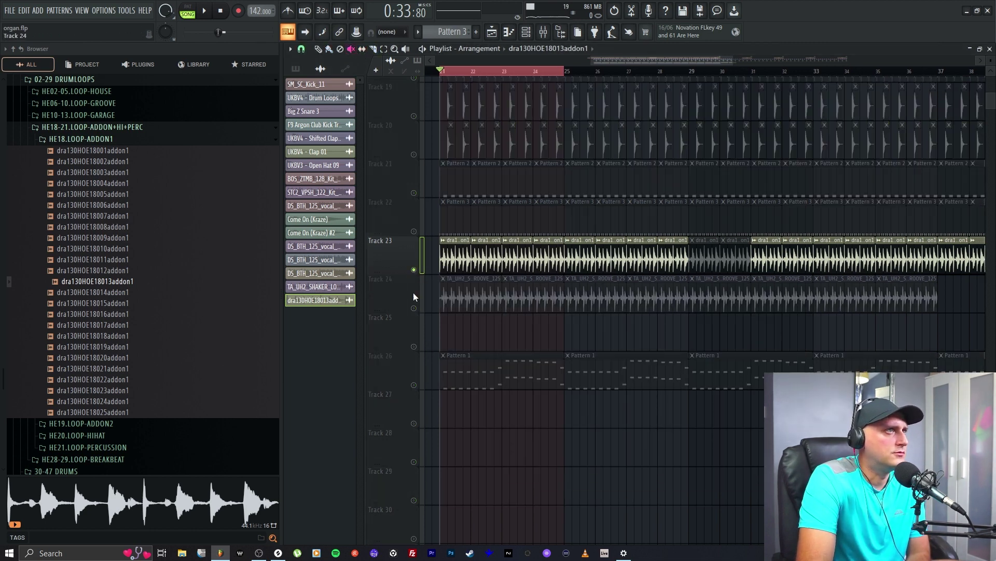
pyautogui.click(413, 307)
pyautogui.press('space')
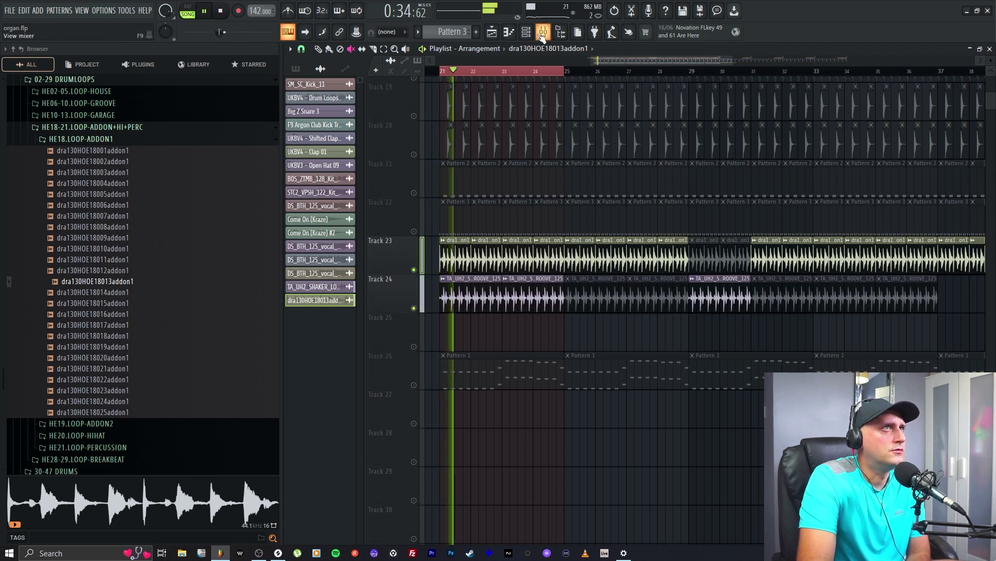
pyautogui.press('F9')
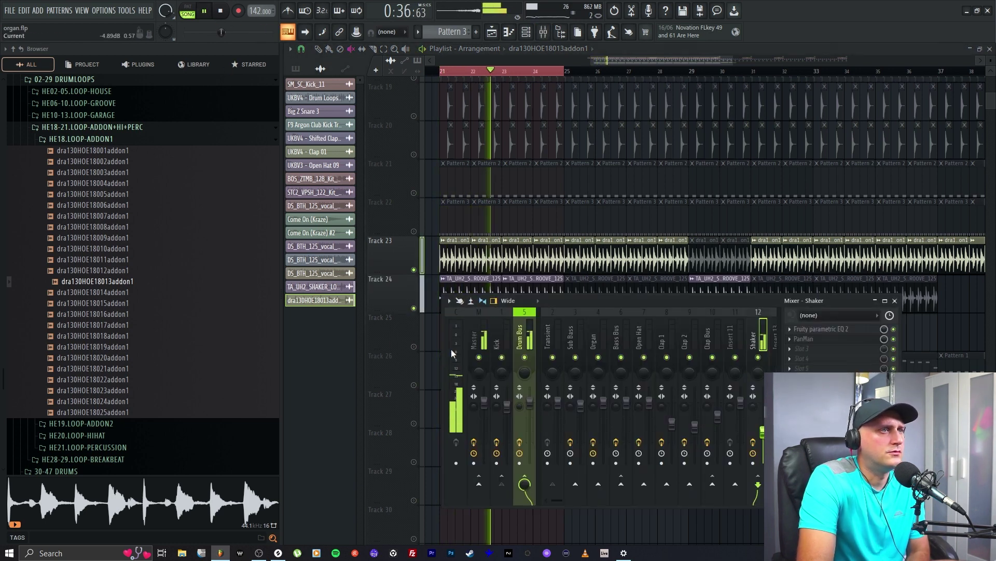
pyautogui.press('F9')
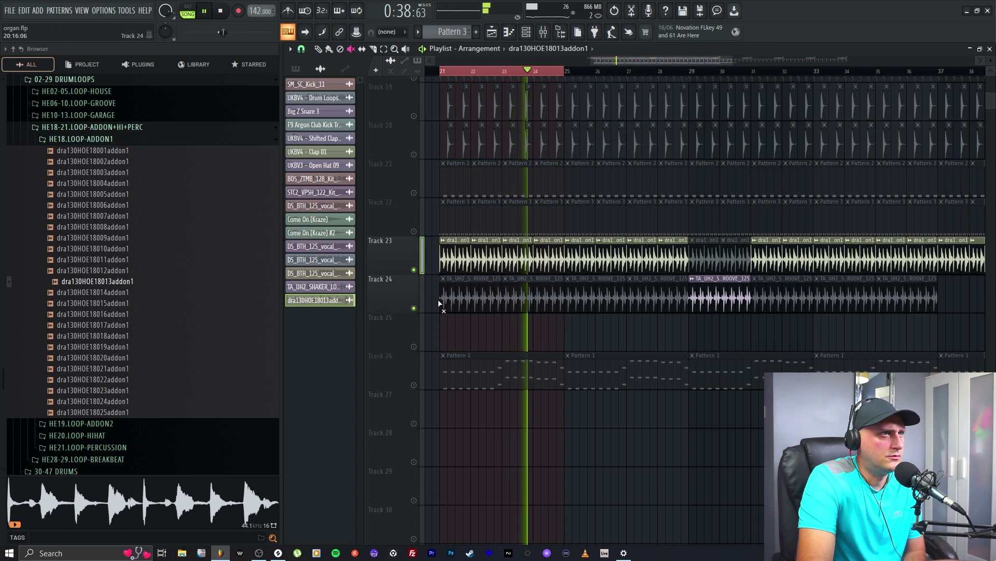
pyautogui.press('space')
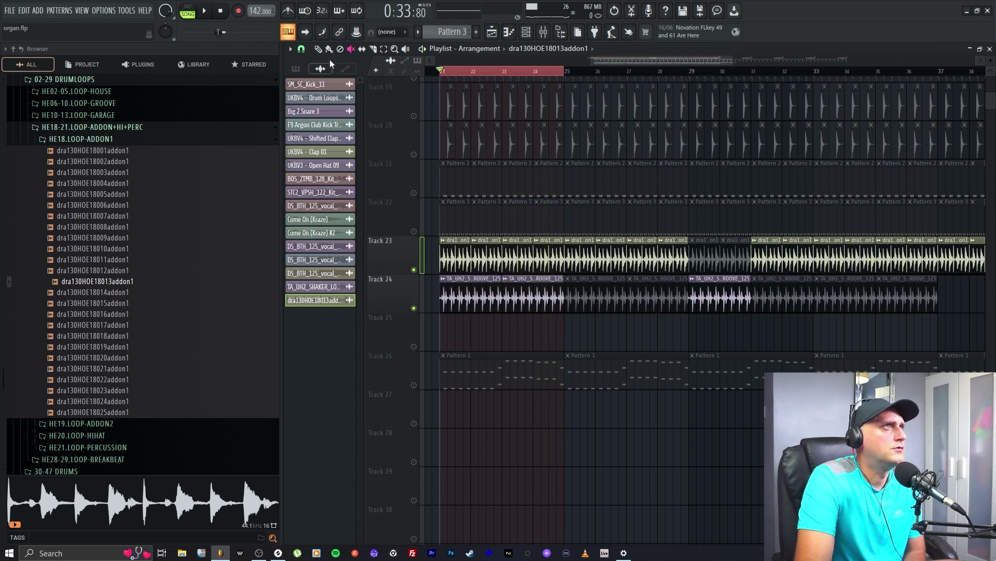
# Slice the first quiet shaker hit out of the clip at bar 21 on Track 24 and start it slightly later.
pyautogui.click(329, 49)
pyautogui.moveTo(728, 58); pyautogui.dragTo(596, 61)
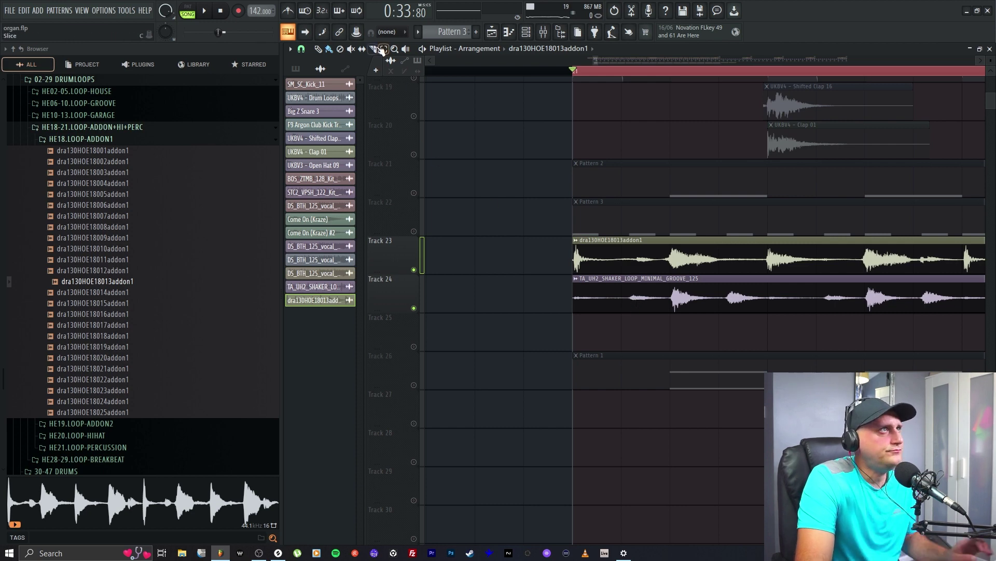
pyautogui.click(630, 288)
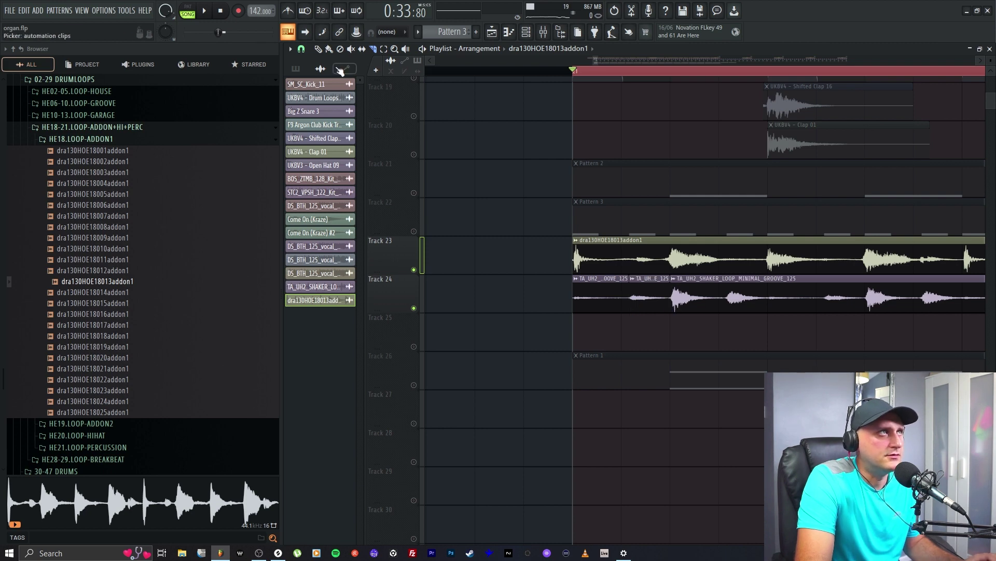
pyautogui.moveTo(646, 288); pyautogui.dragTo(655, 316)
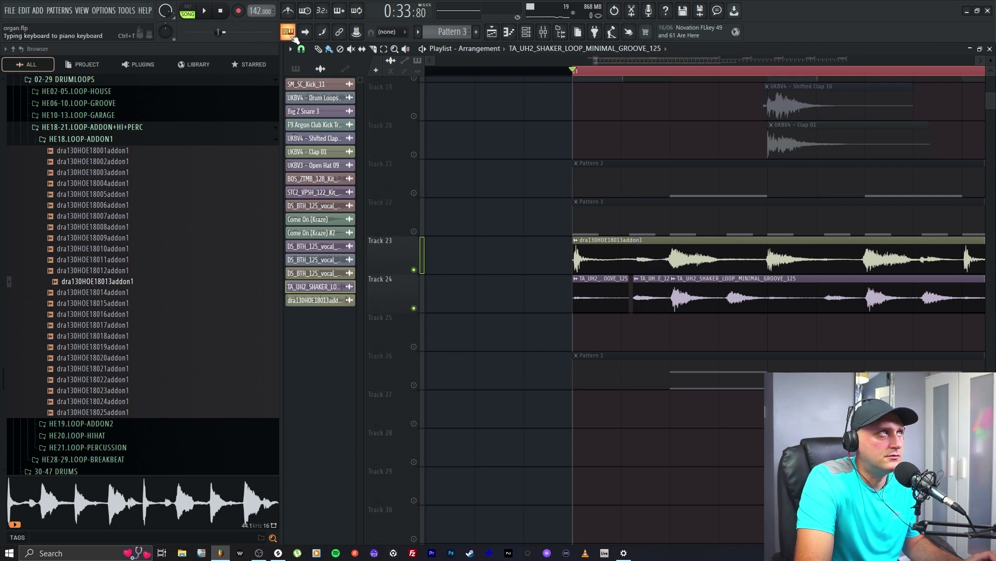
# Loop the arrangement from 21:01 to 21:05 and play it to check the shaker slice's timing against the addon loop.
pyautogui.moveTo(574, 73); pyautogui.dragTo(777, 108)
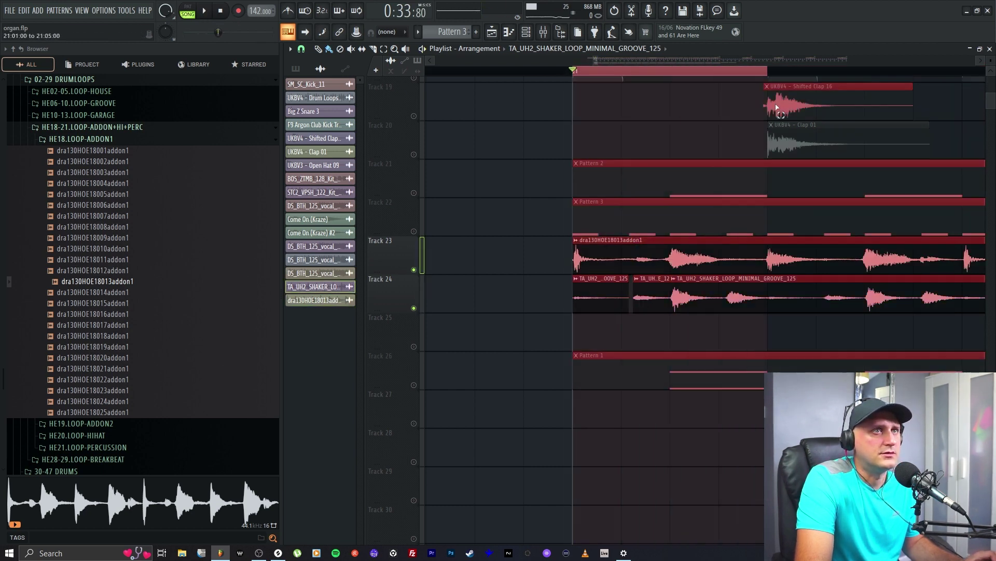
pyautogui.click(205, 11)
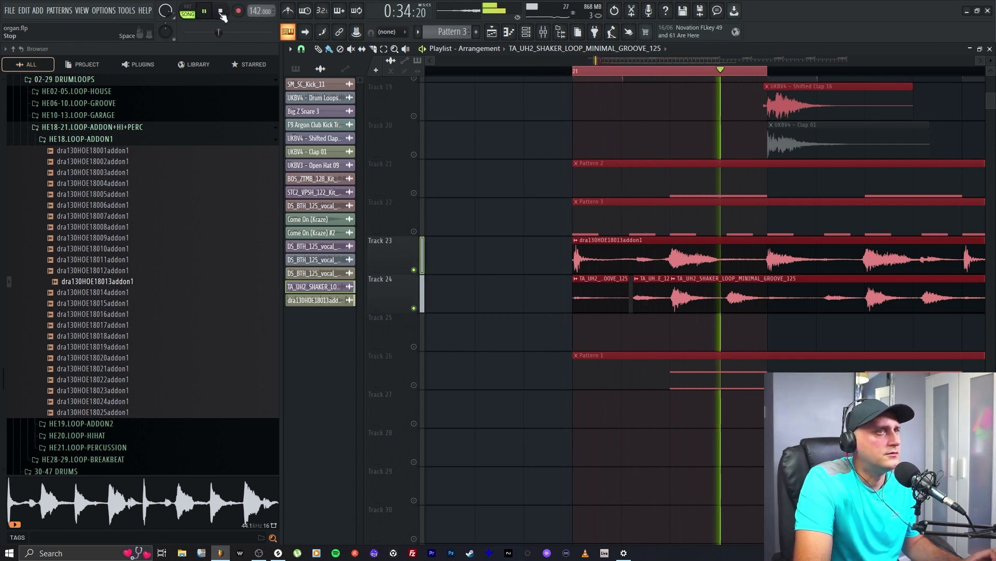
pyautogui.press('space')
pyautogui.click(777, 347)
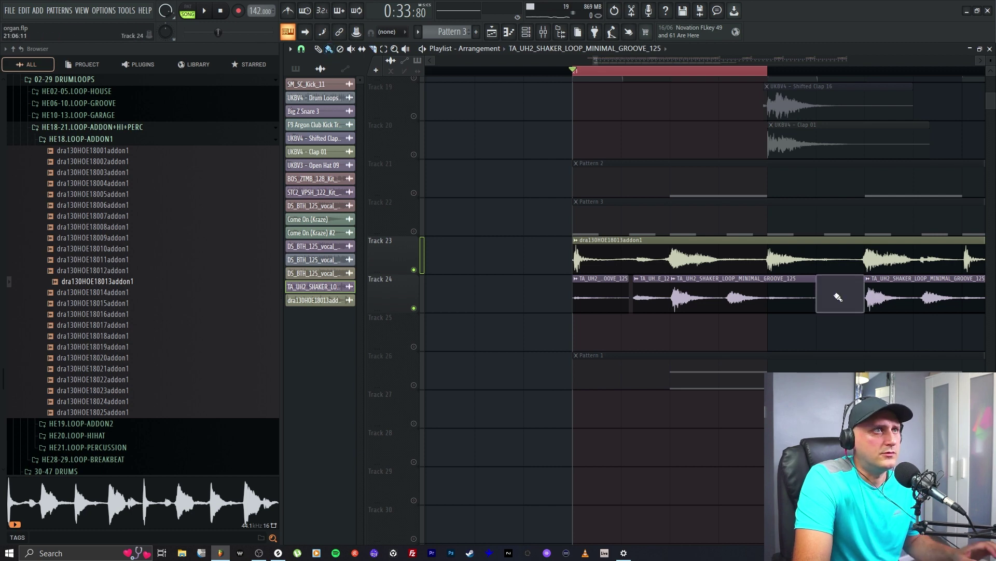
# Start the second quiet shaker slice slightly later on Track 24 and play a loop over the first two beats of bar 21.
pyautogui.moveTo(818, 296); pyautogui.dragTo(830, 297)
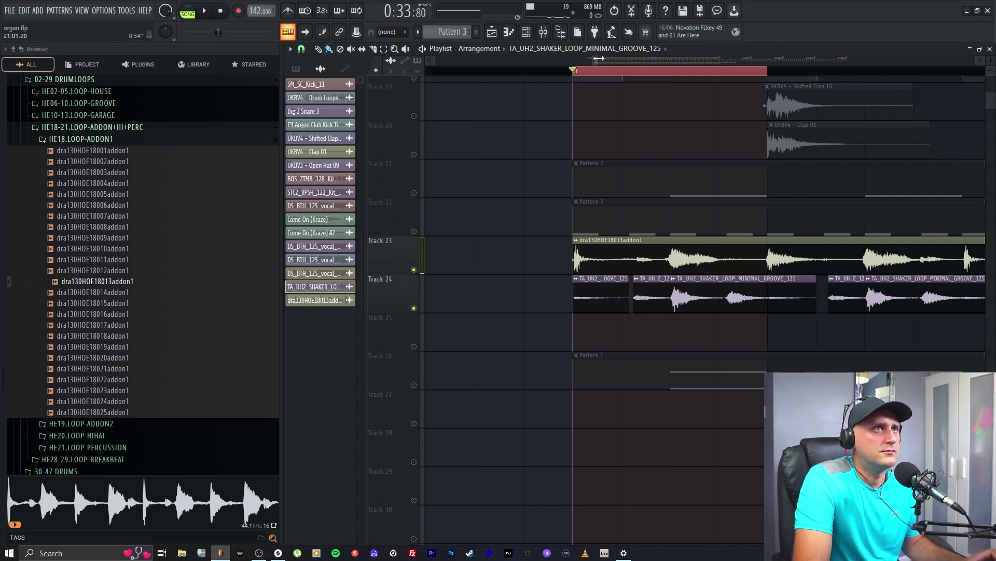
pyautogui.scroll(-1, 614, 77)
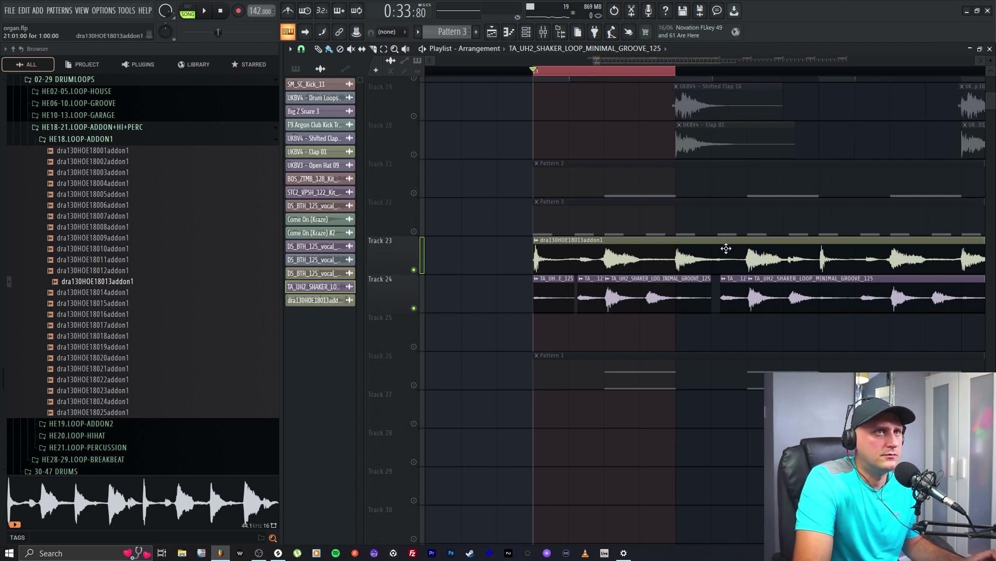
pyautogui.moveTo(821, 80); pyautogui.dragTo(537, 85)
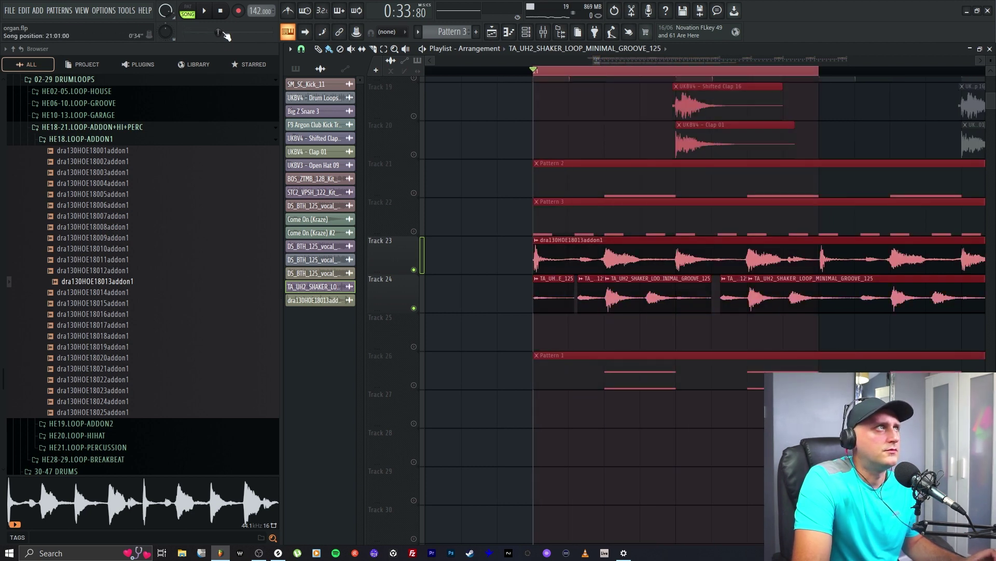
pyautogui.press('space')
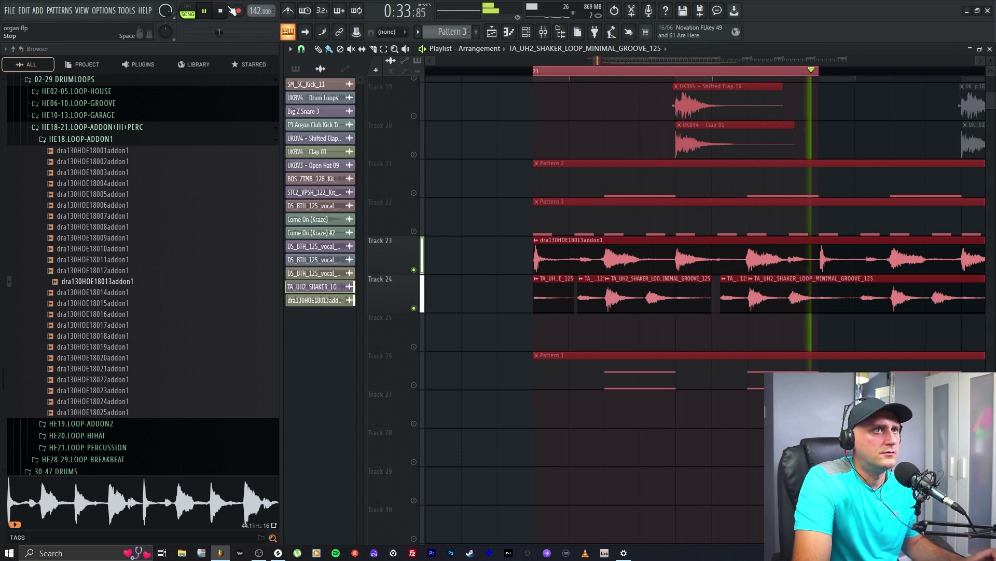
pyautogui.click(552, 319)
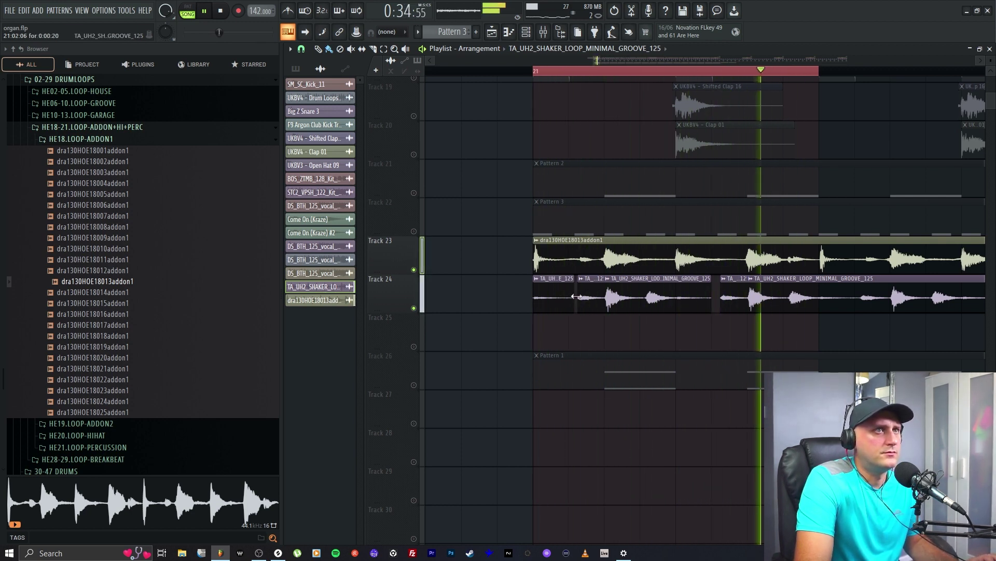
# On the Shaker channel's Parametric EQ 2, raise the high-pass cutoff slightly and move band 6 into the treble with a small cut, and unsolo the tracks.
pyautogui.press('F9')
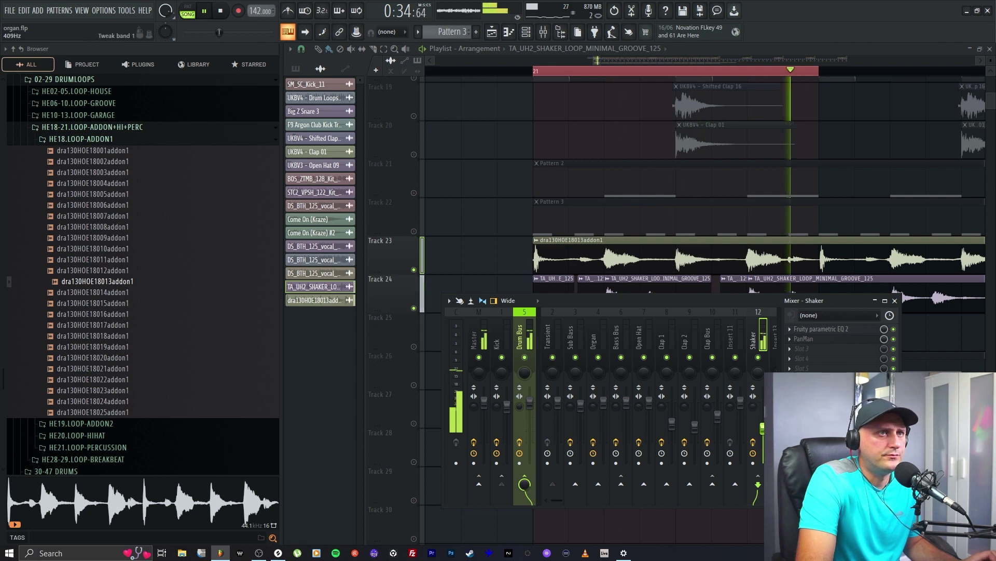
pyautogui.click(820, 329)
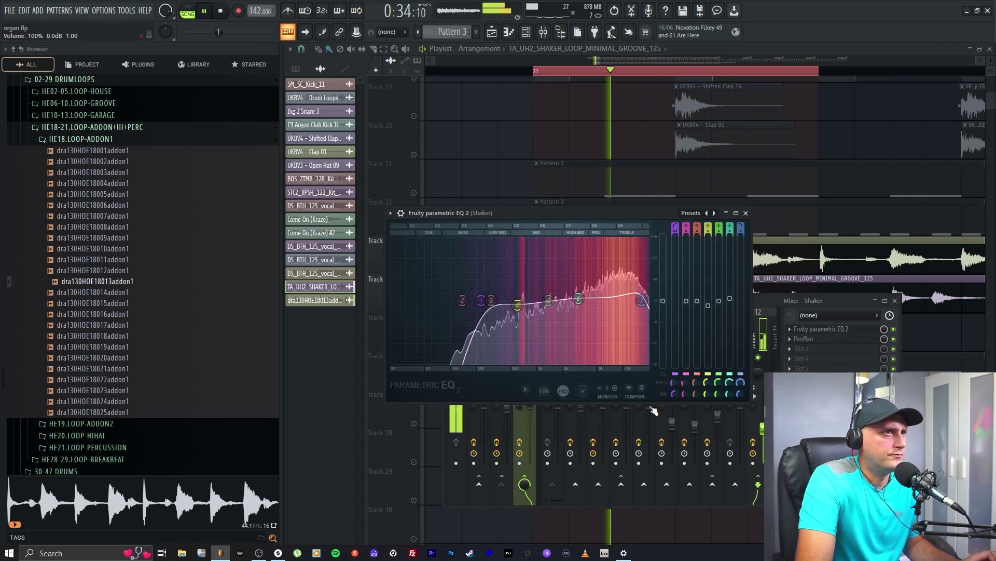
pyautogui.moveTo(674, 393); pyautogui.dragTo(674, 384)
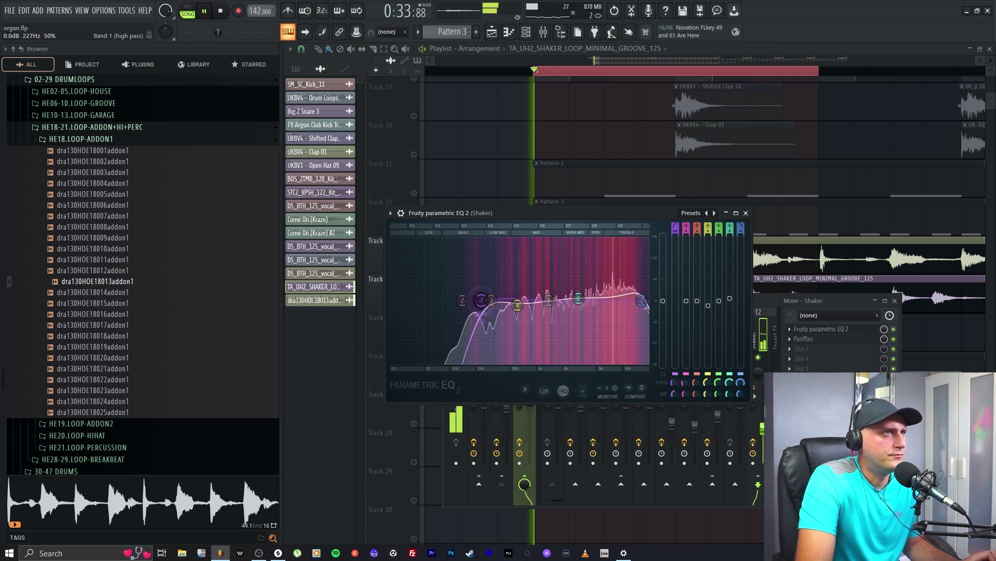
pyautogui.moveTo(481, 300); pyautogui.dragTo(483, 300)
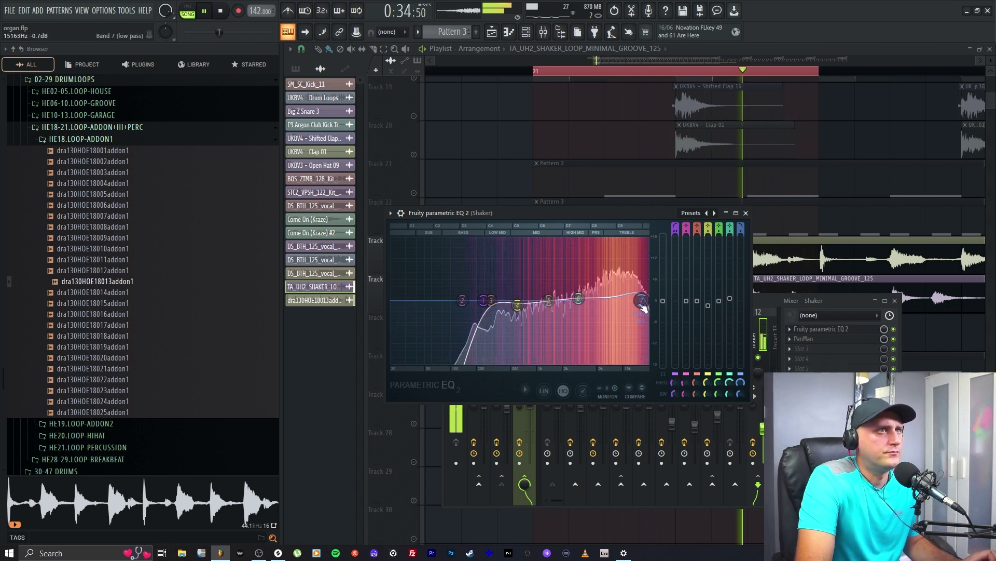
pyautogui.moveTo(578, 298); pyautogui.dragTo(619, 304)
pyautogui.press('space')
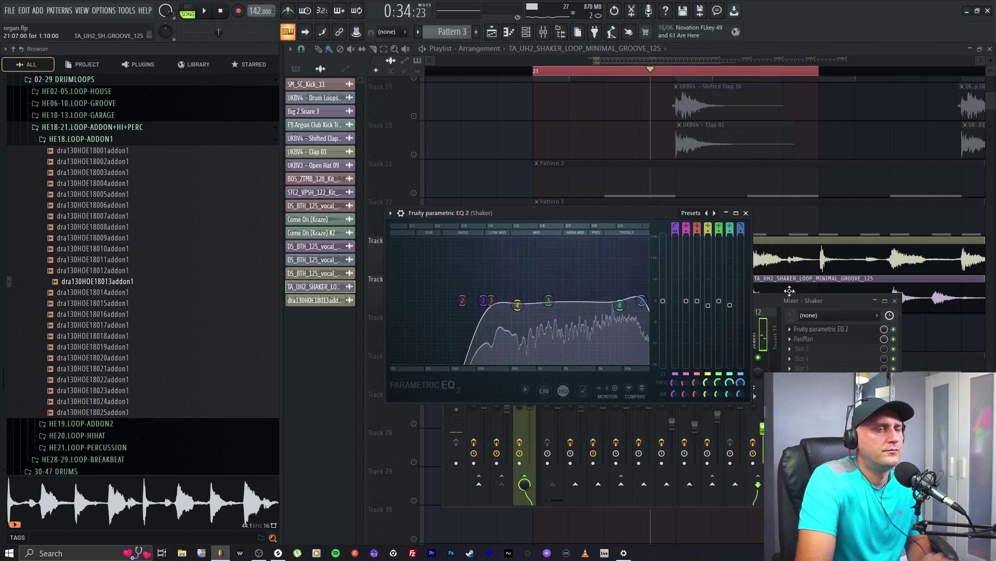
pyautogui.click(746, 214)
pyautogui.click(406, 247)
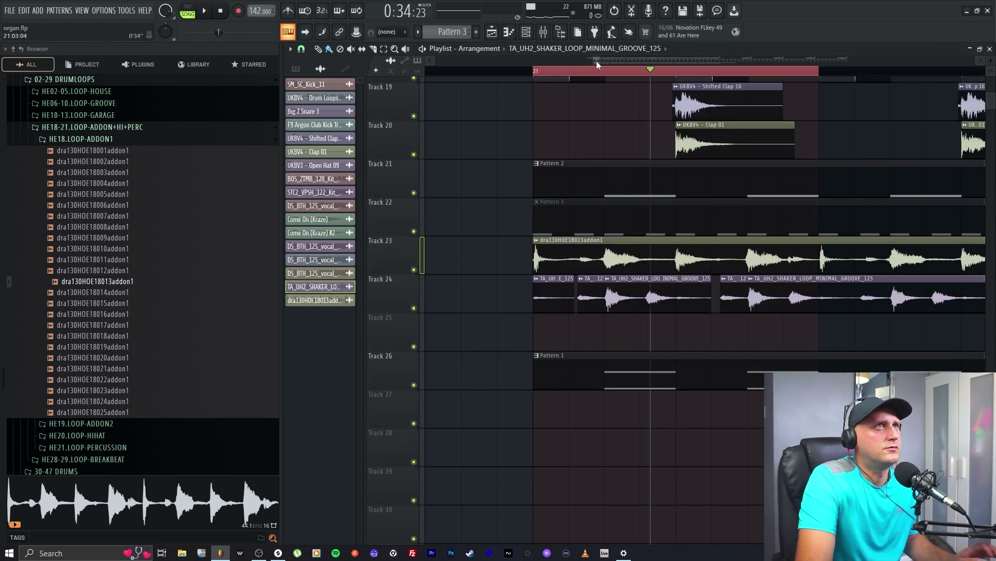
# Slice the shaker clip on Track 24 halfway through bar 21 and delete all shaker clips after the cut.
pyautogui.moveTo(596, 61); pyautogui.dragTo(636, 64)
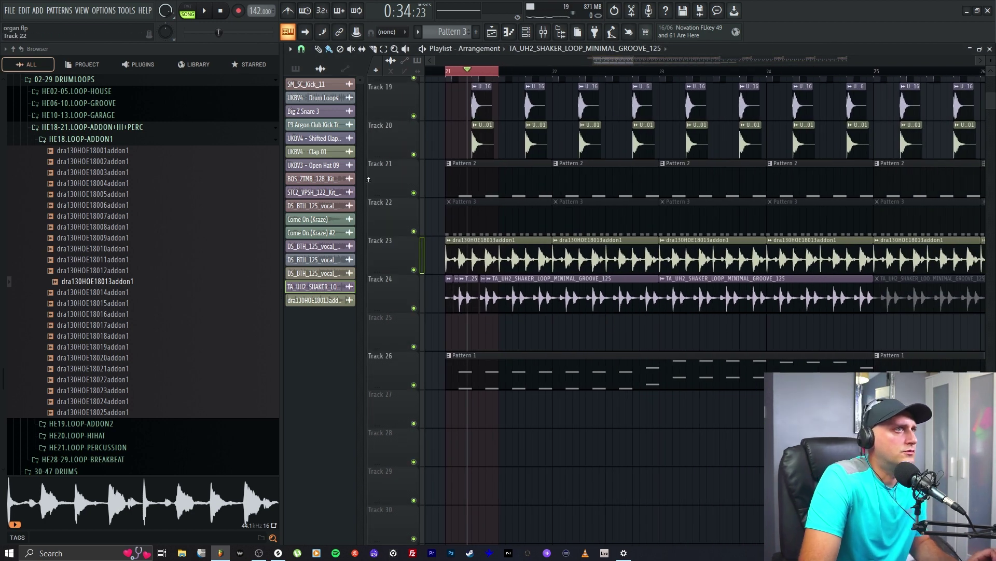
pyautogui.press('c')
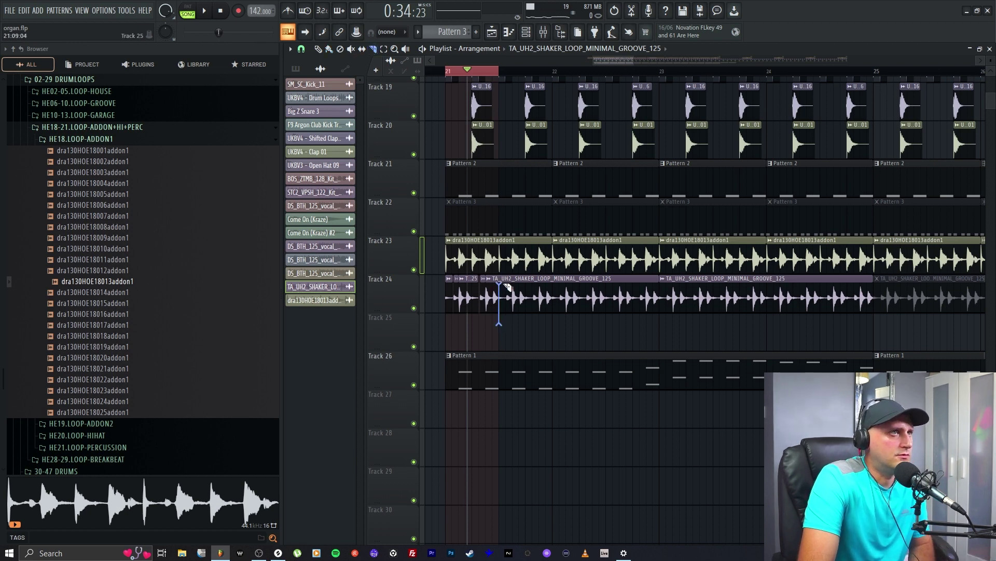
pyautogui.moveTo(503, 281); pyautogui.dragTo(521, 318)
pyautogui.press('b')
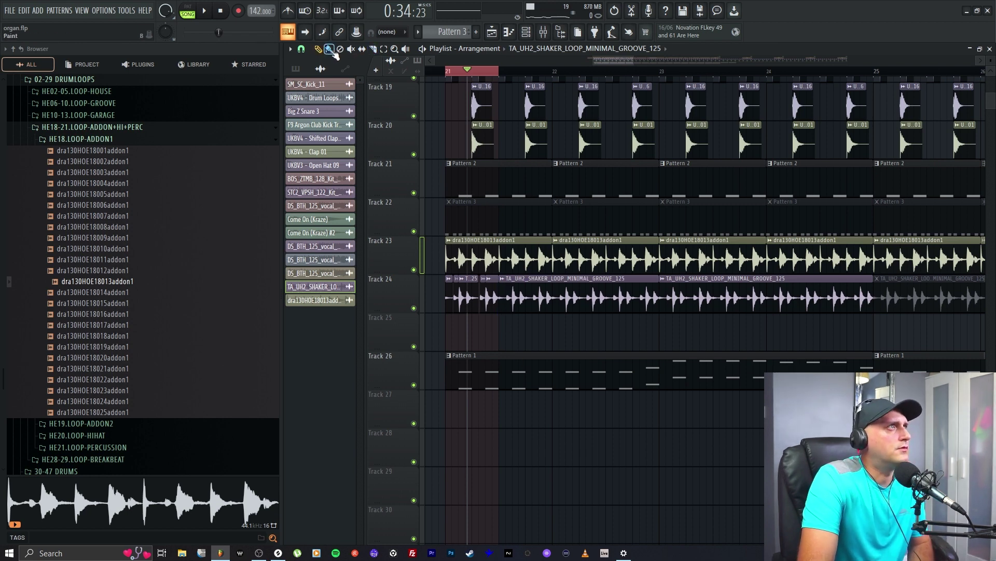
pyautogui.rightClick(522, 298)
pyautogui.rightClick(645, 304)
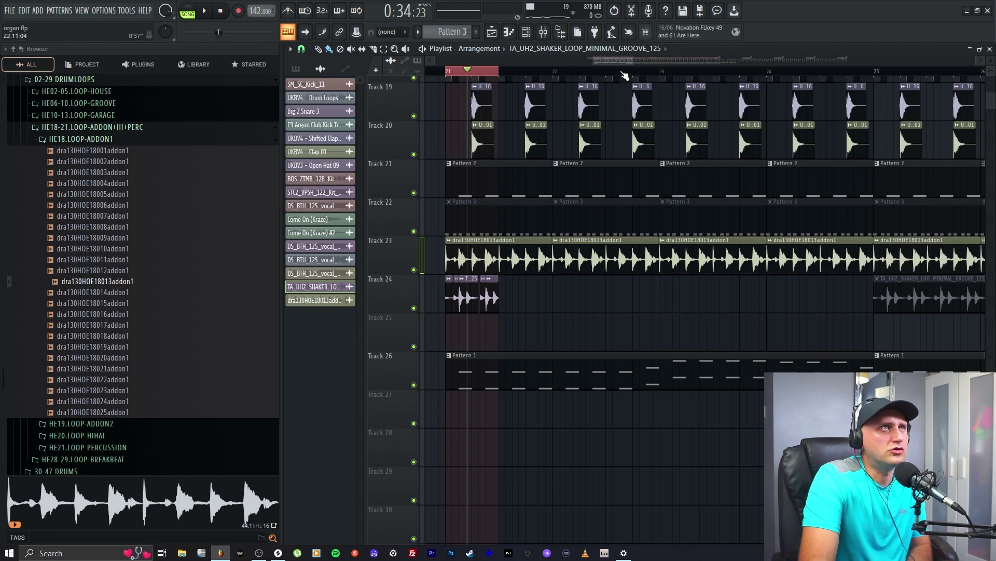
pyautogui.moveTo(634, 60); pyautogui.dragTo(763, 60)
pyautogui.moveTo(723, 338); pyautogui.dragTo(485, 283)
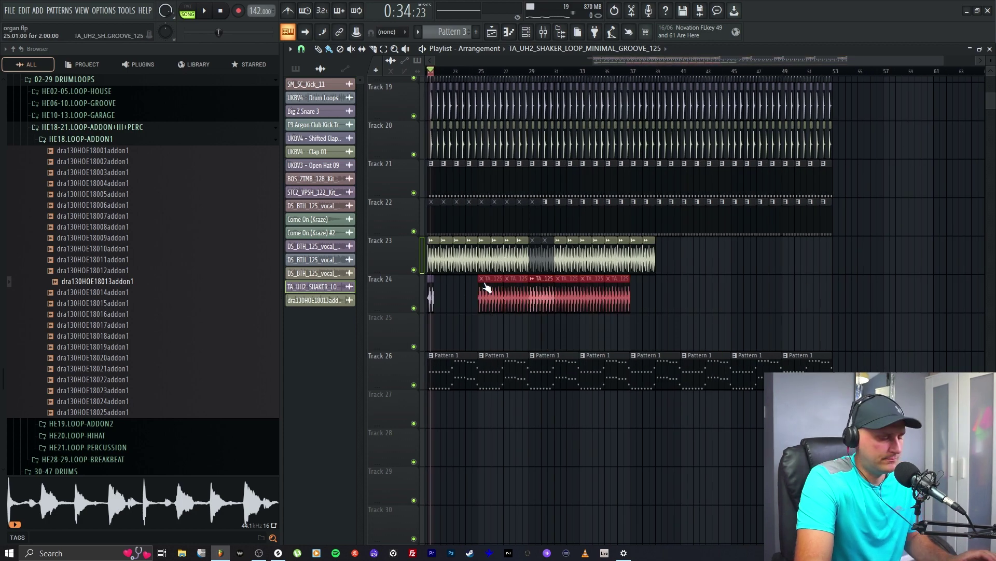
pyautogui.press('Delete')
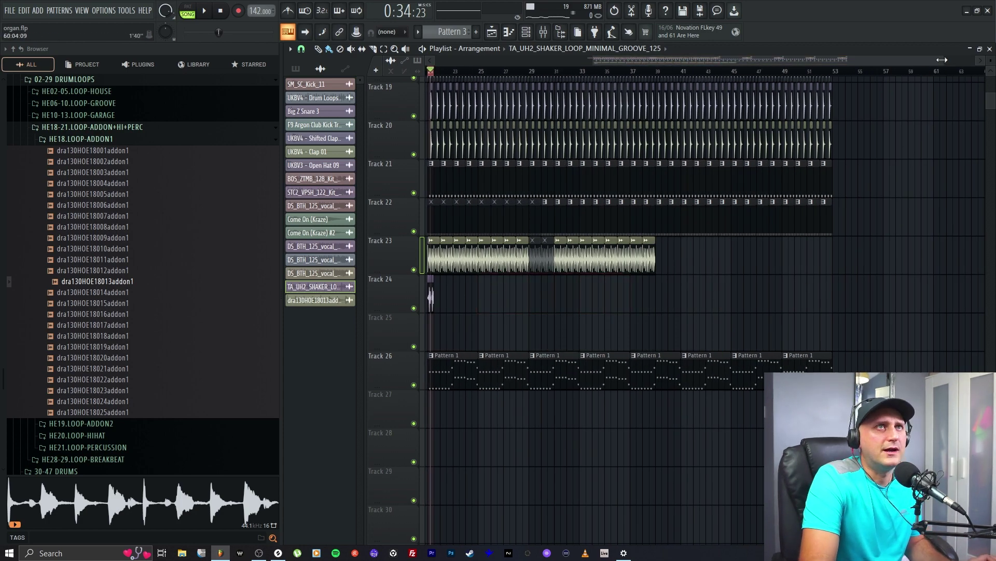
# Duplicate the half-bar group of shaker slices along Track 24 from bar 21 to bar 39, deleting the surplus copy past the addon loop's end.
pyautogui.moveTo(942, 59); pyautogui.dragTo(519, 61)
pyautogui.moveTo(500, 311); pyautogui.dragTo(487, 237)
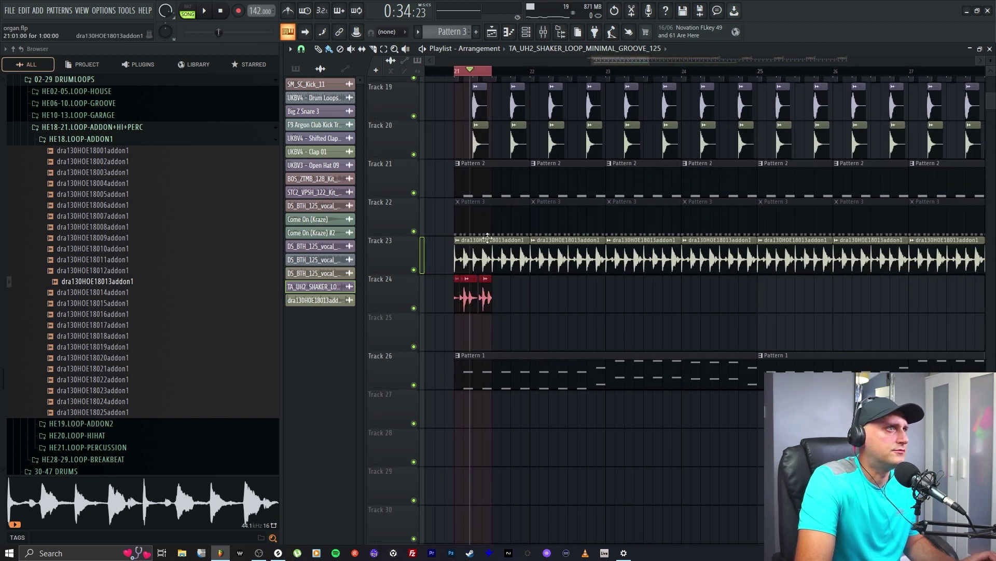
pyautogui.click(531, 318)
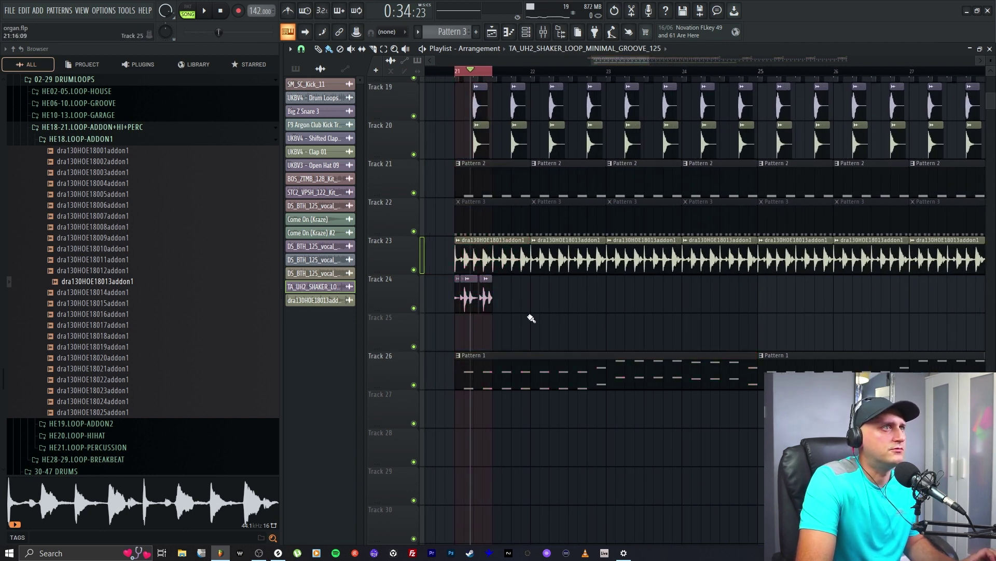
pyautogui.hotkey('ctrl', 'b')
pyautogui.hotkey('ctrl', 'b')
pyautogui.hotkey('ctrl', 'b')
pyautogui.hotkey('ctrl', 'b')
pyautogui.hotkey('ctrl', 'b')
pyautogui.hotkey('ctrl', 'b')
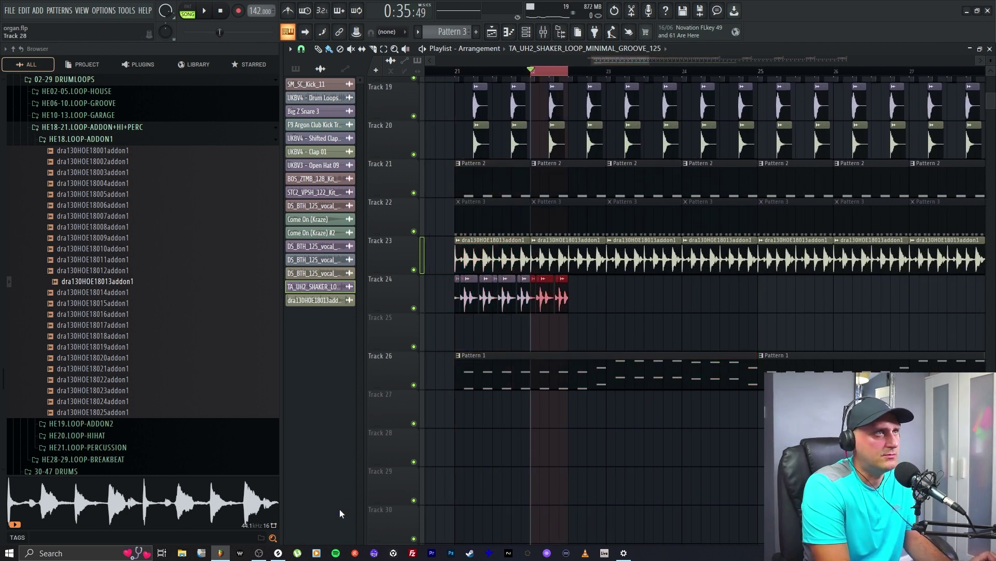
pyautogui.hotkey('ctrl', 'b')
pyautogui.hotkey('ctrl', 'b')
pyautogui.hotkey('ctrl', 'b')
pyautogui.hotkey('ctrl', 'b')
pyautogui.hotkey('ctrl', 'b')
pyautogui.hotkey('ctrl', 'b')
pyautogui.hotkey('ctrl', 'b')
pyautogui.hotkey('ctrl', 'b')
pyautogui.hotkey('ctrl', 'b')
pyautogui.hotkey('ctrl', 'b')
pyautogui.hotkey('ctrl', 'b')
pyautogui.hotkey('ctrl', 'b')
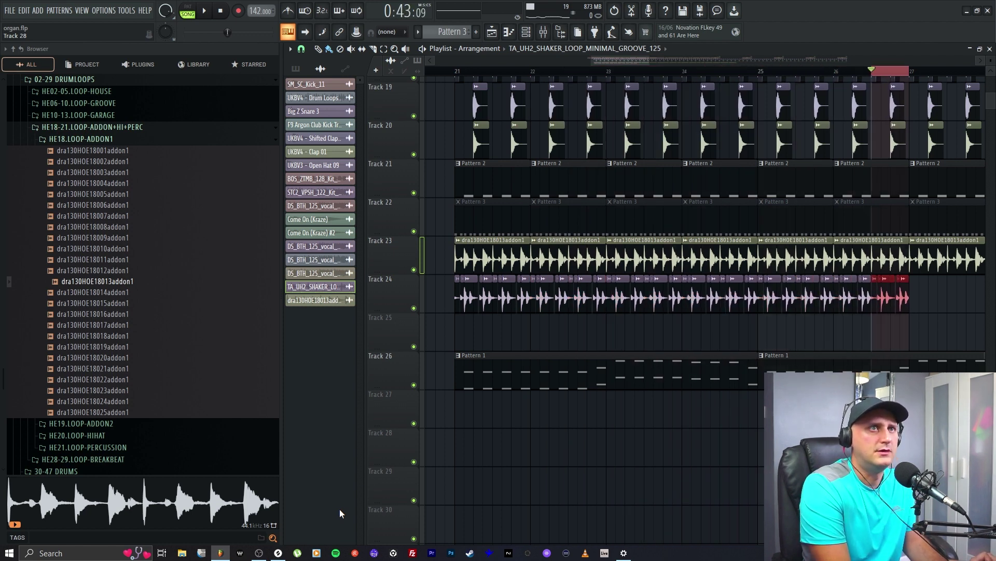
pyautogui.hotkey('ctrl', 'b')
pyautogui.hotkey('ctrl', 'b')
pyautogui.hotkey('ctrl', 'b')
pyautogui.hotkey('ctrl', 'b')
pyautogui.hotkey('ctrl', 'b')
pyautogui.hotkey('ctrl', 'b')
pyautogui.hotkey('ctrl', 'b')
pyautogui.hotkey('ctrl', 'b')
pyautogui.hotkey('ctrl', 'b')
pyautogui.hotkey('ctrl', 'b')
pyautogui.hotkey('ctrl', 'b')
pyautogui.hotkey('ctrl', 'b')
pyautogui.hotkey('ctrl', 'b')
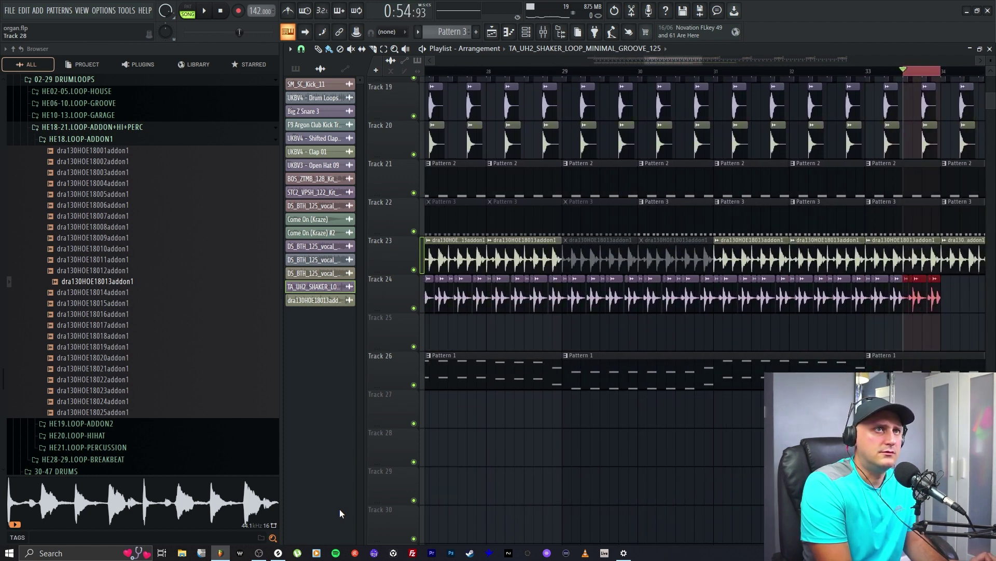
pyautogui.hotkey('ctrl', 'b')
pyautogui.hotkey('ctrl', 'b')
pyautogui.hotkey('ctrl', 'b')
pyautogui.hotkey('ctrl', 'b')
pyautogui.hotkey('ctrl', 'b')
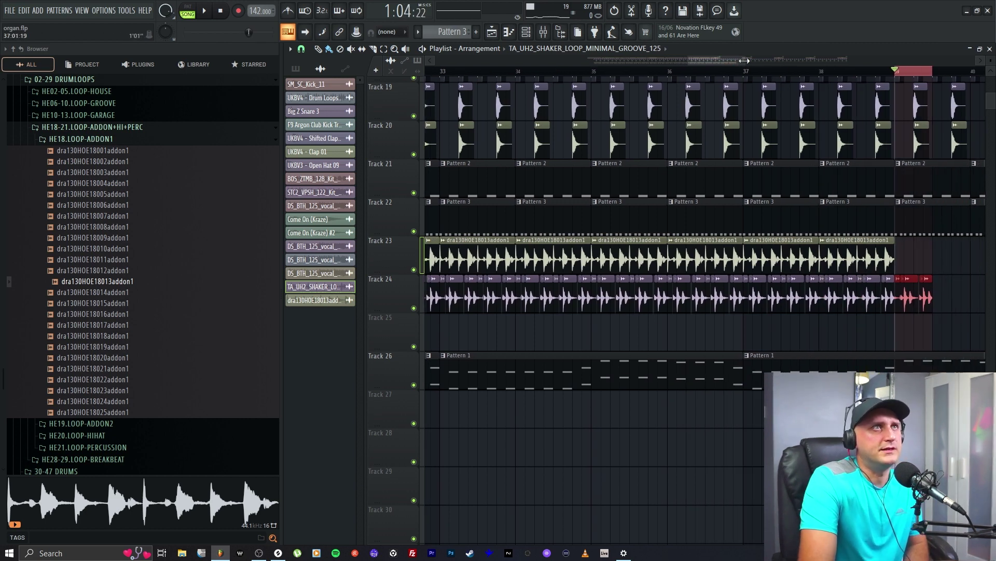
pyautogui.moveTo(745, 61); pyautogui.dragTo(820, 61)
pyautogui.rightClick(637, 302)
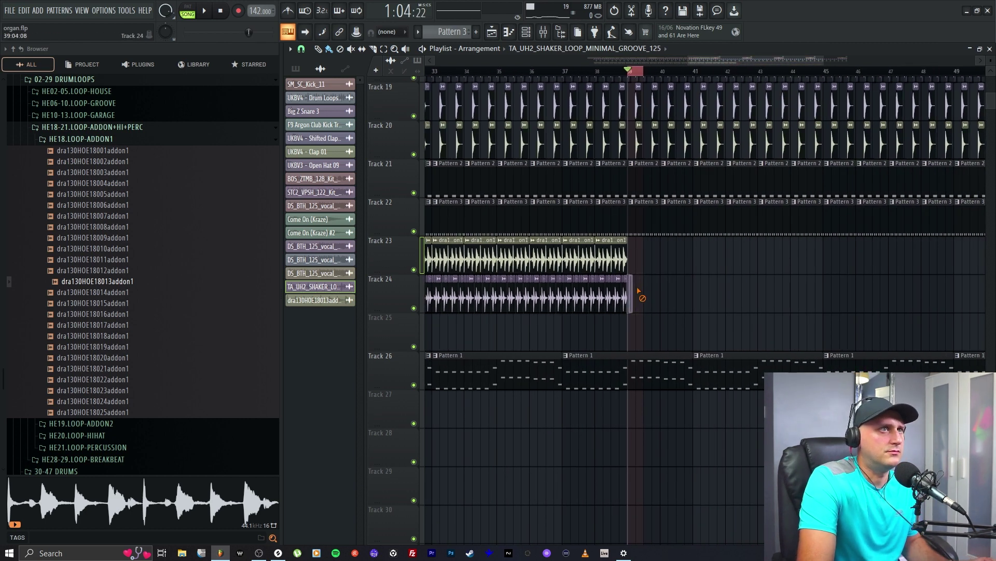
# Unmute the addon loop clips at bars 29 and 30 on Track 23, and play the arrangement looped from bar 21 to 39.
pyautogui.moveTo(826, 62); pyautogui.dragTo(672, 87)
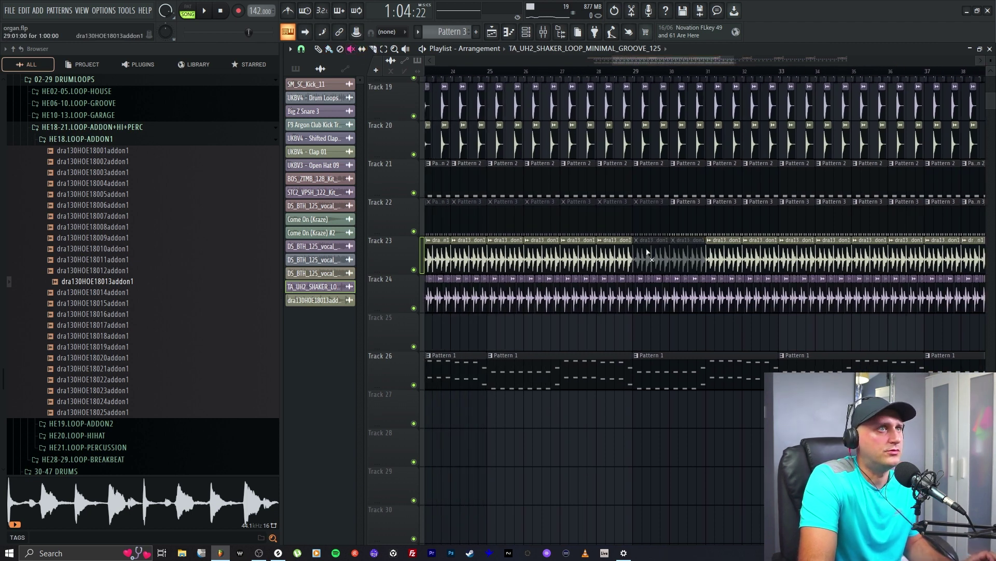
pyautogui.moveTo(647, 253); pyautogui.dragTo(698, 253)
pyautogui.moveTo(652, 55); pyautogui.dragTo(618, 62)
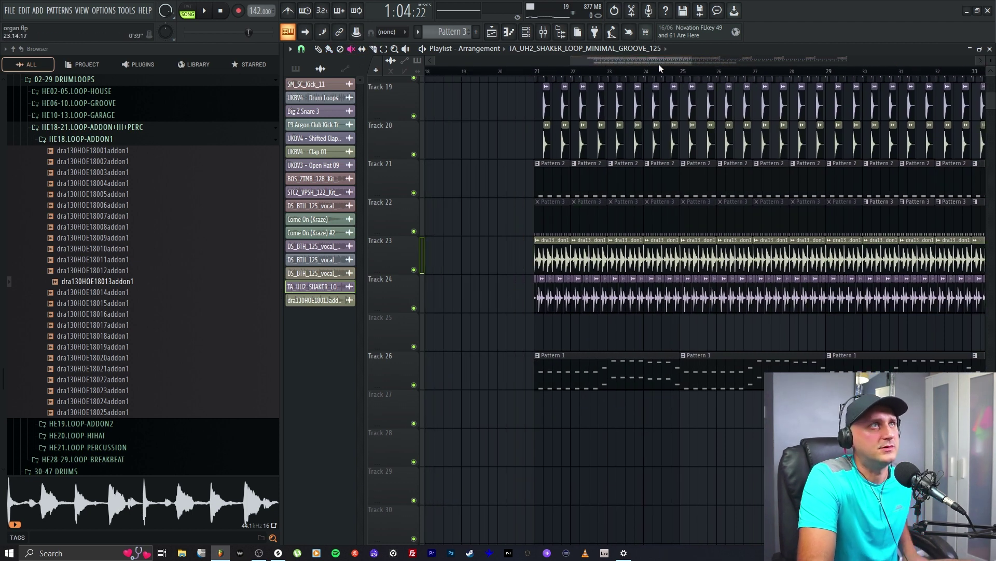
pyautogui.moveTo(690, 59); pyautogui.dragTo(751, 78)
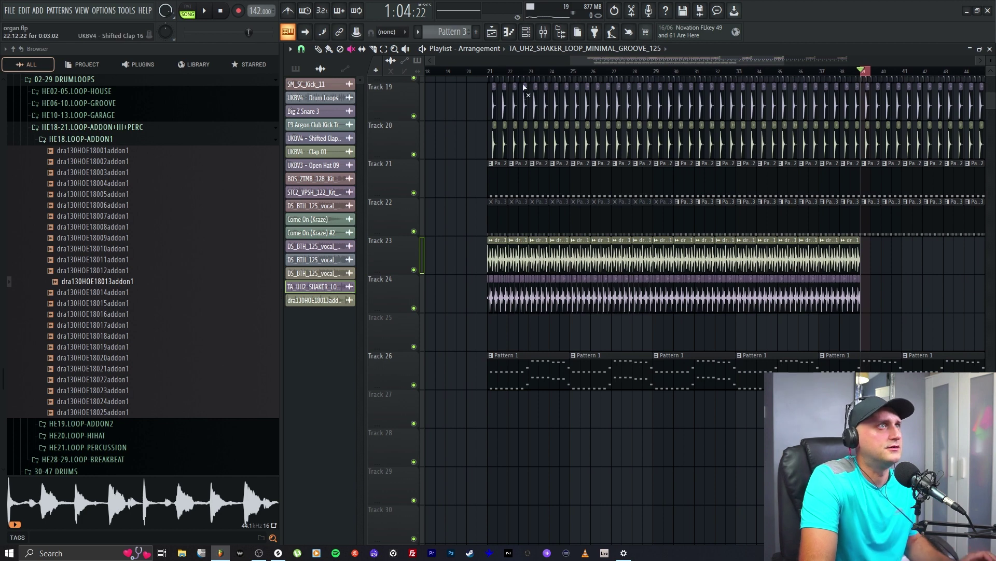
pyautogui.moveTo(491, 77); pyautogui.dragTo(493, 101)
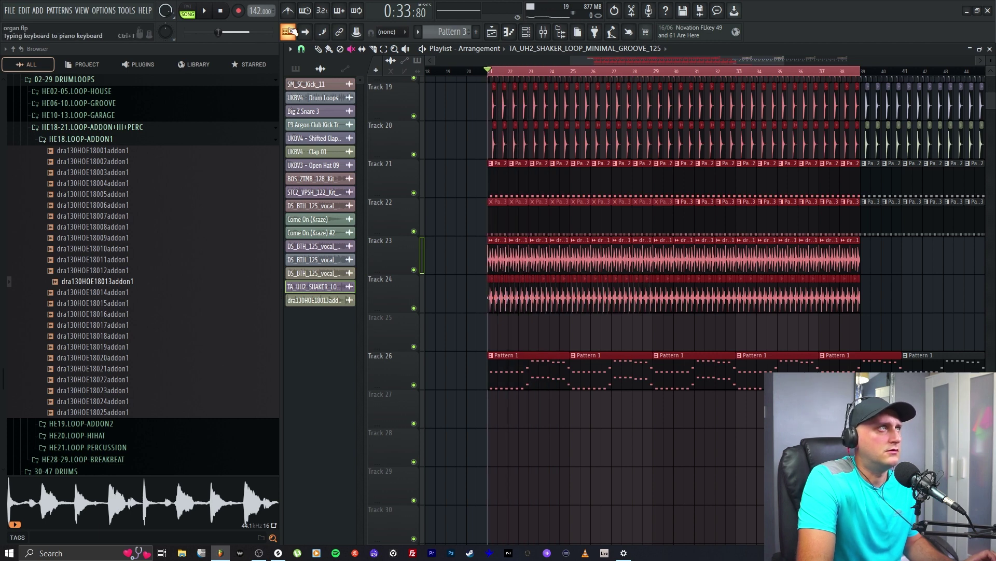
pyautogui.press('space')
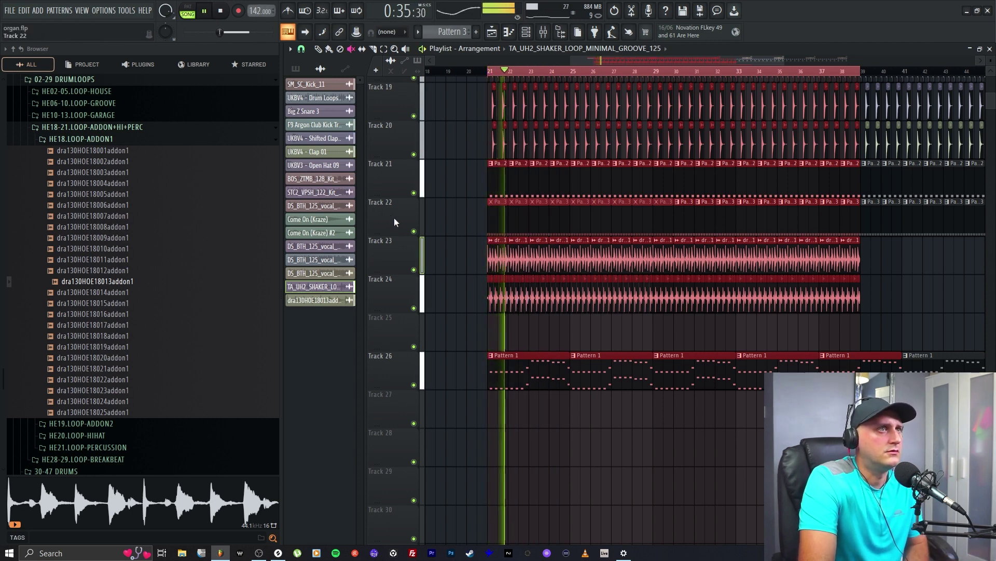
# Lower the low-pass band of the Shaker channel's Parametric EQ 2 slightly to about 15206 Hz.
pyautogui.click(543, 31)
pyautogui.click(831, 331)
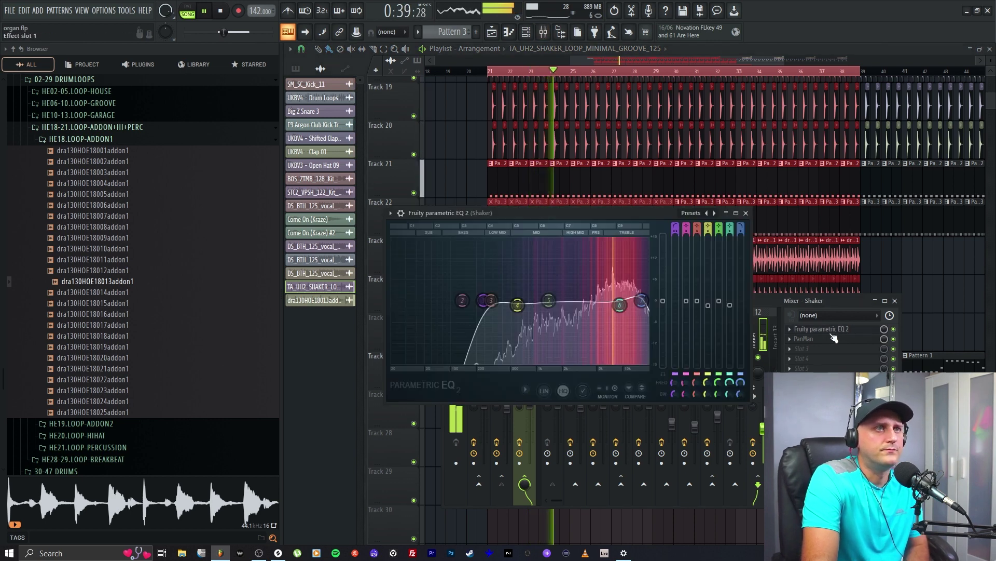
pyautogui.moveTo(642, 300); pyautogui.dragTo(641, 300)
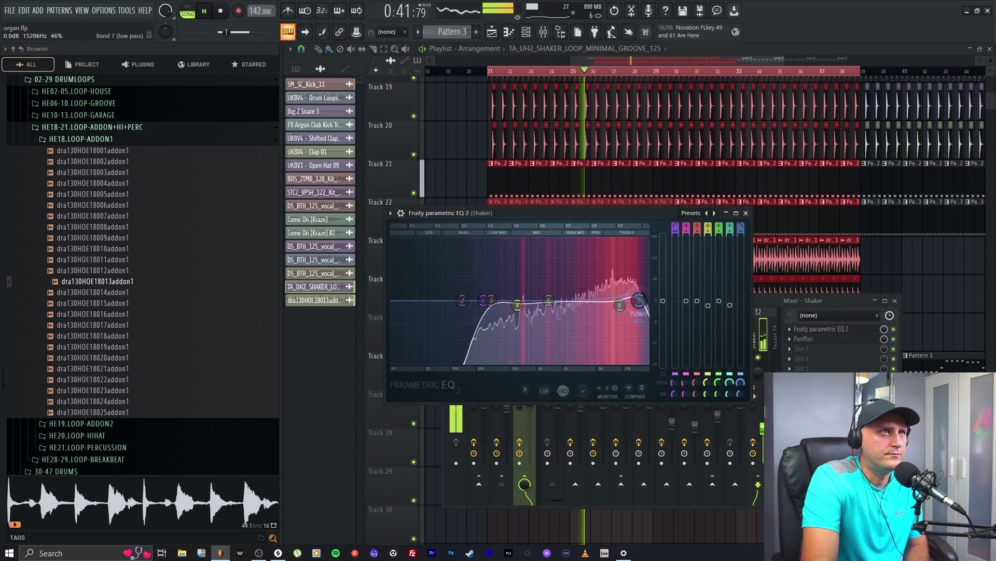
pyautogui.click(814, 340)
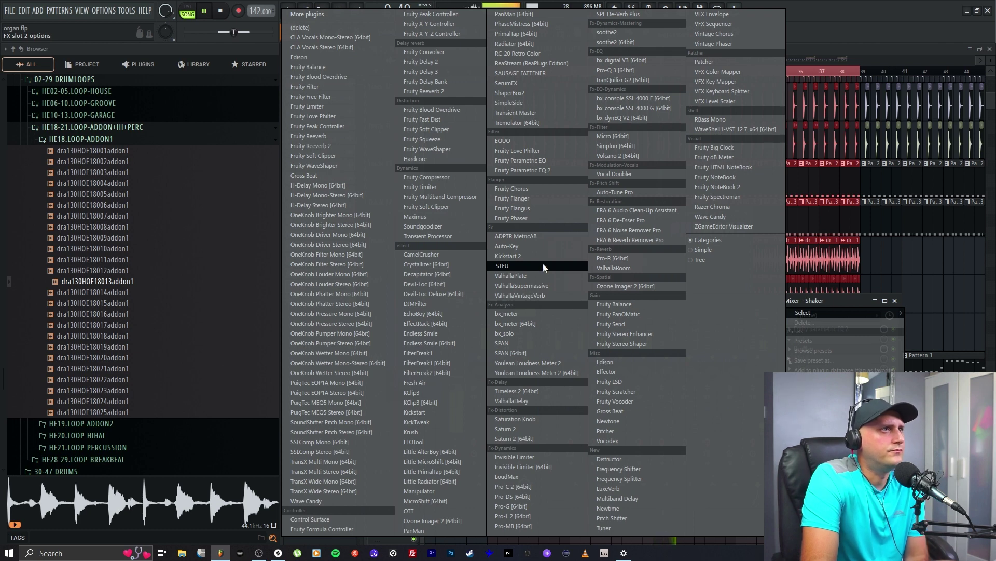
pyautogui.click(921, 269)
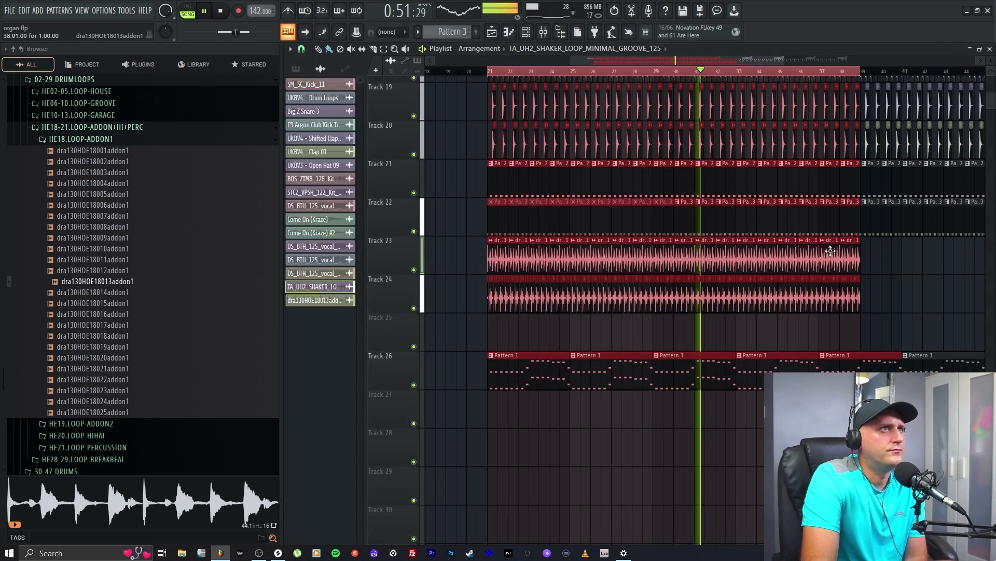
# Stop playback, unmute the Pattern 3 clips on Track 22 from bar 21 through 29, and move the bar 21 clip to Track 25.
pyautogui.click(450, 204)
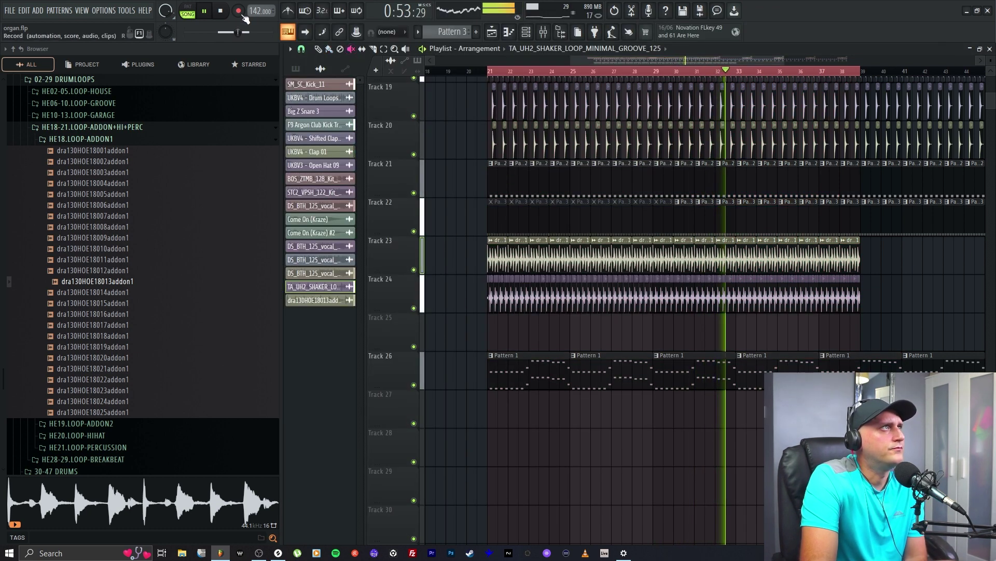
pyautogui.press('t')
pyautogui.press('space')
pyautogui.moveTo(672, 218); pyautogui.dragTo(470, 223)
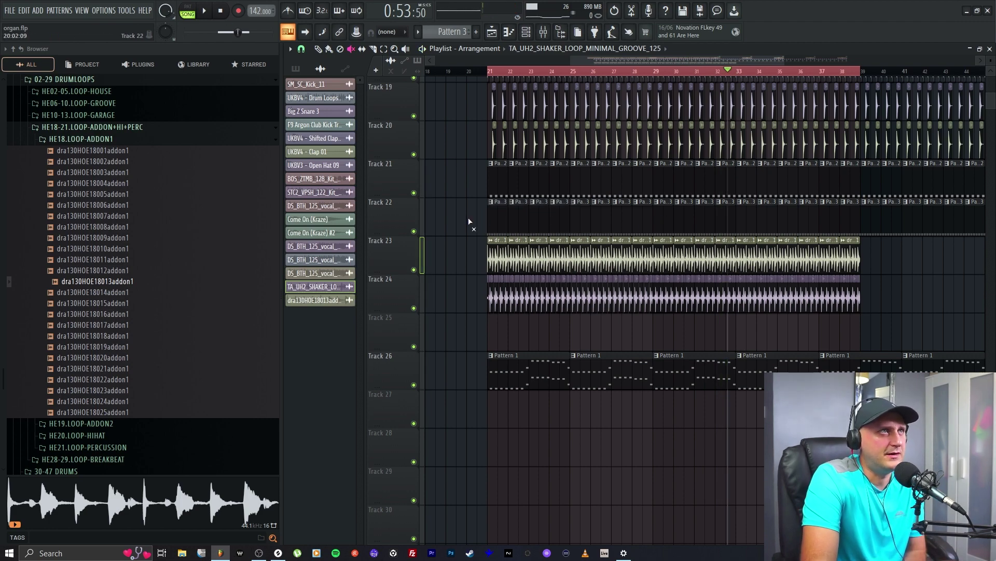
pyautogui.moveTo(782, 58); pyautogui.dragTo(602, 63)
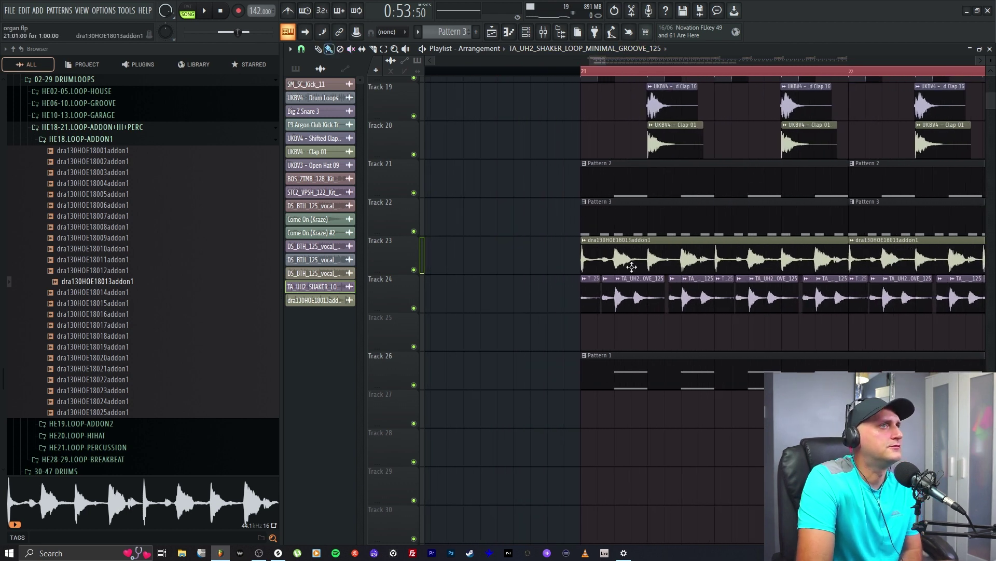
pyautogui.moveTo(637, 216); pyautogui.dragTo(635, 332)
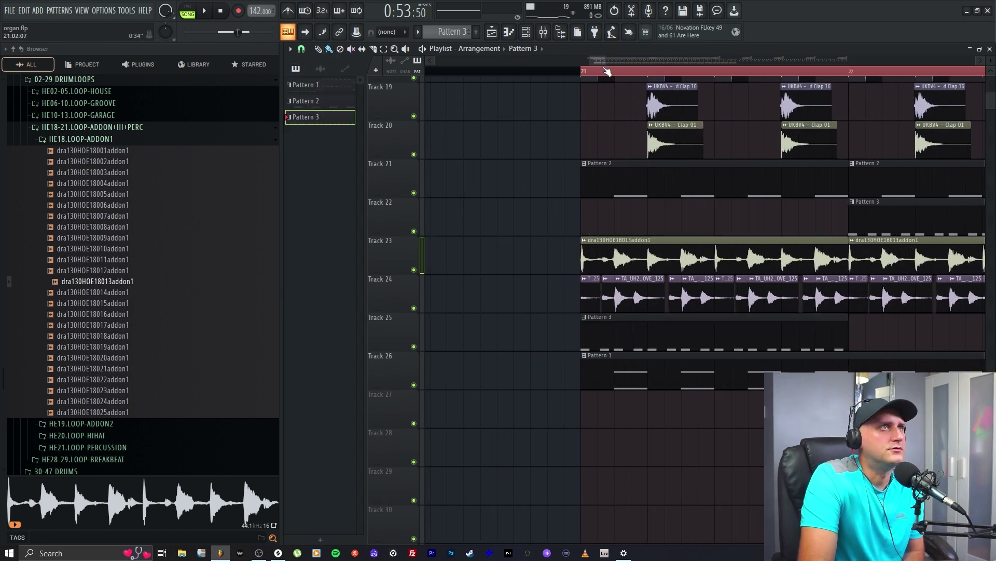
# Shift the second shaker slice in bar 21 on Track 24 slightly later to line up with the quiet hit in the addon loop.
pyautogui.moveTo(607, 71); pyautogui.dragTo(627, 107)
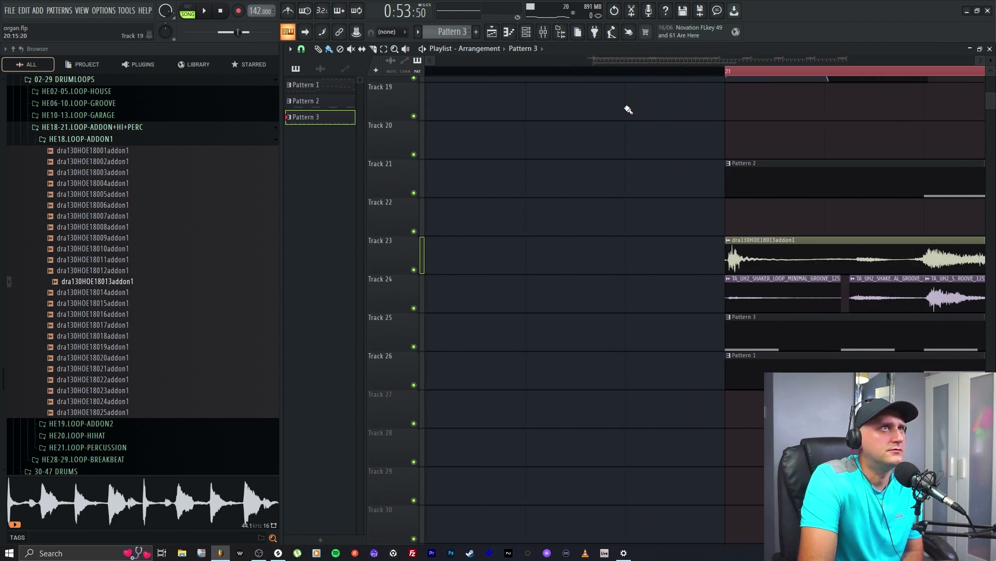
pyautogui.click(982, 61)
pyautogui.hscroll(5, 982, 60)
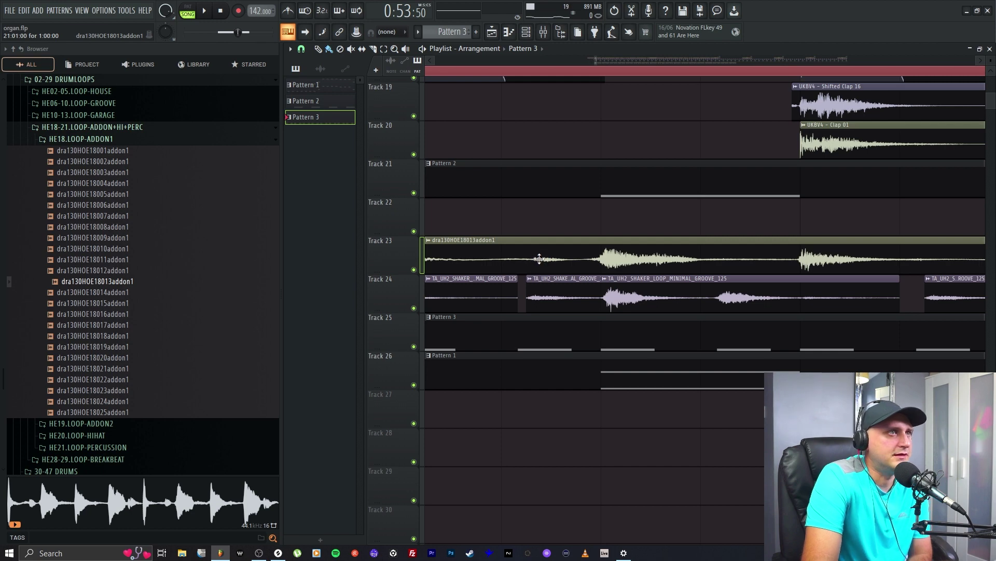
pyautogui.click(544, 290)
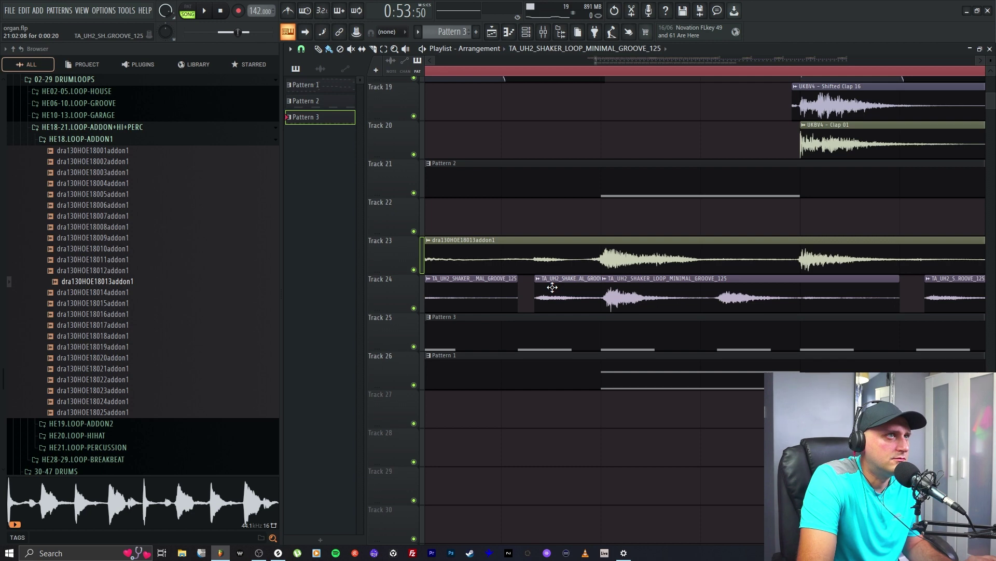
# Check the second shaker slice in bar 21 against the addon loop on Track 23, and trim its end on Track 24 to meet the next slice.
pyautogui.moveTo(552, 275); pyautogui.dragTo(554, 275)
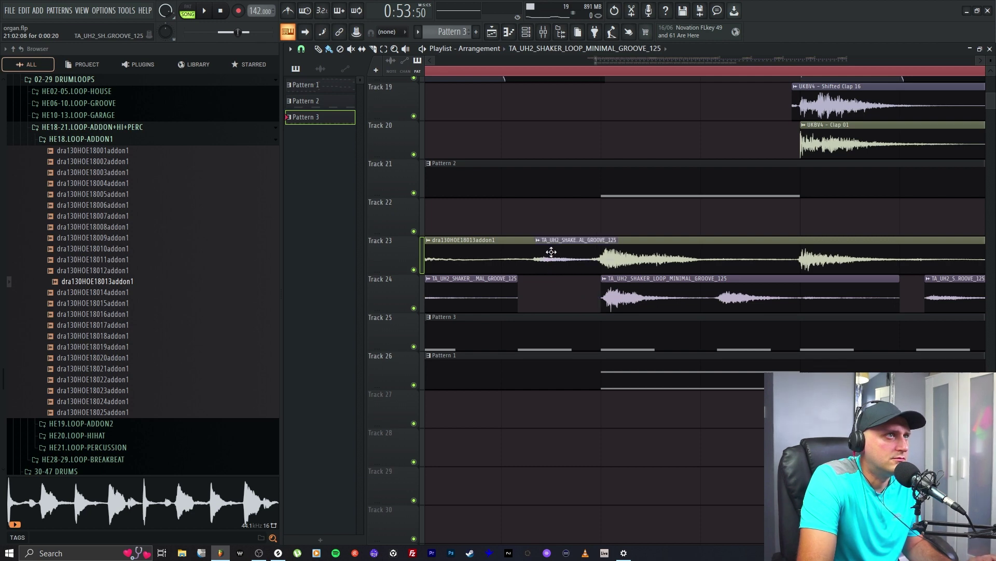
pyautogui.click(551, 251)
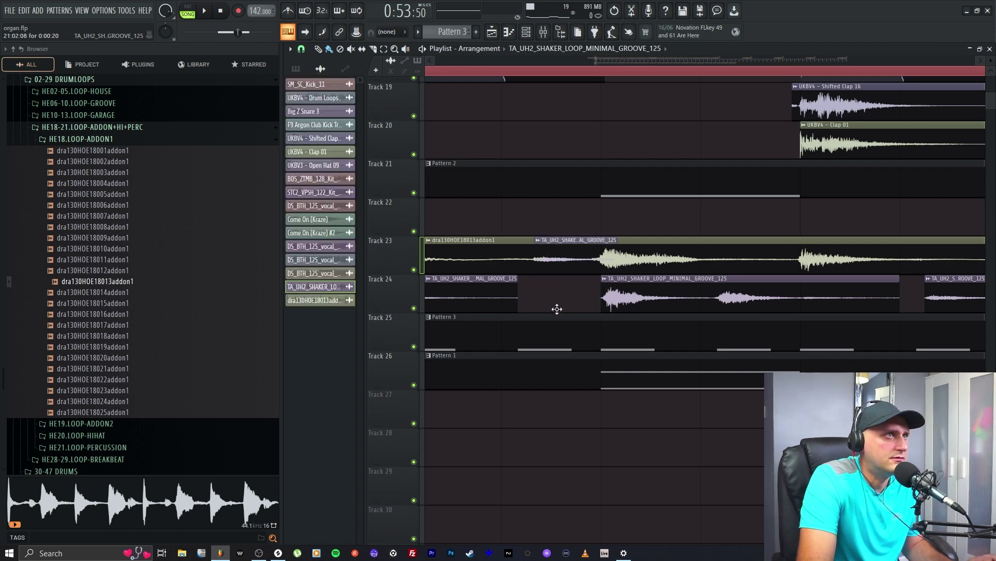
pyautogui.moveTo(557, 309); pyautogui.dragTo(557, 315)
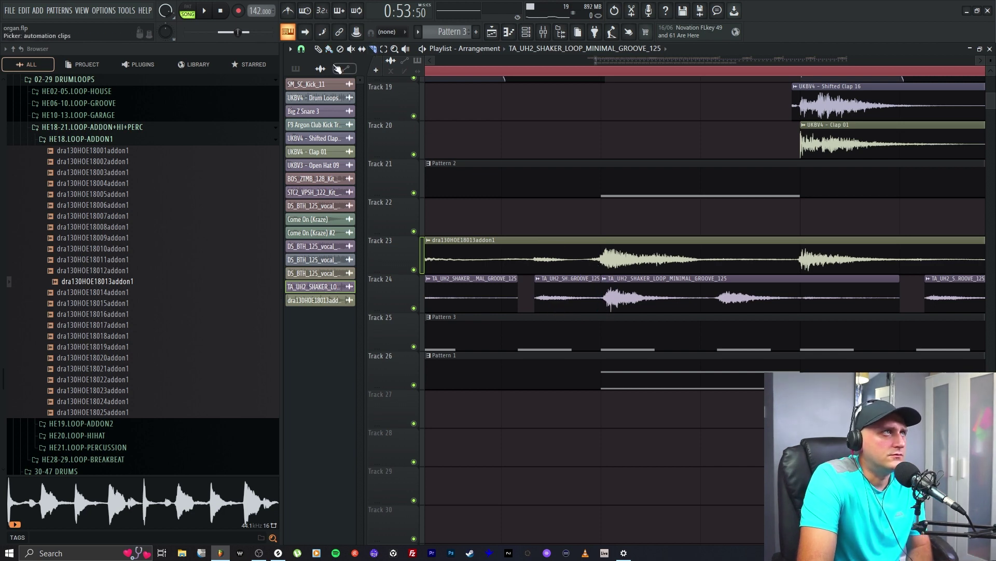
pyautogui.moveTo(554, 293); pyautogui.dragTo(539, 294)
pyautogui.moveTo(603, 293)
pyautogui.mouseDown()
pyautogui.moveTo(650, 294)
pyautogui.moveTo(621, 296)
pyautogui.mouseUp()
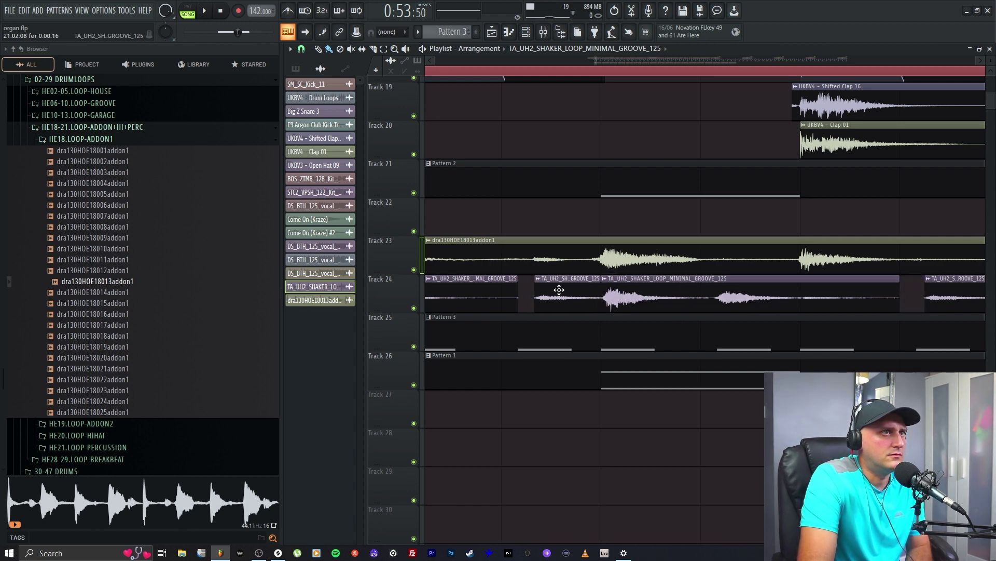
# Move the second Shaker 03 note in Pattern 3 later to line up with the second shaker slice in bar 21.
pyautogui.doubleClick(538, 329)
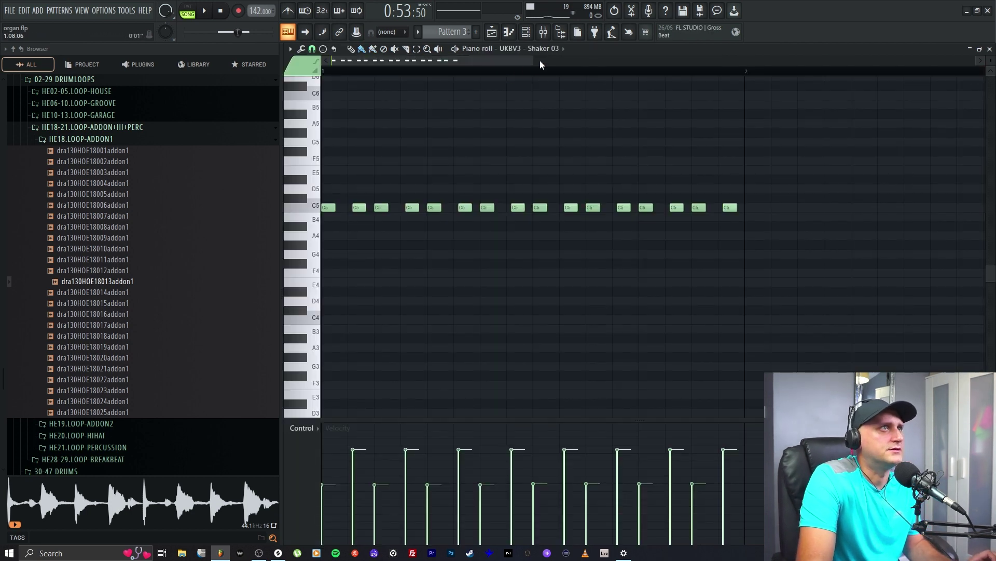
pyautogui.moveTo(540, 64); pyautogui.dragTo(415, 63)
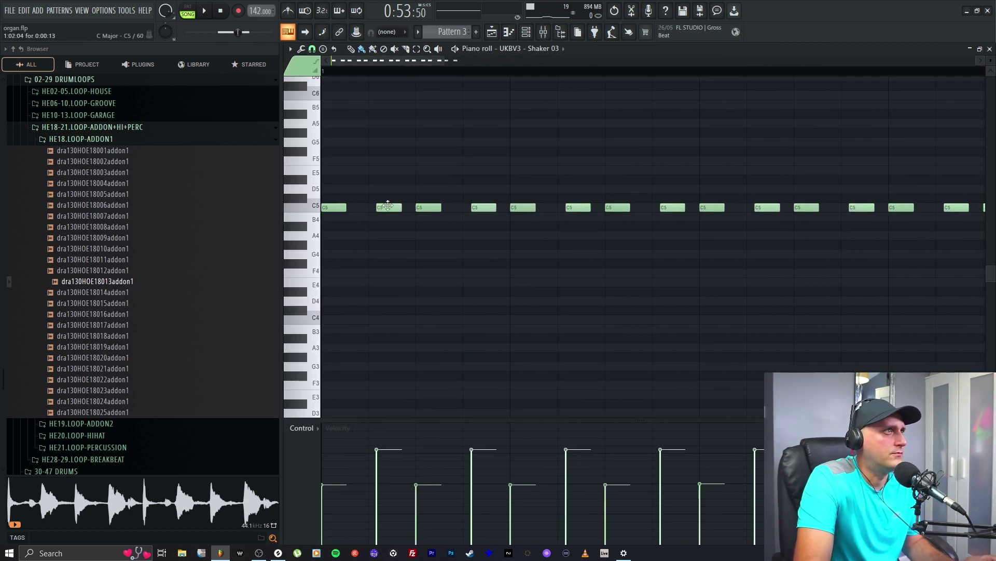
pyautogui.click(493, 38)
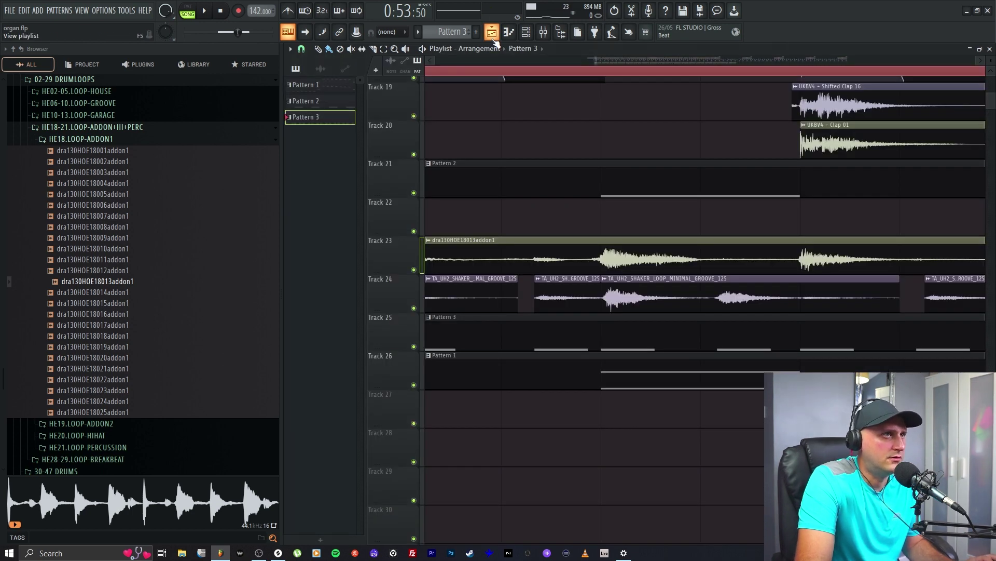
pyautogui.click(511, 35)
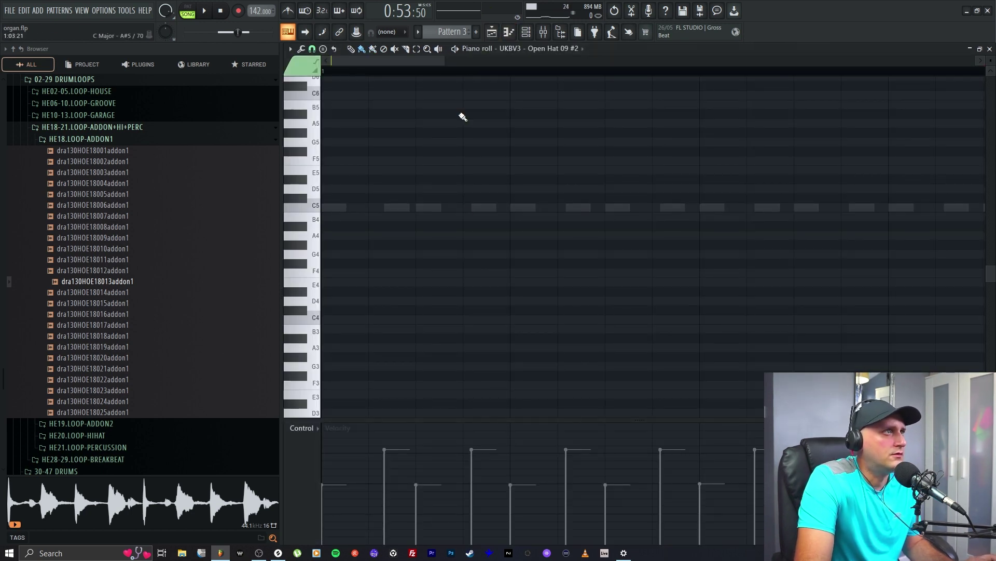
pyautogui.moveTo(444, 63); pyautogui.dragTo(481, 66)
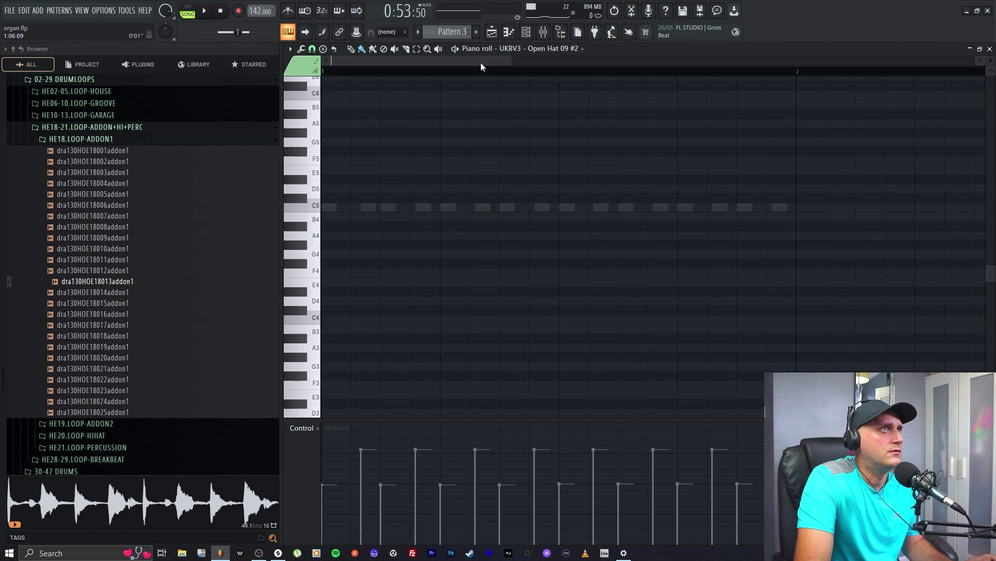
pyautogui.click(550, 50)
pyautogui.click(535, 280)
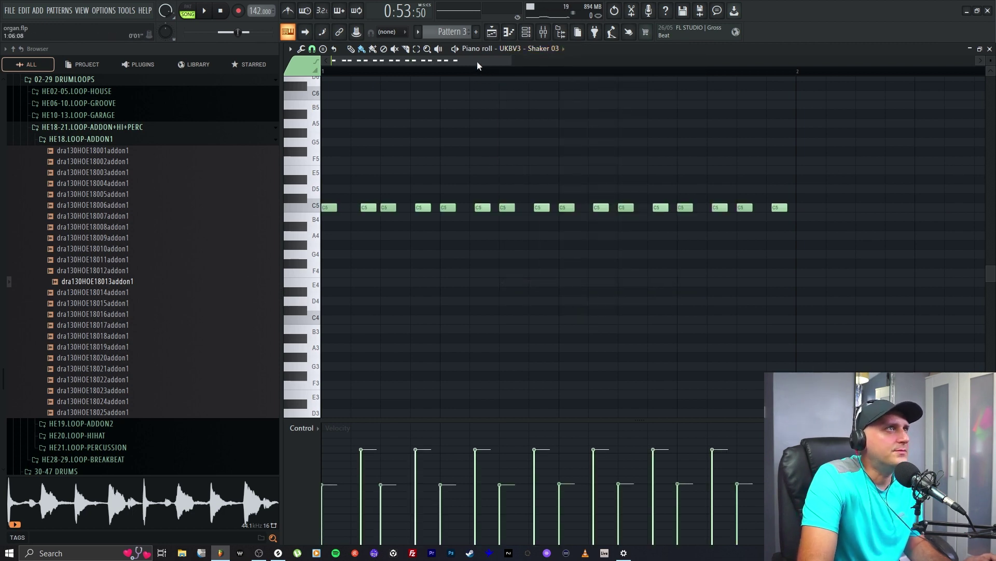
pyautogui.moveTo(508, 62); pyautogui.dragTo(376, 82)
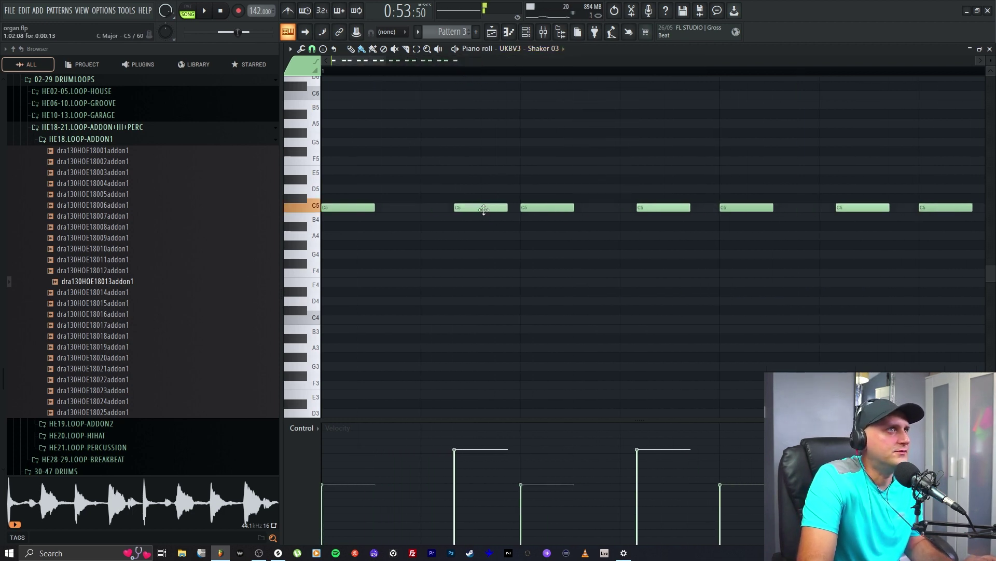
pyautogui.click(492, 33)
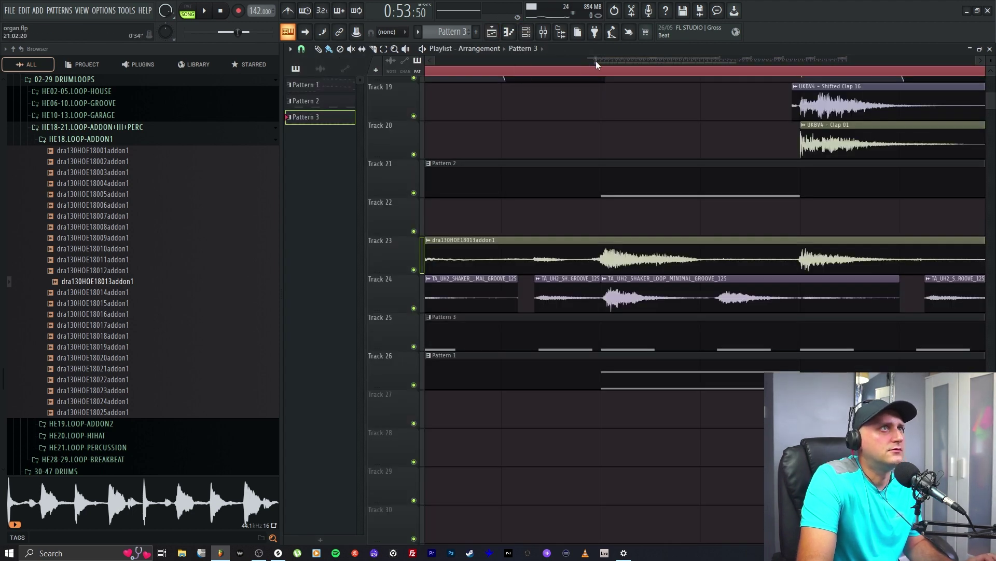
# Select bar 21 as the loop range, solo Track 23, and re-enable Tracks 24 and 25 alongside it.
pyautogui.moveTo(597, 62); pyautogui.dragTo(627, 62)
pyautogui.moveTo(618, 62); pyautogui.dragTo(617, 64)
pyautogui.moveTo(472, 72); pyautogui.dragTo(606, 89)
pyautogui.rightClick(413, 270)
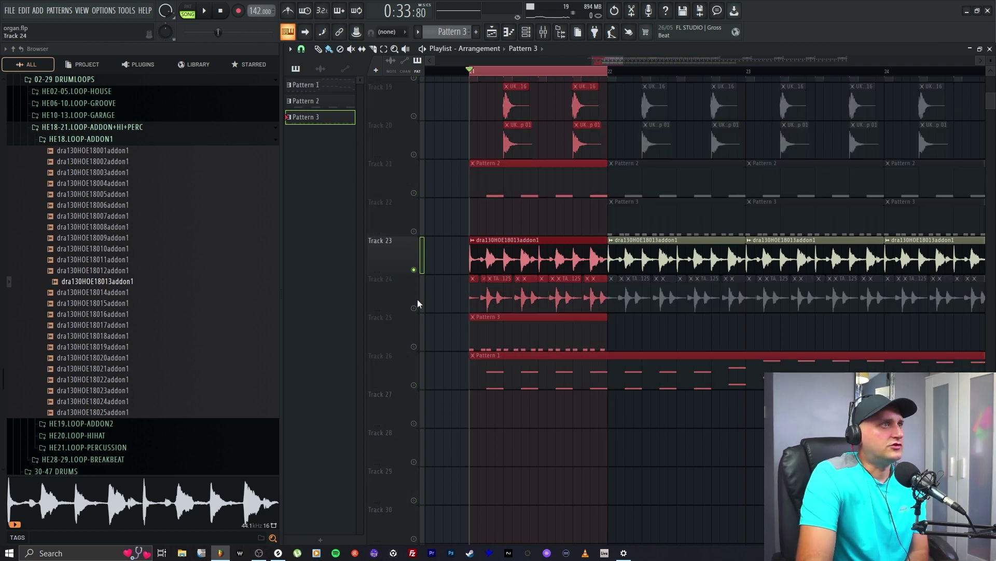
pyautogui.click(414, 308)
pyautogui.click(414, 346)
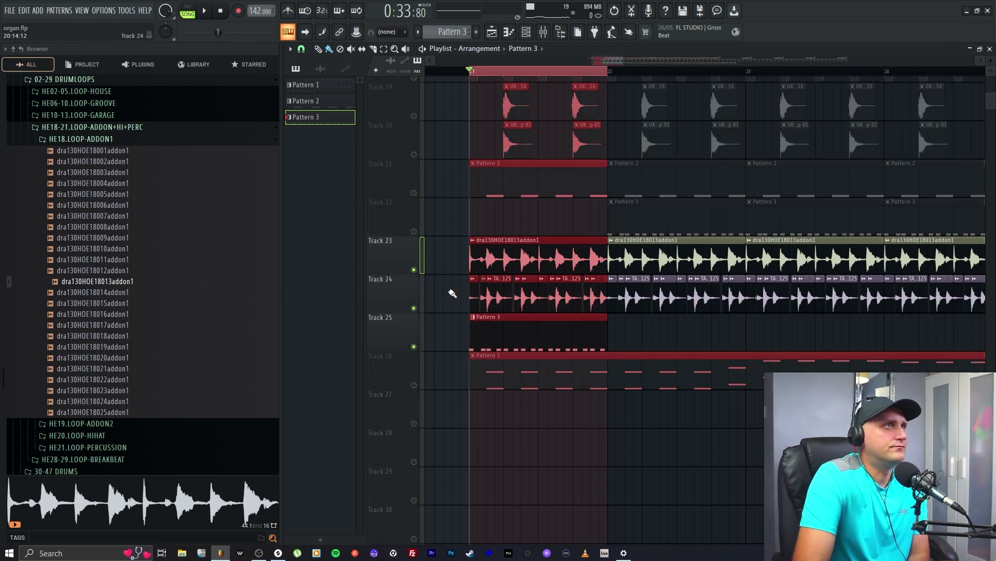
# Play the first beat of bar 21 looped, mute Track 23 while listening, and stop playback.
pyautogui.moveTo(502, 73); pyautogui.dragTo(493, 76)
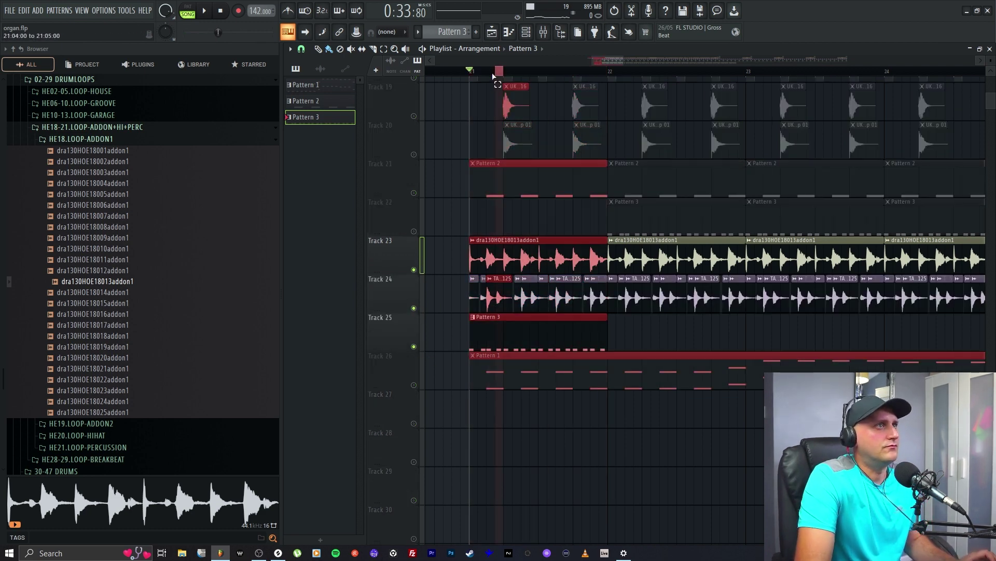
pyautogui.click(211, 16)
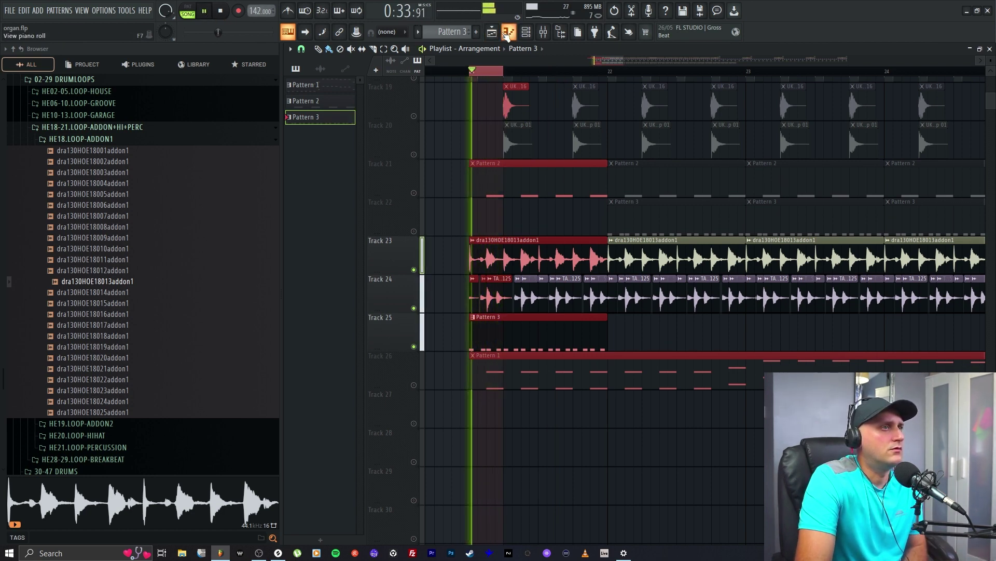
pyautogui.click(415, 269)
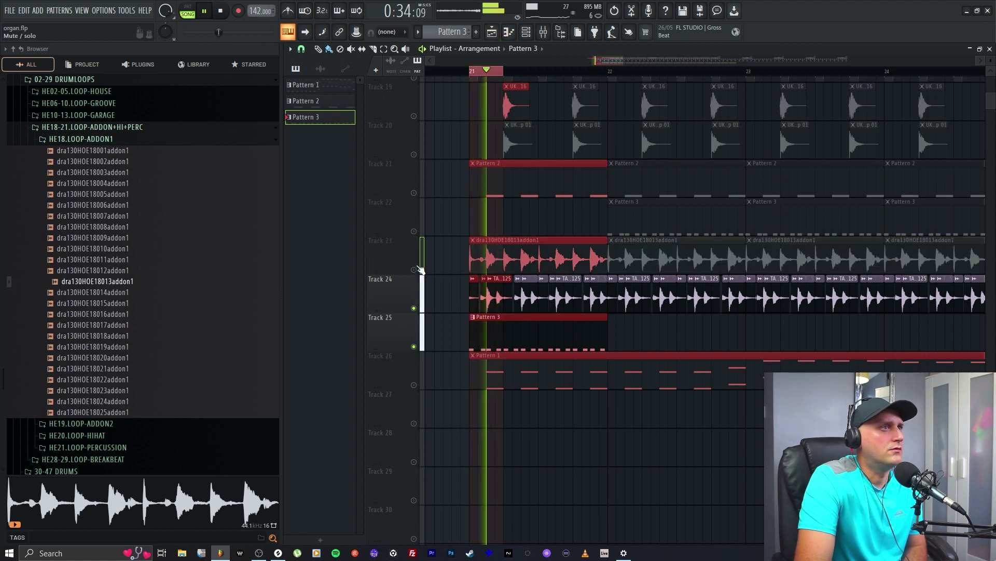
pyautogui.press('space')
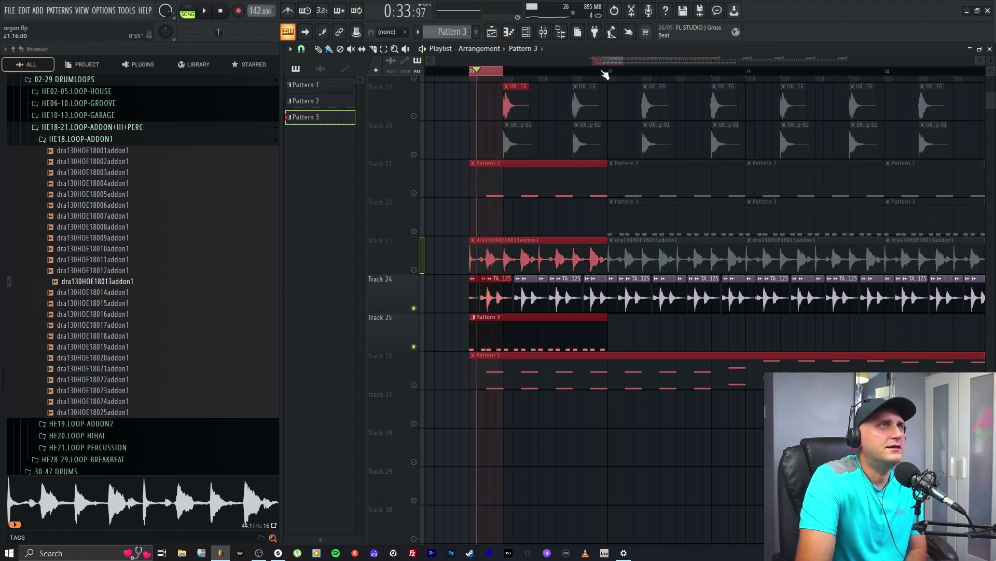
# Slice the addon loop before and after its quiet hit near the start of bar 21, and unmute Track 23.
pyautogui.moveTo(623, 60); pyautogui.dragTo(598, 63)
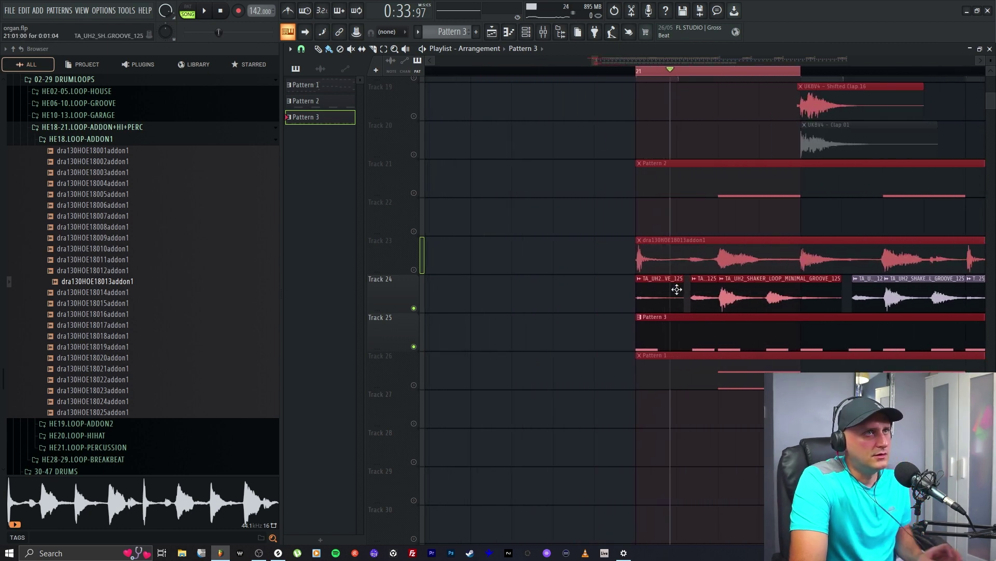
pyautogui.click(677, 289)
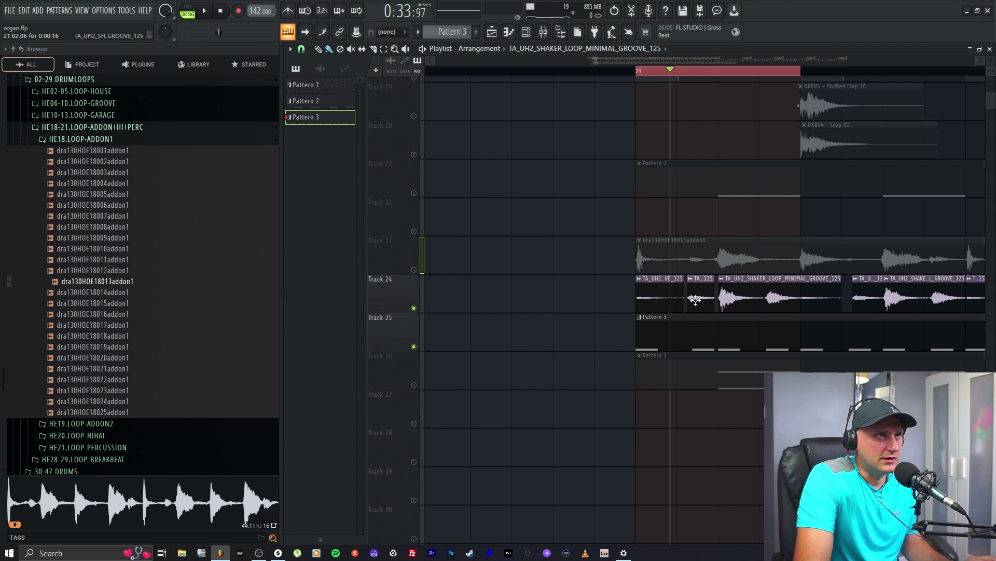
pyautogui.click(695, 299)
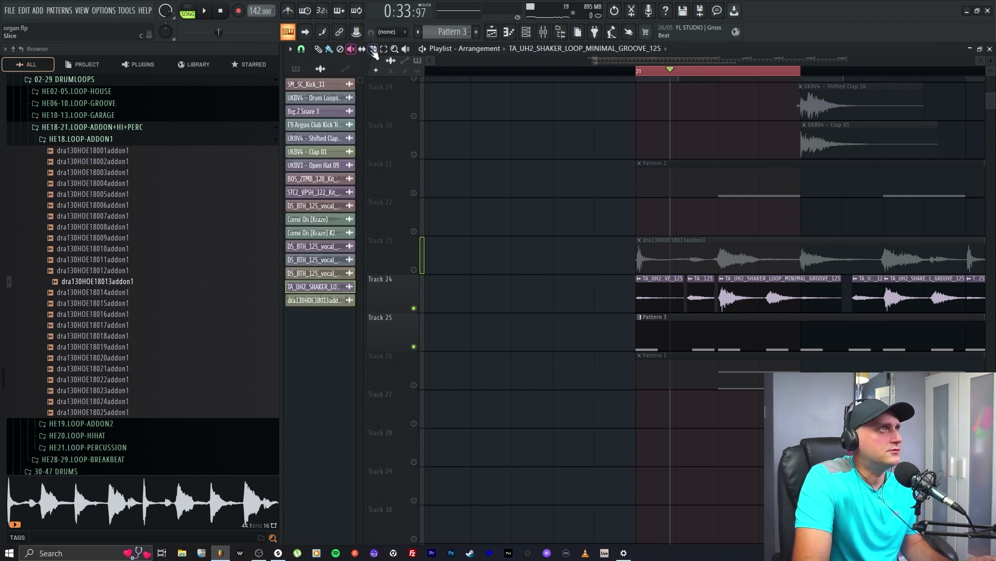
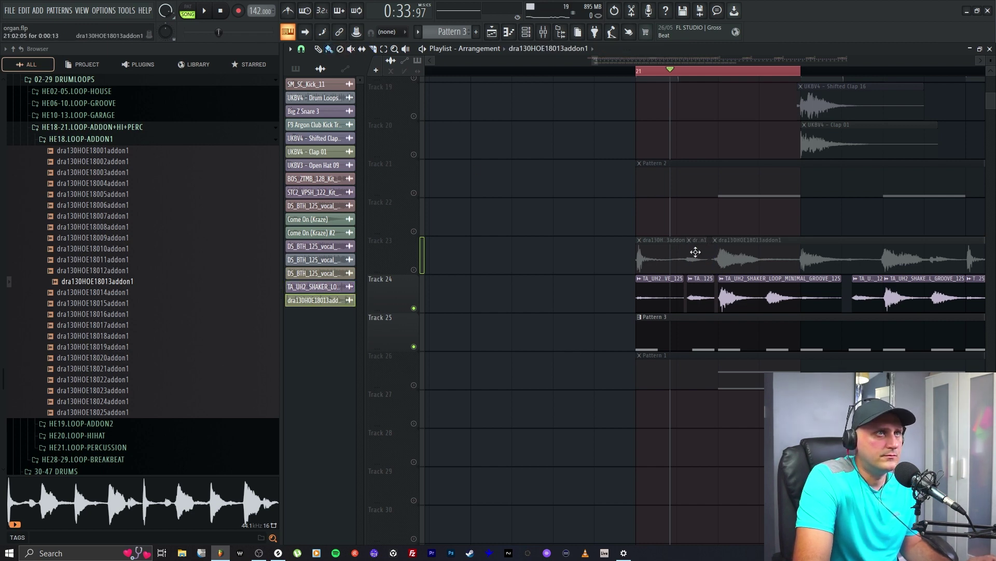
pyautogui.hotkey('ctrl', 'z')
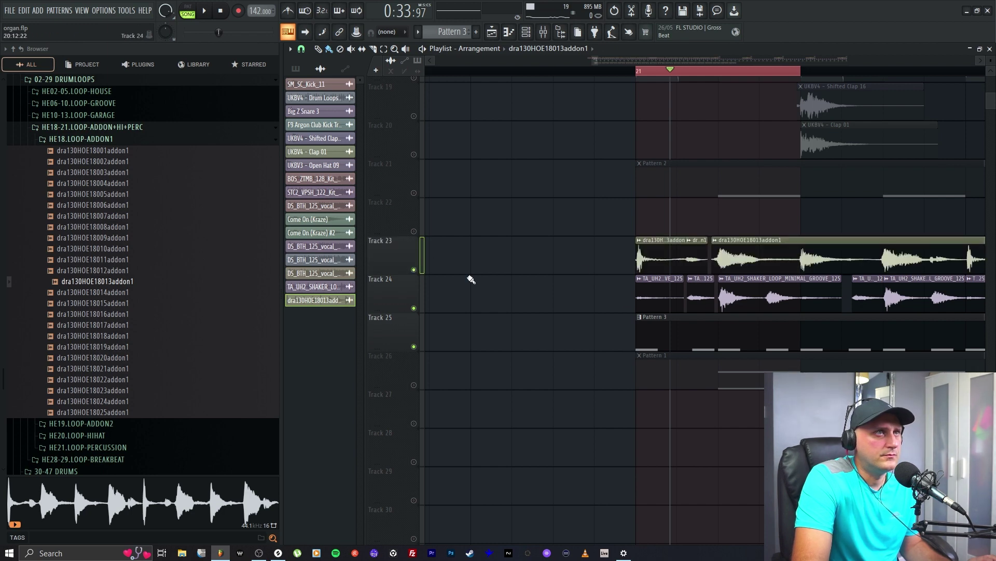
# Set the declicking mode of both the addon loop and the shaker loop clips to a bleeding option that crossfades their slices.
pyautogui.doubleClick(664, 260)
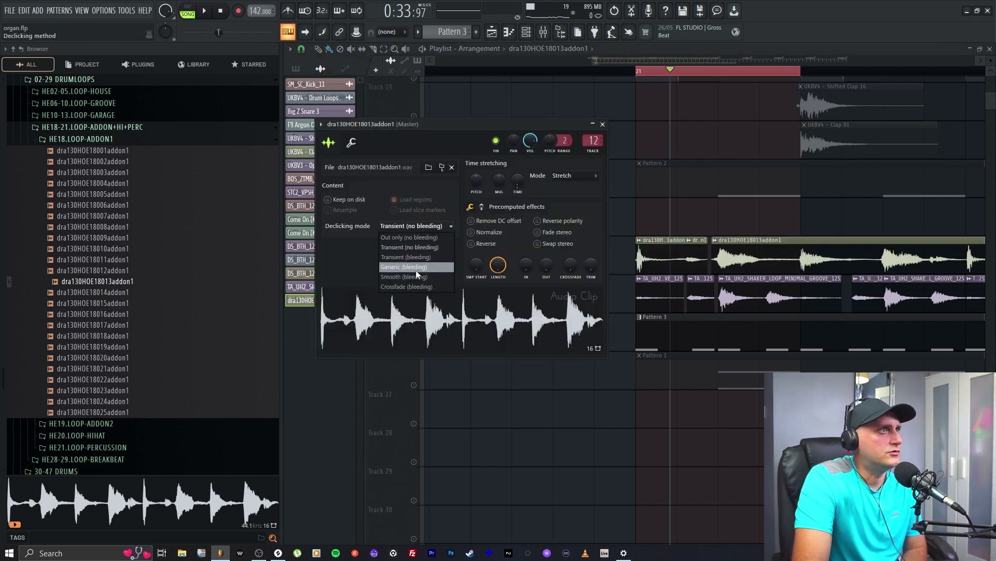
pyautogui.click(416, 269)
pyautogui.doubleClick(645, 293)
pyautogui.click(755, 243)
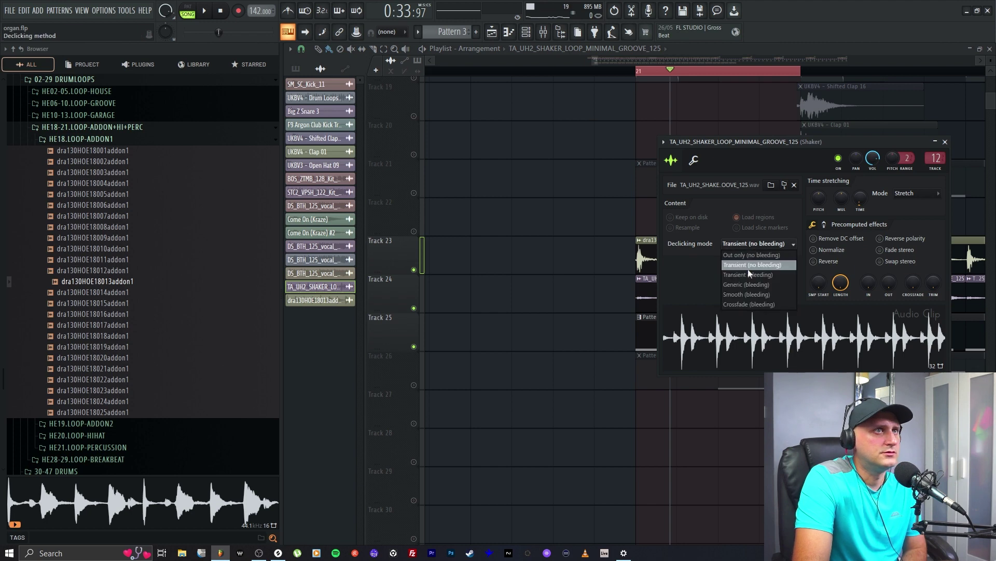
pyautogui.click(749, 274)
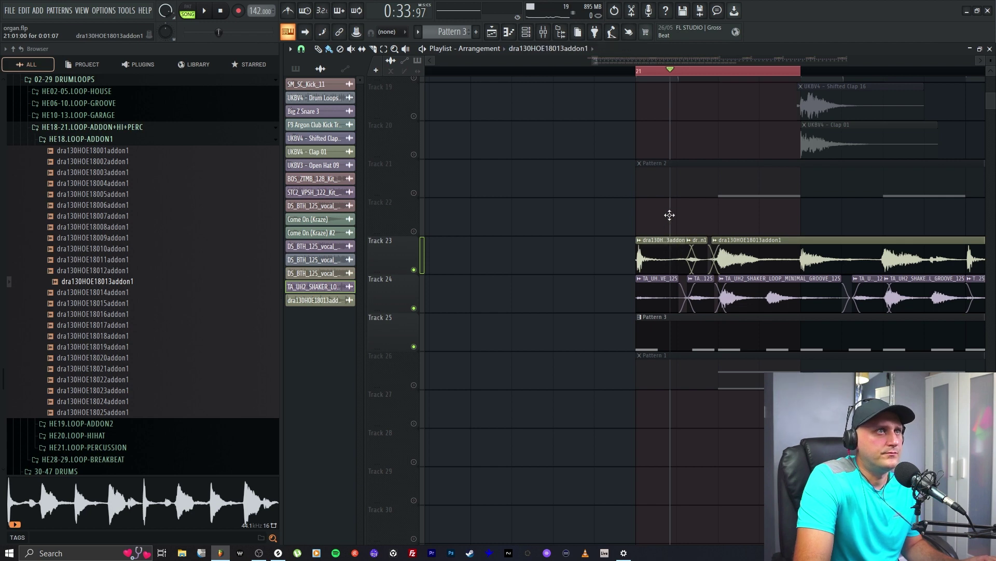
# Trim the edges of the addon loop slices around the quiet hit on Track 23, and play the first beat of bar 21 looped.
pyautogui.moveTo(669, 215); pyautogui.dragTo(699, 220)
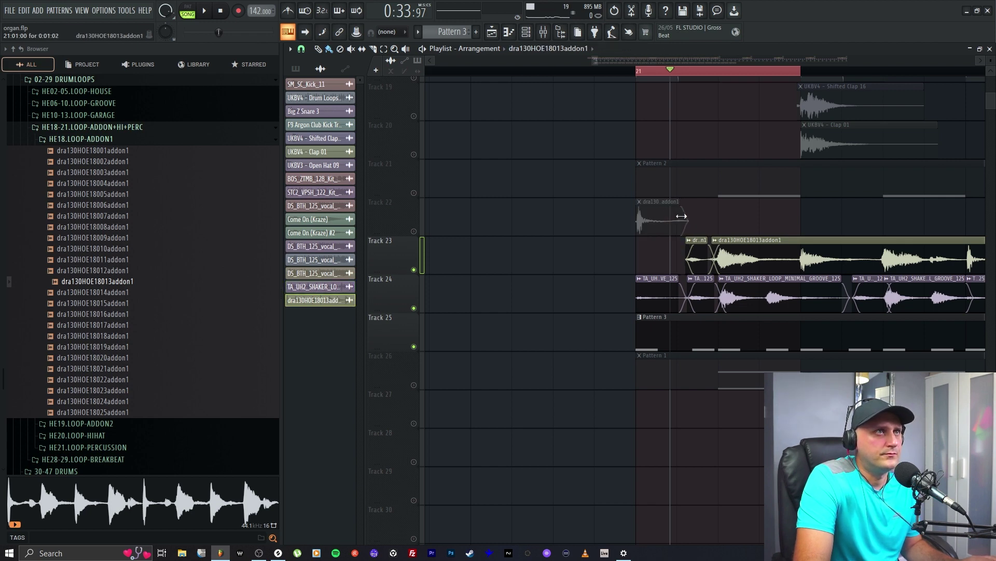
pyautogui.moveTo(669, 264); pyautogui.dragTo(714, 249)
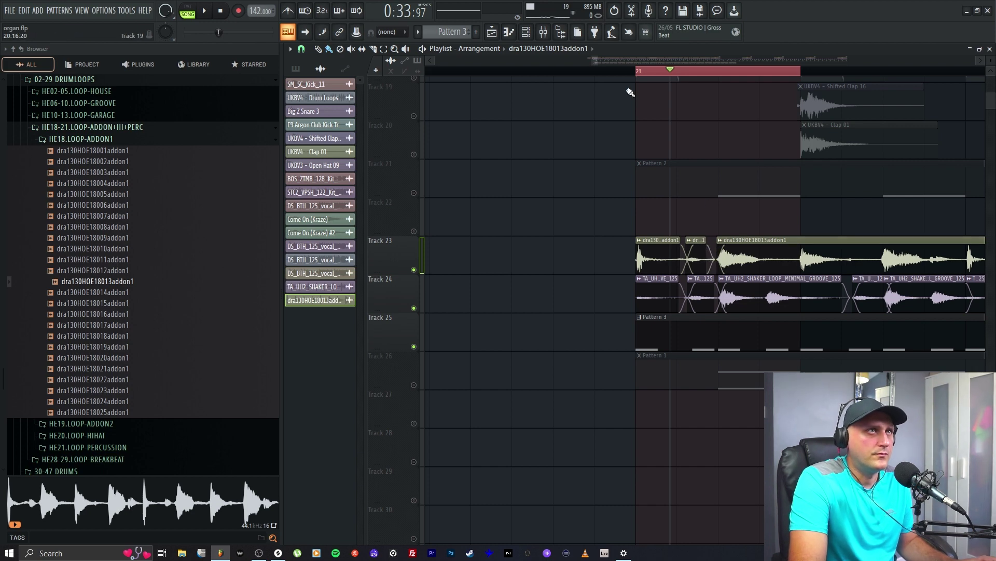
pyautogui.moveTo(639, 74); pyautogui.dragTo(801, 76)
pyautogui.press('space')
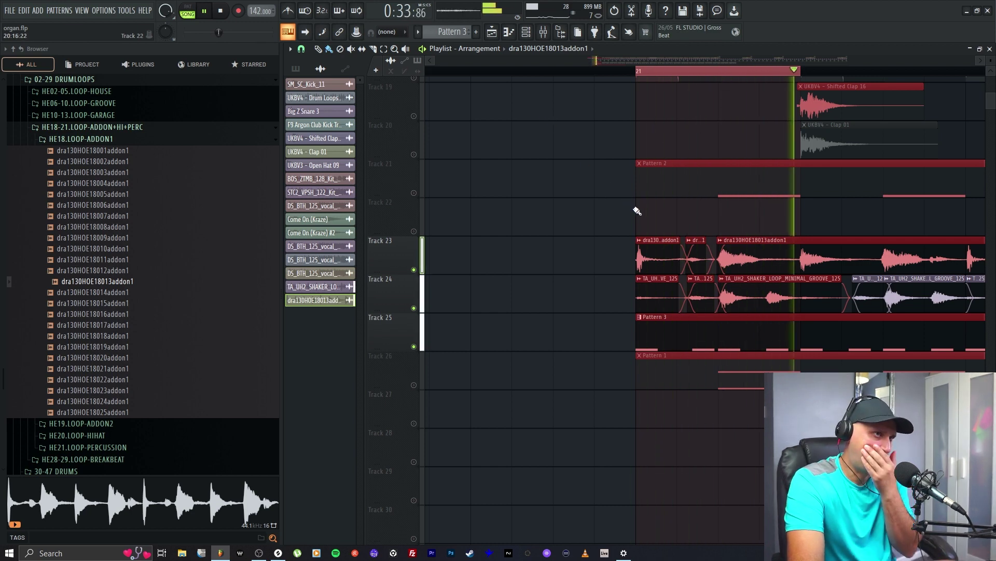
# Move the second Shaker 03 note in Pattern 3 slightly earlier during playback.
pyautogui.click(659, 363)
pyautogui.doubleClick(693, 341)
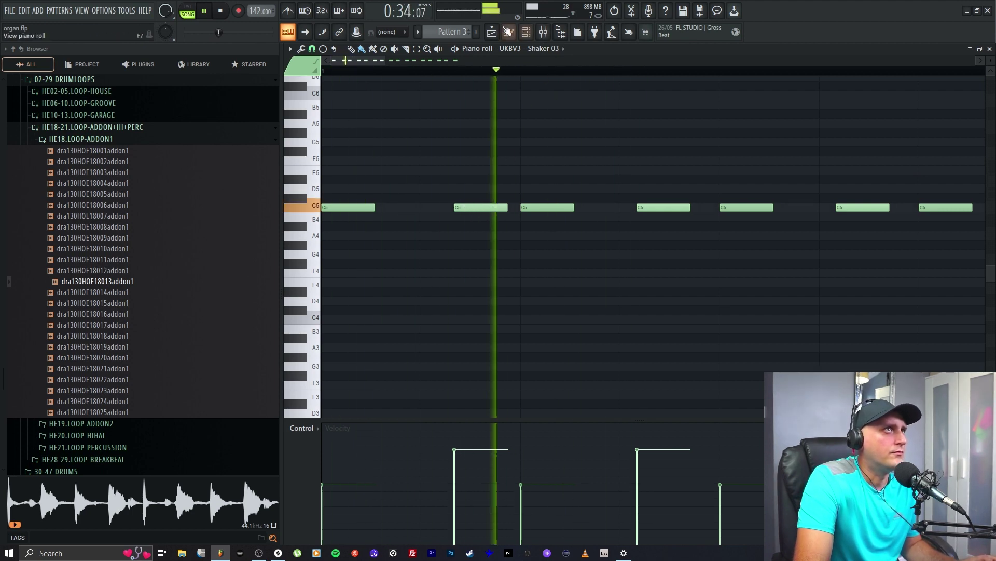
pyautogui.press('F5')
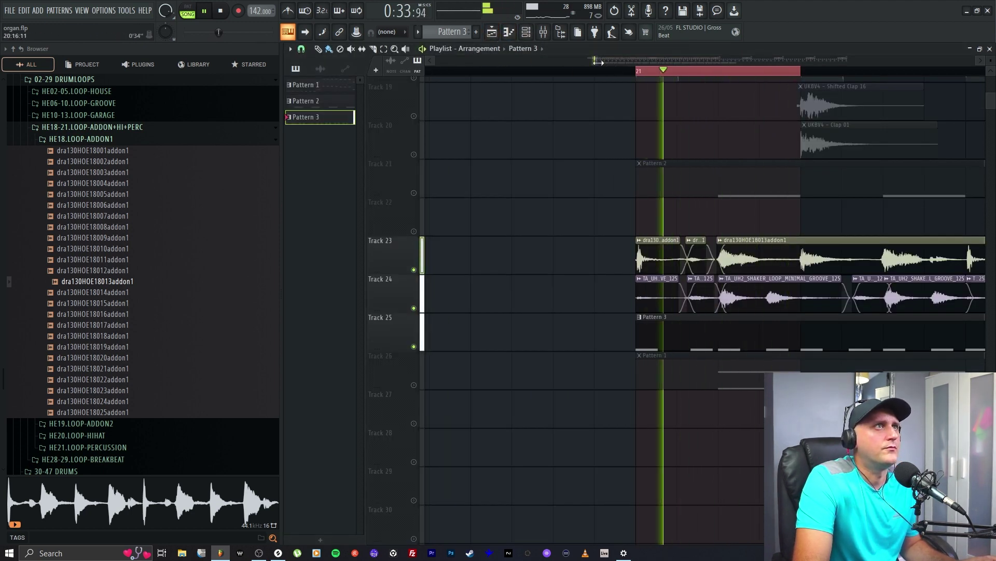
# Compare the second Pattern 3 note with the slices above it in bar 21, and reopen Pattern 3's Shaker 03 notes.
pyautogui.moveTo(597, 61); pyautogui.dragTo(596, 61)
pyautogui.click(980, 61)
pyautogui.click(981, 61)
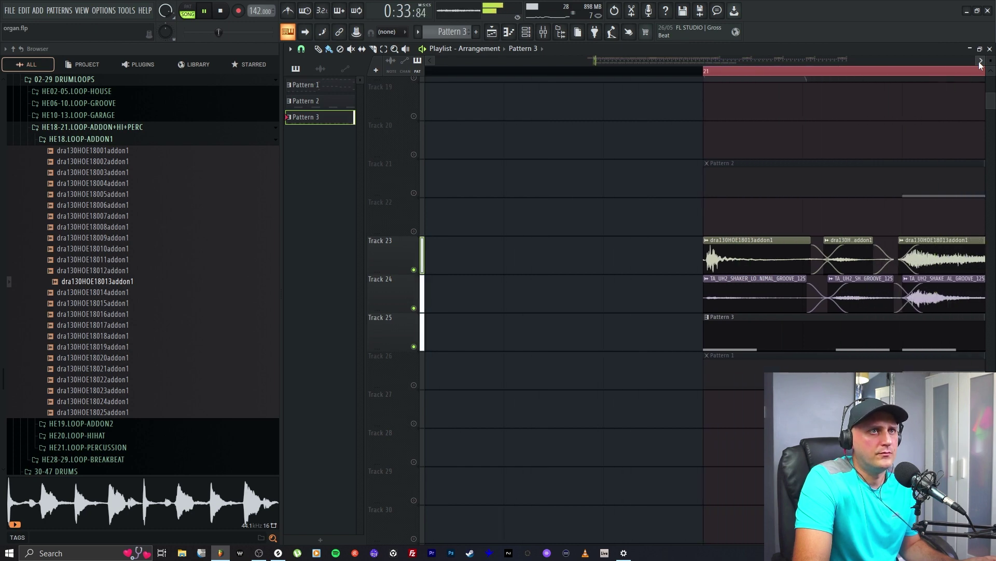
pyautogui.doubleClick(615, 348)
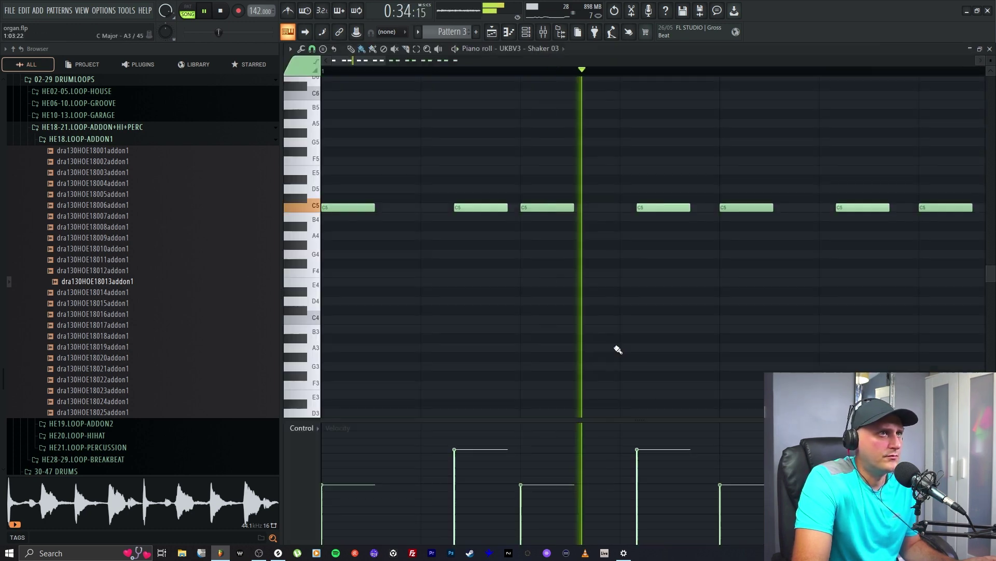
# Start Pattern 3's second C5 shaker note slightly earlier, lengthen it to meet the third note, and play the loop in the playlist.
pyautogui.moveTo(495, 208); pyautogui.dragTo(517, 208)
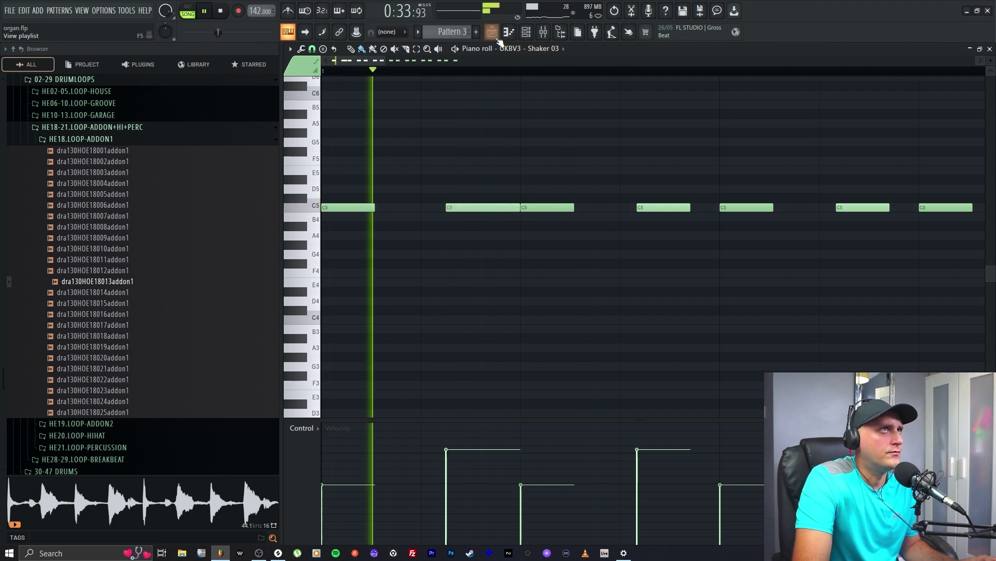
pyautogui.press('F5')
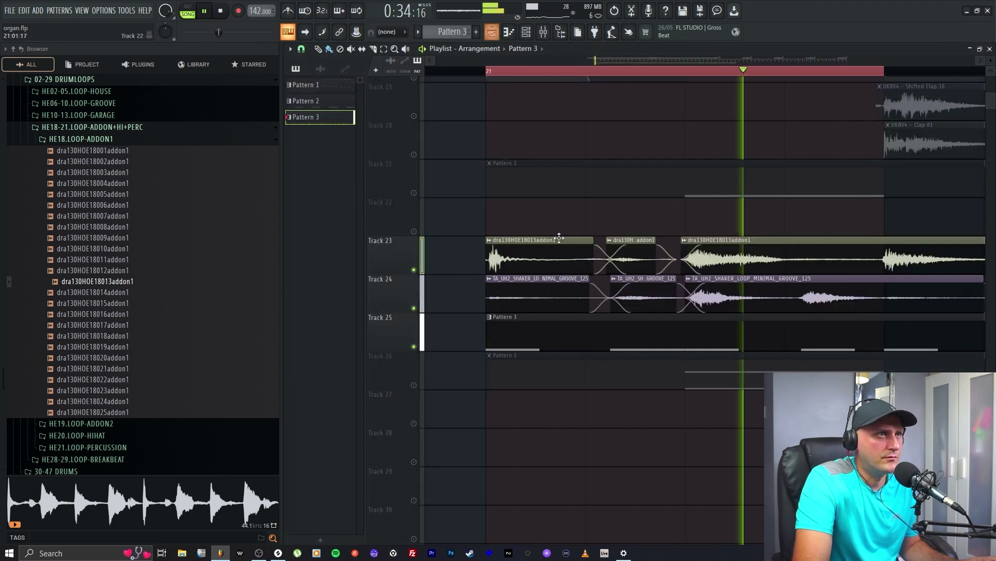
pyautogui.doubleClick(627, 338)
pyautogui.moveTo(520, 211); pyautogui.dragTo(517, 208)
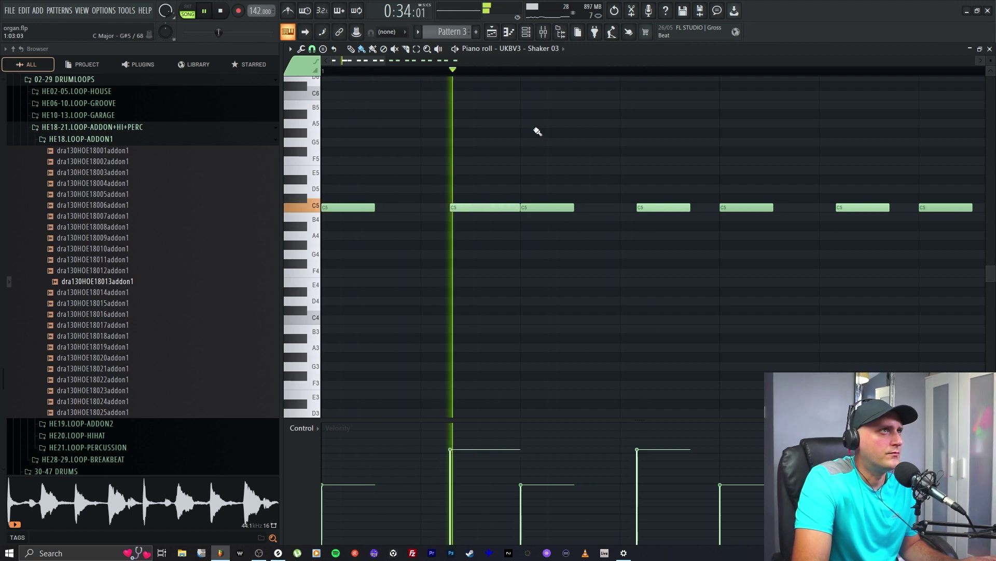
pyautogui.click(494, 33)
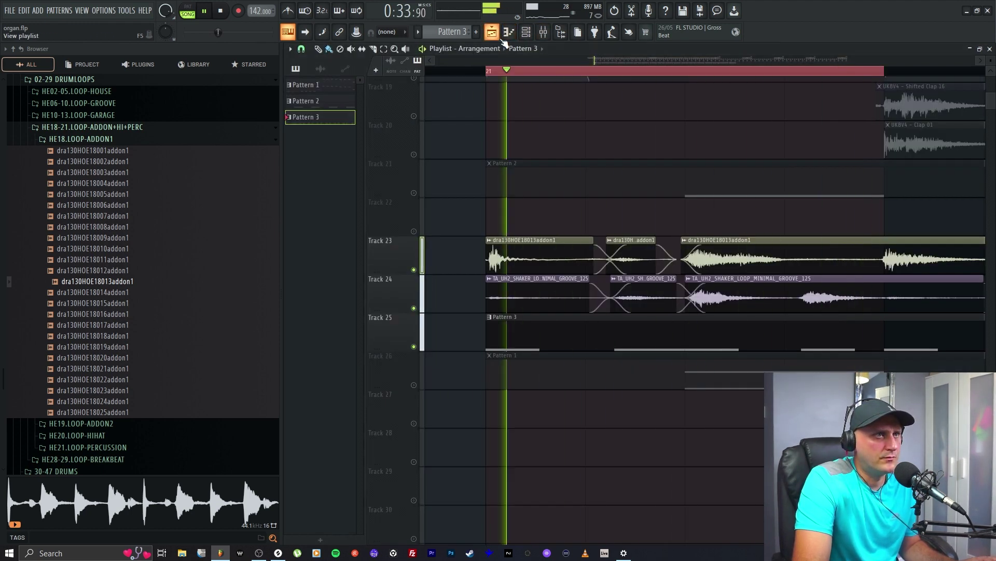
pyautogui.press('space')
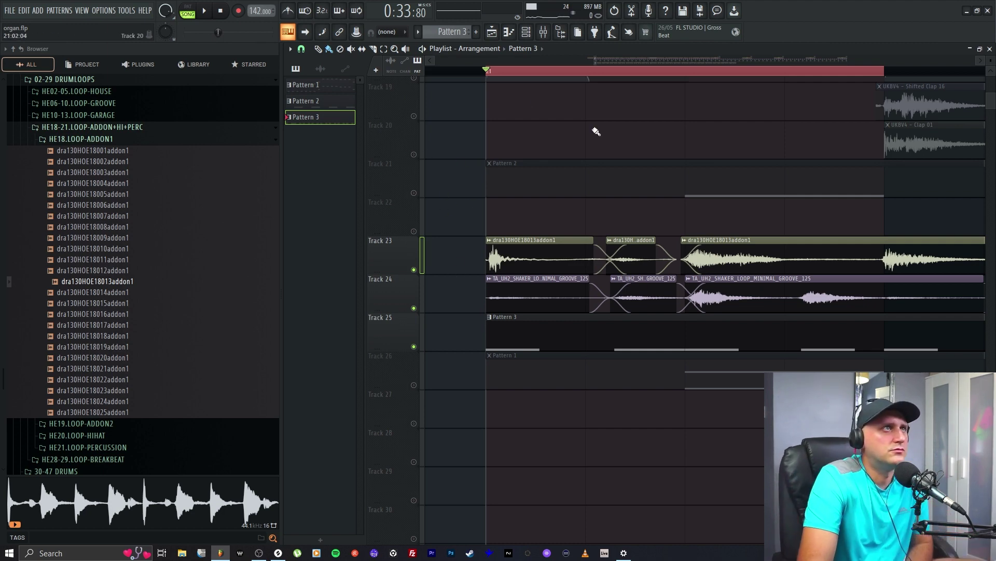
pyautogui.moveTo(596, 60); pyautogui.dragTo(479, 78)
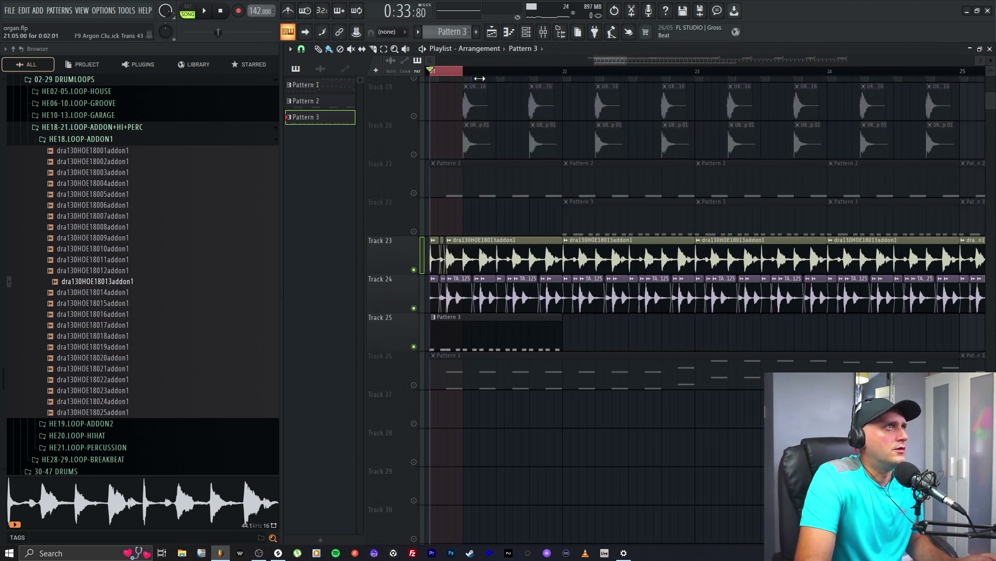
pyautogui.press('space')
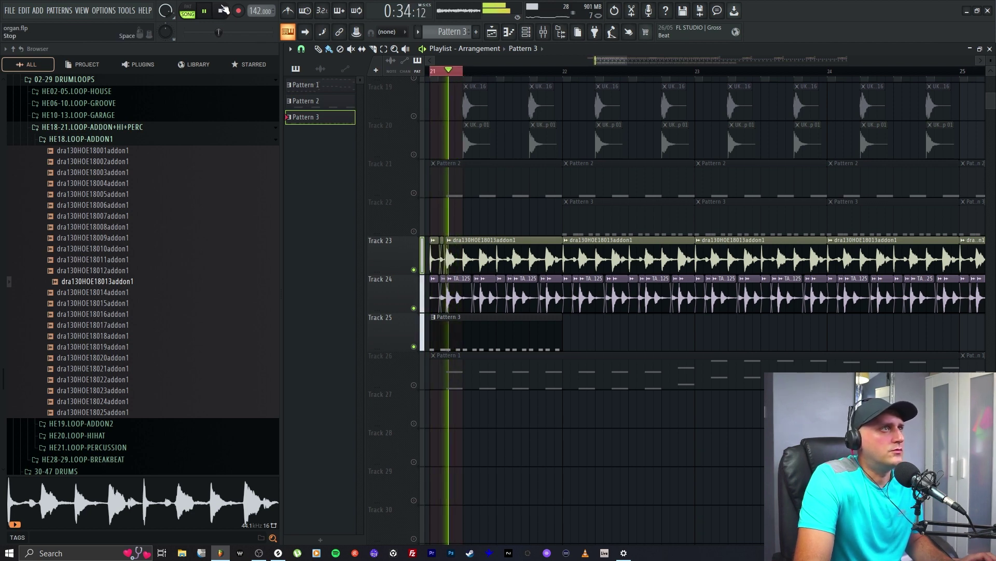
pyautogui.click(221, 11)
pyautogui.moveTo(624, 63); pyautogui.dragTo(602, 76)
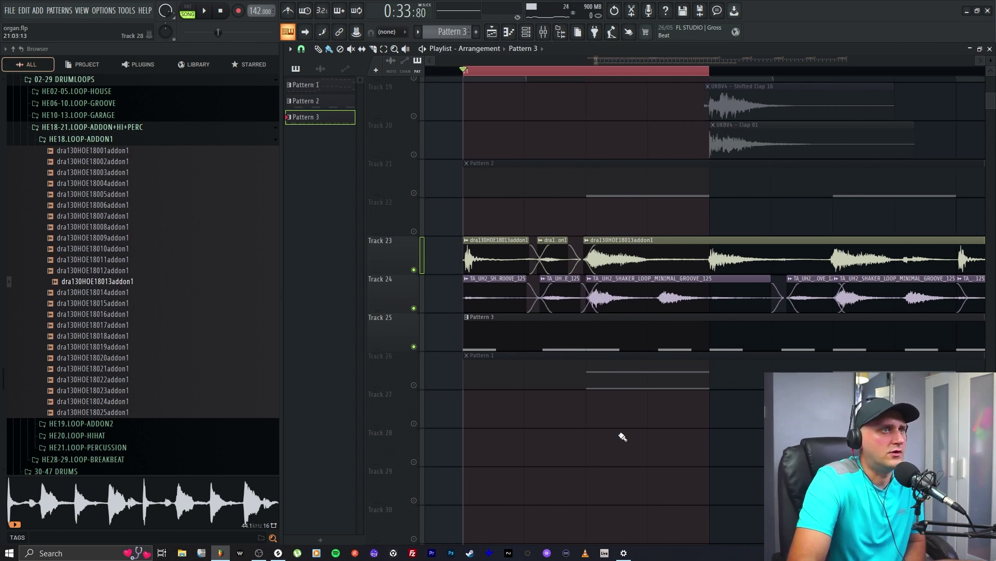
# Open the sampler settings of the UKBV3 - Shaker 03 channel and locate its sample file in the browser.
pyautogui.click(526, 32)
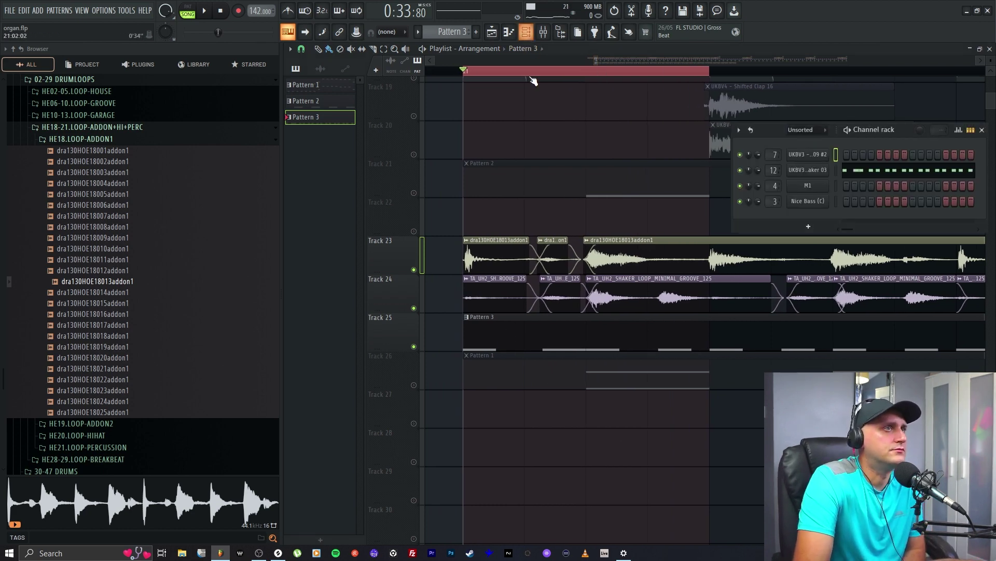
pyautogui.click(808, 169)
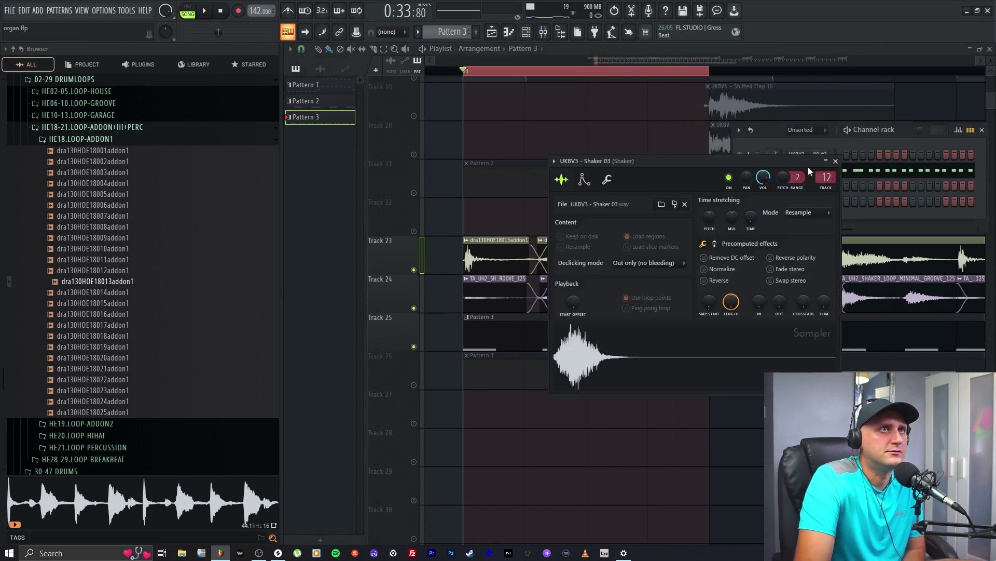
pyautogui.click(671, 205)
pyautogui.click(514, 8)
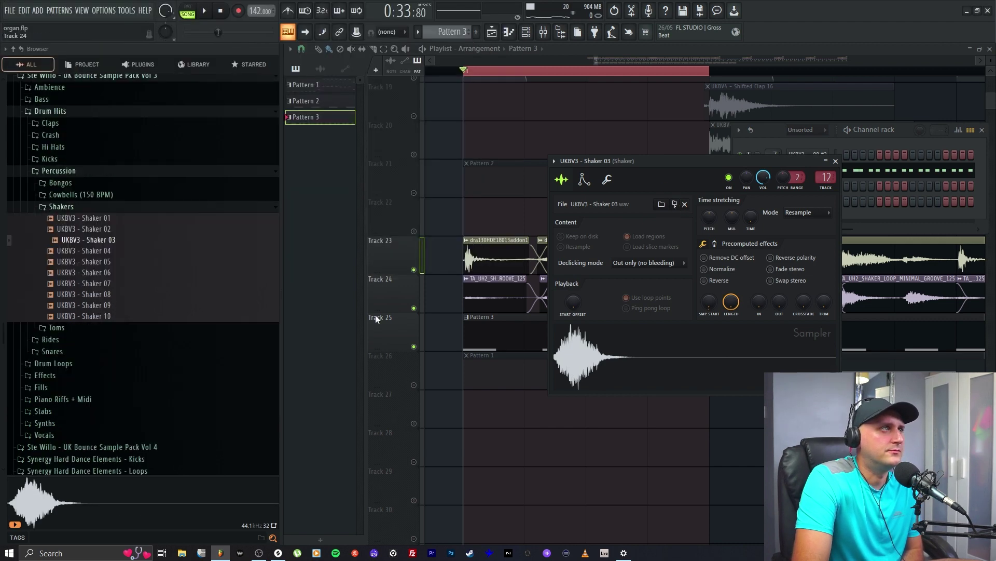
# Open the Shakers folder under Drum Hits in Ste Willo - UK Bounce Sample Pack Vol 1.
pyautogui.scroll(5, 78, 165)
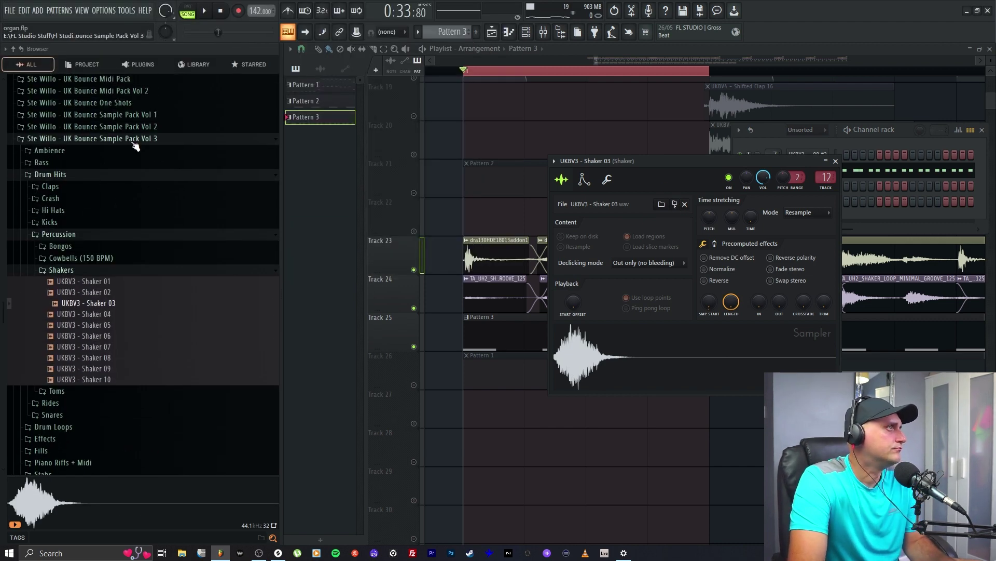
pyautogui.click(135, 114)
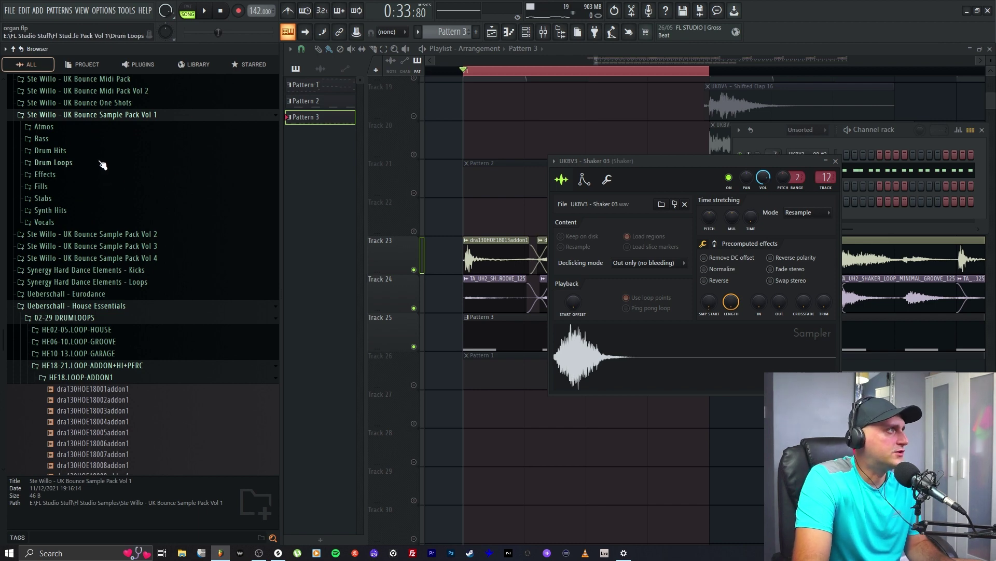
pyautogui.click(102, 164)
pyautogui.click(101, 163)
pyautogui.click(125, 150)
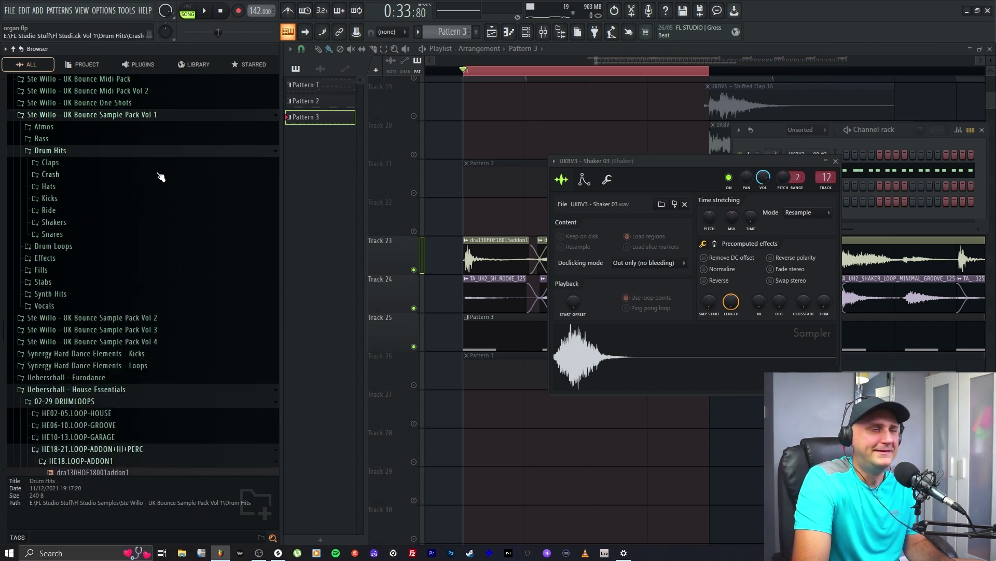
pyautogui.click(88, 222)
# Audition the shaker samples in the folder and replace the channel's sample with Shaker 5.
pyautogui.click(124, 258)
pyautogui.press('Up')
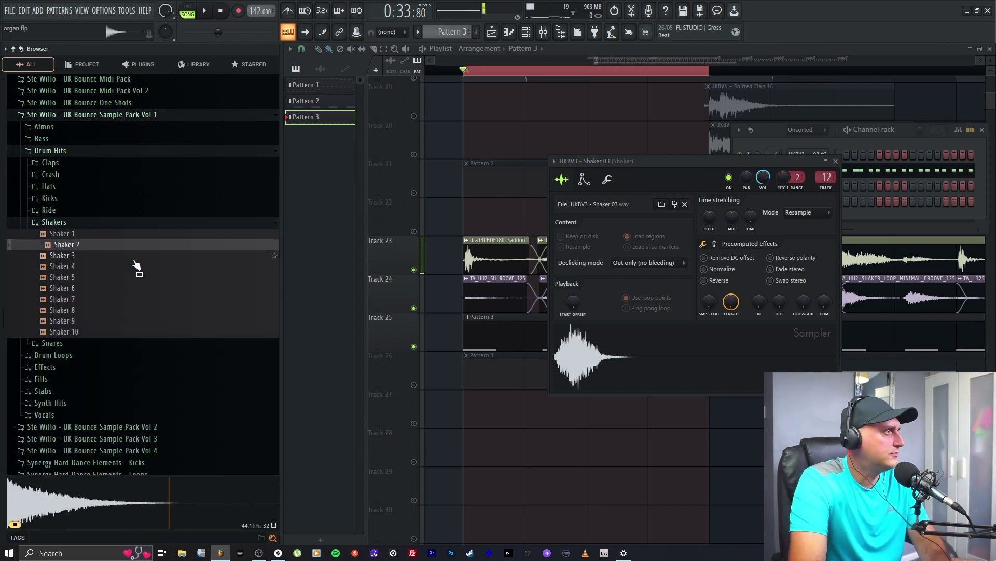
pyautogui.press('Up')
pyautogui.click(129, 271)
pyautogui.press('Down')
pyautogui.press('Down')
pyautogui.press('Down')
pyautogui.press('Down')
pyautogui.press('Down')
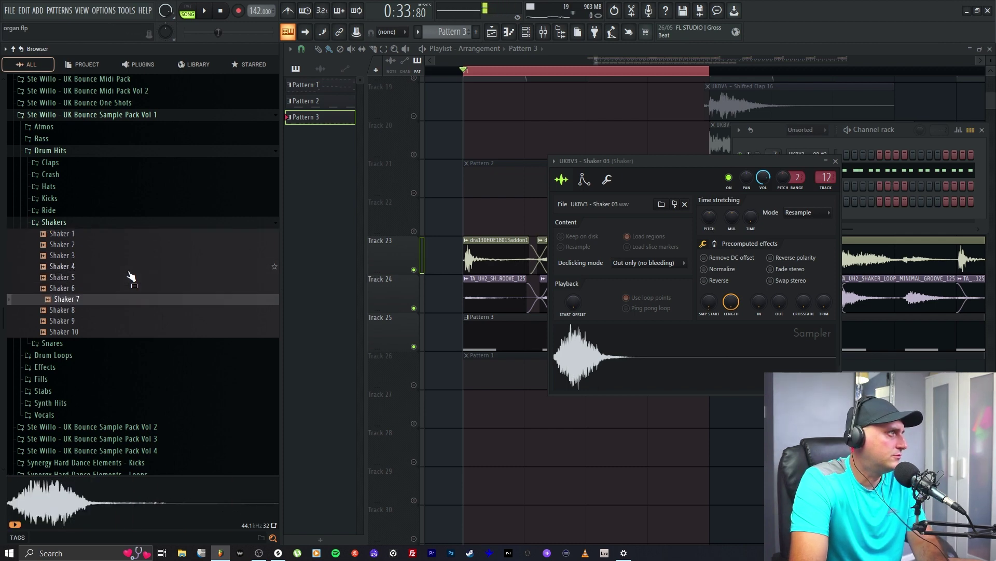
pyautogui.press('Down')
pyautogui.press('Up')
pyautogui.press('Up')
pyautogui.press('Up')
pyautogui.press('Up')
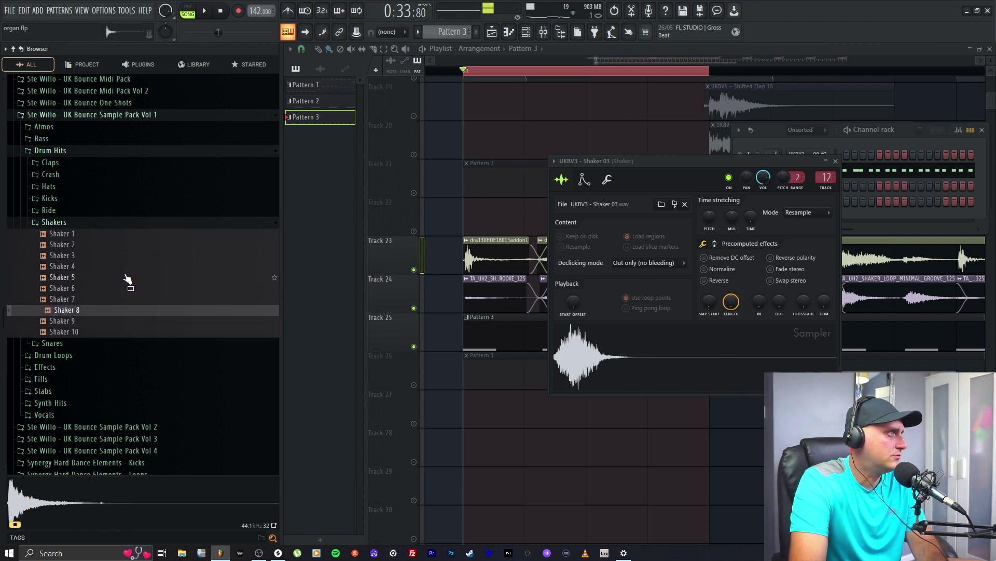
pyautogui.press('Up')
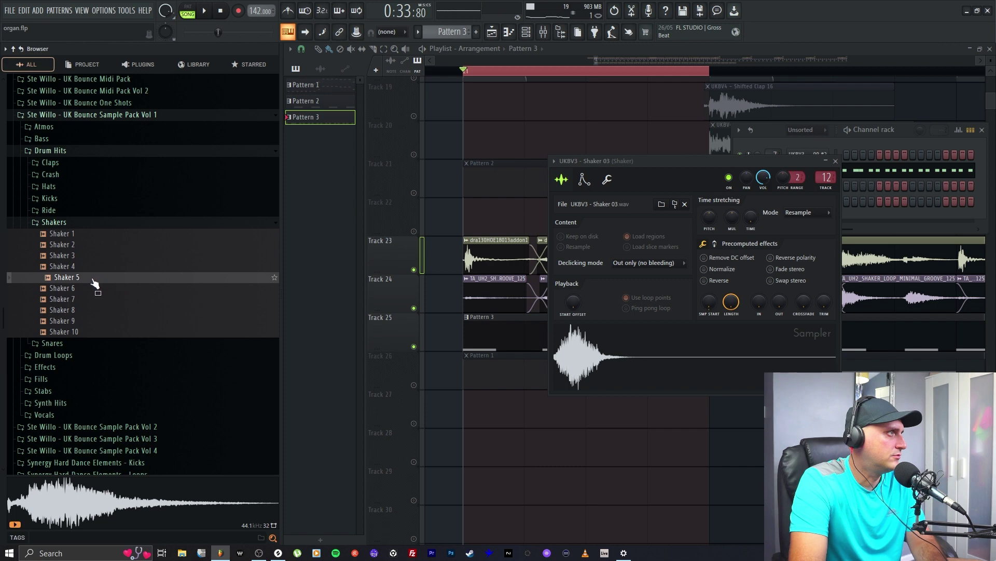
pyautogui.press('Return')
# During playback, set the Shaker 5 sample start offset to 7% and add a fade-out to the sample.
pyautogui.press('space')
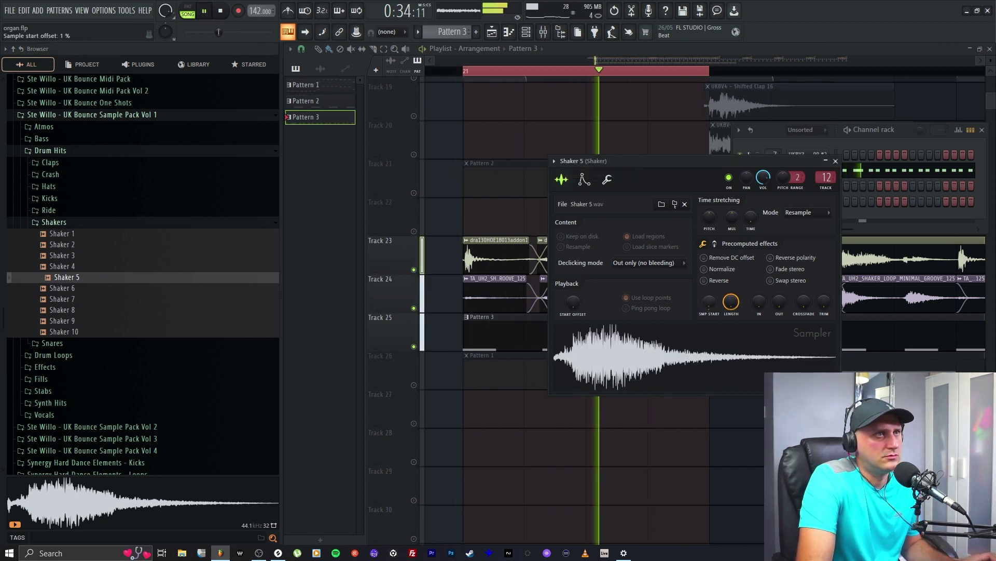
pyautogui.moveTo(708, 303); pyautogui.dragTo(709, 303)
pyautogui.scroll(3, 709, 303)
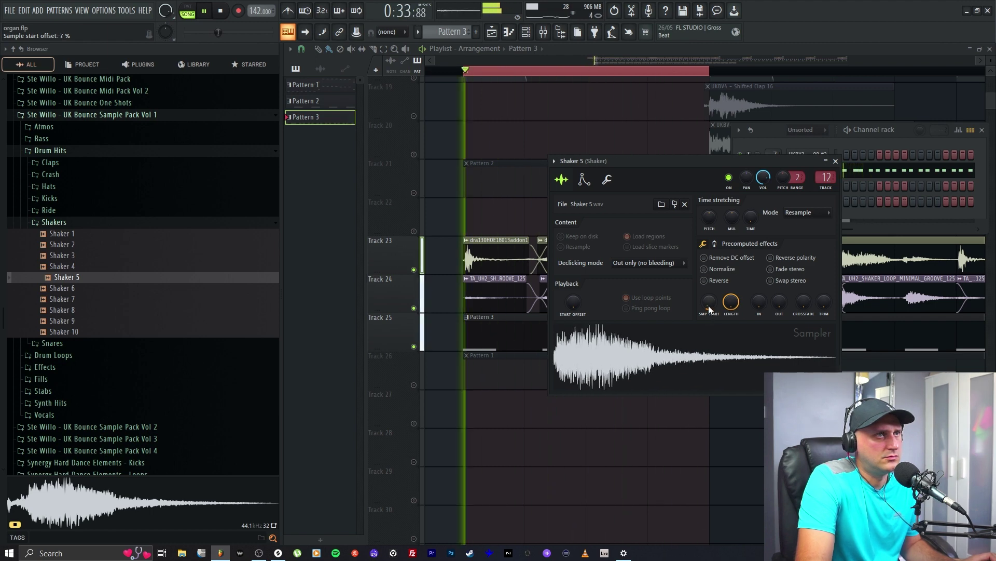
pyautogui.moveTo(778, 303); pyautogui.dragTo(783, 312)
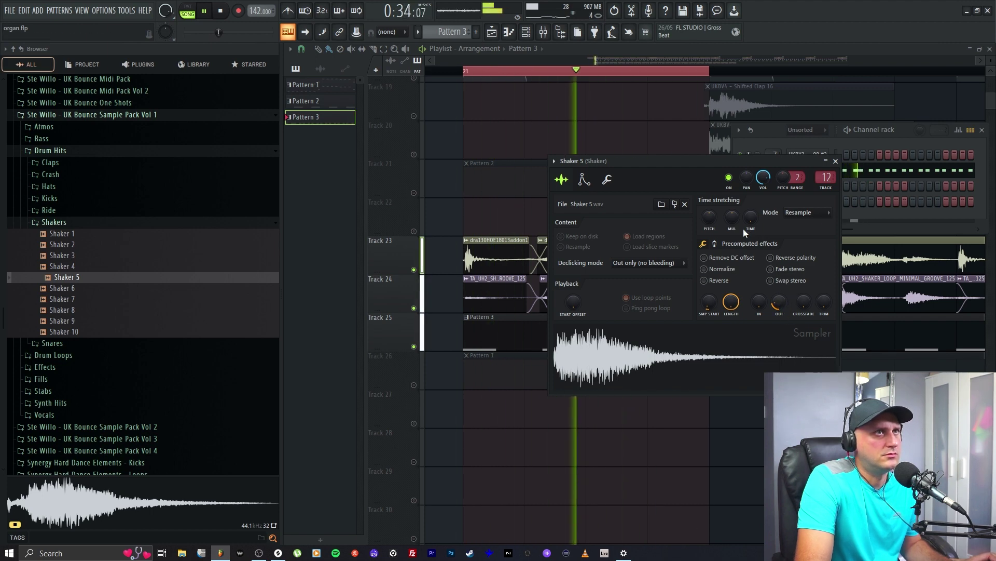
# Adjust the Shaker 5 time-stretching pitch in Auto mode and lower the channel volume to 54%.
pyautogui.moveTo(709, 219); pyautogui.dragTo(712, 227)
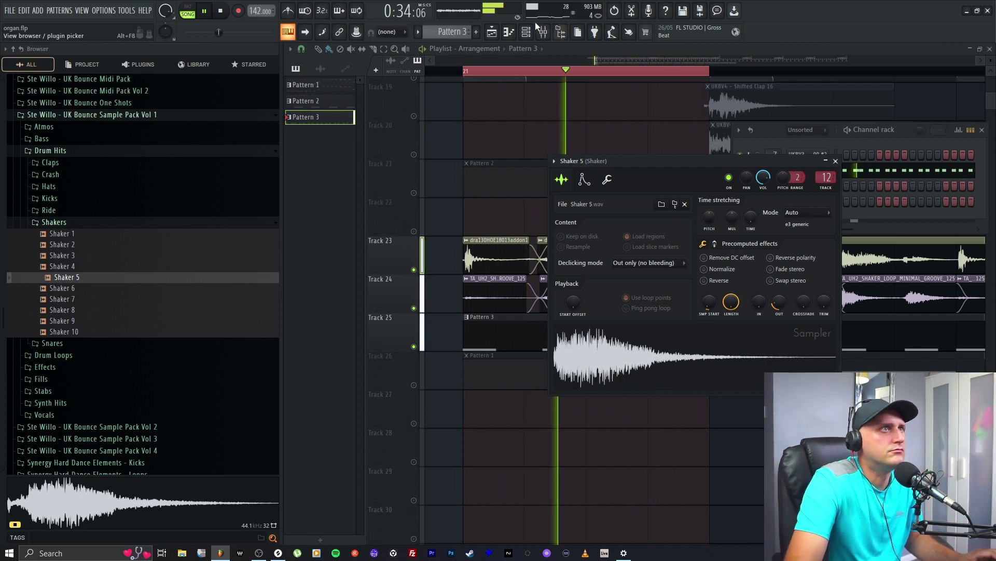
pyautogui.press('space')
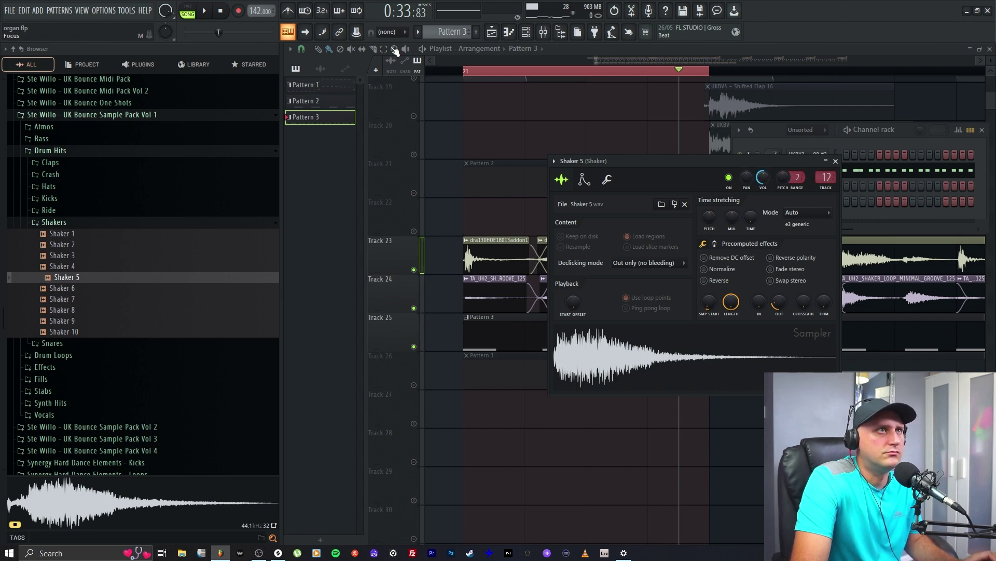
pyautogui.click(203, 12)
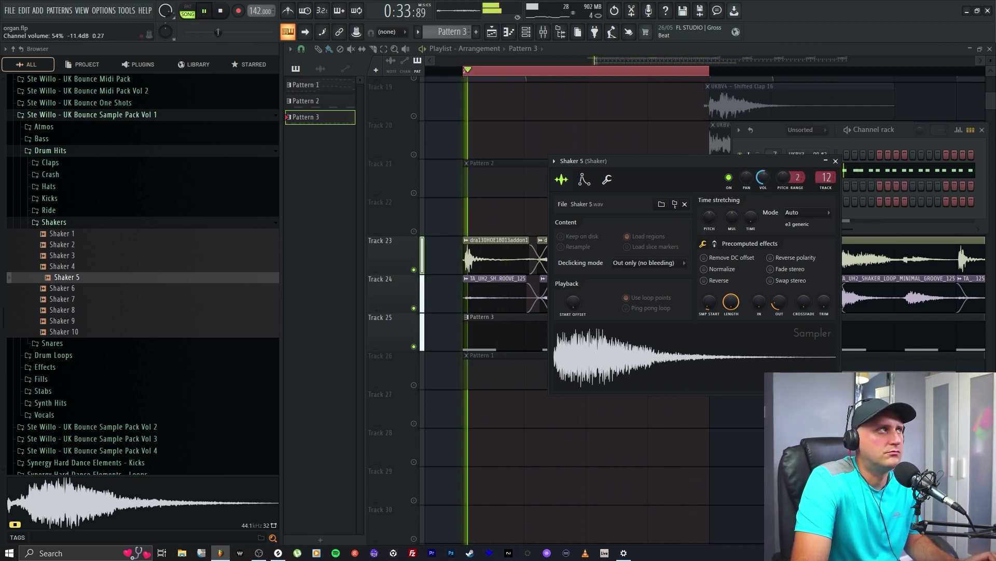
pyautogui.press('space')
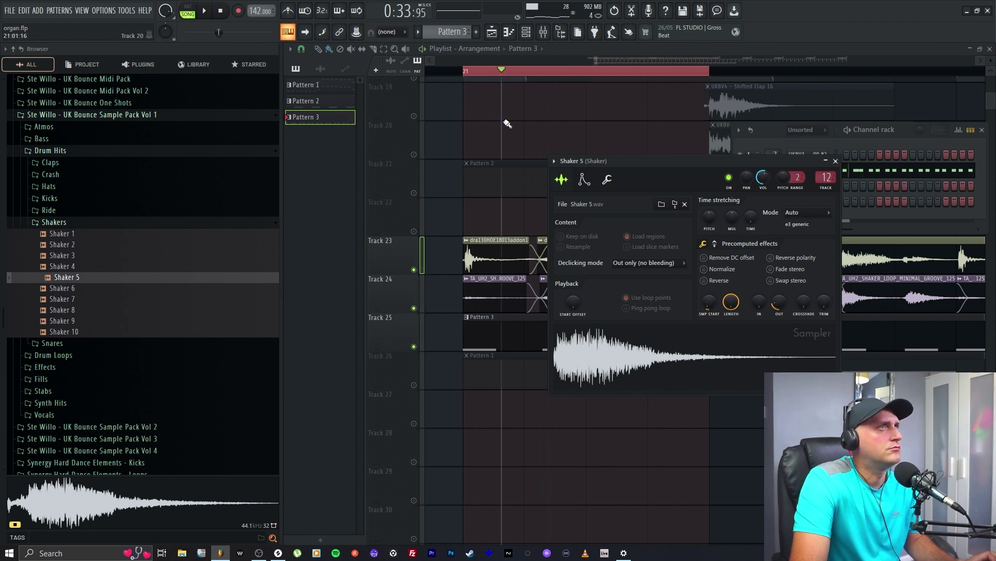
# Nudge the short middle dra130HOE18013addon1 clip on Track 23 slightly later and play the loop.
pyautogui.moveTo(597, 61)
pyautogui.mouseDown()
pyautogui.moveTo(616, 70)
pyautogui.moveTo(586, 72)
pyautogui.mouseUp()
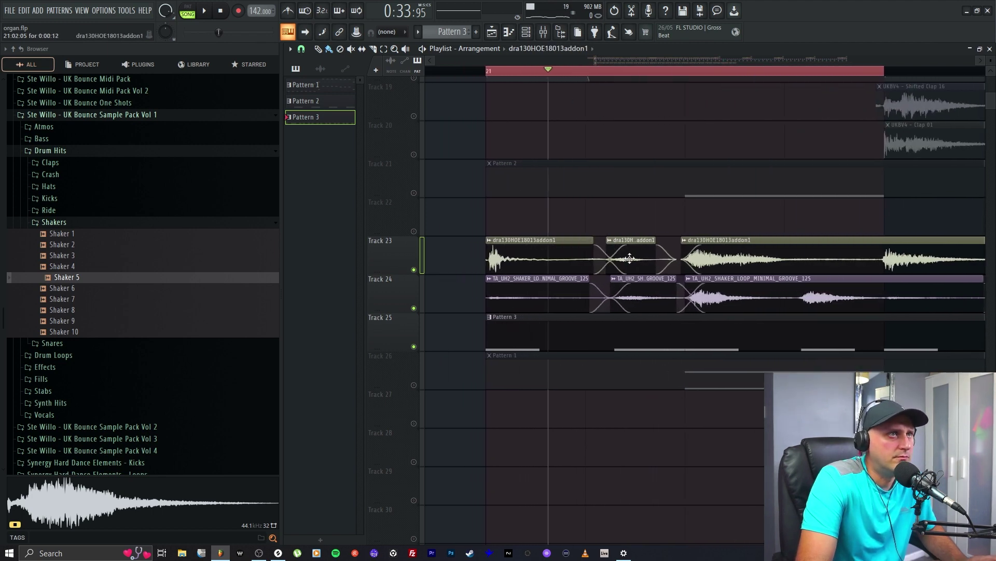
pyautogui.moveTo(629, 258); pyautogui.dragTo(631, 258)
pyautogui.press('space')
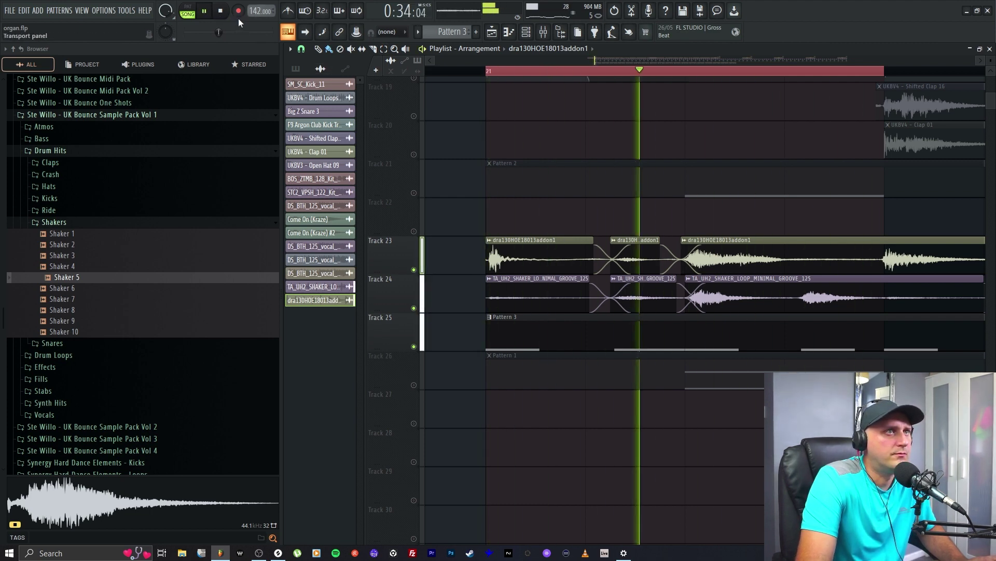
# With Track 25 muted, shorten the first Track 23 clip and nudge the short middle clips on Tracks 23 and 24 slightly earlier.
pyautogui.click(414, 347)
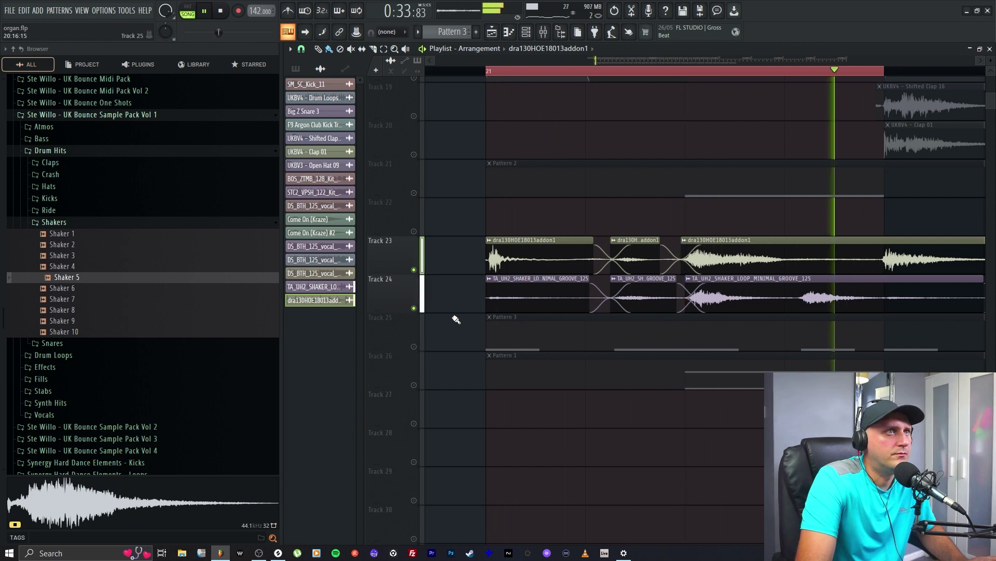
pyautogui.moveTo(592, 247); pyautogui.dragTo(589, 247)
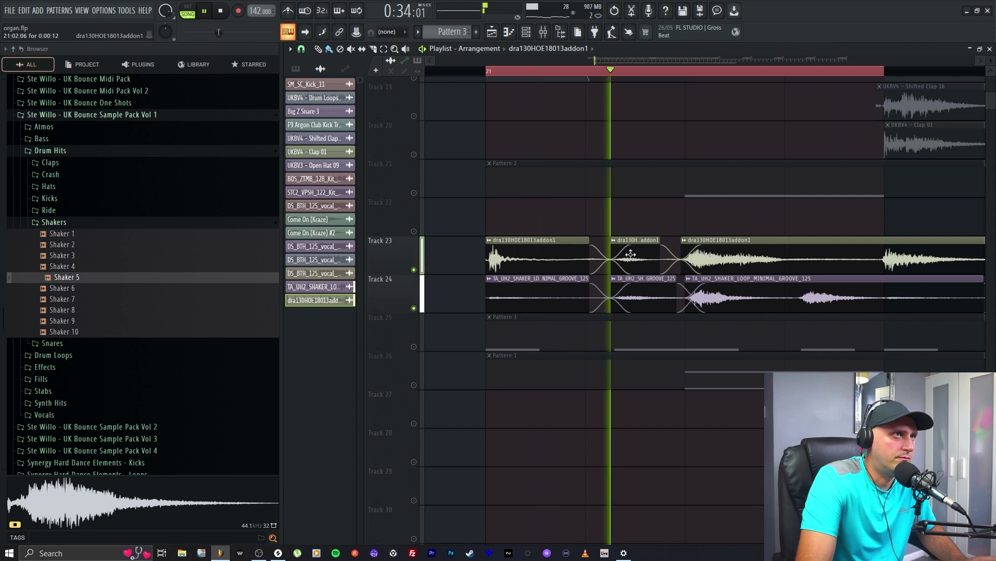
pyautogui.moveTo(630, 256); pyautogui.dragTo(655, 259)
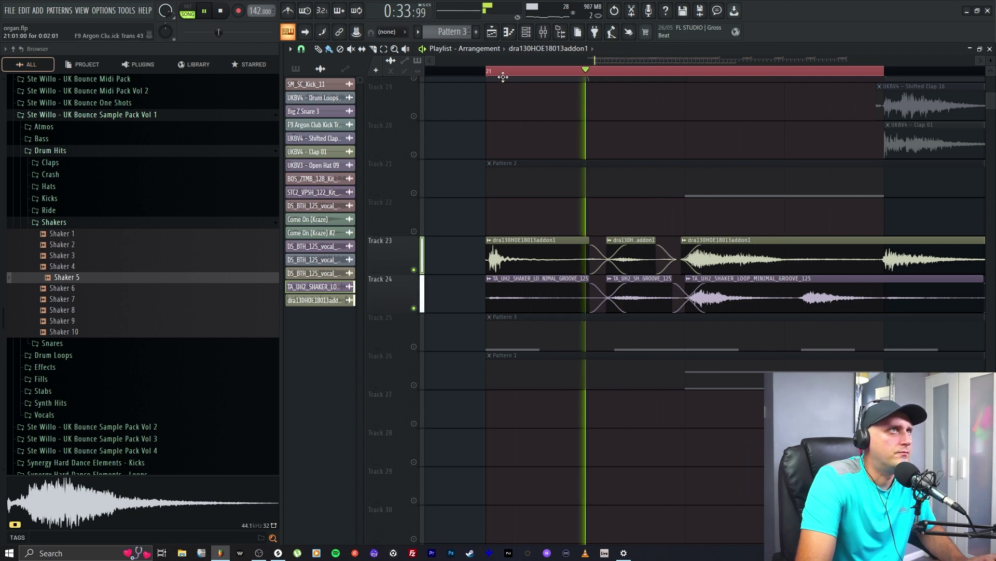
# Select the playlist range from 21:01:00 to 21:05:00 and unmute Track 25.
pyautogui.moveTo(499, 71); pyautogui.dragTo(883, 83)
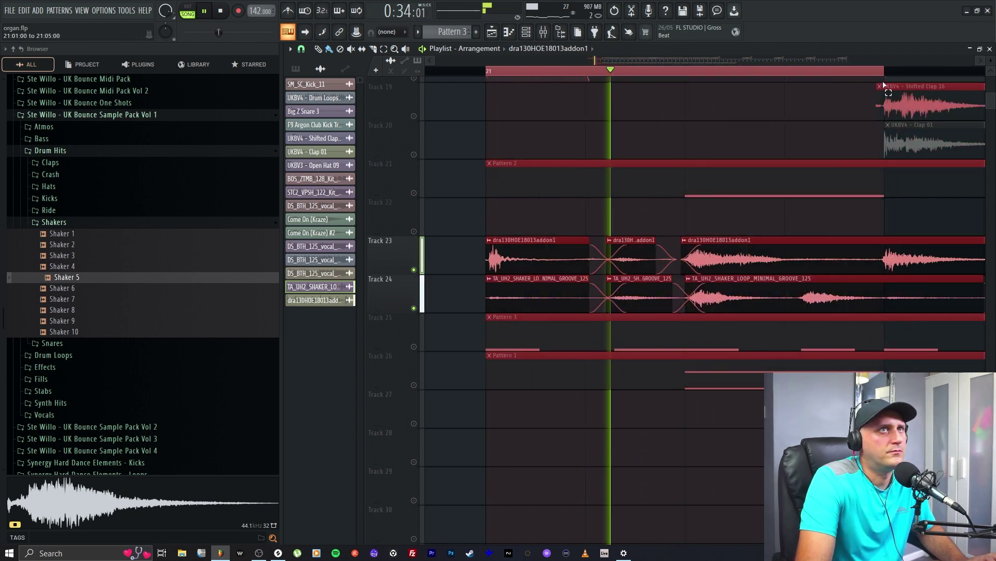
pyautogui.click(422, 345)
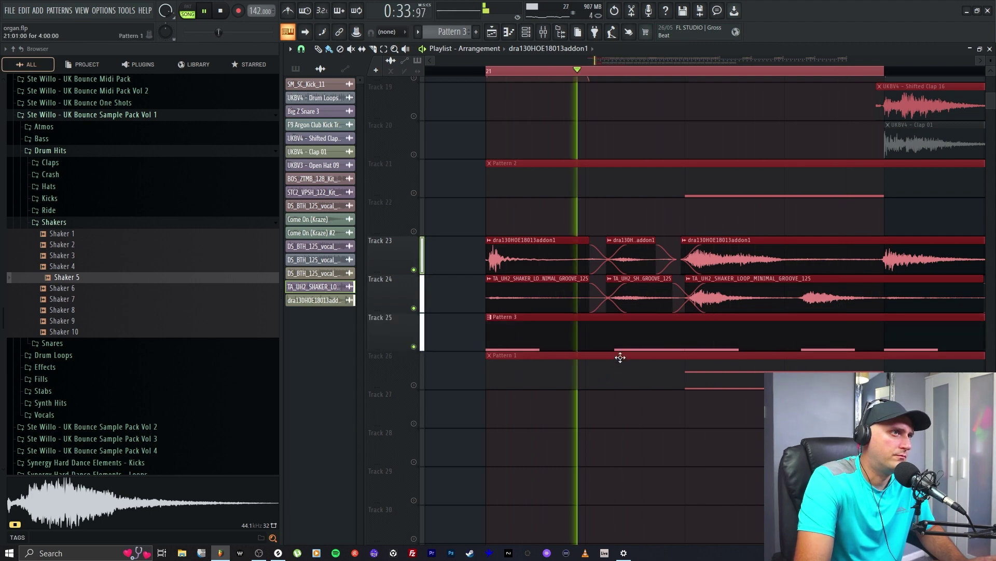
# Nudge the start of the second Shaker 5 note in Pattern 3 slightly earlier, with its end meeting the third note.
pyautogui.doubleClick(618, 350)
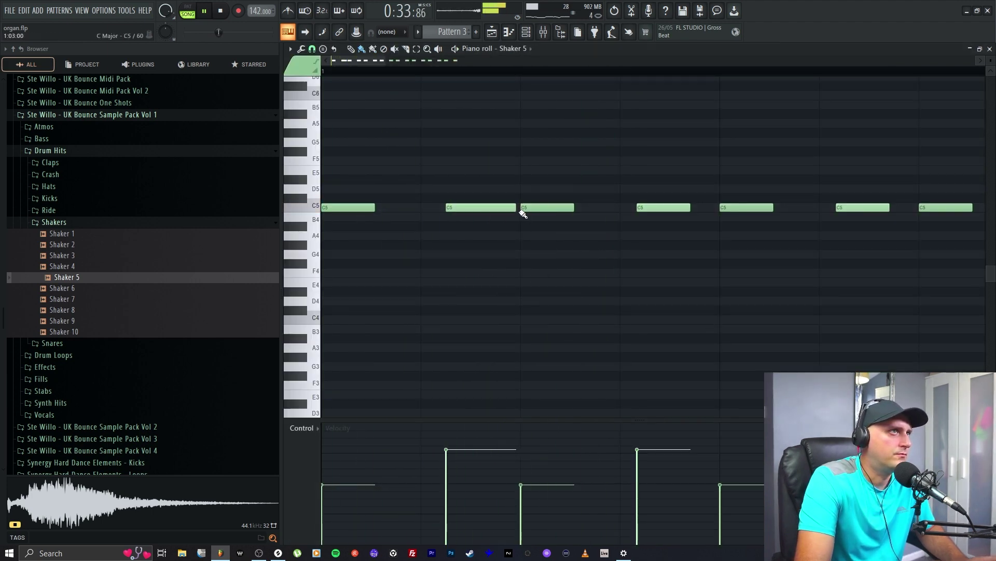
pyautogui.moveTo(516, 208); pyautogui.dragTo(521, 208)
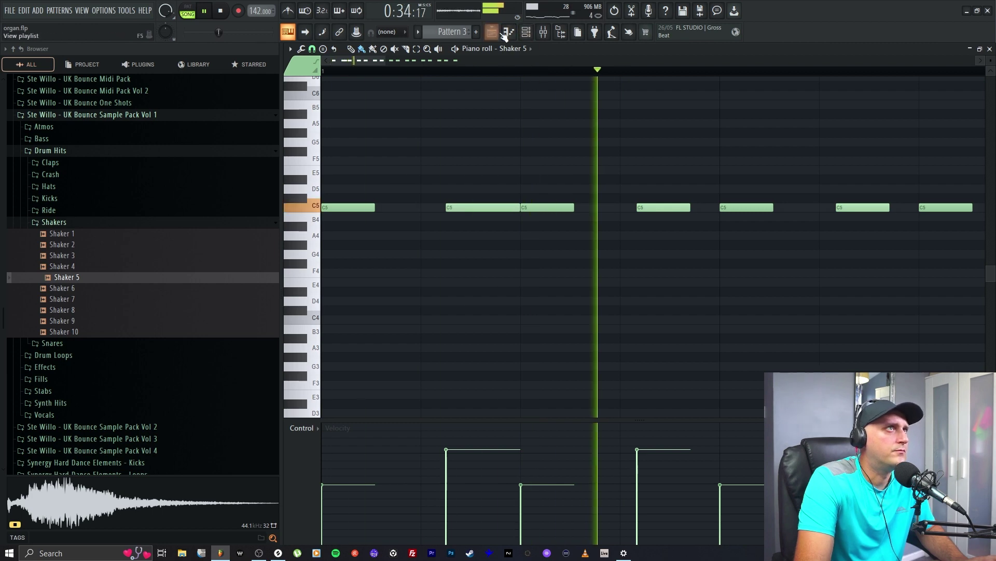
pyautogui.press('F5')
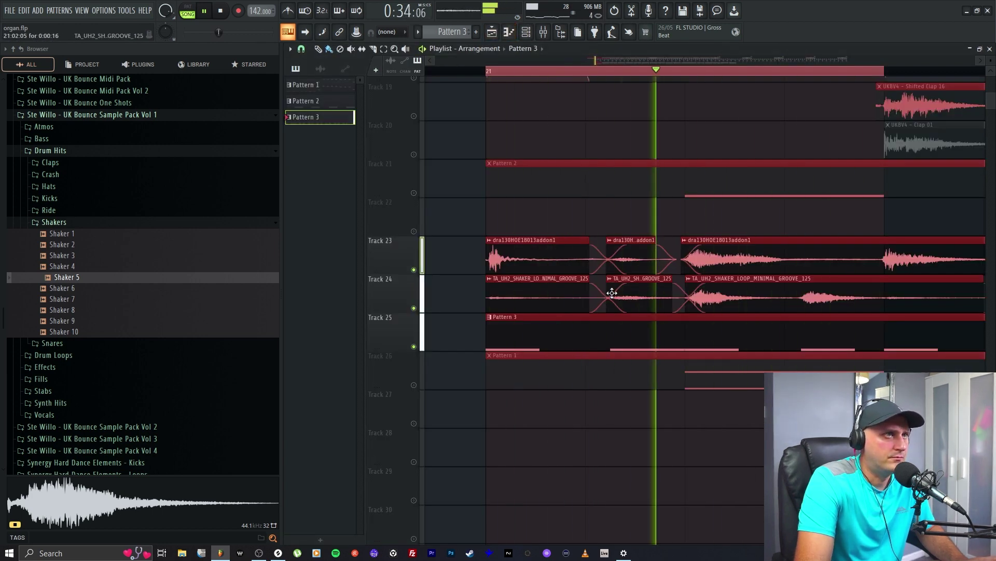
# Listen to the loop with the clips deselected, check Pattern 3's Shaker 5 notes, and stop playback.
pyautogui.scroll(3, 788, 279)
pyautogui.scroll(-4, 753, 264)
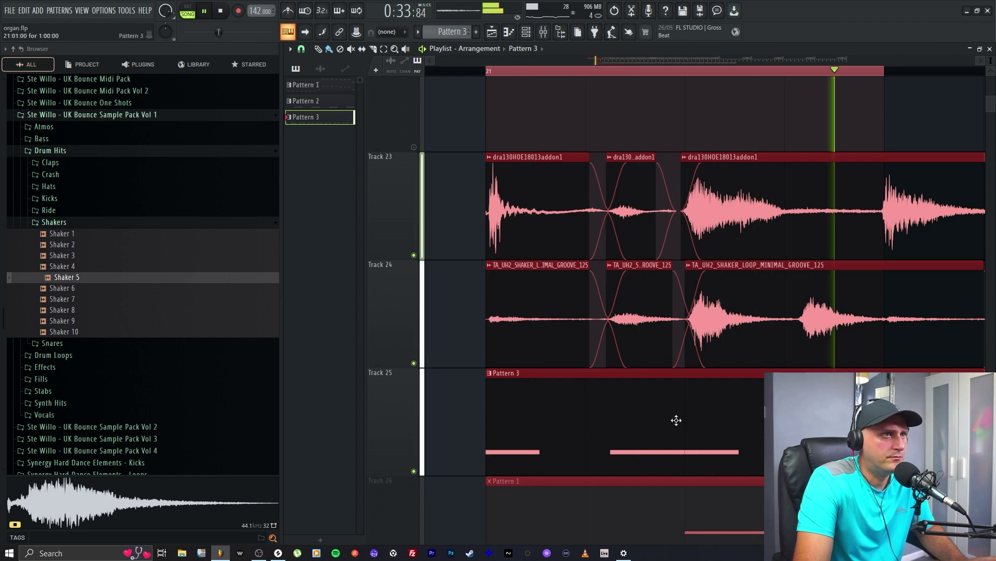
pyautogui.moveTo(679, 396); pyautogui.dragTo(659, 459)
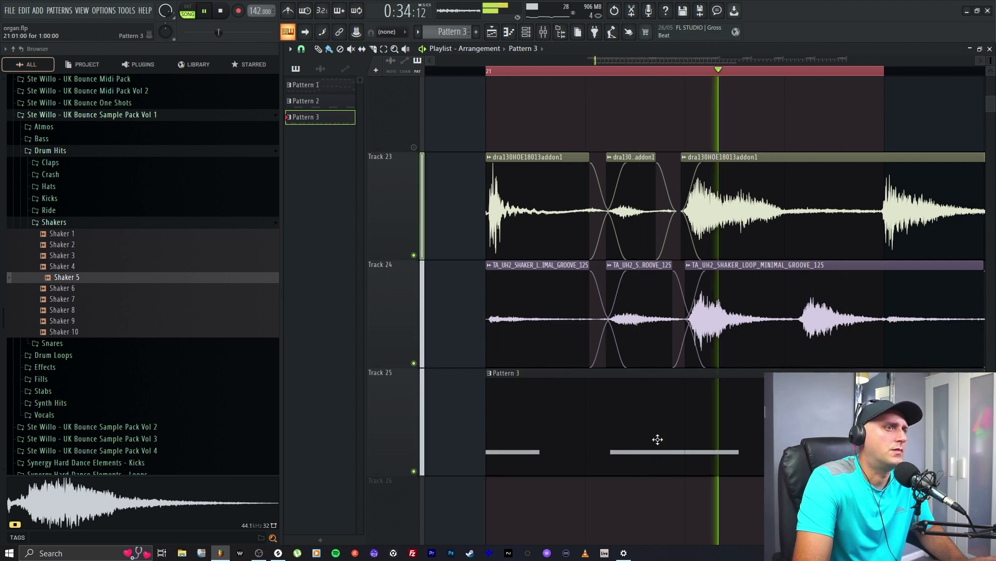
pyautogui.doubleClick(660, 457)
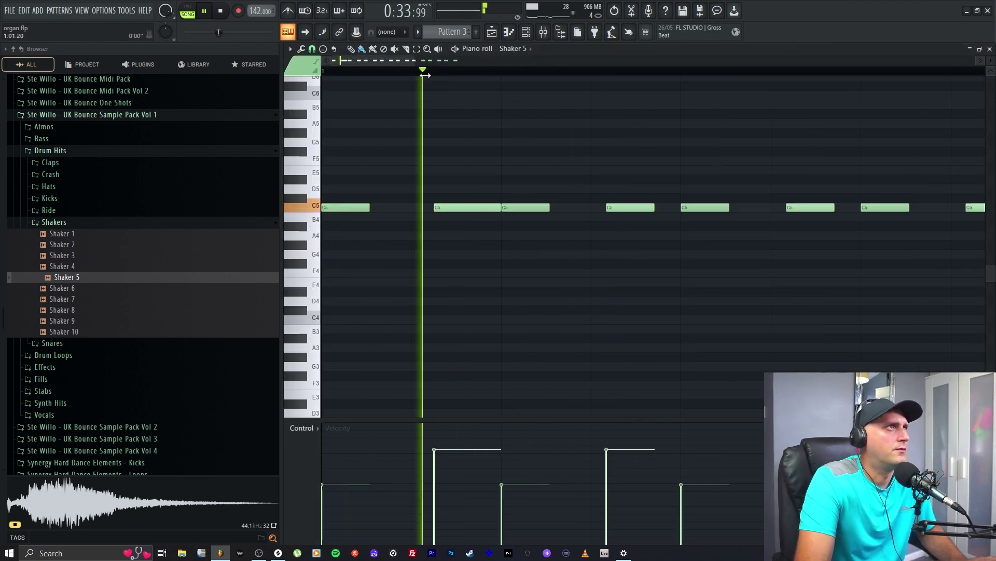
pyautogui.scroll(-2, 394, 61)
pyautogui.press('space')
pyautogui.press('F5')
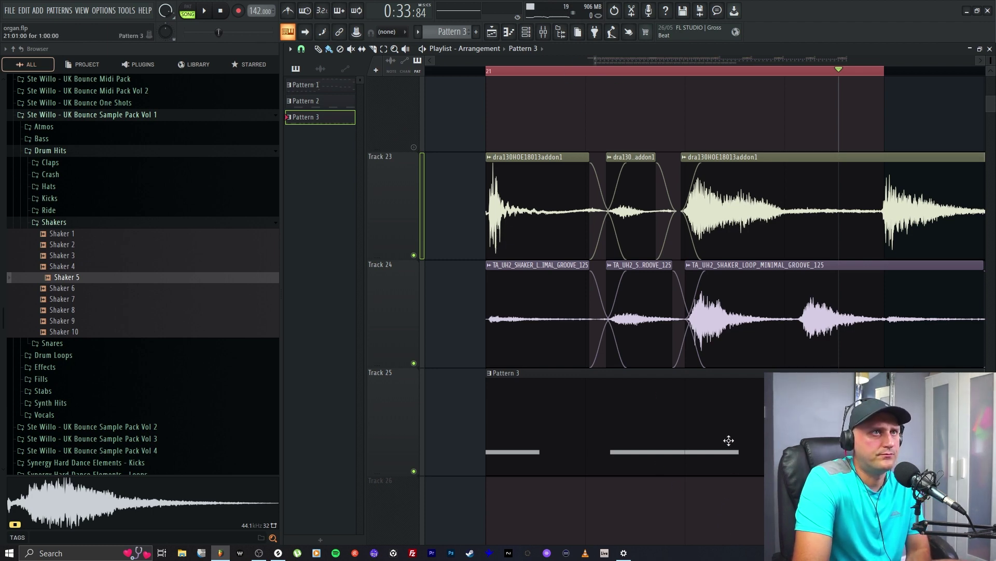
# Slice the long Track 24 shaker clip at its second hit and at 21:05:00, and nudge the resulting slice slightly earlier.
pyautogui.click(800, 279)
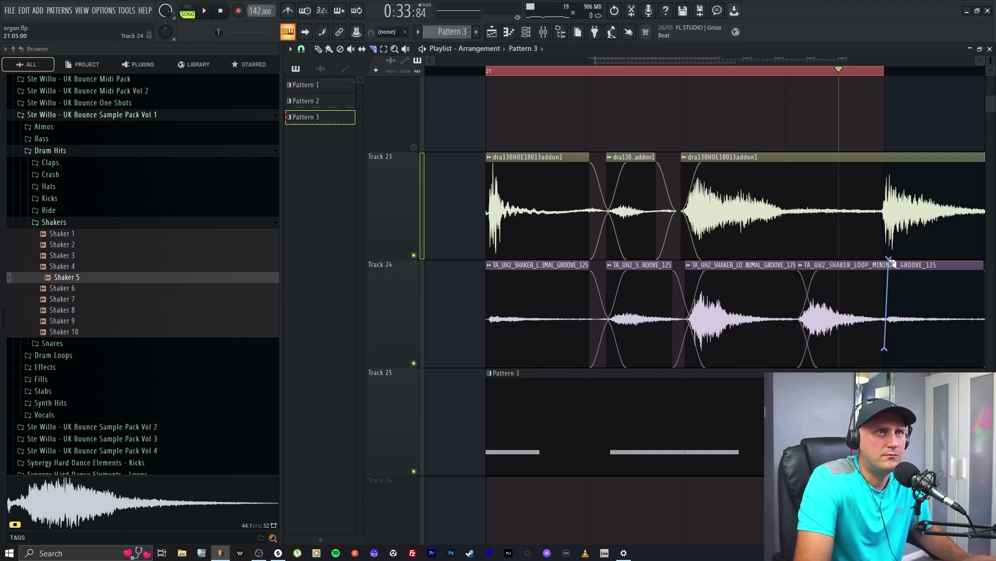
pyautogui.moveTo(890, 262); pyautogui.dragTo(891, 263)
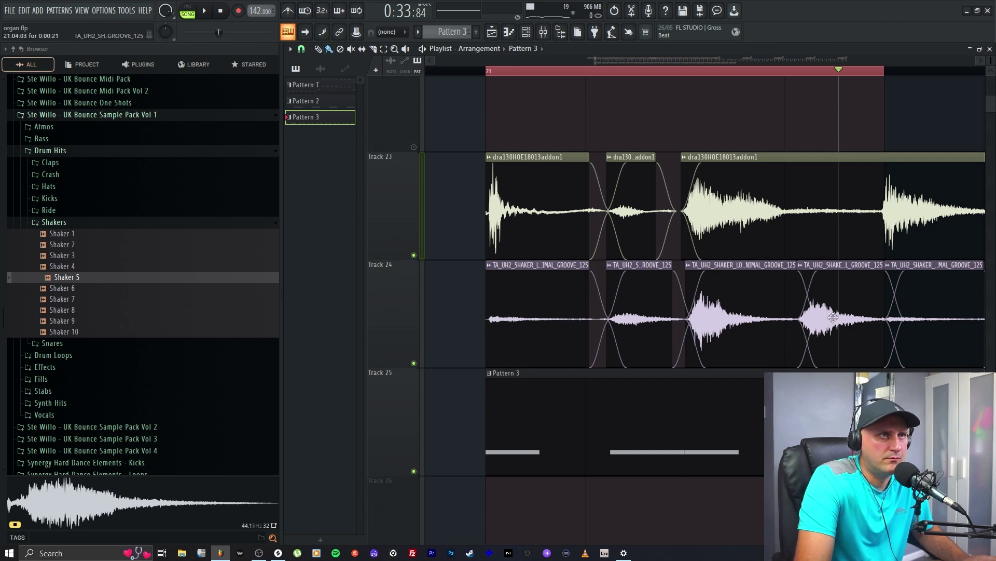
pyautogui.moveTo(833, 318); pyautogui.dragTo(830, 320)
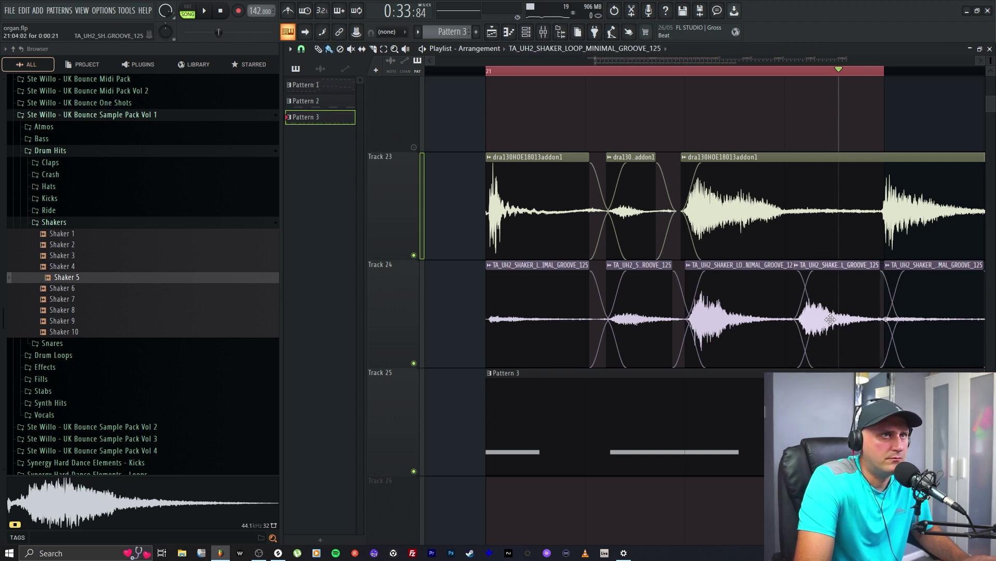
# Move the new Track 24 slice to 21:02:05 in place of the quiet short clip and delete that quiet clip.
pyautogui.moveTo(831, 320); pyautogui.dragTo(643, 319)
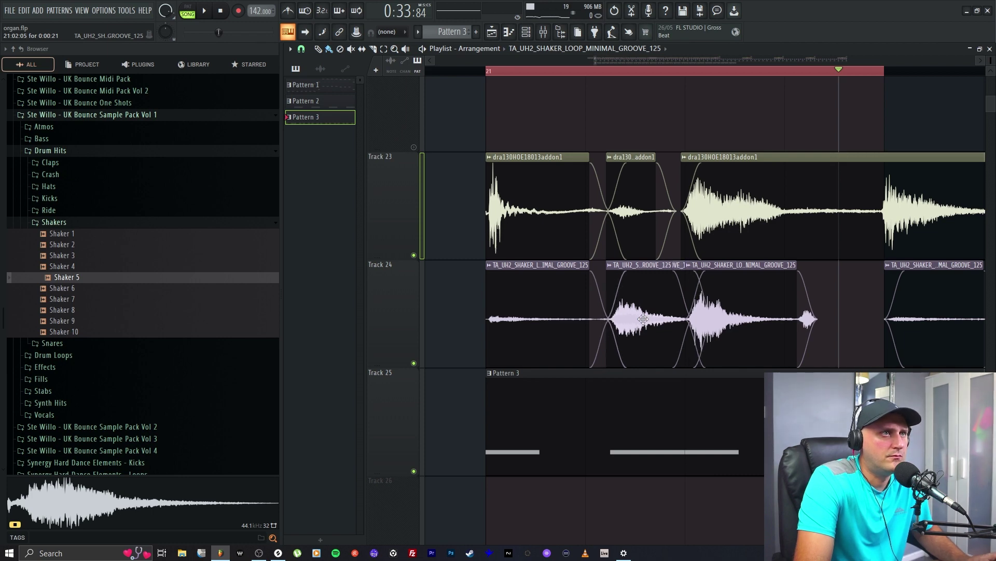
pyautogui.click(644, 319)
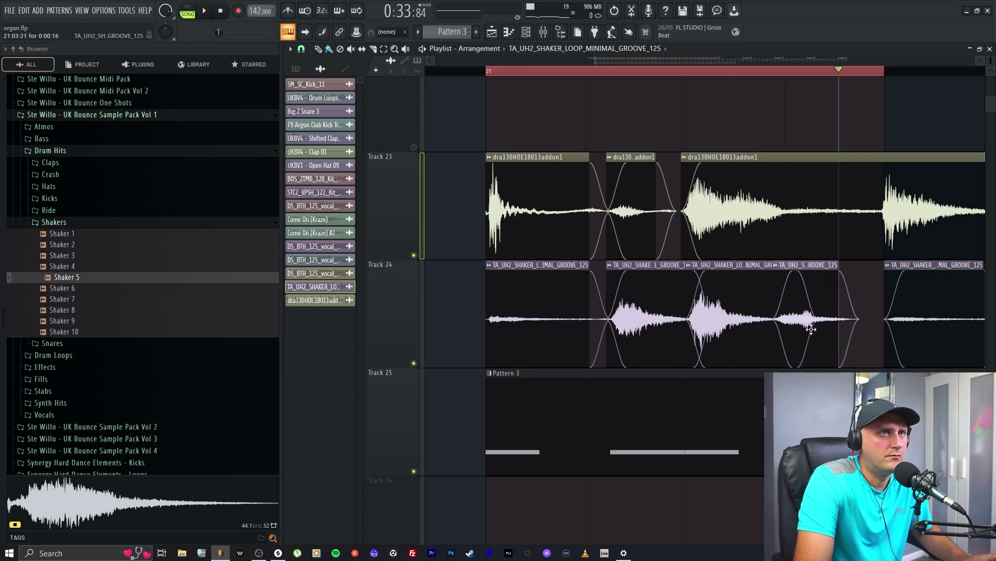
pyautogui.moveTo(830, 327); pyautogui.dragTo(836, 330)
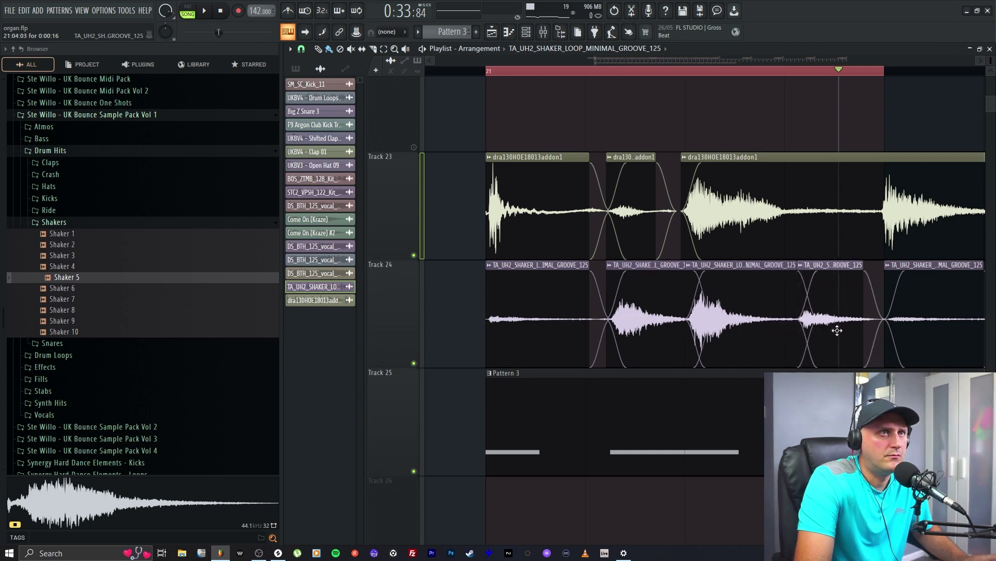
pyautogui.rightClick(837, 330)
# Copy the louder Track 24 slice to 21:04:03 and trim the end of the preceding clip to remove its leftover hit.
pyautogui.moveTo(655, 322)
pyautogui.mouseDown()
pyautogui.moveTo(667, 322)
pyautogui.moveTo(656, 321)
pyautogui.mouseUp()
pyautogui.moveTo(830, 318); pyautogui.dragTo(863, 319)
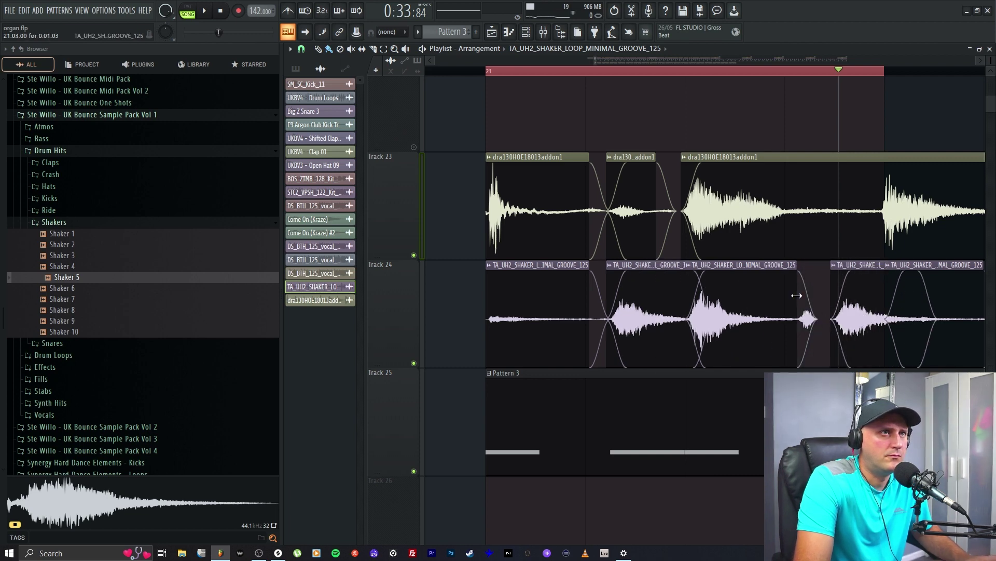
pyautogui.moveTo(797, 295); pyautogui.dragTo(784, 296)
pyautogui.moveTo(862, 312); pyautogui.dragTo(828, 312)
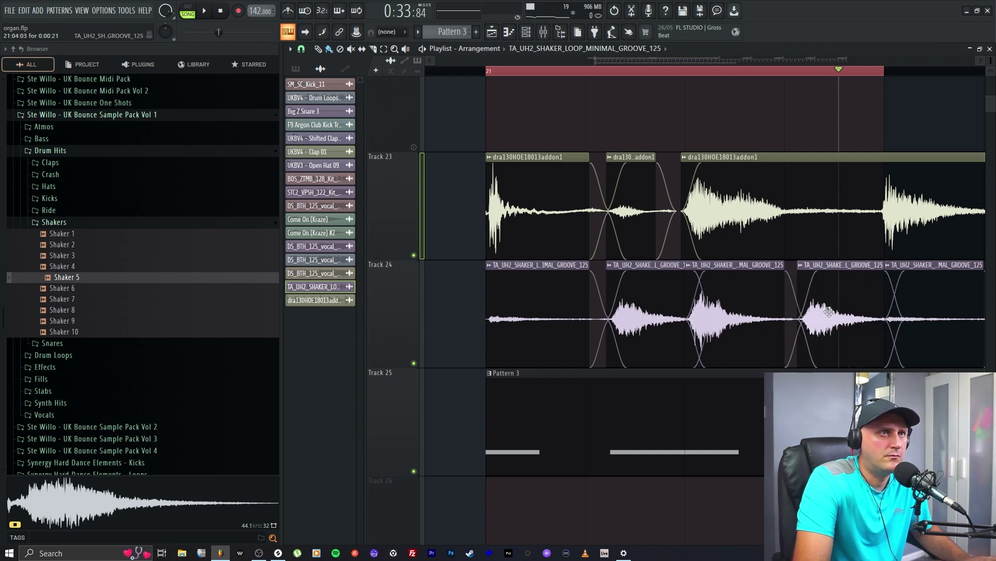
# Delete all Shaker 5 notes in Pattern 3 after the second one.
pyautogui.doubleClick(683, 422)
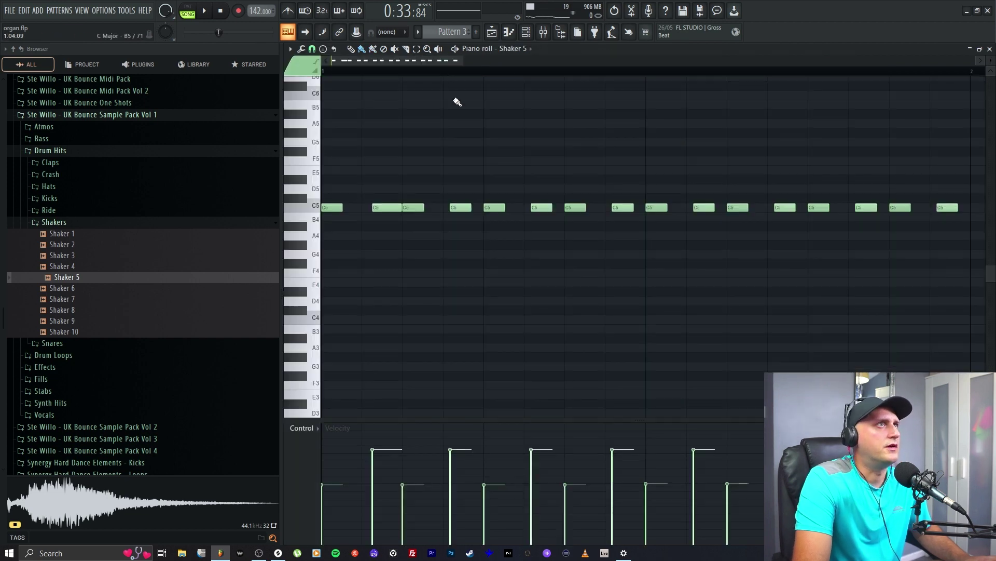
pyautogui.scroll(-3, 470, 71)
pyautogui.moveTo(798, 238); pyautogui.dragTo(382, 177)
pyautogui.press('Delete')
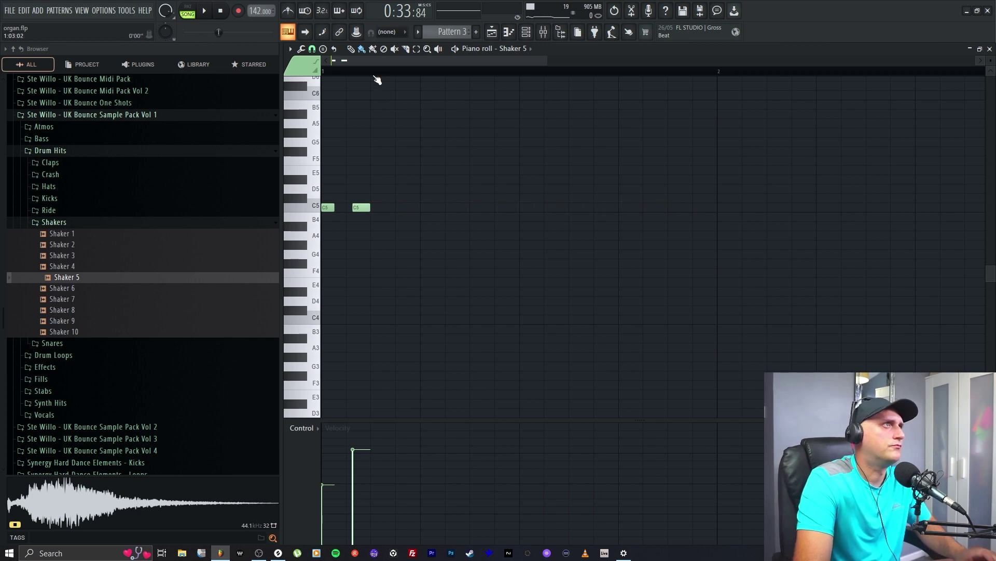
# Duplicate the two remaining Shaker 5 notes seven times to fill Pattern 3's first bar.
pyautogui.hotkey('ctrl', 'a')
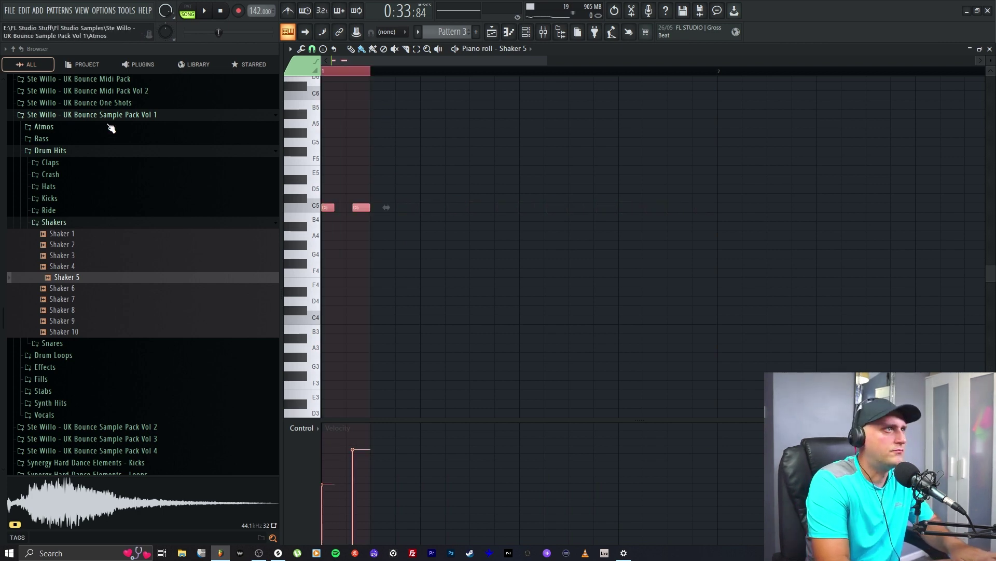
pyautogui.hotkey('ctrl', 'b')
pyautogui.hotkey('ctrl', 'b')
pyautogui.hotkey('ctrl', 'b')
pyautogui.hotkey('ctrl', 'b')
pyautogui.hotkey('ctrl', 'b')
pyautogui.hotkey('ctrl', 'b')
pyautogui.hotkey('ctrl', 'b')
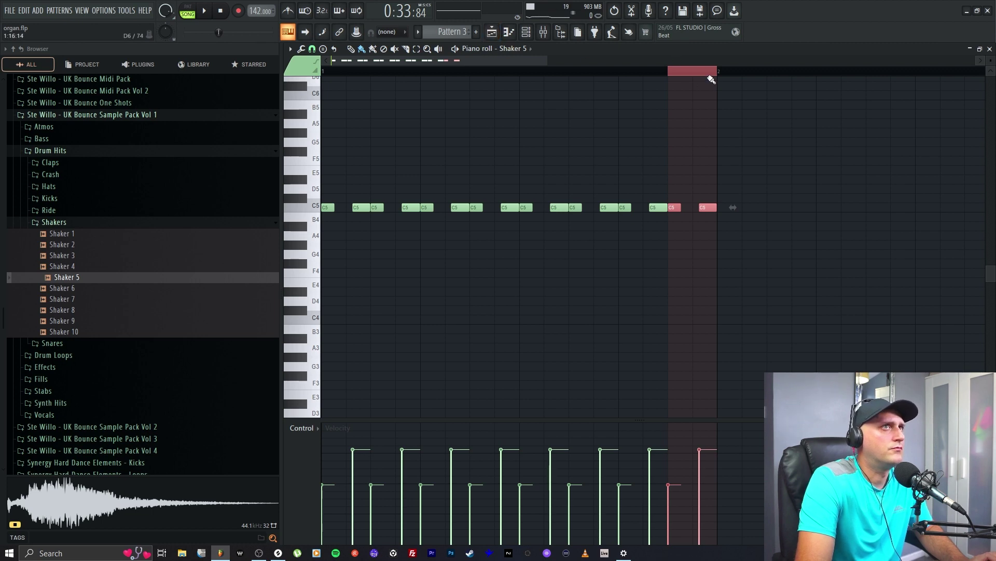
# Select the whole first bar of Shaker 5 notes, play the pattern briefly, and return to the playlist.
pyautogui.moveTo(711, 79); pyautogui.dragTo(321, 73)
pyautogui.click(204, 10)
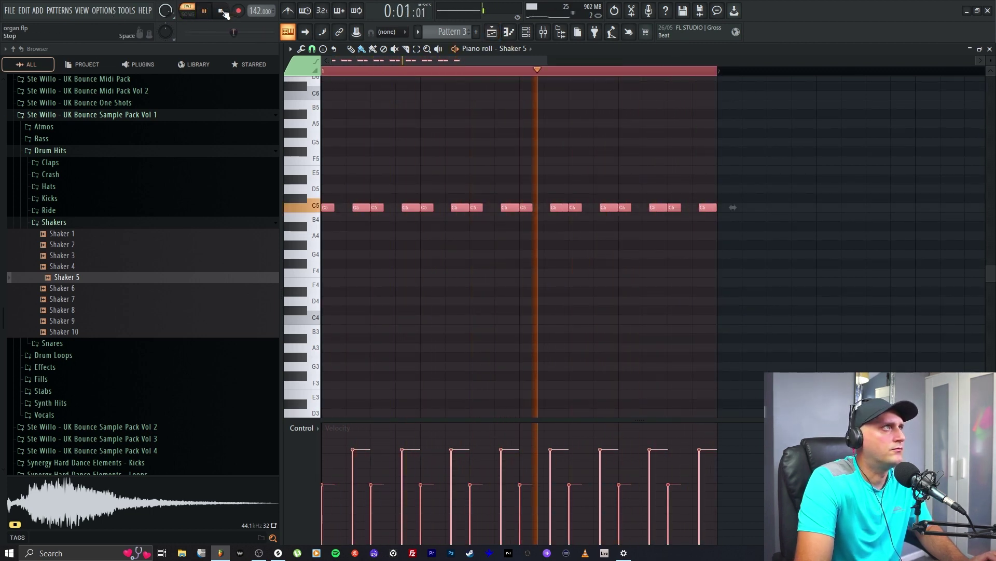
pyautogui.click(221, 11)
pyautogui.click(491, 33)
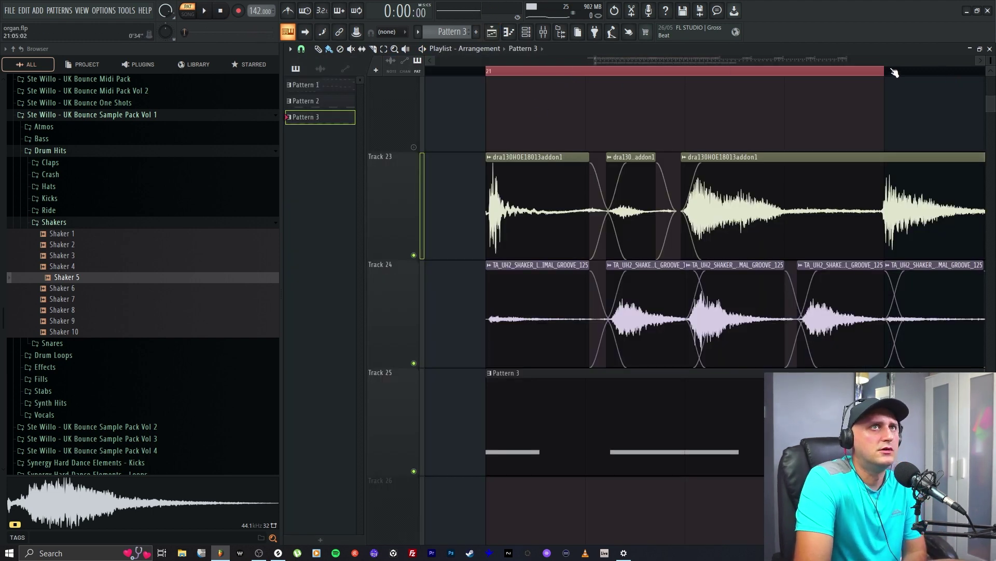
# Line up the fourth Track 24 slice with Pattern 3's matching note, shorten its end, and keep it on Track 24.
pyautogui.click(981, 60)
pyautogui.click(981, 61)
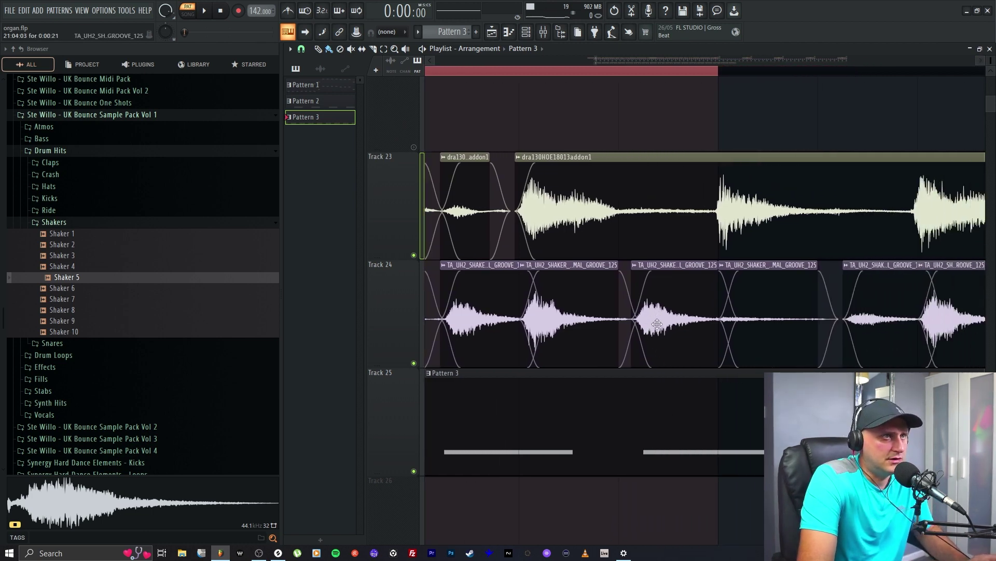
pyautogui.moveTo(658, 324); pyautogui.dragTo(661, 456)
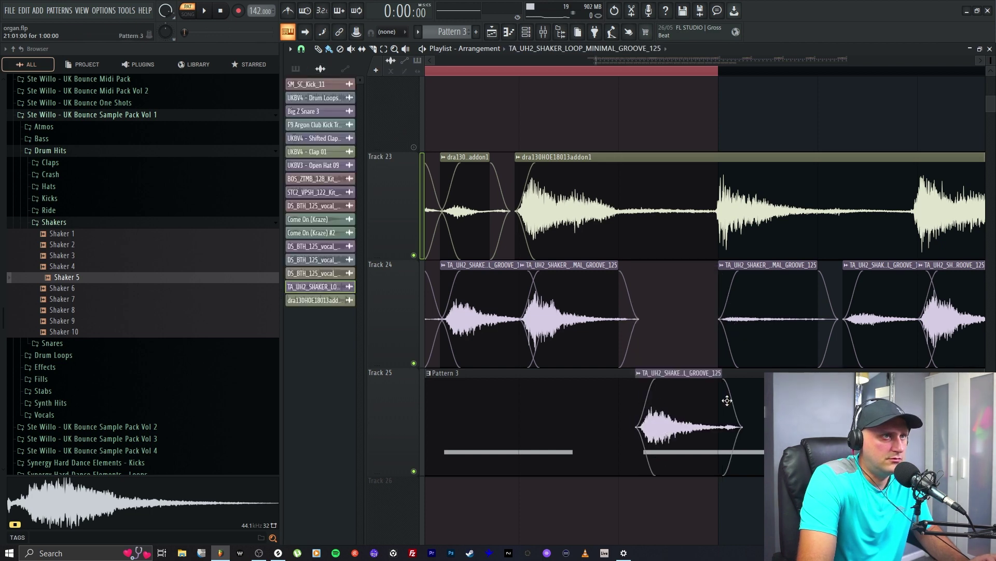
pyautogui.moveTo(722, 388); pyautogui.dragTo(709, 390)
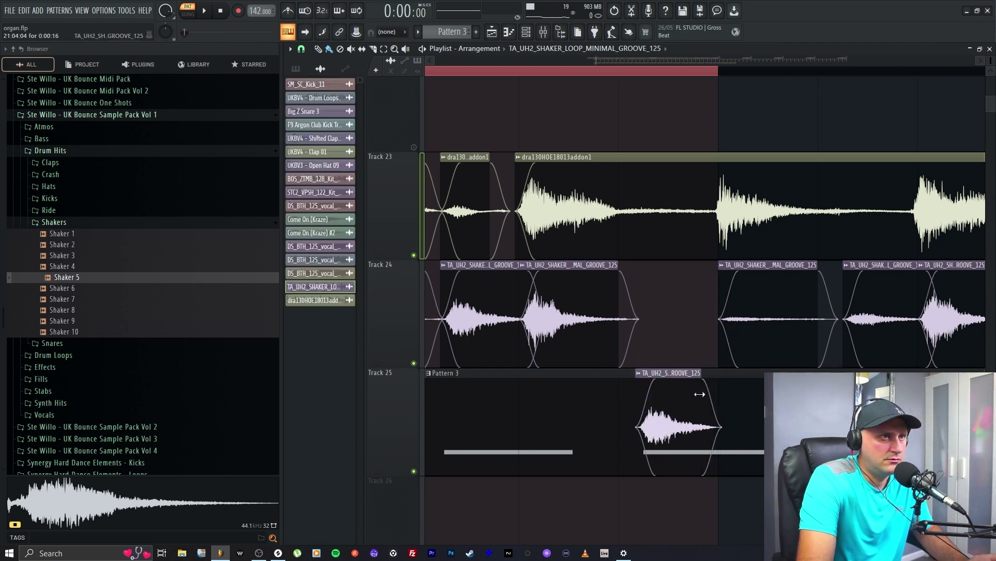
pyautogui.moveTo(676, 430); pyautogui.dragTo(677, 321)
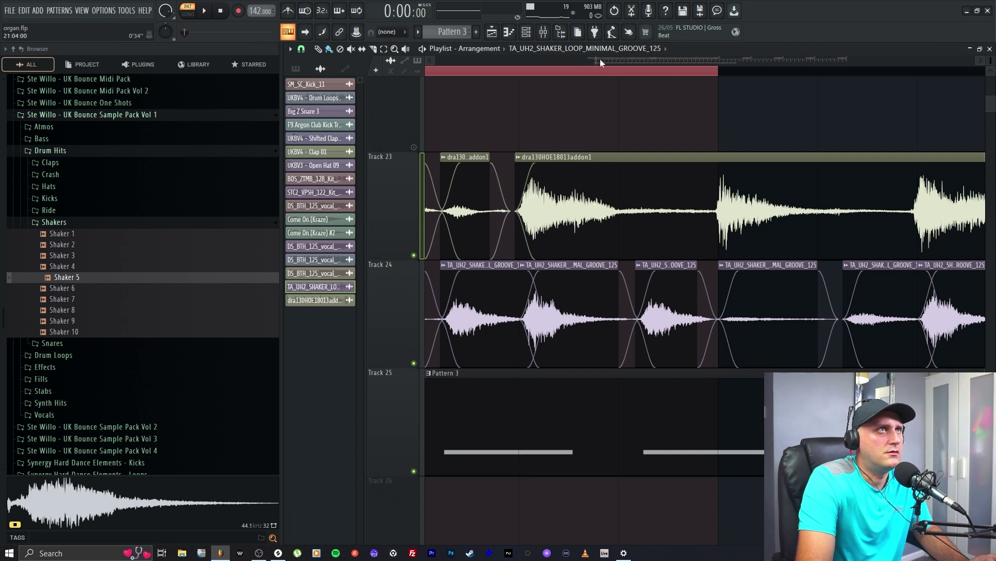
# Select the playlist range covering the first four Track 24 slices and play it briefly in song mode.
pyautogui.scroll(-5, 600, 61)
pyautogui.hscroll(-3, 605, 63)
pyautogui.click(538, 70)
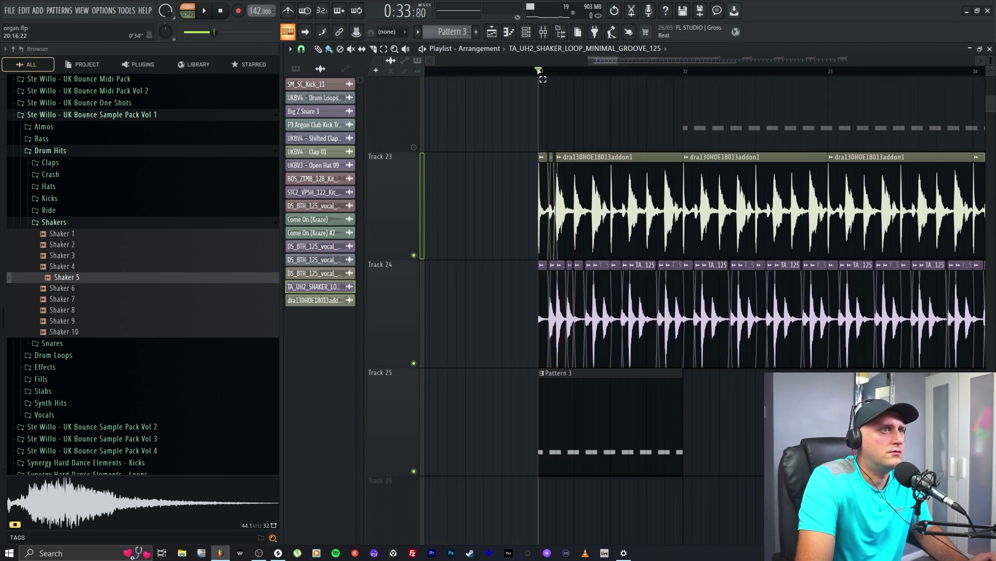
pyautogui.moveTo(540, 71); pyautogui.dragTo(575, 73)
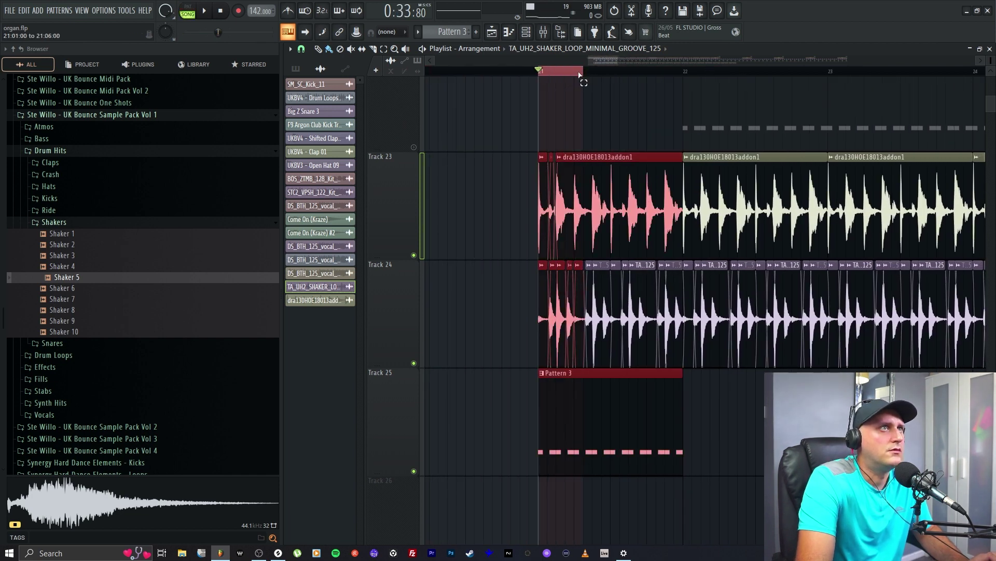
pyautogui.press('space')
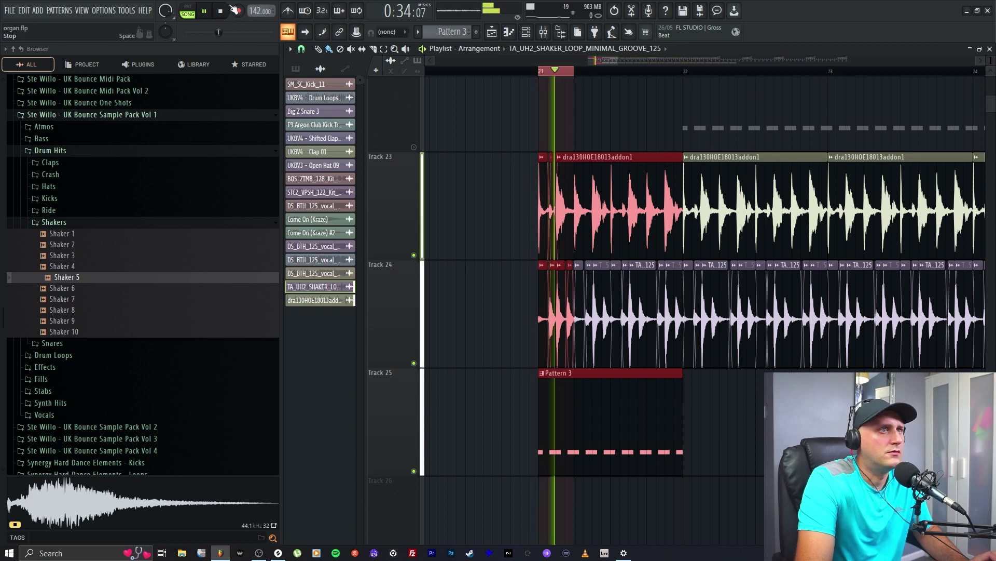
pyautogui.press('space')
pyautogui.moveTo(617, 57); pyautogui.dragTo(593, 61)
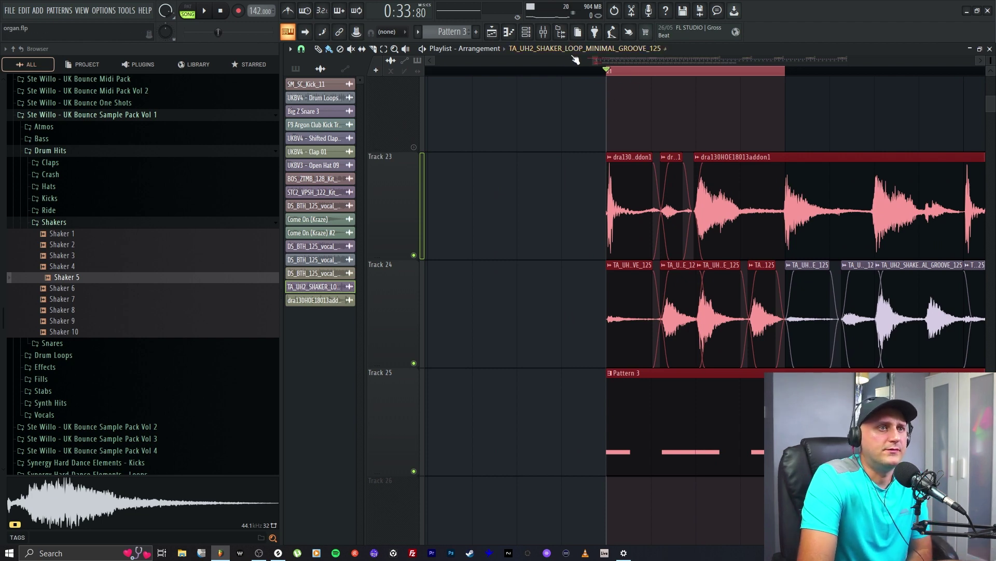
# Delete every Track 24 shaker clip after the first four slices of bar 21.
pyautogui.hscroll(3, 445, 92)
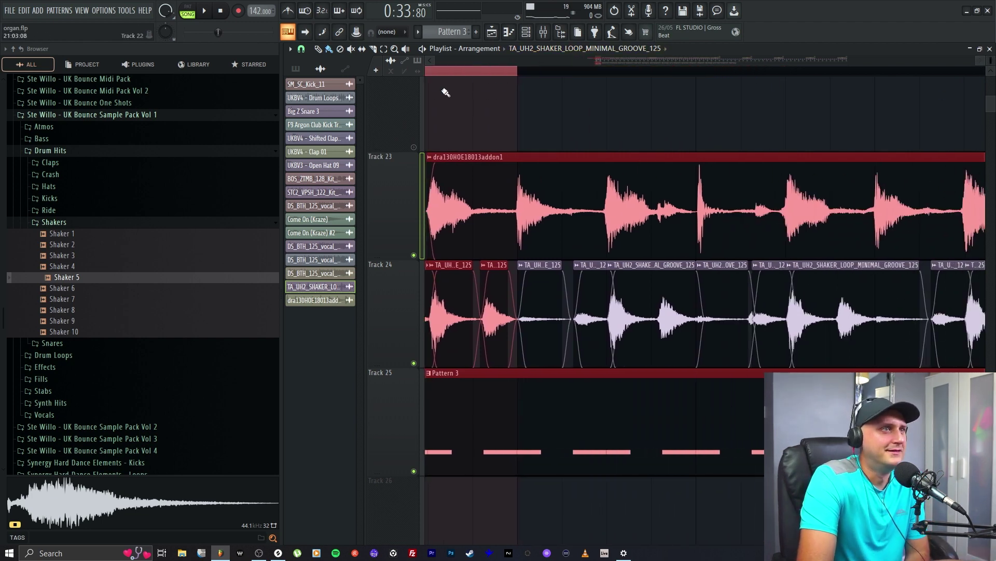
pyautogui.hscroll(-3, 427, 61)
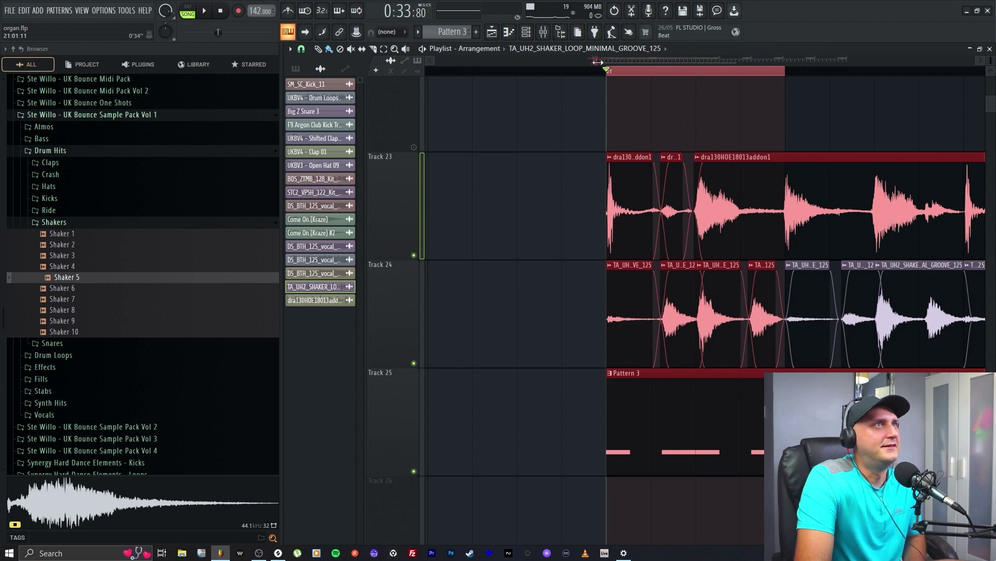
pyautogui.scroll(-3, 598, 63)
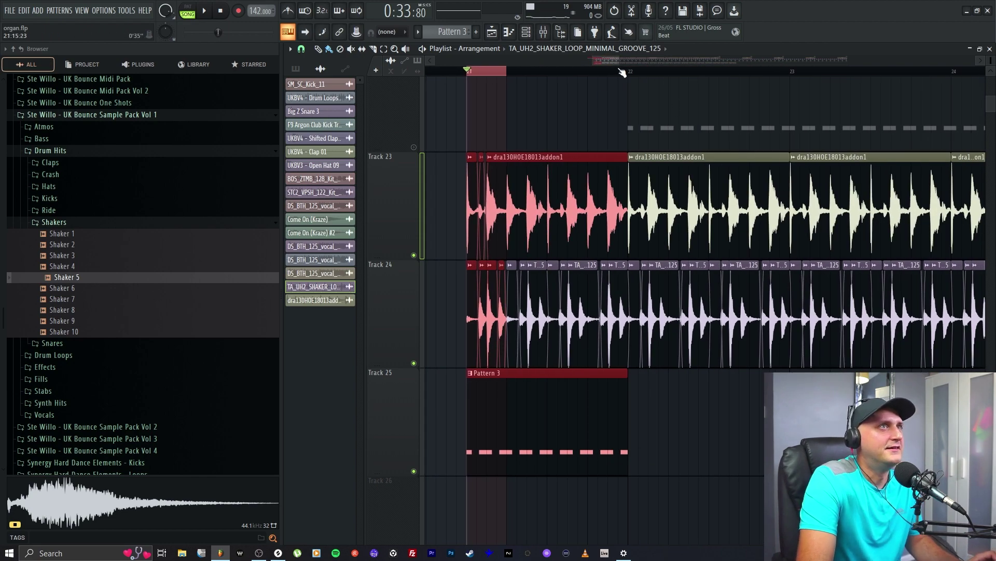
pyautogui.scroll(-3, 623, 72)
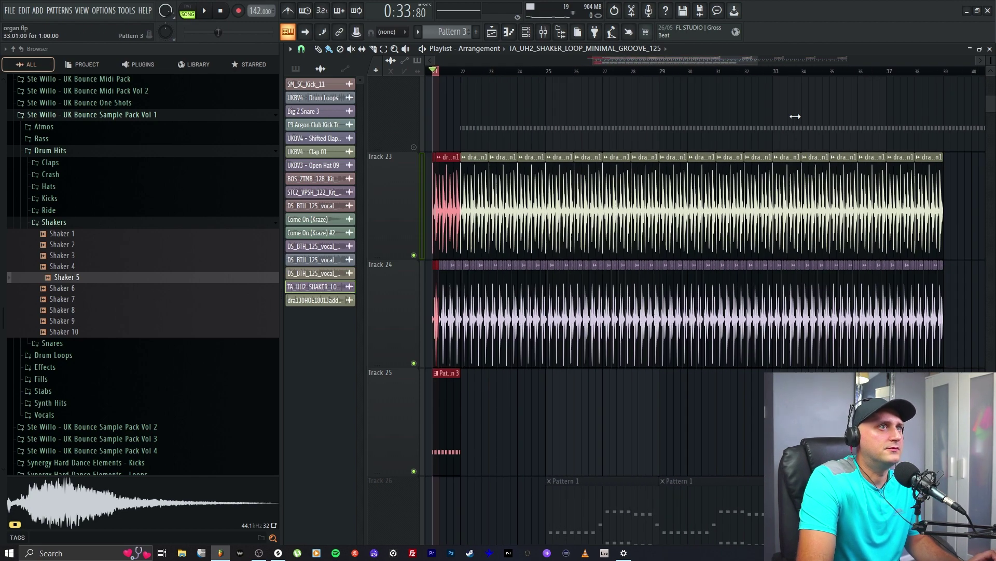
pyautogui.scroll(-2, 797, 114)
pyautogui.moveTo(955, 311); pyautogui.dragTo(466, 288)
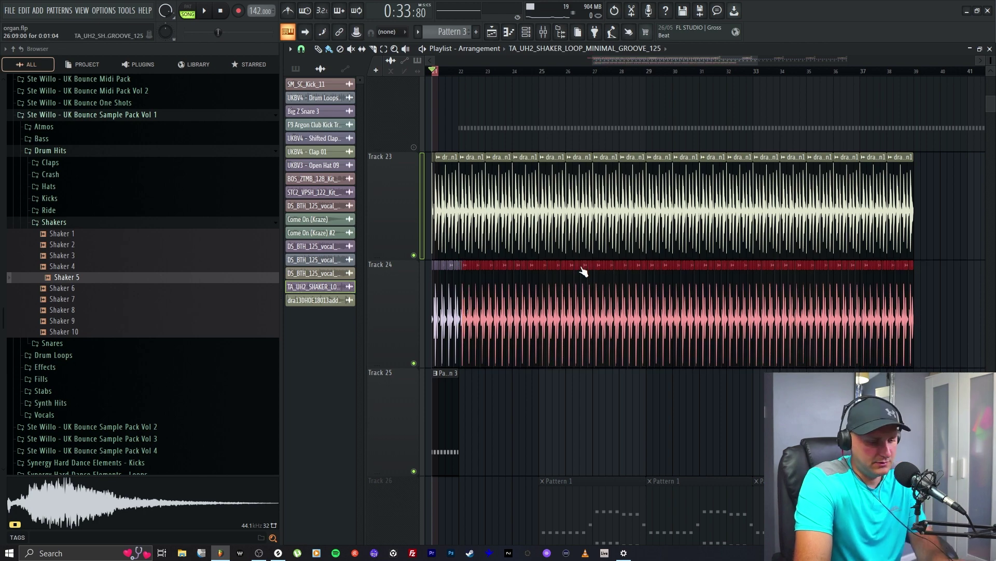
pyautogui.press('Delete')
pyautogui.moveTo(761, 63); pyautogui.dragTo(609, 70)
pyautogui.moveTo(813, 313); pyautogui.dragTo(555, 311)
# Copy the four Track 24 slices to directly follow themselves, and duplicate the resulting eight to fill bar 21.
pyautogui.click(506, 302)
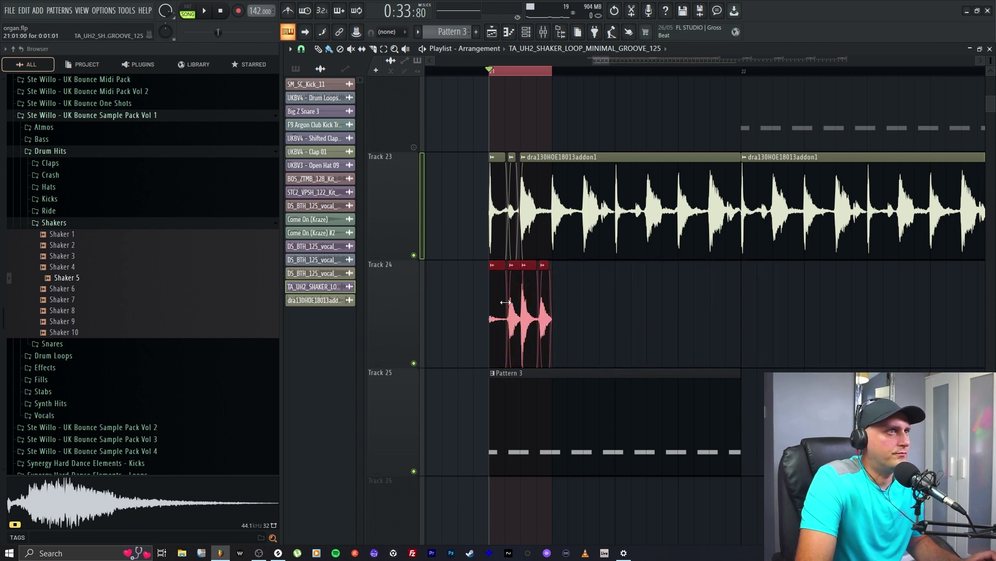
pyautogui.moveTo(493, 305); pyautogui.dragTo(563, 310)
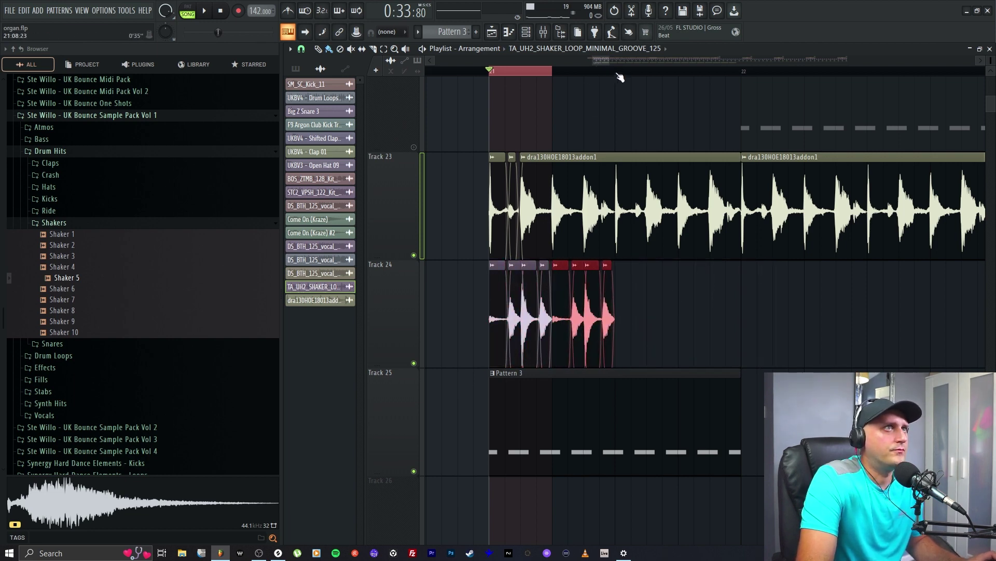
pyautogui.moveTo(620, 77); pyautogui.dragTo(504, 92)
pyautogui.moveTo(699, 323); pyautogui.dragTo(470, 327)
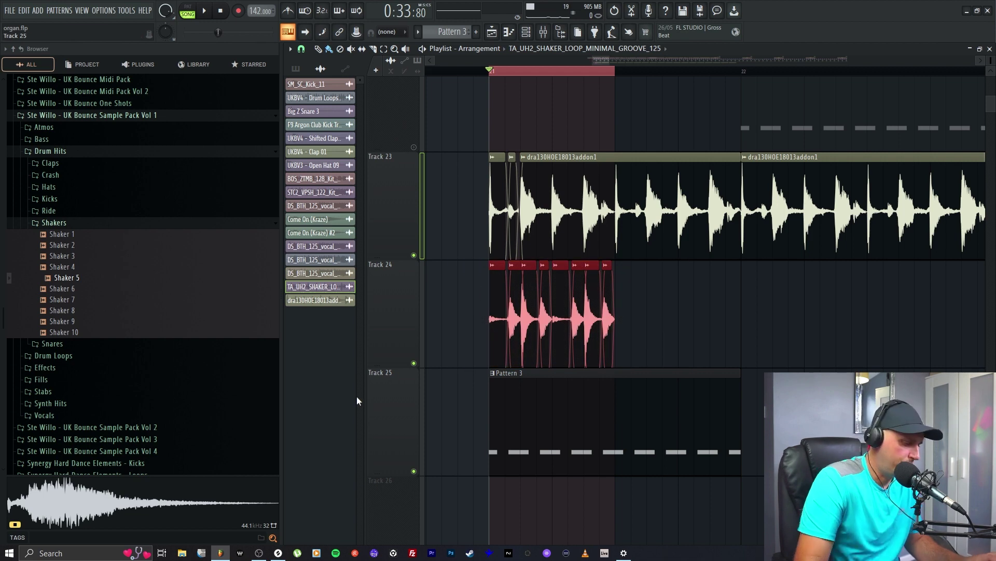
pyautogui.hotkey('ctrl', 'b')
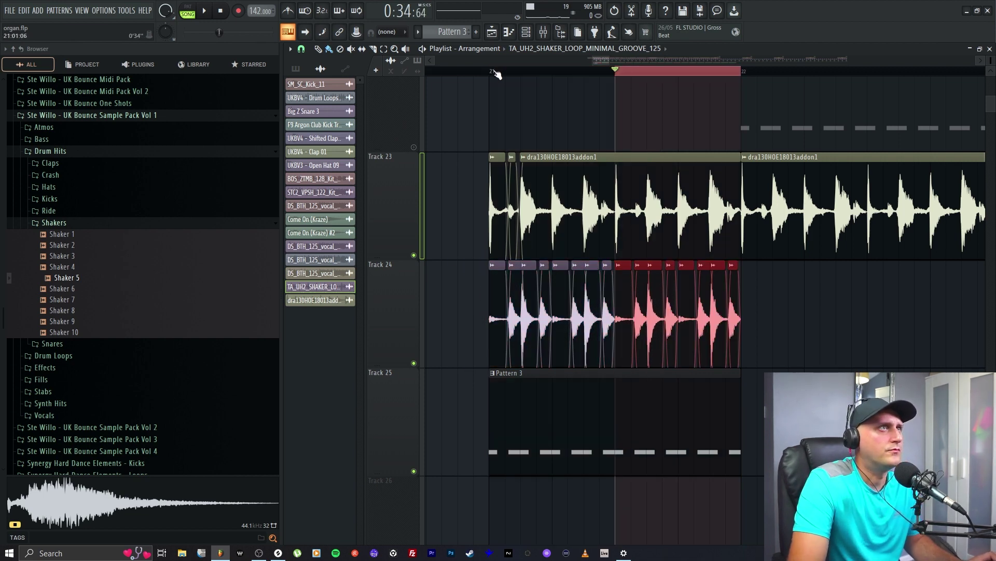
# Select all of bar 21 as the playback range and play it briefly in song mode.
pyautogui.moveTo(497, 74); pyautogui.dragTo(736, 89)
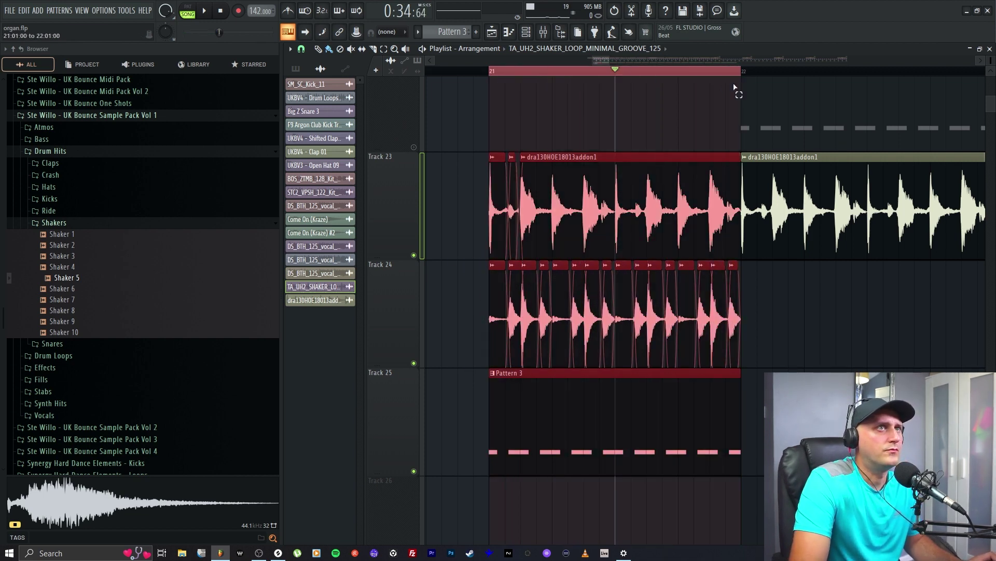
pyautogui.click(576, 123)
pyautogui.click(204, 10)
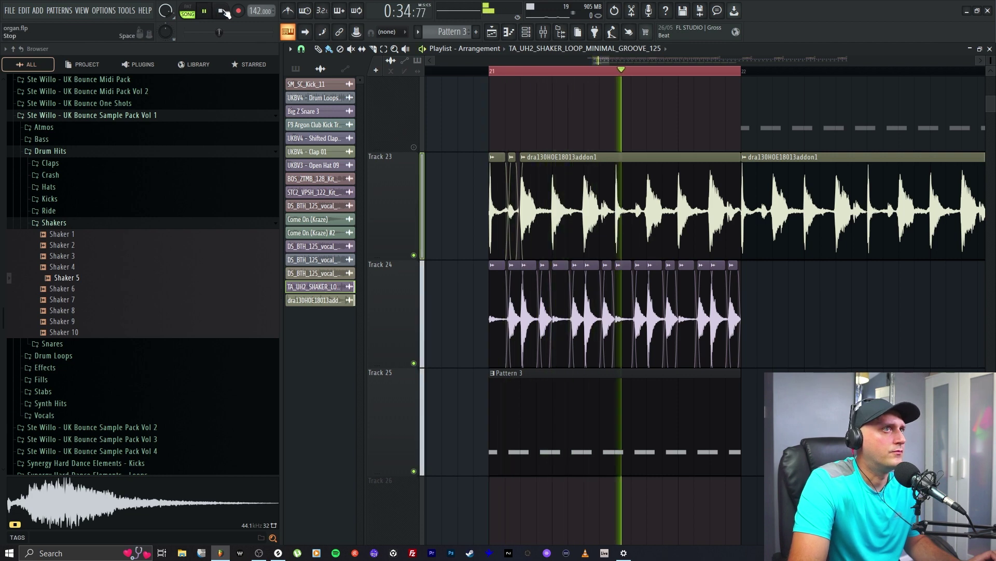
pyautogui.press('space')
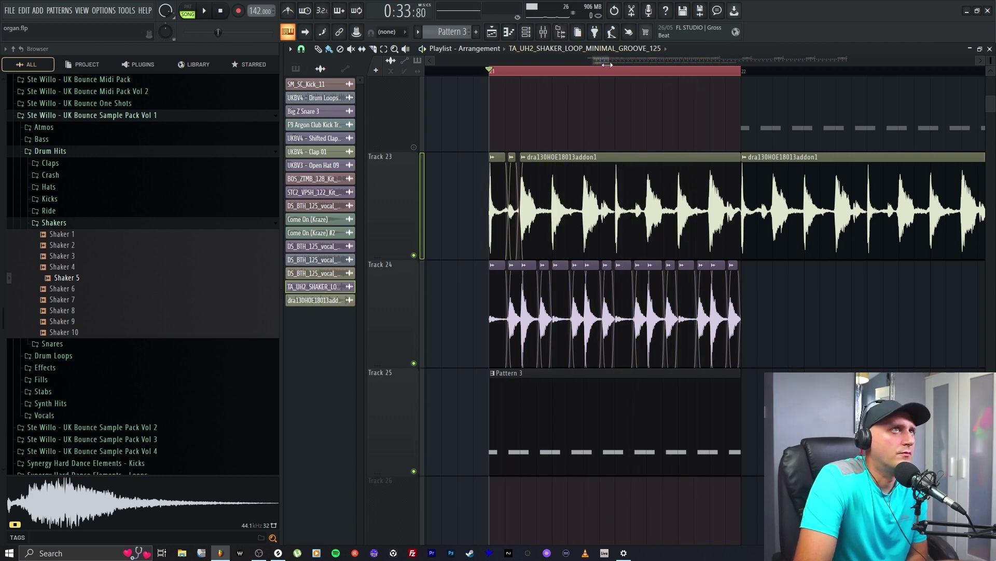
# Extend the end of the first Track 23 slice in bar 21 toward the second slice while the bar plays.
pyautogui.moveTo(608, 64); pyautogui.dragTo(601, 62)
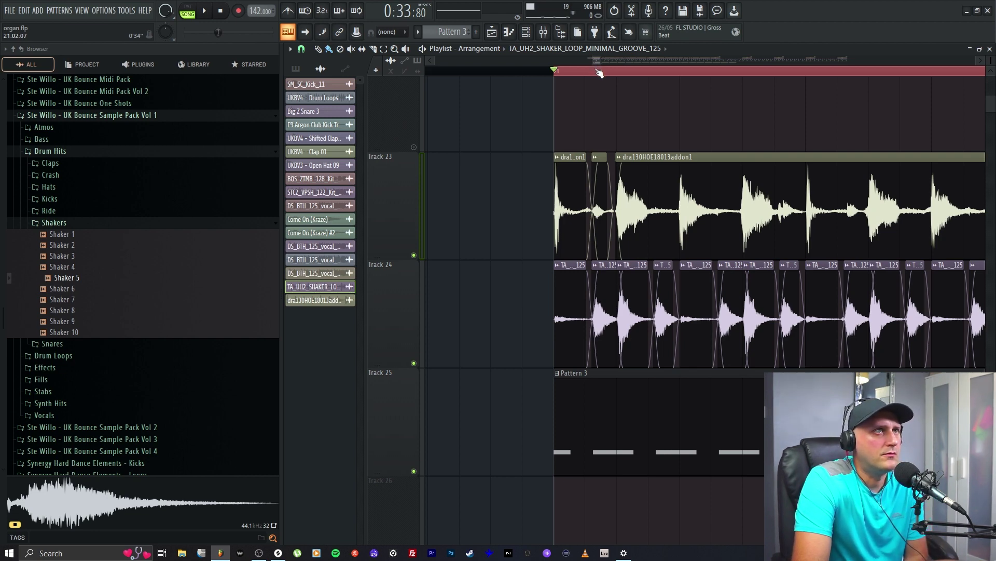
pyautogui.click(206, 13)
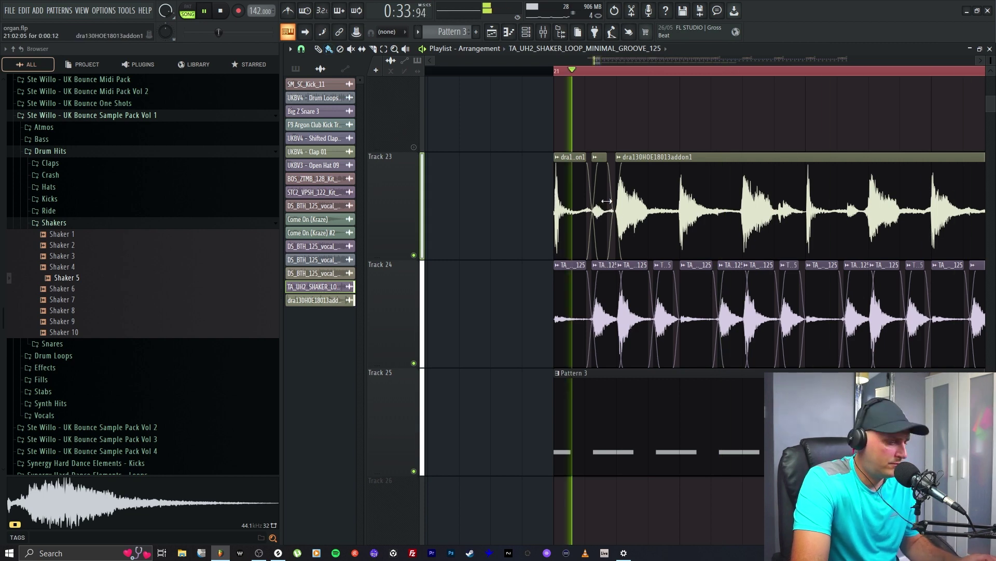
pyautogui.moveTo(584, 196); pyautogui.dragTo(587, 193)
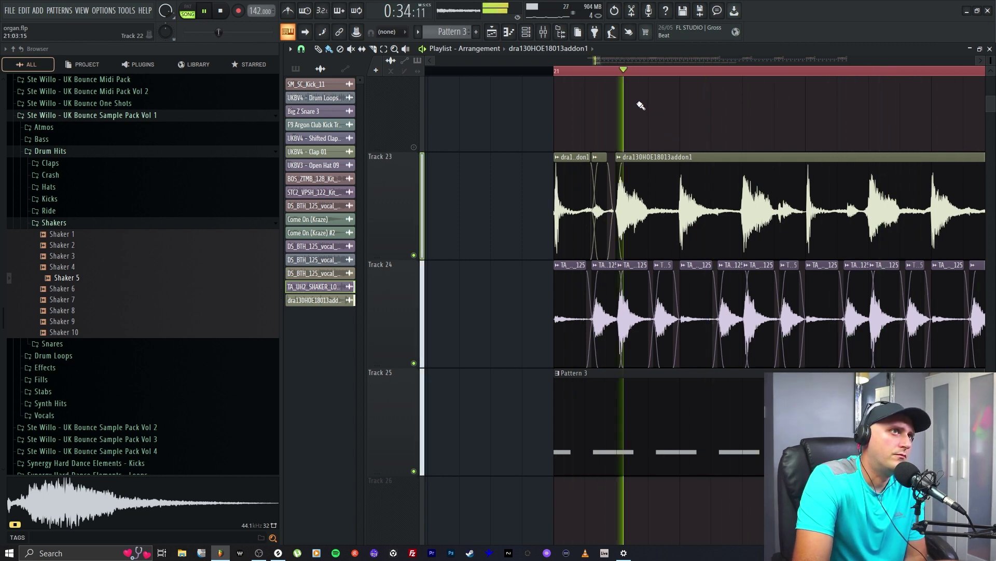
pyautogui.click(220, 13)
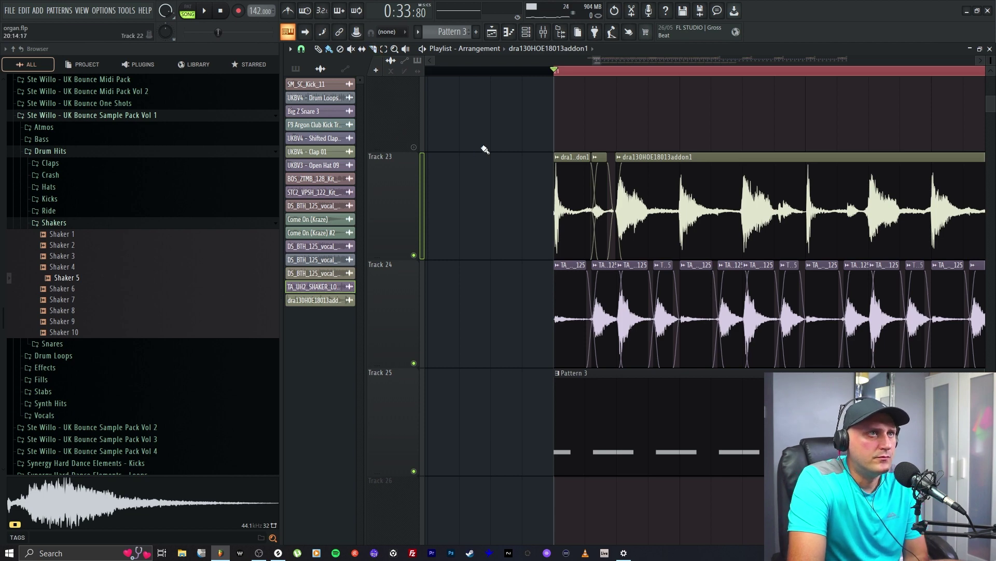
# Hide the browser so the playlist uses the full window width, and show all of bar 21.
pyautogui.scroll(3, 597, 58)
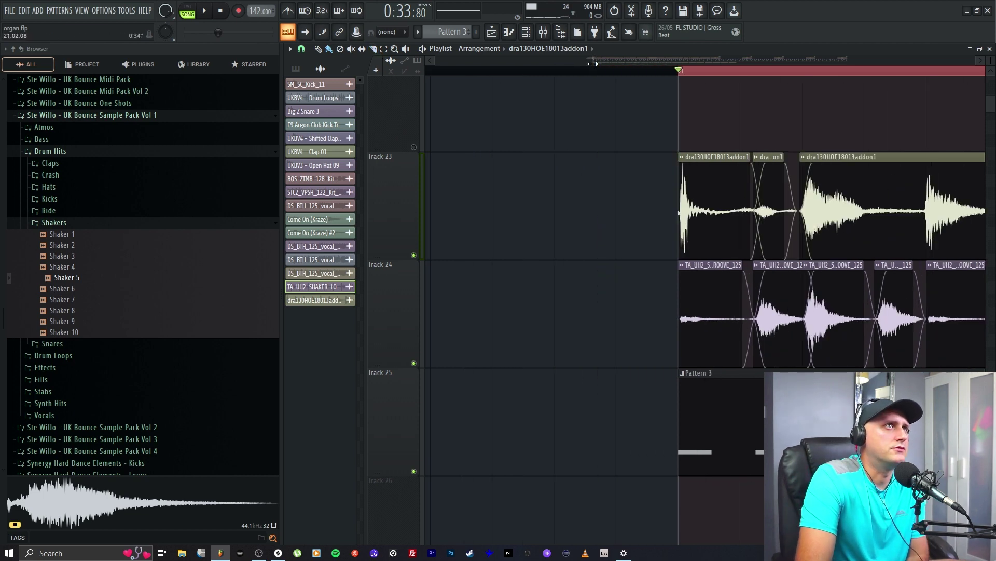
pyautogui.click(563, 33)
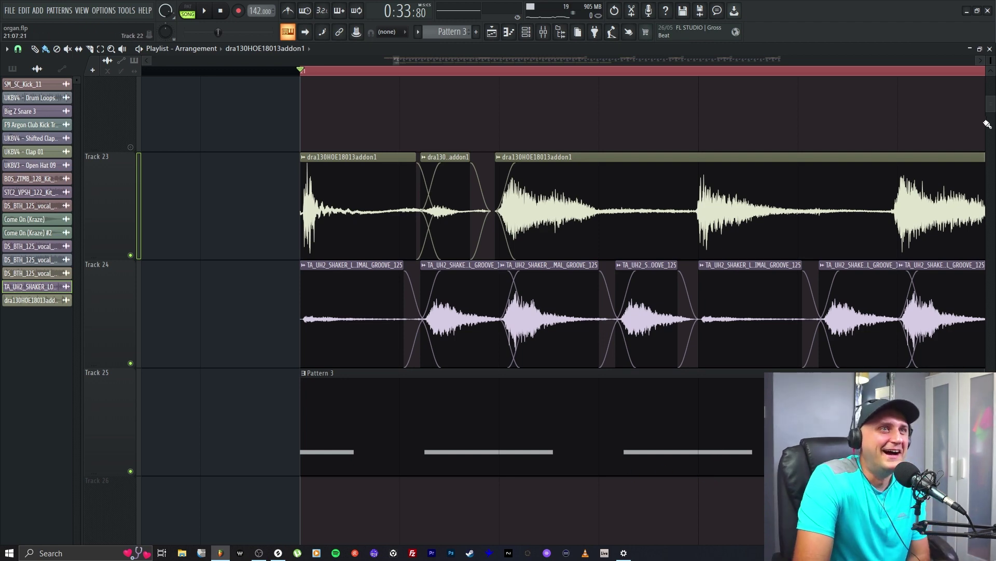
pyautogui.scroll(-3, 400, 59)
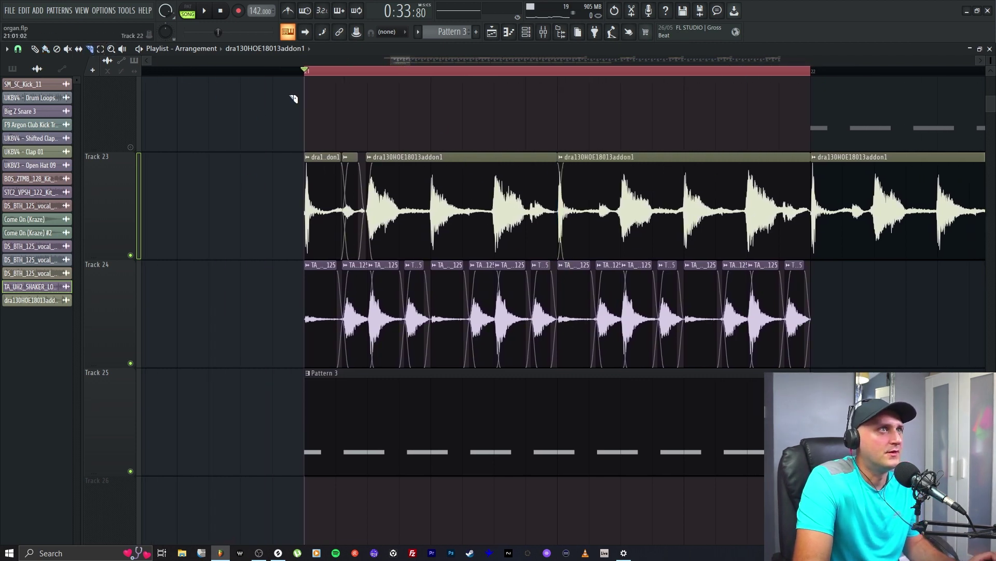
# Delete Track 23's shaker clip in the second half of bar 21 and trim the preceding clip to end just before mid-bar.
pyautogui.rightClick(603, 201)
pyautogui.moveTo(583, 200); pyautogui.dragTo(277, 195)
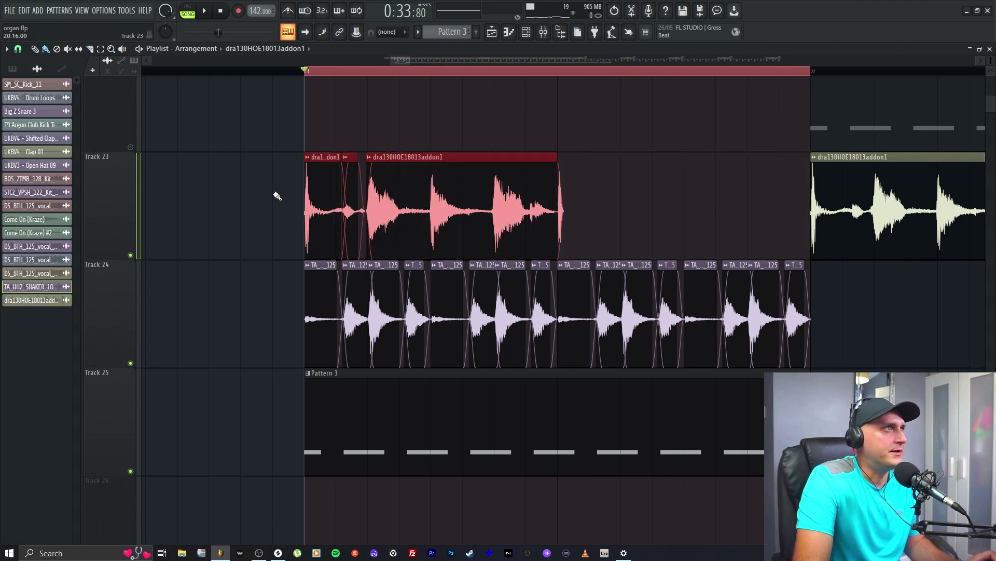
pyautogui.click(567, 146)
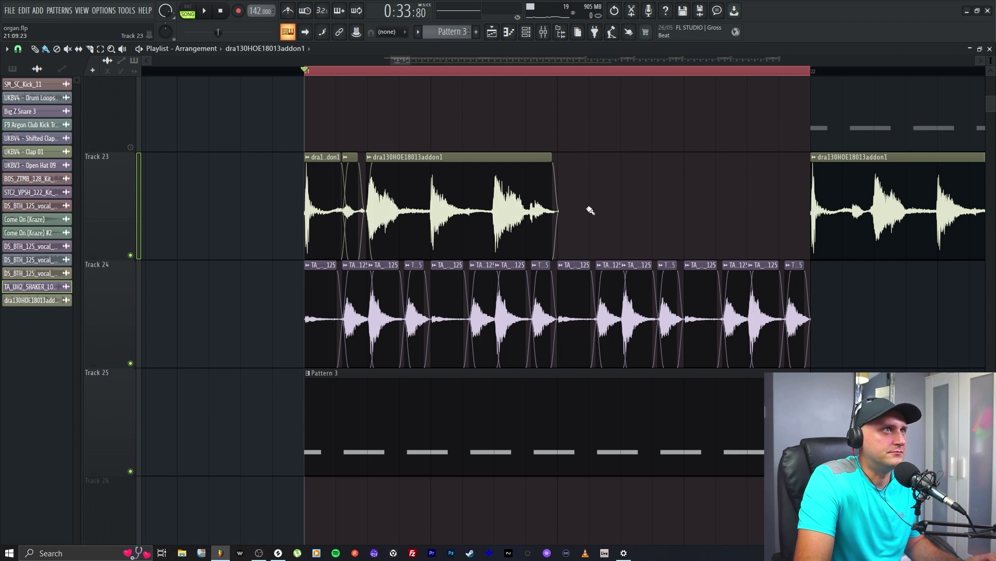
# Duplicate the three Track 23 slices from the first half of bar 21 into its second half.
pyautogui.moveTo(589, 211); pyautogui.dragTo(331, 205)
pyautogui.moveTo(561, 78); pyautogui.dragTo(309, 87)
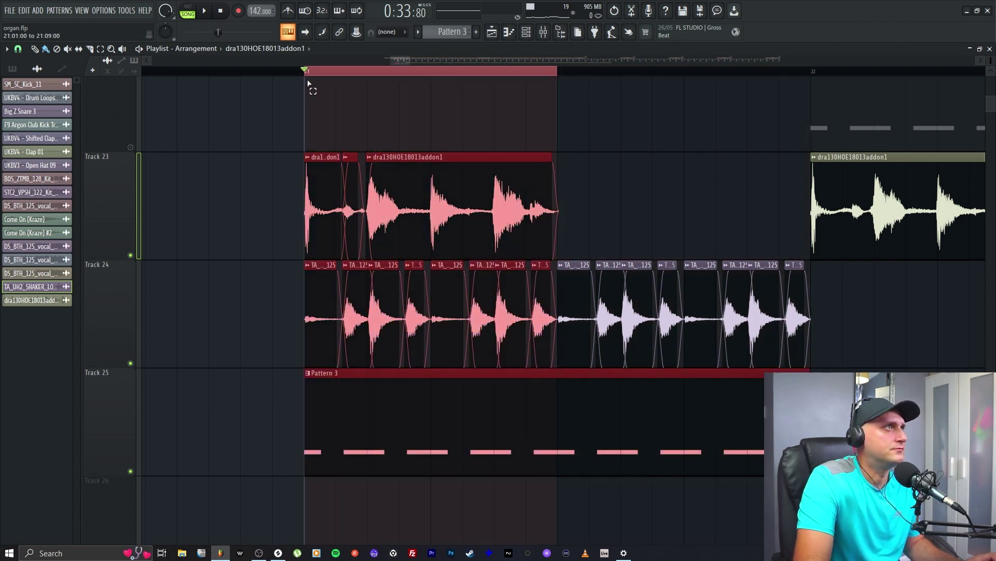
pyautogui.moveTo(627, 204); pyautogui.dragTo(272, 179)
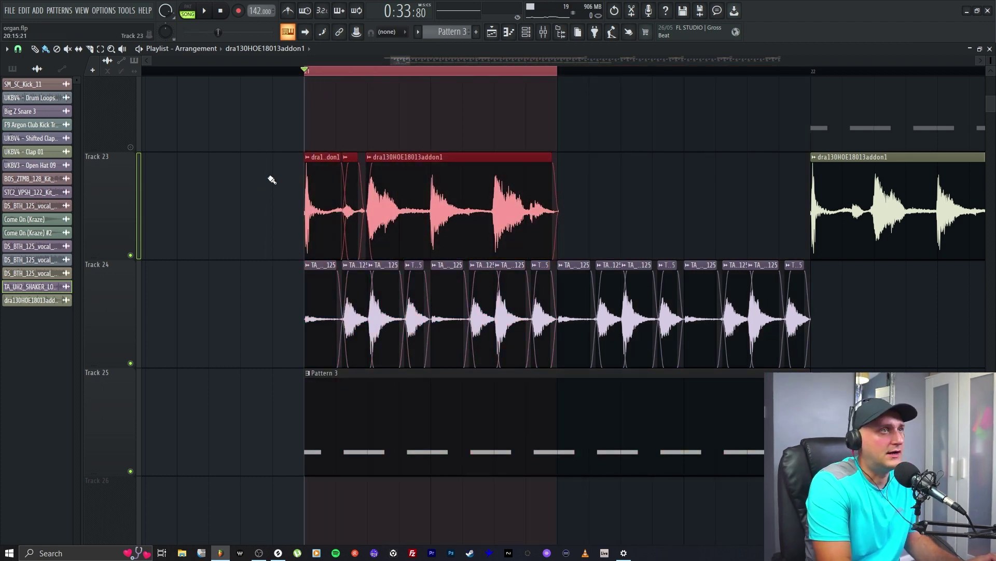
pyautogui.hotkey('ctrl', 'b')
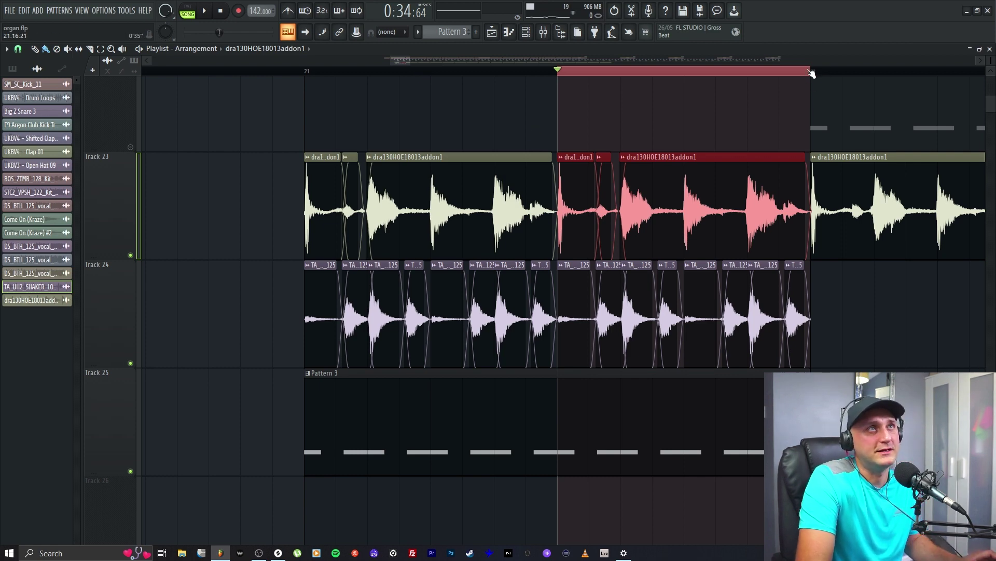
# Select bar 21 as the playback range and listen to the edited shaker layers on Tracks 23 to 25.
pyautogui.moveTo(814, 73); pyautogui.dragTo(320, 96)
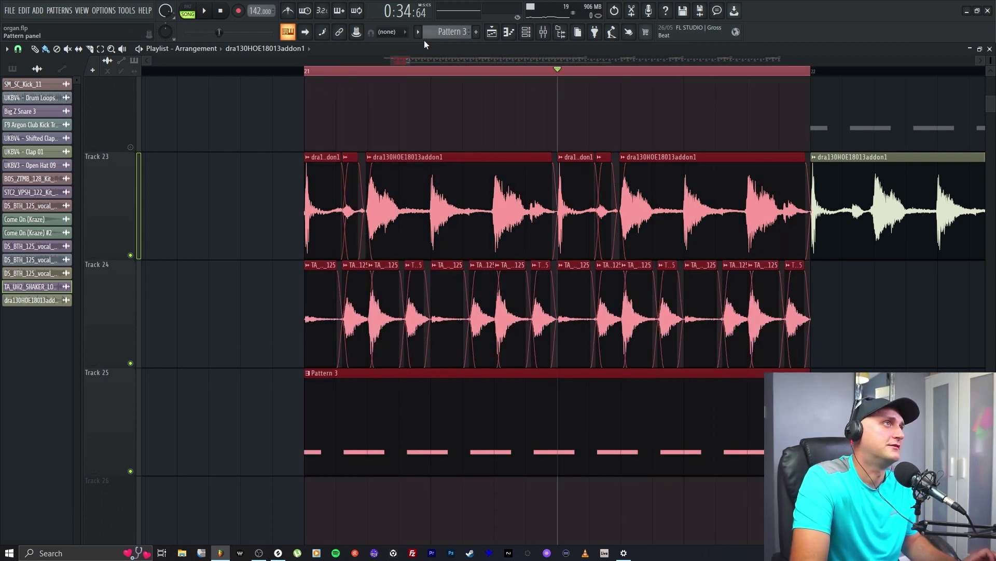
pyautogui.moveTo(408, 58); pyautogui.dragTo(381, 64)
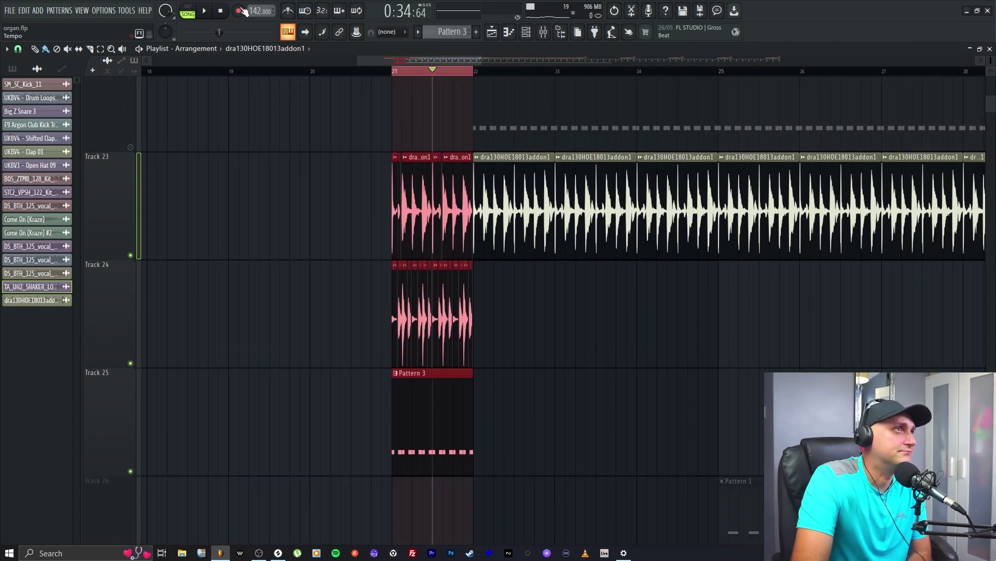
pyautogui.click(210, 12)
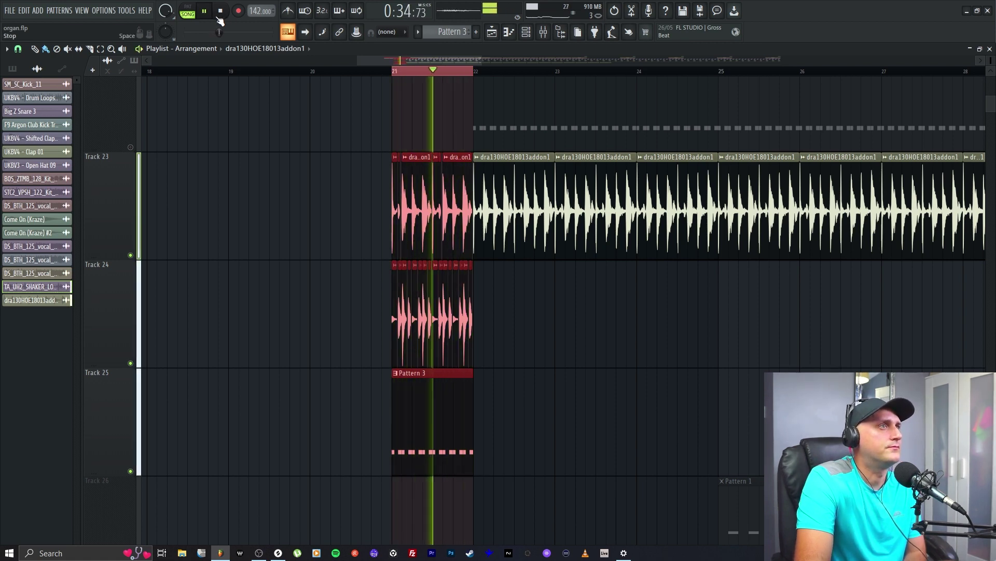
pyautogui.press('space')
# Re-enable the muted drum tracks above the shakers and play bar 21 with the full beat.
pyautogui.scroll(5, 311, 291)
pyautogui.scroll(-4, 318, 278)
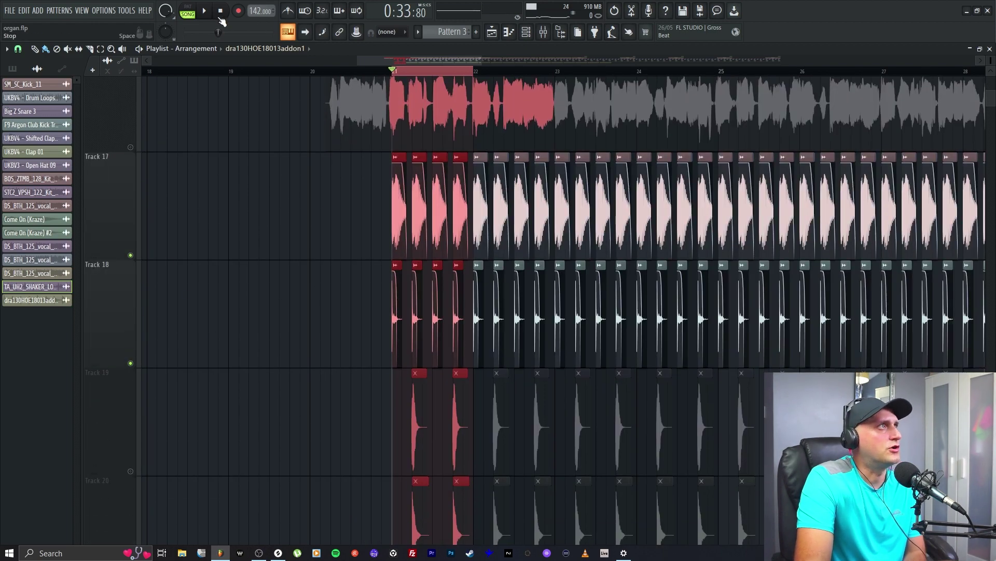
pyautogui.click(206, 11)
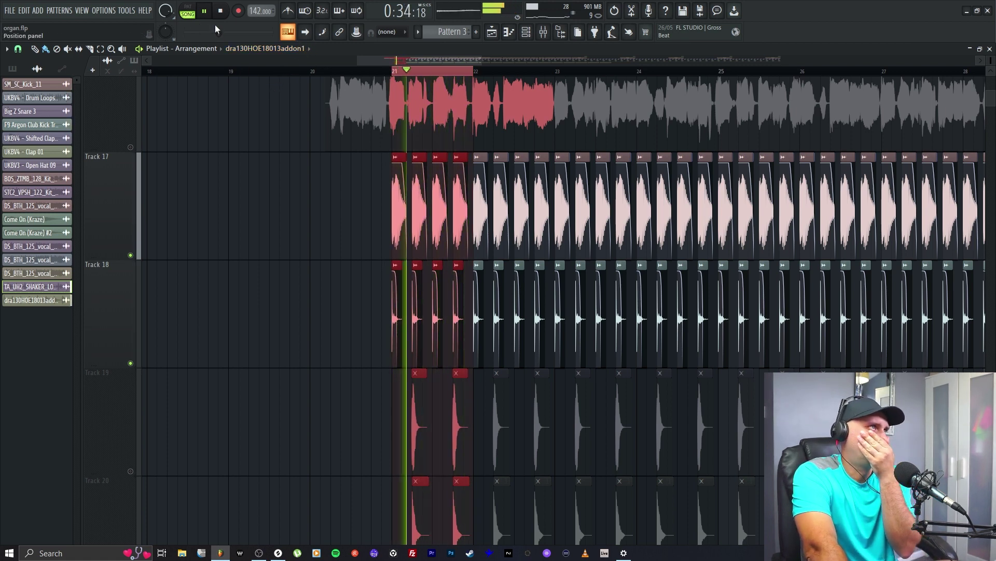
pyautogui.click(224, 14)
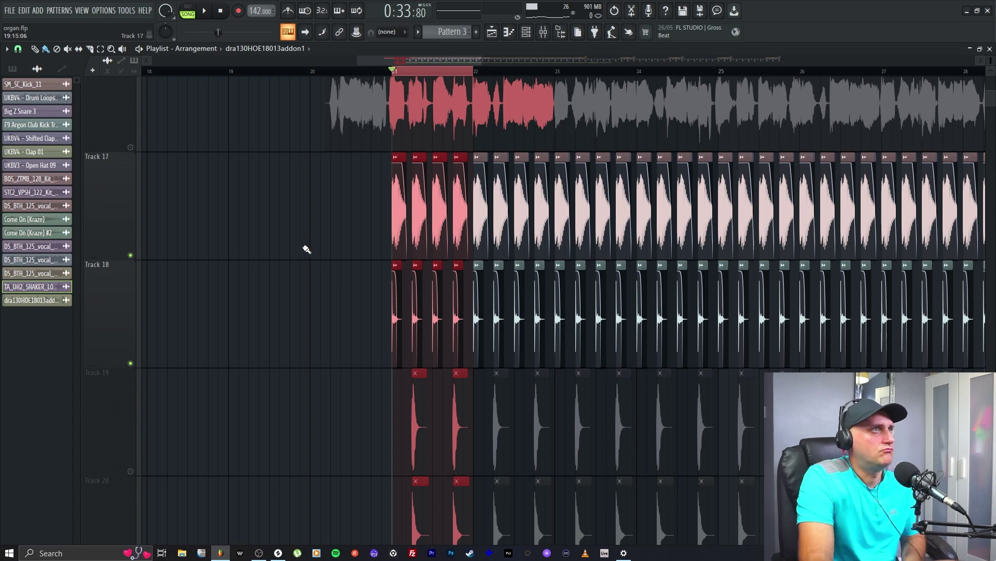
pyautogui.scroll(3, 195, 156)
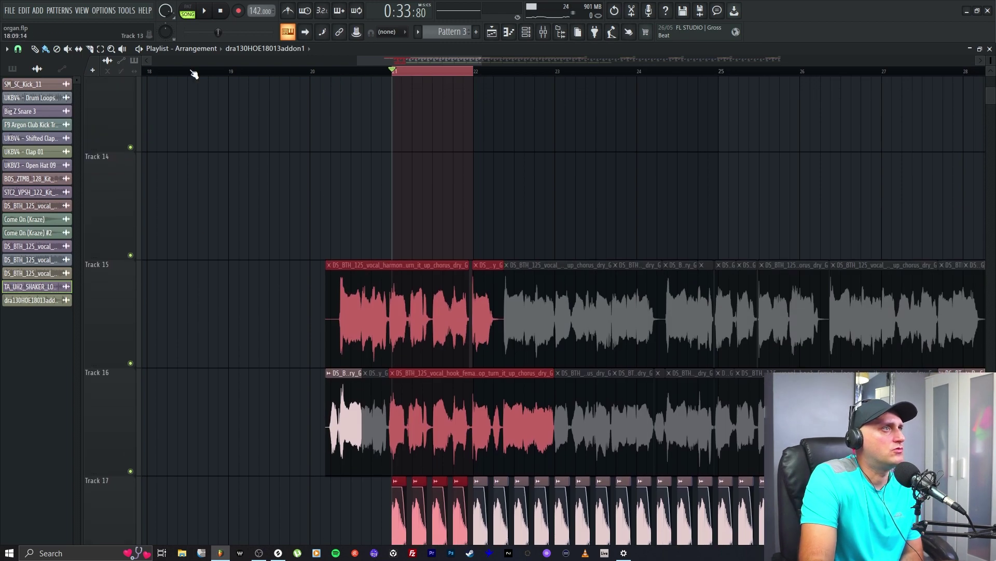
pyautogui.scroll(-7, 396, 166)
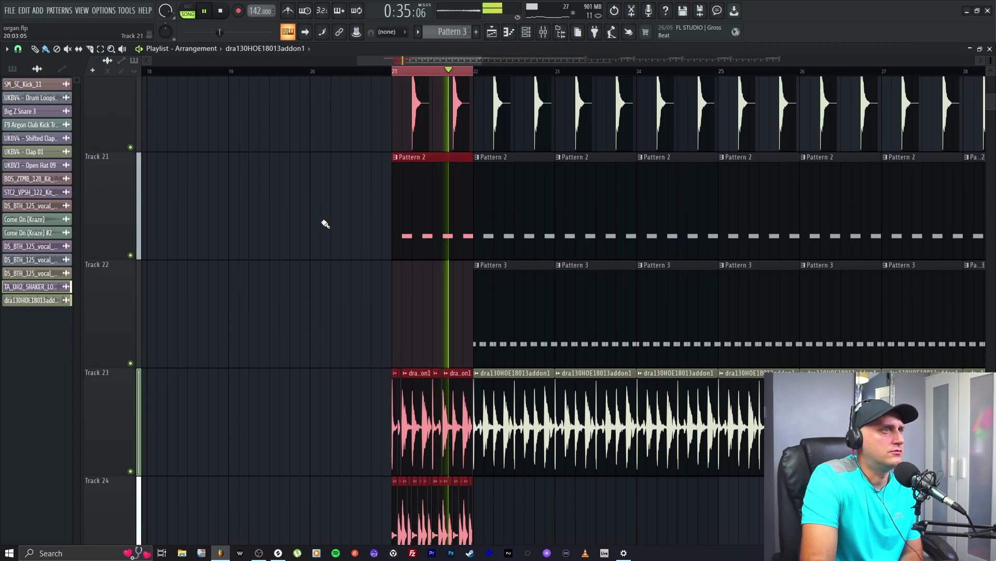
# Move the Pattern 3 clip from Track 25 to bar 21 of Track 22, in line with its other Pattern 3 clips.
pyautogui.scroll(-3, 423, 289)
pyautogui.moveTo(501, 324); pyautogui.dragTo(449, 134)
pyautogui.scroll(2, 449, 133)
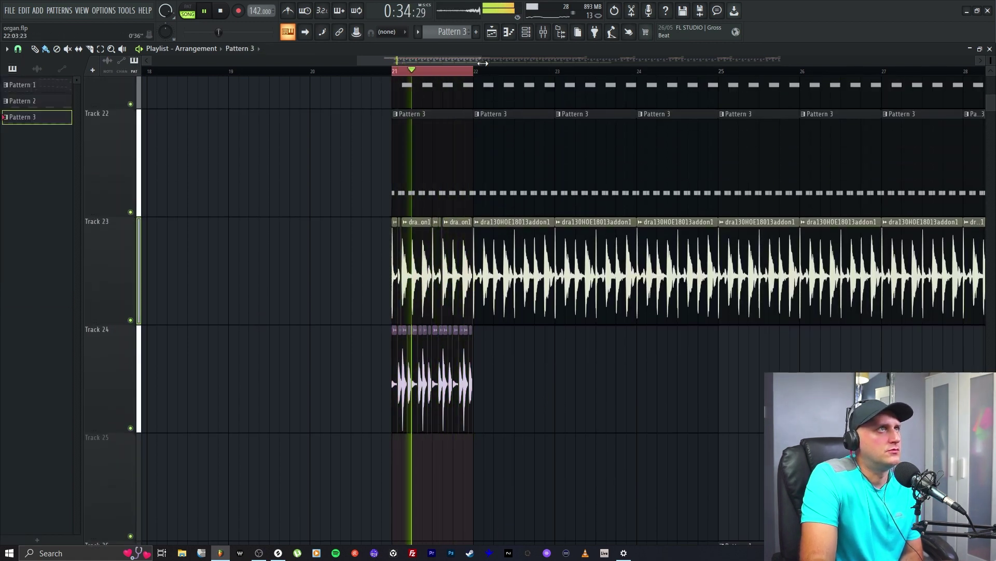
# Delete all the unedited dra130HOE18013addon1 clips on Track 23 from bar 22 onward.
pyautogui.scroll(-4, 547, 370)
pyautogui.moveTo(753, 290); pyautogui.dragTo(252, 257)
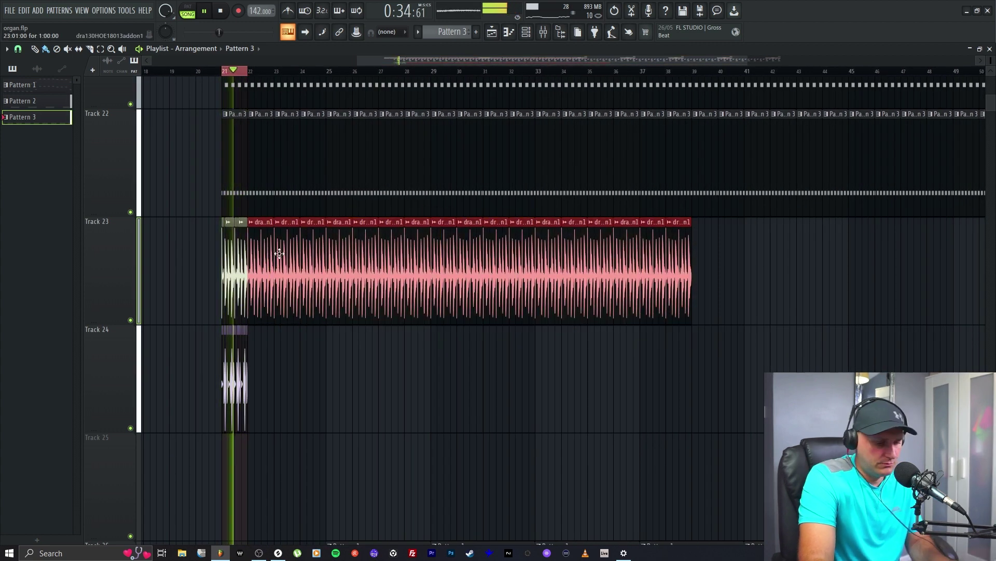
pyautogui.press('Delete')
# Select the bar 21 slices on Tracks 23 and 24 and duplicate them bar by bar through bar 40.
pyautogui.moveTo(333, 394); pyautogui.dragTo(95, 354)
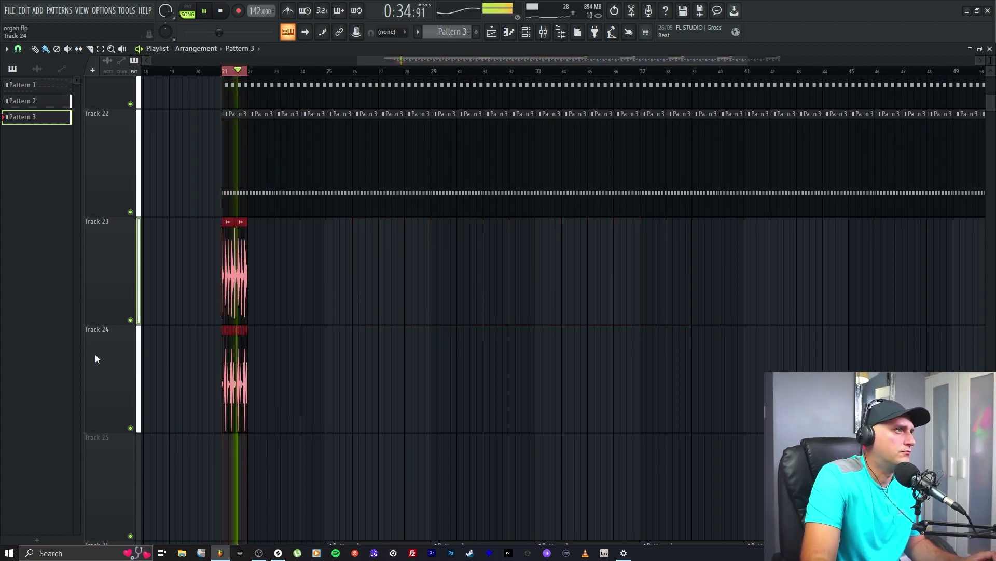
pyautogui.hotkey('ctrl', 'b')
pyautogui.hotkey('ctrl', 'b')
pyautogui.hotkey('ctrl', 'b')
pyautogui.hotkey('ctrl', 'b')
pyautogui.hotkey('ctrl', 'b')
pyautogui.hotkey('ctrl', 'b')
pyautogui.hotkey('ctrl', 'b')
pyautogui.hotkey('ctrl', 'b')
pyautogui.hotkey('ctrl', 'b')
pyautogui.hotkey('ctrl', 'b')
pyautogui.hotkey('ctrl', 'b')
pyautogui.hotkey('ctrl', 'b')
pyautogui.hotkey('ctrl', 'b')
pyautogui.hotkey('ctrl', 'b')
pyautogui.hotkey('ctrl', 'b')
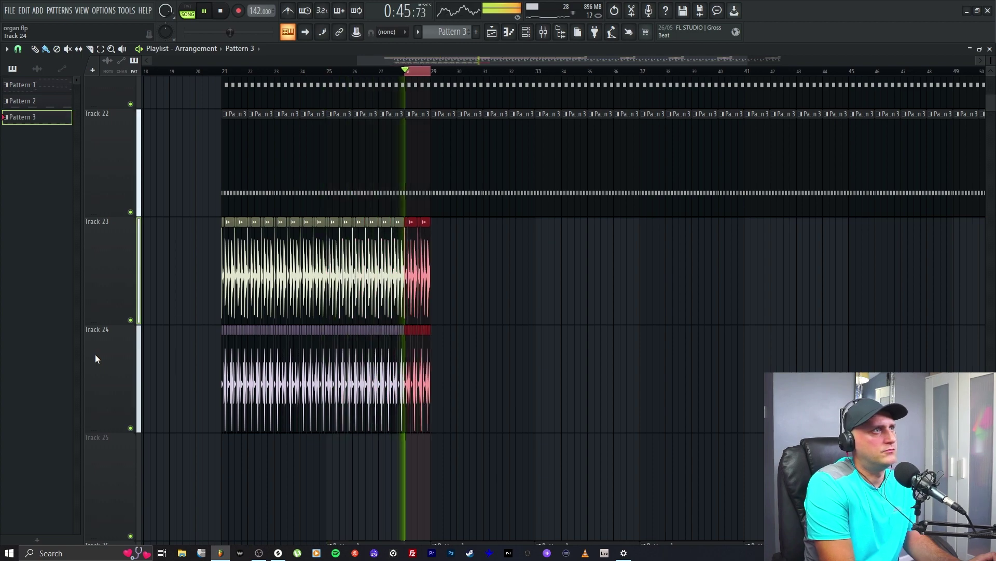
pyautogui.hotkey('ctrl', 'b')
pyautogui.hotkey('ctrl', 'b')
pyautogui.hotkey('ctrl', 'b')
pyautogui.hotkey('ctrl', 'b')
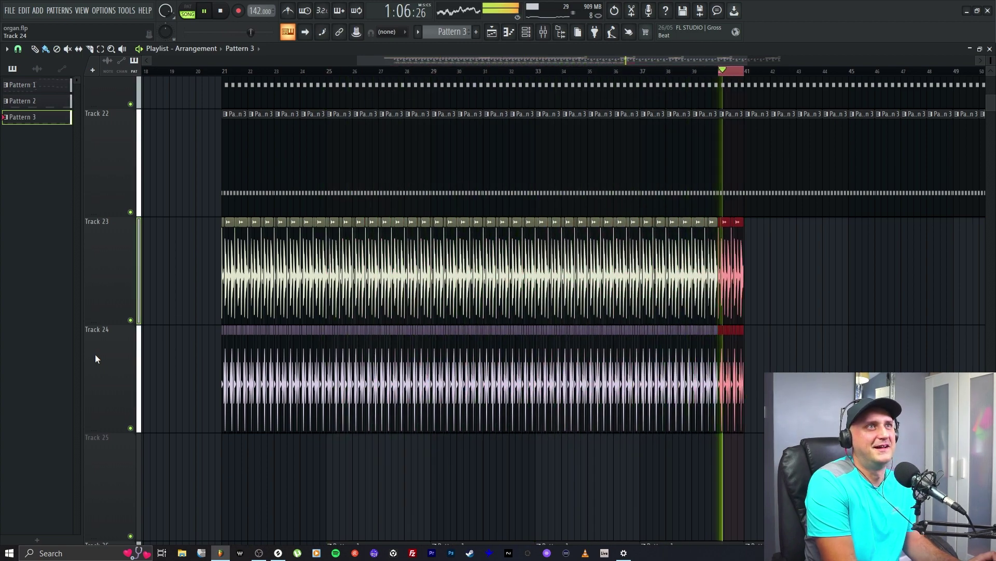
# Select every shaker slice on Tracks 23 and 24 and duplicate the whole block from bar 41 onward.
pyautogui.scroll(-1, 519, 449)
pyautogui.scroll(3, 520, 449)
pyautogui.scroll(-2, 756, 340)
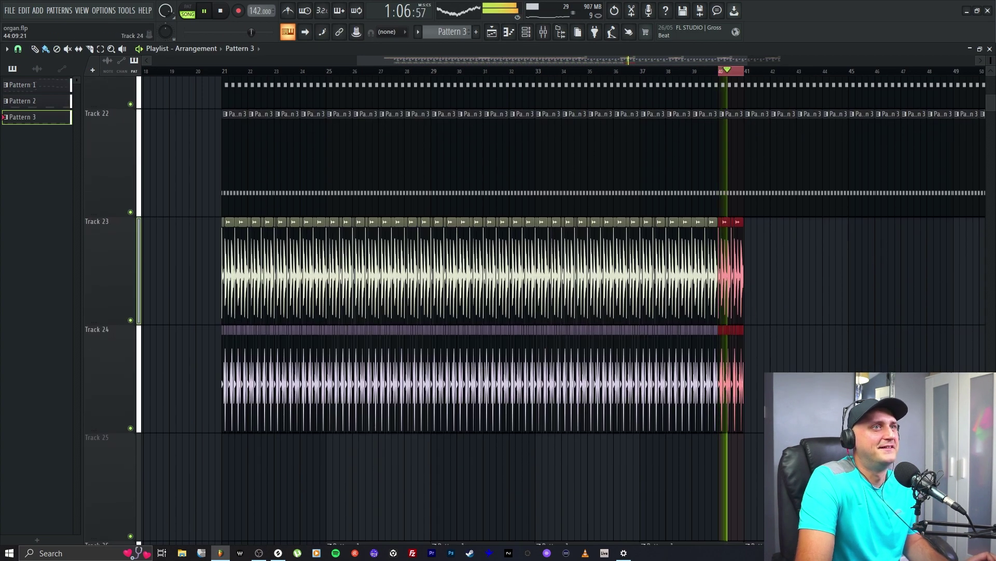
pyautogui.moveTo(835, 395); pyautogui.dragTo(104, 305)
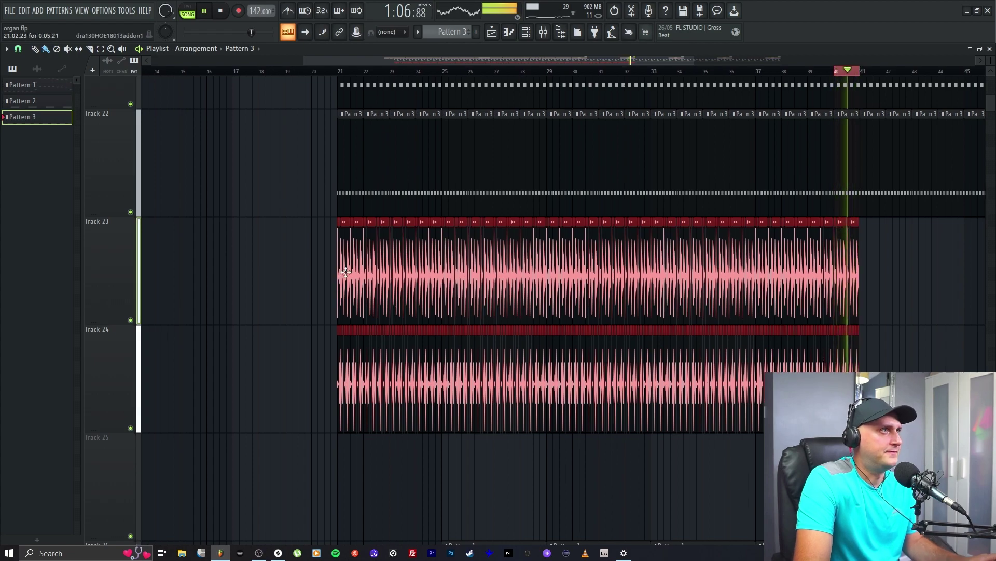
pyautogui.hotkey('ctrl', 'b')
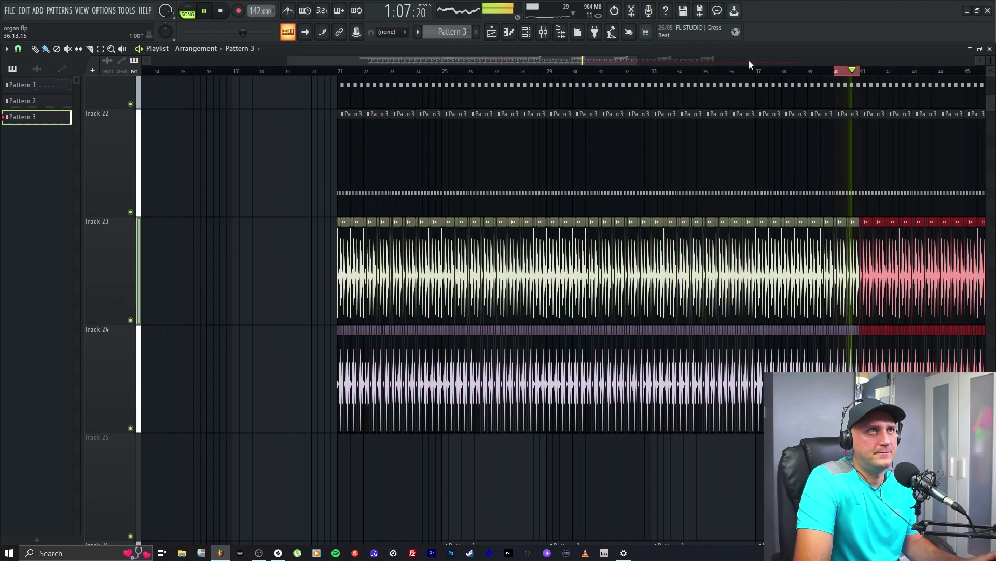
# Unmute all the muted vocal clips at the start of Tracks 15 and 16 with the Mute tool.
pyautogui.scroll(6, 303, 301)
pyautogui.scroll(-1, 304, 301)
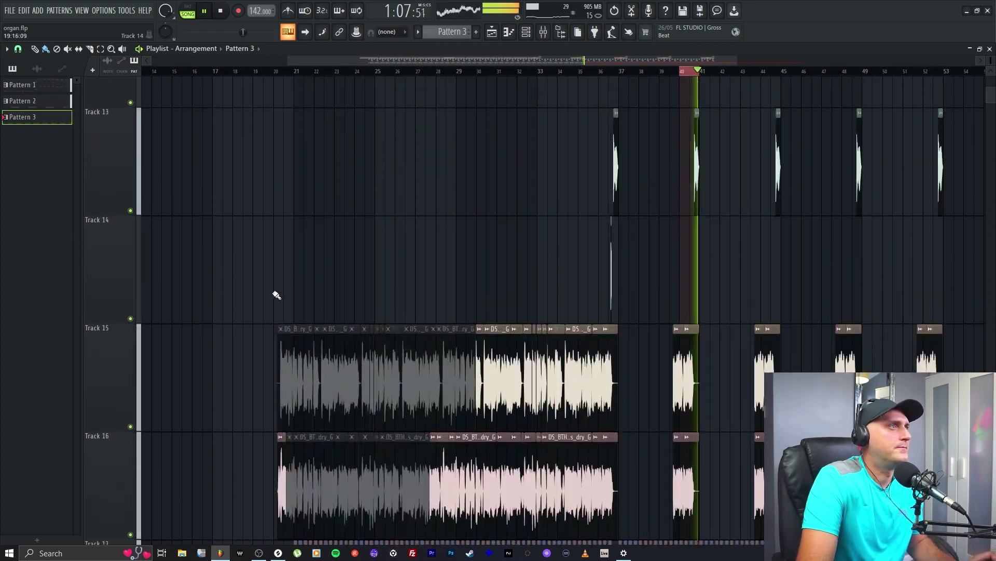
pyautogui.click(67, 48)
pyautogui.moveTo(285, 378); pyautogui.dragTo(476, 378)
pyautogui.moveTo(293, 483); pyautogui.dragTo(431, 482)
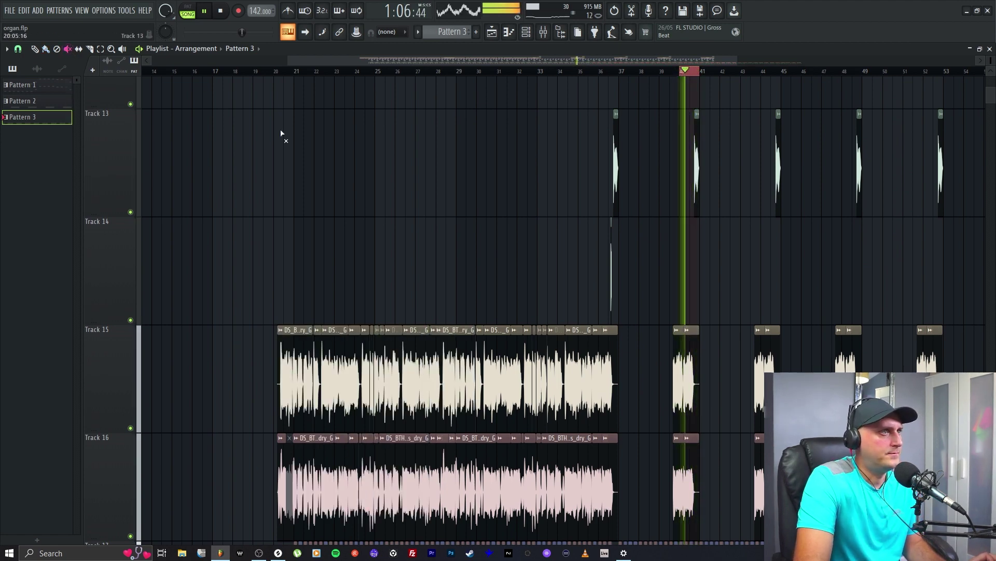
pyautogui.click(290, 483)
# Add another Pattern 1 clip at bar 21 on Track 26 with the Paint tool.
pyautogui.click(288, 70)
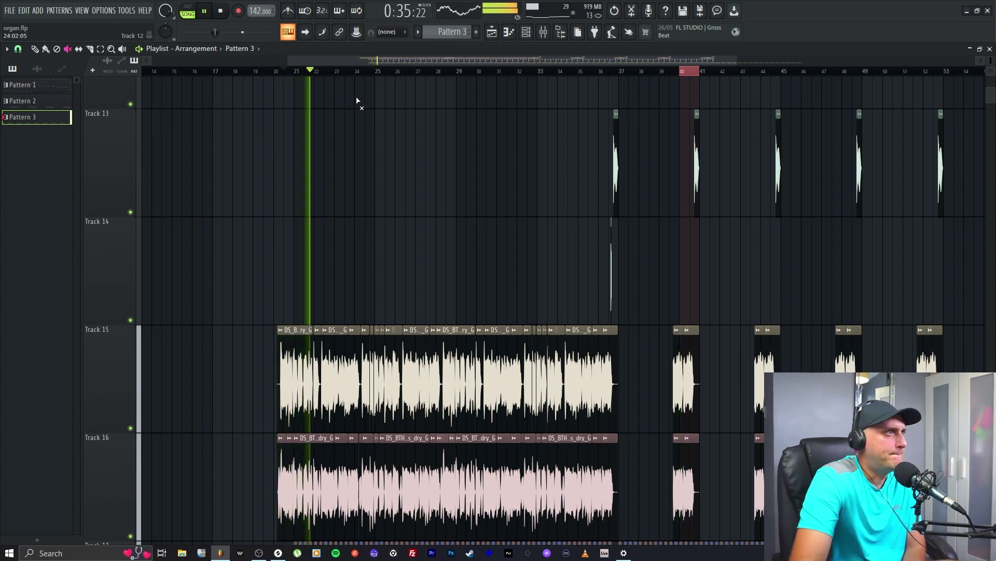
pyautogui.scroll(-8, 333, 240)
pyautogui.scroll(-4, 333, 241)
pyautogui.press('b')
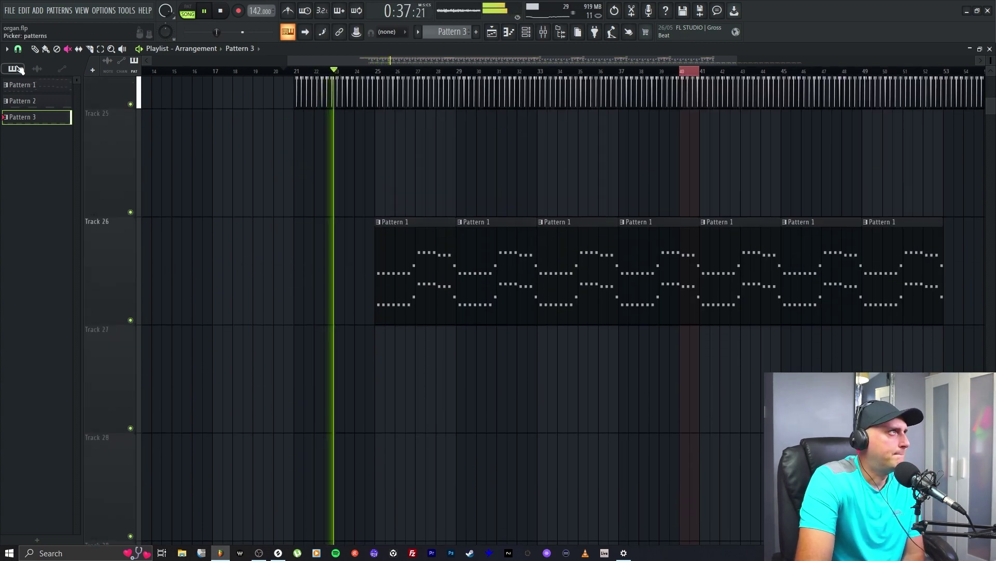
pyautogui.click(396, 255)
pyautogui.click(296, 285)
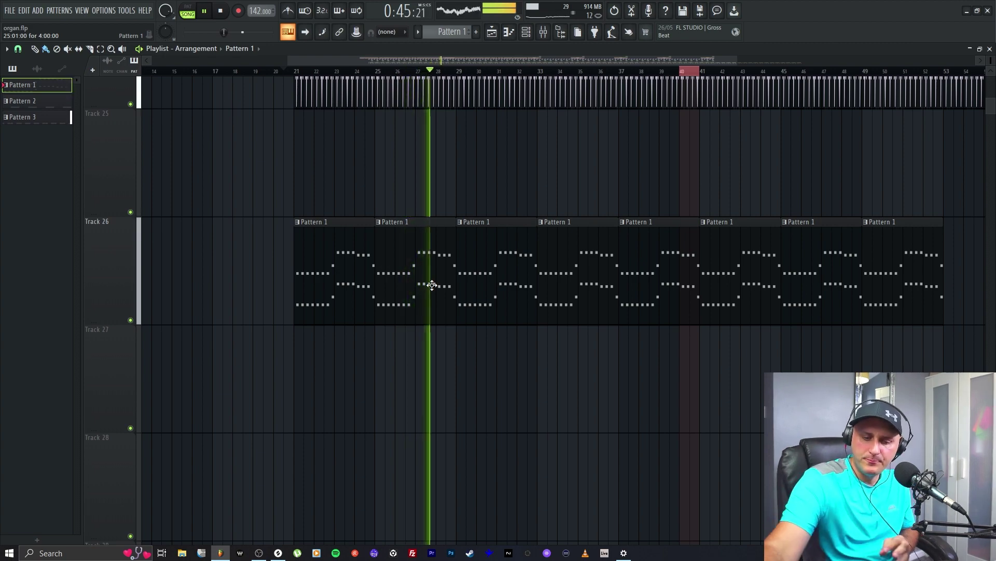
# Lower the volume of the Shaker mixer track to about -14.1 dB.
pyautogui.scroll(5, 461, 190)
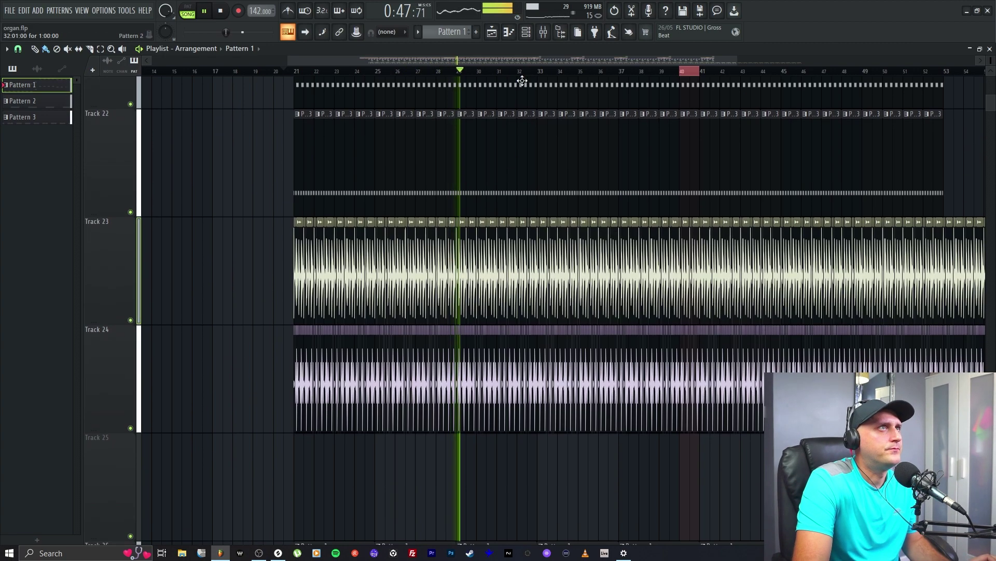
pyautogui.click(543, 31)
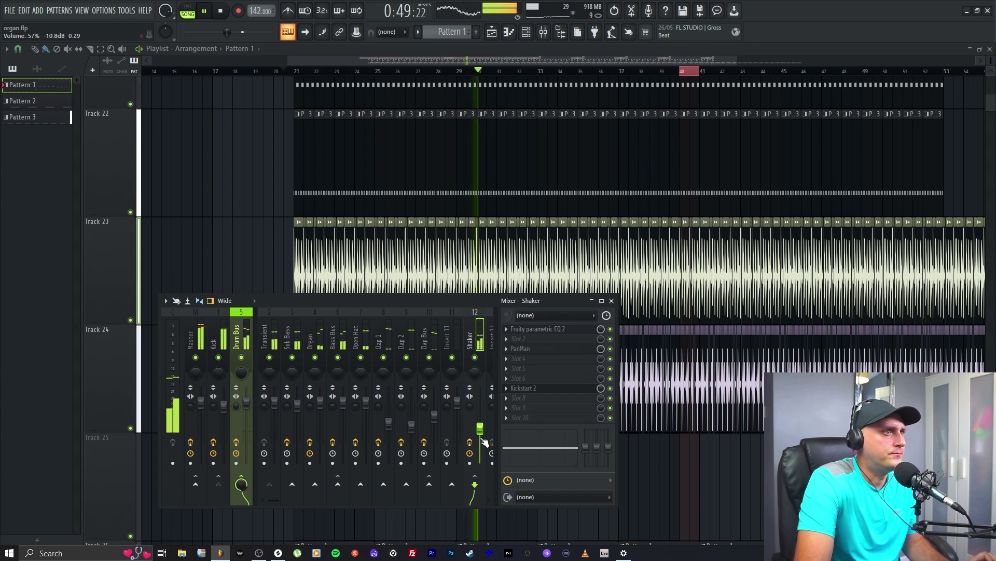
pyautogui.scroll(-1, 480, 433)
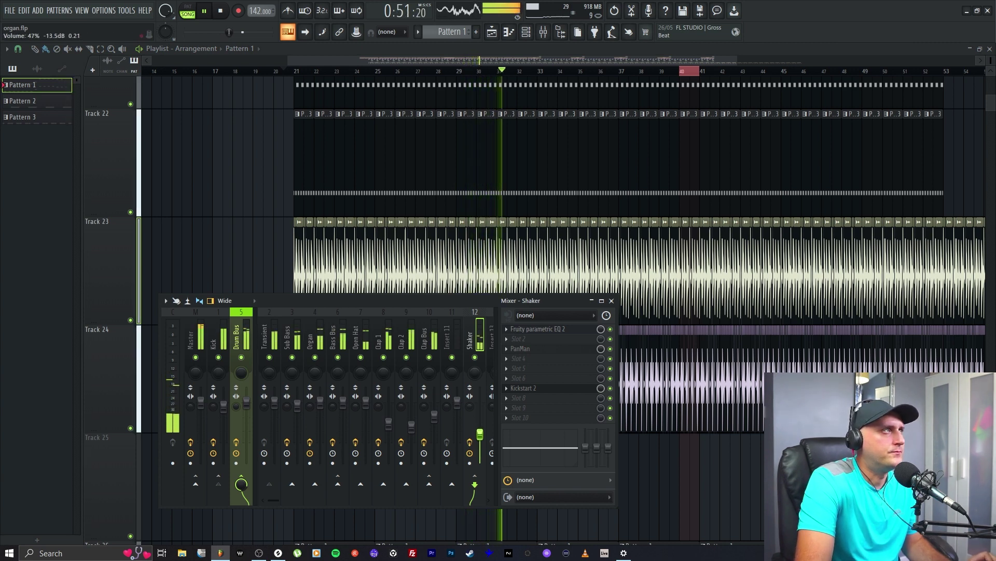
pyautogui.scroll(-2, 479, 433)
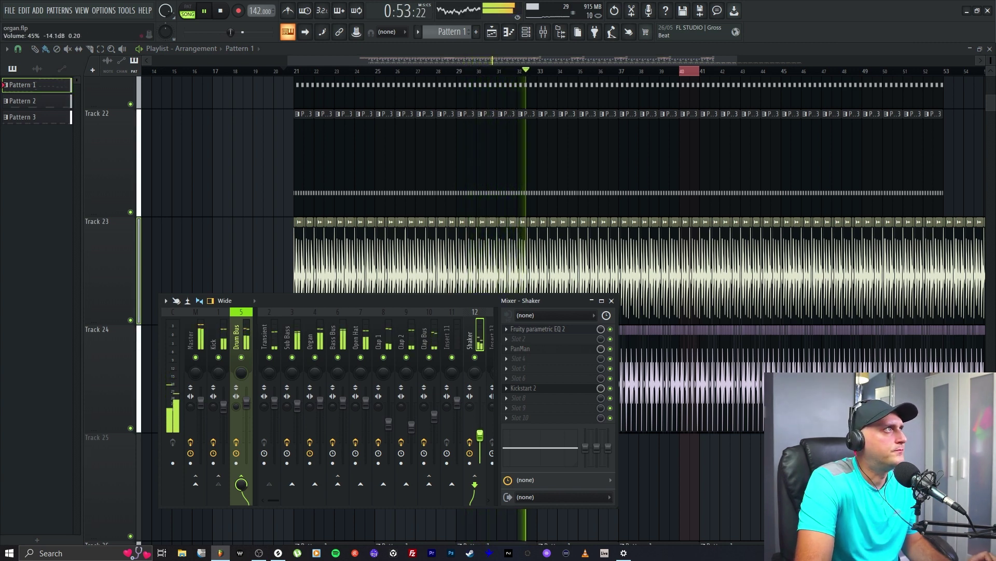
pyautogui.press('F9')
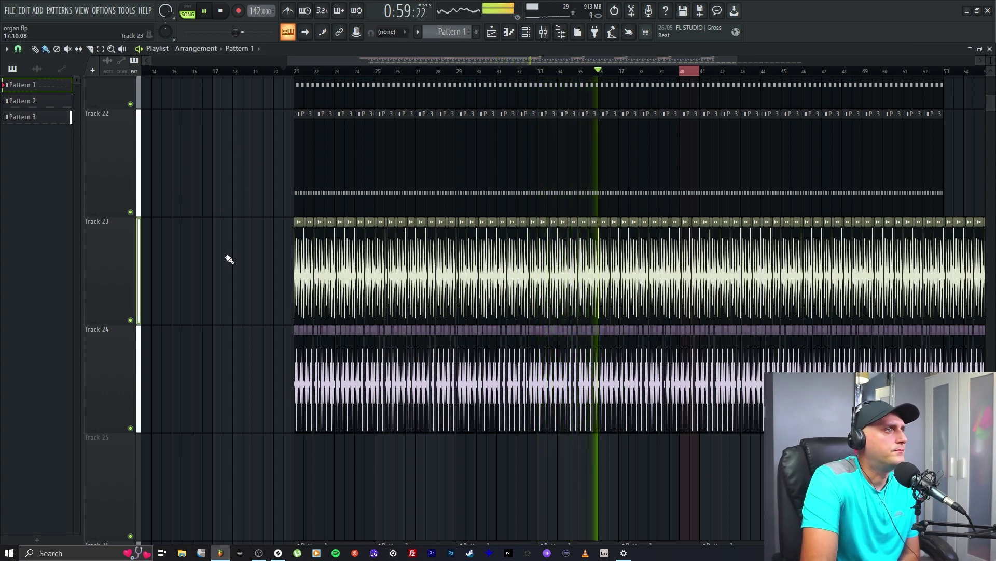
# Play the groove from bar 21 and set the width of PanMan on the Shaker mixer track to about 115 degrees.
pyautogui.click(298, 72)
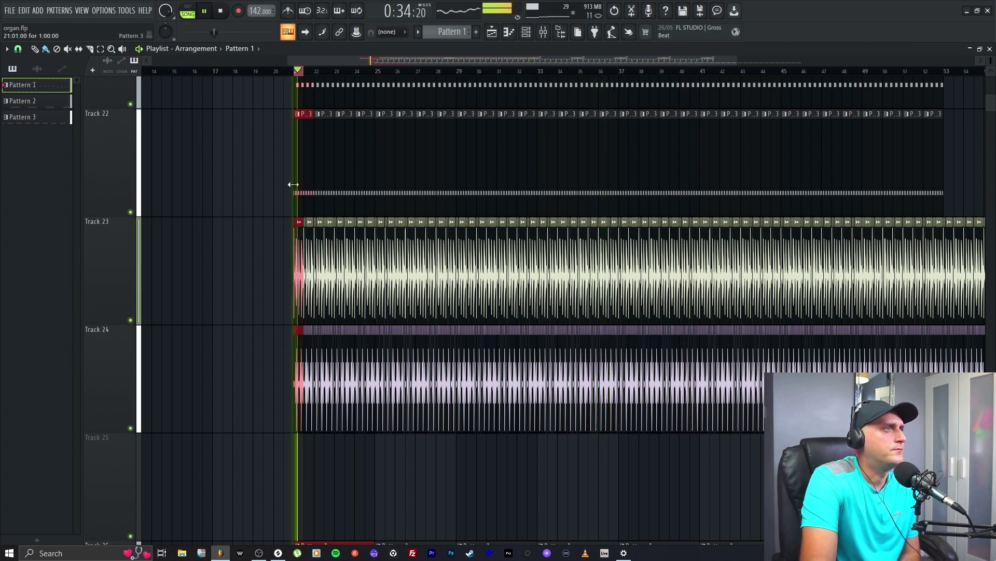
pyautogui.scroll(-2, 415, 418)
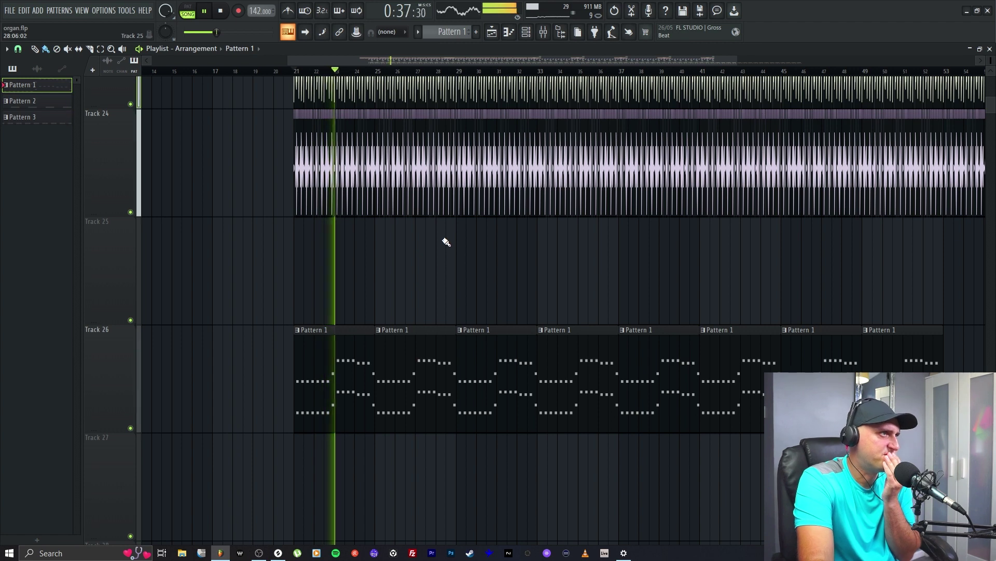
pyautogui.press('F9')
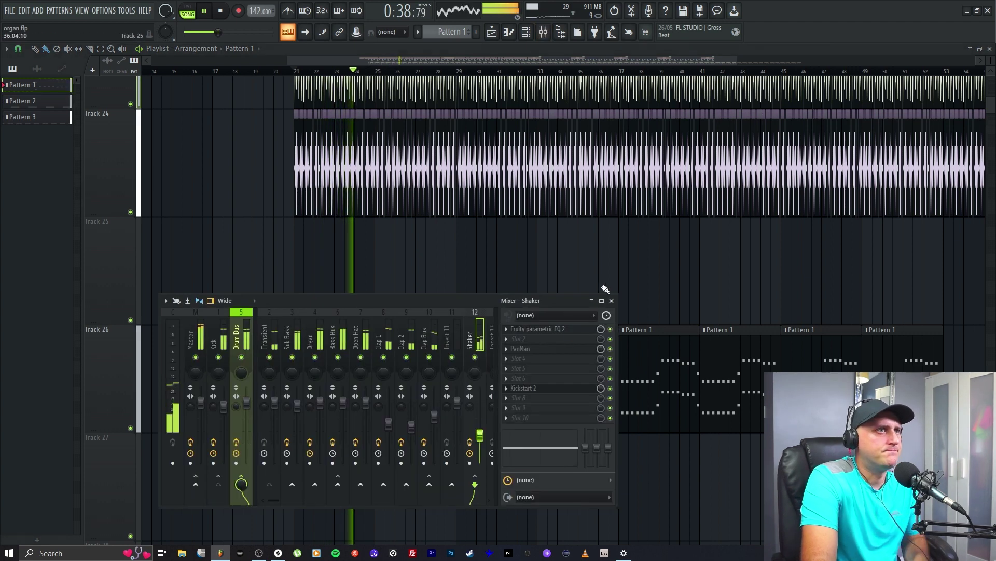
pyautogui.click(545, 349)
pyautogui.moveTo(183, 230); pyautogui.dragTo(184, 237)
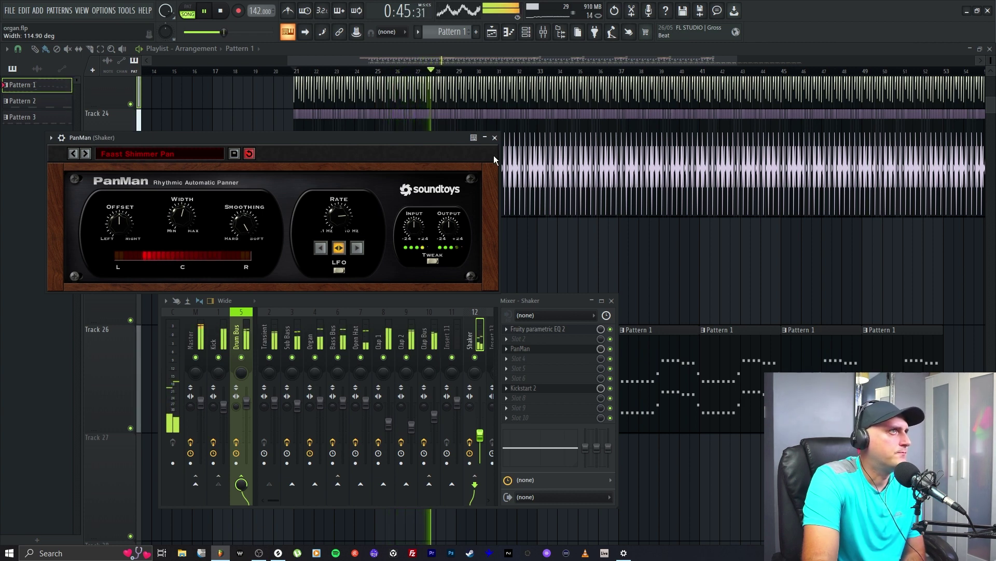
pyautogui.click(494, 138)
pyautogui.click(612, 301)
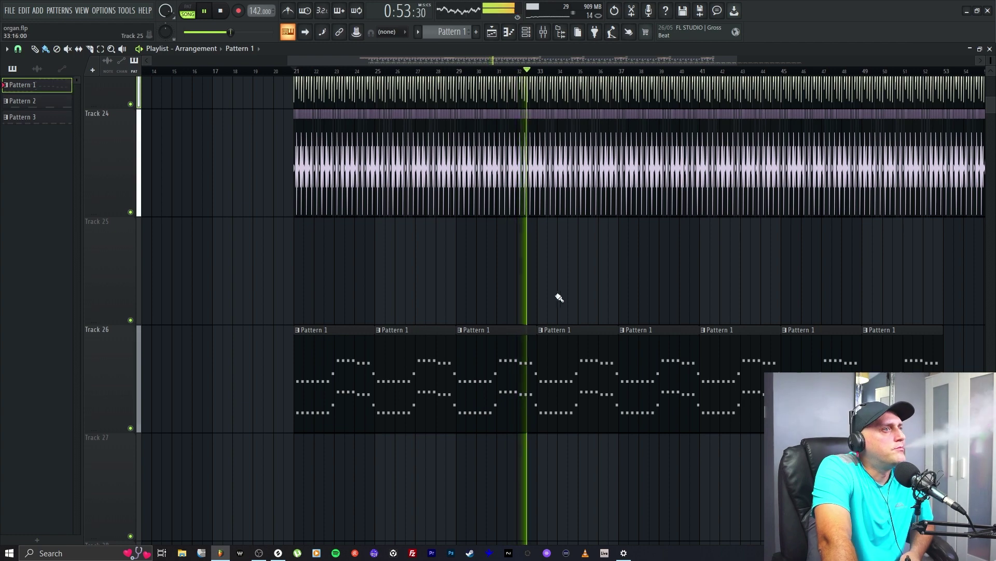
# Mute the vocal Tracks 15 and 16 in the playlist.
pyautogui.scroll(8, 430, 345)
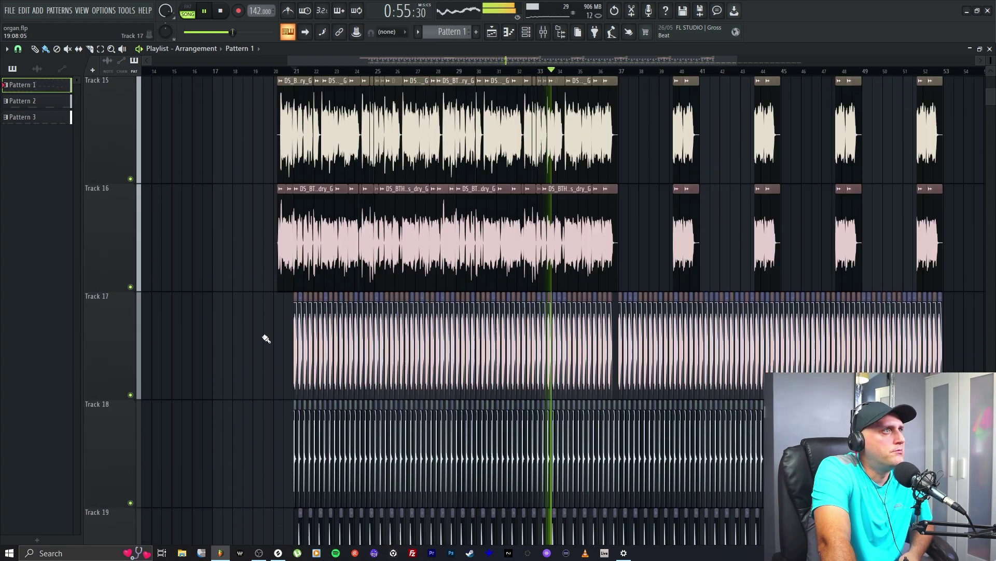
pyautogui.scroll(2, 182, 304)
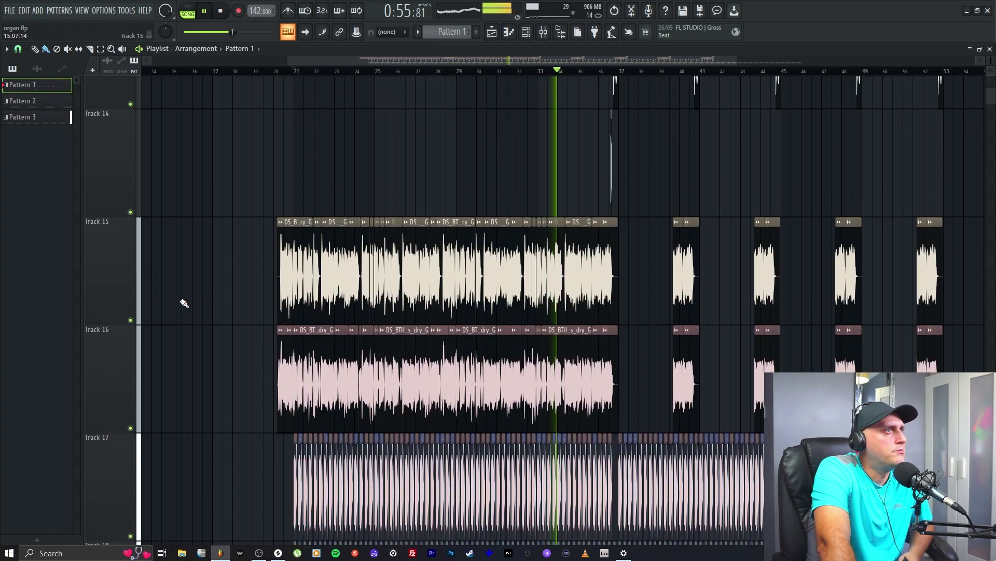
pyautogui.click(131, 320)
pyautogui.click(131, 429)
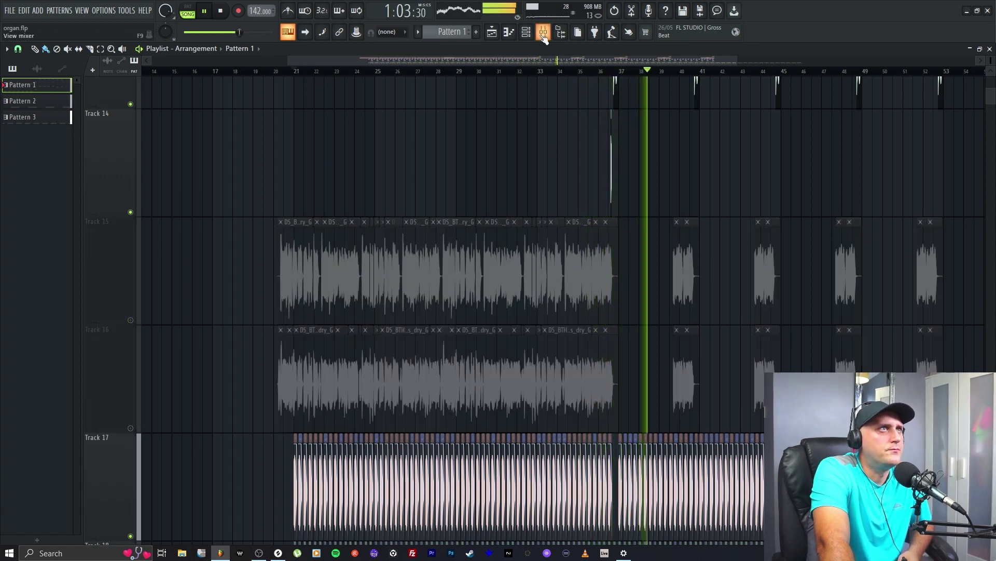
# Lower the Shaker mixer track's volume slightly further and check the balance by playing from bar 21.
pyautogui.press('F9')
pyautogui.moveTo(480, 436); pyautogui.dragTo(480, 442)
pyautogui.press('F9')
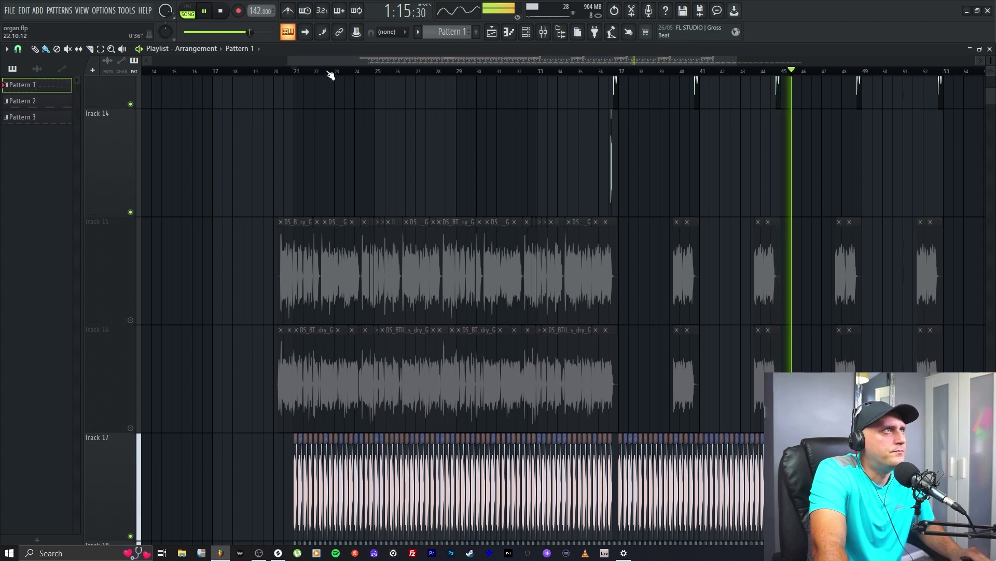
pyautogui.press('space')
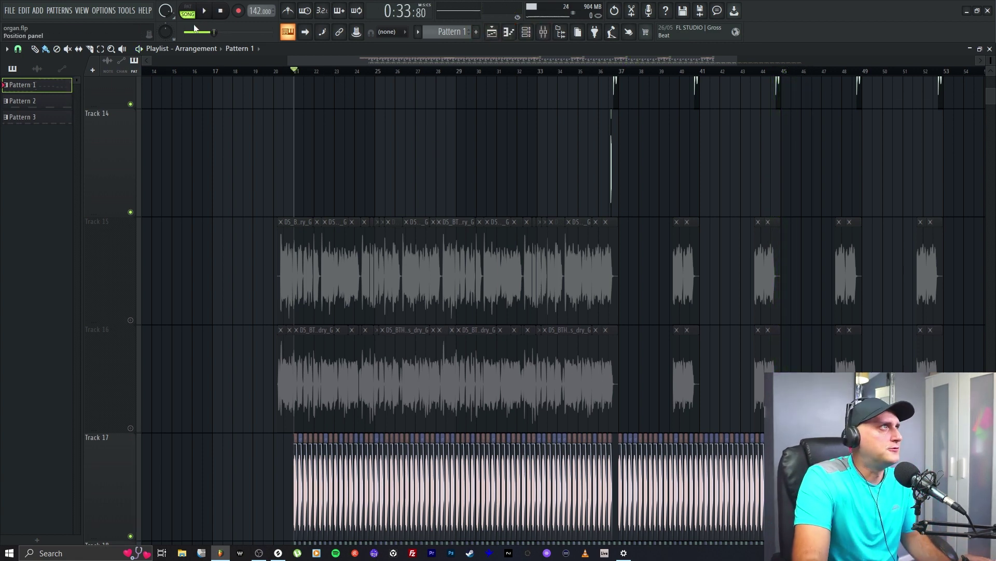
pyautogui.click(551, 36)
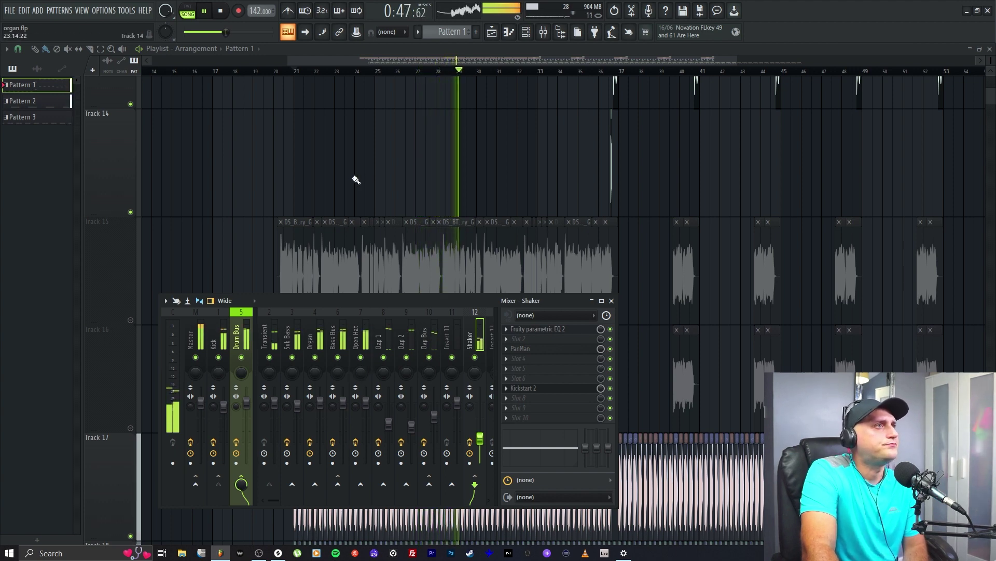
pyautogui.press('F9')
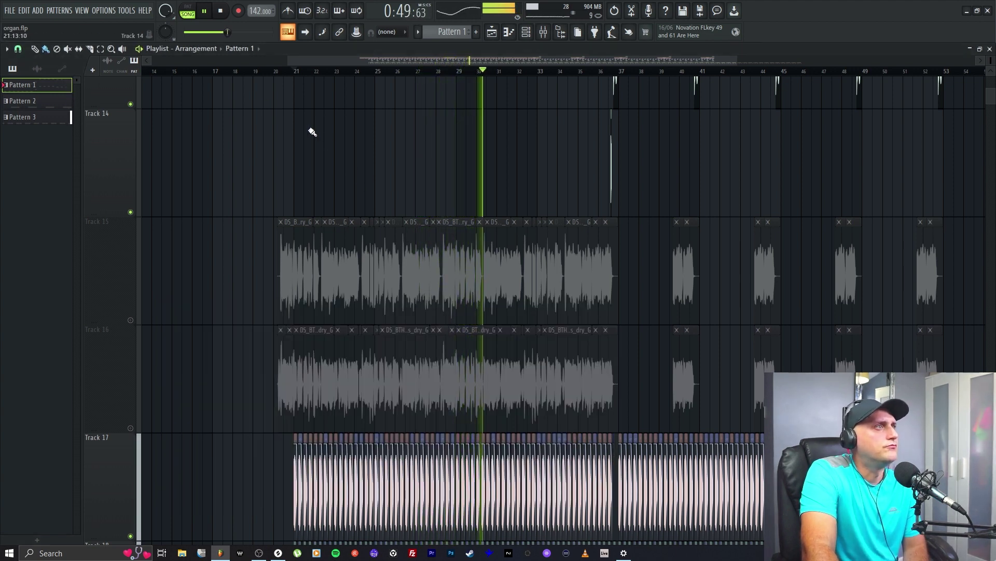
# Stop playback and save the project.
pyautogui.press('space')
pyautogui.click(9, 10)
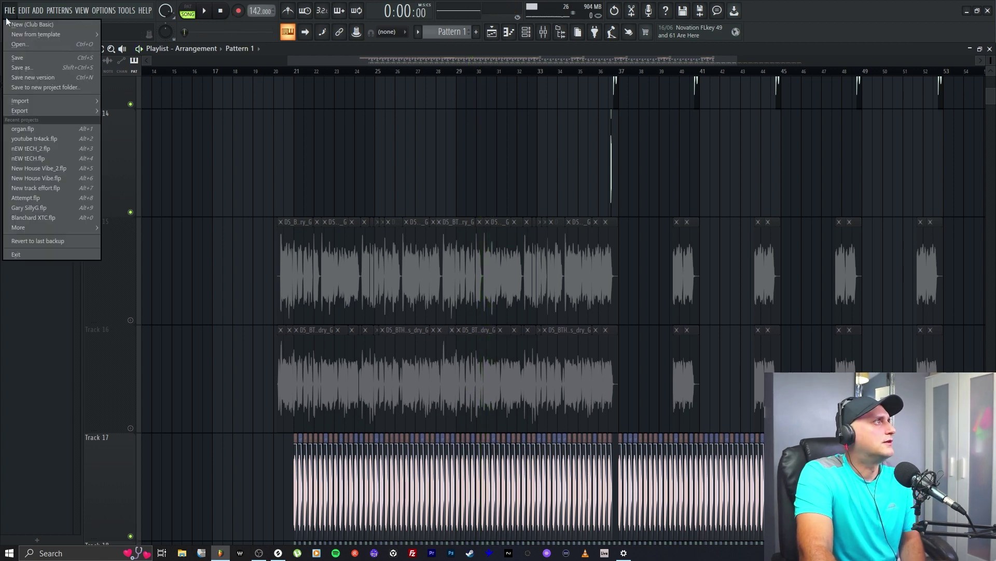
pyautogui.click(42, 57)
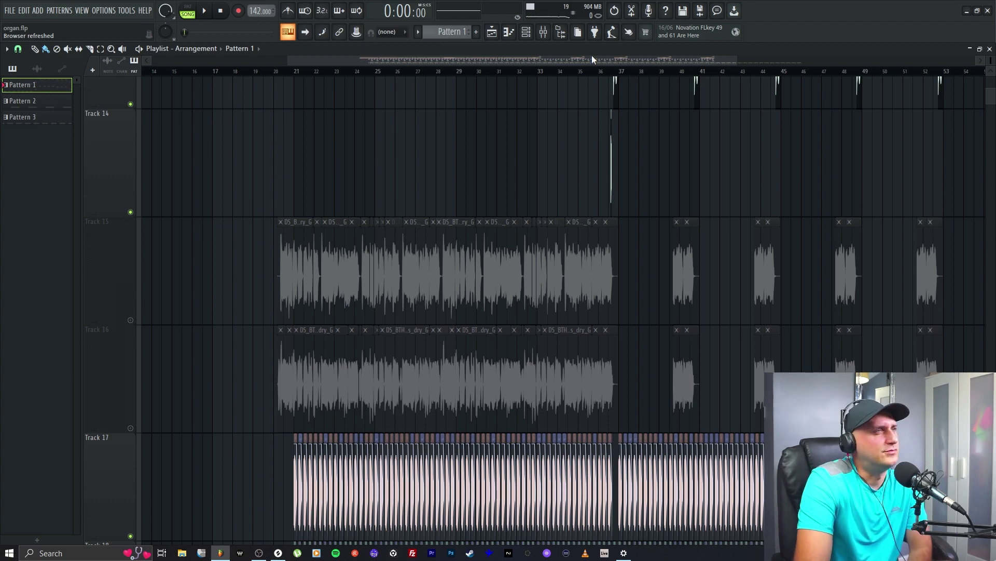
# Review the shaker slices on Tracks 23 and 24 against Patterns 1, 2 and 3 on the neighbouring tracks.
pyautogui.scroll(-8, 567, 284)
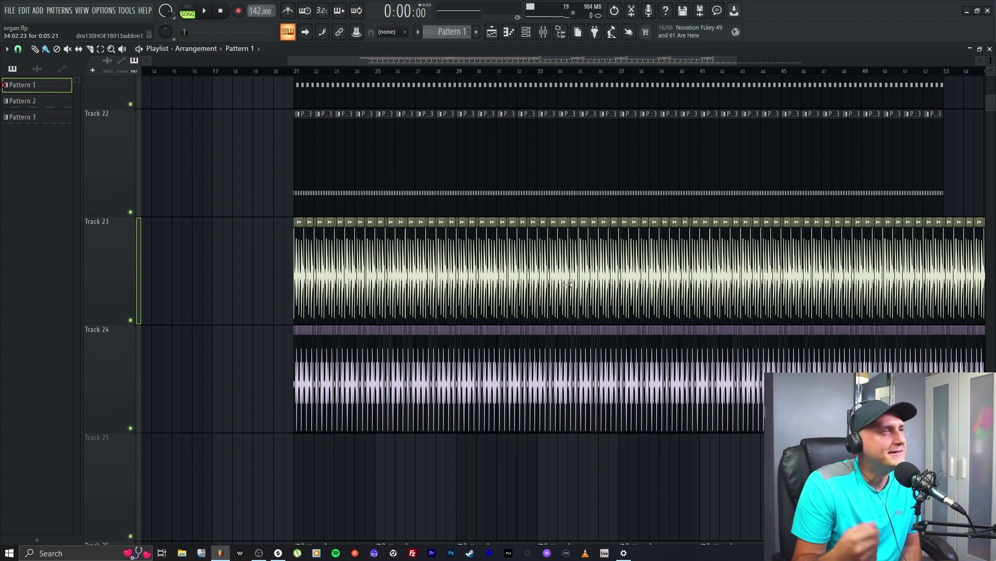
pyautogui.scroll(-3, 543, 347)
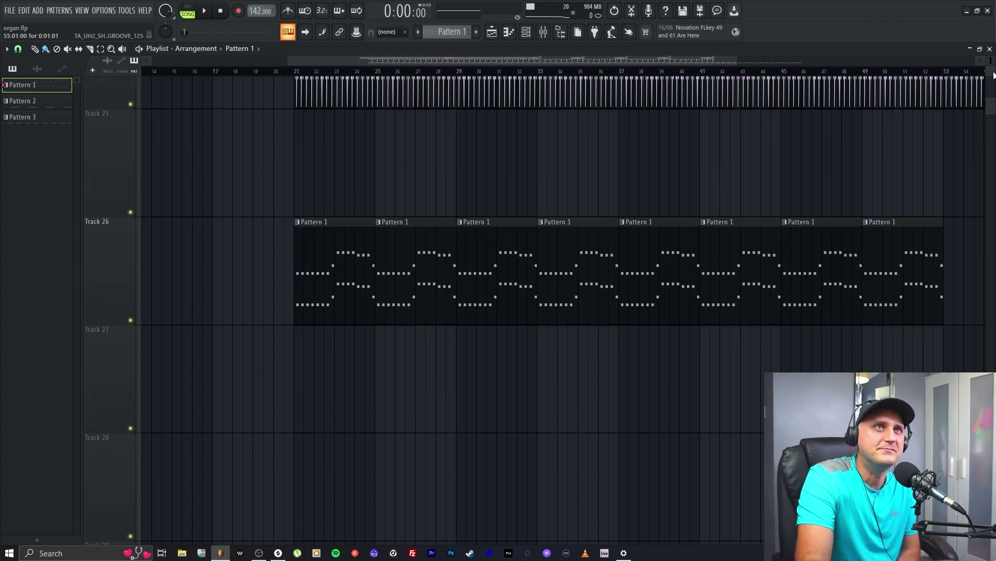
pyautogui.moveTo(994, 62); pyautogui.dragTo(994, 68)
pyautogui.scroll(2, 746, 336)
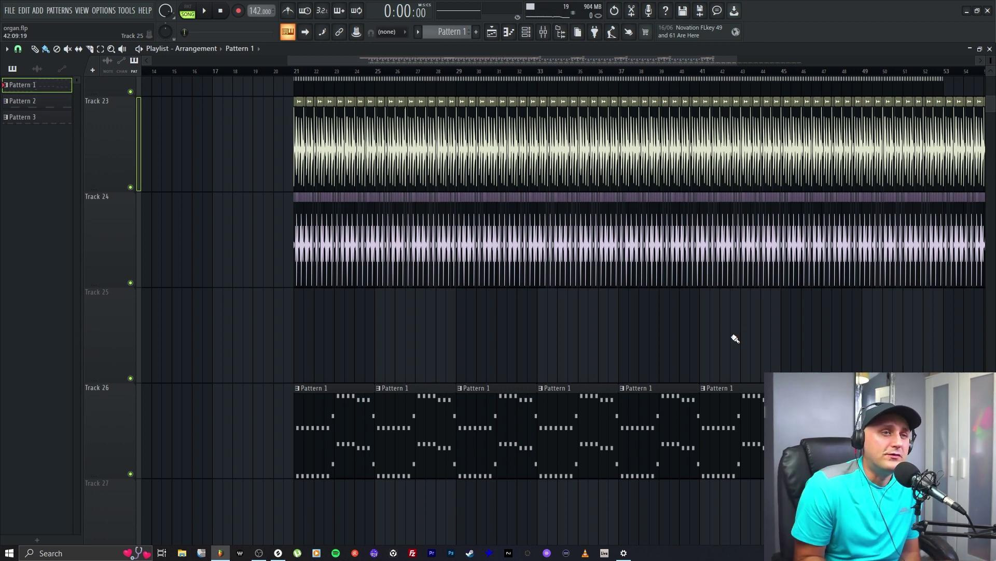
pyautogui.scroll(-3, 726, 338)
pyautogui.scroll(3, 659, 410)
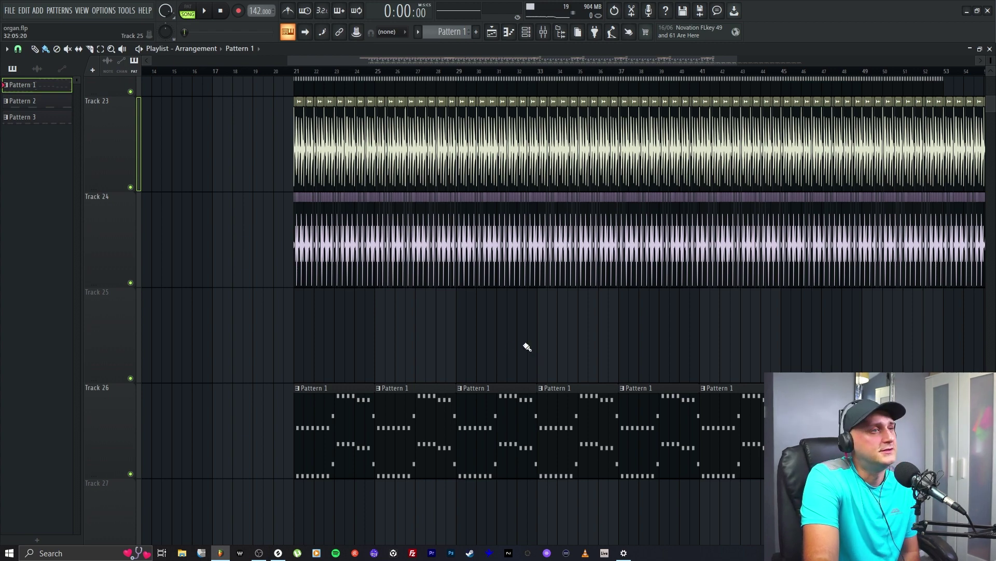
pyautogui.scroll(1, 527, 347)
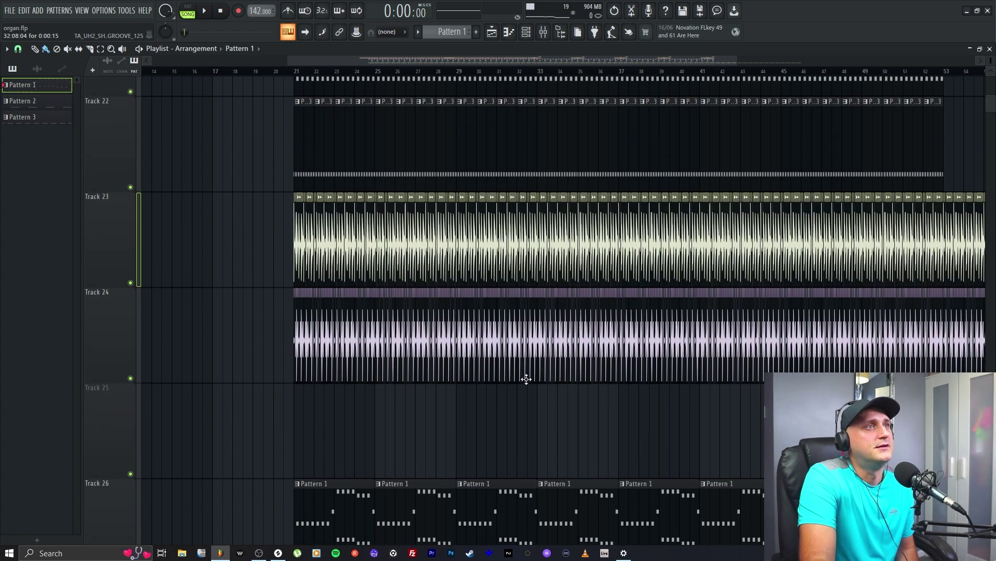
pyautogui.scroll(1, 541, 416)
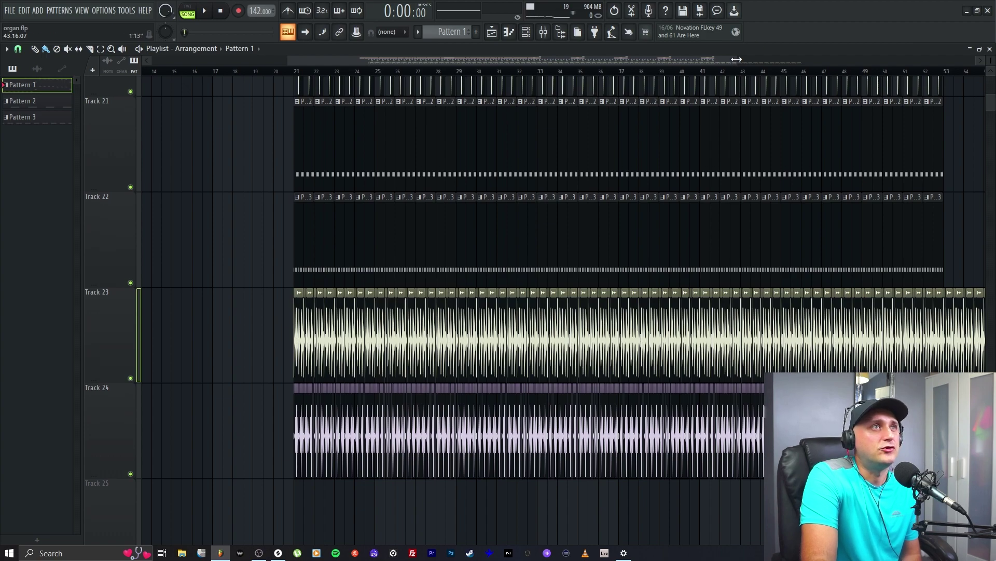
# Mark the time range from bar 53 to bar 61 on the playlist timeline.
pyautogui.moveTo(736, 59); pyautogui.dragTo(939, 59)
pyautogui.scroll(-3, 829, 271)
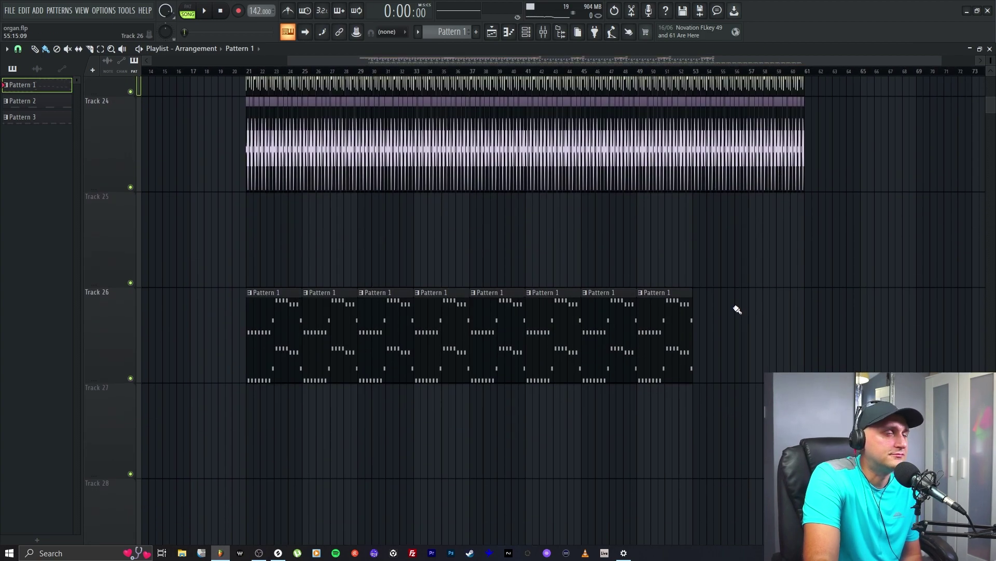
pyautogui.scroll(4, 737, 310)
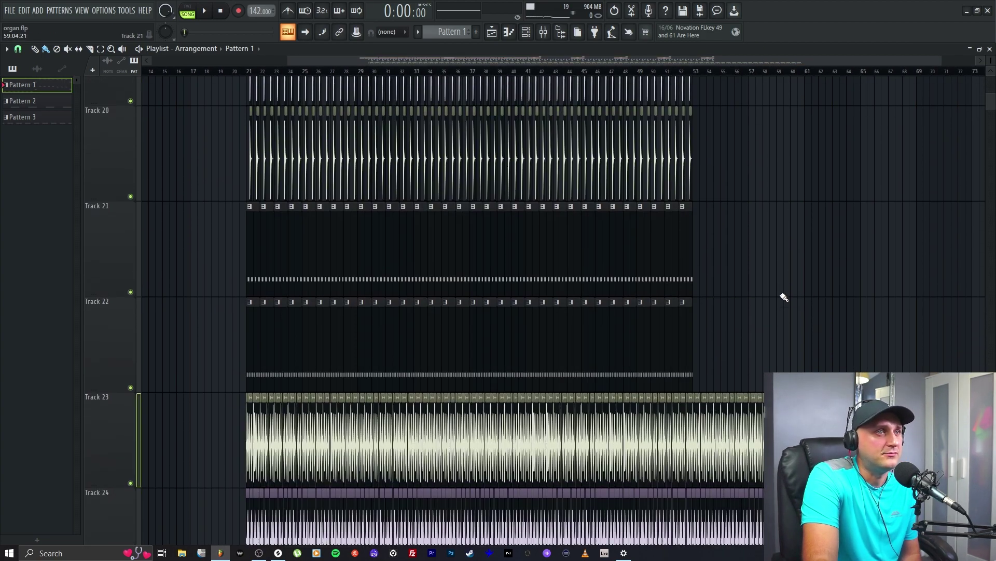
pyautogui.scroll(-4, 784, 297)
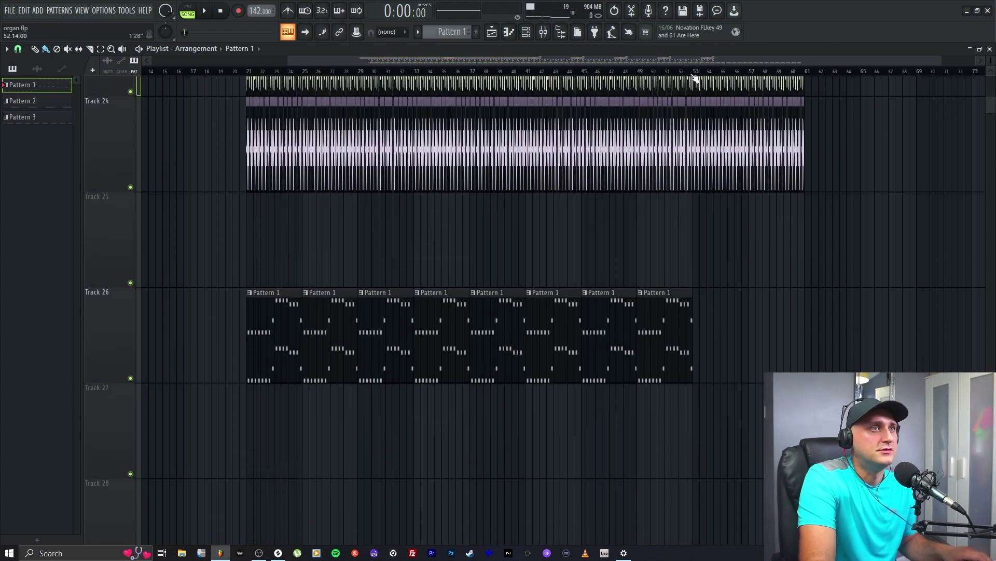
pyautogui.click(692, 75)
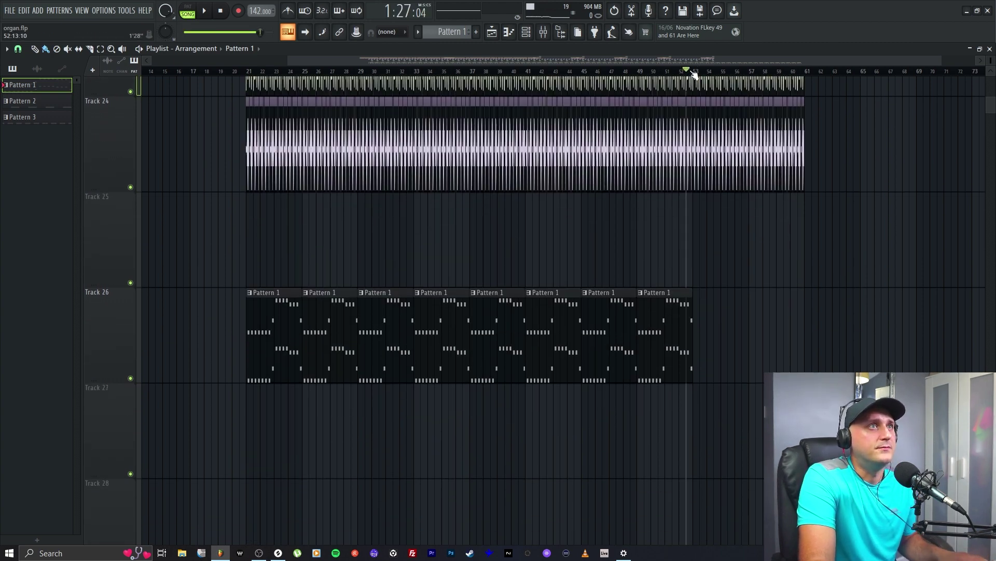
pyautogui.moveTo(694, 75); pyautogui.dragTo(805, 76)
# Look over the vocal and drum tracks from Track 14 down to Track 22, and move the playhead to bar 21.
pyautogui.scroll(5, 832, 288)
pyautogui.scroll(5, 832, 288)
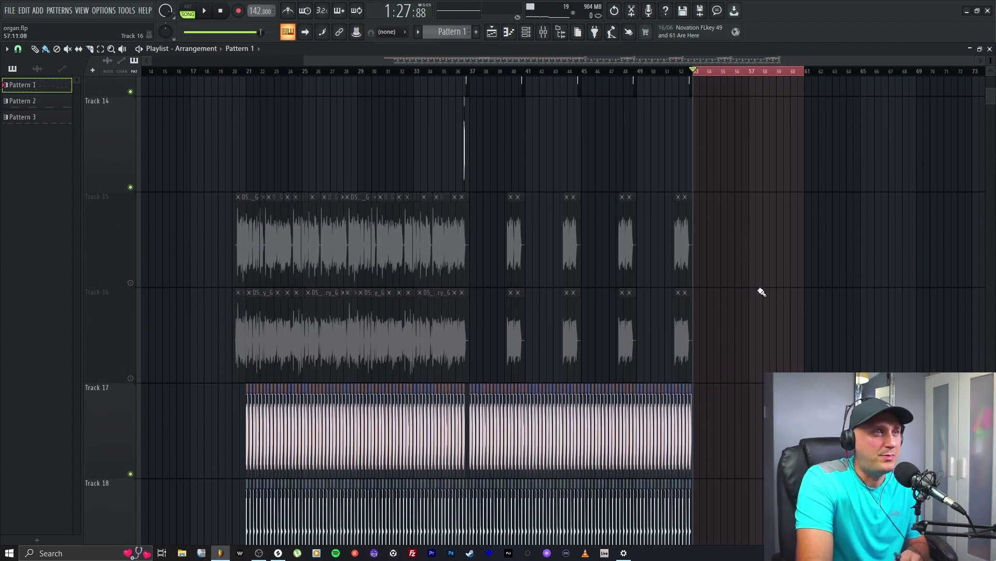
pyautogui.scroll(2, 748, 304)
pyautogui.scroll(-6, 749, 312)
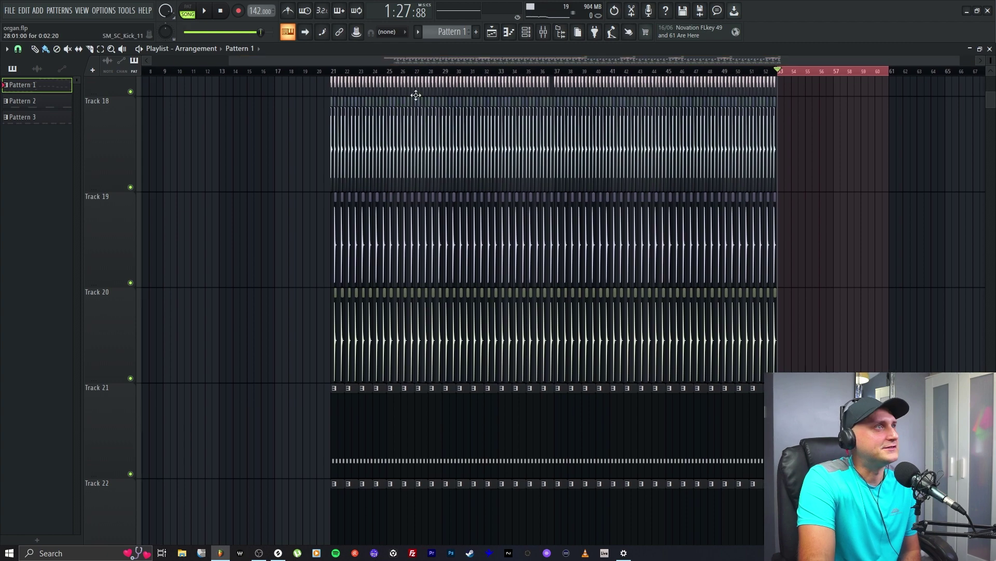
pyautogui.scroll(3, 413, 93)
pyautogui.click(340, 71)
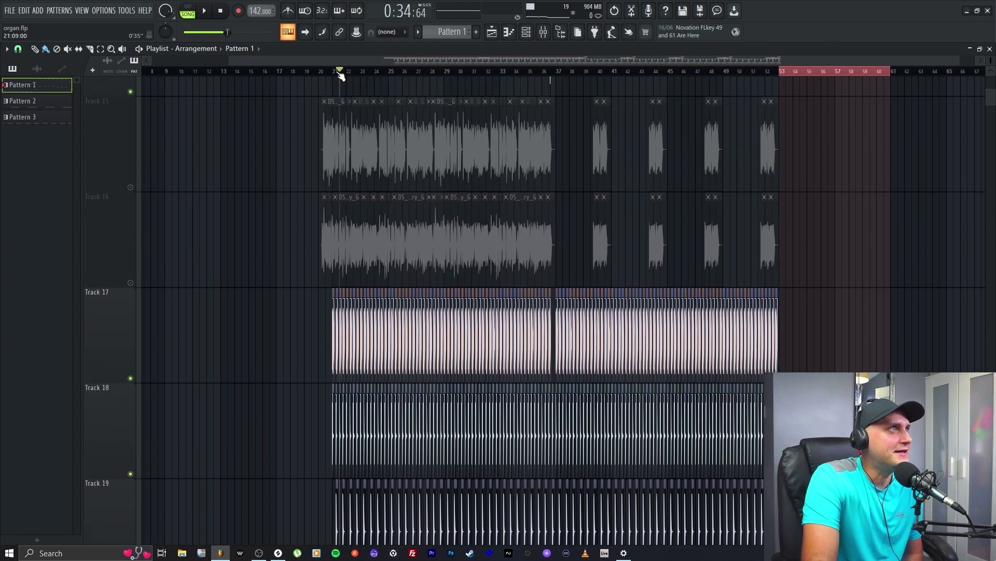
# Play the arrangement from bar 21, unmute the vocals on Tracks 15 and 16, check the mixer levels and stop playback.
pyautogui.click(202, 13)
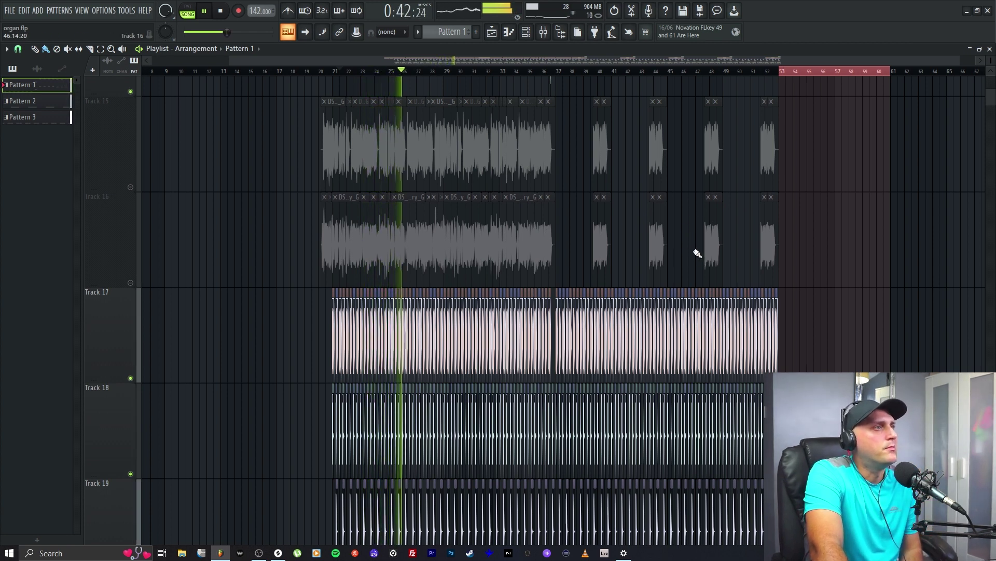
pyautogui.click(130, 187)
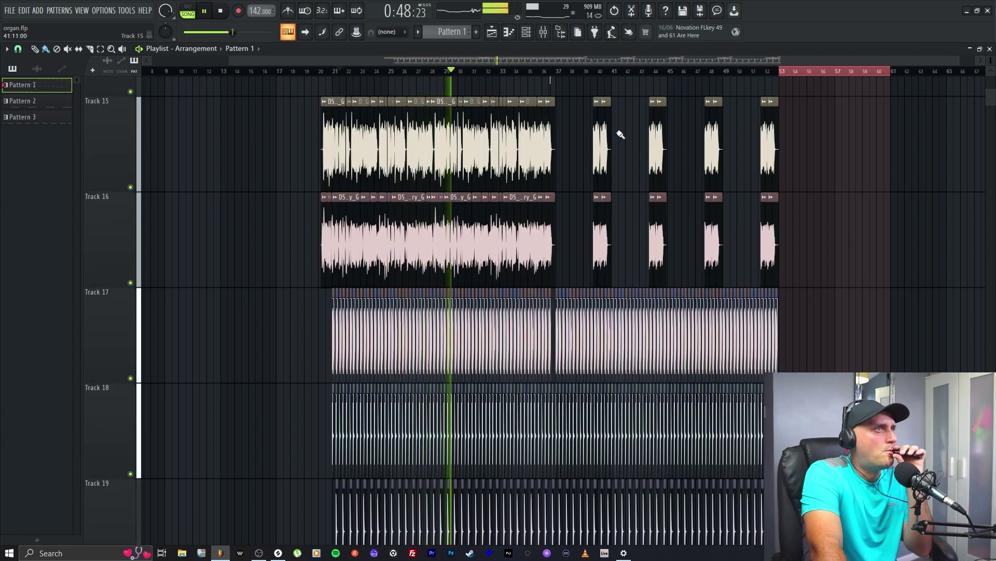
pyautogui.click(544, 32)
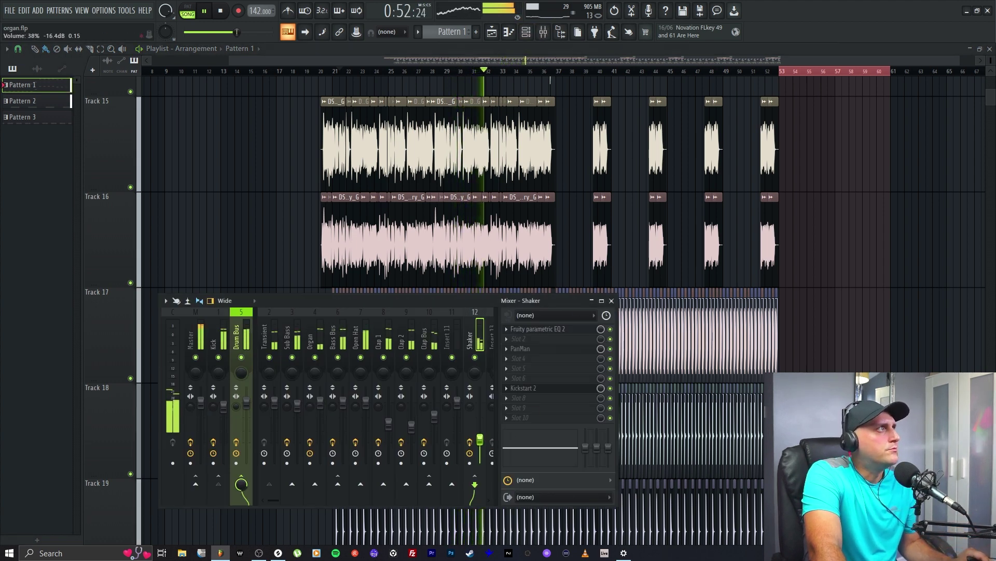
pyautogui.press('F9')
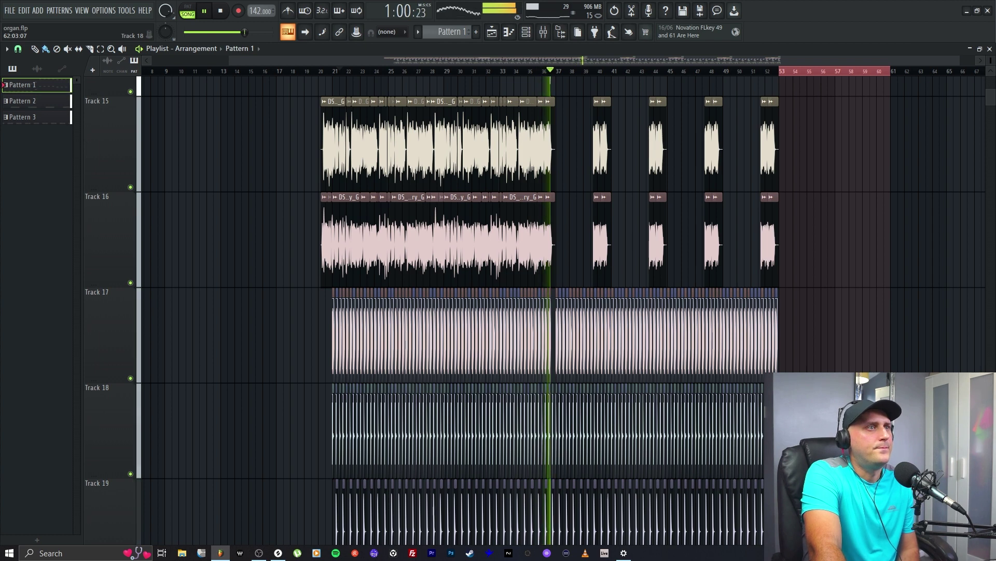
pyautogui.press('space')
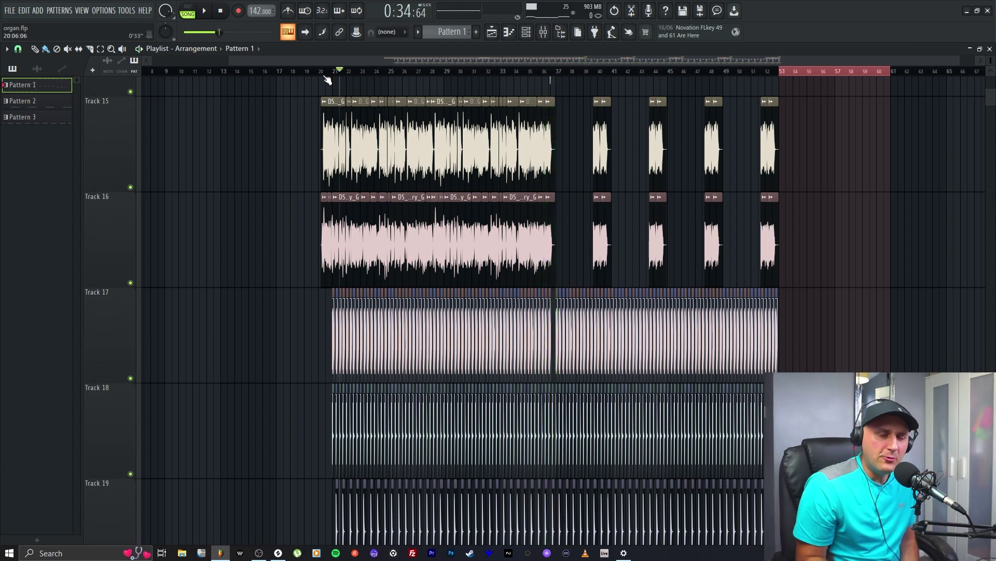
# Examine how the kicks, claps, shaker slices and Patterns 1, 2 and 3 line up on Tracks 17 to 26 around bar 21.
pyautogui.scroll(-9, 245, 296)
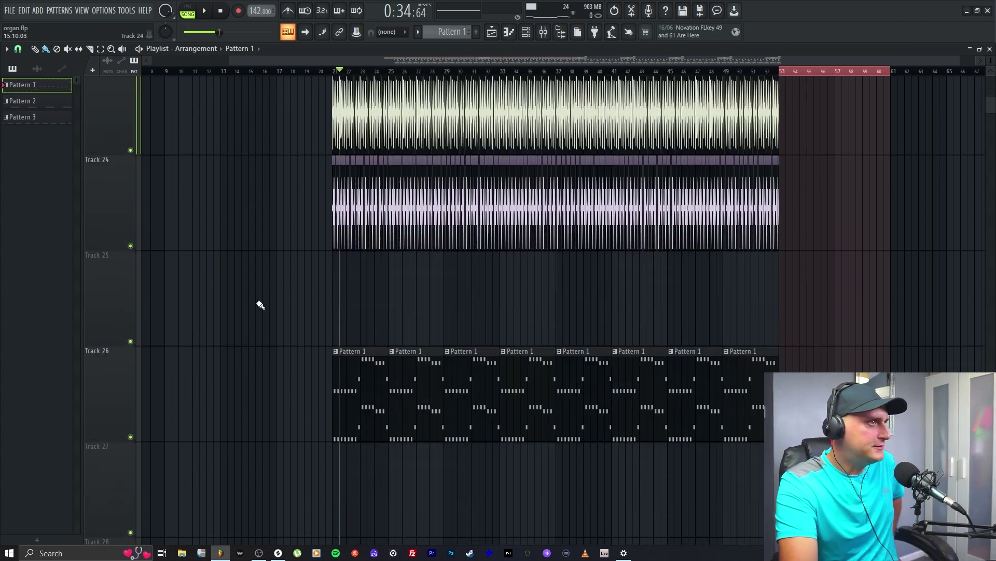
pyautogui.scroll(2, 268, 307)
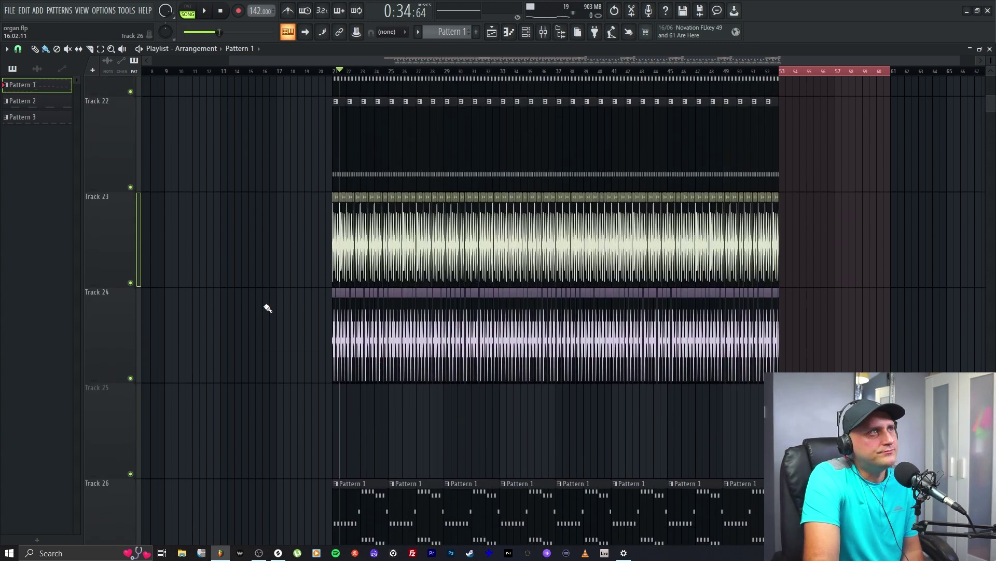
pyautogui.scroll(-2, 289, 342)
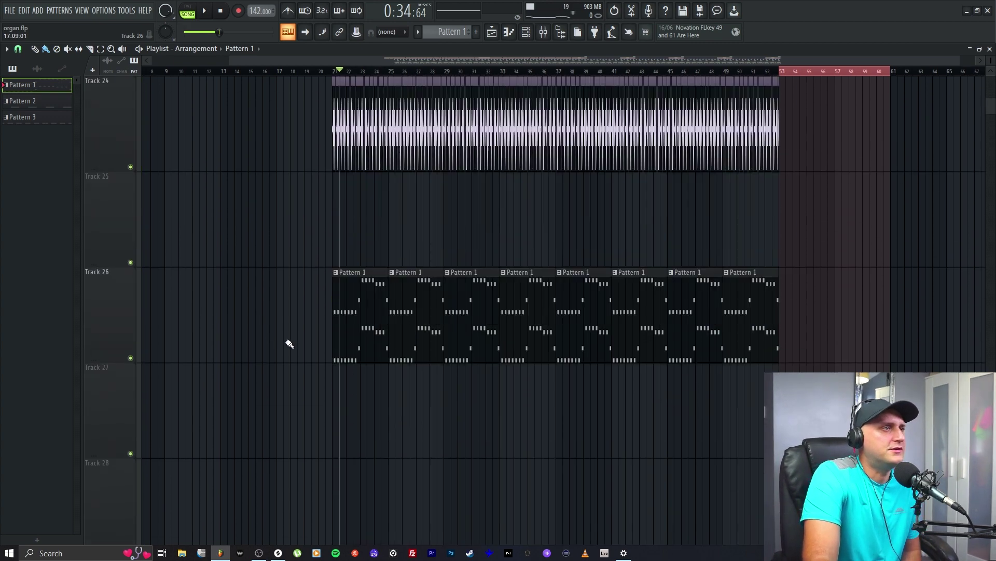
pyautogui.scroll(2, 311, 378)
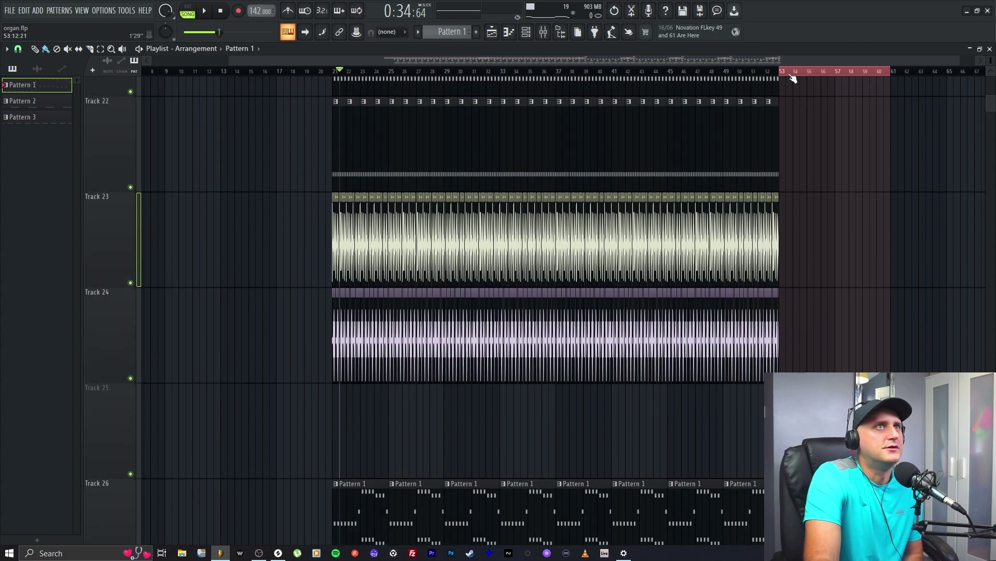
pyautogui.moveTo(957, 60); pyautogui.dragTo(444, 60)
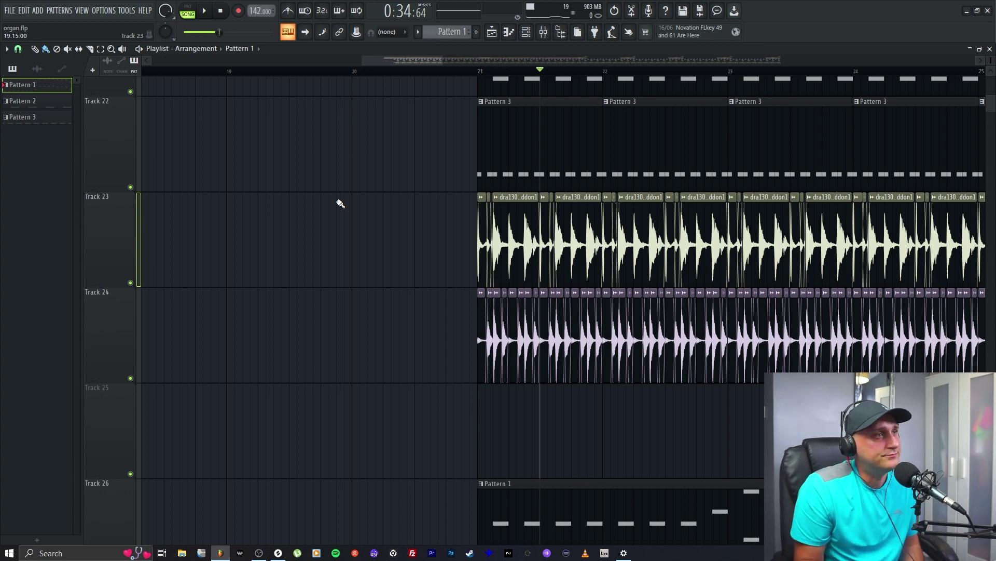
pyautogui.moveTo(422, 61)
pyautogui.mouseDown()
pyautogui.moveTo(403, 61)
pyautogui.moveTo(415, 62)
pyautogui.mouseUp()
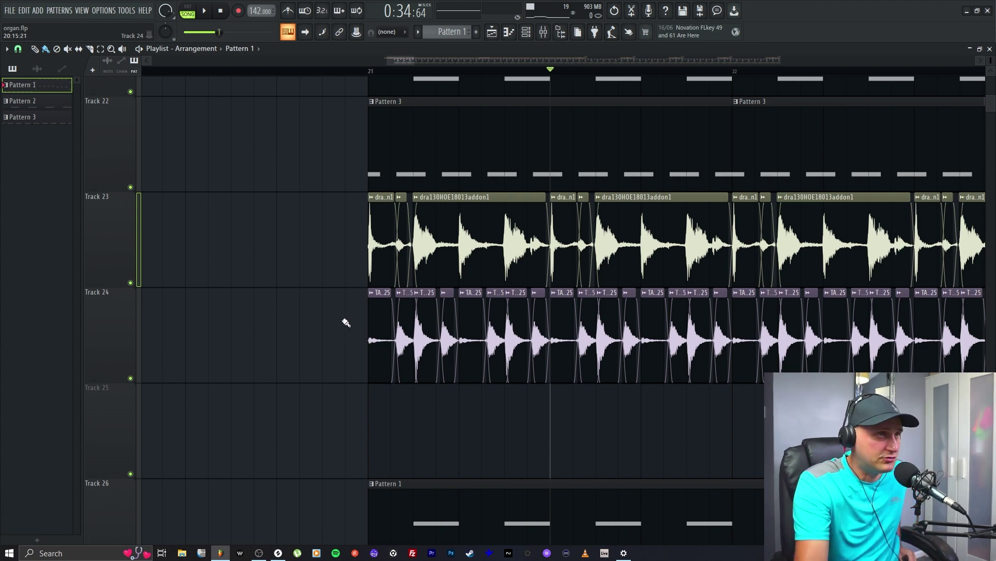
pyautogui.scroll(5, 332, 388)
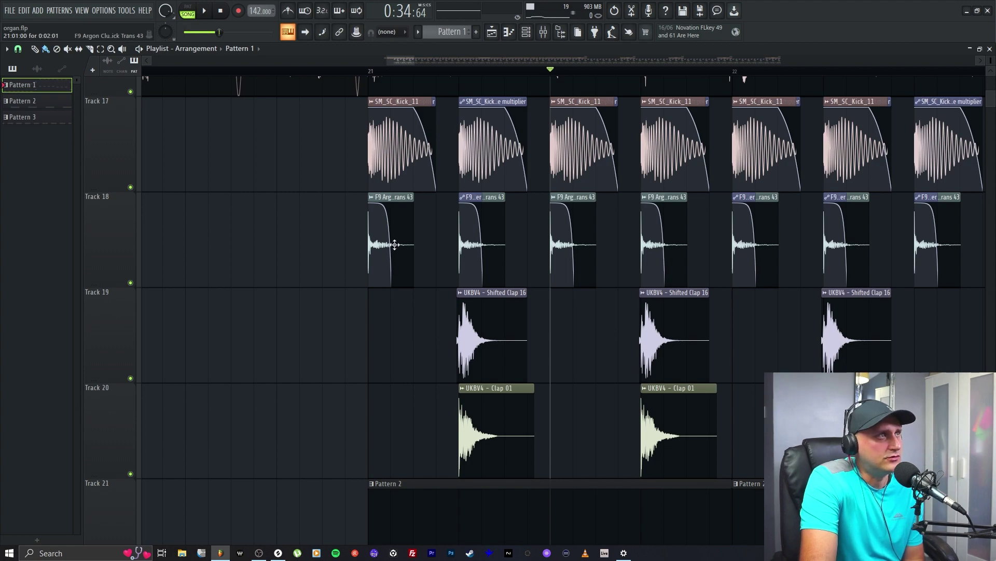
pyautogui.scroll(-2, 389, 358)
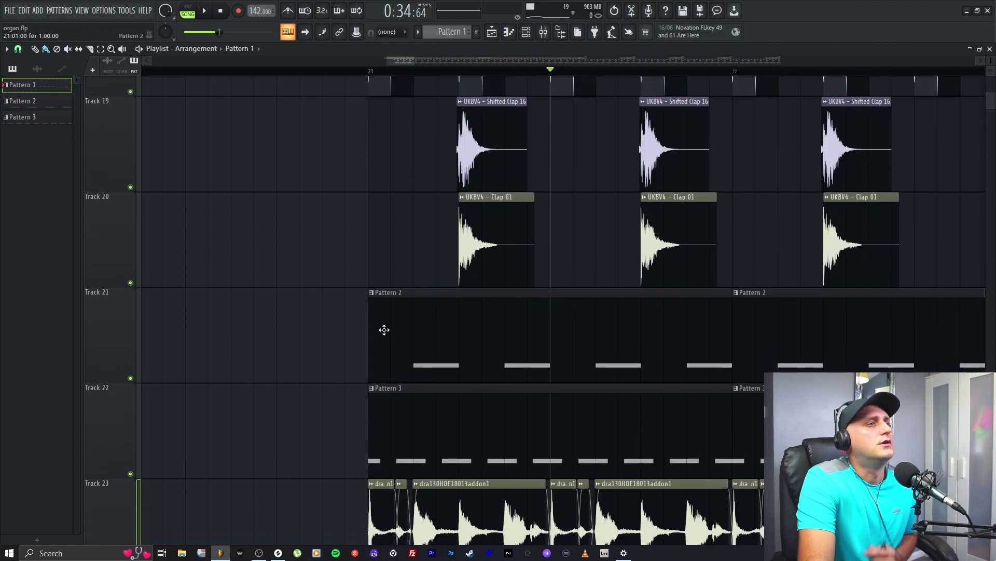
pyautogui.scroll(-6, 224, 296)
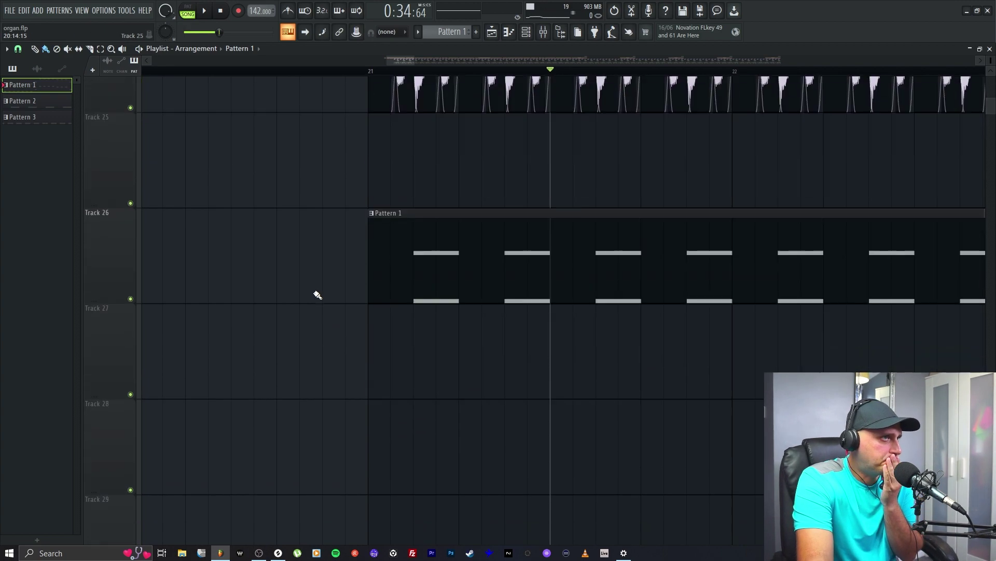
pyautogui.scroll(1, 366, 383)
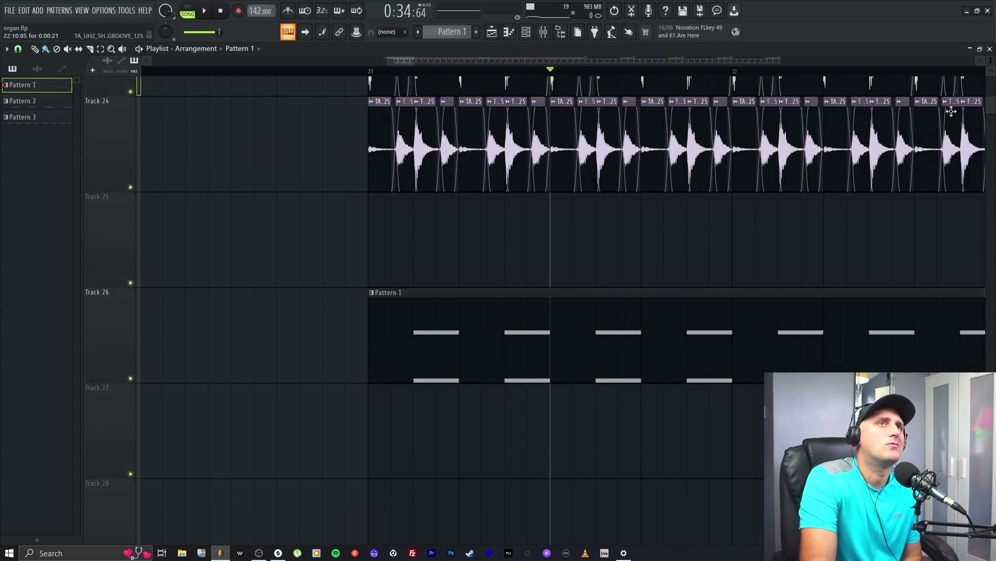
pyautogui.moveTo(416, 60); pyautogui.dragTo(527, 61)
pyautogui.scroll(2, 548, 363)
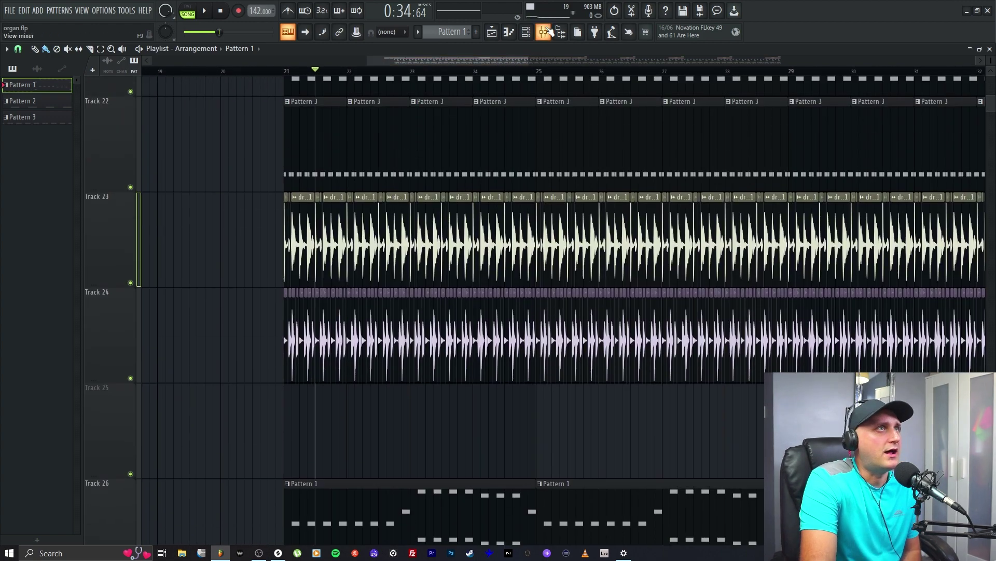
# Switch to Splice and search the library samples for "ride" with the shakers filter still active.
pyautogui.click(278, 553)
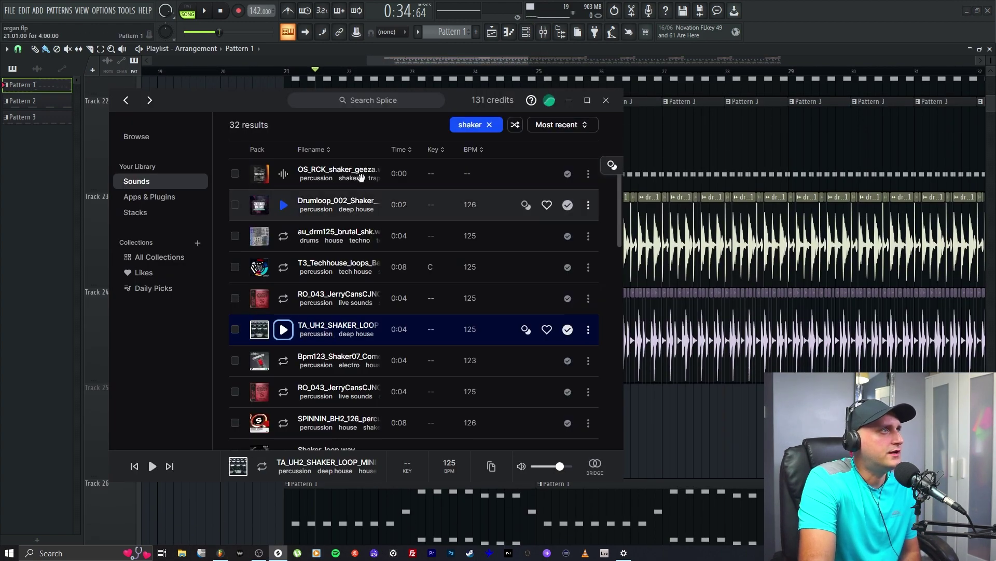
pyautogui.scroll(3, 507, 295)
pyautogui.click(489, 289)
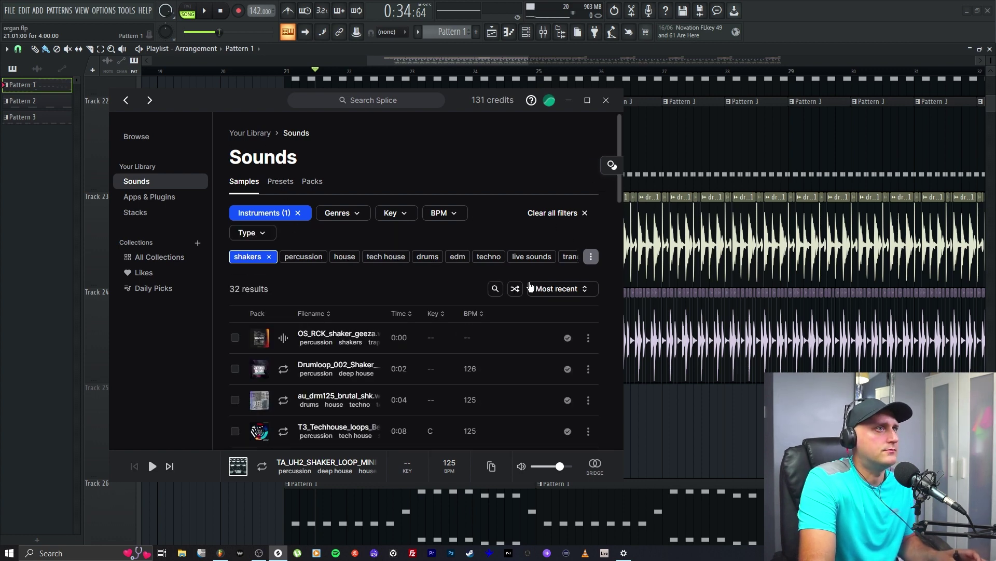
pyautogui.click(495, 289)
pyautogui.write('ride')
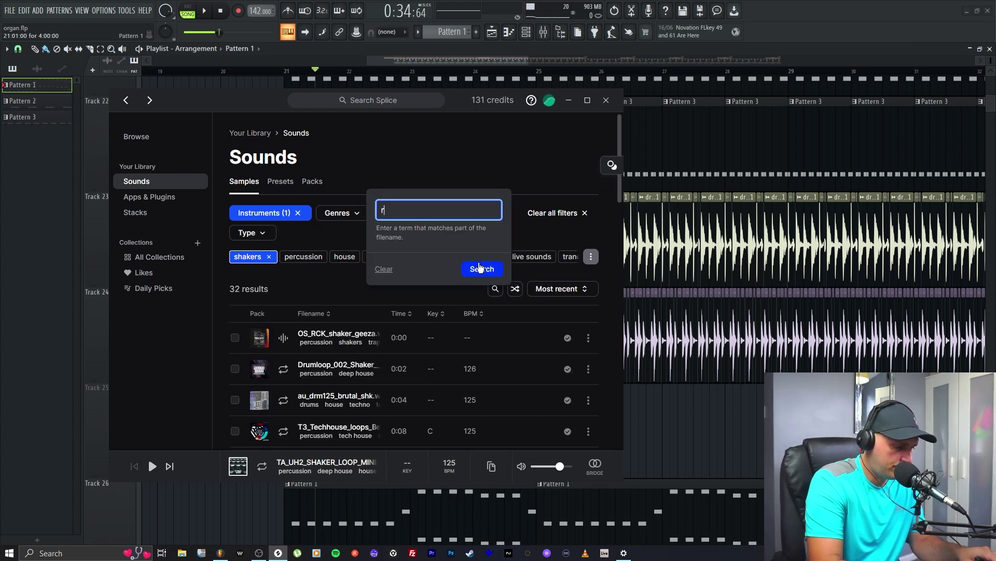
pyautogui.click(480, 268)
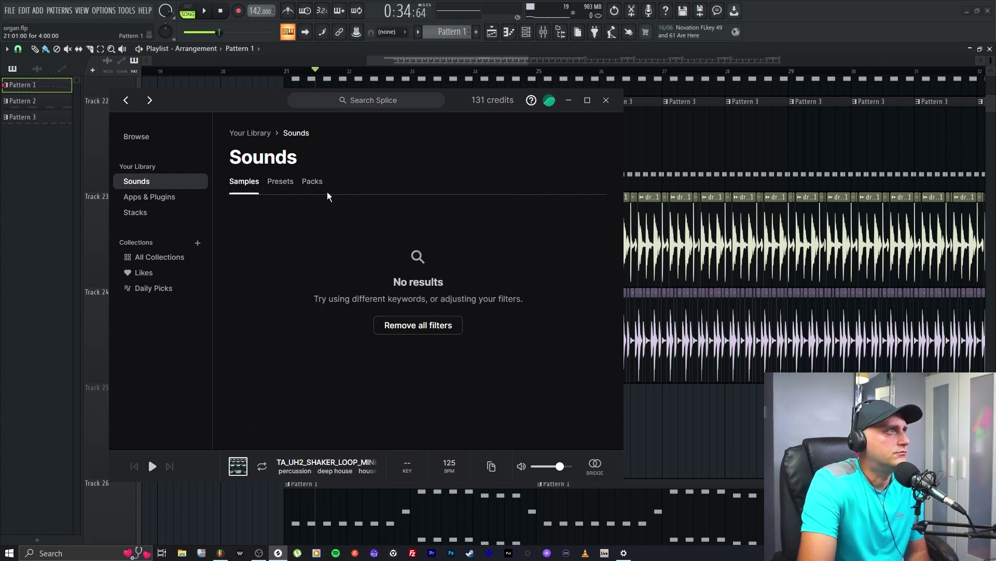
# Remove all filters from the Splice library and search all its samples for "ride".
pyautogui.click(418, 325)
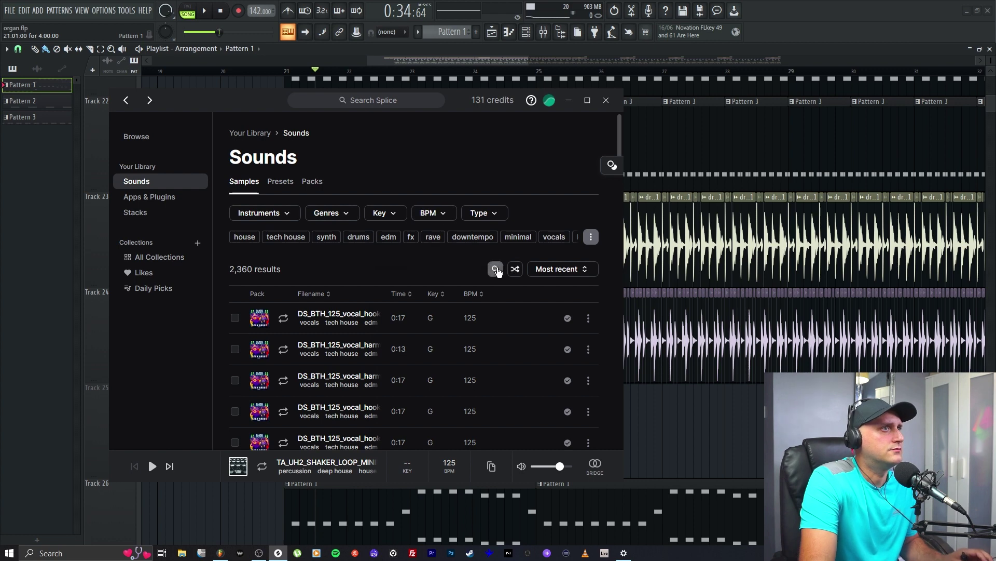
pyautogui.click(496, 270)
pyautogui.write('ride')
pyautogui.press('Return')
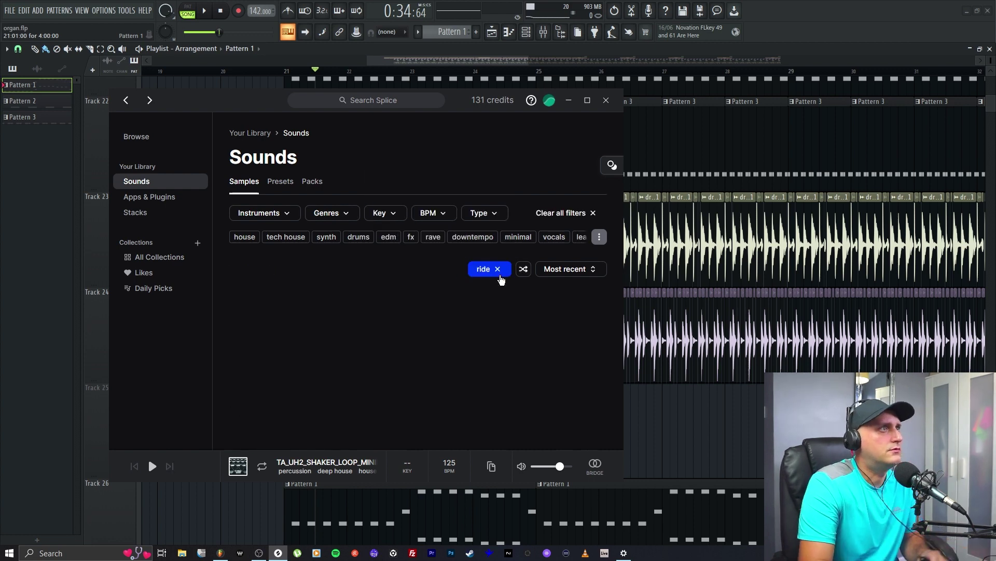
# Preview the Kit_5_UT2 ride loop, DTH2_ride_ringer.wav and NOIZU_ride_one_shot_06.wav, and look through the remaining ride samples.
pyautogui.click(285, 319)
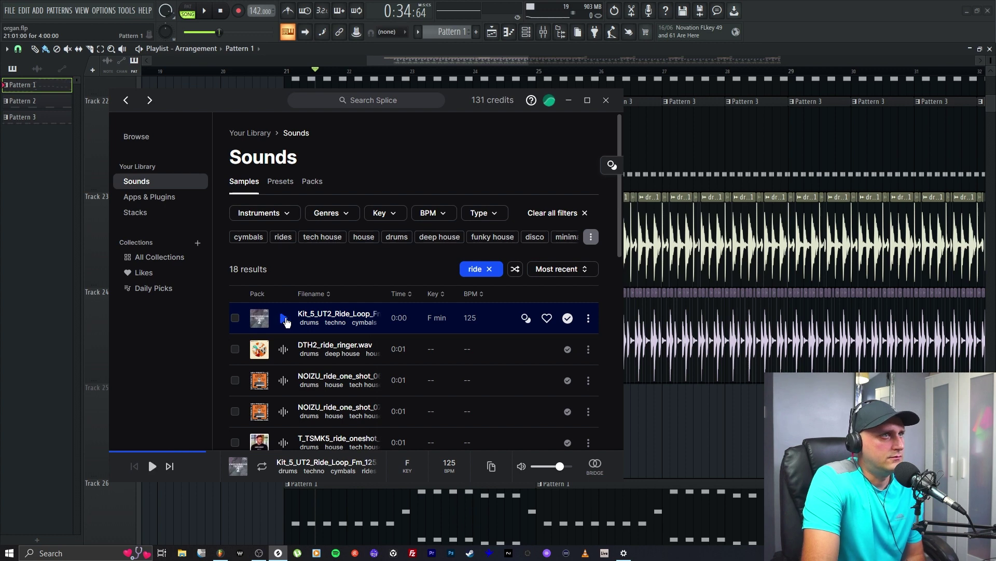
pyautogui.click(284, 350)
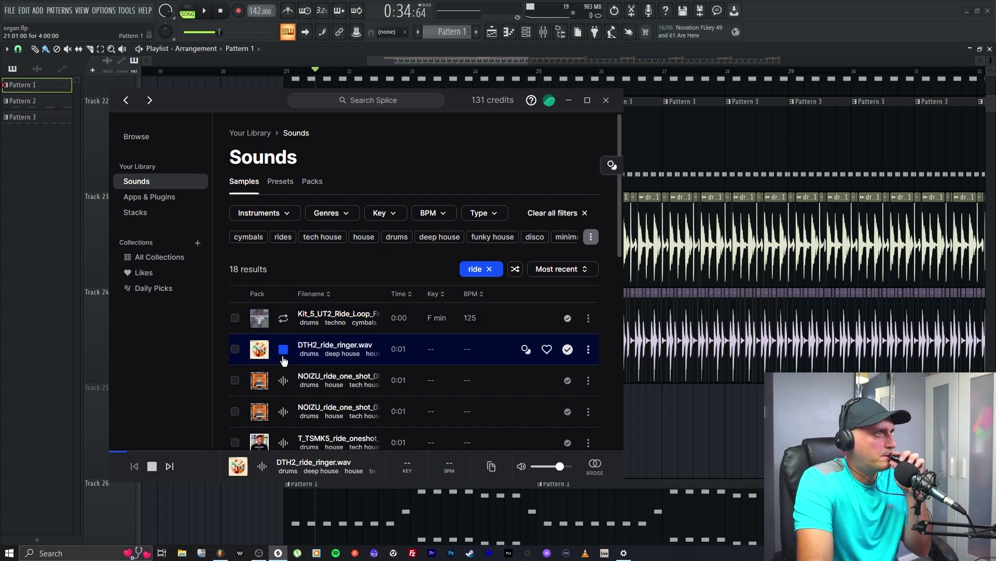
pyautogui.click(288, 379)
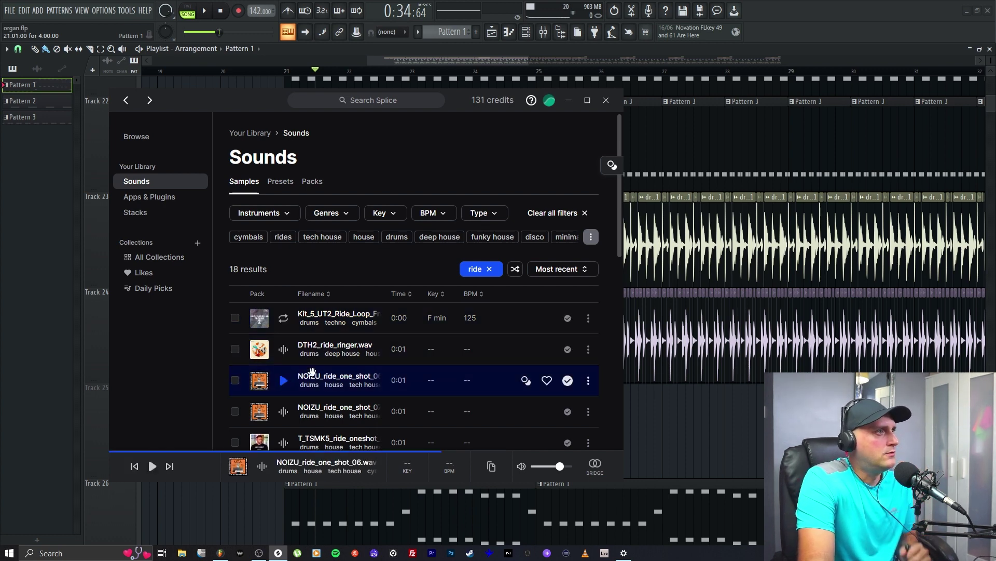
pyautogui.scroll(-1, 323, 311)
pyautogui.scroll(-2, 323, 311)
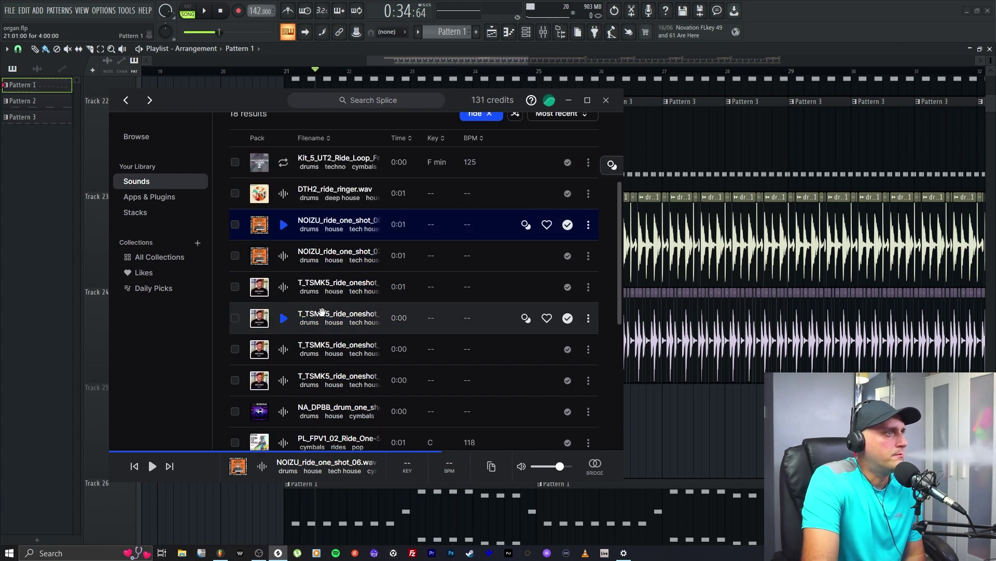
pyautogui.scroll(-2, 320, 314)
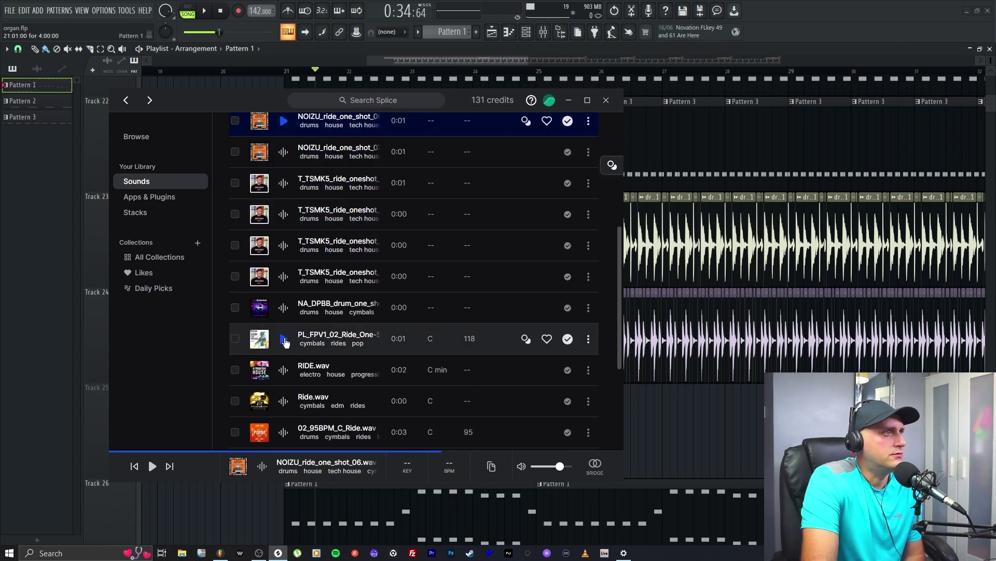
pyautogui.scroll(-3, 289, 343)
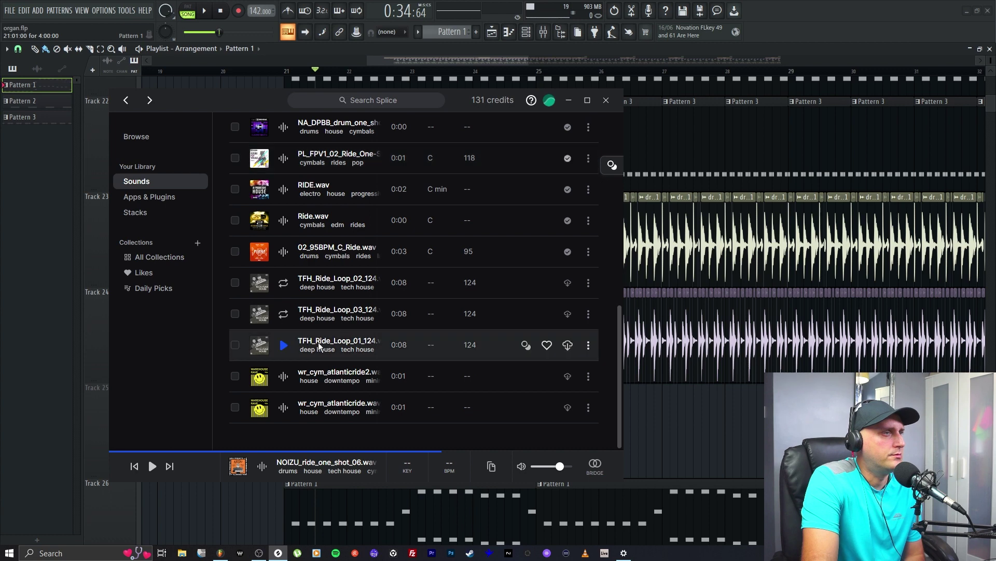
pyautogui.scroll(8, 319, 345)
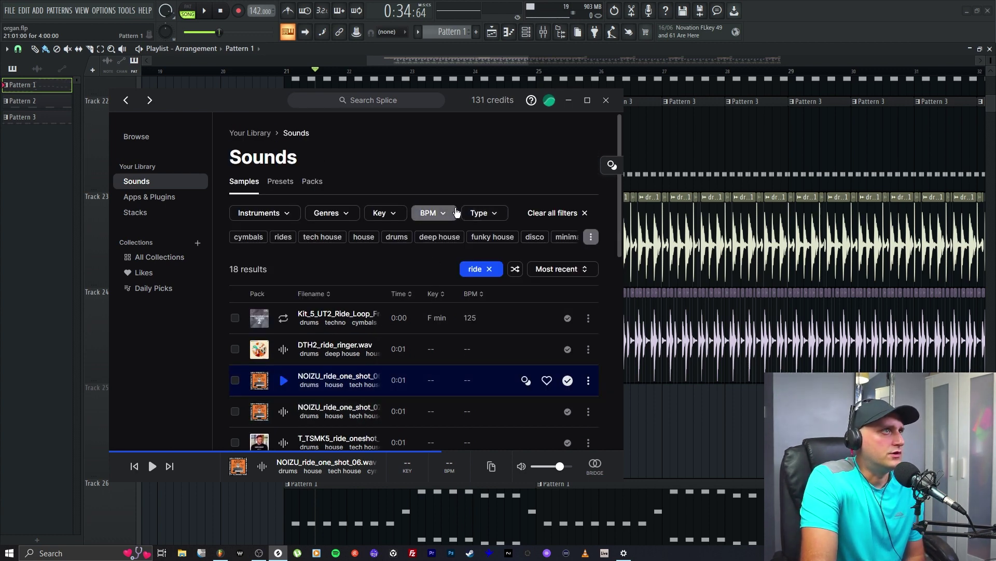
# Try to narrow the ride samples to the key of G, and remove all filters from the library.
pyautogui.click(384, 213)
pyautogui.click(455, 285)
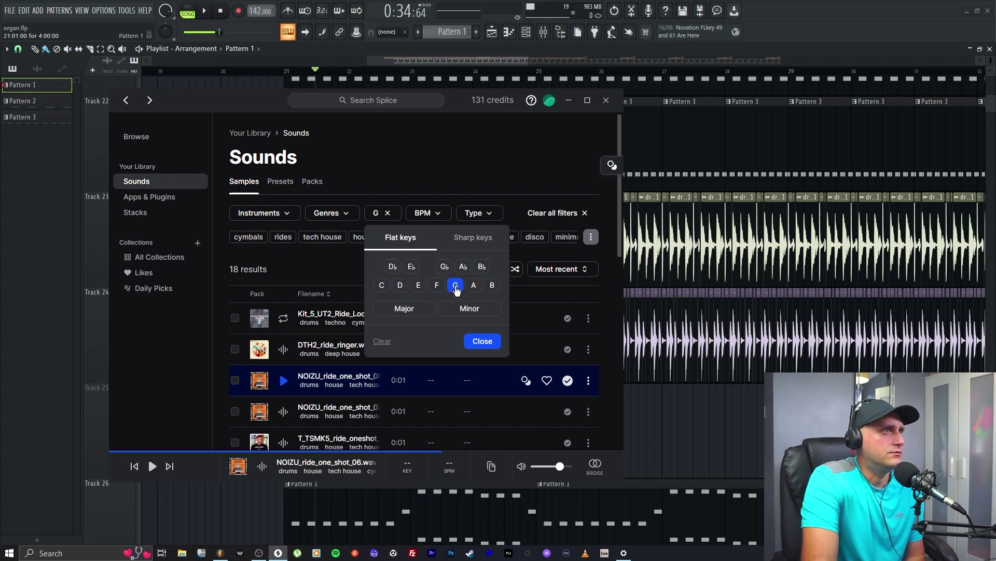
pyautogui.click(483, 341)
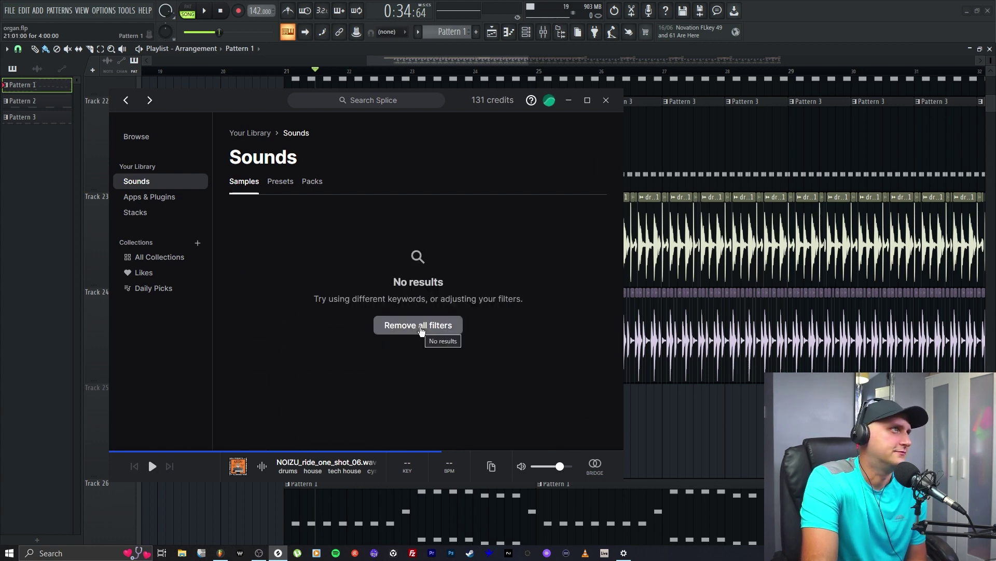
pyautogui.click(421, 327)
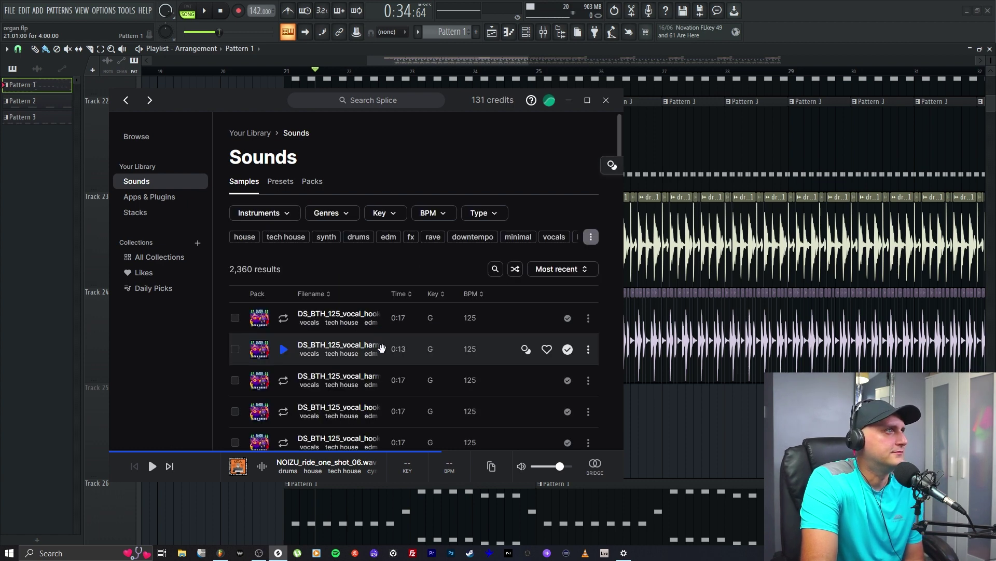
# Close Splice and open the Ride folder in Drum Hits of Ste Willo - UK Bounce Sample Pack Vol 1 in the sample browser.
pyautogui.click(606, 100)
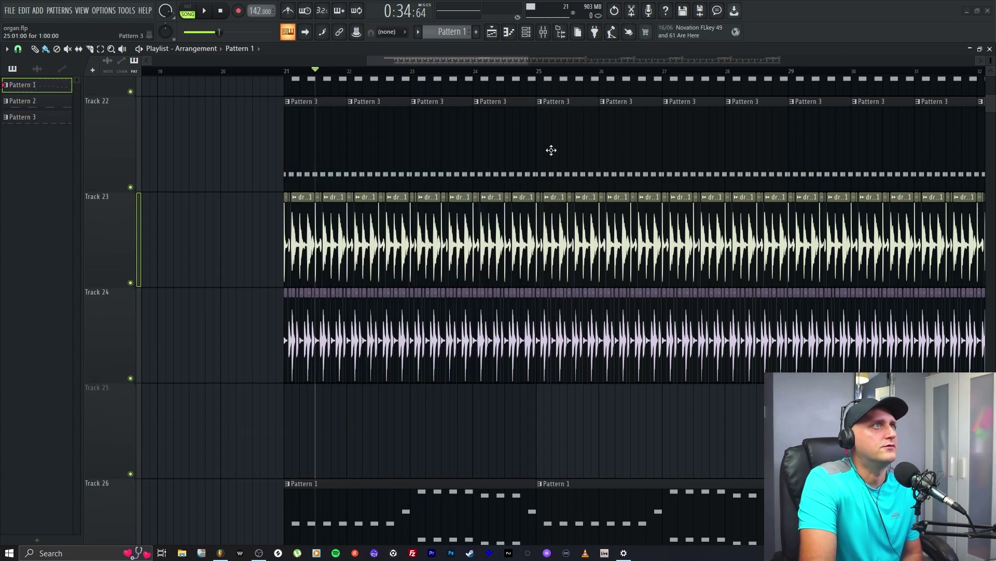
pyautogui.click(560, 31)
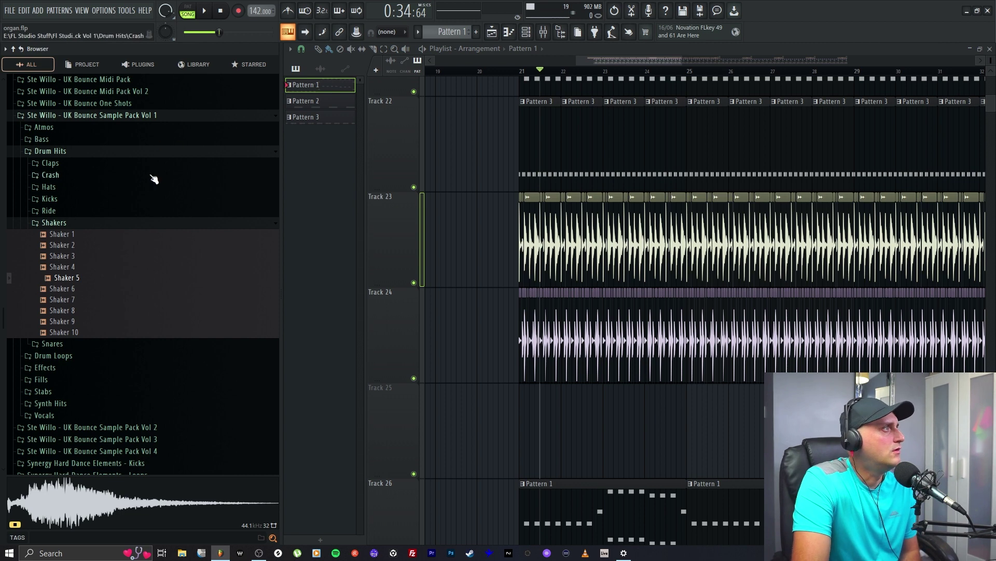
pyautogui.click(78, 225)
pyautogui.click(78, 213)
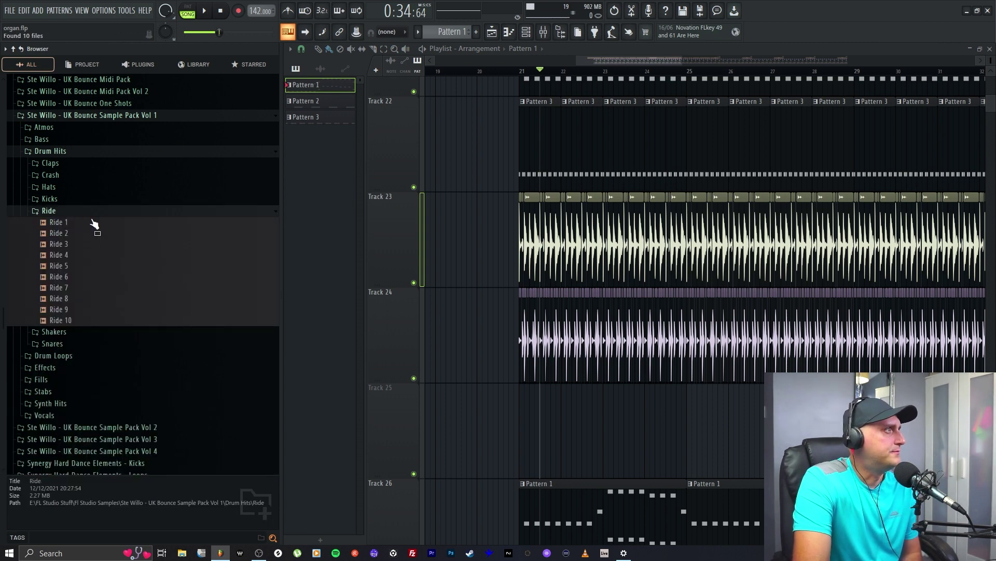
# Preview the Ride 2, Ride 3, Ride 4 and Ride 5 samples in the Ride folder.
pyautogui.click(124, 235)
pyautogui.click(117, 244)
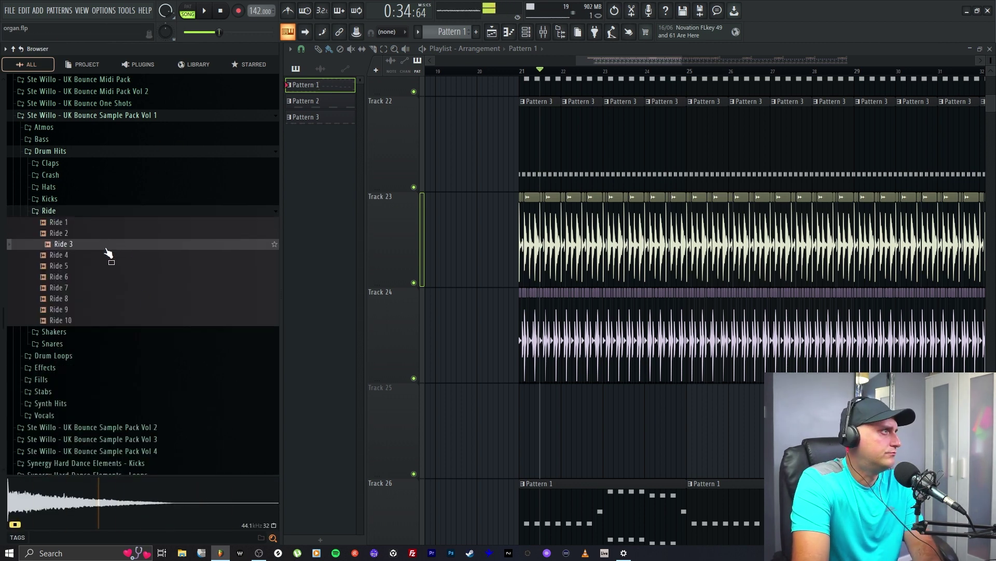
pyautogui.click(109, 255)
pyautogui.click(103, 267)
pyautogui.press('Down')
pyautogui.press('Down')
pyautogui.press('Down')
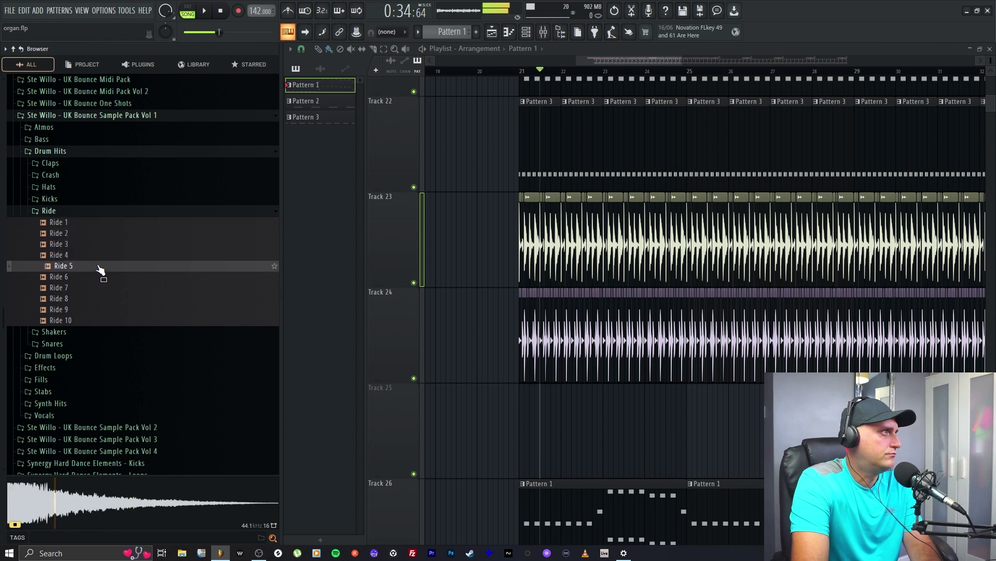
pyautogui.press('Up')
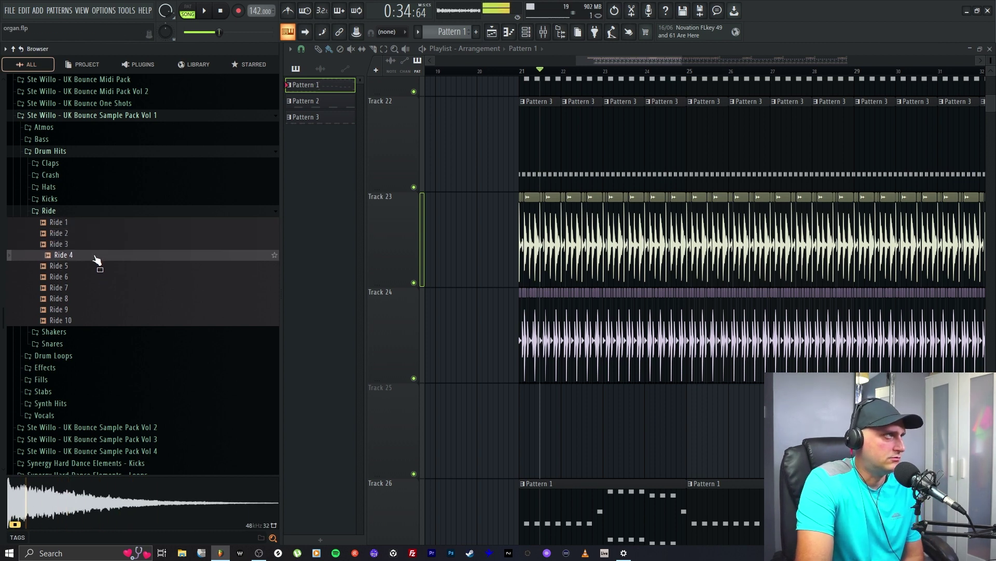
# Place the Ride 4 sample on Track 25 at bar 21 and open its audio clip settings.
pyautogui.click(95, 256)
pyautogui.moveTo(91, 259); pyautogui.dragTo(523, 423)
pyautogui.doubleClick(521, 421)
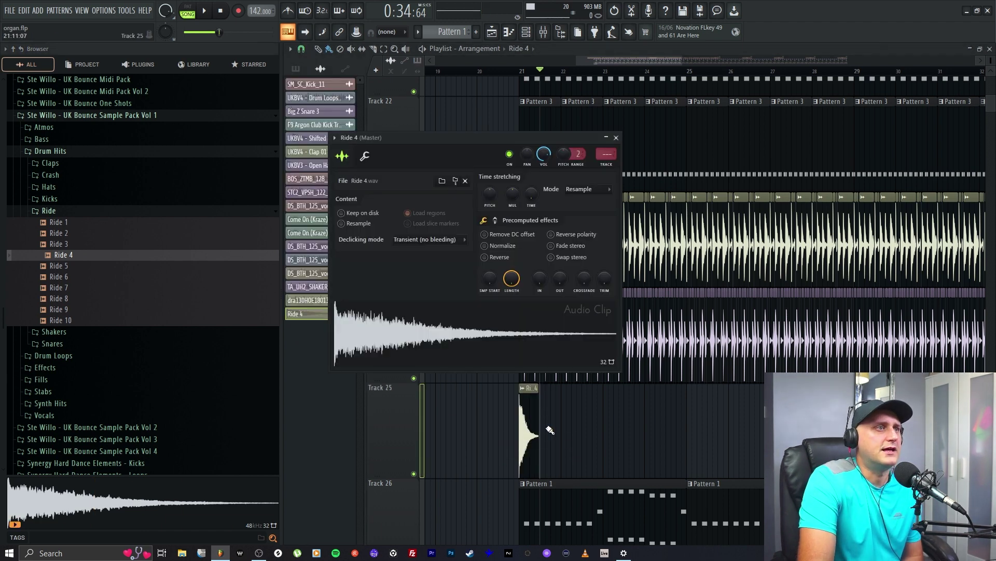
# Open the Ride 4 sample in the Edison audio editor and detect its pitch regions.
pyautogui.rightClick(379, 328)
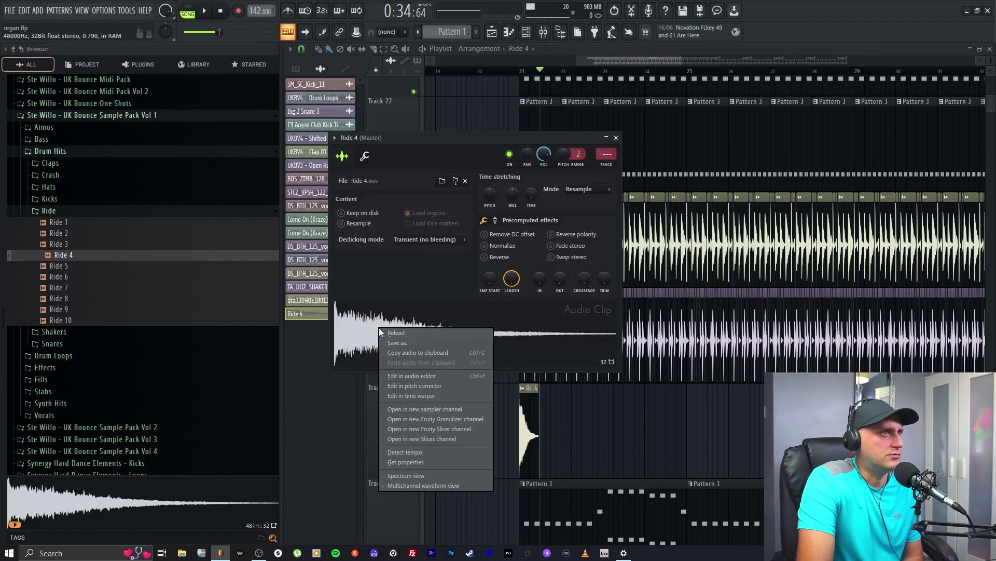
pyautogui.click(421, 376)
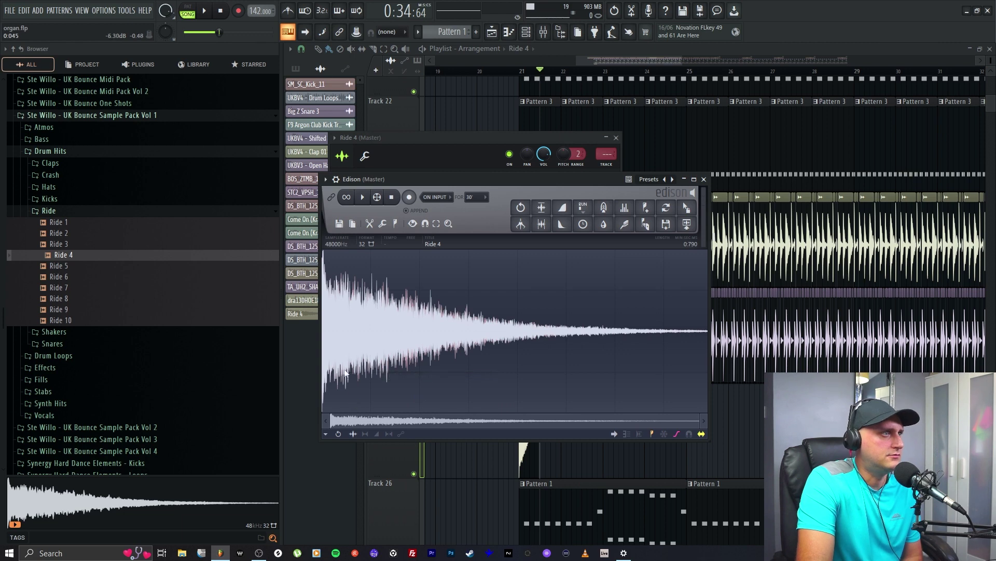
pyautogui.rightClick(353, 340)
pyautogui.moveTo(378, 389)
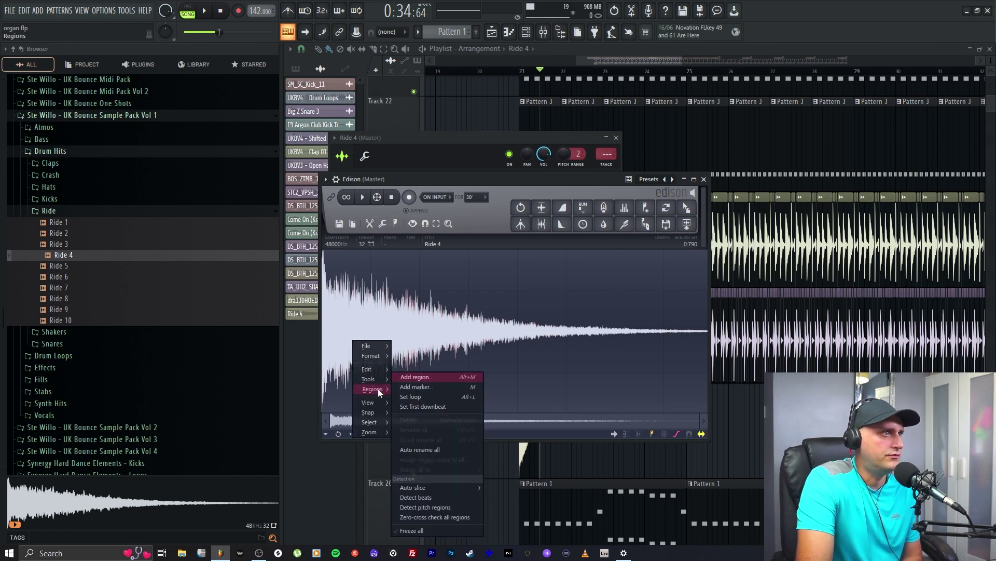
pyautogui.click(445, 507)
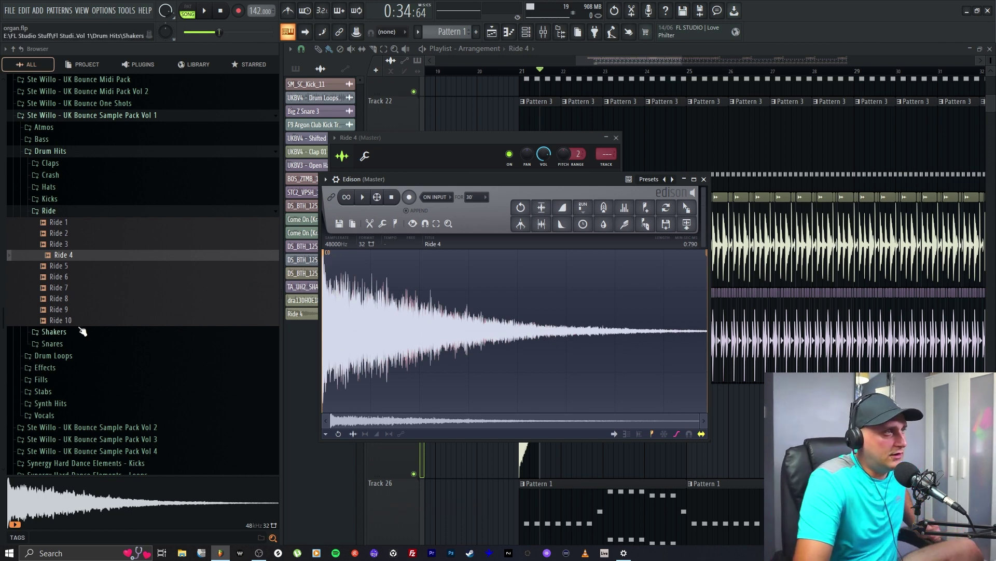
# Switch to the empty Pattern 4 and convert the Ride 4 audio in Edison to a score dumped to the piano roll.
pyautogui.click(326, 434)
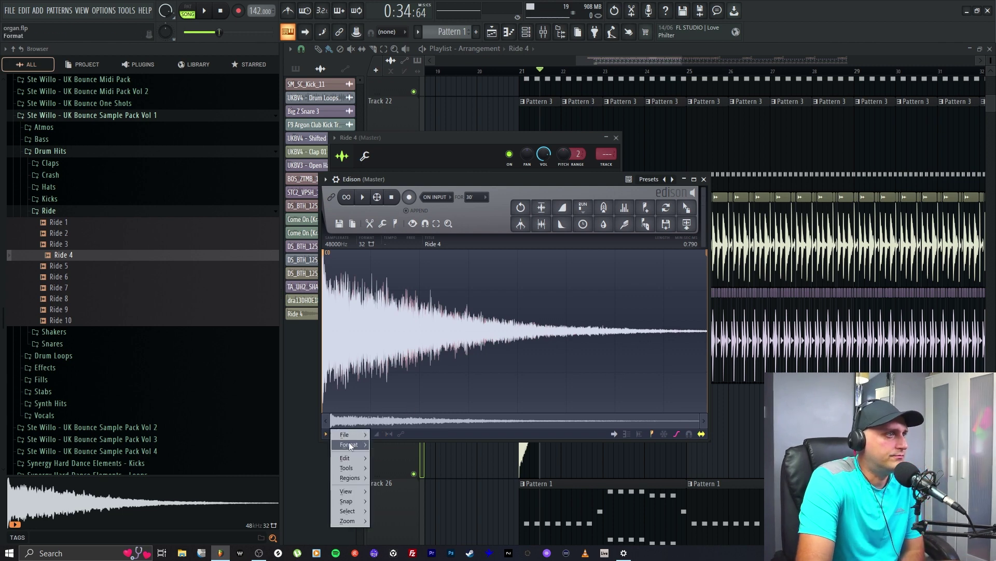
pyautogui.moveTo(353, 469)
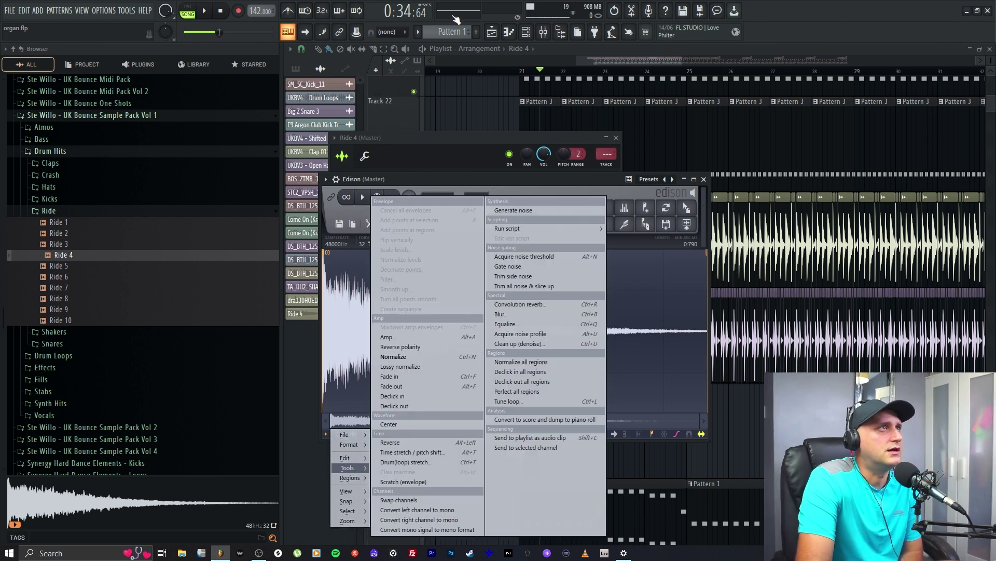
pyautogui.scroll(-2, 450, 32)
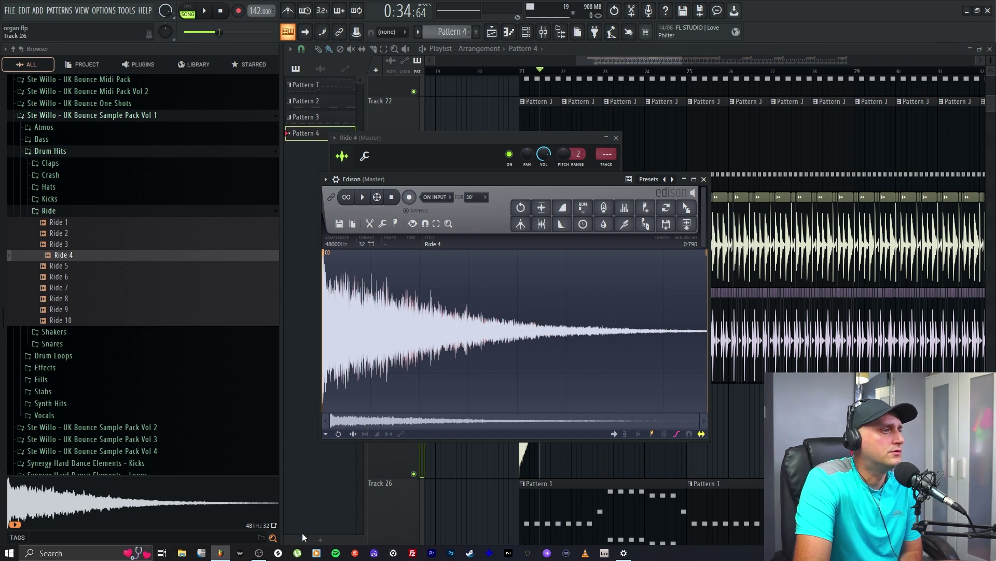
pyautogui.click(326, 434)
pyautogui.moveTo(358, 470)
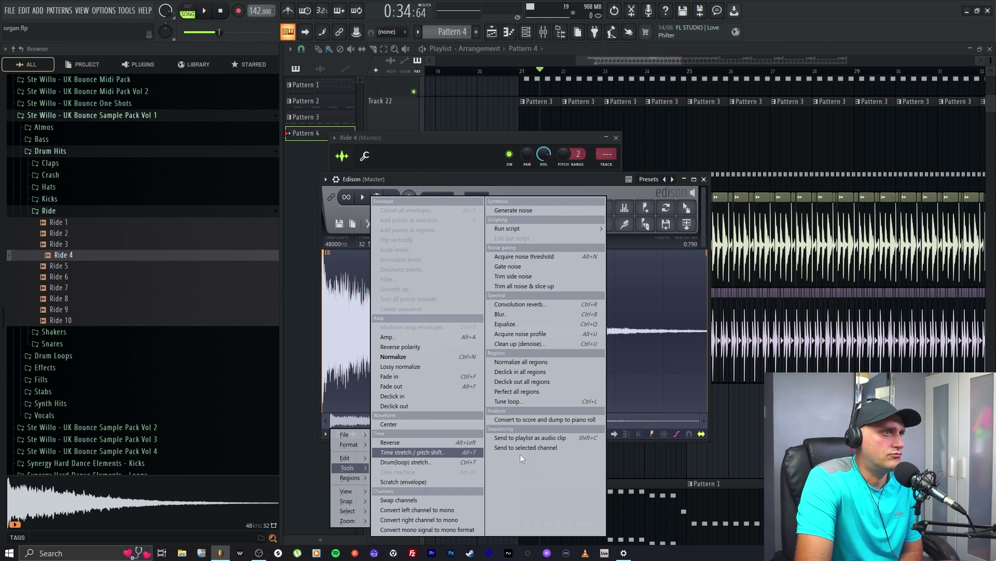
pyautogui.click(546, 419)
# Check the dumped note in Pattern 4's piano roll, delete it, and return to the playlist.
pyautogui.click(509, 36)
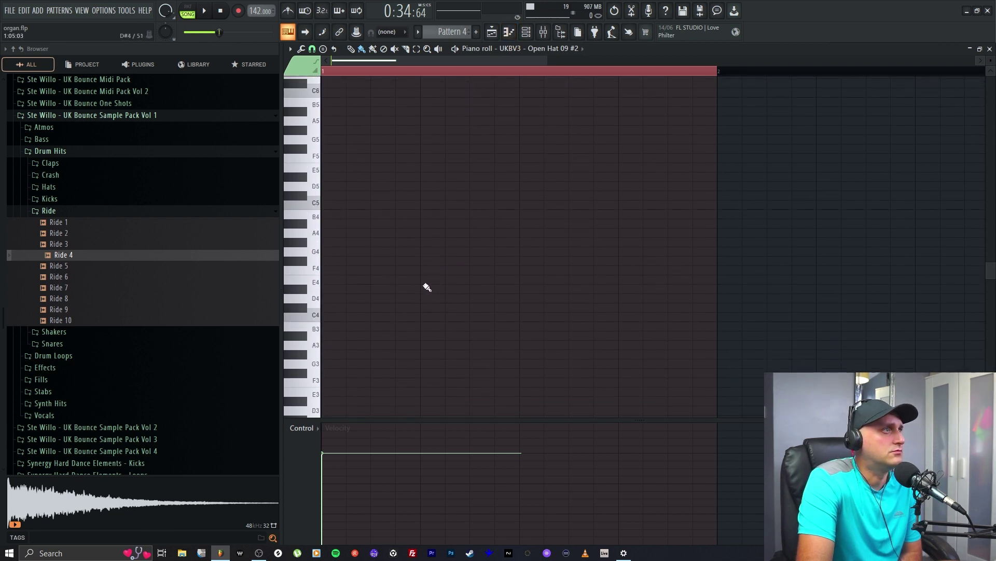
pyautogui.scroll(-10, 428, 287)
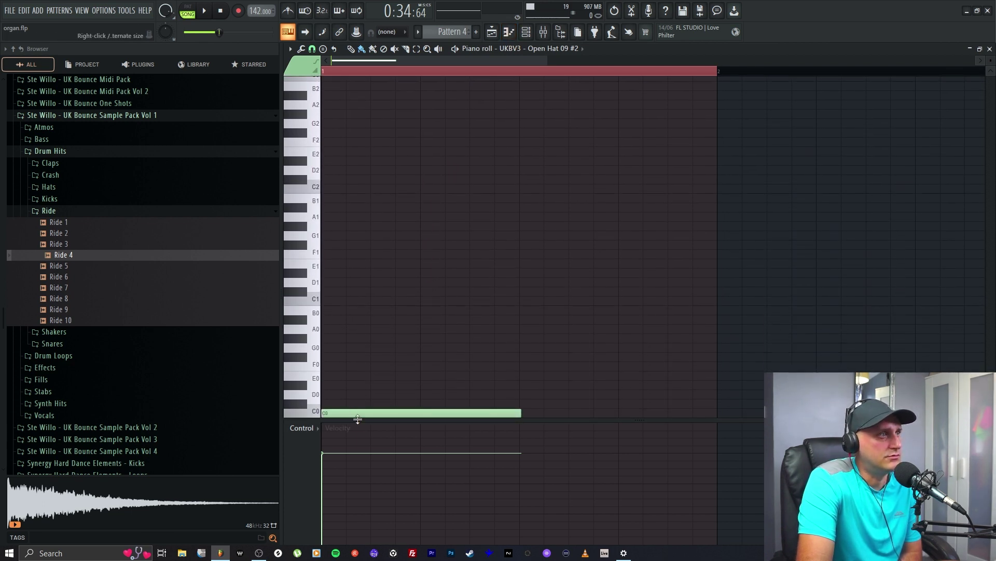
pyautogui.rightClick(366, 413)
pyautogui.click(519, 39)
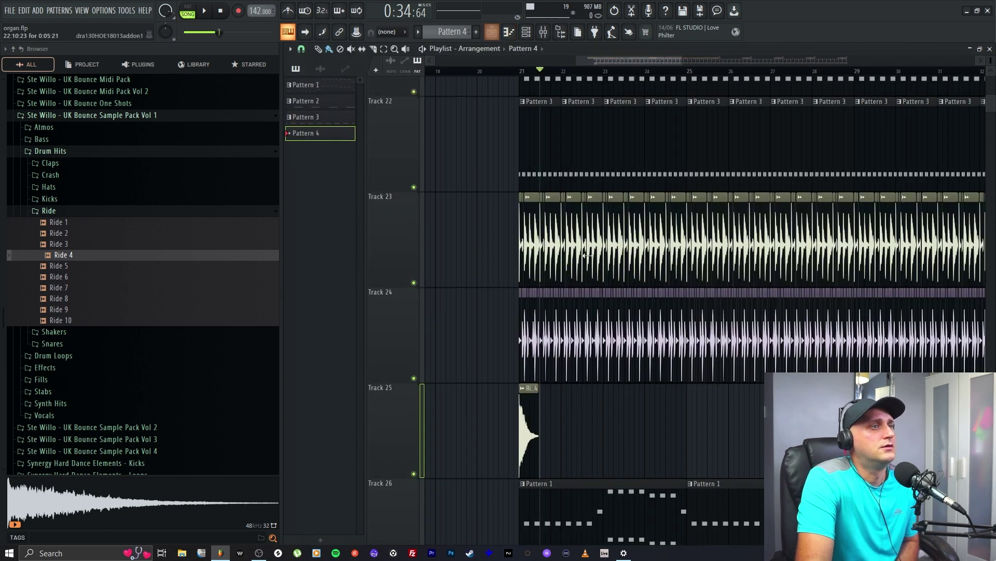
# Audition other rides and replace the sample in the Track 25 ride clip with Ride 7.
pyautogui.doubleClick(539, 434)
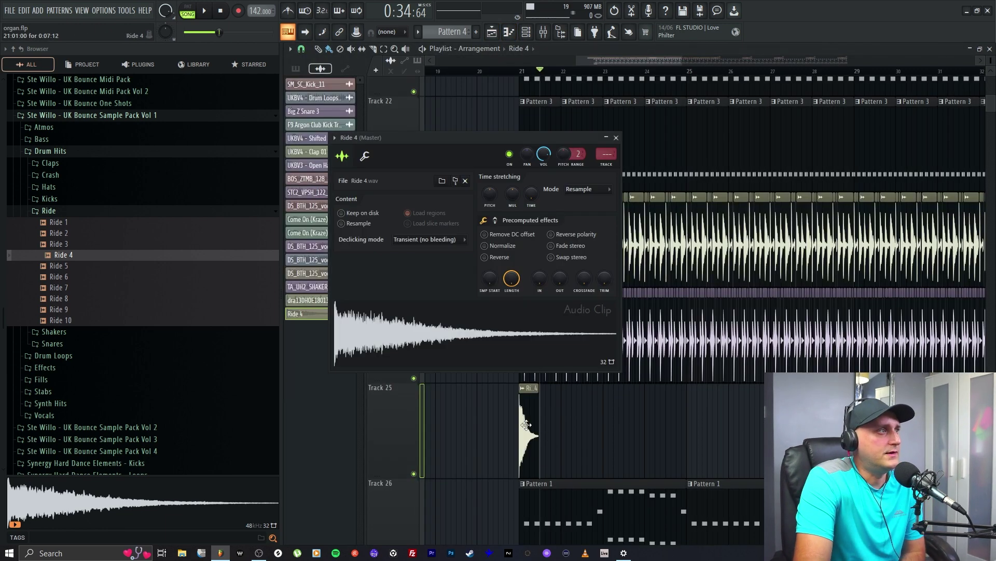
pyautogui.click(73, 266)
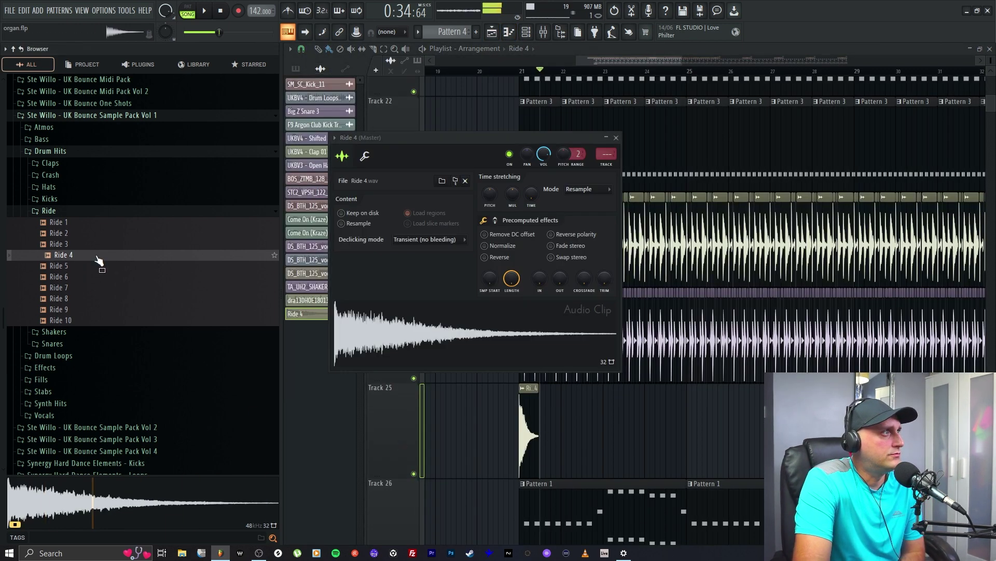
pyautogui.click(97, 288)
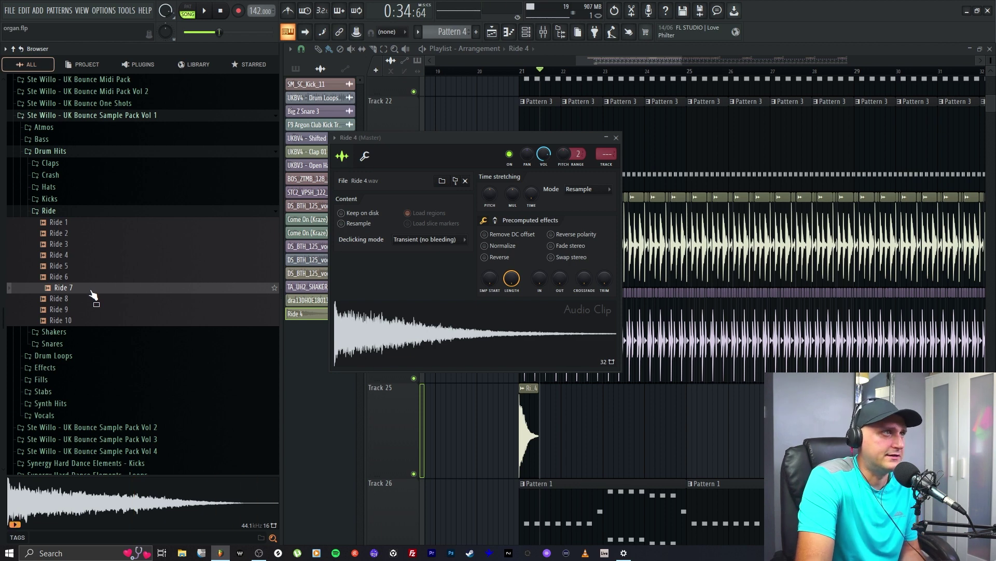
pyautogui.moveTo(91, 295); pyautogui.dragTo(364, 340)
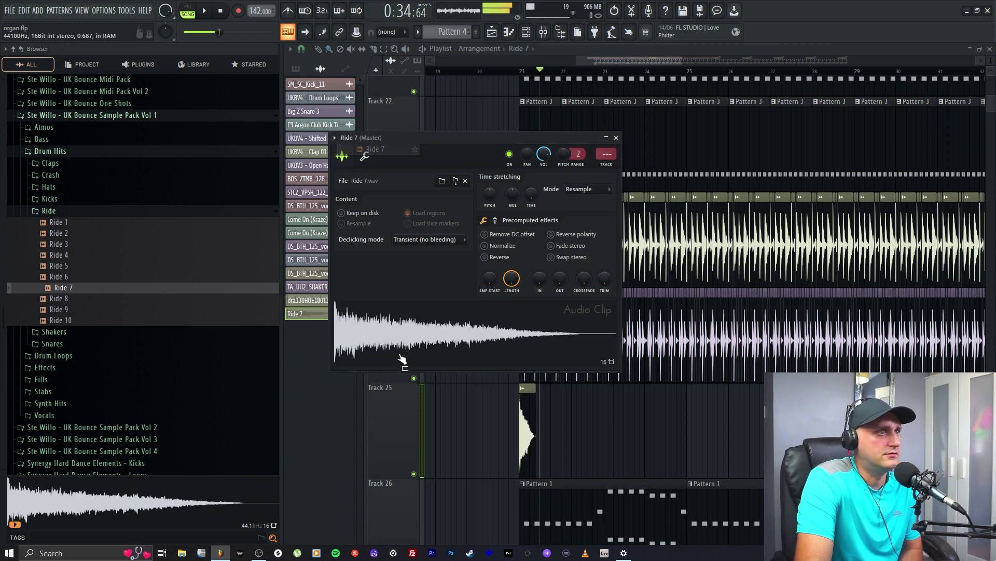
# Open the Ride 7 sample in Edison and detect its pitch regions.
pyautogui.rightClick(381, 347)
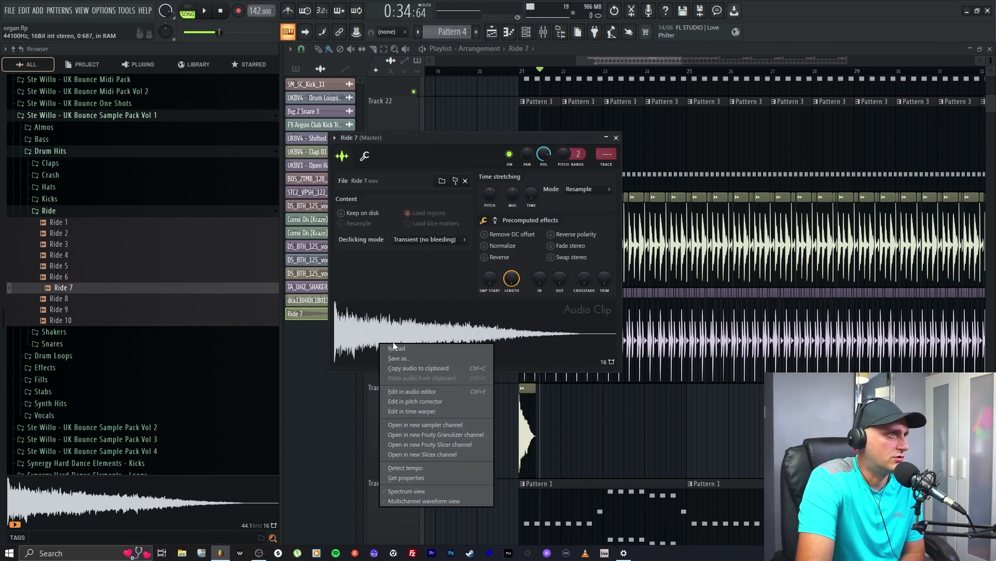
pyautogui.click(423, 392)
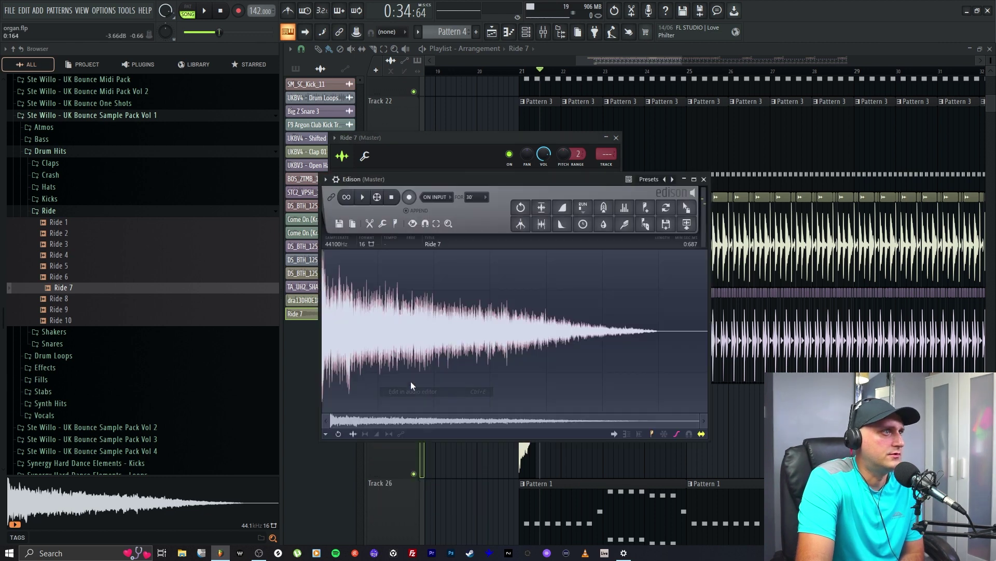
pyautogui.rightClick(346, 363)
pyautogui.moveTo(366, 410)
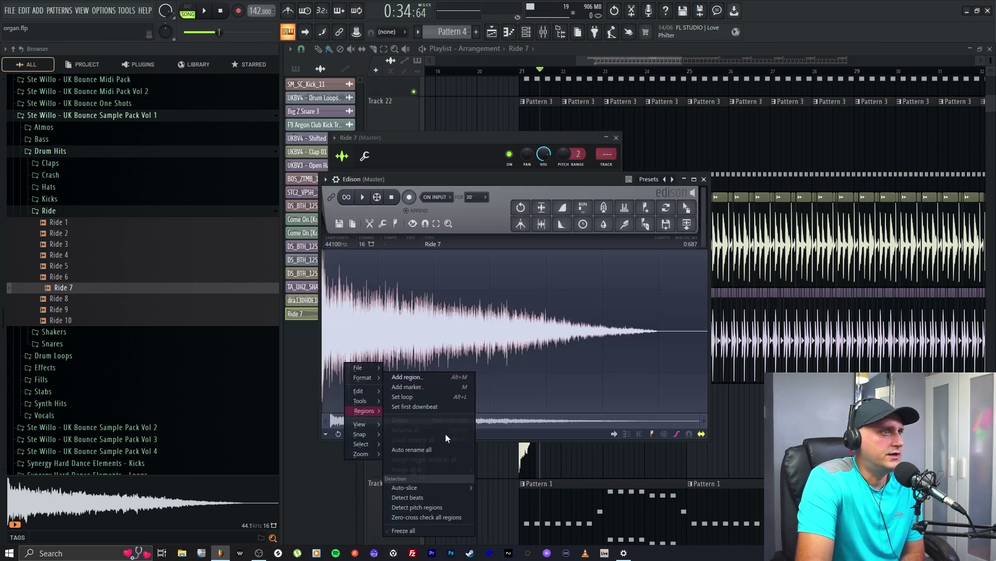
pyautogui.click(437, 508)
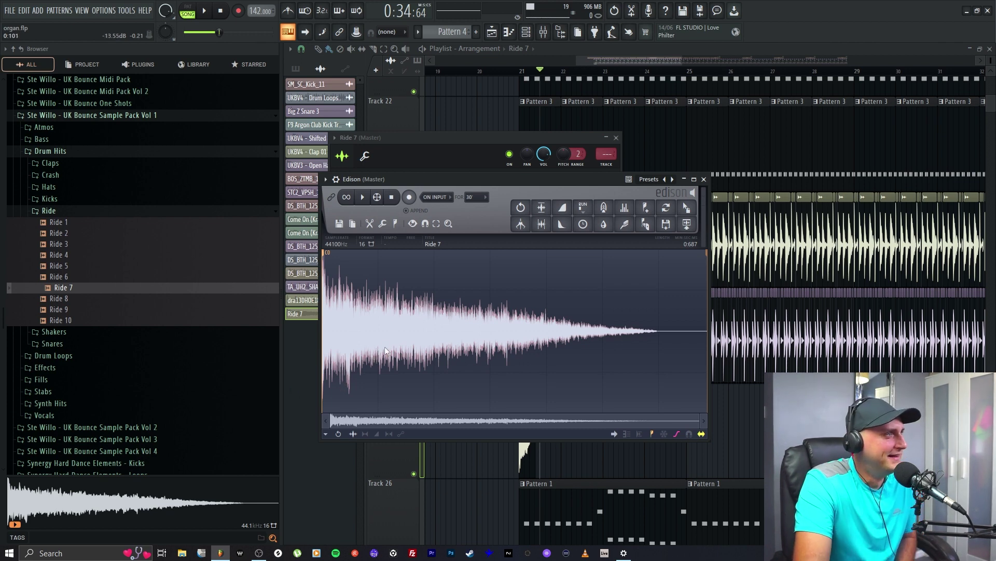
# Preview more rides including Ride 10, Ride 9 and Ride 4, load Ride 4 into Edison, and check the piano roll before returning to the playlist.
pyautogui.click(122, 321)
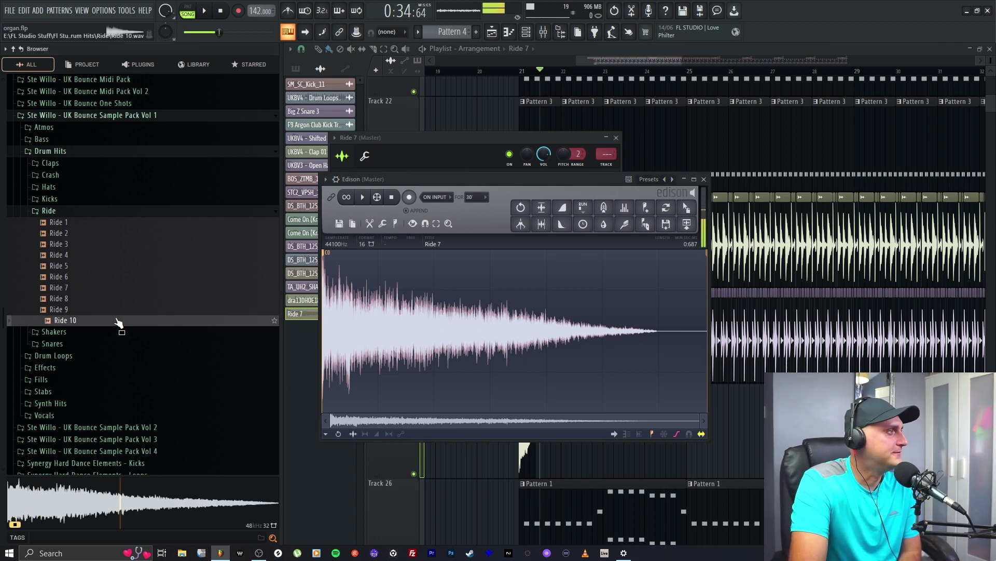
pyautogui.click(115, 310)
pyautogui.click(117, 256)
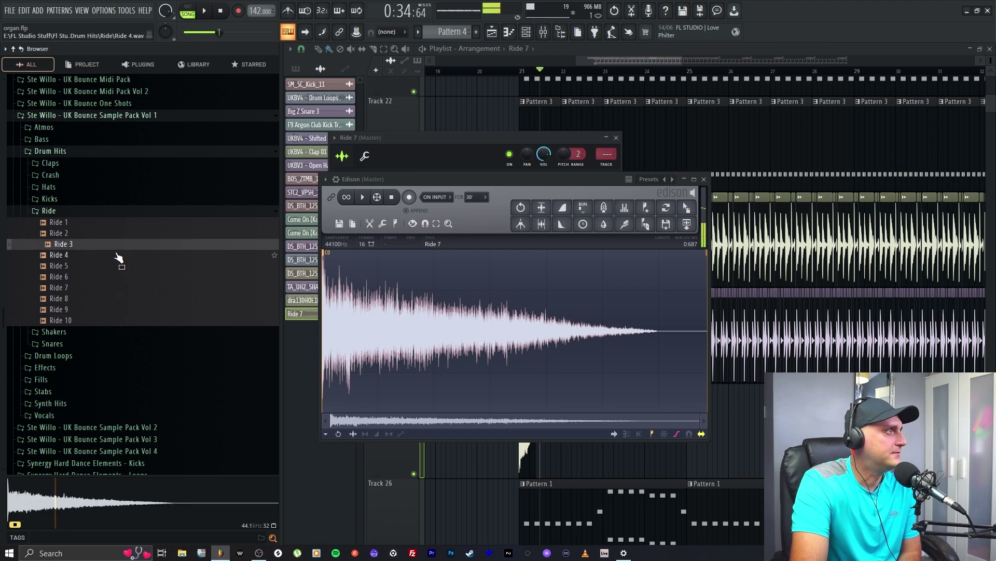
pyautogui.moveTo(118, 258); pyautogui.dragTo(407, 341)
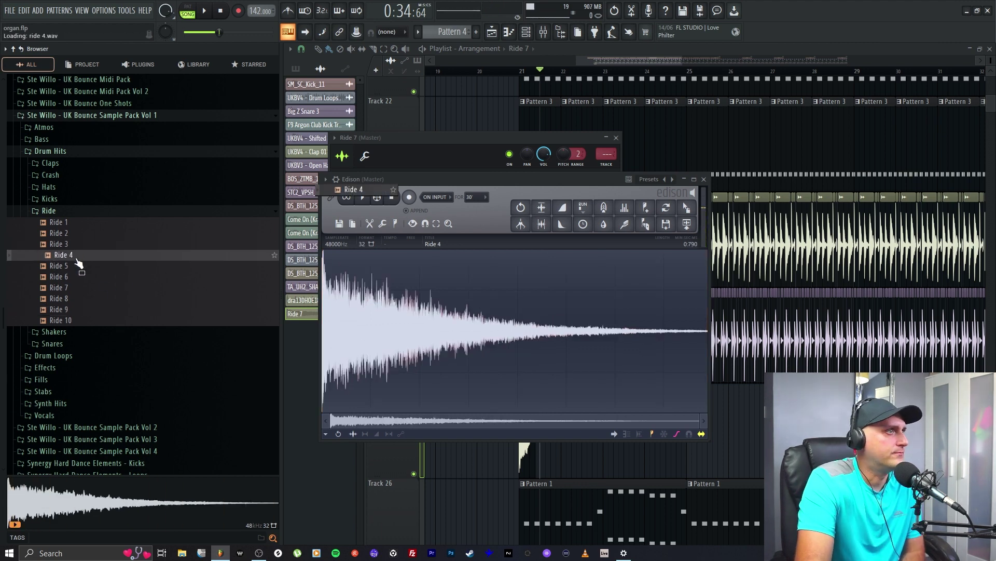
pyautogui.click(509, 32)
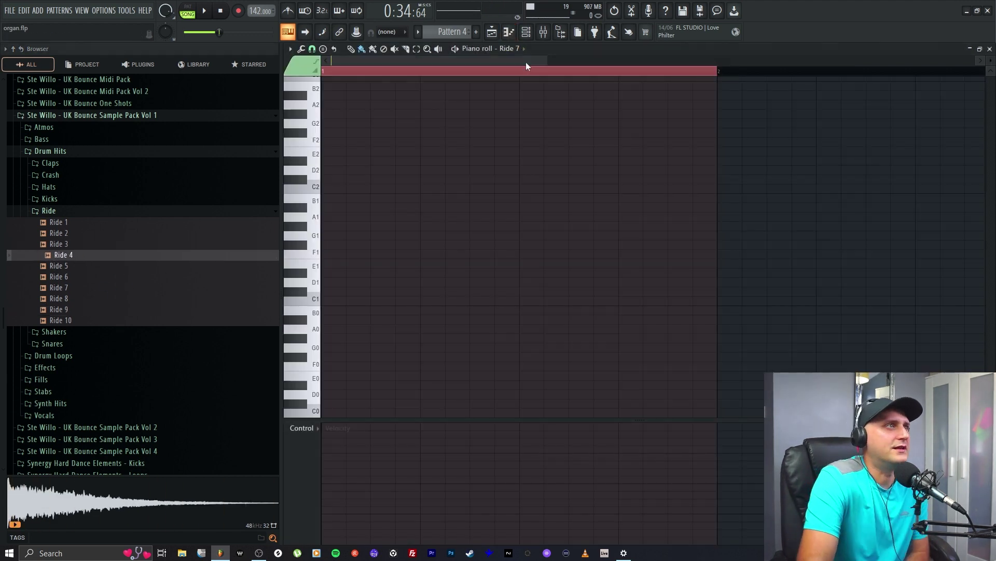
pyautogui.click(491, 32)
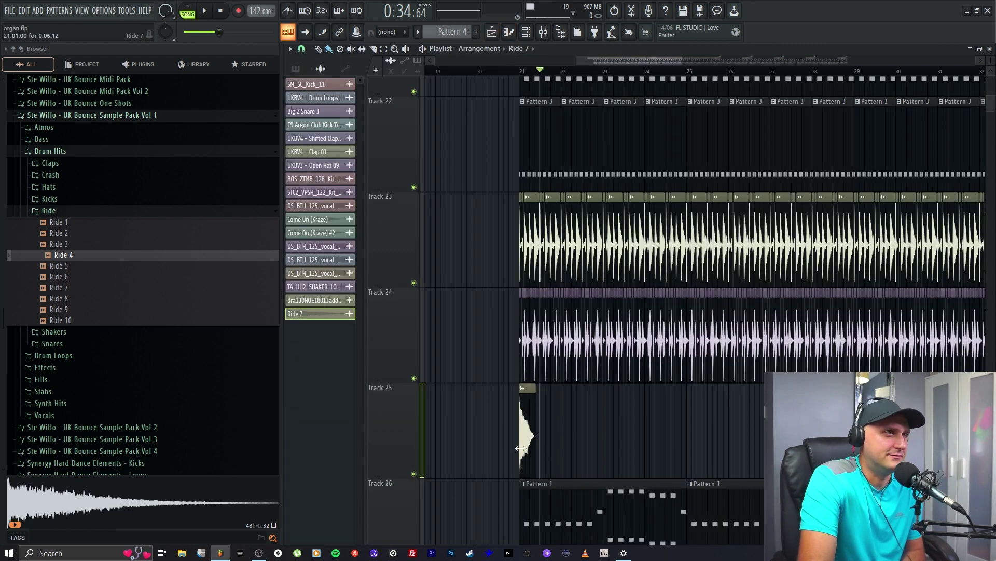
# Add a short fade-in to the Ride 7 clip at bar 21 on Track 25 to soften its attack.
pyautogui.scroll(5, 605, 61)
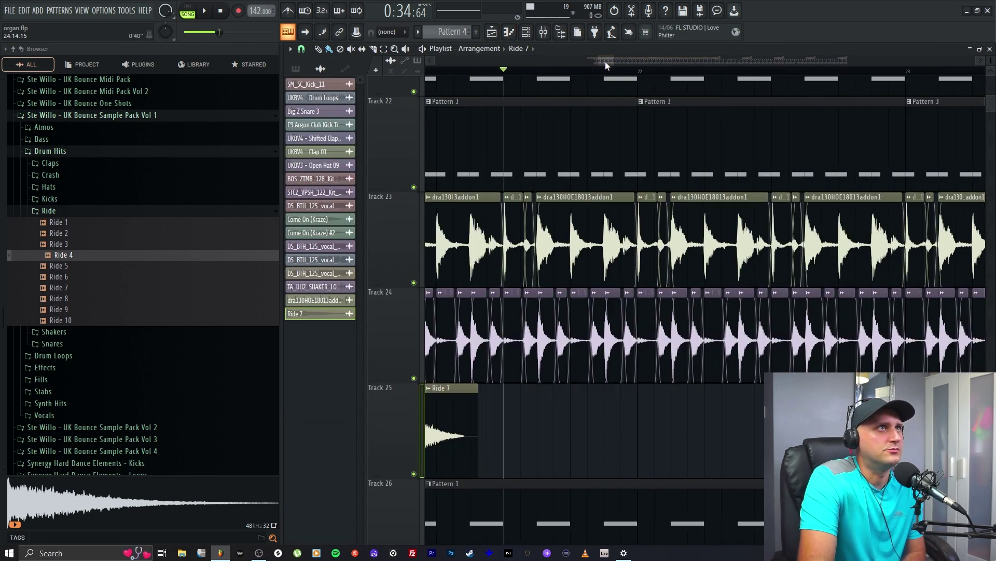
pyautogui.moveTo(605, 62); pyautogui.dragTo(599, 62)
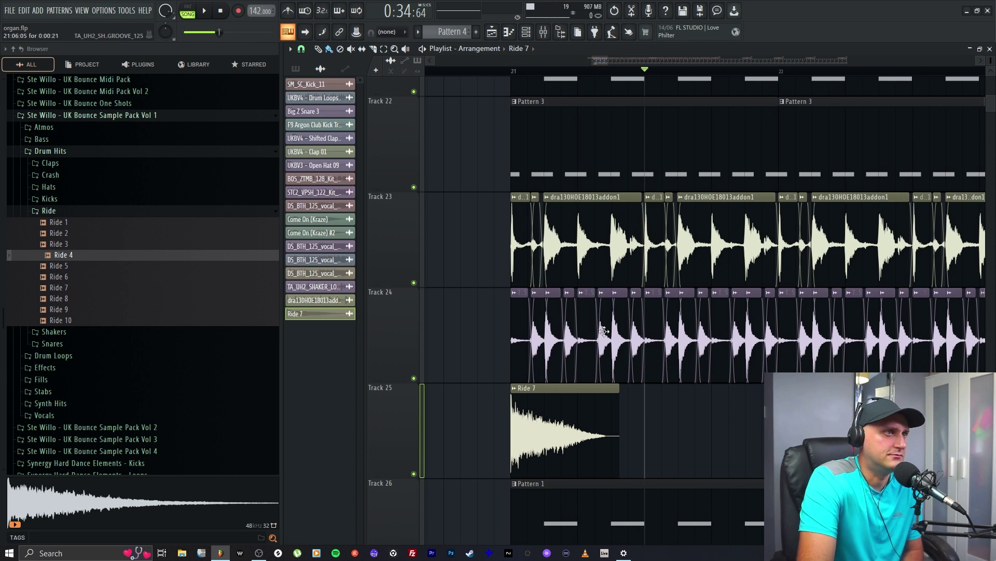
pyautogui.doubleClick(562, 424)
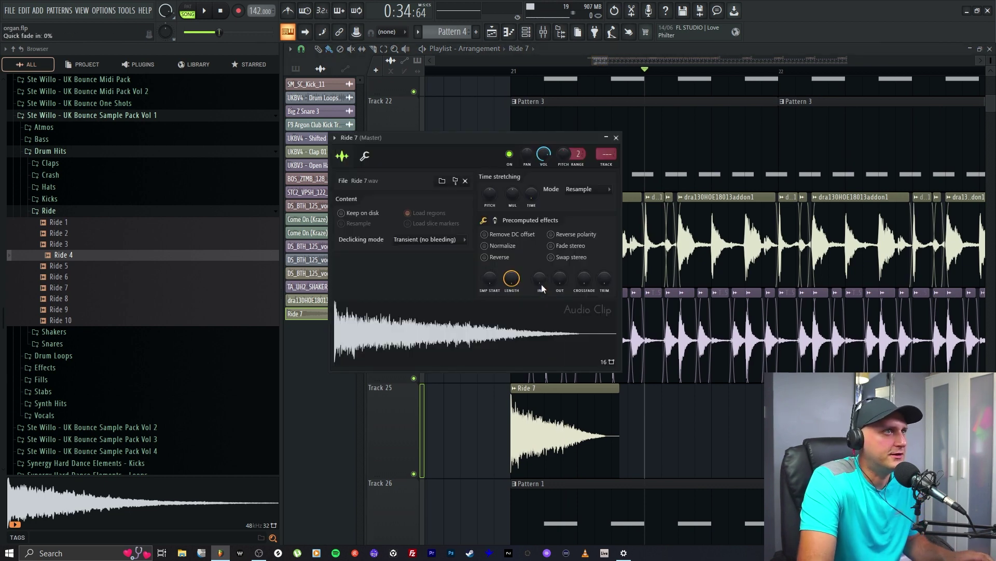
pyautogui.moveTo(539, 283); pyautogui.dragTo(540, 267)
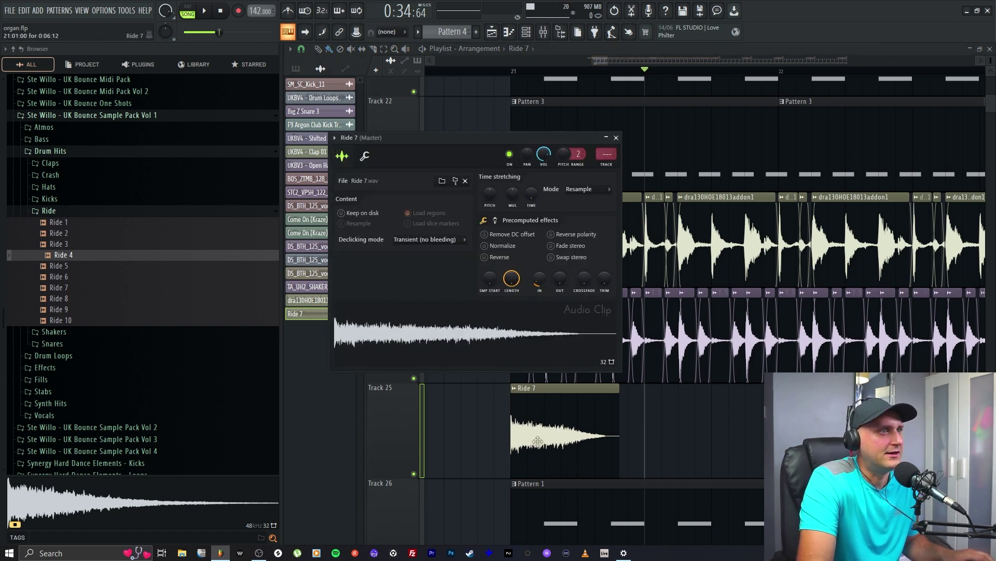
pyautogui.click(616, 137)
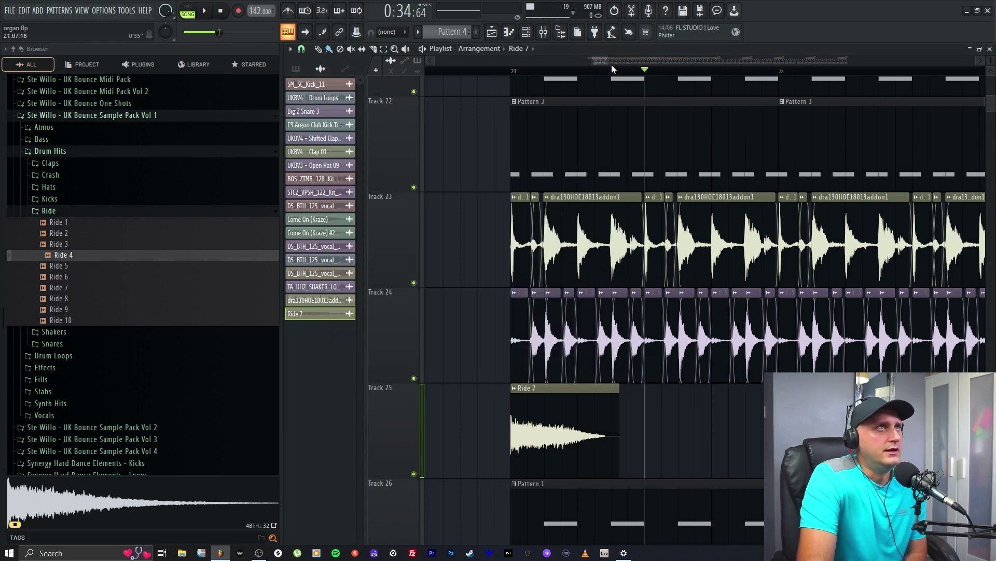
# Slice the Ride 7 clip at 21:03 and 21:05 and delete the tail piece after 21:05.
pyautogui.hscroll(1, 611, 63)
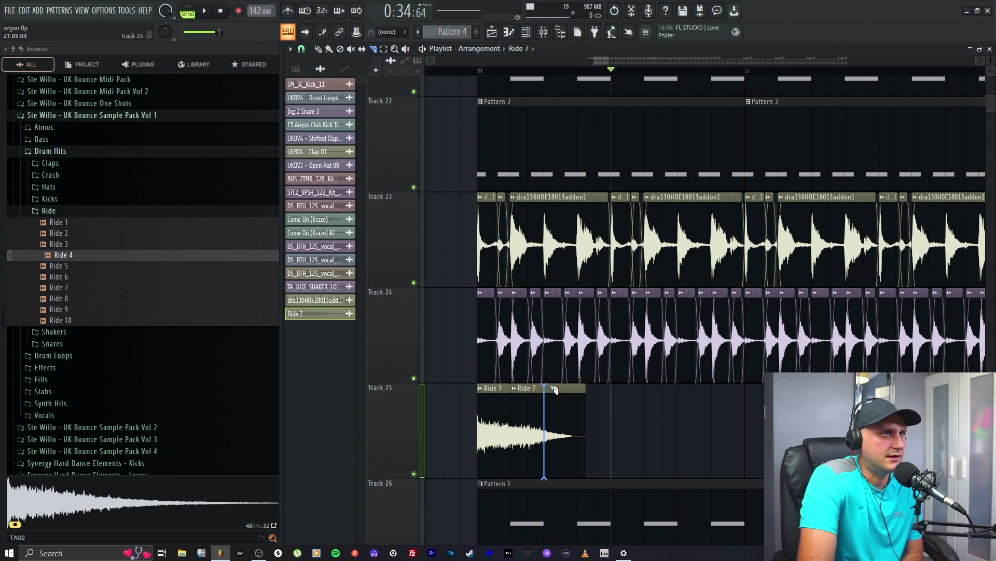
pyautogui.rightClick(550, 410)
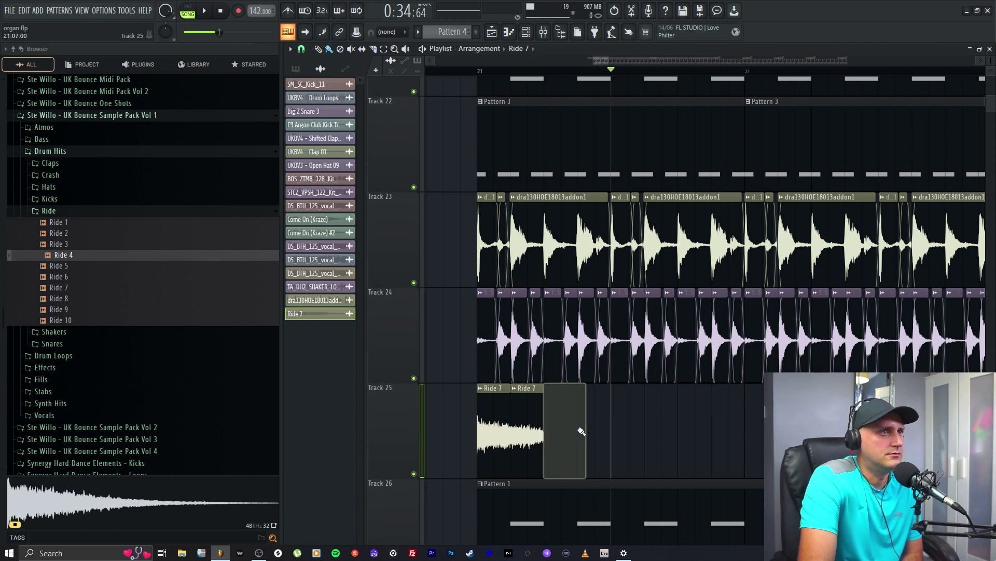
# Swap the two Ride 7 slices on Track 25 so the softer one starts at 21:01 and the attack slice at 21:03.
pyautogui.moveTo(494, 414)
pyautogui.mouseDown()
pyautogui.moveTo(549, 414)
pyautogui.moveTo(500, 416)
pyautogui.mouseUp()
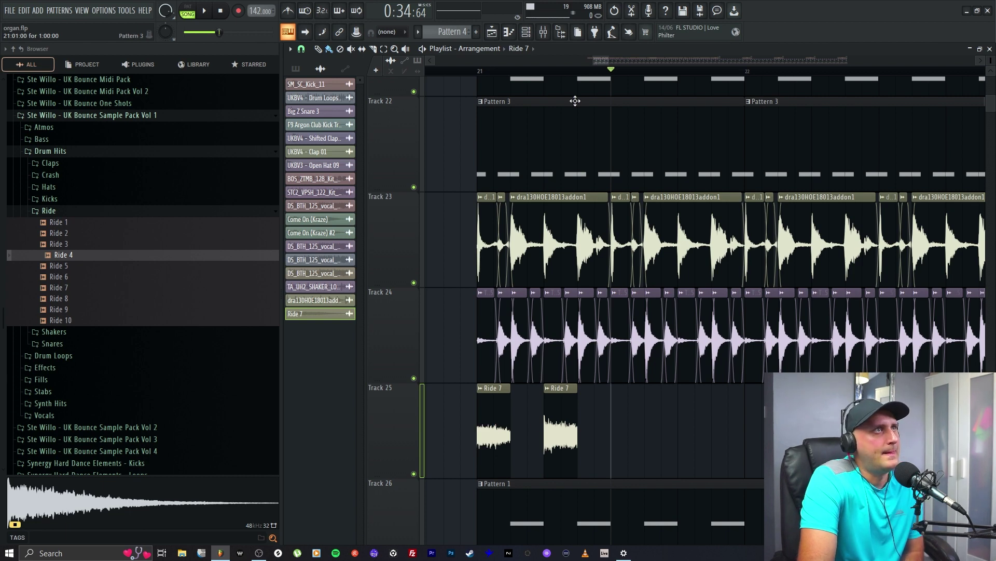
pyautogui.scroll(3, 613, 65)
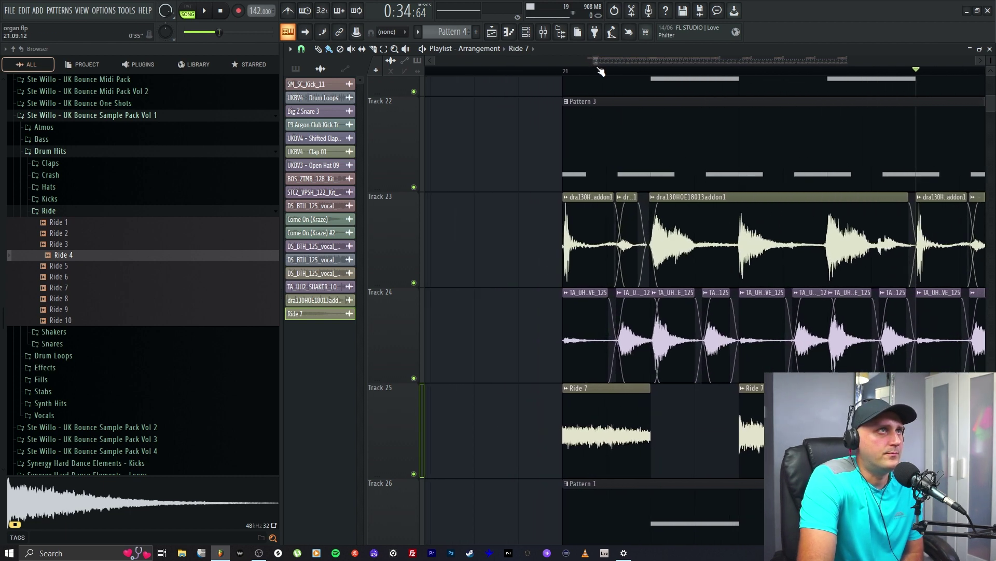
pyautogui.moveTo(785, 427); pyautogui.dragTo(696, 427)
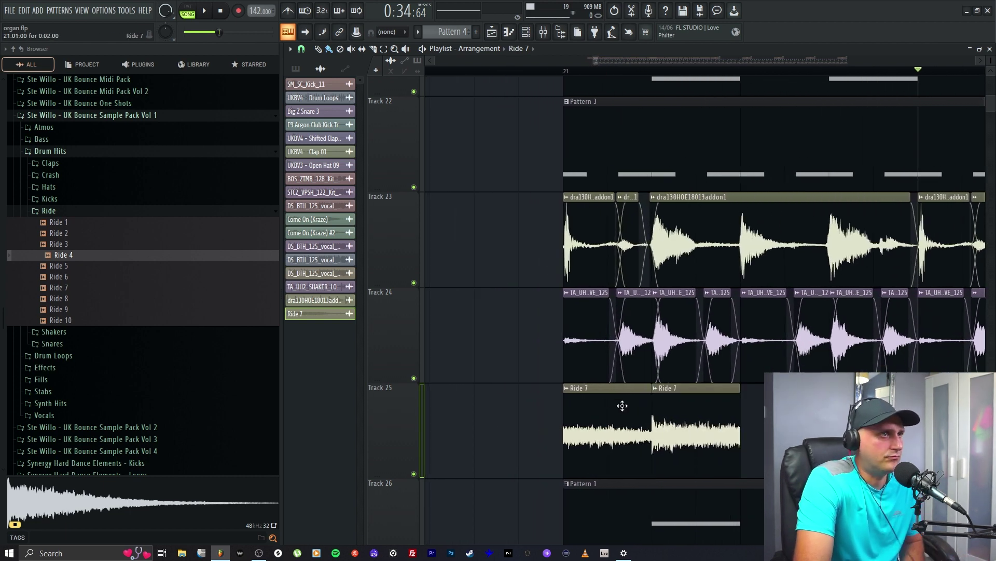
# Make the first ride slice unique and create a volume automation clip for it, with the start point lowered to about 49%.
pyautogui.click(568, 390)
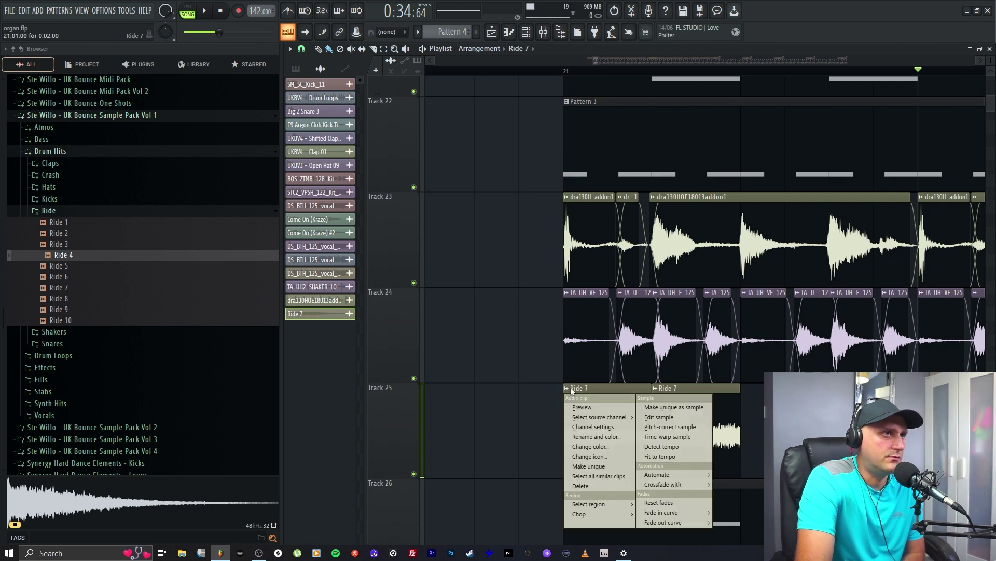
pyautogui.click(600, 466)
pyautogui.click(568, 390)
pyautogui.moveTo(665, 473)
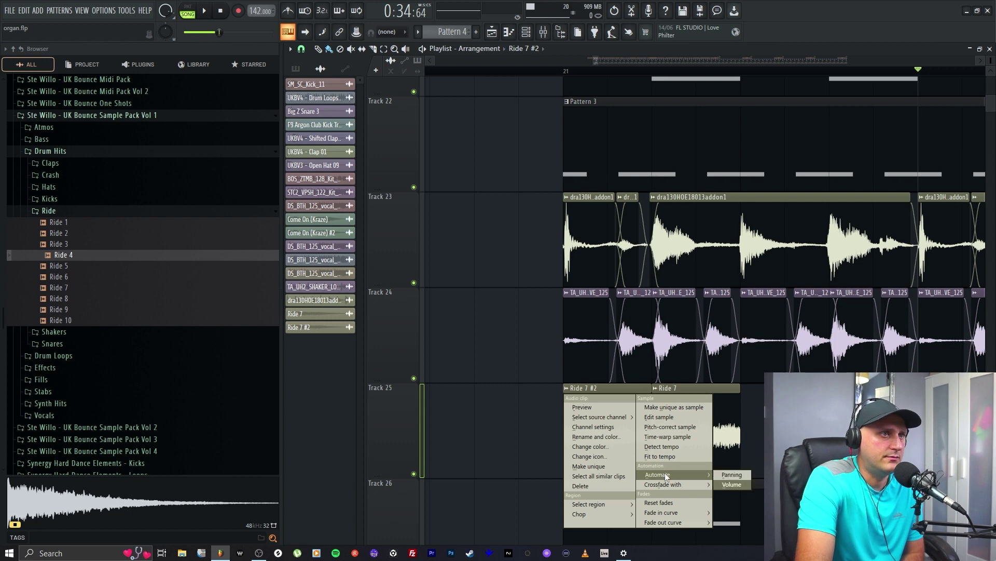
pyautogui.click(729, 475)
pyautogui.moveTo(566, 395); pyautogui.dragTo(561, 430)
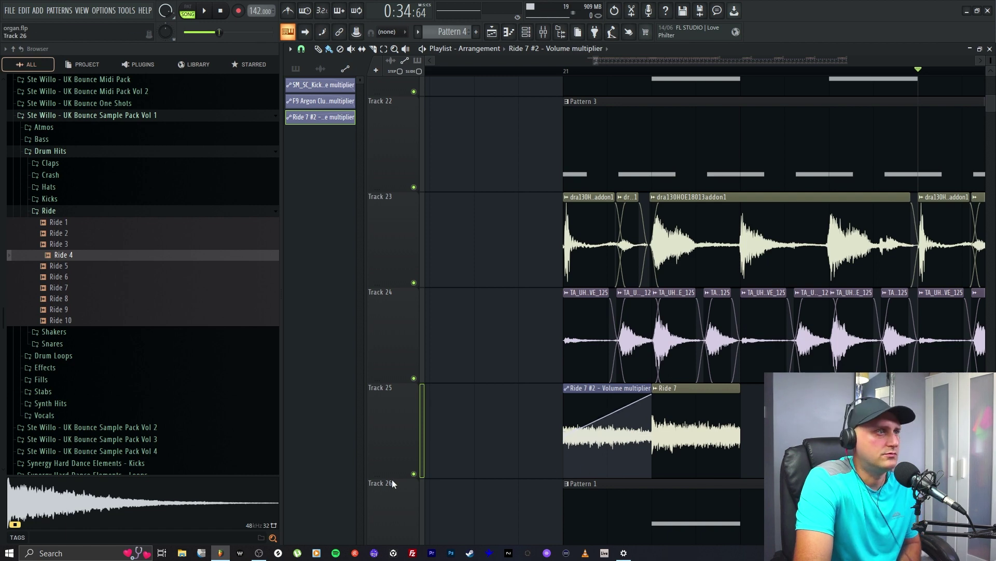
# Solo Track 25 and set the playback range from 21:01 to 21:05 to audition the two ride slices.
pyautogui.rightClick(414, 474)
pyautogui.moveTo(565, 69); pyautogui.dragTo(763, 110)
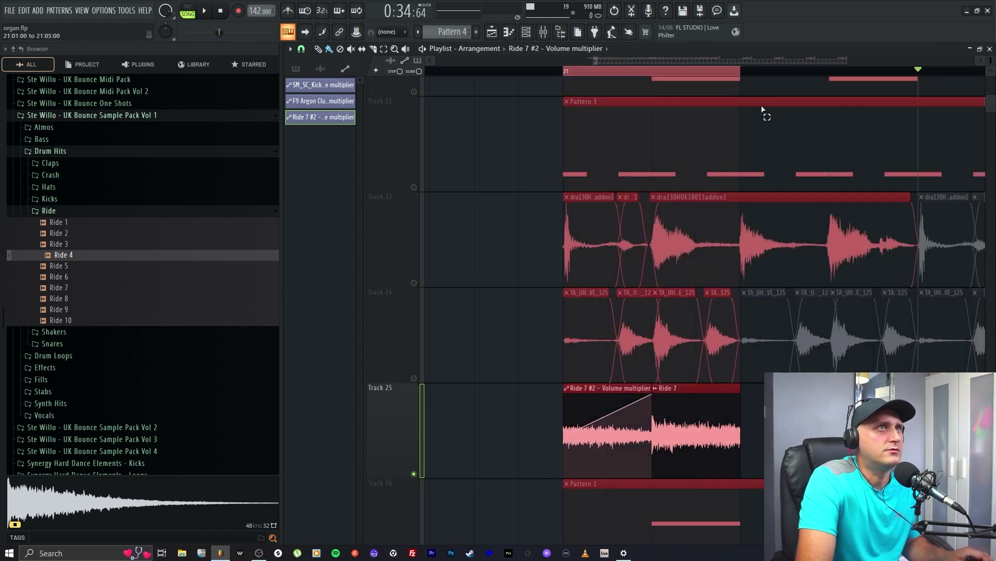
pyautogui.click(220, 13)
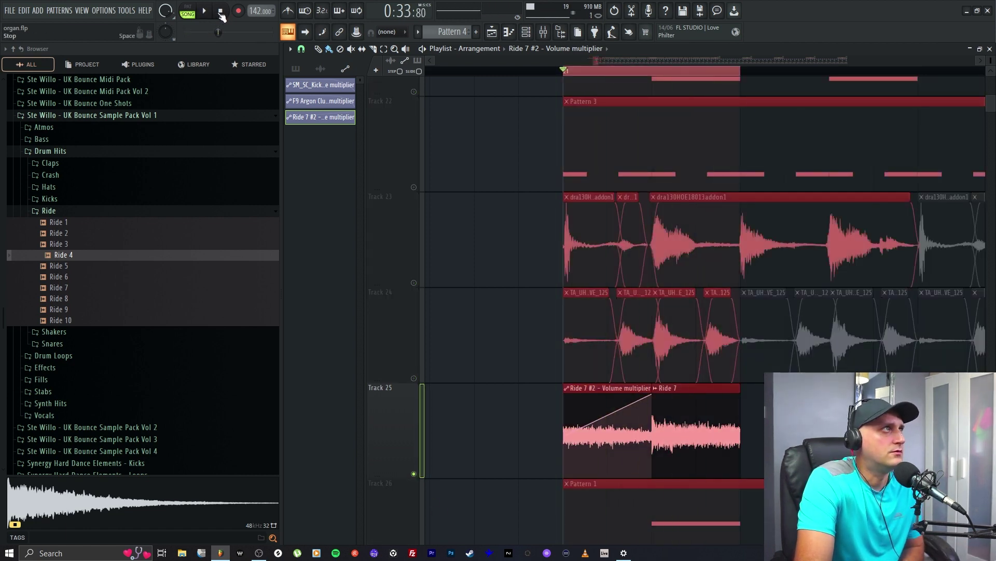
pyautogui.press('space')
pyautogui.press('space')
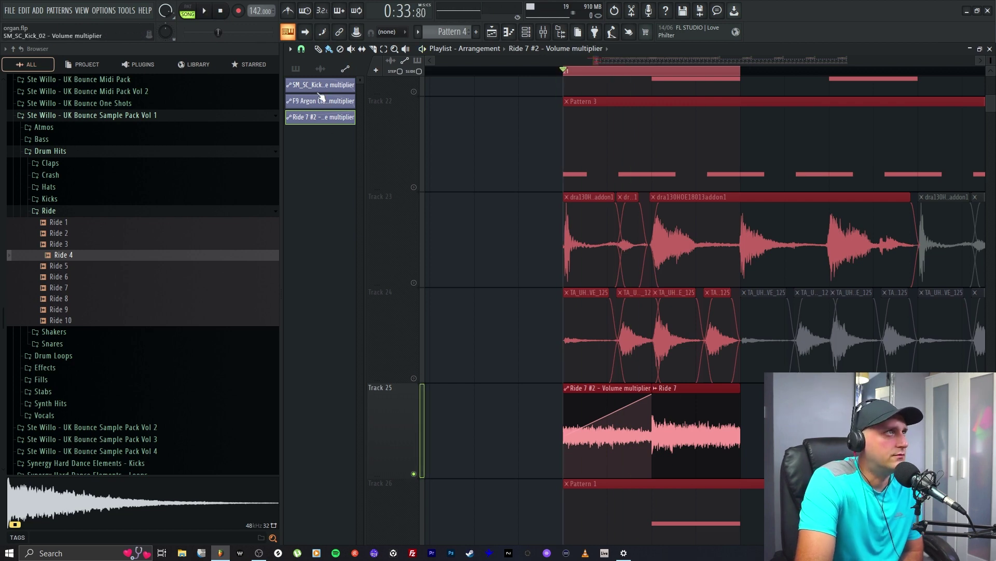
# Lower the start point of the Ride 7 #2 volume automation further and play the ride loop.
pyautogui.click(546, 441)
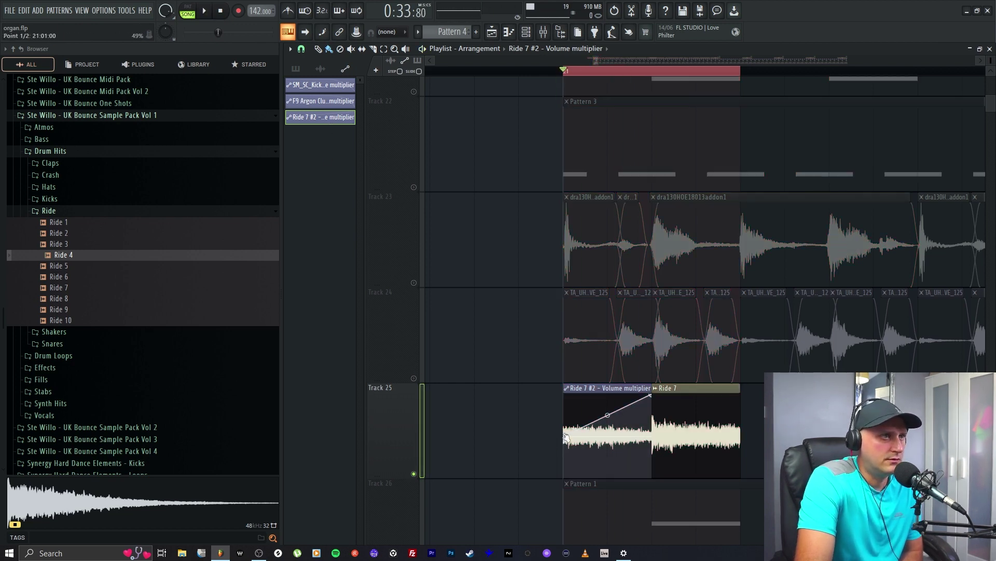
pyautogui.moveTo(566, 437); pyautogui.dragTo(564, 454)
pyautogui.press('space')
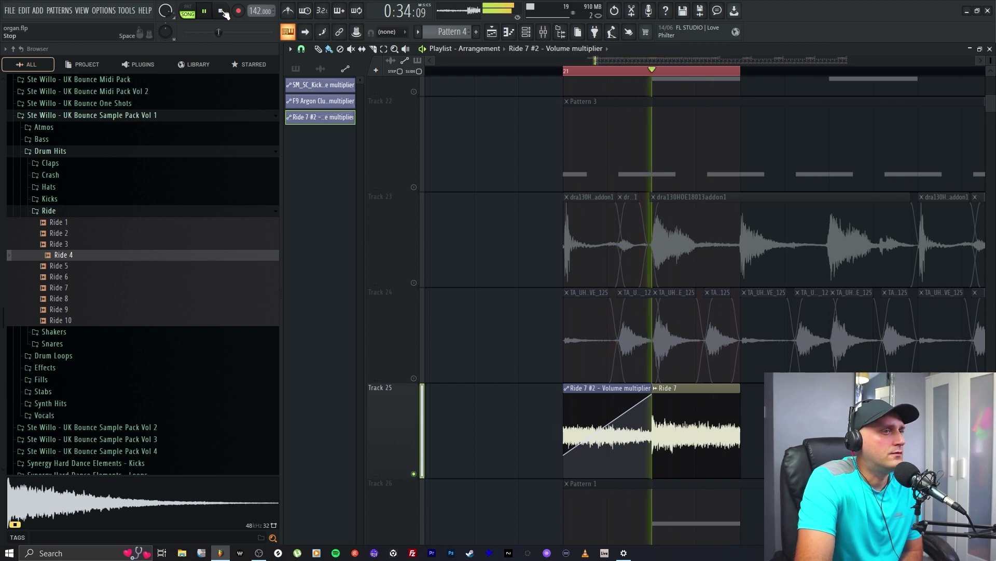
pyautogui.click(222, 12)
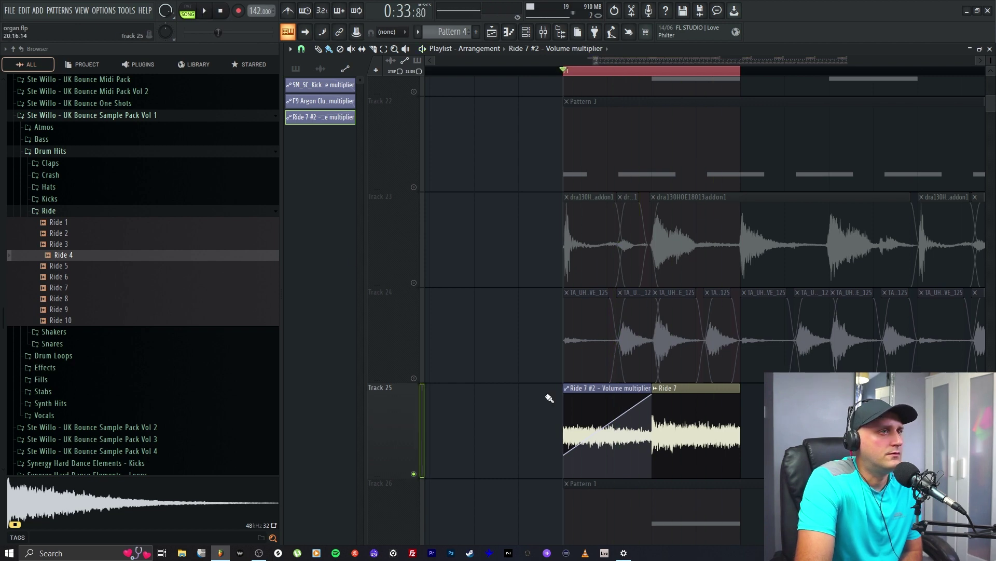
# Set Ride 7's declicking mode to Generic (bleeding), shorten its clip end to just before 21:05, and play the loop.
pyautogui.doubleClick(693, 425)
pyautogui.click(444, 240)
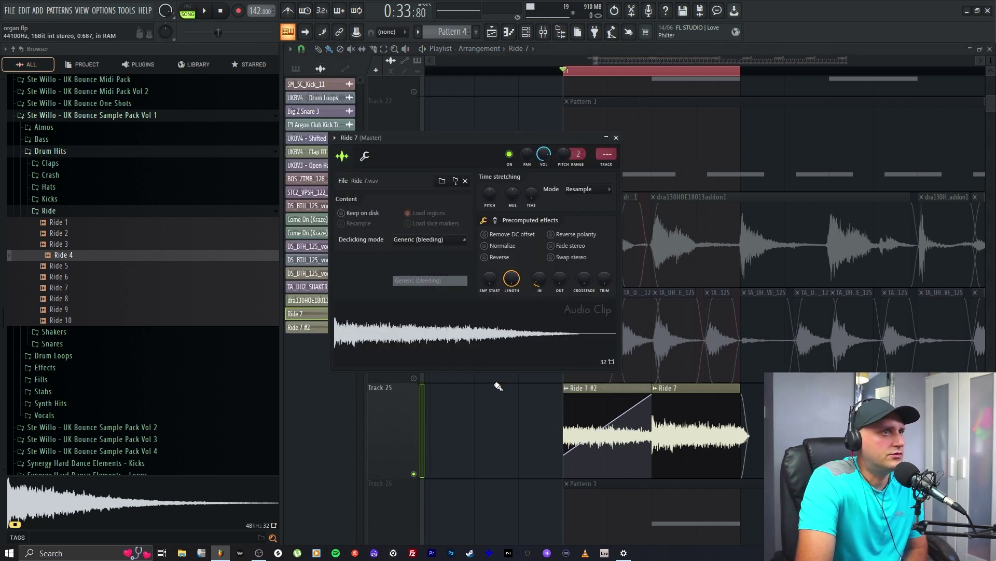
pyautogui.click(431, 281)
pyautogui.press('Escape')
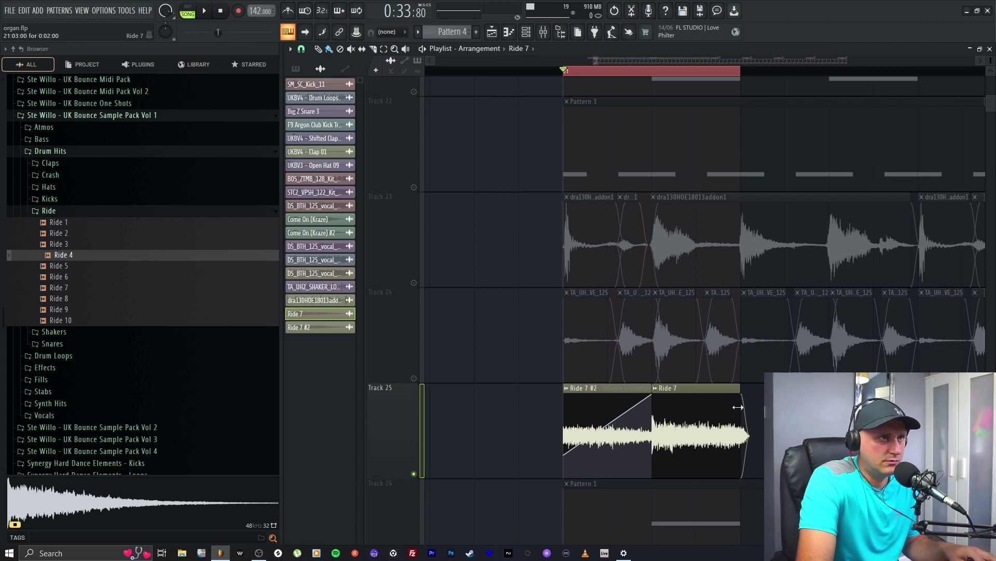
pyautogui.moveTo(738, 408); pyautogui.dragTo(730, 412)
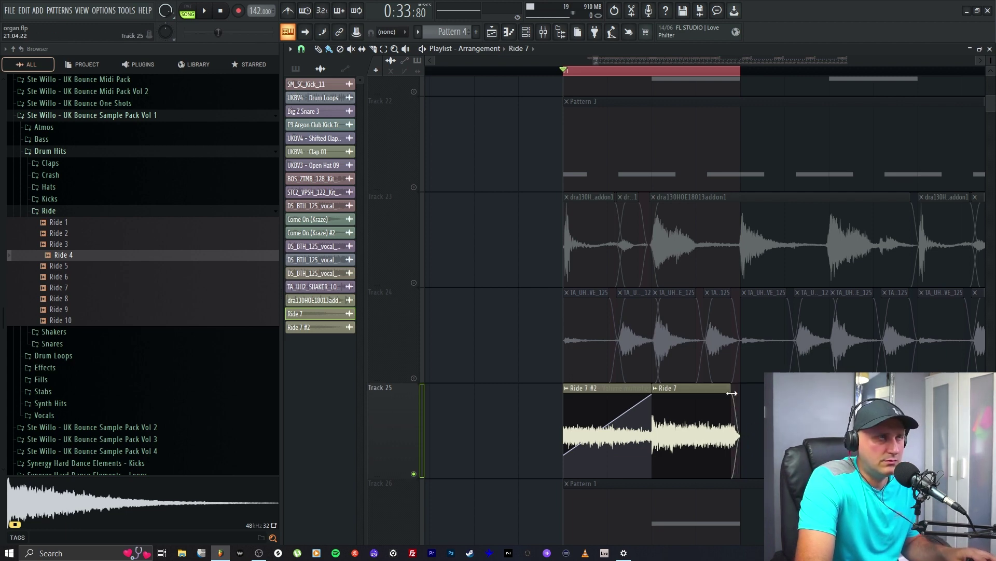
pyautogui.click(204, 11)
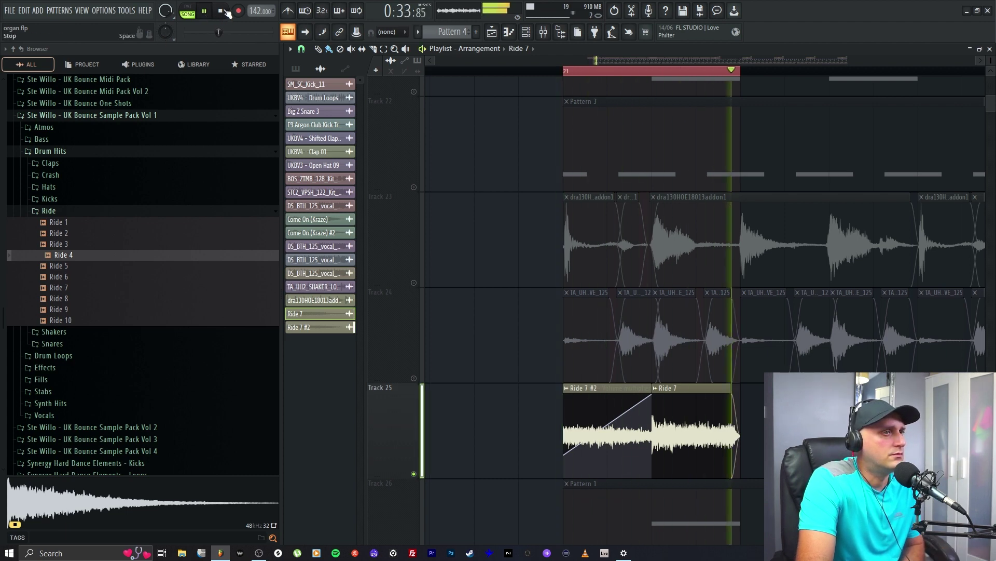
pyautogui.press('space')
# Set Ride 7 #2's declicking mode to Generic (bleeding), trim its clip to a 0:01:19 length, and play the loop.
pyautogui.doubleClick(602, 391)
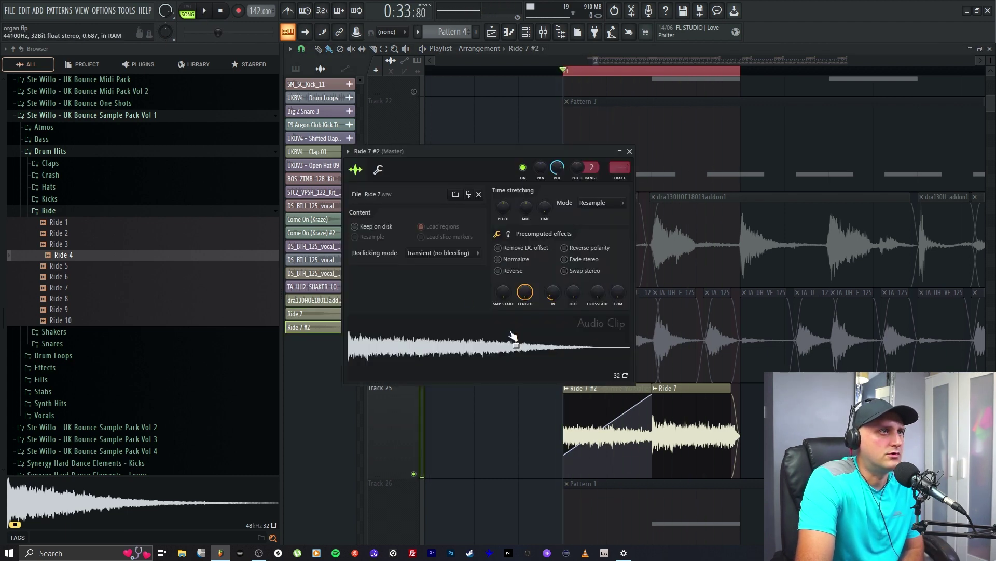
pyautogui.click(446, 254)
pyautogui.click(436, 288)
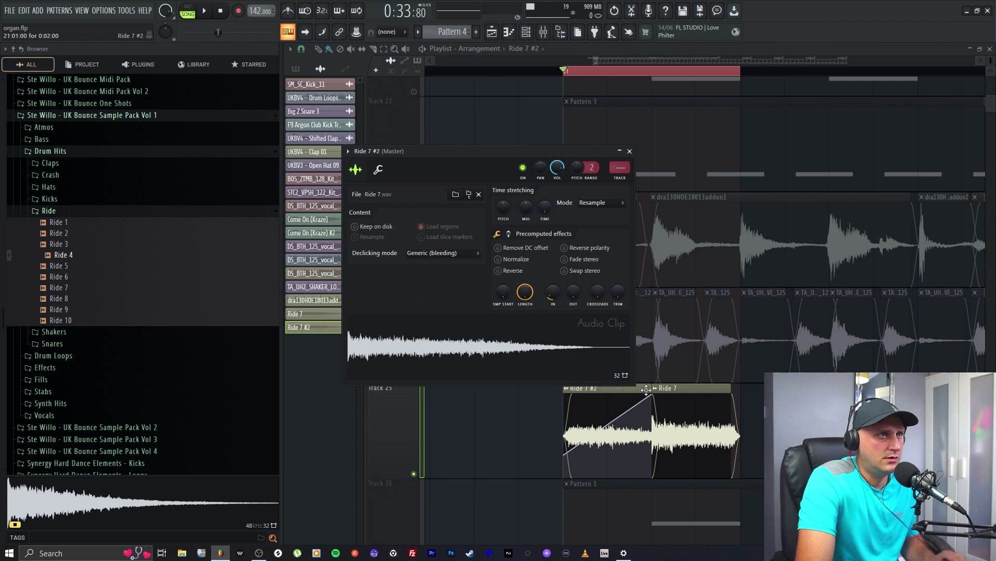
pyautogui.moveTo(648, 389); pyautogui.dragTo(579, 385)
pyautogui.rightClick(543, 391)
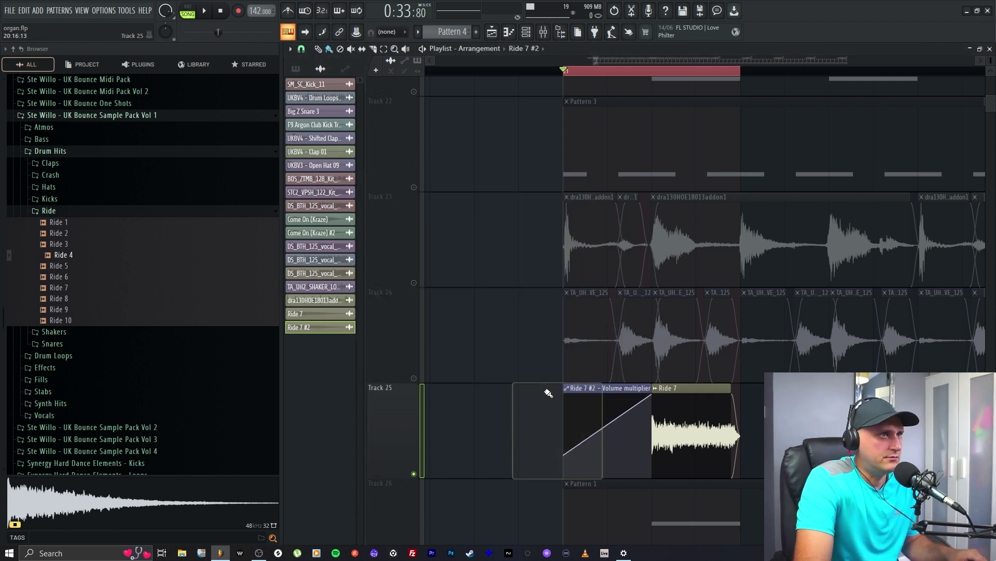
pyautogui.moveTo(420, 326); pyautogui.dragTo(582, 417)
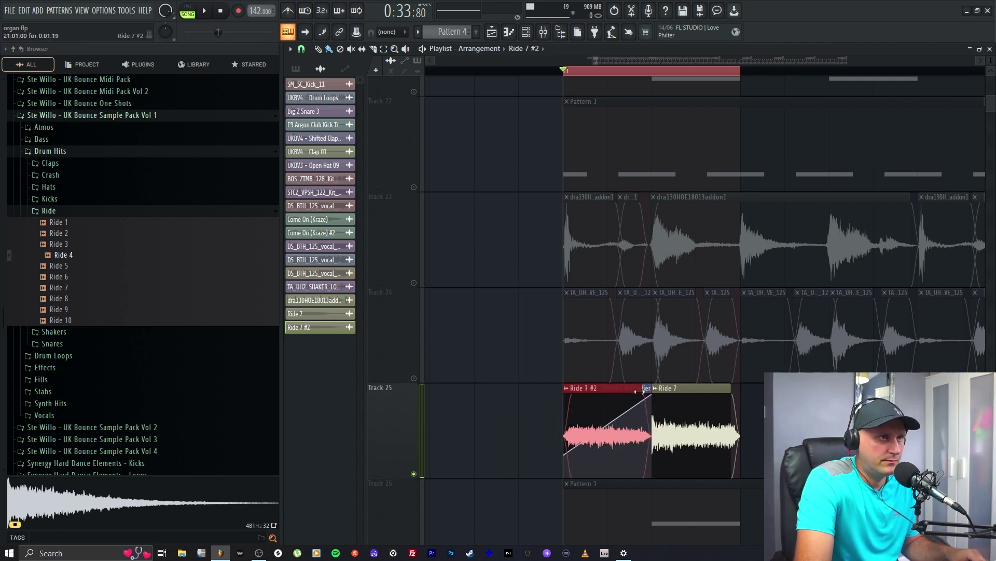
pyautogui.press('space')
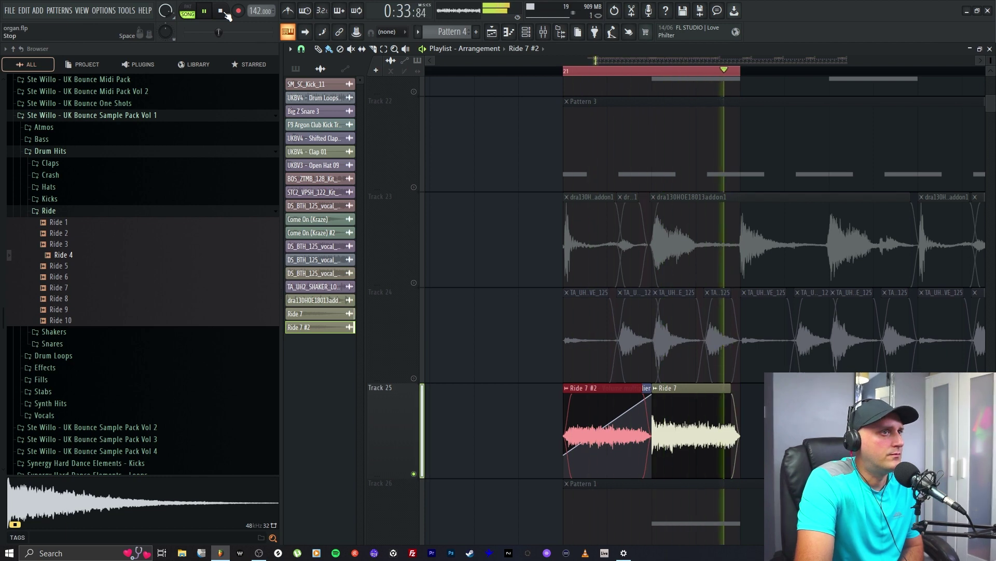
pyautogui.click(227, 14)
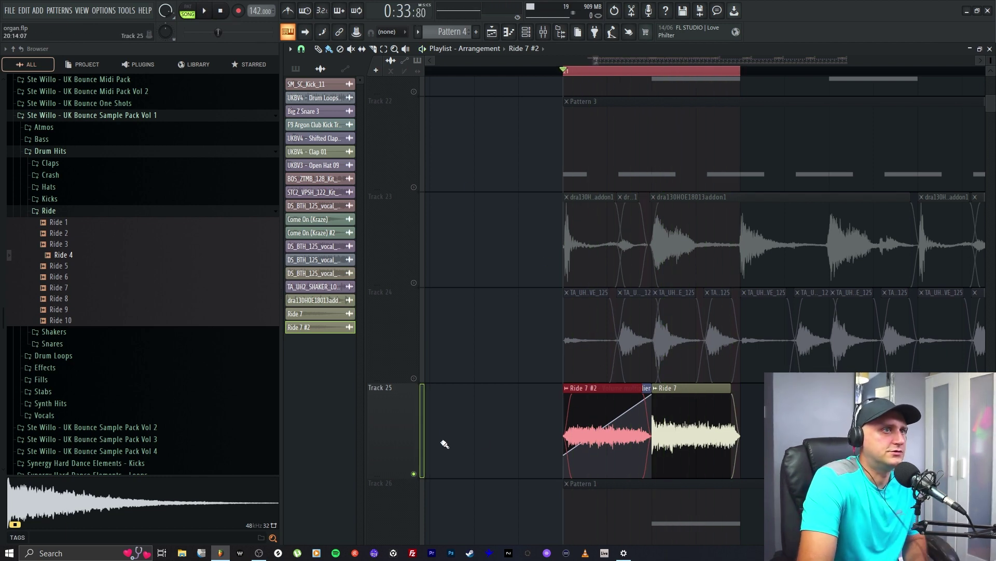
# Deselect the ride slice, list the automation clips in the picker, and listen to the soloed ride loop again.
pyautogui.click(476, 423)
pyautogui.click(346, 70)
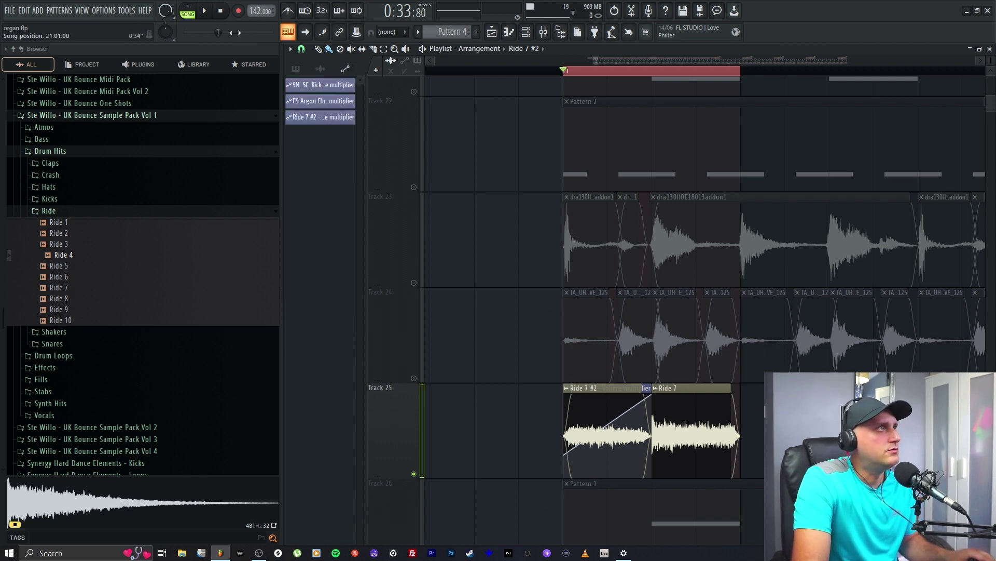
pyautogui.click(204, 10)
pyautogui.click(226, 13)
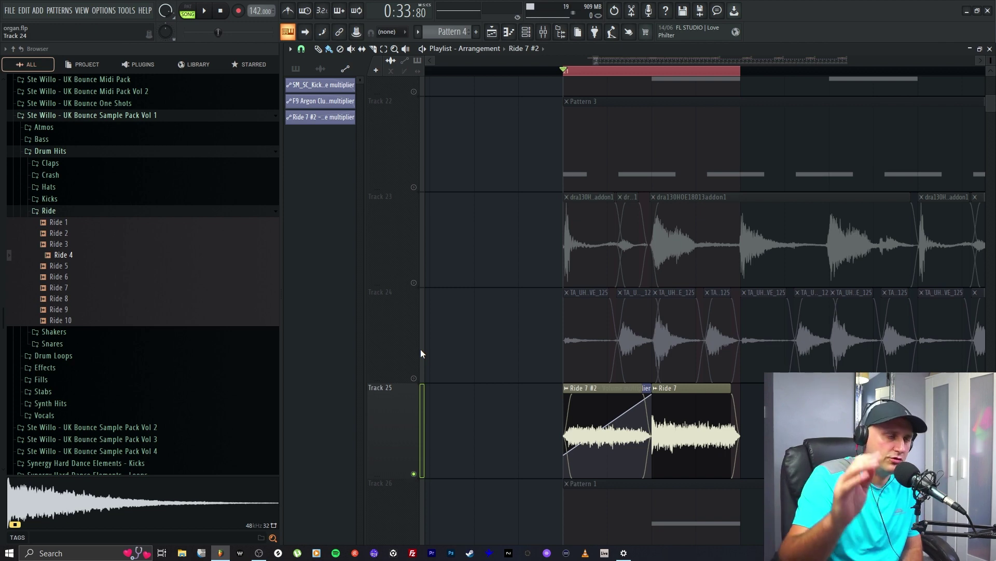
# Assign Ride 7 #2 to mixer track 11 and route that track only to the Drum Bus.
pyautogui.doubleClick(583, 399)
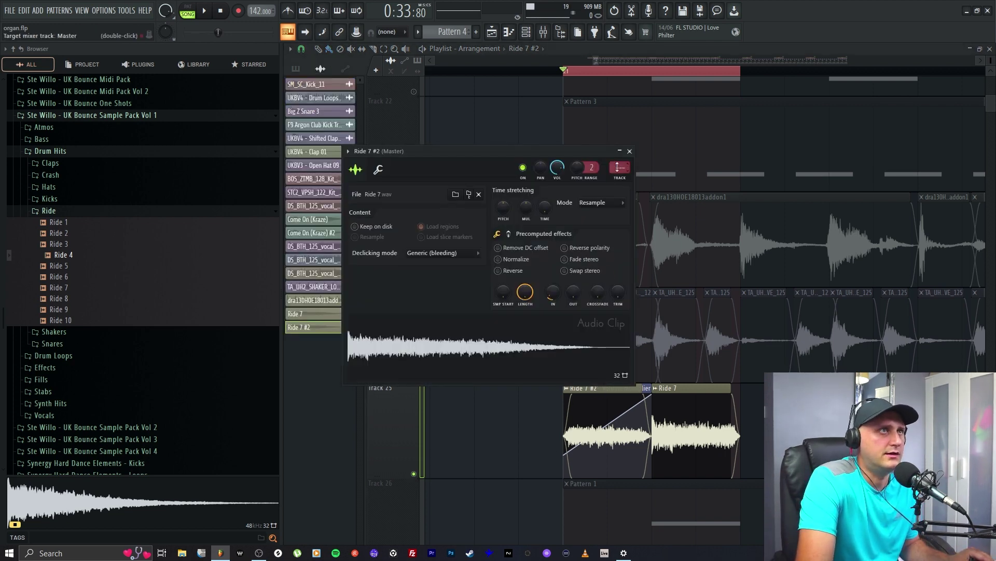
pyautogui.moveTo(617, 167); pyautogui.dragTo(618, 150)
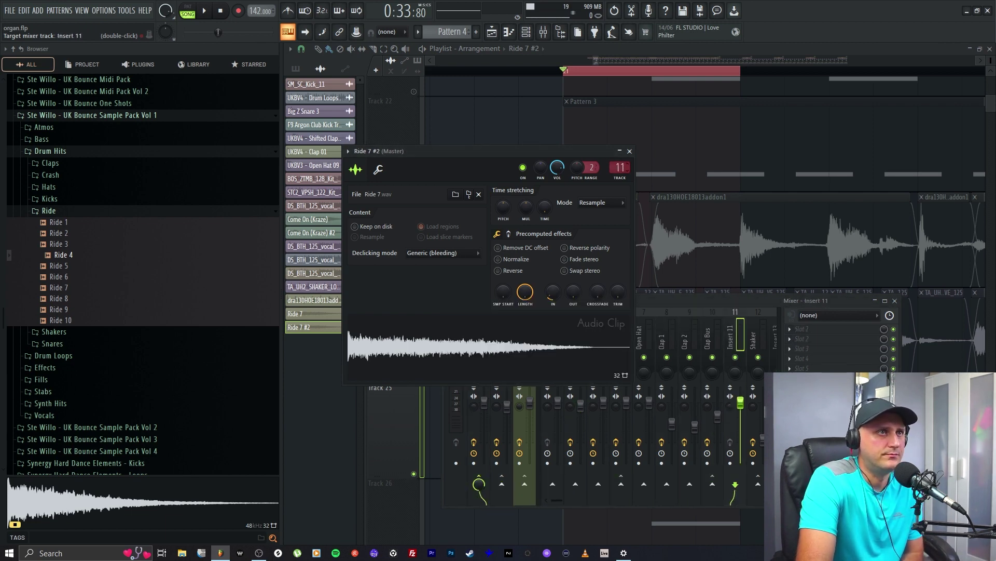
pyautogui.click(732, 300)
pyautogui.rightClick(525, 482)
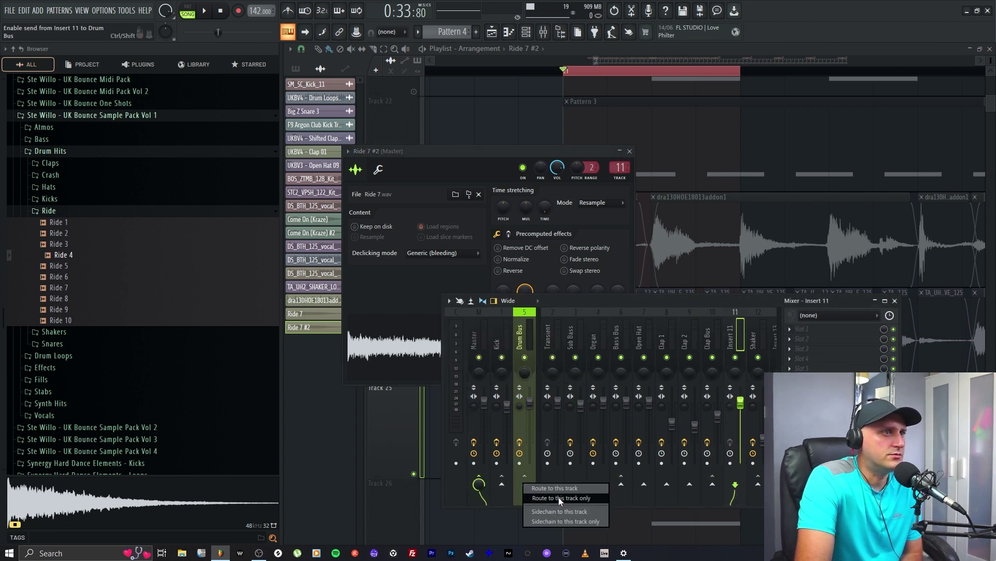
pyautogui.click(559, 497)
# Lower the volume of mixer Insert 11 while auditioning the ride loop, and close the channel and mixer windows.
pyautogui.click(204, 11)
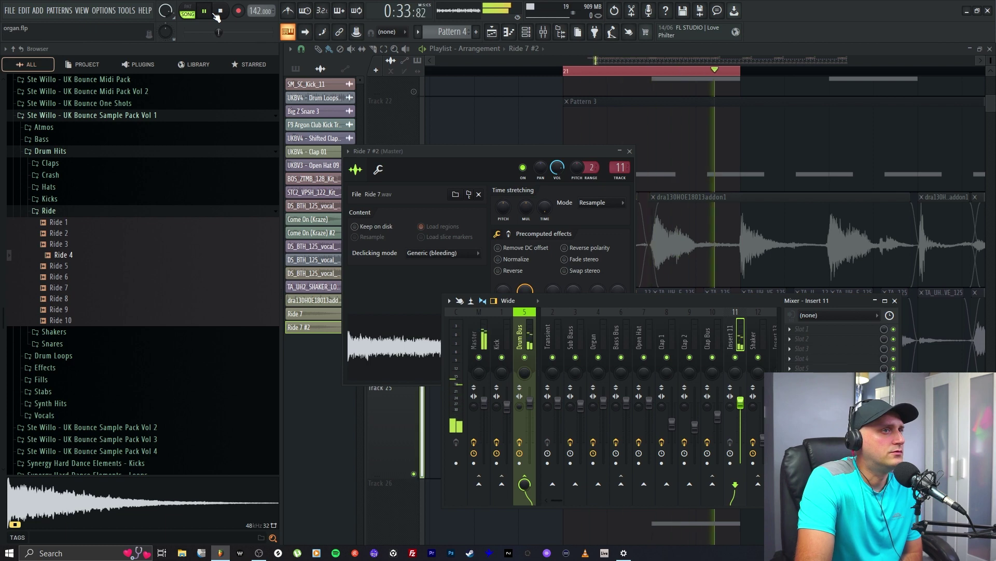
pyautogui.press('space')
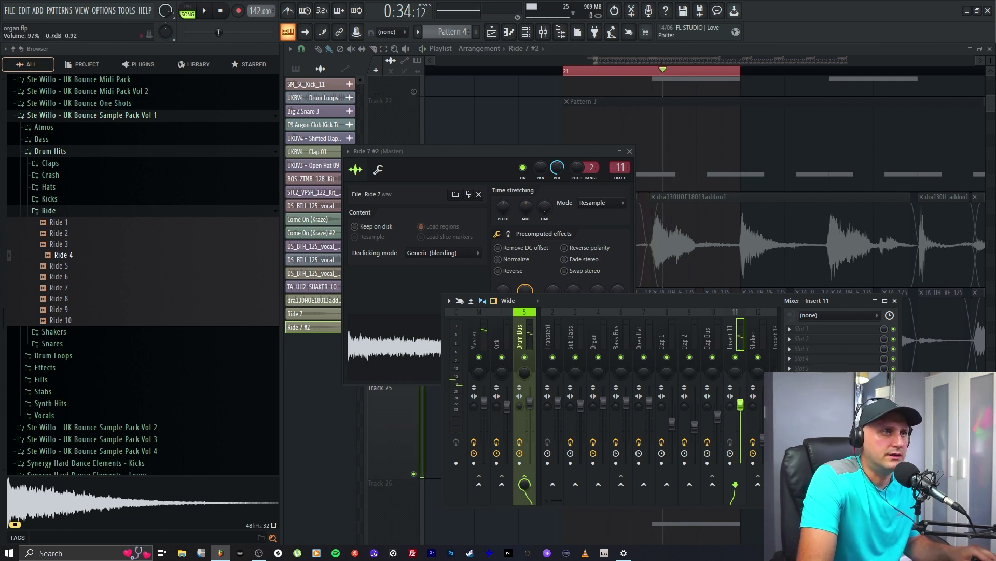
pyautogui.click(205, 11)
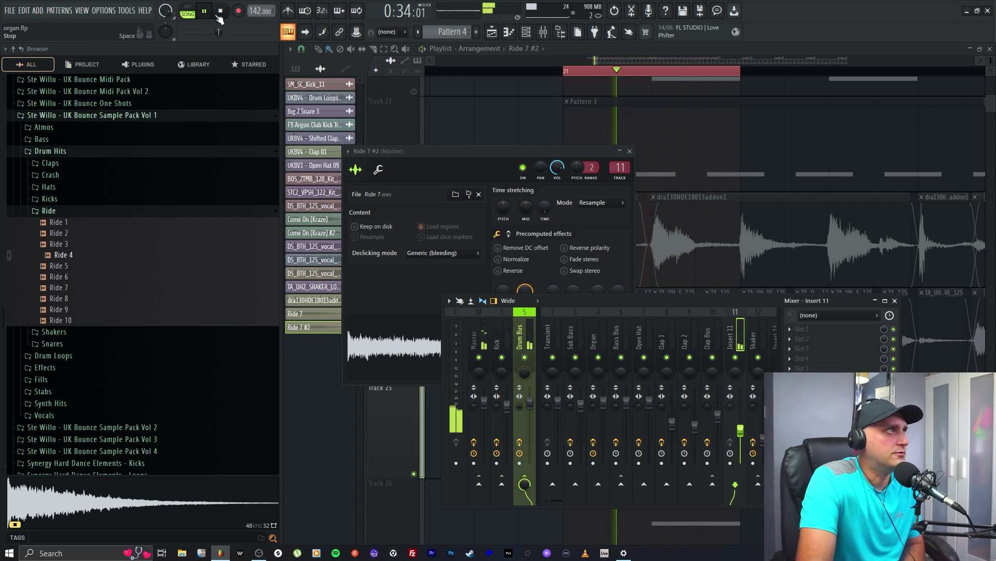
pyautogui.click(221, 11)
pyautogui.press('F5')
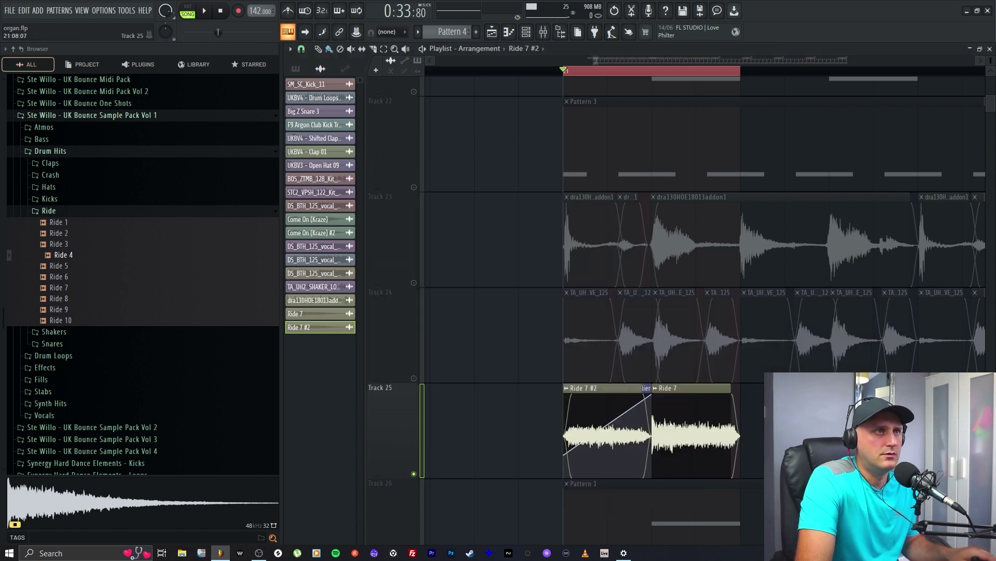
# Assign the Ride 7 channel to mixer track 11 as well and rename that mixer track "Ride".
pyautogui.doubleClick(682, 423)
pyautogui.doubleClick(607, 153)
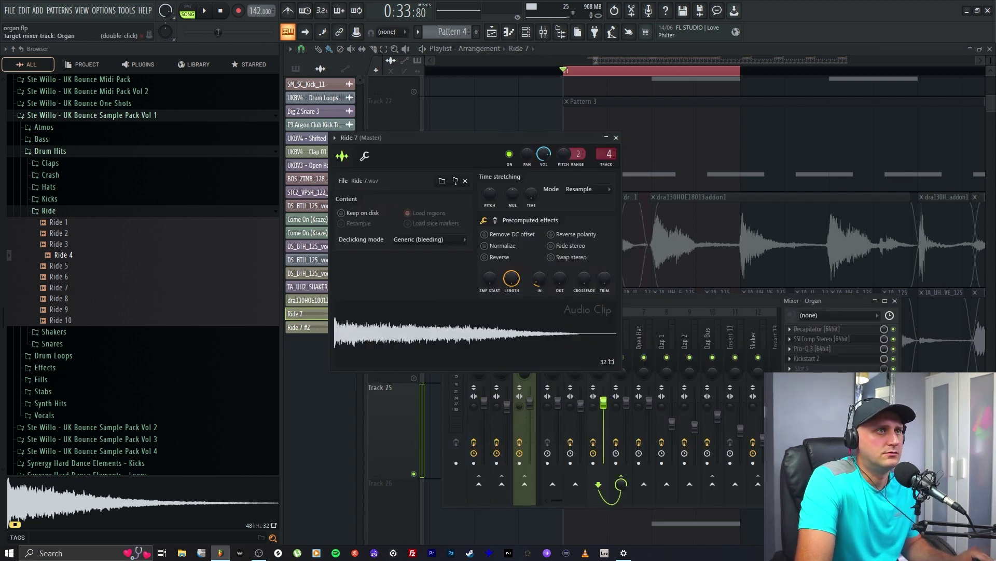
pyautogui.click(729, 352)
pyautogui.rightClick(740, 348)
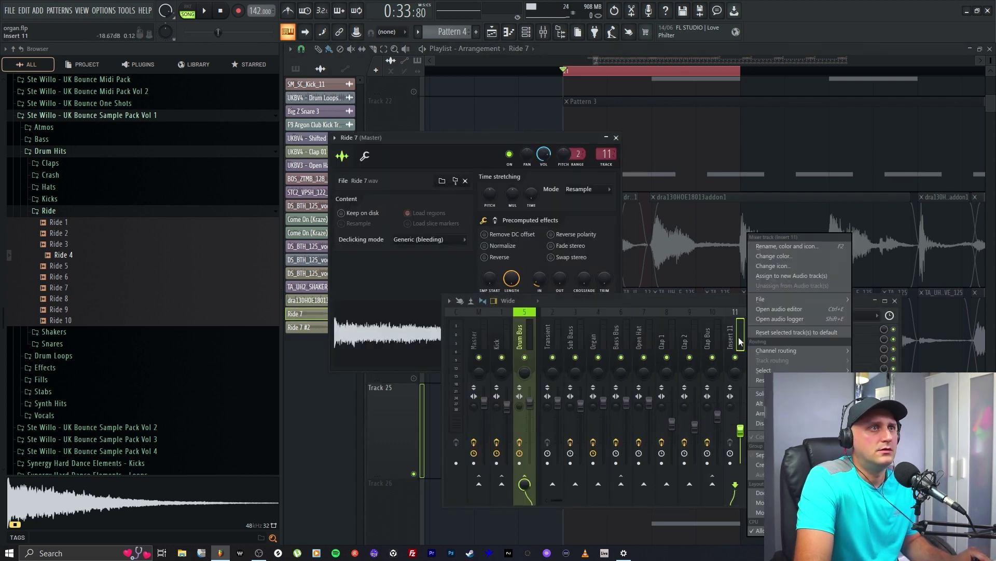
pyautogui.click(780, 251)
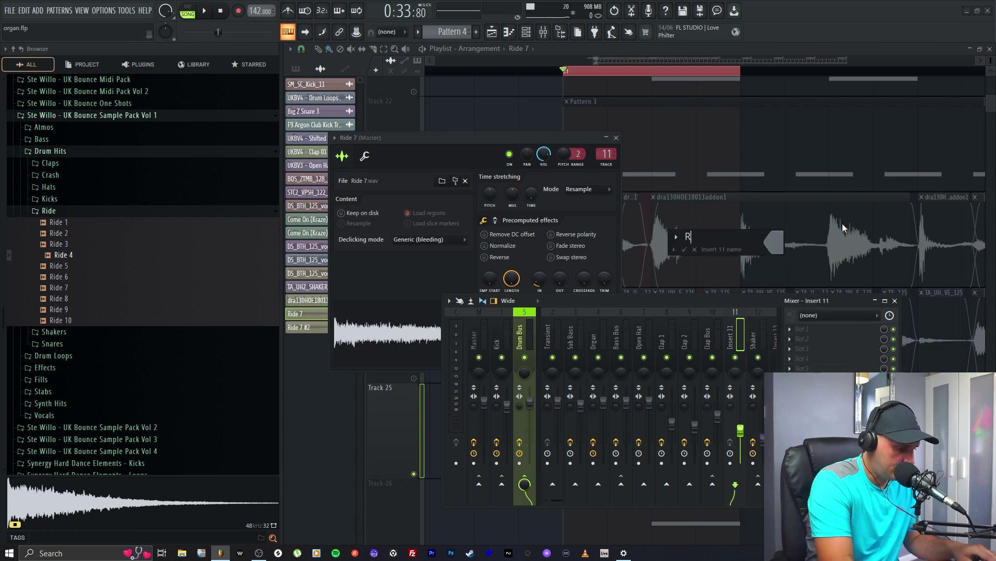
pyautogui.write('Ride')
pyautogui.press('Return')
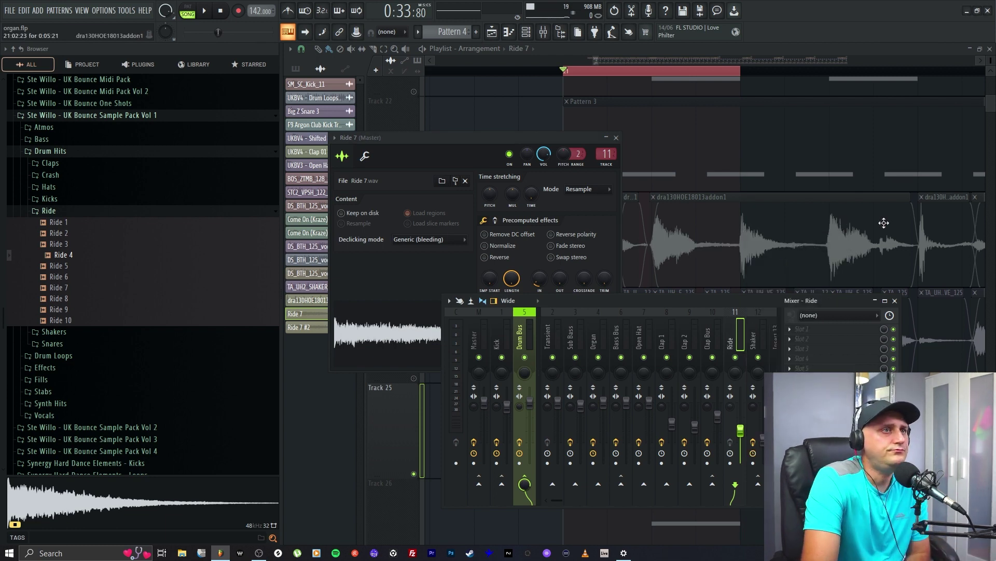
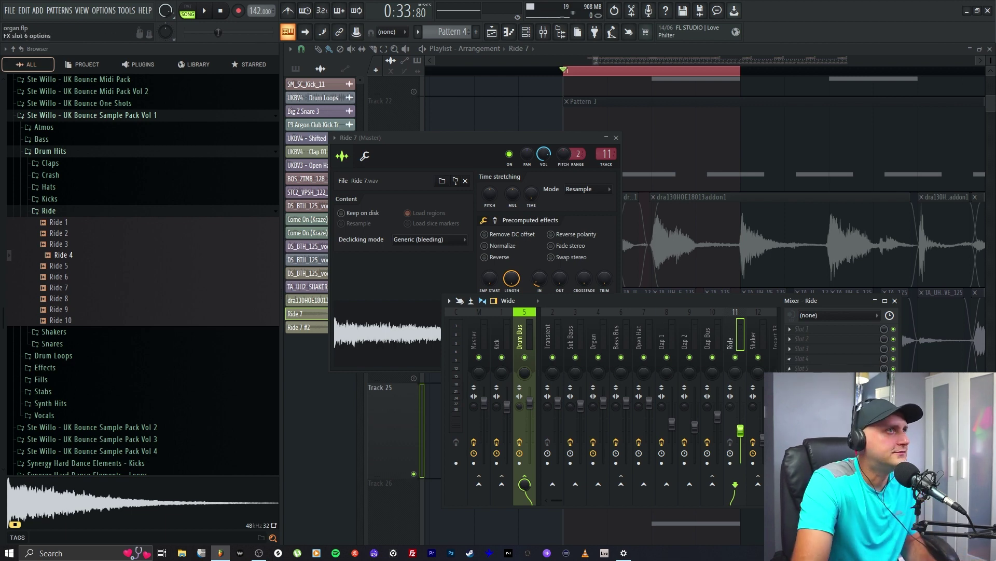
# Insert Fruity Parametric EQ 2 on the Ride mixer track, make band 1 a high-pass filter, raise its cutoff frequency and audition the loop.
pyautogui.click(213, 7)
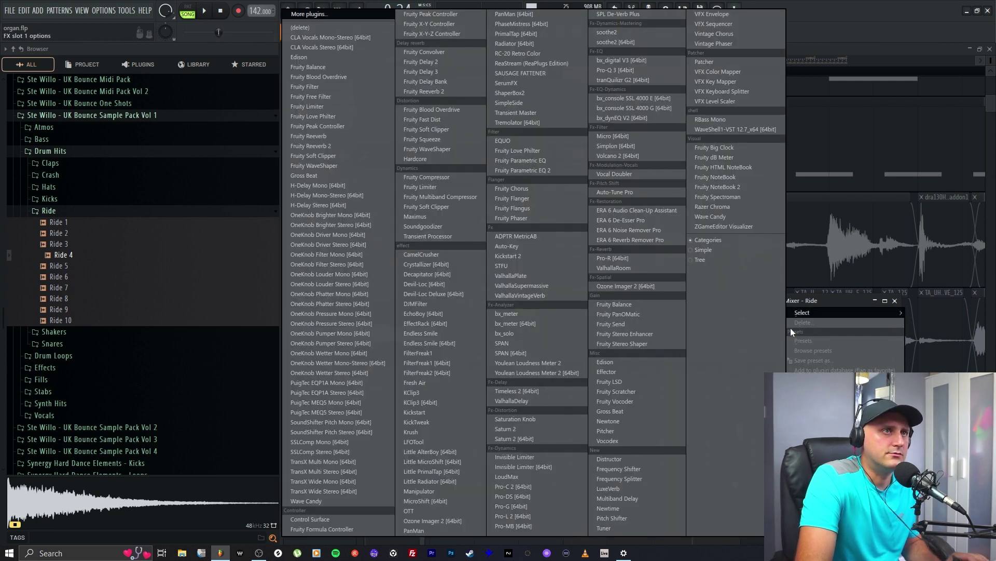
pyautogui.click(795, 328)
pyautogui.click(518, 173)
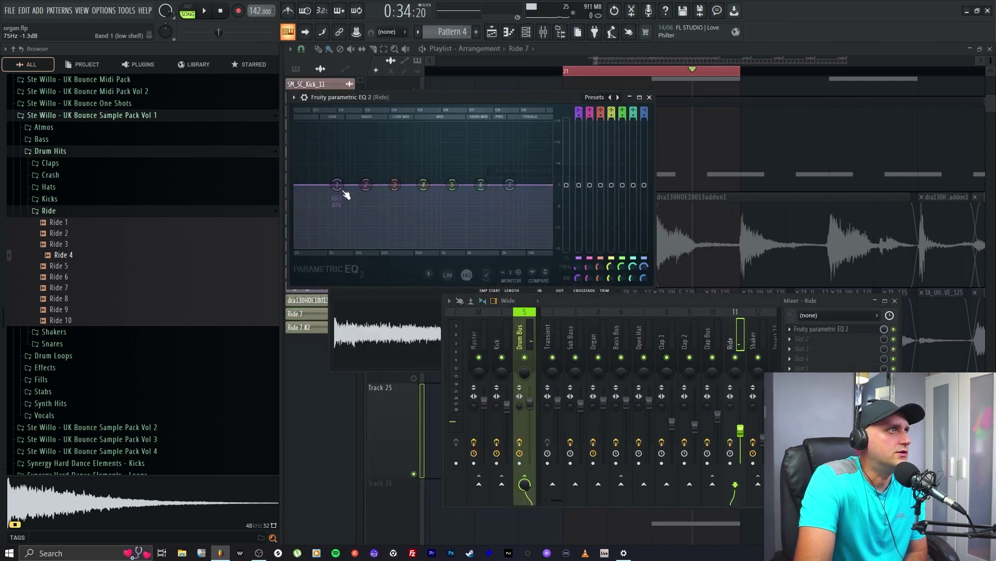
pyautogui.rightClick(337, 185)
pyautogui.moveTo(354, 213)
pyautogui.click(393, 242)
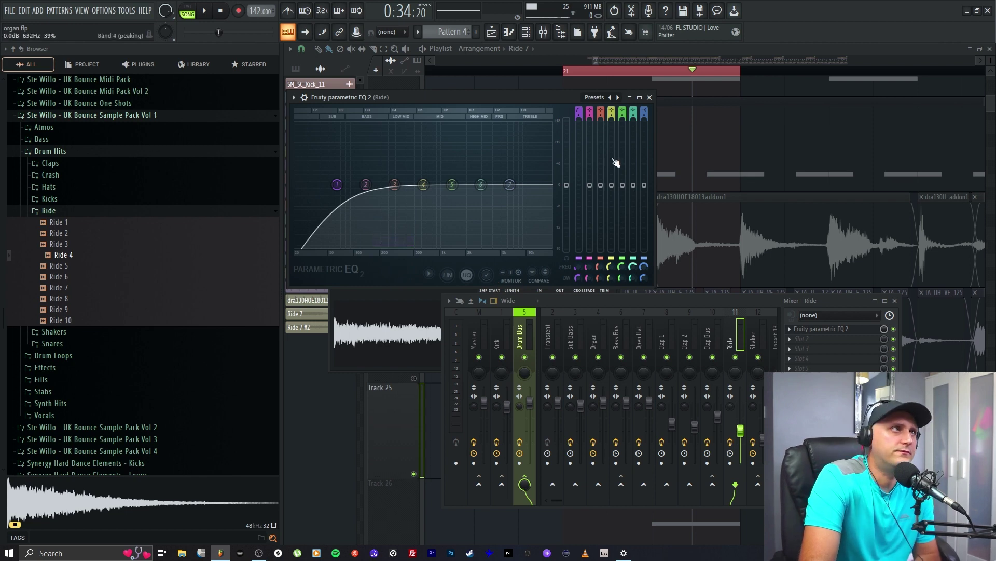
pyautogui.moveTo(337, 185); pyautogui.dragTo(409, 185)
pyautogui.click(205, 12)
pyautogui.press('space')
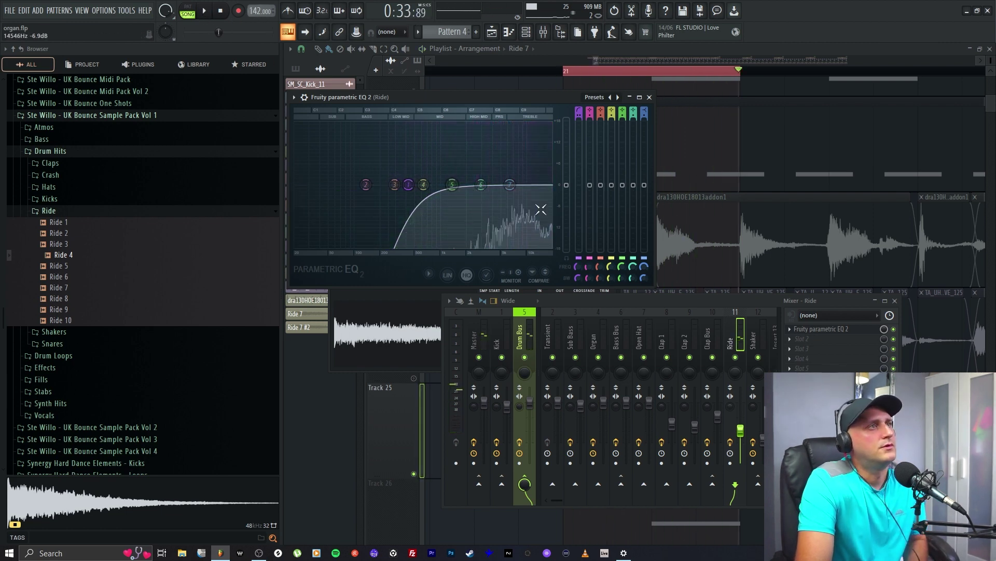
# Make EQ band 7 a low-pass filter at about 14 kHz and raise the band 1 cutoff slightly while auditioning the ride.
pyautogui.rightClick(514, 190)
pyautogui.moveTo(535, 221)
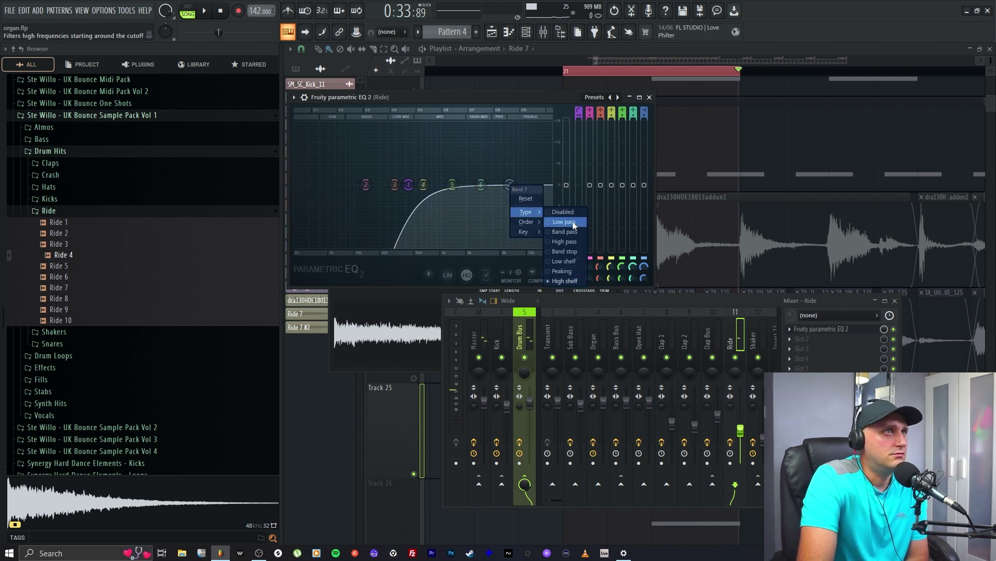
pyautogui.click(565, 222)
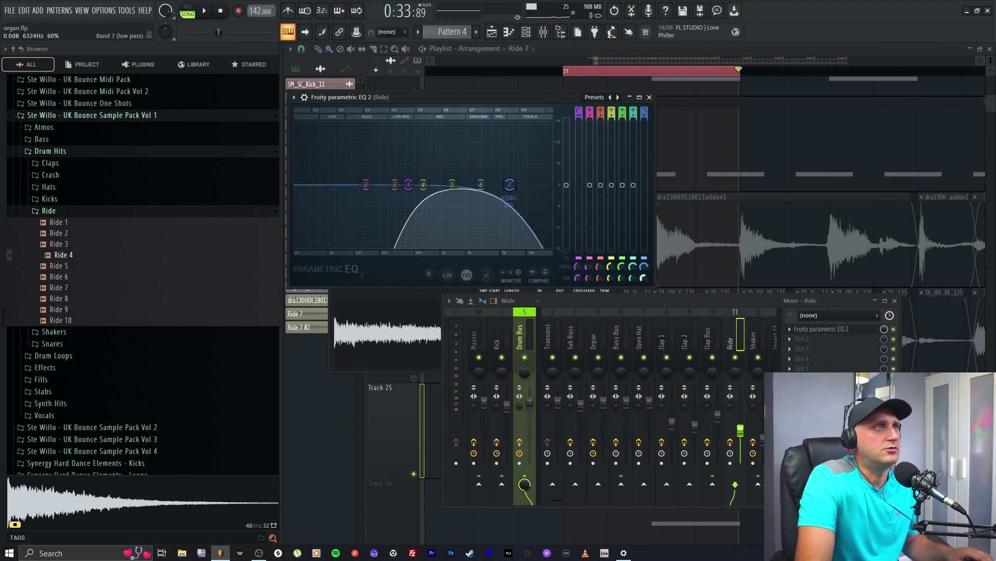
pyautogui.moveTo(511, 186); pyautogui.dragTo(540, 185)
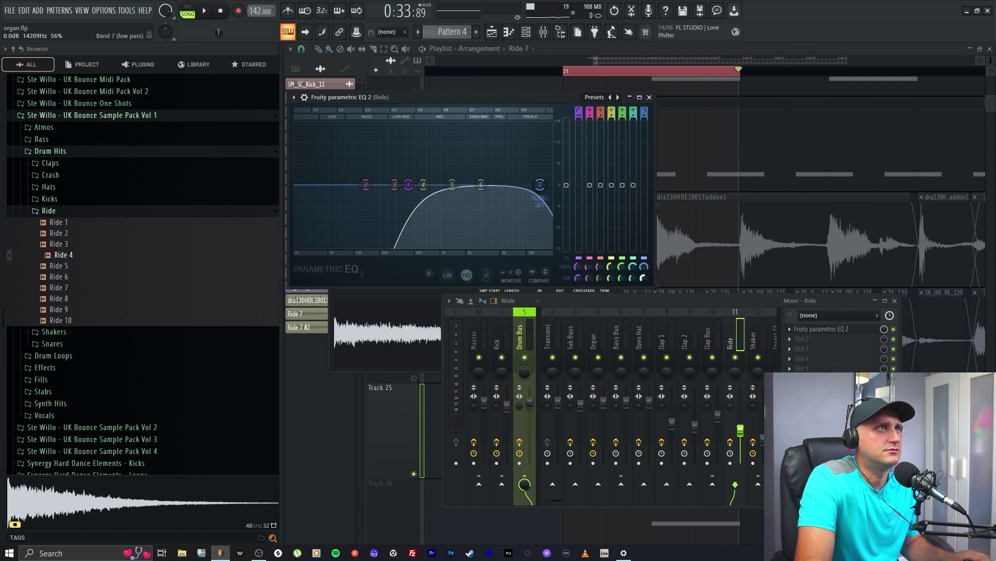
pyautogui.click(204, 10)
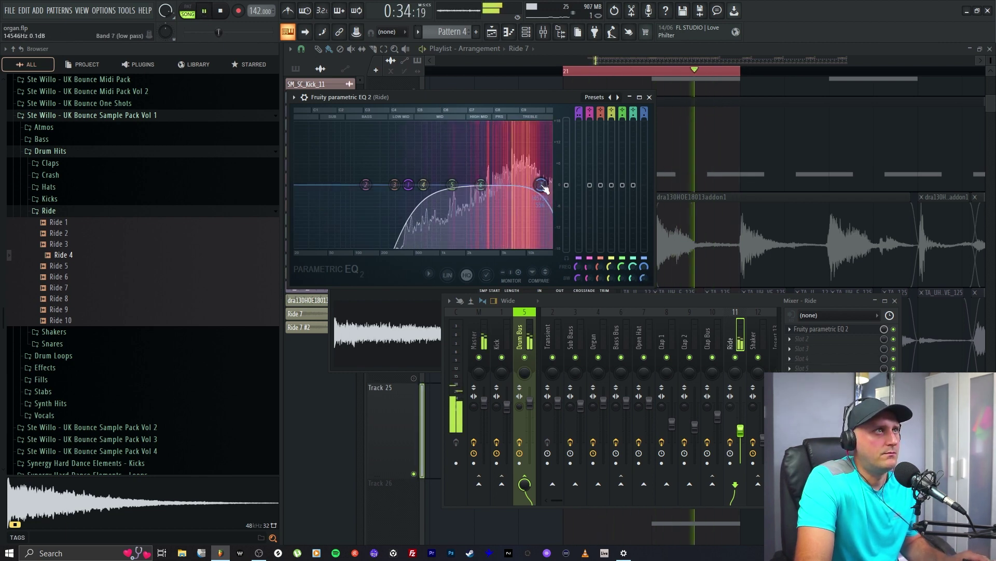
pyautogui.moveTo(409, 184); pyautogui.dragTo(421, 185)
pyautogui.press('space')
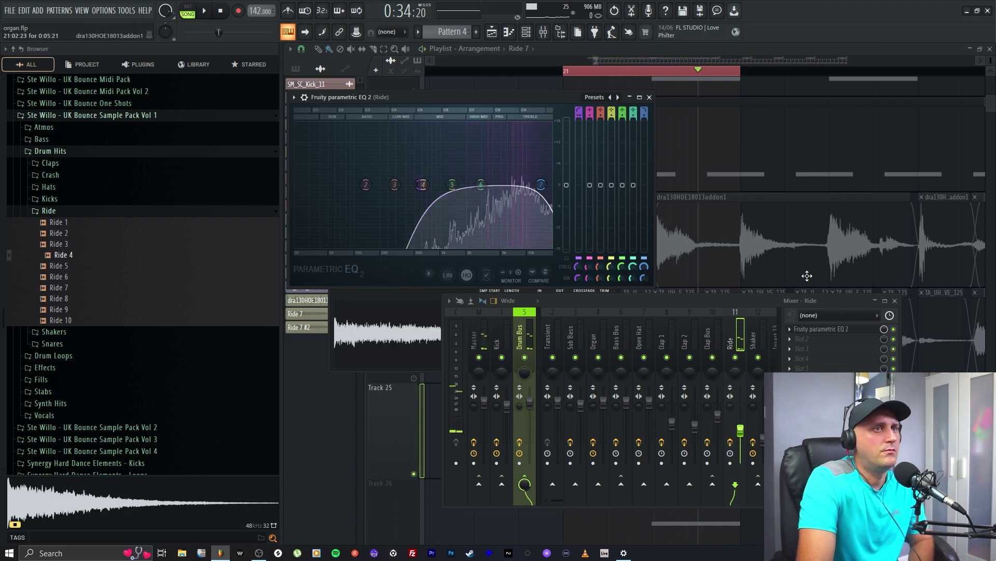
# Insert ValhallaRoom after the EQ on the Ride track and reduce its mix to about 11% while the loop plays.
pyautogui.click(790, 351)
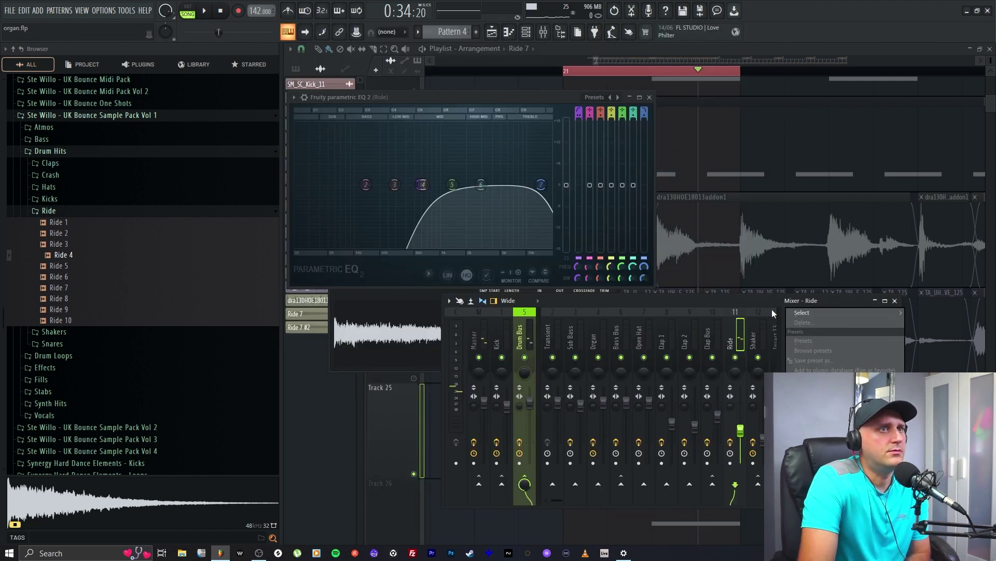
pyautogui.moveTo(812, 315)
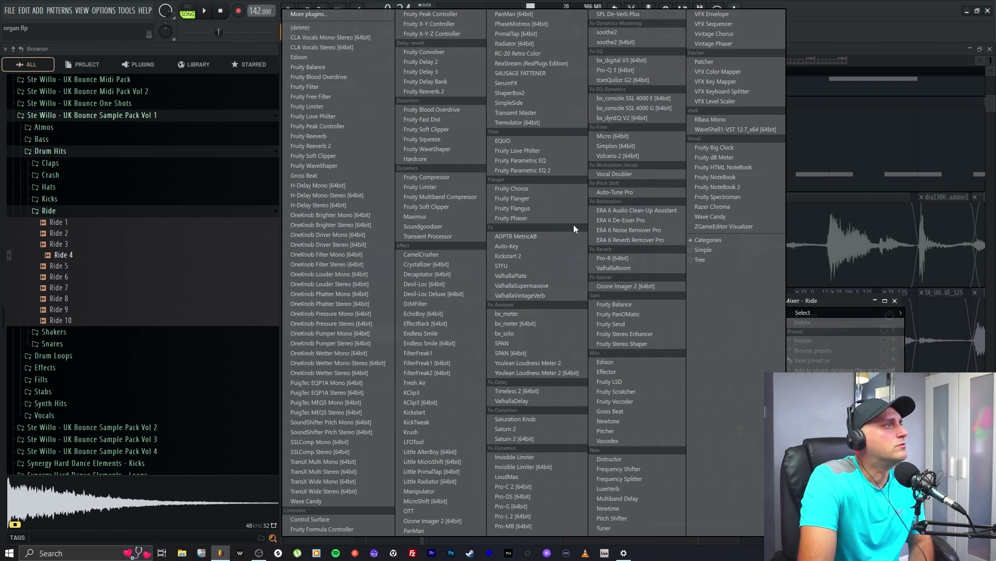
pyautogui.click(626, 270)
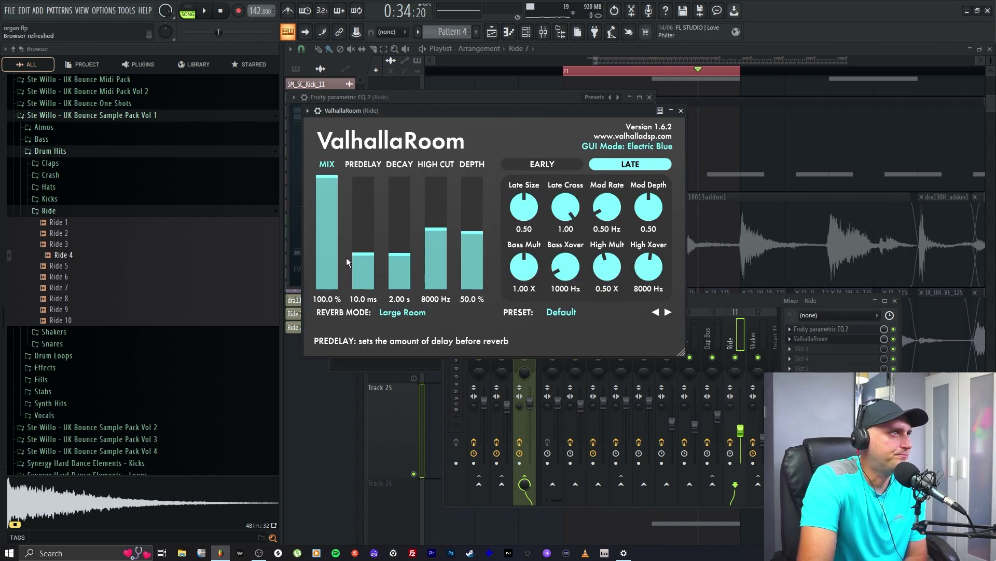
pyautogui.click(332, 271)
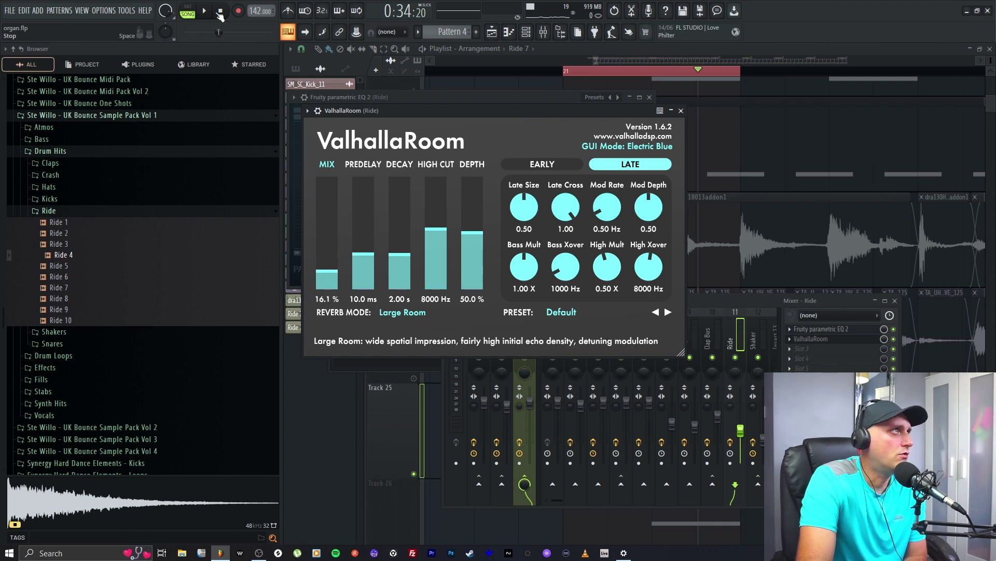
pyautogui.press('space')
pyautogui.click(330, 278)
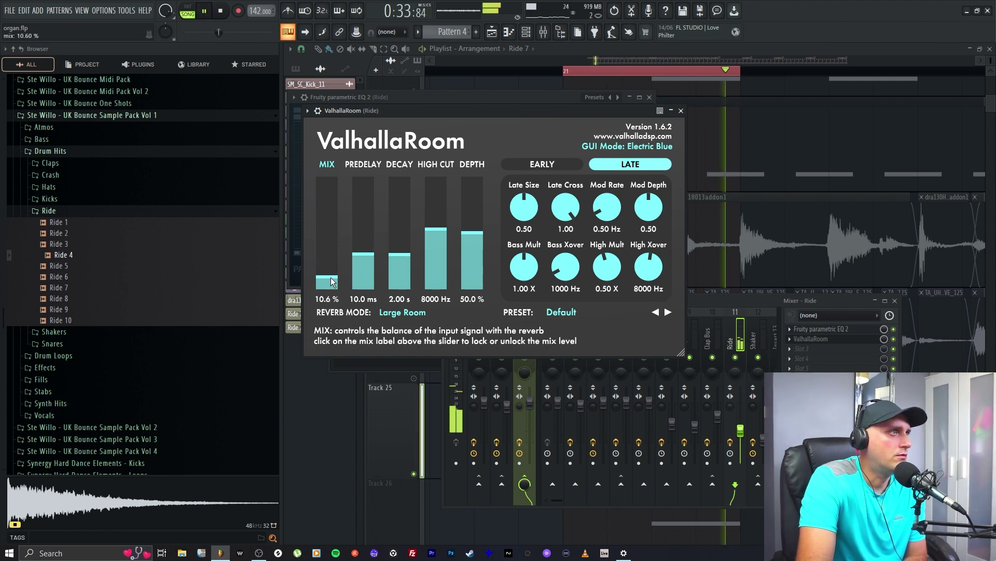
# Set the reverb's decay to 1.13 s, depth to about 61% and mix to about 7% while auditioning the ride.
pyautogui.moveTo(408, 259); pyautogui.dragTo(409, 260)
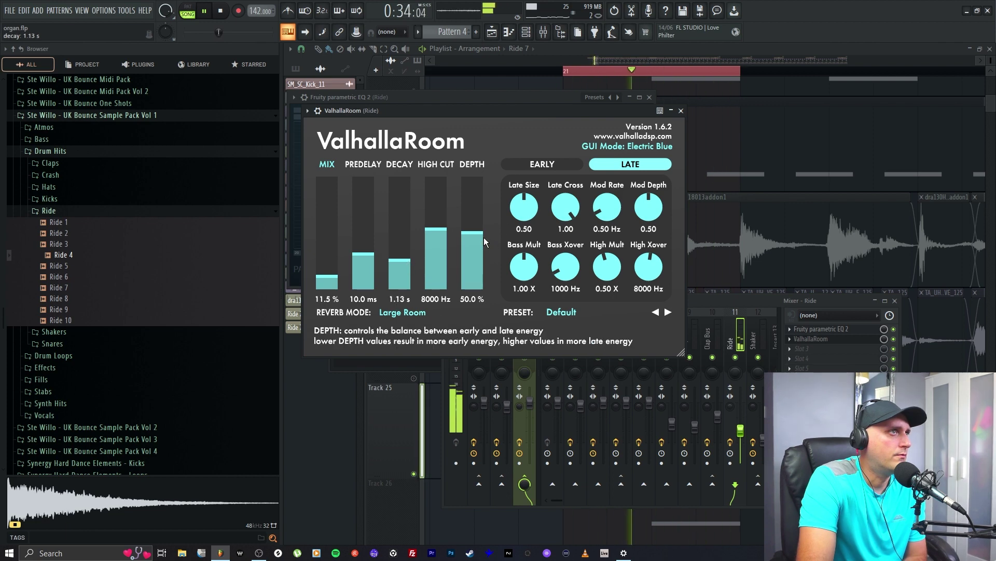
pyautogui.click(485, 220)
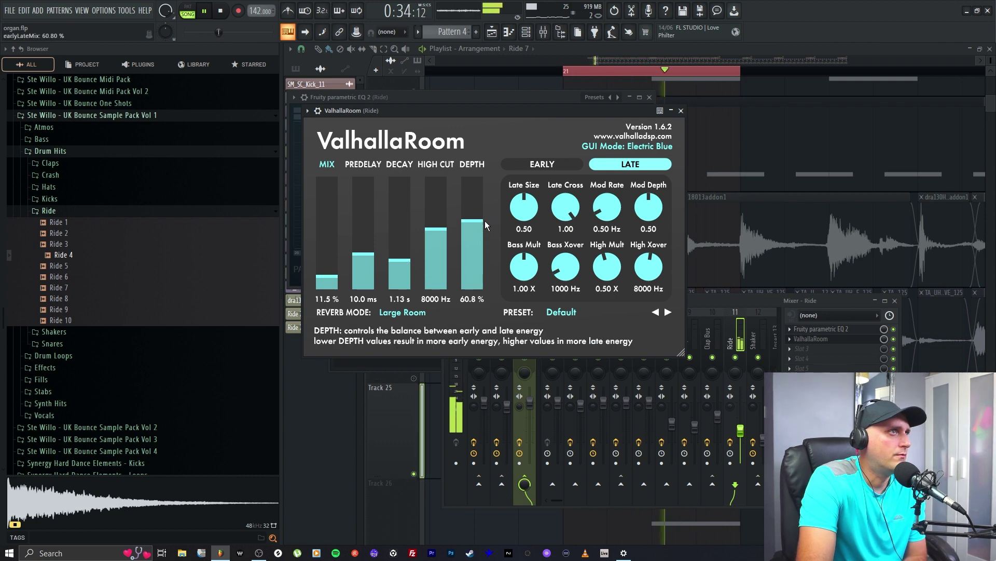
pyautogui.click(327, 279)
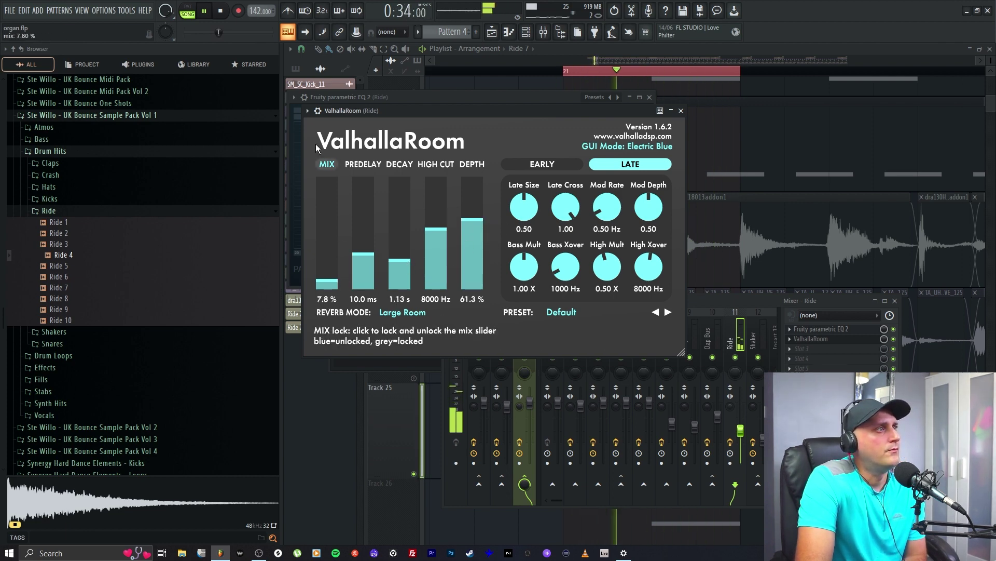
pyautogui.click(205, 14)
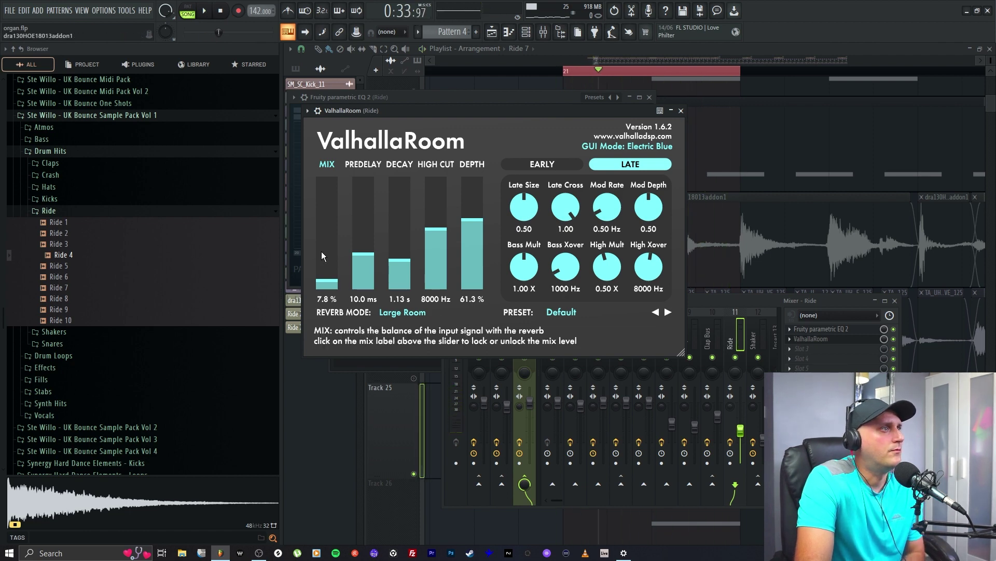
pyautogui.click(205, 11)
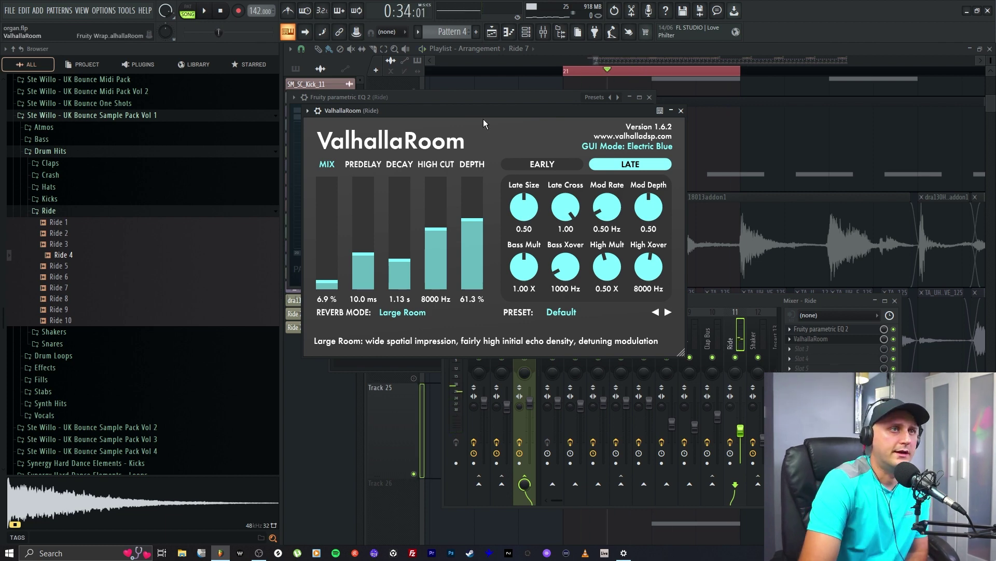
# Insert Kickstart 2 in the Ride track's fifth effect slot and set its mix to 85% while playing the loop.
pyautogui.click(730, 322)
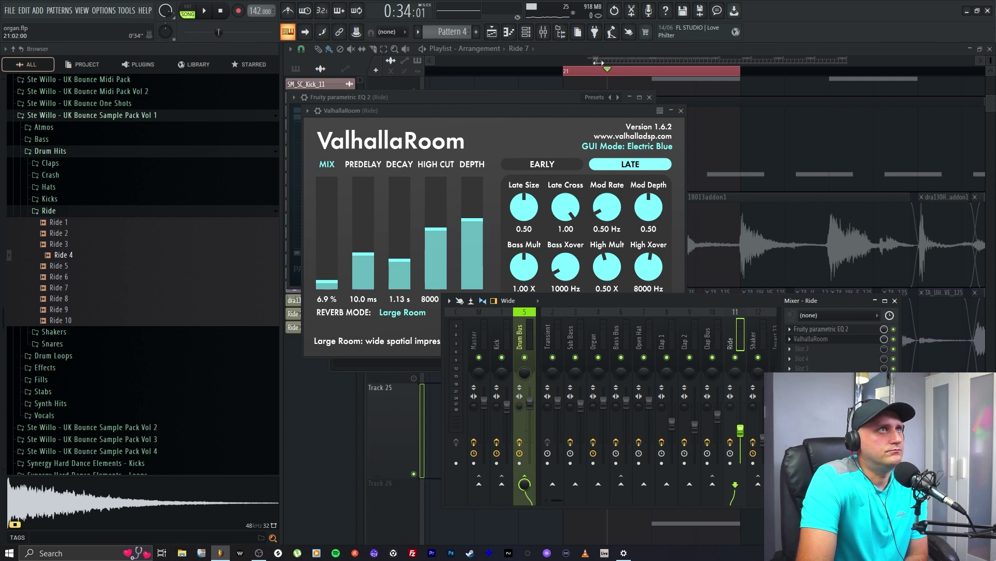
pyautogui.moveTo(598, 62); pyautogui.dragTo(424, 45)
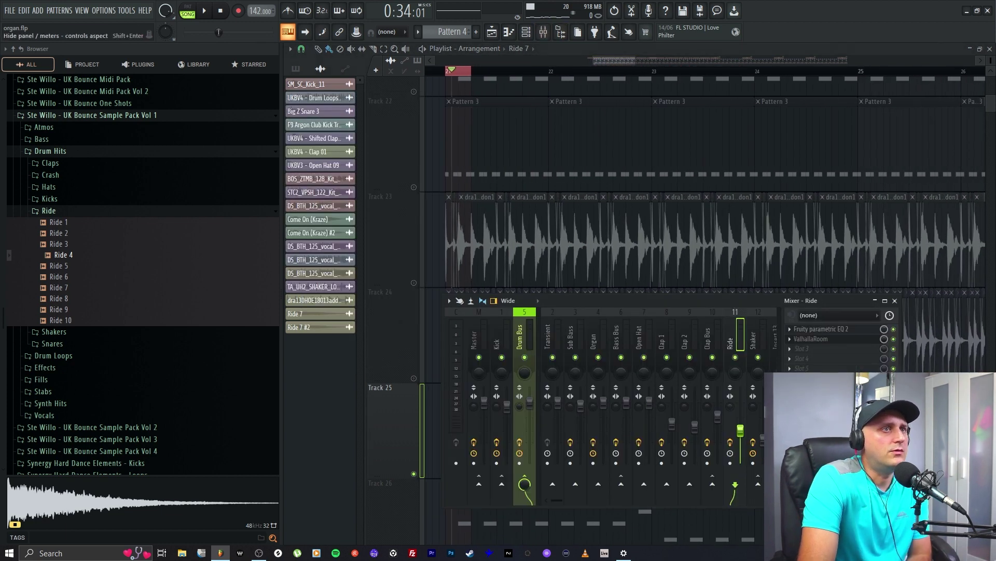
pyautogui.click(792, 366)
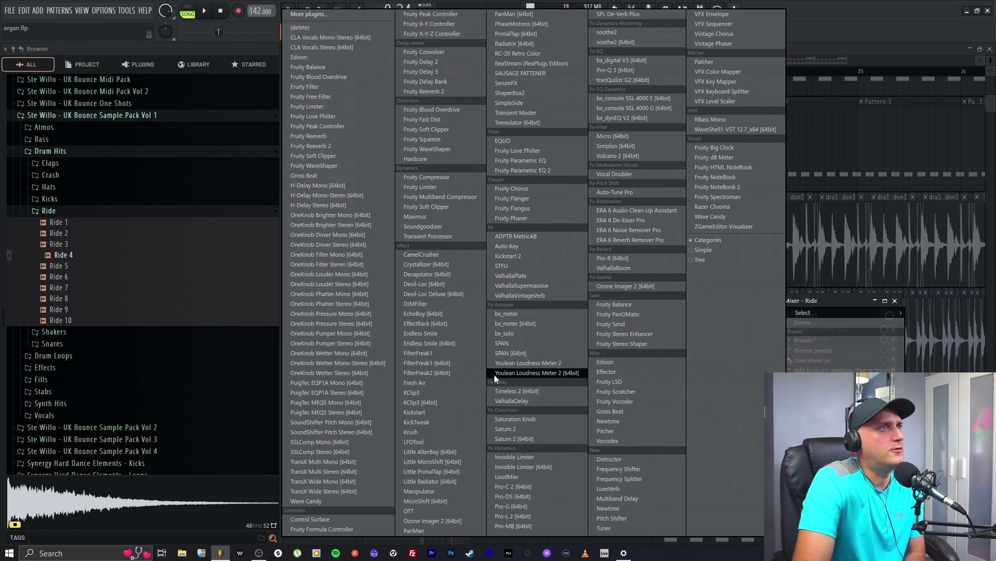
pyautogui.click(529, 256)
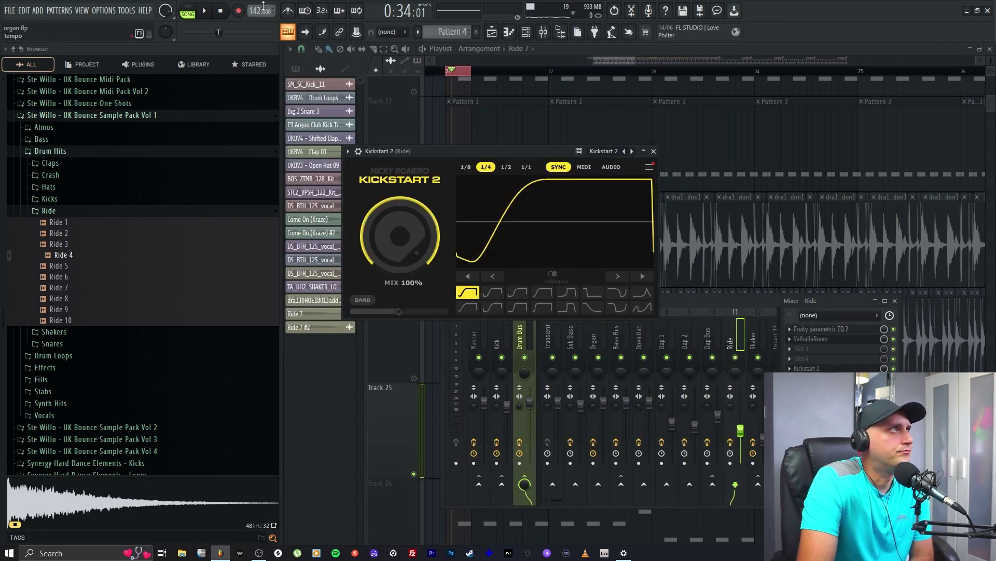
pyautogui.press('space')
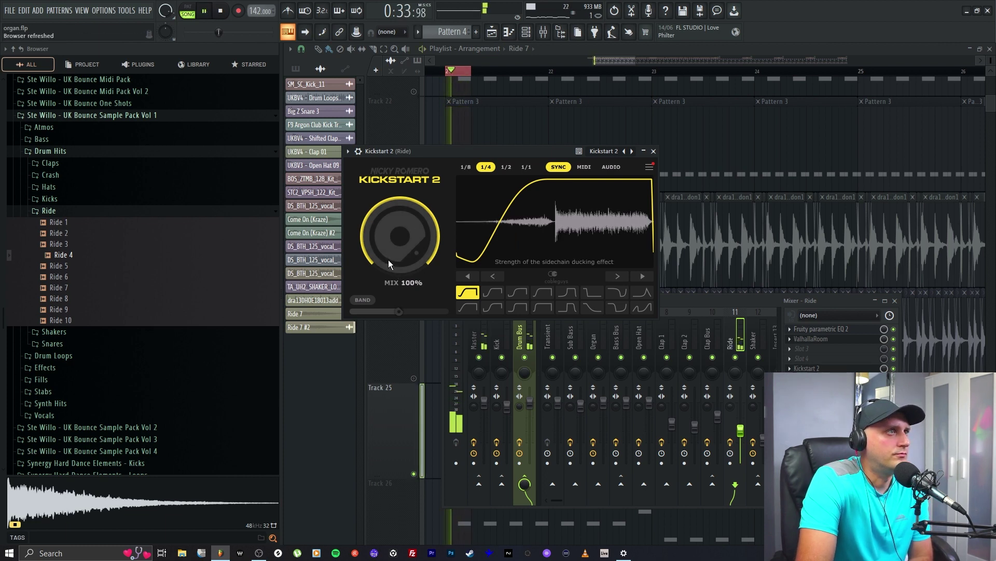
pyautogui.moveTo(388, 259); pyautogui.dragTo(388, 268)
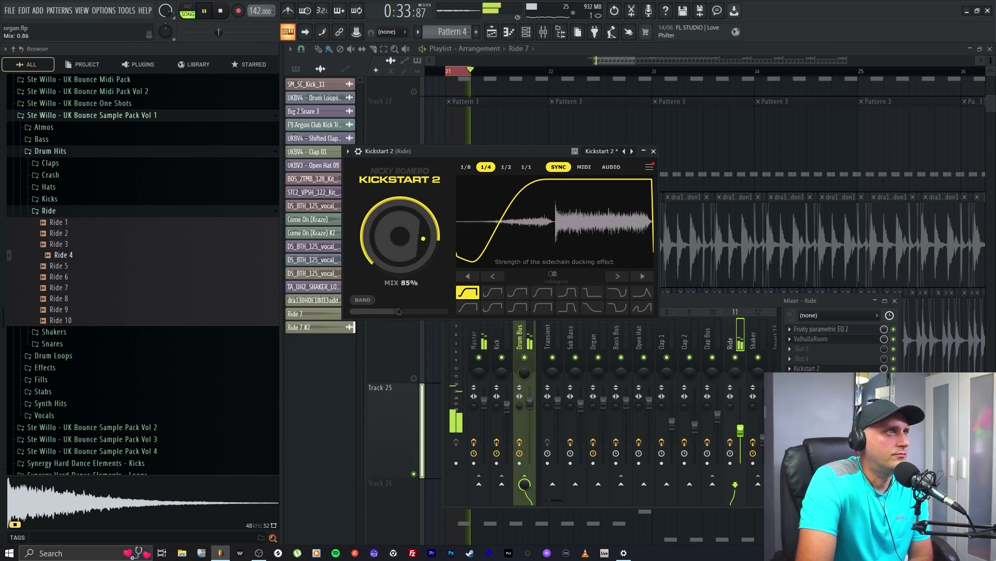
pyautogui.press('space')
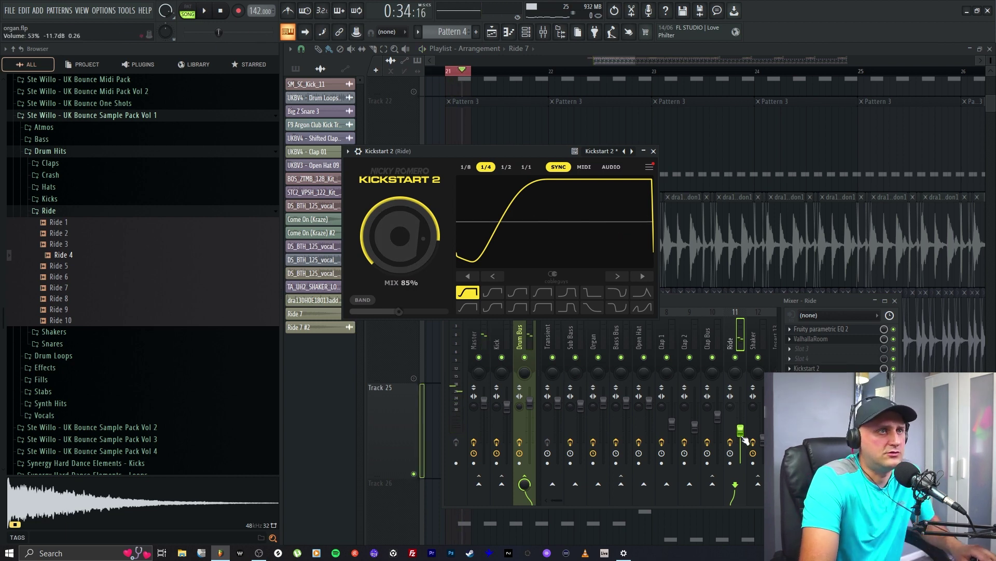
# Lower the Ride mixer track's volume to about -22 dB and audition the loop.
pyautogui.moveTo(741, 433); pyautogui.dragTo(741, 445)
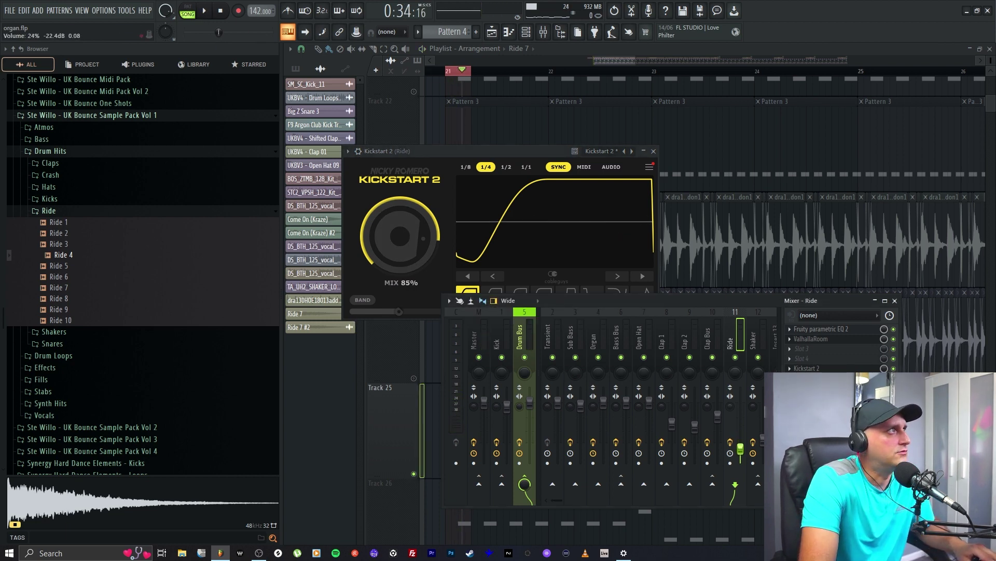
pyautogui.click(204, 11)
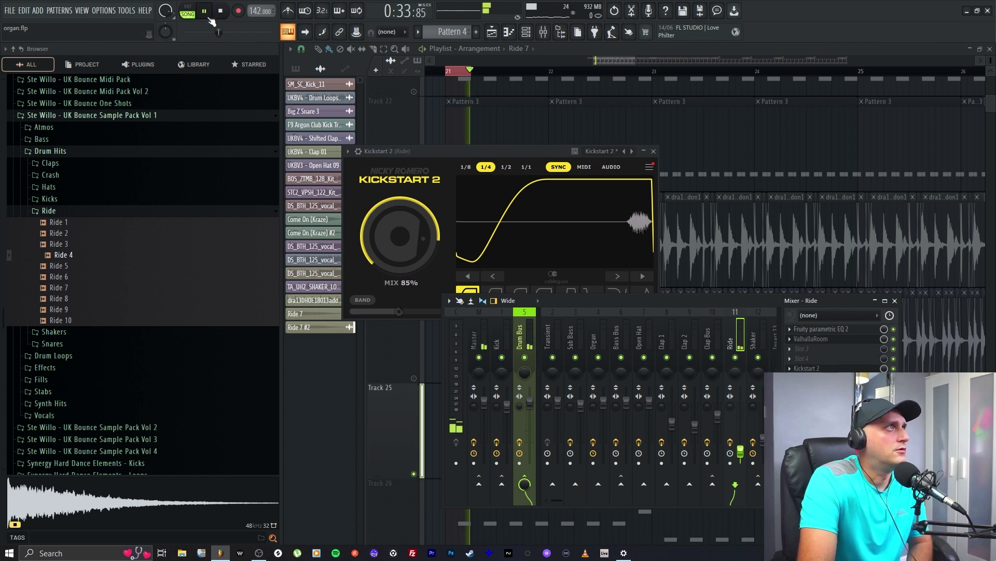
pyautogui.press('space')
# Select both ride clips on Track 25 and duplicate the pair three times to fill bar 21.
pyautogui.click(436, 129)
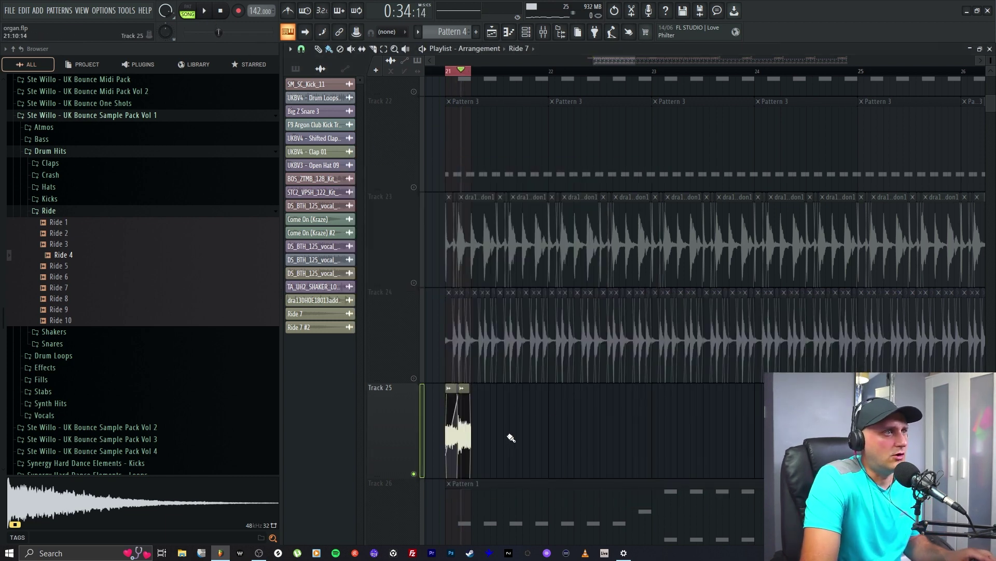
pyautogui.moveTo(511, 438); pyautogui.dragTo(443, 388)
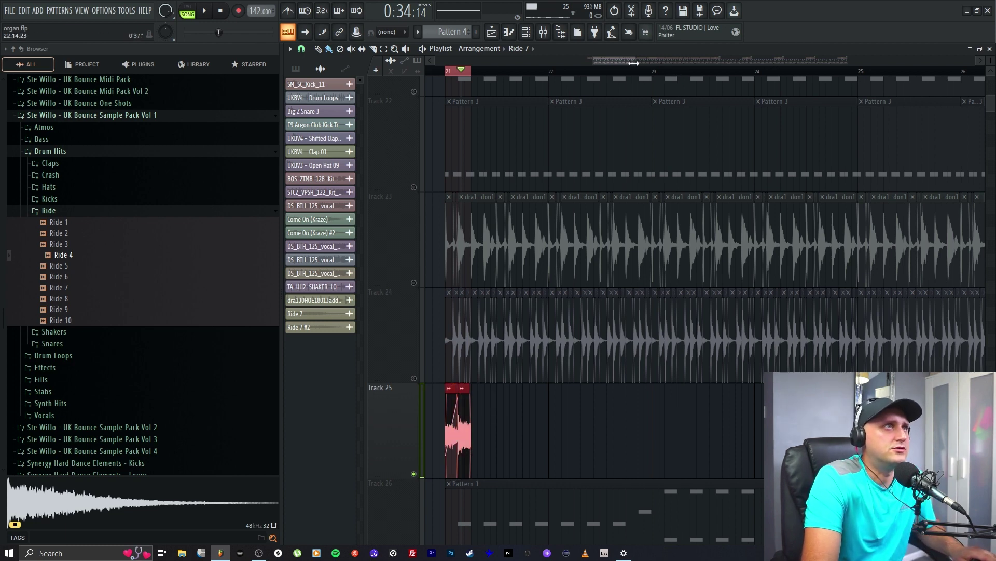
pyautogui.moveTo(634, 63); pyautogui.dragTo(605, 63)
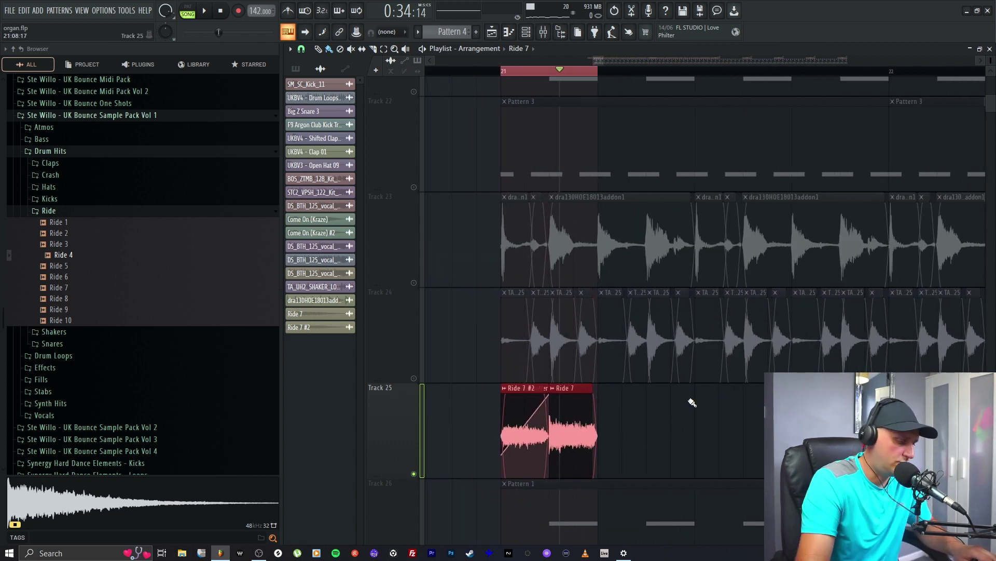
pyautogui.hotkey('ctrl', 'b')
pyautogui.hotkey('ctrl', 'b')
pyautogui.hotkey('ctrl', 'b')
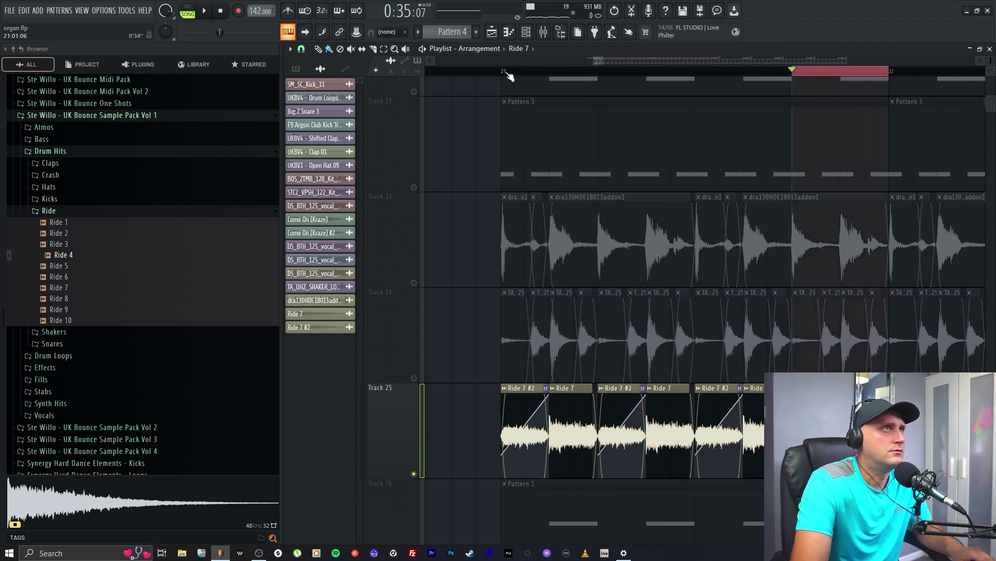
# Select bar 21 as the loop range, then bring back the soloed-out tracks with vocal Tracks 15 and 16 muted.
pyautogui.moveTo(503, 73); pyautogui.dragTo(894, 102)
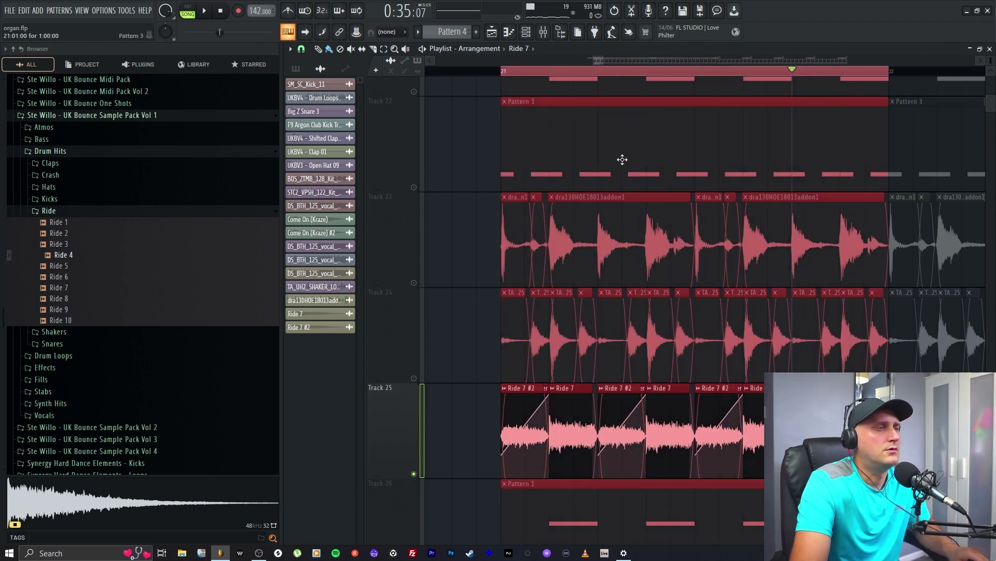
pyautogui.scroll(4, 467, 218)
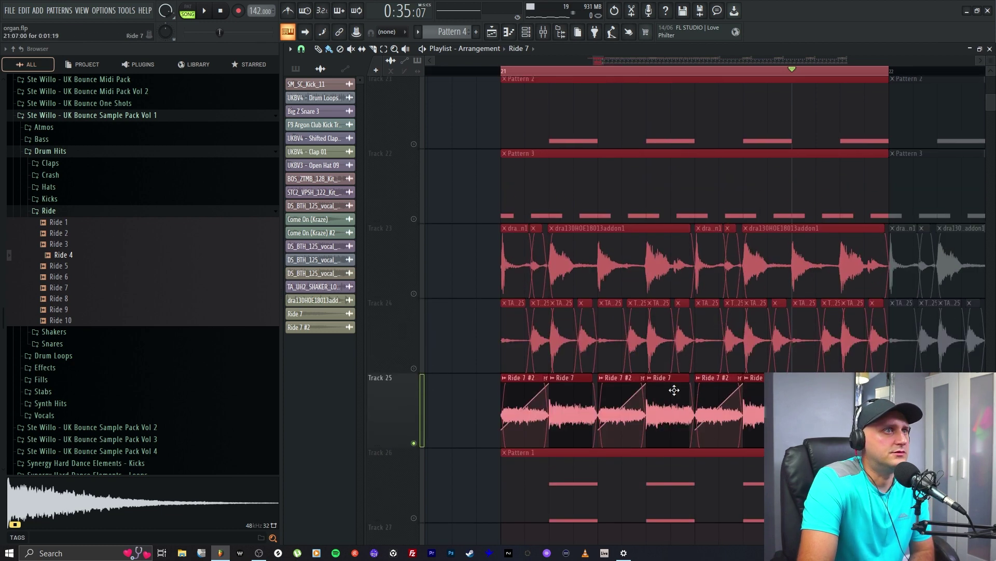
pyautogui.scroll(7, 420, 229)
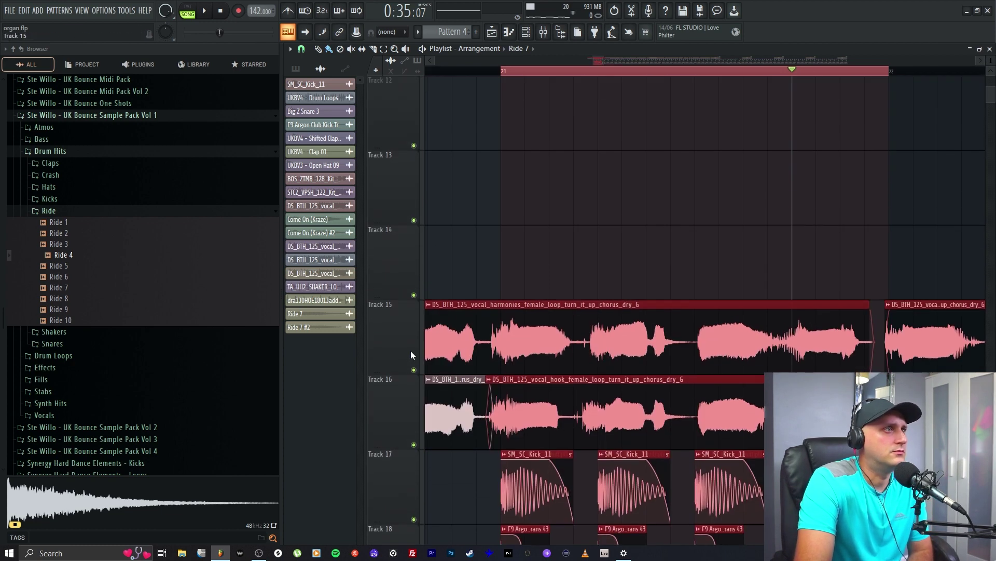
pyautogui.click(413, 370)
pyautogui.click(413, 446)
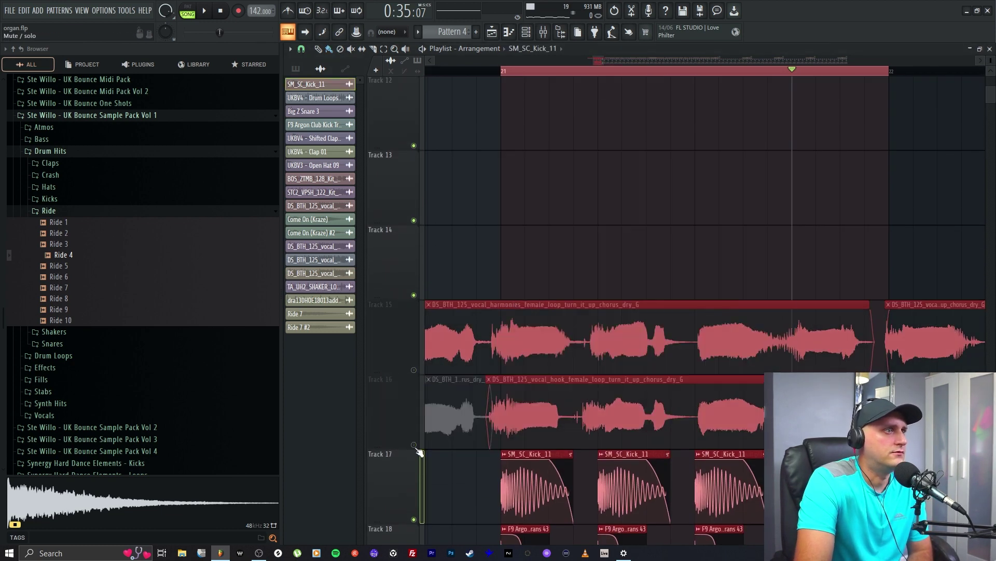
pyautogui.scroll(-15, 484, 276)
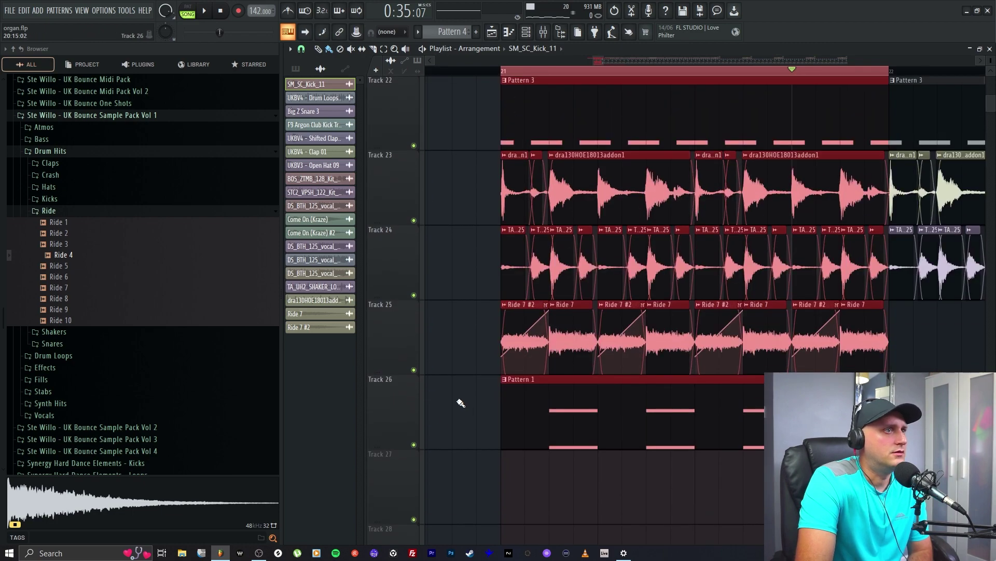
# Mute the Pattern 1 clips' Track 26 in the playlist and play the bar 21 loop to audition the drums.
pyautogui.scroll(12, 469, 404)
pyautogui.doubleClick(548, 339)
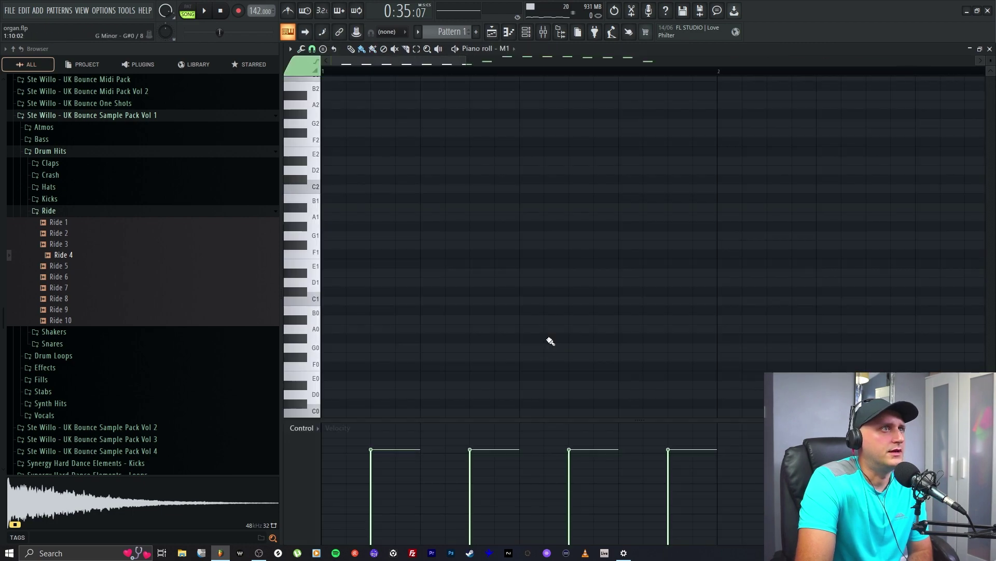
pyautogui.click(492, 32)
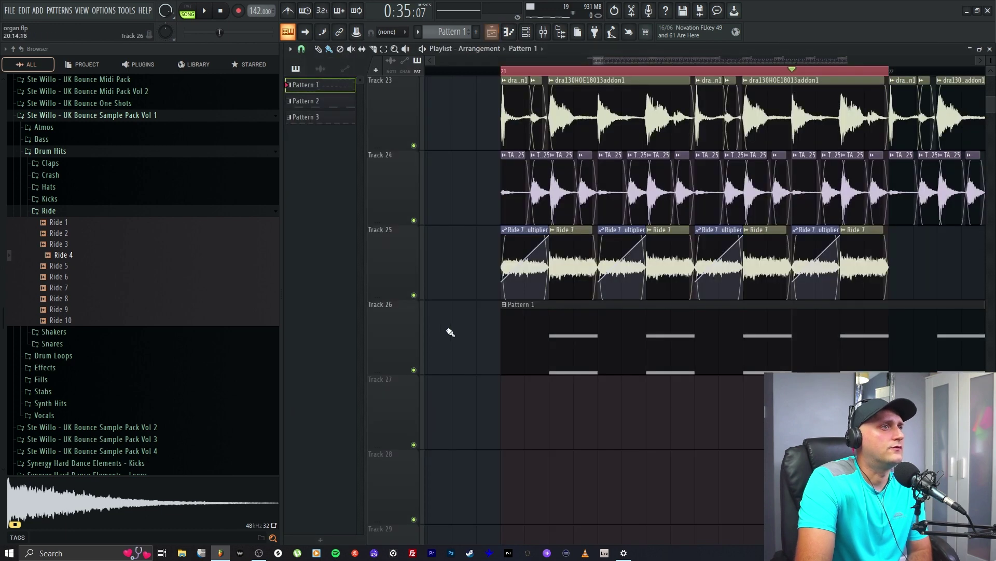
pyautogui.click(415, 370)
pyautogui.press('space')
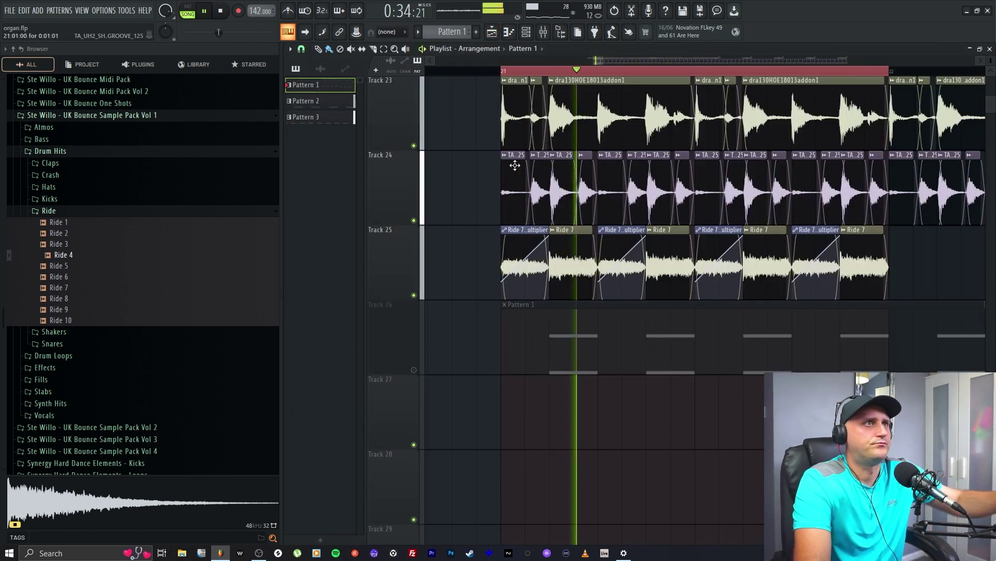
pyautogui.scroll(-5, 643, 61)
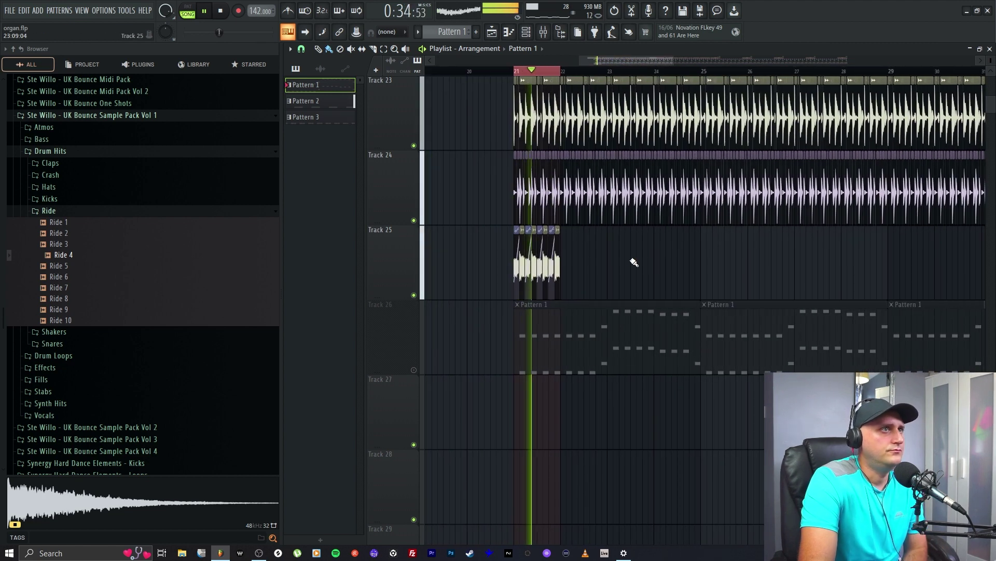
# Rebalance the Ride mixer track during playback, trying about -9.9 dB before lowering it again, and stop the loop.
pyautogui.press('F9')
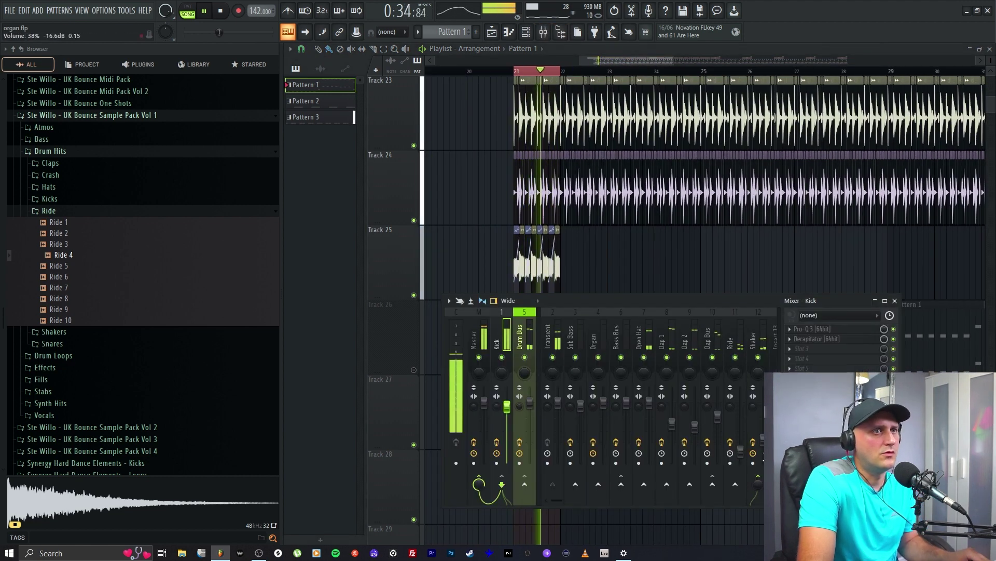
pyautogui.click(741, 441)
pyautogui.scroll(-2, 741, 442)
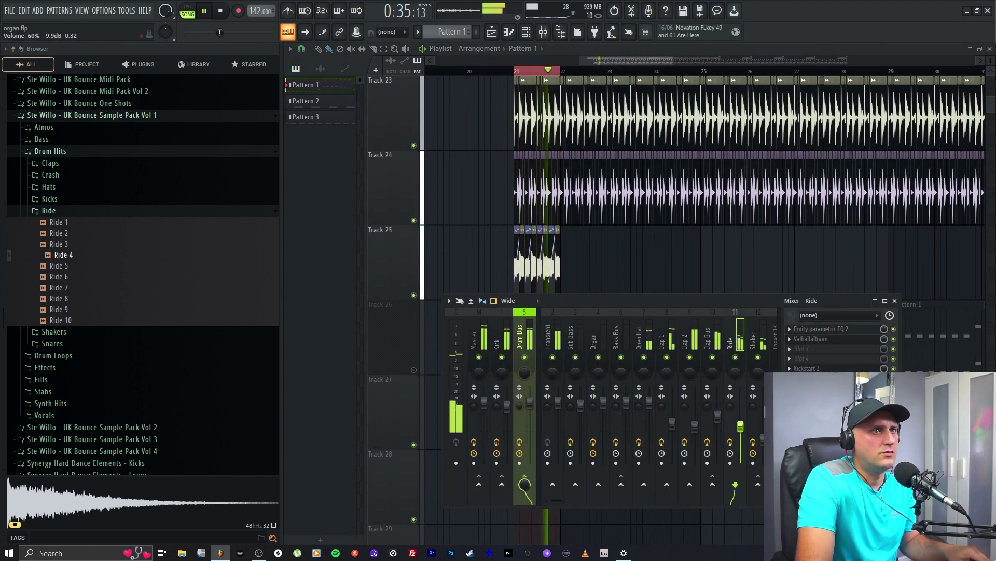
pyautogui.scroll(-3, 741, 442)
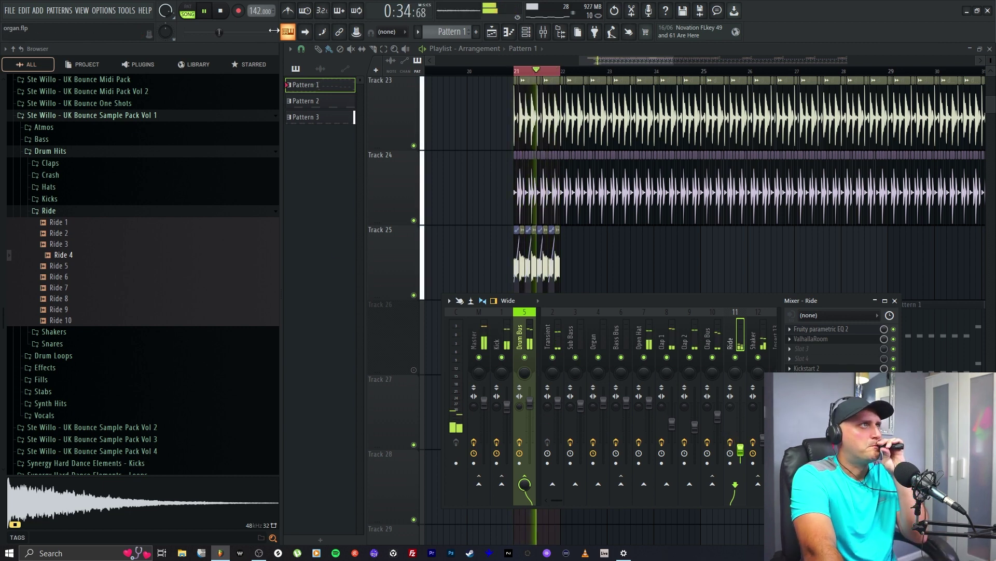
pyautogui.press('space')
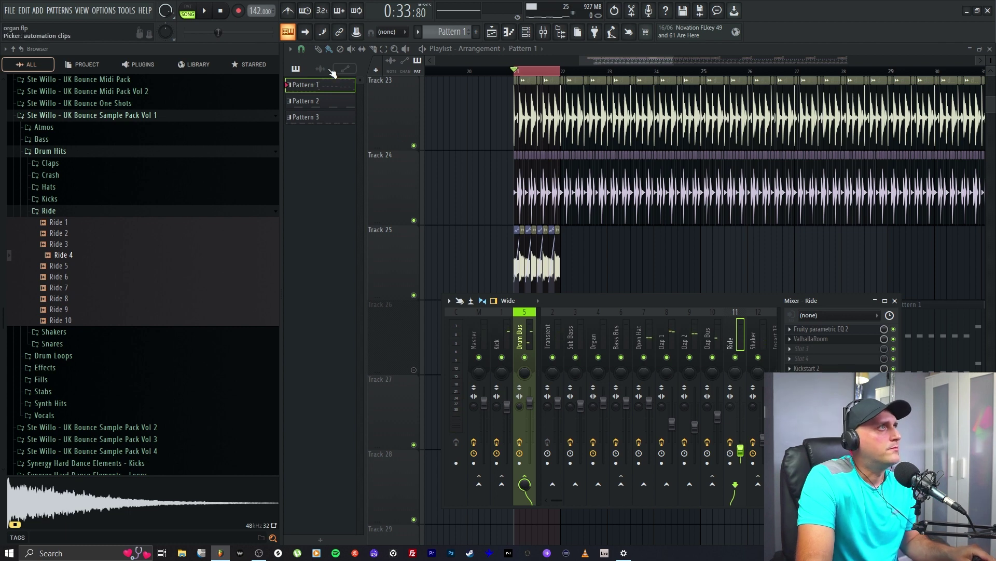
pyautogui.click(205, 11)
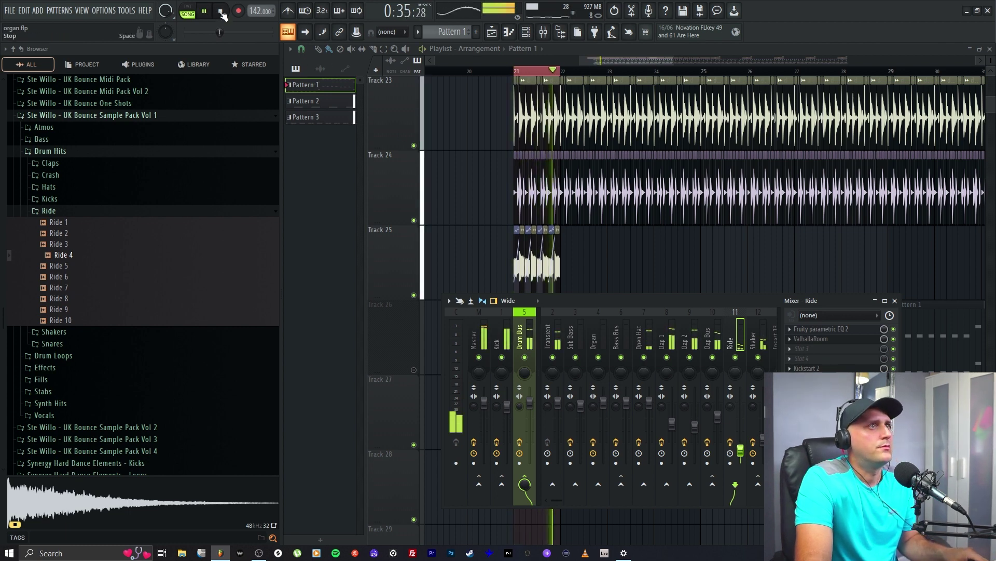
pyautogui.press('space')
pyautogui.press('F9')
# Select bar 21's ride clips on Track 25 and duplicate them bar after bar through bar 52.
pyautogui.click(537, 262)
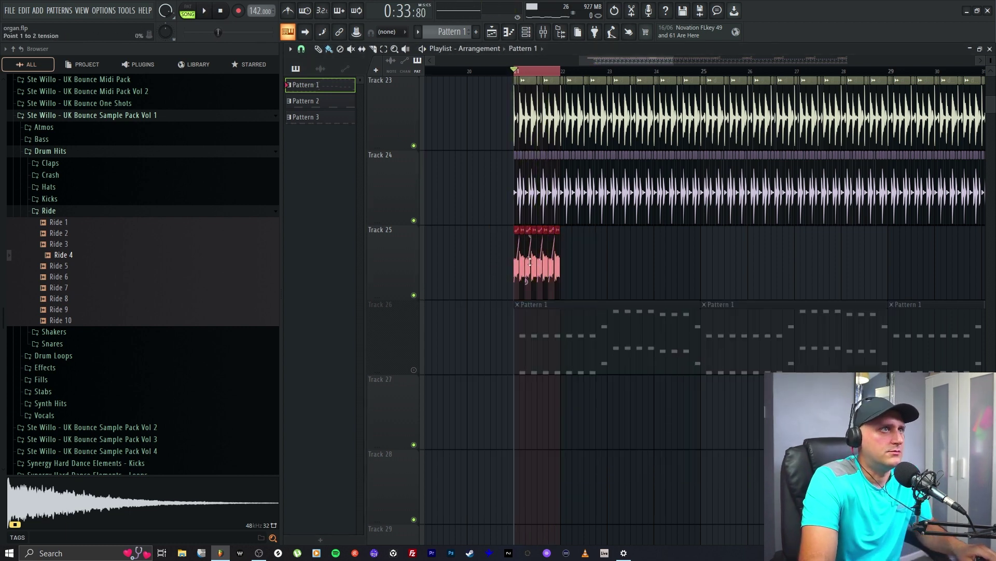
pyautogui.click(320, 68)
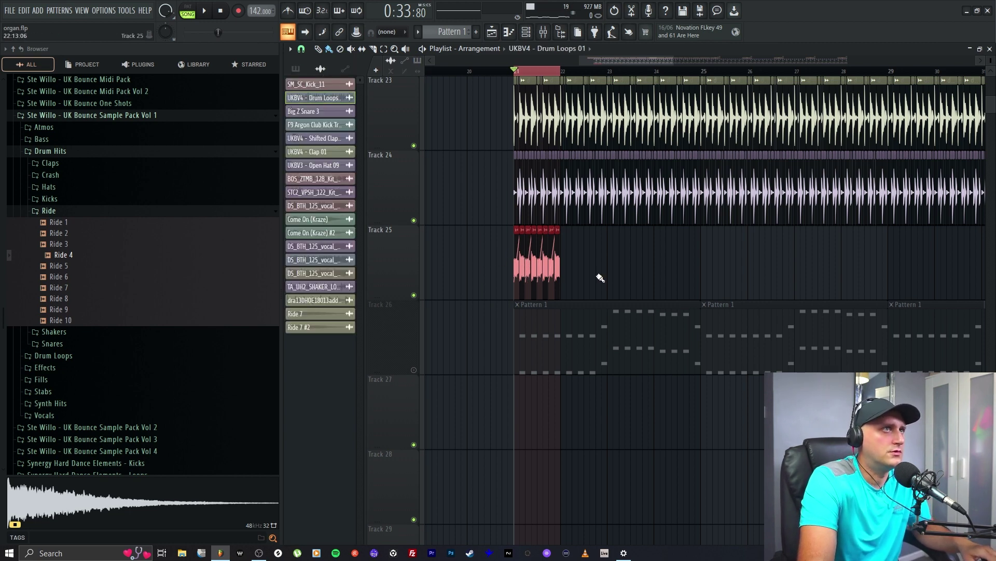
pyautogui.hotkey('ctrl', 'b')
pyautogui.hotkey('ctrl', 'b')
pyautogui.hotkey('ctrl', 'b')
pyautogui.hotkey('ctrl', 'b')
pyautogui.hotkey('ctrl', 'b')
pyautogui.hotkey('ctrl', 'b')
pyautogui.hotkey('ctrl', 'b')
pyautogui.hotkey('ctrl', 'b')
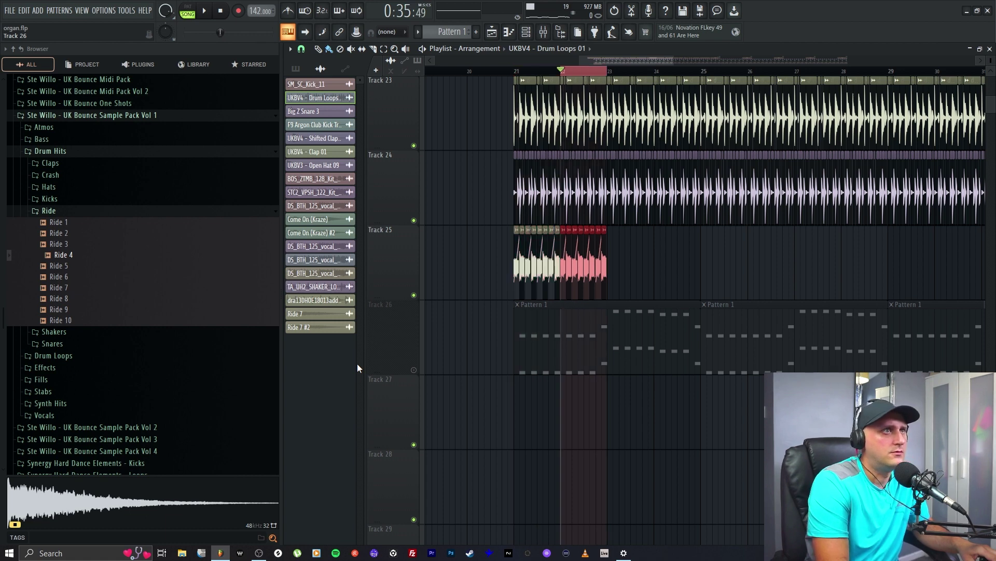
pyautogui.hotkey('ctrl', 'b')
pyautogui.hotkey('ctrl', 'b')
pyautogui.hotkey('ctrl', 'b')
pyautogui.hotkey('ctrl', 'b')
pyautogui.hotkey('ctrl', 'b')
pyautogui.hotkey('ctrl', 'b')
pyautogui.hotkey('ctrl', 'b')
pyautogui.hotkey('ctrl', 'b')
pyautogui.hotkey('ctrl', 'b')
pyautogui.hotkey('ctrl', 'b')
pyautogui.hotkey('ctrl', 'b')
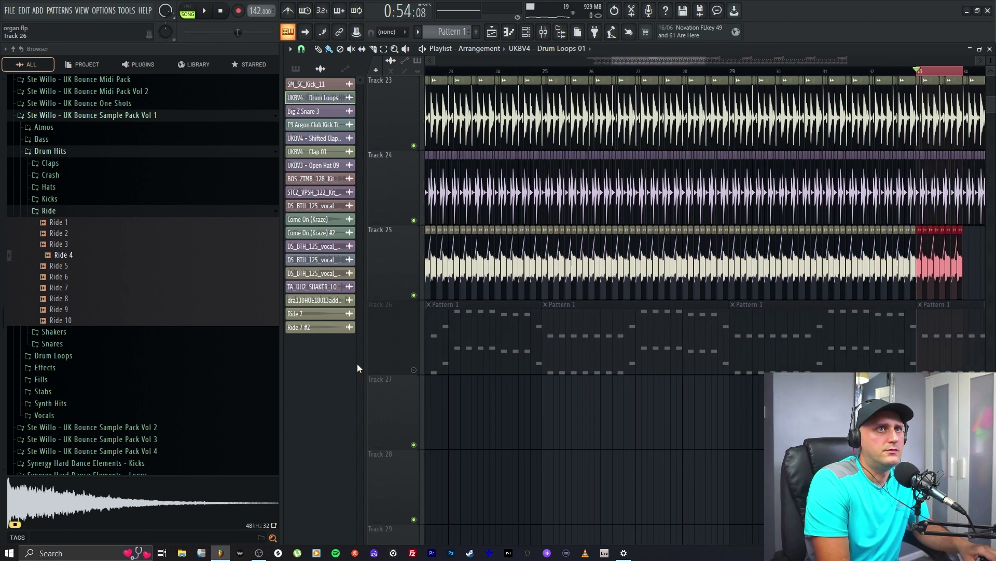
pyautogui.hotkey('ctrl', 'b')
pyautogui.hotkey('ctrl', 'b')
pyautogui.hotkey('ctrl', 'b')
pyautogui.hotkey('ctrl', 'b')
pyautogui.hotkey('ctrl', 'b')
pyautogui.hotkey('ctrl', 'b')
pyautogui.hotkey('ctrl', 'b')
pyautogui.hotkey('ctrl', 'b')
pyautogui.hotkey('ctrl', 'b')
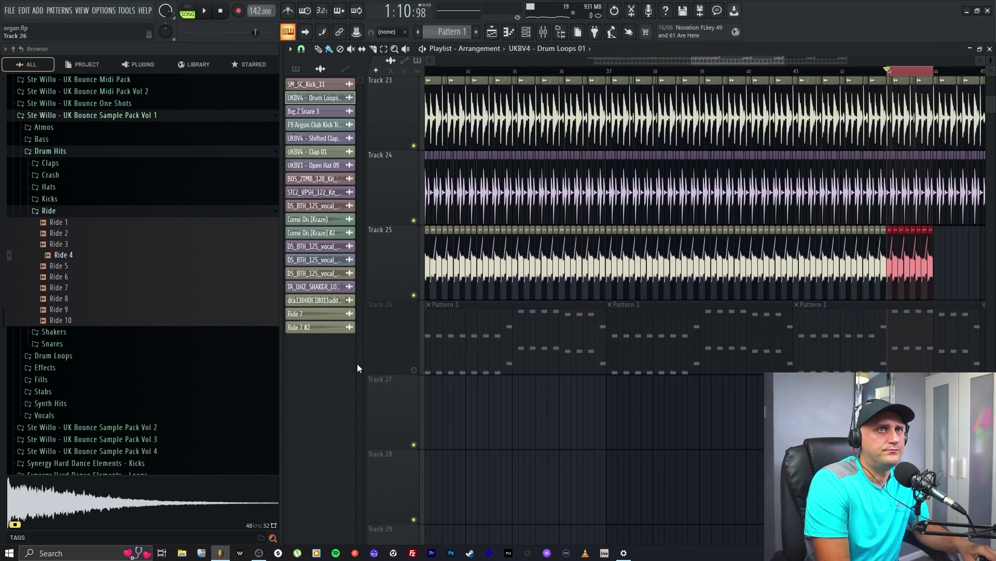
pyautogui.hotkey('ctrl', 'b')
pyautogui.hotkey('ctrl', 'b')
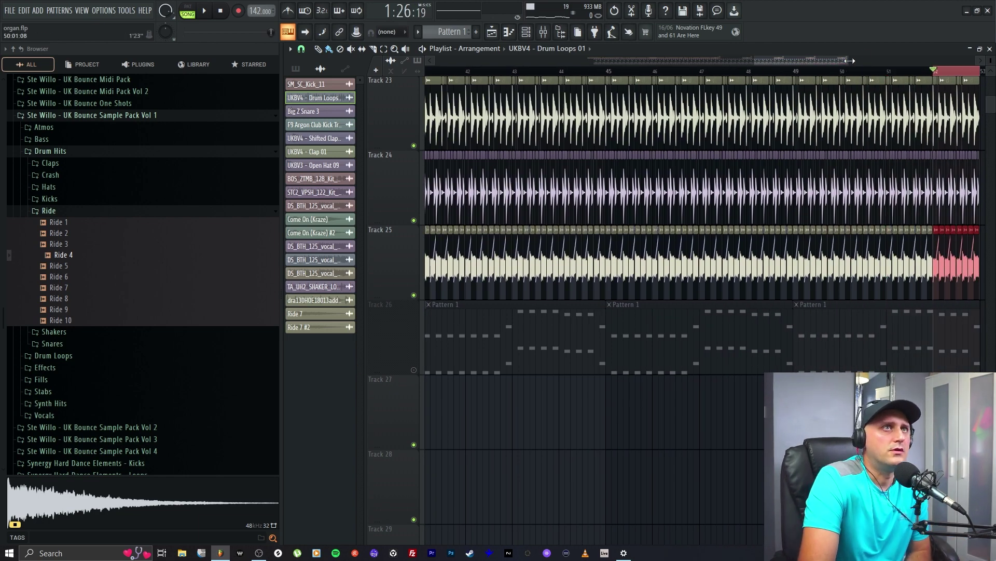
# Play the arrangement from bar 21 and unmute the Pattern 1 clips on Track 26.
pyautogui.moveTo(850, 61); pyautogui.dragTo(534, 74)
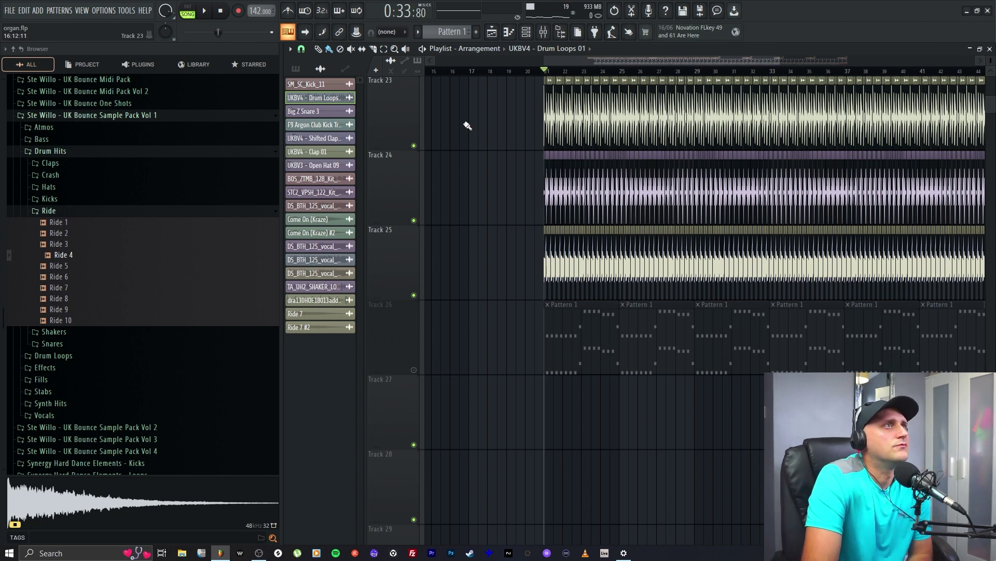
pyautogui.press('space')
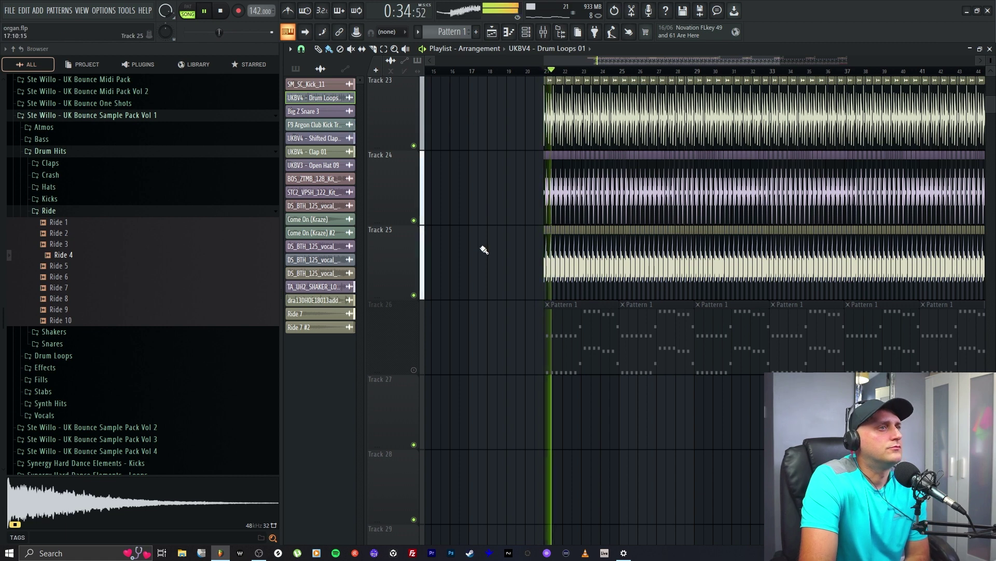
pyautogui.click(414, 370)
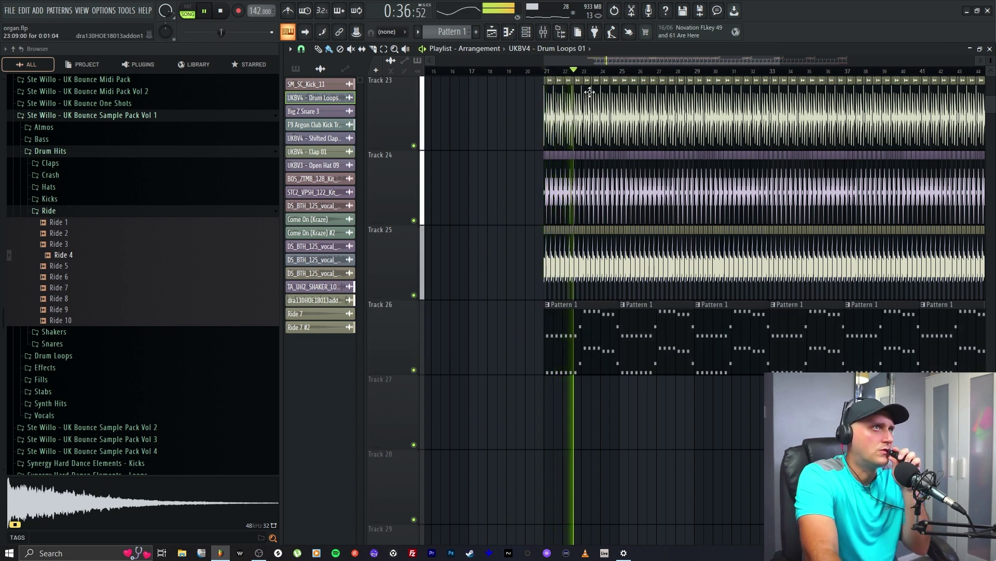
# Lower the Ride mixer track's volume slightly while the arrangement plays.
pyautogui.press('F9')
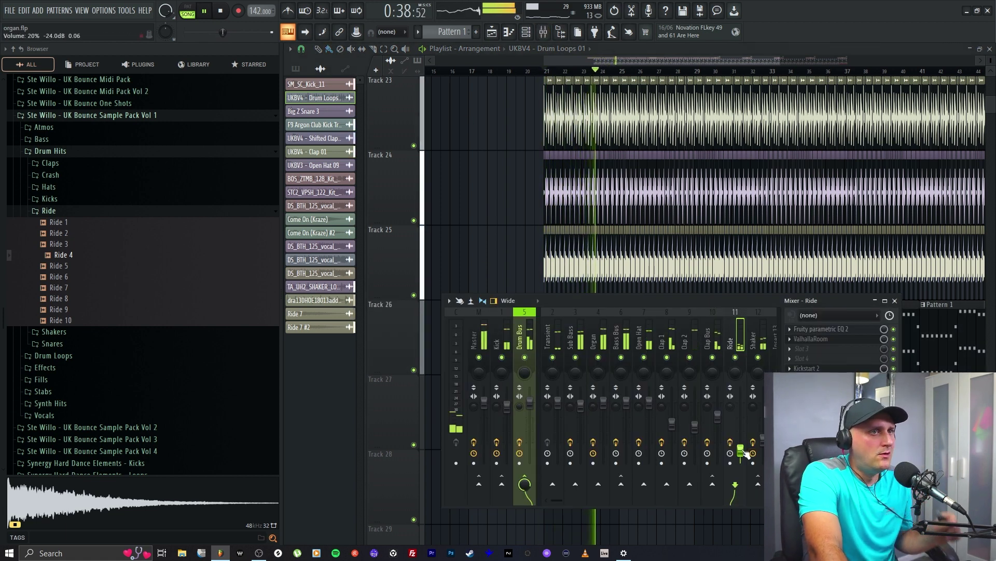
pyautogui.moveTo(743, 451); pyautogui.dragTo(742, 457)
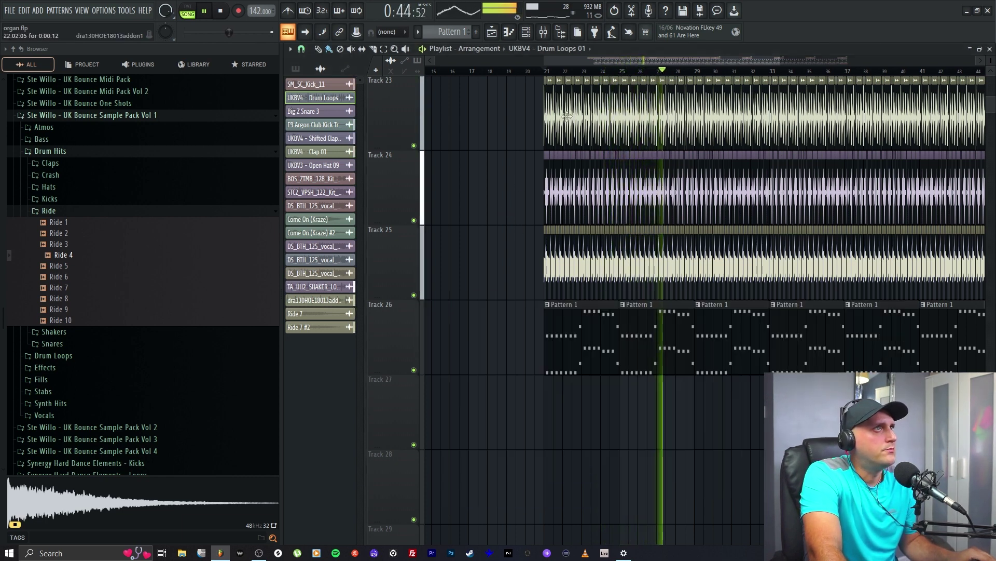
pyautogui.press('F9')
# Set the Shaker mixer track's volume to about -18.7 dB while listening to the full arrangement.
pyautogui.moveTo(781, 58); pyautogui.dragTo(978, 59)
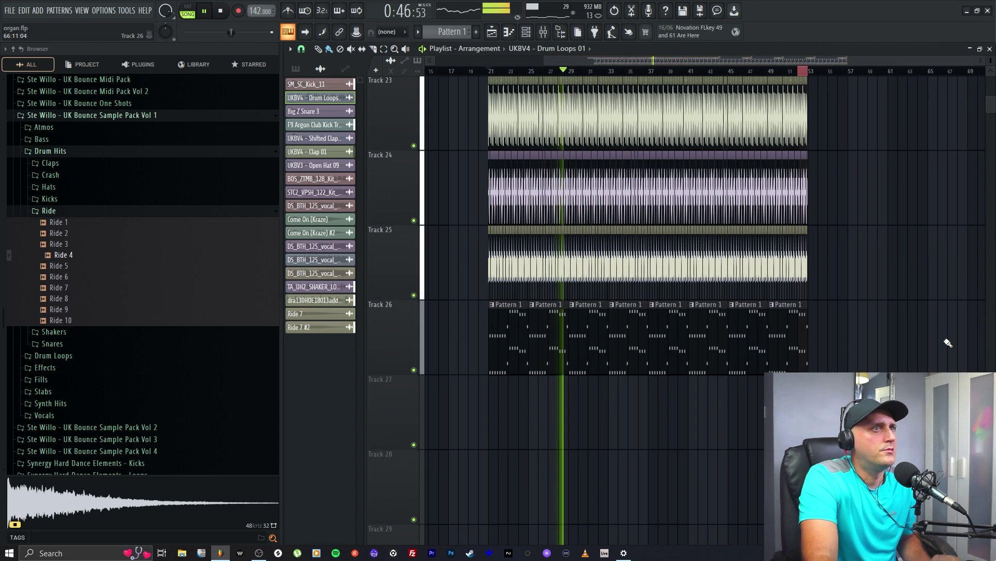
pyautogui.scroll(2, 429, 356)
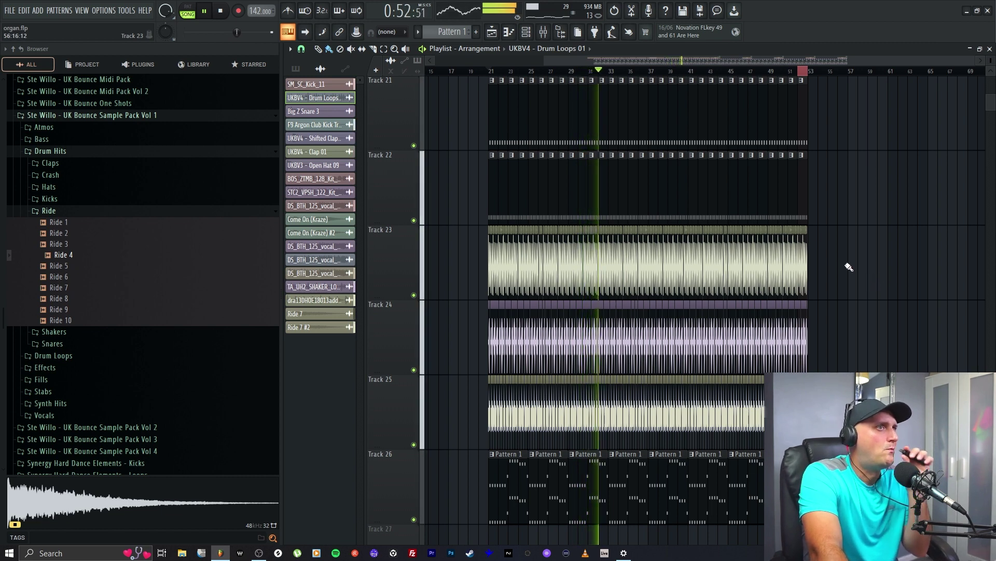
pyautogui.click(544, 32)
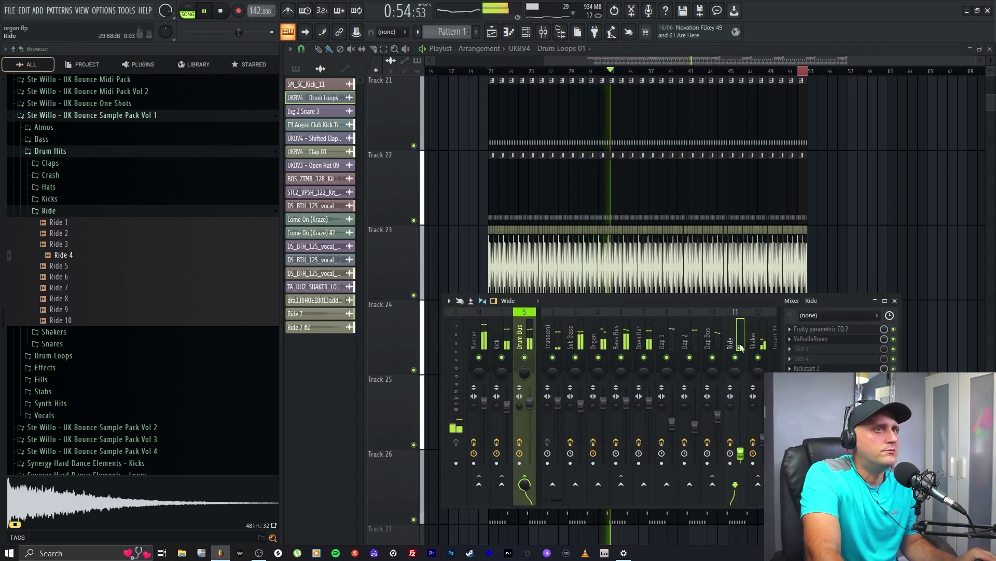
pyautogui.click(755, 337)
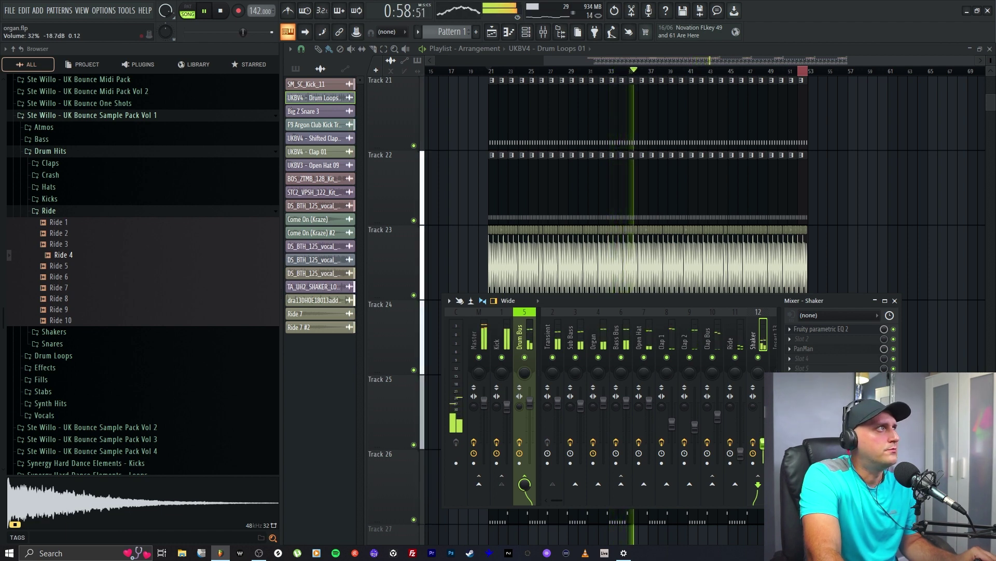
pyautogui.press('F9')
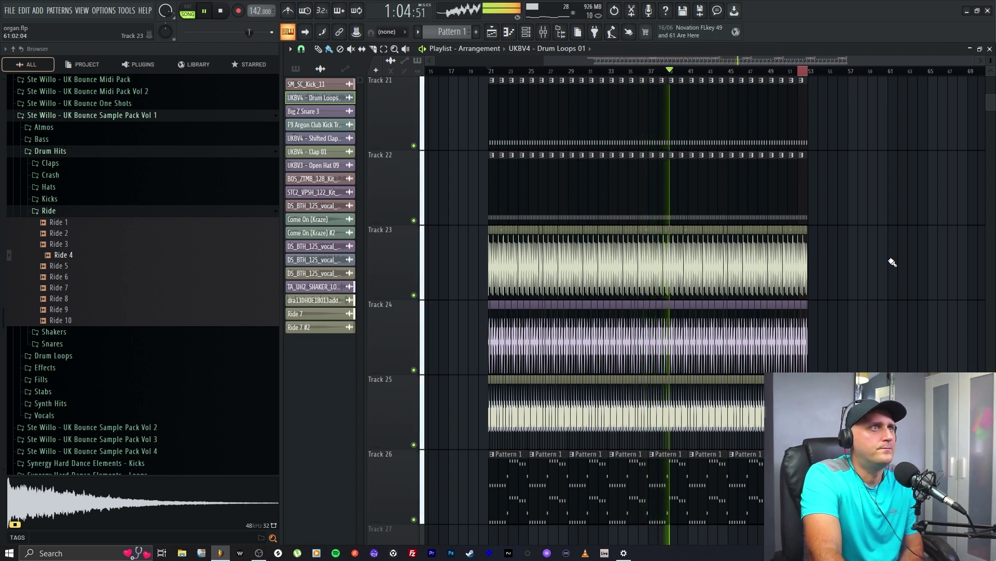
# Set the Ride mixer track's volume to about -23.7 dB during playback.
pyautogui.press('F9')
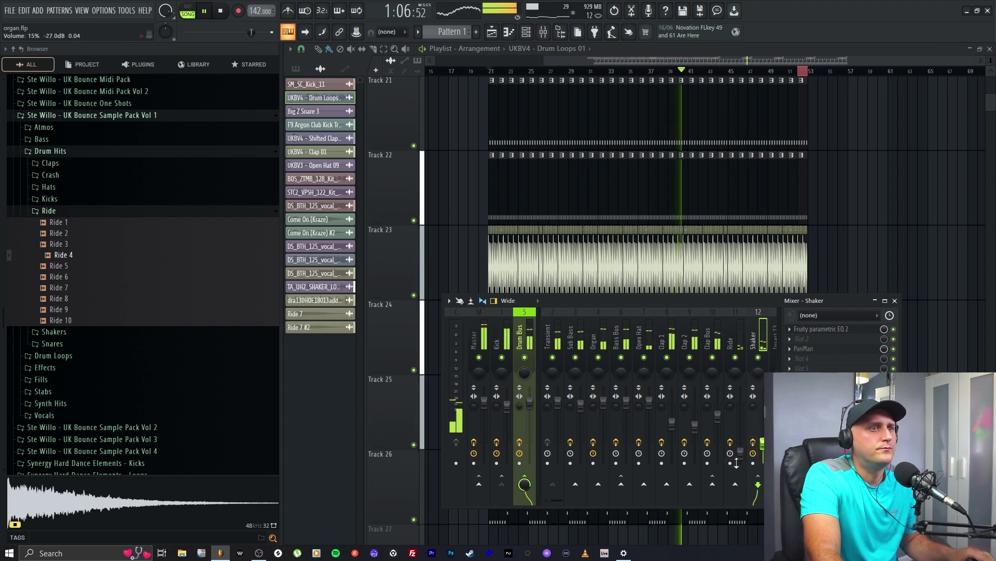
pyautogui.click(740, 447)
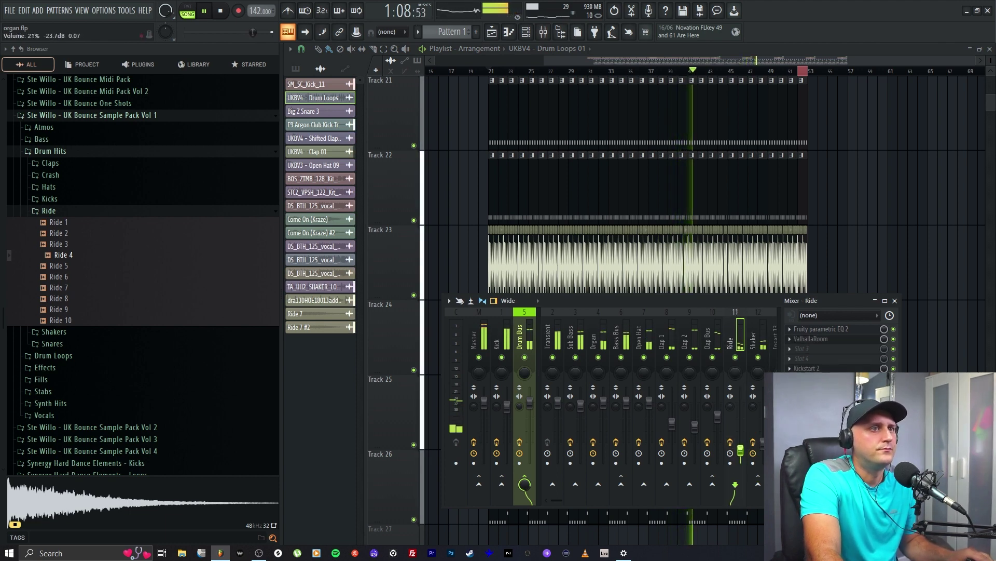
pyautogui.press('F9')
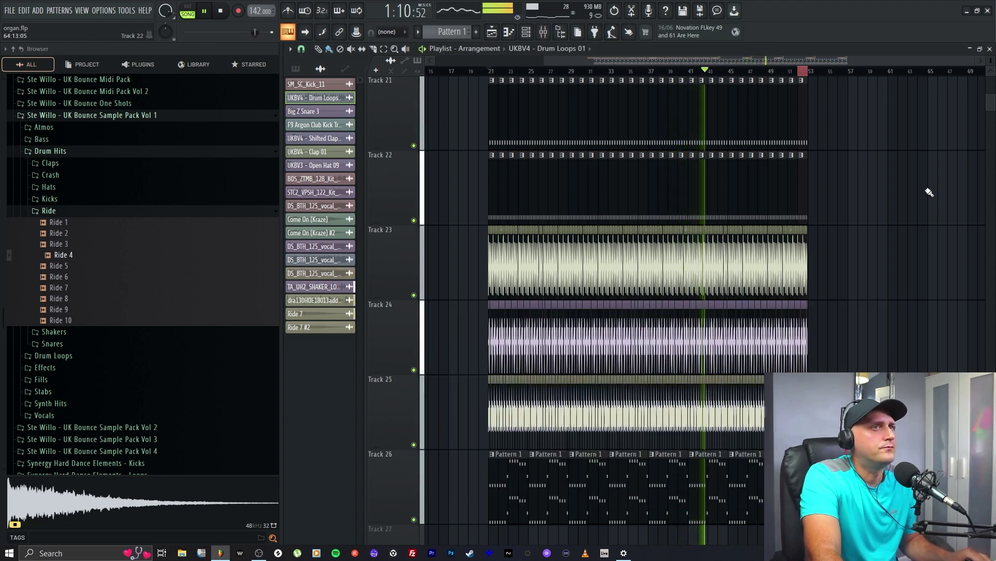
pyautogui.press('space')
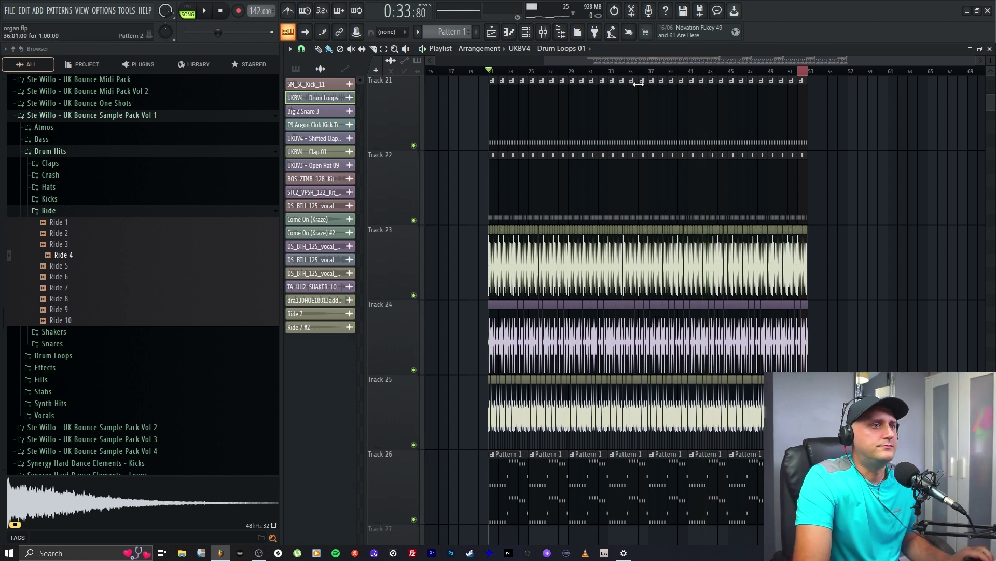
pyautogui.moveTo(634, 77); pyautogui.dragTo(493, 85)
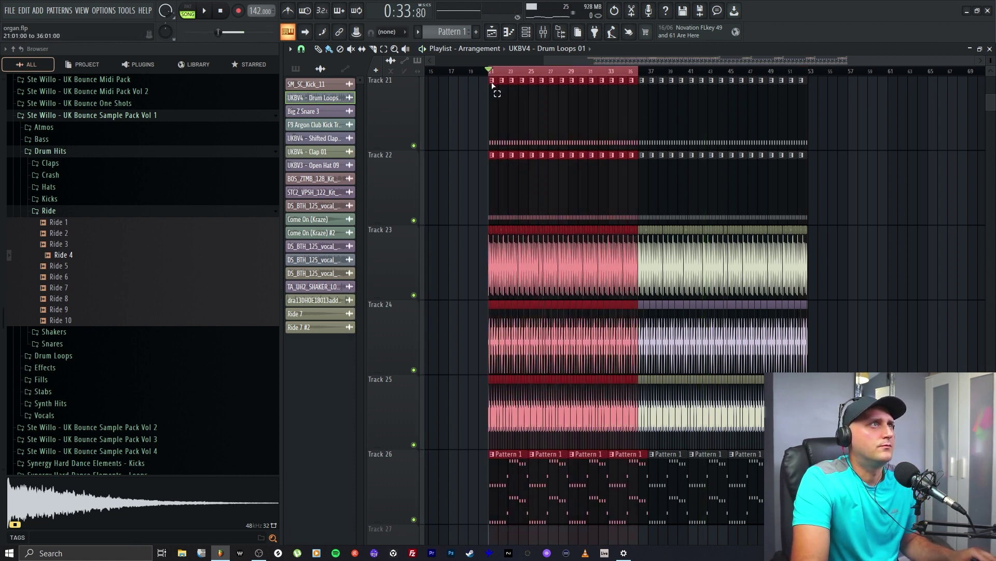
pyautogui.click(459, 406)
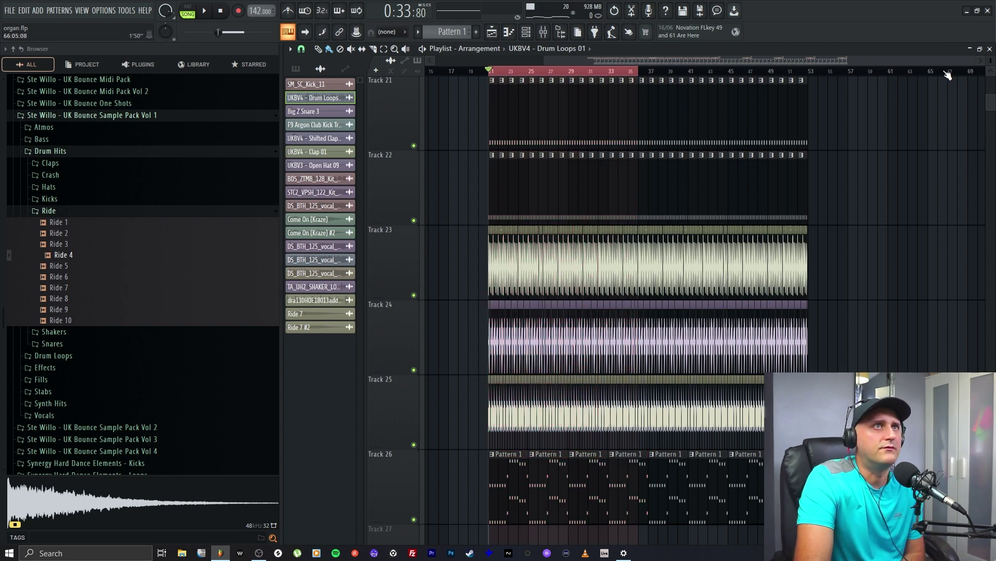
# Delete the ride clips on Track 25 from bar 21 up to bar 37, keeping those from bar 37 onward.
pyautogui.moveTo(975, 61); pyautogui.dragTo(741, 78)
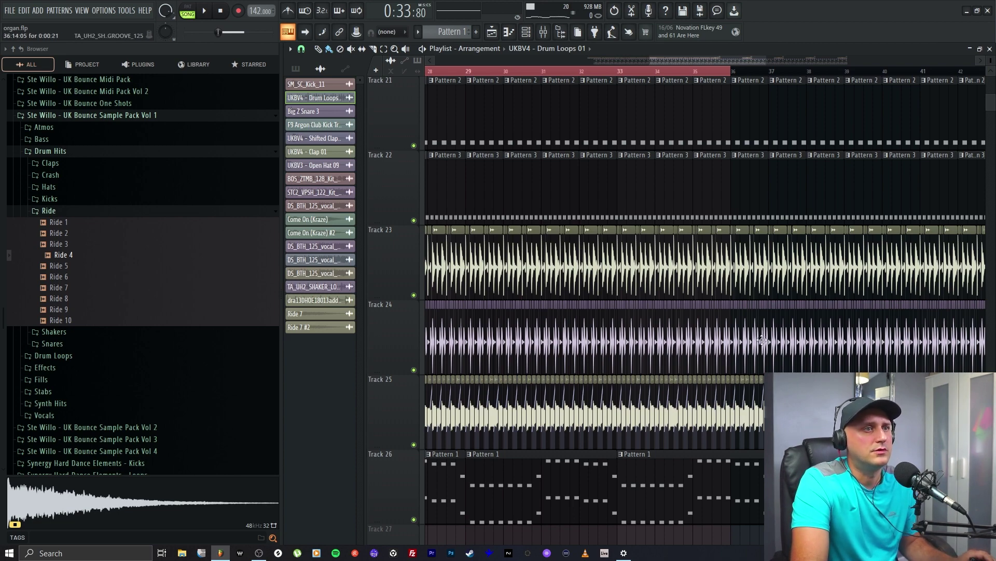
pyautogui.moveTo(849, 61); pyautogui.dragTo(851, 58)
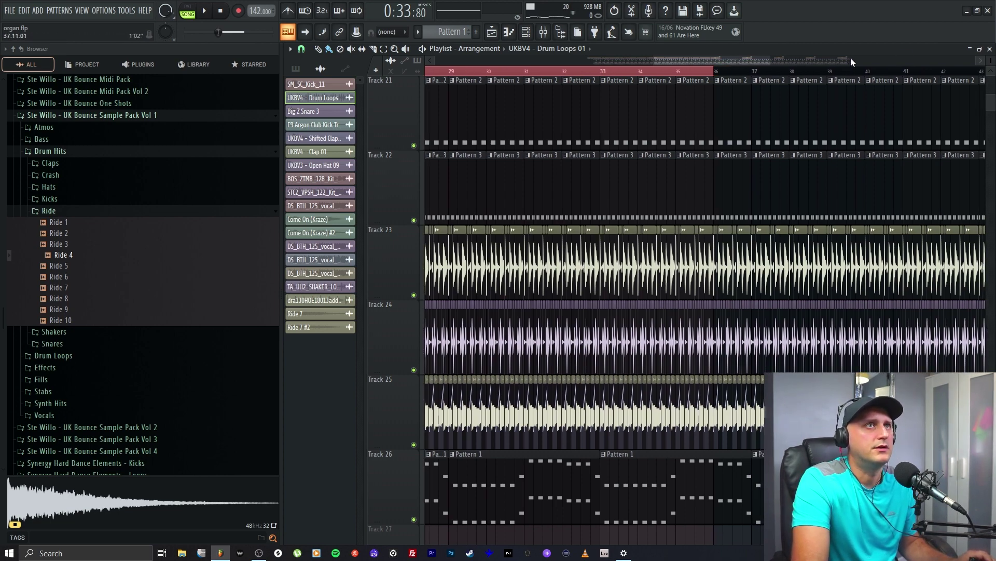
pyautogui.scroll(6, 760, 92)
pyautogui.click(750, 76)
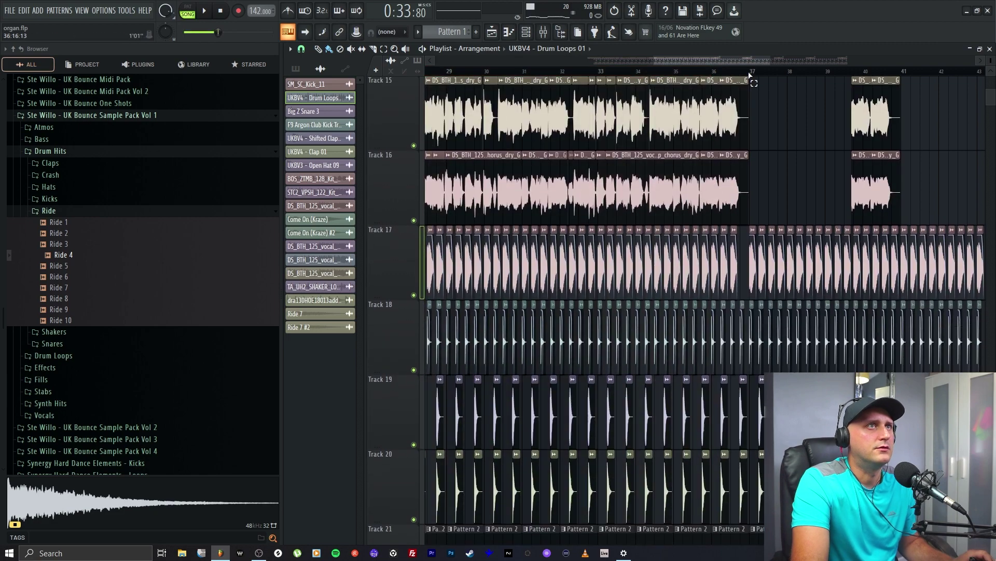
pyautogui.moveTo(753, 77); pyautogui.dragTo(744, 78)
pyautogui.scroll(-3, 762, 397)
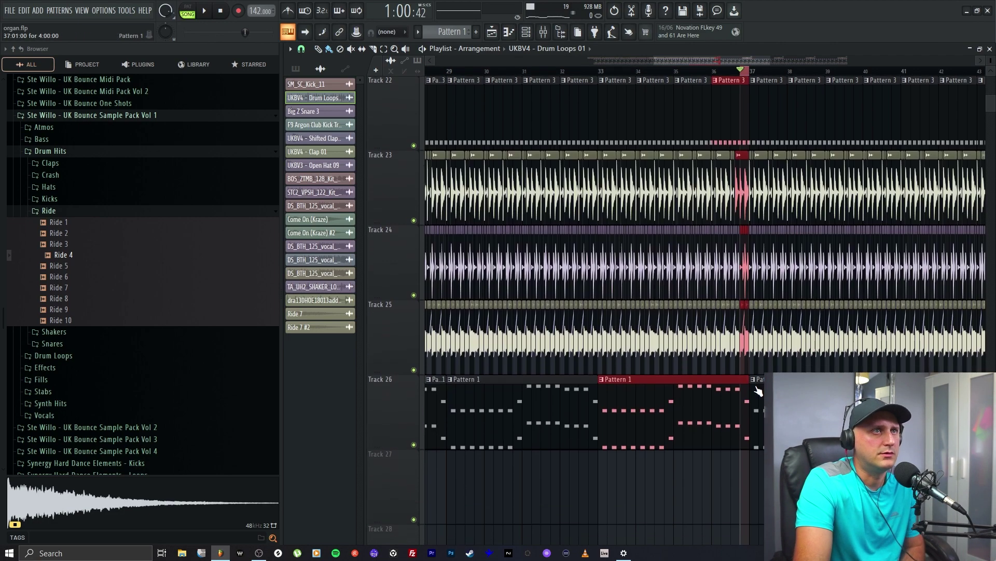
pyautogui.moveTo(747, 251); pyautogui.dragTo(434, 267)
pyautogui.moveTo(679, 61); pyautogui.dragTo(620, 59)
pyautogui.moveTo(767, 273); pyautogui.dragTo(450, 269)
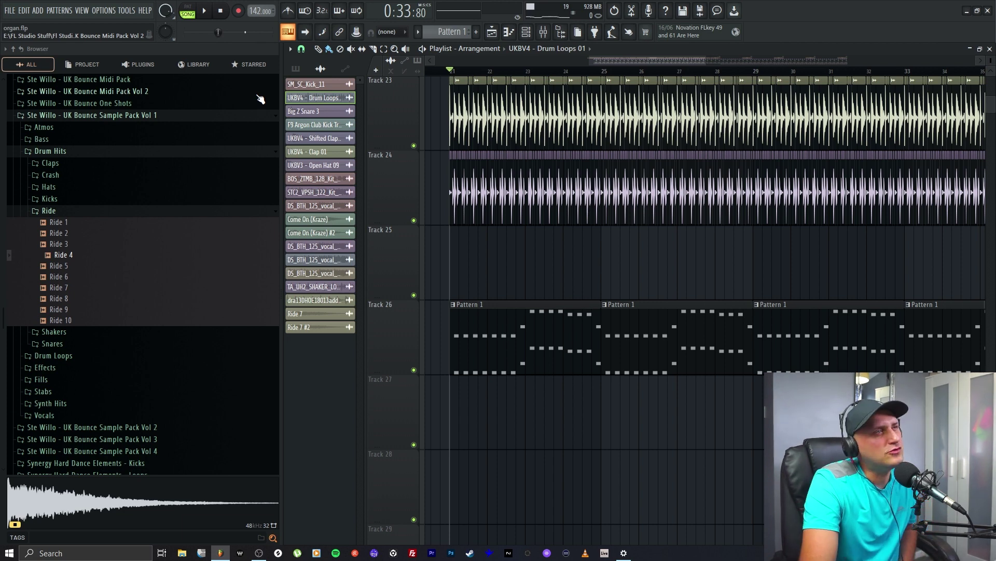
# Play the arrangement from bar 21 and check the Shaker track's level in the mixer.
pyautogui.click(206, 12)
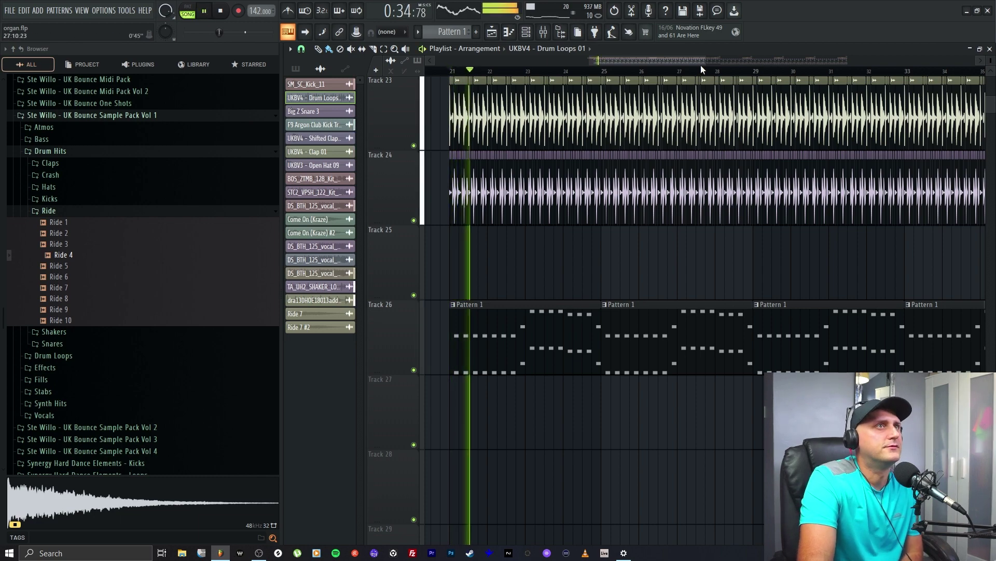
pyautogui.scroll(-3, 424, 45)
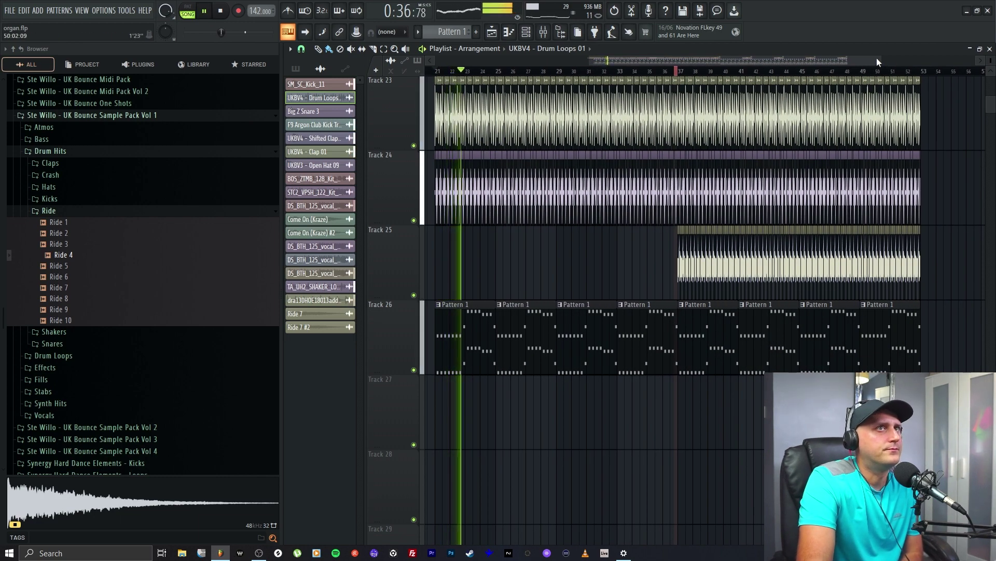
pyautogui.moveTo(877, 58); pyautogui.dragTo(881, 57)
pyautogui.click(544, 32)
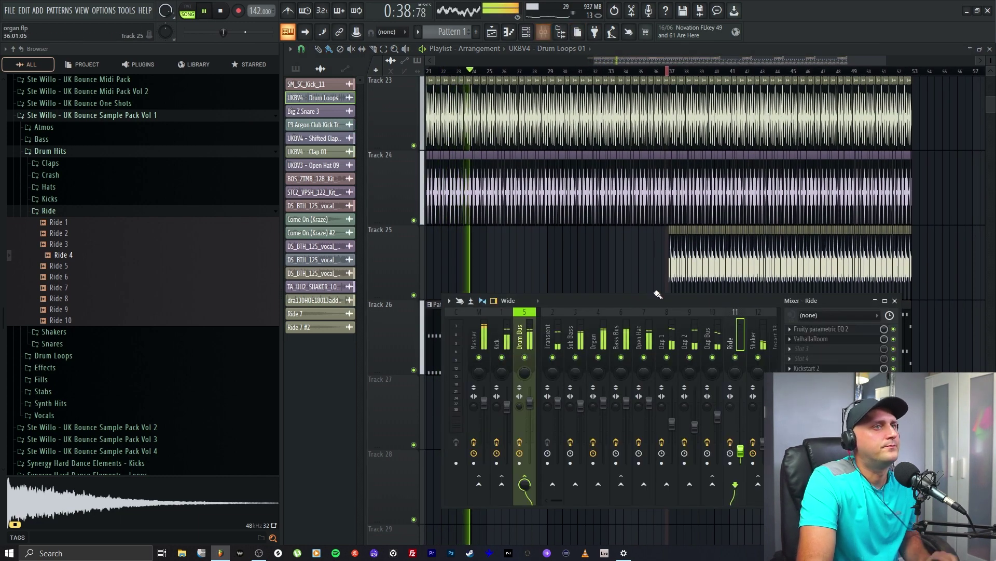
pyautogui.click(753, 340)
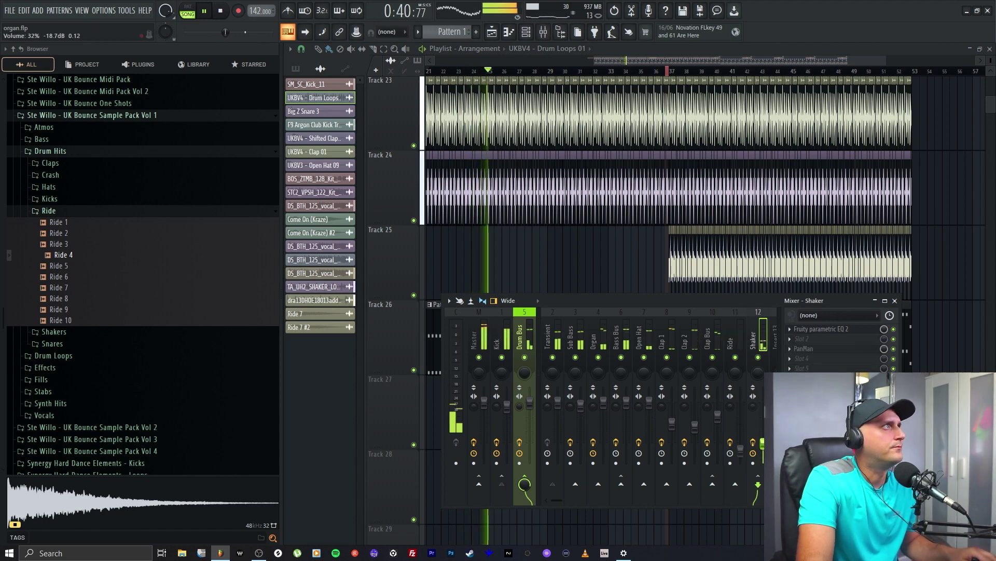
pyautogui.press('F9')
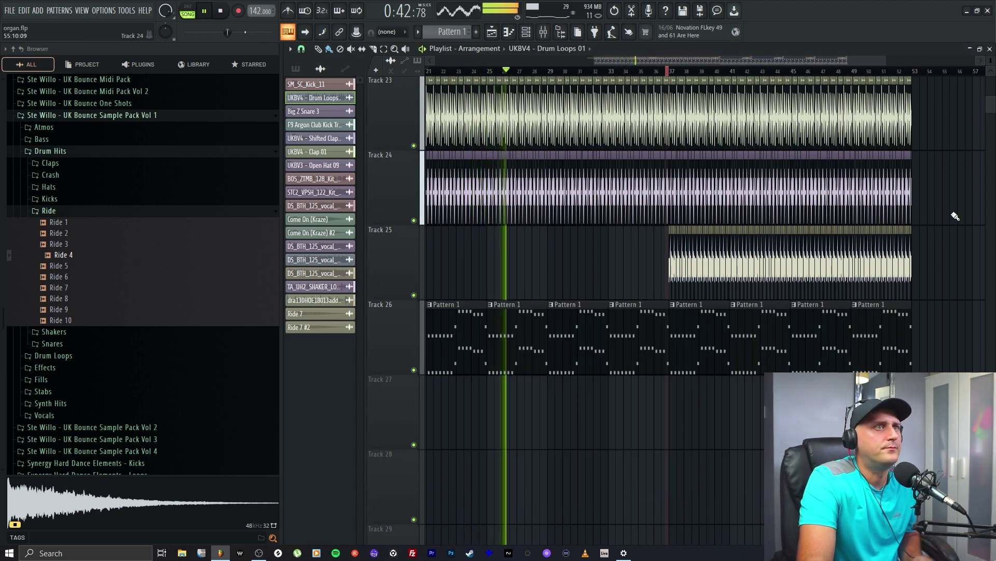
pyautogui.scroll(3, 671, 310)
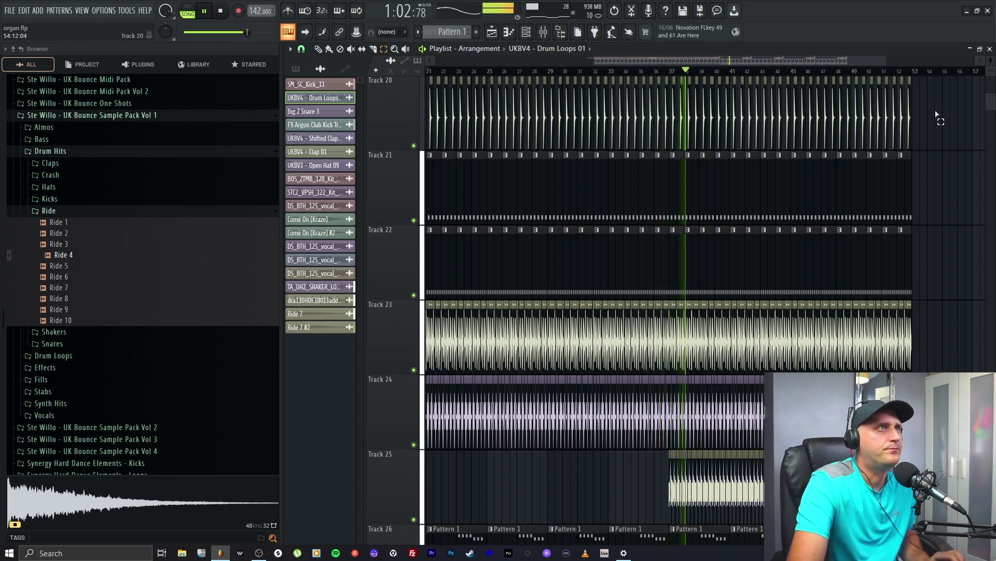
# Set the Ride mixer track's volume to about -23.1 dB during playback, and stop the arrangement.
pyautogui.press('F9')
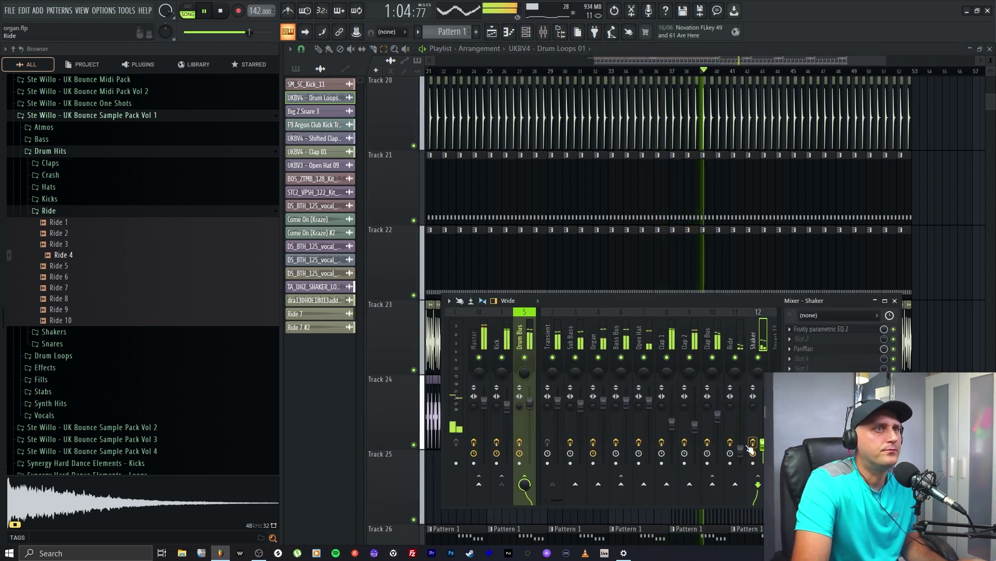
pyautogui.click(731, 340)
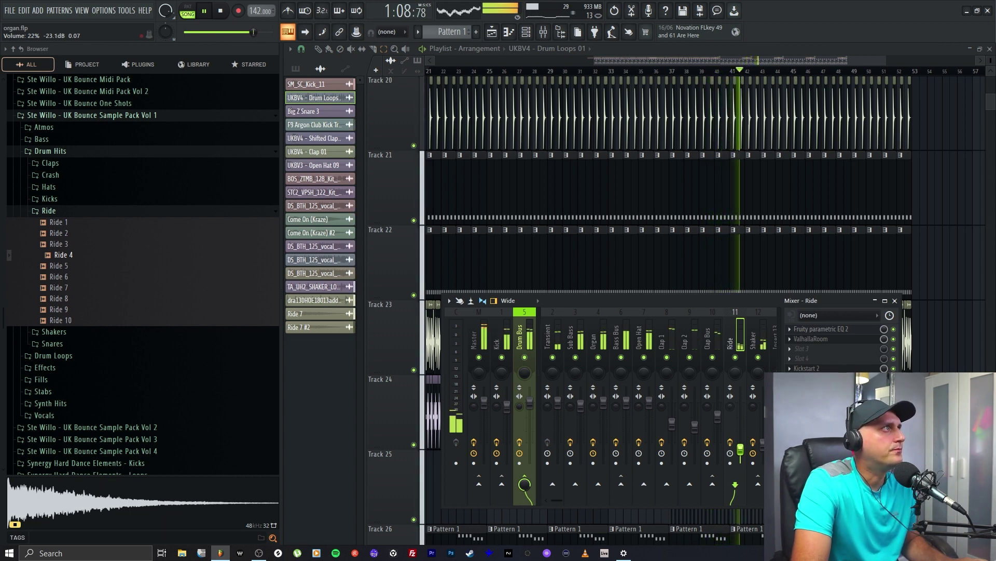
pyautogui.press('F9')
pyautogui.press('space')
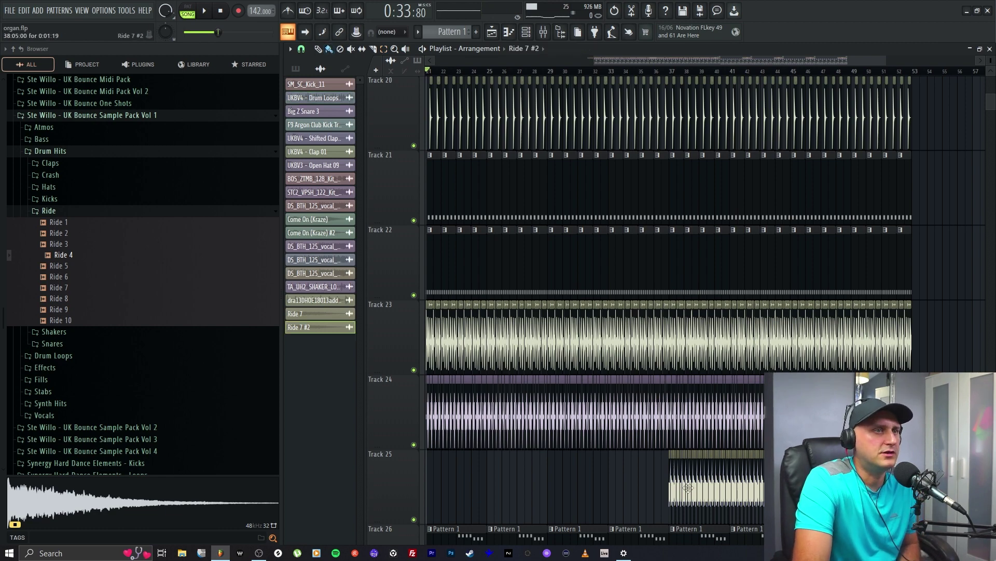
# Insert Little AlterBoy [64bit] in the Ride track's first effect slot, ahead of the EQ, and set its pitch to 1 semitone.
pyautogui.scroll(6, 746, 74)
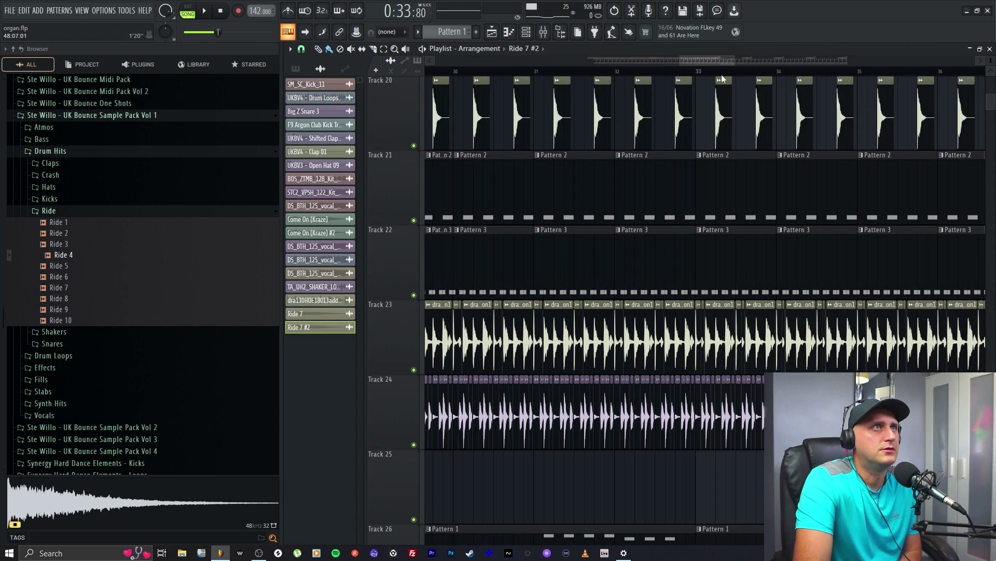
pyautogui.click(542, 32)
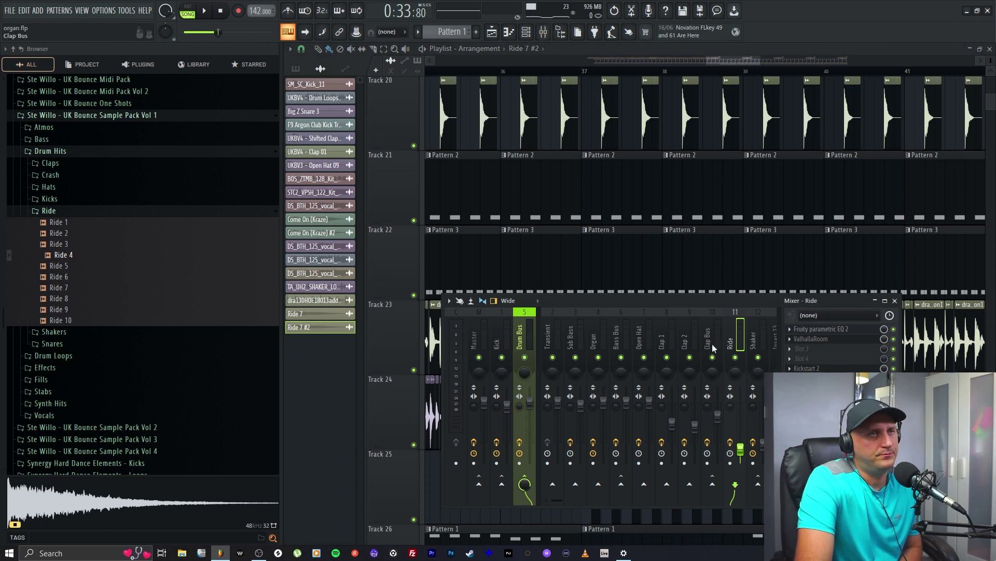
pyautogui.moveTo(816, 344); pyautogui.dragTo(814, 348)
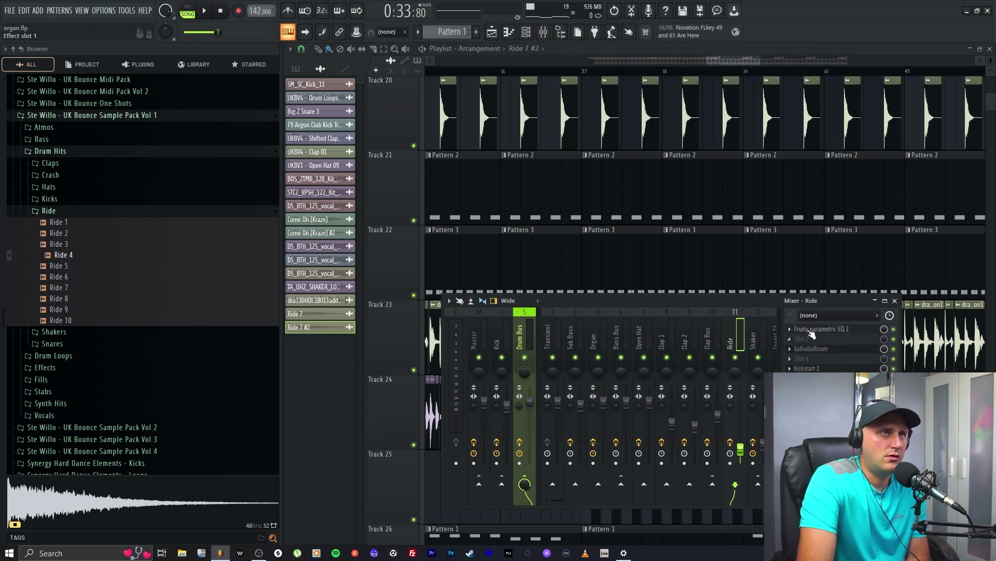
pyautogui.click(794, 338)
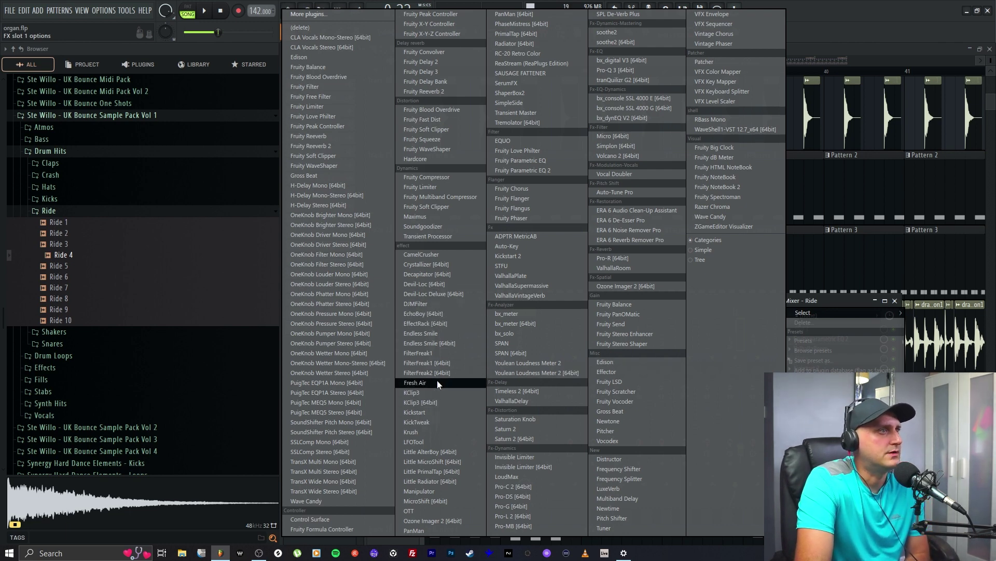
pyautogui.click(443, 452)
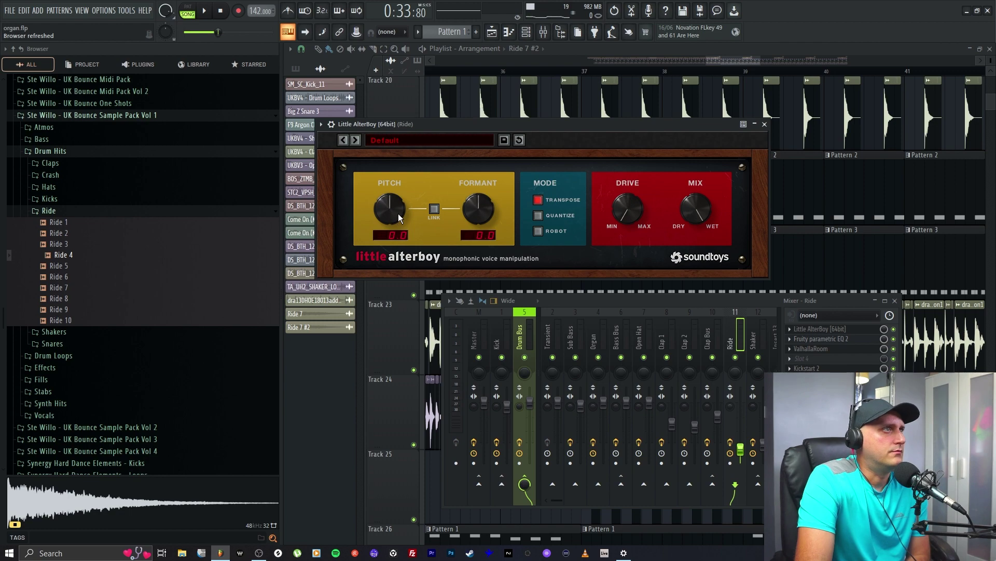
pyautogui.moveTo(397, 213); pyautogui.dragTo(399, 210)
# Play the arrangement and loop bars 37 to 41, where the ride comes in.
pyautogui.press('space')
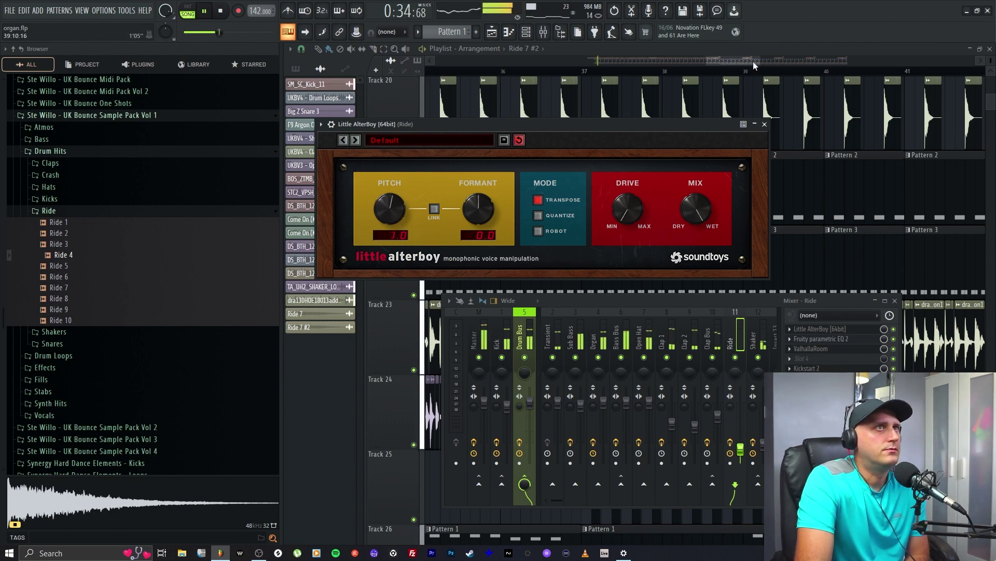
pyautogui.press('F12')
pyautogui.scroll(-4, 525, 78)
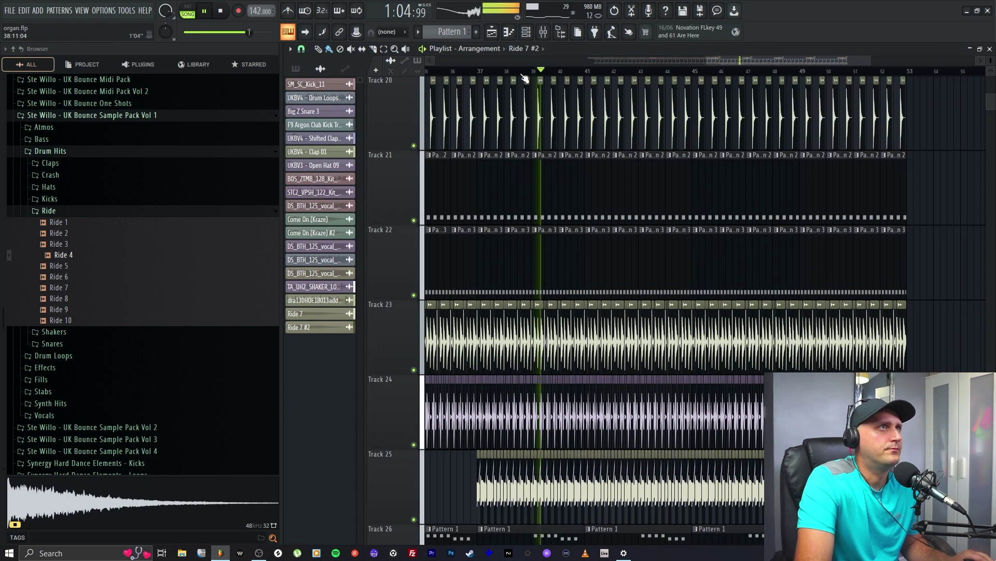
pyautogui.moveTo(473, 72); pyautogui.dragTo(589, 71)
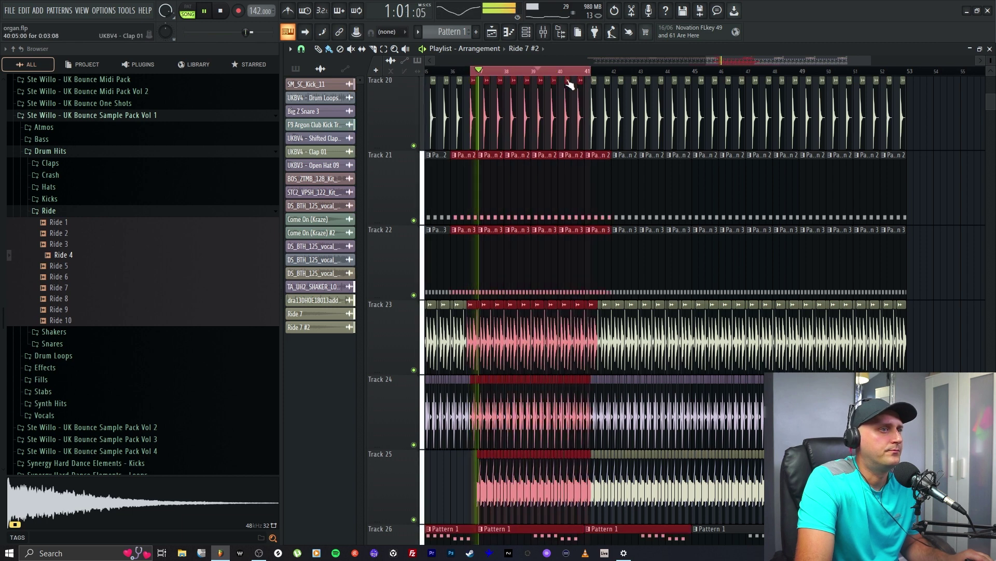
pyautogui.click(465, 71)
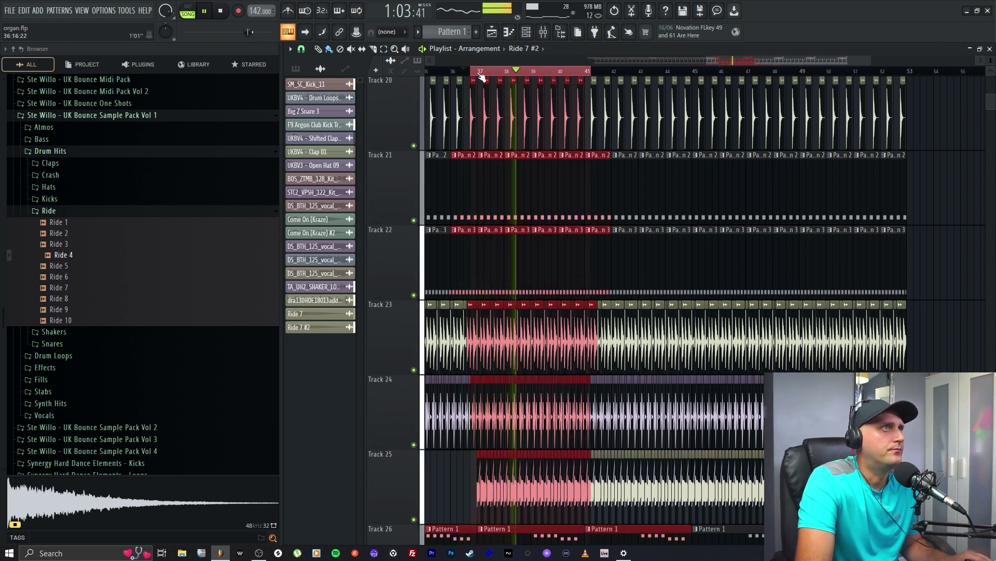
pyautogui.moveTo(480, 73); pyautogui.dragTo(585, 73)
pyautogui.scroll(-3, 493, 263)
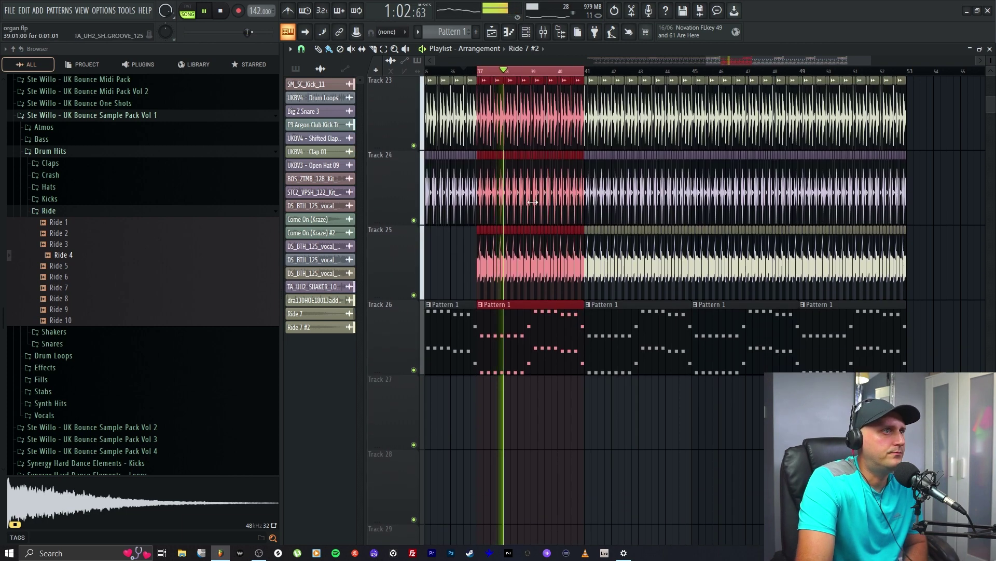
# Set the Ride track's Little AlterBoy pitch to 2 semitones, adjust its drive, switch to Quantize mode, and set the track volume to about -22.3 dB.
pyautogui.press('F9')
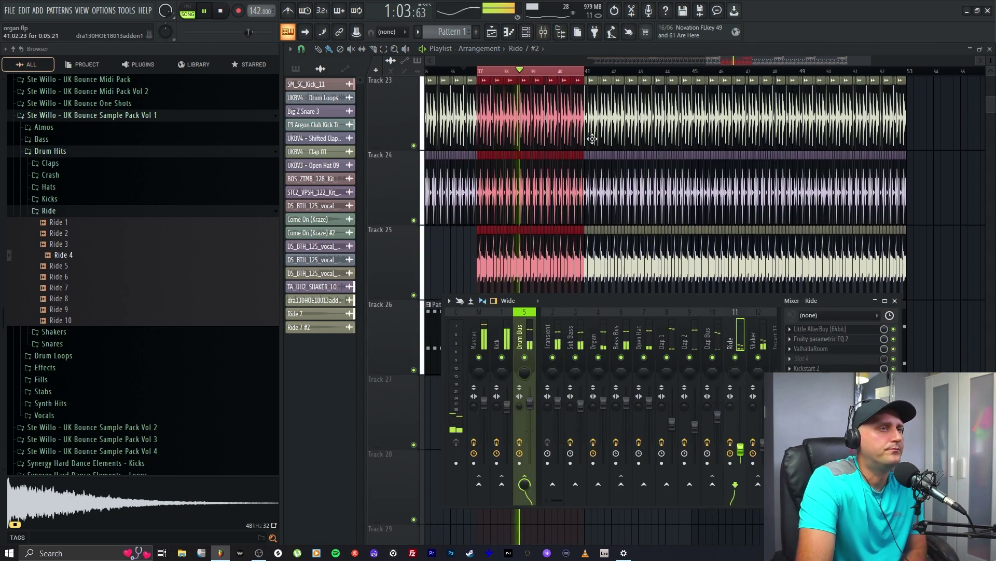
pyautogui.click(813, 331)
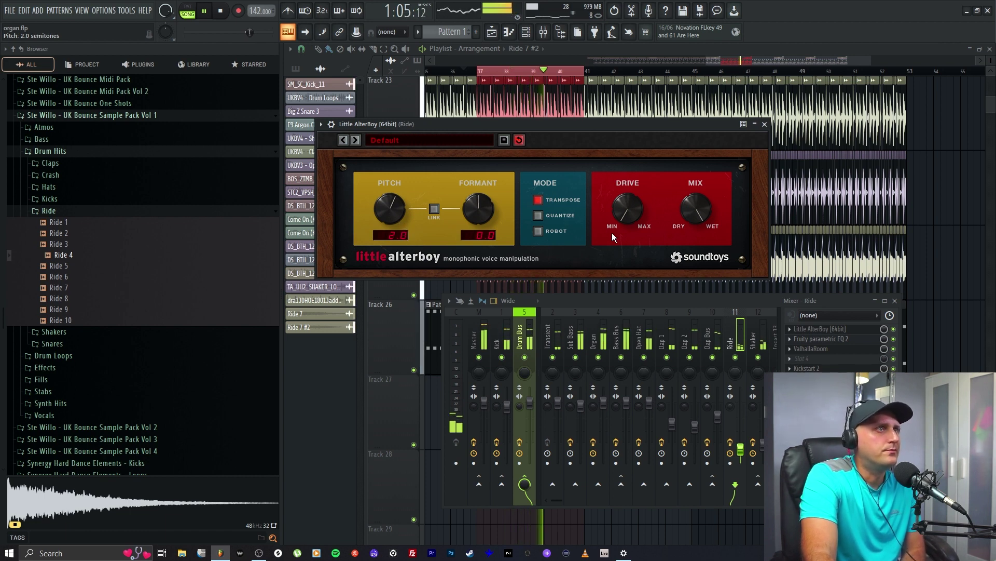
pyautogui.moveTo(630, 220); pyautogui.dragTo(625, 216)
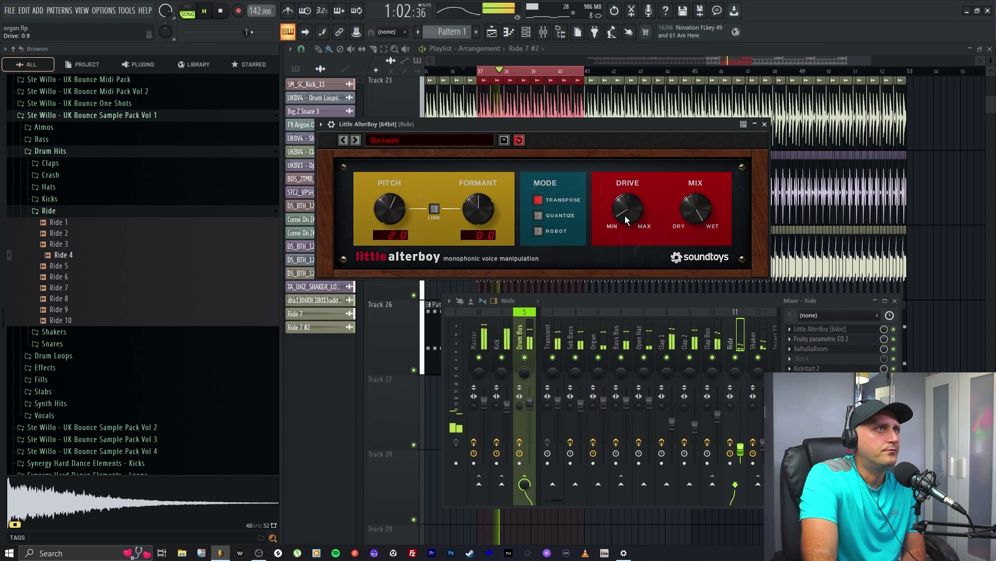
pyautogui.click(538, 215)
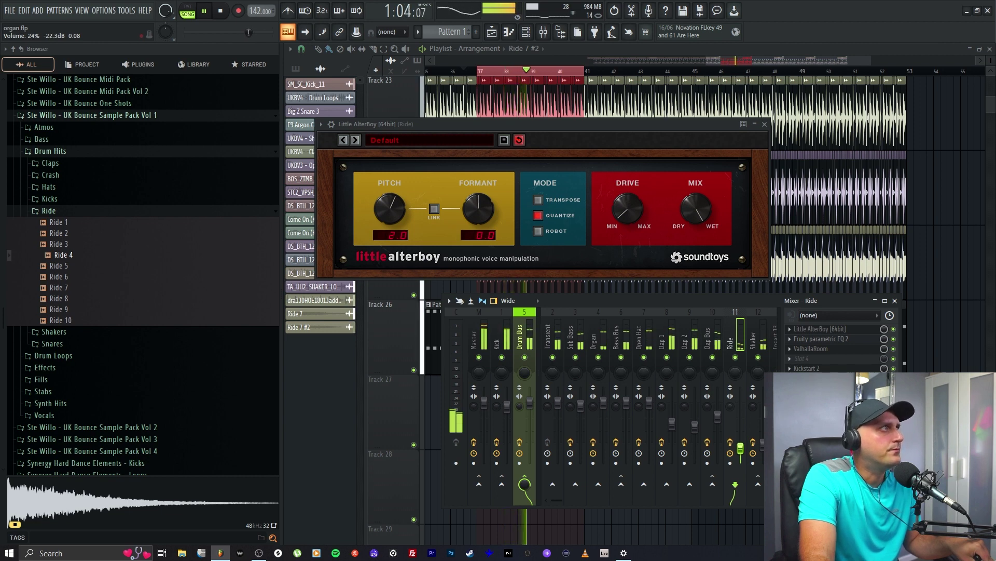
# Close Little AlterBoy and the mixer, restart playback, and clear the loop range over bars 37 to 41.
pyautogui.click(222, 12)
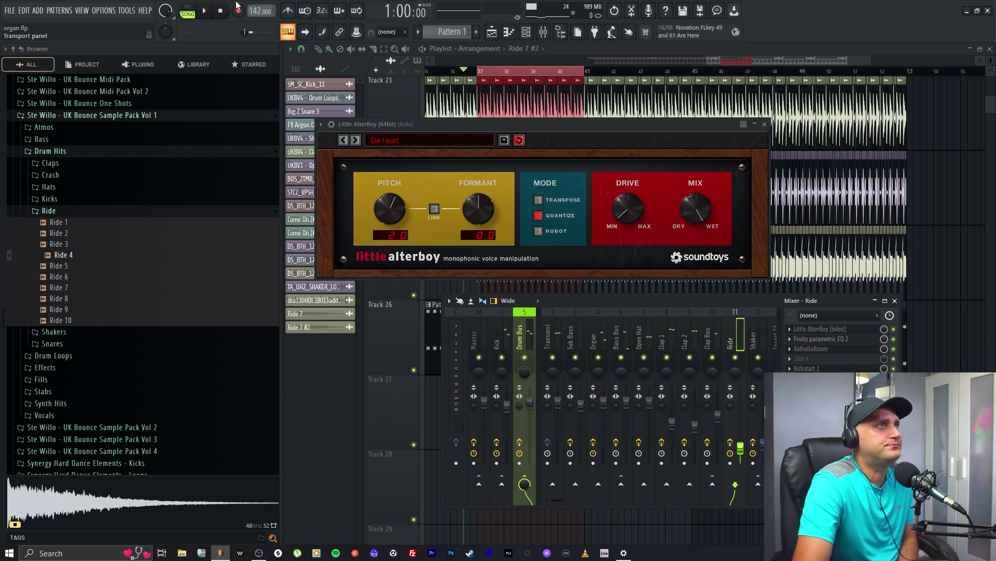
pyautogui.click(765, 126)
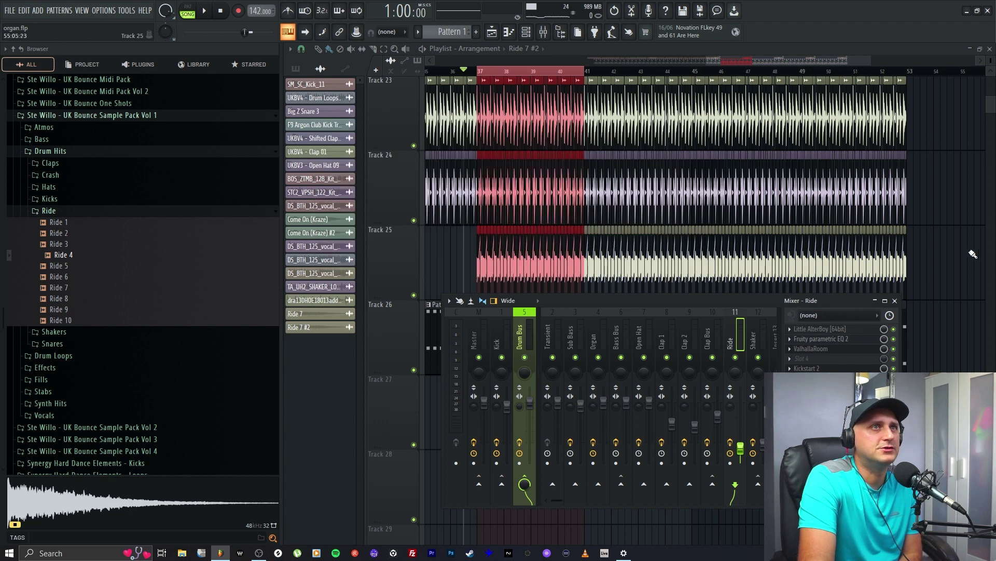
pyautogui.press('F9')
pyautogui.press('space')
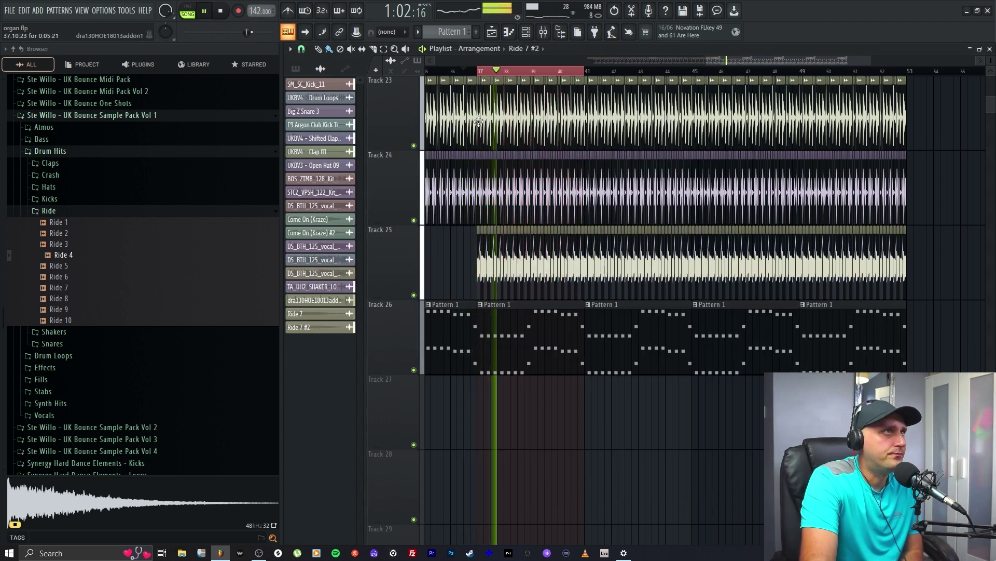
pyautogui.click(444, 67)
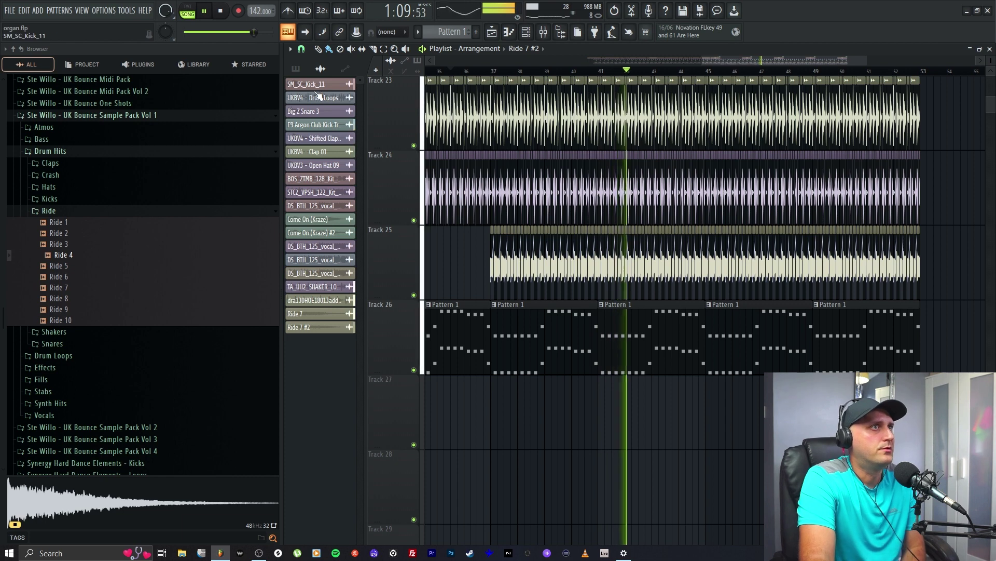
# Stop playback and move the row of Pattern 1 clips down from Track 26 to Track 27, keeping its start at bar 21.
pyautogui.click(222, 11)
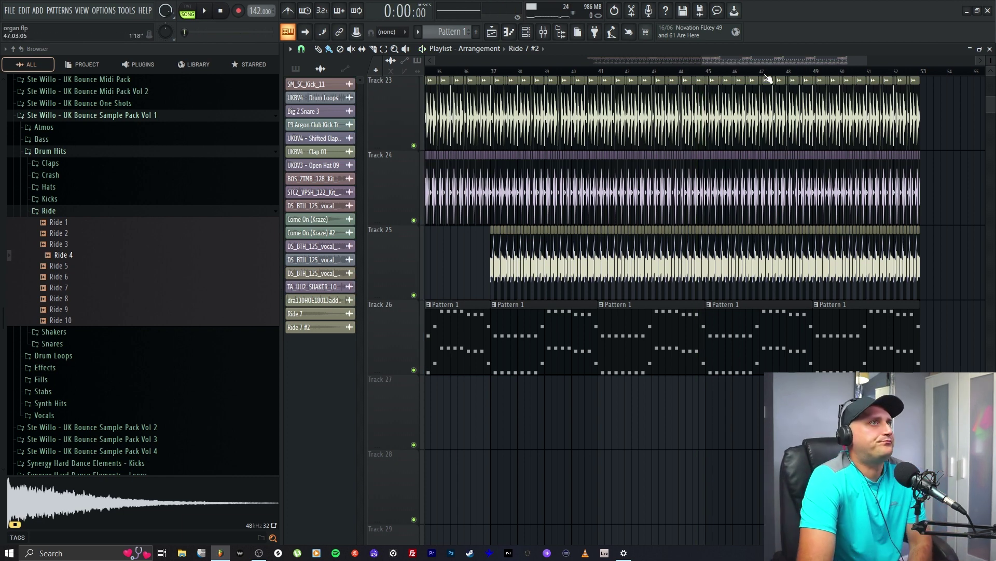
pyautogui.moveTo(863, 59); pyautogui.dragTo(979, 59)
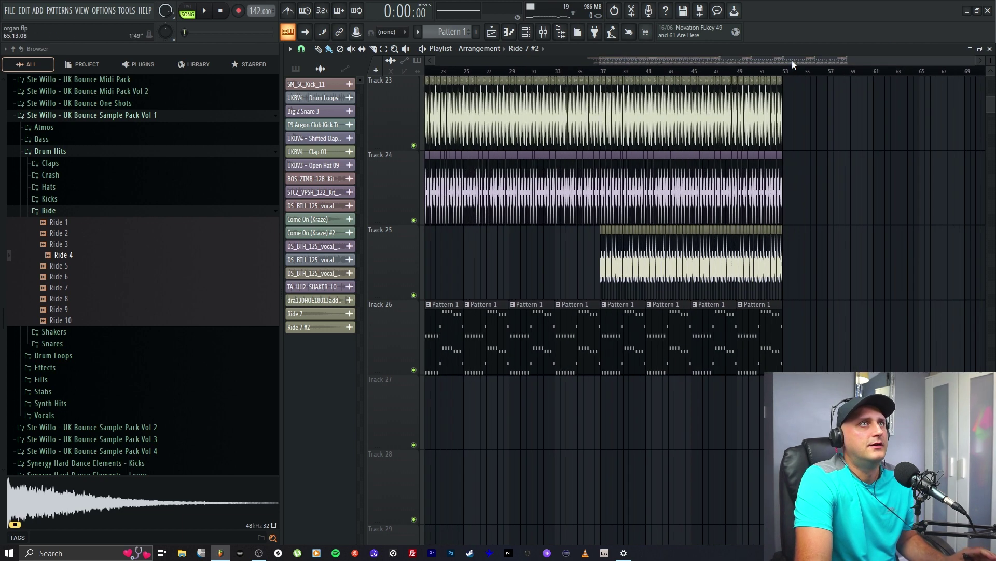
pyautogui.moveTo(794, 59); pyautogui.dragTo(738, 58)
pyautogui.moveTo(921, 339); pyautogui.dragTo(519, 390)
pyautogui.click(494, 316)
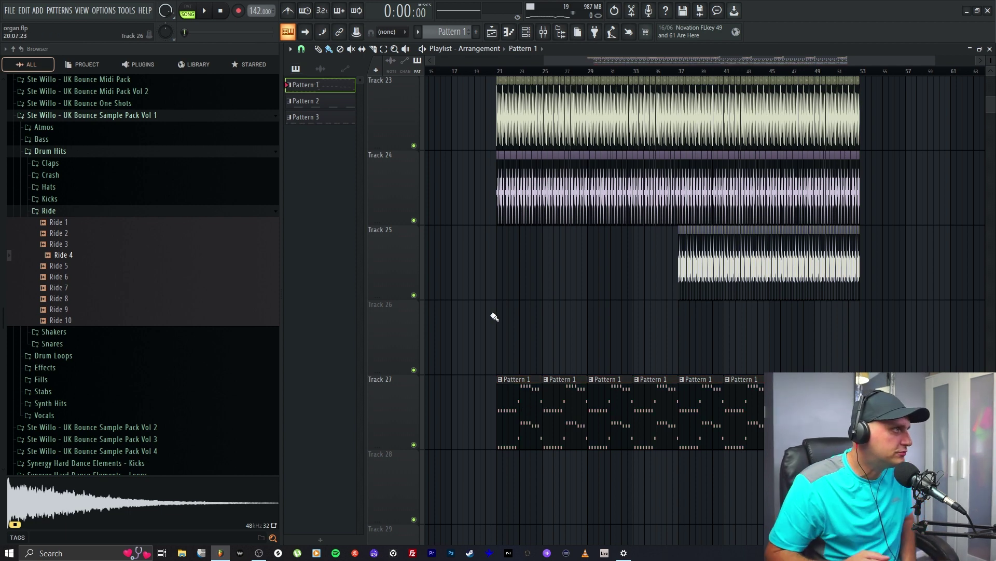
# Browse the sample library to the MJCOLE_snares one-shots in MJ Cole's House & Garage Essentials Sample Pack.
pyautogui.click(123, 118)
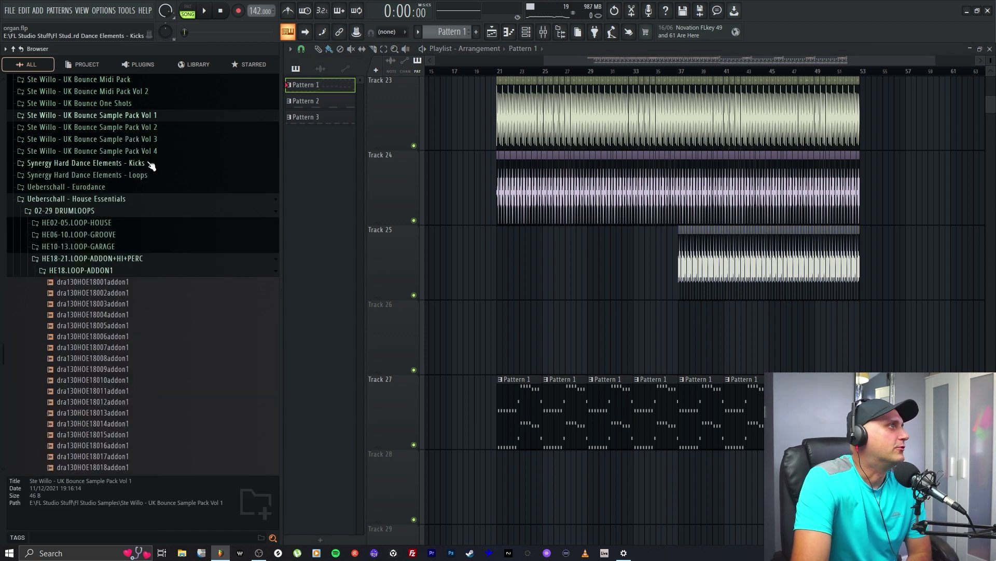
pyautogui.click(96, 201)
pyautogui.scroll(10, 83, 334)
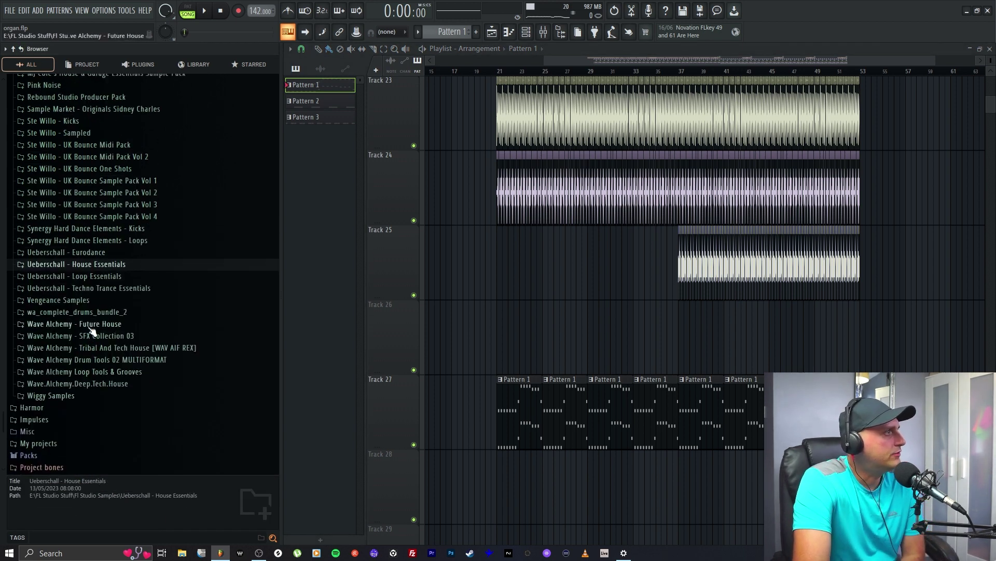
pyautogui.scroll(20, 104, 333)
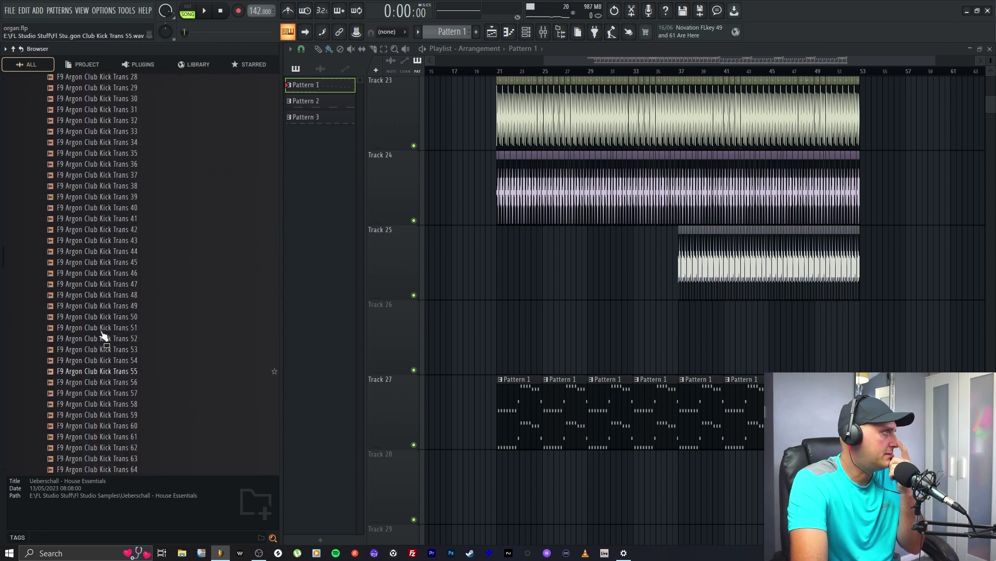
pyautogui.click(70, 318)
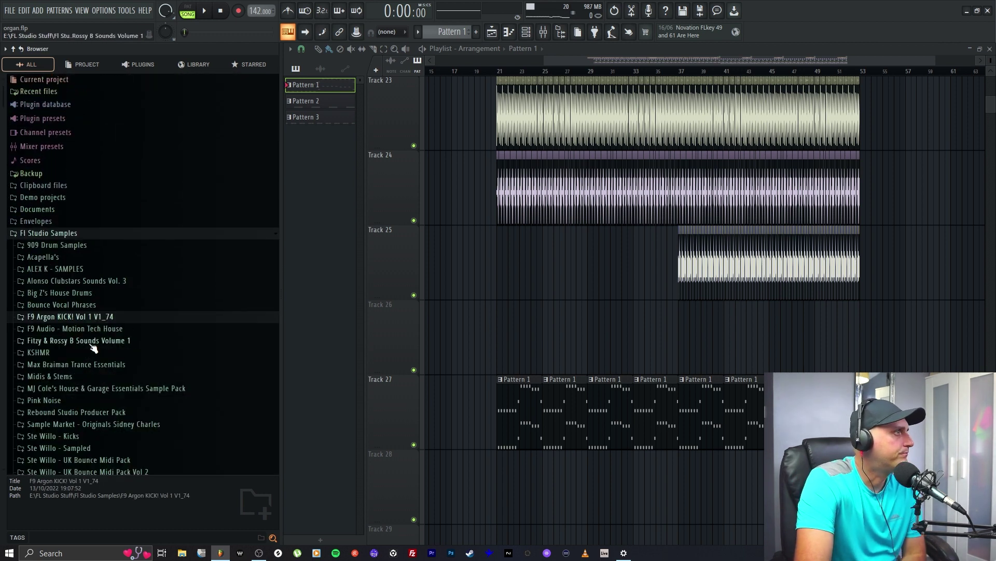
pyautogui.click(83, 389)
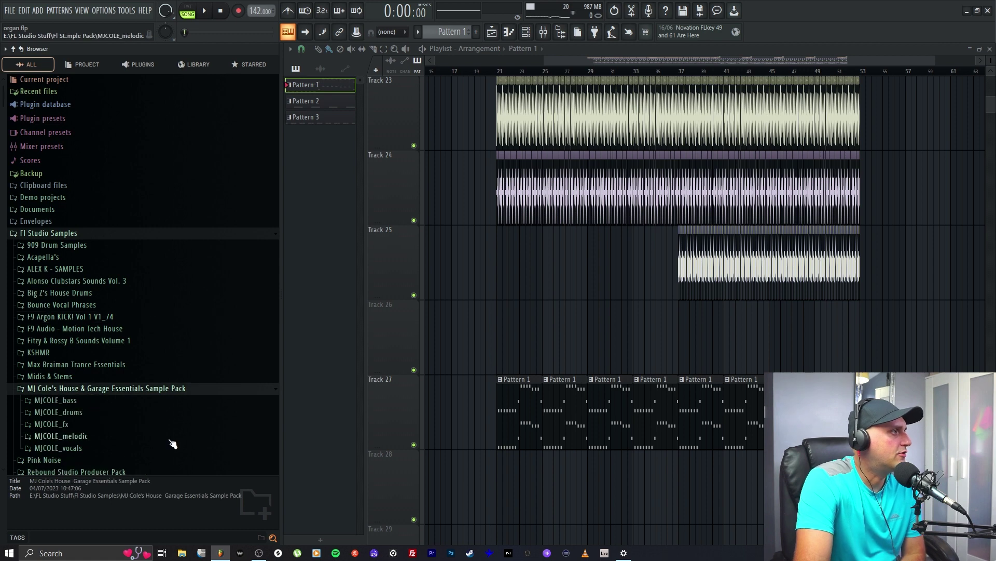
pyautogui.scroll(-4, 163, 283)
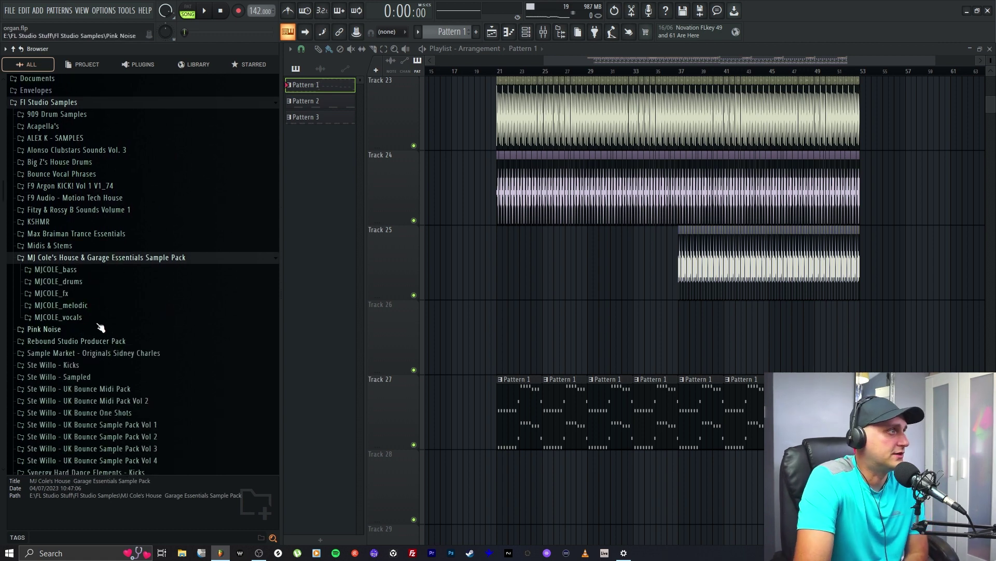
pyautogui.click(78, 282)
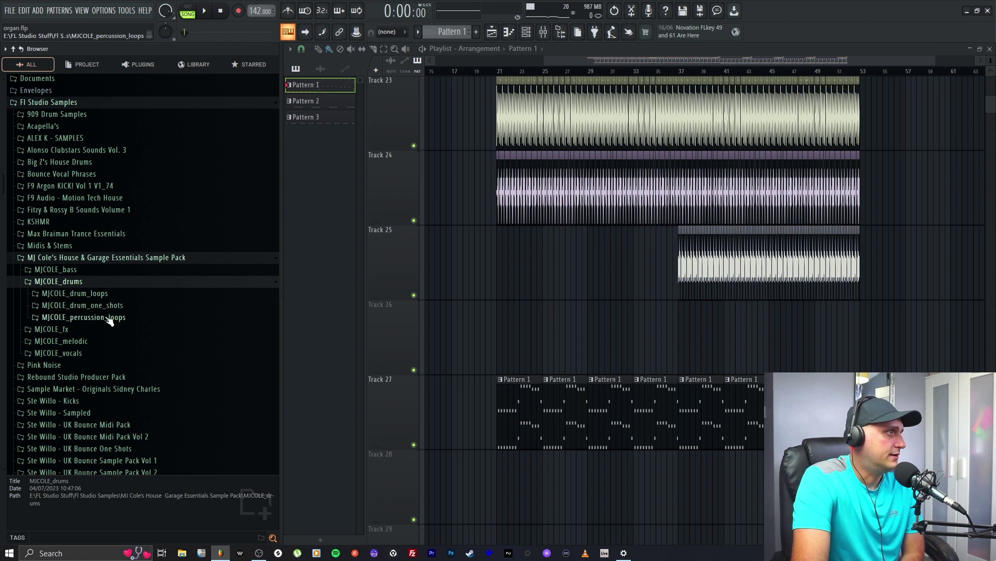
pyautogui.click(106, 307)
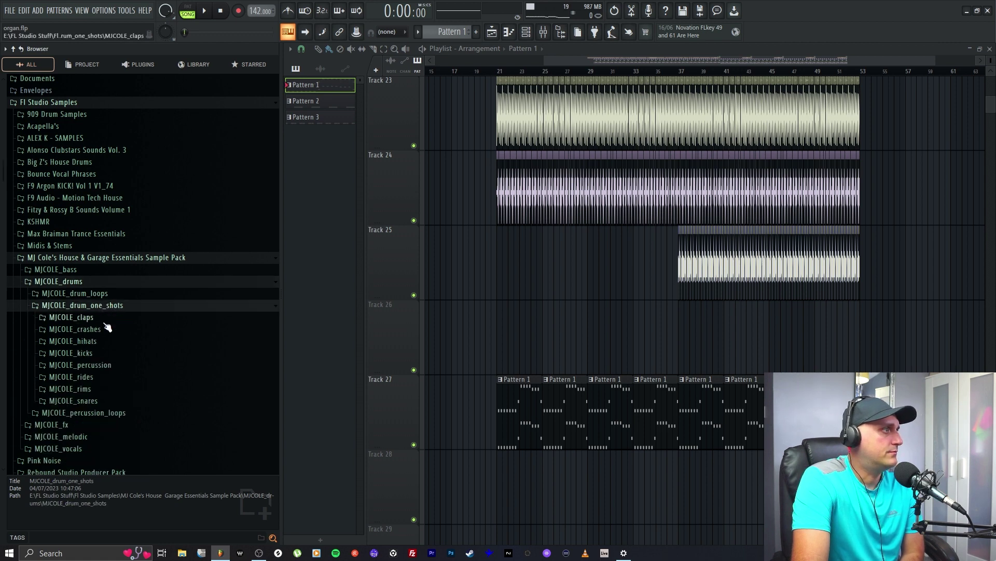
pyautogui.click(101, 405)
# Audition the snares in the MJCOLE_snares folder and settle on MJCOLE_snare_side_02.
pyautogui.click(131, 329)
pyautogui.press('Up')
pyautogui.press('Up')
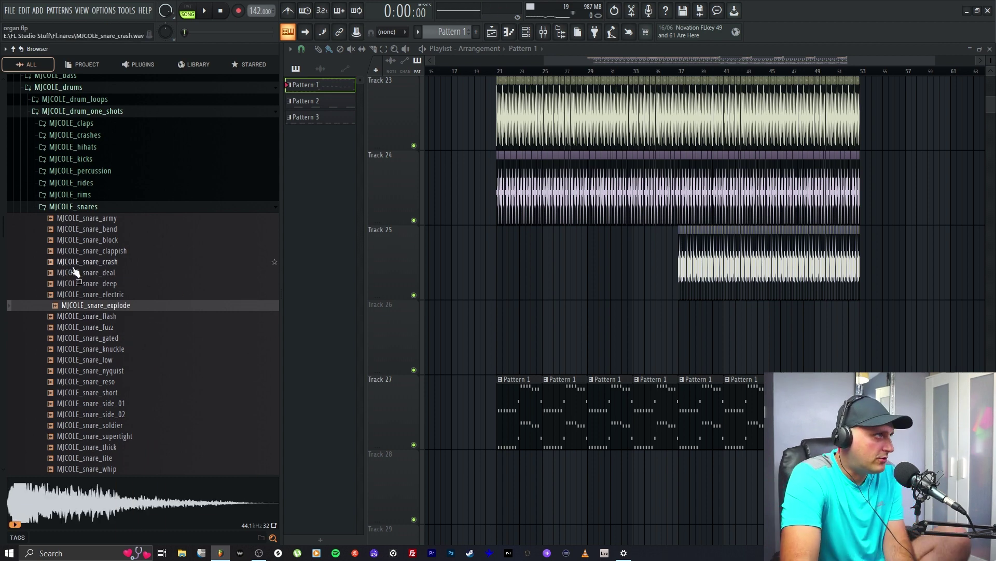
pyautogui.press('Up')
pyautogui.press('Up')
pyautogui.press('Up')
pyautogui.press('Up')
pyautogui.press('Up')
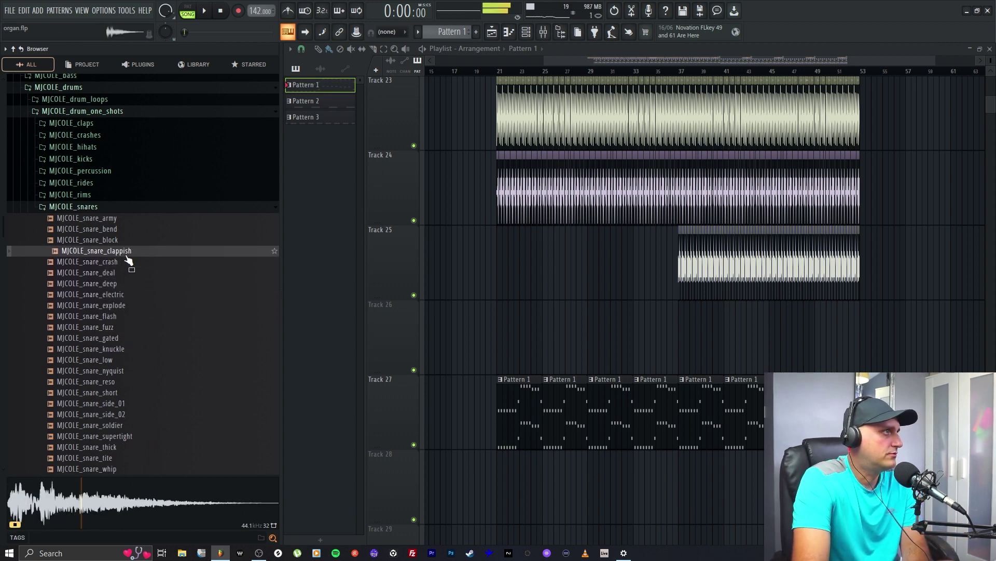
pyautogui.press('Down')
pyautogui.press('Down')
pyautogui.press('Up')
pyautogui.press('Up')
pyautogui.press('Up')
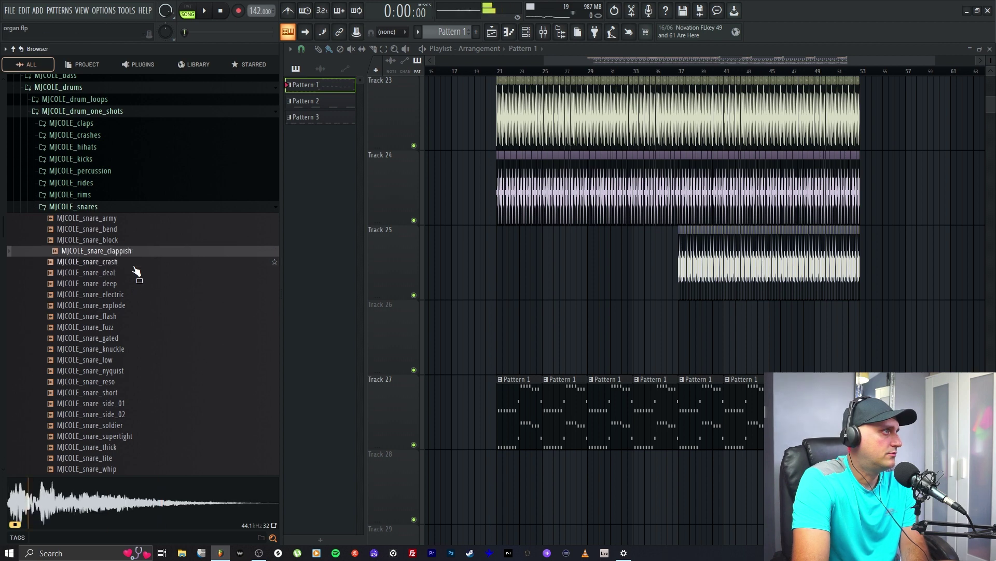
pyautogui.press('Down')
pyautogui.press('Up')
pyautogui.press('Up')
pyautogui.press('Up')
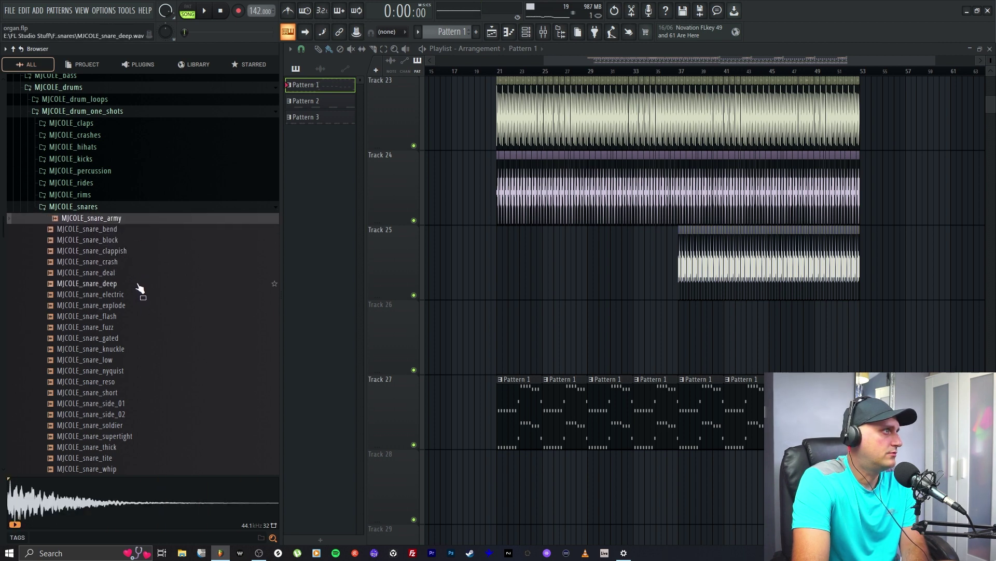
pyautogui.press('Down')
pyautogui.click(138, 381)
pyautogui.click(145, 369)
pyautogui.press('Up')
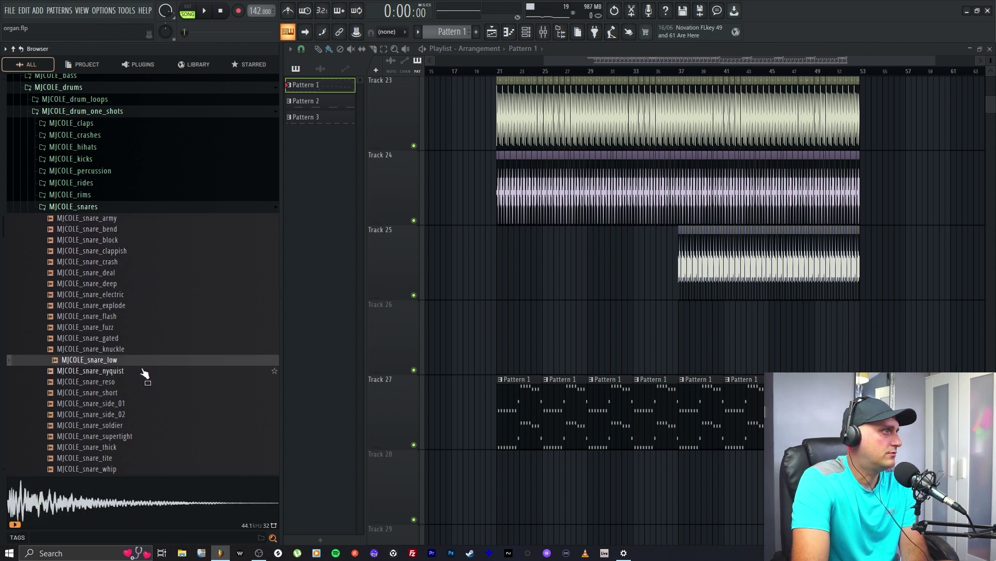
pyautogui.press('Down')
pyautogui.press('Down')
pyautogui.press('Down')
pyautogui.press('Down')
pyautogui.press('Down')
pyautogui.press('Down')
pyautogui.scroll(-2, 168, 366)
pyautogui.press('Down')
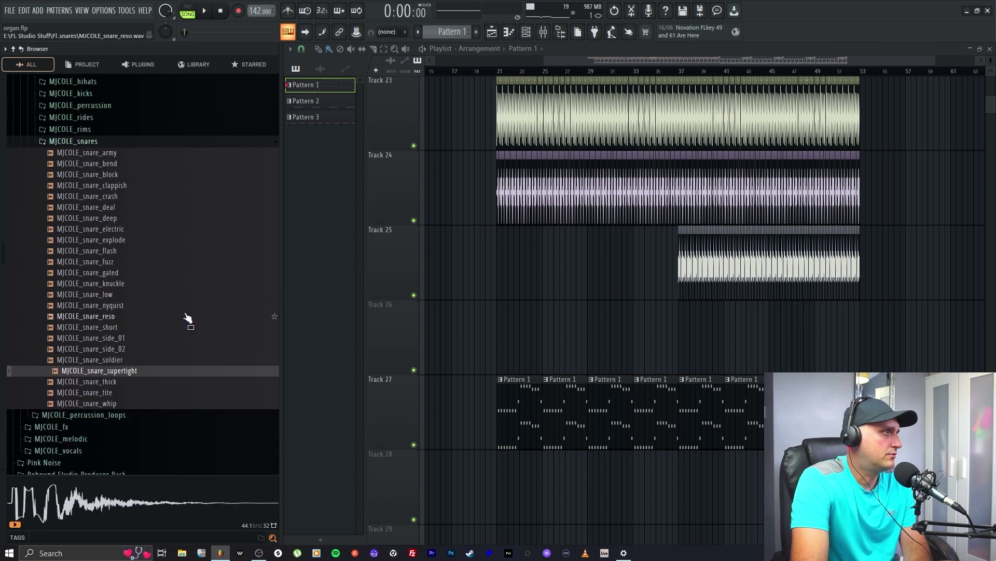
pyautogui.press('Up')
pyautogui.press('Up')
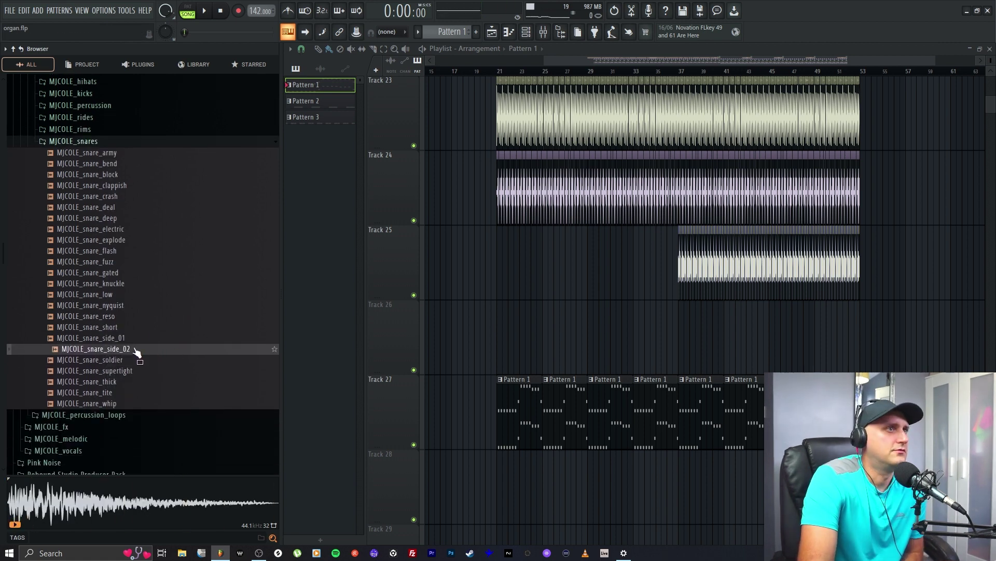
pyautogui.moveTo(136, 353); pyautogui.dragTo(516, 325)
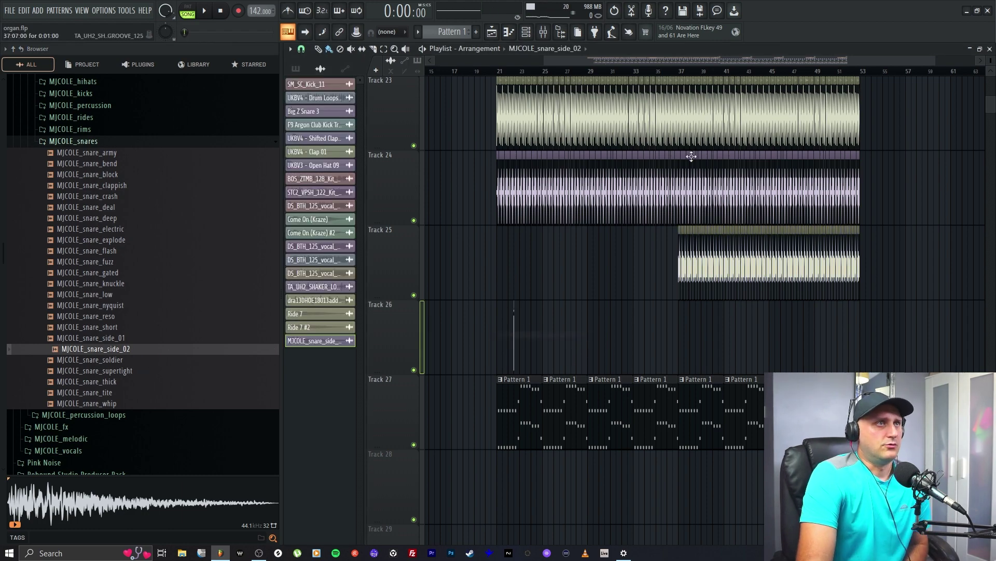
pyautogui.moveTo(935, 61); pyautogui.dragTo(712, 61)
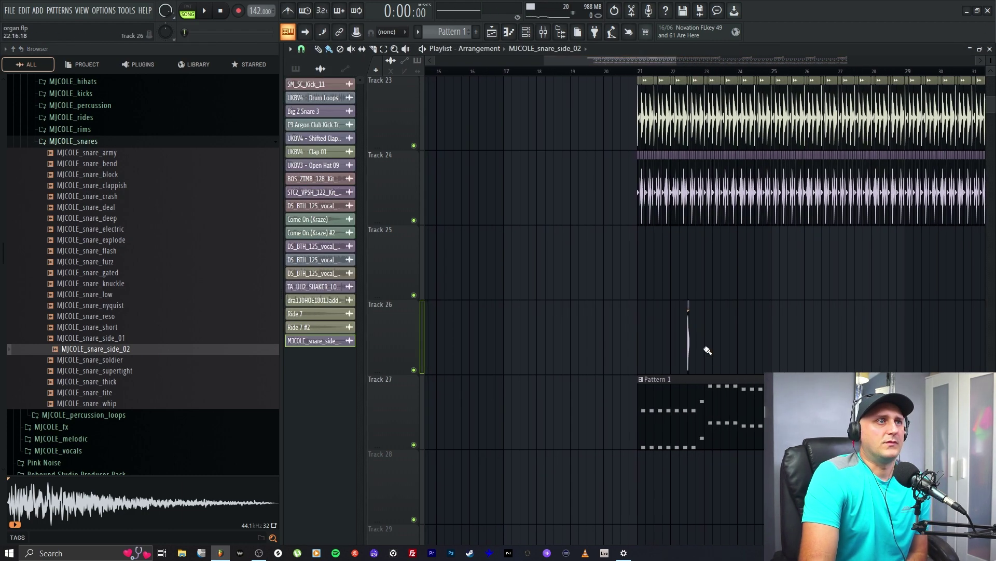
pyautogui.rightClick(320, 347)
pyautogui.click(370, 470)
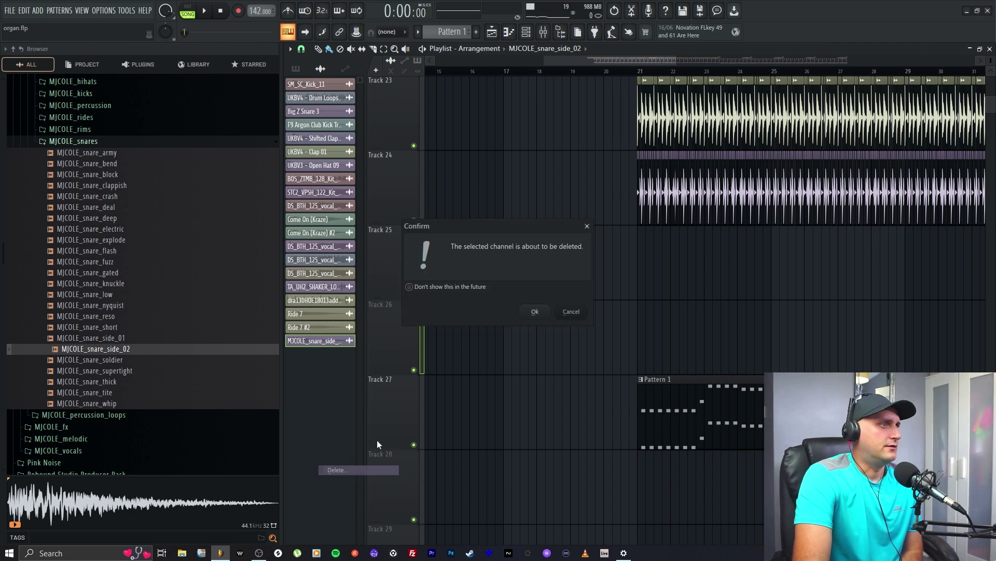
pyautogui.click(532, 311)
# Add MJCOLE_snare_side_02 as a channel below Shaker 5 in Pattern 3 and route it through mixer insert 13 to only the Drum Bus.
pyautogui.scroll(4, 623, 291)
pyautogui.doubleClick(652, 267)
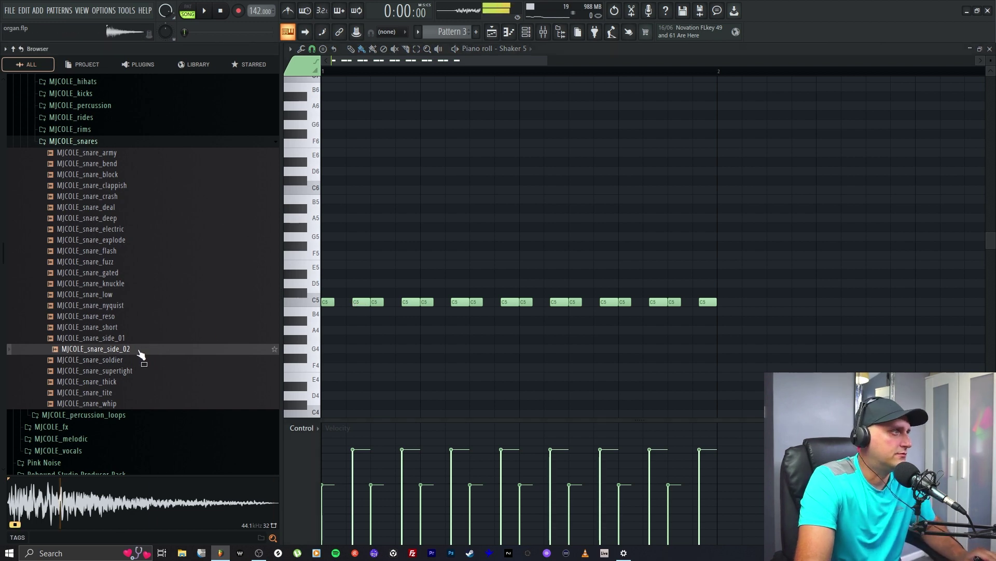
pyautogui.click(526, 33)
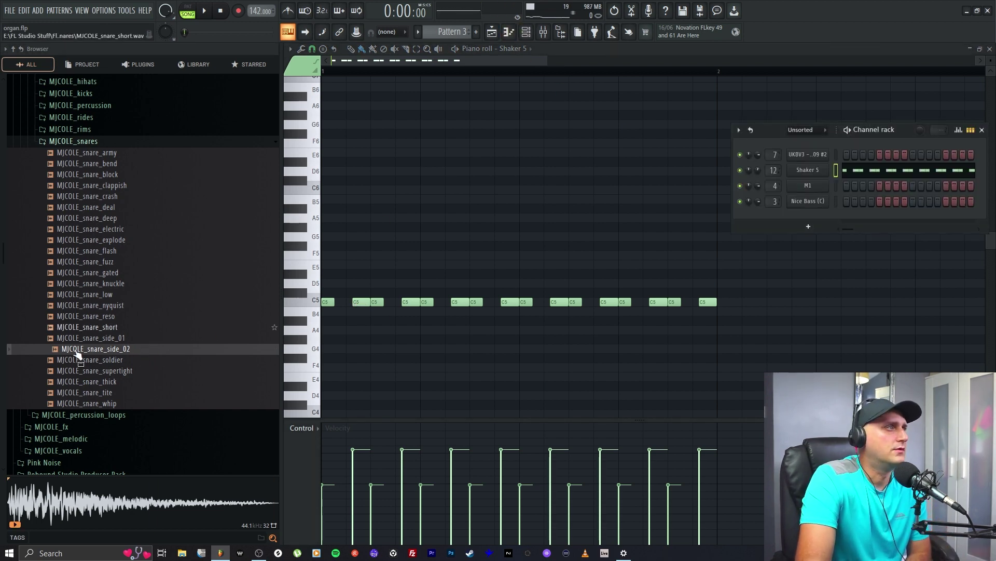
pyautogui.moveTo(566, 309); pyautogui.dragTo(802, 179)
pyautogui.hotkey('ctrl', 'l')
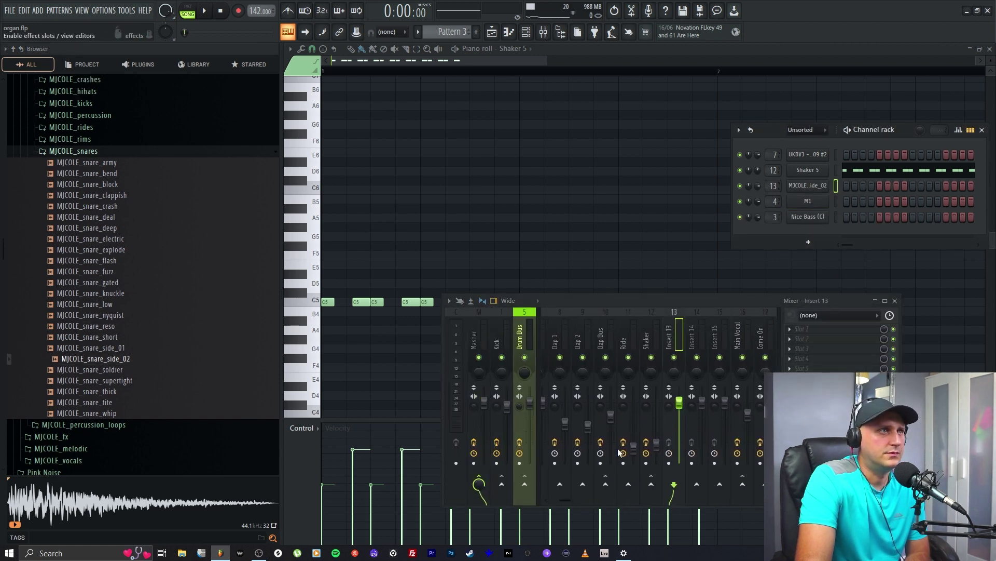
pyautogui.rightClick(532, 486)
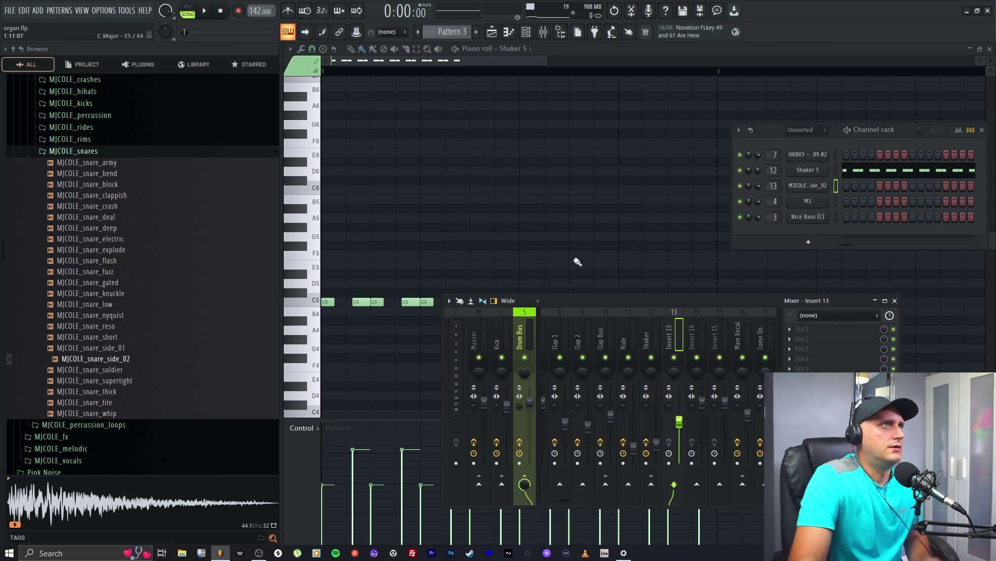
# Open MJCOLE_snare_side_02 in Pattern 3's piano roll and place a single C5 note against the shaker's ghost notes.
pyautogui.moveTo(546, 60); pyautogui.dragTo(488, 58)
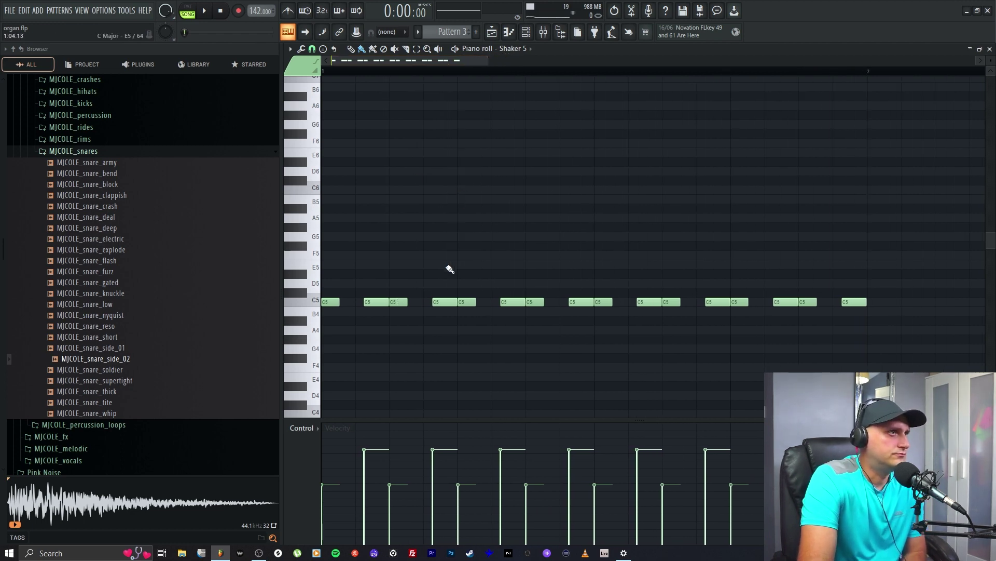
pyautogui.click(516, 49)
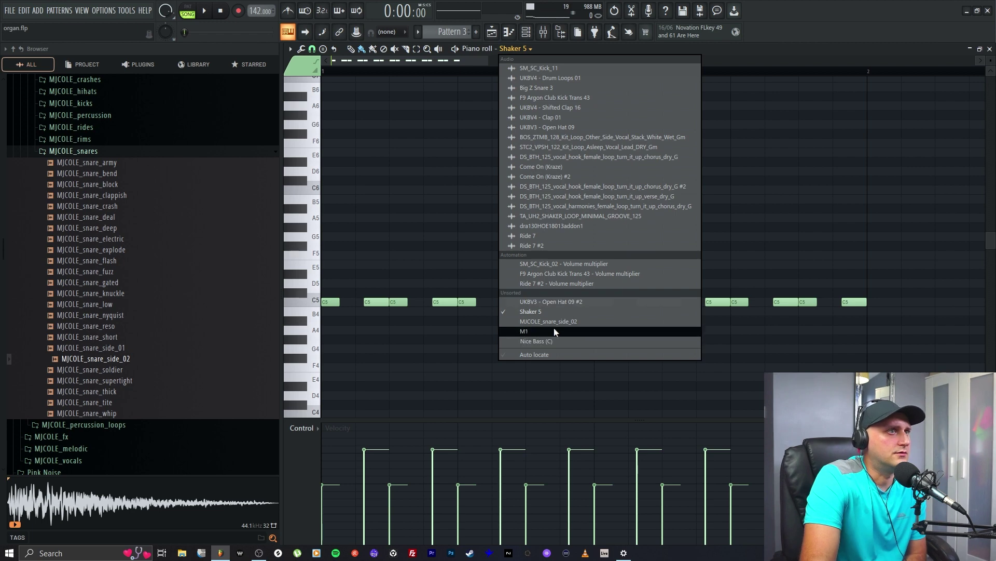
pyautogui.click(542, 320)
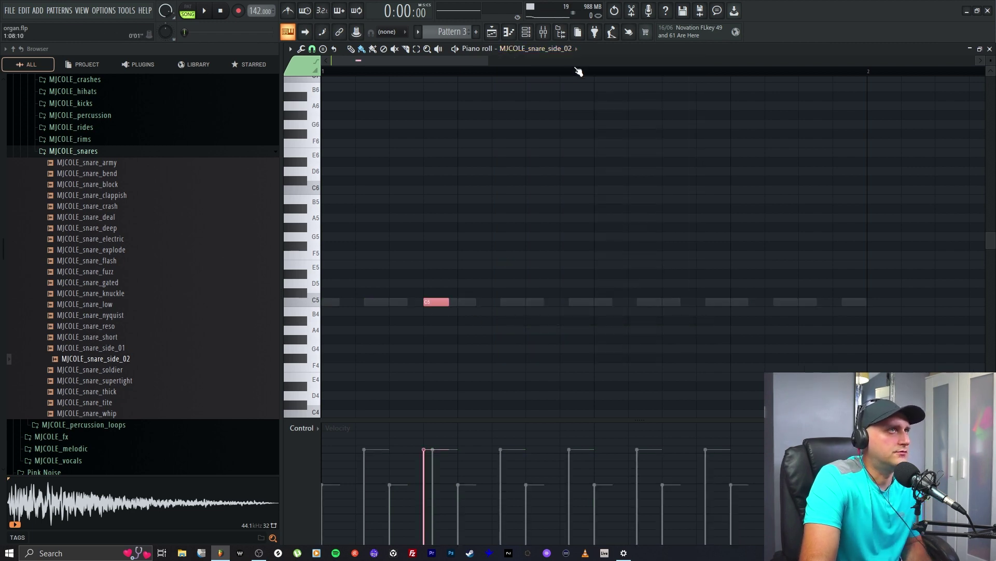
pyautogui.moveTo(487, 60); pyautogui.dragTo(397, 61)
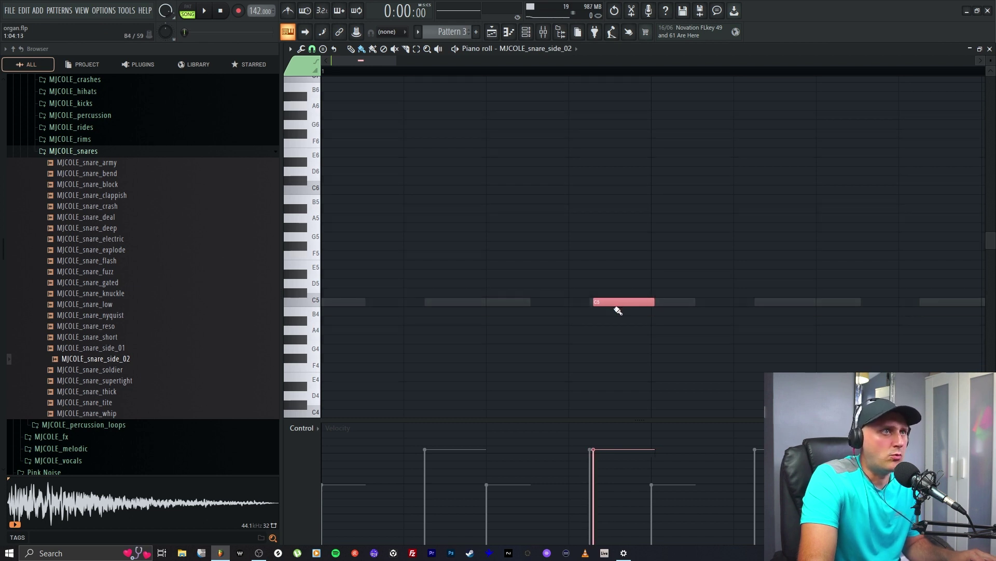
# Switch to pattern playback, shift the snare's C5 note later in the bar onto a shaker hit, and play Pattern 3 with the metronome.
pyautogui.click(186, 14)
pyautogui.click(204, 11)
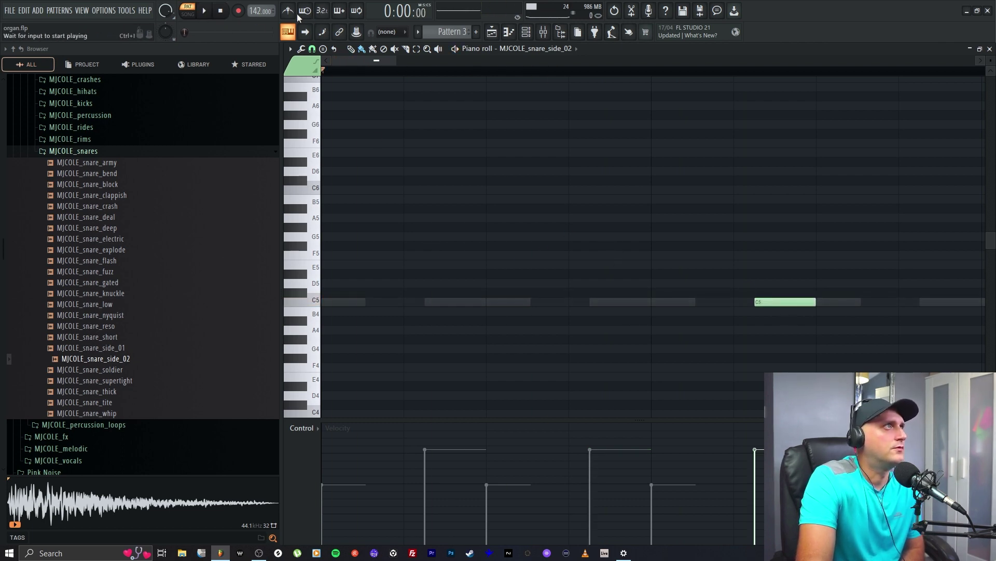
pyautogui.click(204, 11)
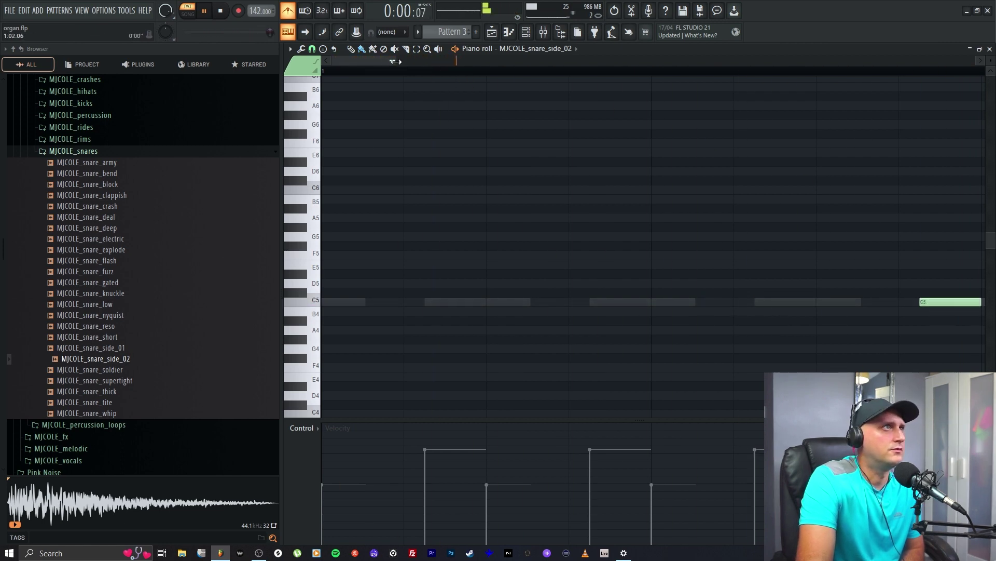
# Move to new Pattern 4 with a single C5 snare hit just before beat 3 and place it on Track 25 at bar 21.
pyautogui.moveTo(395, 62); pyautogui.dragTo(532, 61)
pyautogui.press('space')
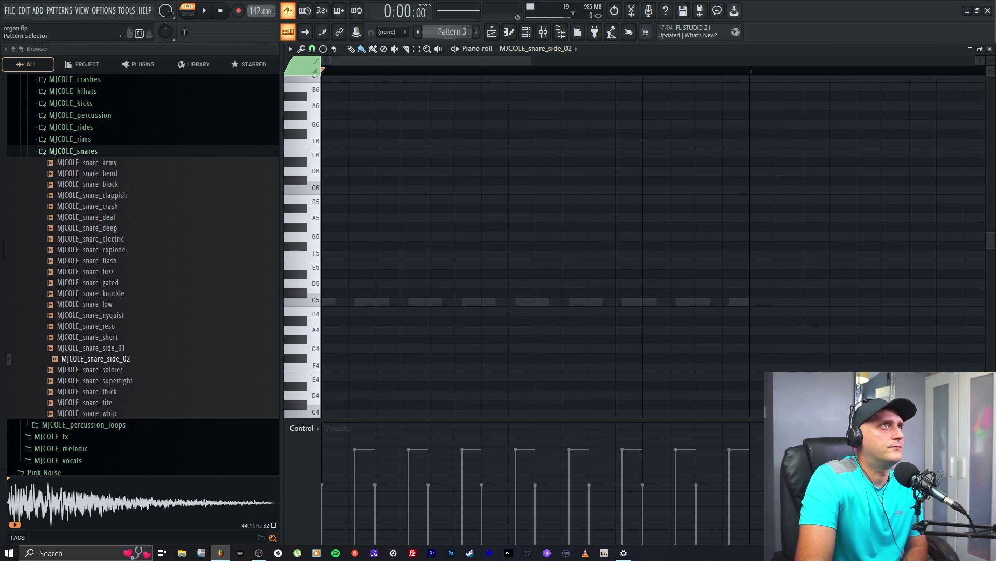
pyautogui.press('F4')
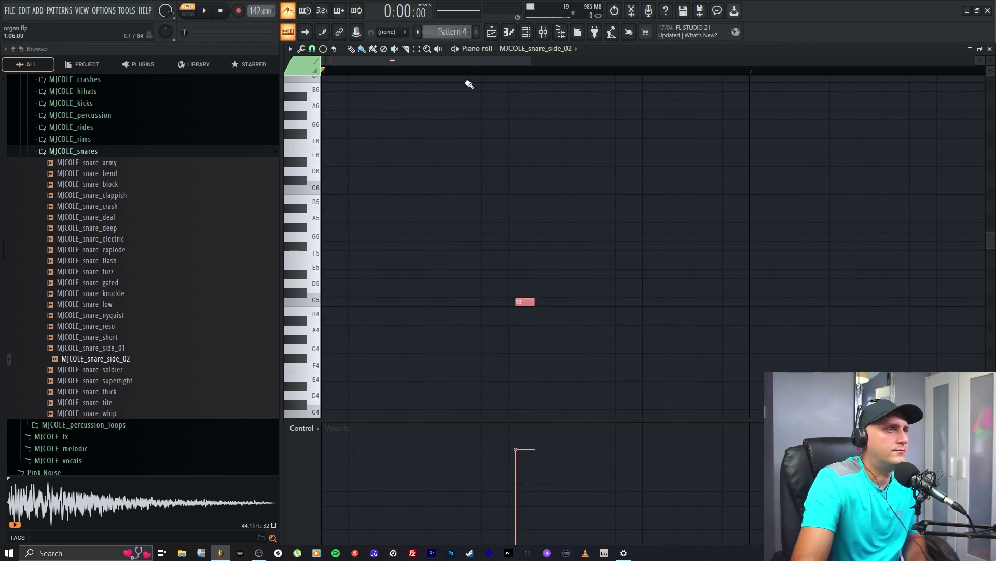
pyautogui.click(493, 33)
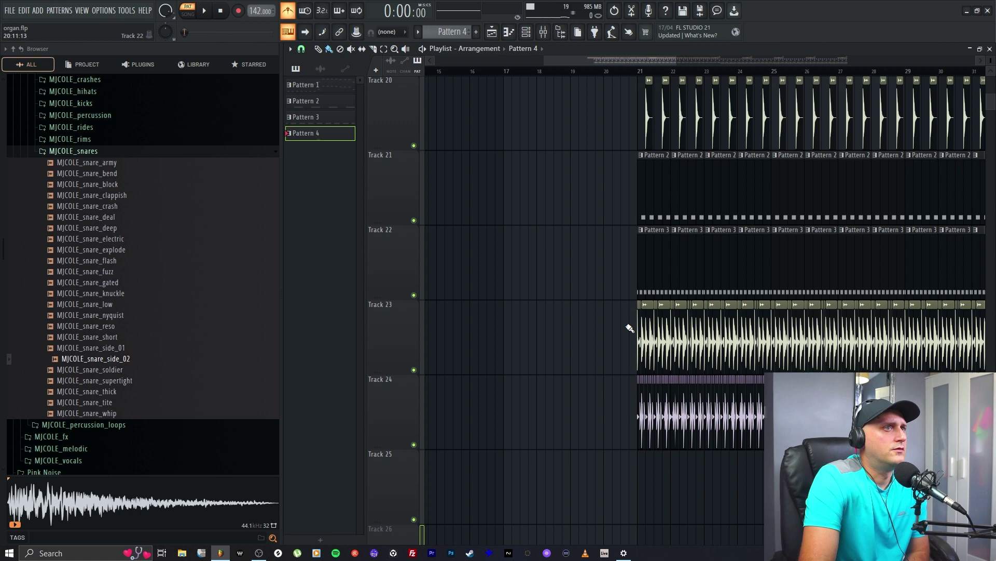
pyautogui.click(646, 471)
# Loop bar 21 and mute the vocal Tracks 15 and 16 while auditioning Pattern 4 with the drums.
pyautogui.moveTo(638, 78); pyautogui.dragTo(674, 77)
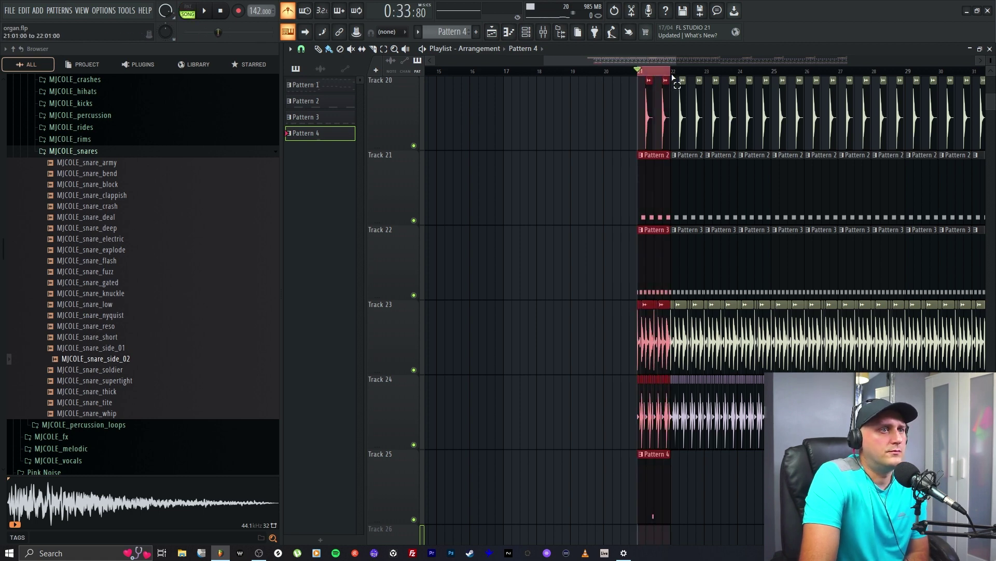
pyautogui.click(204, 10)
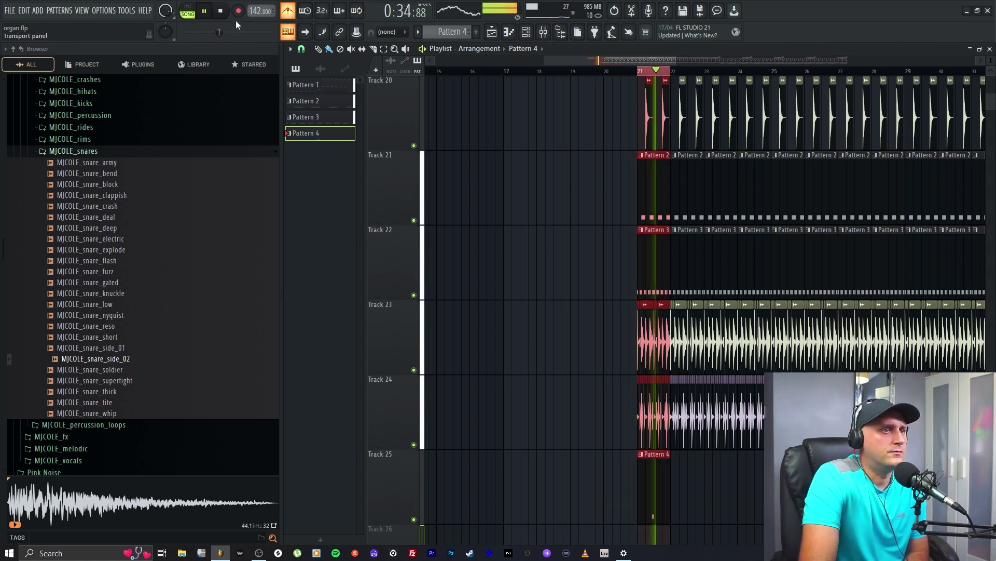
pyautogui.scroll(6, 591, 251)
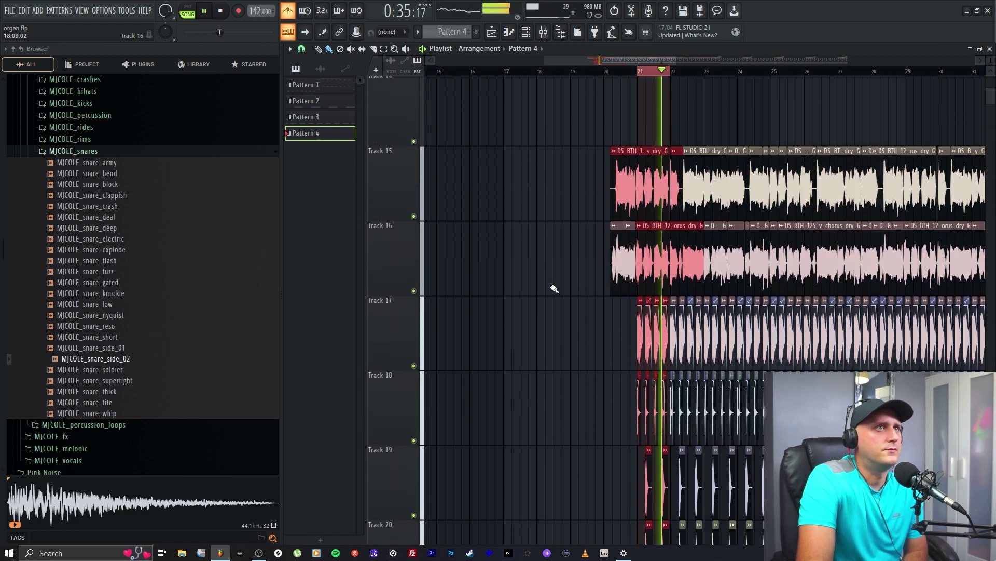
pyautogui.click(413, 295)
pyautogui.click(413, 220)
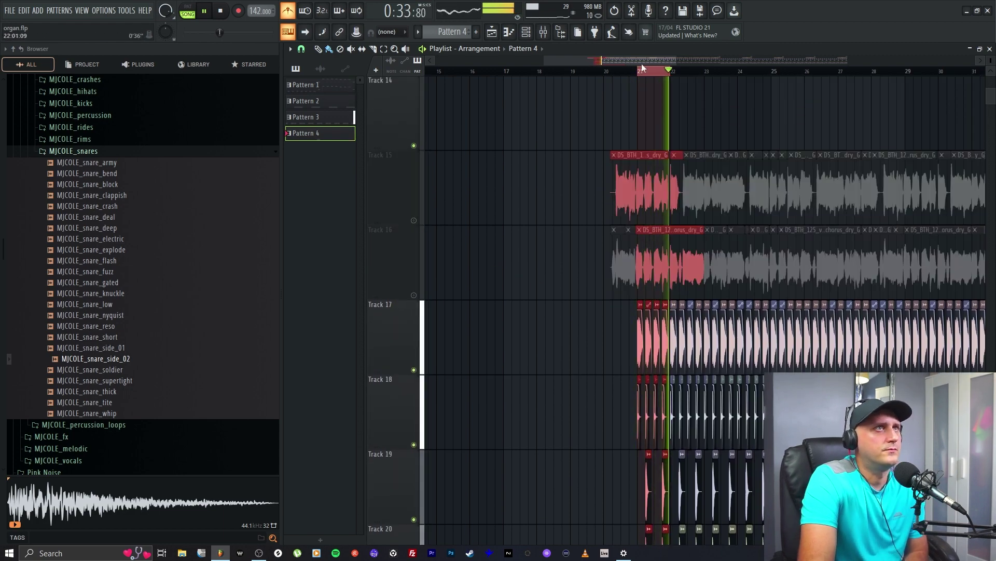
pyautogui.scroll(4, 581, 58)
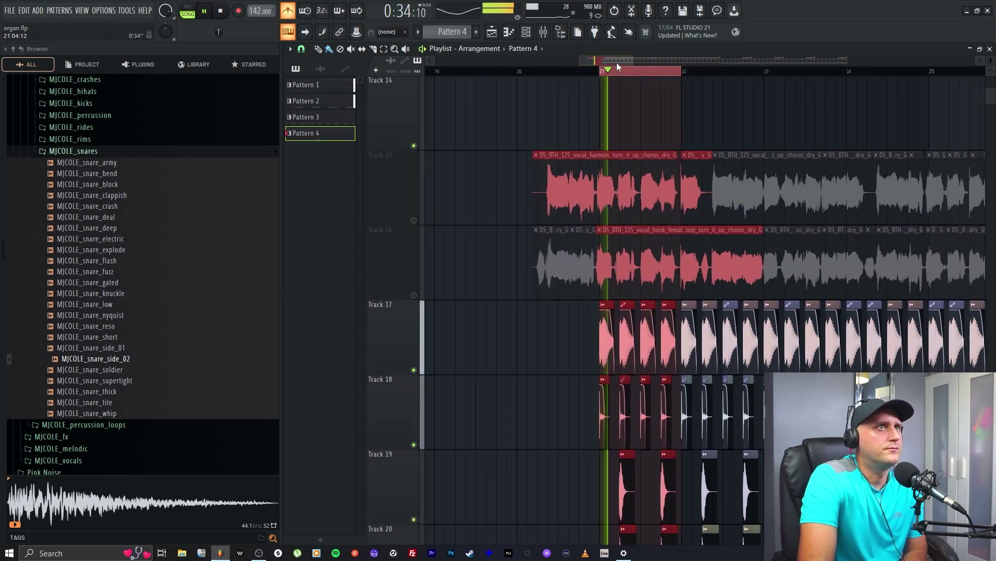
pyautogui.scroll(-2, 632, 98)
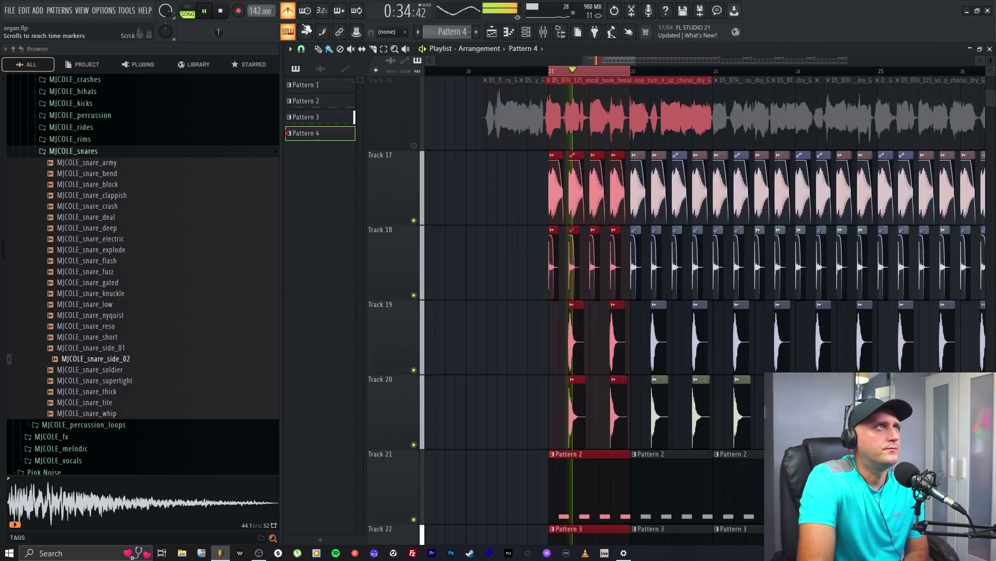
pyautogui.click(223, 10)
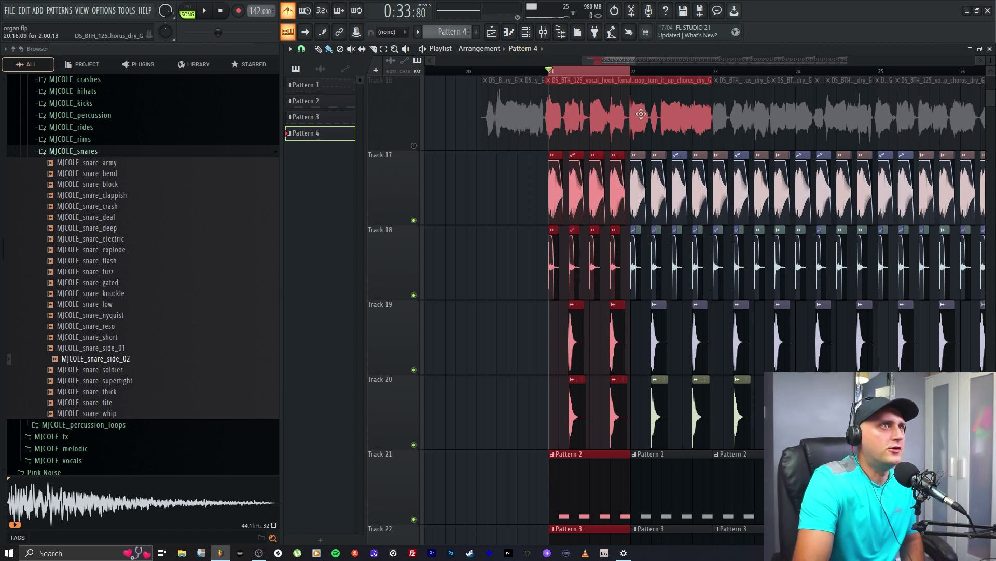
# Set the mixer volume of Insert 13 to 81% (-4.4 dB) with bar 21 looping.
pyautogui.click(544, 32)
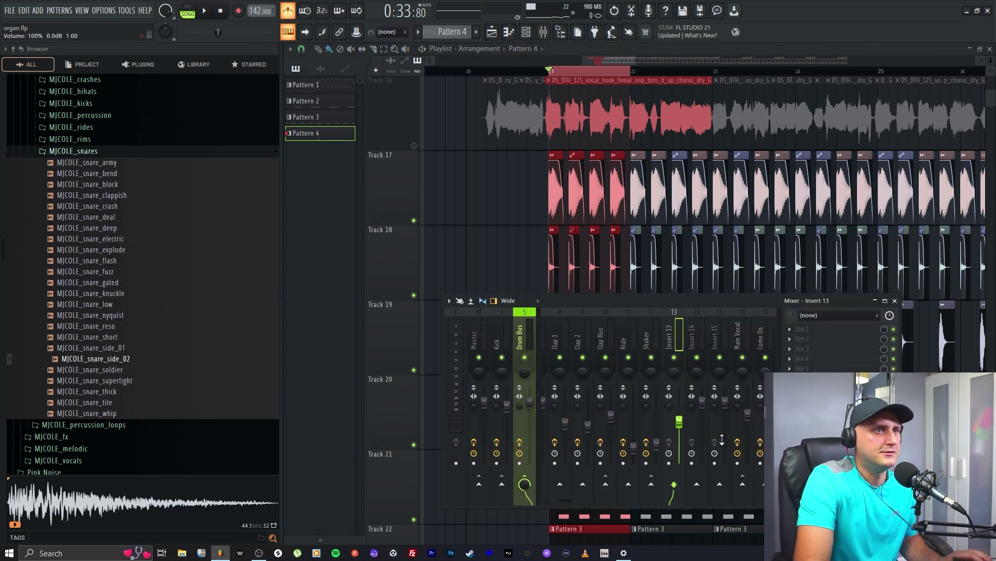
pyautogui.click(207, 11)
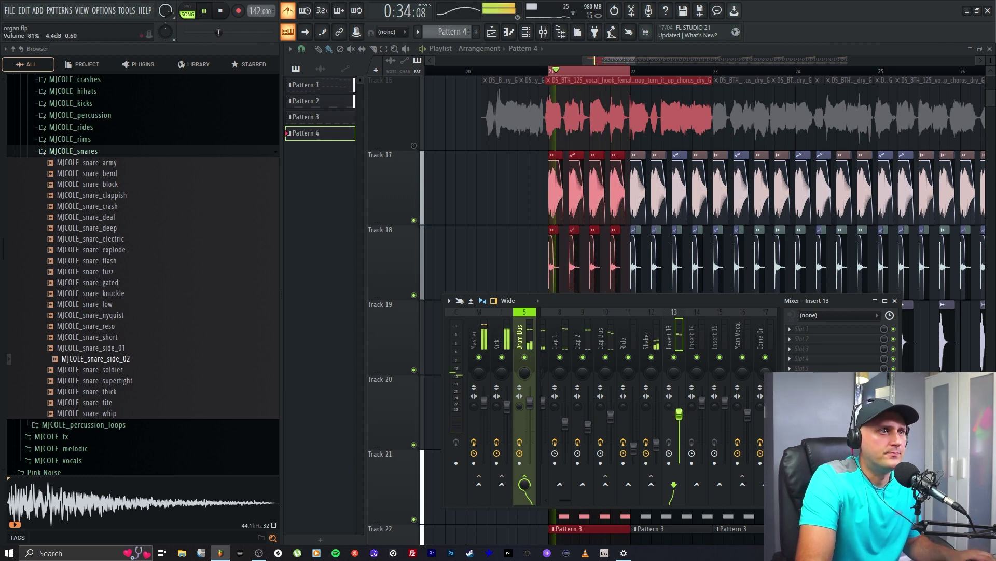
# Add Fruity Parametric EQ 2 to Insert 13, make band 1 a high pass and raise its cutoff to just below band 3.
pyautogui.click(802, 328)
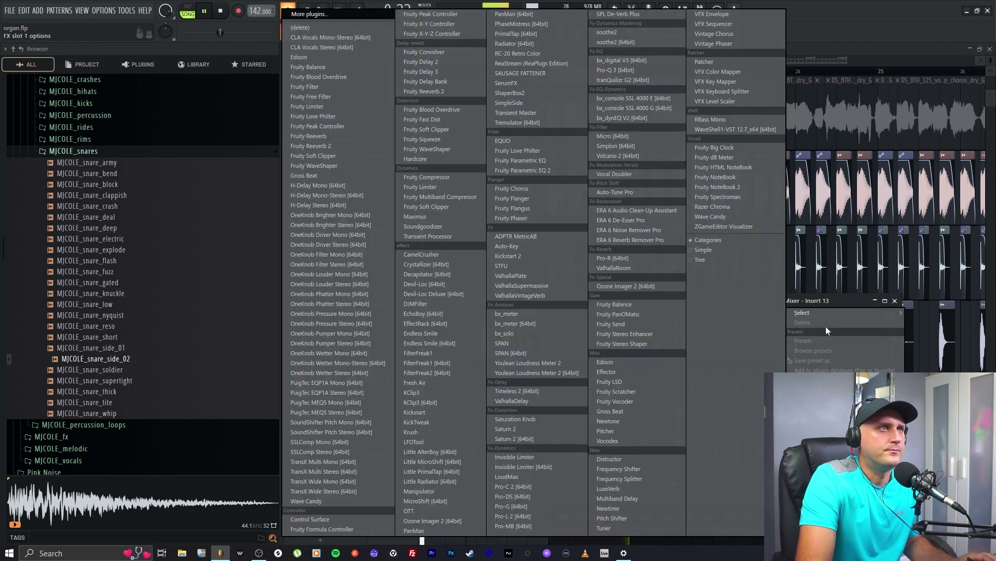
pyautogui.click(524, 171)
pyautogui.rightClick(390, 239)
pyautogui.moveTo(407, 265)
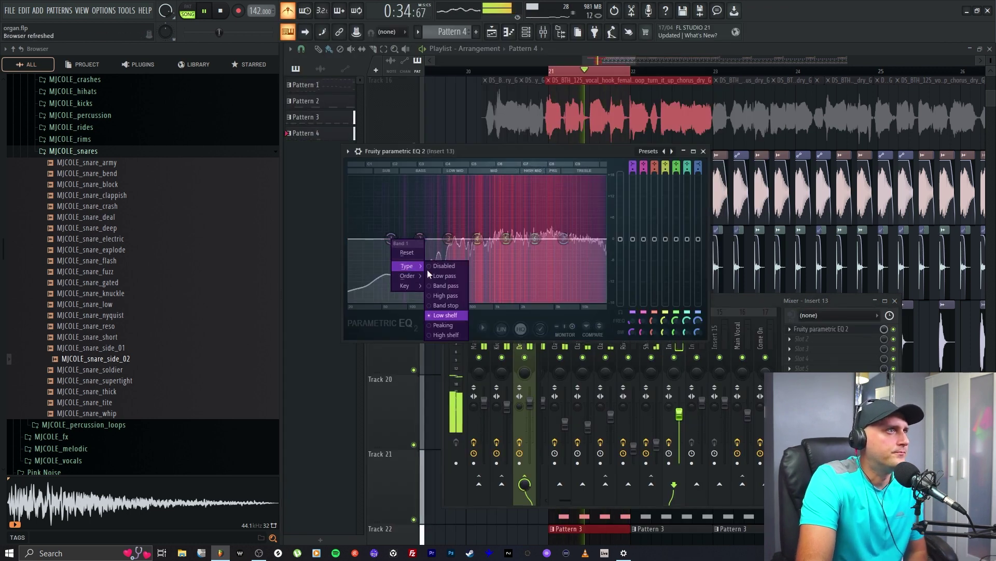
pyautogui.click(449, 296)
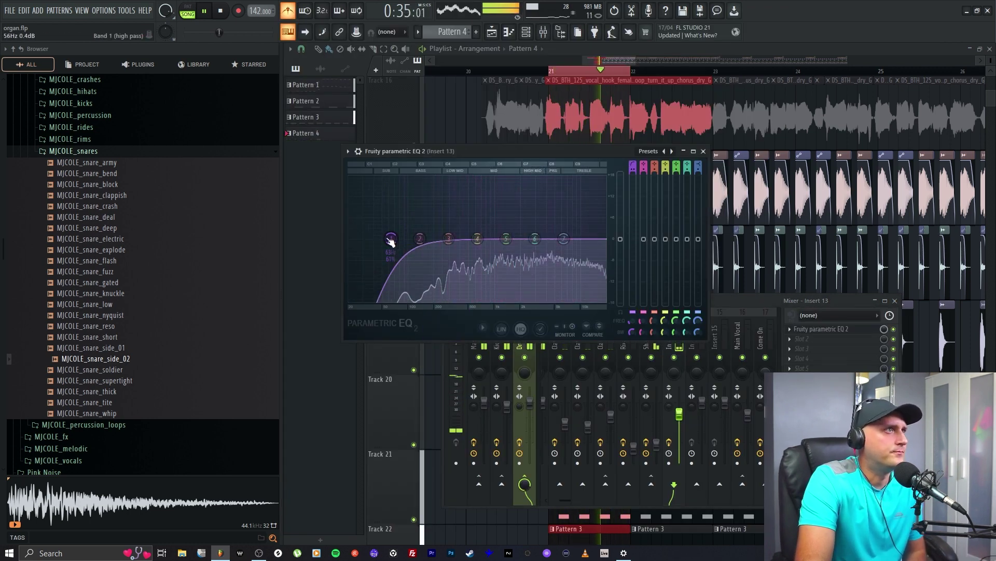
pyautogui.moveTo(391, 240); pyautogui.dragTo(437, 240)
pyautogui.press('space')
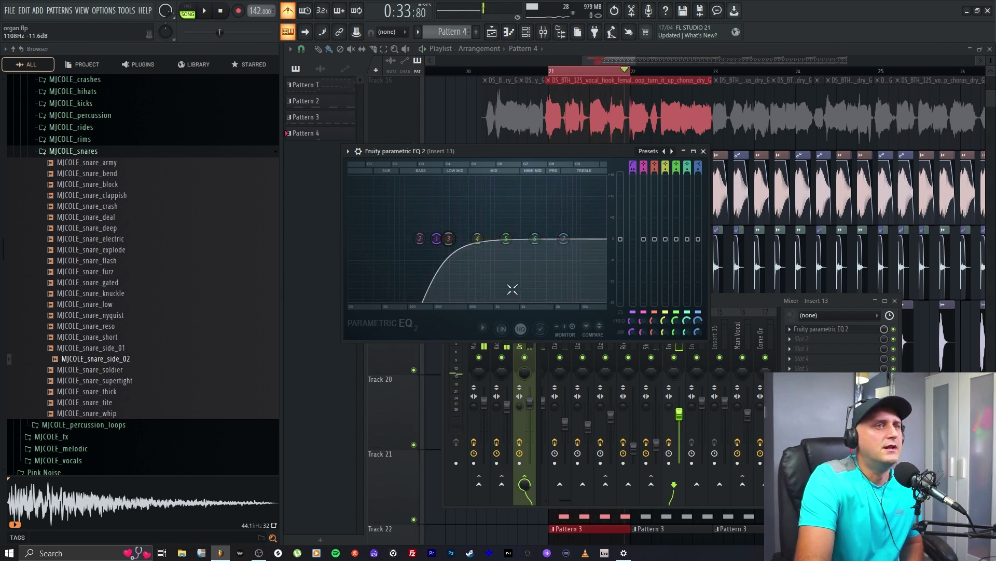
# Replace Fruity Parametric EQ 2 on Insert 13 with Pro-Q 3.
pyautogui.click(797, 340)
pyautogui.click(839, 305)
pyautogui.click(789, 329)
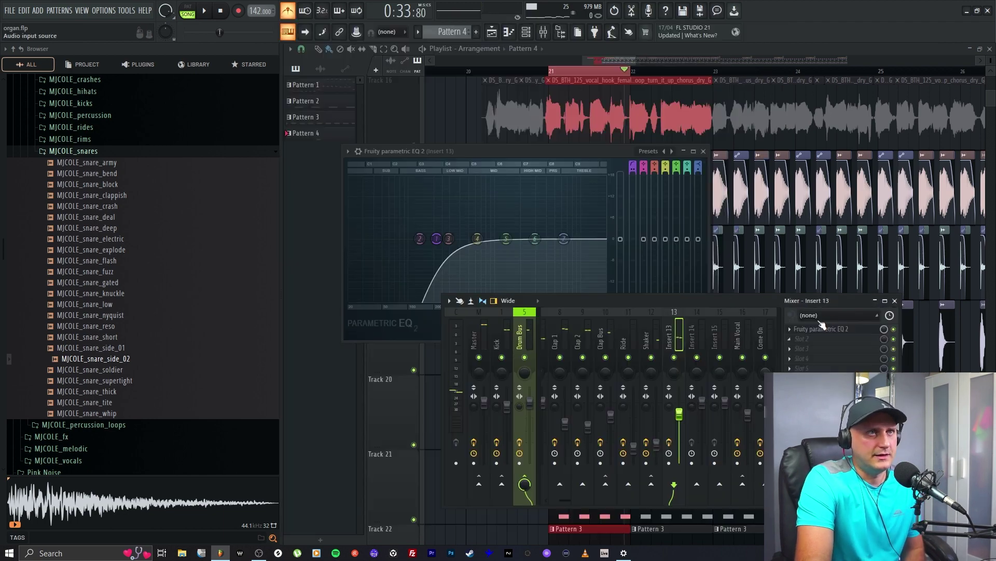
pyautogui.moveTo(809, 300)
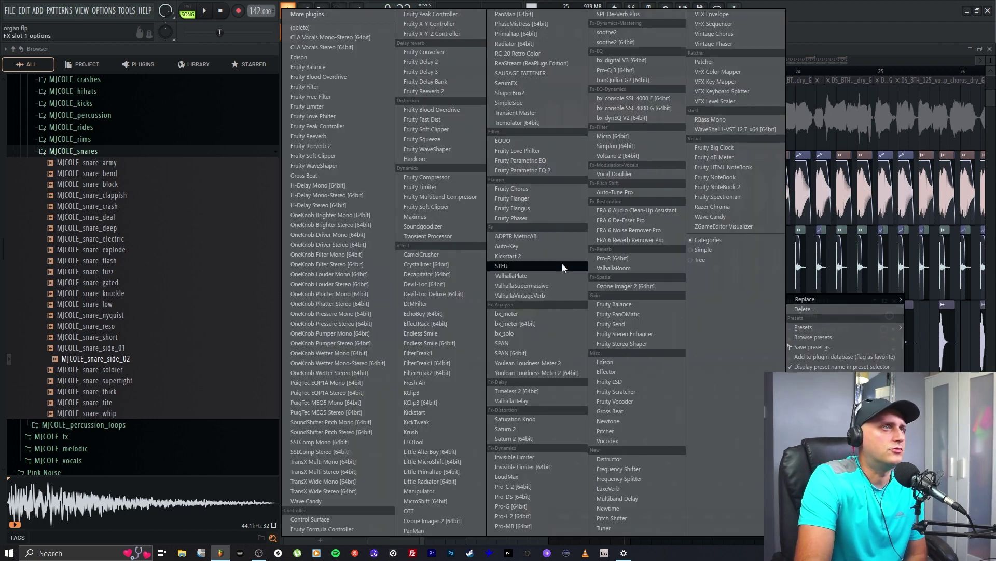
pyautogui.click(624, 69)
pyautogui.click(681, 55)
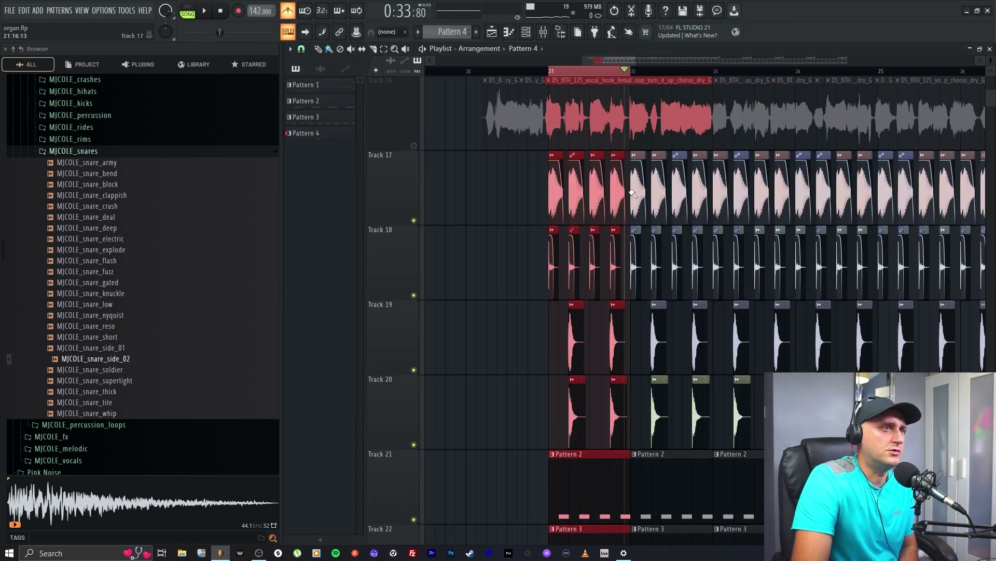
# Solo Track 25 and play a short loop around its snare hit in bar 21.
pyautogui.scroll(-5, 633, 194)
pyautogui.rightClick(415, 444)
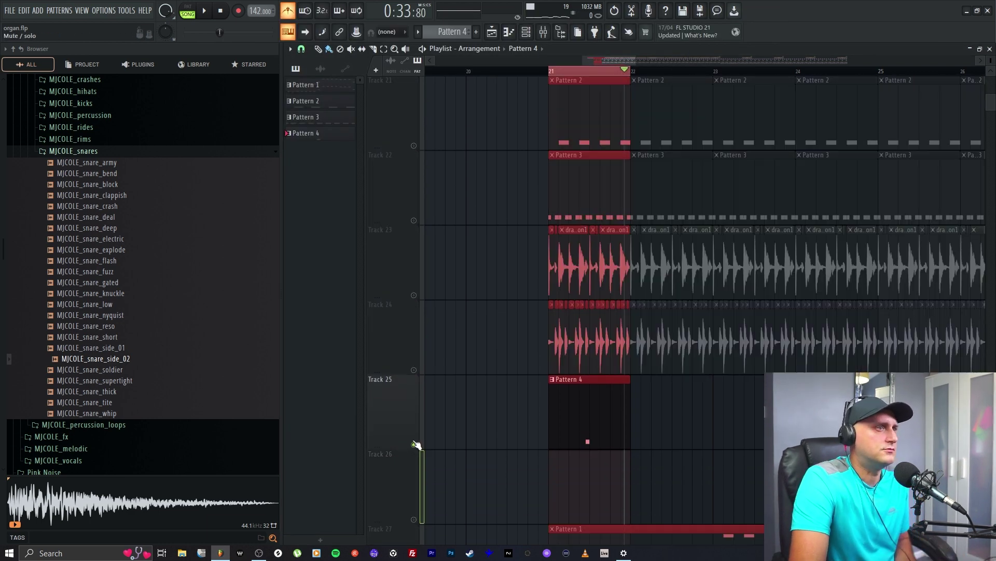
pyautogui.click(594, 76)
pyautogui.press('space')
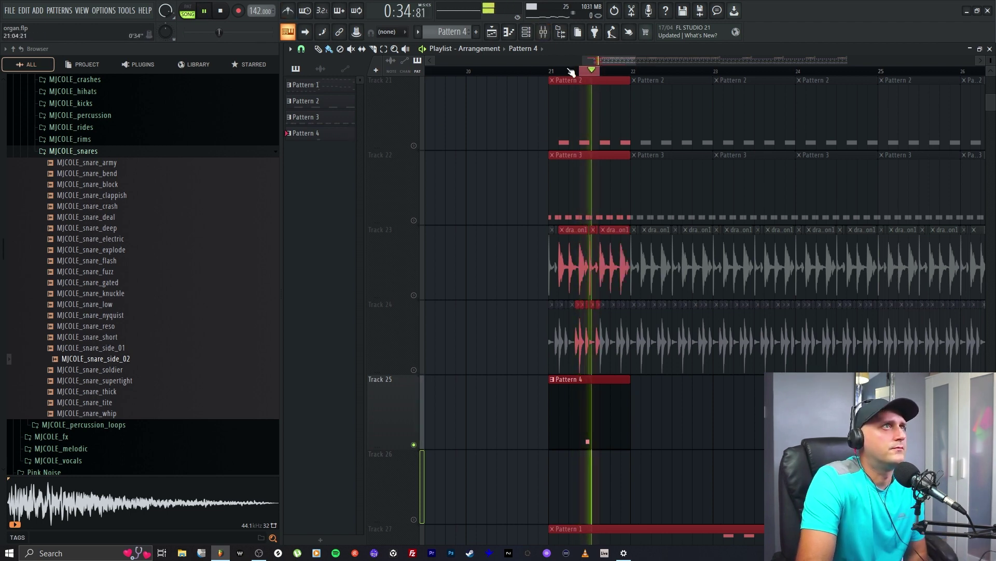
# In Pro-Q 3 on Insert 13, add a 24 dB/oct Low Cut band at about 390 Hz.
pyautogui.click(545, 32)
pyautogui.click(813, 329)
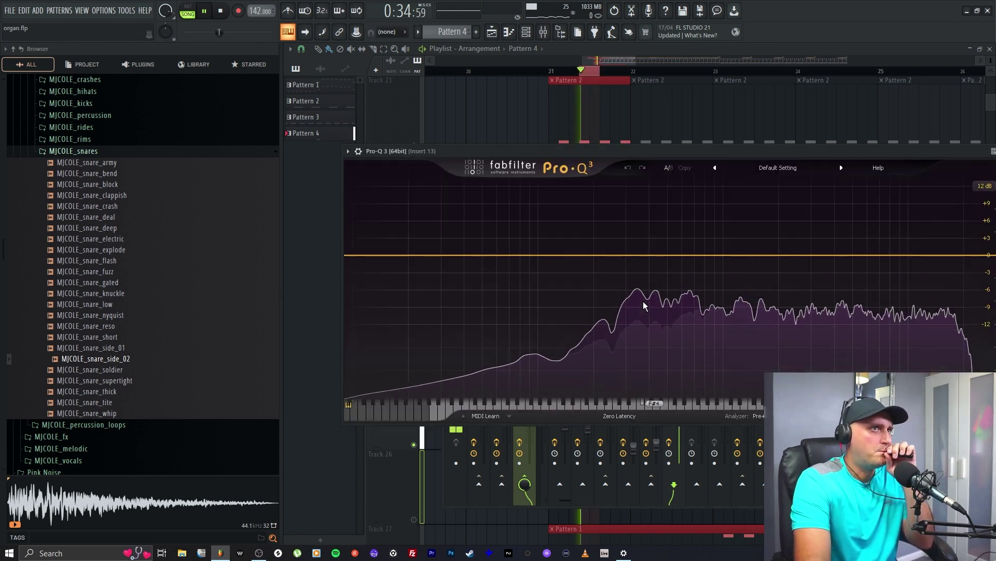
pyautogui.moveTo(649, 295)
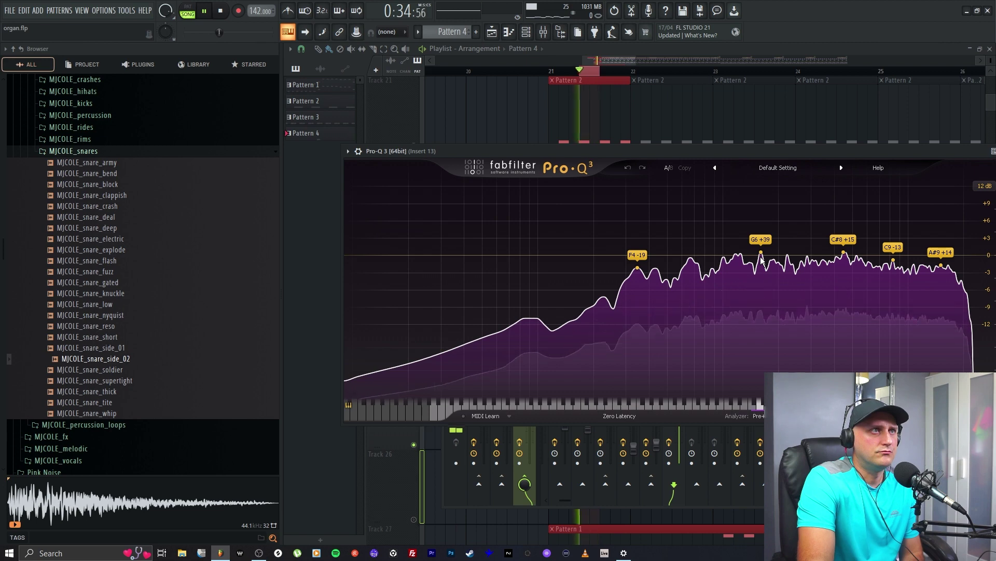
pyautogui.click(596, 255)
pyautogui.click(506, 370)
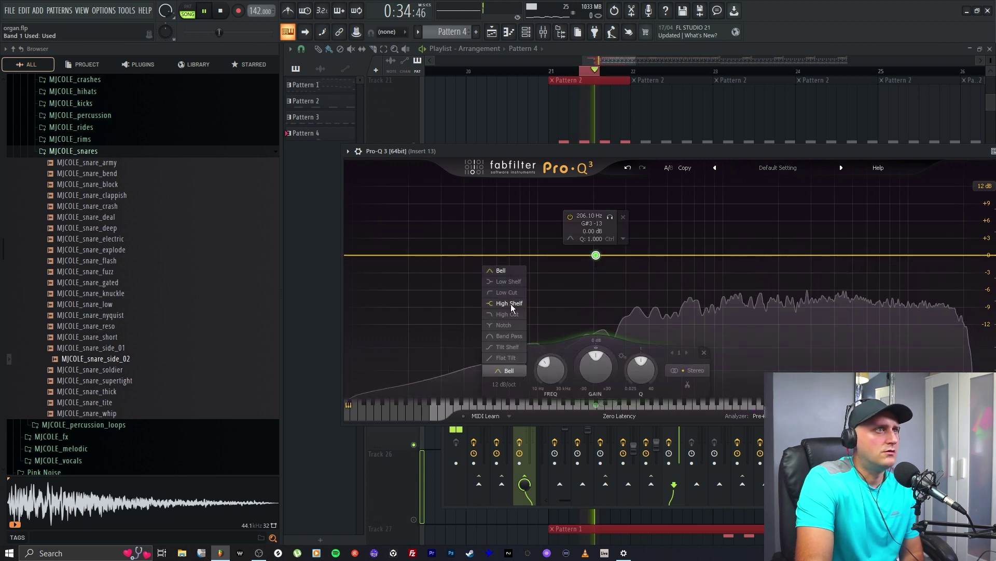
pyautogui.click(506, 292)
pyautogui.moveTo(596, 255); pyautogui.dragTo(652, 260)
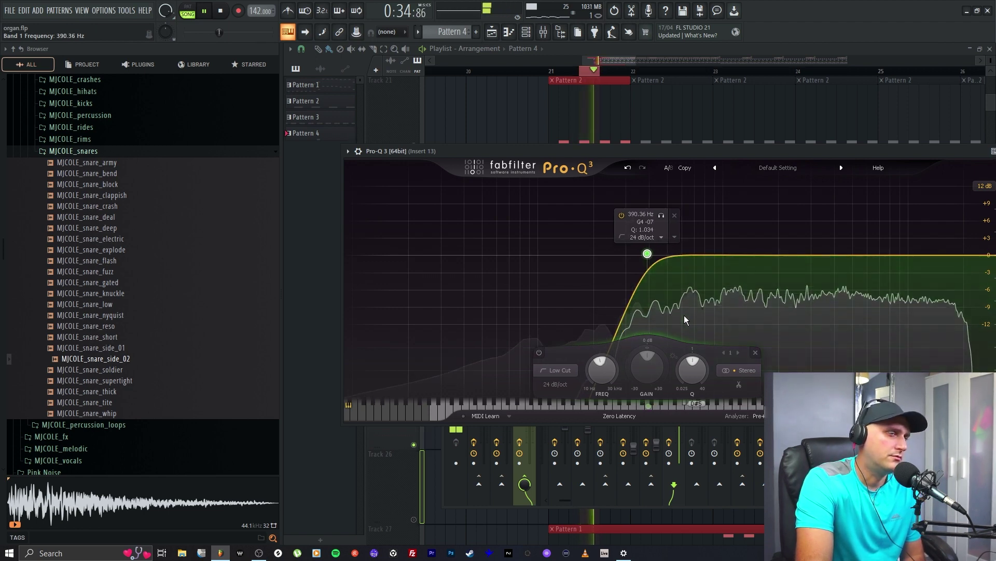
pyautogui.click(704, 312)
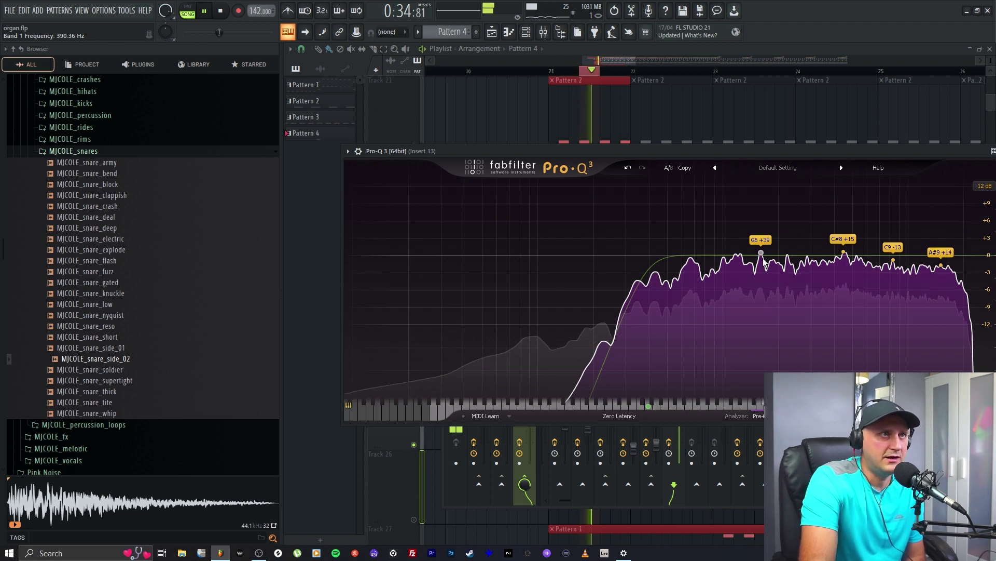
# Add a 72 dB/oct High Cut band at about 17562 Hz in Pro-Q 3 and stop playback.
pyautogui.click(960, 256)
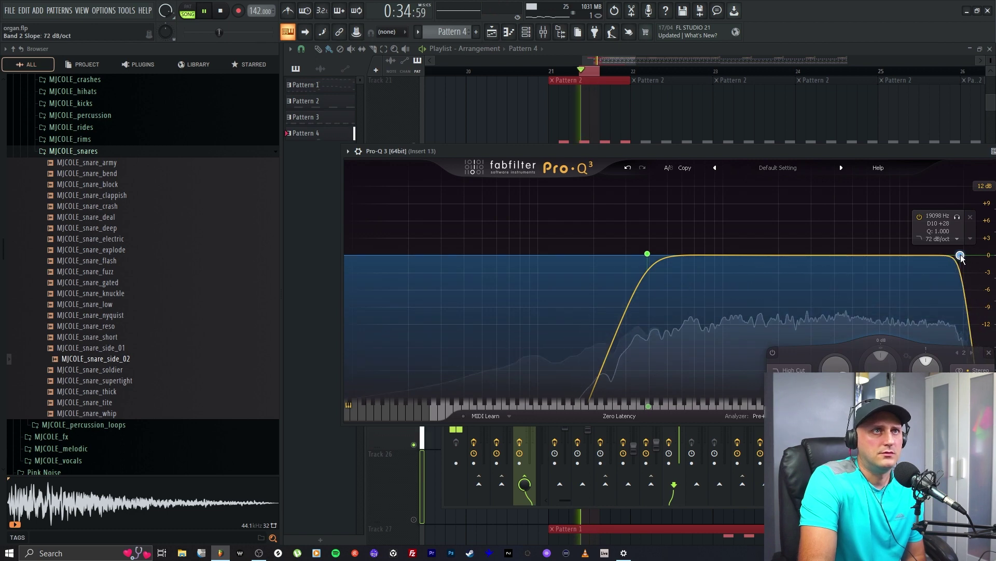
pyautogui.moveTo(961, 257); pyautogui.dragTo(954, 257)
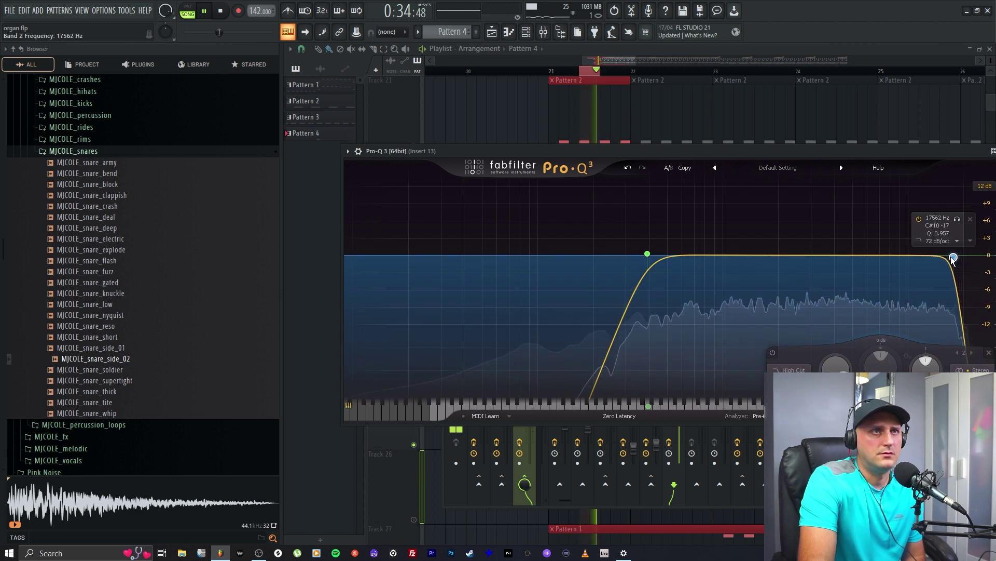
pyautogui.press('space')
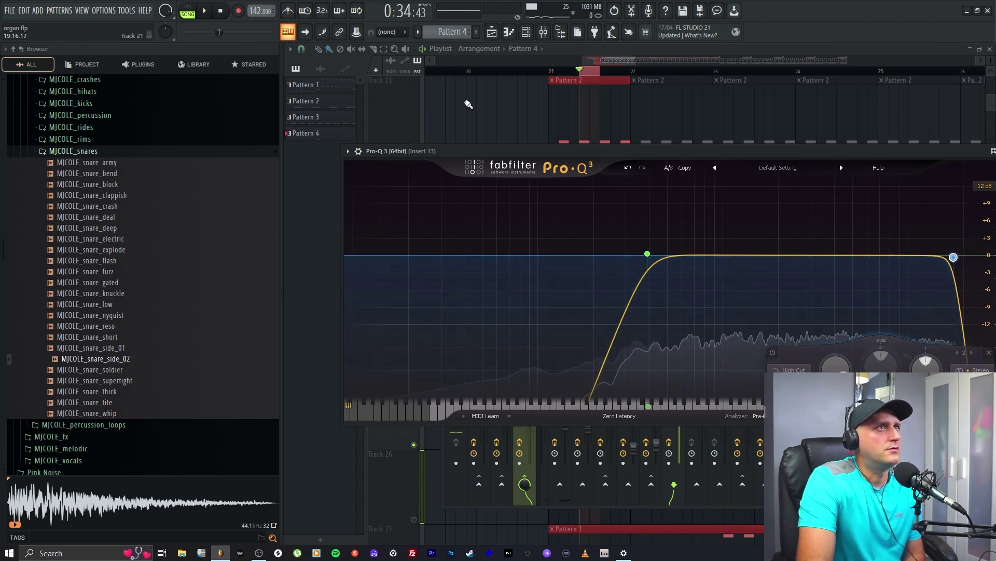
# Take Track 25 out of solo and mute the vocal Tracks 15 and 16.
pyautogui.press('F5')
pyautogui.click(414, 370)
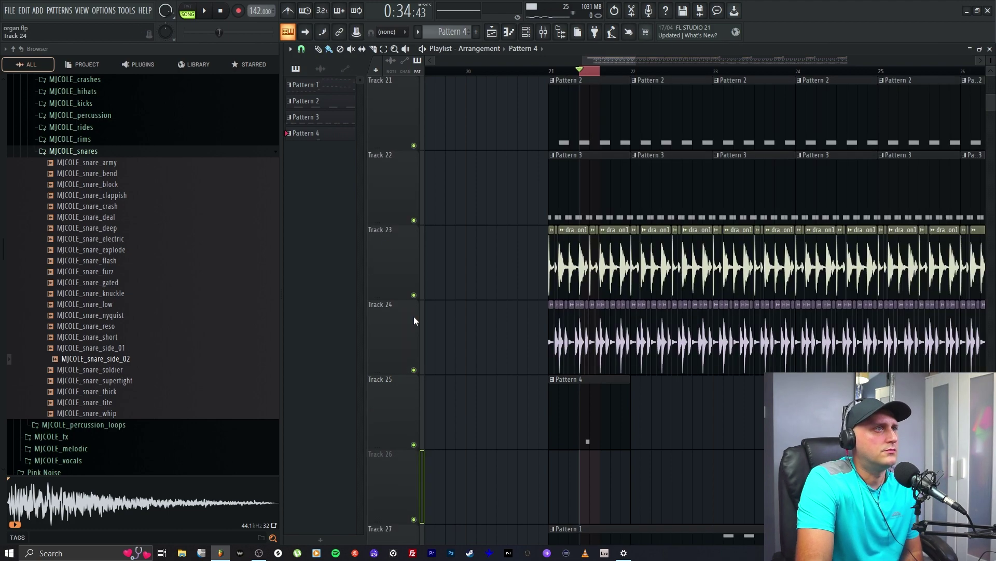
pyautogui.click(215, 15)
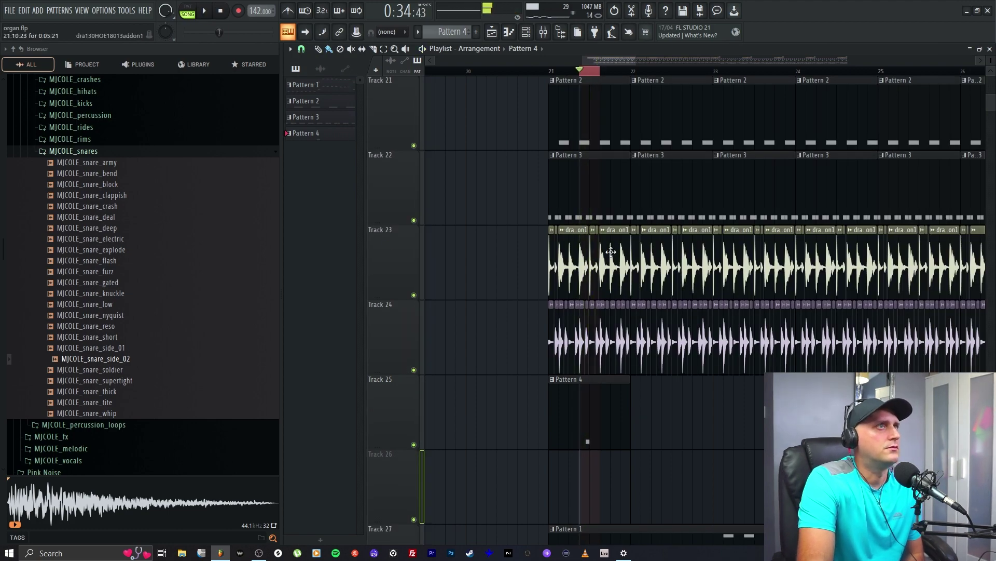
pyautogui.scroll(8, 611, 252)
pyautogui.click(414, 369)
pyautogui.click(414, 295)
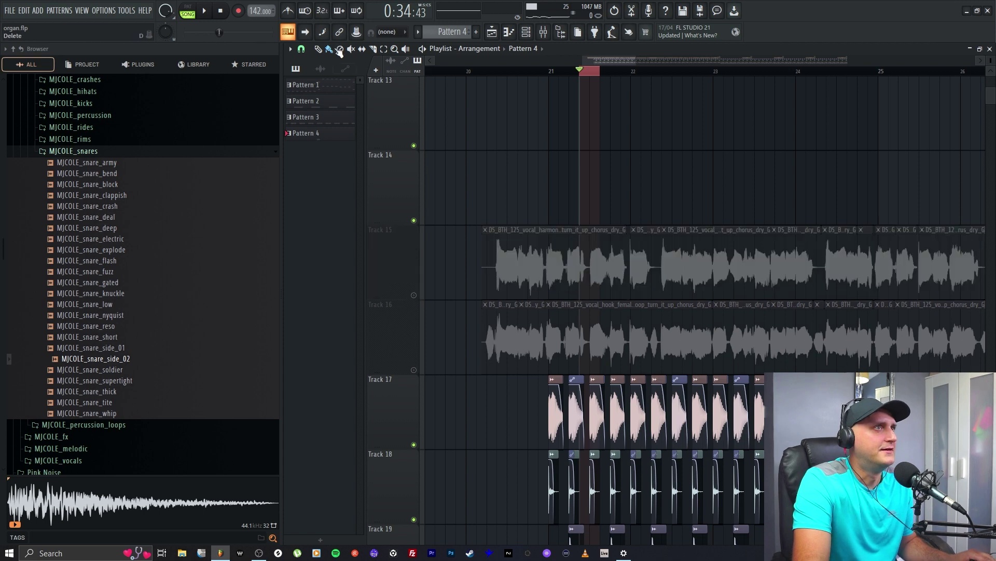
# Select all of bar 21 as the loop and audition the equalised snare with the full drums.
pyautogui.moveTo(552, 78); pyautogui.dragTo(623, 85)
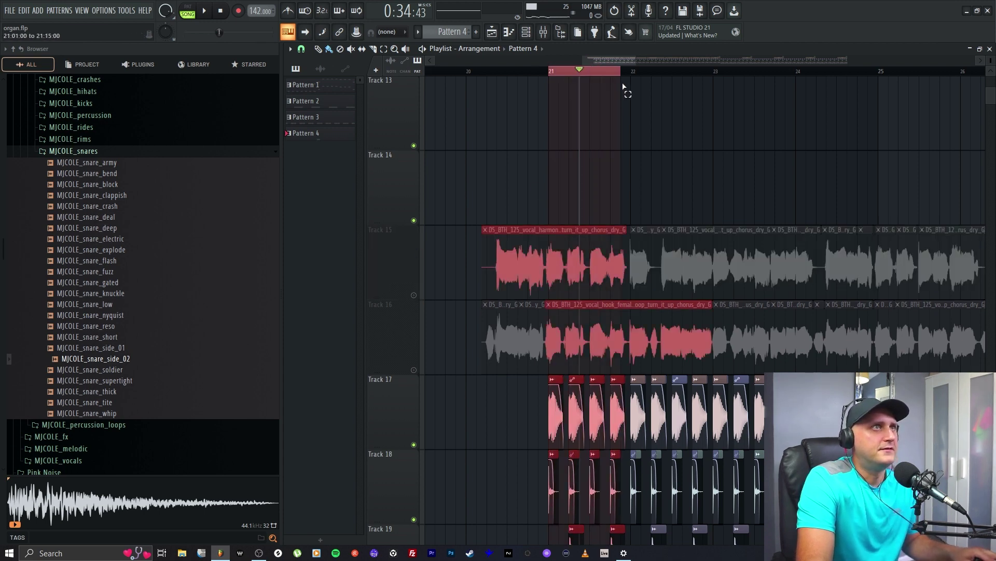
pyautogui.click(207, 11)
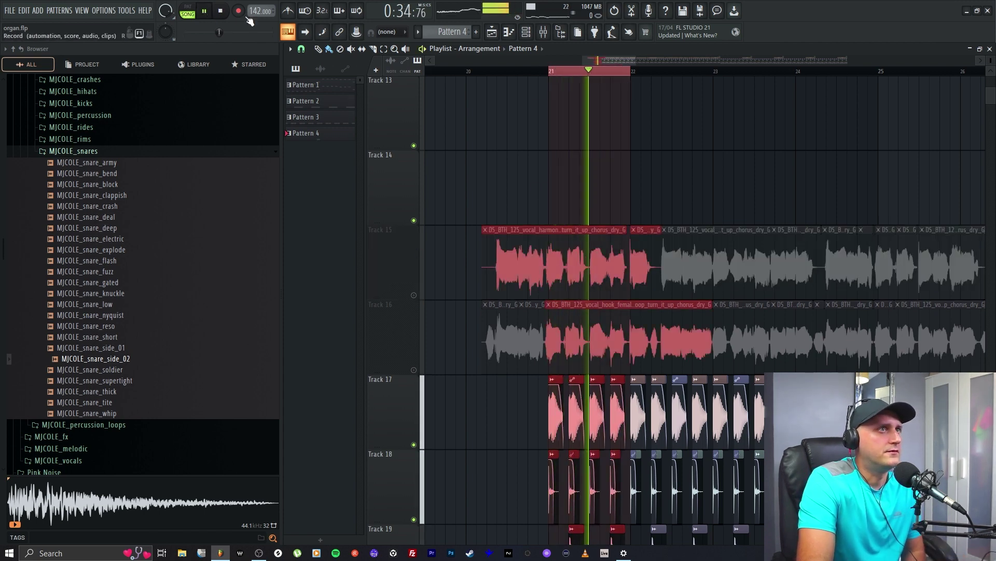
pyautogui.click(221, 11)
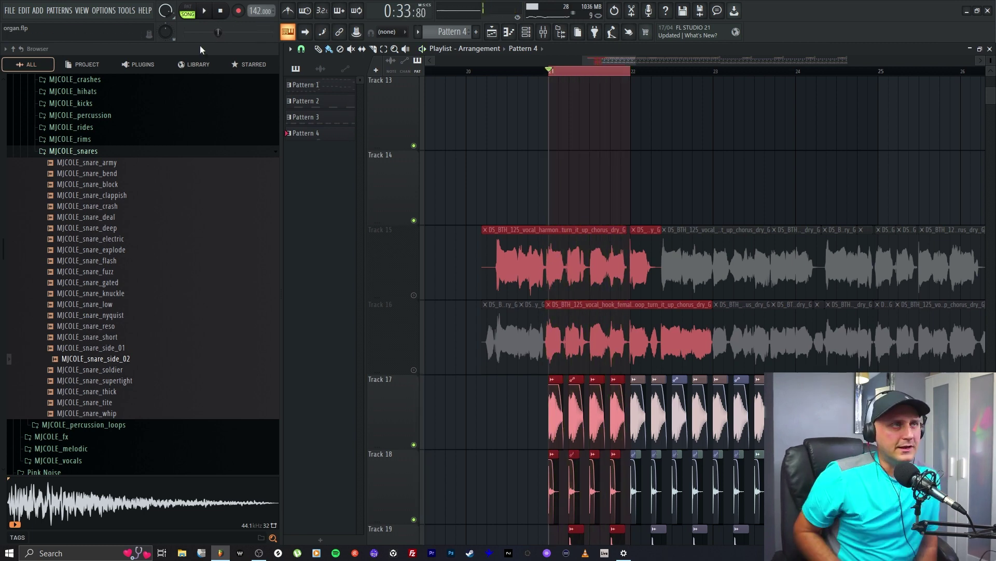
# Lengthen the Pattern 4 clip on Track 25 so that it spans bars 21 and 22.
pyautogui.scroll(-10, 441, 412)
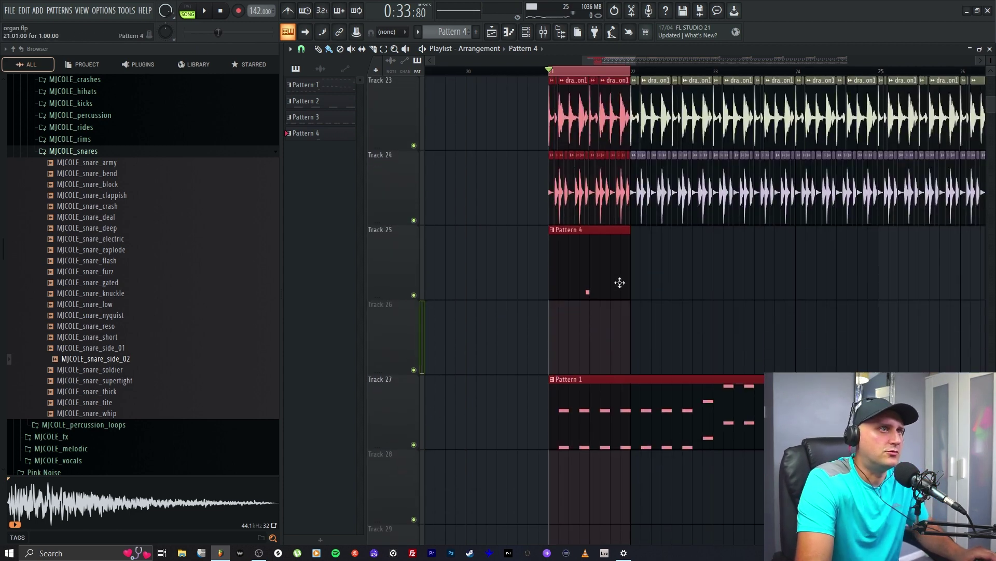
pyautogui.click(665, 274)
pyautogui.moveTo(628, 256); pyautogui.dragTo(715, 260)
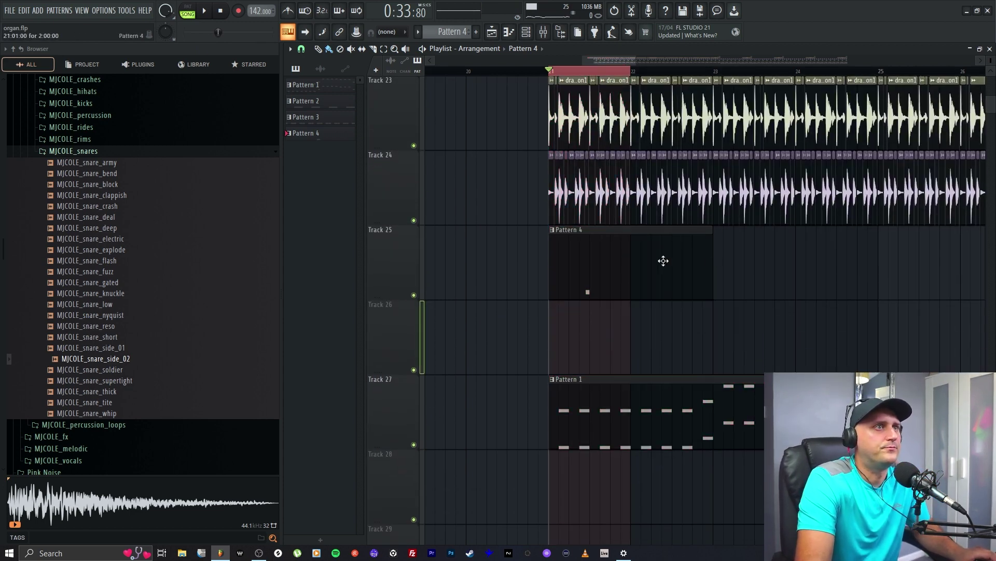
# In Pattern 4's piano roll, duplicate the bar 1 side snare note into the same position in bar 2.
pyautogui.doubleClick(663, 261)
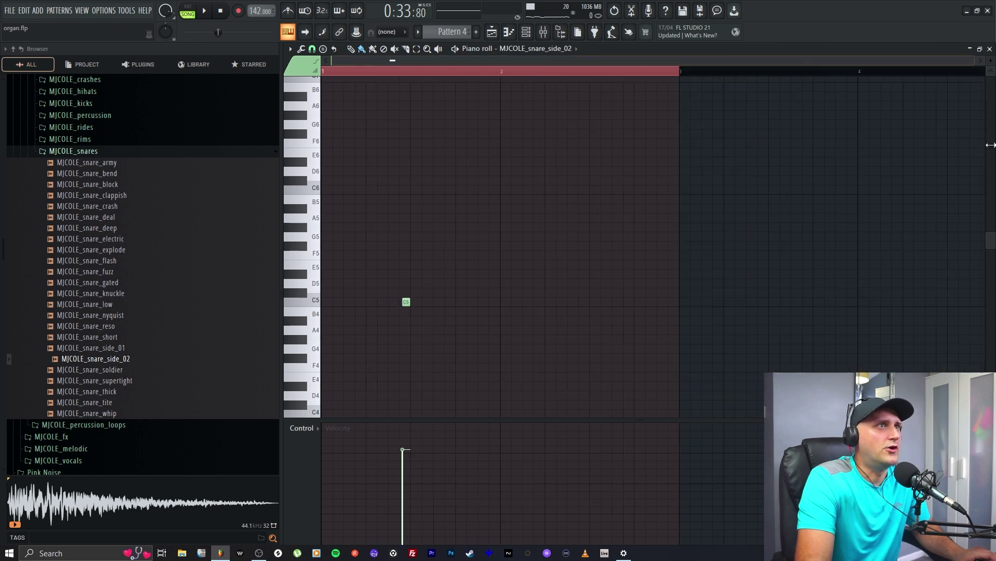
pyautogui.moveTo(390, 73); pyautogui.dragTo(371, 76)
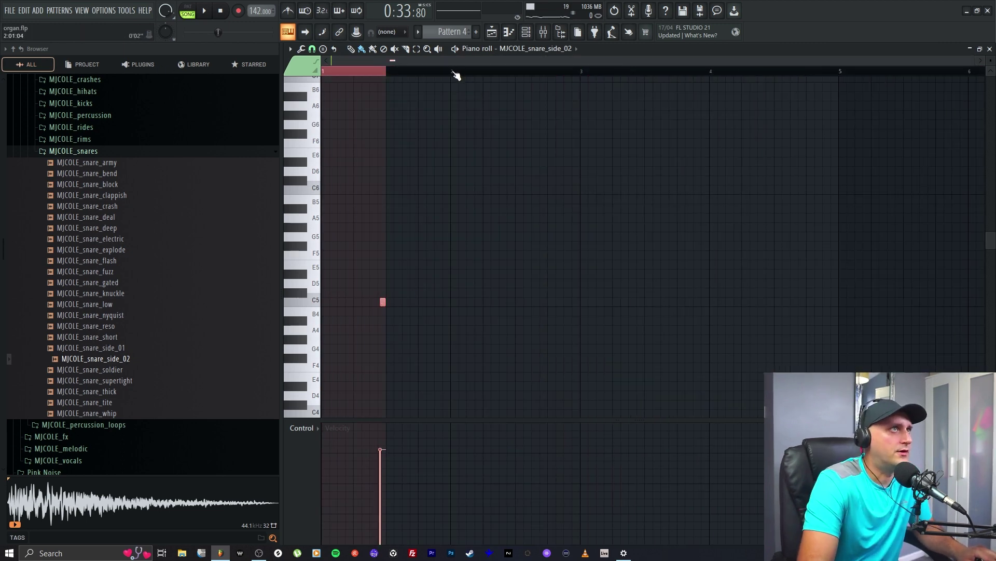
pyautogui.hotkey('ctrl', 'b')
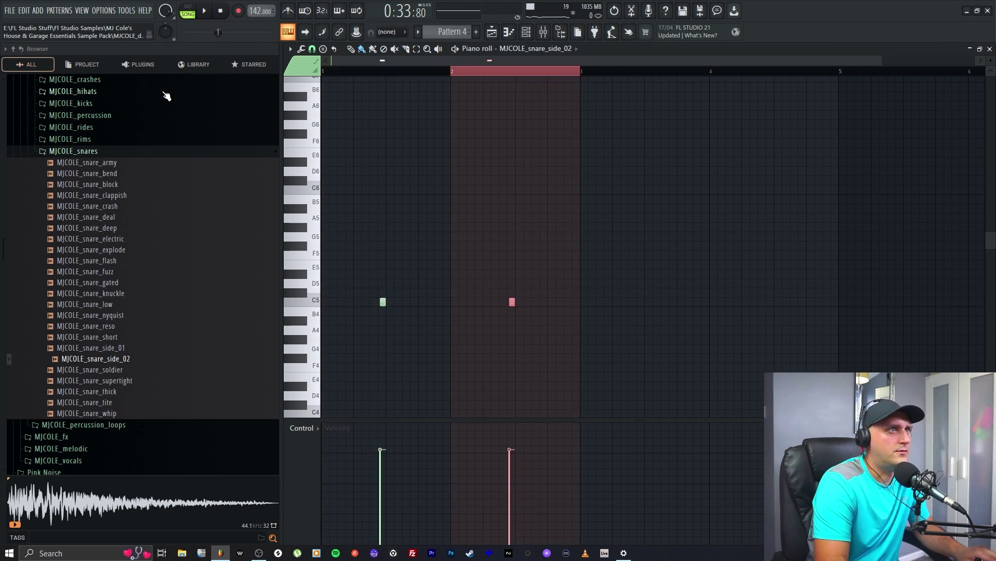
pyautogui.moveTo(883, 61); pyautogui.dragTo(588, 62)
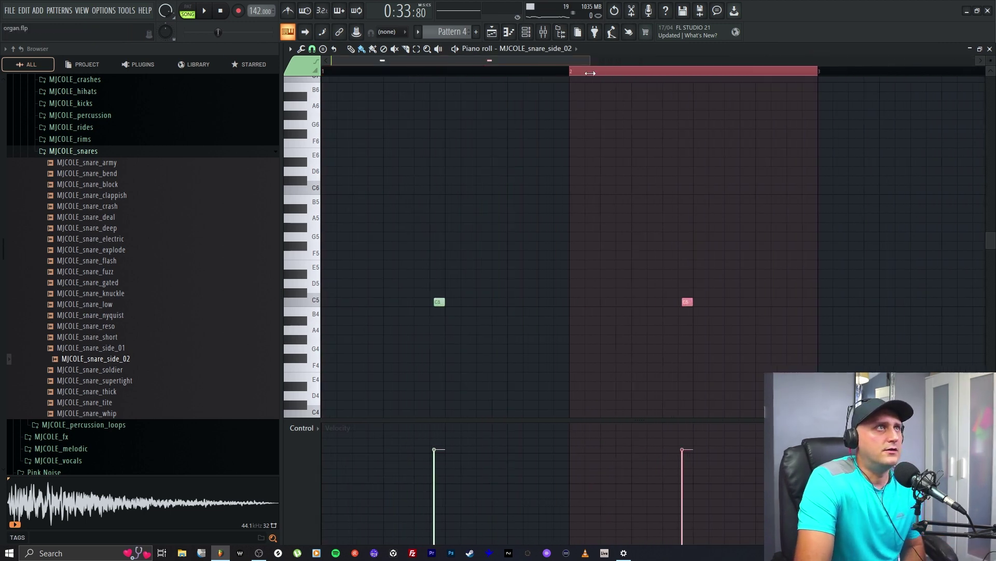
# Add a second C5 side snare hit three steps after the existing one in bar 2, and audition it with bars 21–22 looped in the playlist.
pyautogui.moveTo(747, 301); pyautogui.dragTo(784, 301)
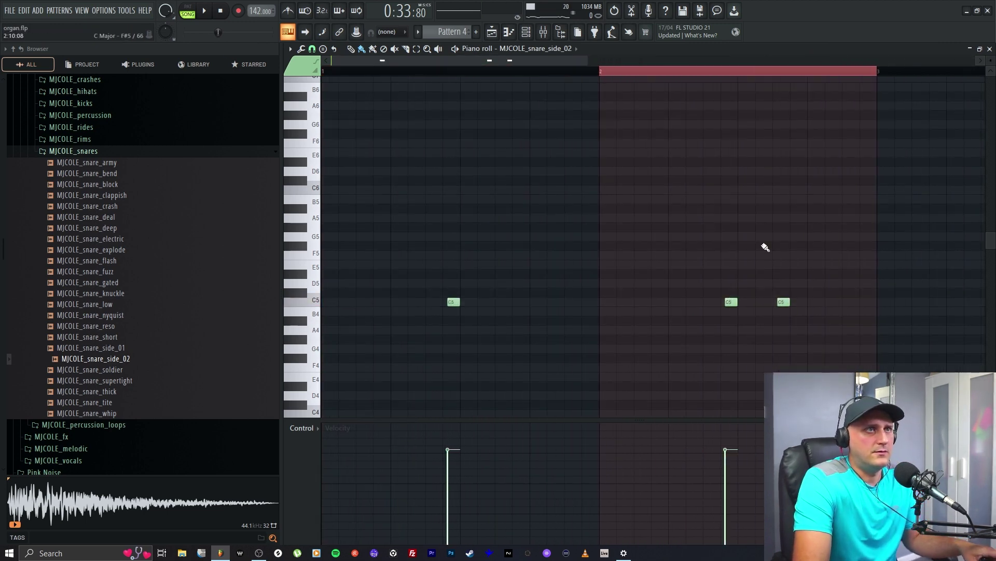
pyautogui.click(205, 10)
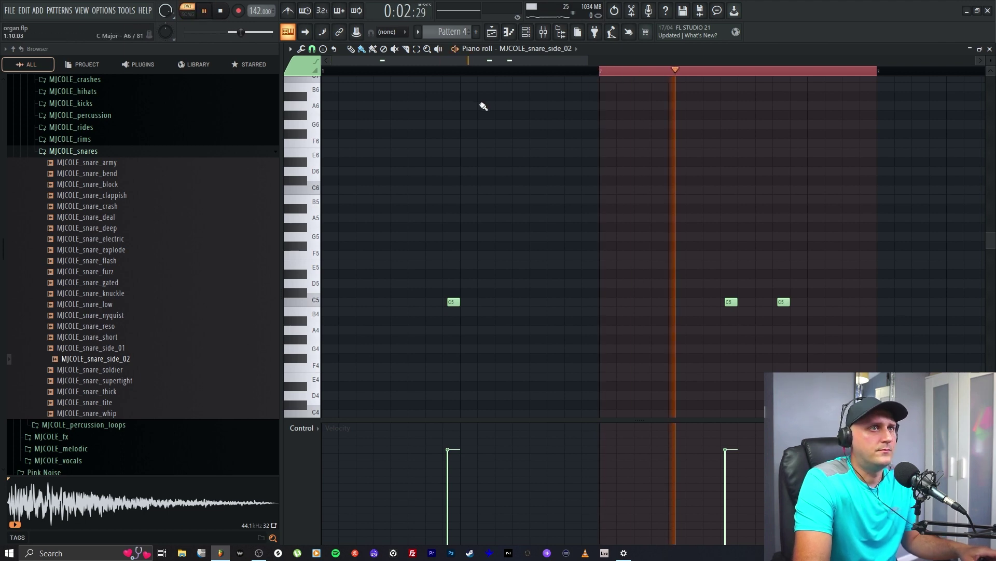
pyautogui.click(491, 32)
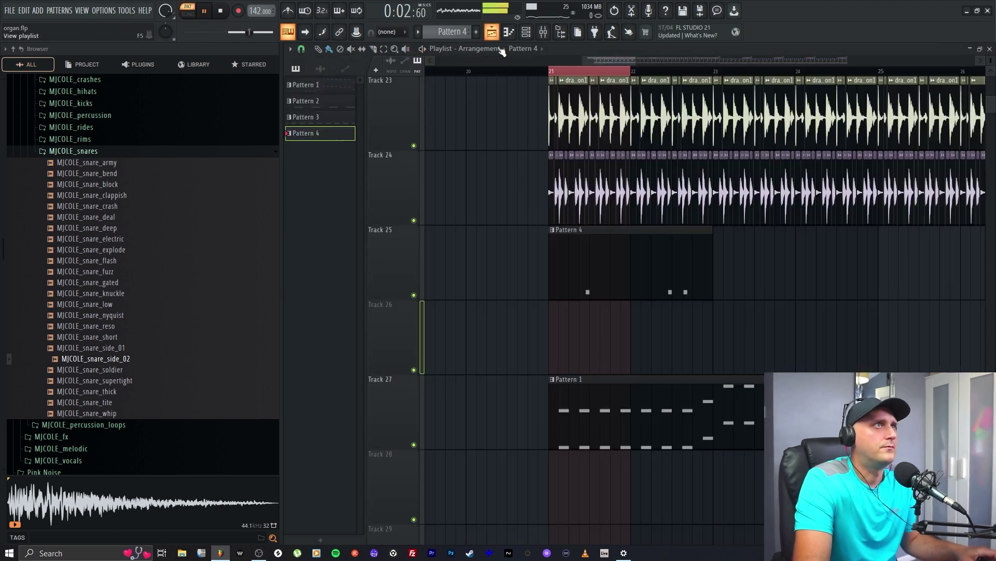
pyautogui.moveTo(554, 75); pyautogui.dragTo(713, 73)
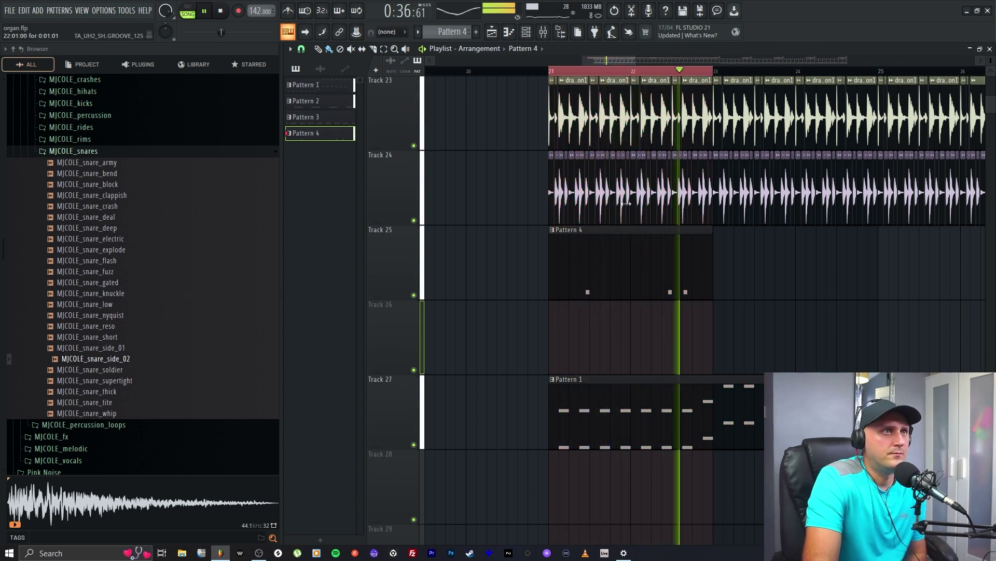
pyautogui.click(220, 10)
# Move the last side snare hit in bar 2 one step earlier and audition the pattern with the full drums.
pyautogui.click(508, 32)
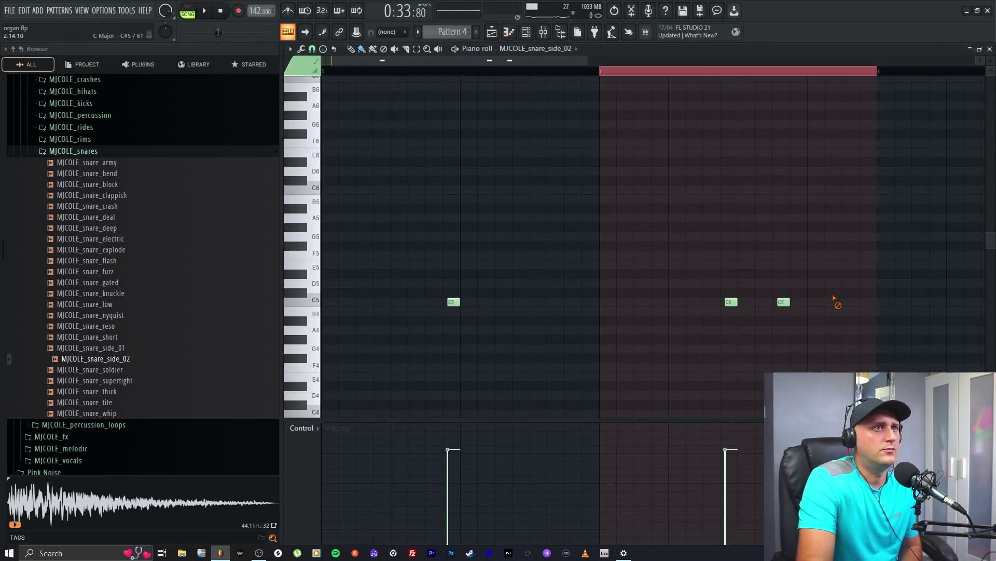
pyautogui.moveTo(784, 303); pyautogui.dragTo(765, 303)
pyautogui.click(491, 31)
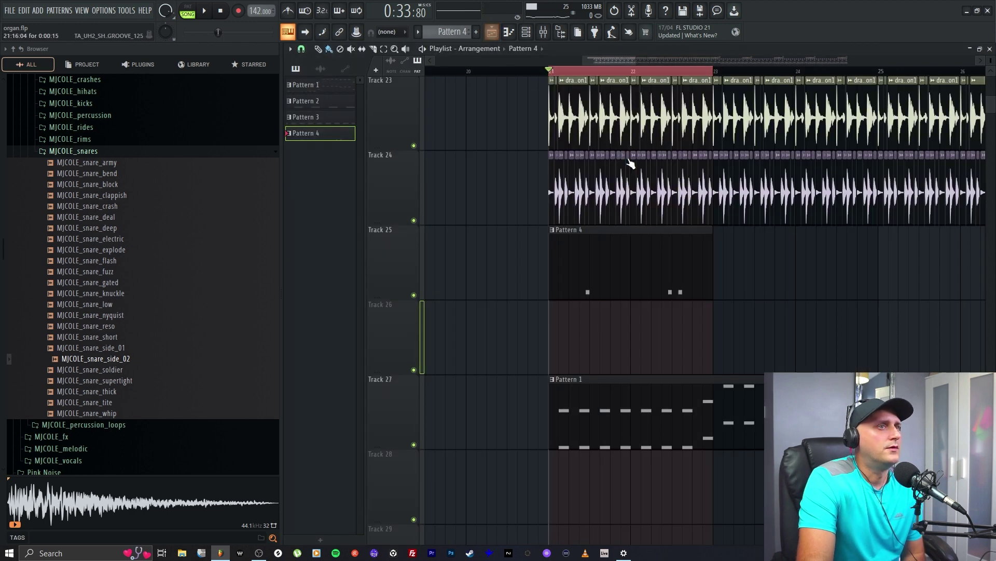
pyautogui.press('space')
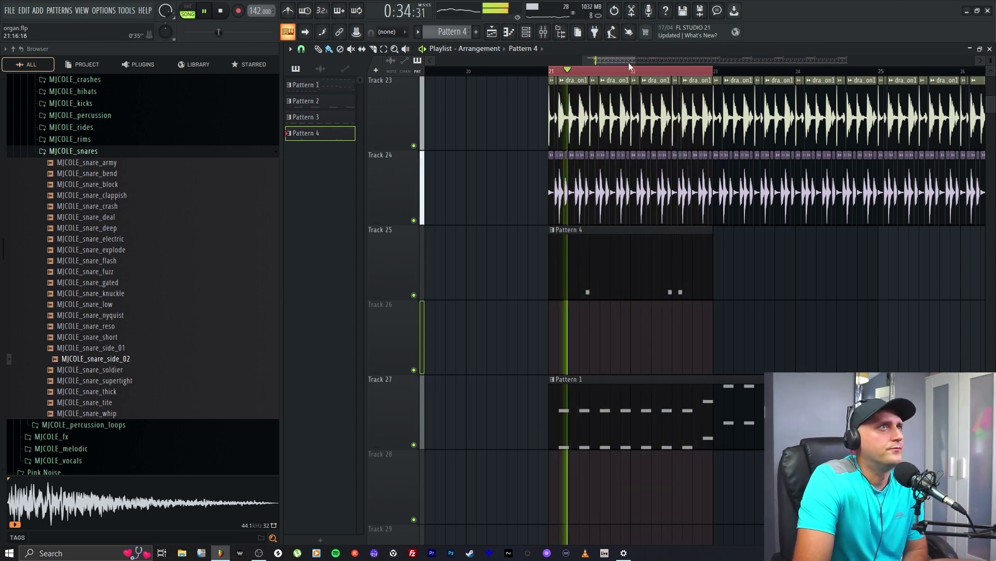
pyautogui.scroll(4, 609, 62)
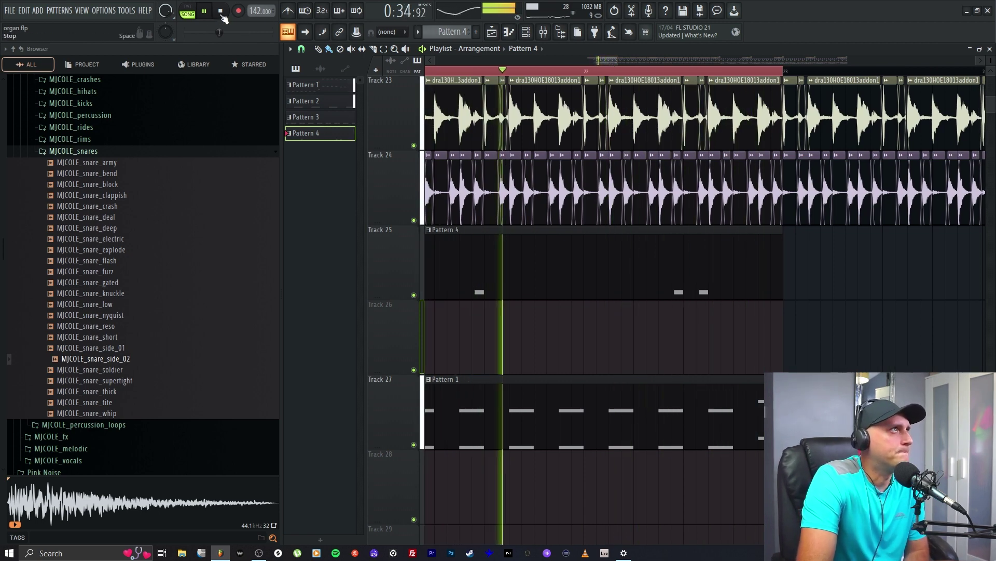
pyautogui.press('space')
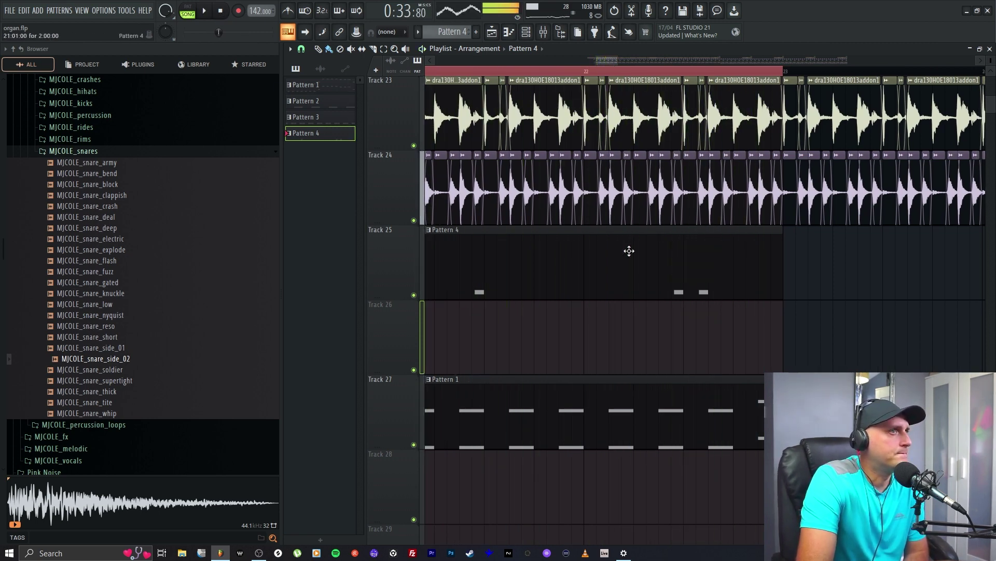
# Clone the MJCOLE_snare_side_02 channel in the Channel rack.
pyautogui.doubleClick(703, 282)
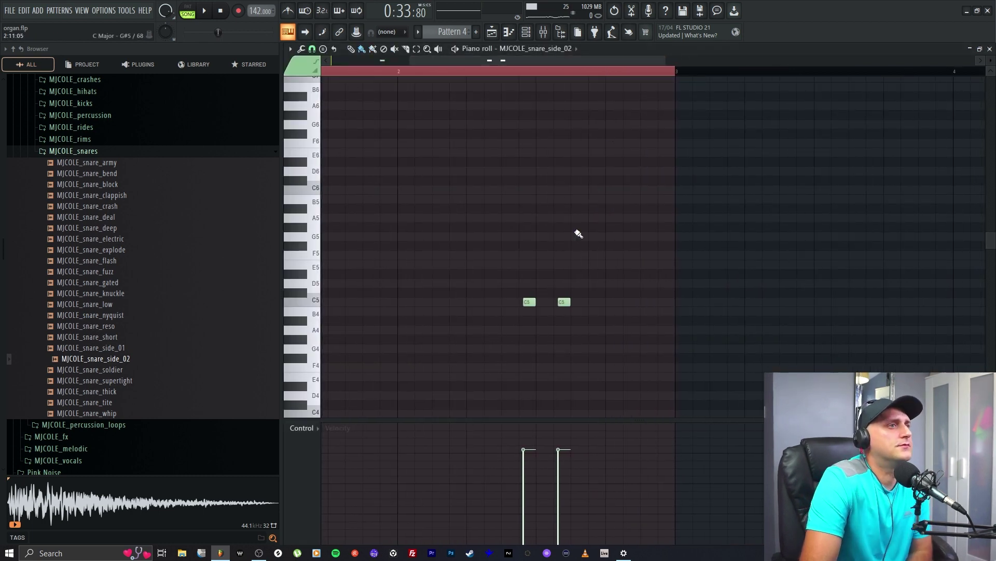
pyautogui.press('F6')
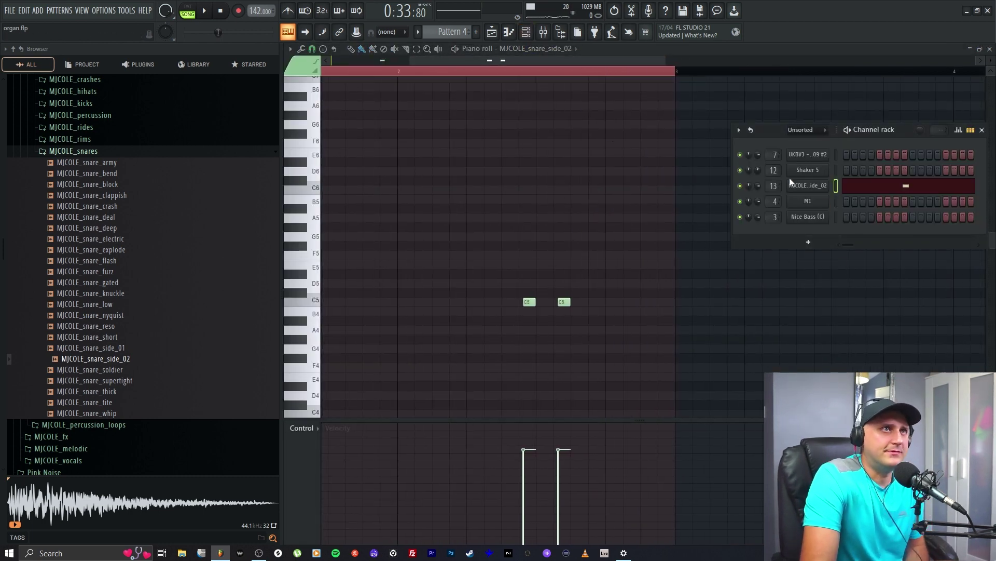
pyautogui.rightClick(798, 185)
pyautogui.click(816, 294)
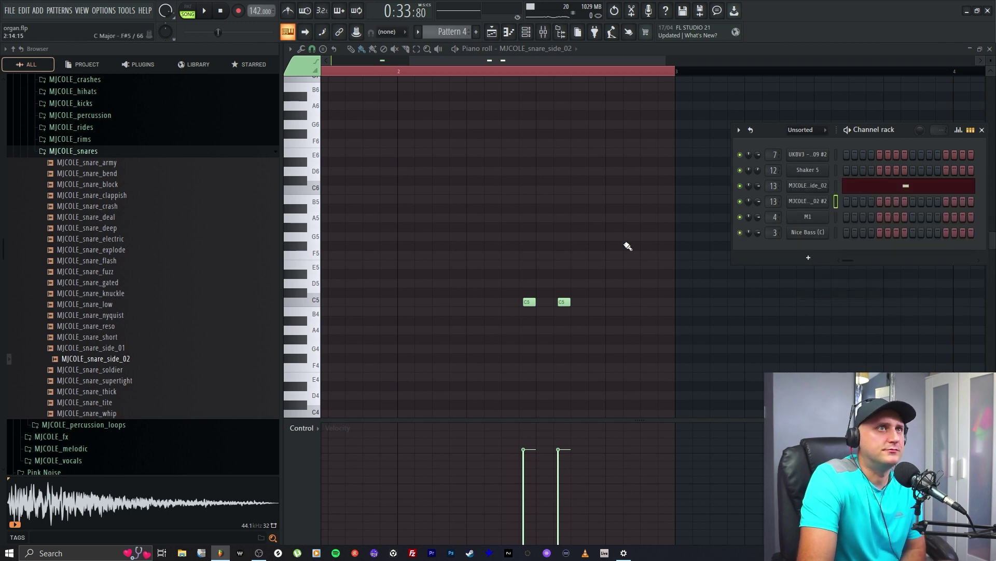
# Audition the MJCOLE_snares samples from MJCOLE_snare_side_01 up to MJCOLE_snare_block to find a second snare sound.
pyautogui.click(138, 348)
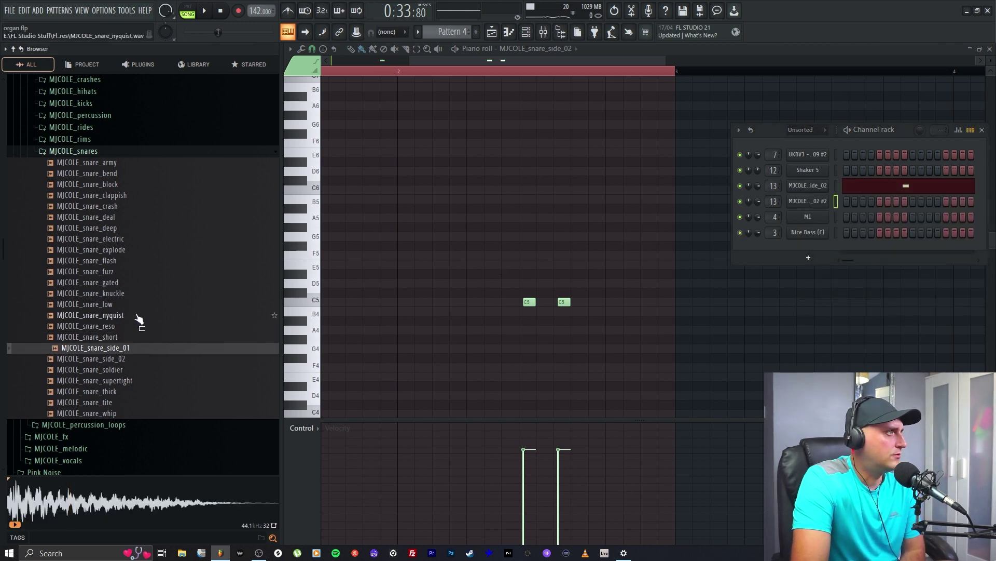
pyautogui.press('Up')
pyautogui.press('Up')
pyautogui.press('Up')
pyautogui.press('Up')
pyautogui.press('Up')
pyautogui.press('Up')
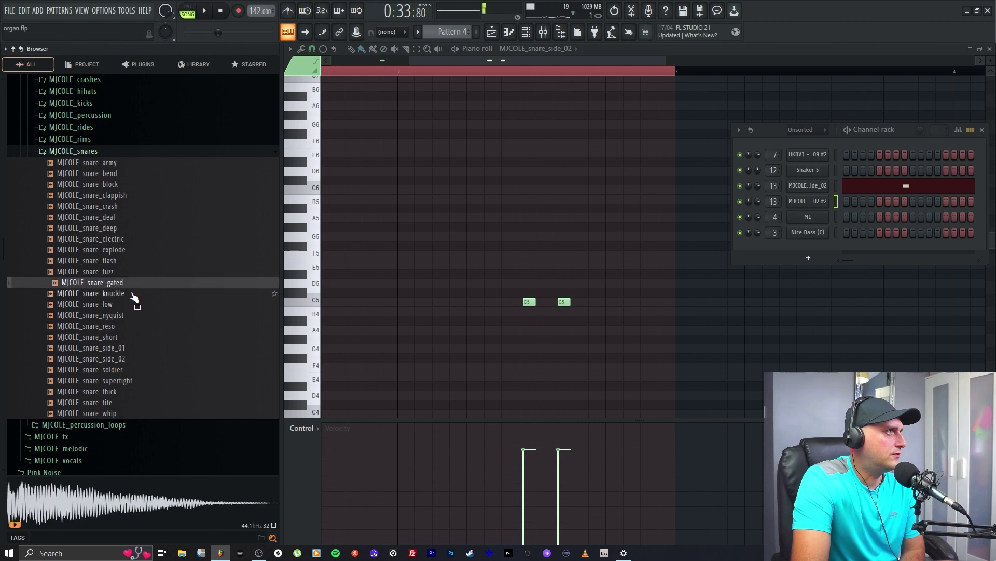
pyautogui.click(133, 294)
pyautogui.click(140, 295)
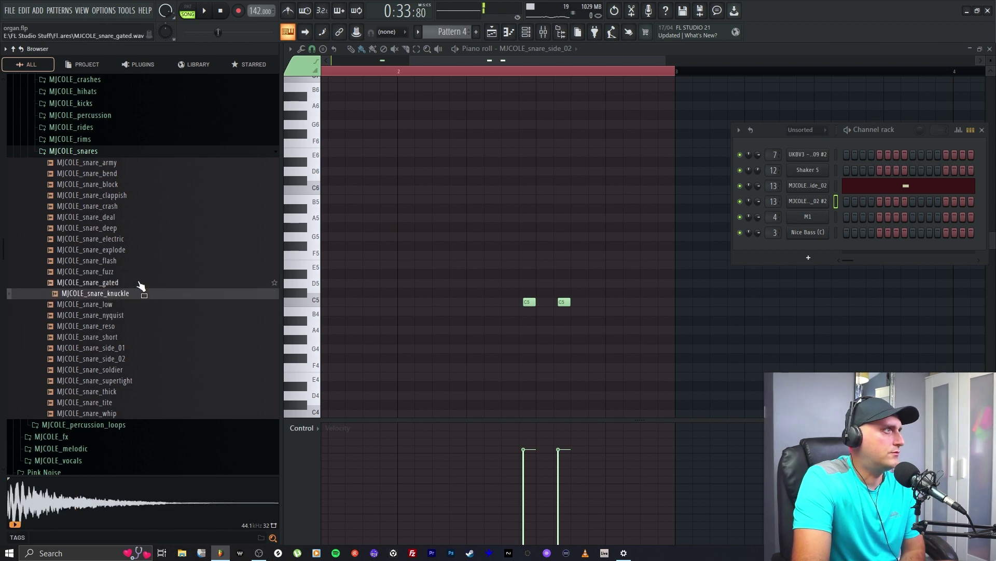
pyautogui.click(140, 272)
pyautogui.click(140, 261)
pyautogui.click(141, 252)
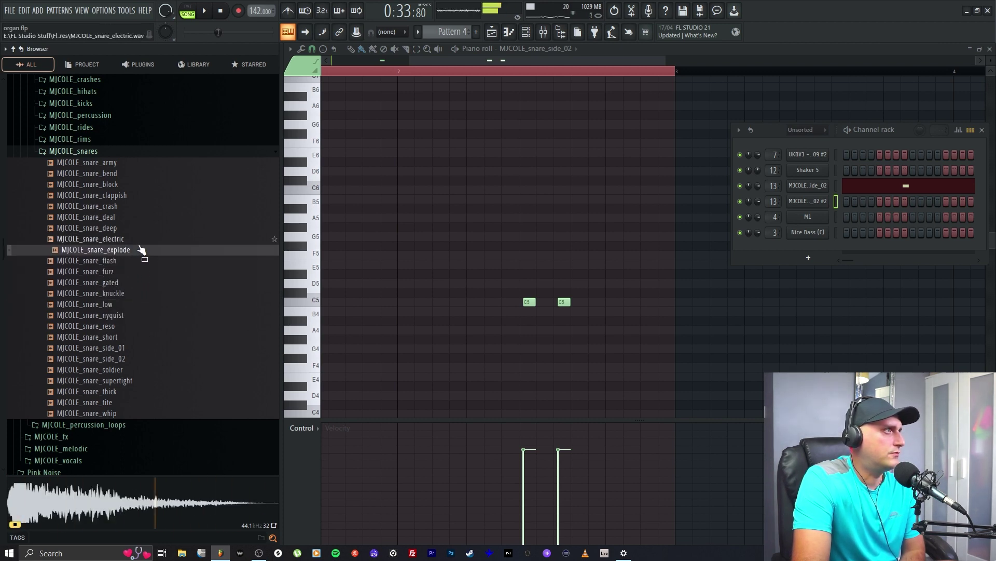
pyautogui.click(144, 240)
pyautogui.click(144, 230)
pyautogui.click(143, 219)
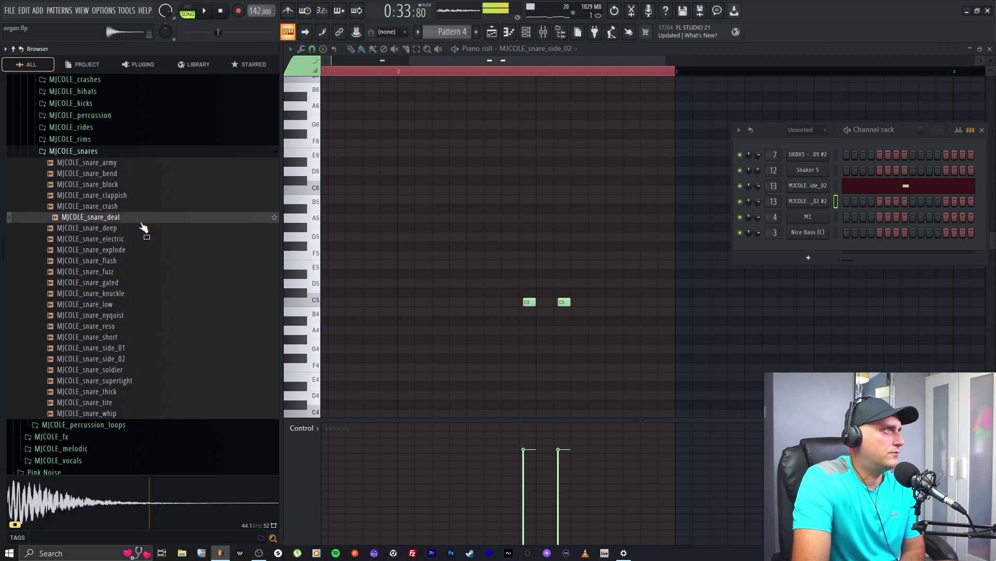
pyautogui.click(142, 208)
pyautogui.click(141, 197)
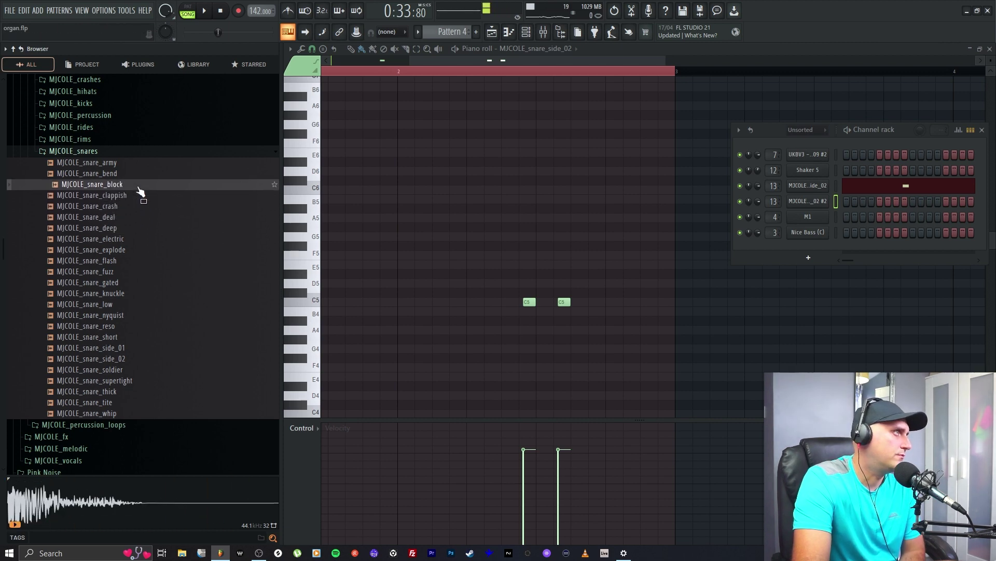
# Replace the cloned channel's sample with MJCOLE_snare_clappish and close its Sampler window.
pyautogui.click(802, 206)
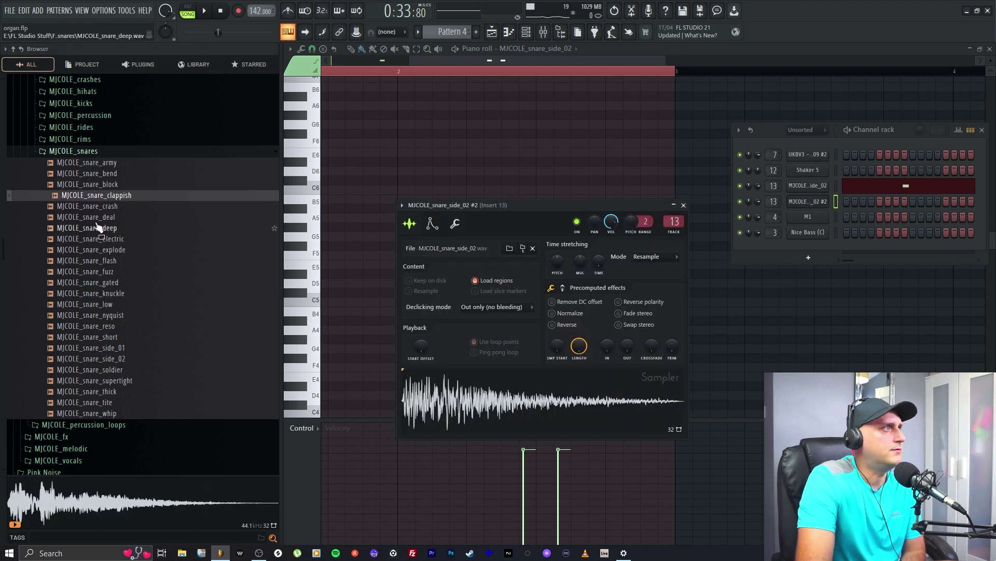
pyautogui.moveTo(119, 200); pyautogui.dragTo(480, 374)
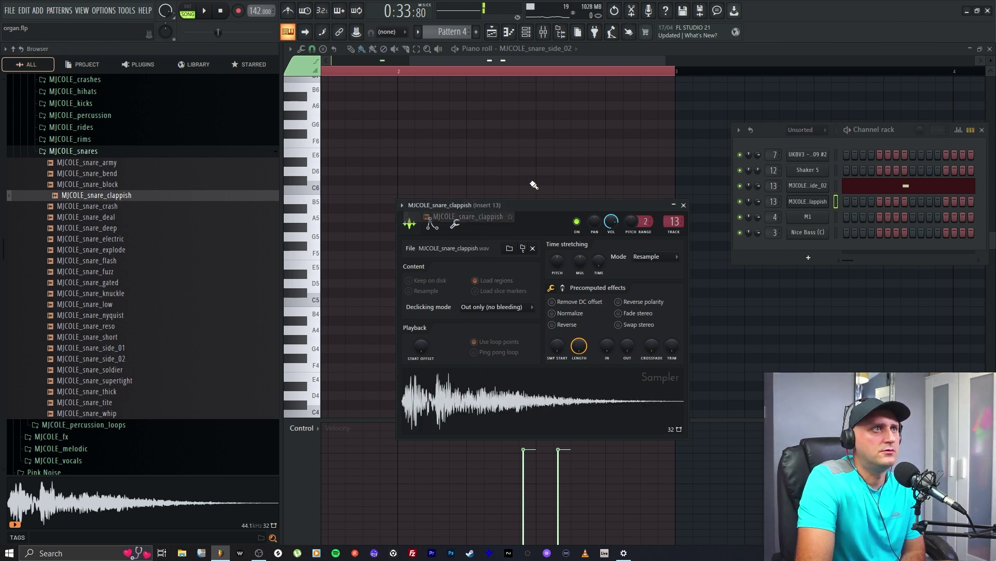
pyautogui.click(533, 189)
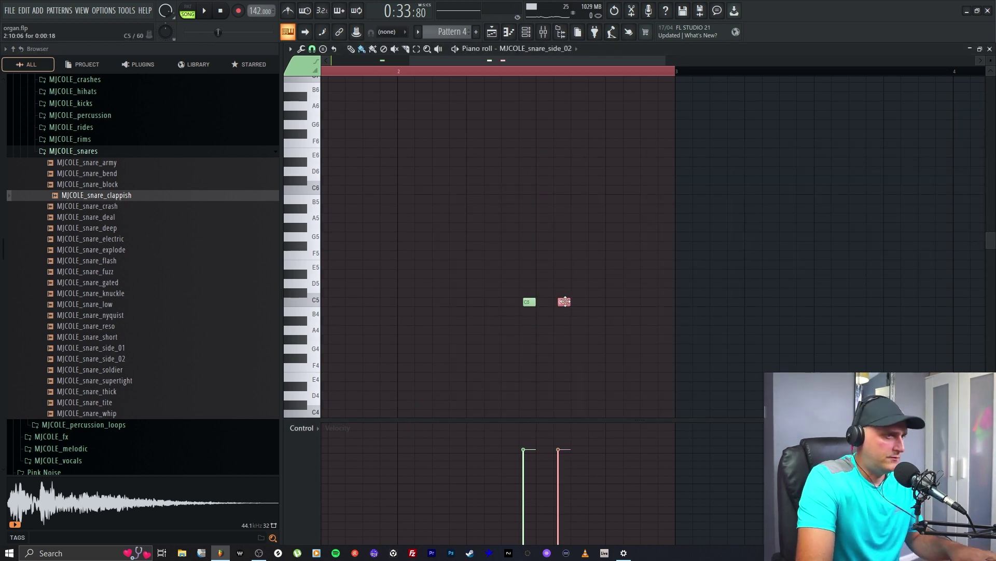
# Delete the last side snare note in bar 2 and place a C5 note at the same position for MJCOLE_snare_clappish.
pyautogui.rightClick(565, 301)
pyautogui.click(560, 49)
pyautogui.click(571, 330)
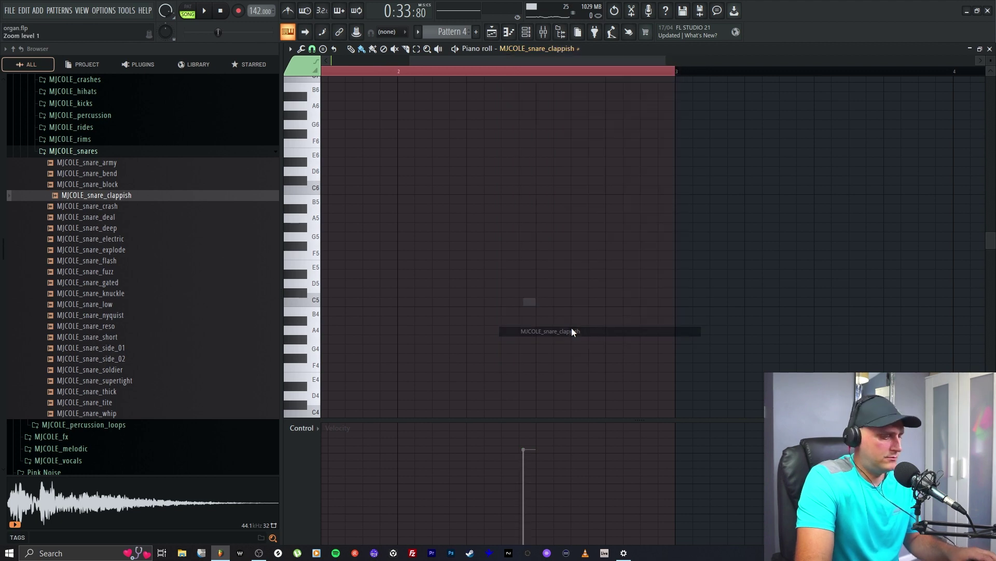
pyautogui.click(563, 302)
pyautogui.click(525, 32)
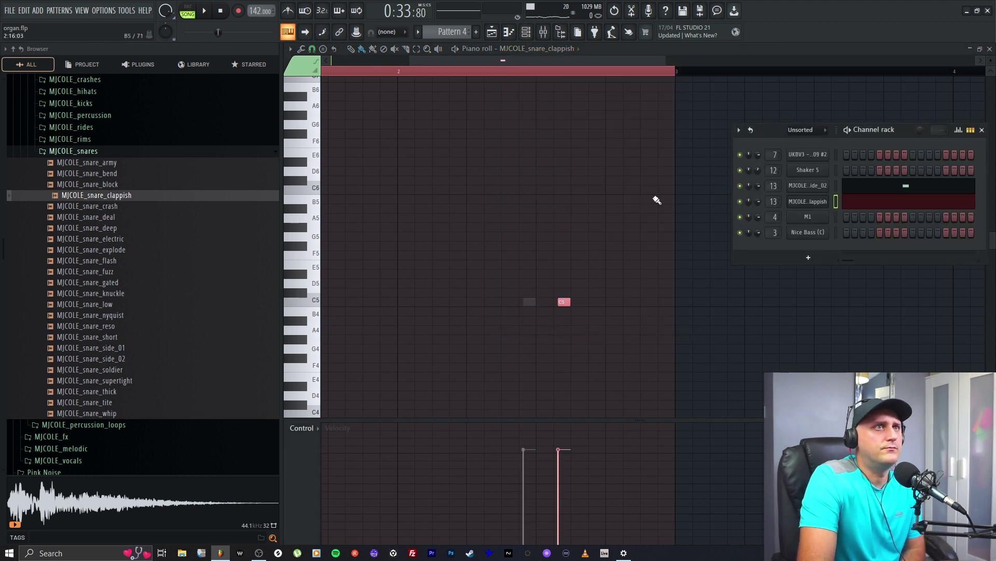
# Loop bar 2 of Pattern 4, lower the clappish snare note's velocity slightly, and audition bar 22 with the full drums.
pyautogui.moveTo(403, 74); pyautogui.dragTo(579, 97)
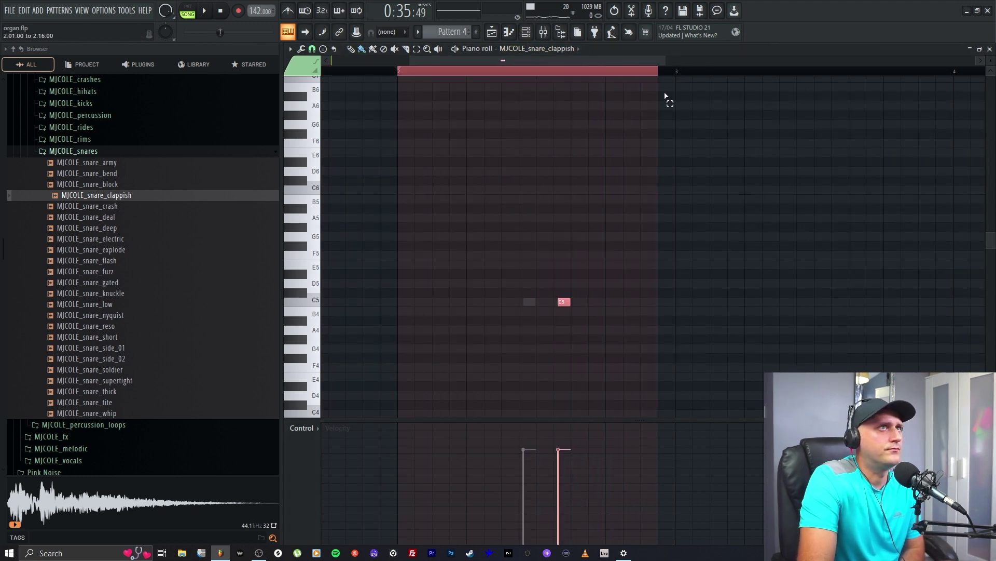
pyautogui.moveTo(666, 96); pyautogui.dragTo(676, 98)
pyautogui.press('space')
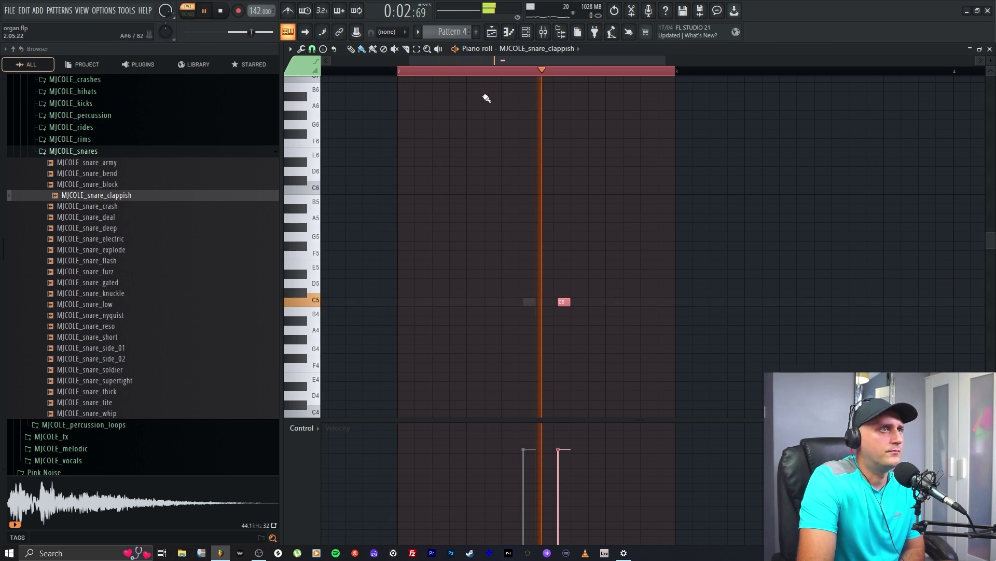
pyautogui.click(559, 470)
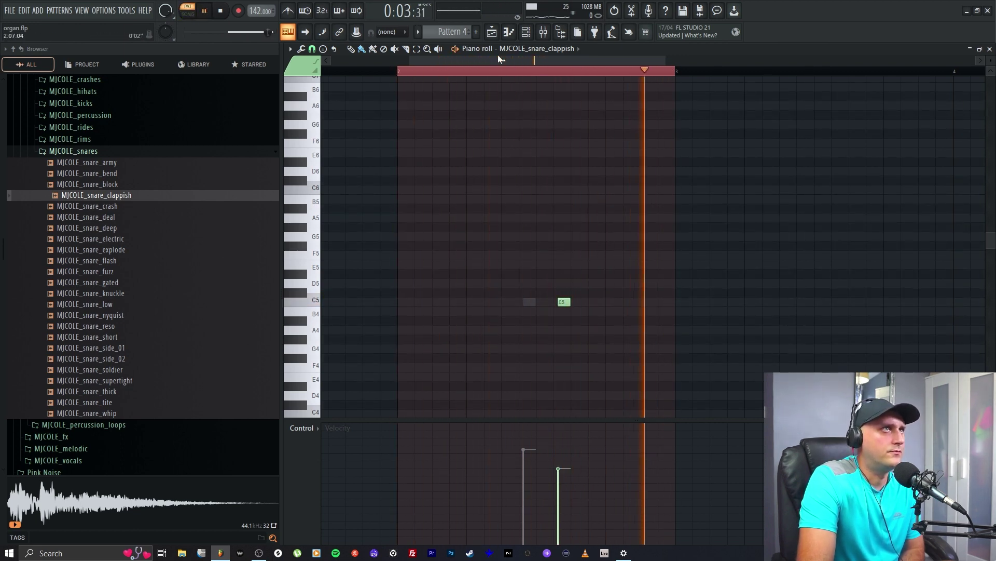
pyautogui.press('F5')
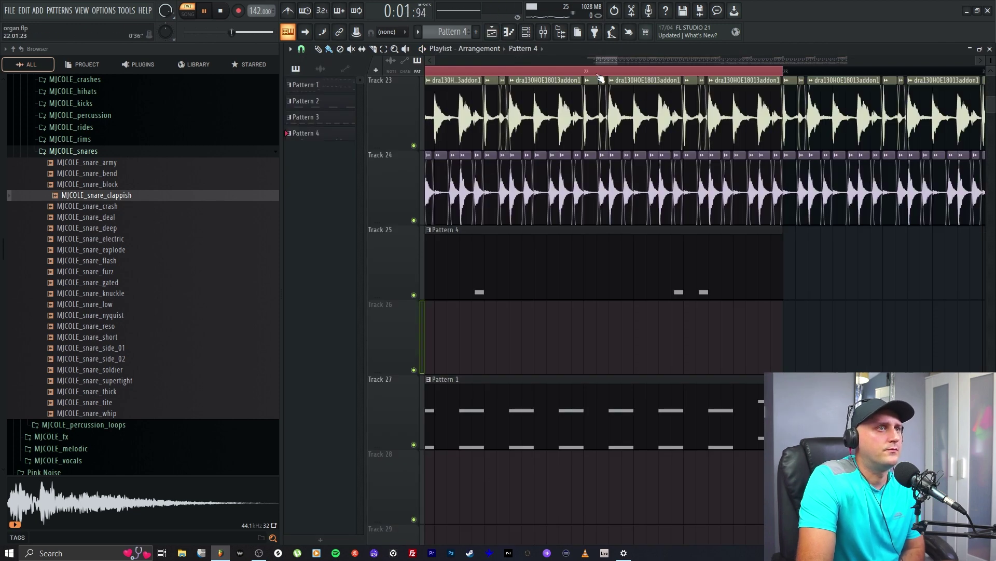
pyautogui.click(587, 73)
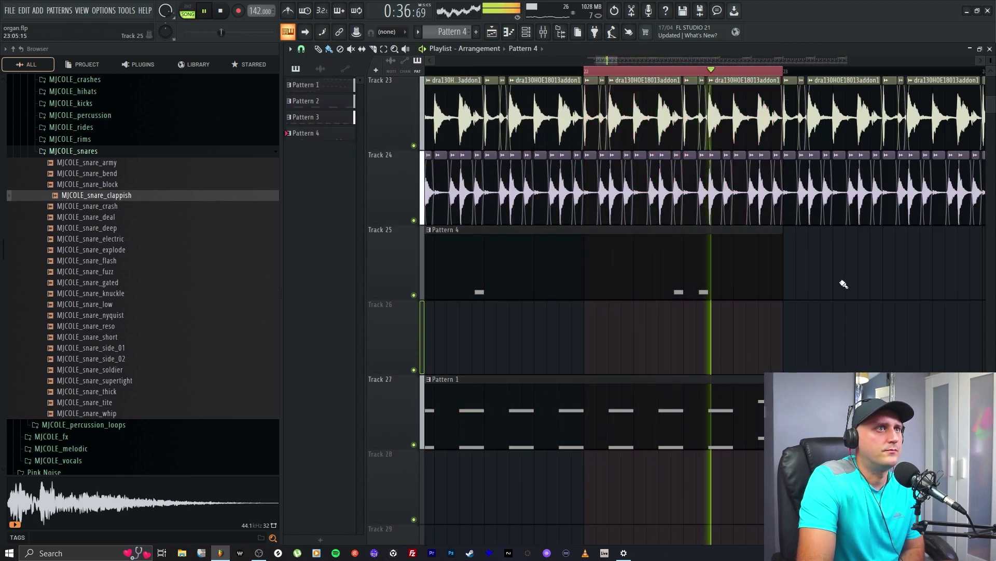
# Raise the velocity of the MJCOLE_snare_clappish C5 note in bar 2 of Pattern 4 to about the side snare note's level.
pyautogui.press('F6')
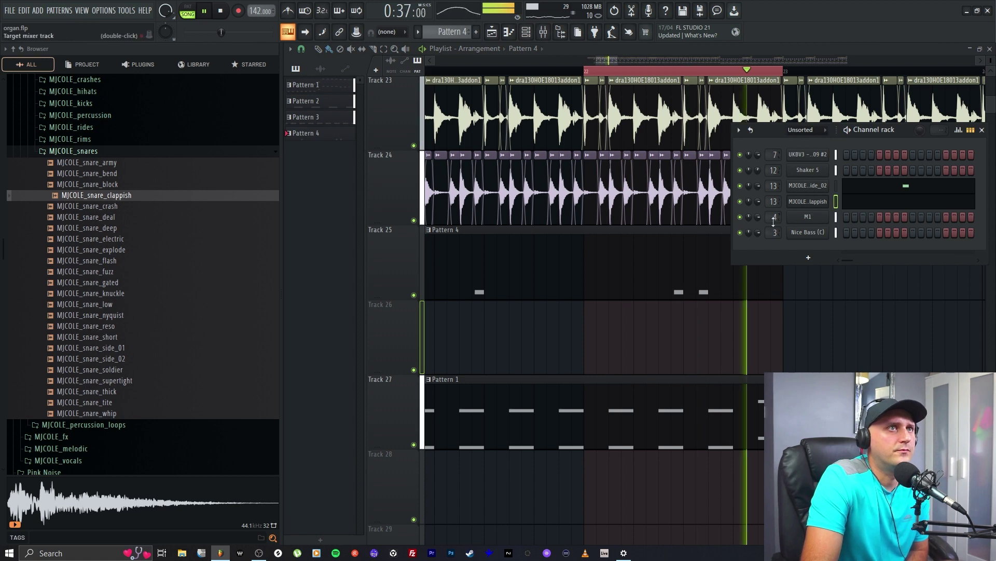
pyautogui.click(800, 202)
pyautogui.press('F7')
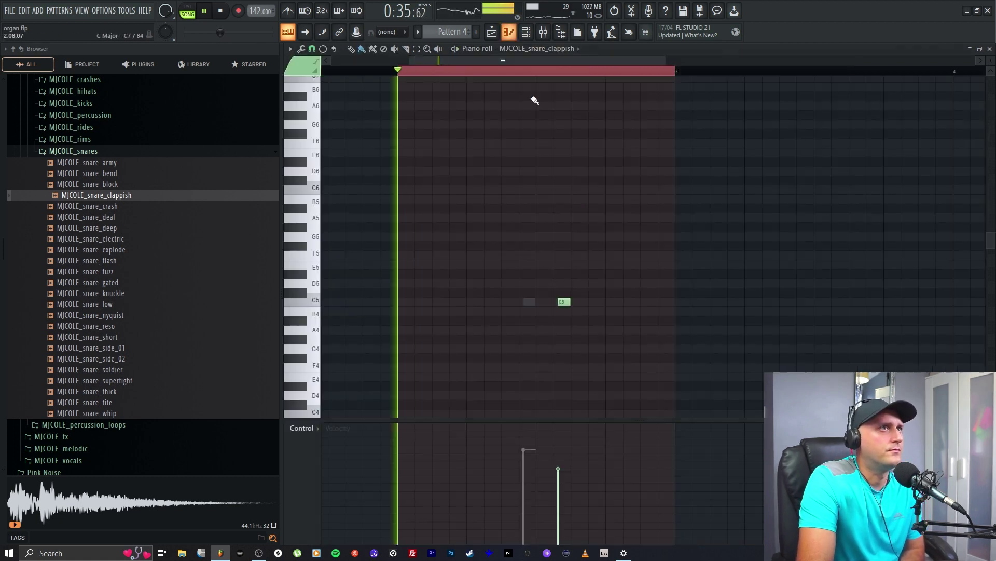
pyautogui.moveTo(559, 469); pyautogui.dragTo(564, 451)
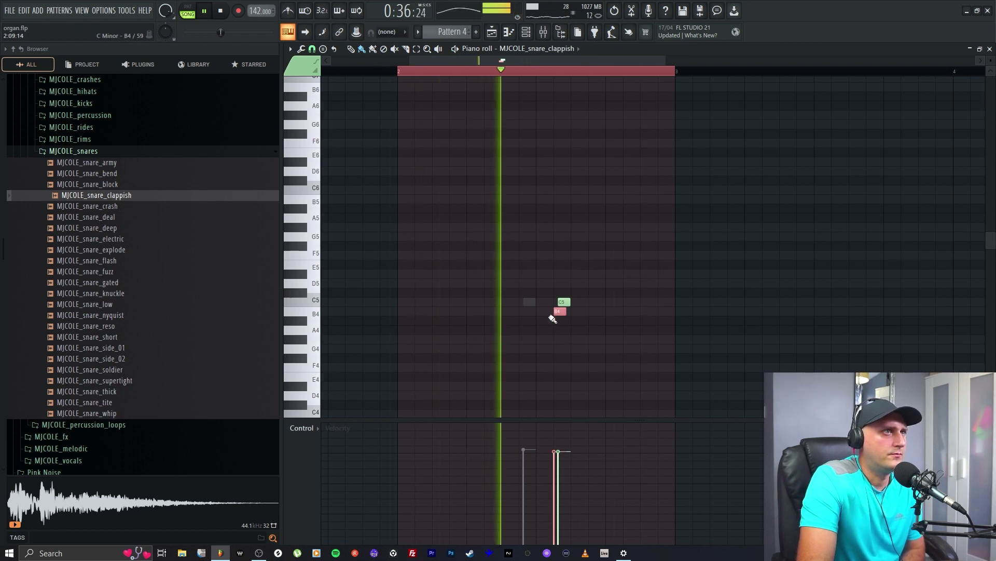
# Try an extra C5 clappish note just before the existing one, shorten and shift it, delete it, and stop playback.
pyautogui.moveTo(519, 60); pyautogui.dragTo(529, 67)
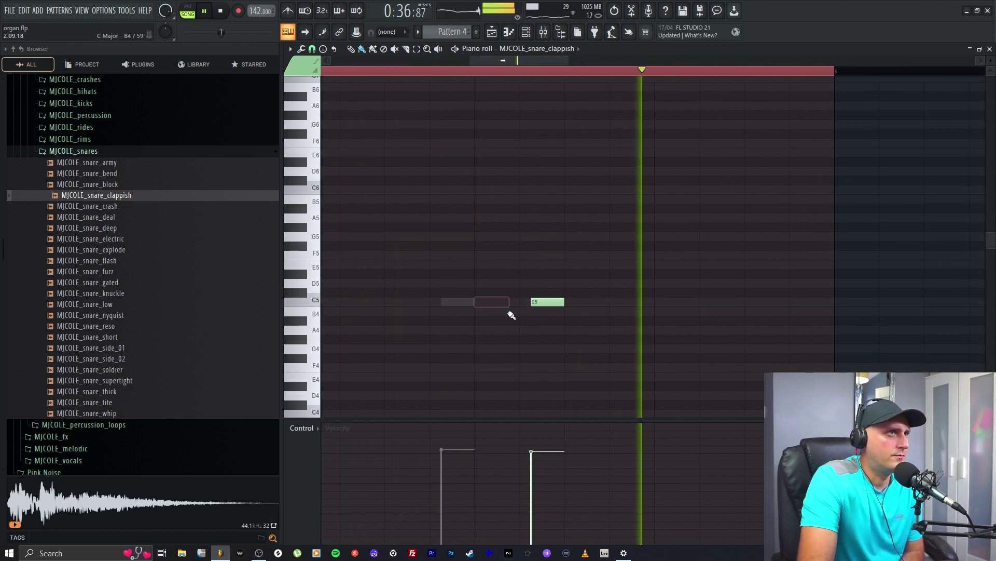
pyautogui.click(492, 301)
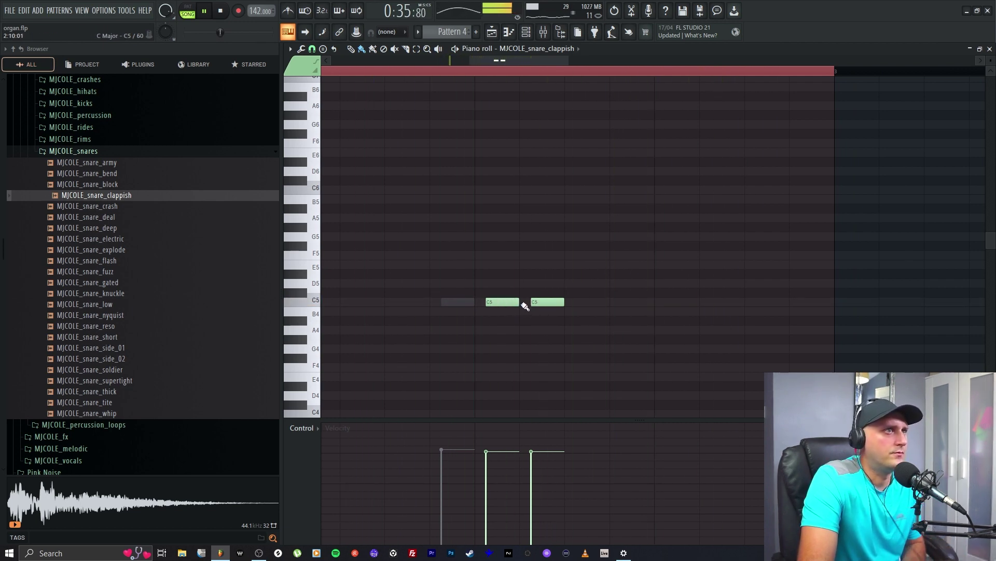
pyautogui.moveTo(516, 306); pyautogui.dragTo(508, 302)
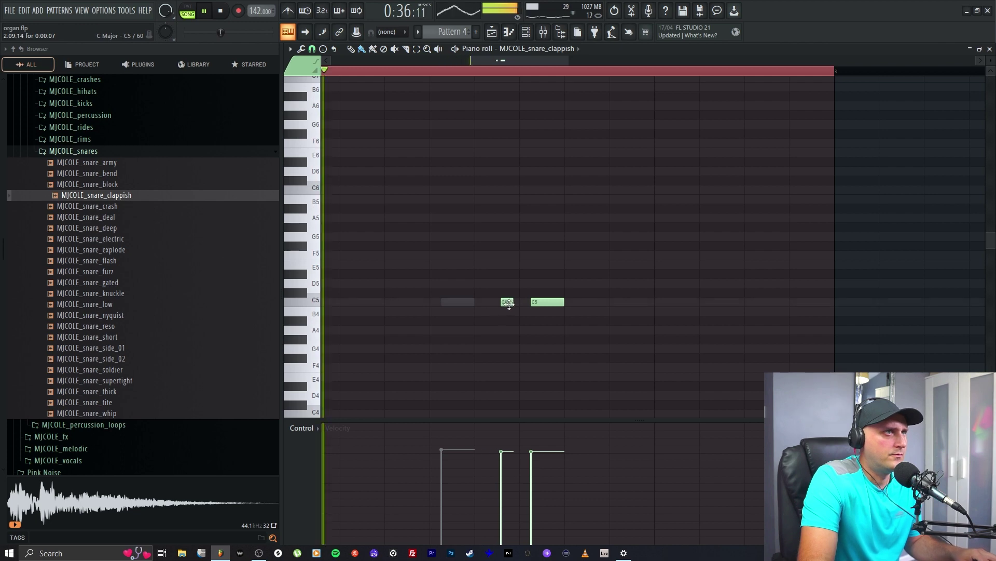
pyautogui.rightClick(507, 301)
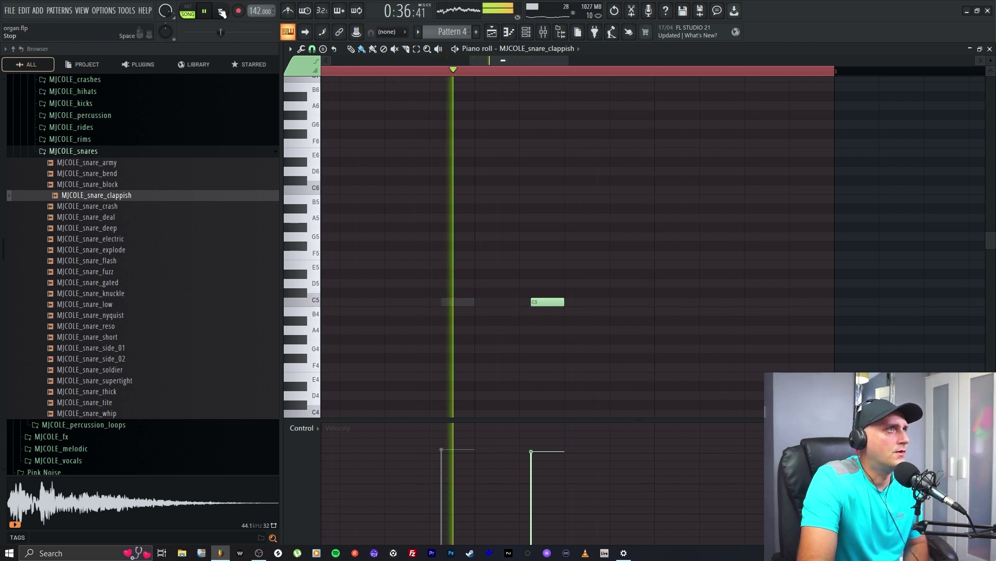
pyautogui.press('space')
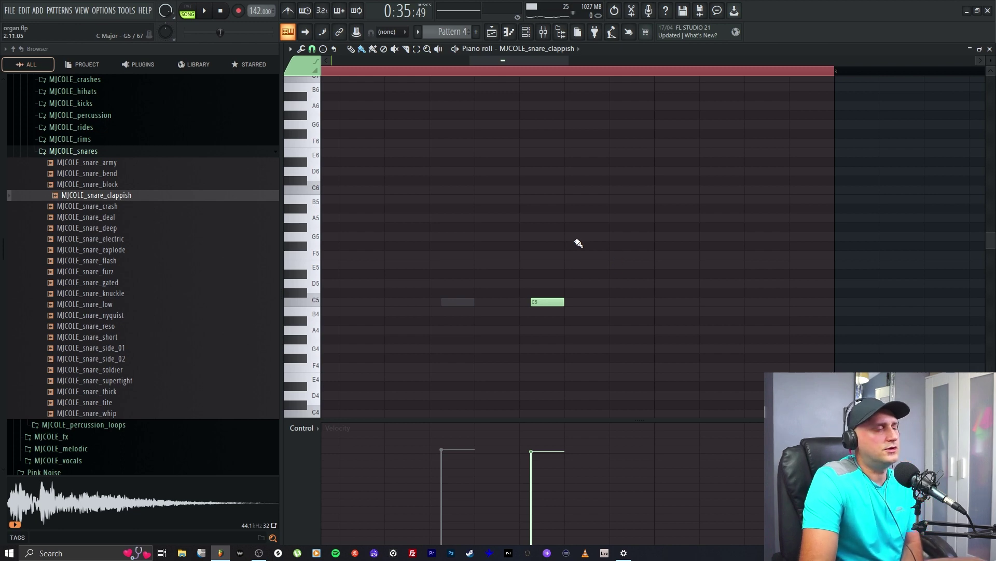
# Audition bar 22 of the playlist, deleting the Pattern 4 clip on Track 25 for comparison and restoring it.
pyautogui.click(497, 37)
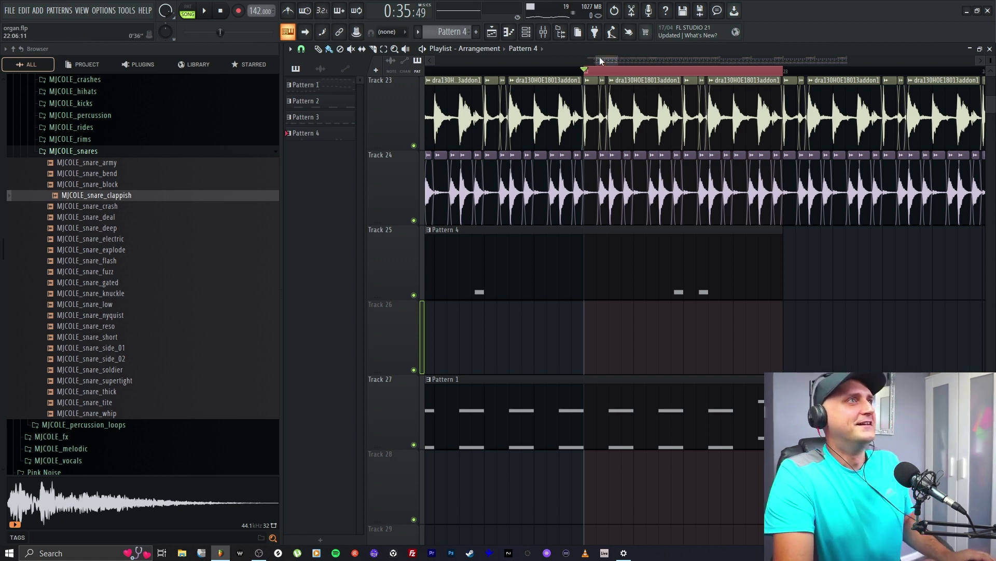
pyautogui.moveTo(599, 57); pyautogui.dragTo(607, 57)
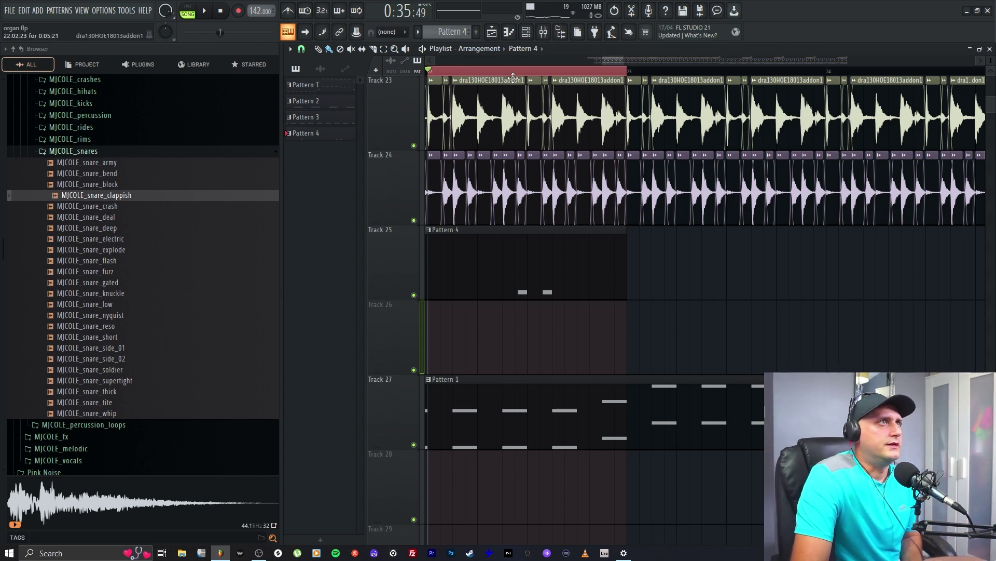
pyautogui.hscroll(-2, 615, 60)
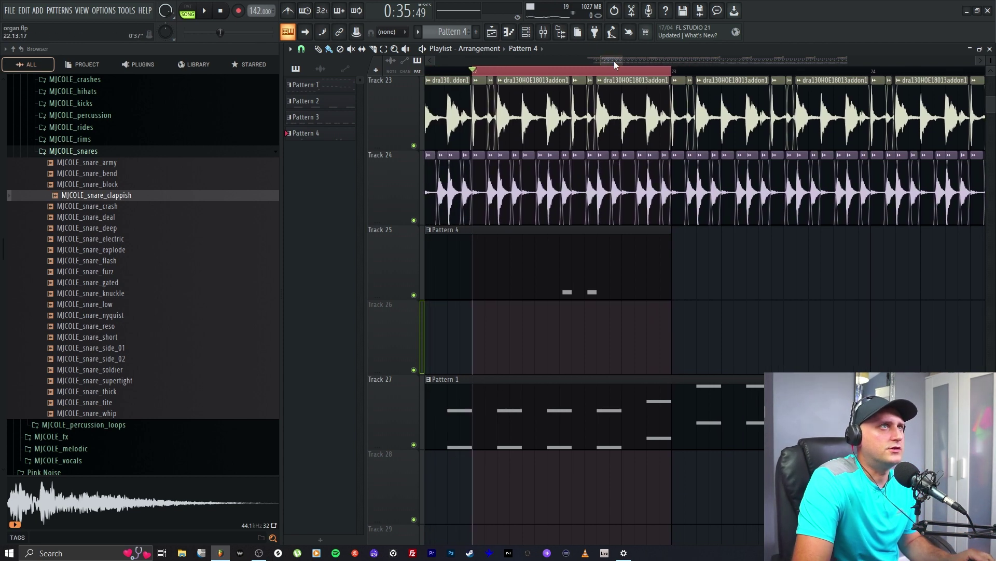
pyautogui.click(210, 13)
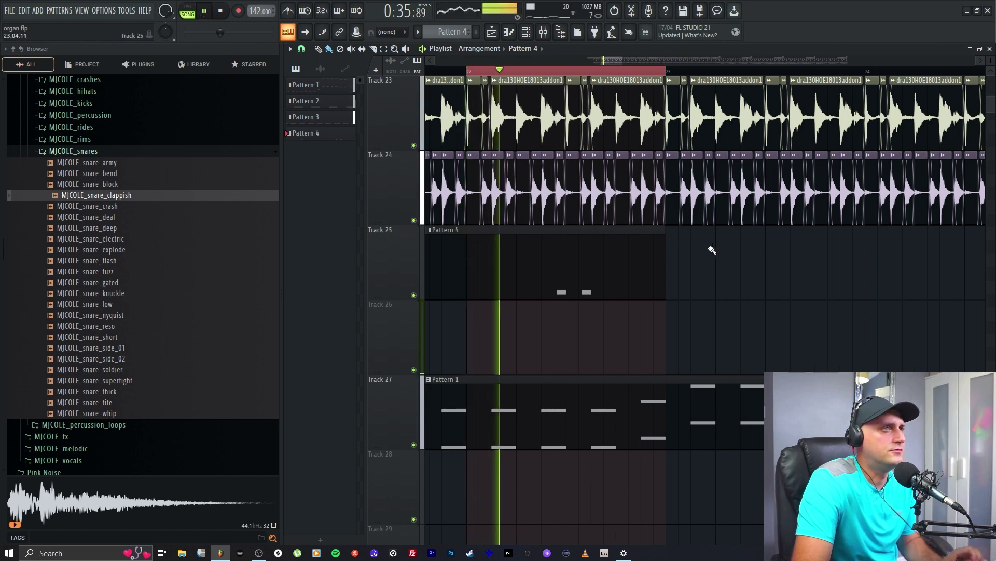
pyautogui.rightClick(658, 265)
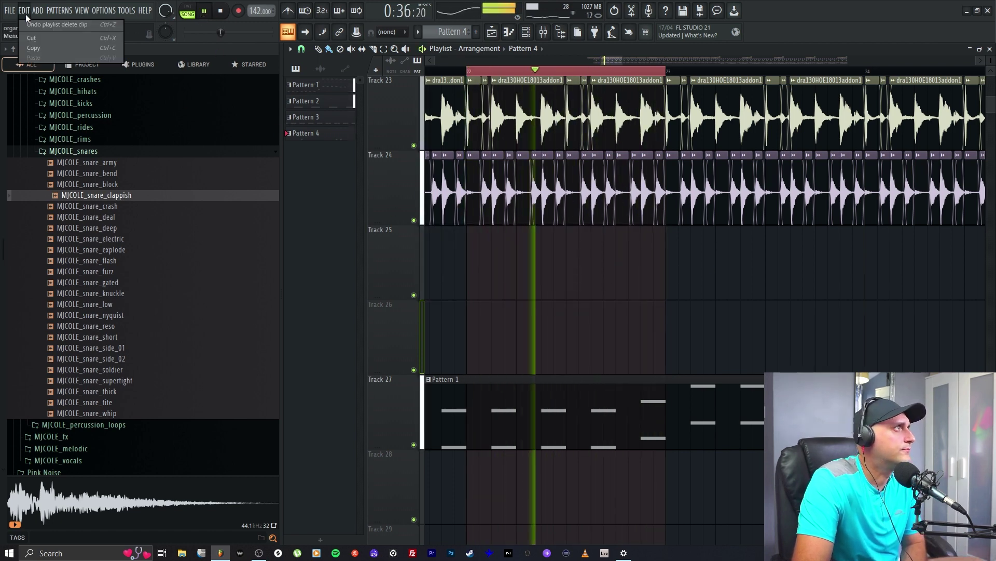
pyautogui.hotkey('ctrl', 'z')
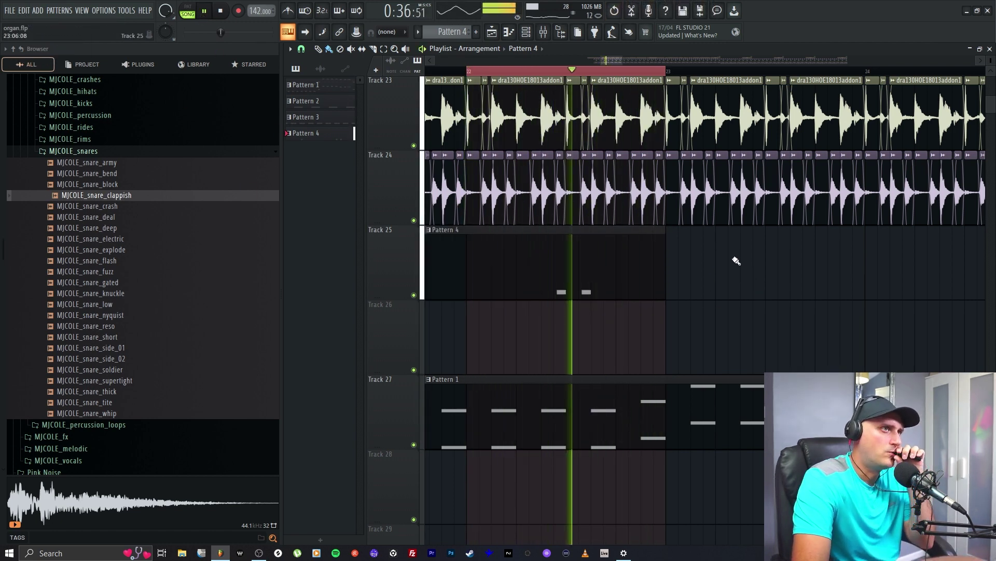
pyautogui.click(221, 11)
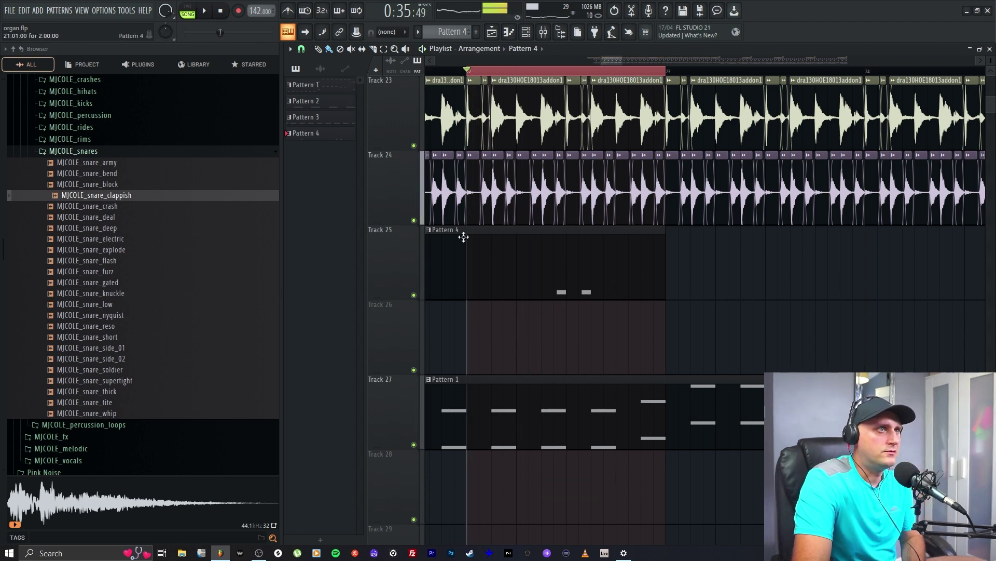
# Try a short C5 clappish note just before the existing one, audition it over a loop in bar 2 of Pattern 4, and delete it.
pyautogui.click(509, 31)
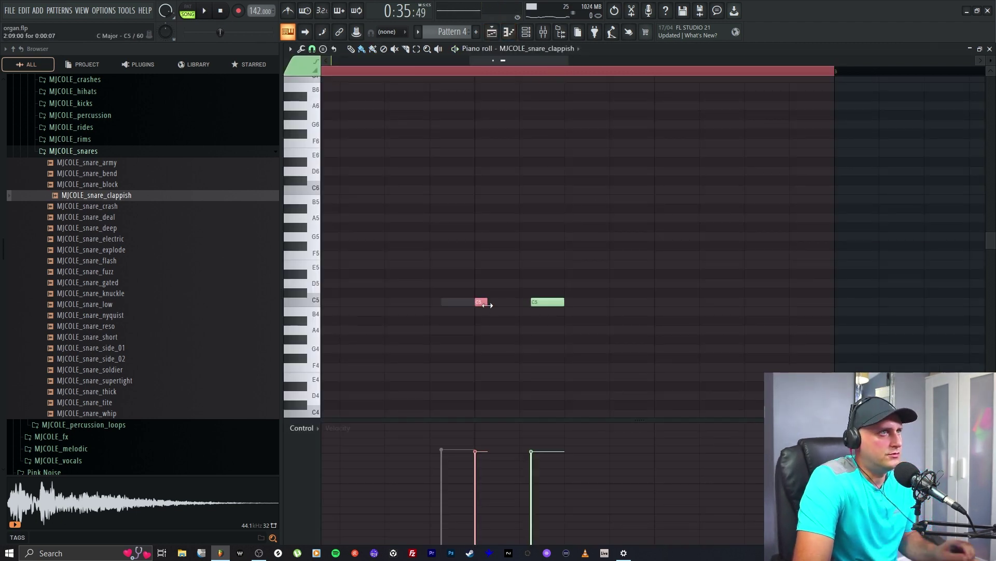
pyautogui.moveTo(494, 304); pyautogui.dragTo(527, 308)
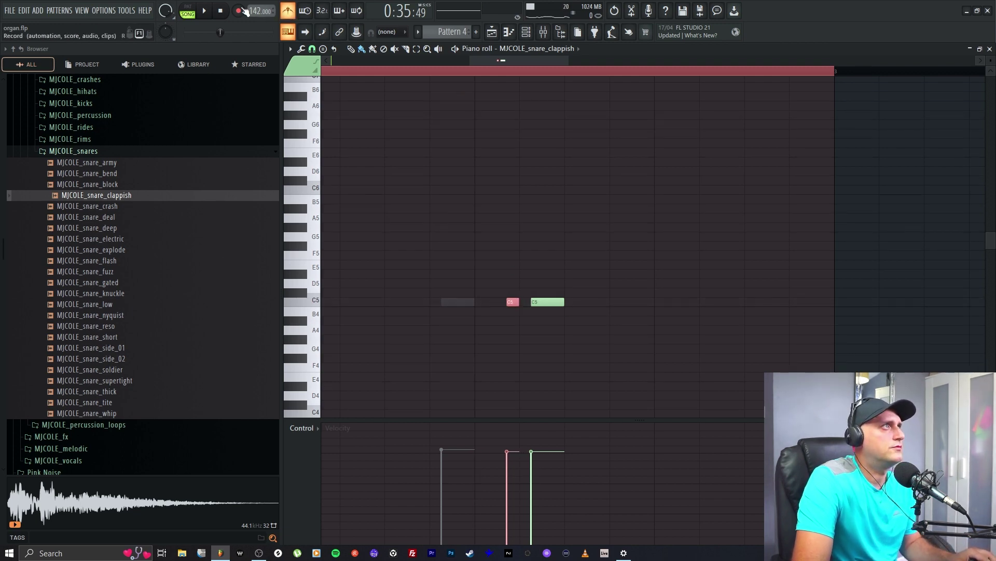
pyautogui.moveTo(568, 61); pyautogui.dragTo(505, 60)
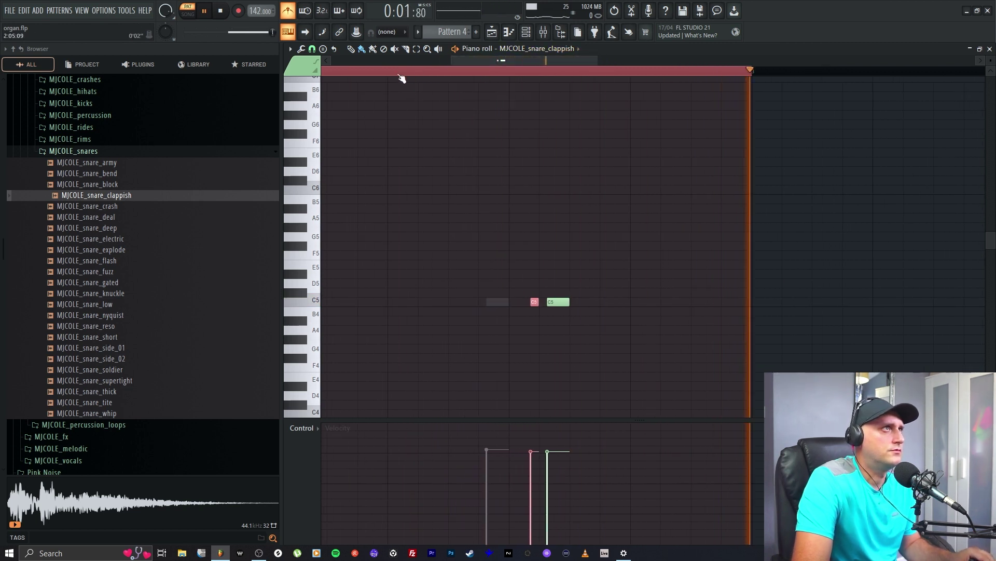
pyautogui.moveTo(400, 76); pyautogui.dragTo(692, 98)
pyautogui.hotkey('ctrl', 'd')
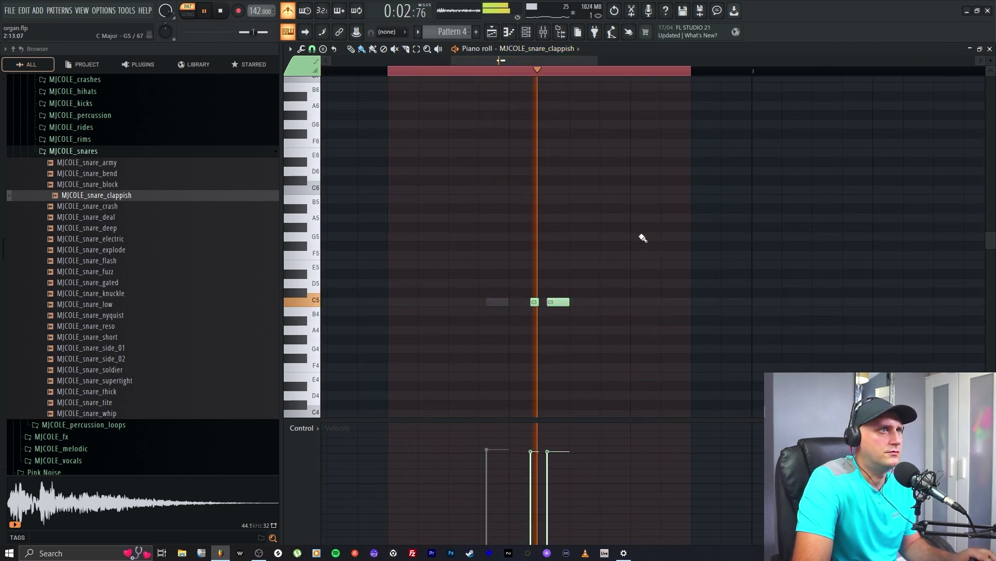
pyautogui.rightClick(536, 303)
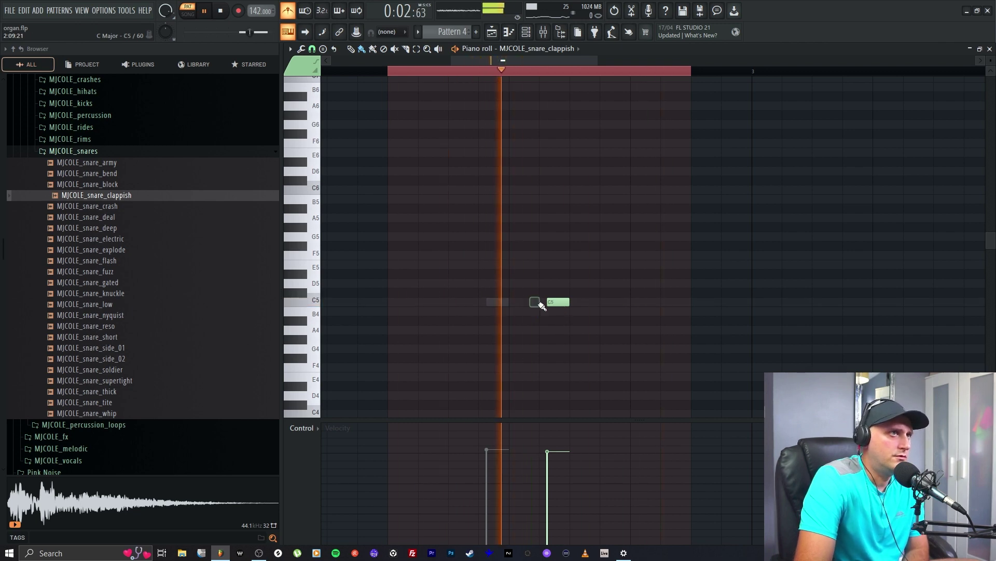
# Replace the long clappish note with two short C5 notes, move the second slightly earlier, and audition the loop.
pyautogui.rightClick(551, 304)
pyautogui.click(544, 304)
pyautogui.click(573, 303)
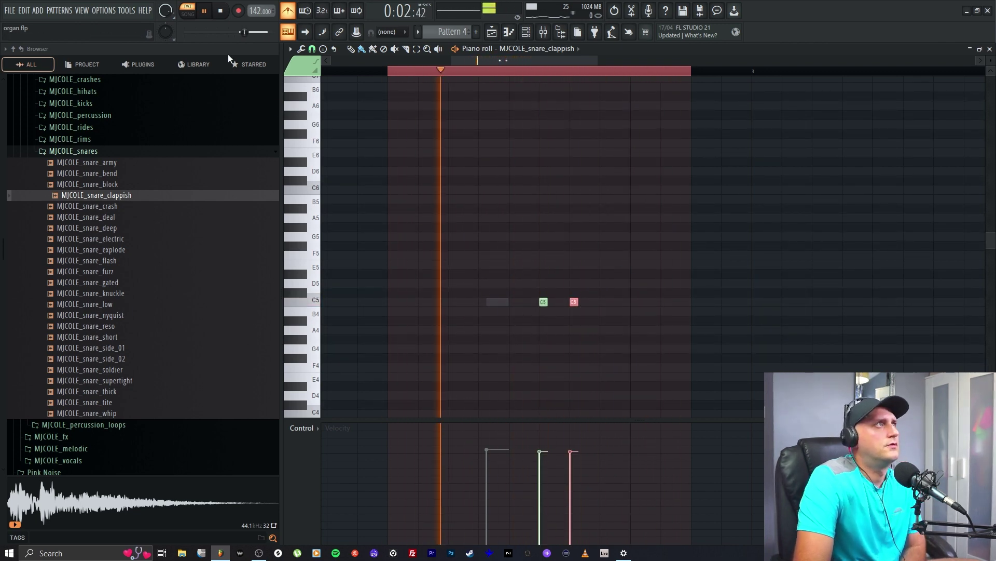
pyautogui.press('space')
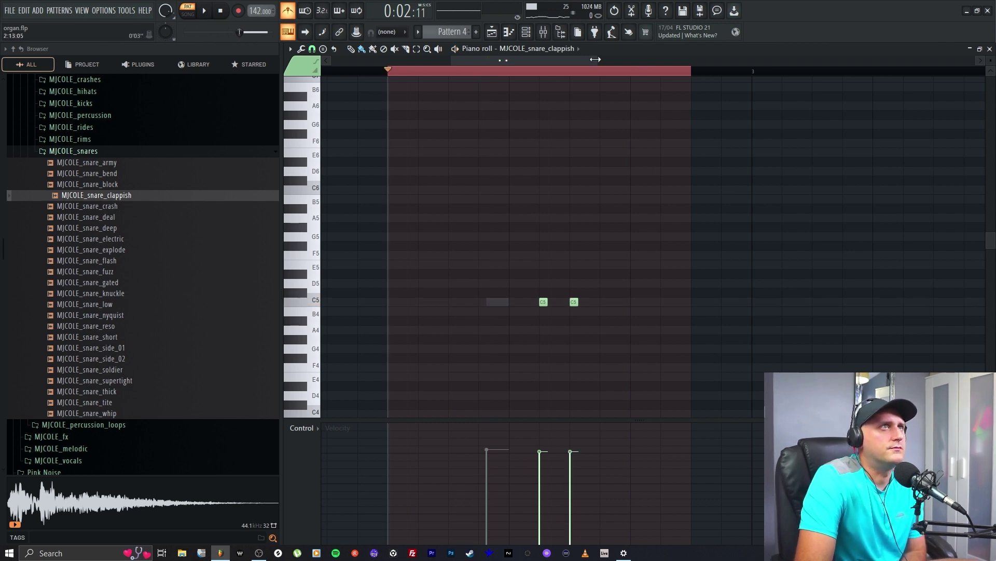
pyautogui.moveTo(591, 62); pyautogui.dragTo(537, 61)
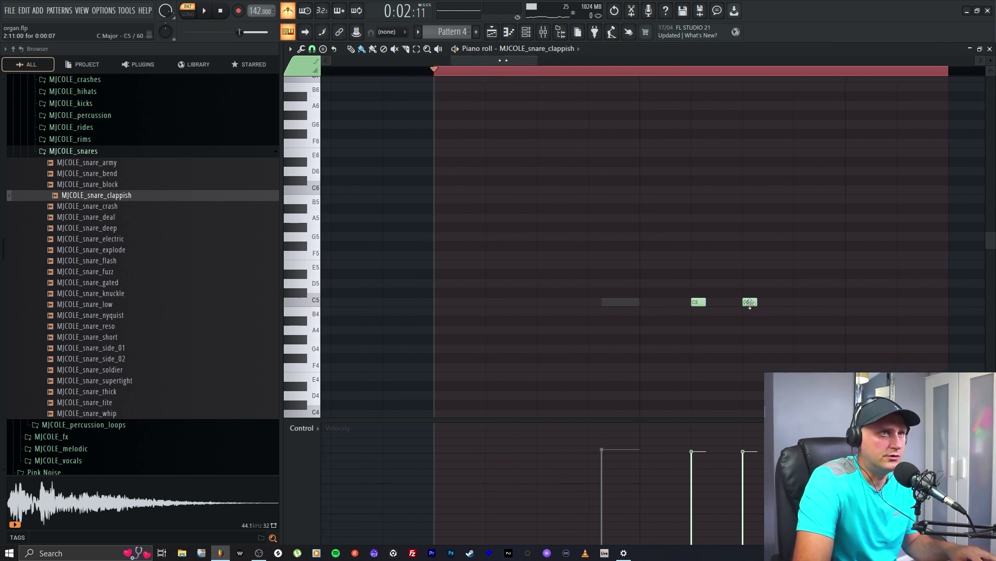
pyautogui.press('space')
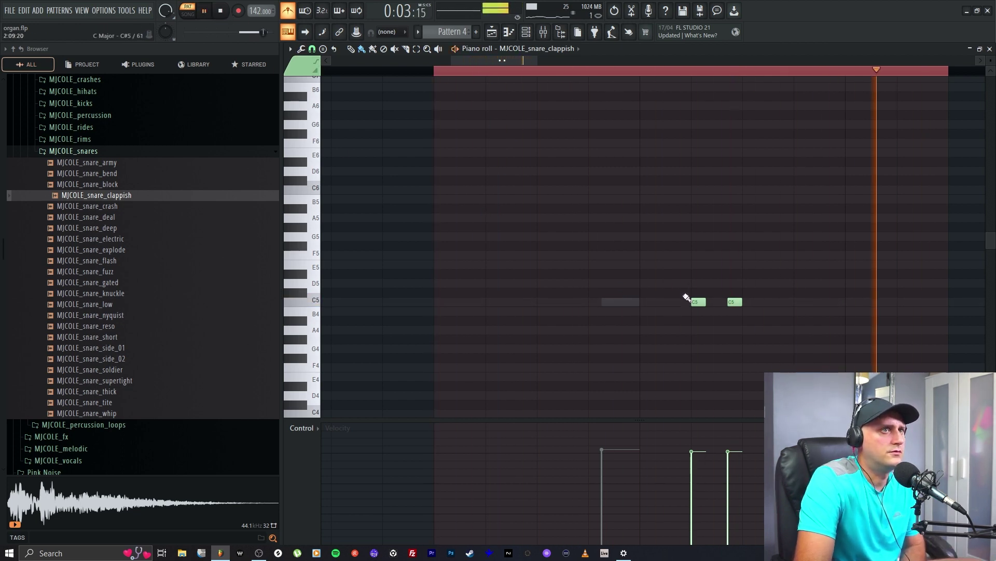
# Audition the clappish hits over bar 22 in song mode, stop playback, and delete all clappish notes from Pattern 4.
pyautogui.press('F5')
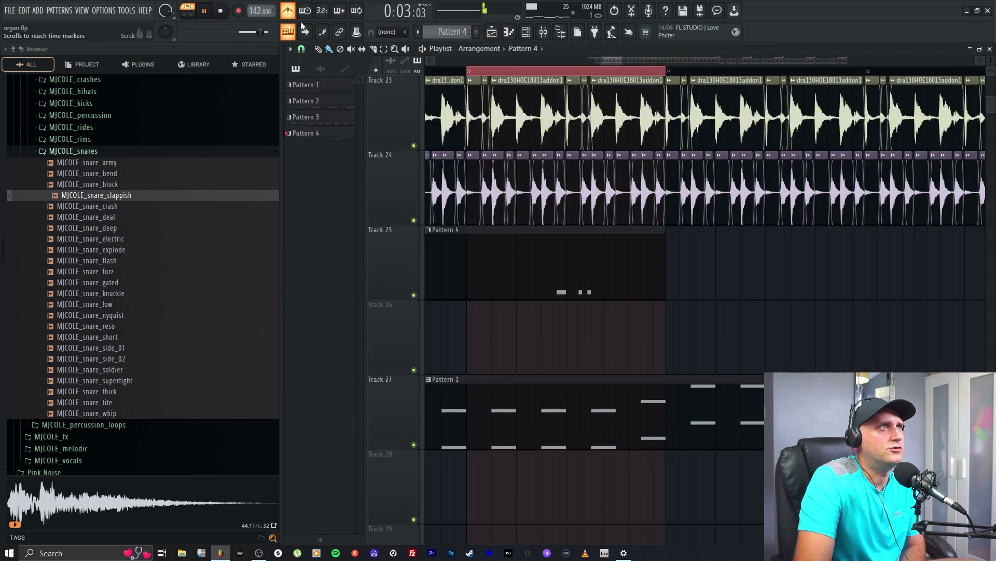
pyautogui.press('l')
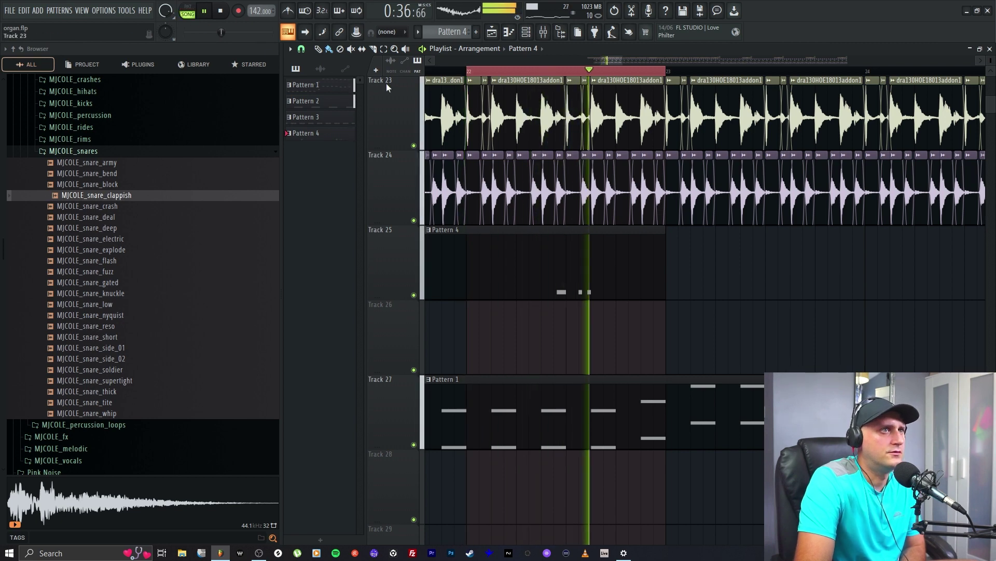
pyautogui.press('F7')
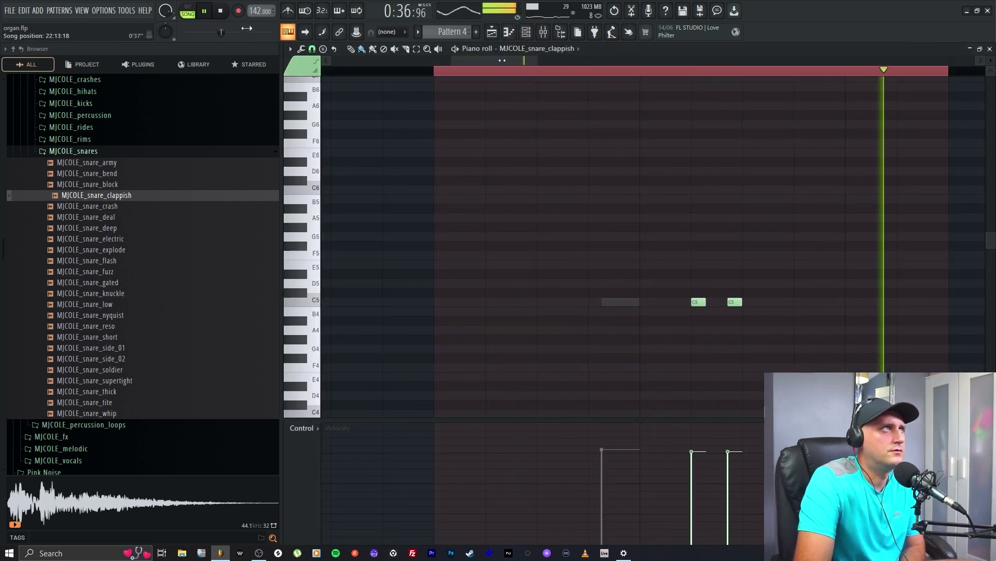
pyautogui.click(221, 12)
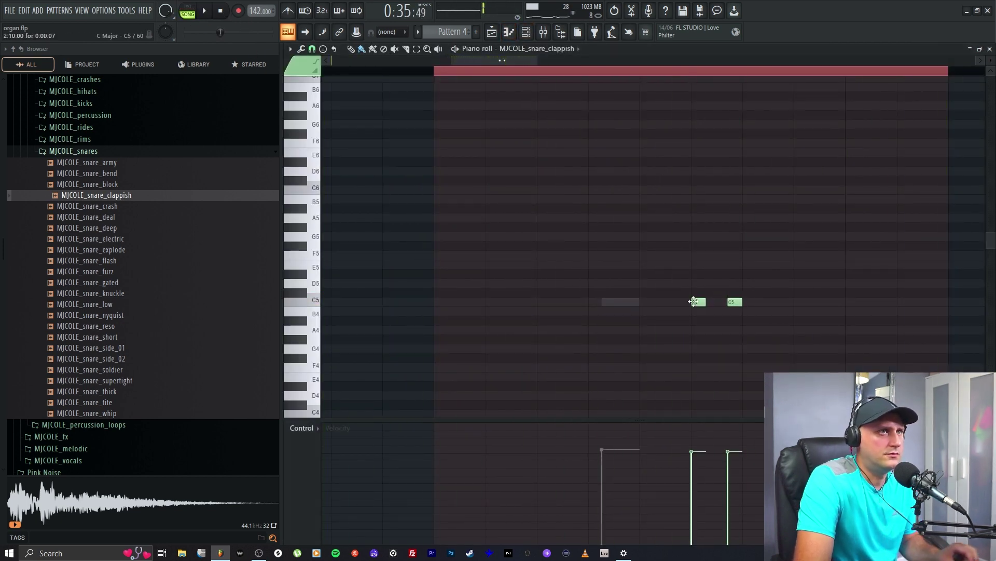
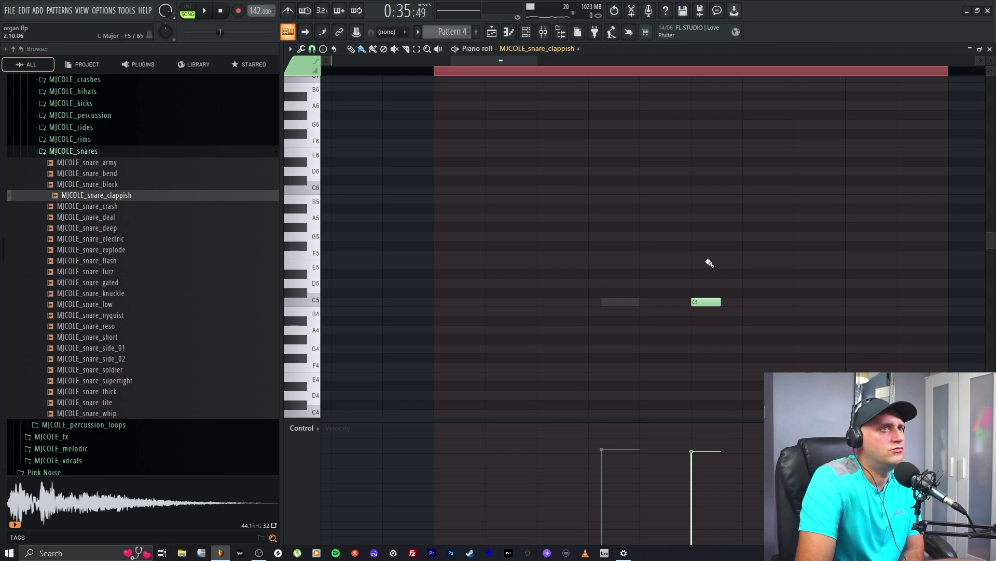
pyautogui.rightClick(702, 304)
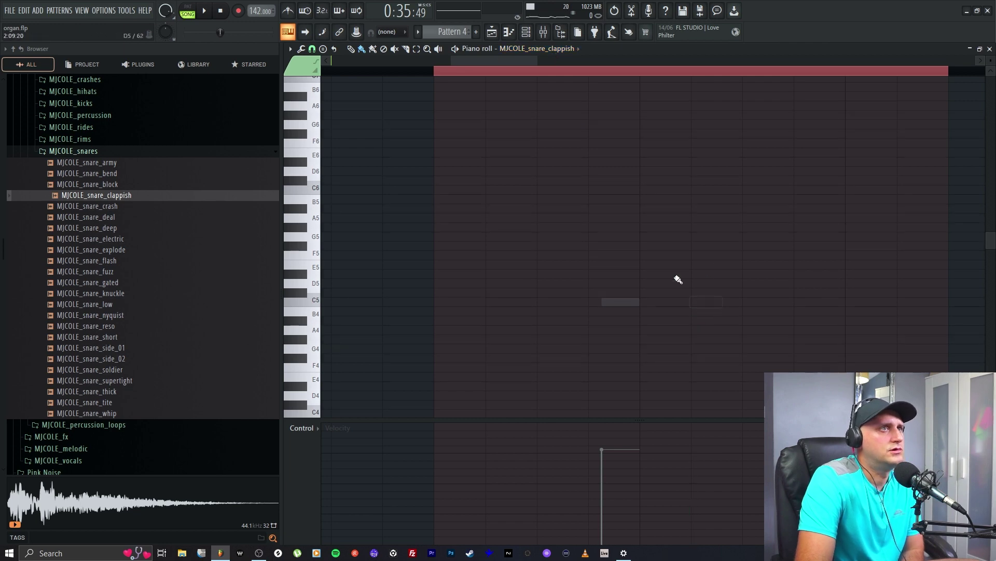
# Open Pattern 3 in the piano roll, switch to MJCOLE_snare_side_02, and place back-to-back C5 notes in the third beat of bar 1.
pyautogui.click(491, 32)
pyautogui.scroll(4, 538, 324)
pyautogui.doubleClick(525, 330)
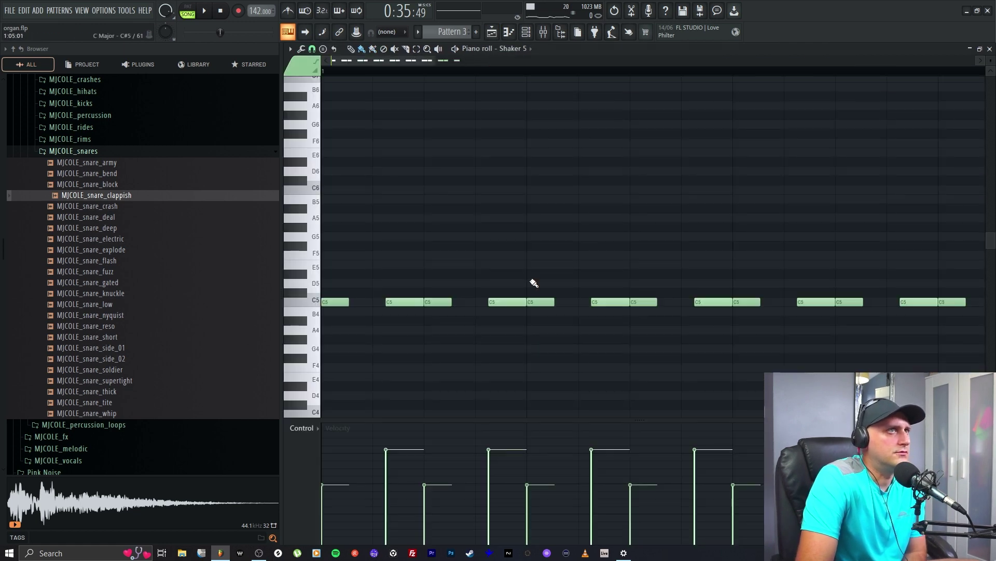
pyautogui.moveTo(434, 60); pyautogui.dragTo(592, 78)
pyautogui.click(530, 49)
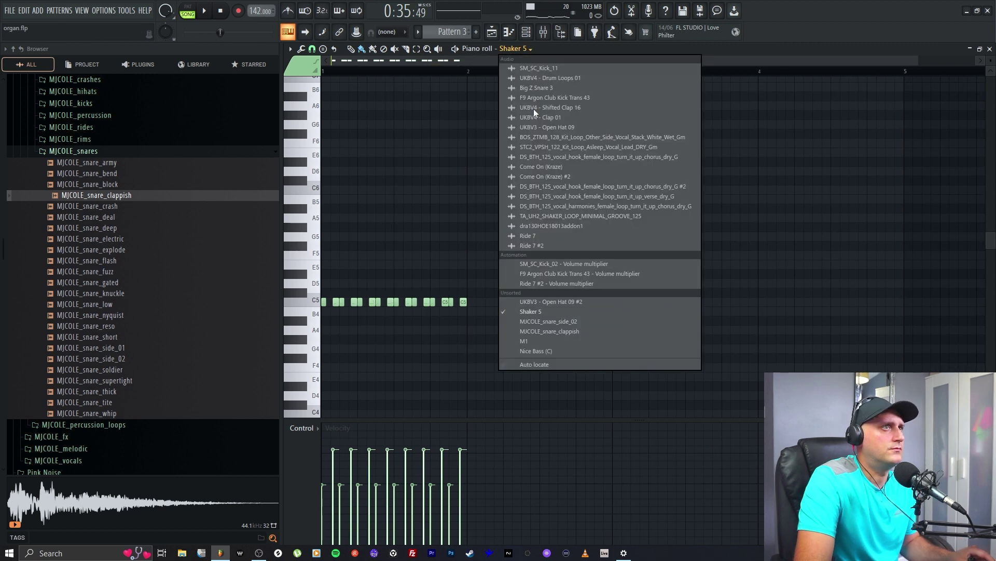
pyautogui.click(575, 329)
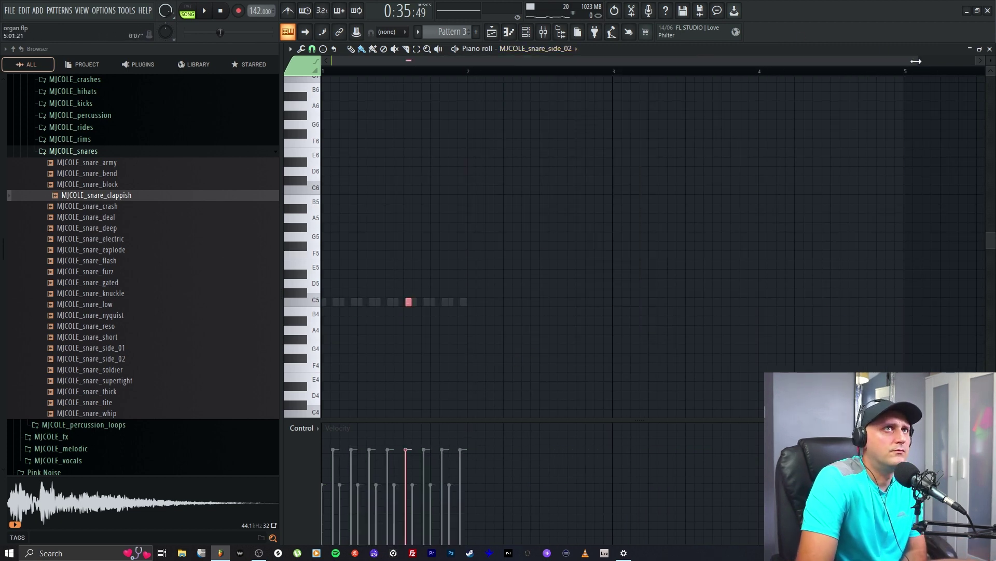
pyautogui.moveTo(916, 62); pyautogui.dragTo(452, 57)
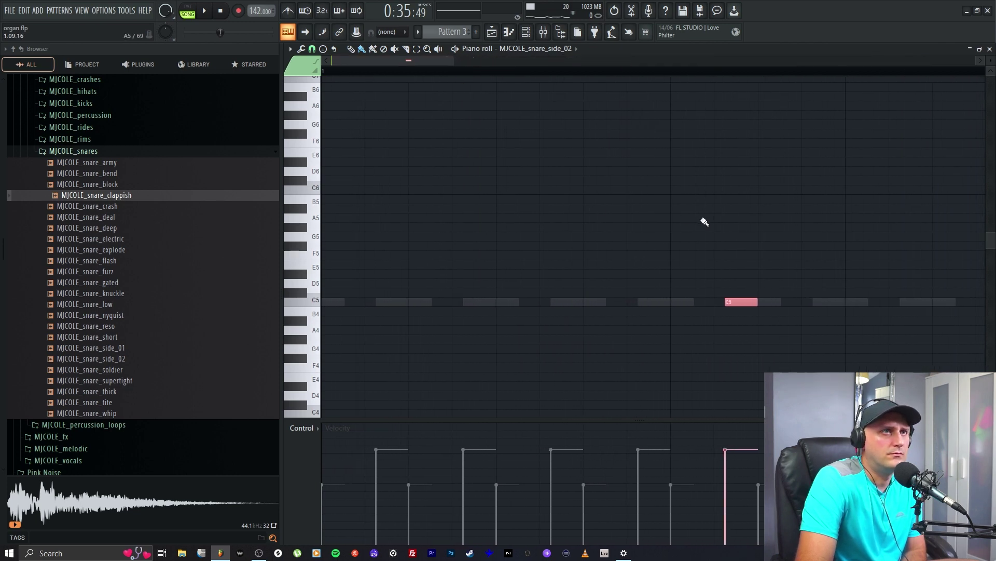
pyautogui.click(762, 305)
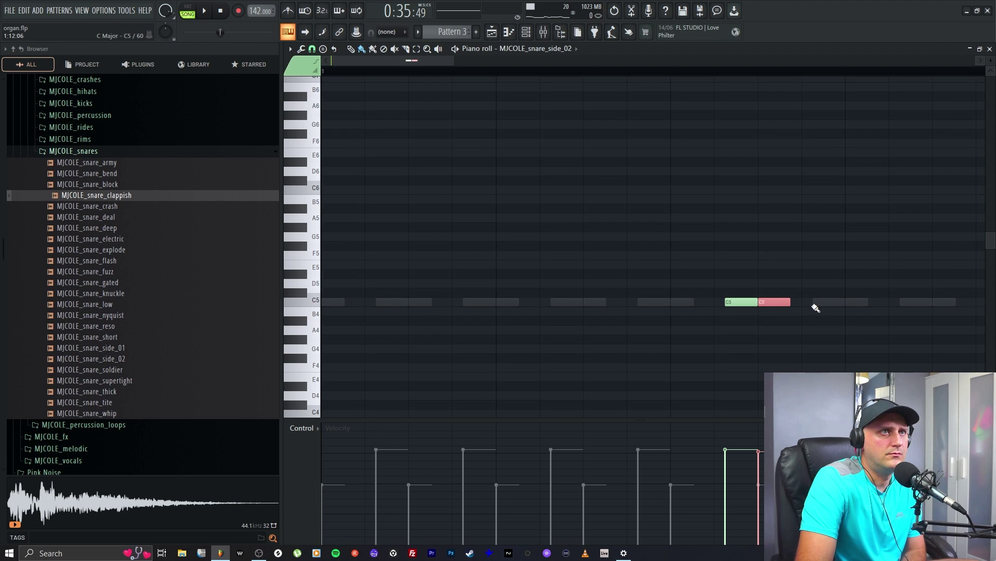
# Add a third C5 side snare note just before beat 4 in Pattern 3, then audition a loop over beats 2 and 3 in pattern mode.
pyautogui.moveTo(872, 304); pyautogui.dragTo(829, 308)
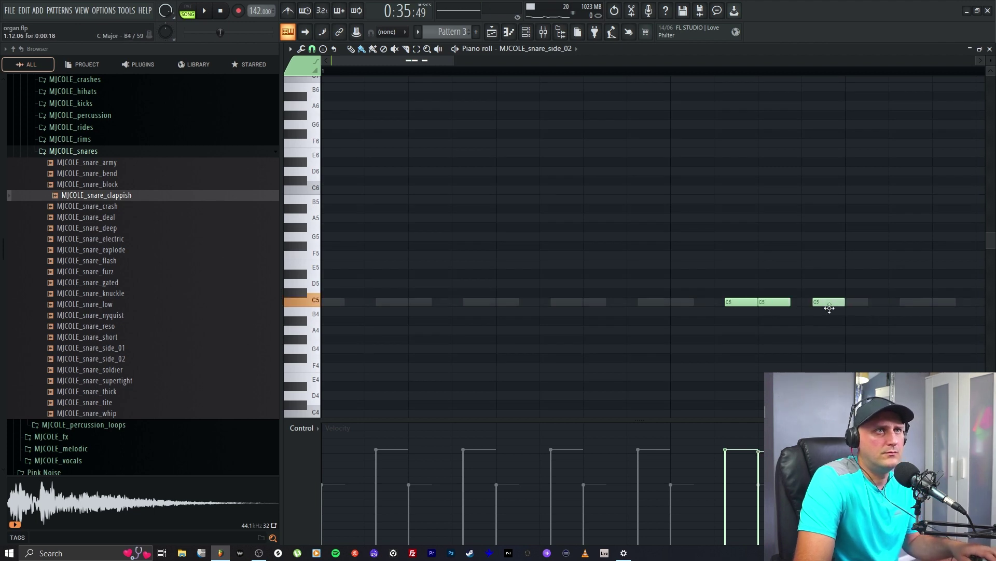
pyautogui.moveTo(671, 80); pyautogui.dragTo(846, 83)
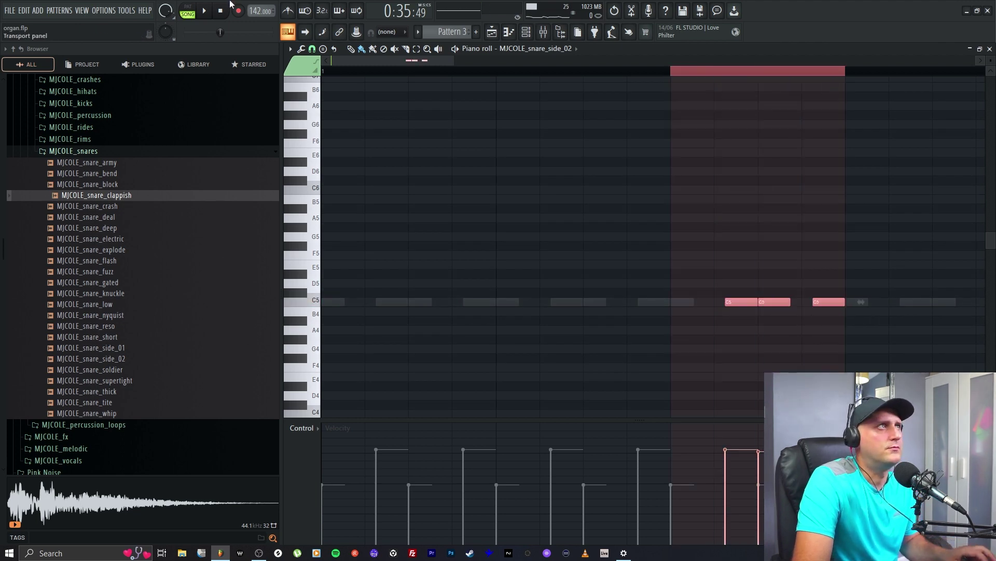
pyautogui.click(204, 10)
pyautogui.press('space')
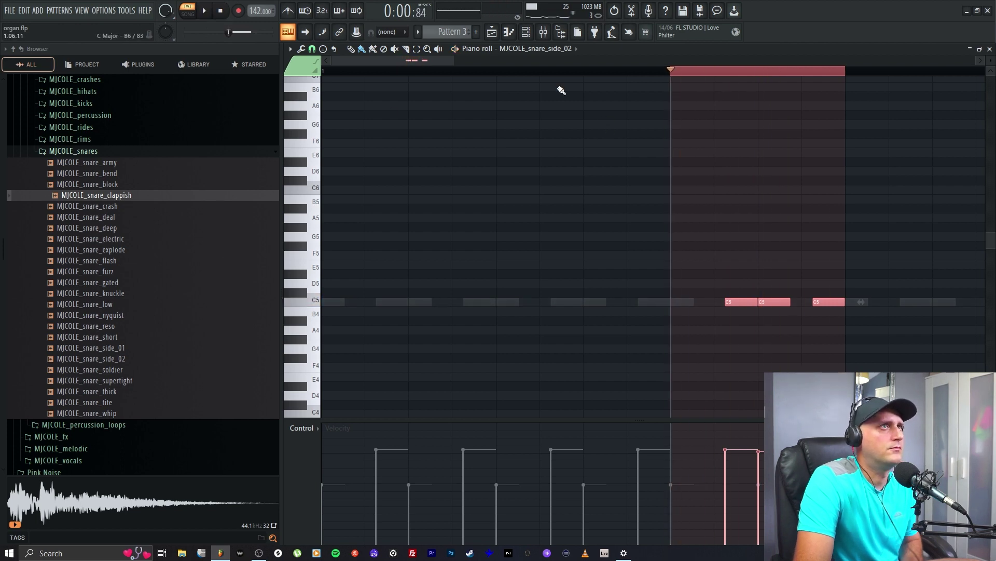
pyautogui.moveTo(508, 76); pyautogui.dragTo(863, 99)
pyautogui.press('space')
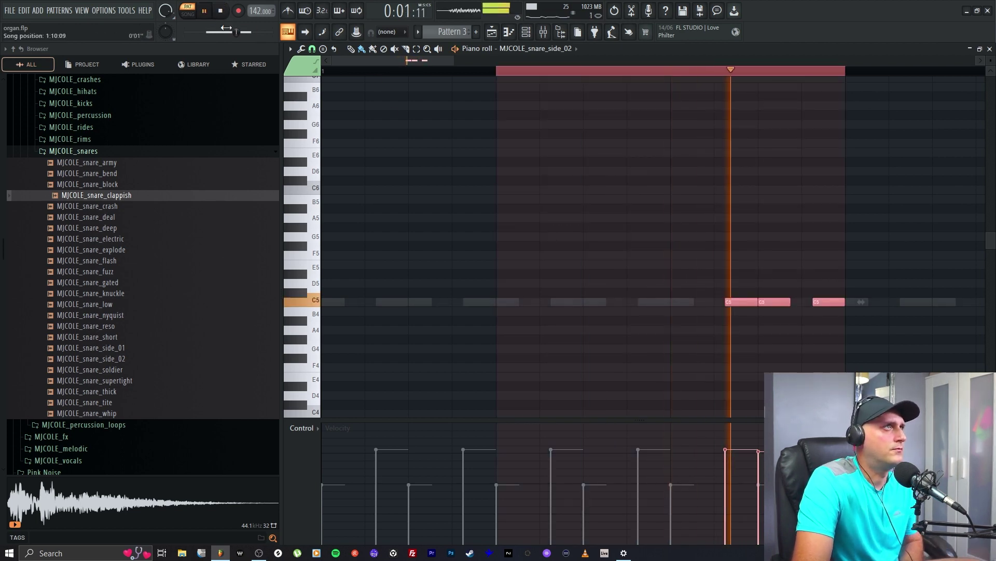
pyautogui.press('space')
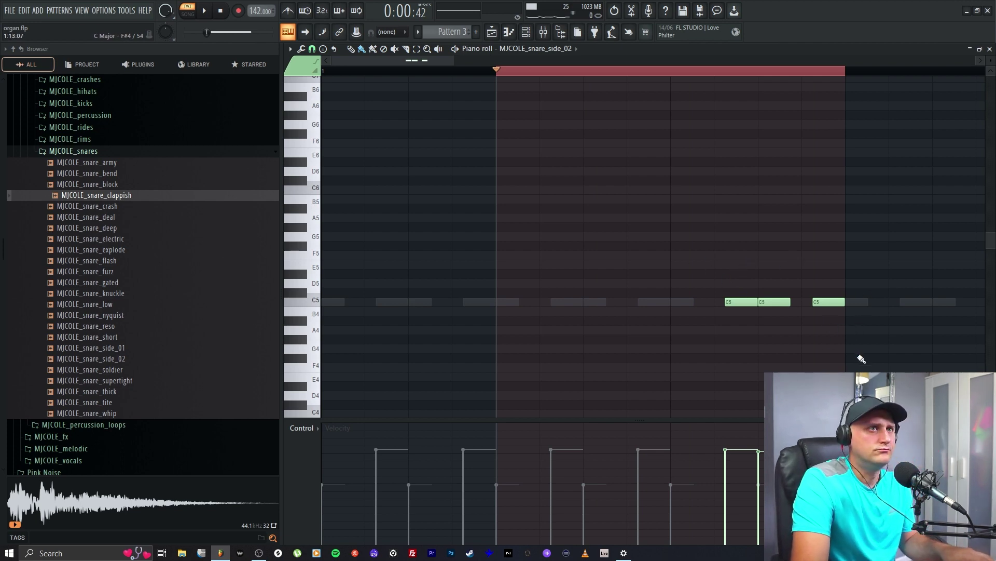
# Cut the three side snare notes from Pattern 3 and paste them into bar 2 of Pattern 4 on MJCOLE_snare_side_02.
pyautogui.press('Delete')
pyautogui.click(508, 37)
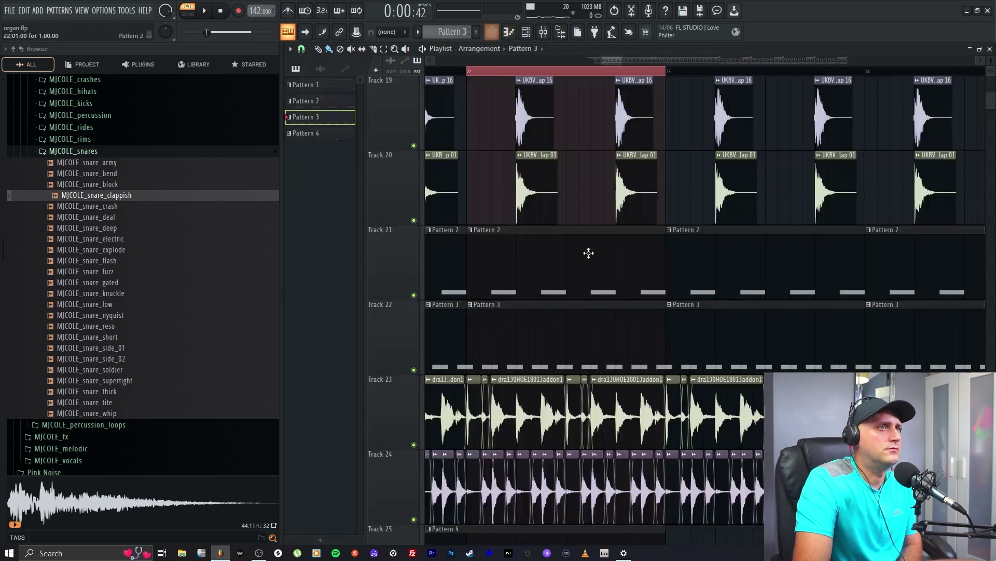
pyautogui.scroll(-5, 578, 401)
pyautogui.doubleClick(566, 192)
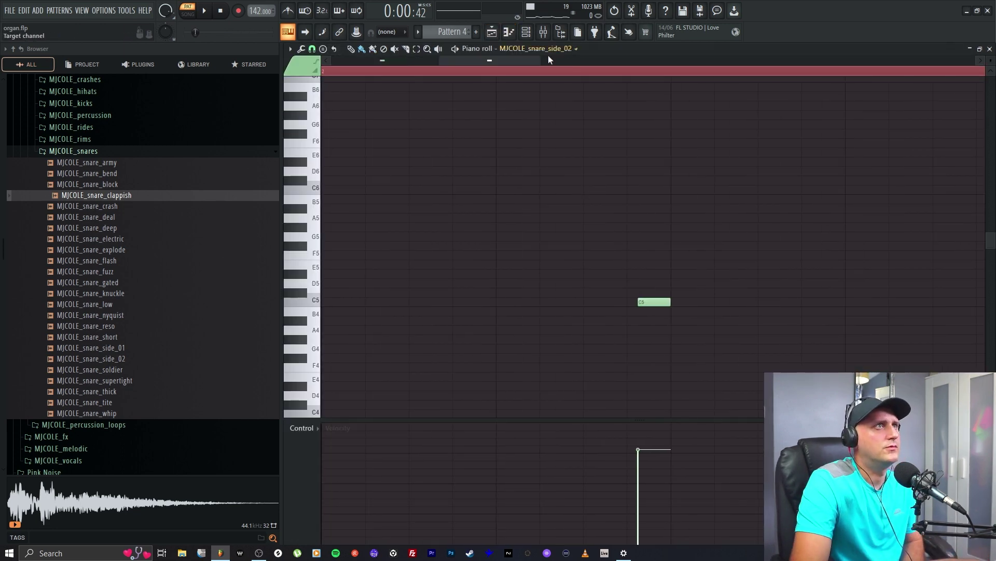
pyautogui.moveTo(549, 59); pyautogui.dragTo(749, 123)
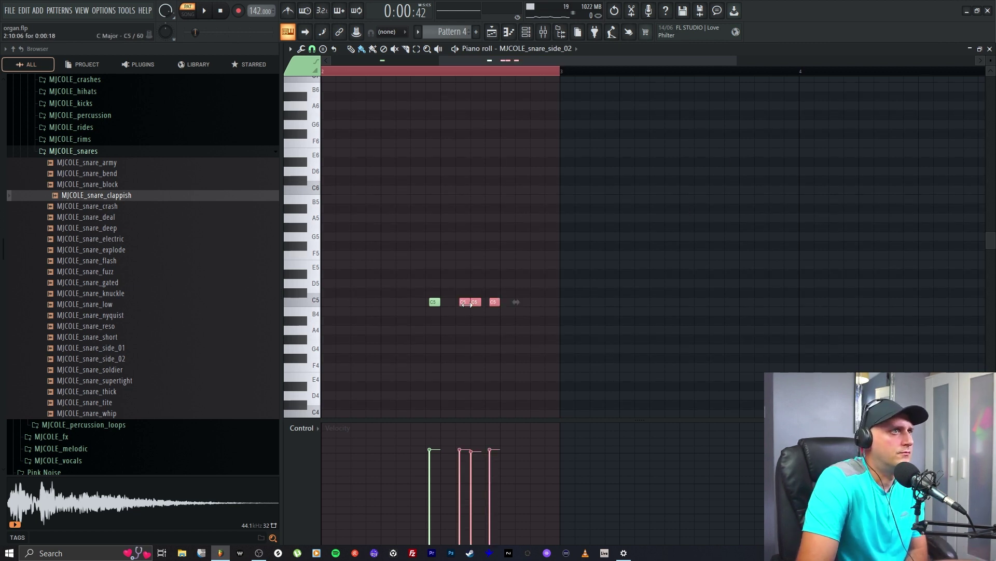
# Loop bar 2 of Pattern 4 for an audition and delete the last of its four side snare notes.
pyautogui.moveTo(477, 64); pyautogui.dragTo(457, 64)
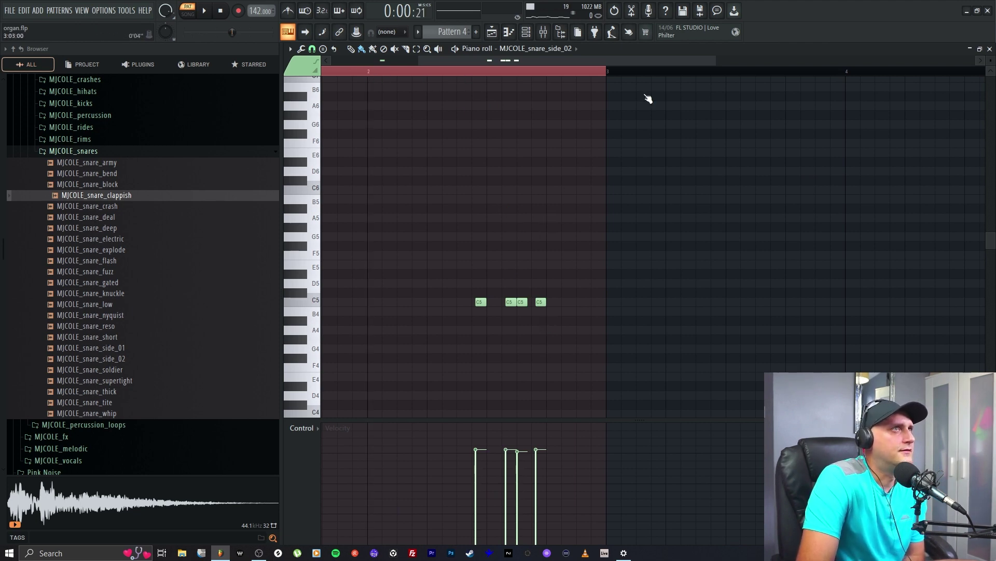
pyautogui.moveTo(367, 73); pyautogui.dragTo(597, 90)
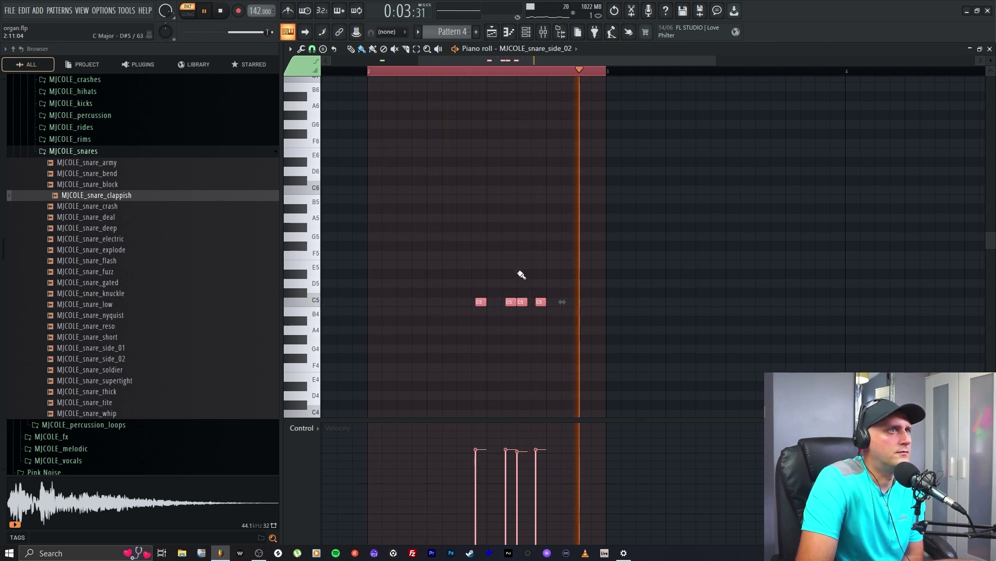
pyautogui.rightClick(538, 302)
pyautogui.click(582, 284)
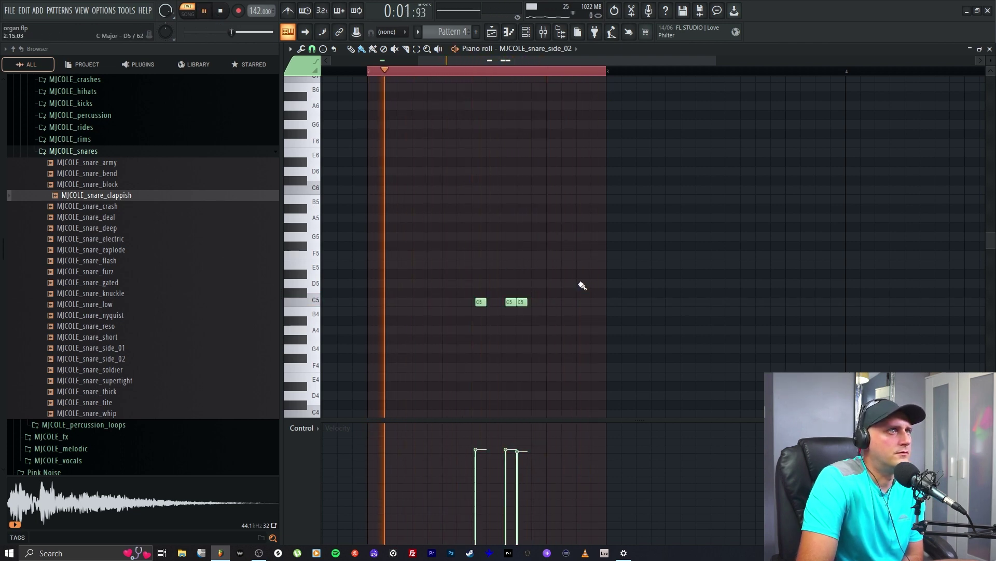
# Audition the Pattern 4 side snare hits in song mode over a loop within bar 22 of the playlist.
pyautogui.press('F5')
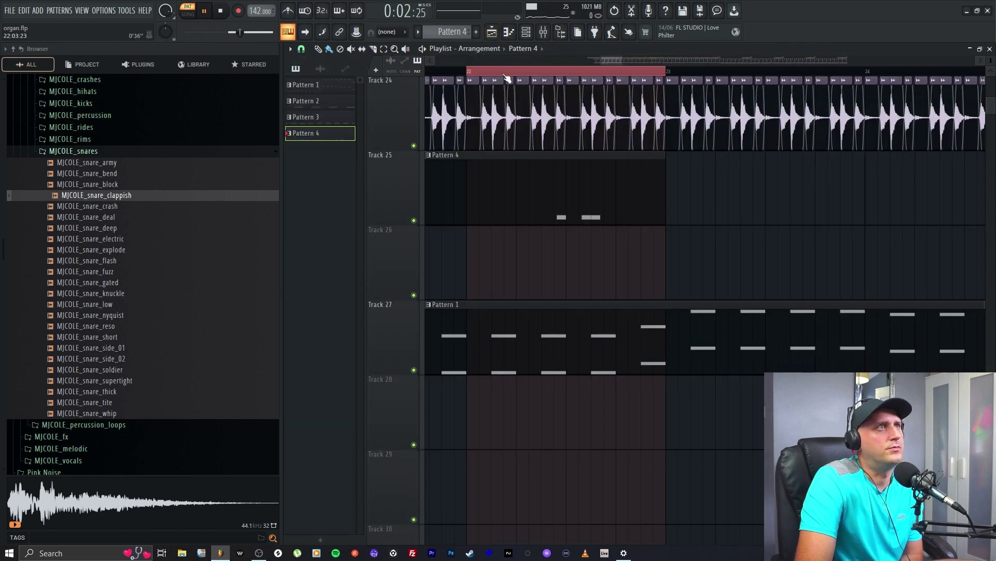
pyautogui.press('l')
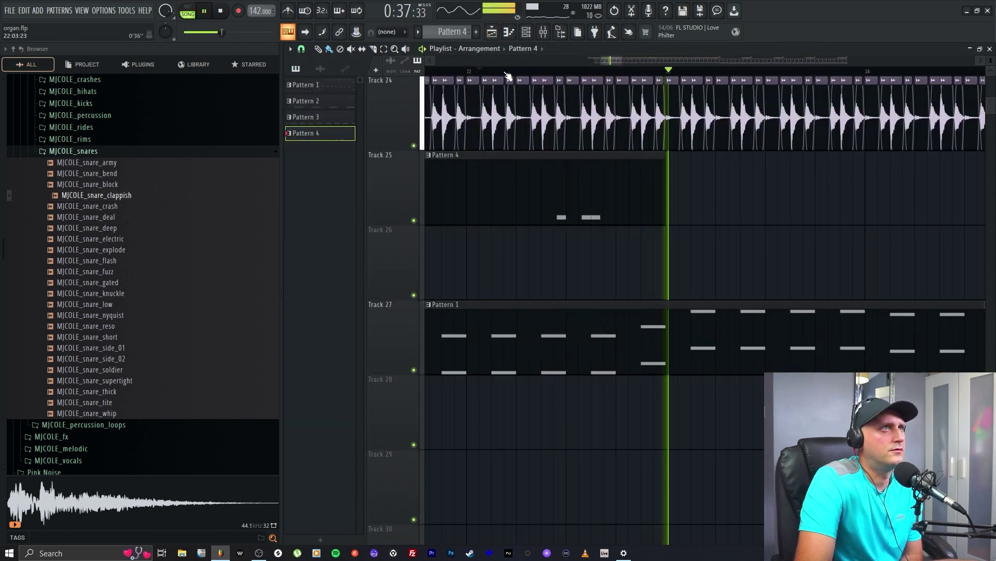
pyautogui.moveTo(478, 72); pyautogui.dragTo(653, 71)
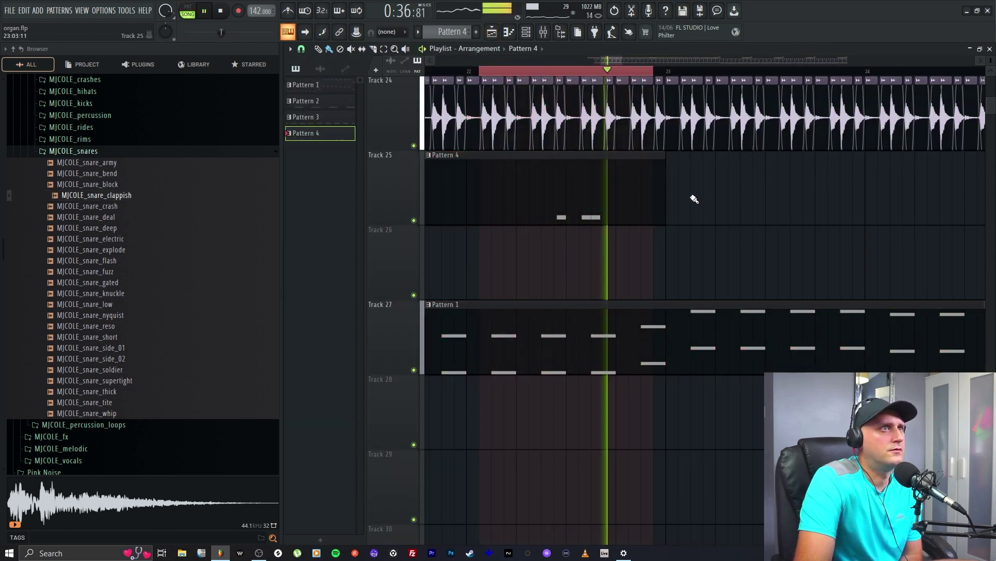
pyautogui.press('F7')
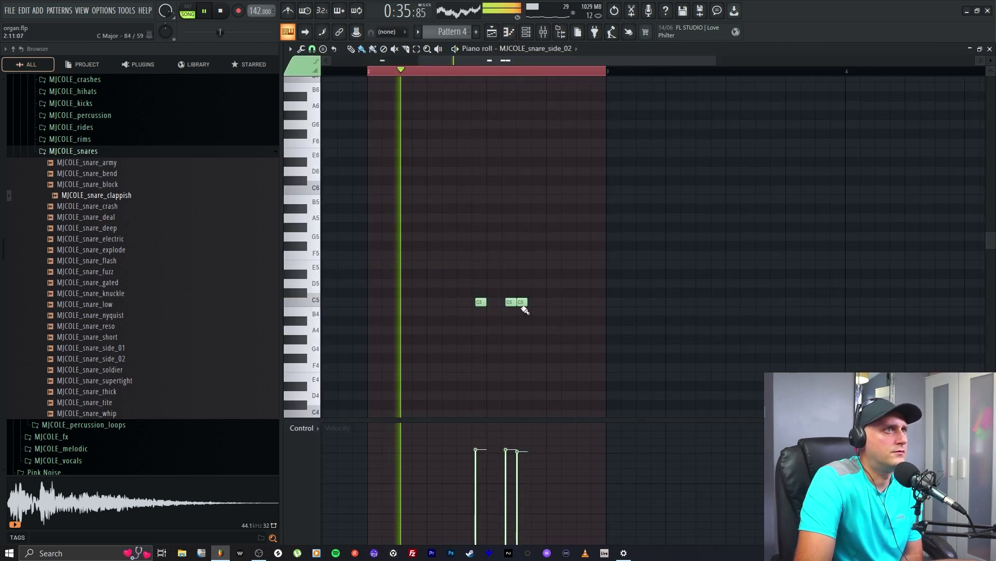
pyautogui.press('space')
pyautogui.click(492, 32)
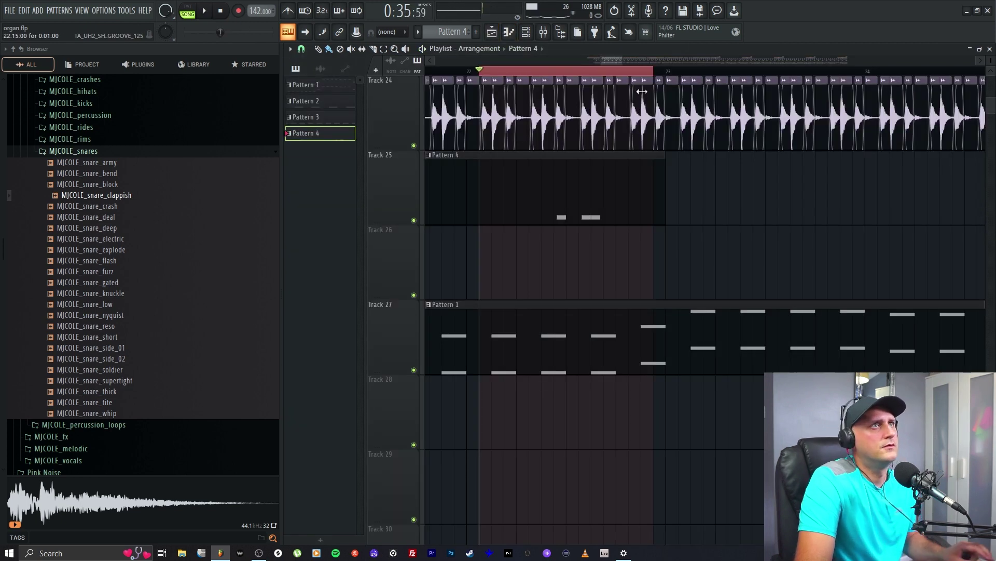
pyautogui.moveTo(482, 72); pyautogui.dragTo(642, 95)
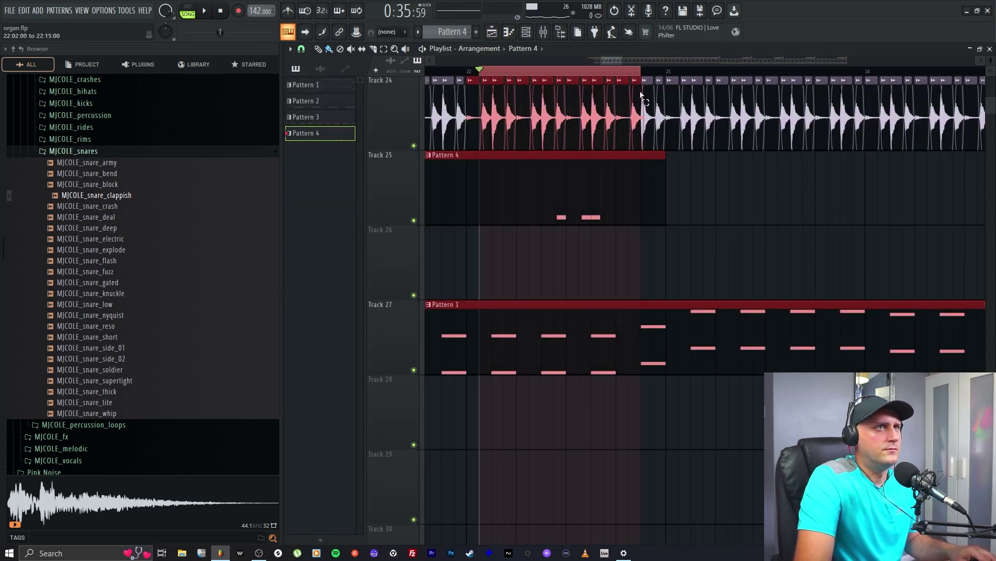
pyautogui.click(205, 12)
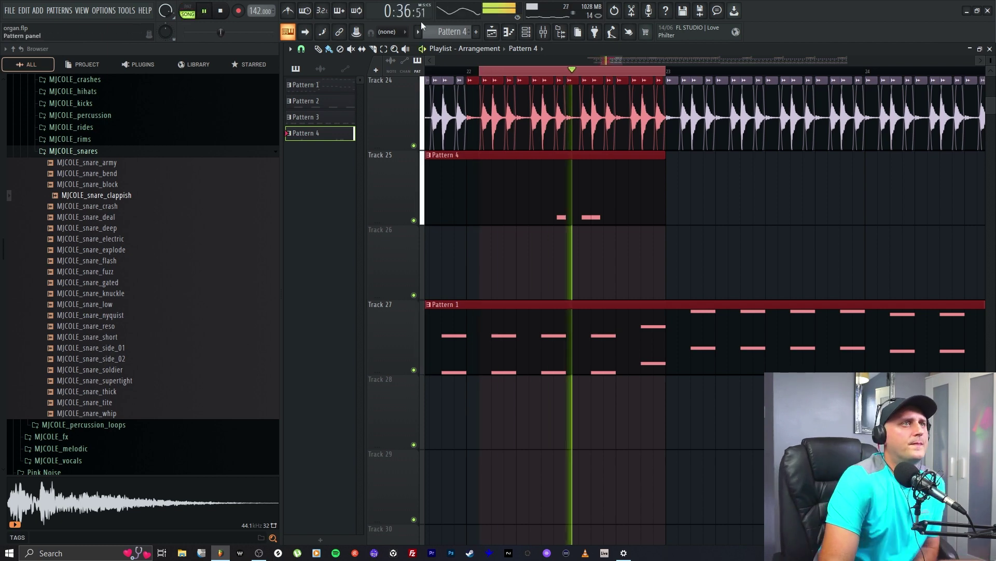
# Delete the last side snare note in bar 2 of Pattern 4, place a new C5 note in the same spot, and stop playback.
pyautogui.click(509, 32)
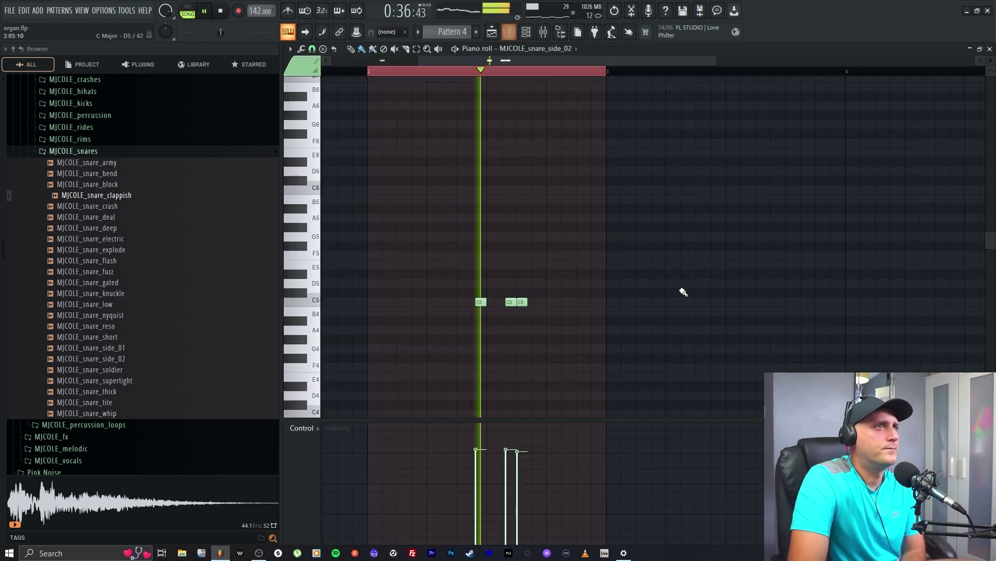
pyautogui.moveTo(521, 304); pyautogui.dragTo(531, 304)
pyautogui.rightClick(537, 303)
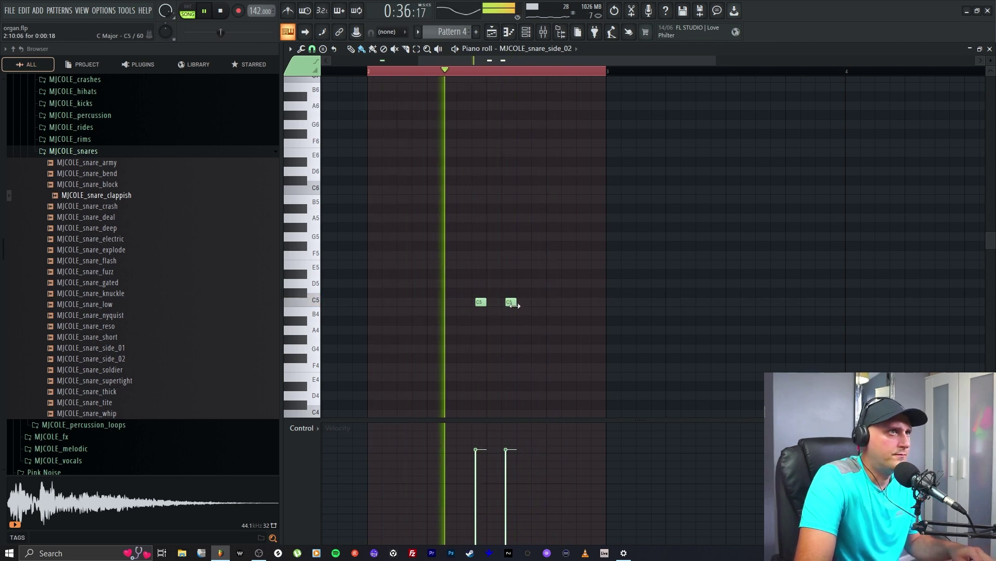
pyautogui.click(521, 303)
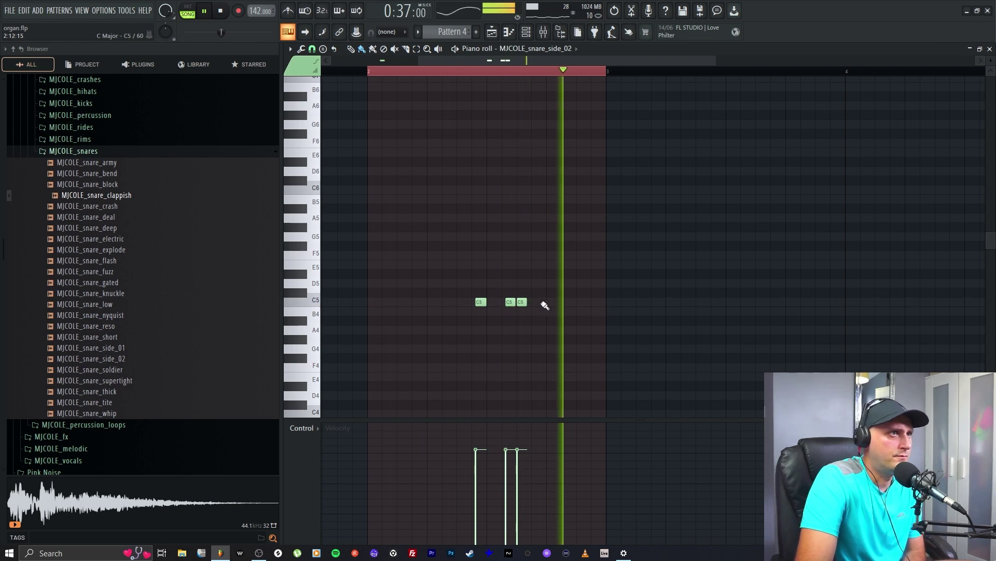
pyautogui.click(204, 13)
# Replace the middle side snare note in bar 2 of Pattern 4 with a C5 note on MJCOLE_snare_clappish.
pyautogui.hscroll(-4, 326, 67)
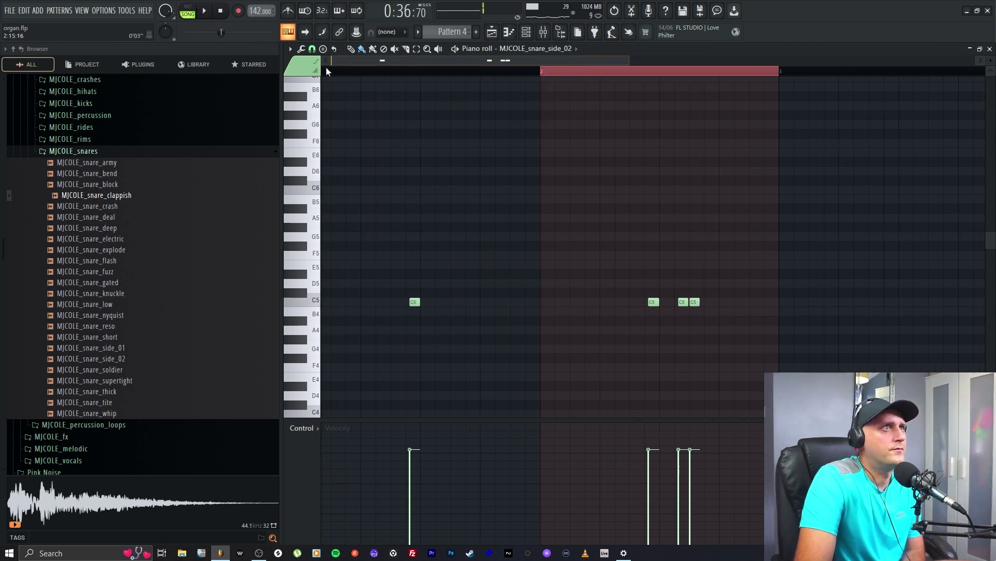
pyautogui.click(545, 52)
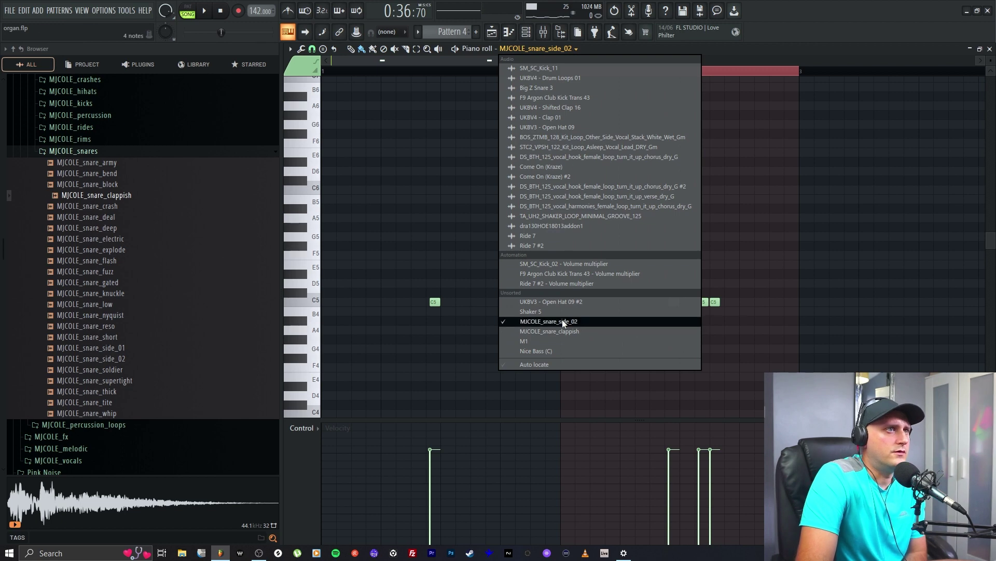
pyautogui.click(553, 331)
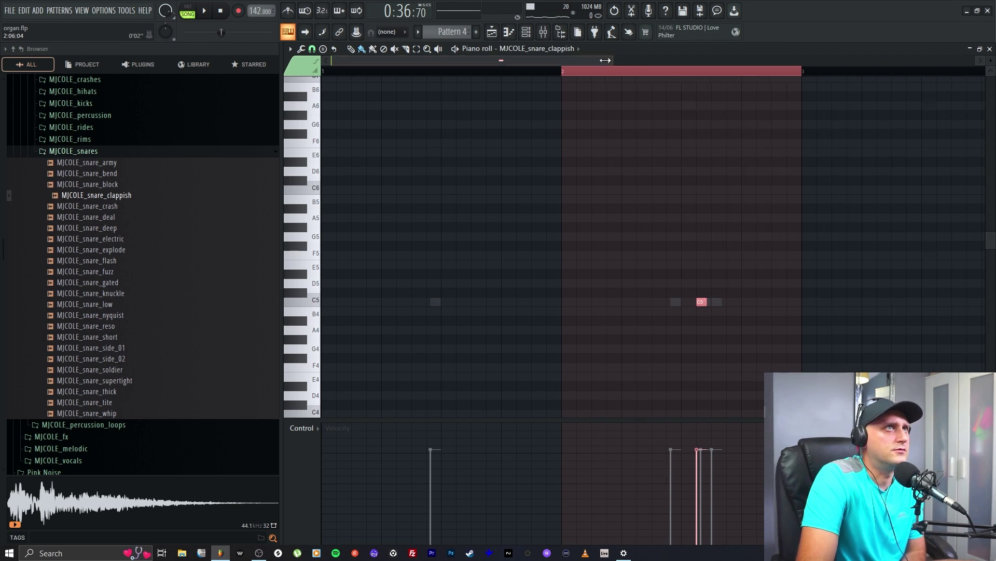
pyautogui.moveTo(624, 59)
pyautogui.mouseDown()
pyautogui.moveTo(390, 64)
pyautogui.moveTo(582, 73)
pyautogui.moveTo(537, 78)
pyautogui.mouseUp()
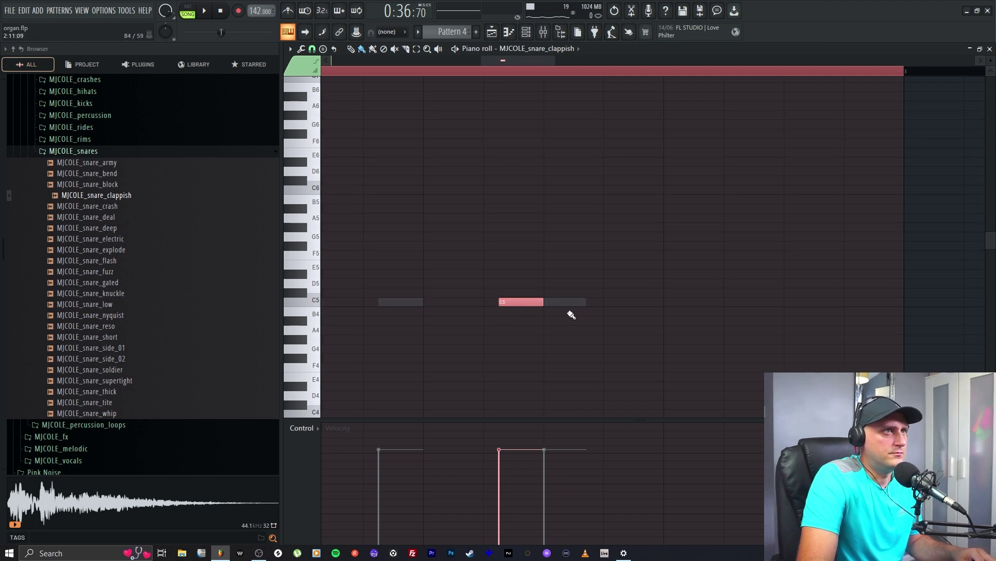
# Switch back to MJCOLE_snare_side_02 and audition the snare fill in pattern mode and in song mode over bar 22.
pyautogui.click(555, 49)
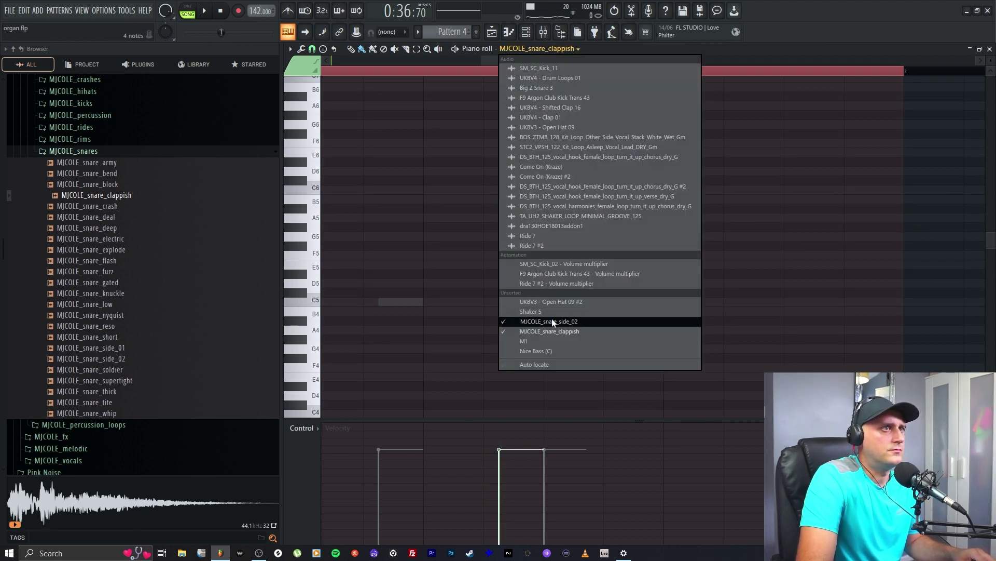
pyautogui.click(534, 320)
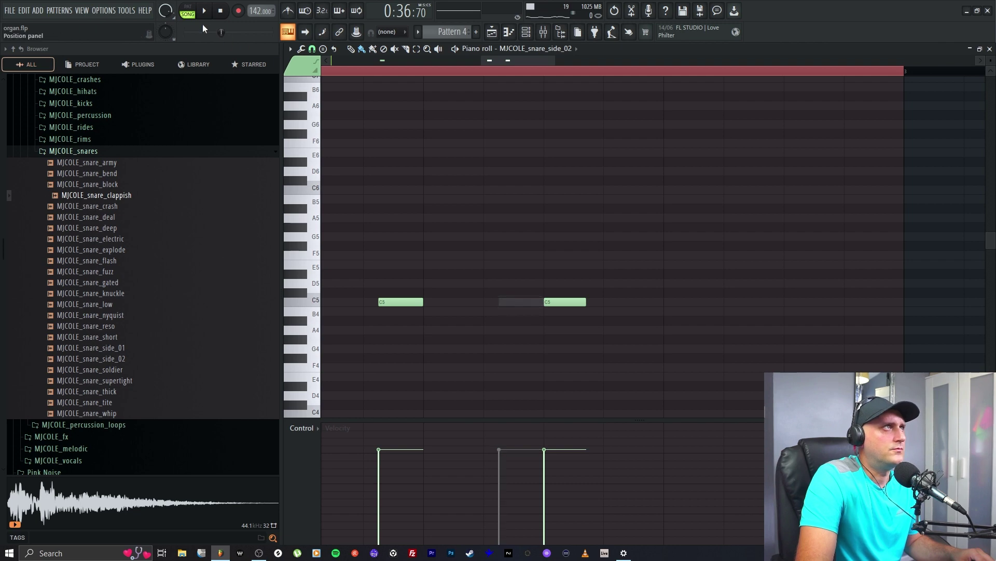
pyautogui.click(205, 11)
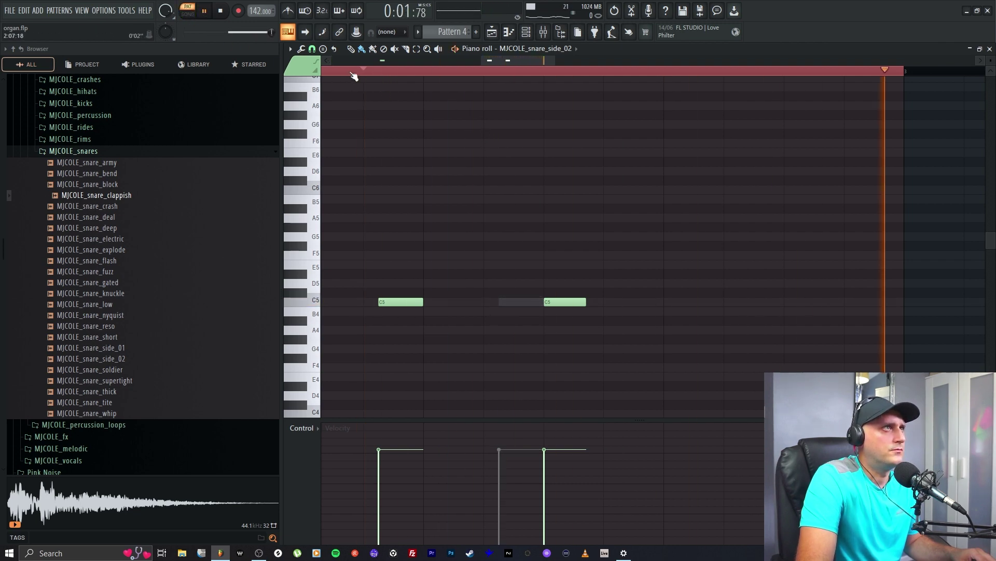
pyautogui.click(491, 32)
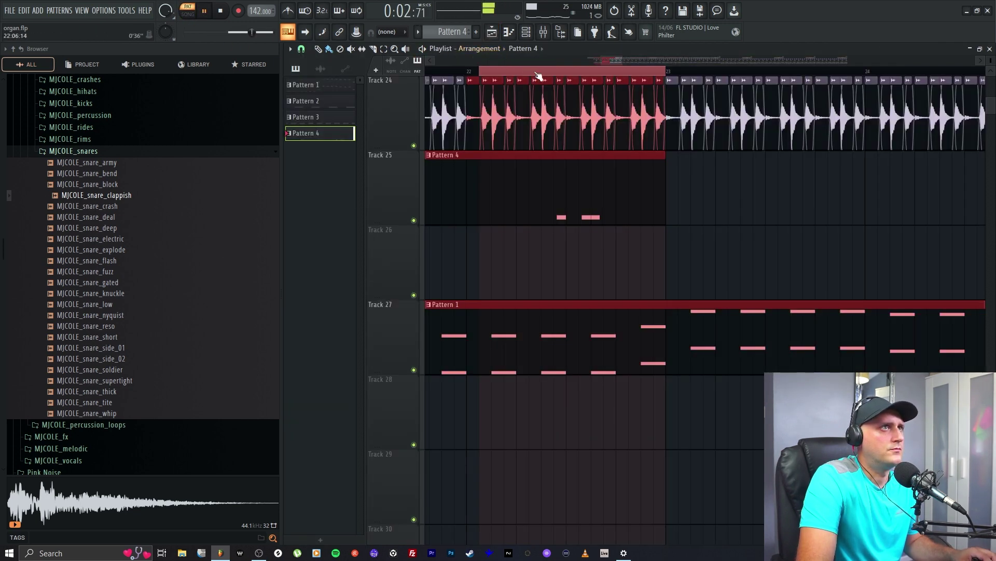
pyautogui.click(482, 73)
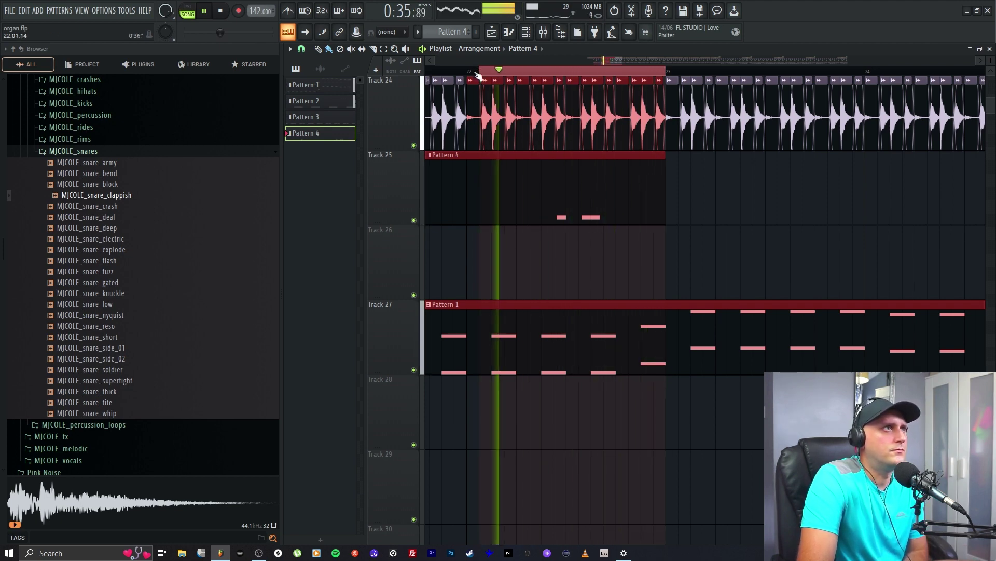
pyautogui.moveTo(665, 80); pyautogui.dragTo(680, 95)
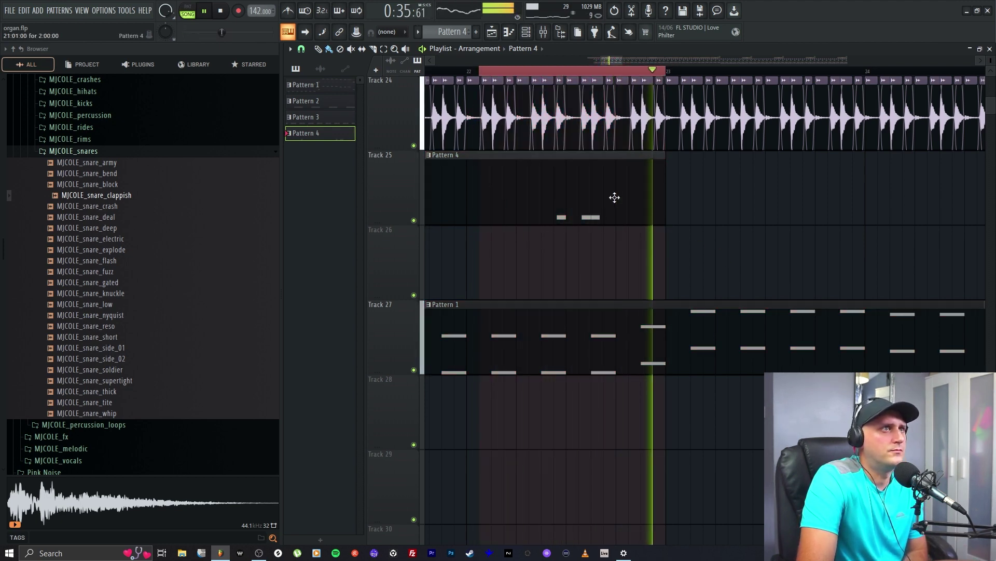
# Reopen Pattern 4 in the piano roll and audition its bar 2 snare fill in pattern mode.
pyautogui.doubleClick(618, 200)
pyautogui.moveTo(501, 65); pyautogui.dragTo(530, 64)
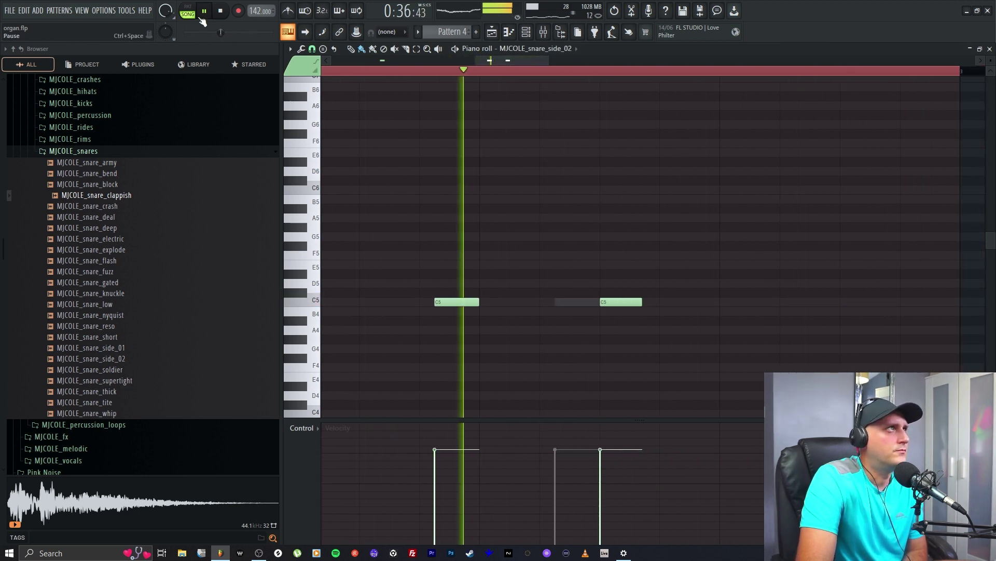
pyautogui.click(187, 9)
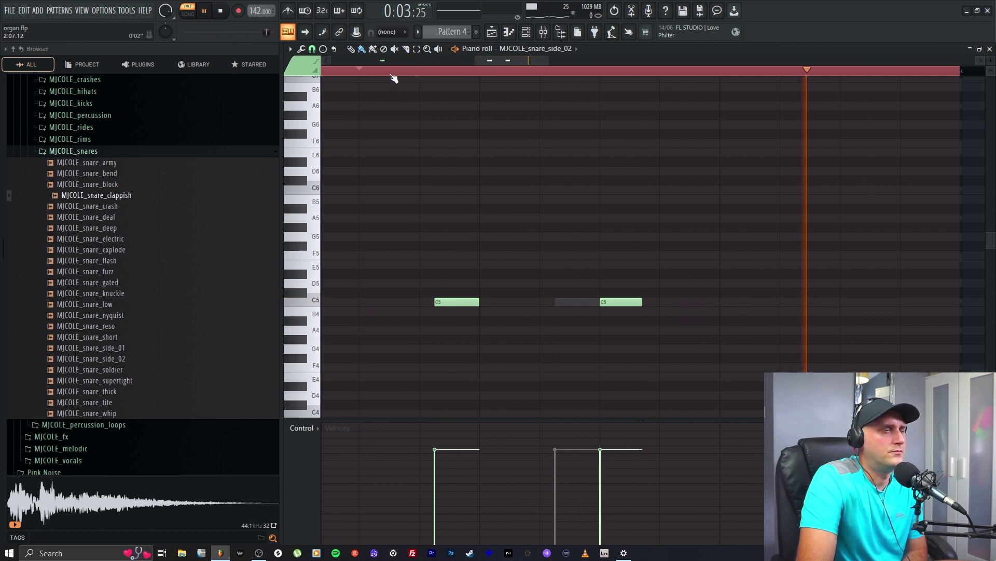
pyautogui.click(227, 8)
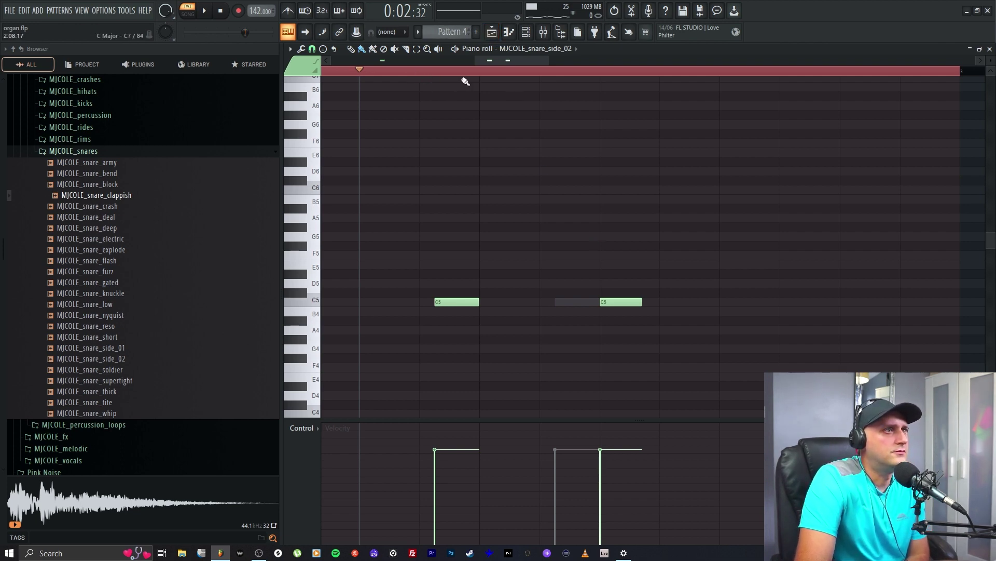
pyautogui.press('space')
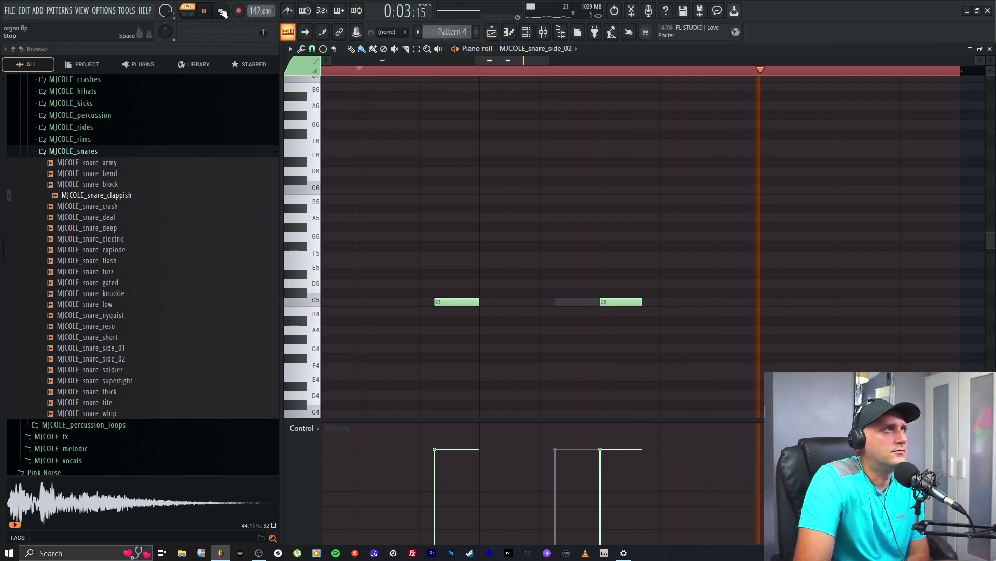
# Audition the snare fill in song mode over bar 22 of the playlist, and stop playback.
pyautogui.click(498, 36)
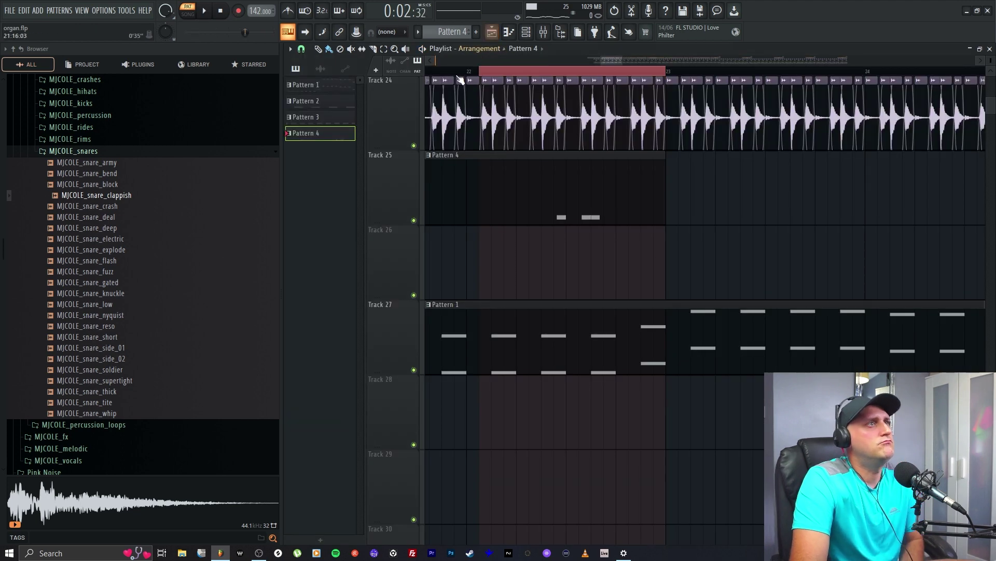
pyautogui.click(188, 14)
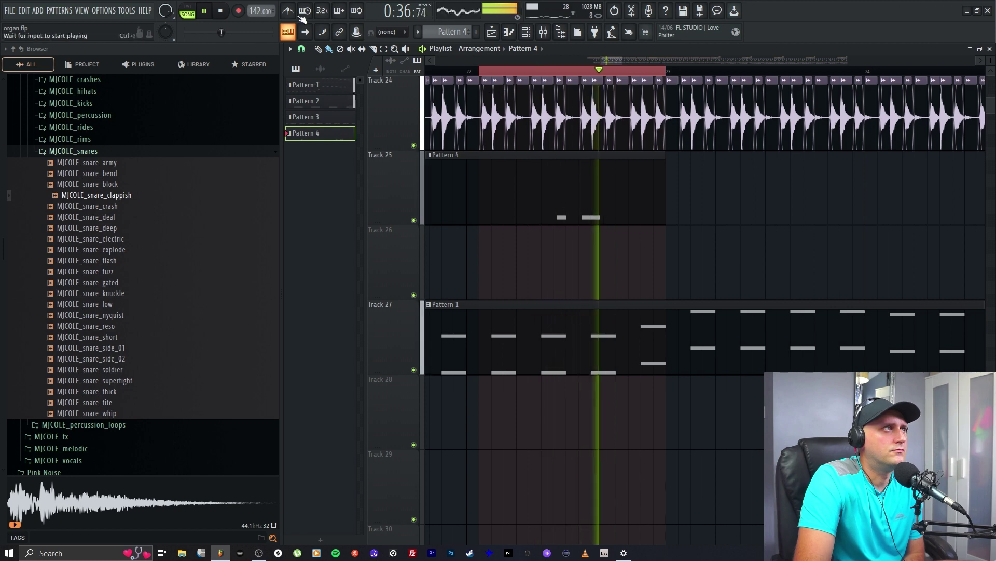
pyautogui.click(222, 15)
pyautogui.scroll(-5, 617, 69)
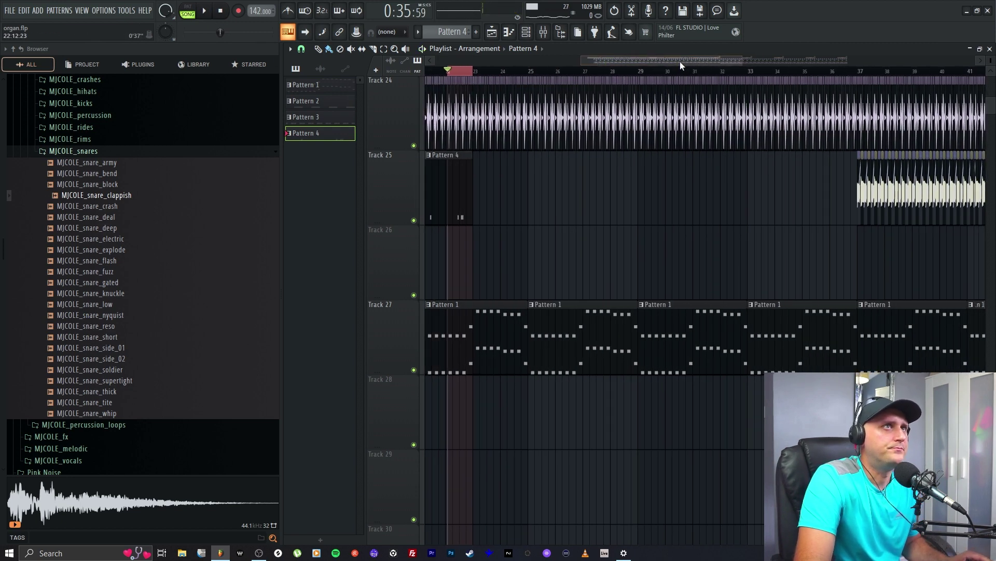
# Open the MJCOLE_snare_clappish channel's sample in the Edison audio editor.
pyautogui.click(526, 33)
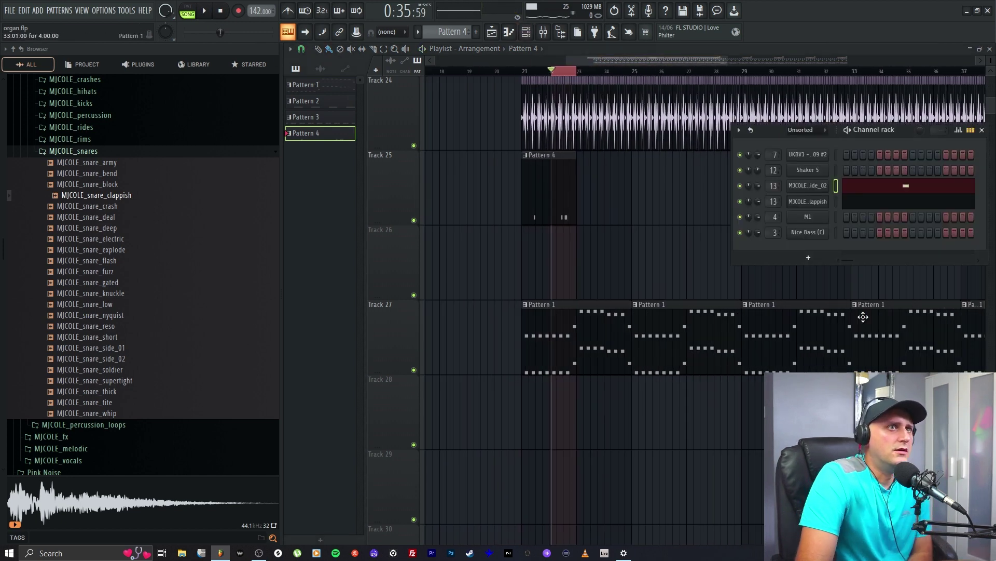
pyautogui.click(805, 202)
pyautogui.rightClick(437, 390)
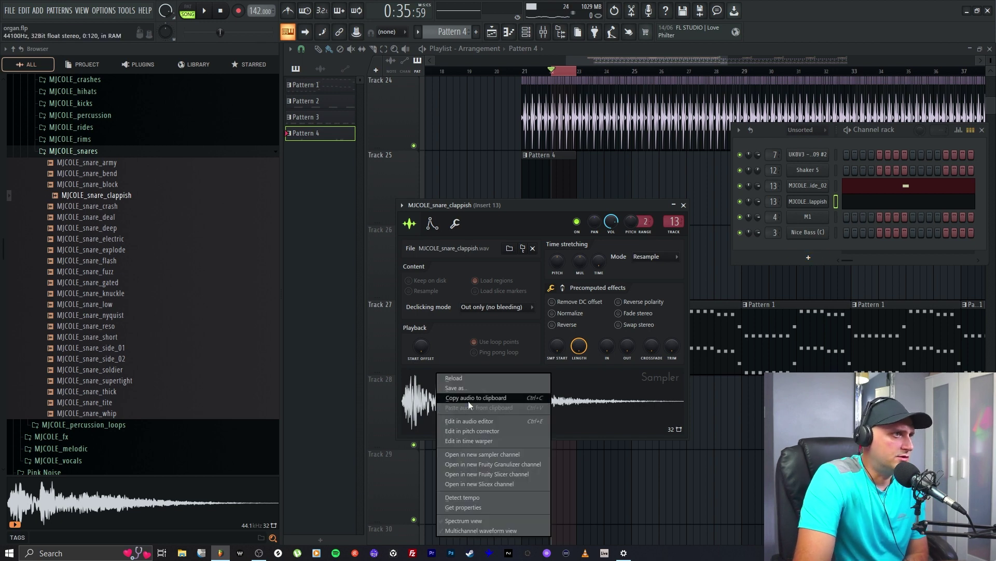
pyautogui.click(478, 423)
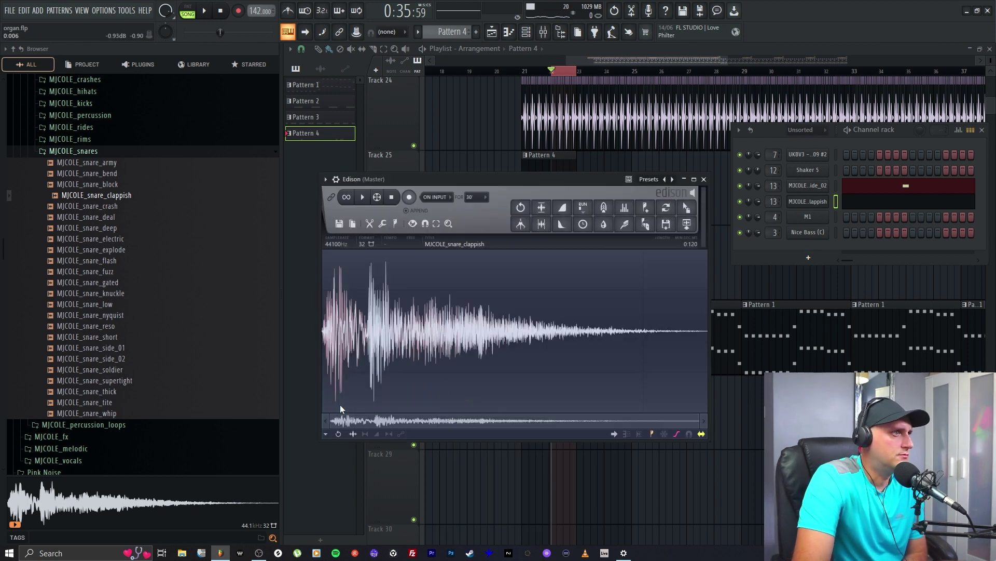
# Run Detect pitch regions on the MJCOLE_snare_clappish sample in Edison.
pyautogui.rightClick(341, 394)
pyautogui.moveTo(379, 433)
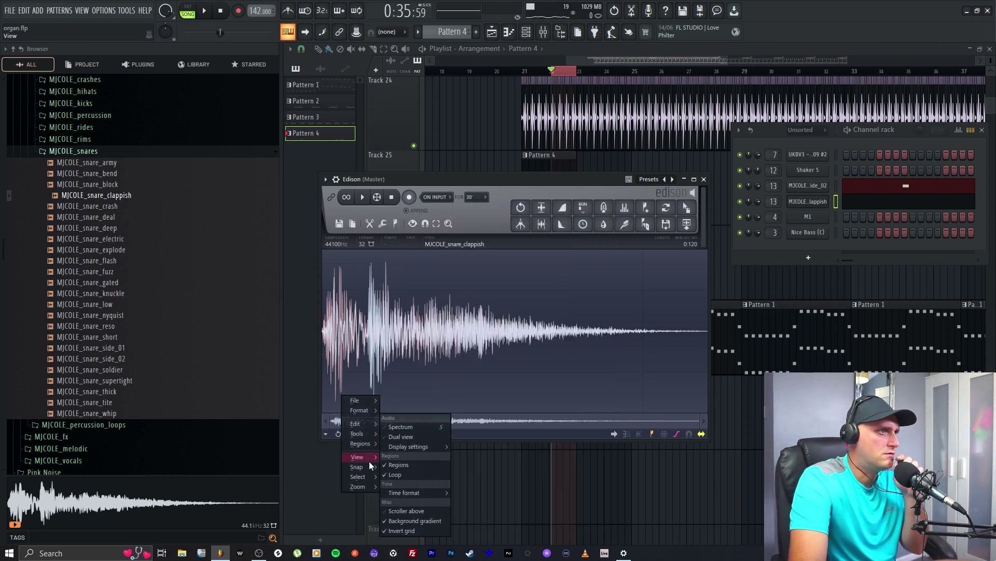
pyautogui.click(342, 351)
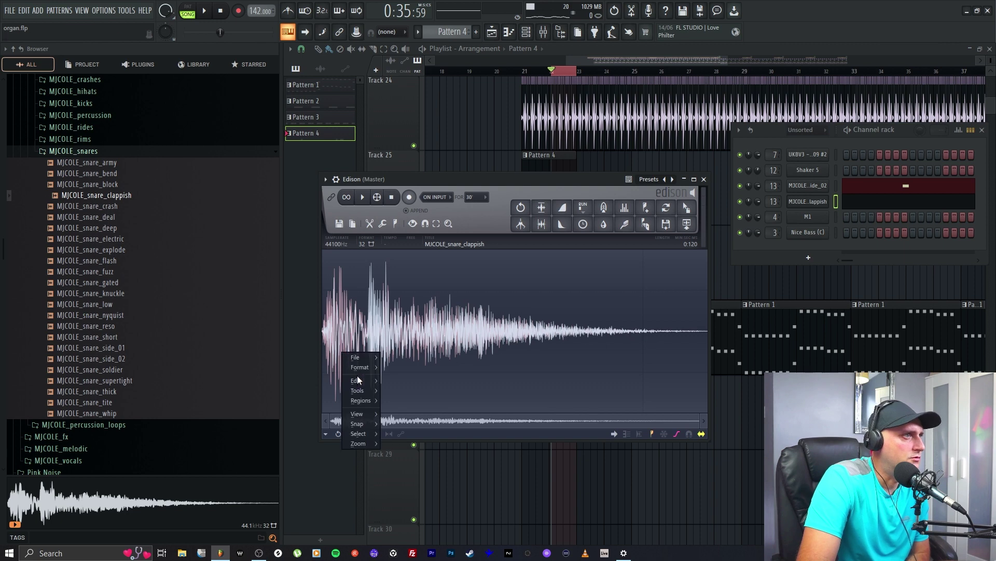
pyautogui.moveTo(366, 393)
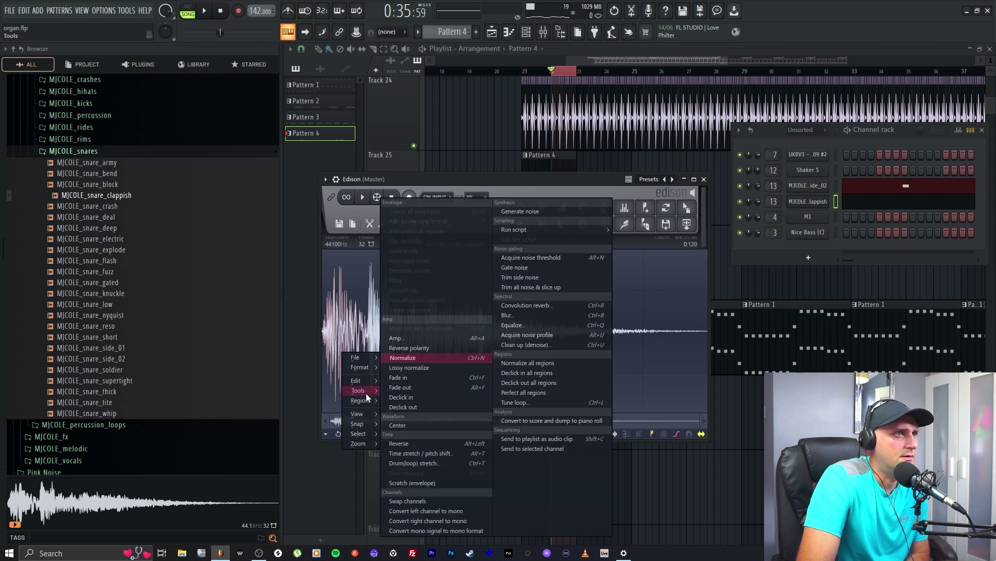
pyautogui.moveTo(366, 413)
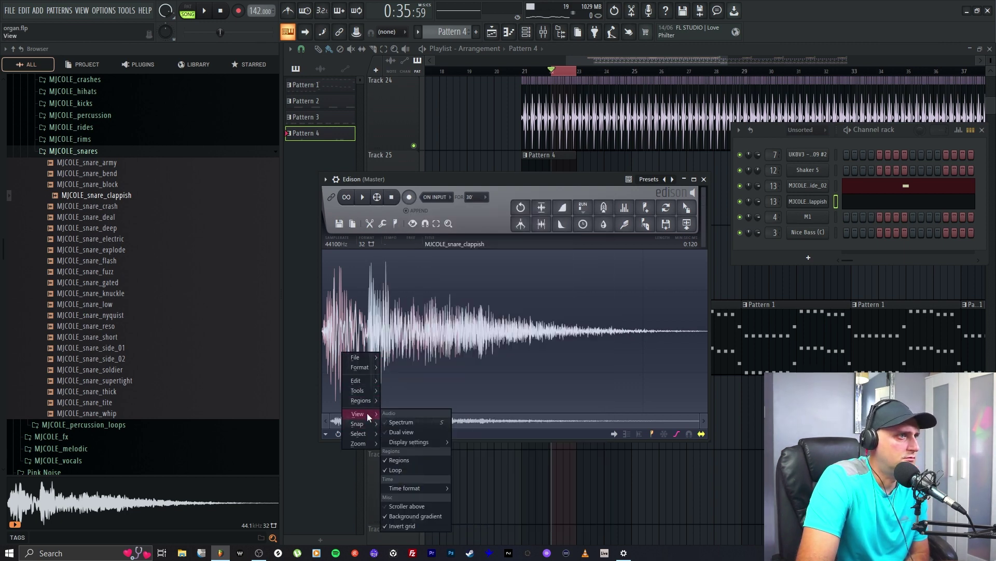
pyautogui.click(325, 433)
pyautogui.moveTo(355, 469)
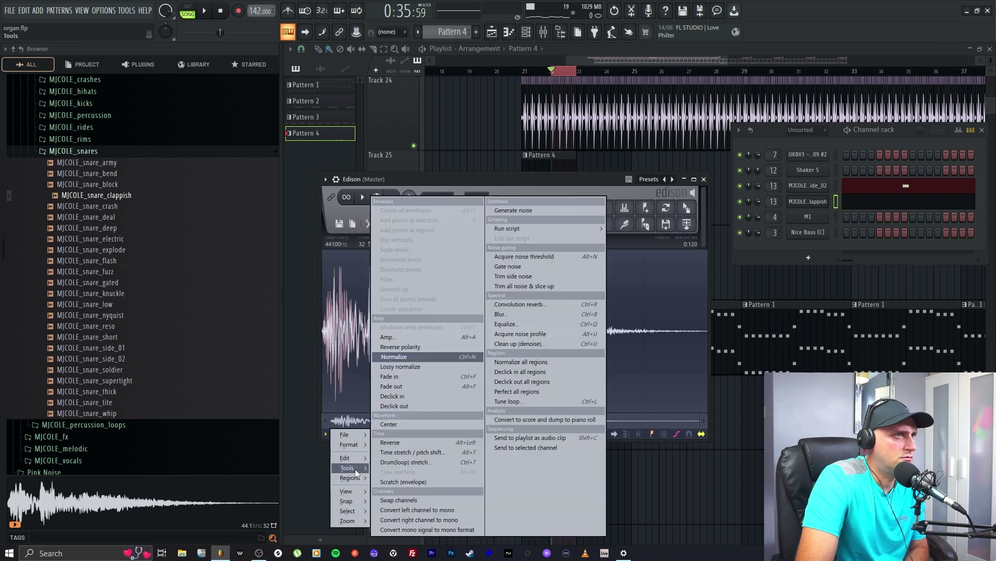
pyautogui.rightClick(329, 365)
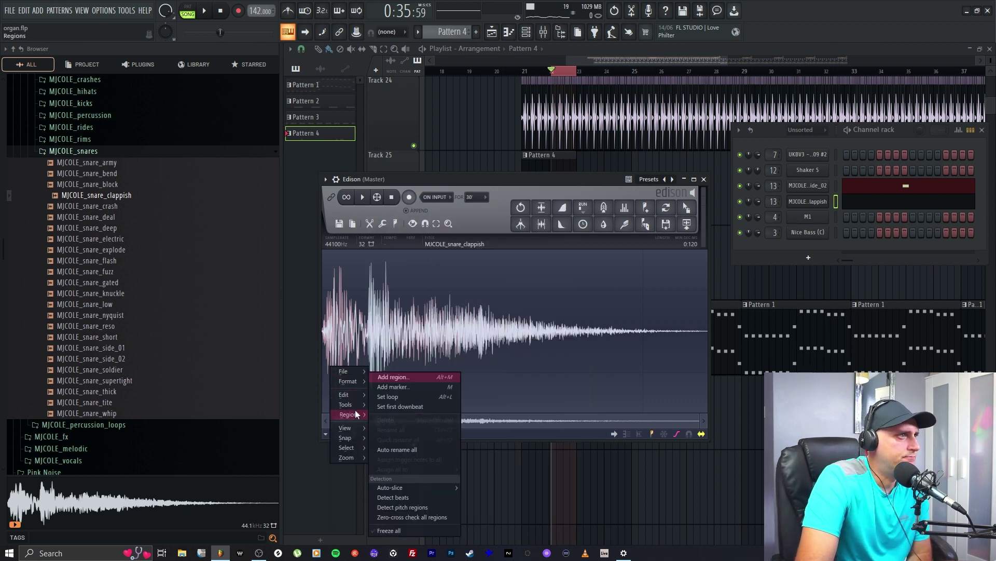
pyautogui.moveTo(352, 413)
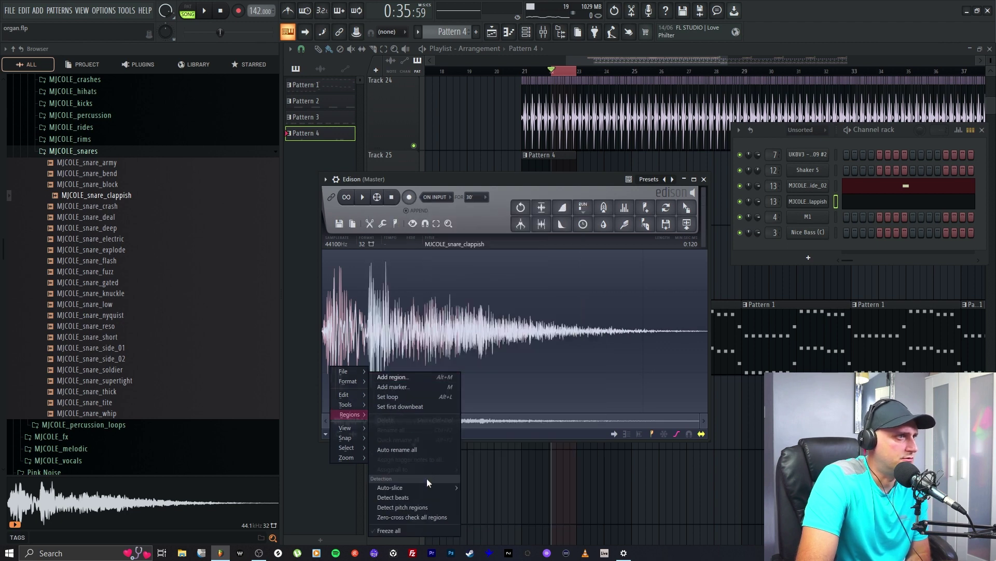
pyautogui.click(423, 508)
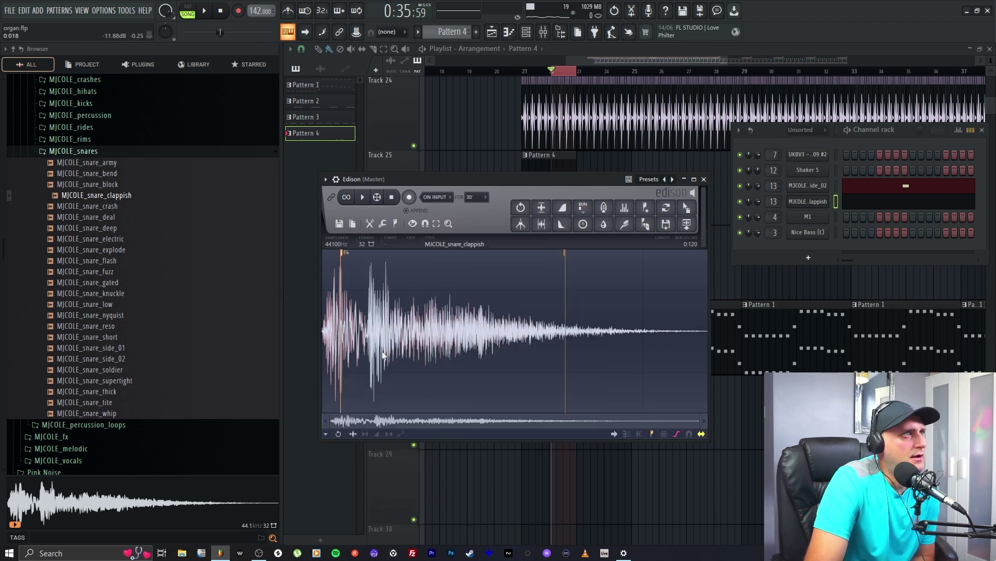
# Shift the pitch of MJCOLE_snare_clappish down 100 cents in its sampler settings, with the stretch mode on Auto.
pyautogui.click(510, 32)
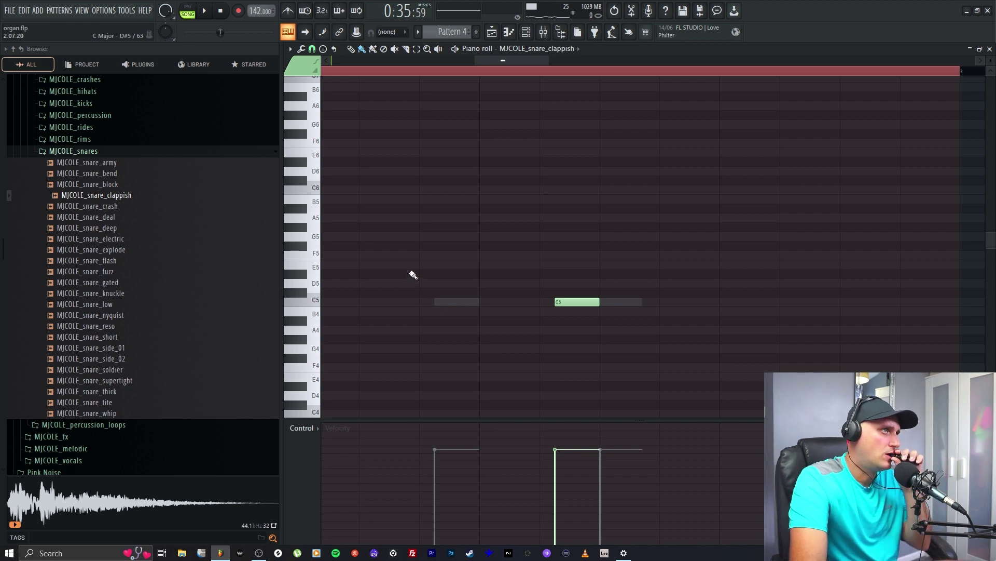
pyautogui.click(526, 32)
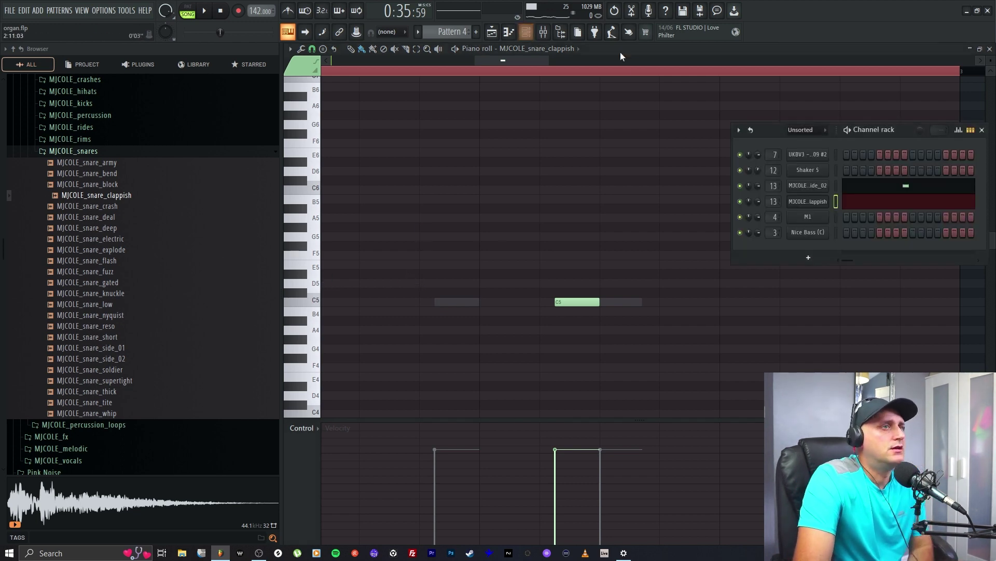
pyautogui.click(807, 203)
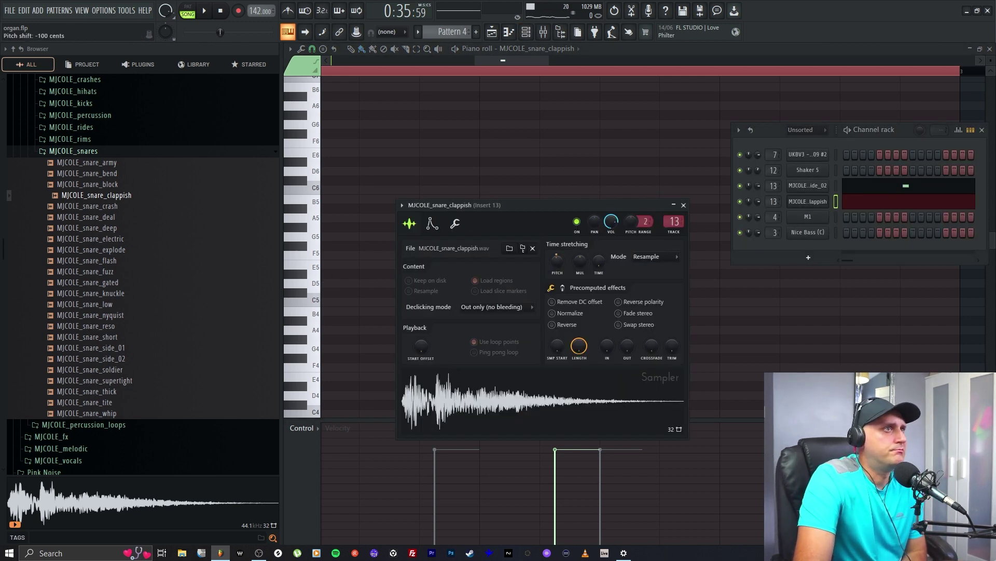
pyautogui.moveTo(558, 261); pyautogui.dragTo(557, 270)
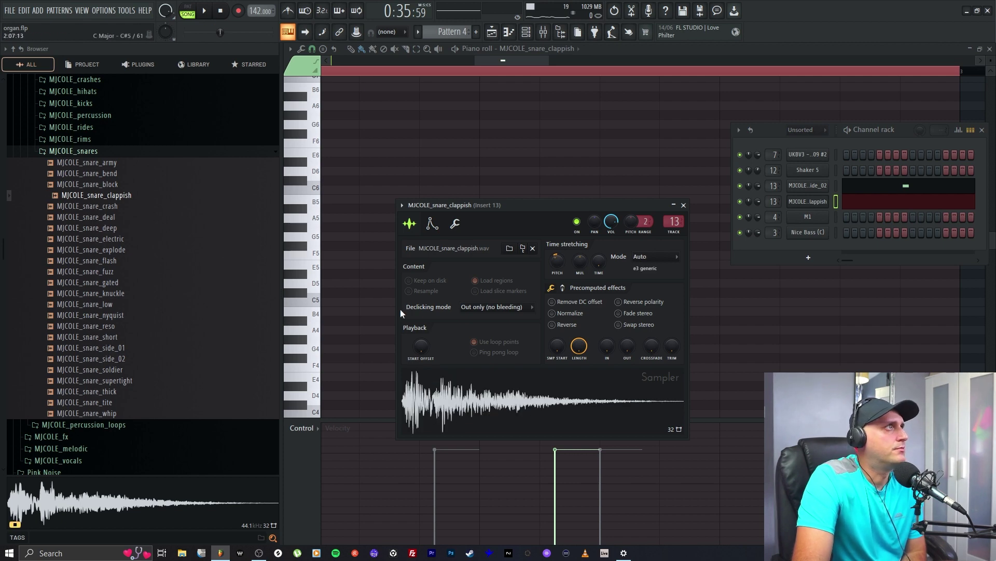
# Audition the bar 2 fill of Pattern 4 in pattern mode, delete the stray C7 note, and stop playback.
pyautogui.click(492, 33)
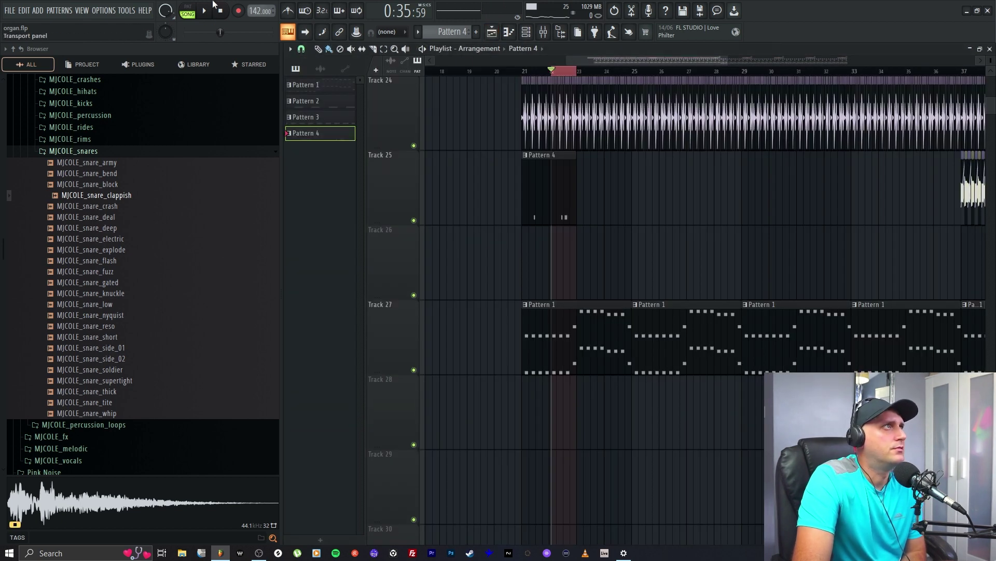
pyautogui.click(511, 33)
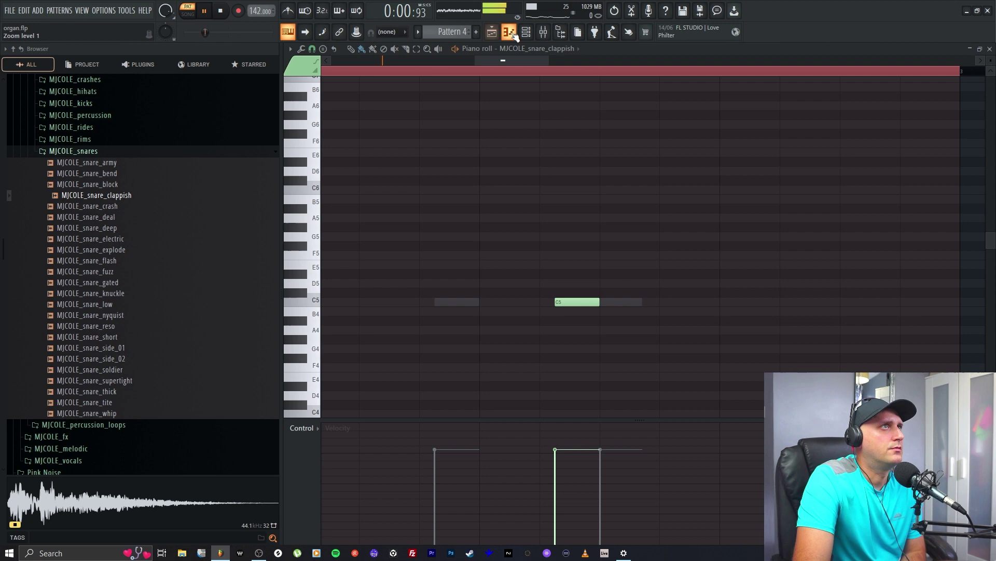
pyautogui.click(450, 79)
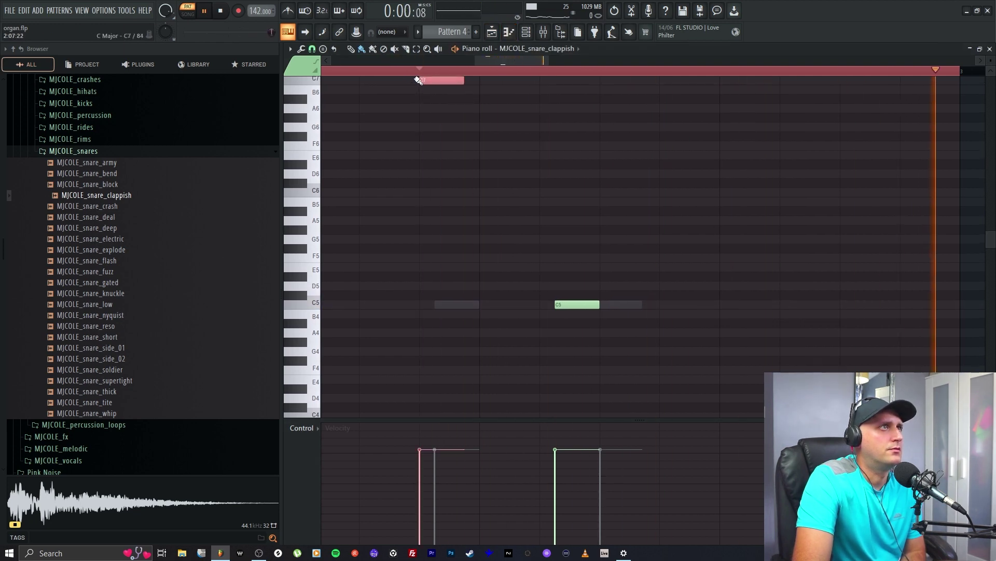
pyautogui.rightClick(418, 81)
pyautogui.press('space')
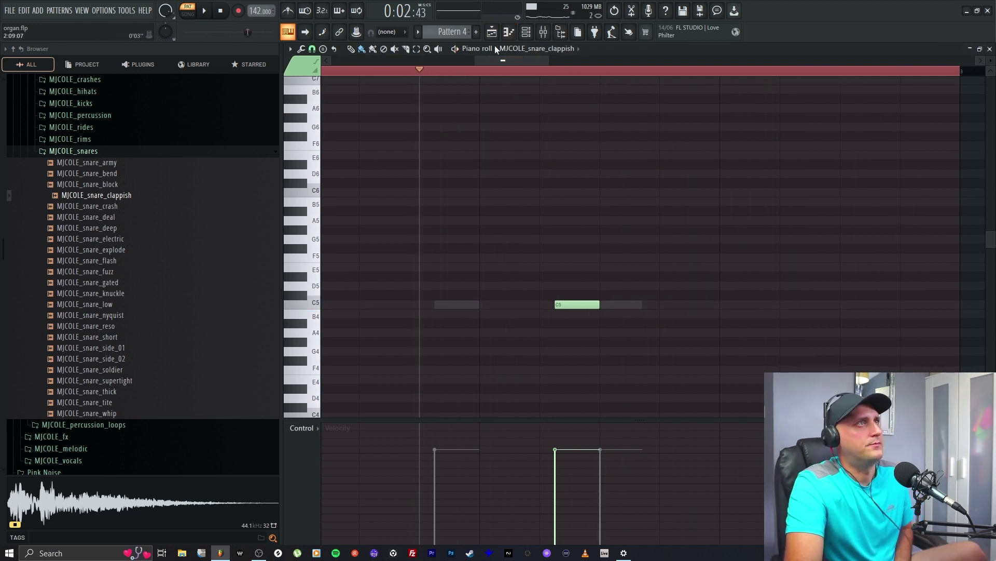
# Set the playlist loop to bars 21 and 22 and play the arrangement in song mode.
pyautogui.press('F5')
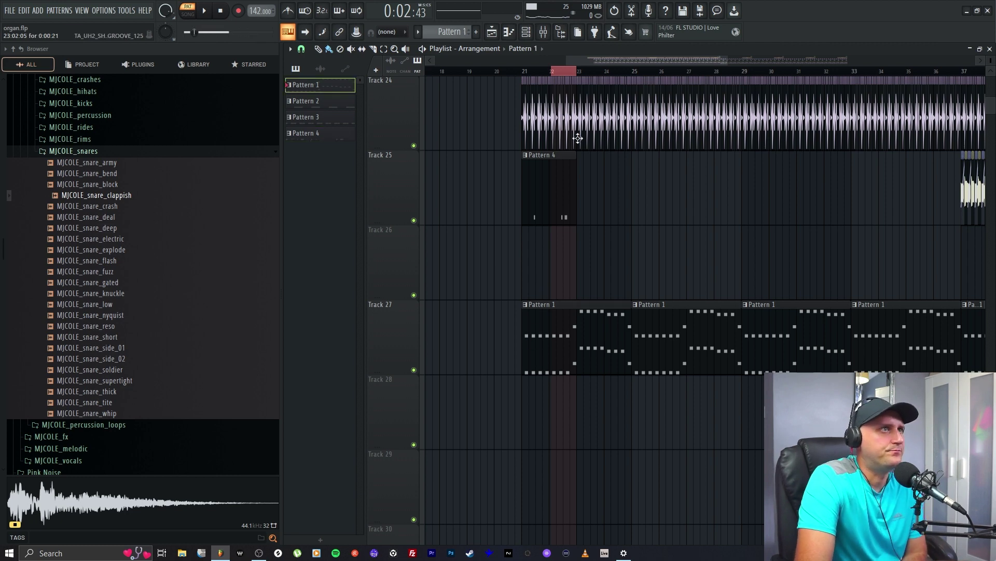
pyautogui.press('F7')
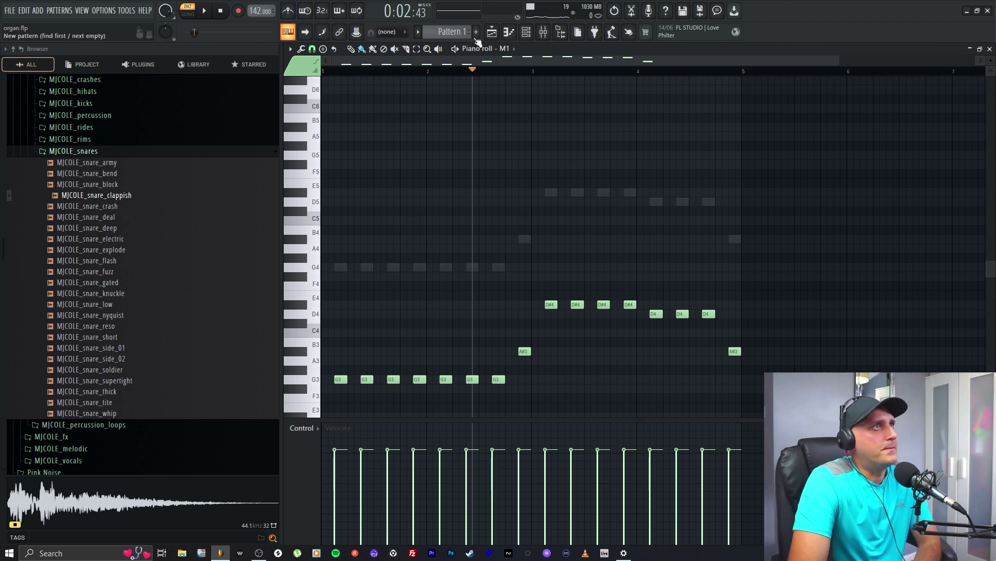
pyautogui.click(491, 33)
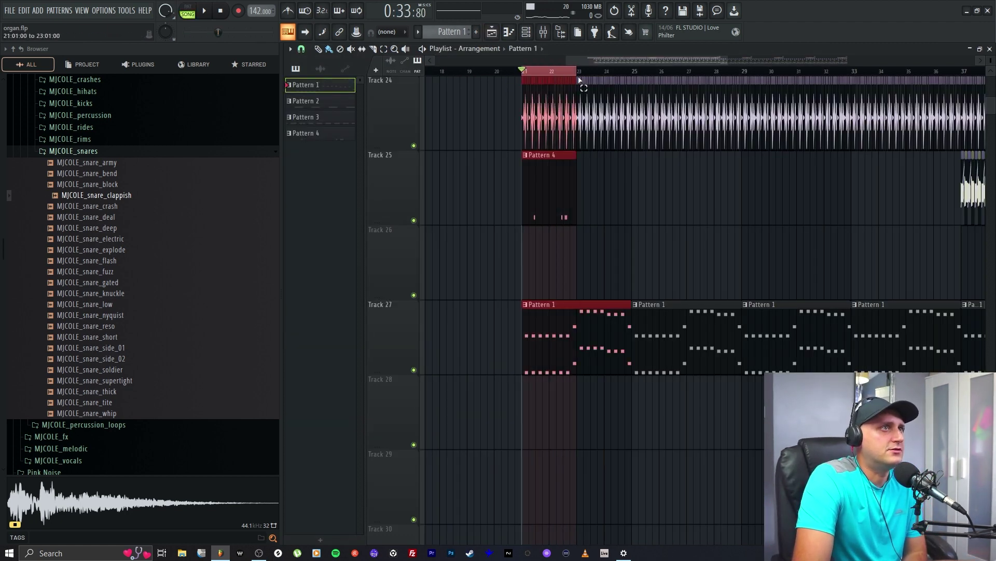
pyautogui.click(683, 218)
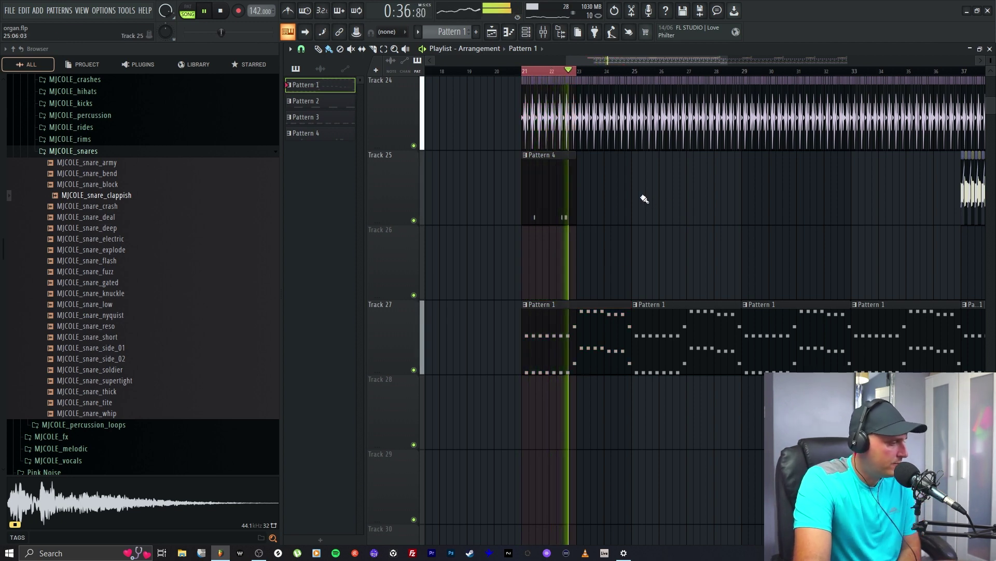
# Lower the volume of the snare channel on mixer Insert 13 while the loop plays.
pyautogui.press('F9')
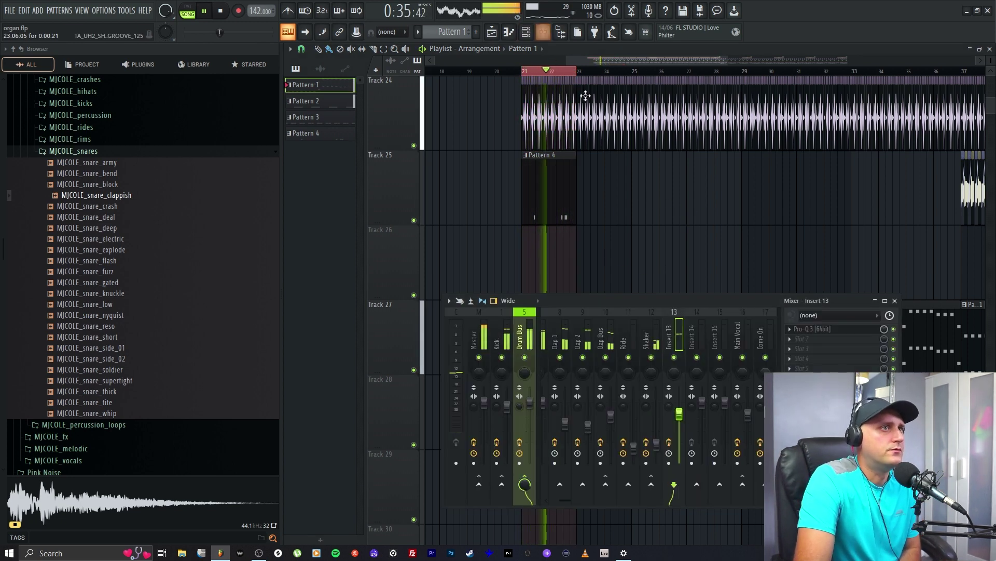
pyautogui.moveTo(683, 415); pyautogui.dragTo(679, 421)
pyautogui.press('F9')
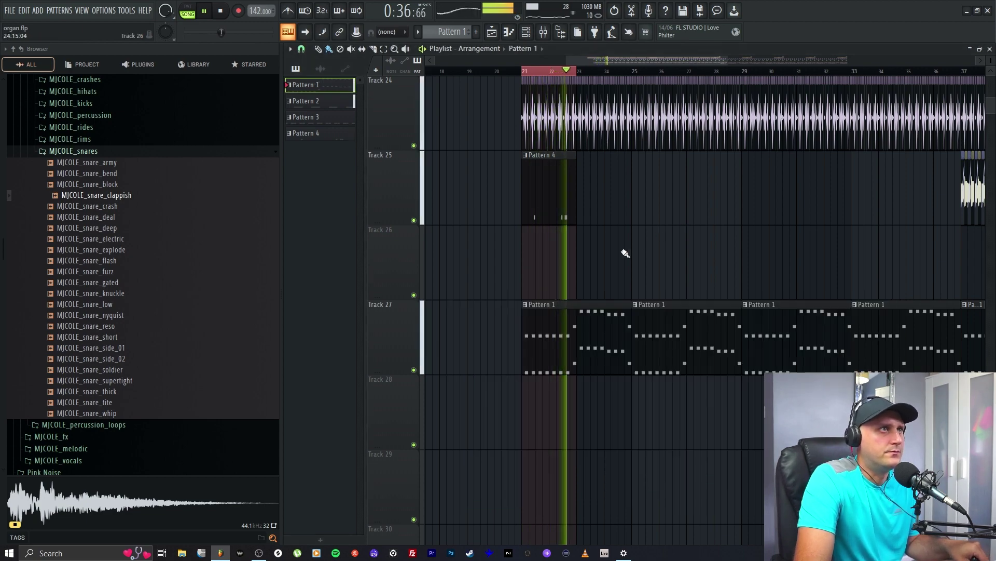
# Reduce the Insert 13 snare volume further to about 53% (-11.8 dB) and return to the playlist.
pyautogui.scroll(8, 469, 269)
pyautogui.scroll(2, 482, 259)
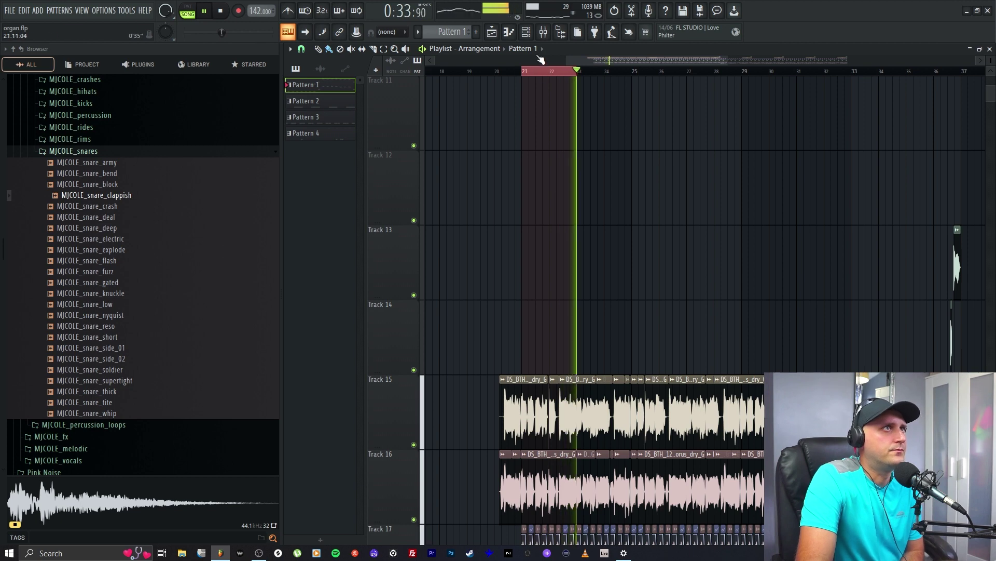
pyautogui.press('F7')
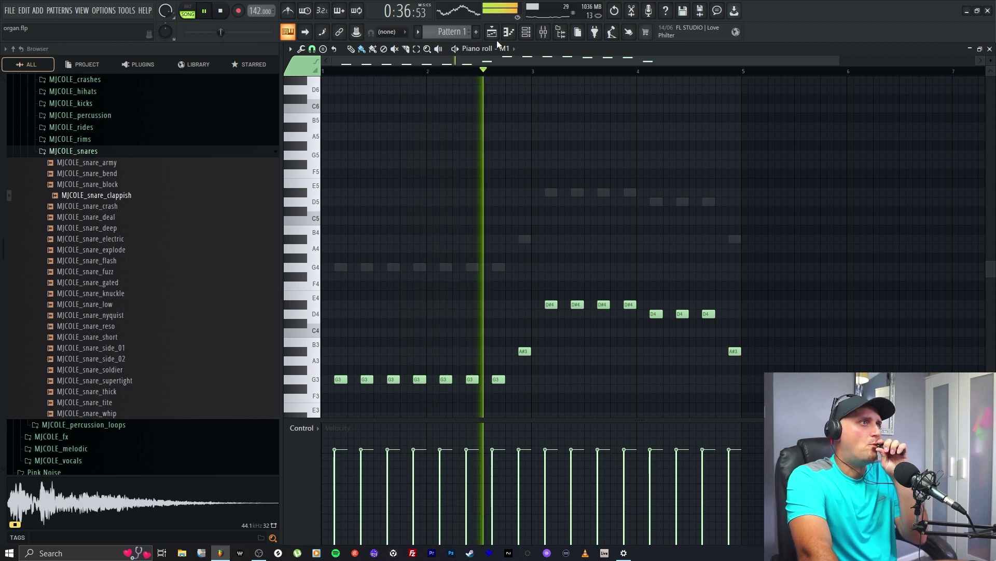
pyautogui.press('F9')
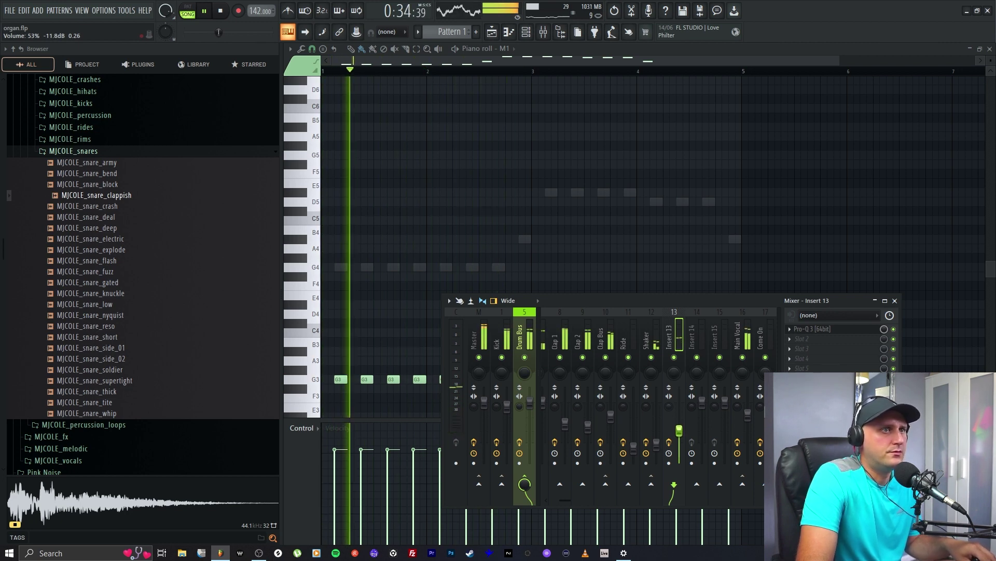
pyautogui.click(491, 32)
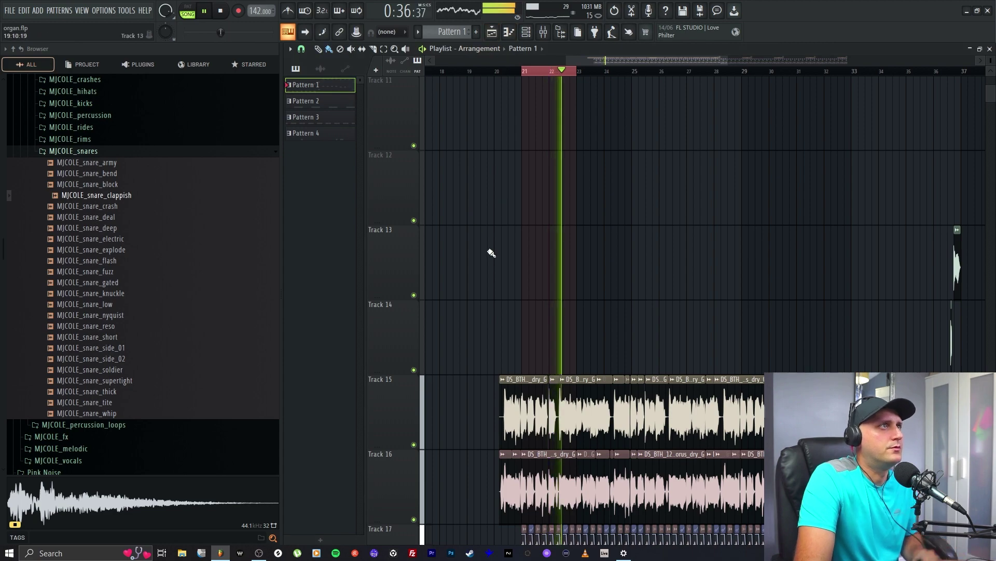
# Mute the vocal clips on playlist Tracks 15 and 16, and return to the Pattern 4 clip on Track 25.
pyautogui.scroll(-5, 503, 251)
pyautogui.scroll(2, 509, 255)
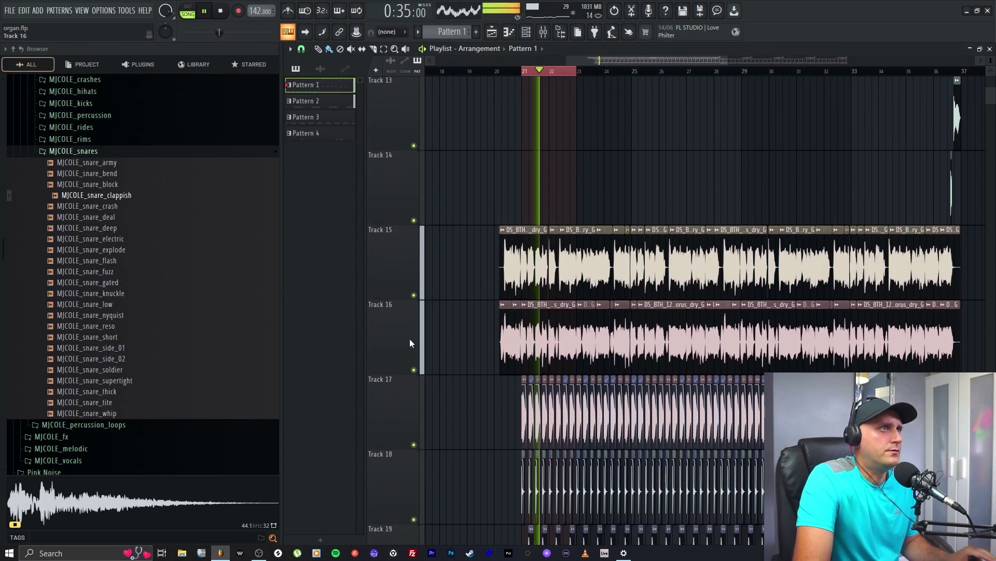
pyautogui.click(414, 369)
pyautogui.click(414, 294)
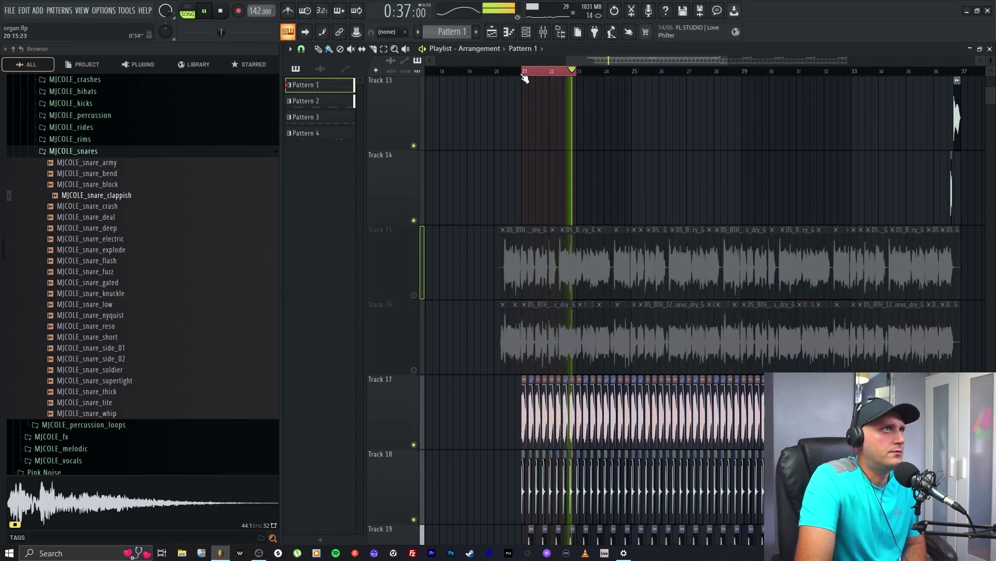
pyautogui.scroll(-6, 569, 264)
pyautogui.scroll(-4, 569, 265)
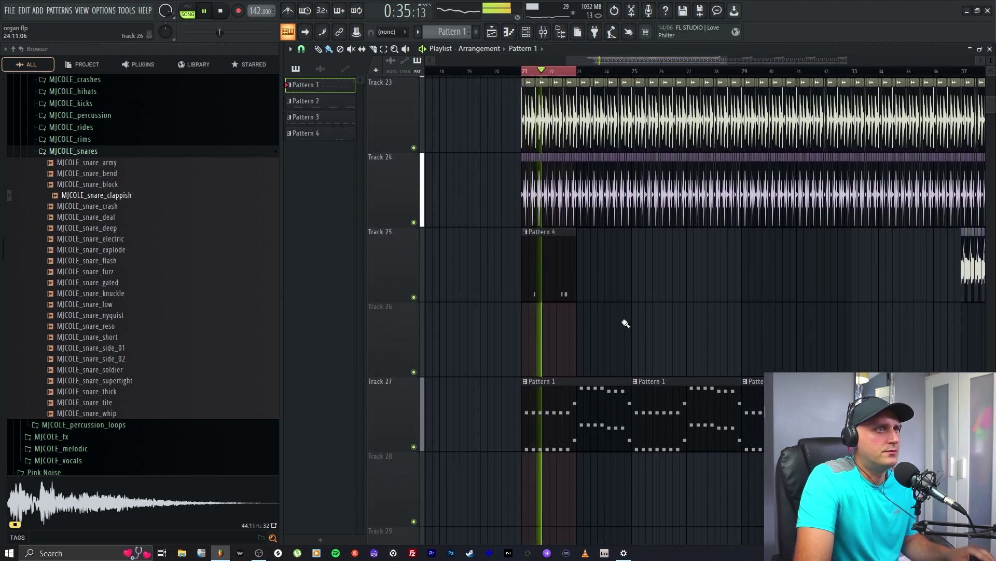
# Duplicate the Pattern 4 clip five times along Track 25 so the snare fill repeats from bar 21 up to bar 33.
pyautogui.click(590, 260)
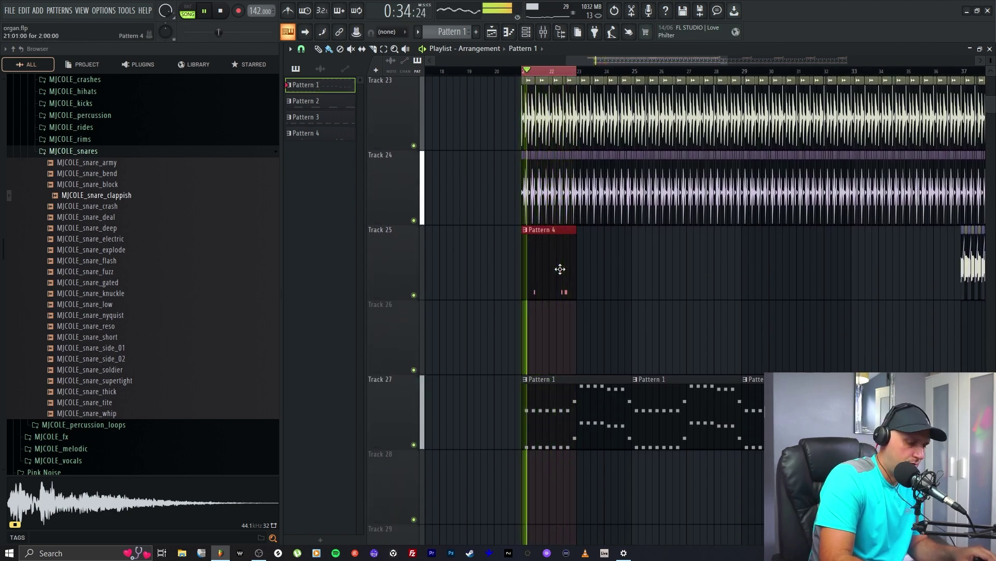
pyautogui.hotkey('ctrl', 'b')
pyautogui.hotkey('ctrl', 'b')
pyautogui.hotkey('ctrl', 'b')
pyautogui.hotkey('ctrl', 'b')
pyautogui.hotkey('ctrl', 'b')
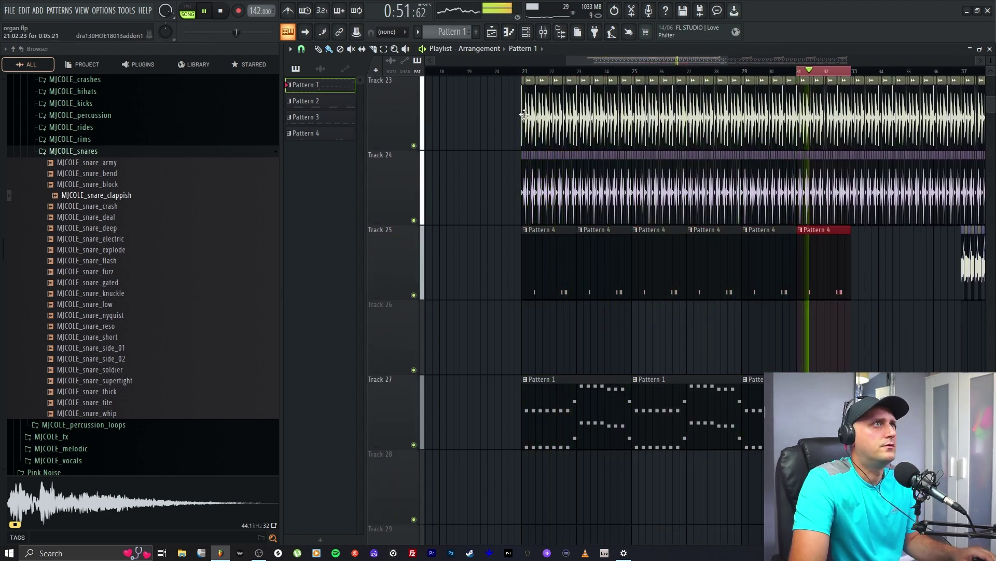
# Extend the playlist loop from bar 21 to bar 33, clear the clip selection, and play the repeated snare fill in context.
pyautogui.moveTo(524, 71); pyautogui.dragTo(850, 71)
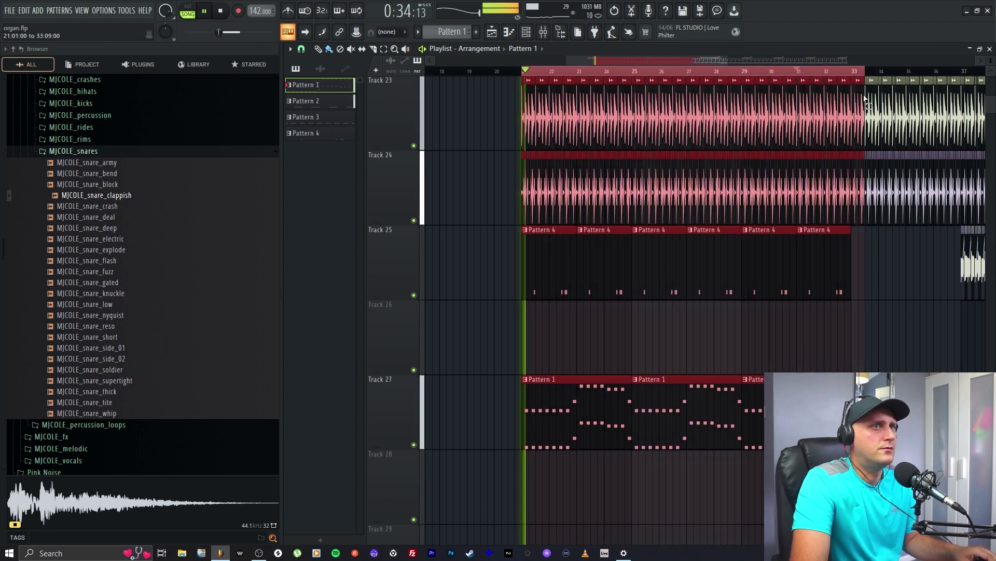
pyautogui.click(894, 275)
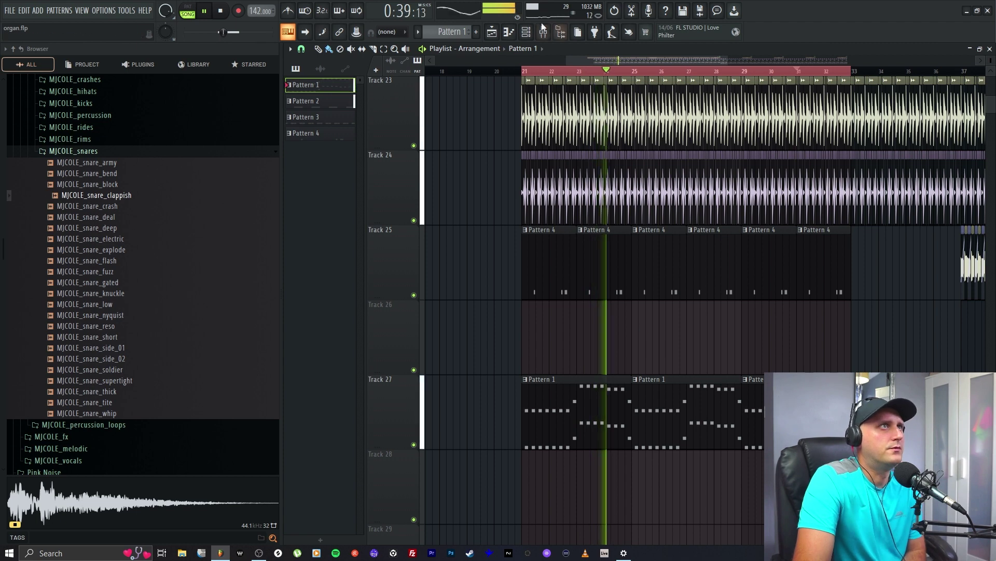
pyautogui.press('F9')
pyautogui.press('F9')
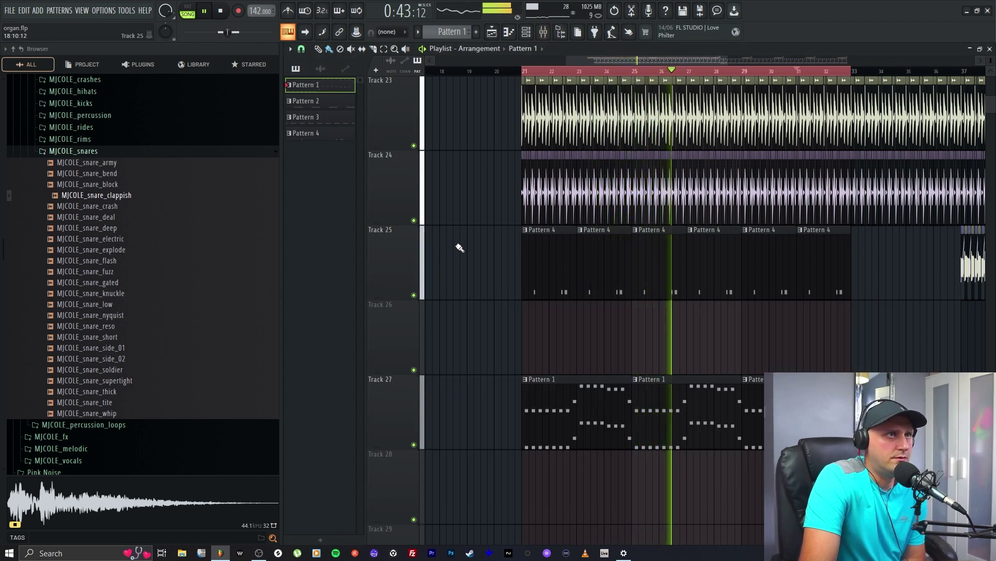
pyautogui.press('space')
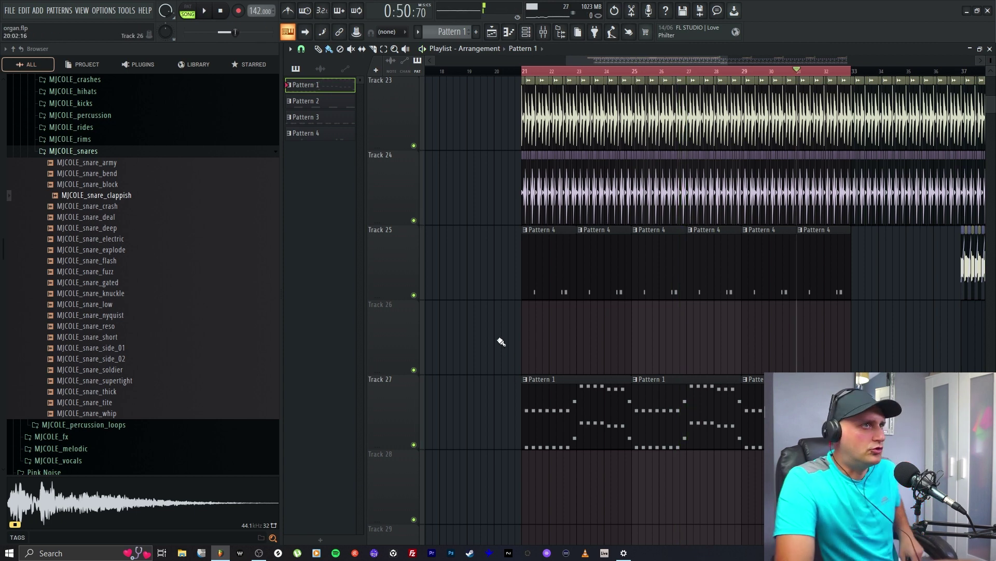
# Open Pattern 4's MJCOLE_snare_side_02 notes in the piano roll, zoom in on the fill, and play it from bar 2.
pyautogui.doubleClick(557, 278)
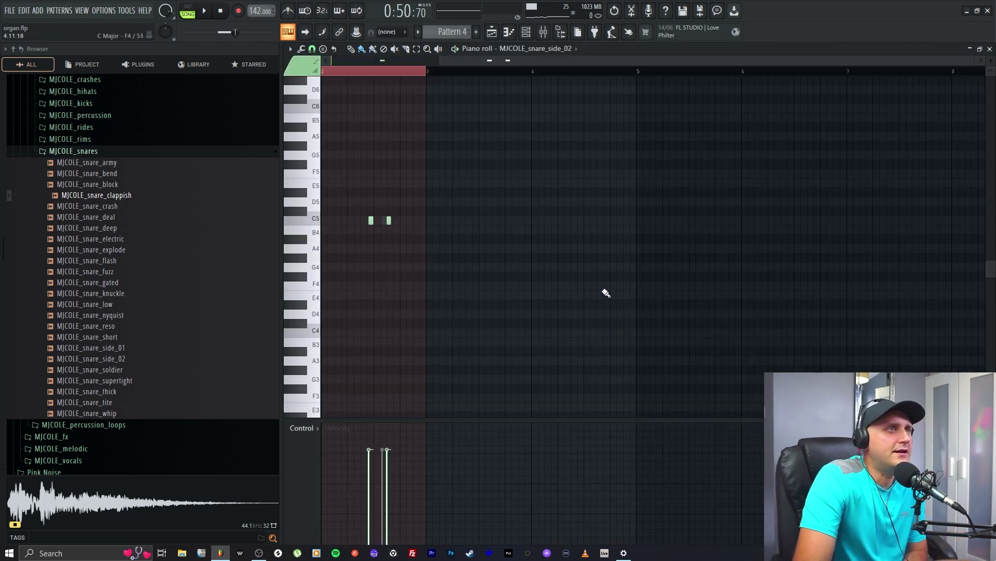
pyautogui.moveTo(975, 62); pyautogui.dragTo(571, 96)
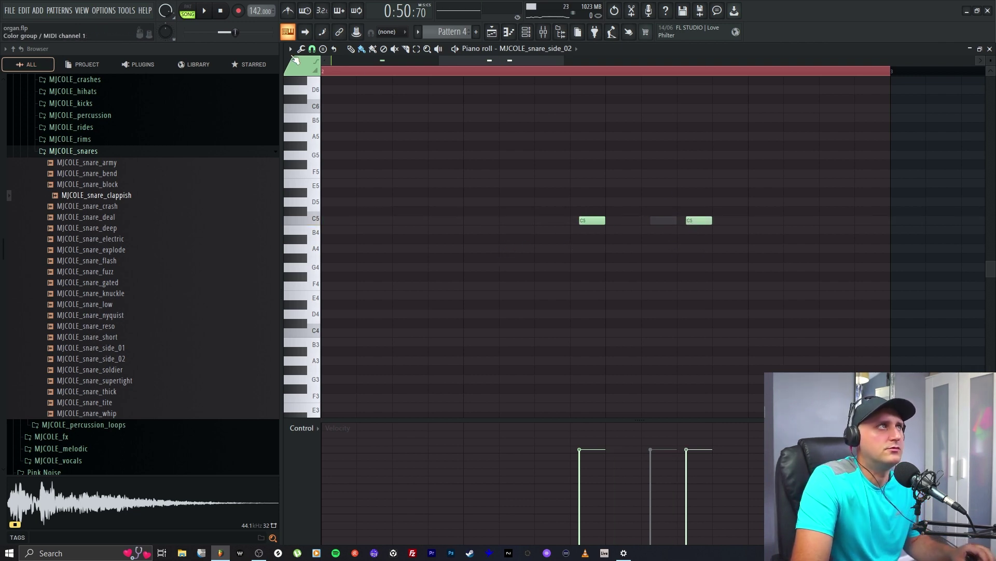
pyautogui.click(550, 75)
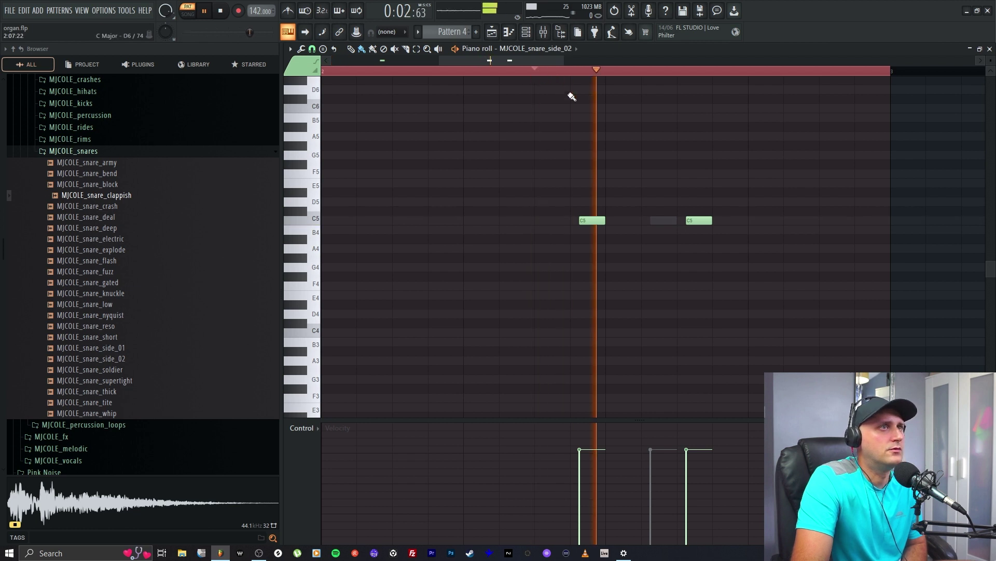
pyautogui.click(521, 73)
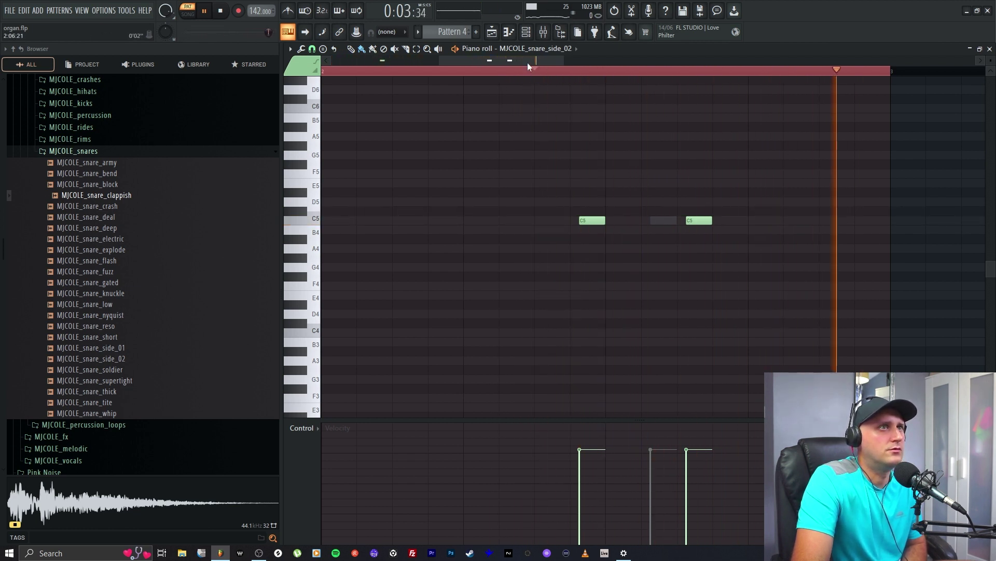
# Return to the playlist and play the arrangement from bar 22, dismissing the recording options.
pyautogui.click(494, 34)
pyautogui.click(558, 73)
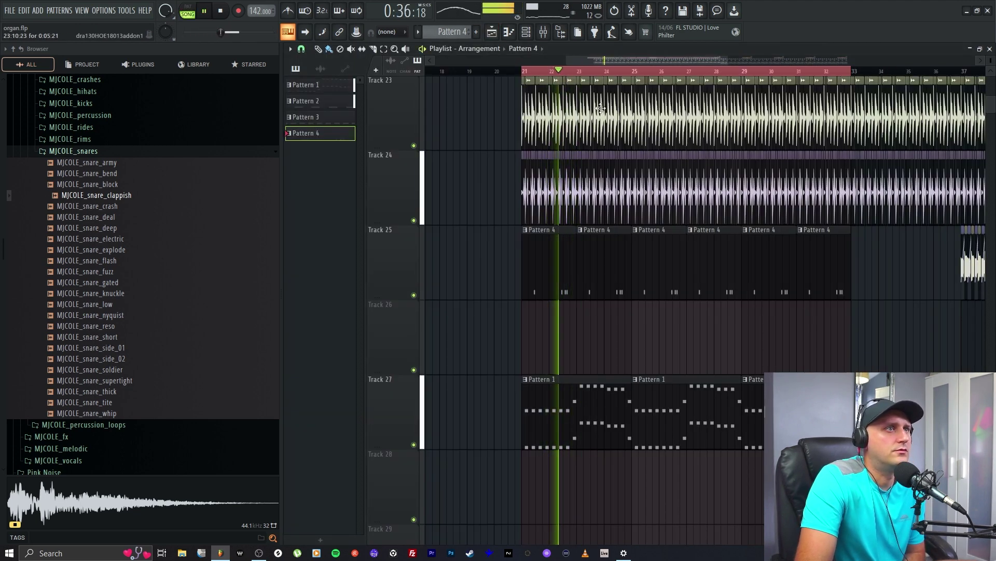
pyautogui.click(238, 11)
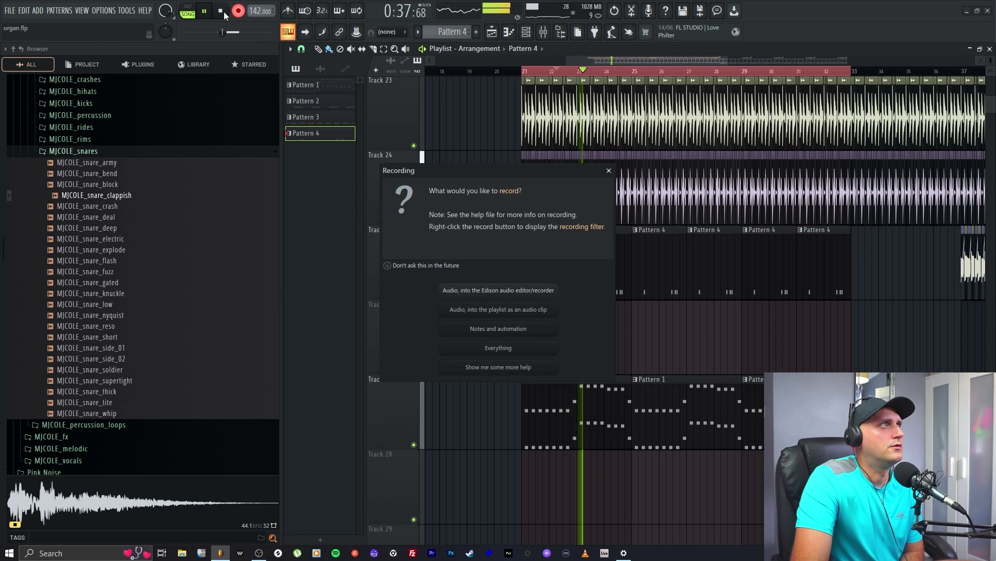
pyautogui.click(609, 170)
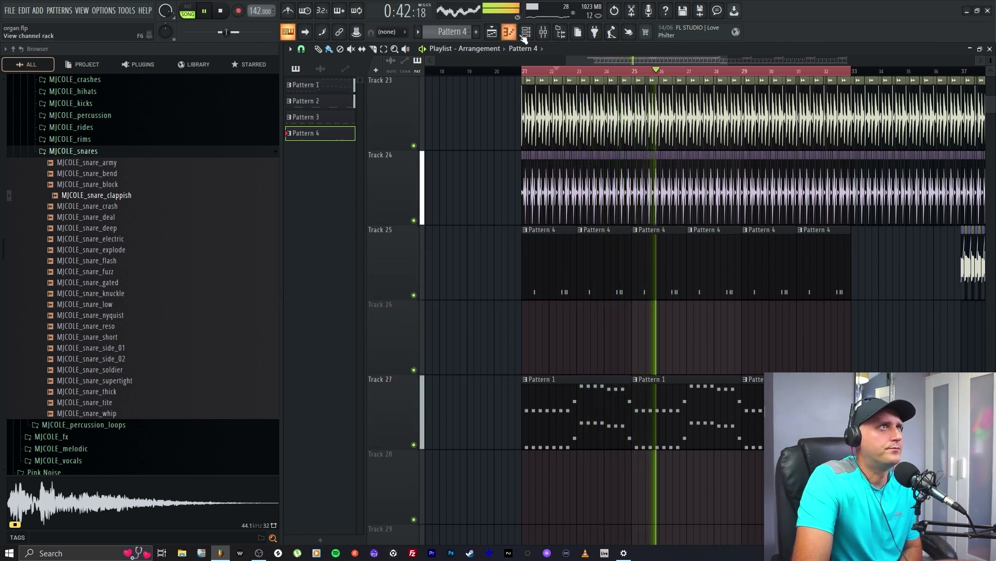
# Review the MJCOLE_snare_clappish channel's piano roll note and sampler effects during playback, then return to the playlist and stop.
pyautogui.press('F6')
pyautogui.click(806, 203)
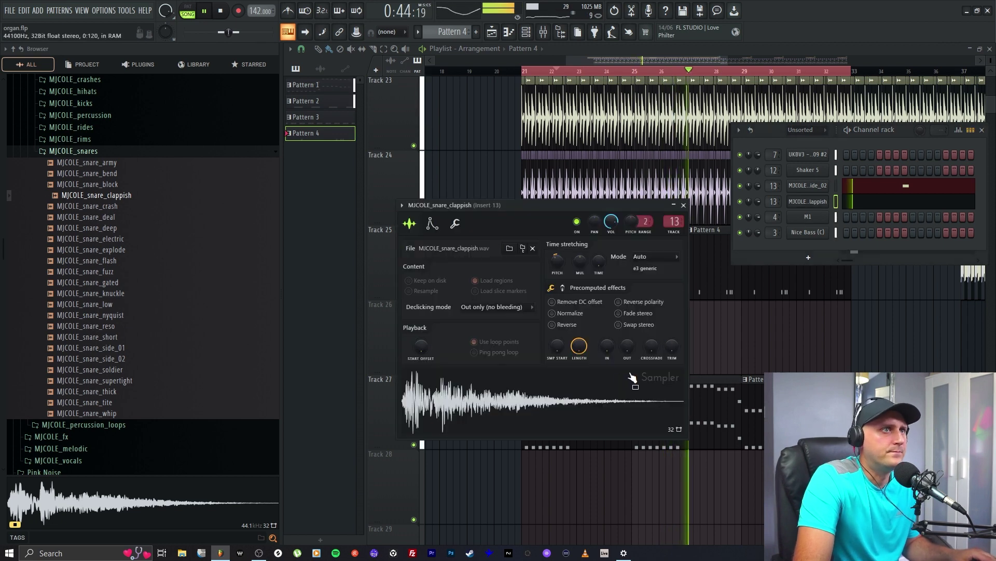
pyautogui.click(509, 32)
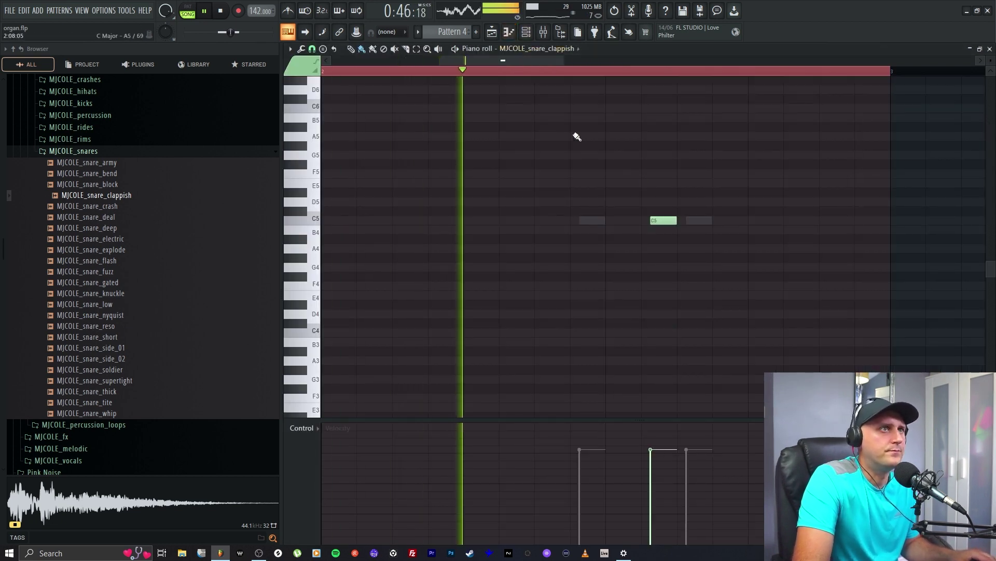
pyautogui.press('F6')
pyautogui.click(790, 205)
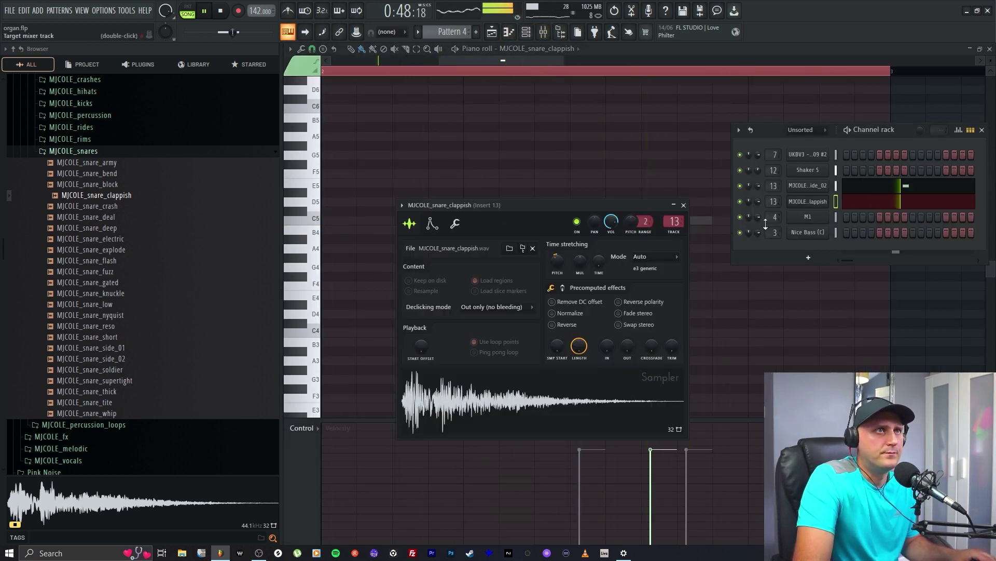
pyautogui.click(562, 288)
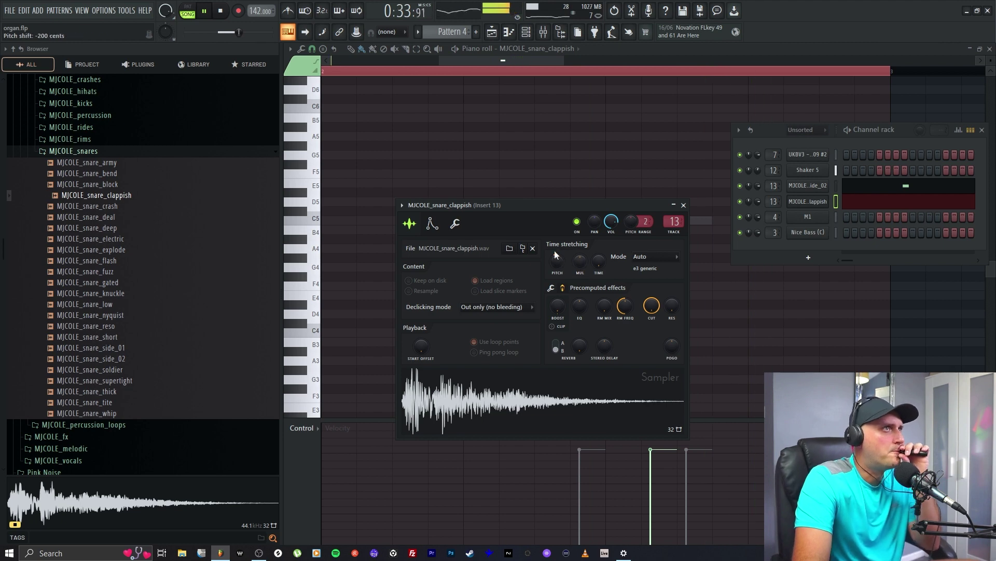
pyautogui.click(492, 32)
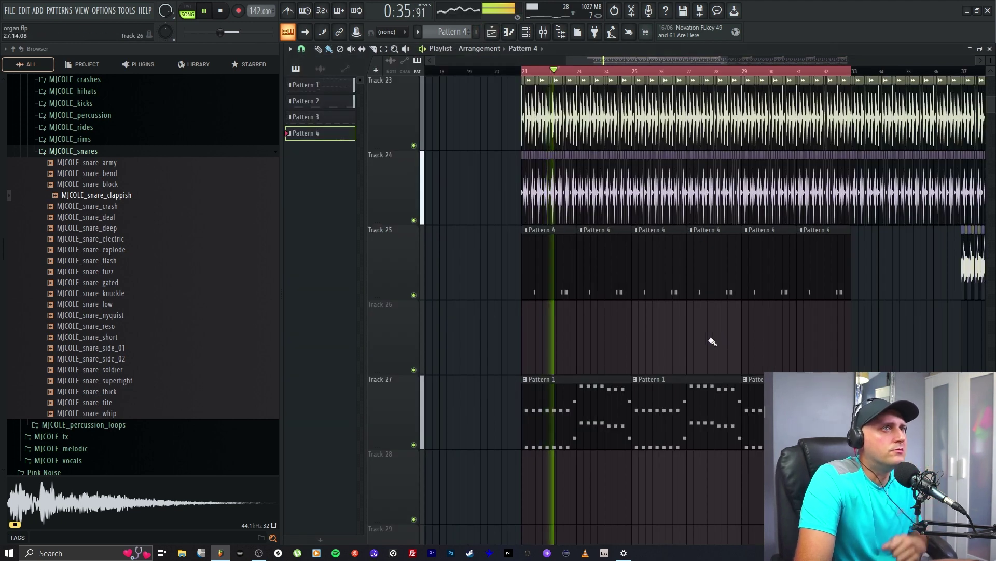
pyautogui.press('space')
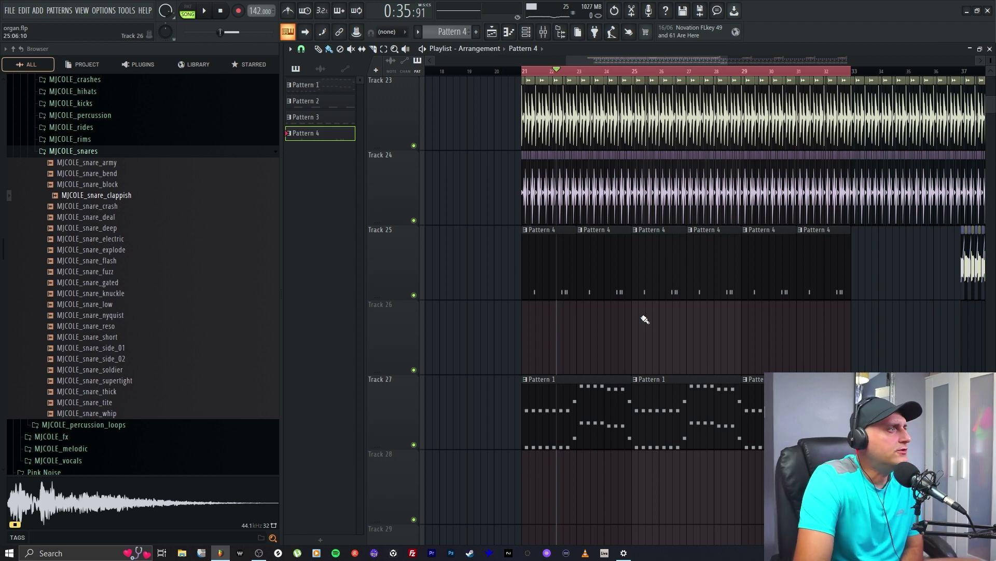
# Audition alternative snares from the MJCOLE_snares folder, from MJCOLE_snare_gated up to MJCOLE_snare_army.
pyautogui.click(156, 284)
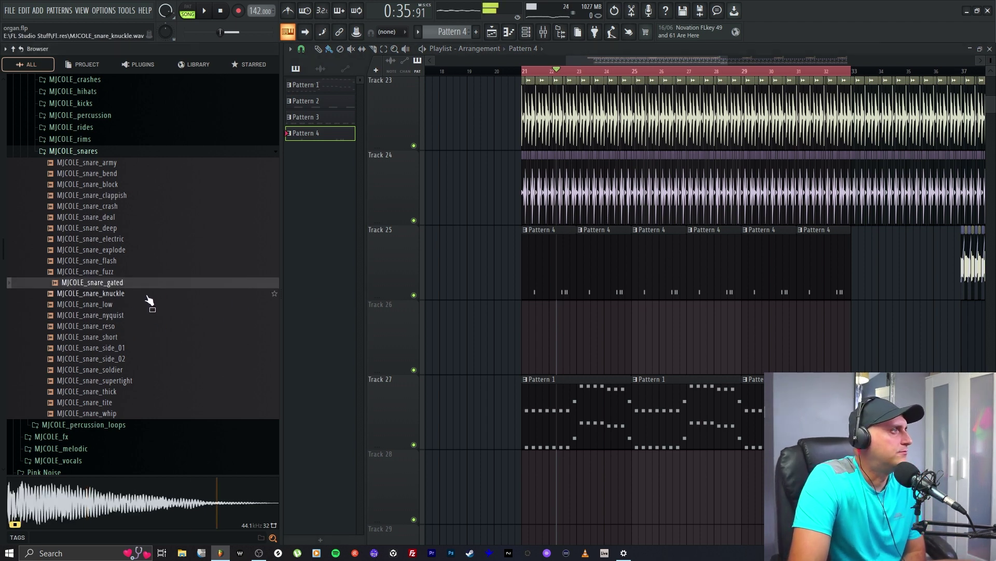
pyautogui.click(159, 272)
pyautogui.click(161, 260)
pyautogui.click(164, 249)
pyautogui.click(162, 163)
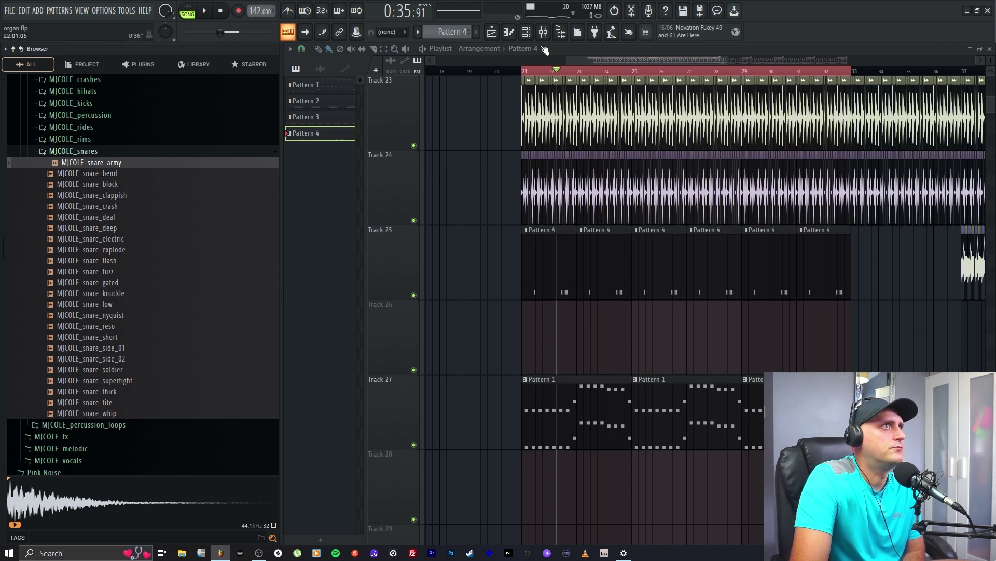
# Replace the MJCOLE_snare_side_02 channel's sample with MJCOLE_snare_army.
pyautogui.press('F6')
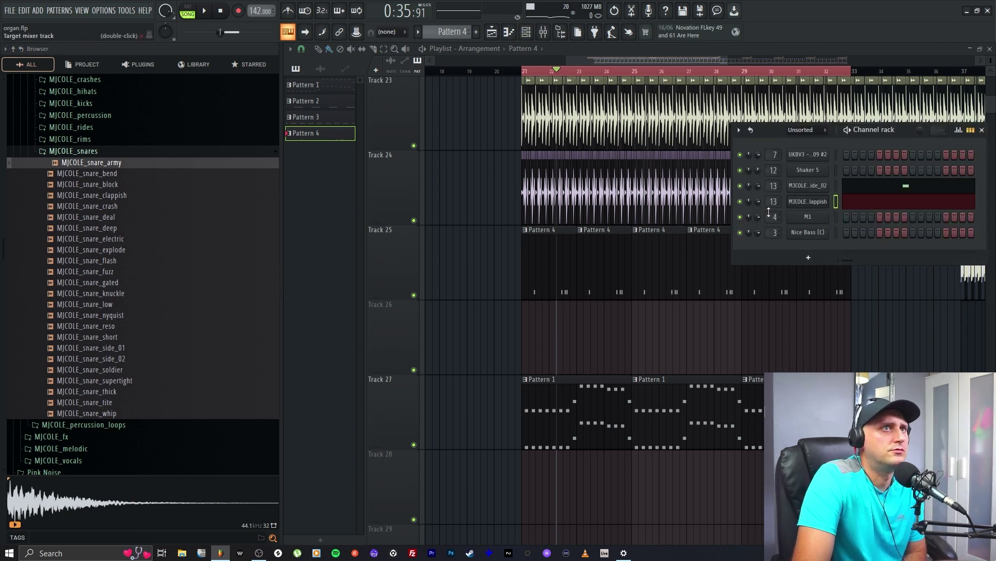
pyautogui.click(808, 185)
pyautogui.rightClick(128, 163)
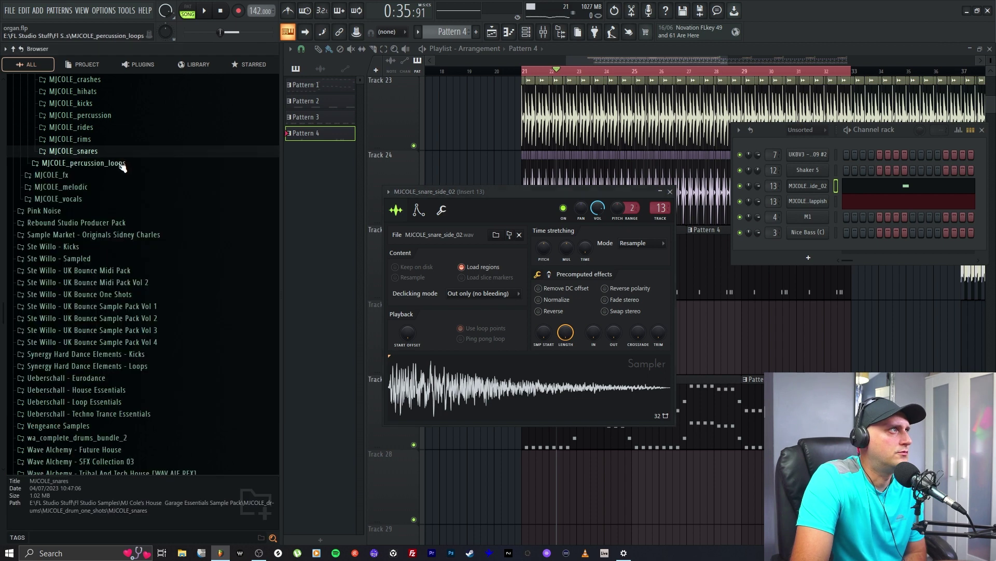
pyautogui.click(116, 171)
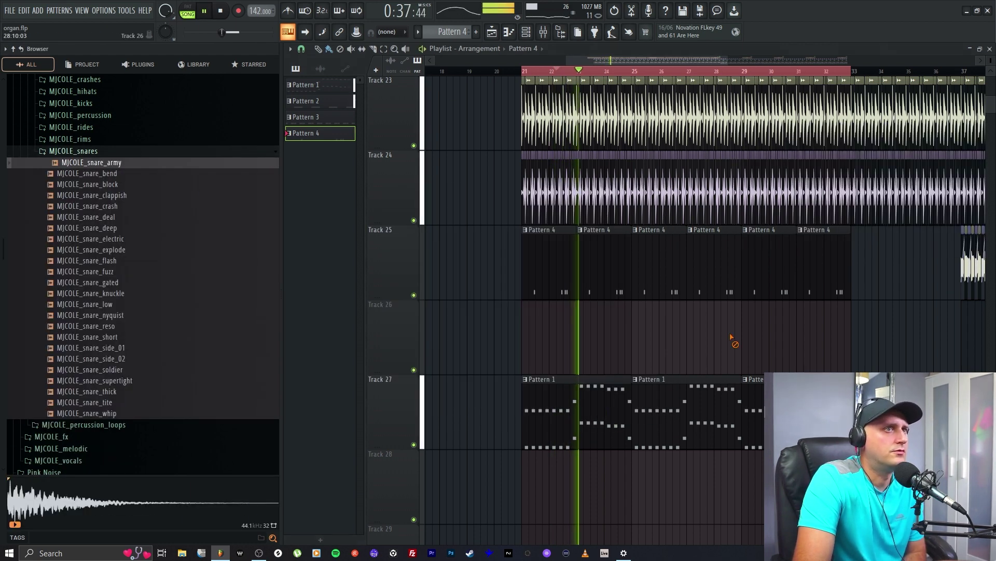
# Raise the Insert 13 snare volume on the mixer to about 64% (-8.9 dB) while the loop plays.
pyautogui.press('F12')
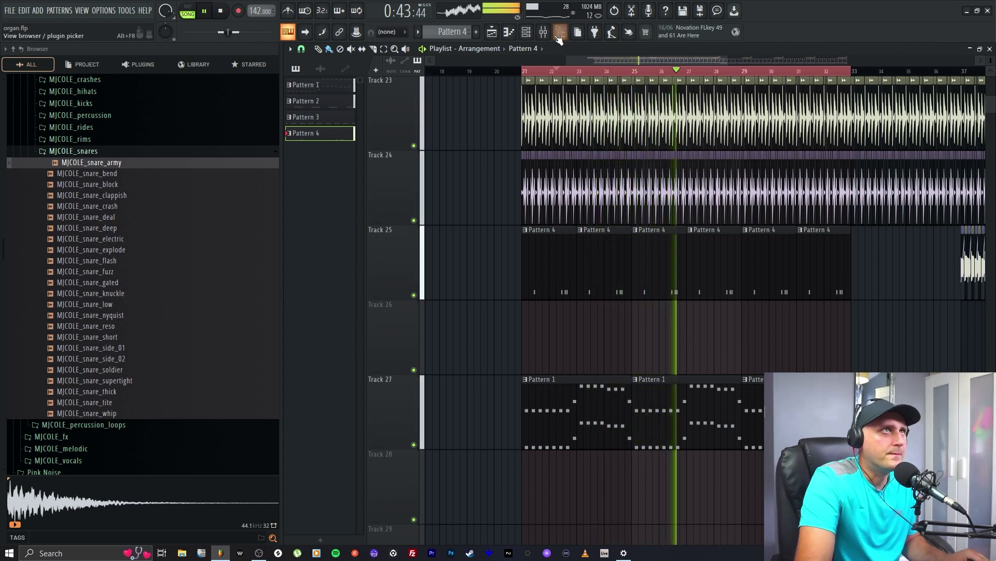
pyautogui.press('F9')
pyautogui.moveTo(679, 430); pyautogui.dragTo(679, 426)
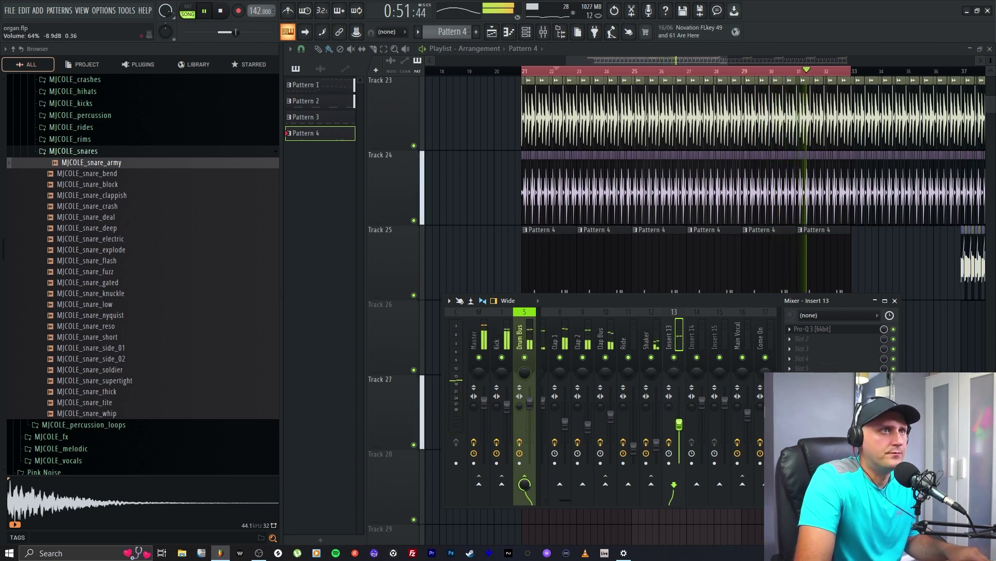
pyautogui.press('F9')
# Examine the MJCOLE_snare_clappish sampler's precomputed effects while the loop plays, then stop playback.
pyautogui.press('F6')
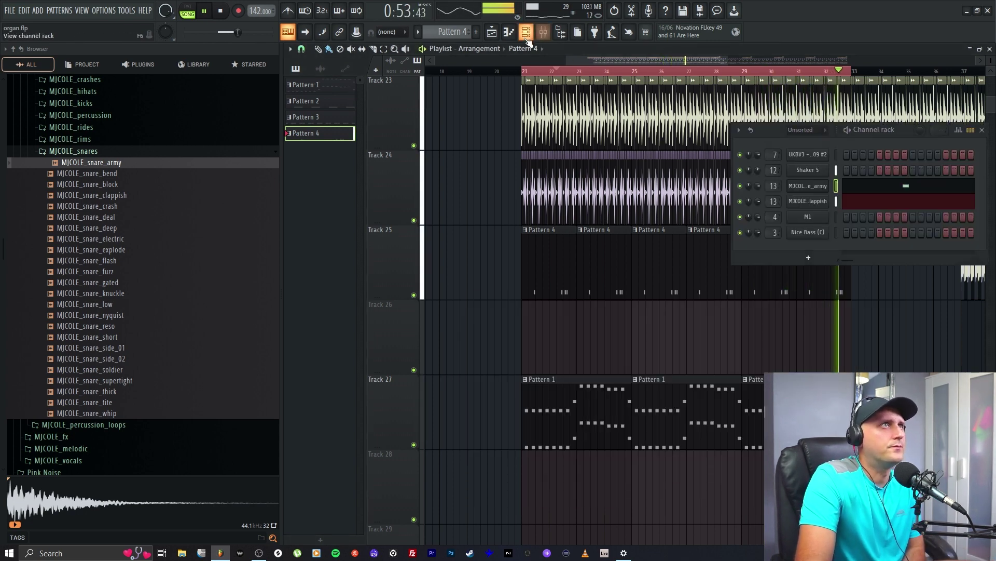
pyautogui.click(807, 201)
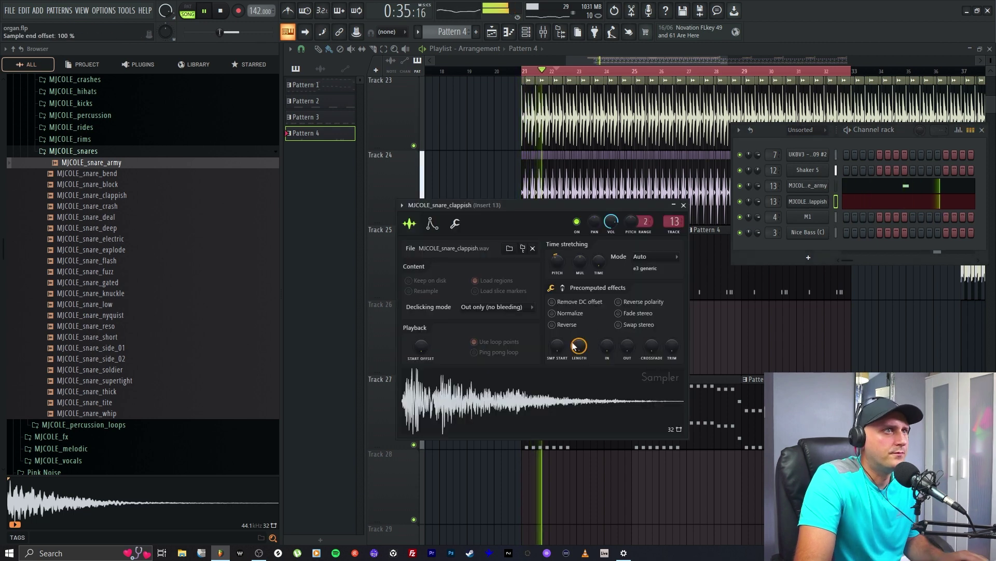
pyautogui.click(562, 287)
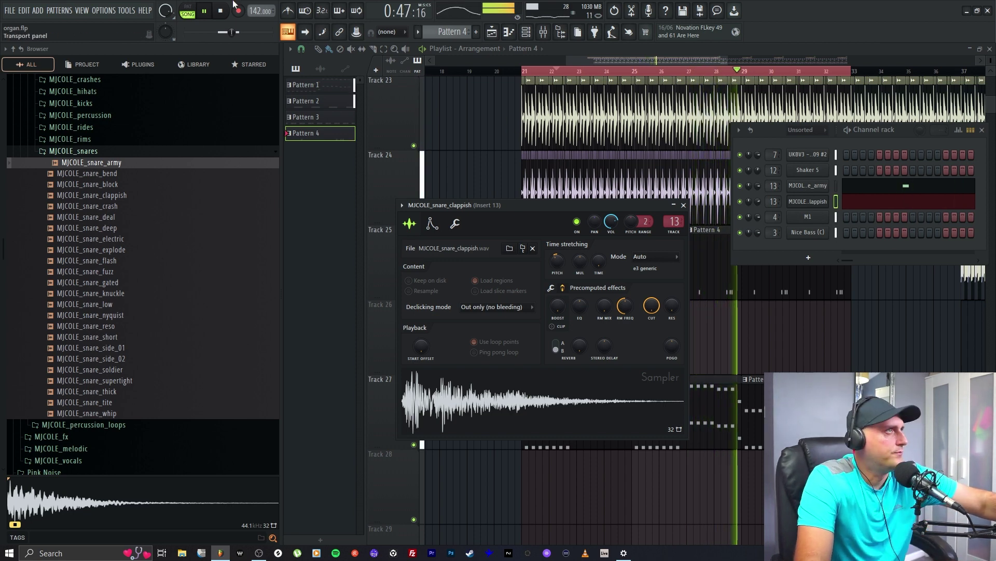
pyautogui.click(222, 13)
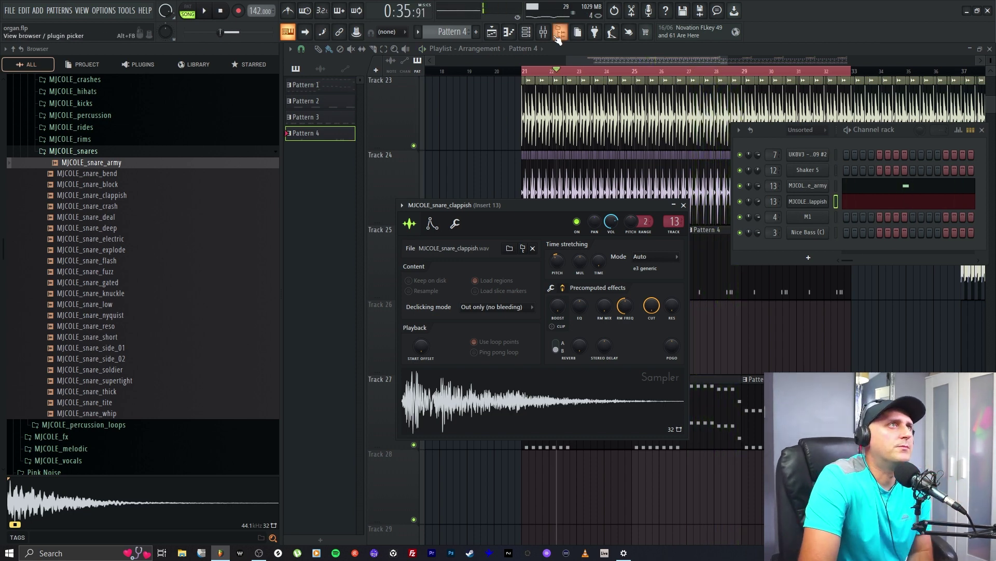
# Load ValhallaRoom into effect slot 2 of mixer Insert 13 and adjust its reverb mix level.
pyautogui.press('F9')
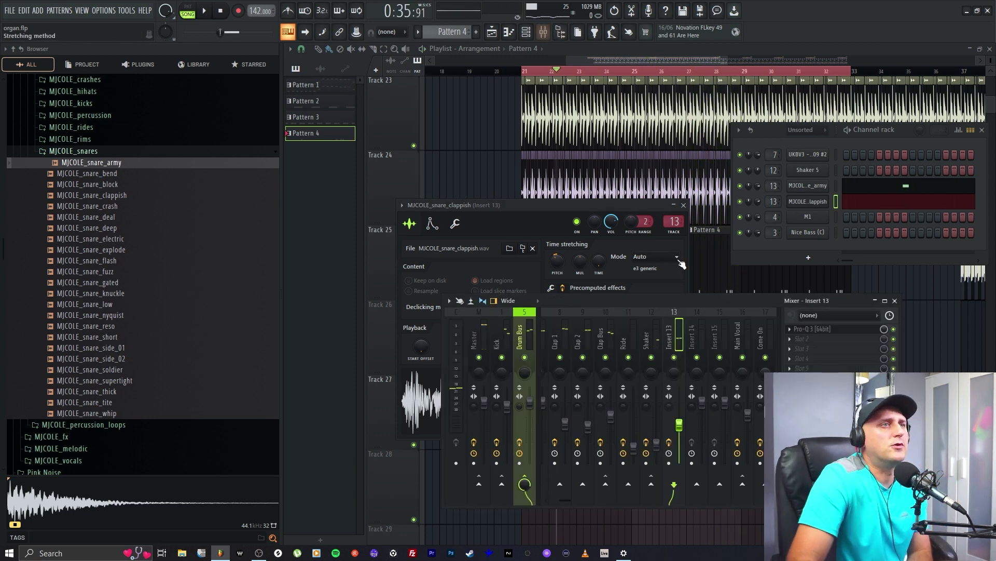
pyautogui.click(800, 351)
pyautogui.click(816, 365)
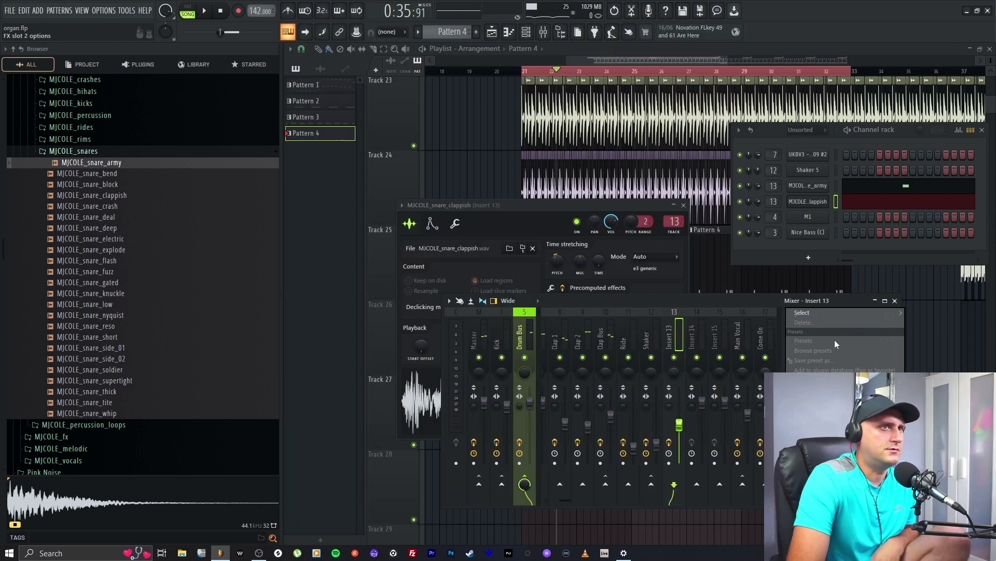
pyautogui.click(810, 338)
pyautogui.moveTo(803, 313)
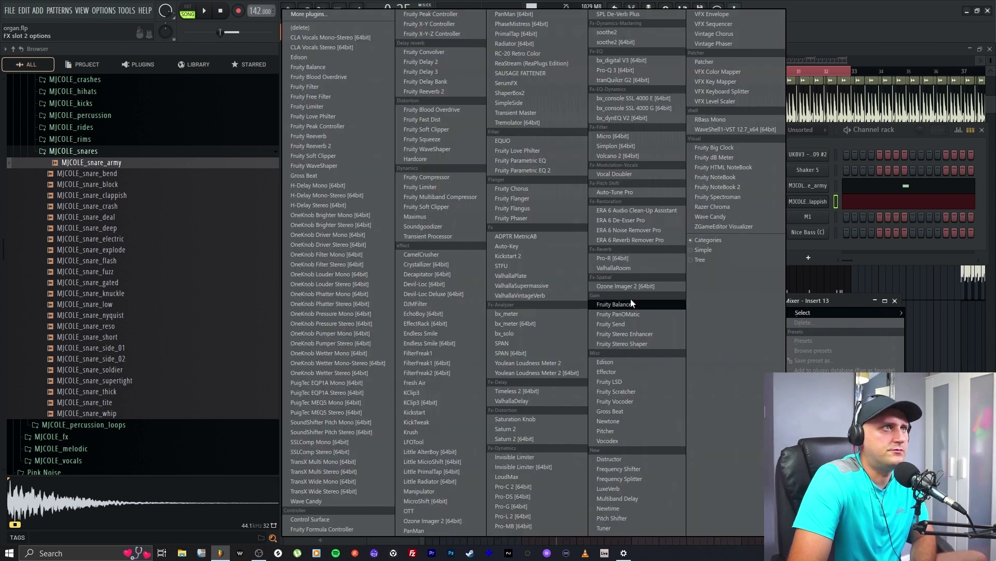
pyautogui.click(618, 267)
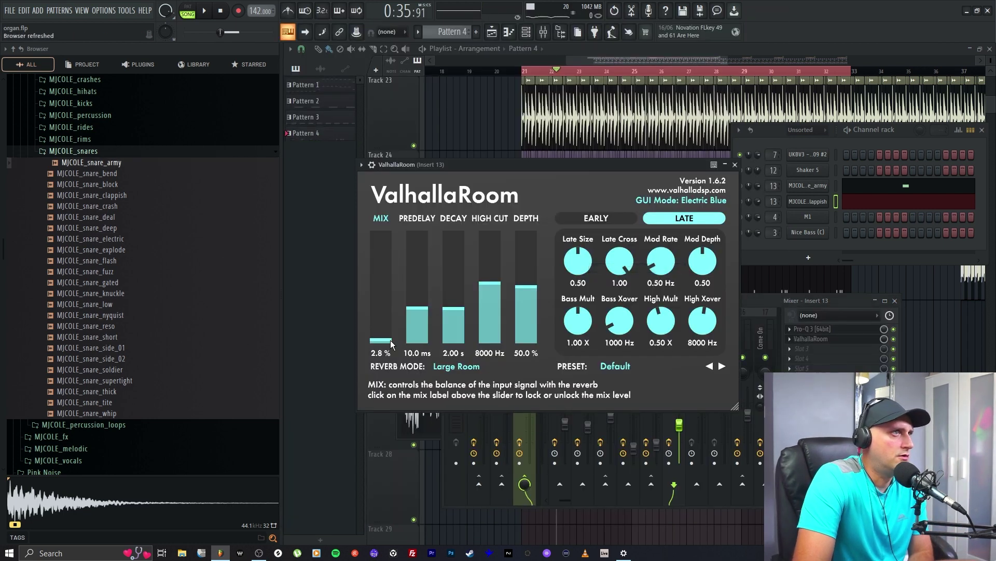
pyautogui.moveTo(390, 340); pyautogui.dragTo(461, 322)
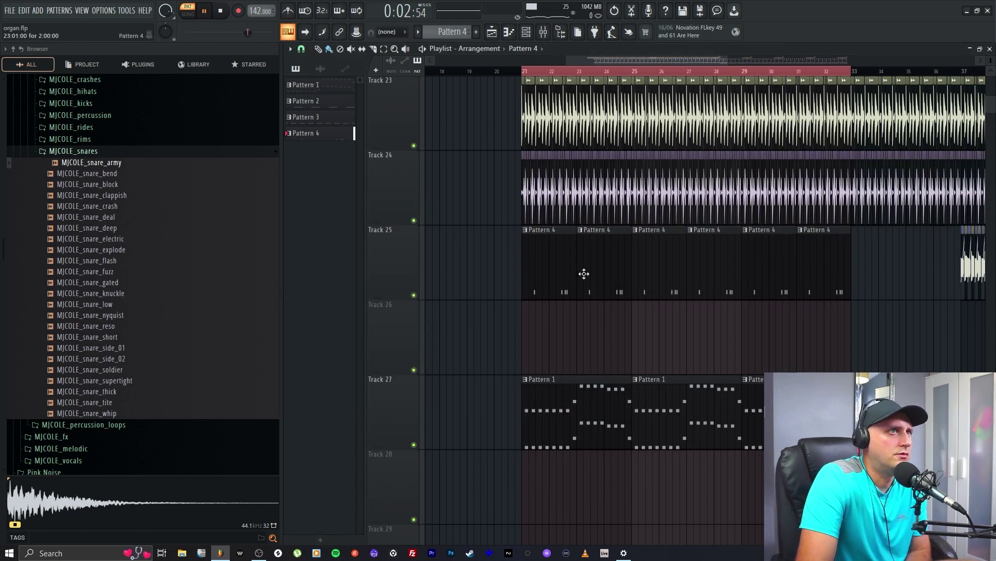
# Open Pattern 4's MJCOLE_snare_clappish notes in the piano roll and set the C5 note's velocity to 62%.
pyautogui.doubleClick(564, 270)
pyautogui.click(544, 47)
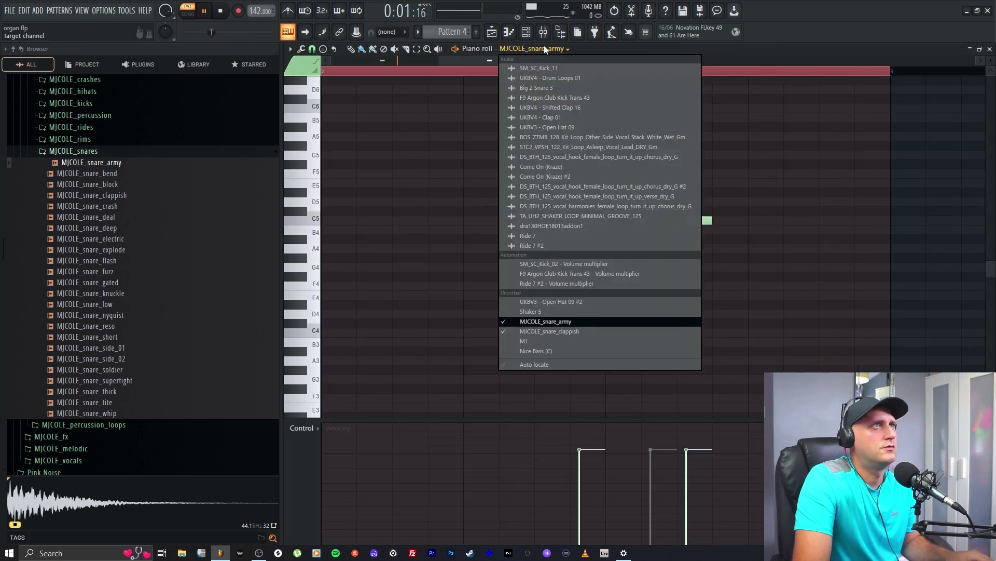
pyautogui.click(562, 326)
pyautogui.click(655, 466)
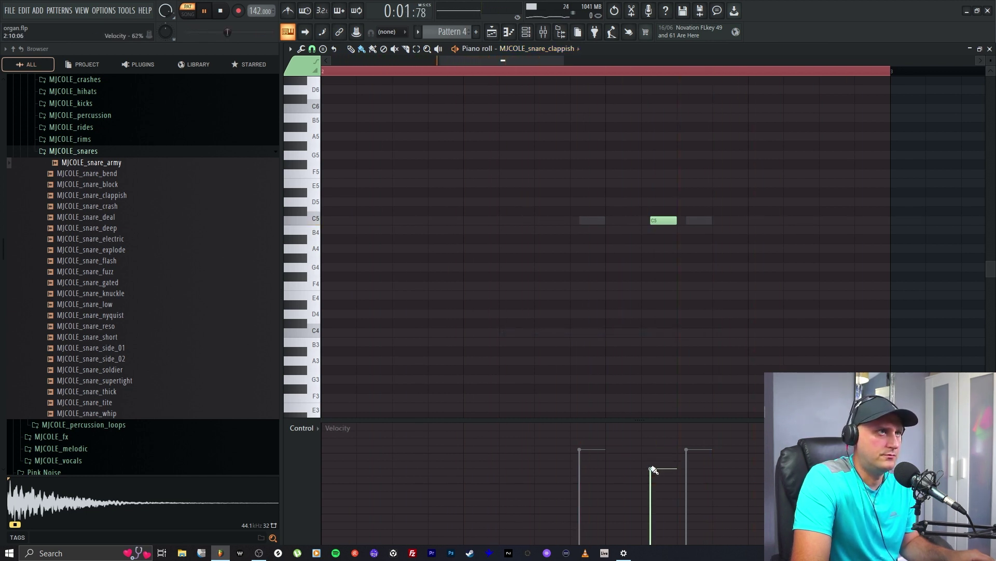
# Loop the fill section of bar 2, set the clappish note's velocity to 66%, and stop playback.
pyautogui.moveTo(464, 73); pyautogui.dragTo(714, 109)
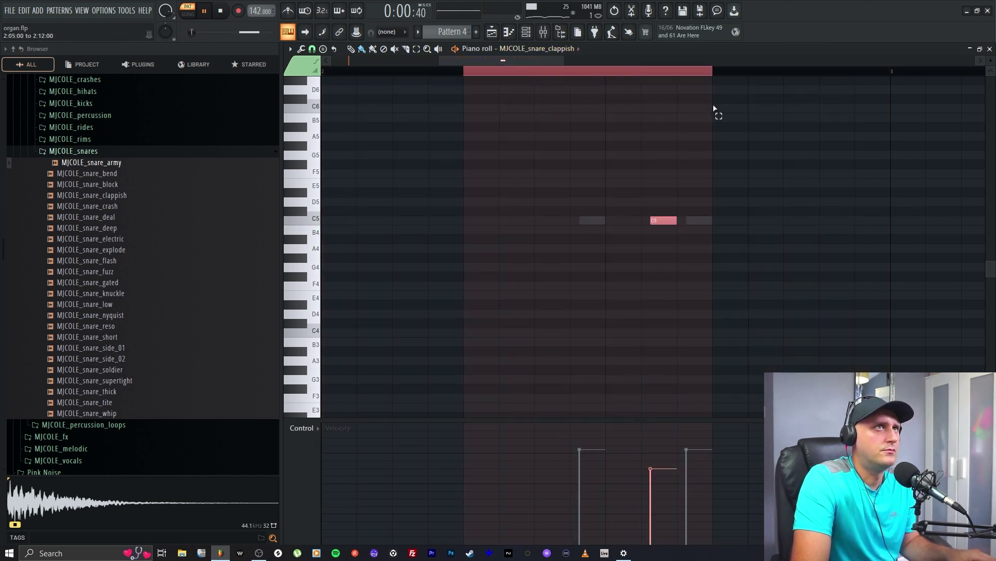
pyautogui.click(653, 473)
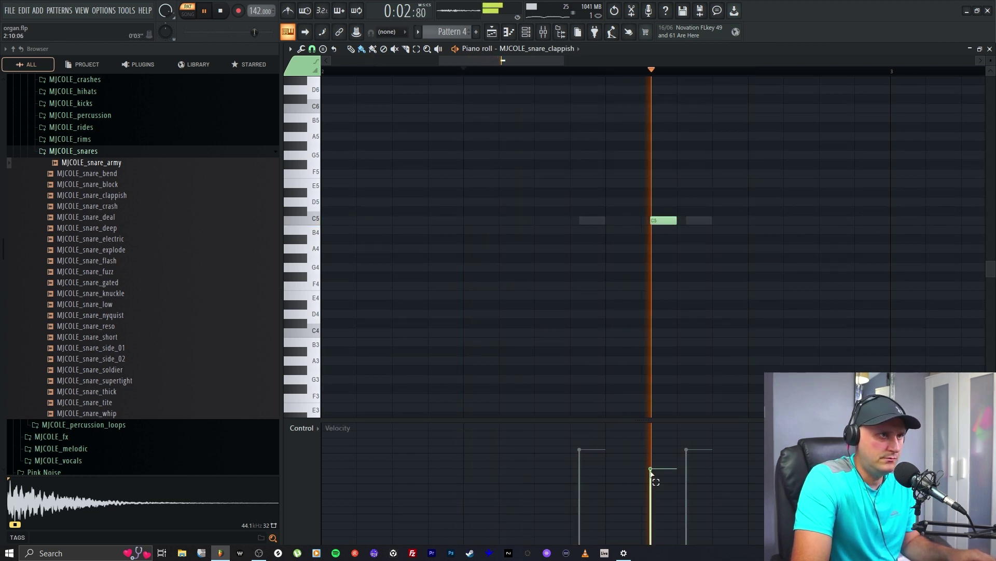
pyautogui.press('super')
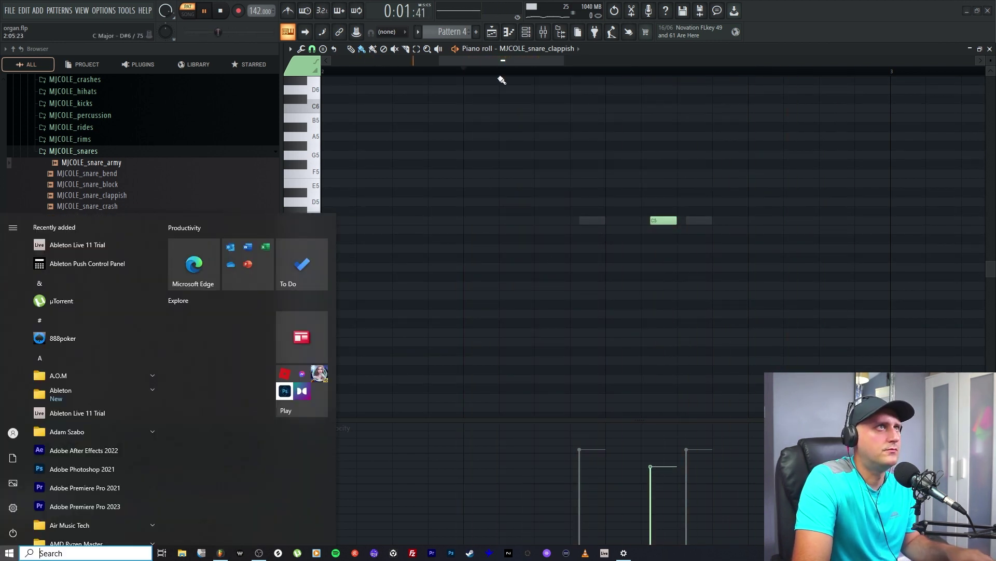
pyautogui.press('super')
pyautogui.moveTo(466, 73); pyautogui.dragTo(748, 97)
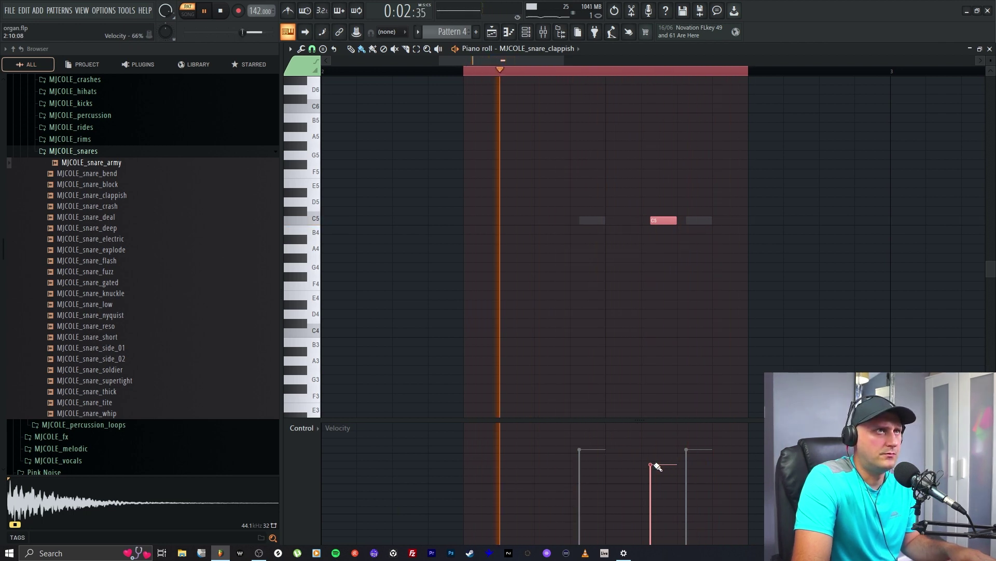
pyautogui.press('super')
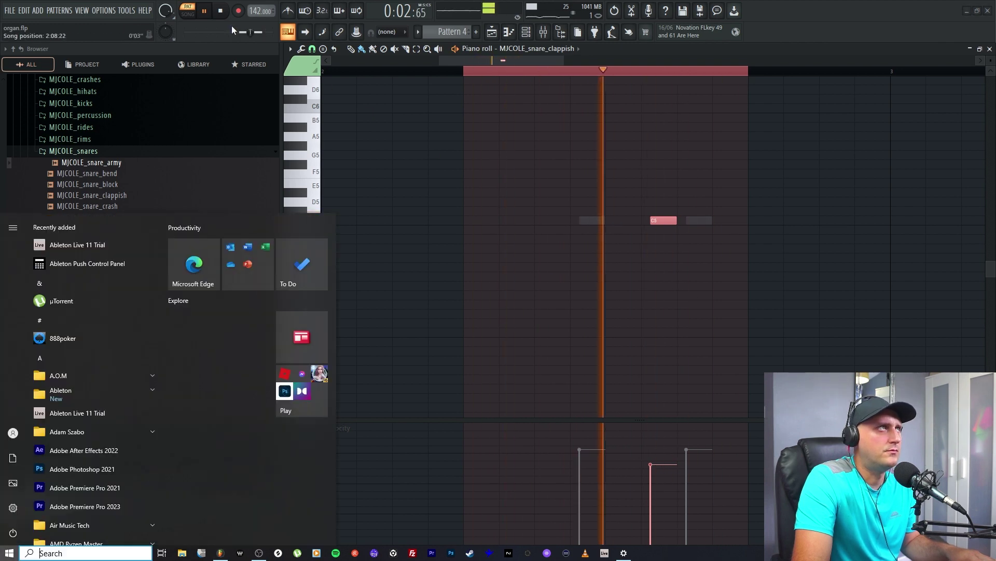
pyautogui.click(222, 12)
# Set the MJCOLE_snare_clappish sampler's pitch shift to about -200 cents, listen to the loop, and stop playback.
pyautogui.press('F6')
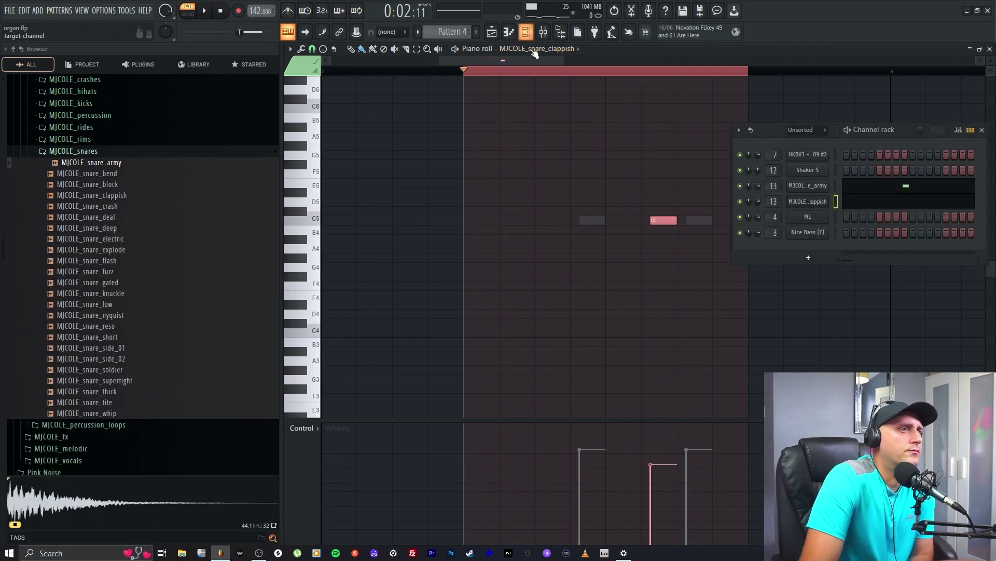
pyautogui.click(813, 205)
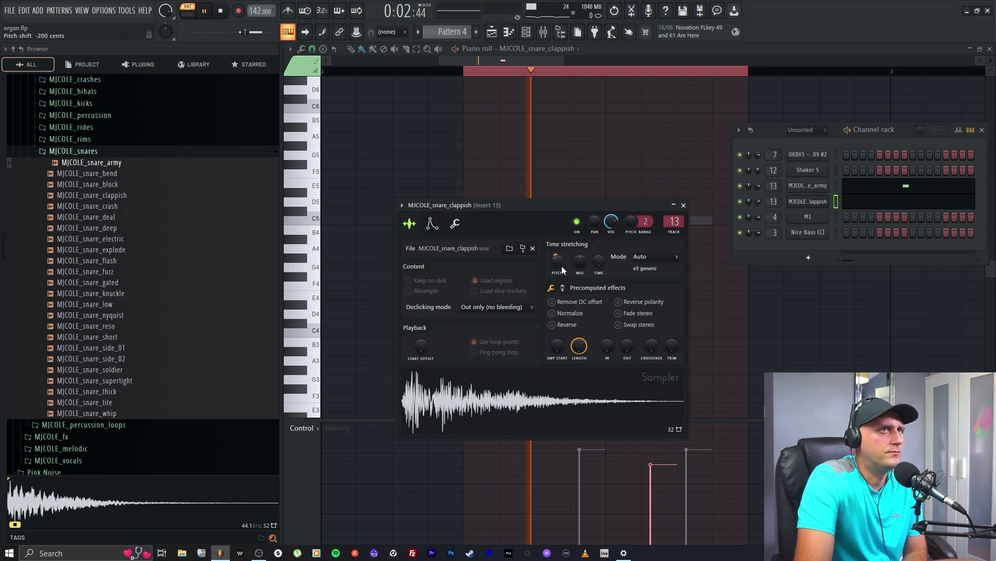
pyautogui.scroll(-1, 558, 265)
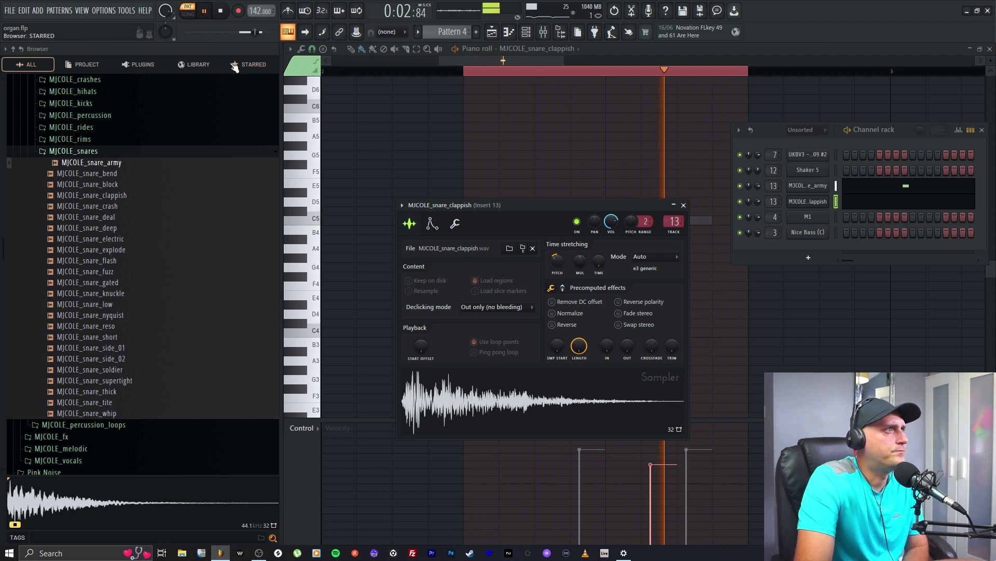
pyautogui.click(210, 12)
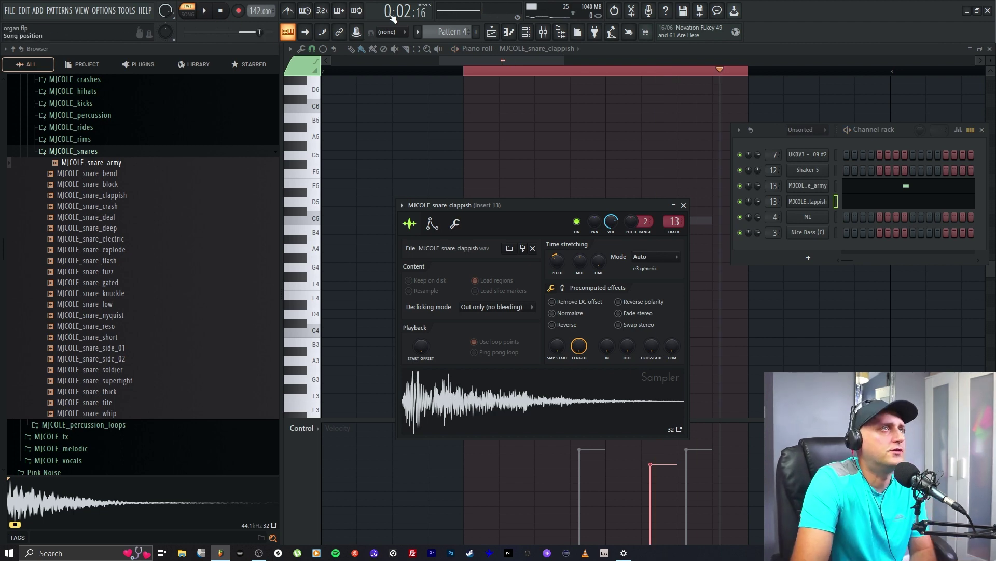
# Play the full song while adding a slight fade-out to the MJCOLE_snare_clappish sample and raising its note velocity a little.
pyautogui.click(492, 33)
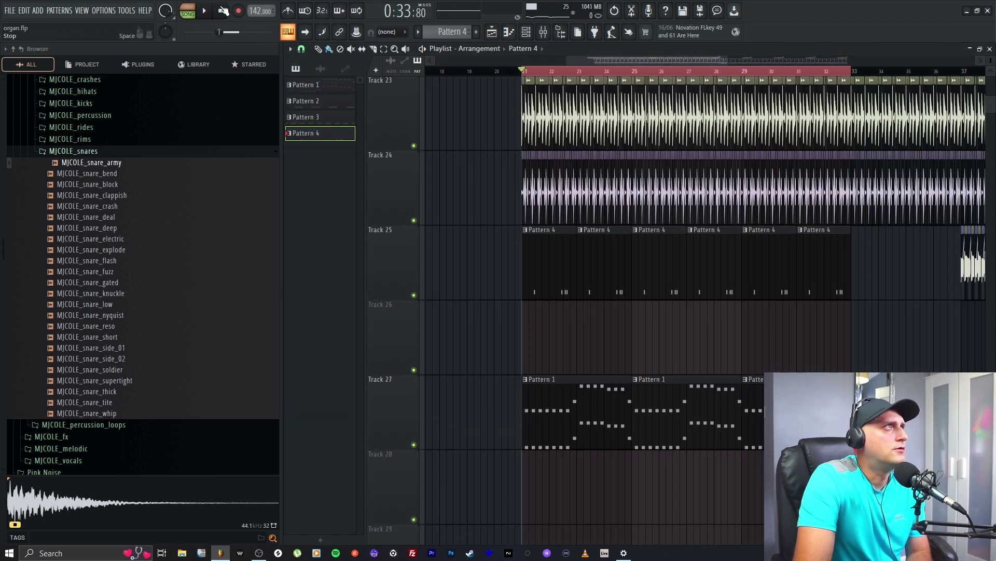
pyautogui.press('space')
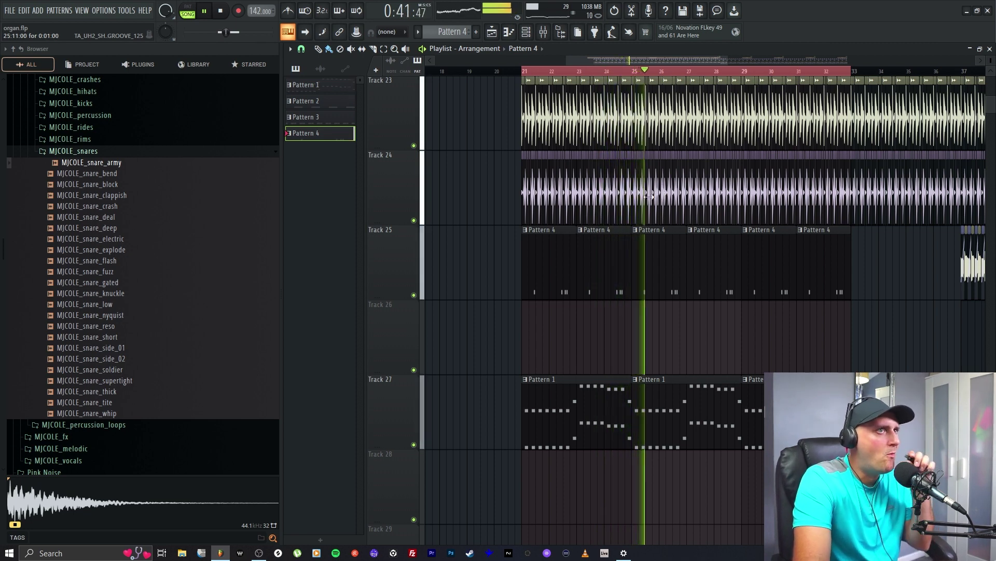
pyautogui.press('F6')
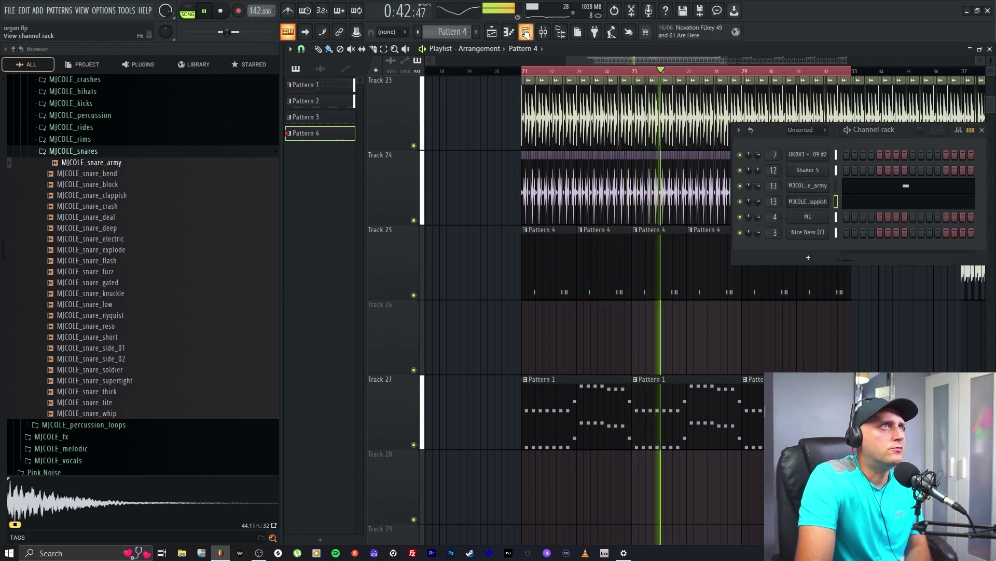
pyautogui.click(810, 202)
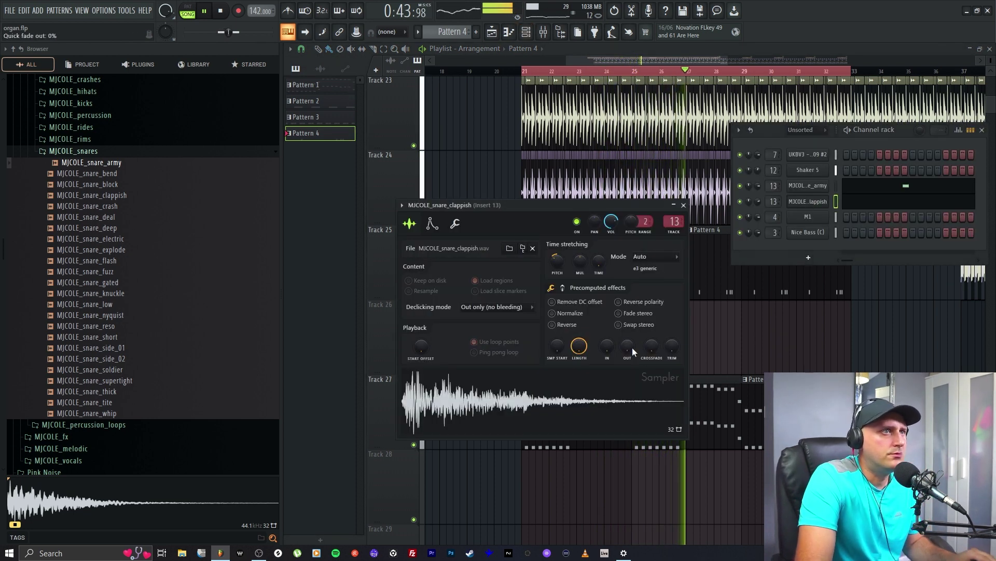
pyautogui.click(475, 280)
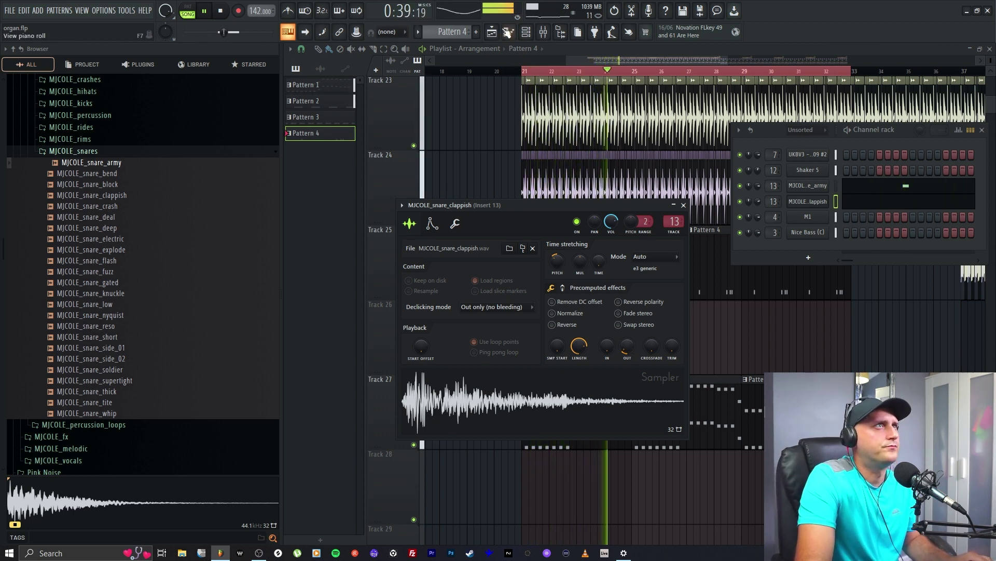
pyautogui.click(509, 32)
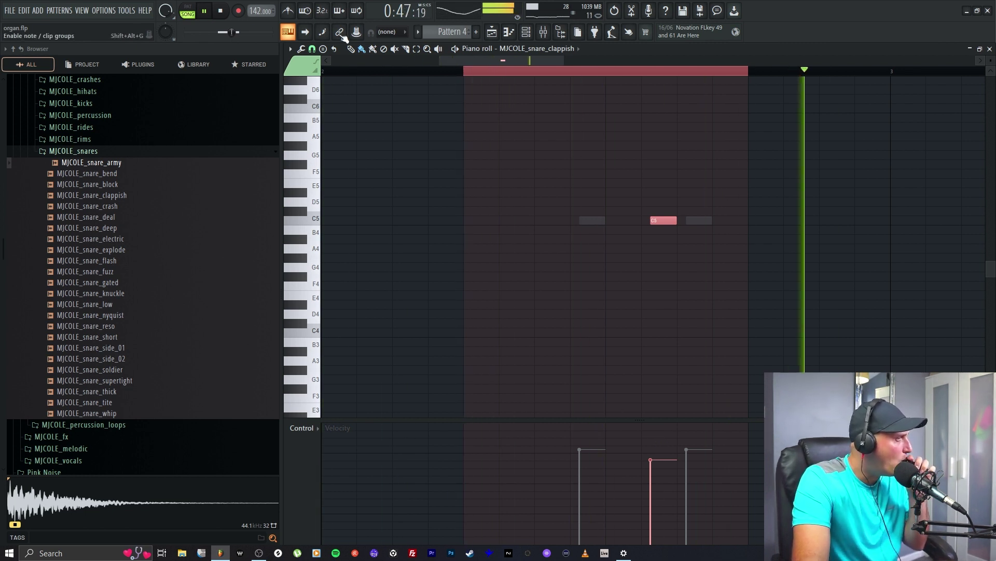
# Load the Decapitator plugin into an empty effect slot on mixer Insert 13.
pyautogui.click(544, 32)
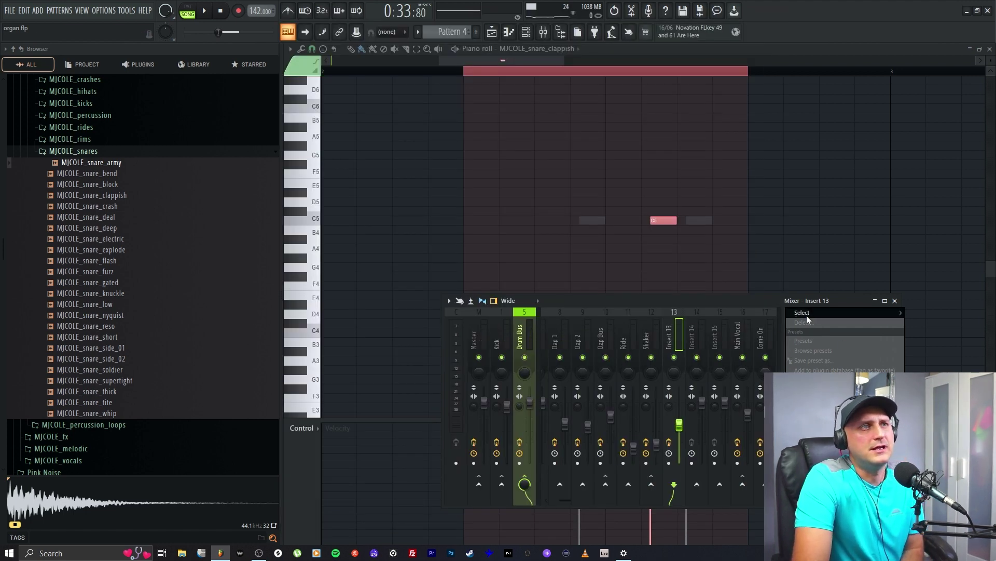
pyautogui.moveTo(807, 317)
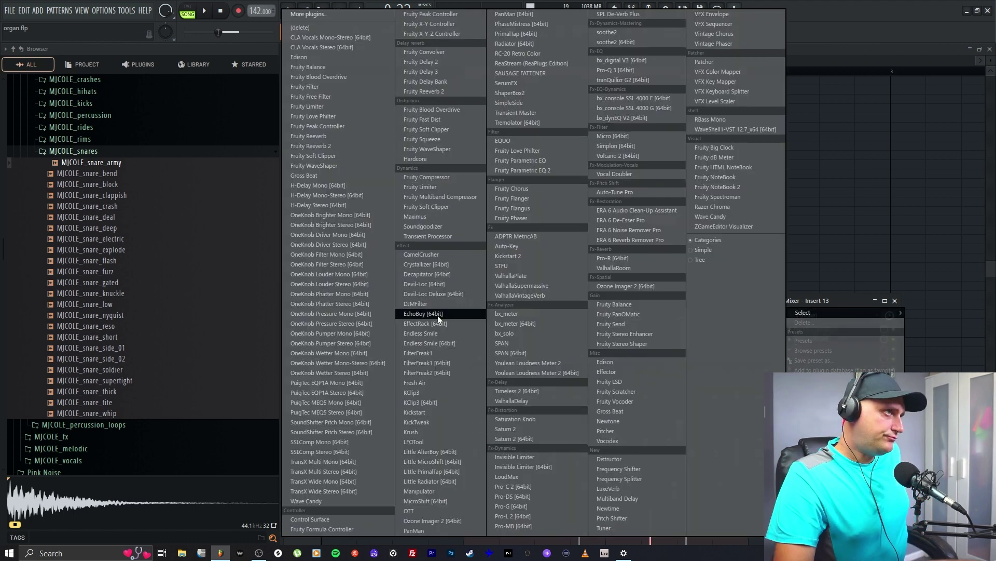
pyautogui.click(430, 275)
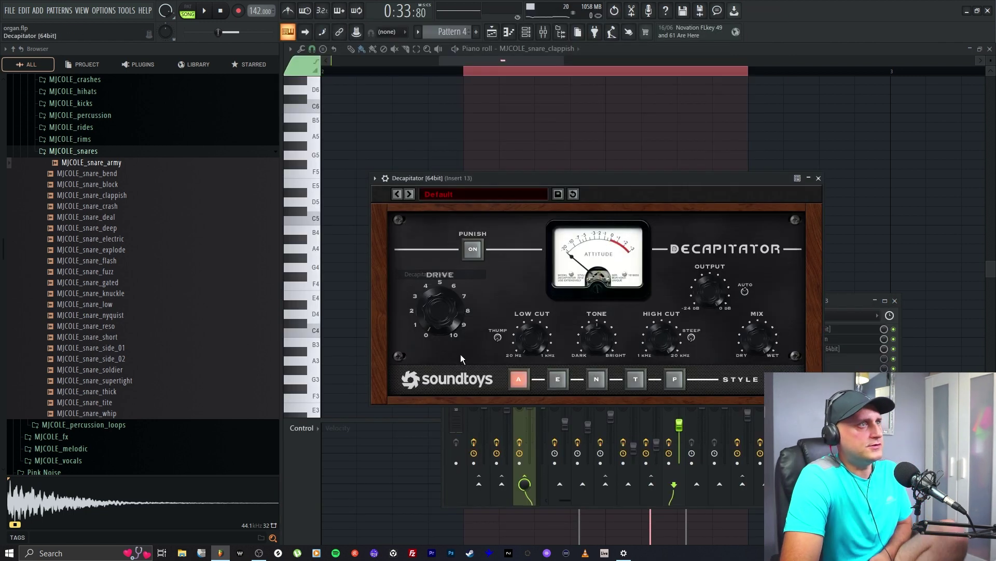
# Set Decapitator's Drive to about 2 while the song plays.
pyautogui.moveTo(440, 326); pyautogui.dragTo(412, 235)
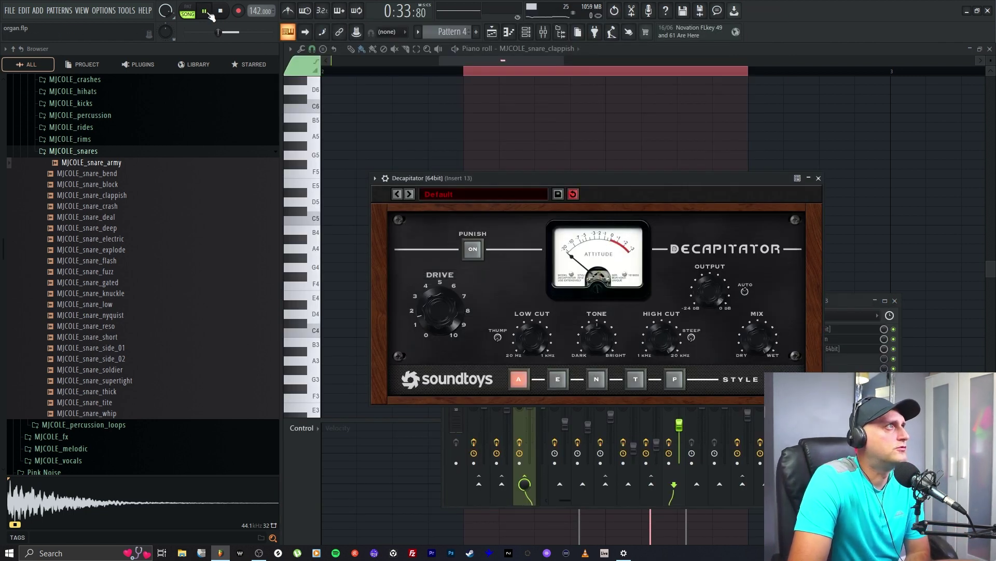
pyautogui.scroll(5, 431, 309)
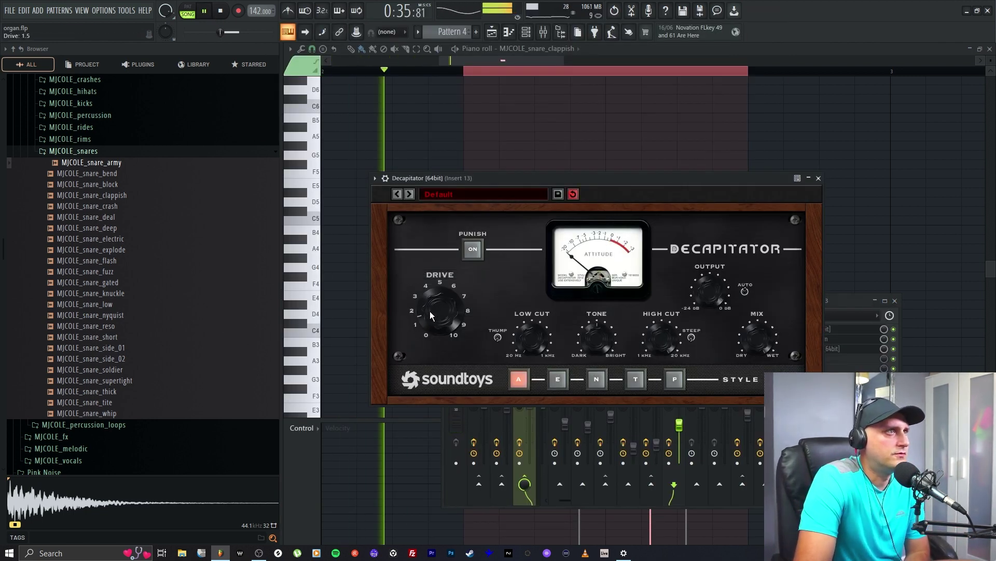
pyautogui.scroll(2, 430, 306)
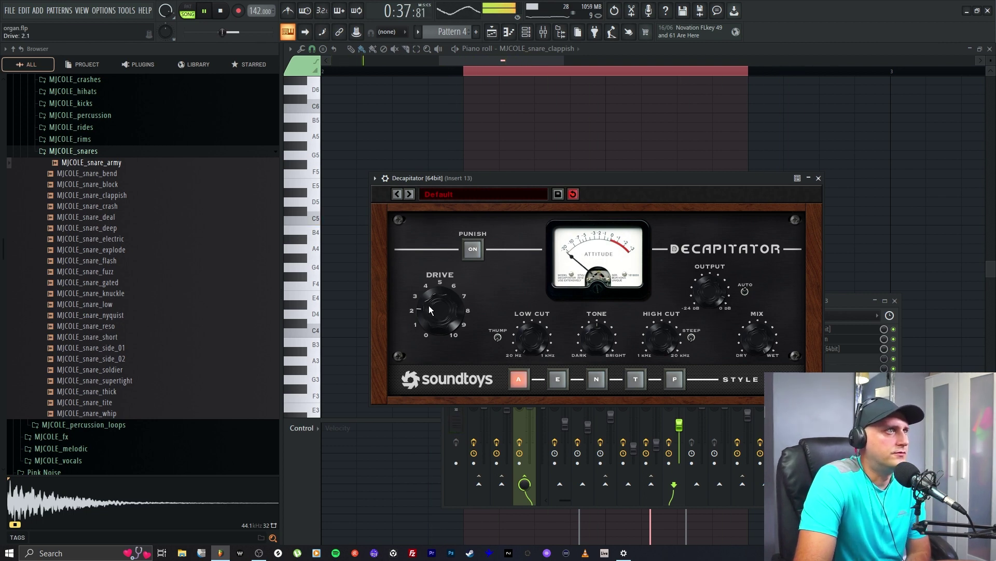
pyautogui.scroll(-4, 429, 309)
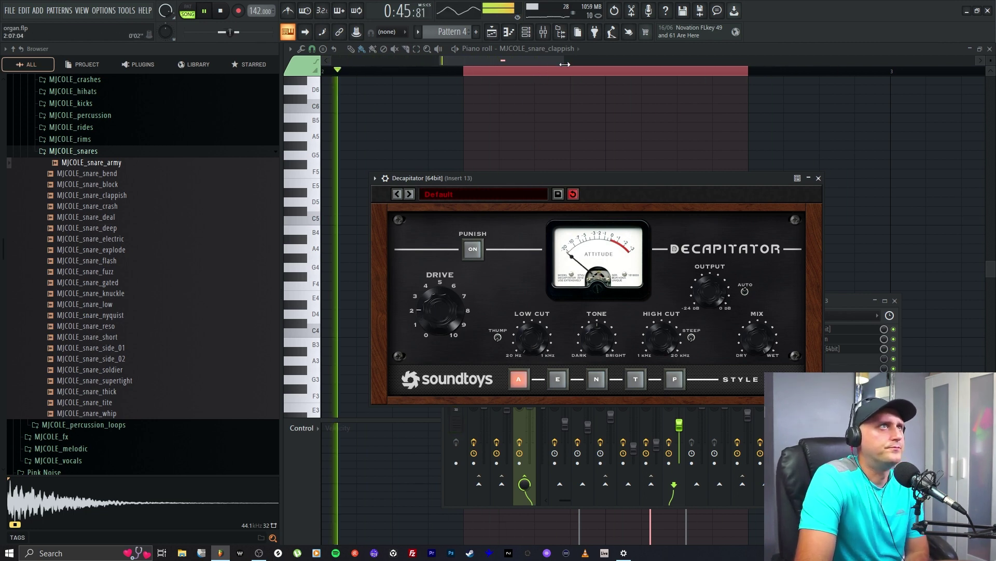
# Try replacing the clappish note in the bar 2 fill with an MJCOLE_snare_army note, undo the note changes, and stop playback.
pyautogui.moveTo(564, 61); pyautogui.dragTo(682, 72)
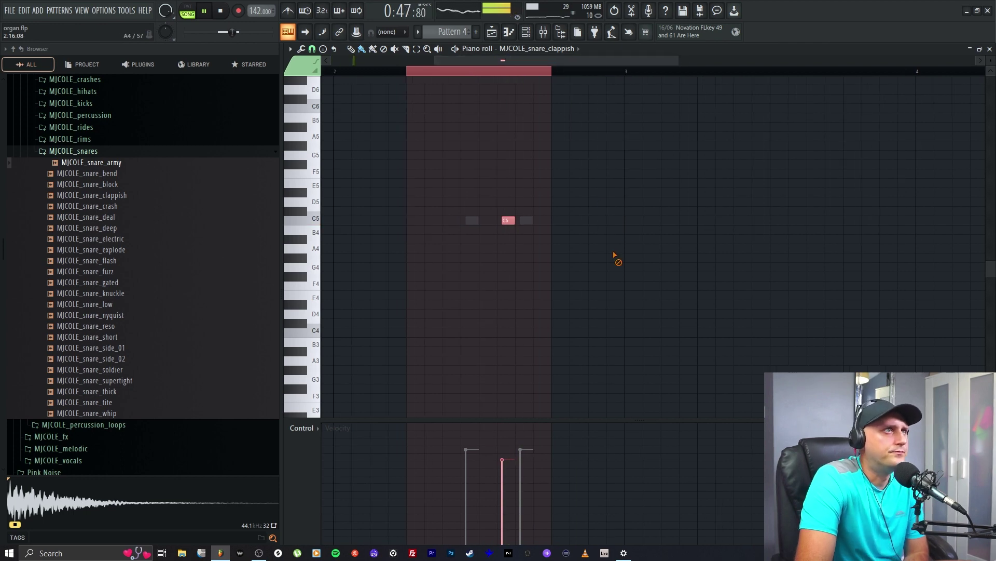
pyautogui.click(501, 48)
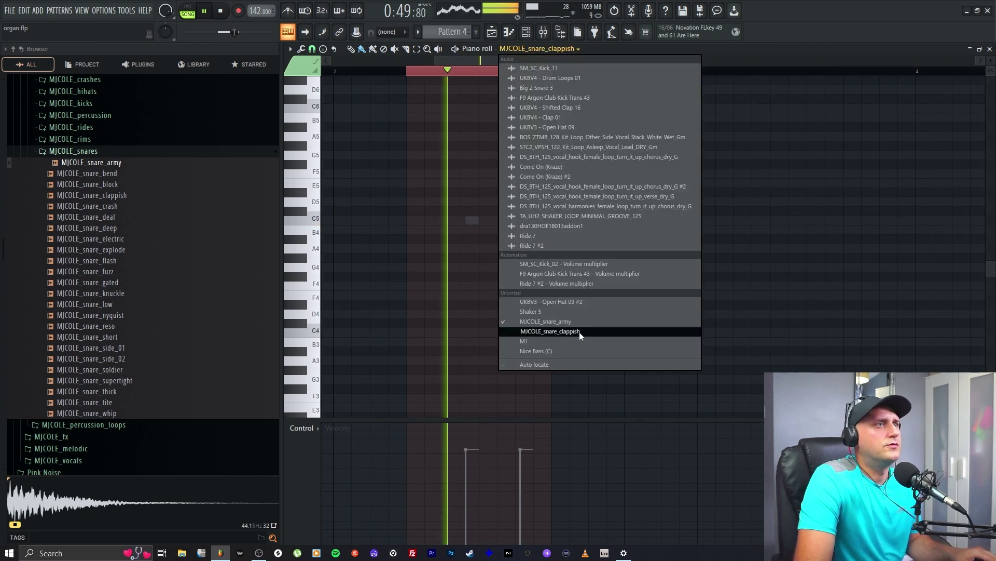
pyautogui.click(571, 319)
pyautogui.click(505, 222)
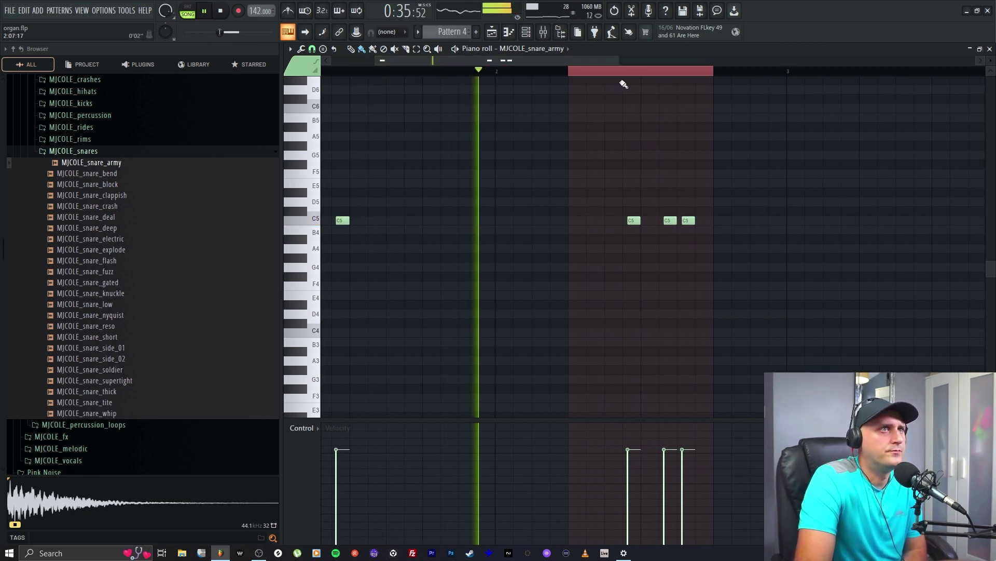
pyautogui.rightClick(689, 220)
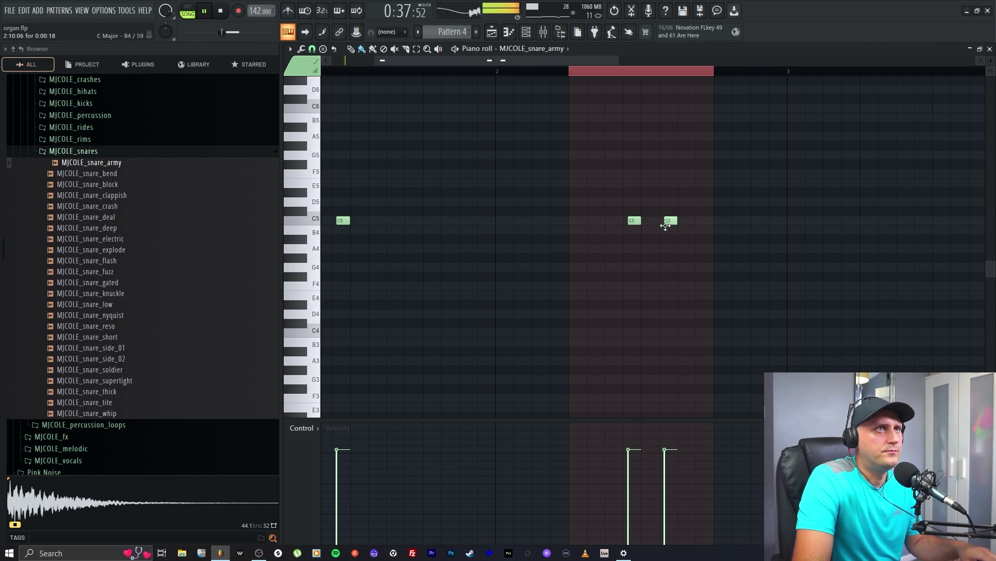
pyautogui.click(689, 220)
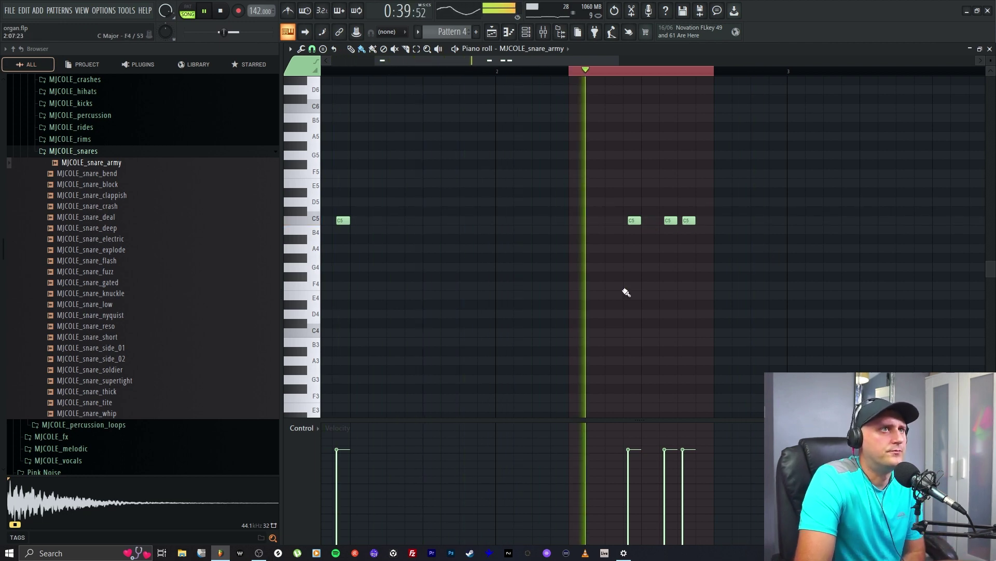
pyautogui.hotkey('ctrl', 'z')
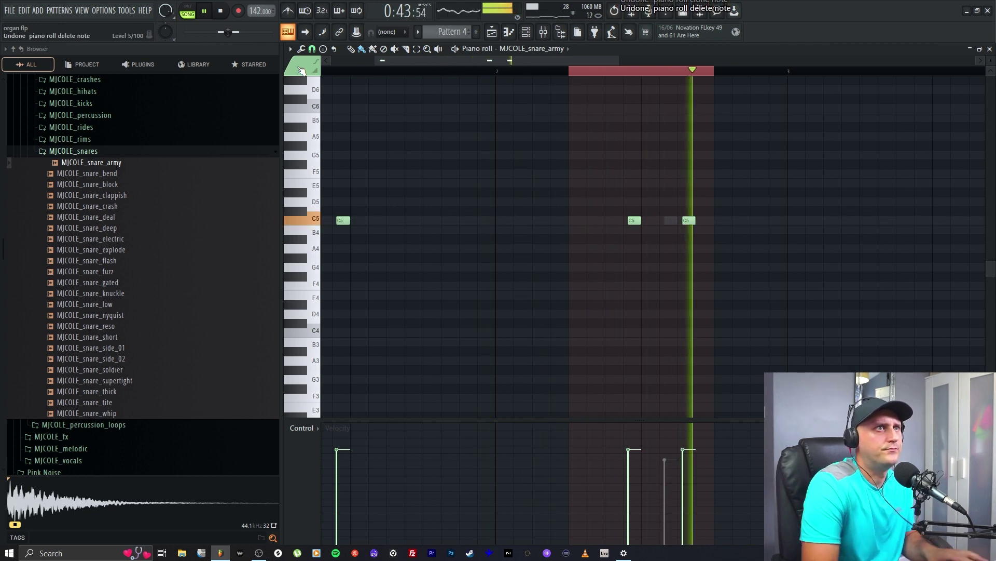
pyautogui.hscroll(1, 592, 72)
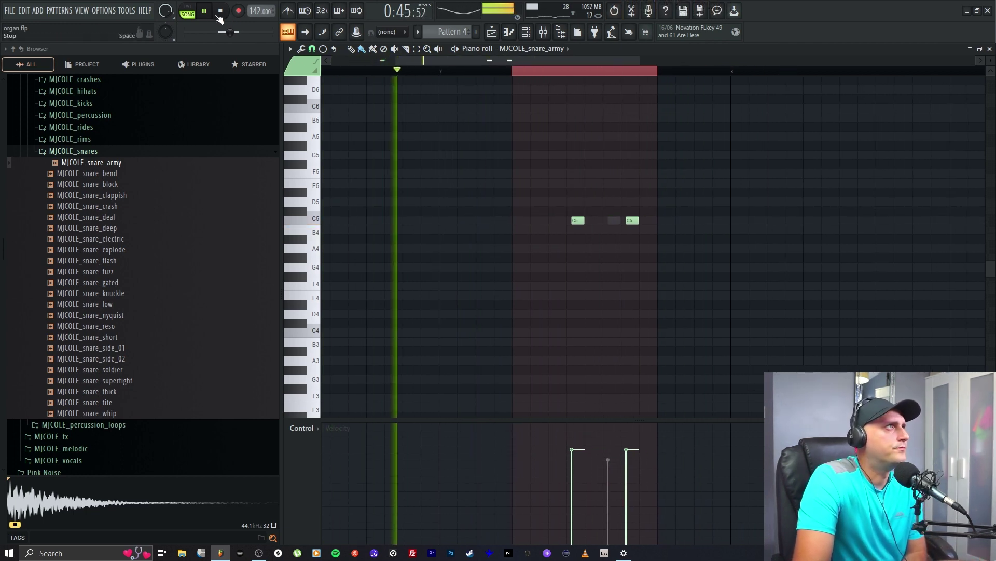
pyautogui.press('space')
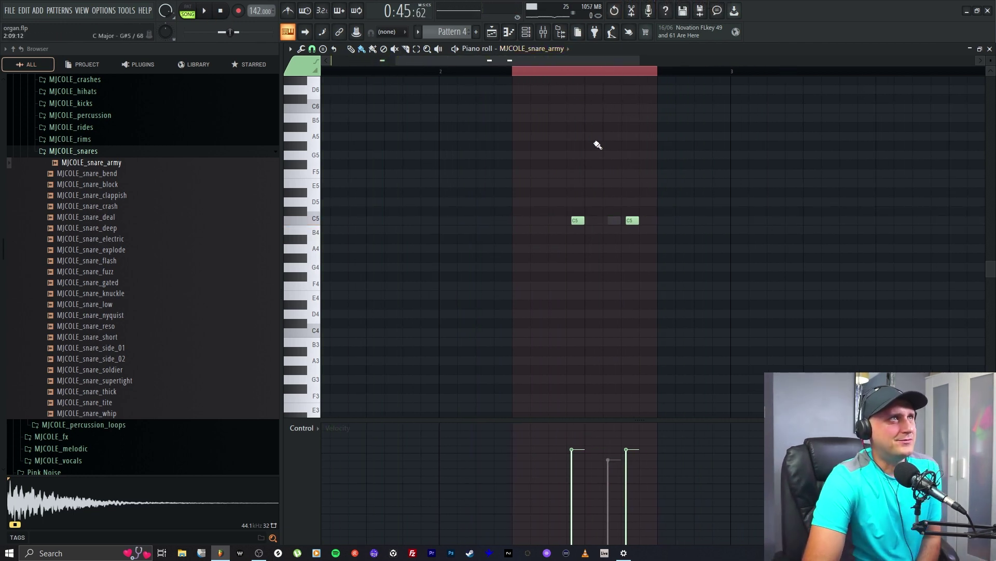
# Show the MJCOLE_snare_clappish notes and the channel rack, and preview the MJCOLE_snare_supertight sample.
pyautogui.click(544, 54)
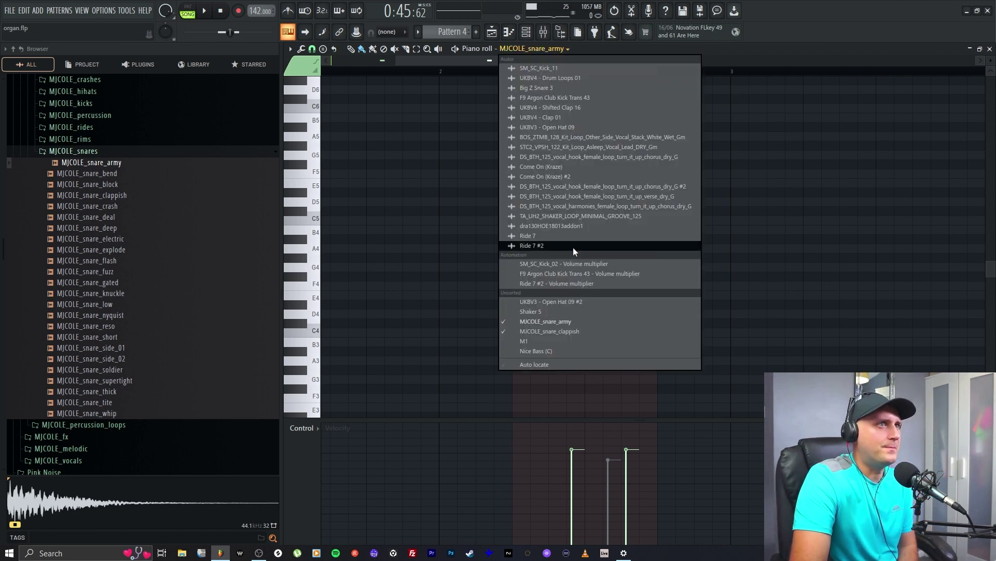
pyautogui.click(547, 330)
pyautogui.press('F6')
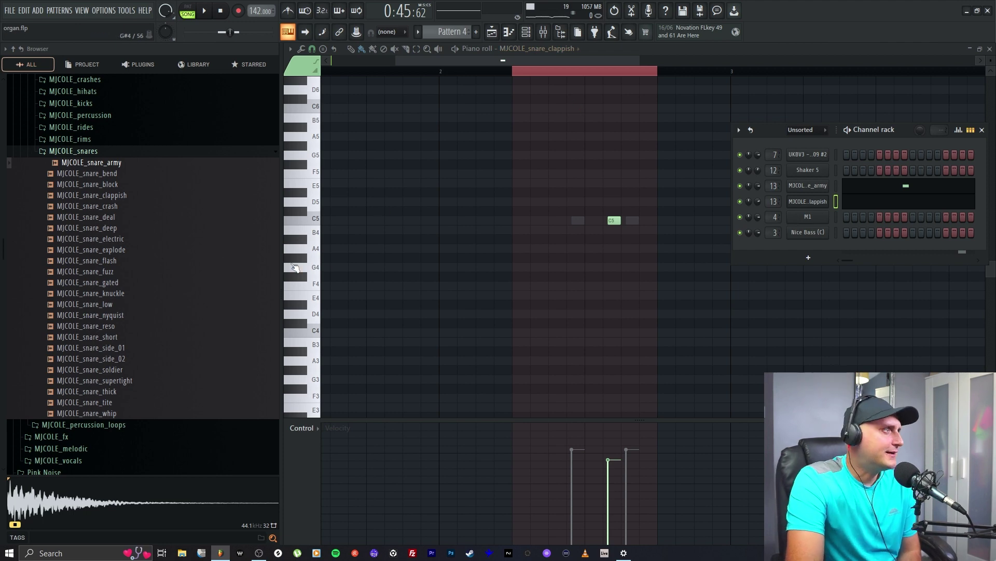
pyautogui.click(152, 384)
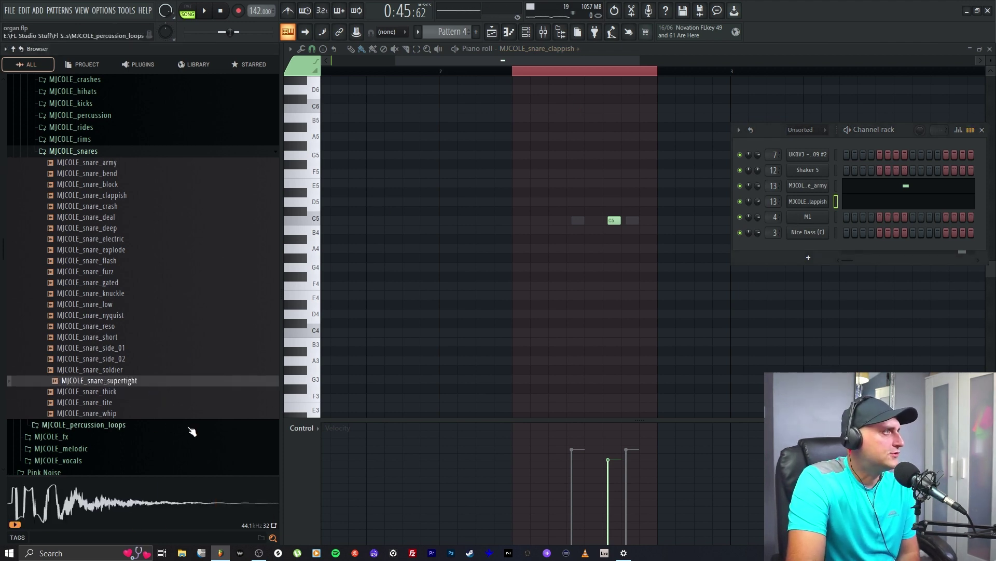
# Collapse the MJ Cole sample pack and open MBTE Snares within Max Braiman Trance Essentials, MBTE Drum Hits.
pyautogui.scroll(2, 151, 291)
pyautogui.click(91, 217)
pyautogui.scroll(2, 91, 203)
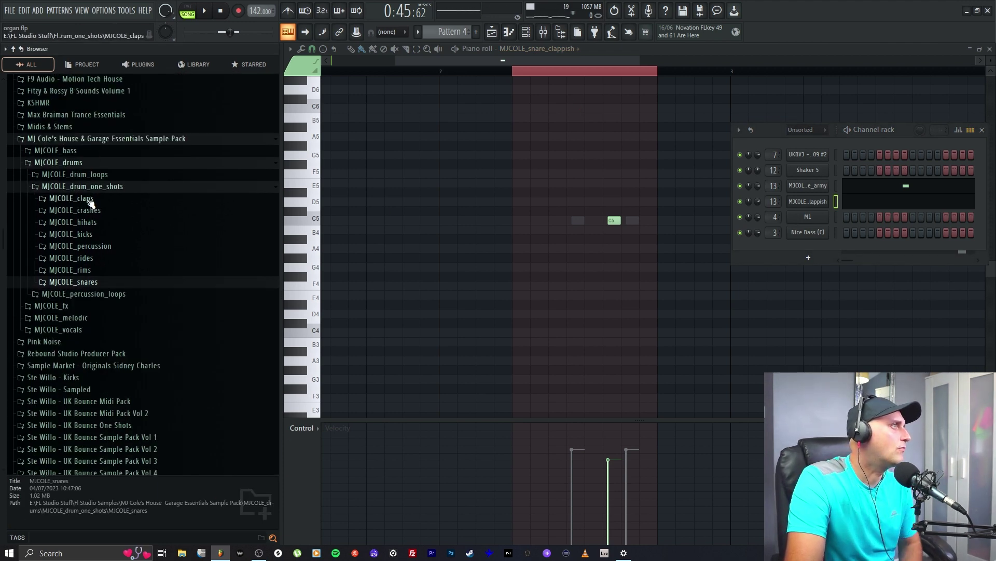
pyautogui.click(92, 140)
pyautogui.scroll(4, 96, 259)
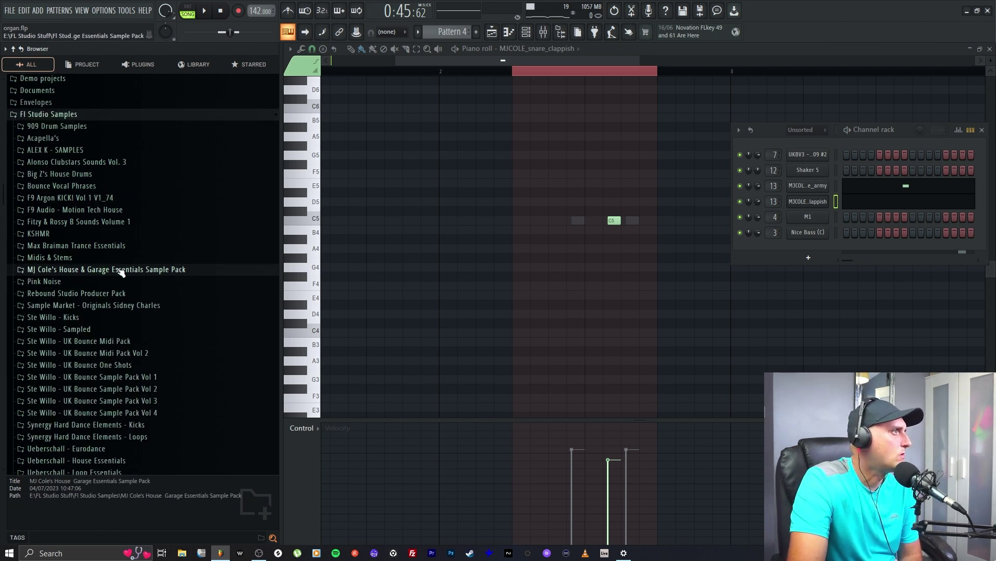
pyautogui.click(108, 247)
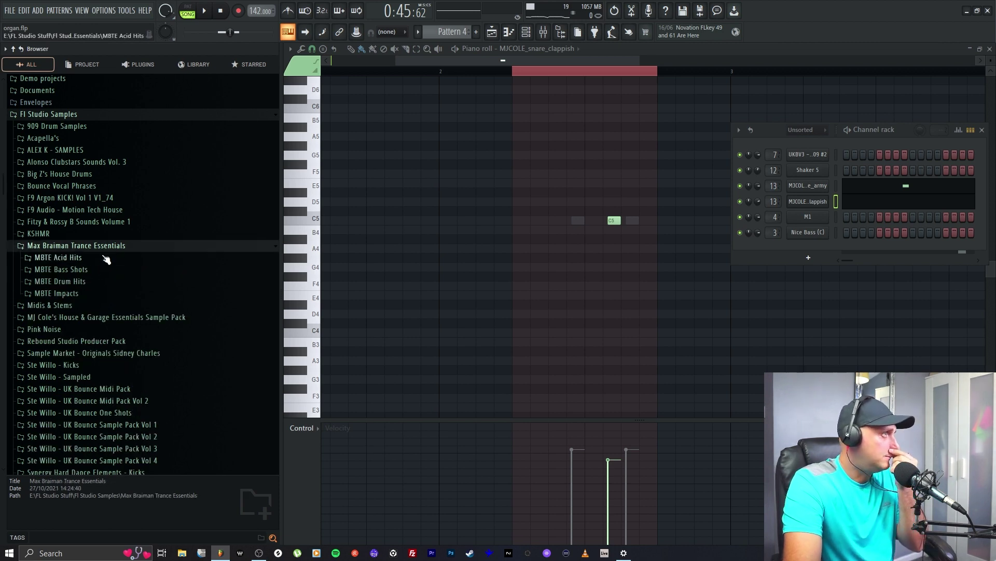
pyautogui.click(96, 281)
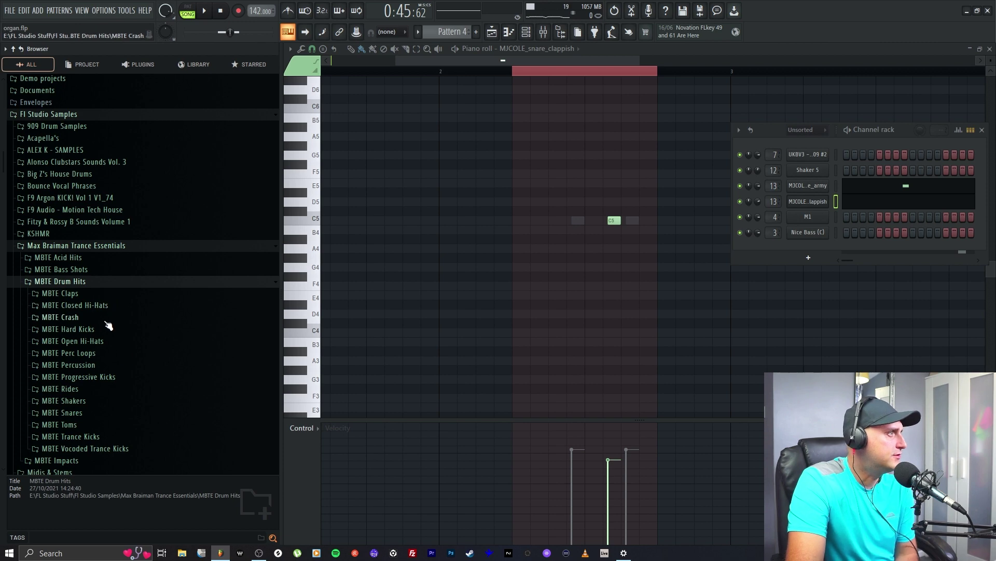
pyautogui.scroll(-3, 125, 337)
pyautogui.click(104, 359)
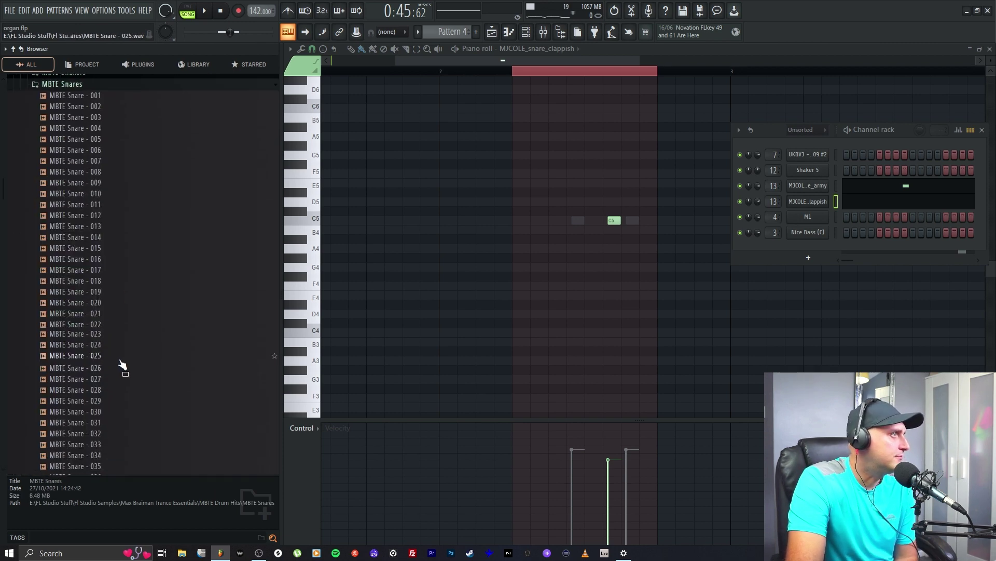
# Audition the MBTE Snares one after another up to MBTE Snare - 047, replaying 045 and 047 for comparison.
pyautogui.press('Down')
pyautogui.press('Down')
pyautogui.press('Down')
pyautogui.press('Down')
pyautogui.press('Down')
pyautogui.press('Down')
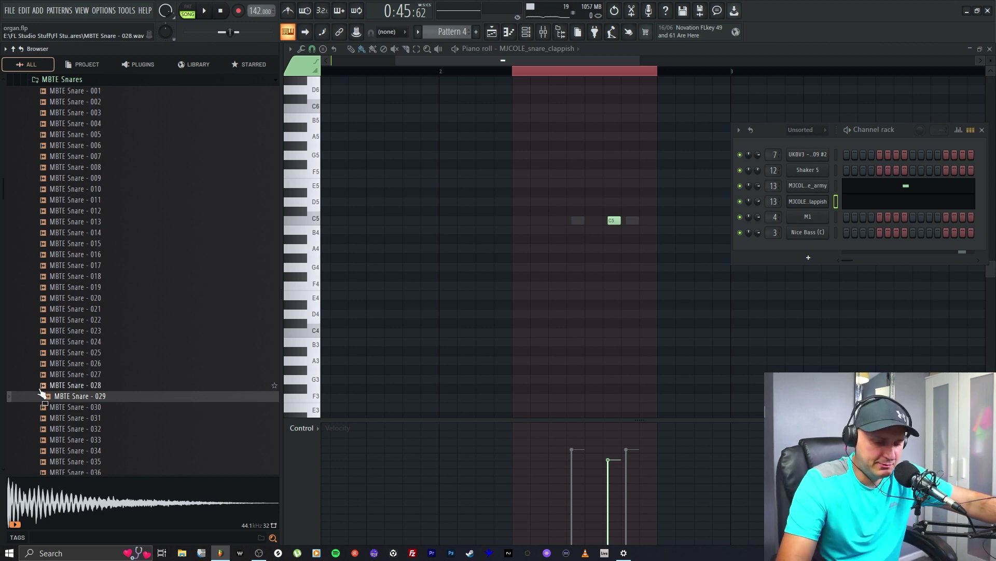
pyautogui.press('Down')
pyautogui.press('Down')
pyautogui.press('Down')
pyautogui.press('Down')
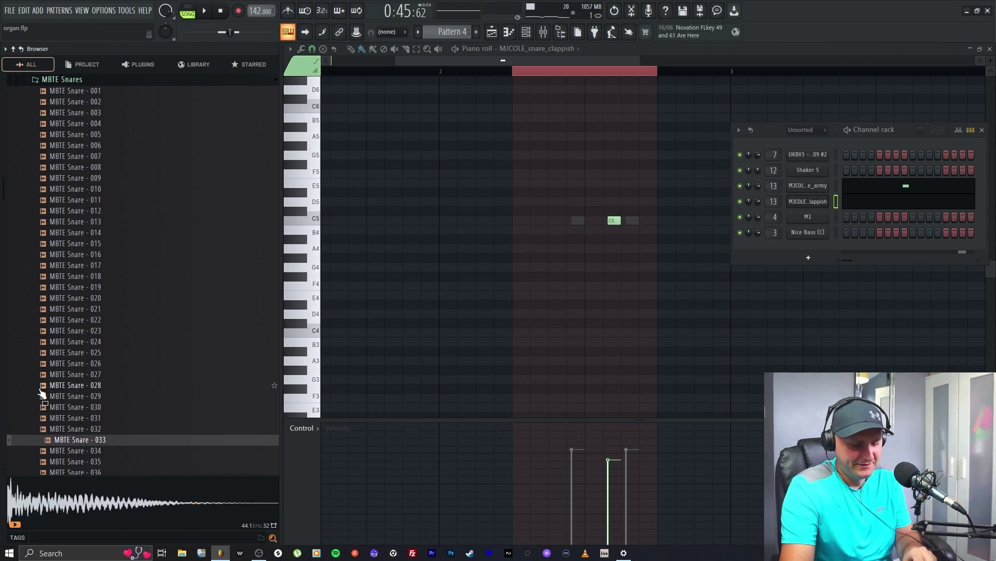
pyautogui.press('Down')
pyautogui.press('Down')
pyautogui.press('Down')
pyautogui.press('Down')
pyautogui.press('Down')
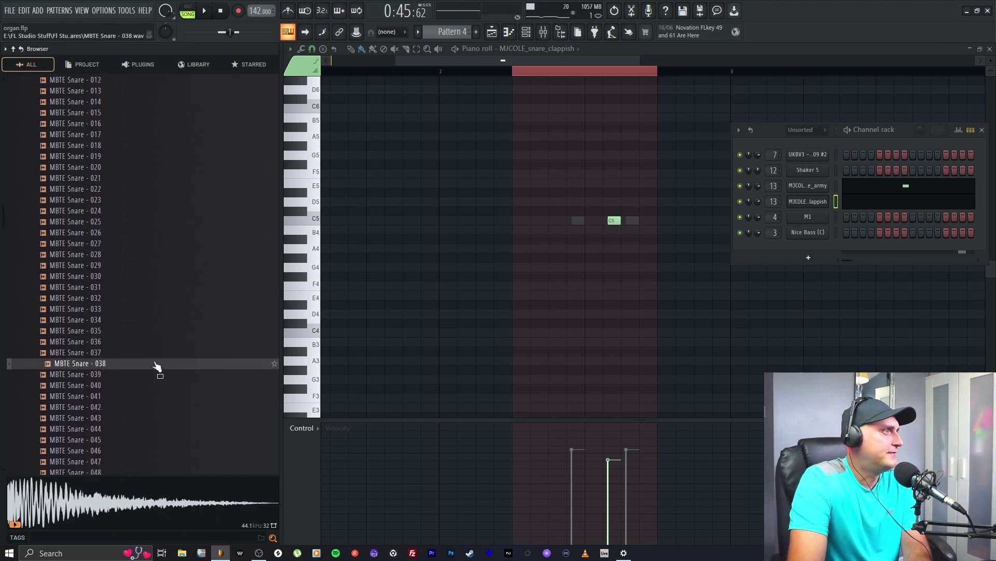
pyautogui.press('Down')
pyautogui.press('Down')
pyautogui.press('Down')
pyautogui.press('Down')
pyautogui.press('Down')
pyautogui.press('Down')
pyautogui.press('Down')
pyautogui.press('Down')
pyautogui.press('Down')
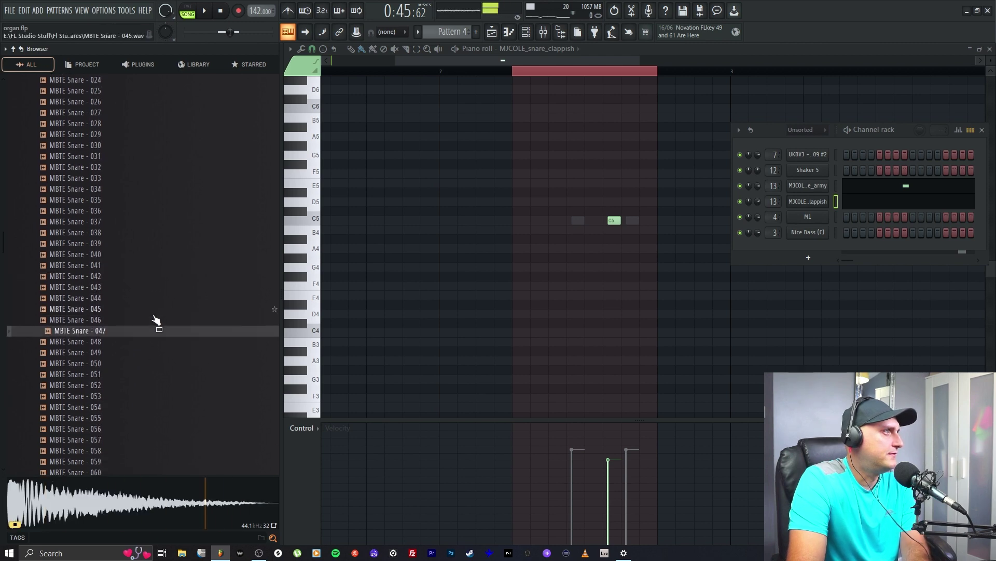
pyautogui.click(153, 320)
pyautogui.click(151, 312)
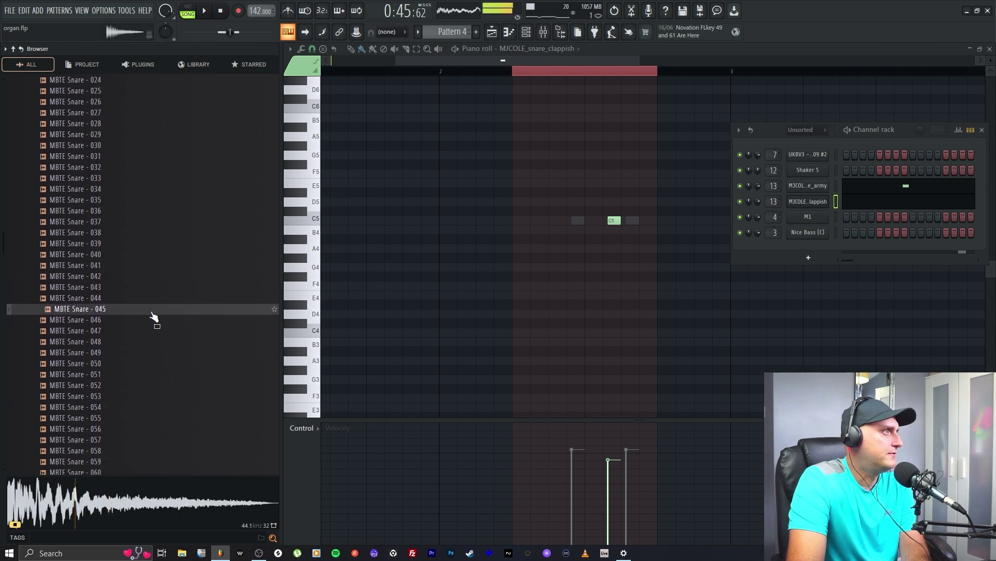
pyautogui.click(152, 319)
pyautogui.click(148, 332)
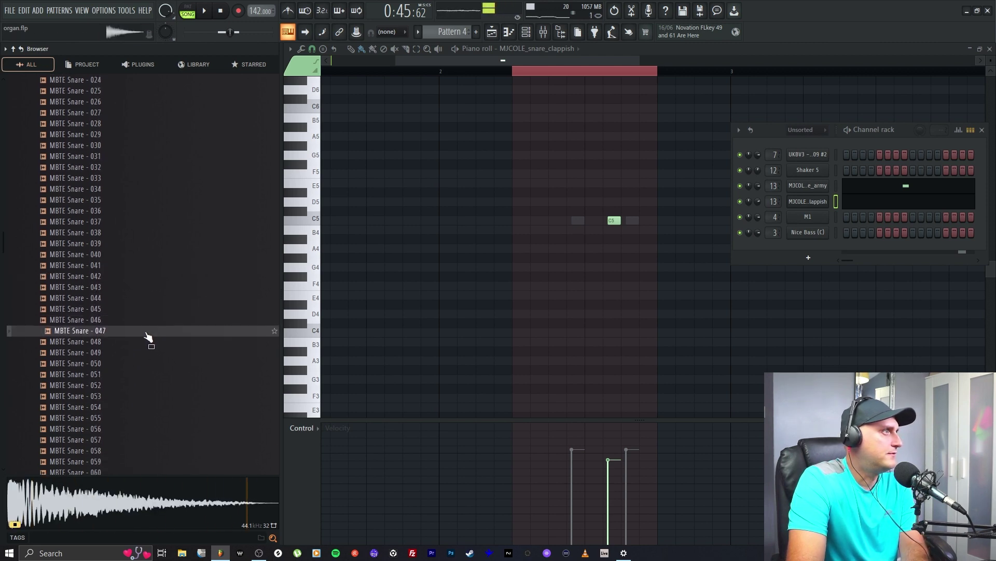
# Open the MJCOLE_snare_army sampler and audition the MBTE snares from 052 to 068.
pyautogui.click(807, 188)
pyautogui.click(204, 386)
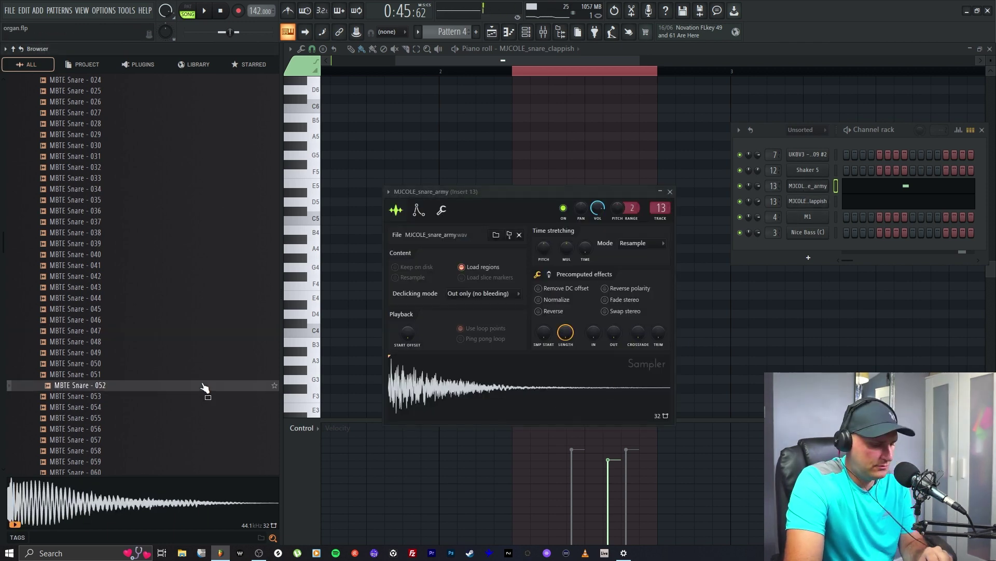
pyautogui.press('Down')
pyautogui.press('Down')
pyautogui.press('Down')
pyautogui.press('Down')
pyautogui.press('Down')
pyautogui.press('Down')
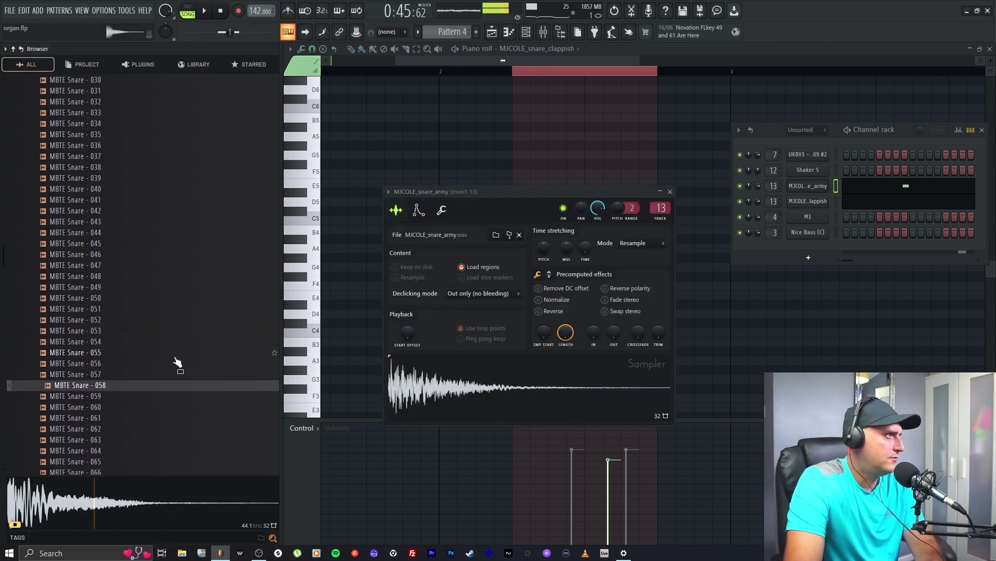
pyautogui.click(166, 371)
pyautogui.press('Down')
pyautogui.press('Down')
pyautogui.press('Down')
pyautogui.press('Down')
pyautogui.press('Down')
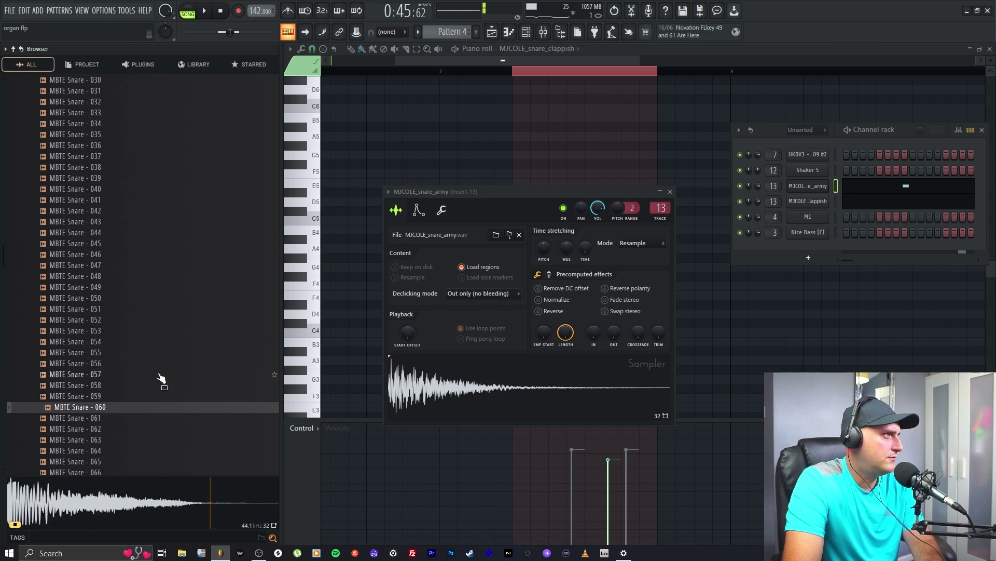
pyautogui.press('Down')
pyautogui.press('Down')
pyautogui.press('Down')
pyautogui.press('Down')
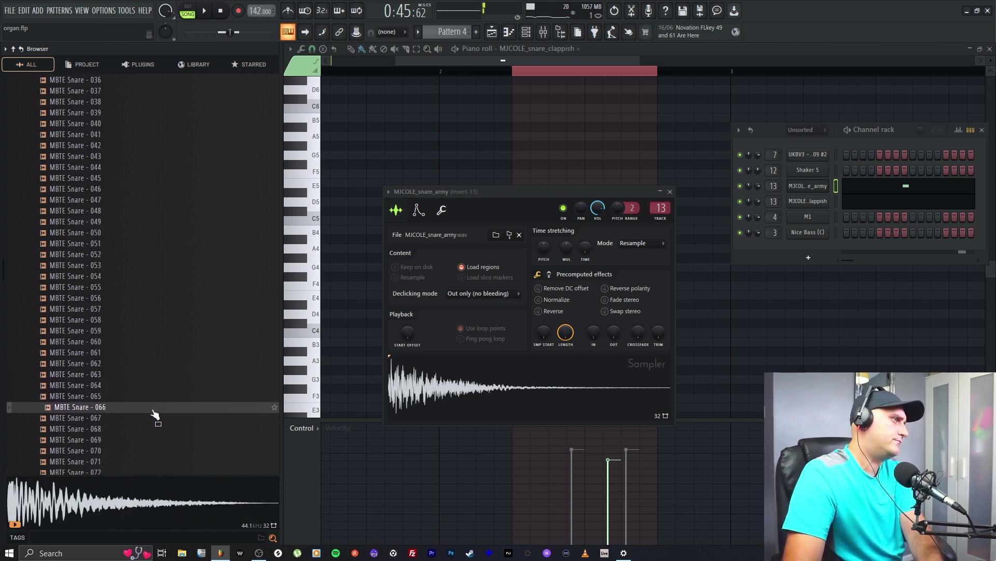
pyautogui.press('Down')
pyautogui.press('Down')
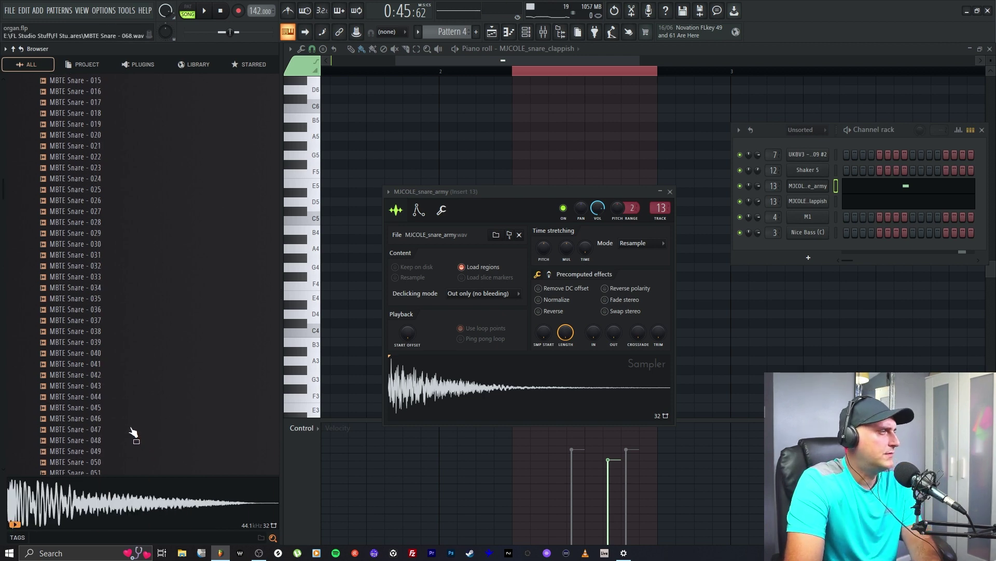
# Close the Max Braiman folders and open the inner Snares folder in Ste Willo - UK Bounce Sample Pack Vol 4, Drum Hits.
pyautogui.press('Left')
pyautogui.press('Left')
pyautogui.press('Left')
pyautogui.press('Left')
pyautogui.press('Left')
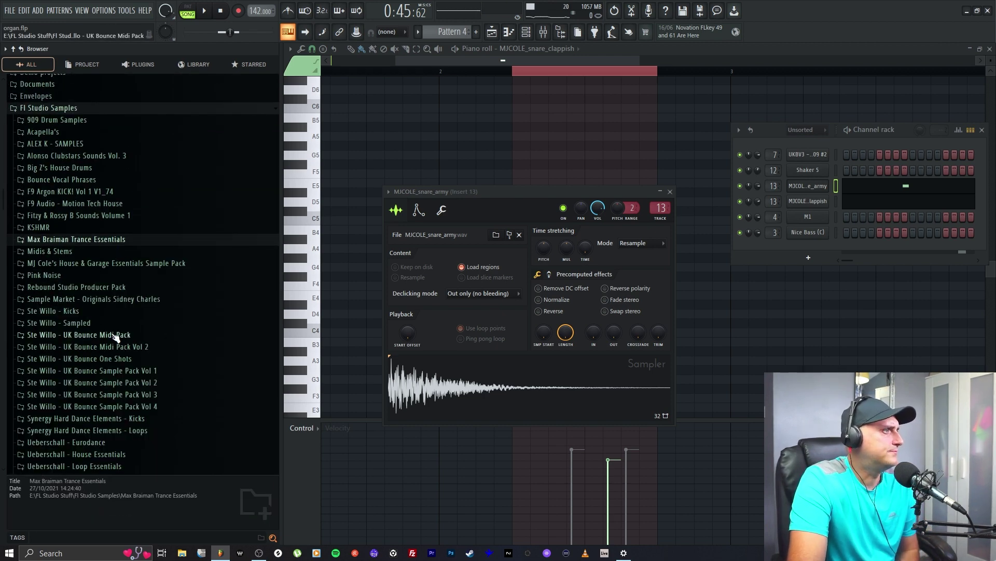
pyautogui.scroll(-3, 116, 336)
pyautogui.click(147, 343)
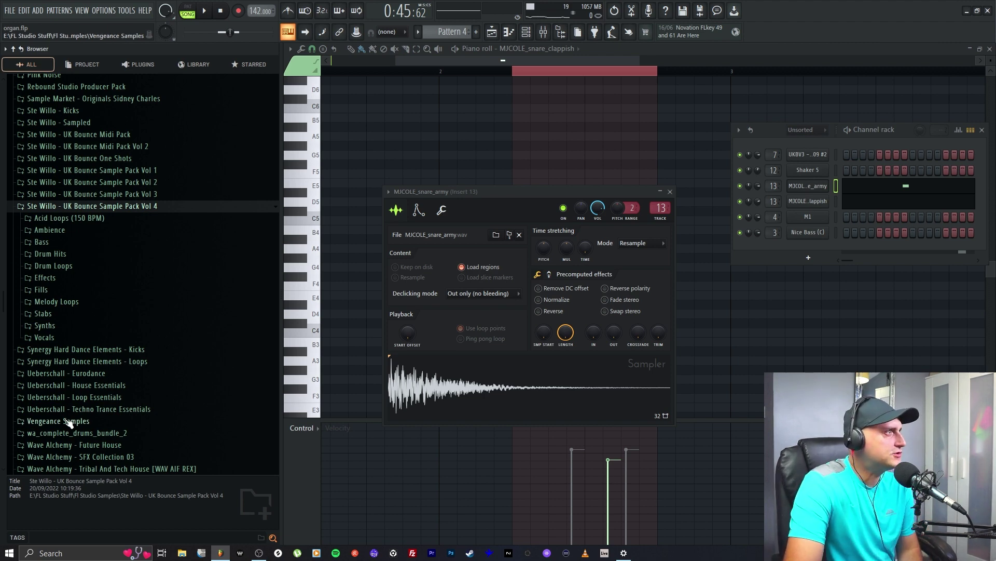
pyautogui.click(52, 254)
pyautogui.click(77, 340)
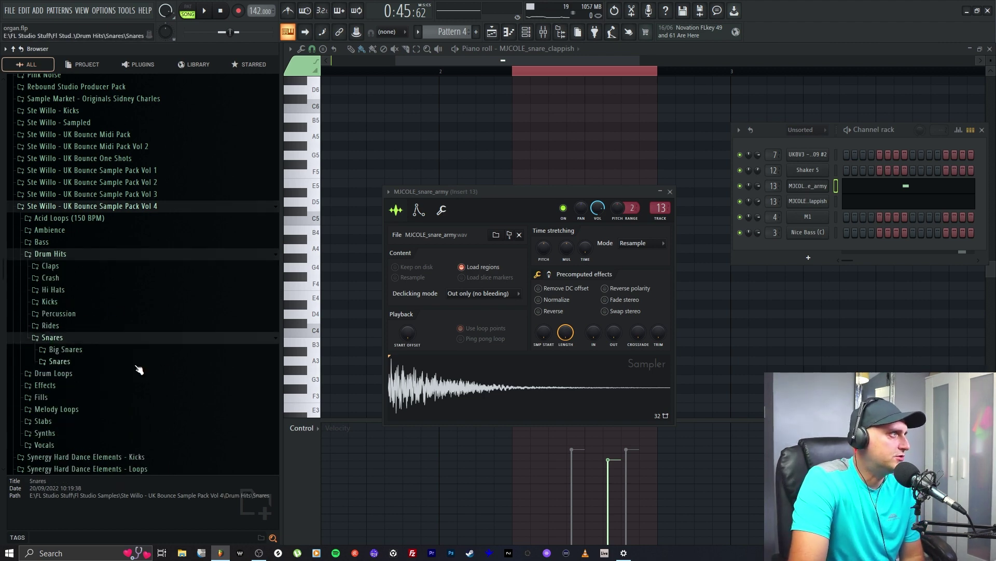
pyautogui.click(93, 362)
# Audition UKBV4 snare samples between 05 and 10, returning to UKBV4 - Snares 07.
pyautogui.click(124, 381)
pyautogui.click(146, 359)
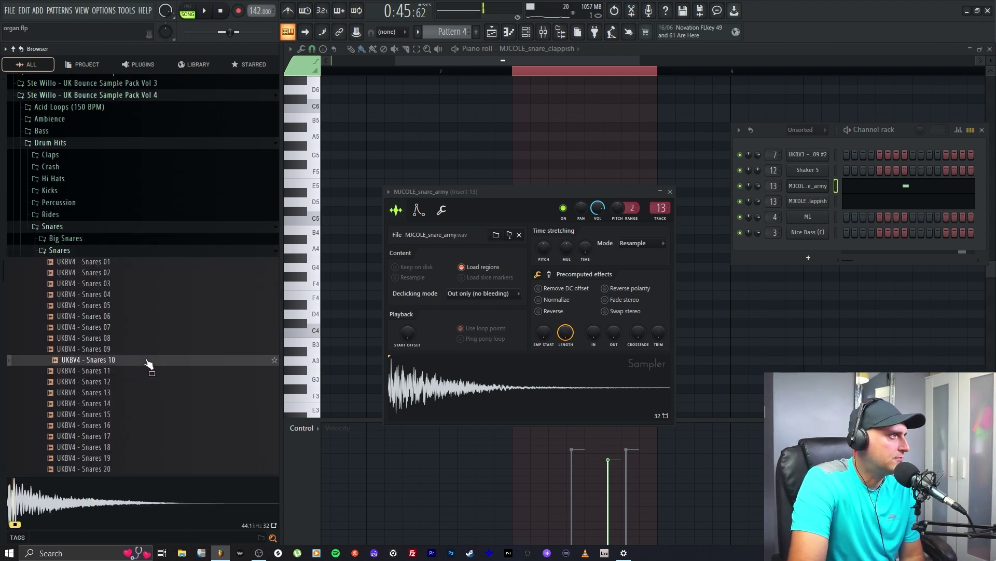
pyautogui.click(145, 338)
pyautogui.click(145, 327)
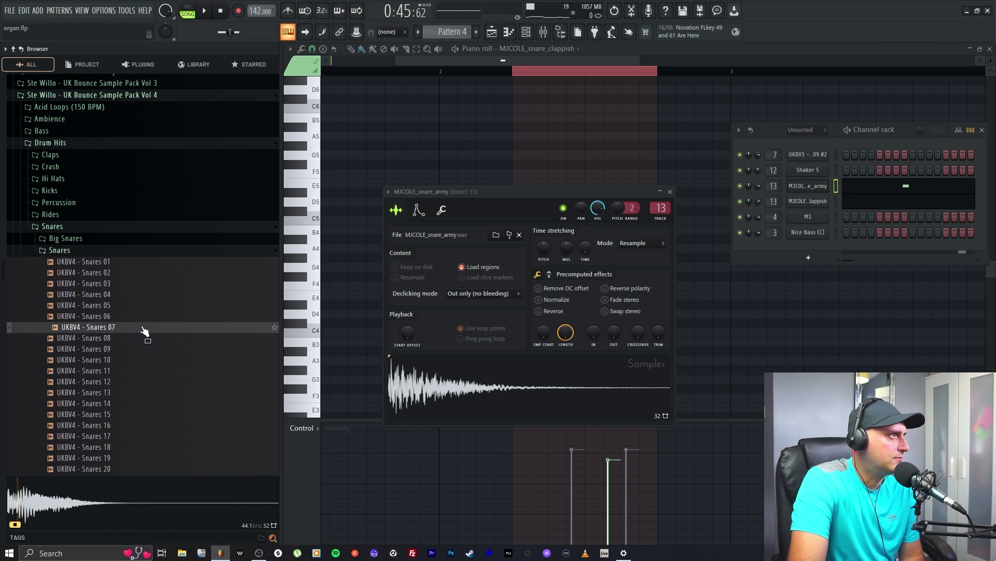
pyautogui.click(137, 330)
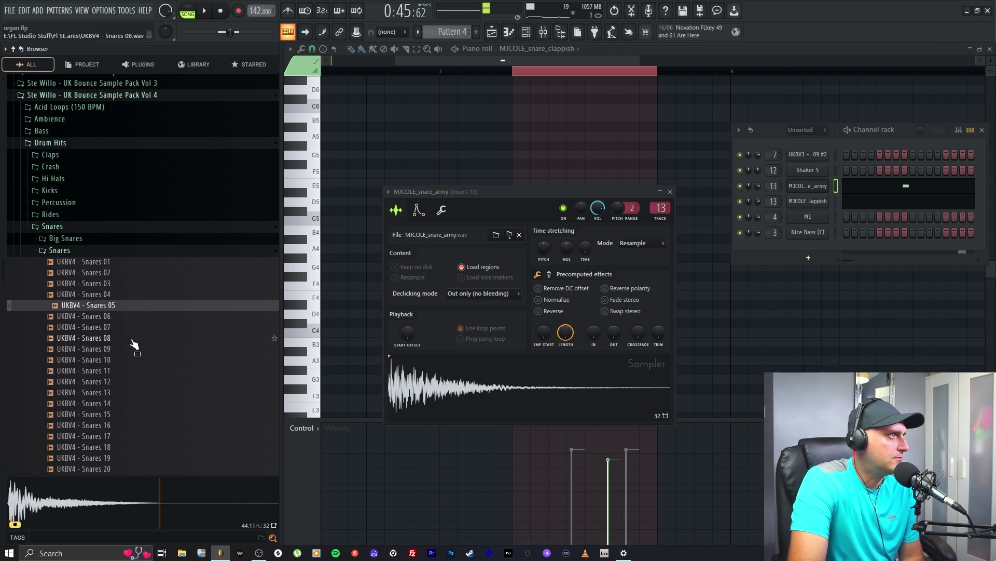
pyautogui.click(131, 330)
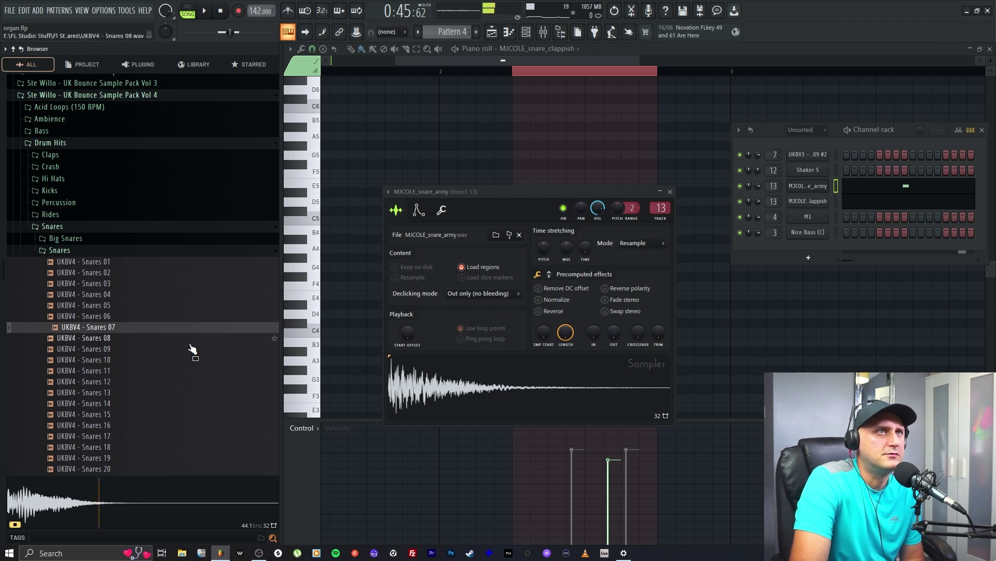
# Replace the MJCOLE_snare_clappish channel's sample with UKBV4 - Snares 07 and play Pattern 4 on its own.
pyautogui.click(796, 202)
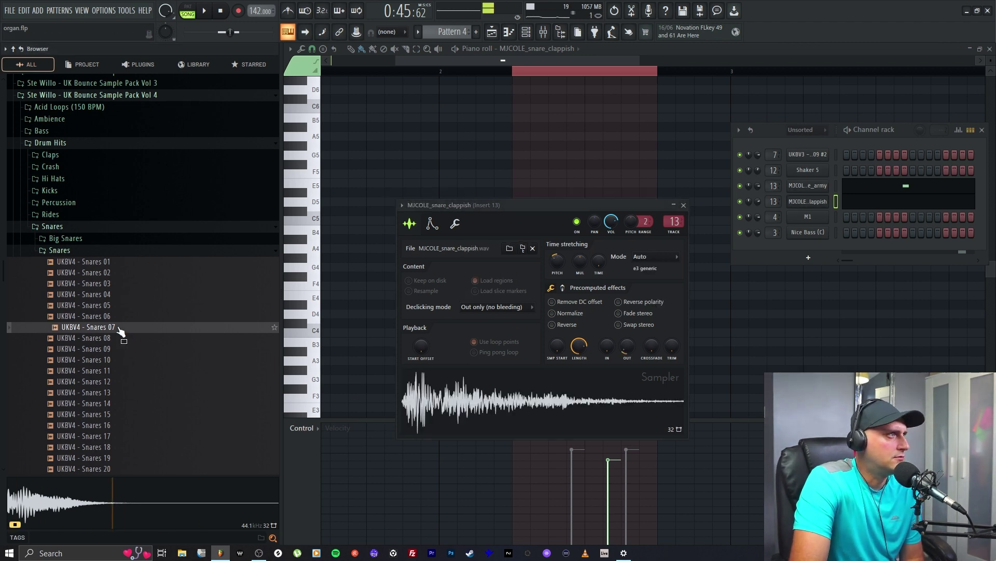
pyautogui.moveTo(120, 330); pyautogui.dragTo(513, 430)
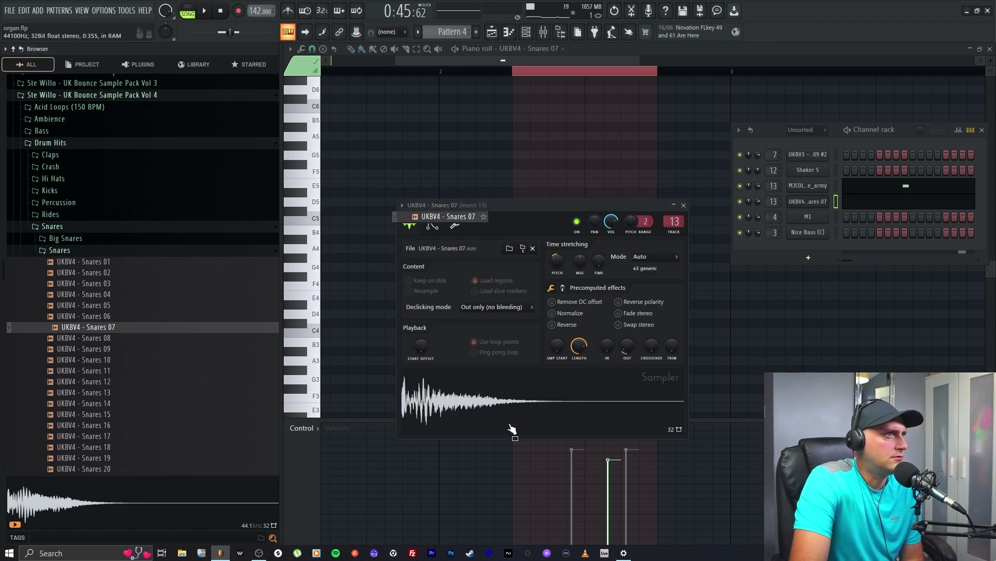
pyautogui.click(190, 15)
pyautogui.press('space')
pyautogui.click(527, 32)
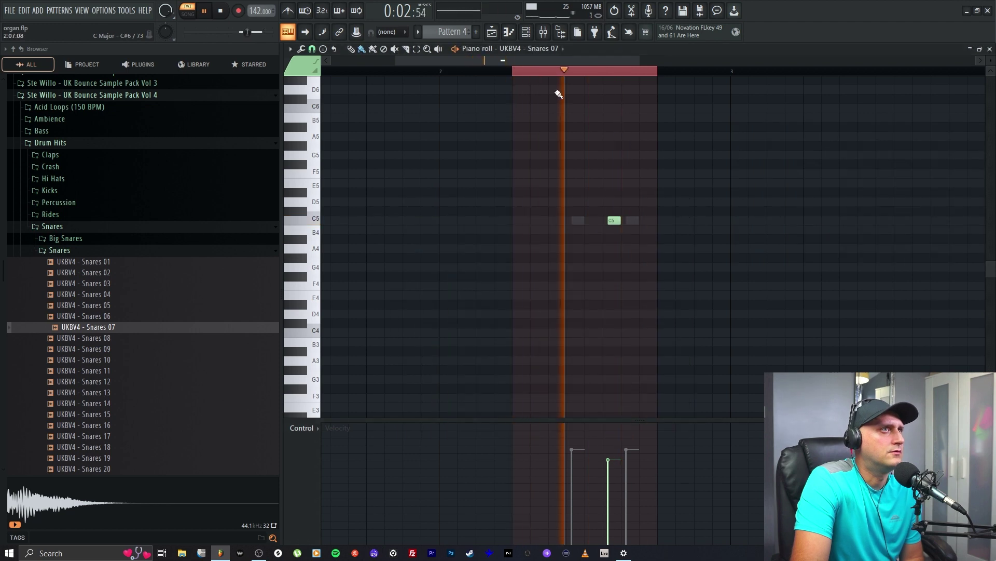
pyautogui.click(528, 32)
# Reset the UKBV4 - Snares 07 pitch shift to 0 cents and remove its fade-out.
pyautogui.click(808, 201)
pyautogui.rightClick(556, 262)
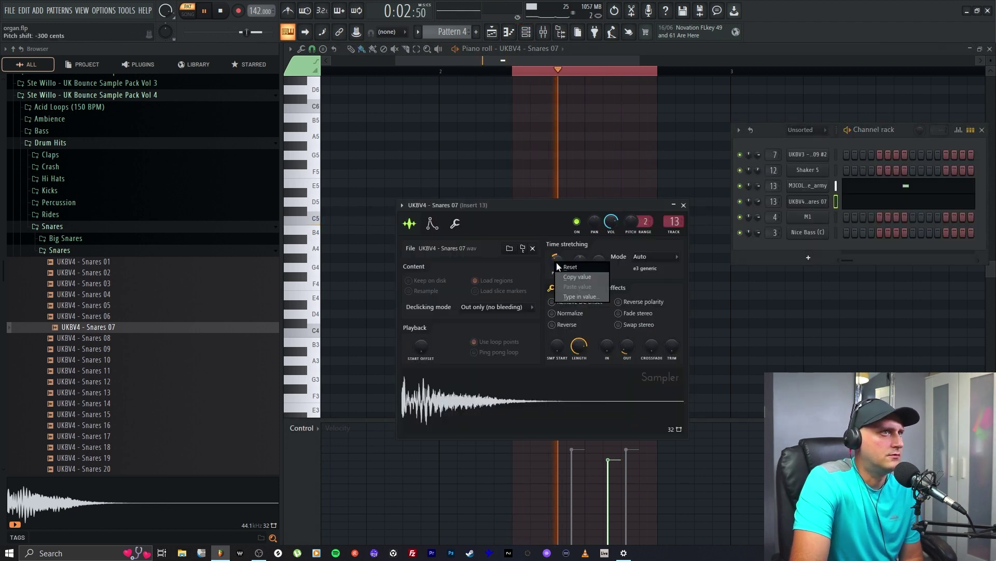
pyautogui.click(561, 266)
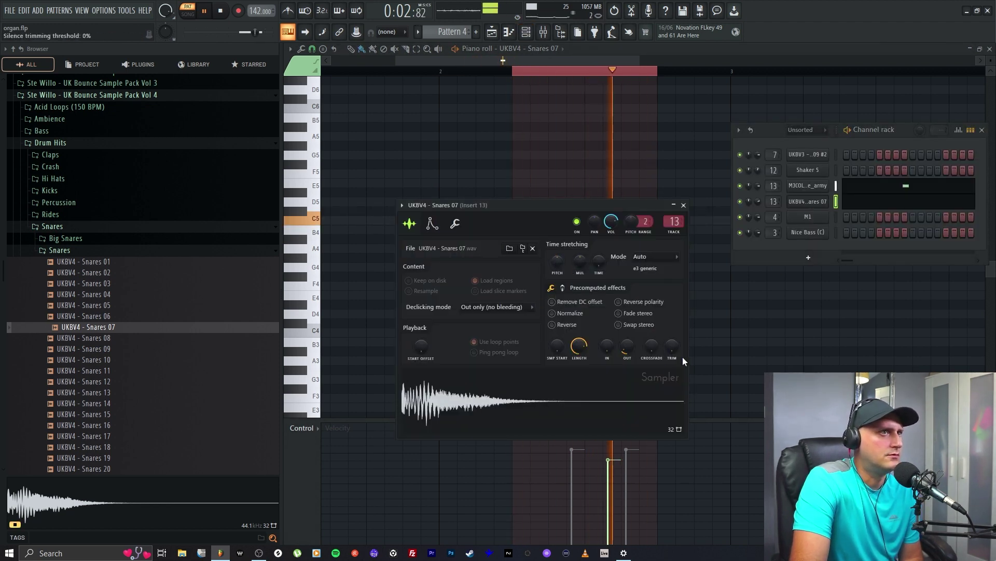
pyautogui.moveTo(627, 346); pyautogui.dragTo(627, 363)
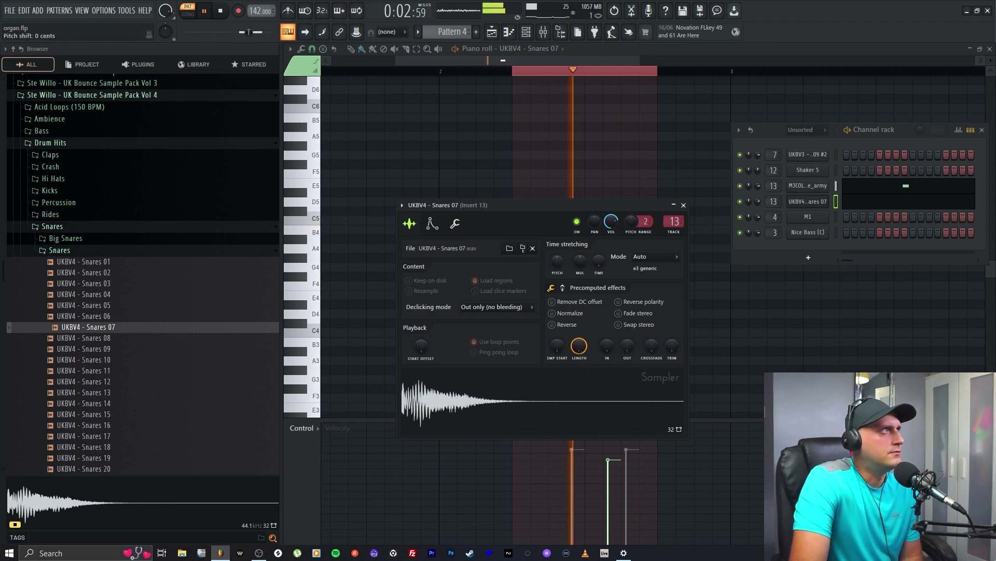
# Set the UKBV4 - Snares 07 stretch mode to Stretch with a pitch shift of -200 cents, and switch playback to the full song.
pyautogui.click(651, 256)
pyautogui.click(647, 282)
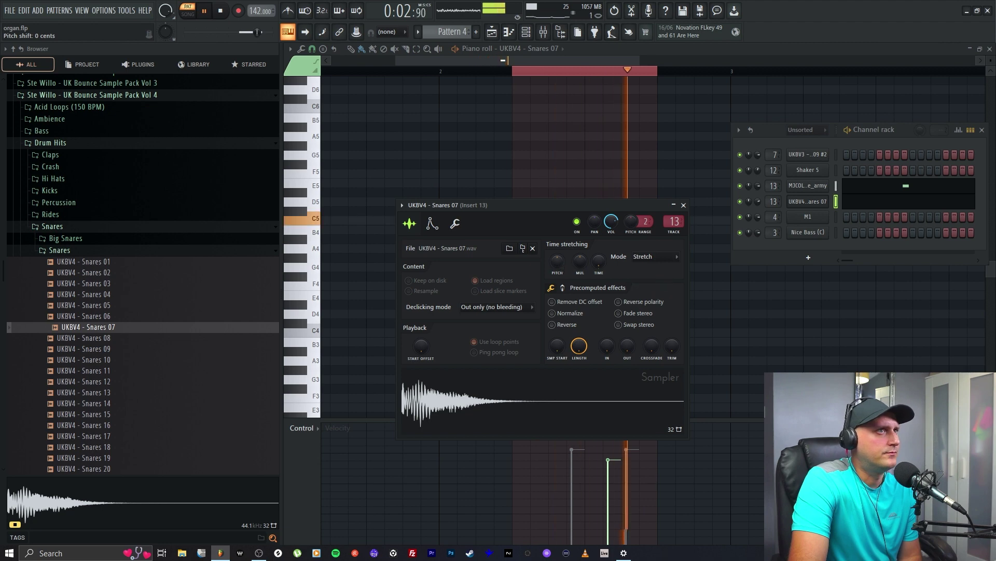
pyautogui.moveTo(555, 264); pyautogui.dragTo(556, 270)
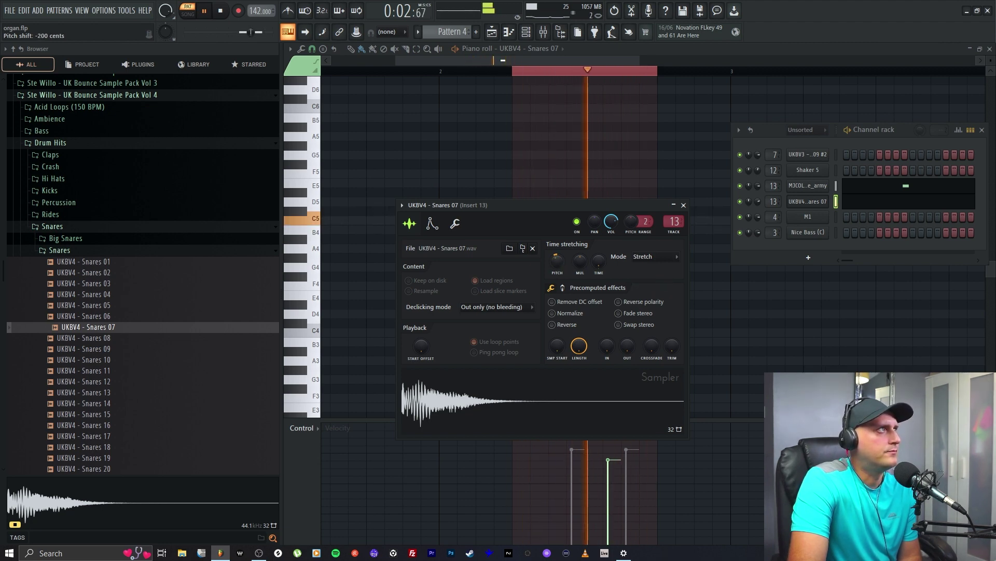
pyautogui.click(508, 44)
pyautogui.press('l')
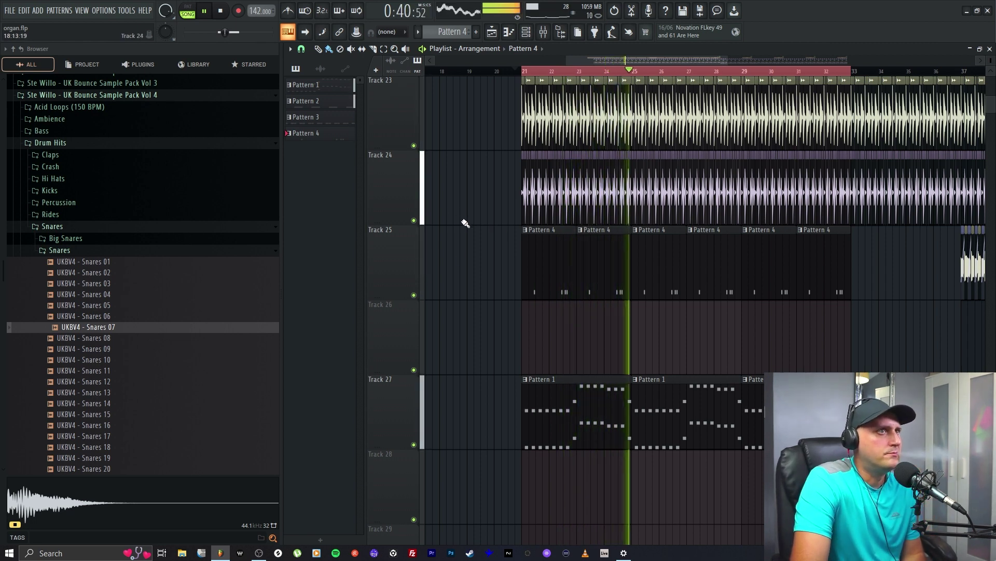
# Listen to the looped arrangement section with the Pattern 4 snare fill, and stop playback.
pyautogui.click(422, 145)
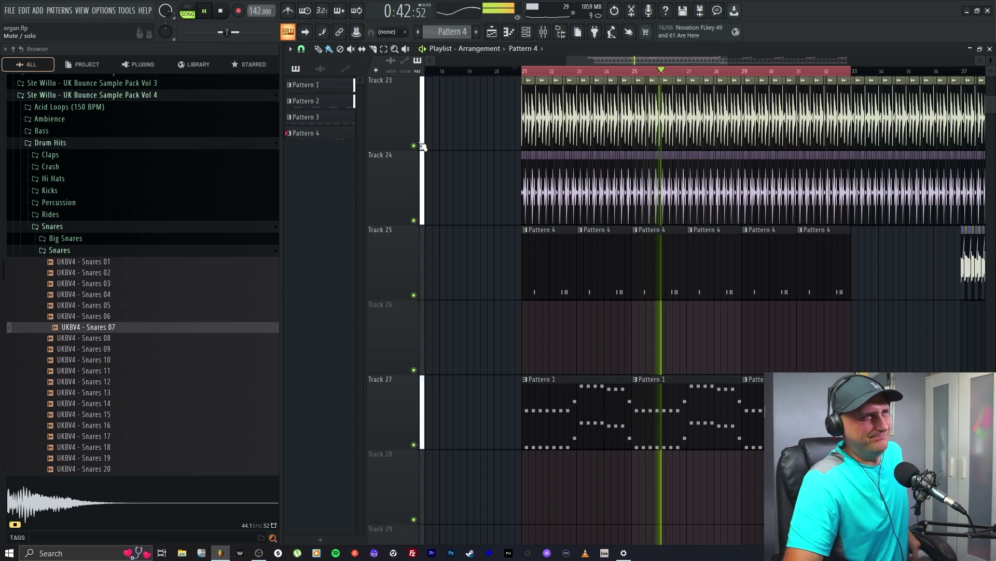
pyautogui.rightClick(422, 156)
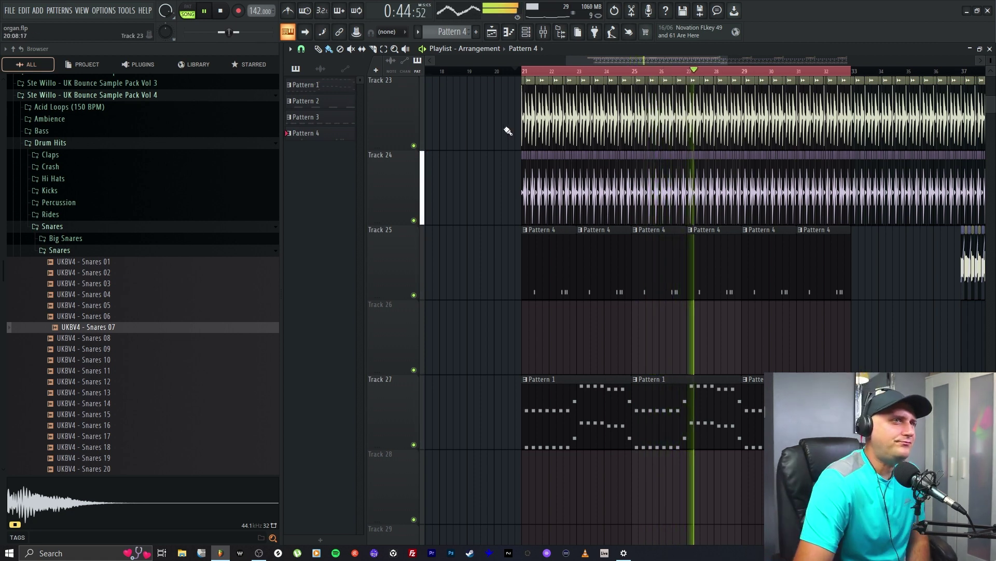
pyautogui.click(423, 119)
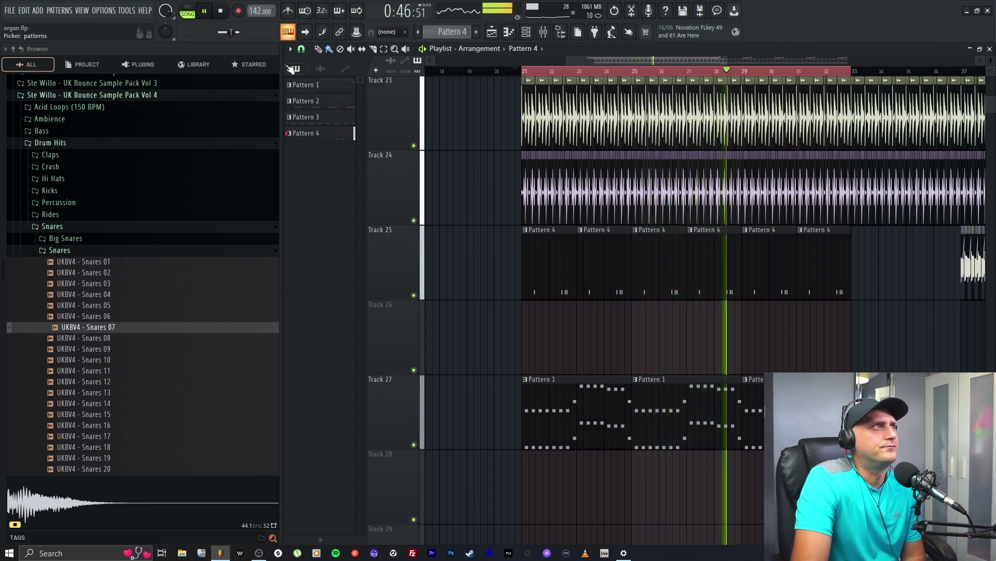
pyautogui.press('space')
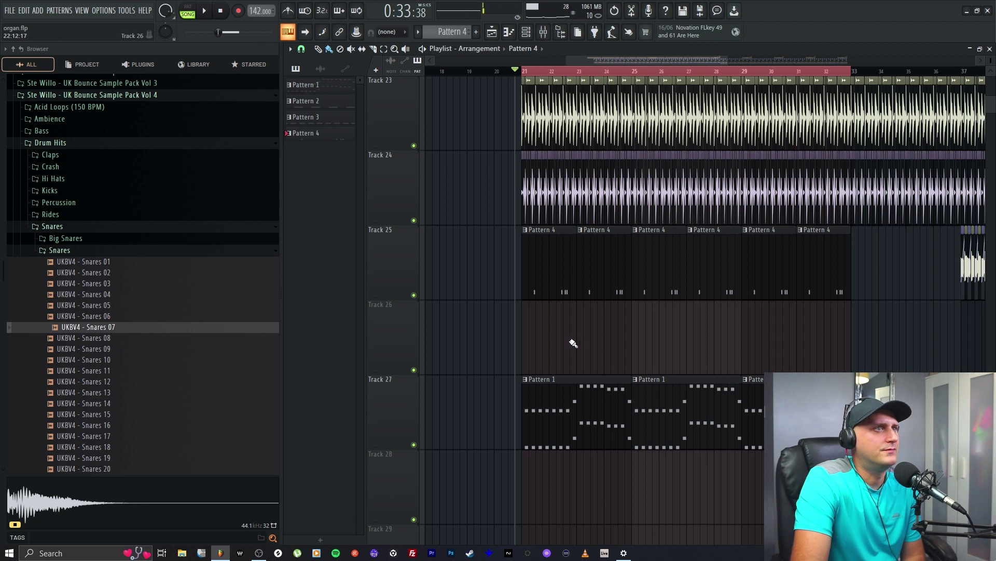
pyautogui.doubleClick(562, 276)
pyautogui.click(492, 32)
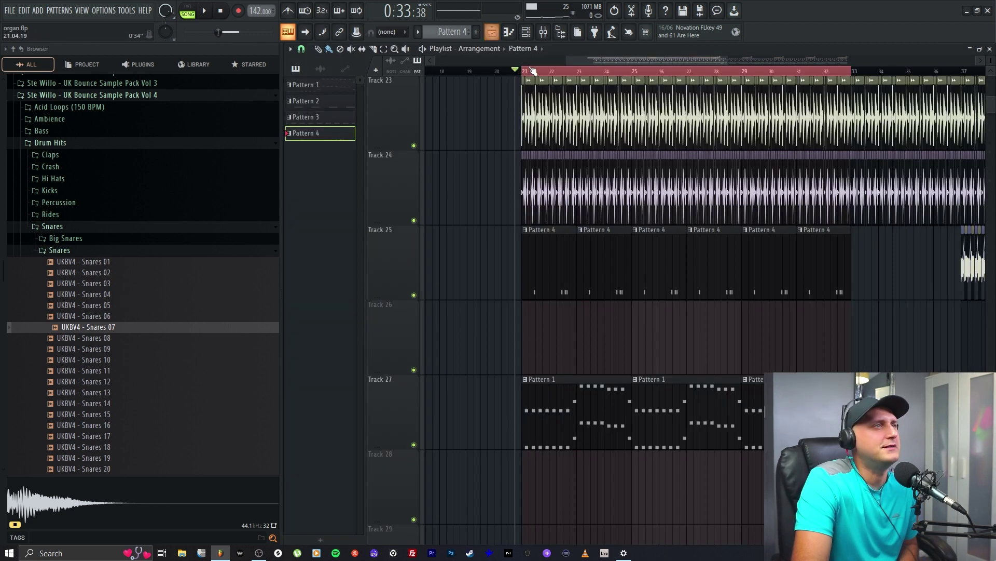
# Select bars 21 and 22 of the playlist as the loop range, mute Track 27, and play the range.
pyautogui.moveTo(526, 75); pyautogui.dragTo(594, 89)
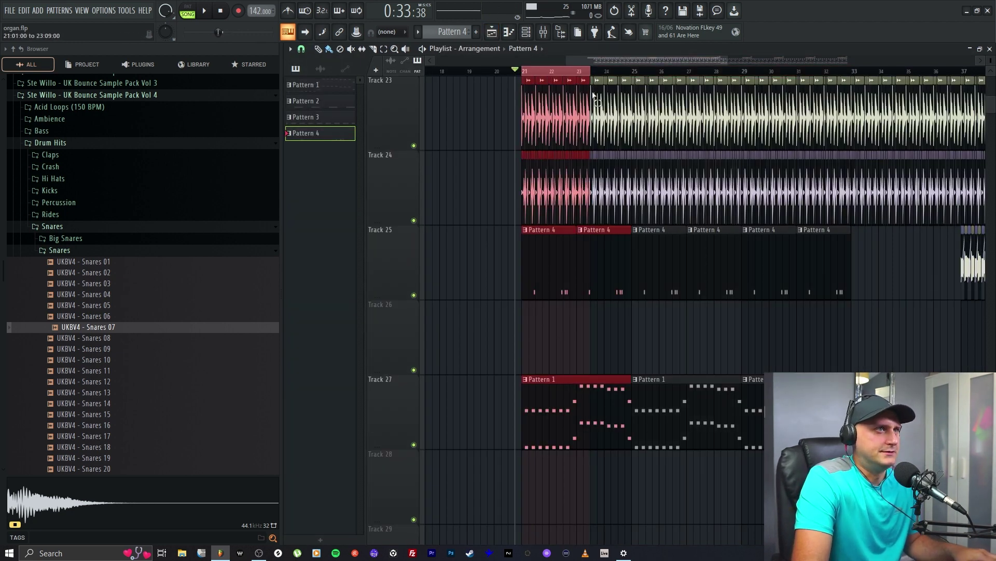
pyautogui.click(414, 445)
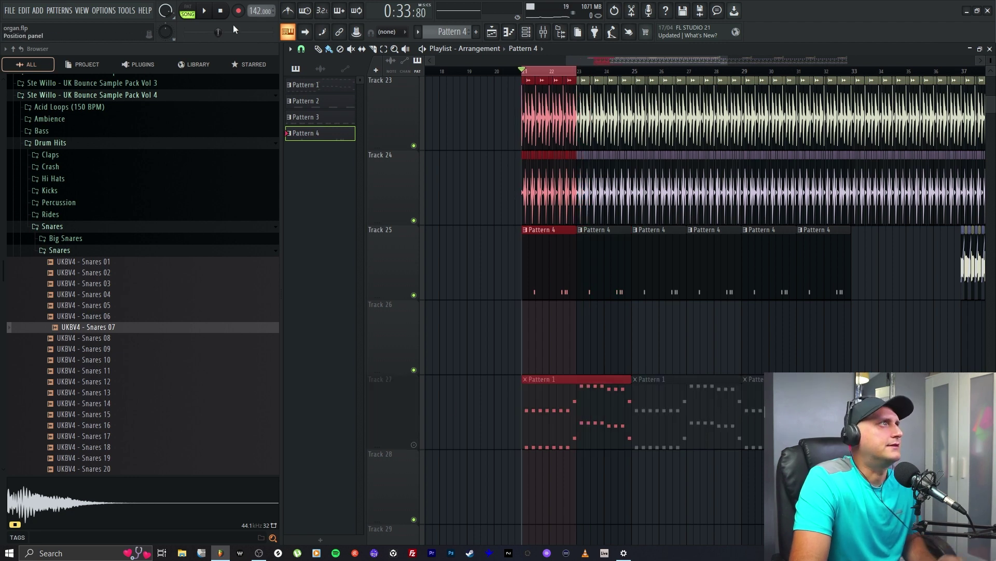
pyautogui.press('space')
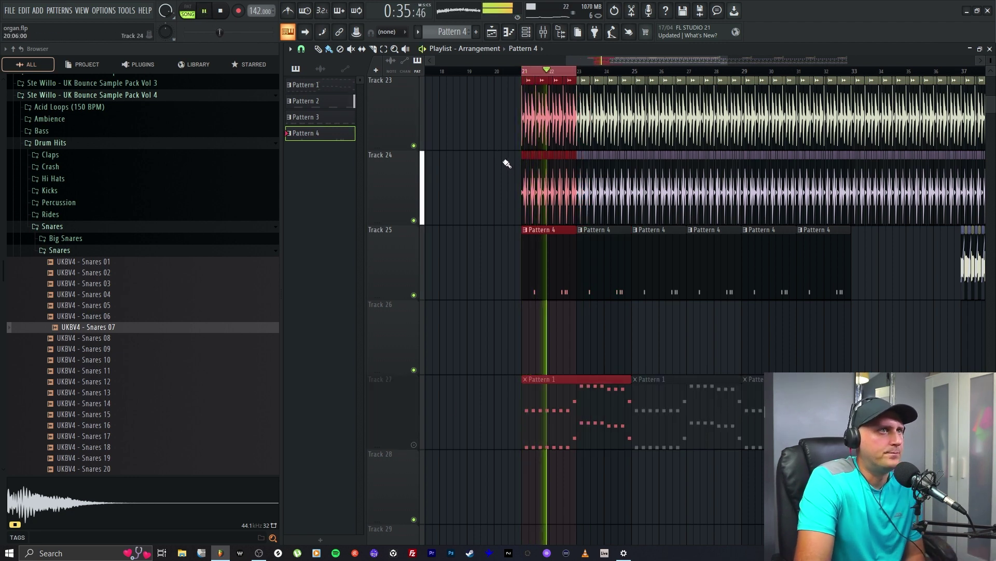
pyautogui.press('space')
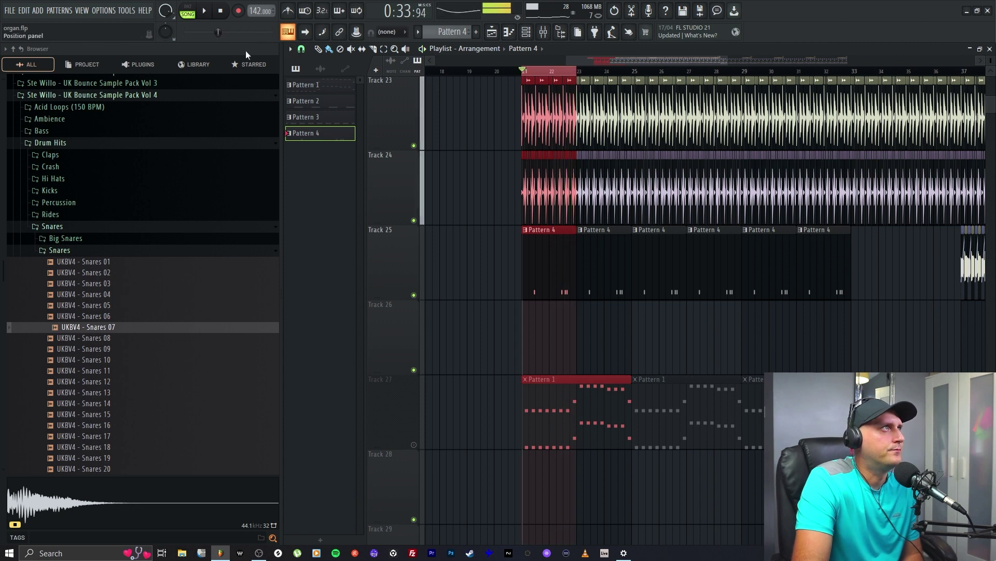
# Tighten the UKBV4 - Snares 07 volume envelope while Pattern 4 plays, shortening it and setting the release time to 16%.
pyautogui.doubleClick(561, 263)
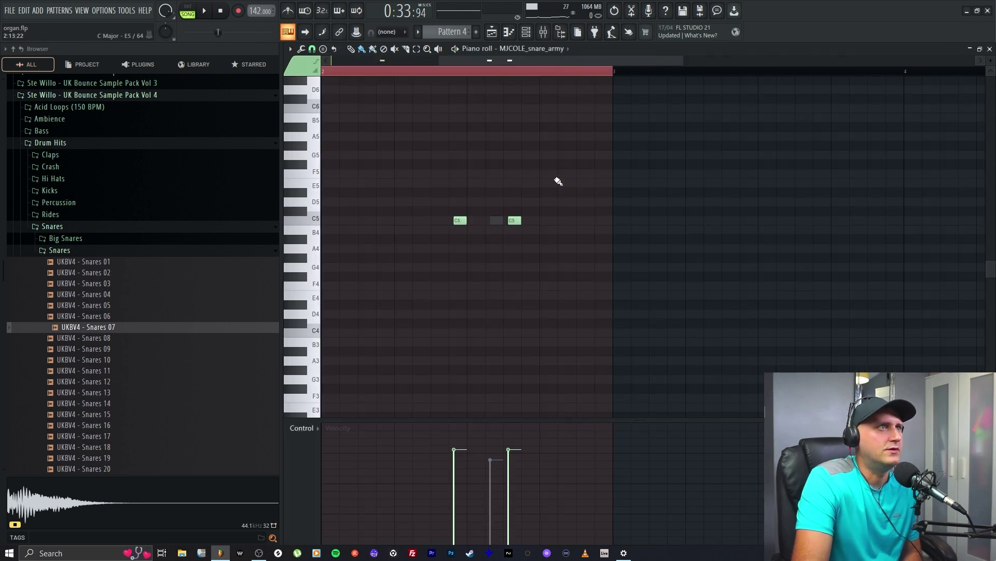
pyautogui.click(529, 36)
pyautogui.click(810, 203)
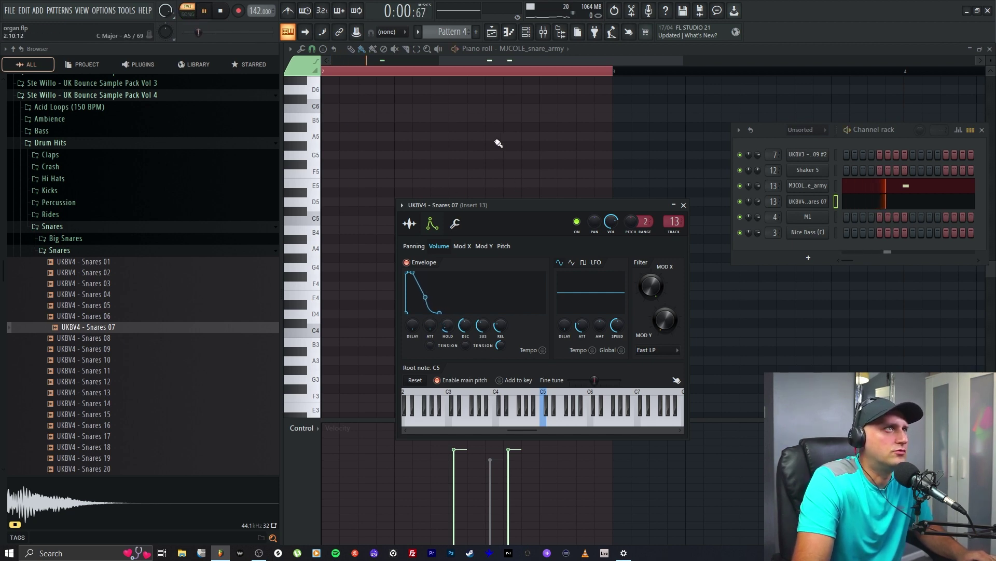
pyautogui.press('F7')
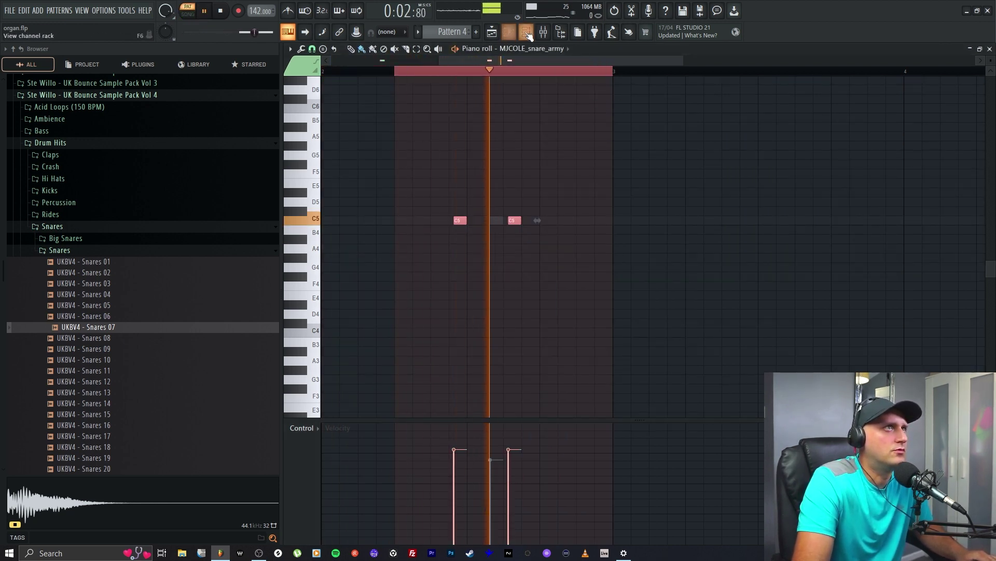
pyautogui.press('F6')
pyautogui.click(801, 204)
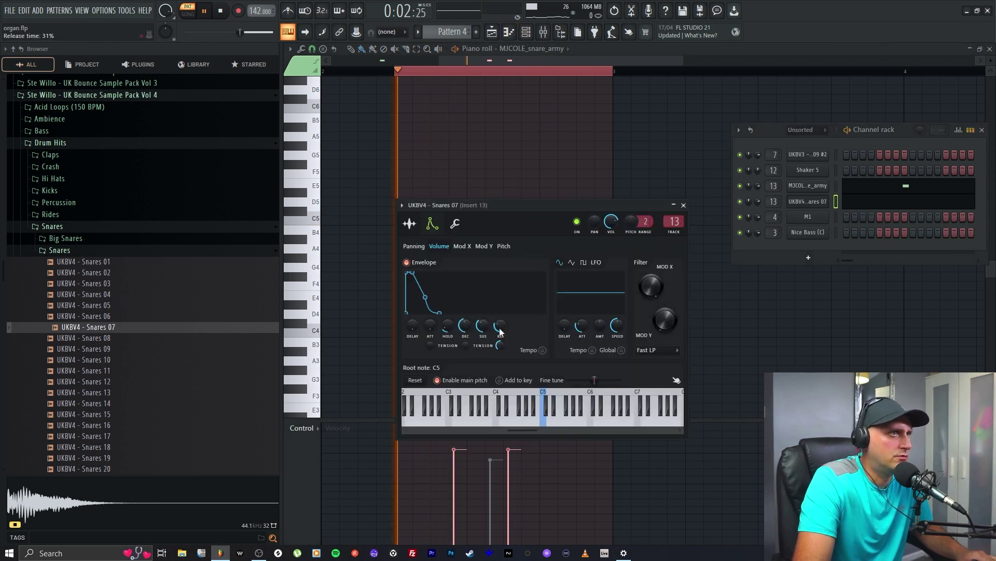
pyautogui.moveTo(483, 325); pyautogui.dragTo(503, 320)
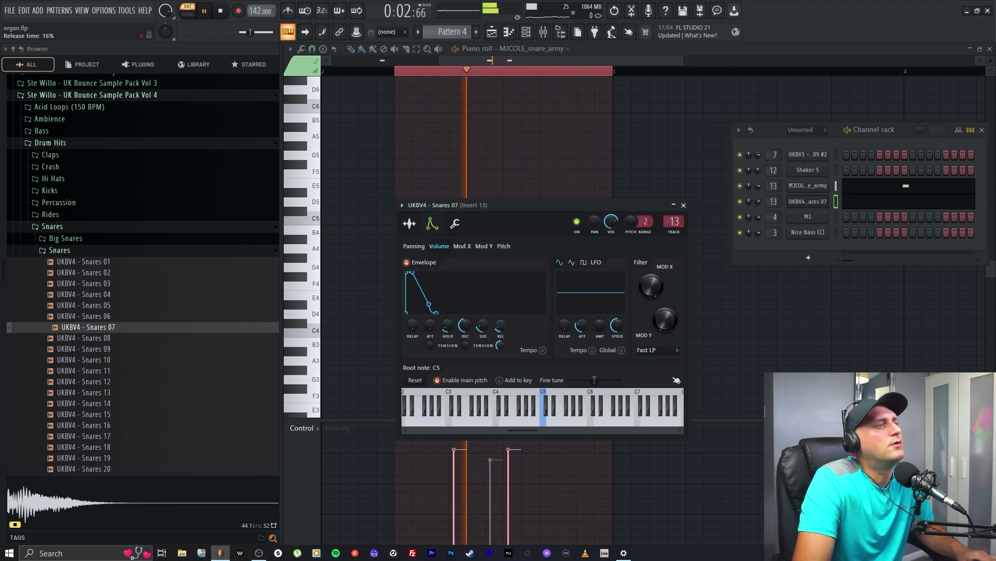
pyautogui.moveTo(445, 332); pyautogui.dragTo(445, 339)
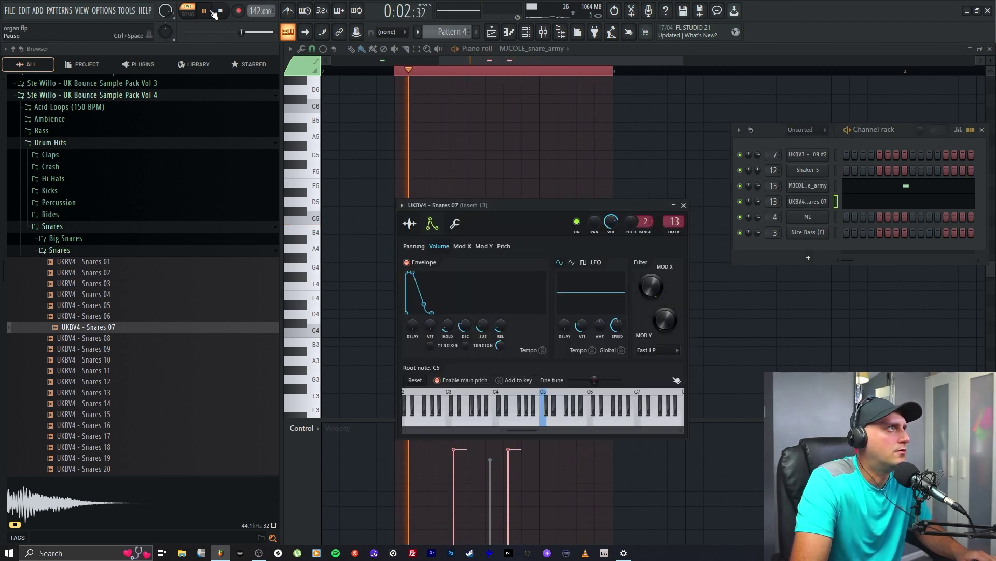
# Stop playback and audition other UKBV4 snares, from 06 up to 02 and from 20 up to 16.
pyautogui.press('space')
pyautogui.press('Up')
pyautogui.press('Up')
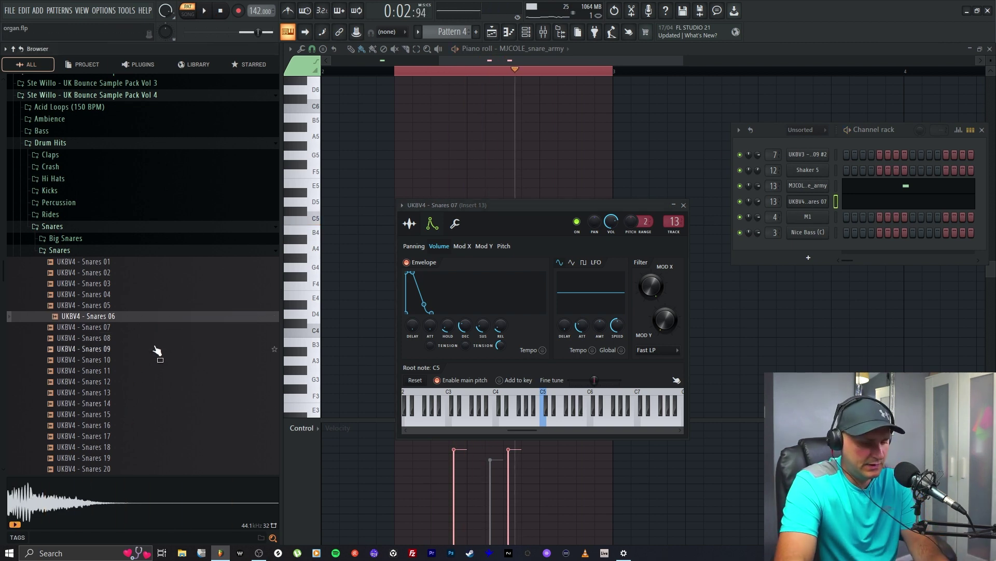
pyautogui.press('Up')
pyautogui.press('Up')
pyautogui.press('Up')
pyautogui.press('Up')
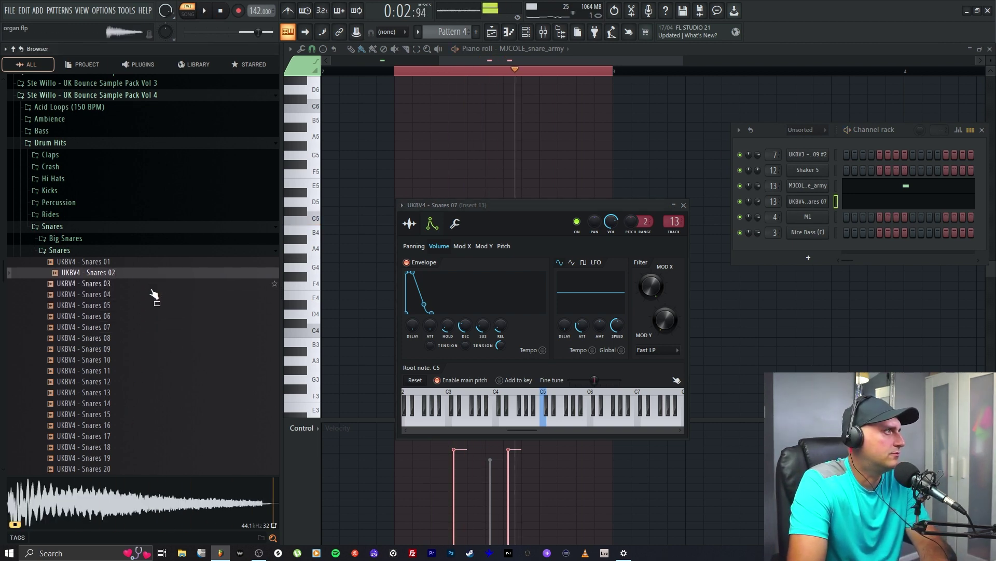
pyautogui.scroll(-4, 136, 363)
pyautogui.click(136, 338)
pyautogui.press('Up')
pyautogui.press('Up')
pyautogui.press('Up')
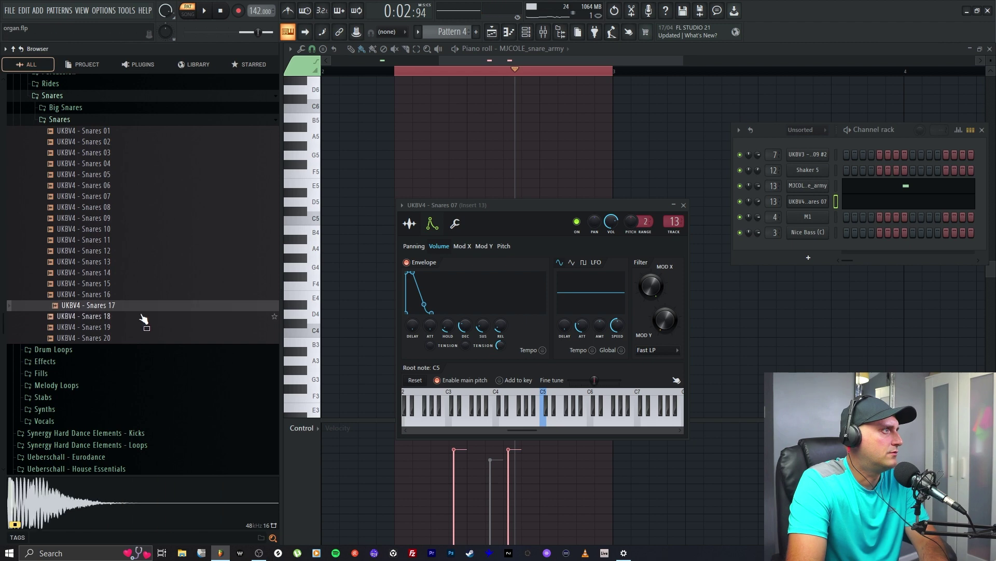
# Add a middle C5 hit to MJCOLE_snare_army in Pattern 4, delete the matching UKBV4 - Snares 07 note, and play the pattern.
pyautogui.click(484, 175)
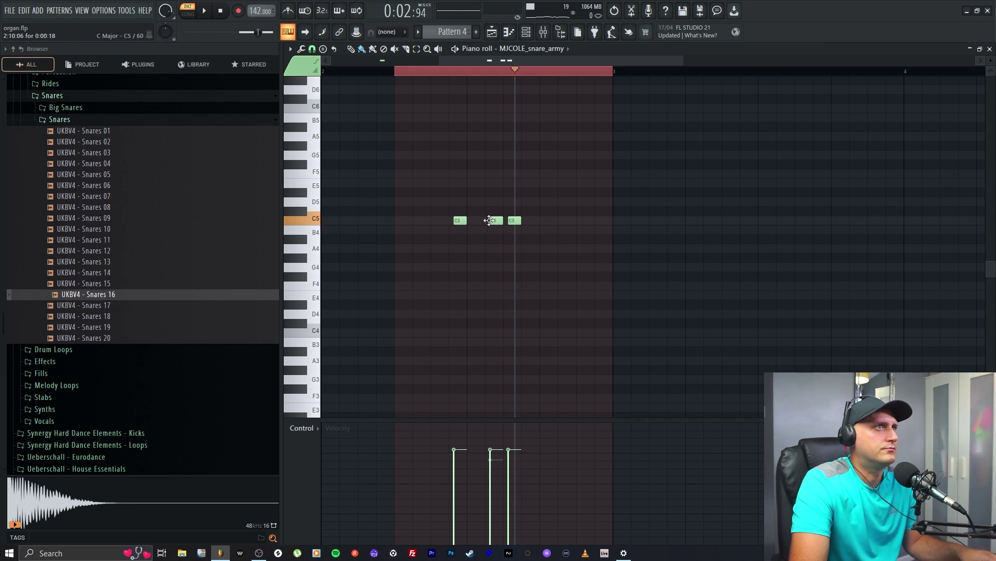
pyautogui.click(540, 49)
pyautogui.click(553, 331)
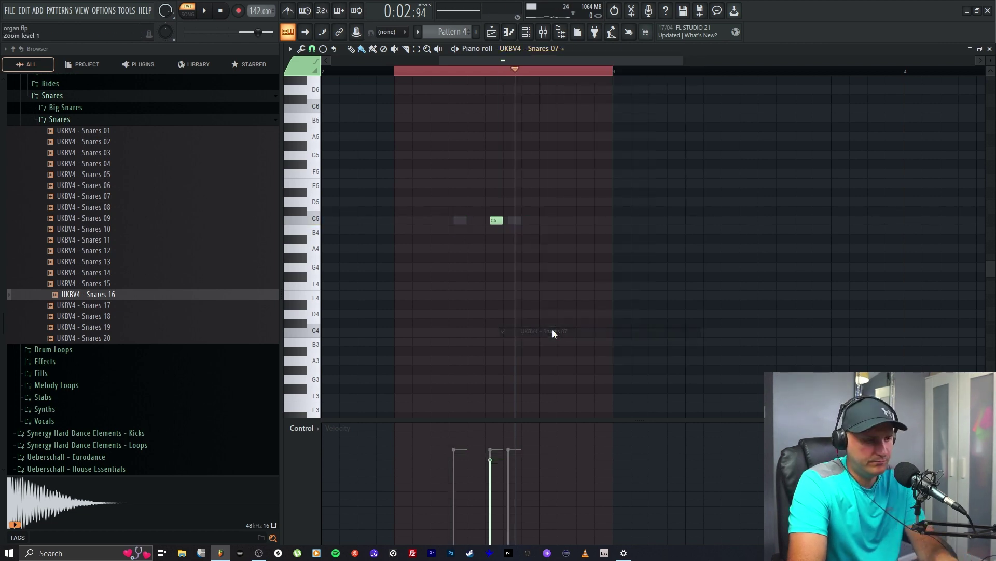
pyautogui.press('space')
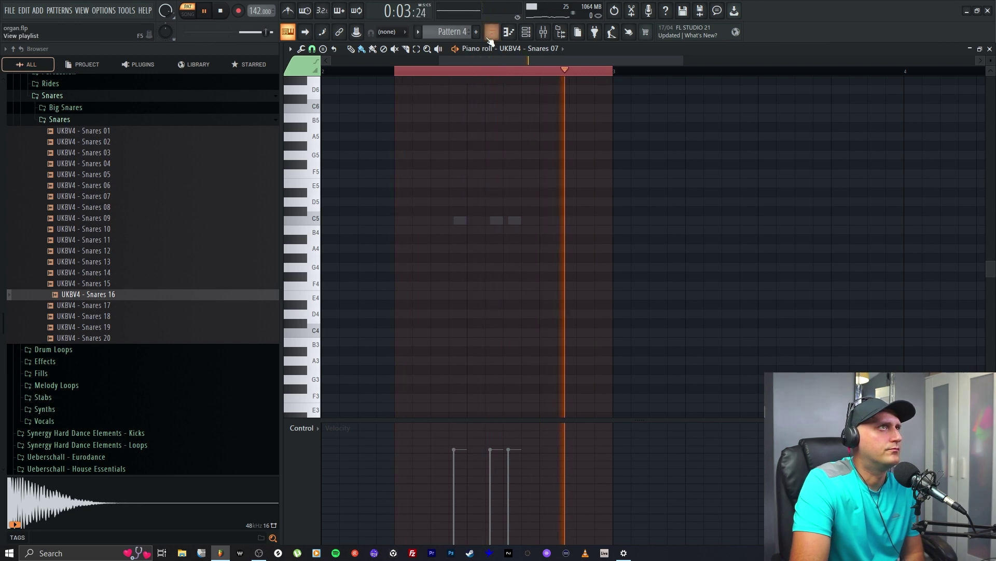
# Switch playback to the song in the playlist, listen to bars 21 and 22, and clear the clip selection.
pyautogui.press('F5')
pyautogui.press('l')
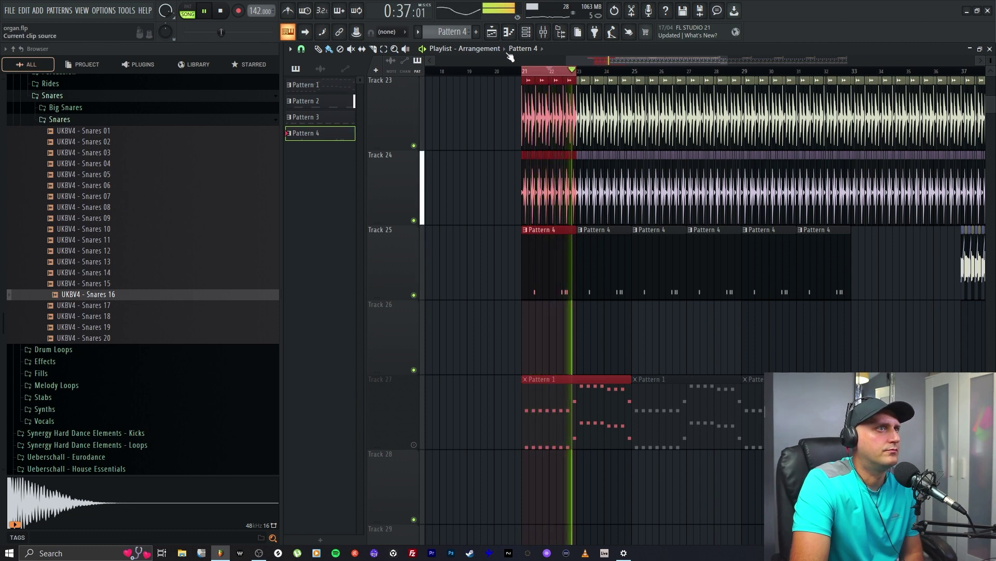
pyautogui.press('space')
pyautogui.hotkey('ctrl', 'd')
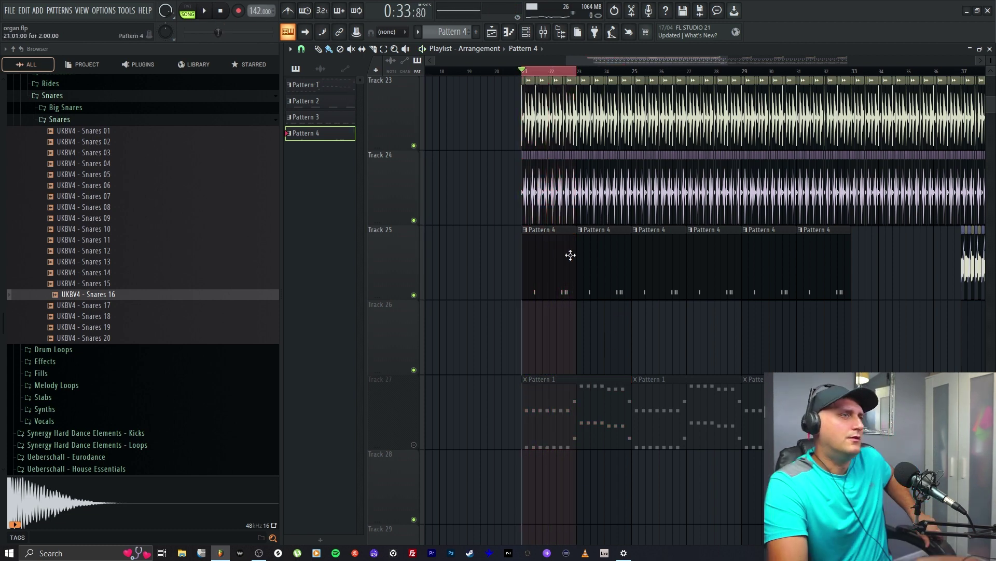
# Play the looped bars and compare the Pattern 4 snare fill with the drum clips on Tracks 20 to 24.
pyautogui.moveTo(725, 62); pyautogui.dragTo(617, 63)
pyautogui.scroll(3, 591, 345)
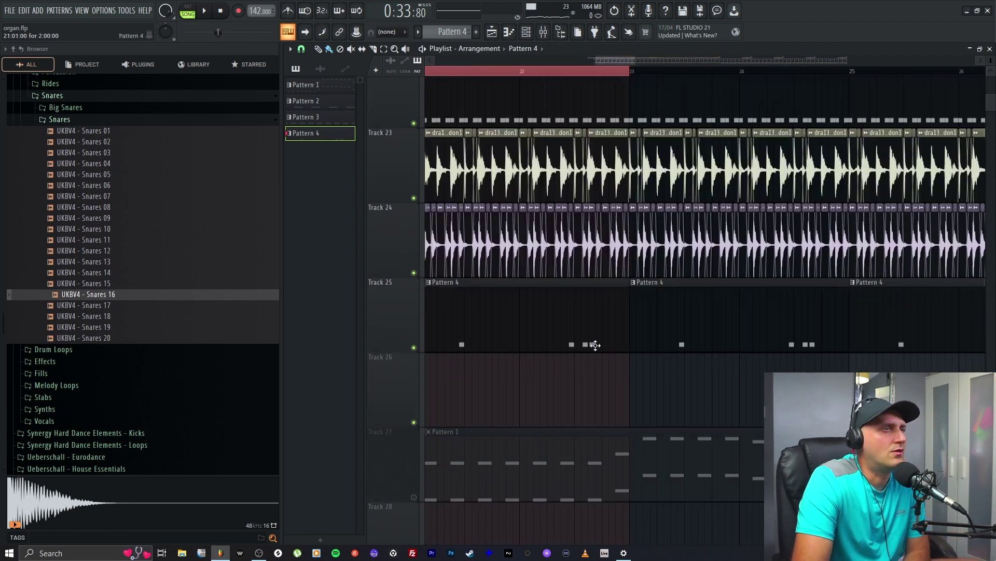
pyautogui.scroll(1, 594, 296)
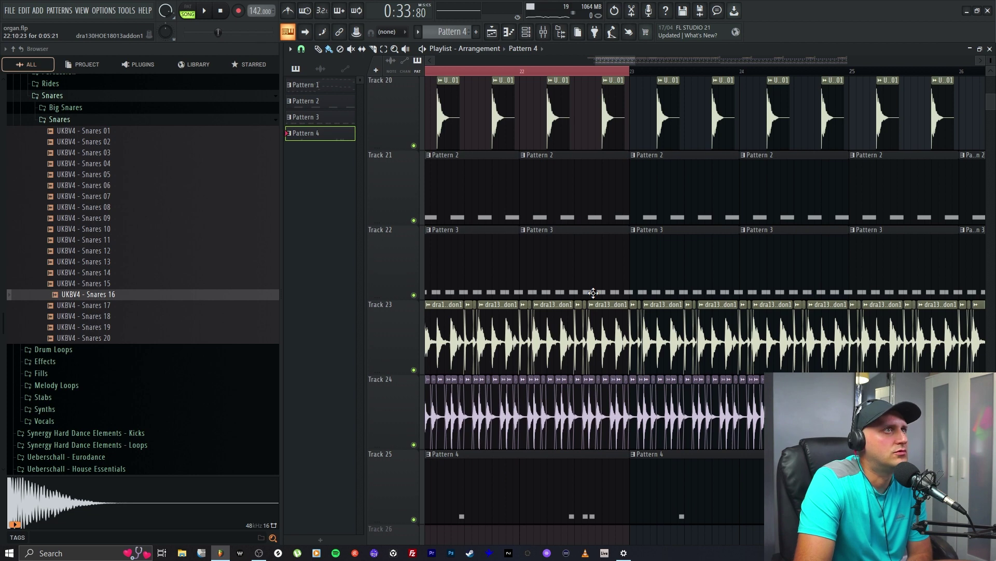
pyautogui.press('space')
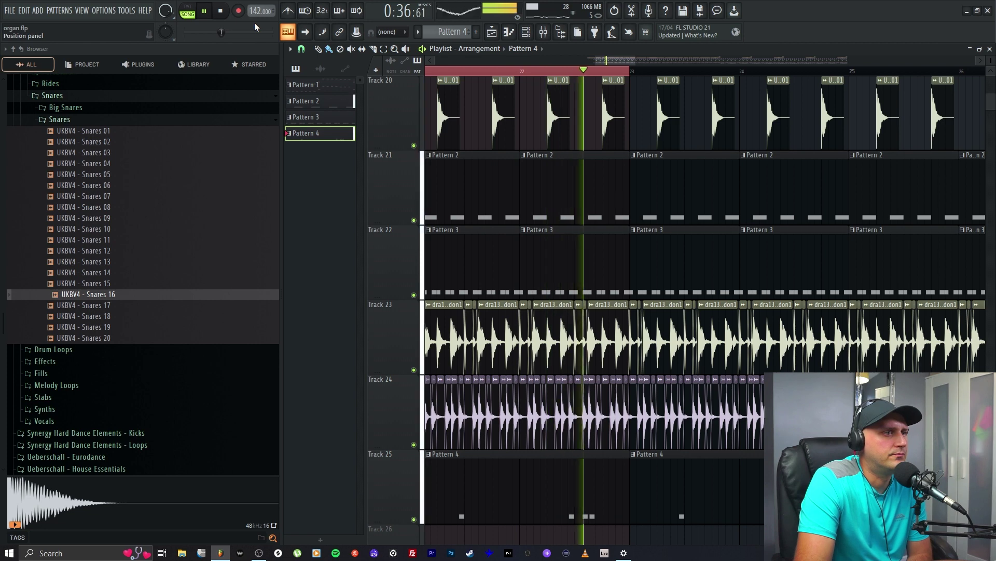
pyautogui.press('space')
# Delete the last C5 note of the MJCOLE_snare_army fill in Pattern 4 and play it in the arrangement.
pyautogui.doubleClick(560, 480)
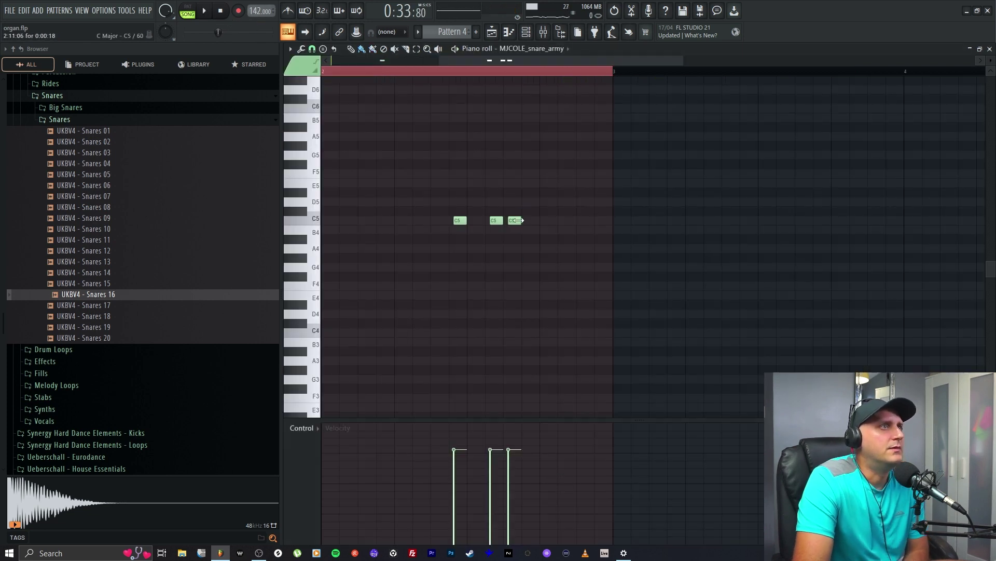
pyautogui.press('F5')
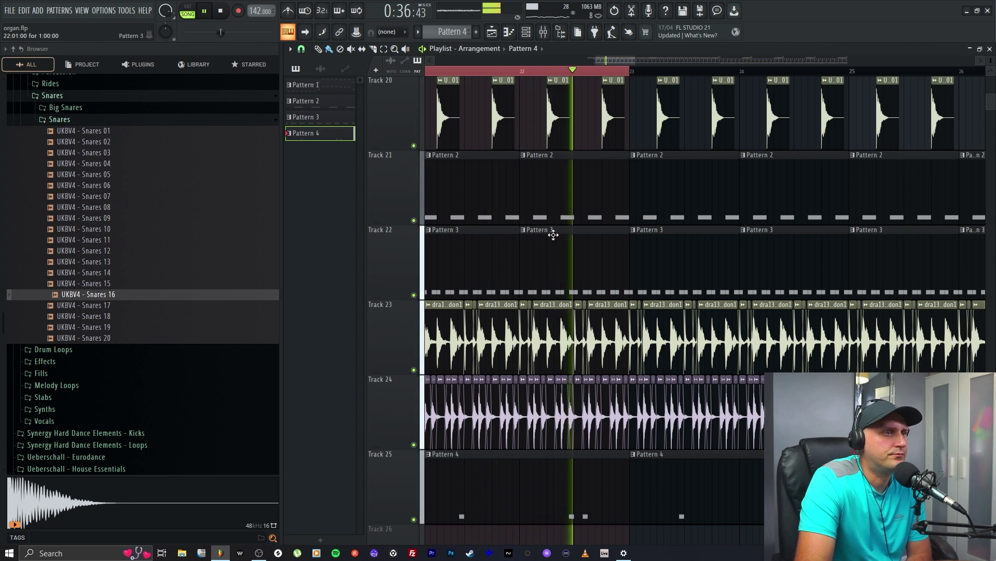
pyautogui.press('space')
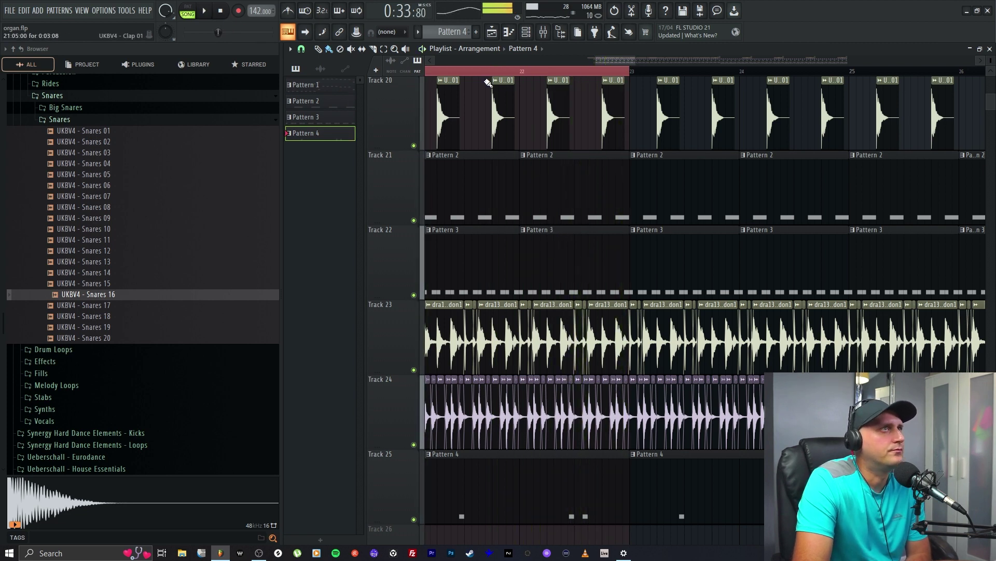
# Set the low cut of the Decapitator on the MJCOLE_snare_army channel's Insert 13 to about 59.1 Hz.
pyautogui.click(527, 33)
pyautogui.click(809, 185)
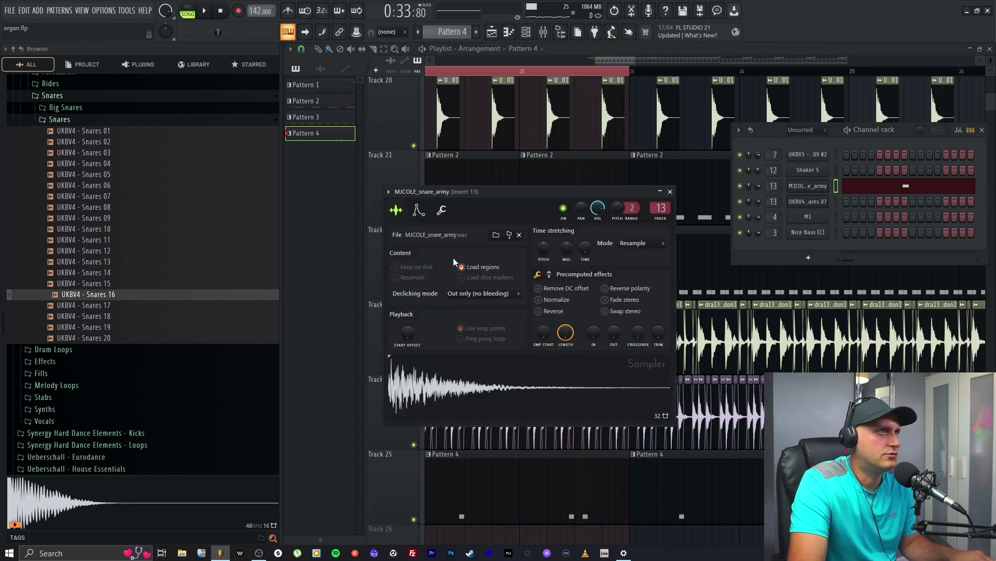
pyautogui.click(543, 32)
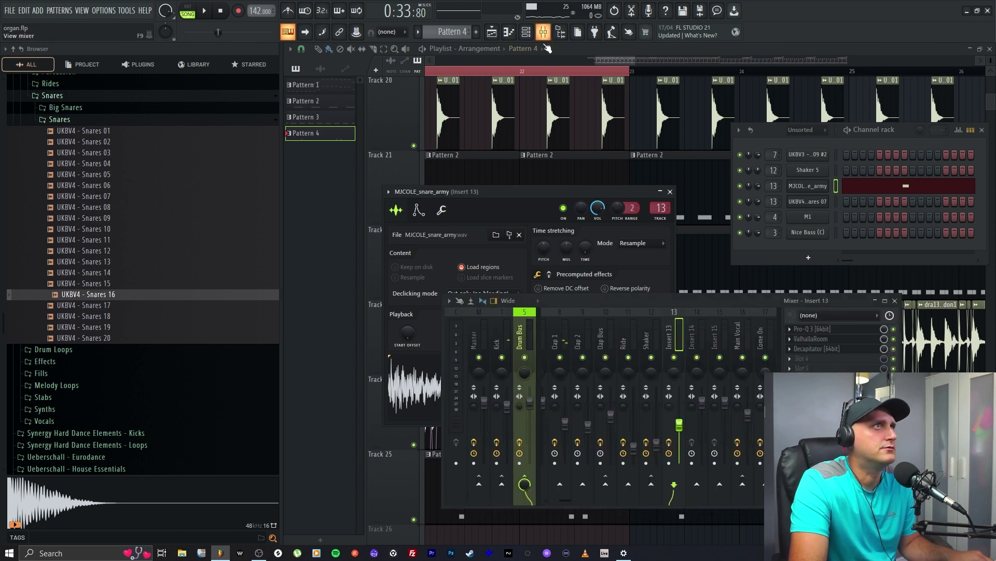
pyautogui.click(817, 348)
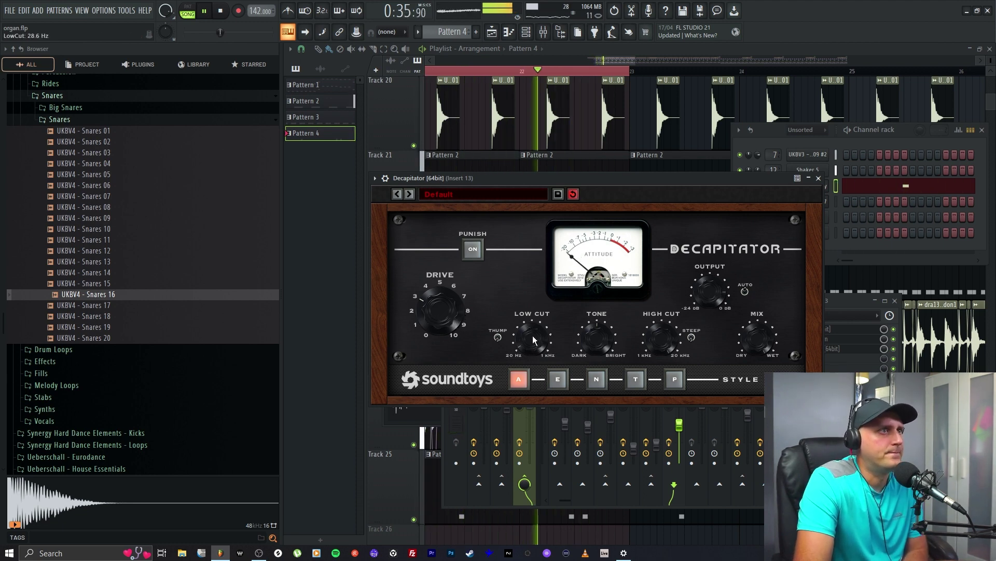
pyautogui.moveTo(532, 349); pyautogui.dragTo(531, 341)
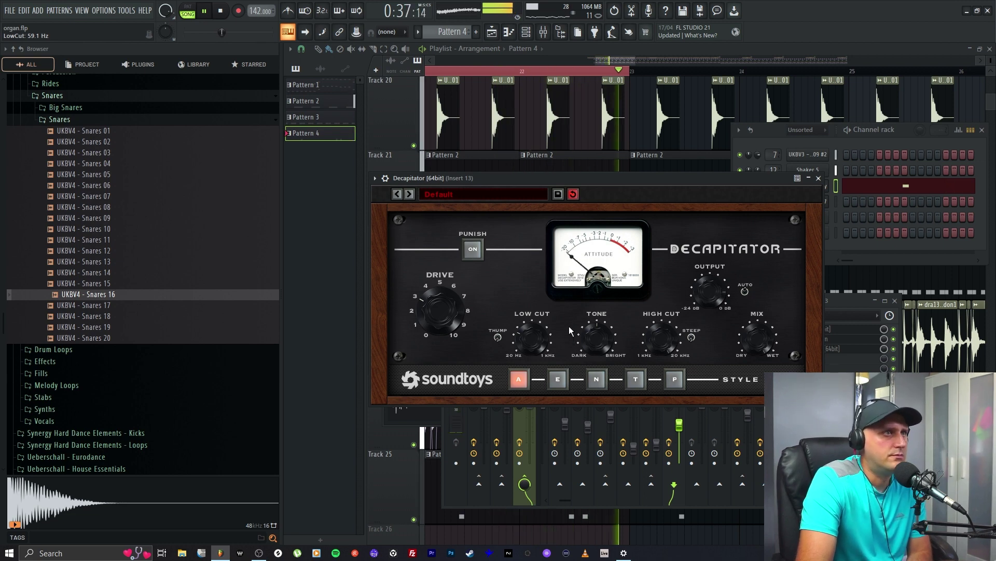
# Lower the ValhallaRoom mix on Insert 13 to 7.8 %.
pyautogui.click(830, 315)
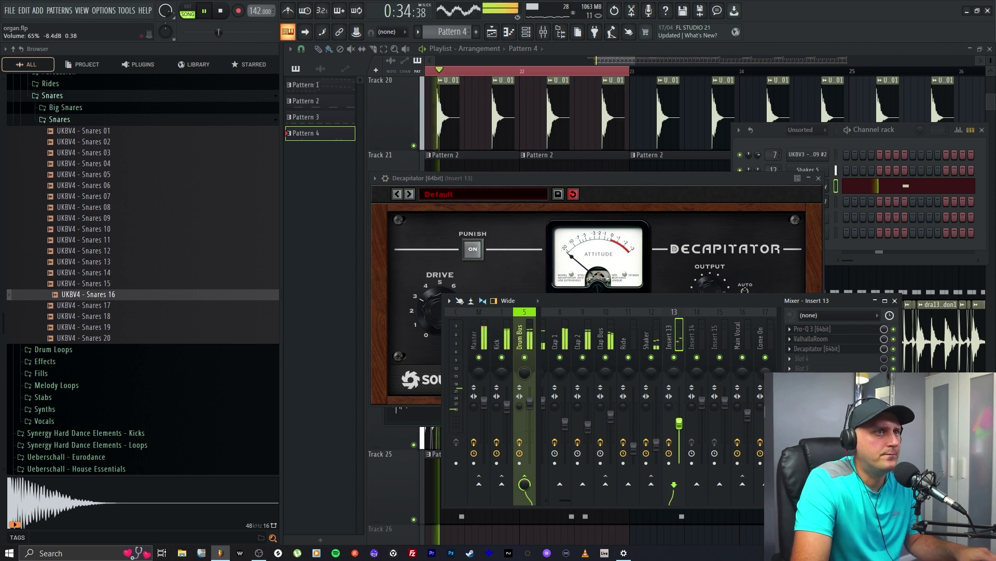
pyautogui.click(811, 338)
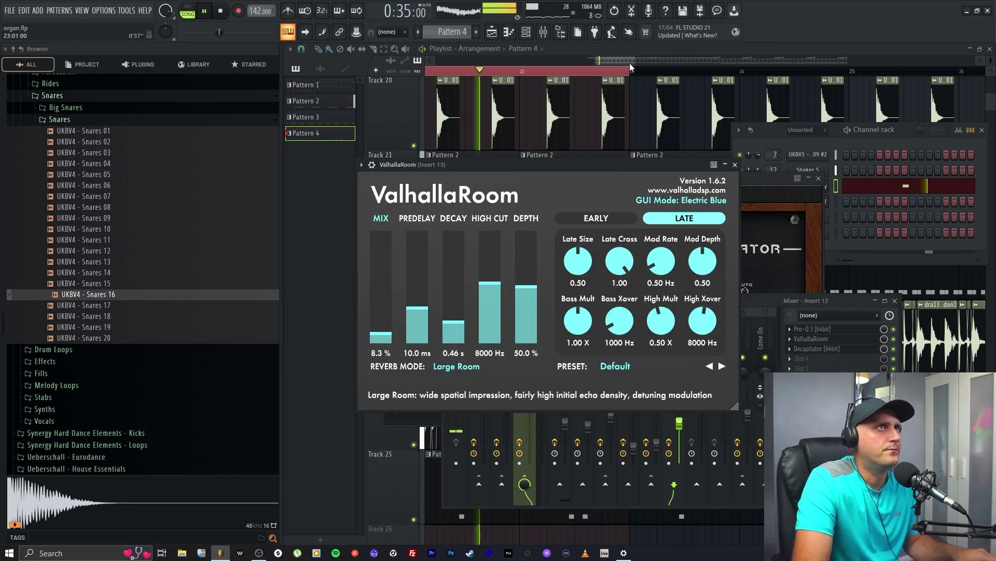
pyautogui.moveTo(389, 346); pyautogui.dragTo(389, 348)
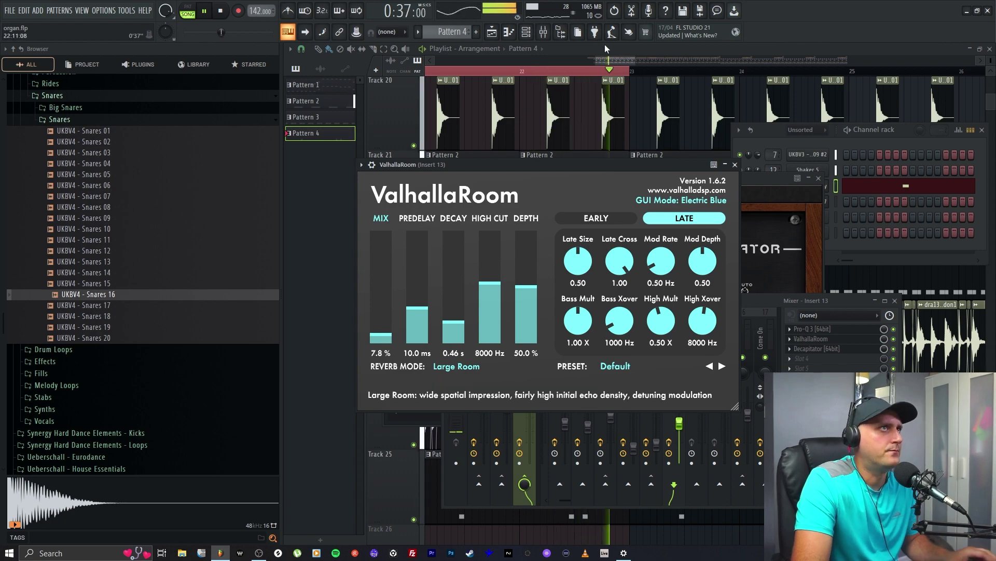
# Stop playback and delete the second Pattern 4 clip on Track 25, at bar 23.
pyautogui.moveTo(632, 62); pyautogui.dragTo(709, 61)
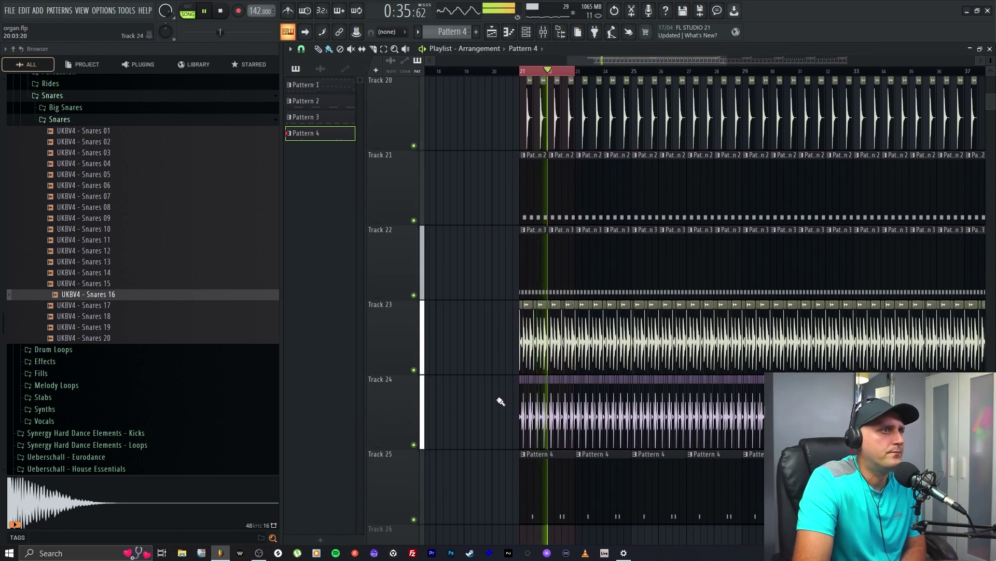
pyautogui.scroll(-1, 487, 380)
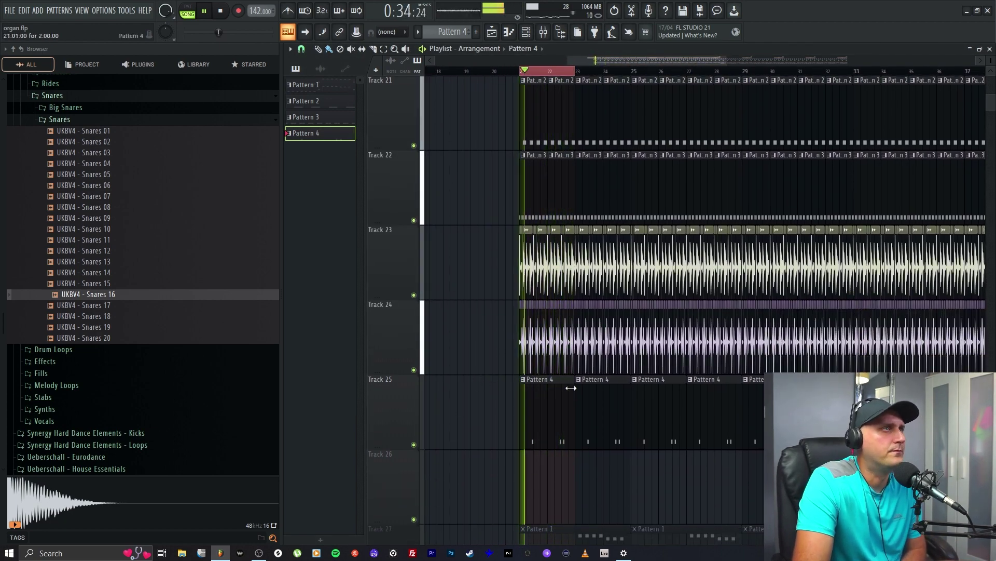
pyautogui.press('space')
pyautogui.rightClick(578, 414)
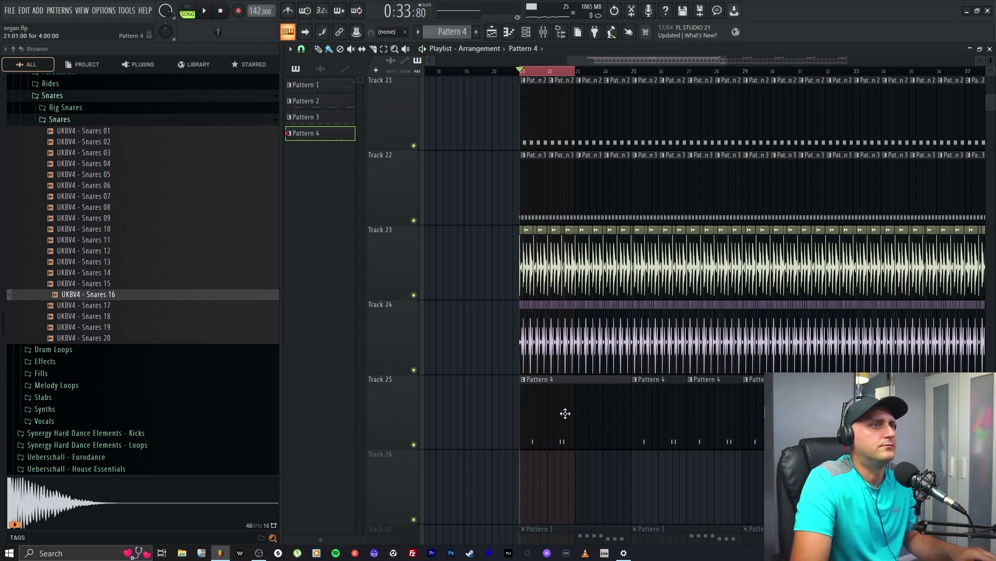
# Duplicate Pattern 4's MJCOLE_snare_army notes into bars 3 and 4 and add a C5 note at the end of bar 4.
pyautogui.doubleClick(565, 413)
pyautogui.moveTo(576, 59); pyautogui.dragTo(576, 108)
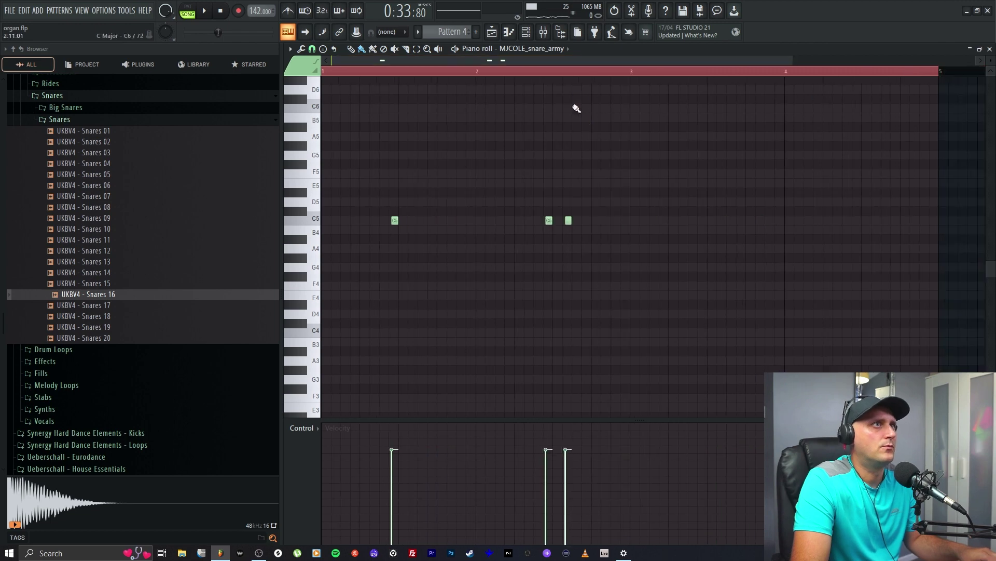
pyautogui.moveTo(634, 73); pyautogui.dragTo(2, 239)
pyautogui.hotkey('ctrl', 'b')
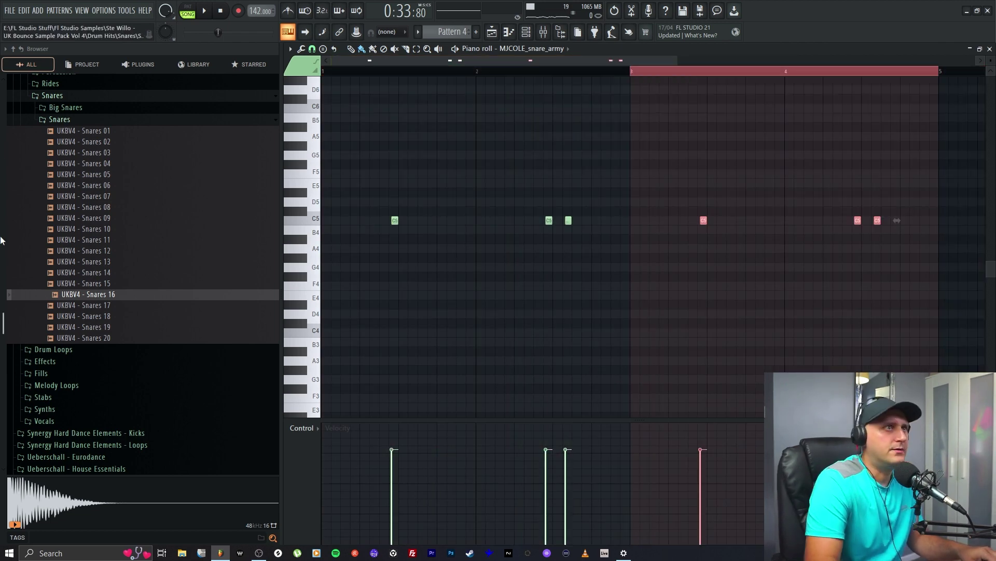
pyautogui.hscroll(3, 734, 87)
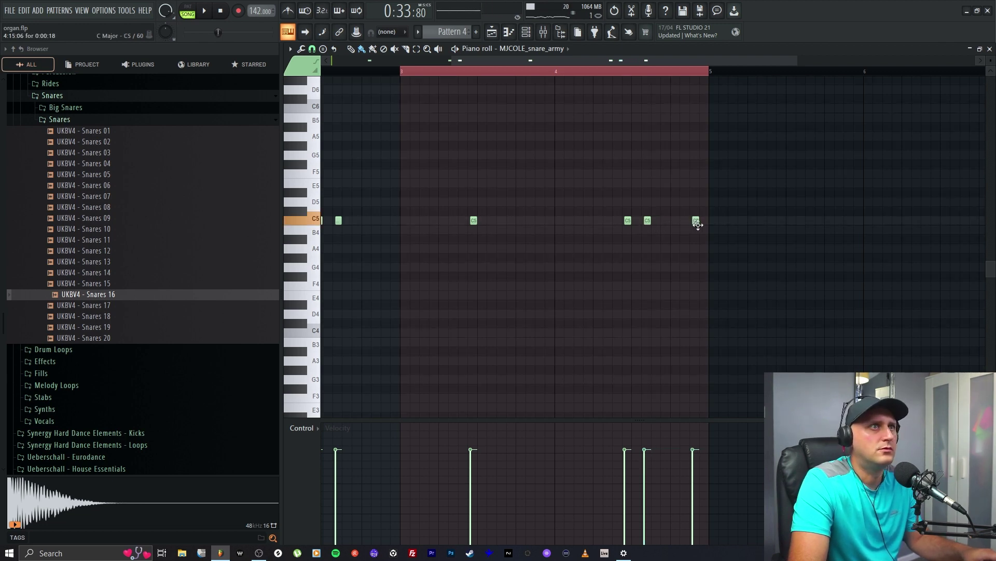
pyautogui.click(491, 32)
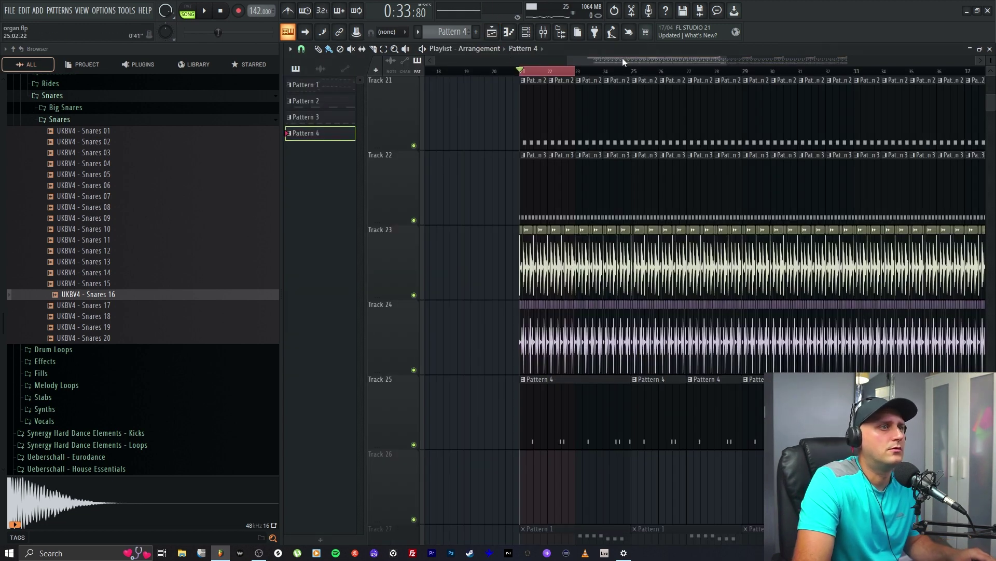
# Play the looped bars and unmute Track 27, which holds the Pattern 1 clips.
pyautogui.press('space')
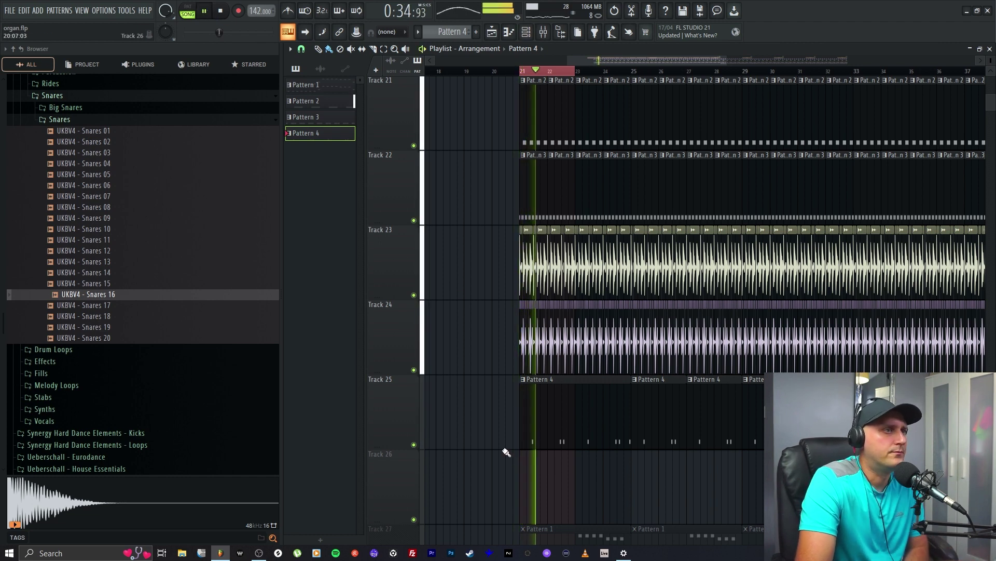
pyautogui.scroll(-3, 482, 439)
pyautogui.scroll(-1, 483, 438)
pyautogui.click(413, 369)
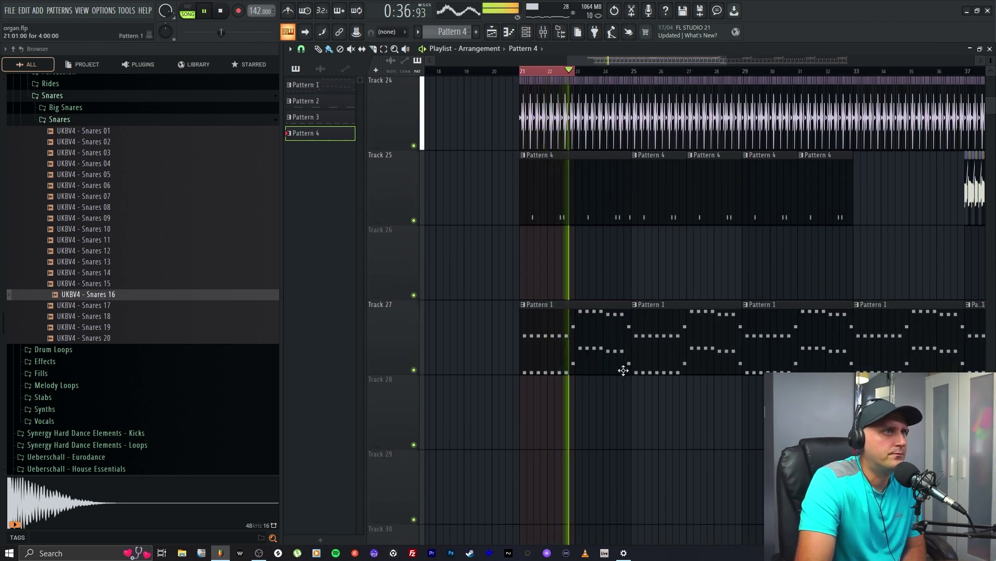
# Clear the loop range over bars 21 and 22 and listen to the arrangement from bar 22.
pyautogui.click(565, 71)
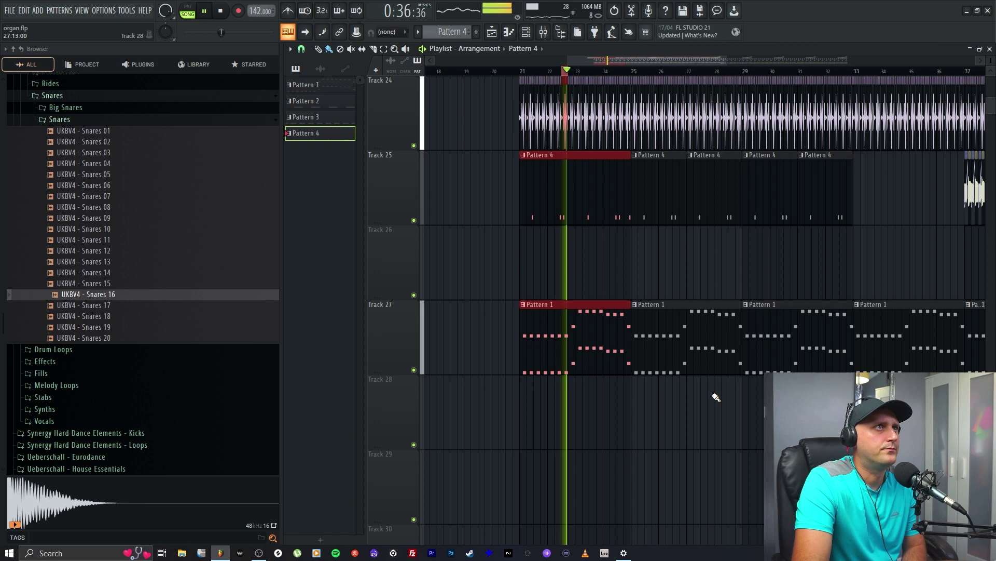
pyautogui.rightClick(565, 73)
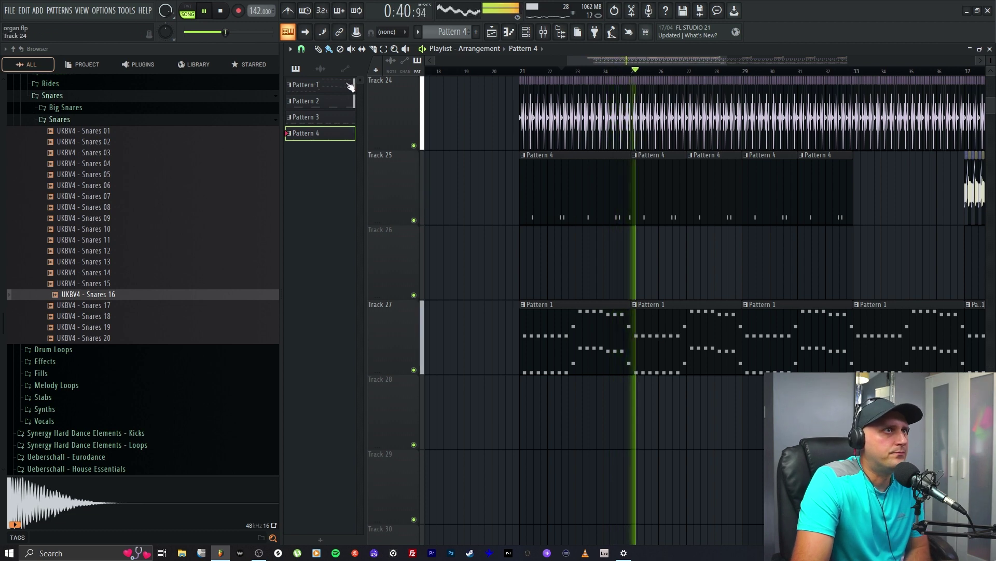
pyautogui.click(226, 15)
# Check ValhallaRoom on Insert 13 and slightly lower the mix level of its effect slot.
pyautogui.click(543, 32)
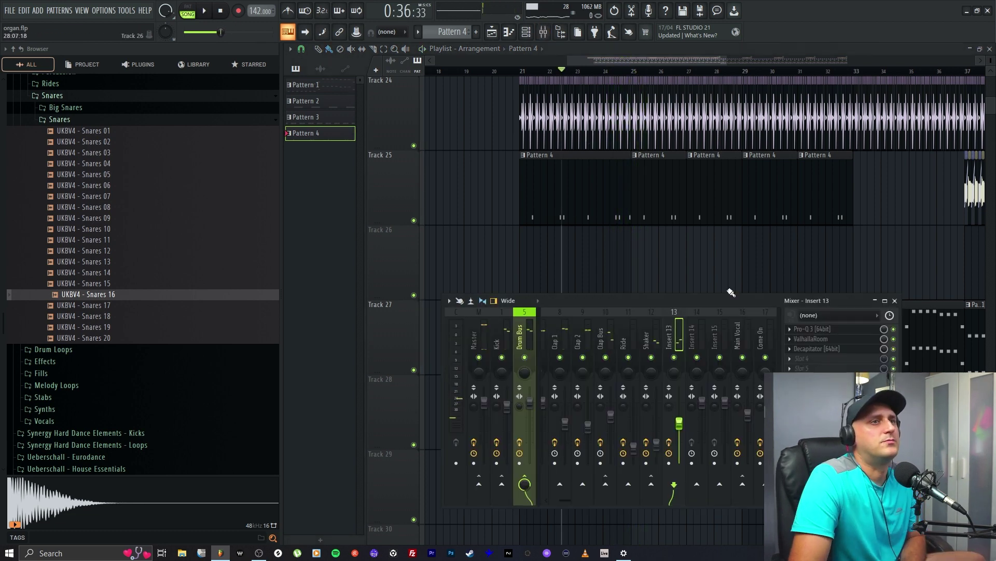
pyautogui.click(828, 340)
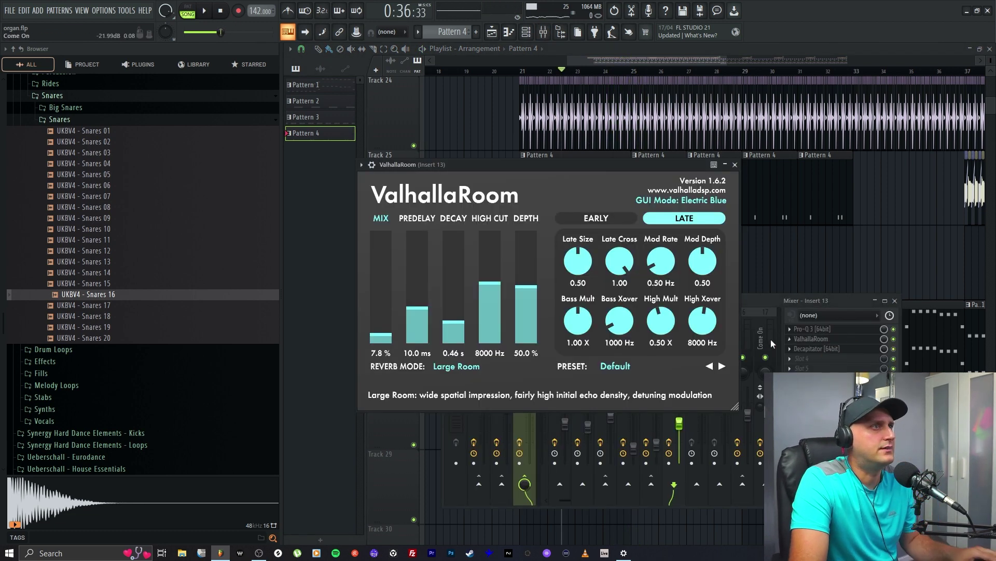
pyautogui.moveTo(884, 340); pyautogui.dragTo(885, 346)
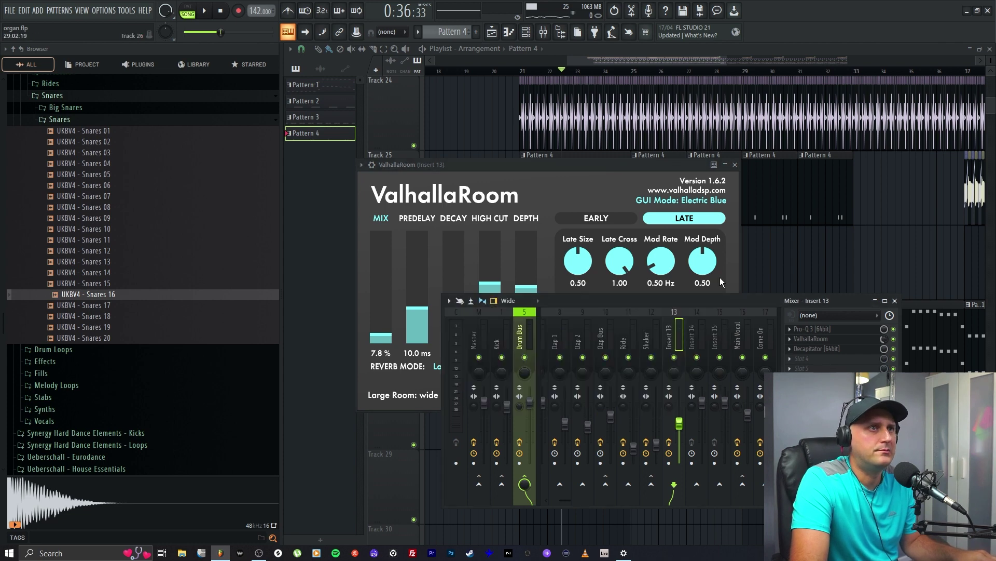
# Play the arrangement from bar 22 and raise the Insert 13 fader slightly.
pyautogui.press('F5')
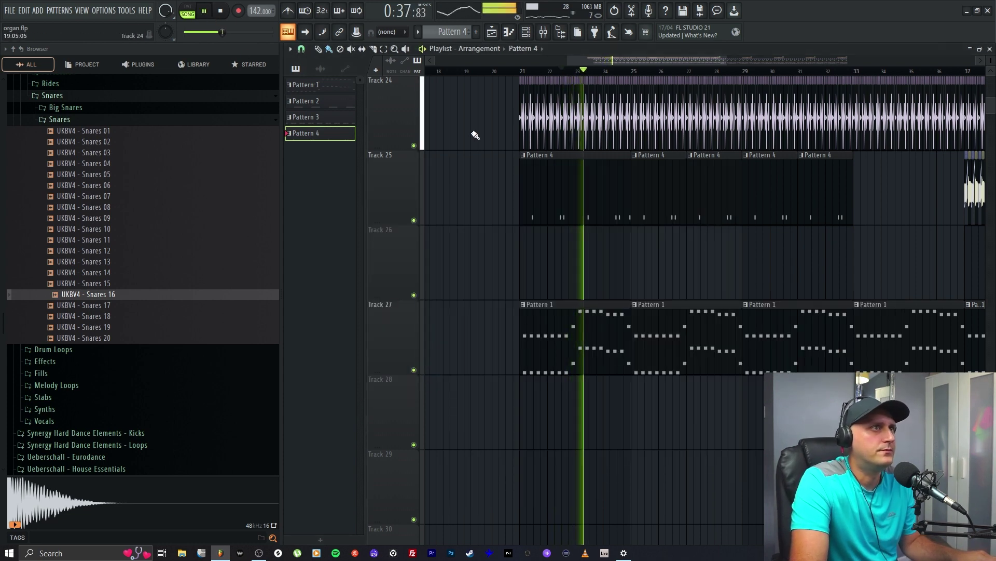
pyautogui.press('F9')
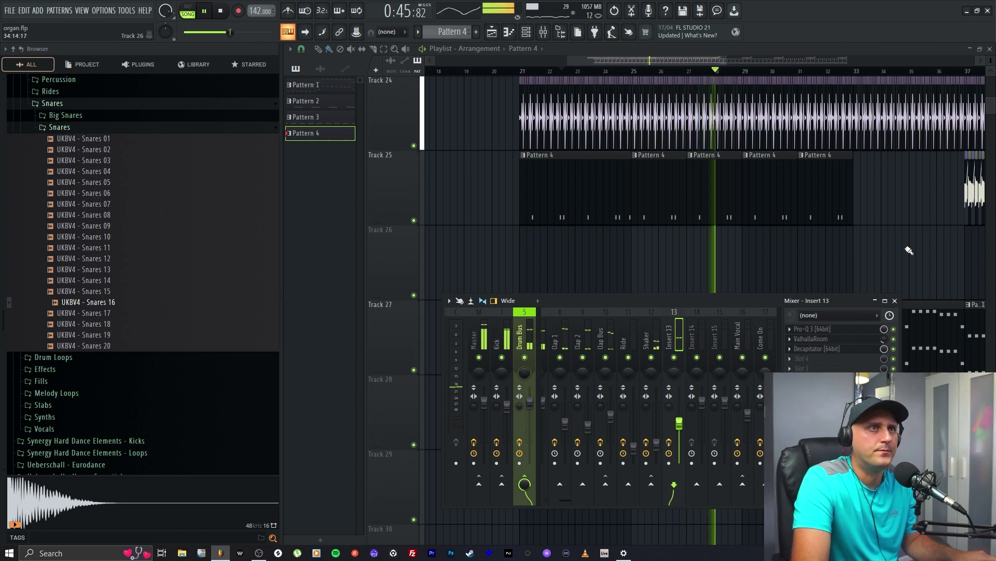
pyautogui.press('F9')
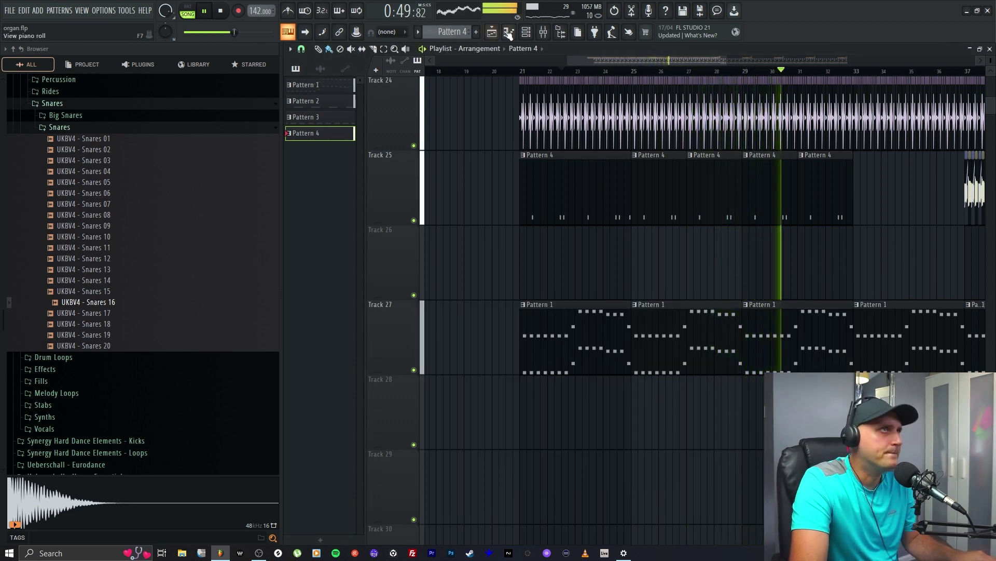
pyautogui.press('F9')
pyautogui.moveTo(674, 437); pyautogui.dragTo(679, 418)
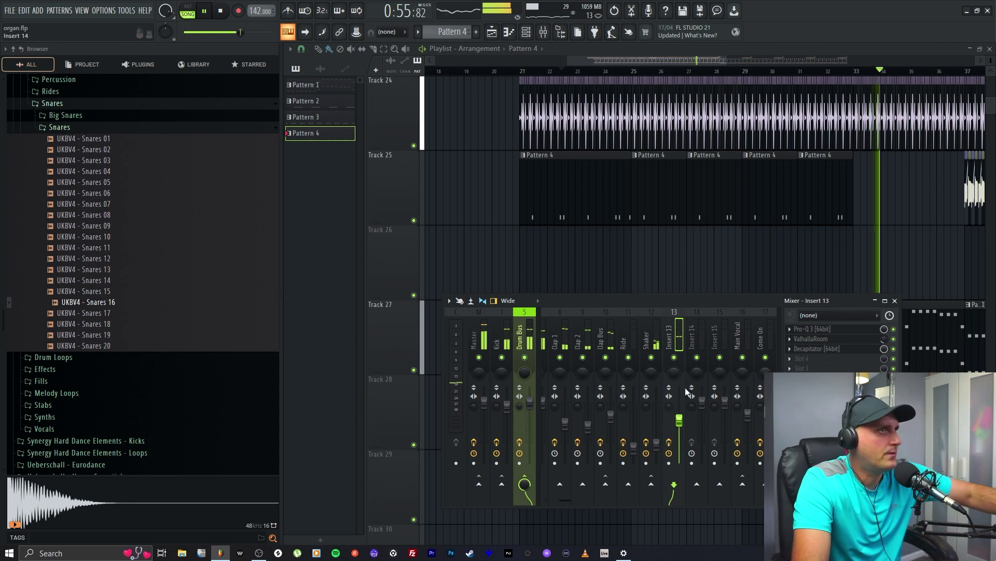
pyautogui.press('F9')
pyautogui.press('space')
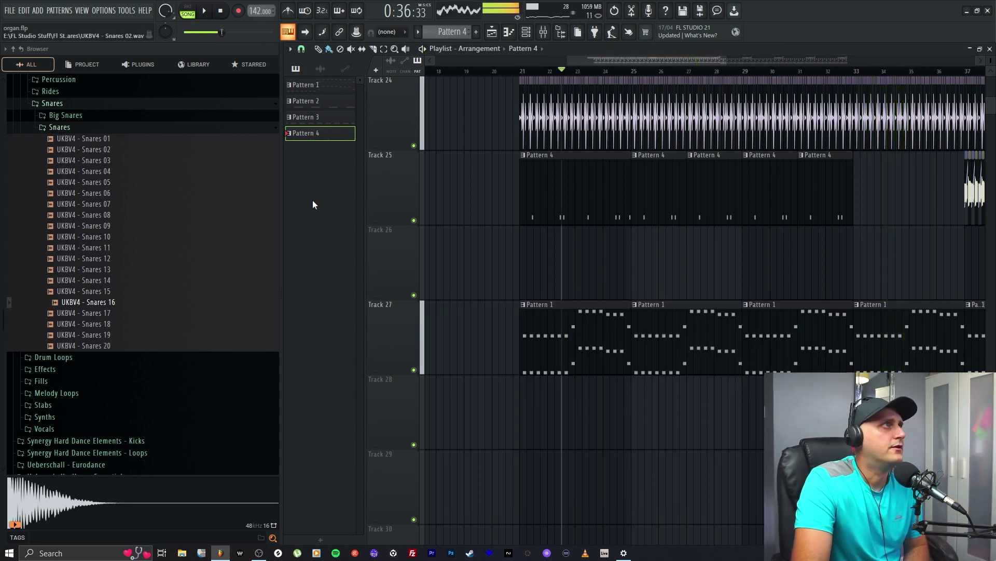
# Move all the Pattern 4 clips from Track 25 down to Track 26.
pyautogui.scroll(2, 621, 80)
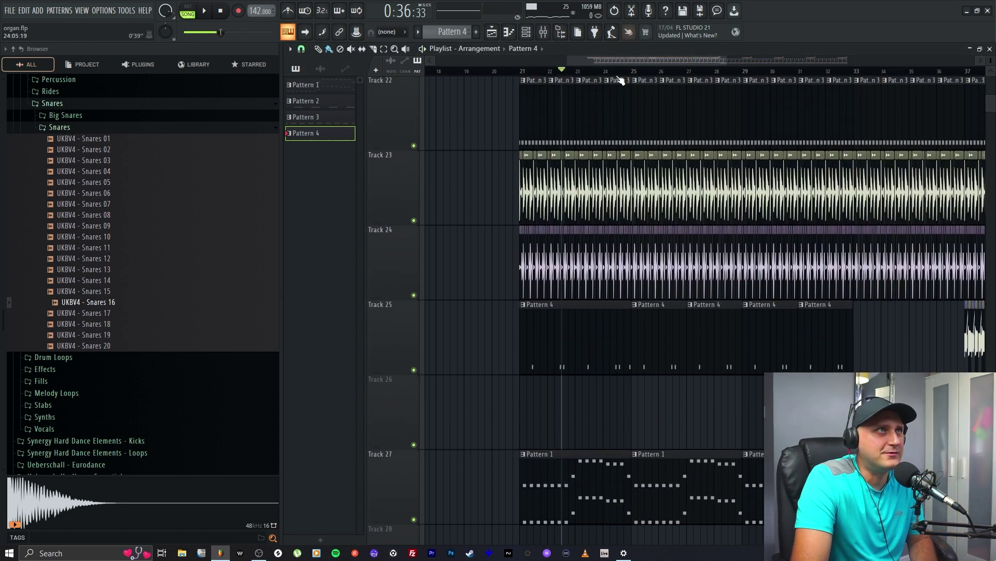
pyautogui.scroll(-5, 620, 373)
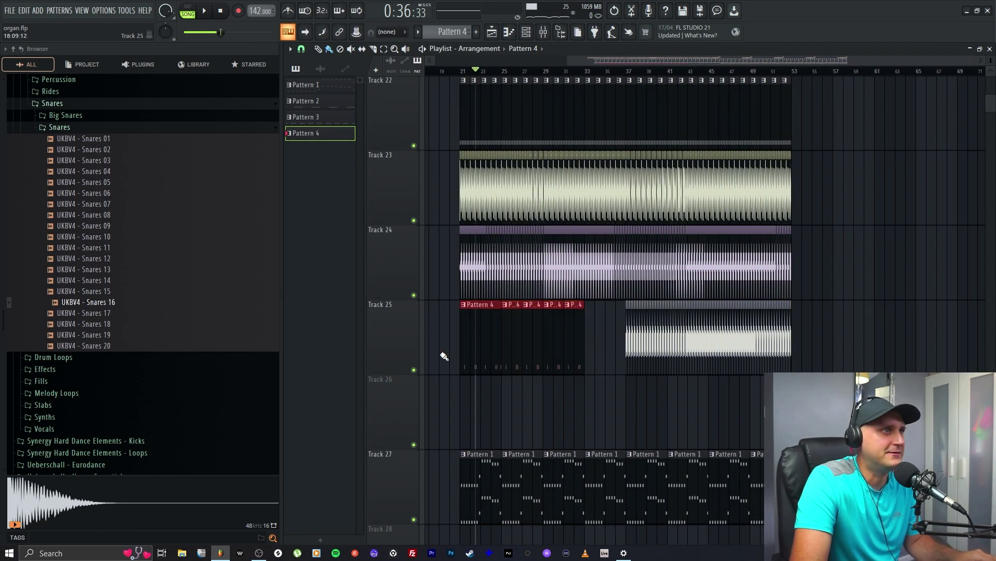
pyautogui.moveTo(490, 367); pyautogui.dragTo(479, 441)
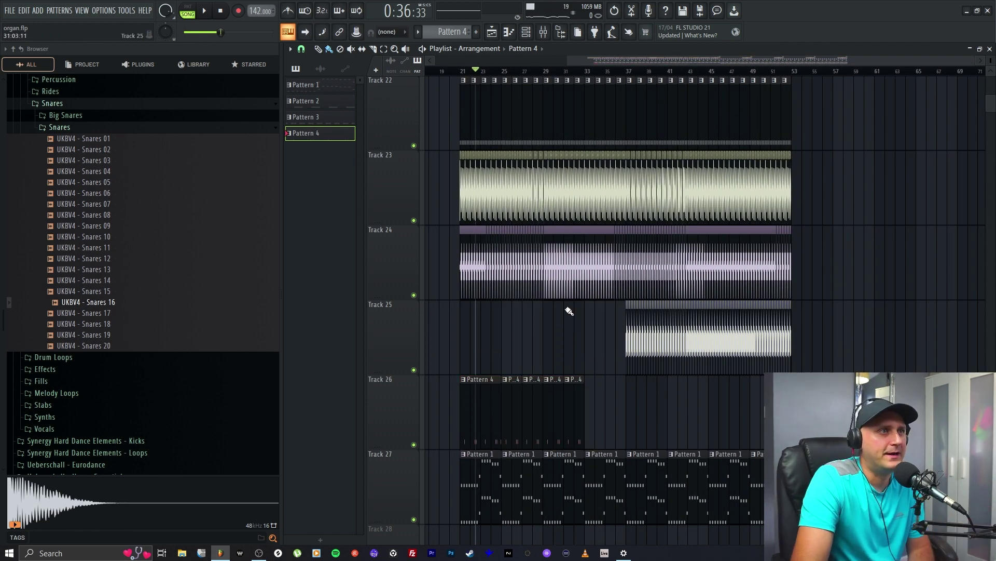
# Delete the four short Pattern 4 clips on Track 26 and place a four-bar Pattern 4 clip at bar 25.
pyautogui.rightClick(561, 418)
pyautogui.rightClick(575, 421)
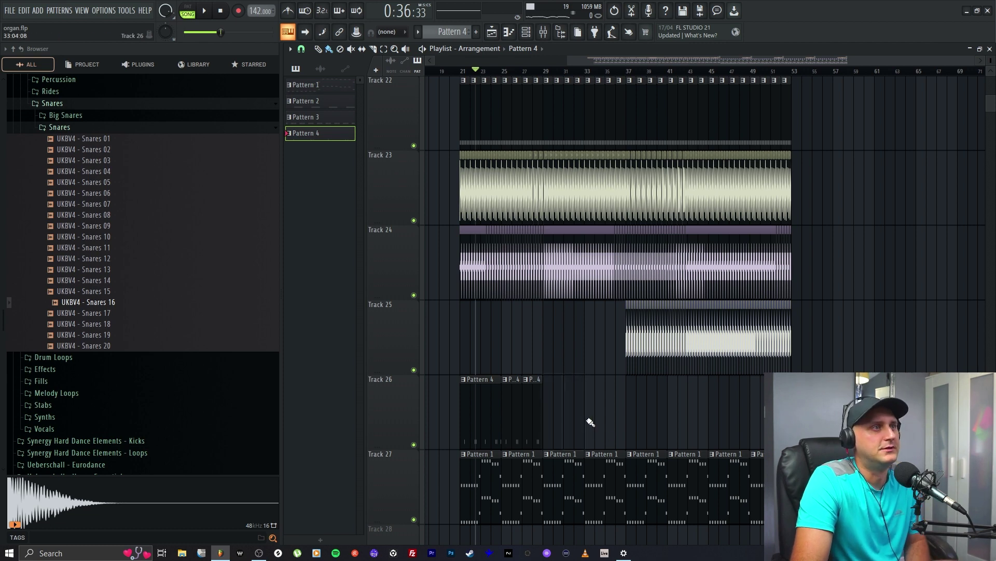
pyautogui.rightClick(524, 409)
pyautogui.rightClick(511, 418)
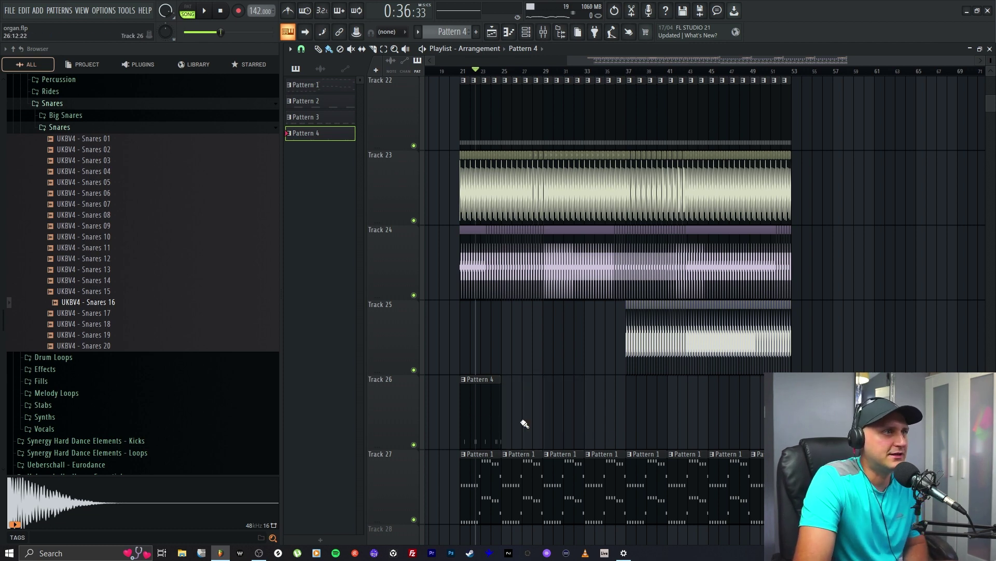
pyautogui.click(509, 432)
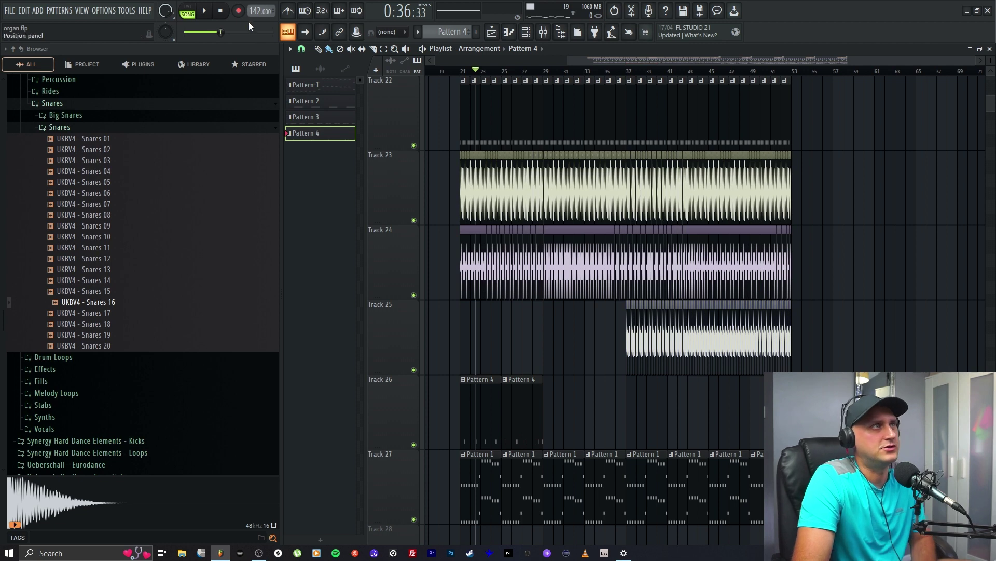
# Set the loop range to bars 21 through 36, clear the clip selection, and listen to the arrangement.
pyautogui.moveTo(464, 78); pyautogui.dragTo(623, 93)
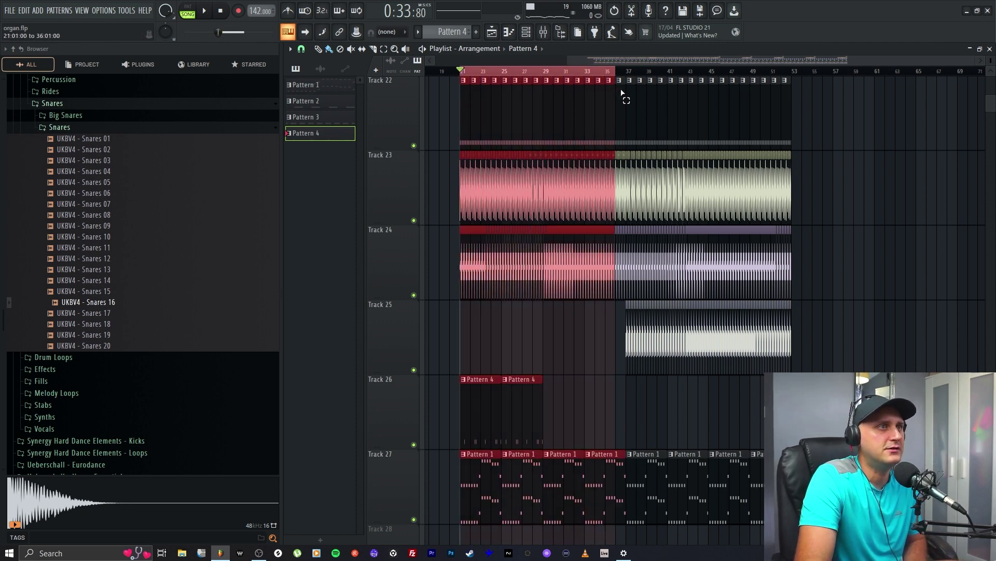
pyautogui.keyDown('ctrl'); pyautogui.click(566, 328); pyautogui.keyUp('ctrl')
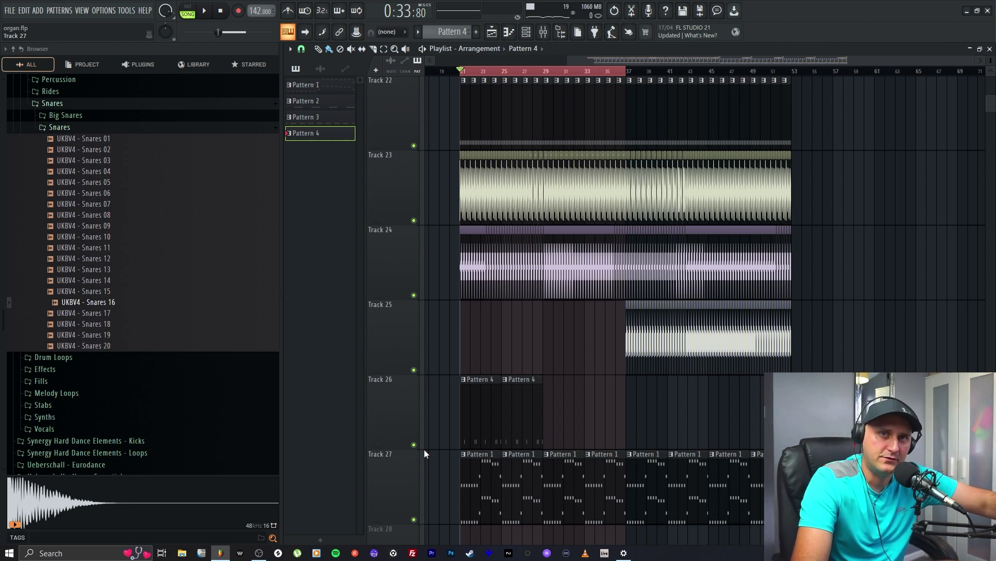
pyautogui.press('space')
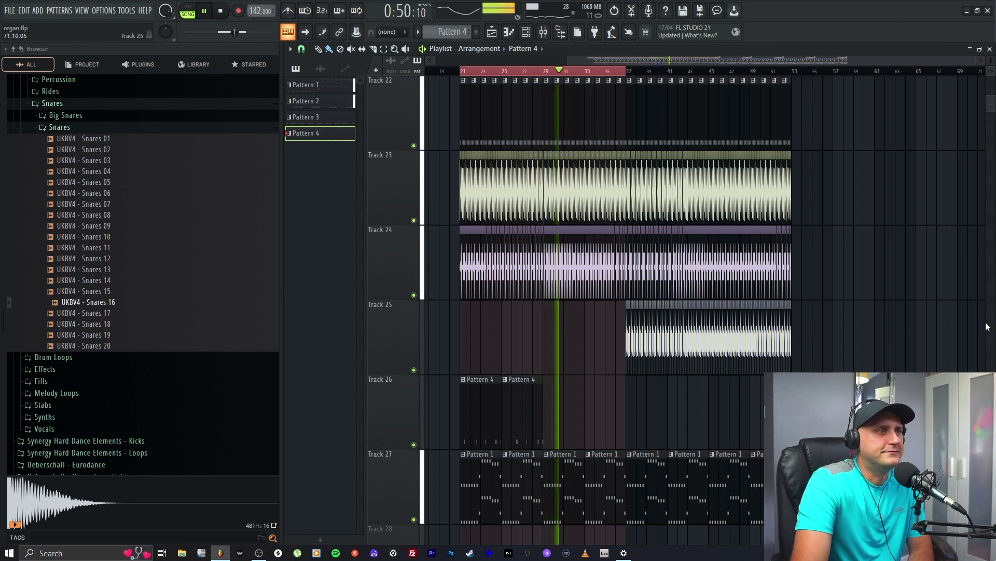
pyautogui.click(206, 11)
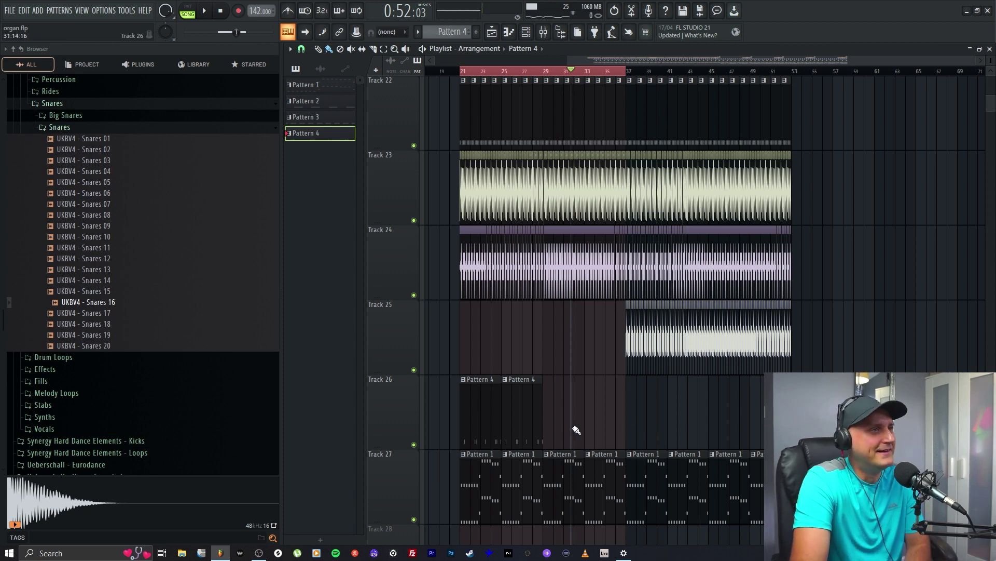
# Continue the four-bar Pattern 4 clips along Track 26 from bar 29 onward and play the loop while checking the snare notes.
pyautogui.moveTo(535, 419); pyautogui.dragTo(754, 435)
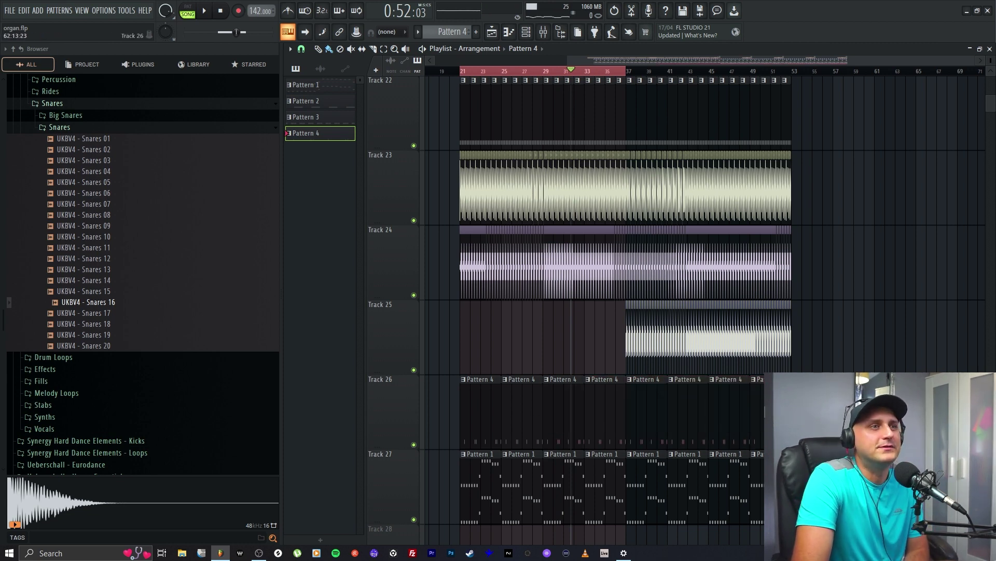
pyautogui.doubleClick(653, 415)
pyautogui.click(537, 33)
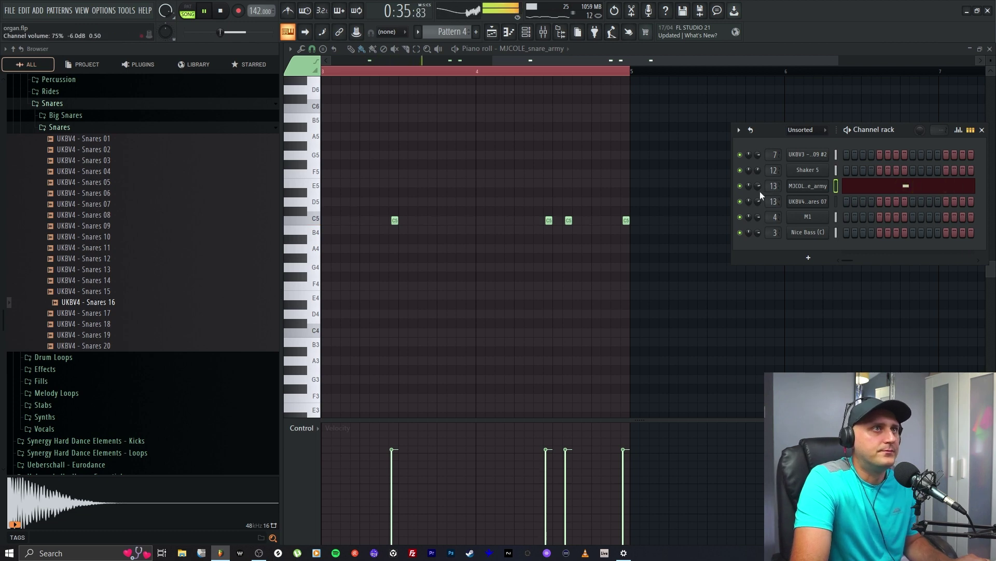
pyautogui.click(491, 33)
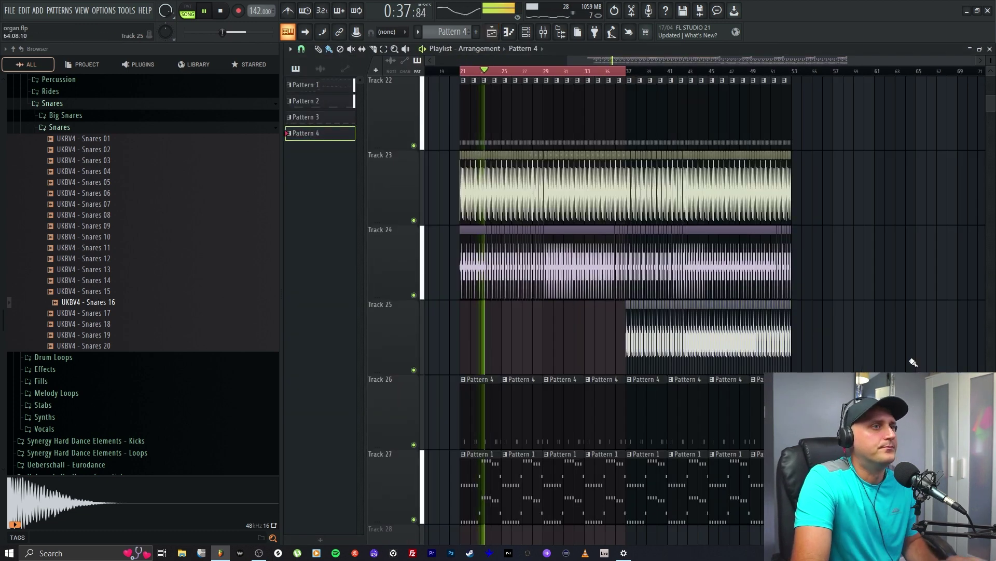
# Examine the ValhallaRoom reverb settings on mixer Insert 13 while the arrangement plays.
pyautogui.scroll(-4, 888, 328)
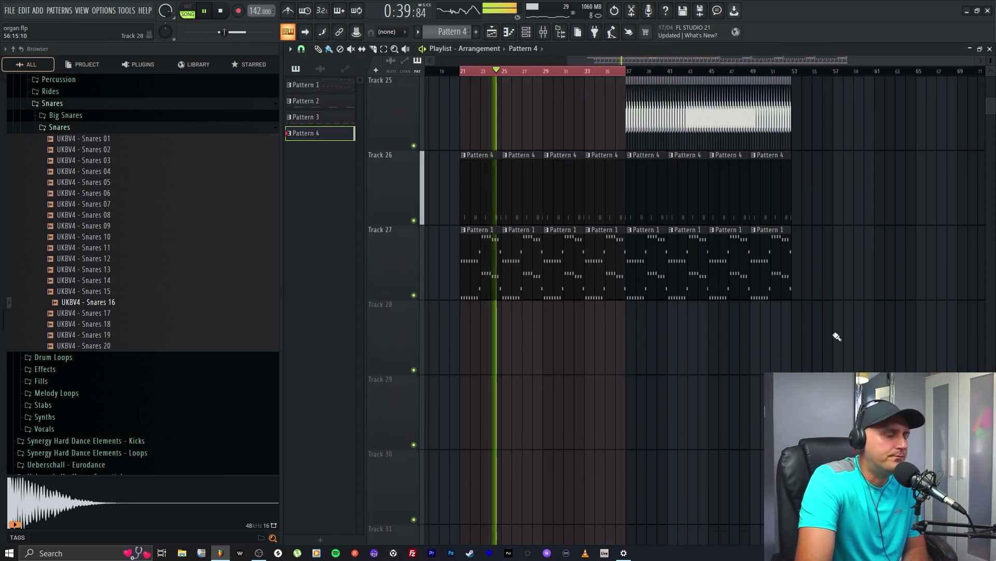
pyautogui.scroll(6, 690, 361)
pyautogui.press('F9')
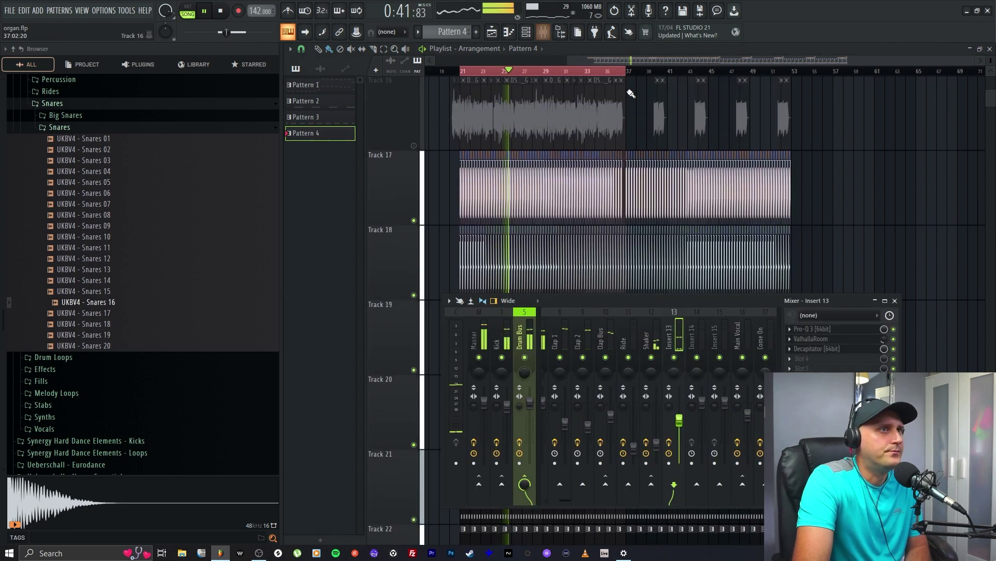
pyautogui.click(811, 339)
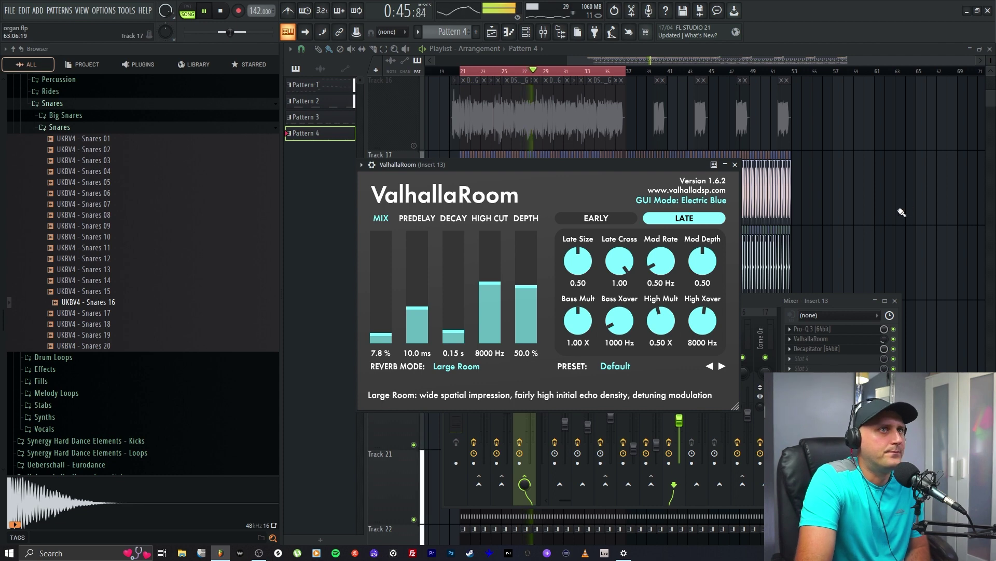
pyautogui.click(886, 218)
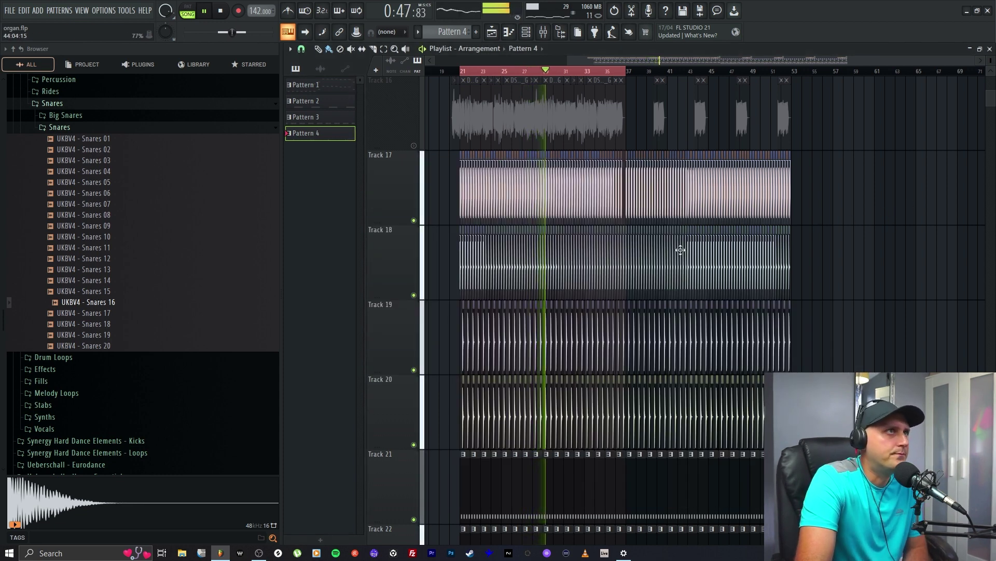
# Unmute Track 16 in the playlist.
pyautogui.rightClick(411, 147)
pyautogui.click(438, 272)
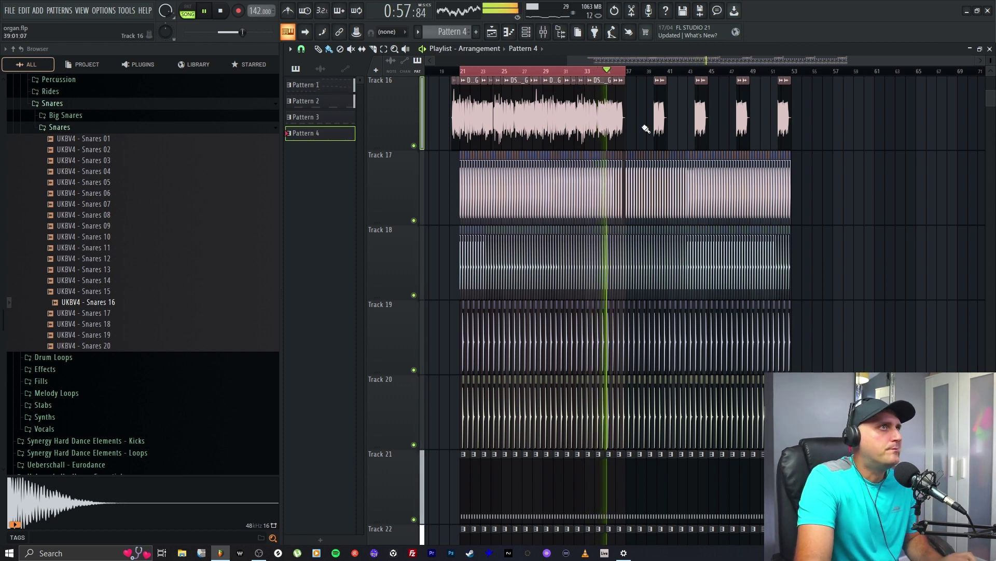
# Set the Fruity Balance volume on the Drum Bus to 0.4 dB.
pyautogui.press('F9')
pyautogui.click(537, 415)
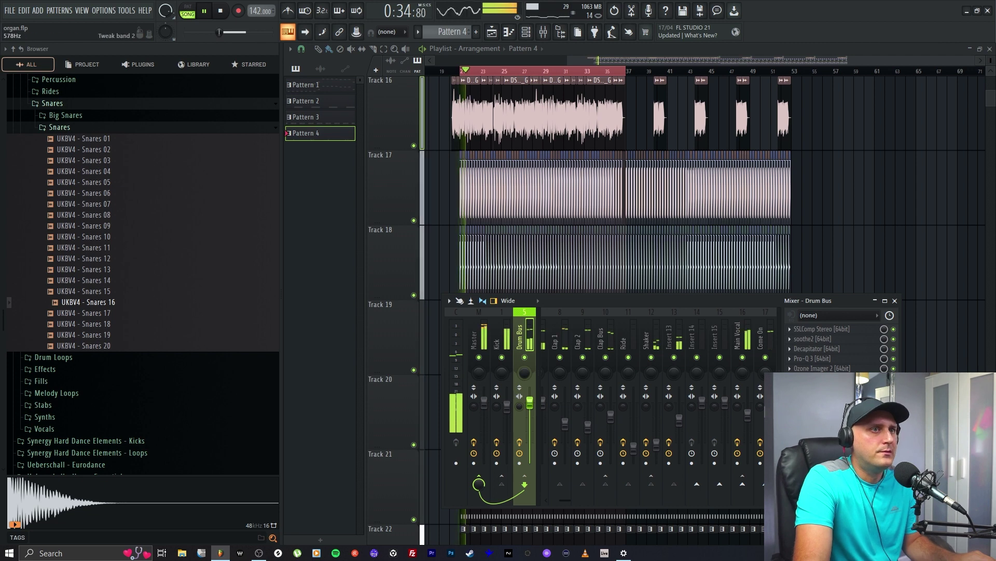
pyautogui.click(820, 417)
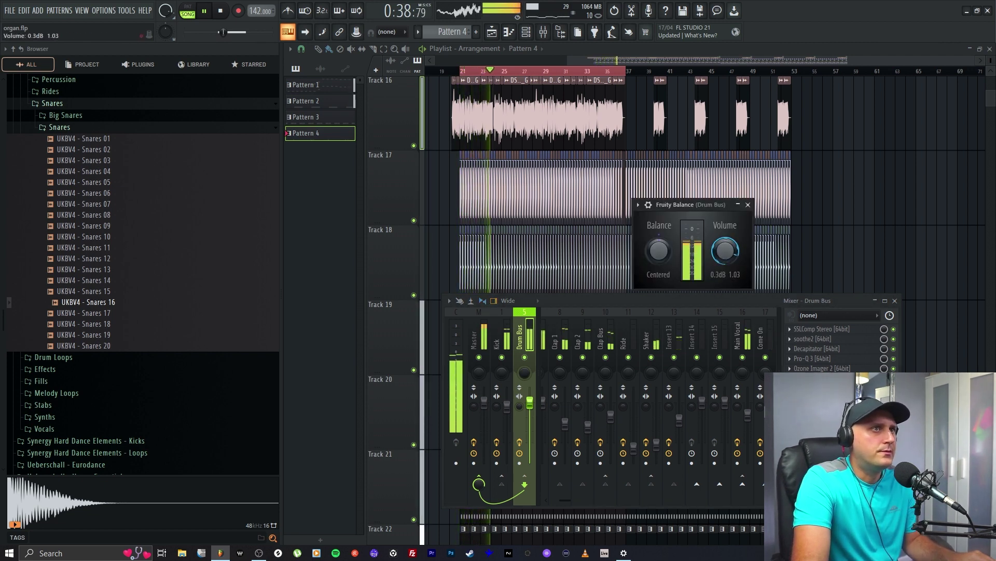
pyautogui.moveTo(720, 257); pyautogui.dragTo(720, 254)
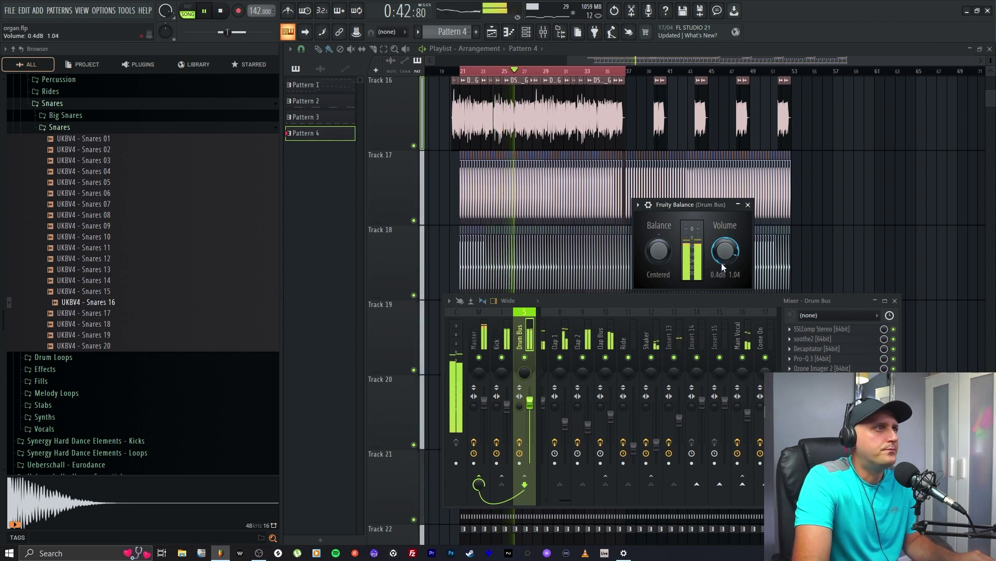
pyautogui.click(930, 260)
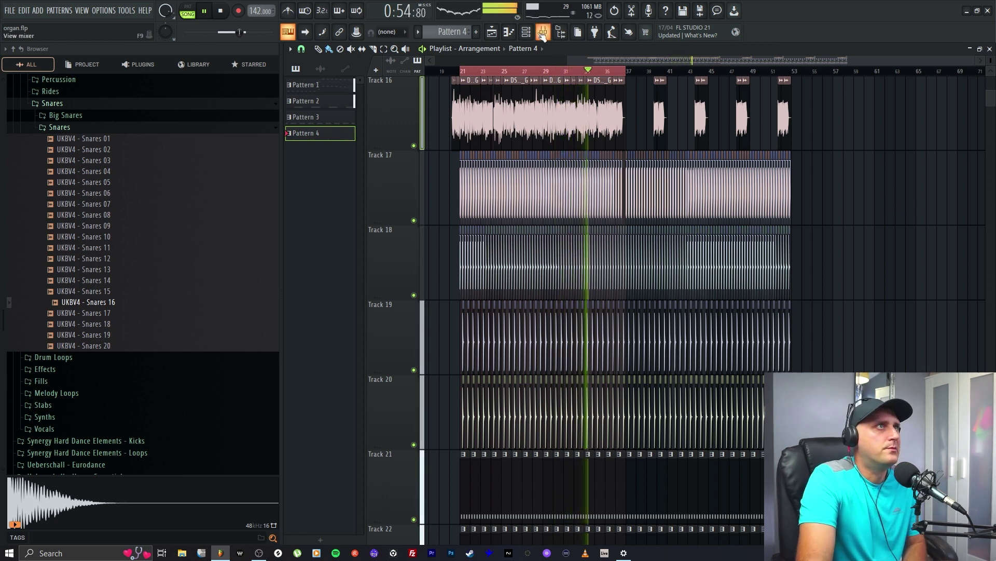
# Rename mixer track Insert 13 as Snare.
pyautogui.press('F9')
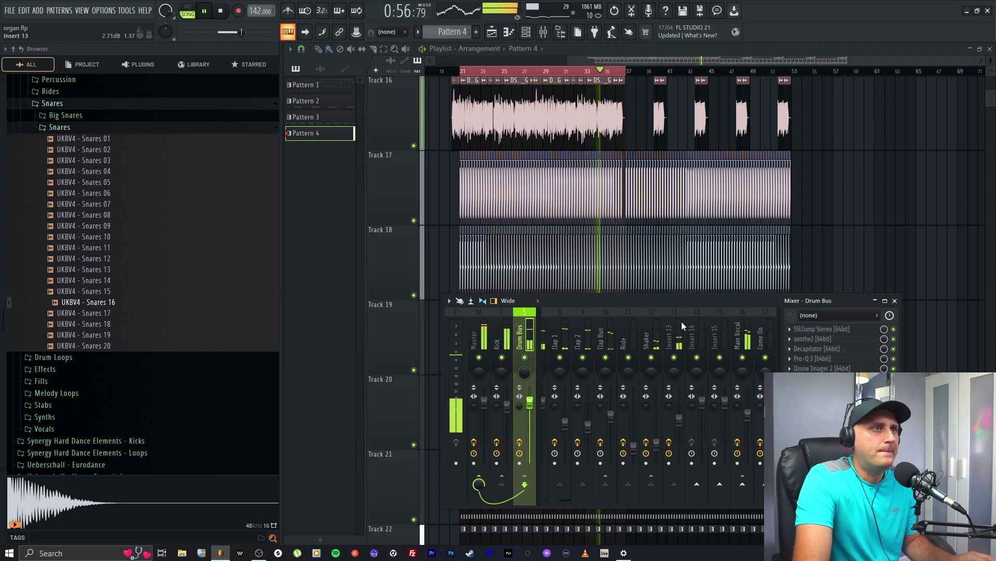
pyautogui.click(677, 338)
pyautogui.rightClick(679, 338)
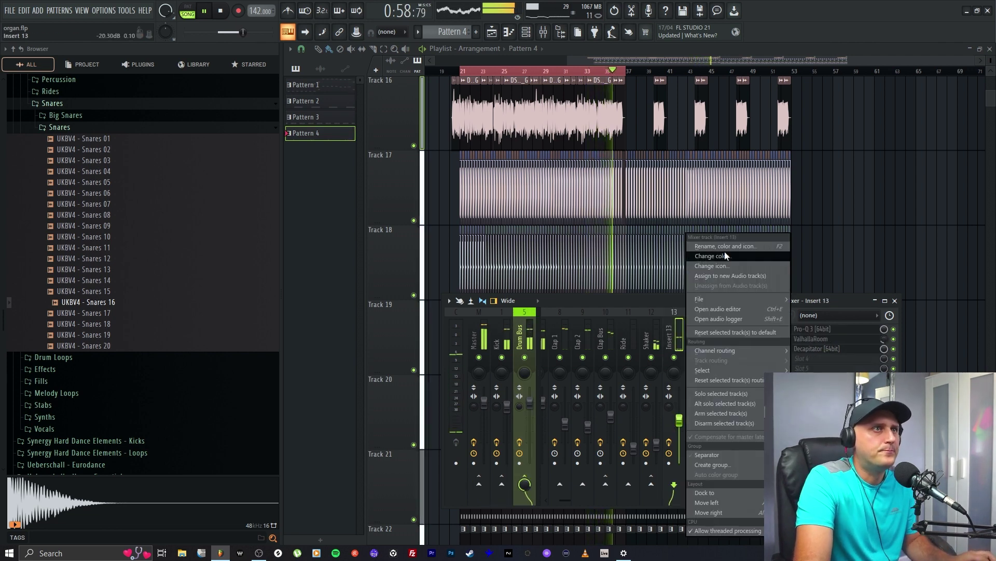
pyautogui.click(725, 251)
pyautogui.write('Snare')
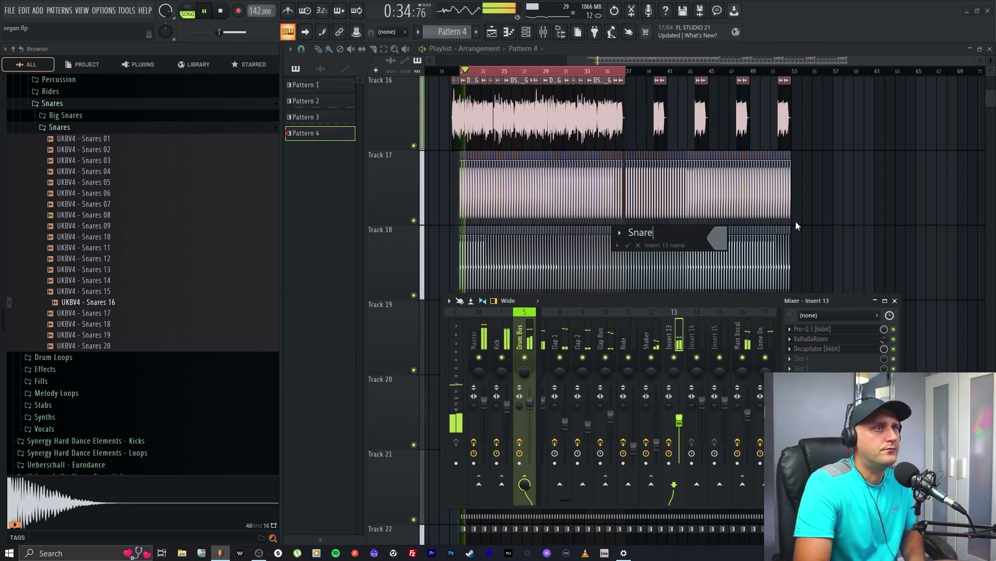
pyautogui.press('Return')
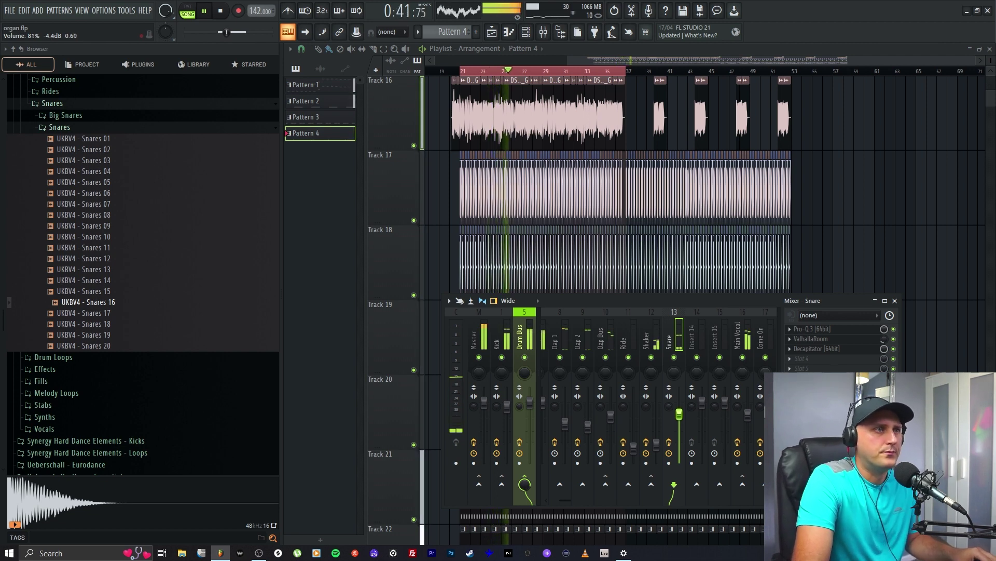
# Raise the Snare mixer track's volume to 86% (-3.2 dB) while listening to the loop.
pyautogui.press('F9')
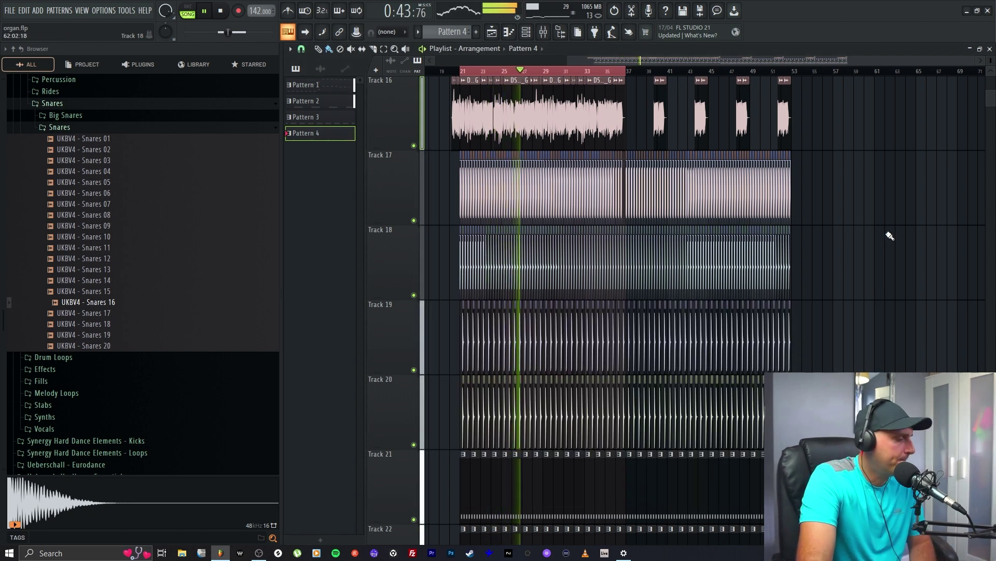
pyautogui.press('F9')
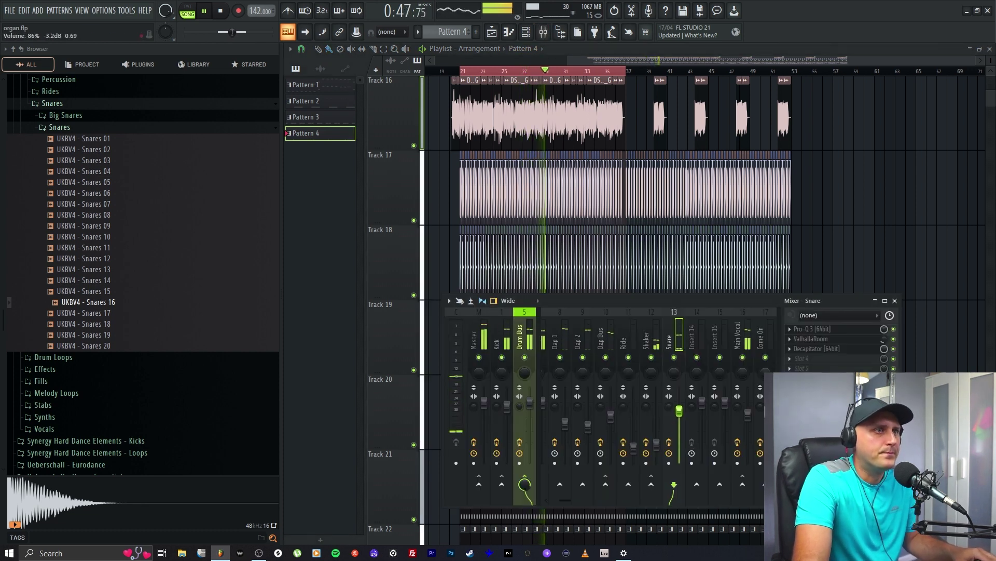
pyautogui.scroll(1, 680, 410)
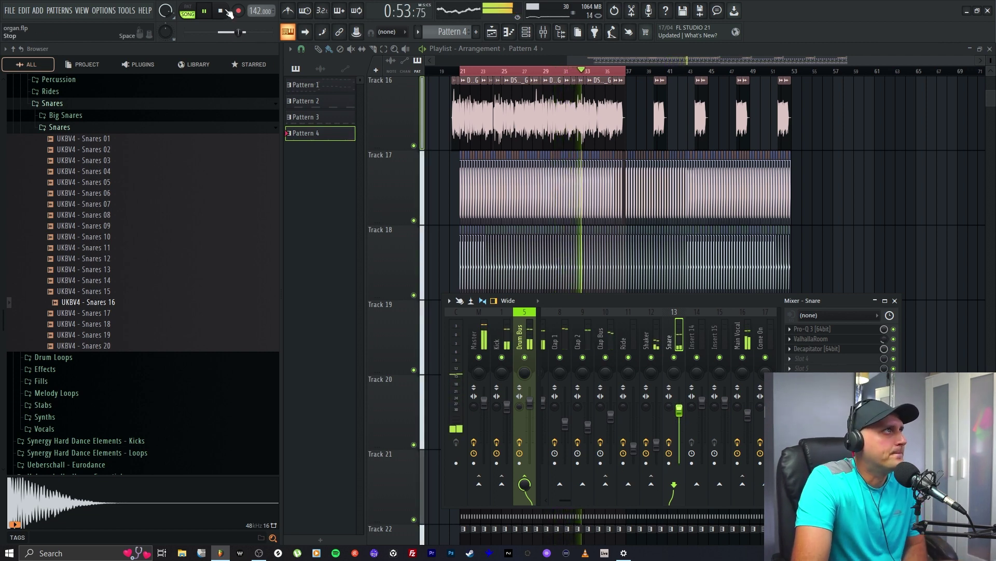
pyautogui.press('F9')
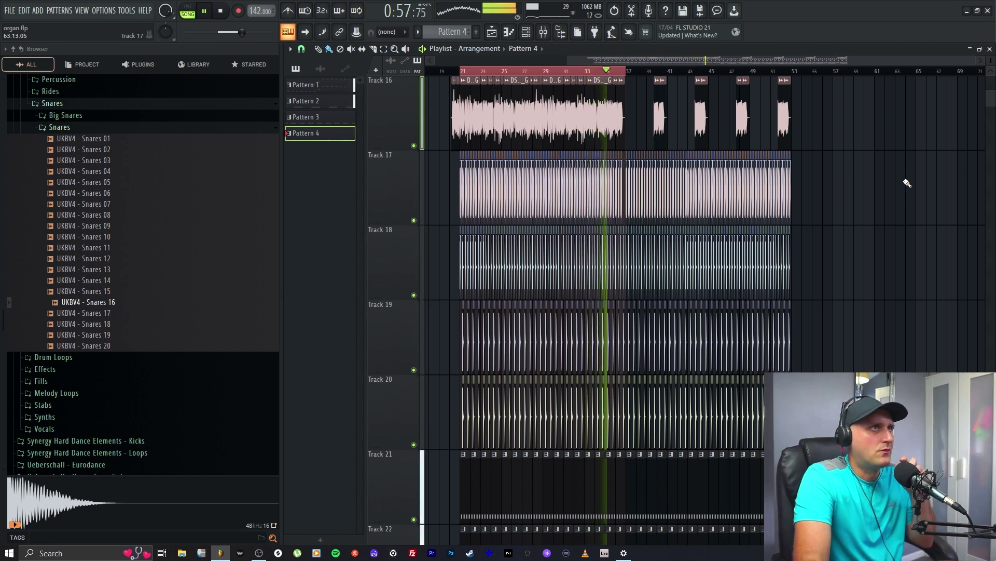
# Set the playlist loop range from bar 37 to bar 53 and clear the clip selection.
pyautogui.scroll(1, 440, 178)
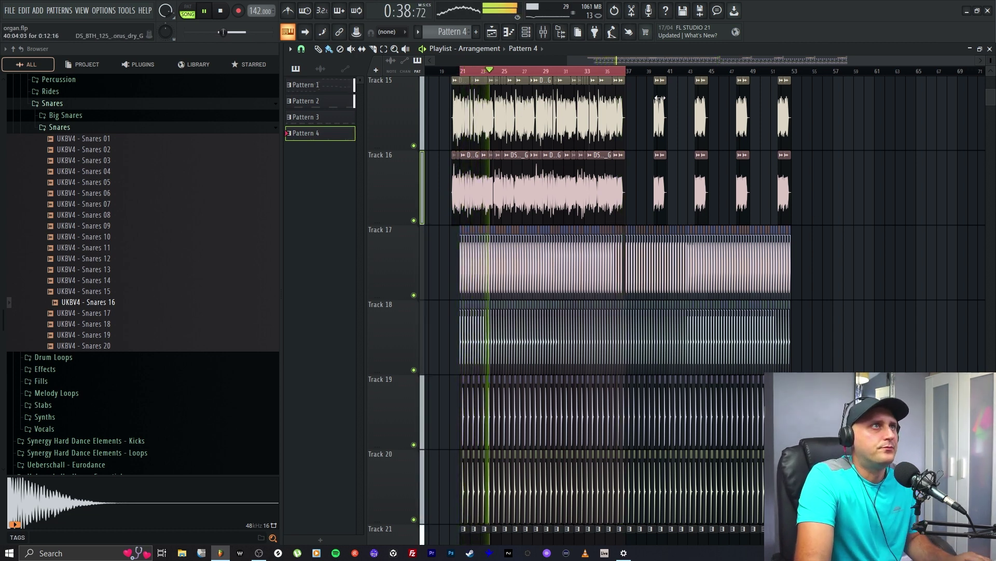
pyautogui.moveTo(629, 77); pyautogui.dragTo(798, 76)
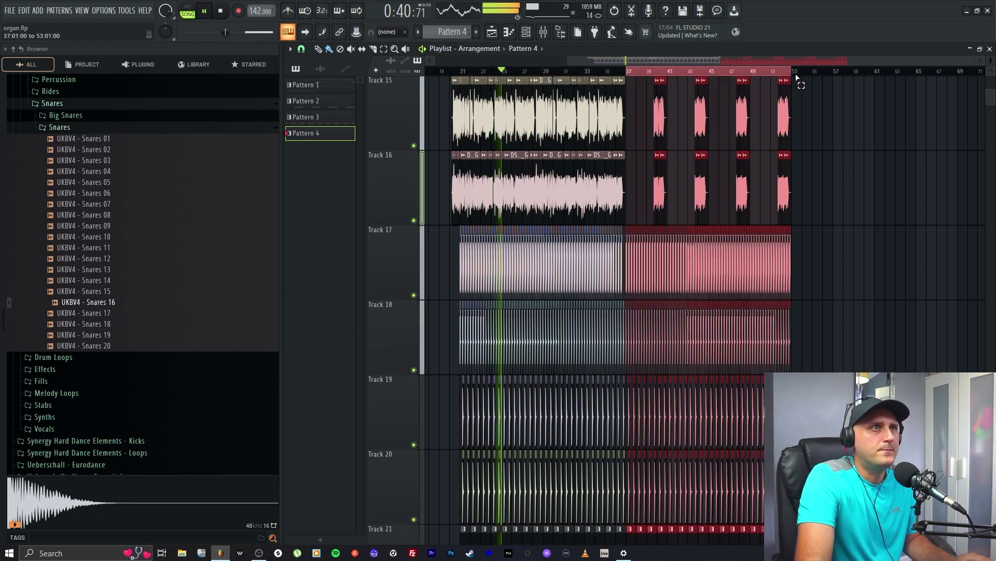
pyautogui.click(889, 285)
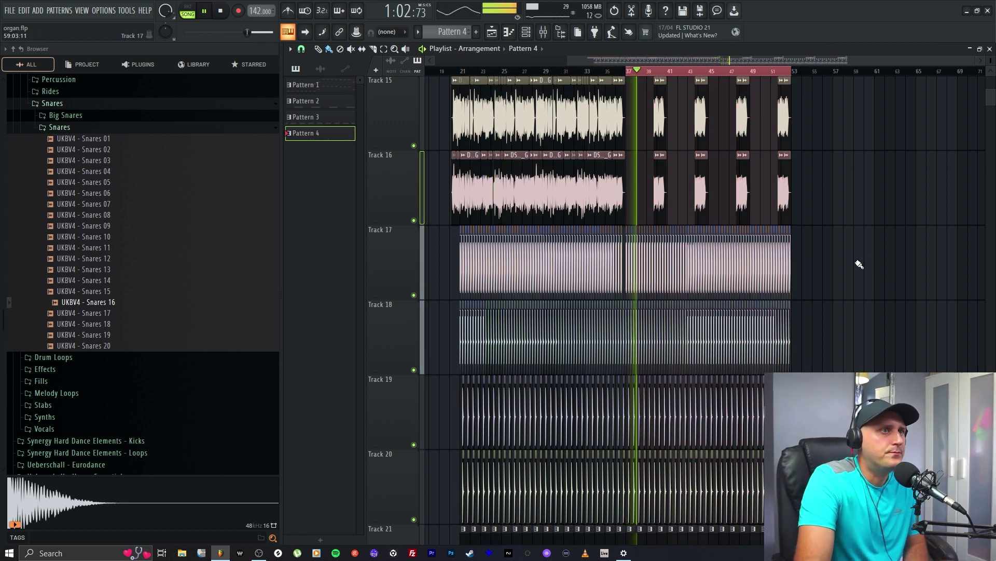
# Raise the Ride mixer track's volume to 34% (-18.1 dB) and set its Kickstart 2 mix to 65%.
pyautogui.scroll(-5, 857, 262)
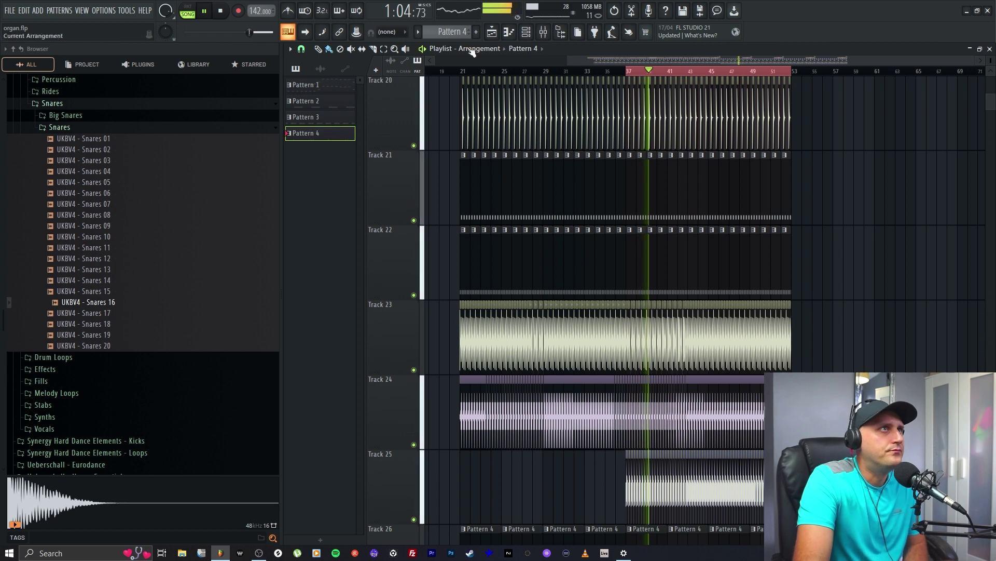
pyautogui.press('F9')
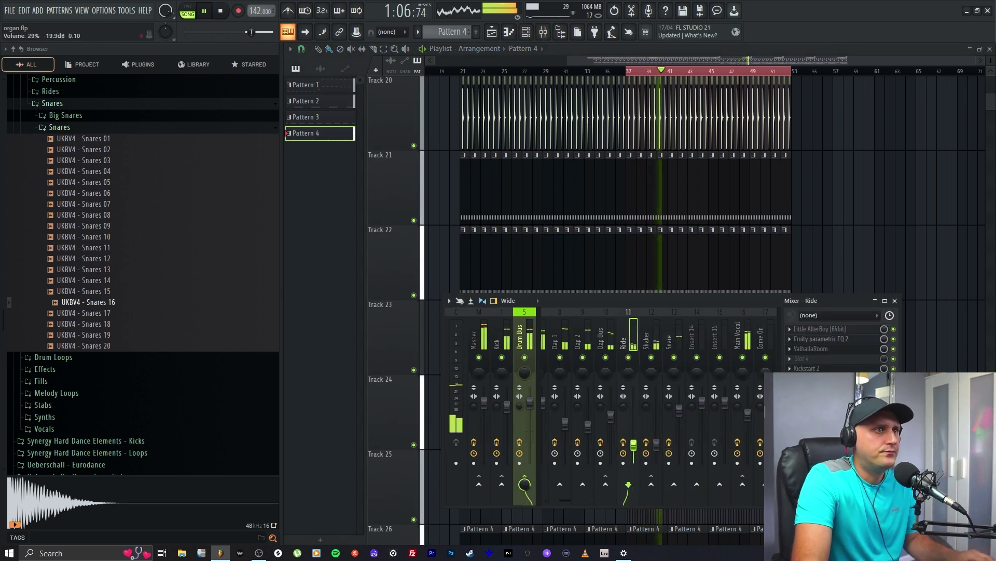
pyautogui.click(633, 443)
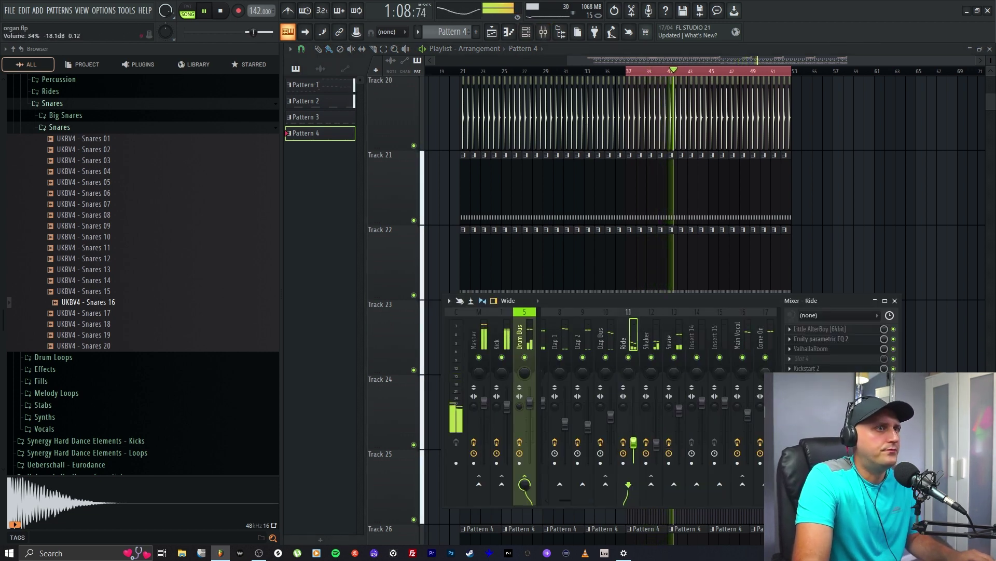
pyautogui.click(806, 367)
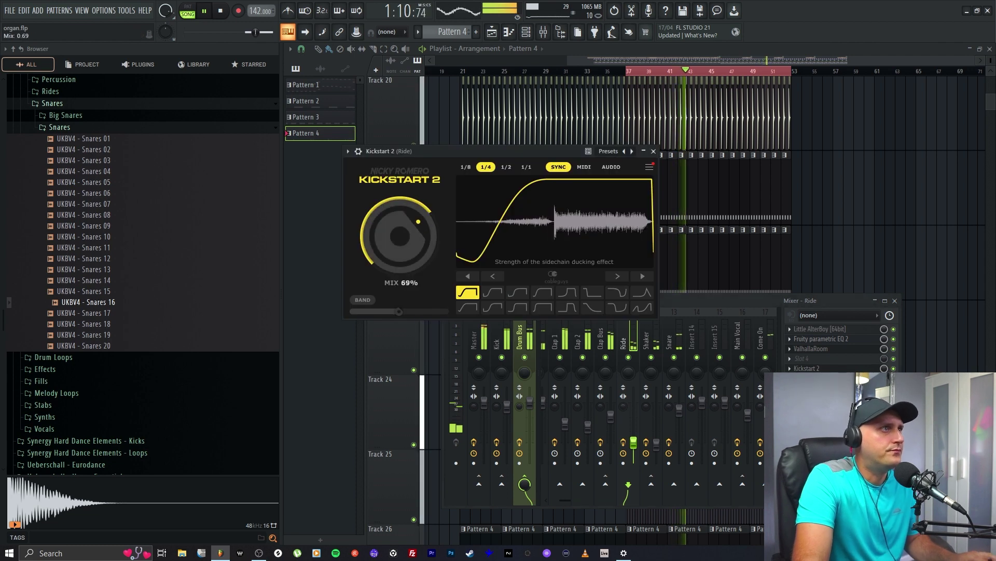
pyautogui.moveTo(382, 277); pyautogui.dragTo(382, 290)
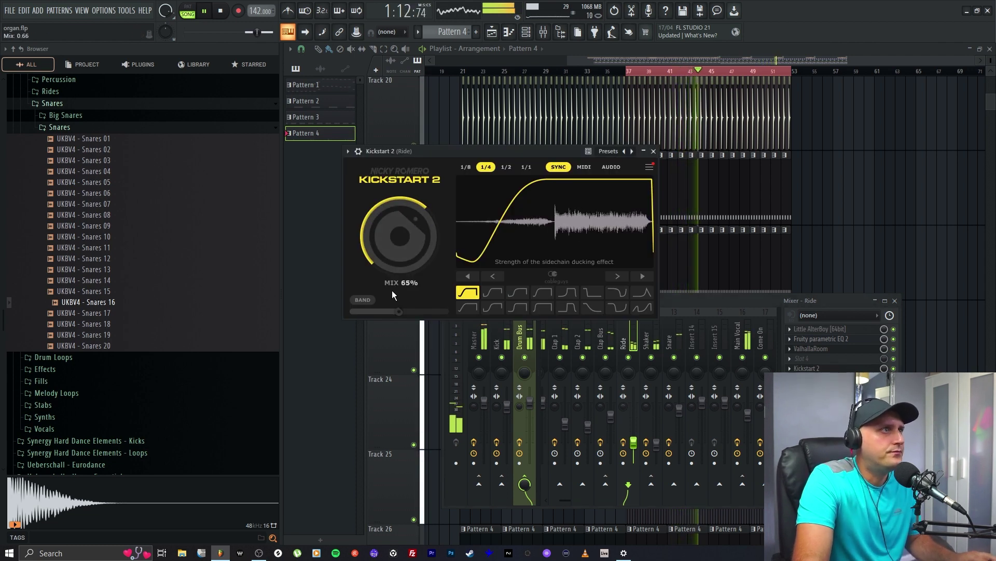
pyautogui.press('F12')
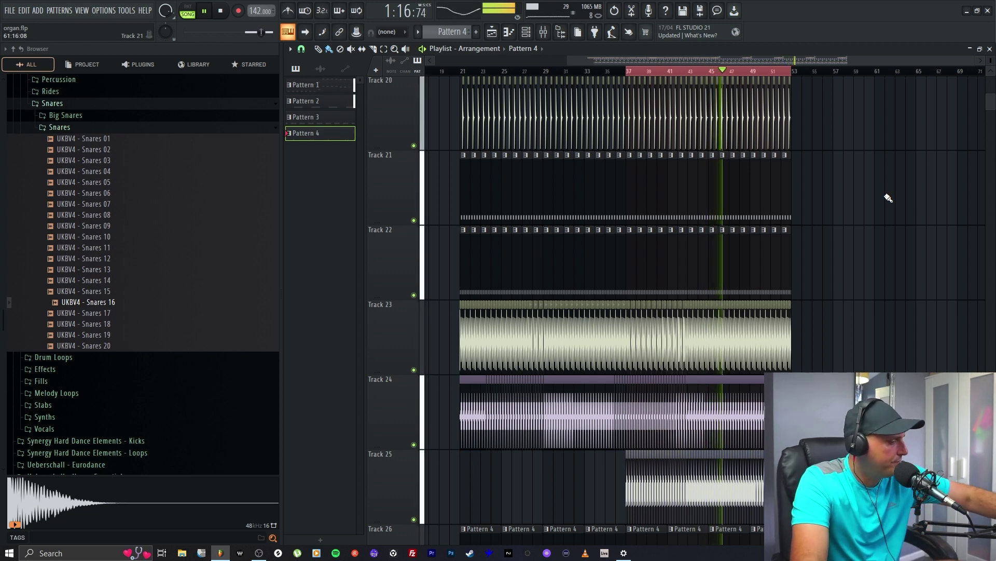
# Raise the Ride volume to 45% (-14.1 dB) and choose the Extreme Short curve in its Kickstart 2, replaying the loop from bar 37.
pyautogui.press('F9')
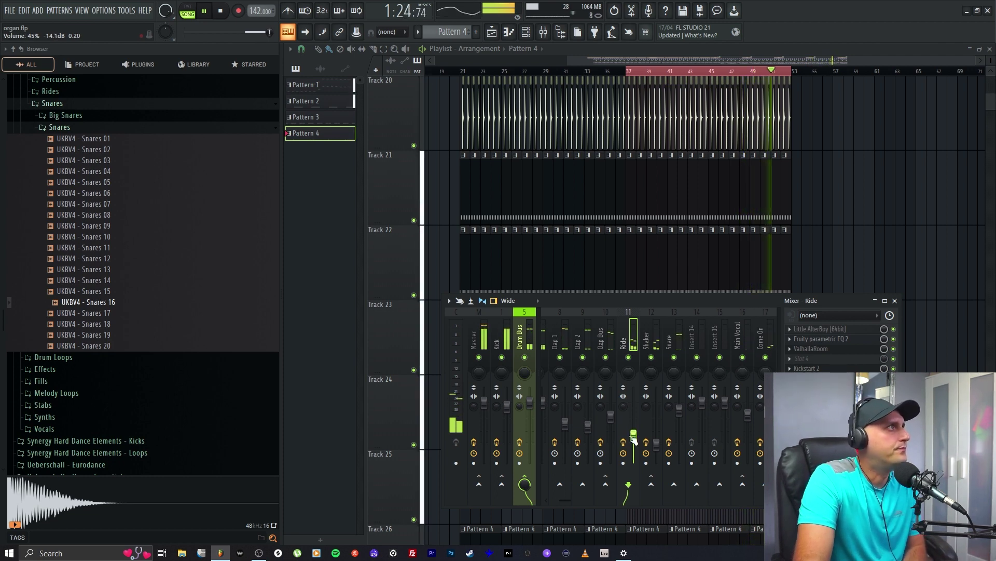
pyautogui.click(817, 369)
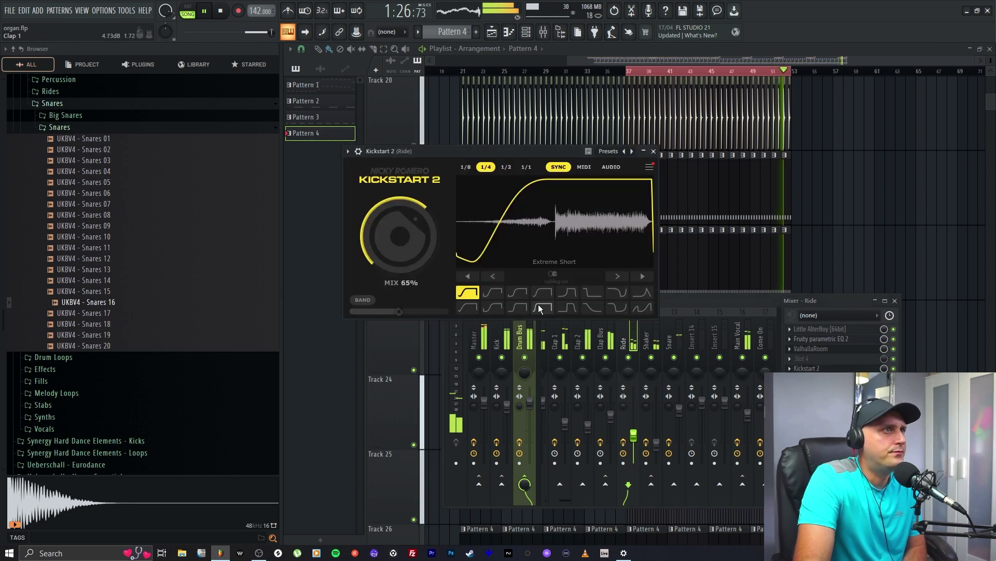
pyautogui.click(541, 303)
pyautogui.click(628, 72)
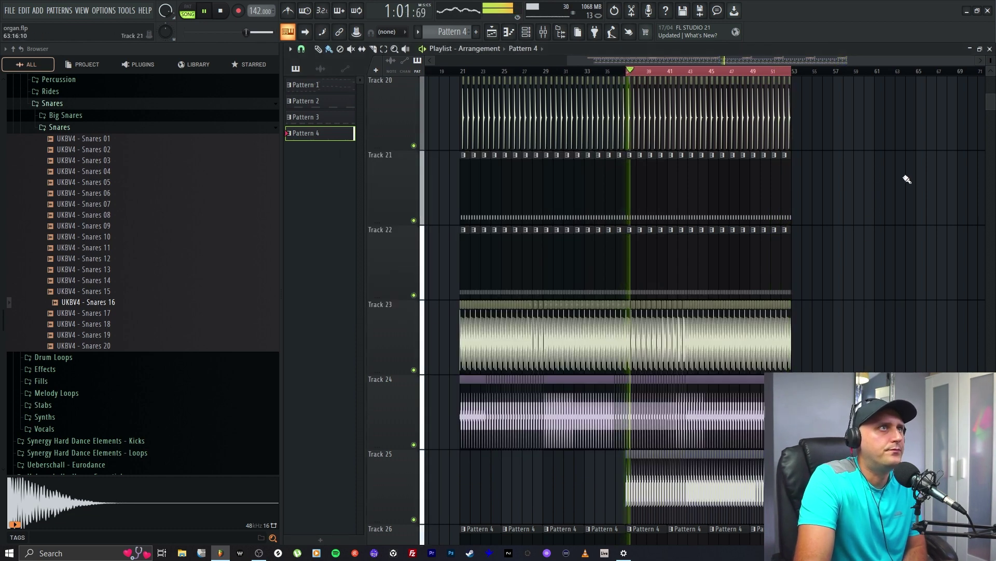
pyautogui.press('F9')
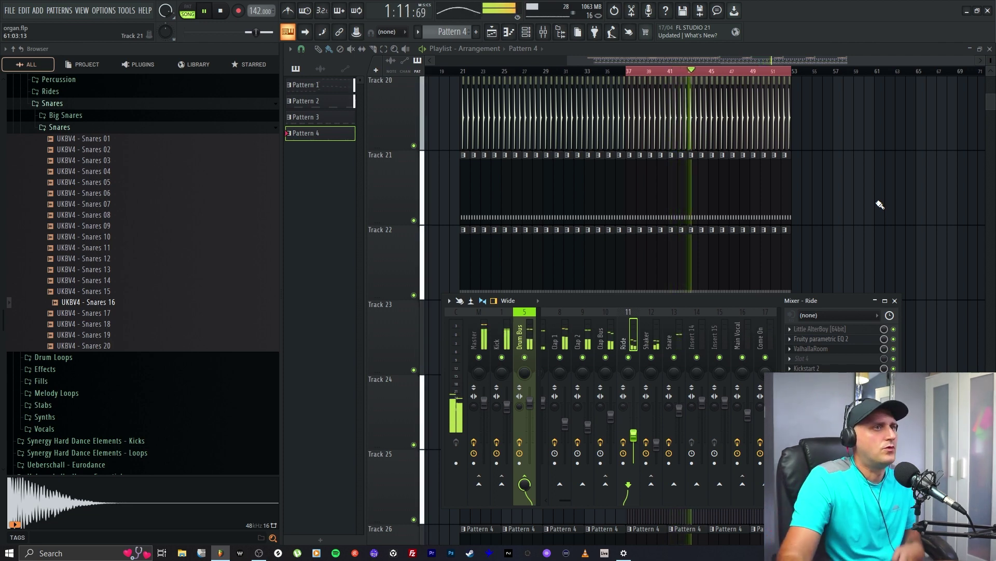
# Clear the playlist's time selection over bars 37 to 53 and replay the arrangement from bar 21, checking the Shaker channel in the mixer.
pyautogui.press('F9')
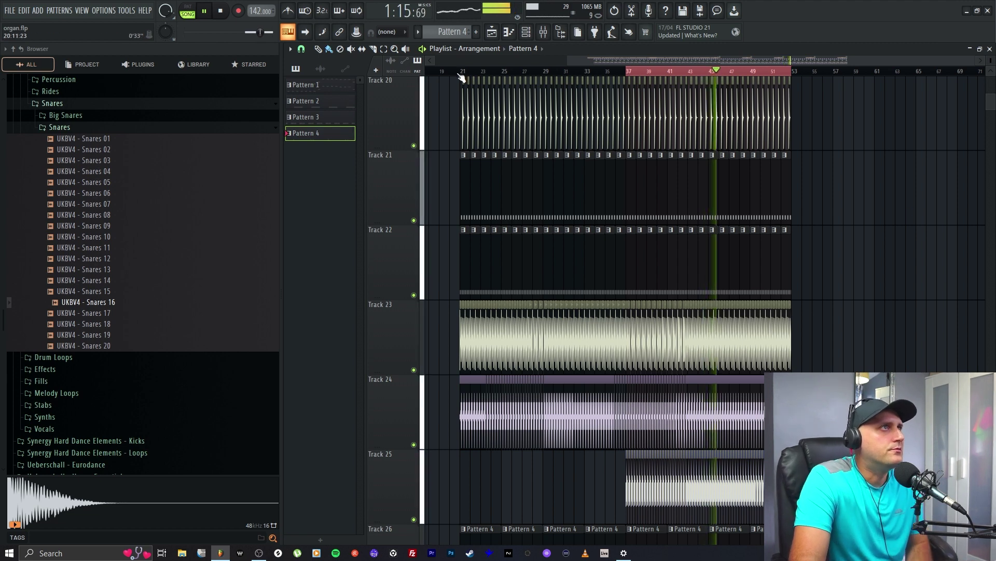
pyautogui.hotkey('ctrl', 'd')
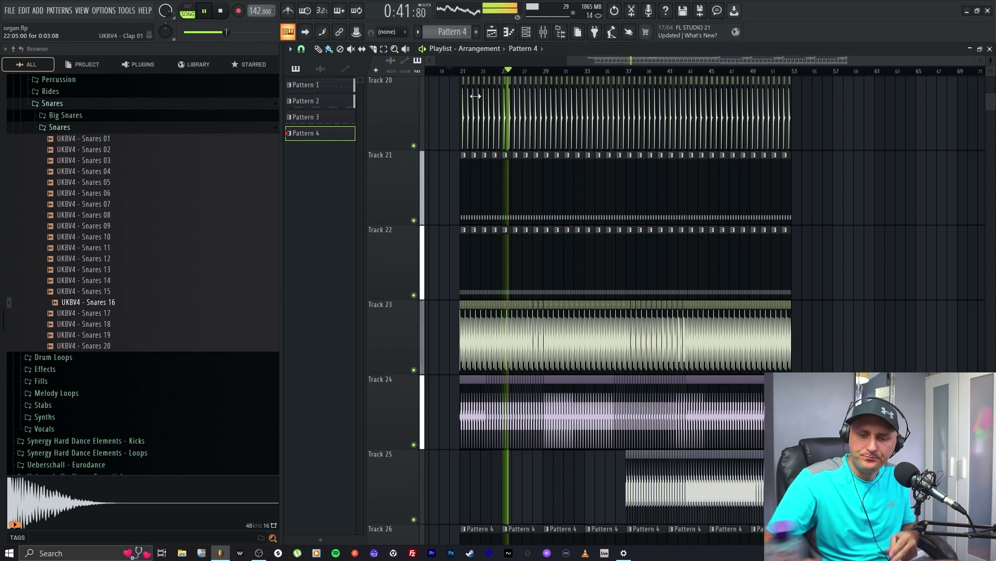
pyautogui.scroll(-2, 487, 380)
pyautogui.scroll(-2, 498, 404)
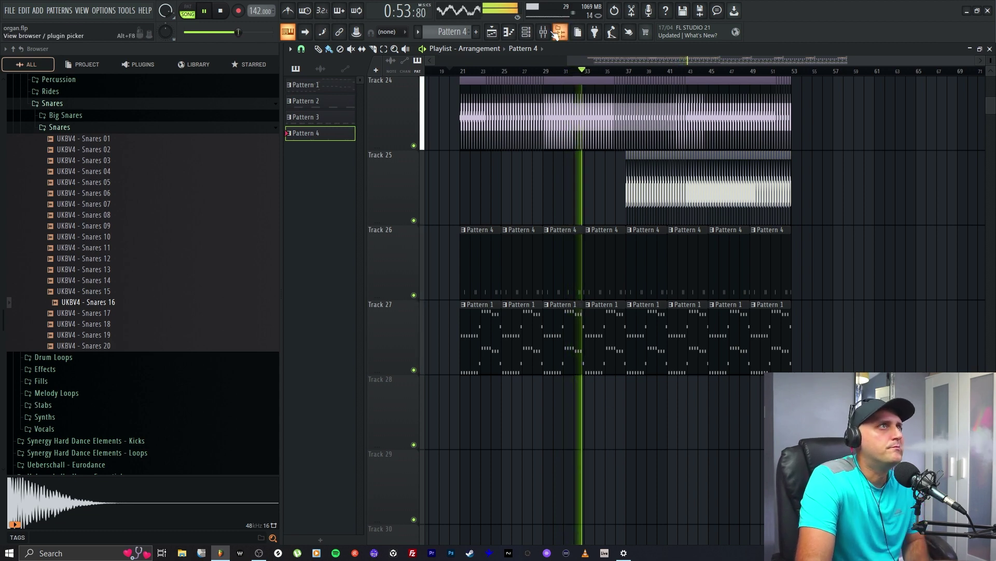
pyautogui.press('F9')
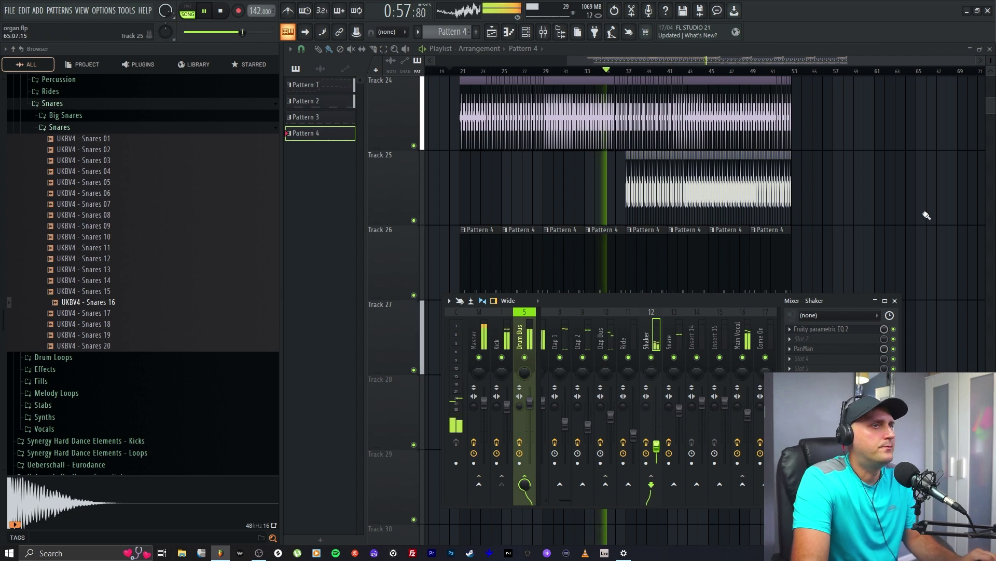
pyautogui.press('F9')
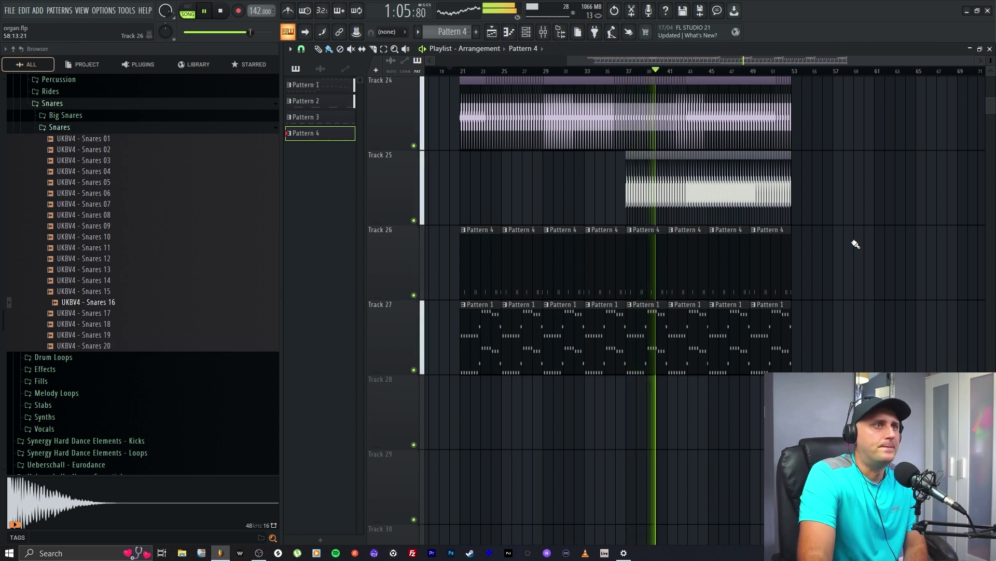
# Move all Pattern 1 clips from Track 27 down to Track 28 and stop playback.
pyautogui.moveTo(851, 312); pyautogui.dragTo(478, 459)
pyautogui.click(910, 314)
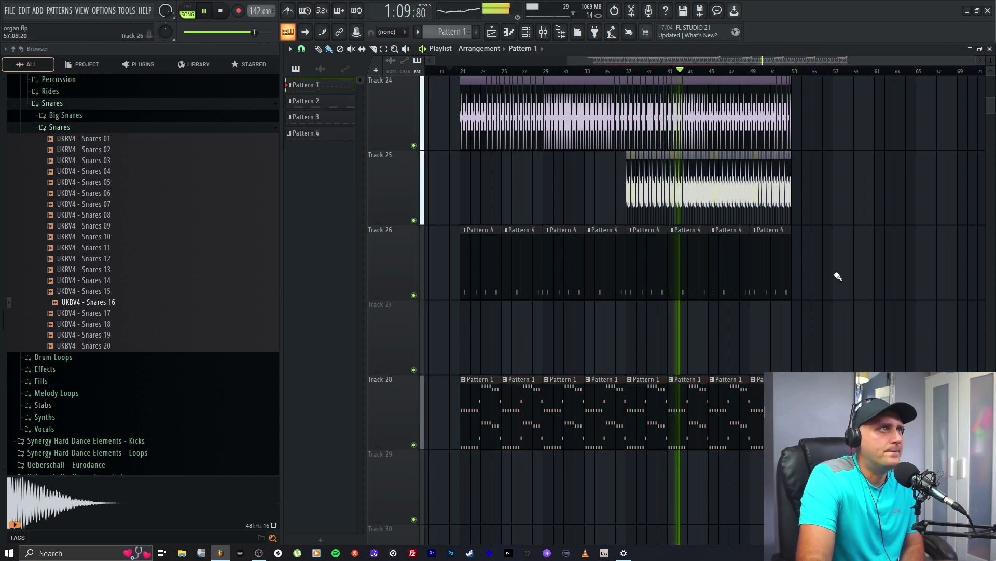
pyautogui.click(223, 14)
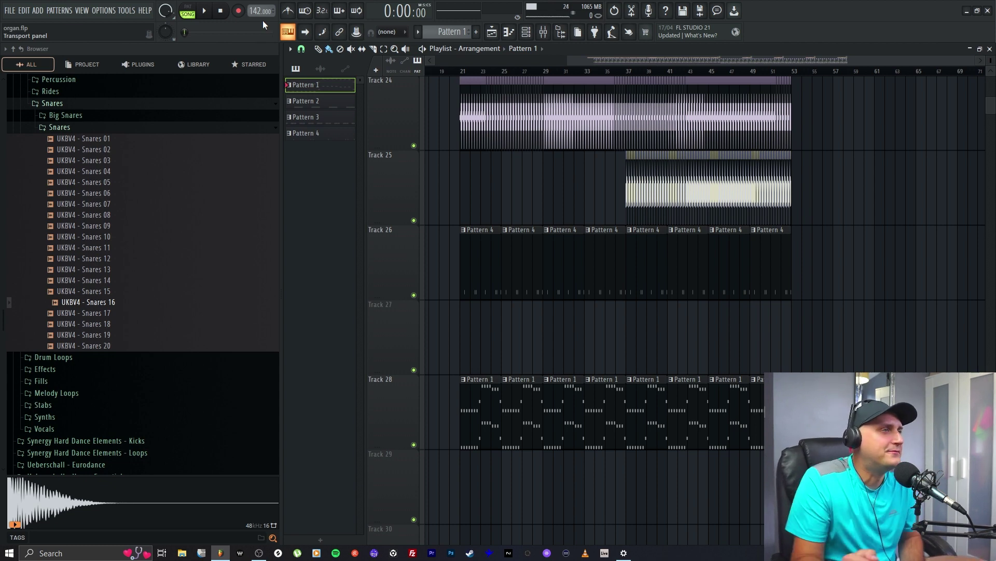
# Select the Snare channel in the mixer and listen to the arrangement from bar 21.
pyautogui.click(546, 34)
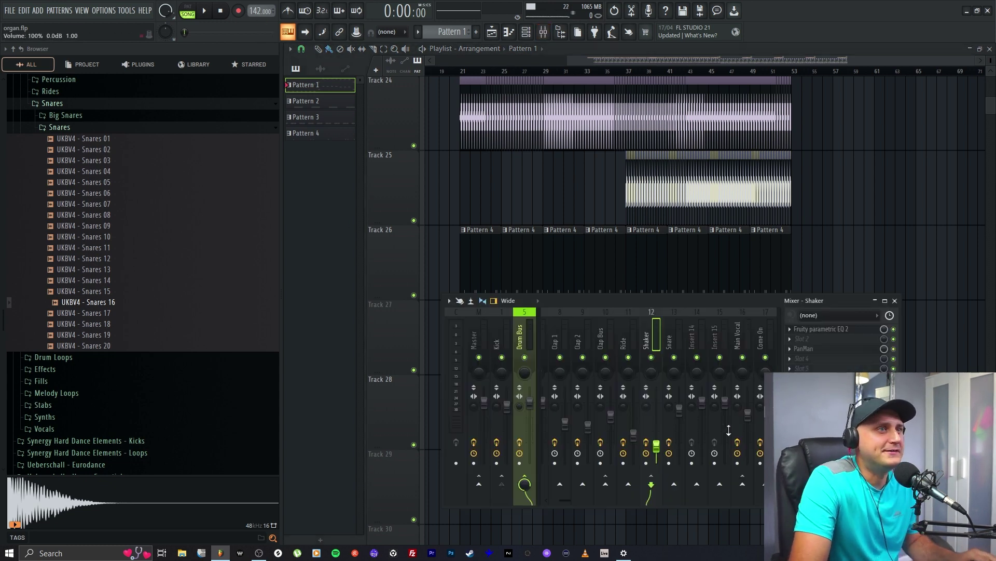
pyautogui.click(680, 411)
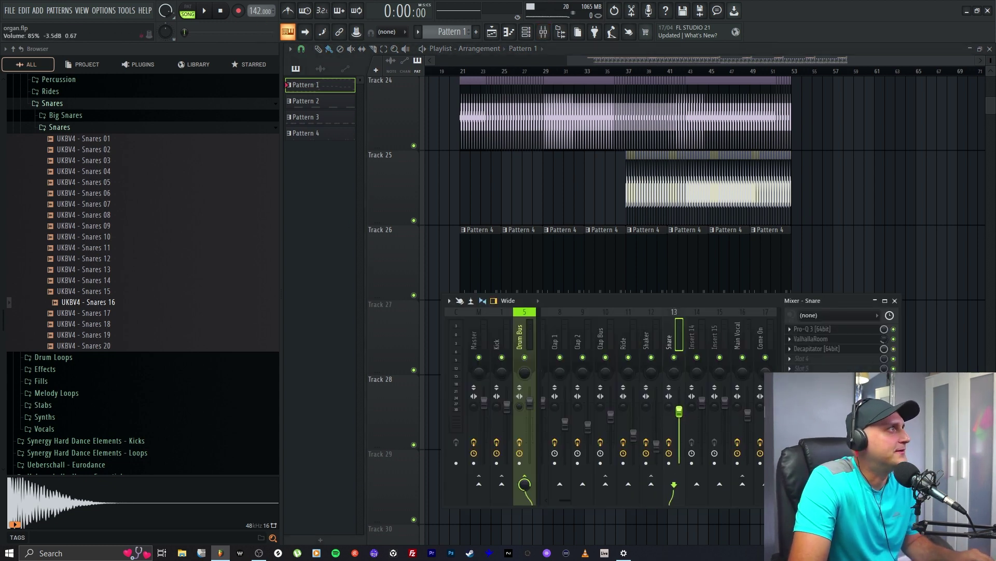
pyautogui.click(462, 71)
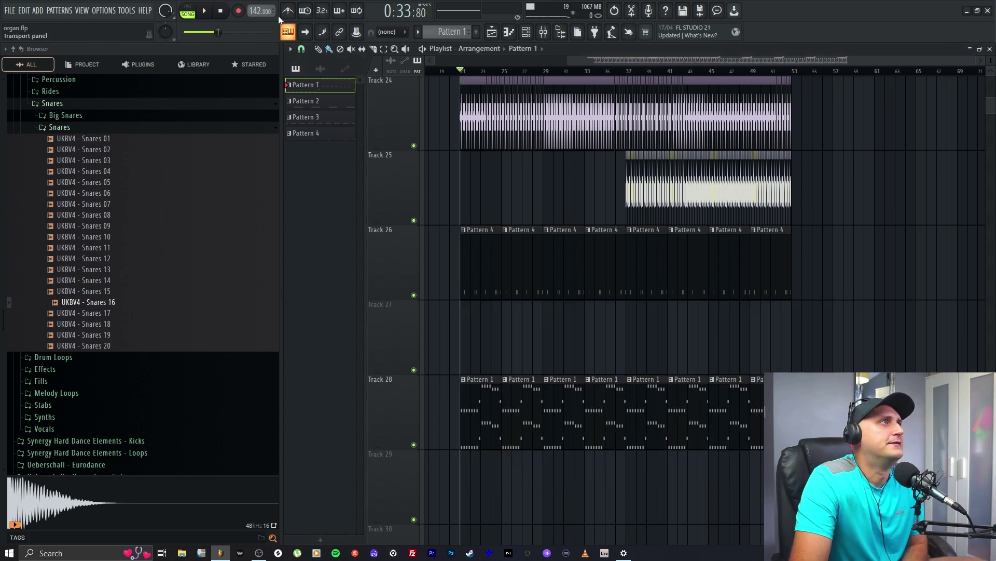
pyautogui.click(205, 11)
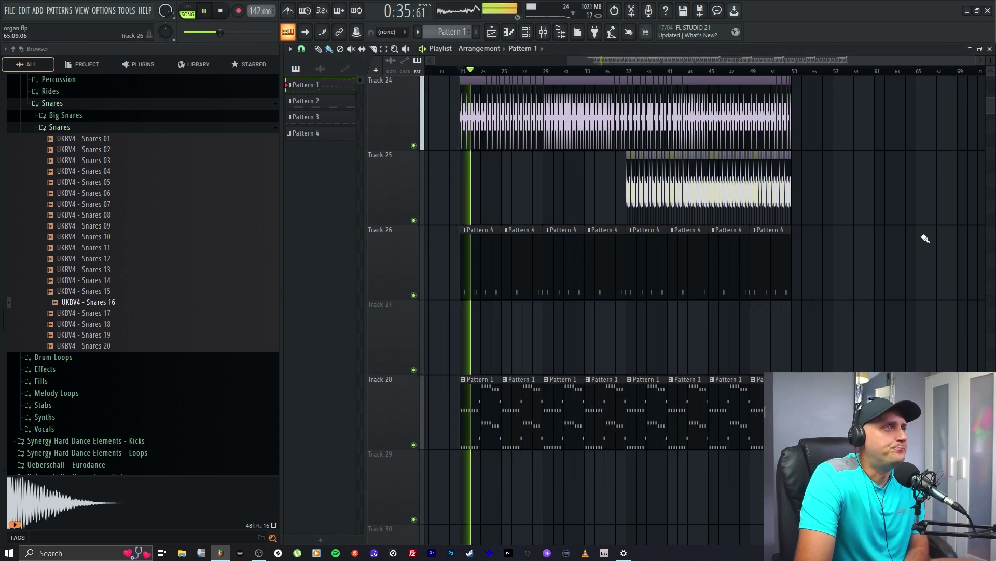
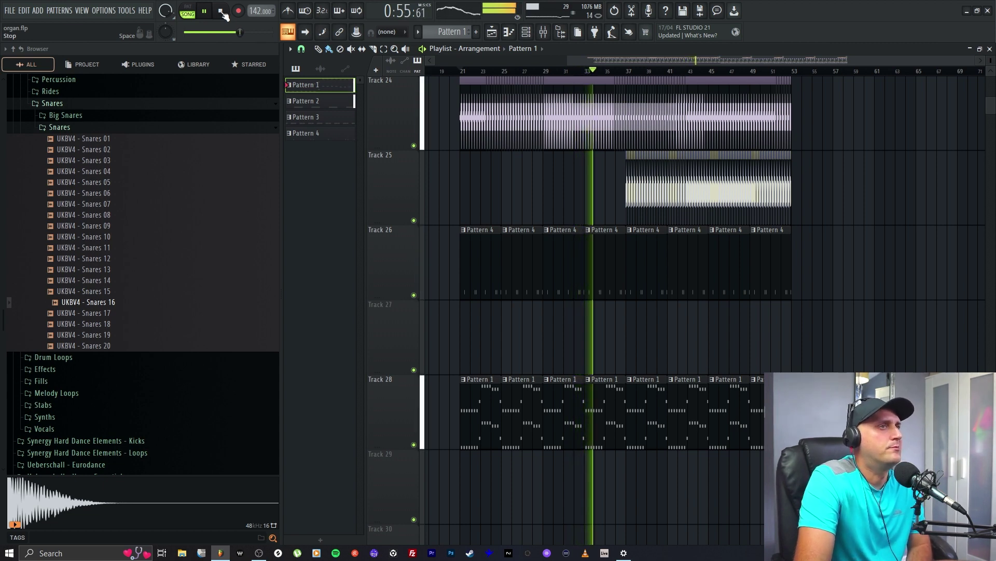
pyautogui.click(223, 13)
# Load Transient Master into effect slot 2 of the Open Hat mixer channel and try its attack control.
pyautogui.click(542, 34)
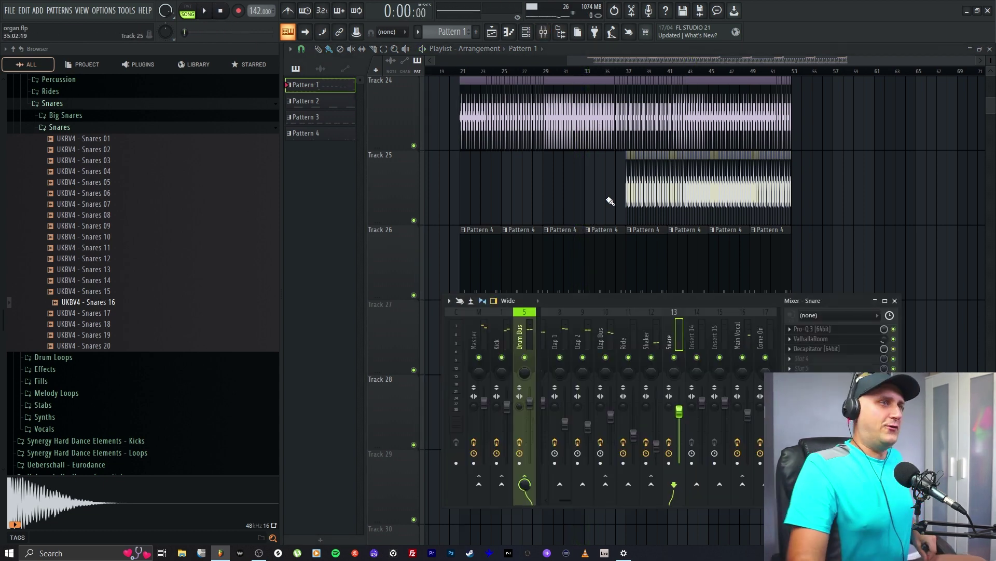
pyautogui.scroll(3, 609, 309)
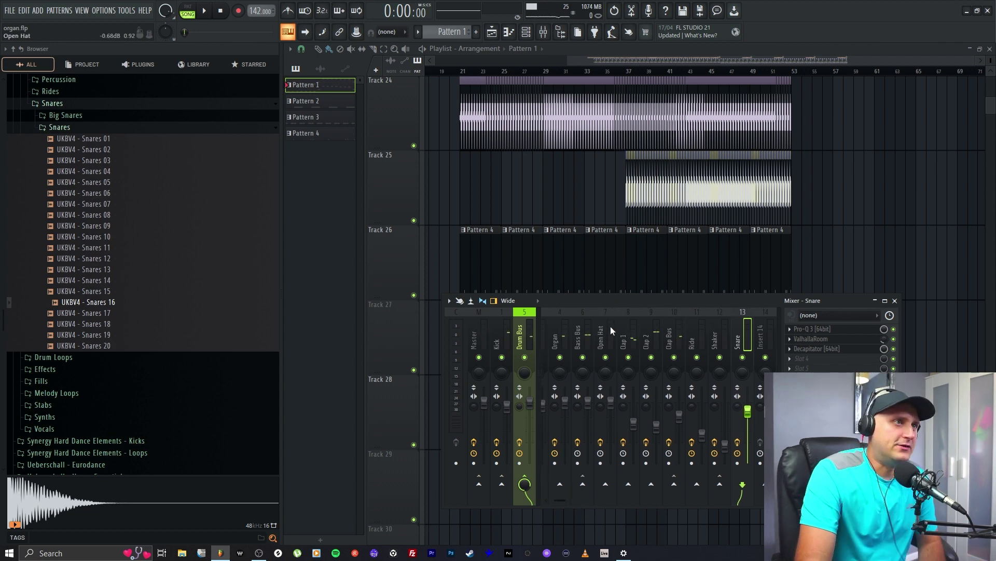
pyautogui.click(610, 326)
pyautogui.click(790, 345)
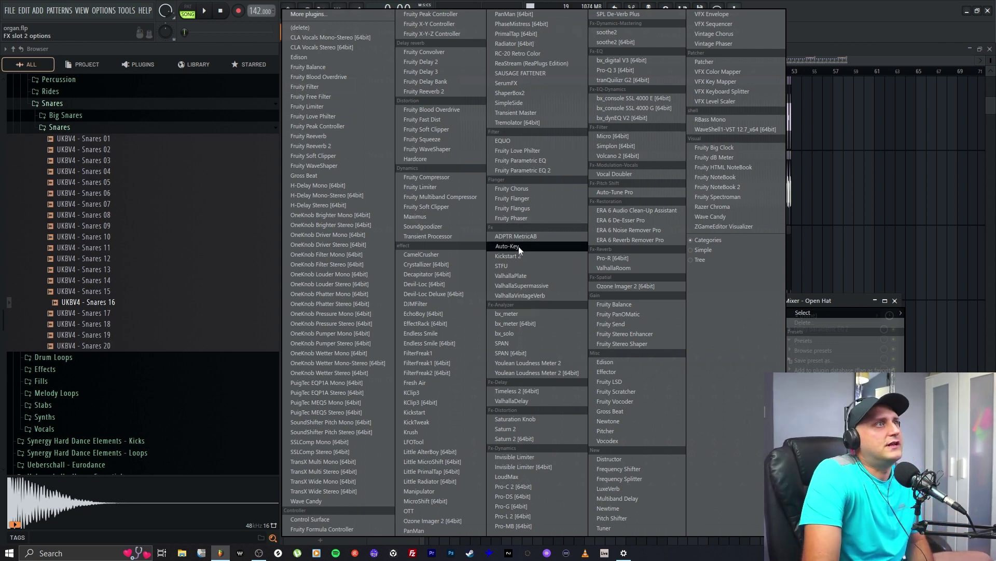
pyautogui.click(528, 113)
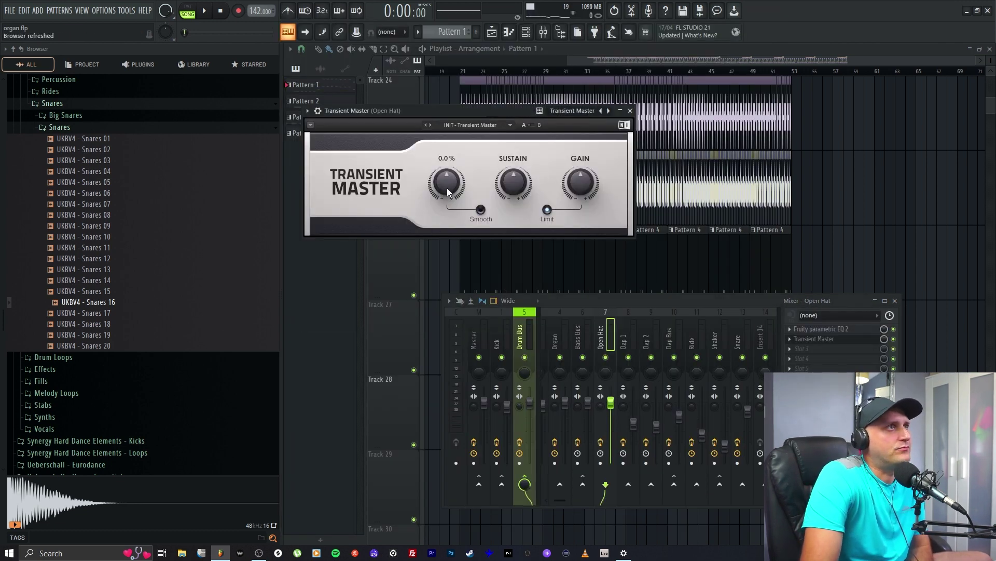
pyautogui.moveTo(447, 189); pyautogui.dragTo(447, 181)
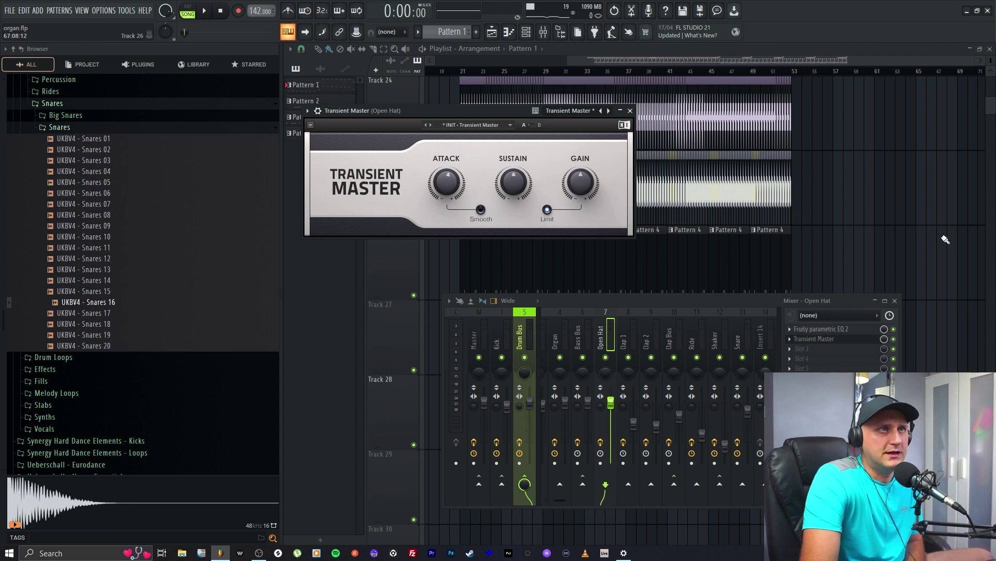
pyautogui.press('F12')
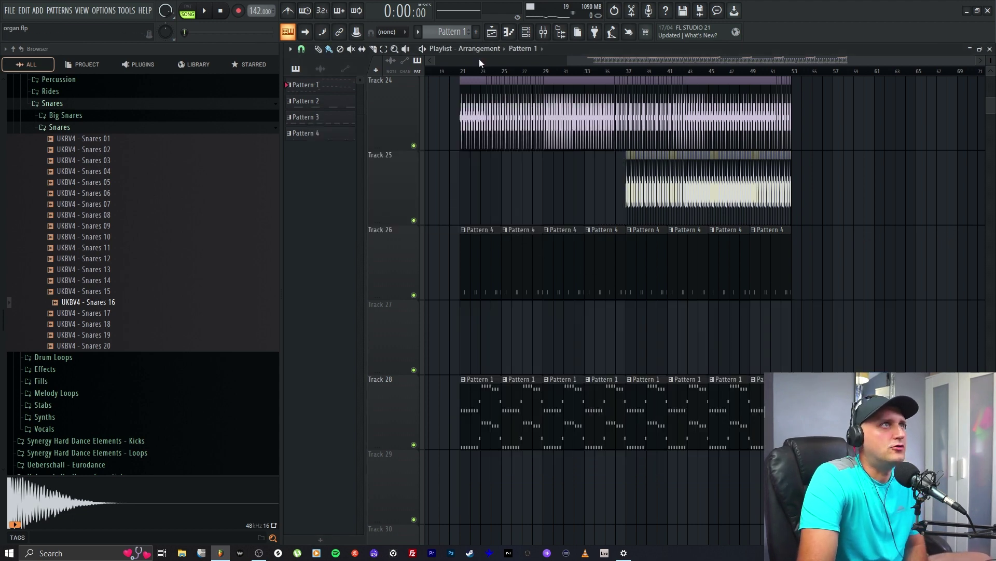
# Play the arrangement from bar 21 and mute playlist Tracks 15 and 16.
pyautogui.click(461, 71)
pyautogui.press('space')
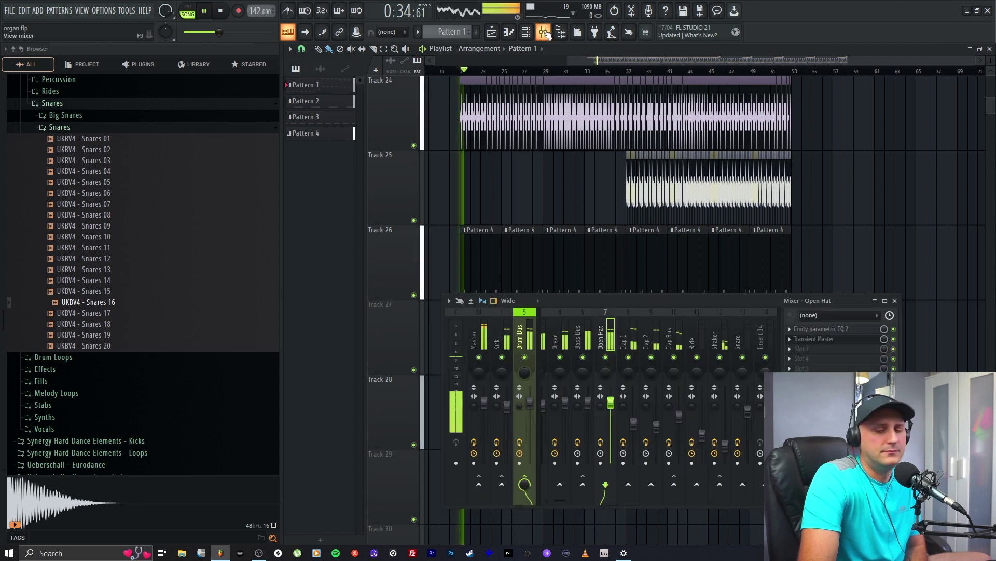
pyautogui.press('F9')
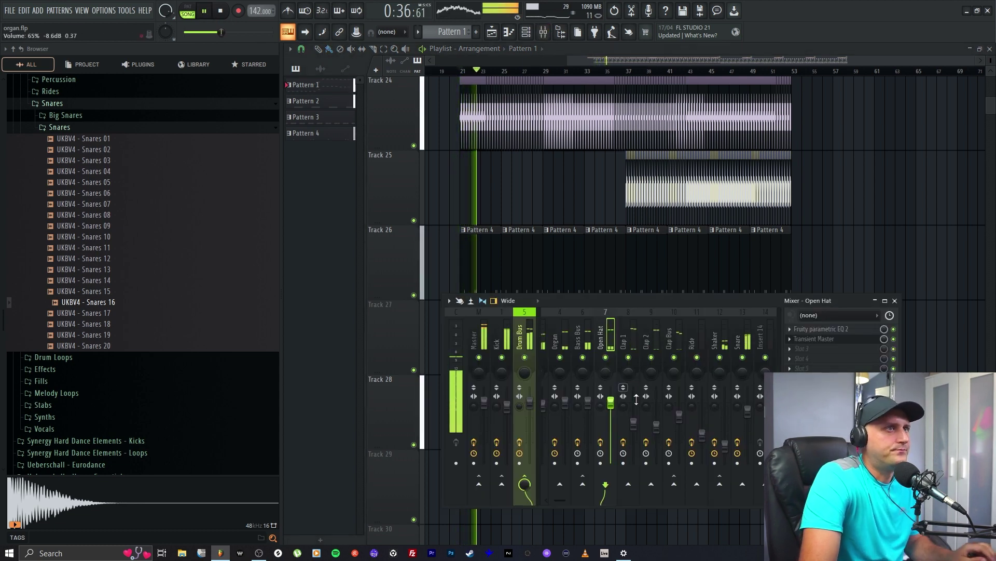
pyautogui.scroll(4, 432, 218)
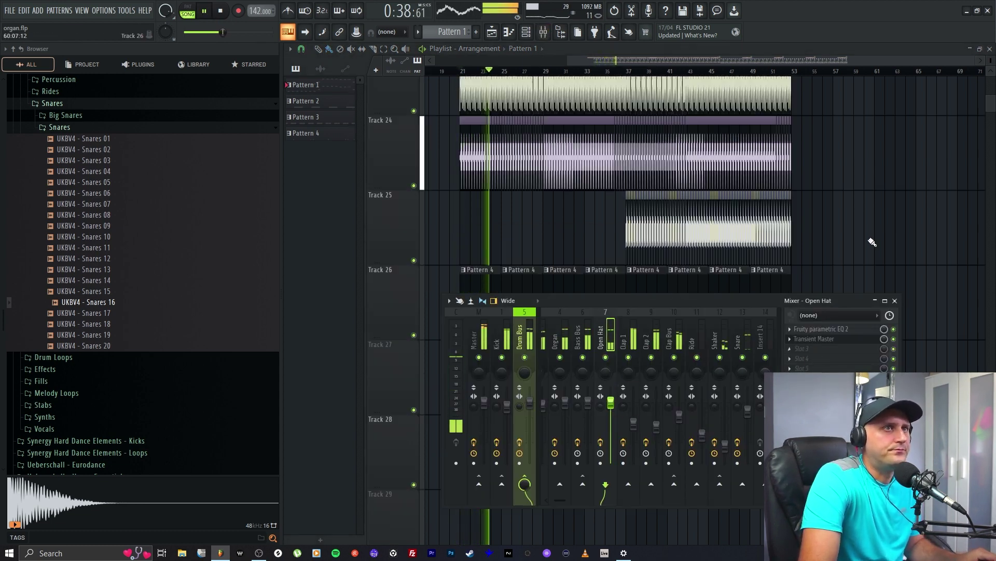
pyautogui.click(414, 211)
pyautogui.click(414, 137)
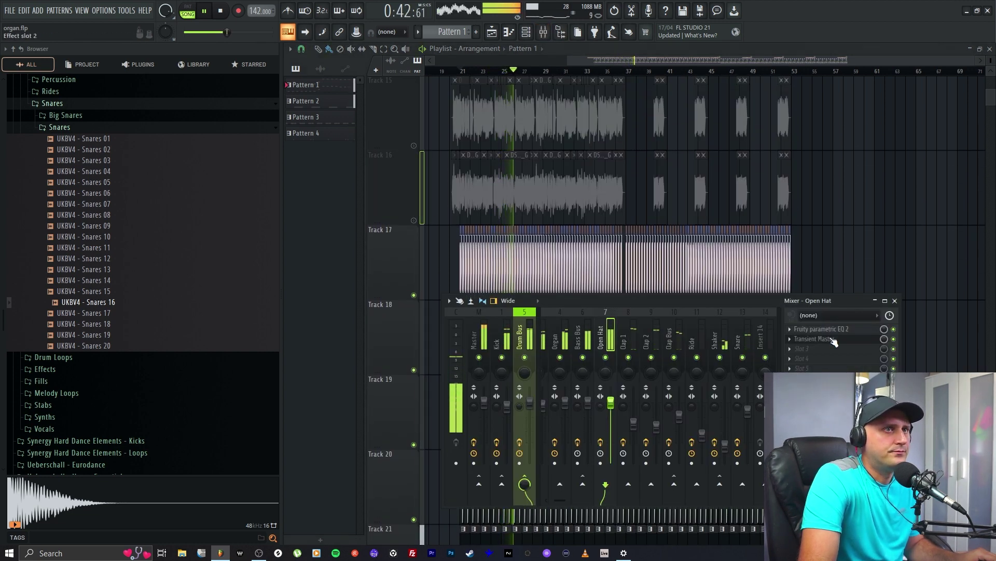
# Set the volume envelope's decay time to 31% for the Open Hat 09 #2 channel during playback.
pyautogui.click(895, 300)
pyautogui.scroll(-2, 507, 356)
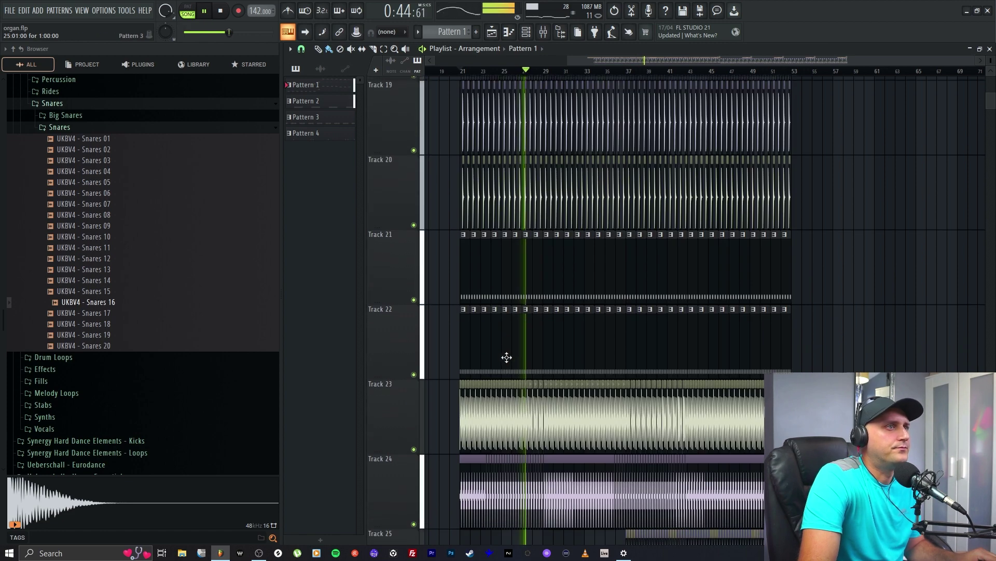
pyautogui.click(526, 31)
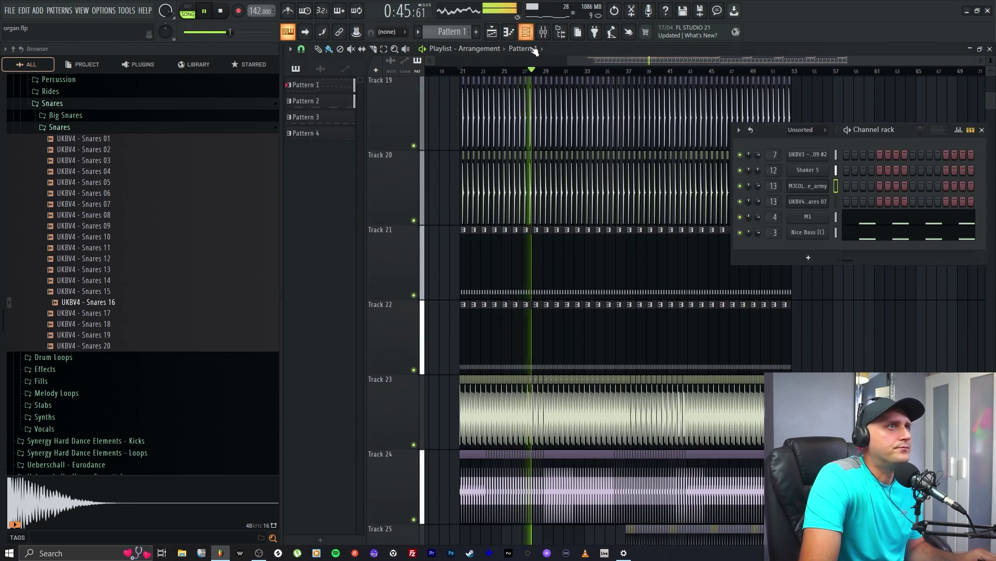
pyautogui.click(808, 154)
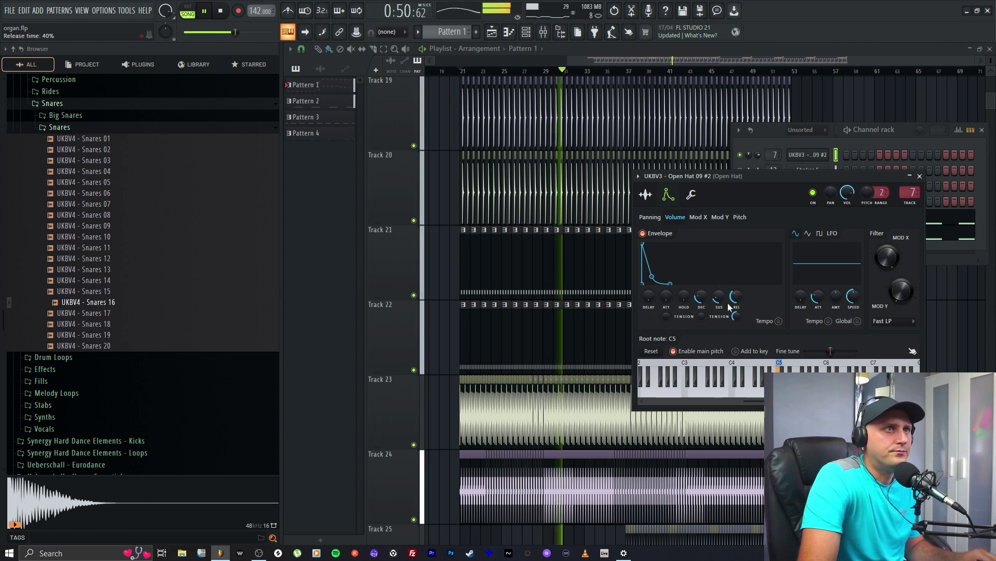
pyautogui.moveTo(700, 297); pyautogui.dragTo(701, 293)
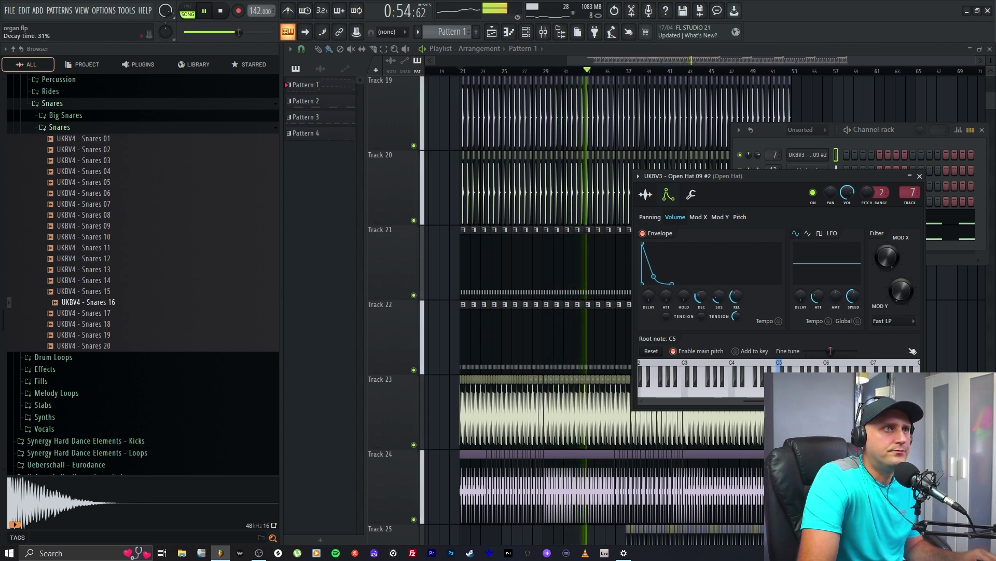
pyautogui.click(886, 151)
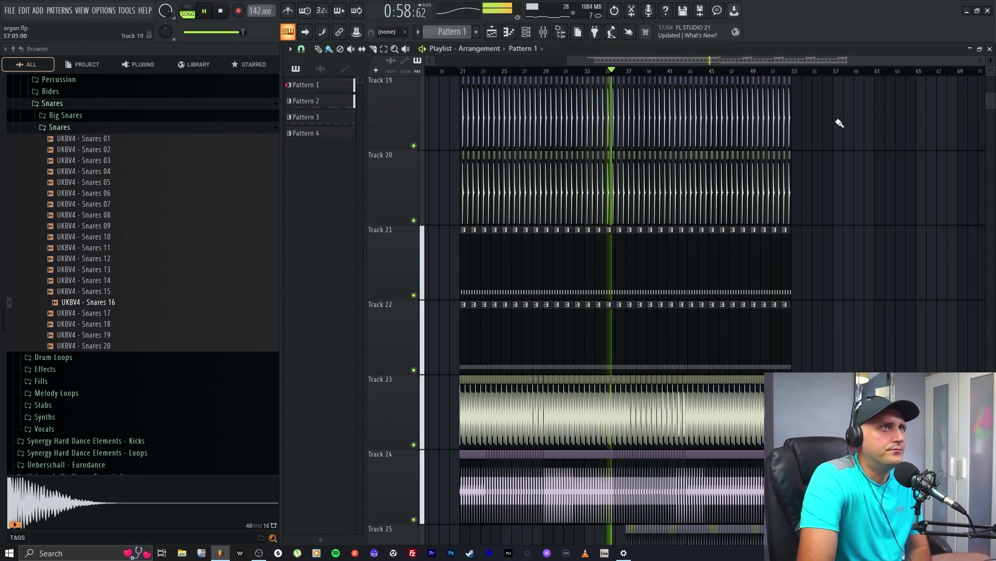
# Raise the band 1 high-pass to about 687 Hz in the Ride mixer channel's Fruity parametric EQ 2.
pyautogui.scroll(-1, 878, 216)
pyautogui.scroll(-2, 879, 216)
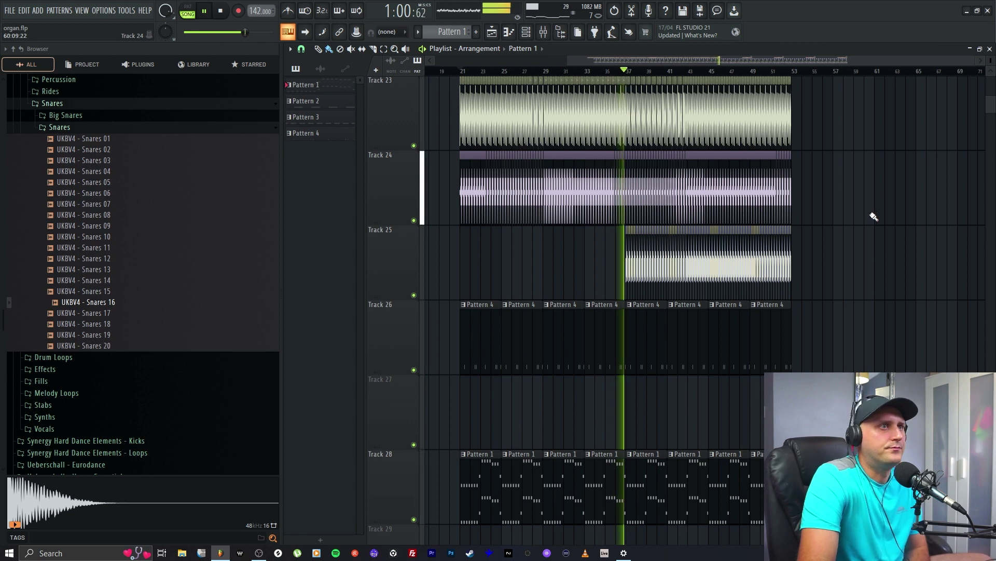
pyautogui.press('F9')
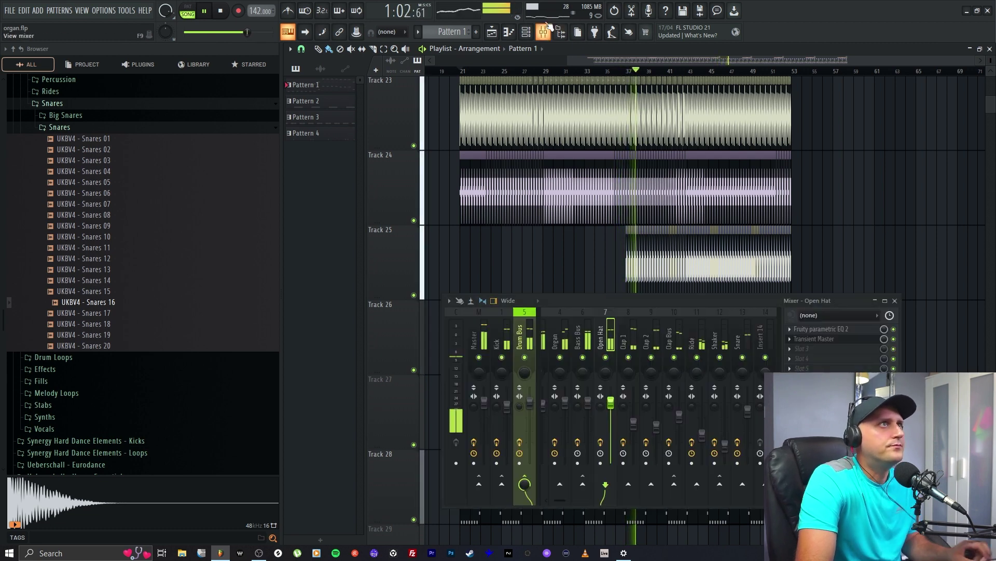
pyautogui.click(703, 338)
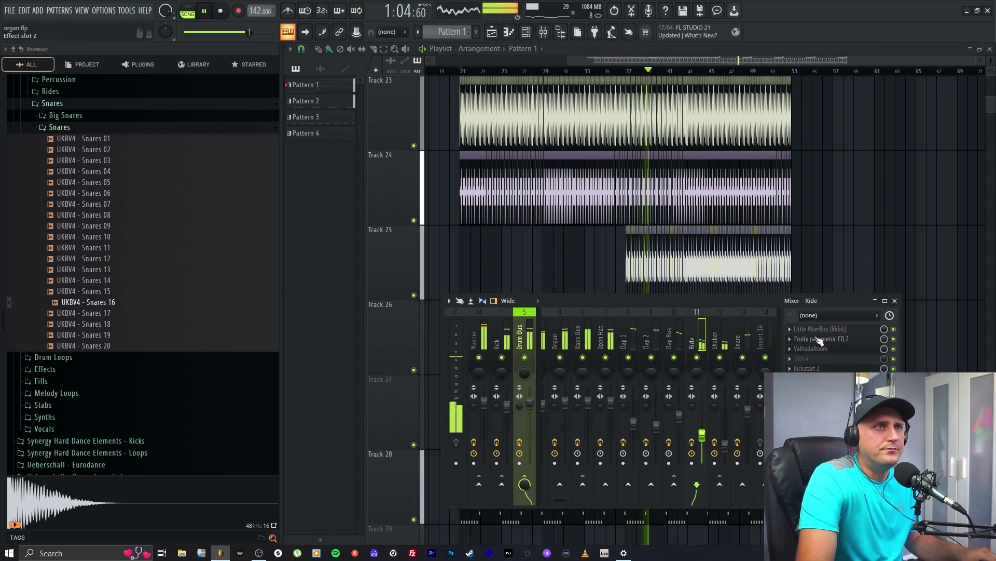
pyautogui.click(841, 341)
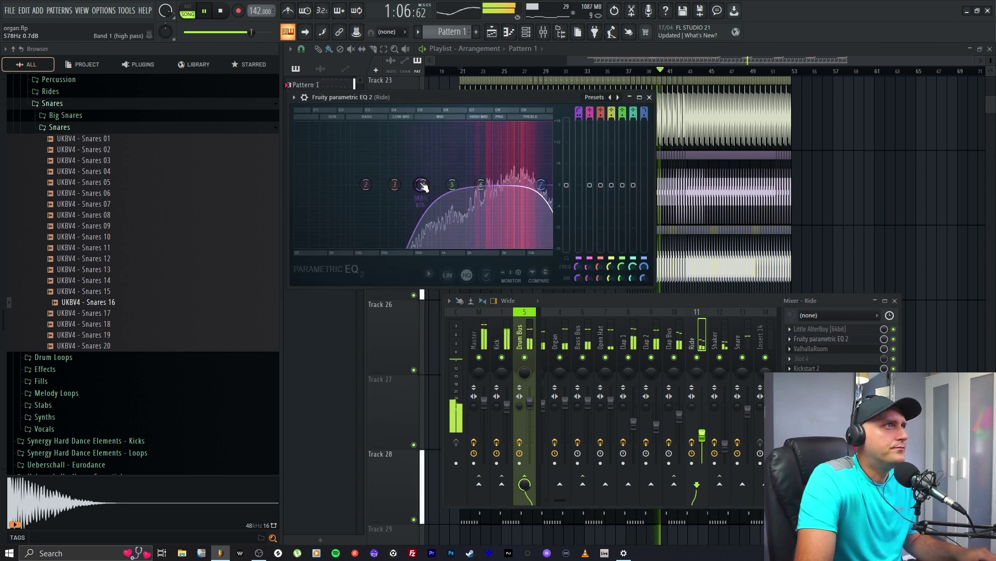
pyautogui.moveTo(423, 184); pyautogui.dragTo(425, 184)
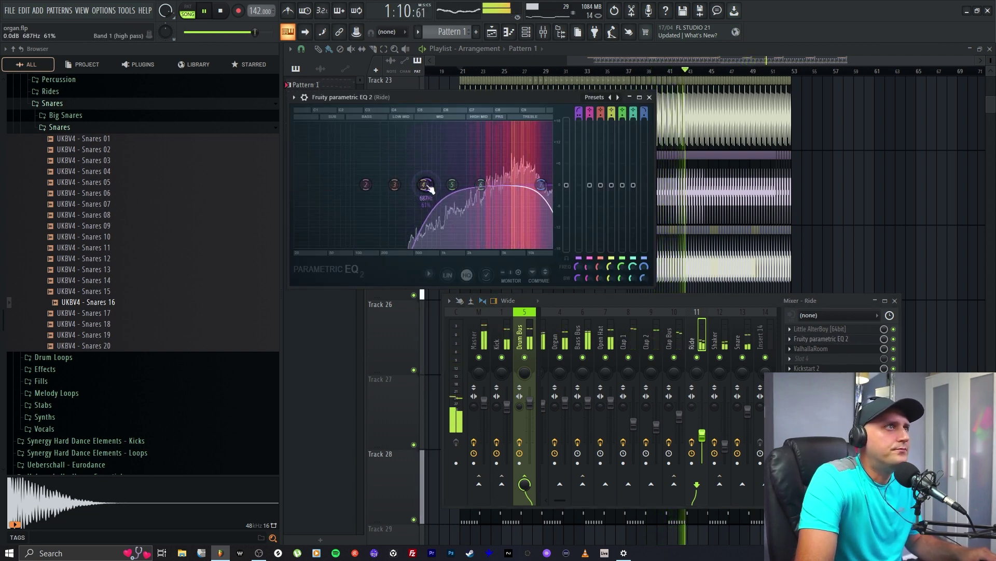
# Move band 6 of the Ride's EQ up into the treble range with a slight boost and stop playback.
pyautogui.moveTo(481, 184); pyautogui.dragTo(523, 181)
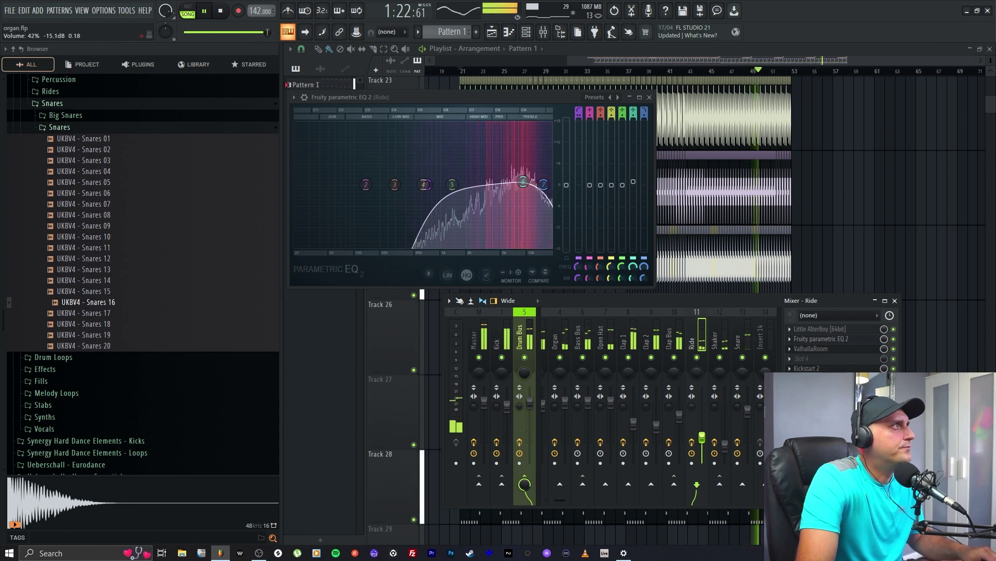
pyautogui.press('F12')
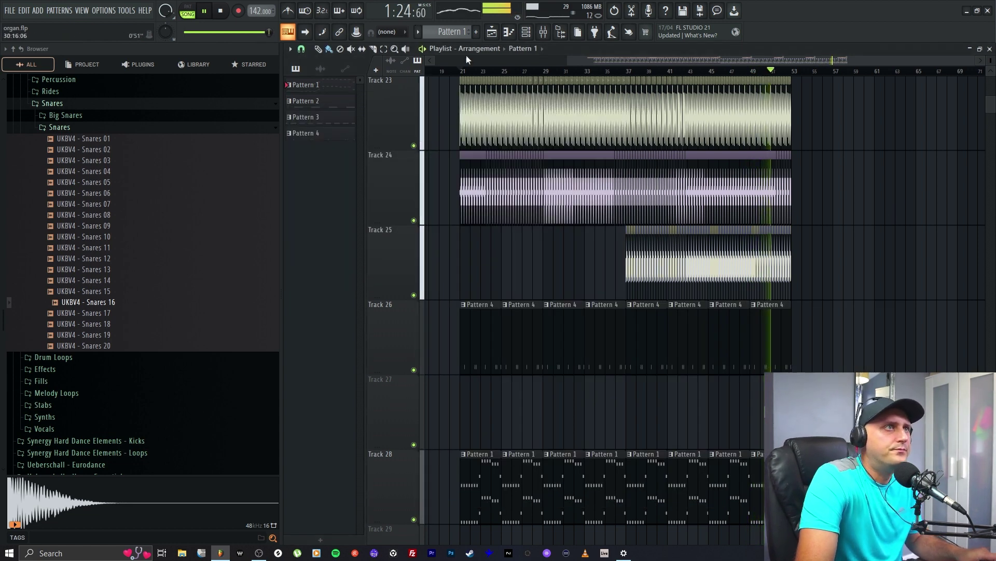
pyautogui.click(222, 11)
pyautogui.click(225, 11)
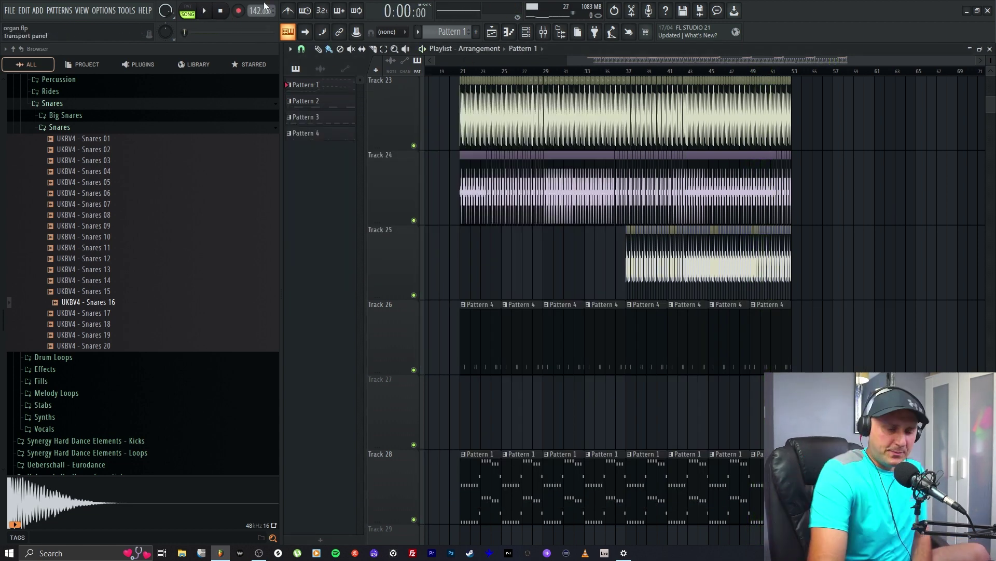
# Unmute playlist Tracks 15 and 16.
pyautogui.click(9, 13)
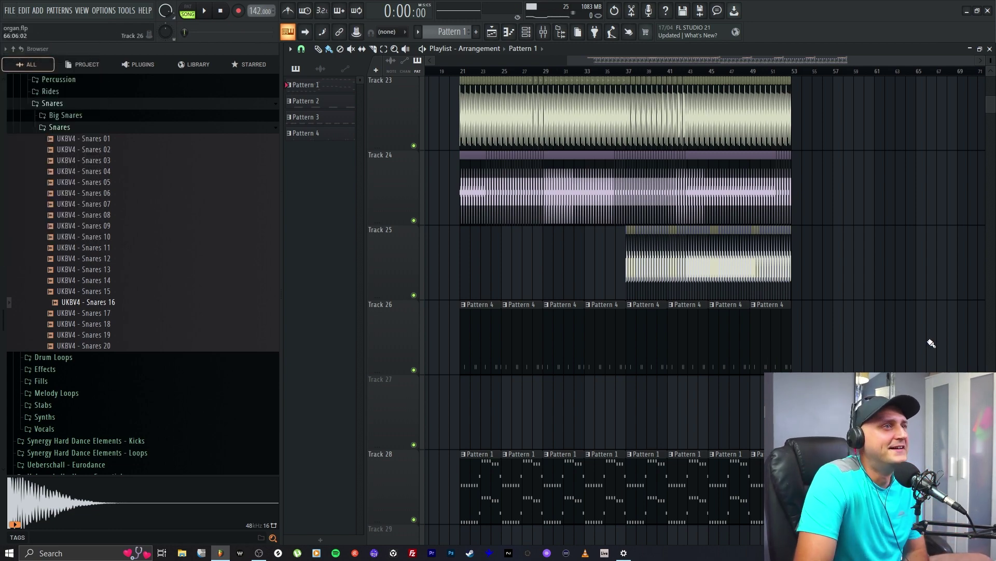
pyautogui.scroll(6, 829, 329)
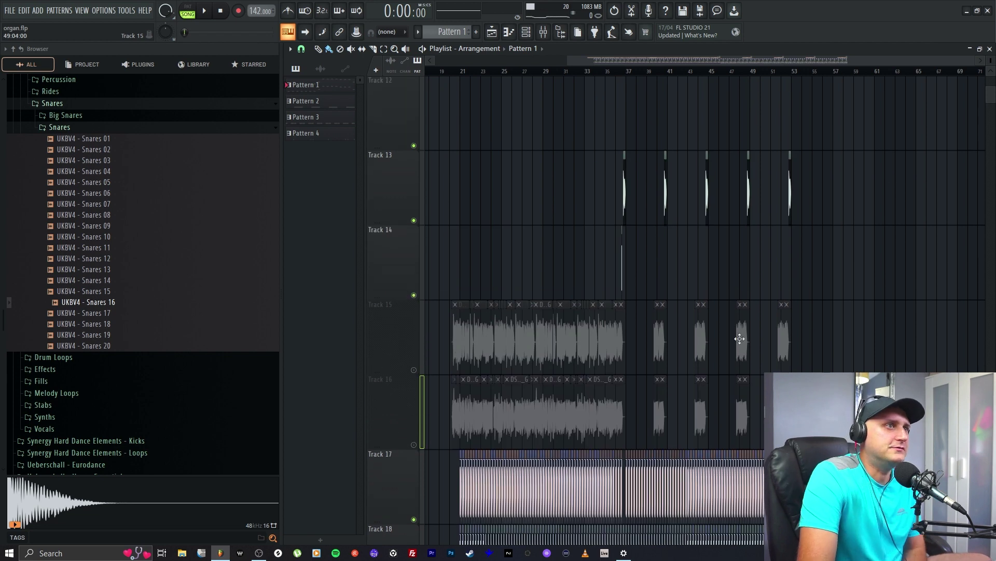
pyautogui.click(414, 371)
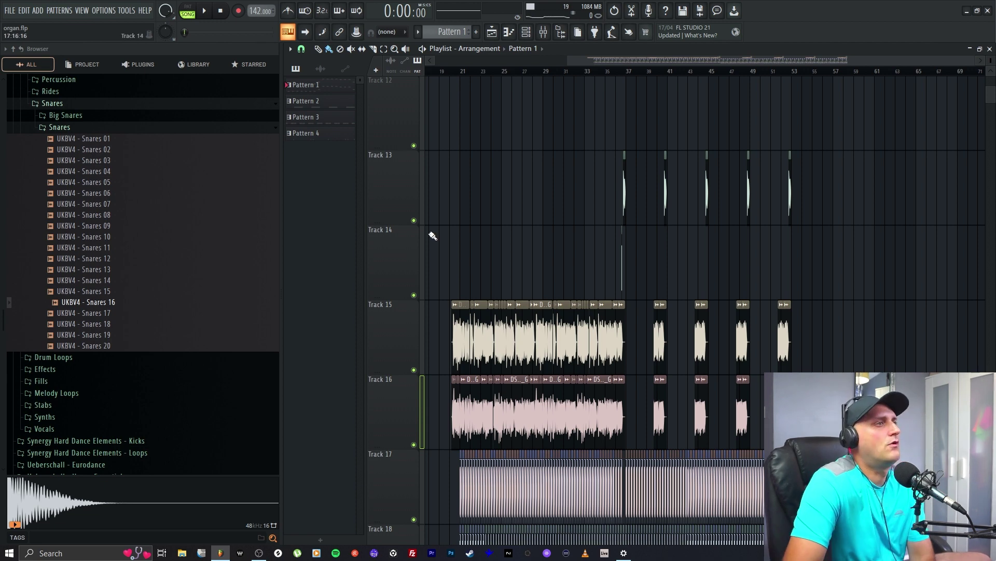
pyautogui.scroll(-2, 482, 249)
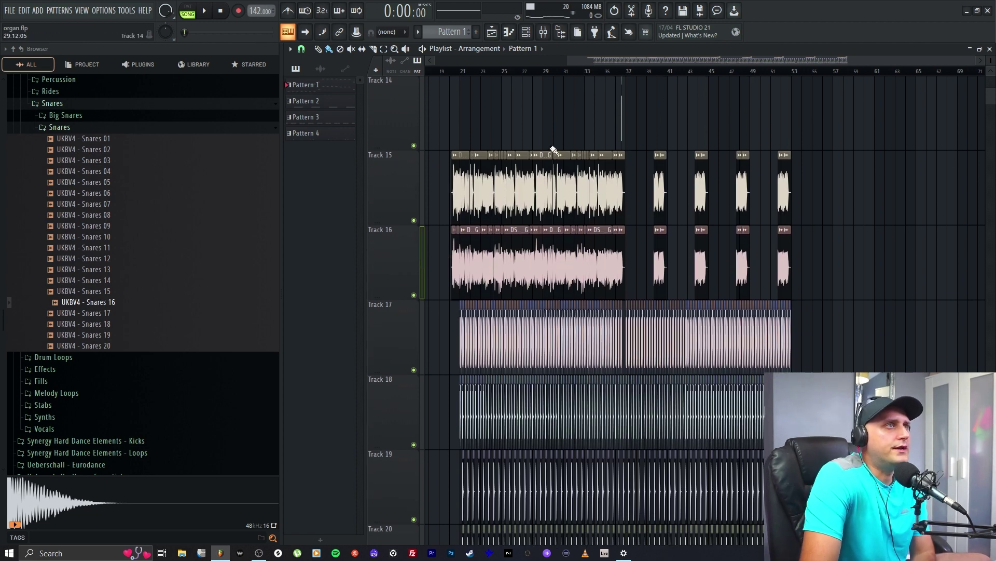
# Color the mixer tracks from Open Hat through Snare drab olive green (#90B559) as one group.
pyautogui.click(543, 31)
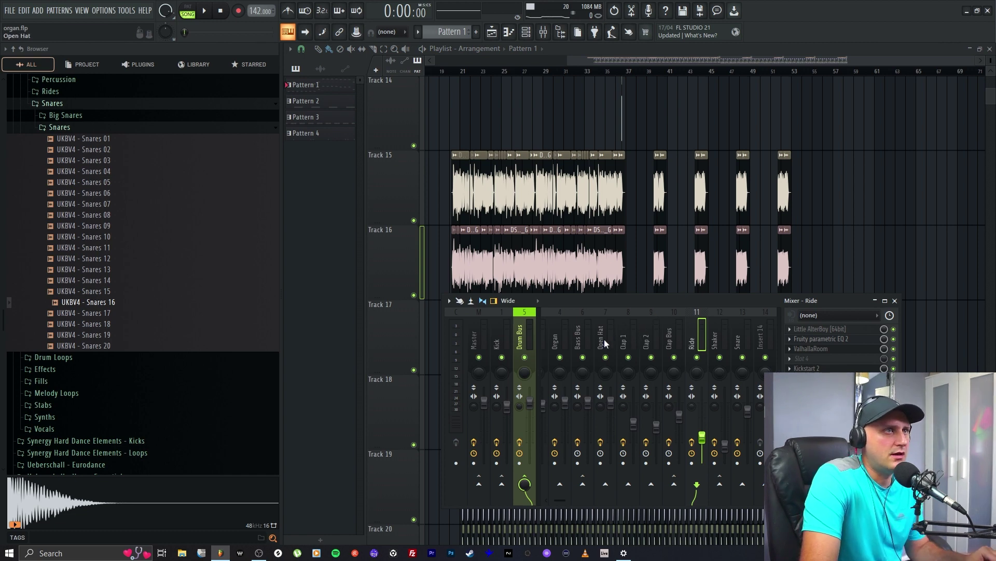
pyautogui.moveTo(604, 339); pyautogui.dragTo(703, 333)
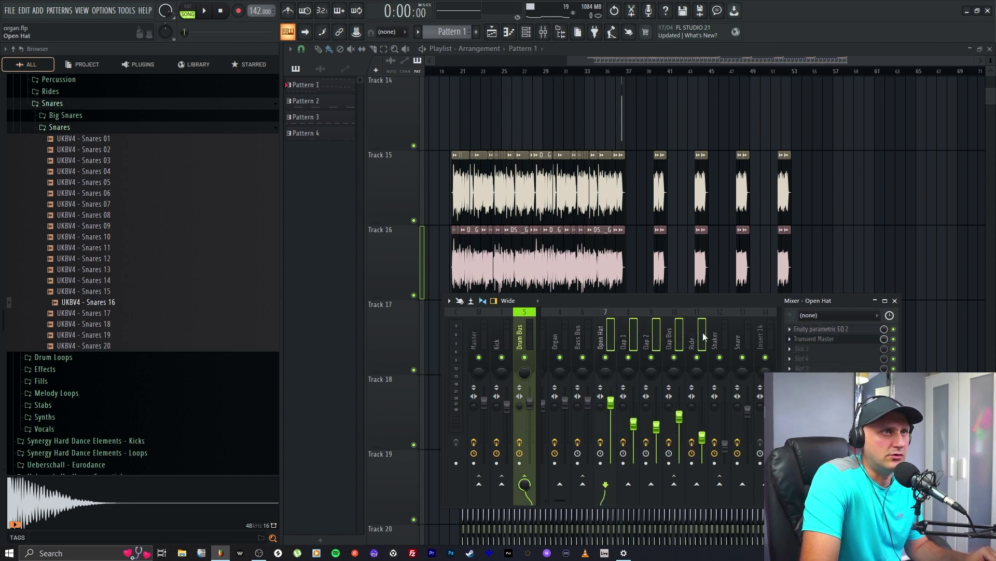
pyautogui.rightClick(600, 343)
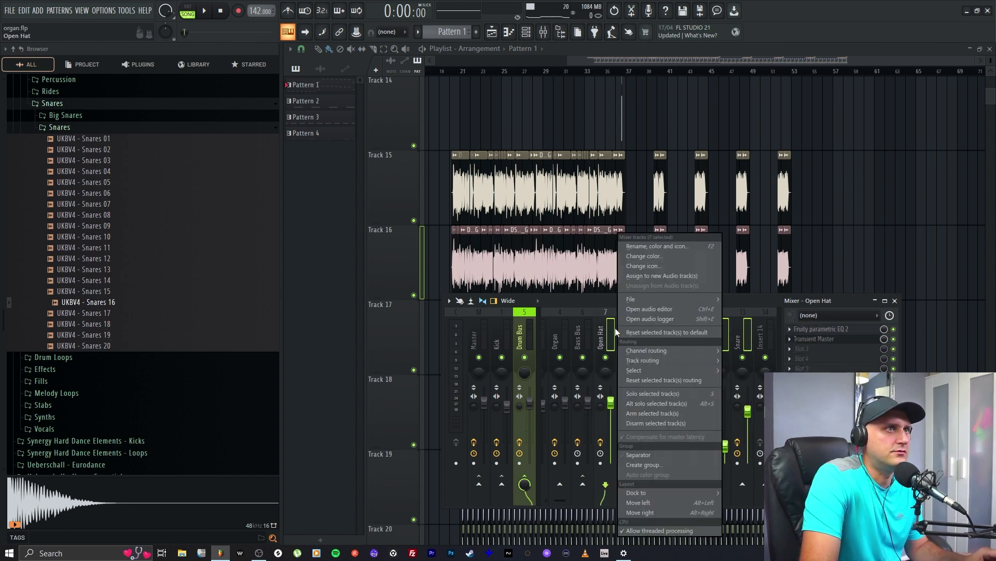
pyautogui.click(661, 248)
pyautogui.click(754, 405)
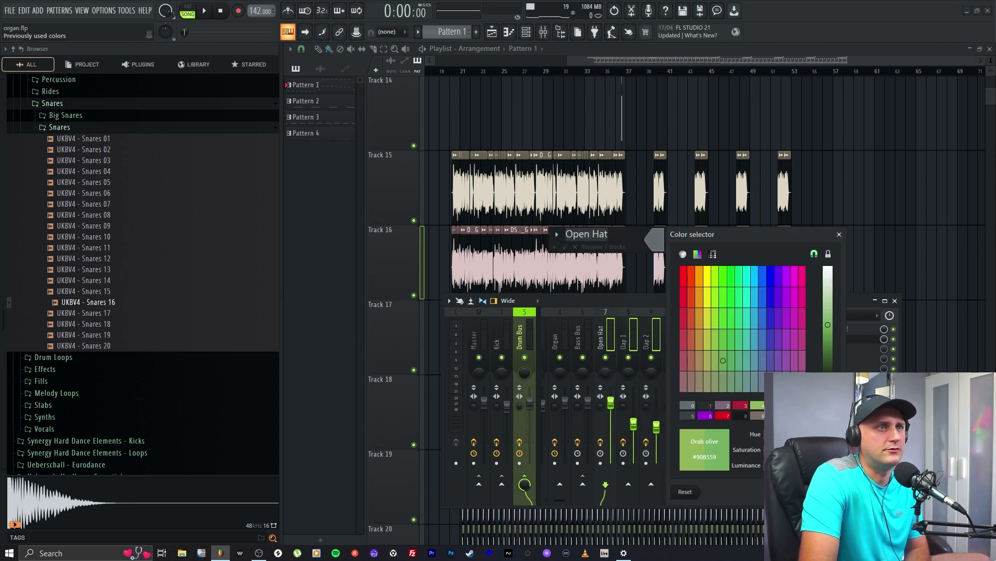
pyautogui.click(516, 261)
pyautogui.click(566, 247)
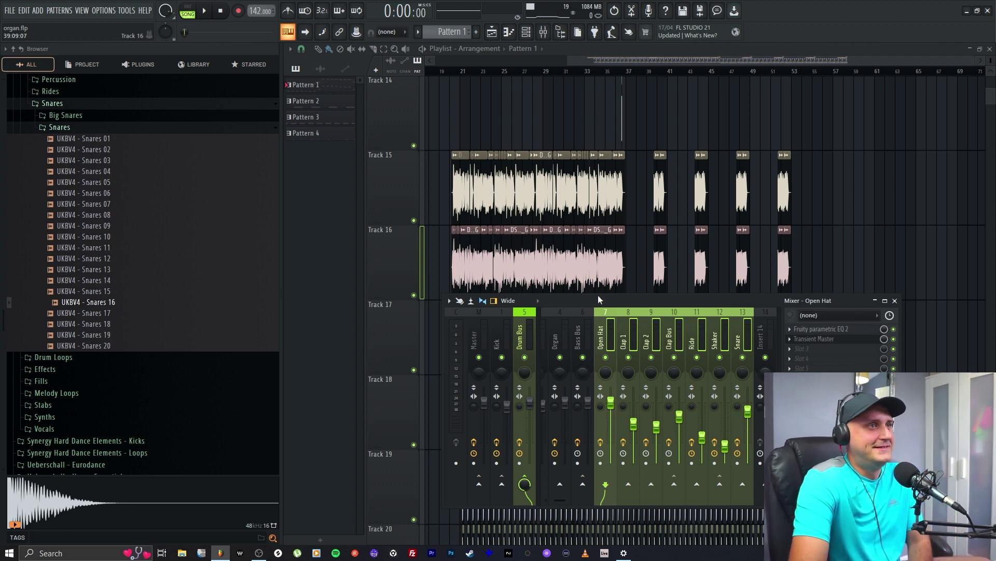
# Move the Sub Bass, Organ and Bass Bus mixer tracks past the drum tracks, with Sub Bass in slot 12.
pyautogui.scroll(2, 597, 311)
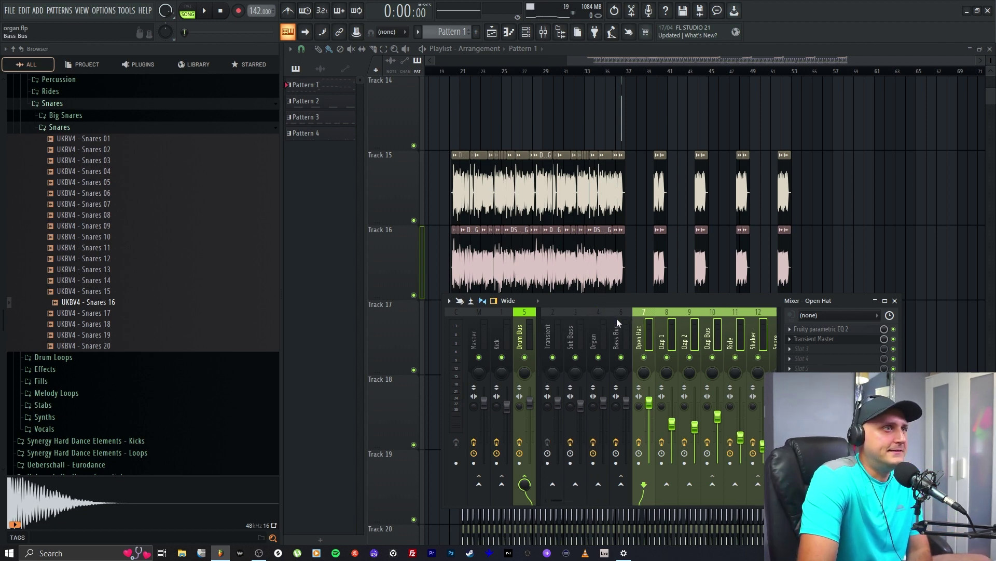
pyautogui.click(577, 337)
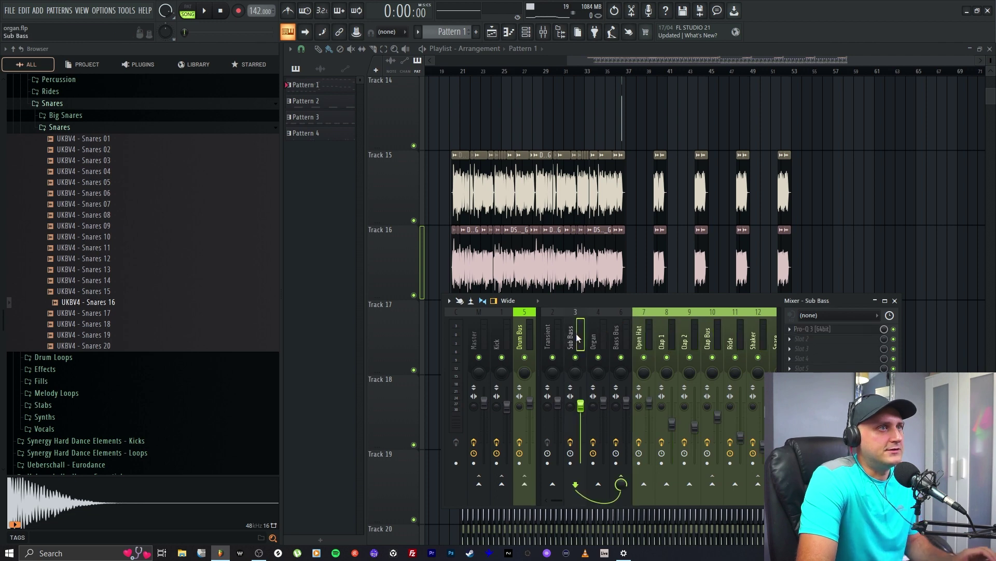
pyautogui.keyDown('ctrl'); pyautogui.keyDown('shift'); pyautogui.click(617, 338); pyautogui.keyUp('shift'); pyautogui.keyUp('ctrl')
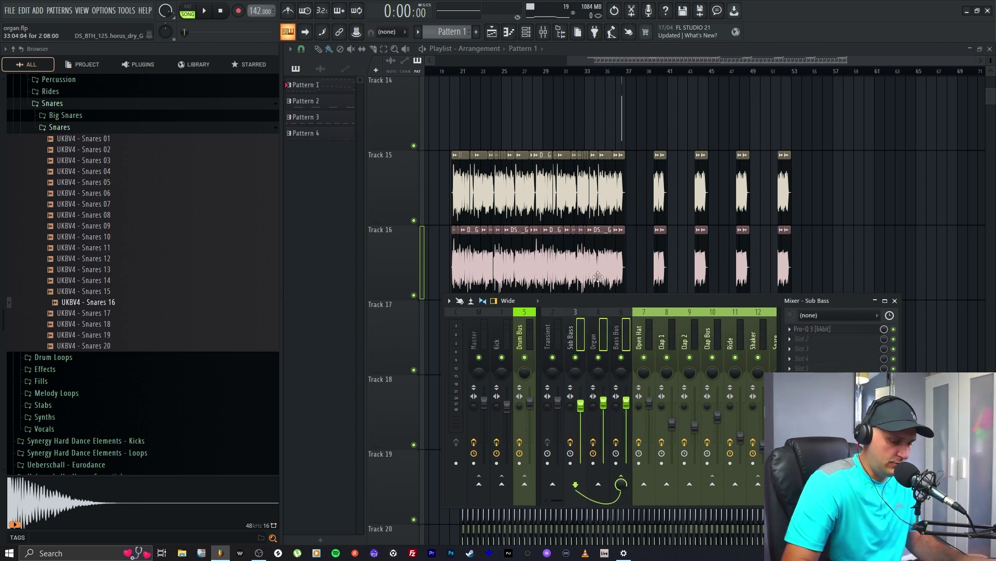
pyautogui.hotkey('alt', 'Right')
pyautogui.hotkey('alt', 'Right')
pyautogui.hotkey('alt', 'Right')
pyautogui.hotkey('alt', 'Right')
pyautogui.hotkey('alt', 'Right')
pyautogui.hotkey('alt', 'Right')
pyautogui.hotkey('alt', 'Right')
pyautogui.hotkey('alt', 'Right')
pyautogui.hotkey('alt', 'Right')
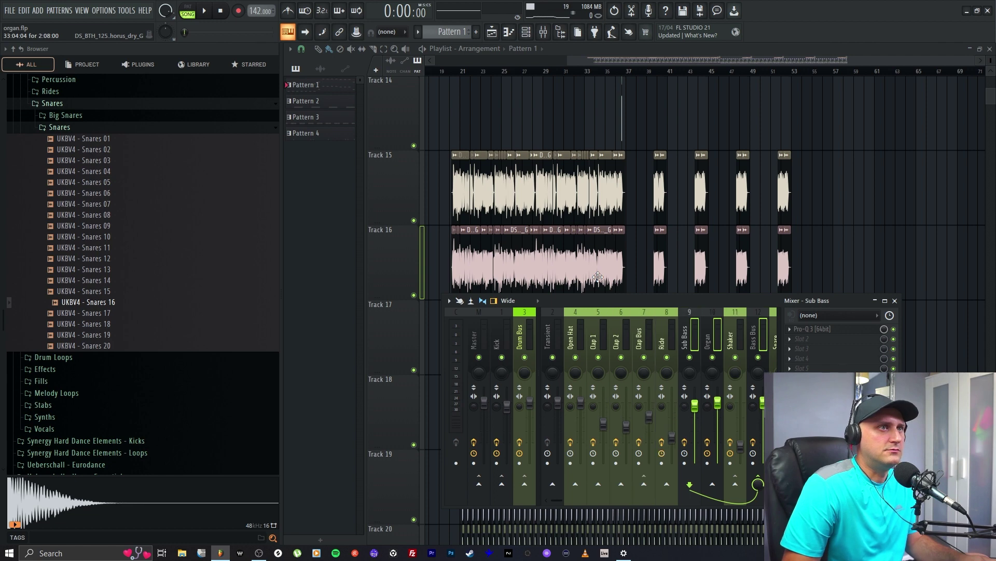
pyautogui.hotkey('alt', 'Right')
pyautogui.hotkey('alt', 'Right')
pyautogui.hotkey('alt', 'Right')
pyautogui.hotkey('alt', 'Right')
pyautogui.hotkey('alt', 'Right')
pyautogui.hotkey('alt', 'Right')
pyautogui.hotkey('alt', 'Right')
pyautogui.hotkey('alt', 'Right')
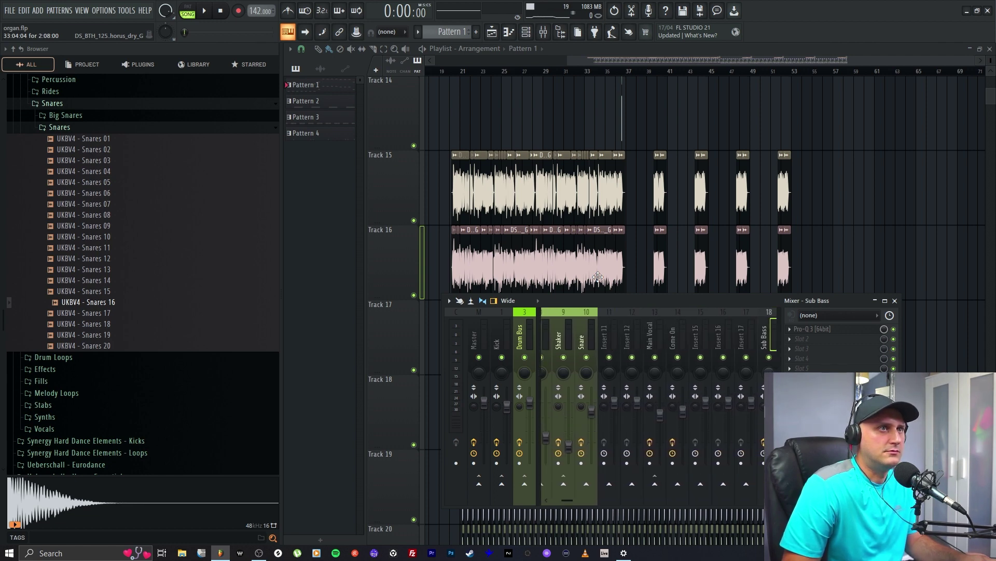
pyautogui.hotkey('alt', 'Left')
pyautogui.hotkey('alt', 'Left')
pyautogui.hotkey('alt', 'Left')
pyautogui.hotkey('alt', 'Left')
pyautogui.hotkey('alt', 'Left')
pyautogui.hotkey('alt', 'Left')
pyautogui.hotkey('alt', 'Left')
pyautogui.hotkey('alt', 'Left')
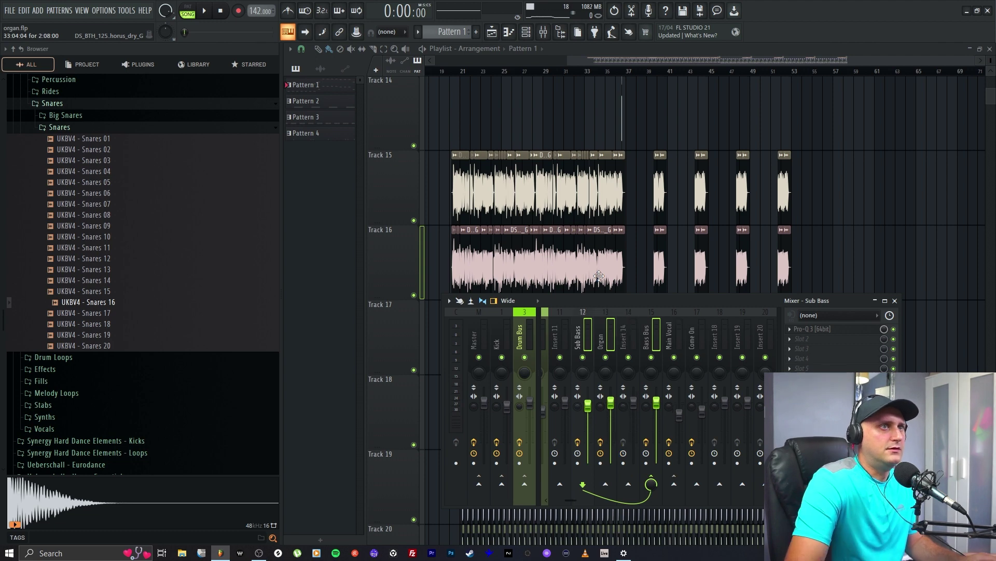
# Select the mixer tracks from Sub Bass through Come On and shift them four slots further right, starting at slot 16.
pyautogui.keyDown('shift'); pyautogui.click(686, 338); pyautogui.keyUp('shift')
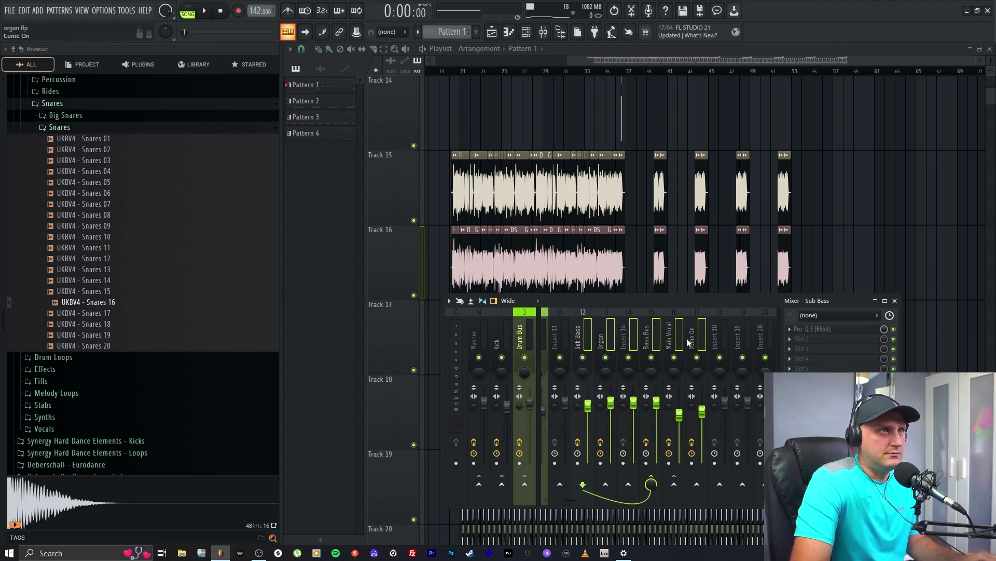
pyautogui.hotkey('alt', 'Right')
pyautogui.hotkey('alt', 'Right')
pyautogui.hotkey('alt', 'Right')
pyautogui.hotkey('alt', 'Right')
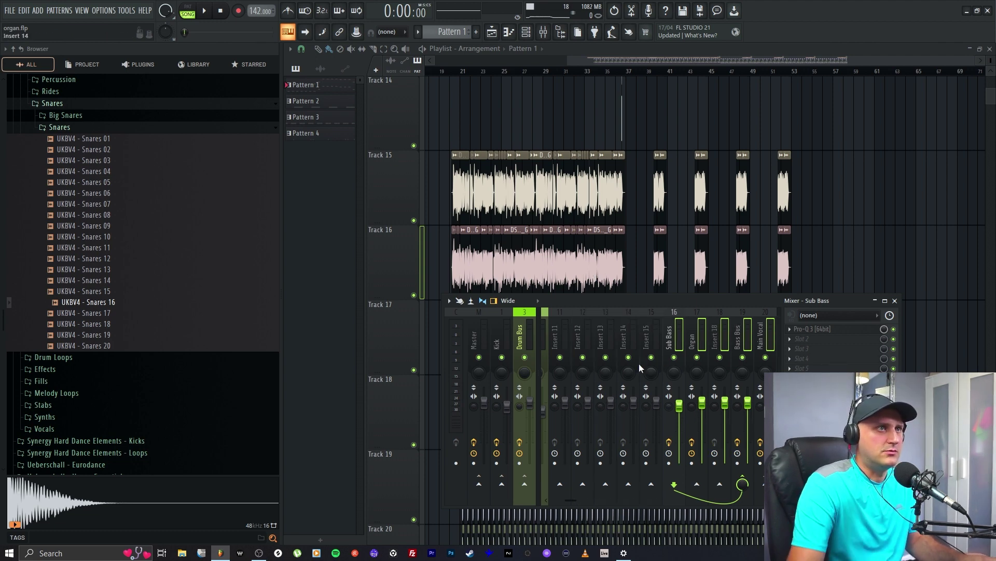
# Dock the Transient mixer track to the left so it sits beside the Kick track.
pyautogui.hscroll(-9, 632, 310)
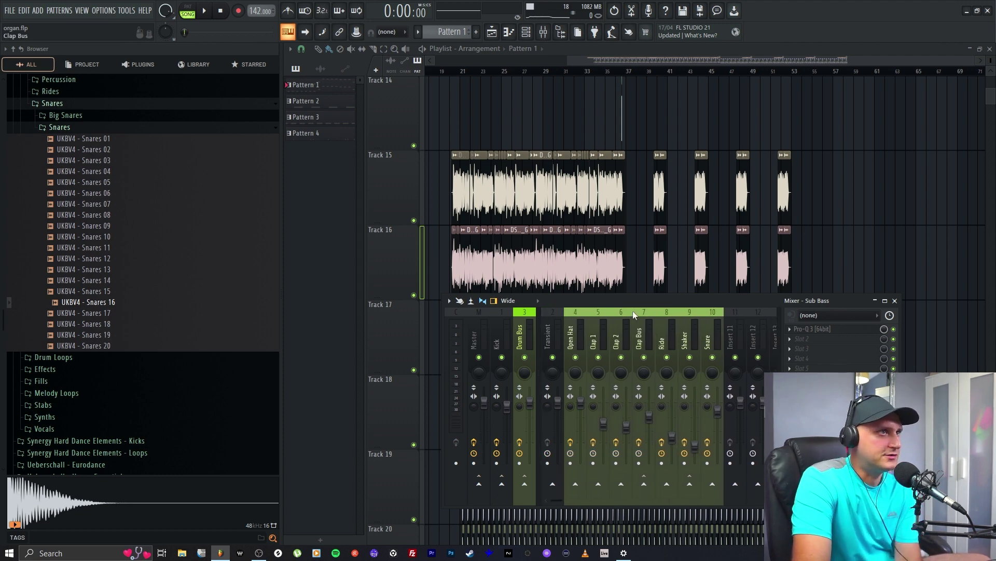
pyautogui.click(559, 340)
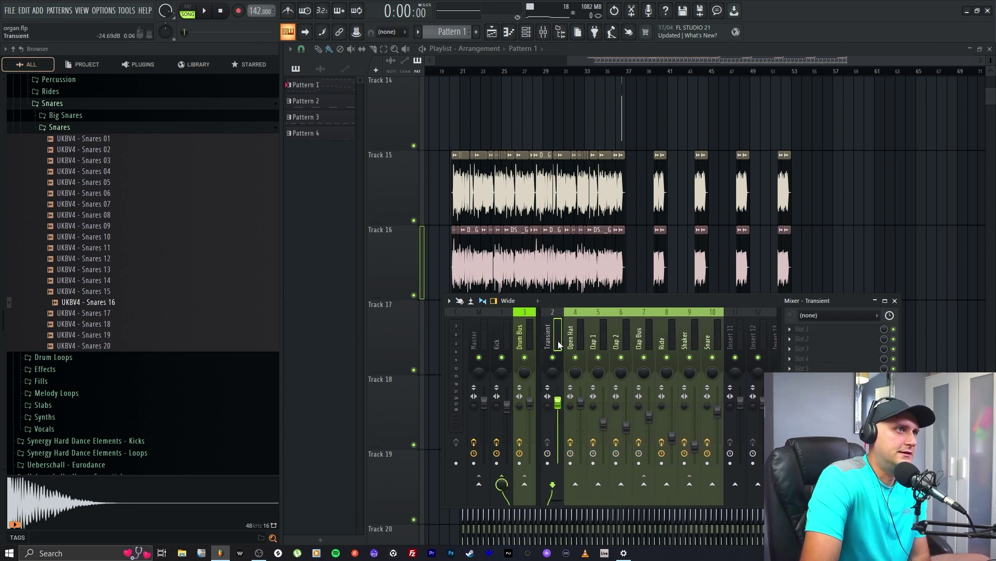
pyautogui.rightClick(558, 341)
pyautogui.moveTo(620, 302)
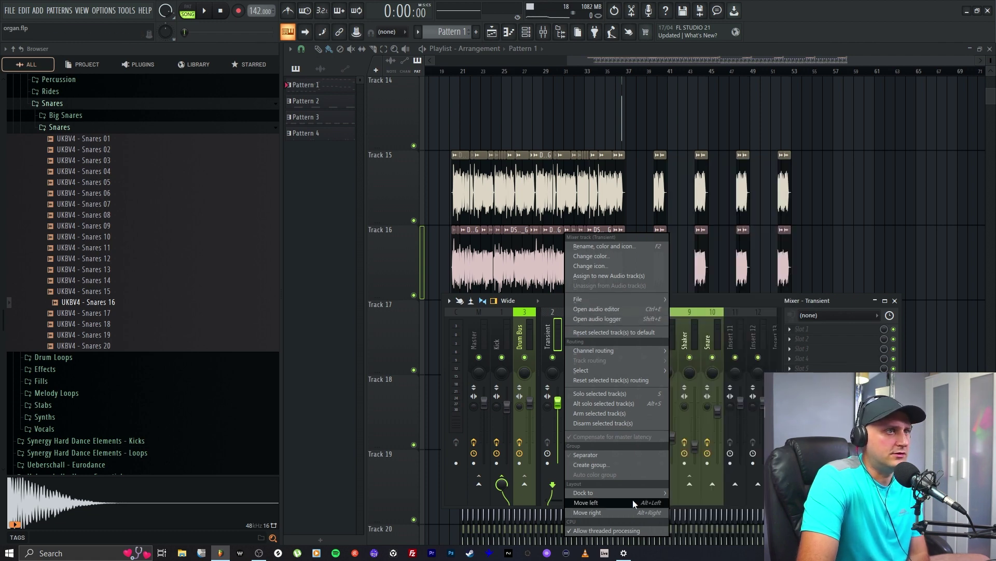
pyautogui.moveTo(636, 494)
pyautogui.click(686, 493)
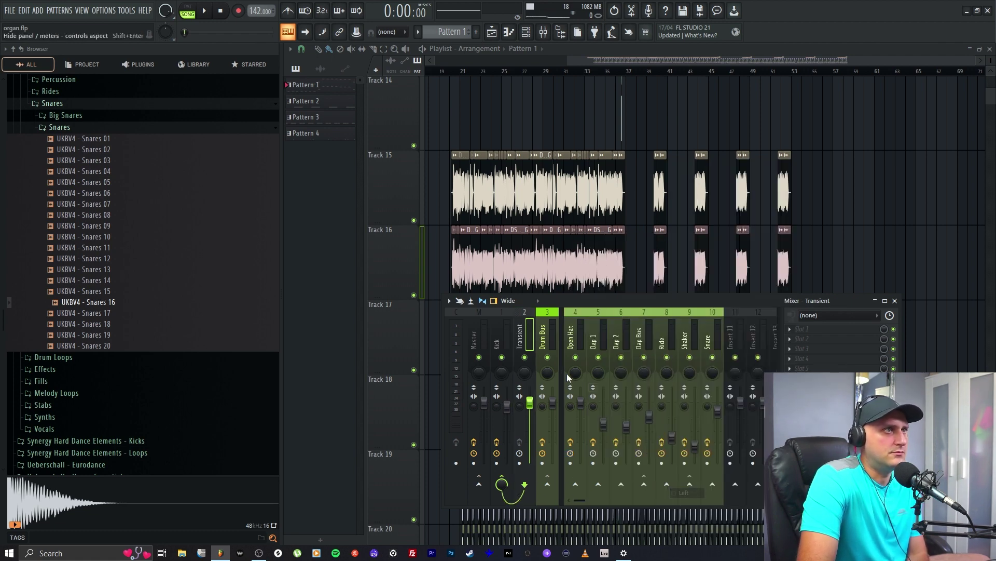
# Color the Kick and Transient mixer tracks black.
pyautogui.rightClick(509, 337)
pyautogui.click(578, 245)
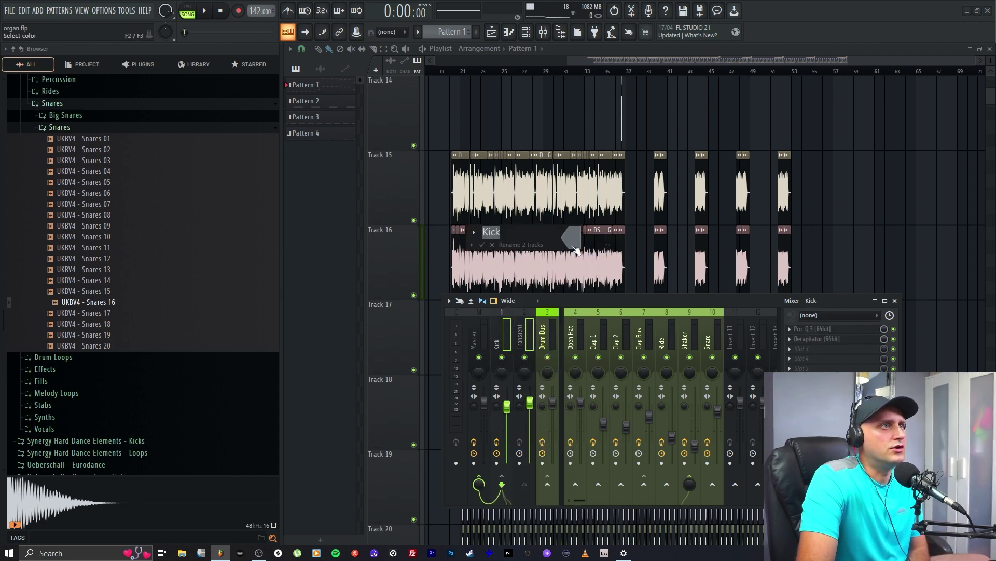
pyautogui.click(576, 248)
pyautogui.click(727, 482)
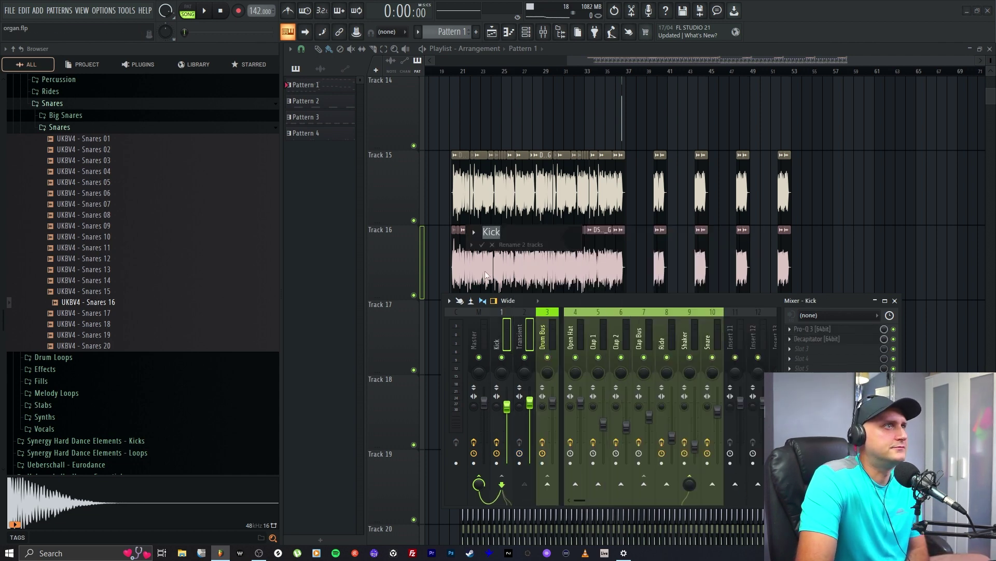
pyautogui.click(482, 245)
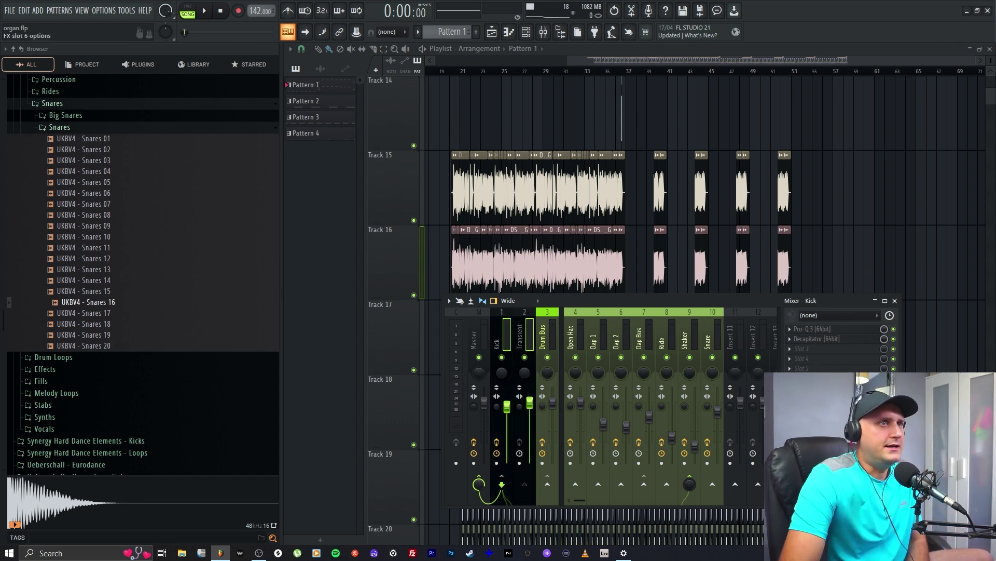
# Color the Sub Bass and Organ mixer tracks red.
pyautogui.scroll(-3, 701, 313)
pyautogui.scroll(-3, 701, 314)
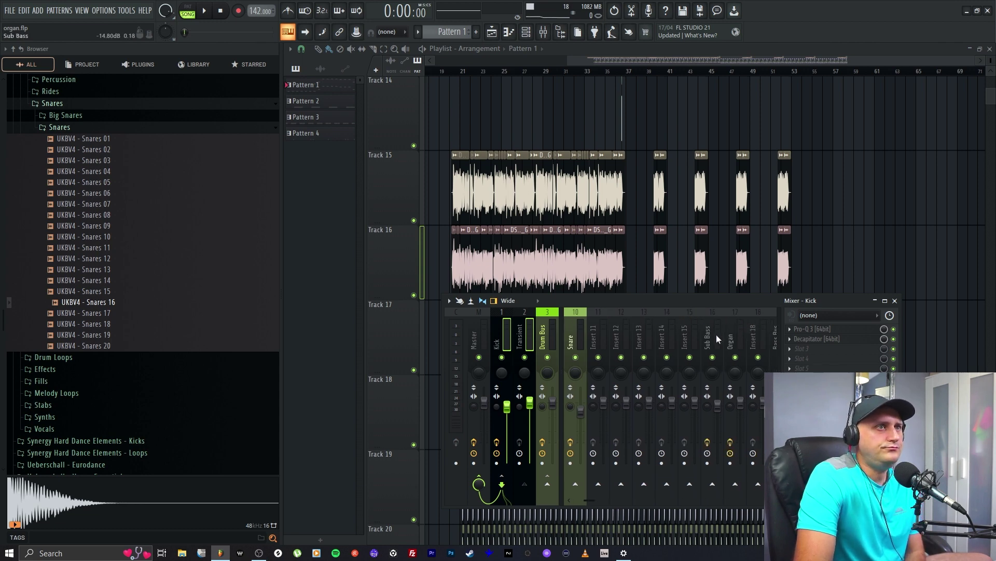
pyautogui.click(717, 335)
pyautogui.rightClick(723, 338)
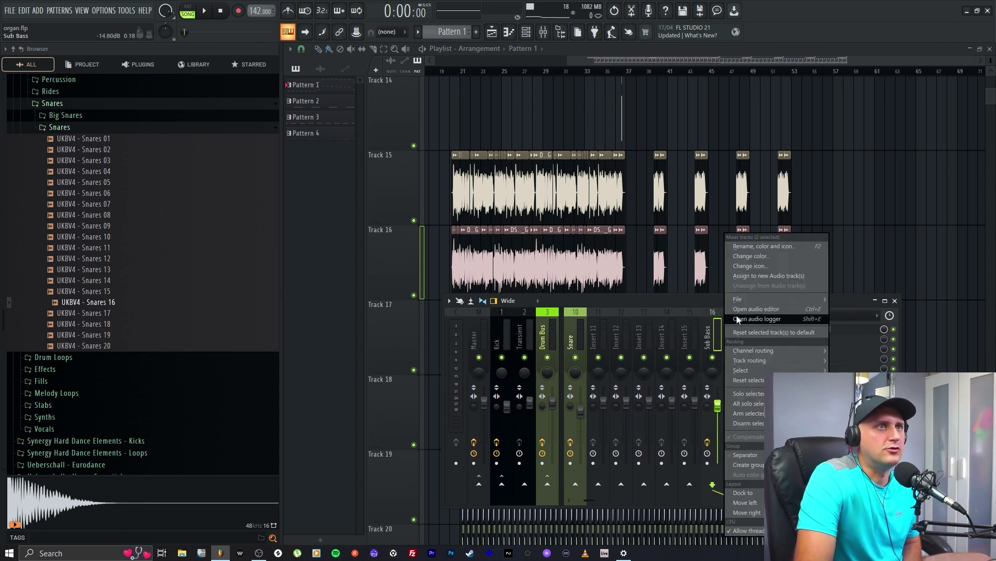
pyautogui.click(753, 251)
pyautogui.click(751, 240)
pyautogui.click(781, 363)
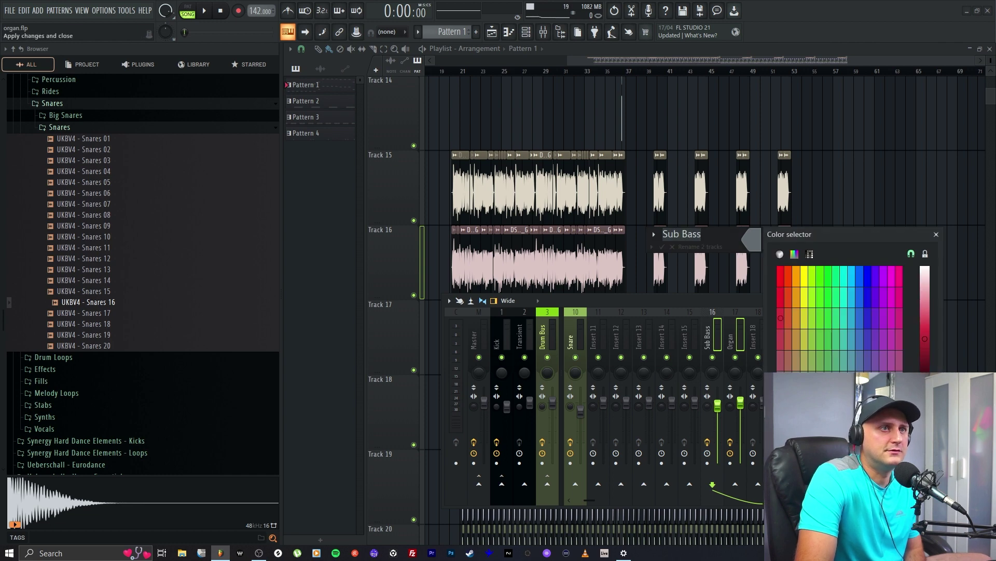
pyautogui.click(663, 248)
# Move the Bass Bus mixer track next to Organ and give it the same red color (#B12335).
pyautogui.scroll(-6, 683, 307)
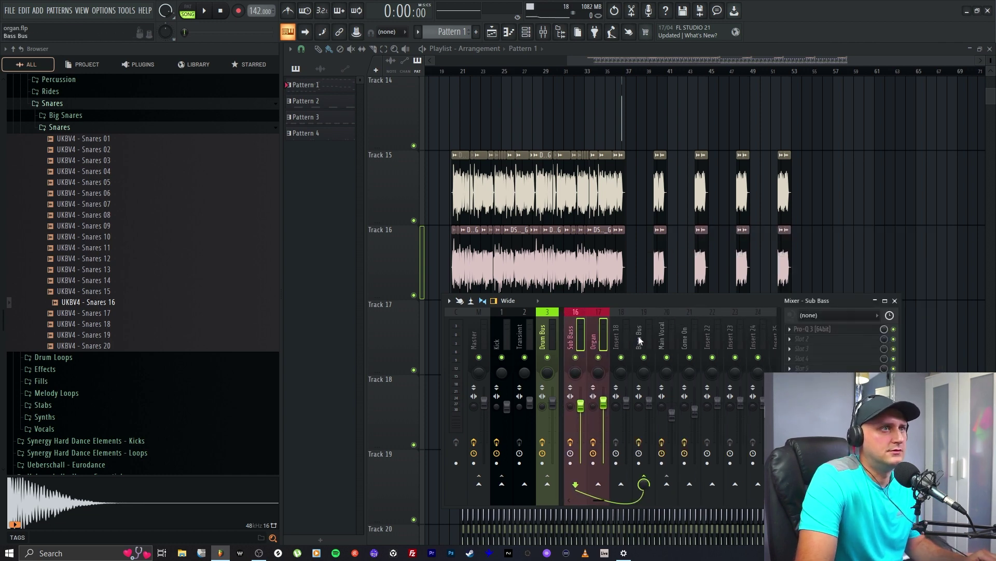
pyautogui.click(641, 338)
pyautogui.hotkey('alt', 'Left')
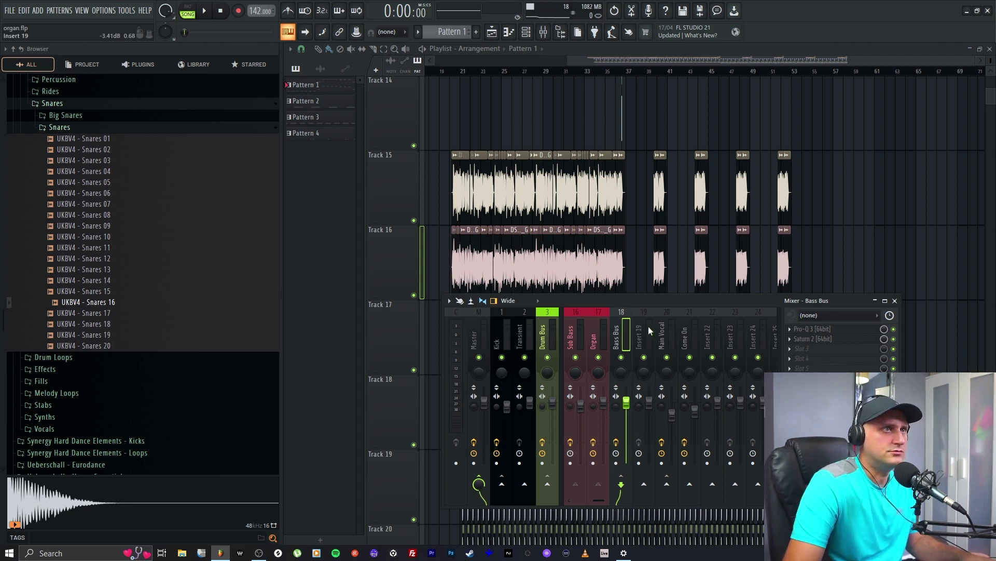
pyautogui.rightClick(630, 337)
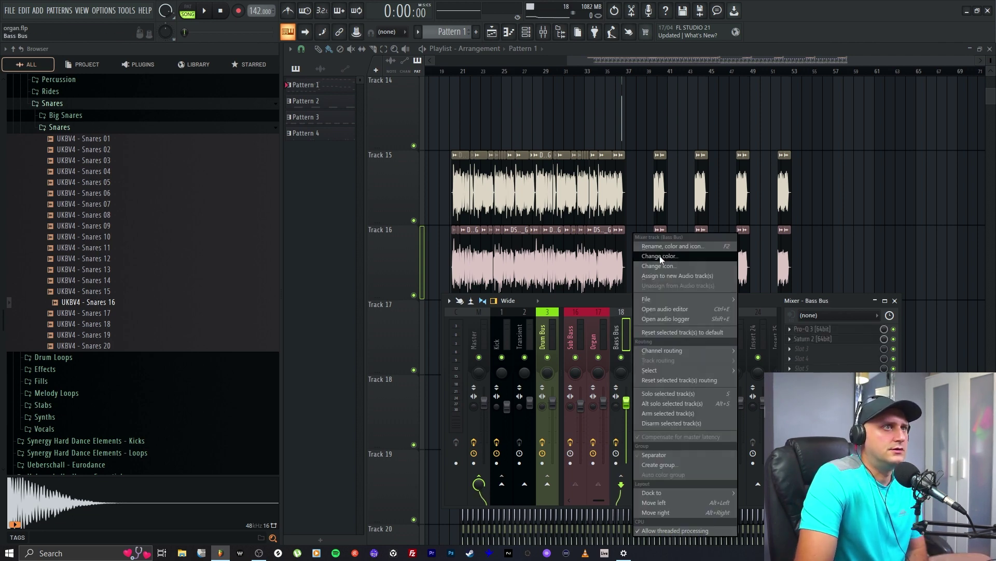
pyautogui.click(680, 247)
pyautogui.click(656, 237)
pyautogui.click(696, 405)
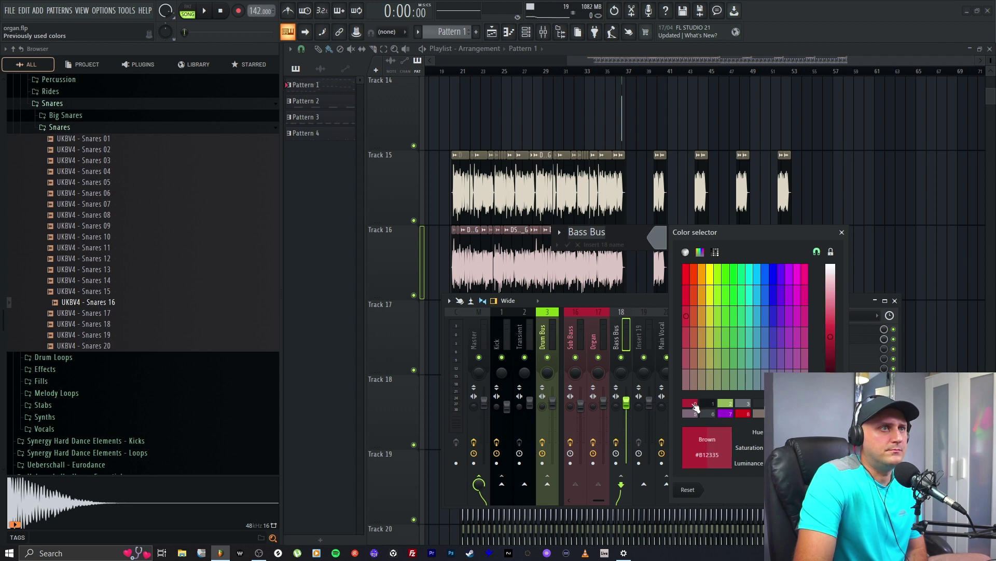
pyautogui.click(693, 408)
pyautogui.click(568, 245)
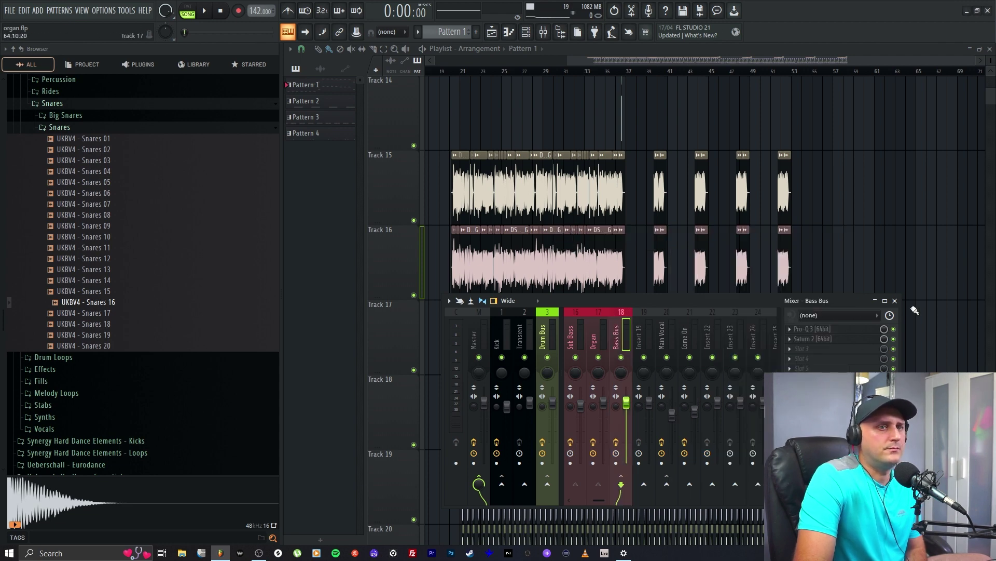
# Select the Main Vocal and Come On mixer tracks and color them both purple.
pyautogui.click(663, 341)
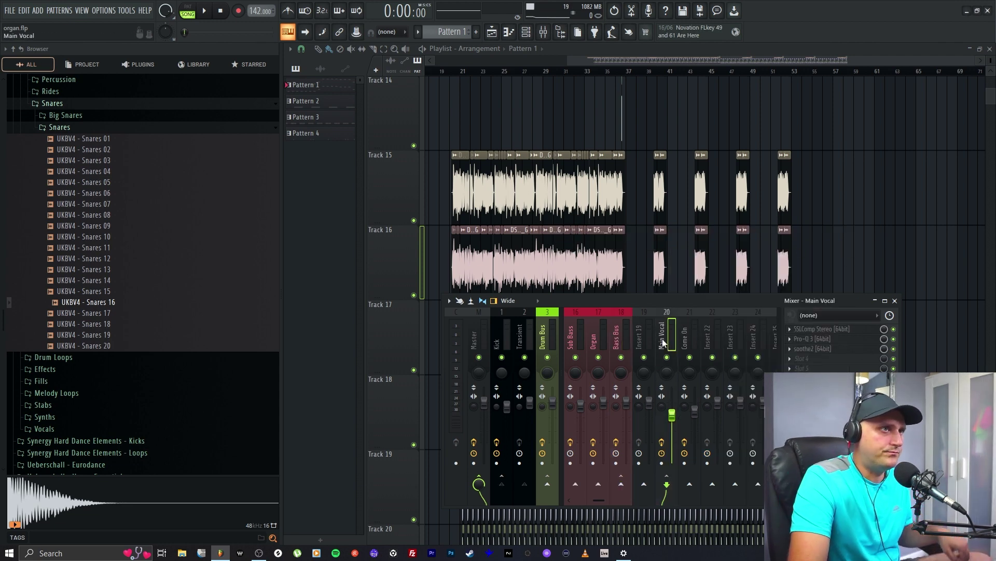
pyautogui.rightClick(664, 338)
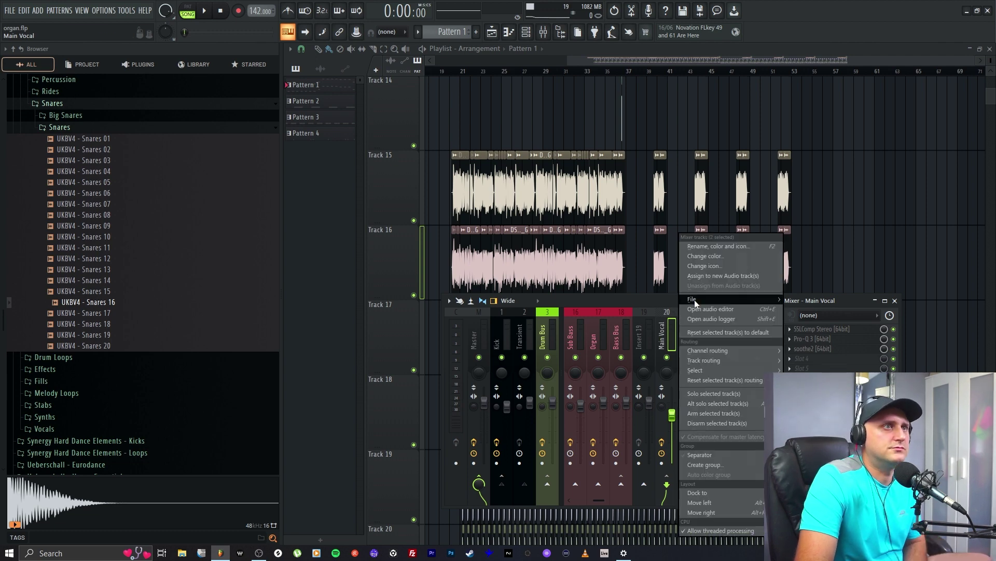
pyautogui.click(722, 247)
pyautogui.click(716, 239)
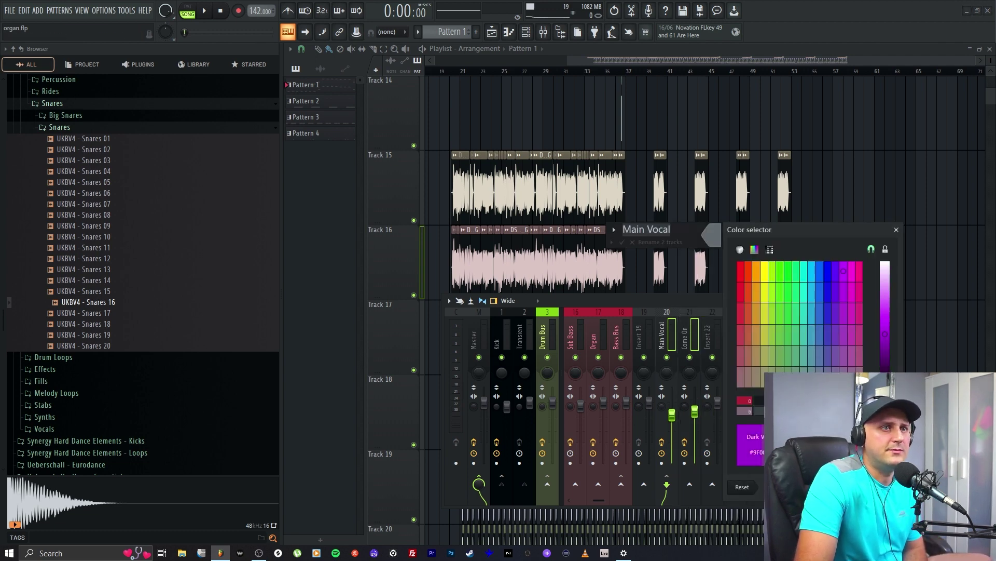
pyautogui.click(848, 270)
pyautogui.click(622, 242)
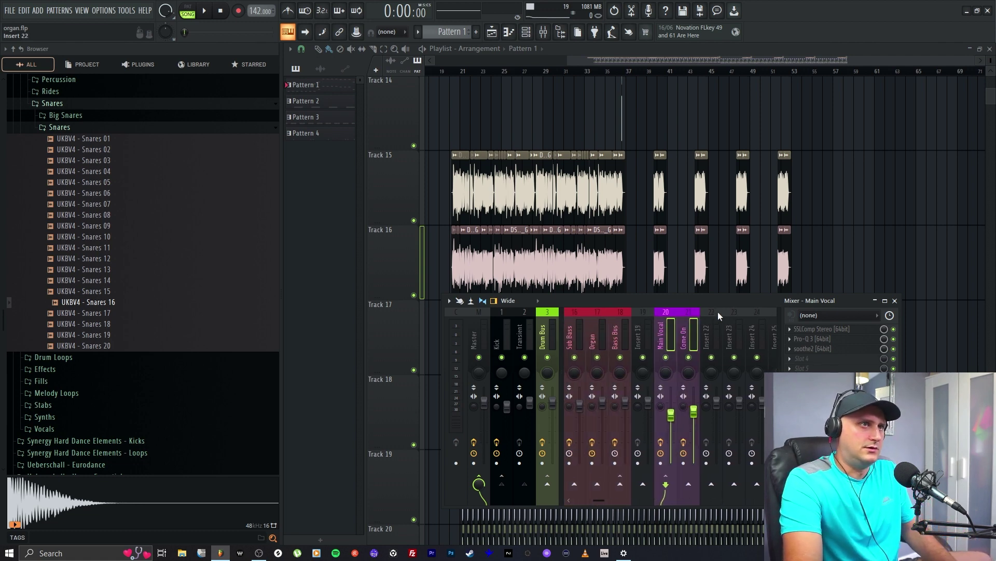
# Load ValhallaVintageVerb into effect slot 4 of the Main Vocal mixer track.
pyautogui.scroll(6, 717, 313)
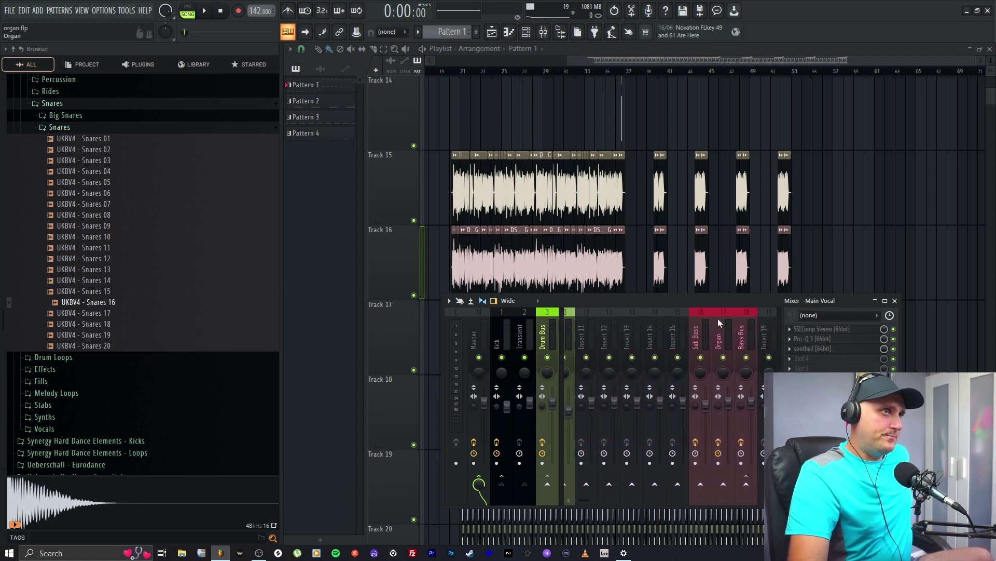
pyautogui.scroll(6, 718, 318)
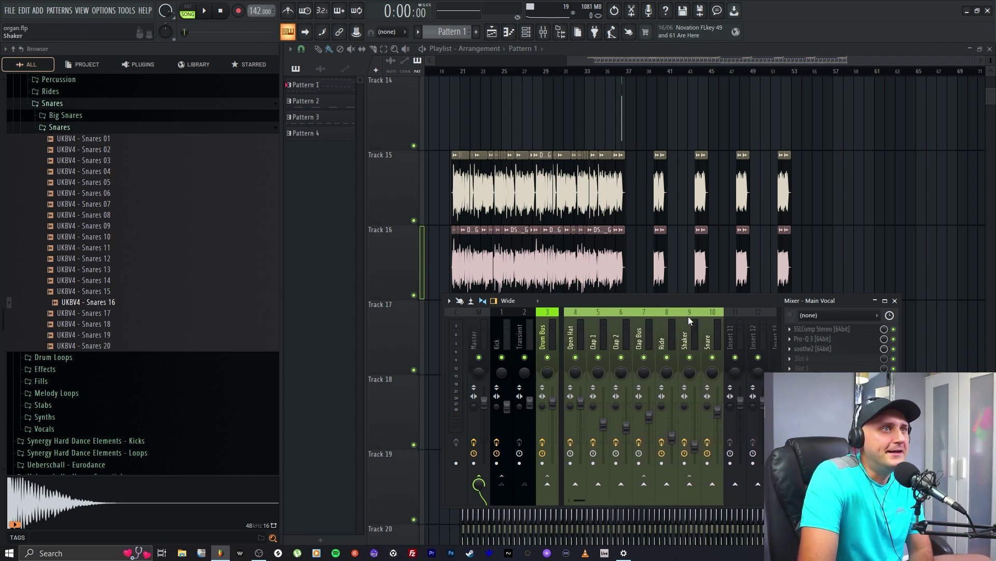
pyautogui.scroll(-9, 688, 316)
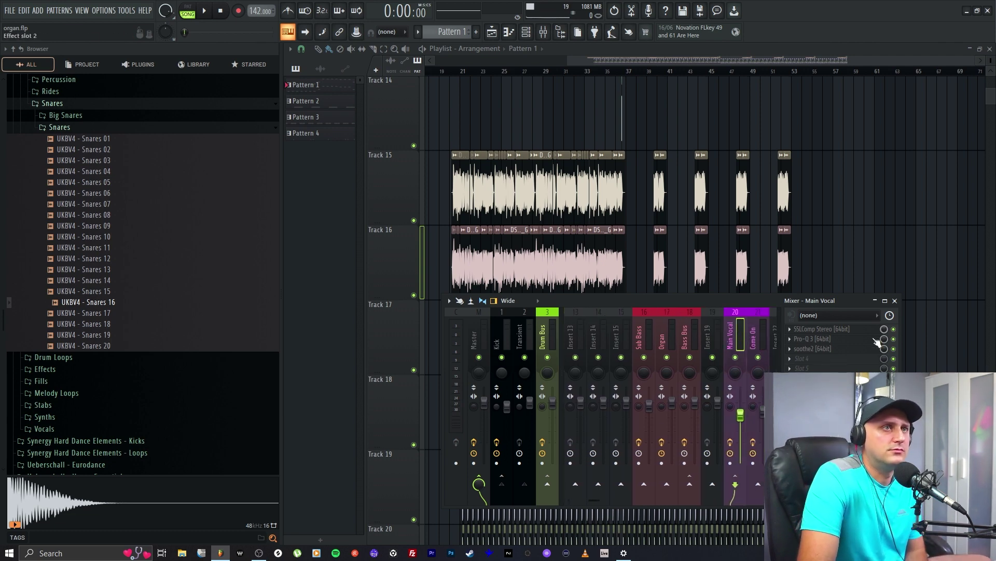
pyautogui.click(789, 359)
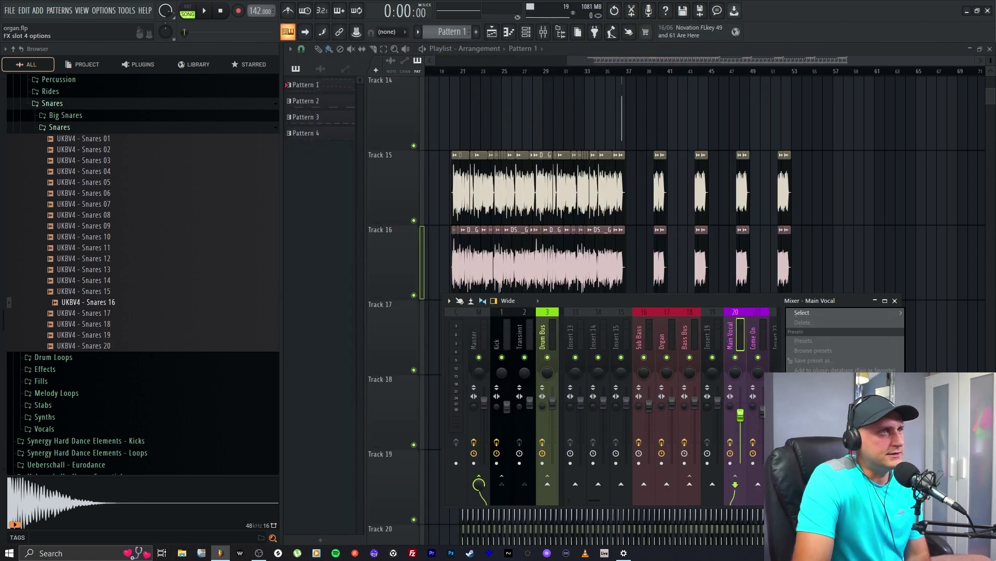
pyautogui.moveTo(804, 312)
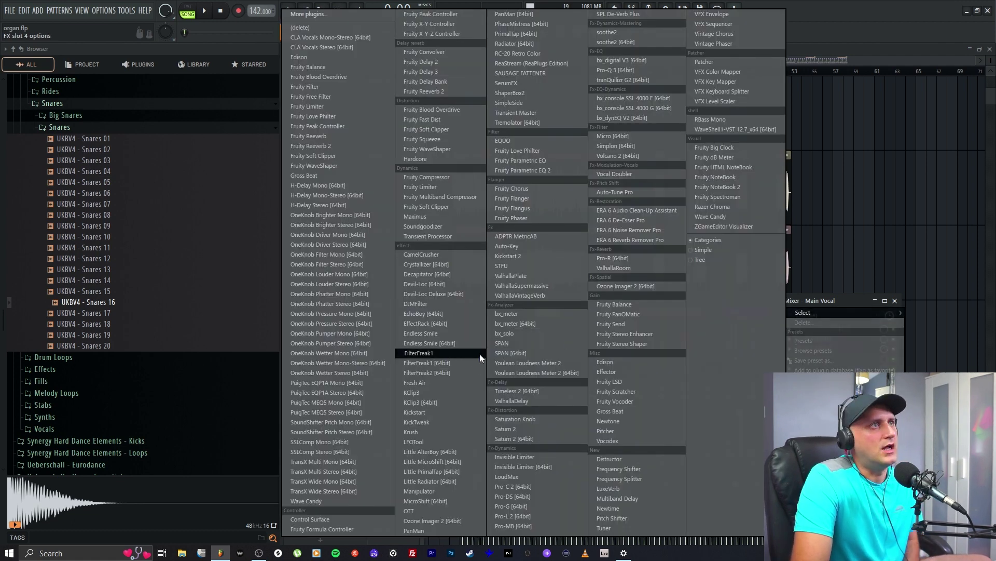
pyautogui.click(555, 297)
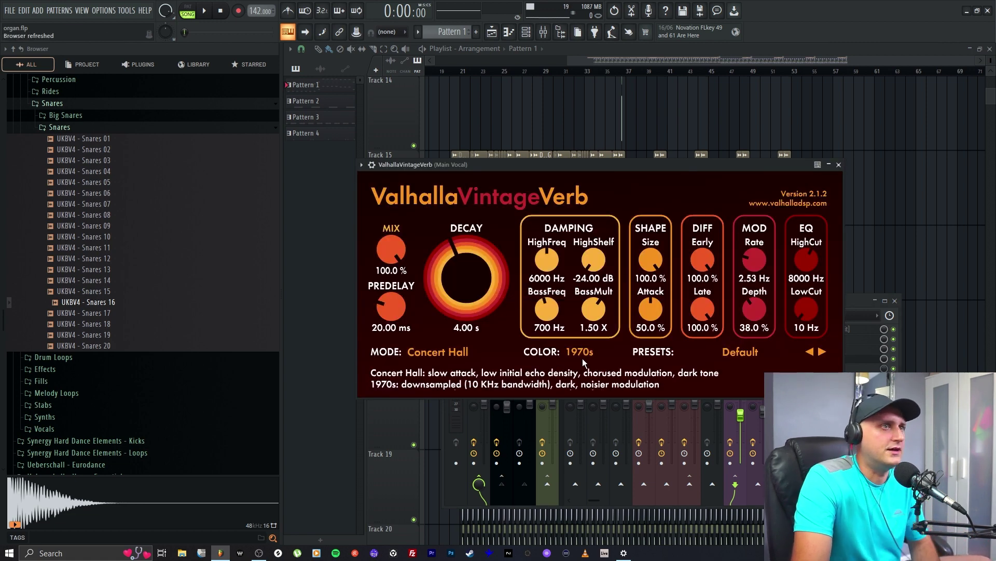
# Set the reverb's color to 1980s and its mode to Chorus Space.
pyautogui.click(588, 377)
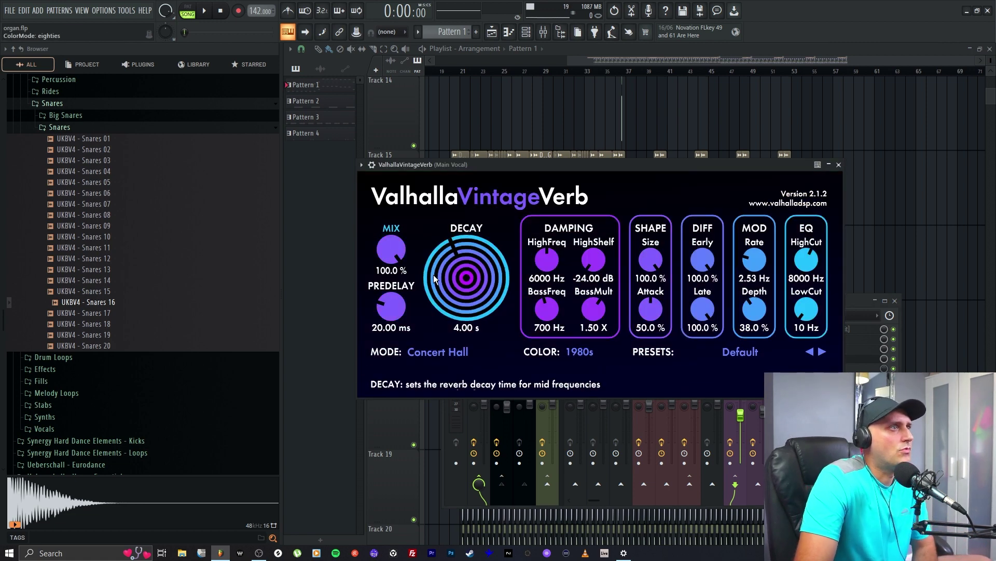
pyautogui.click(438, 352)
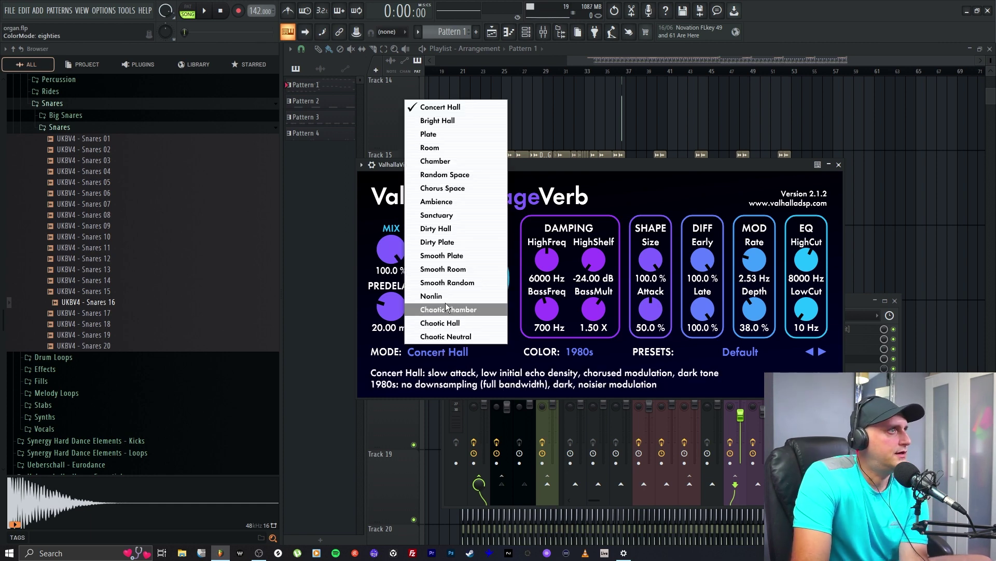
pyautogui.click(463, 189)
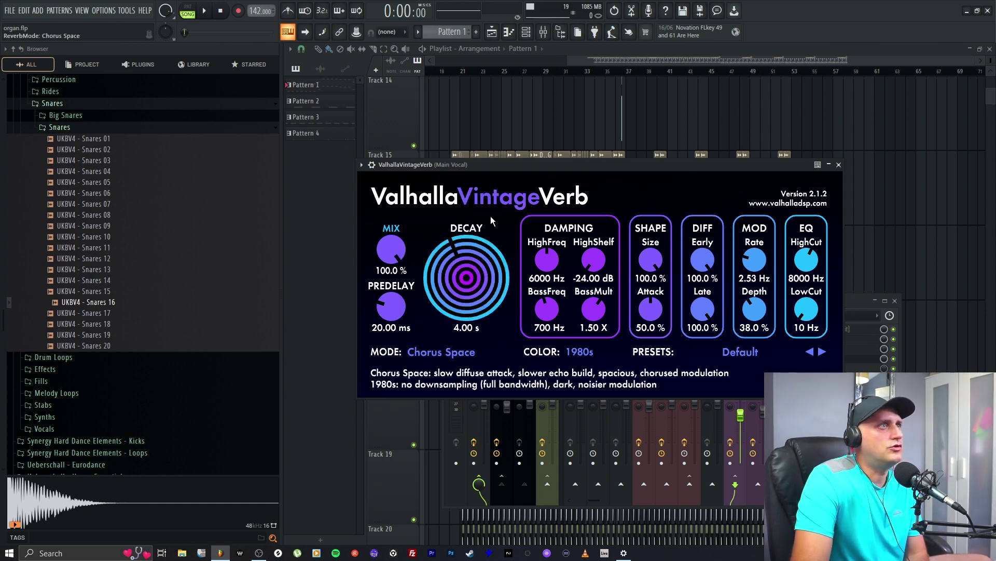
# Set the reverb's mix to 20% and its decay to 1.99 s, and close the plugin.
pyautogui.moveTo(385, 249); pyautogui.dragTo(385, 302)
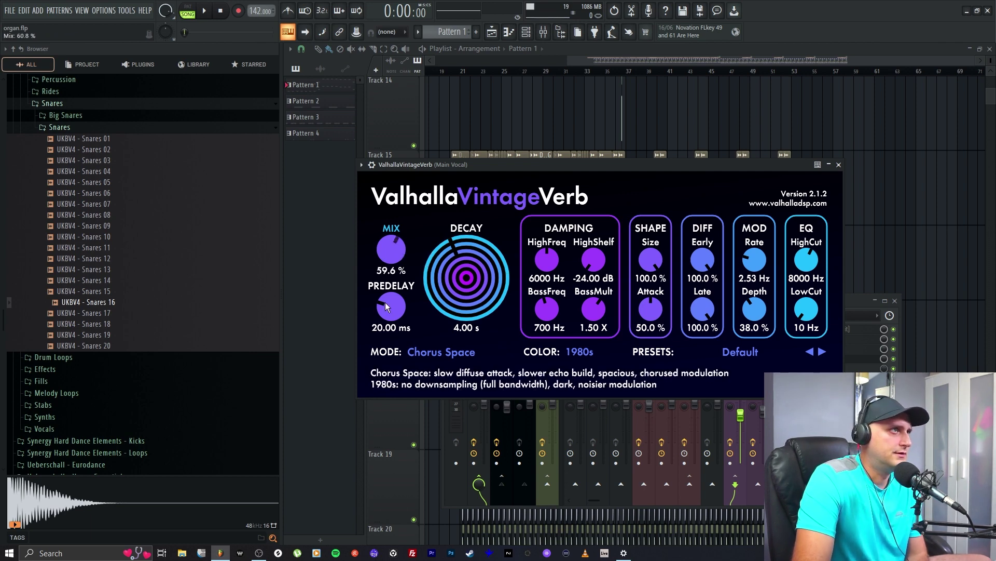
pyautogui.moveTo(388, 353); pyautogui.dragTo(388, 351)
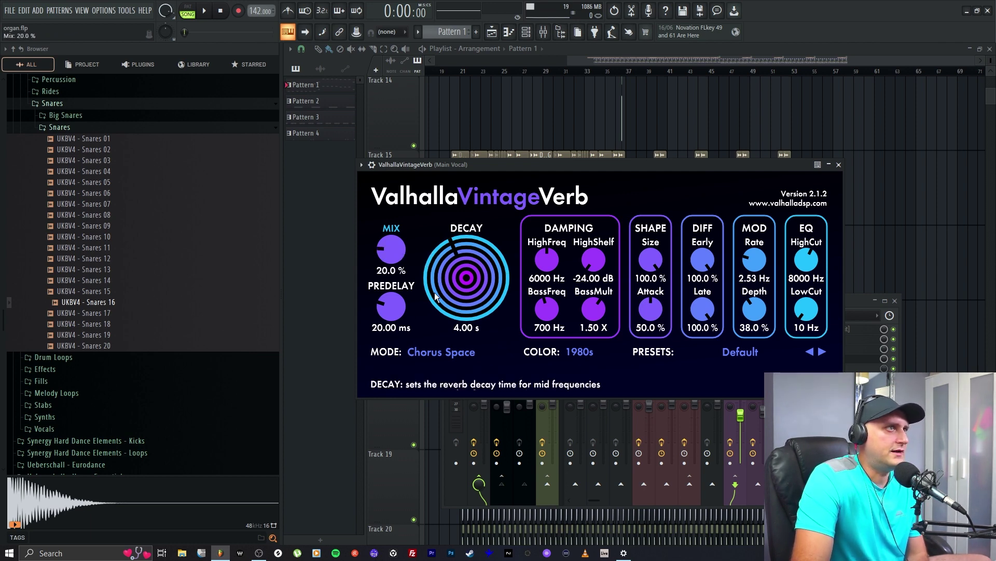
pyautogui.scroll(-2, 445, 263)
pyautogui.moveTo(445, 263); pyautogui.dragTo(438, 273)
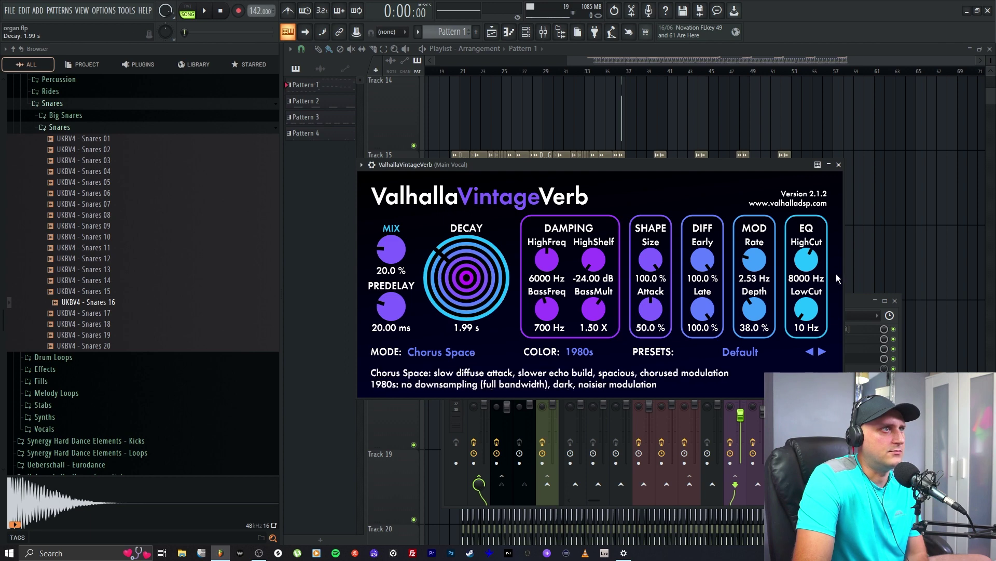
pyautogui.click(839, 165)
# Isolate the vocals on playlist Tracks 15 and 16 and play them from bar 21.
pyautogui.rightClick(414, 221)
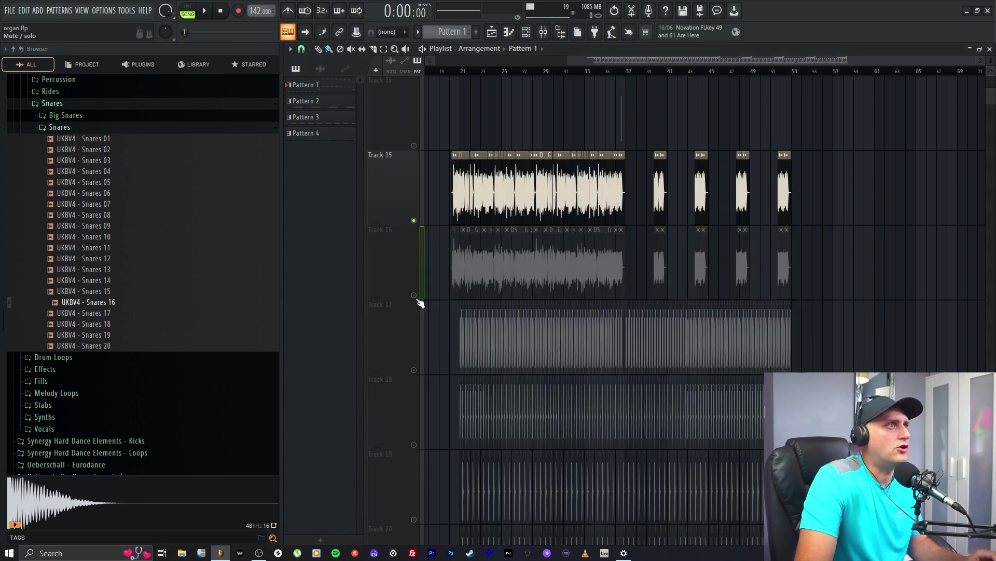
pyautogui.click(414, 295)
pyautogui.click(462, 72)
pyautogui.click(204, 11)
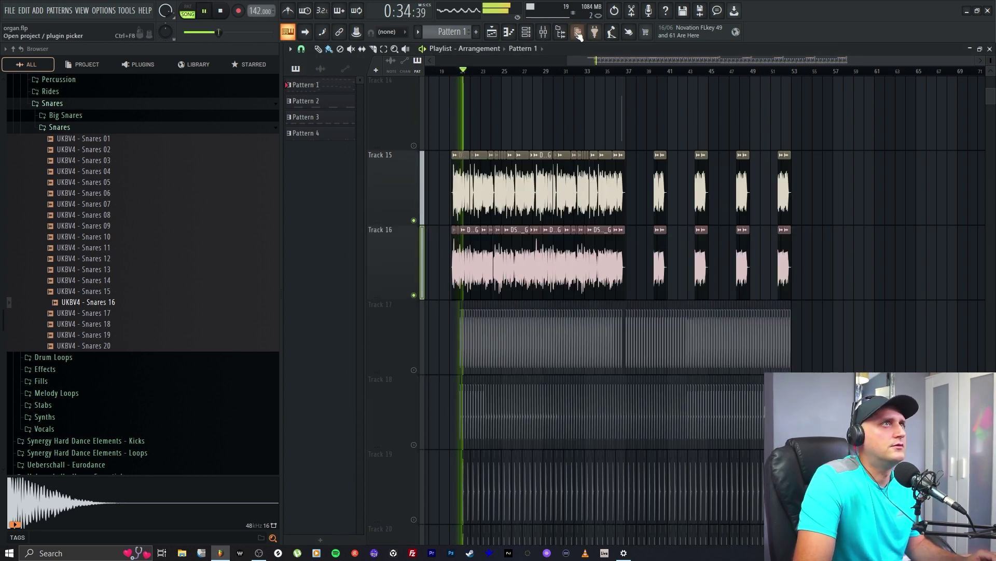
# Reduce the Main Vocal reverb's mix to 11.2% and set its LowCut to 360 Hz during playback, then stop and close the plugin.
pyautogui.press('F9')
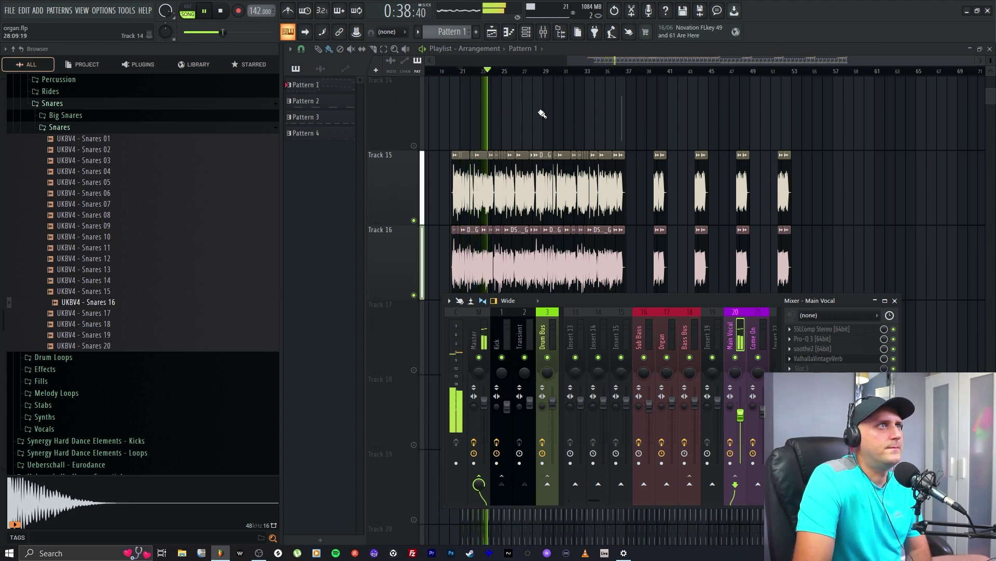
pyautogui.click(841, 365)
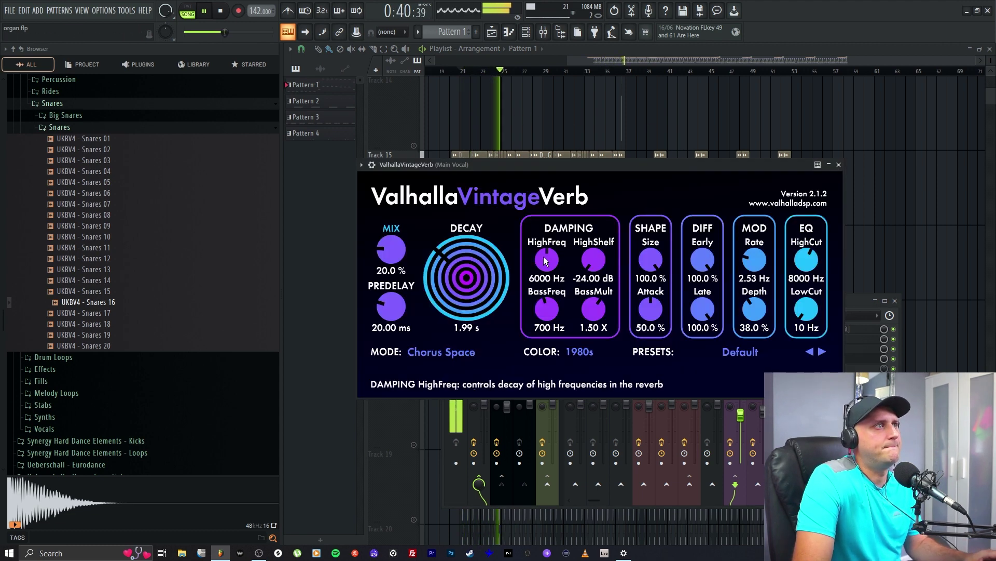
pyautogui.scroll(-3, 381, 262)
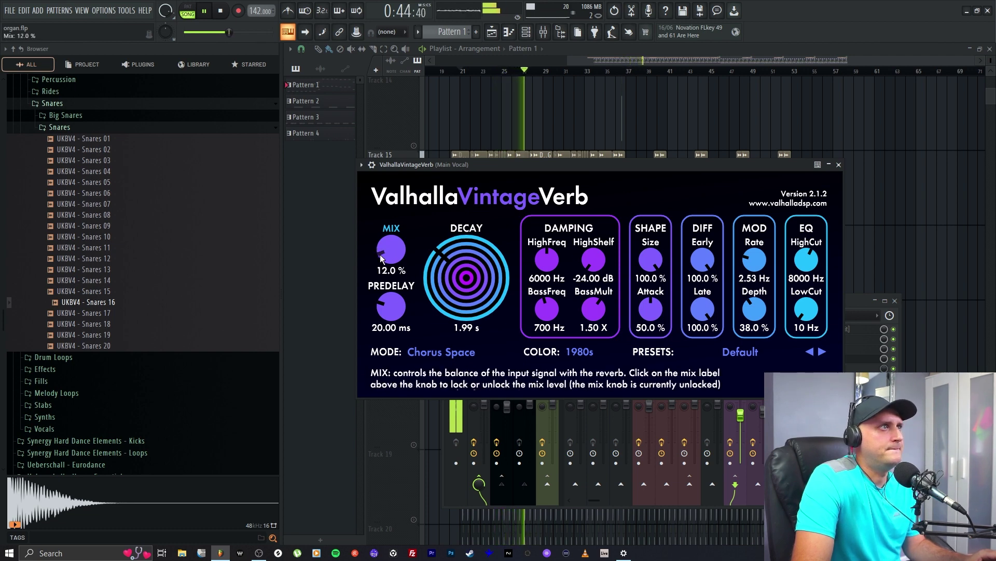
pyautogui.scroll(-2, 378, 257)
pyautogui.scroll(1, 381, 253)
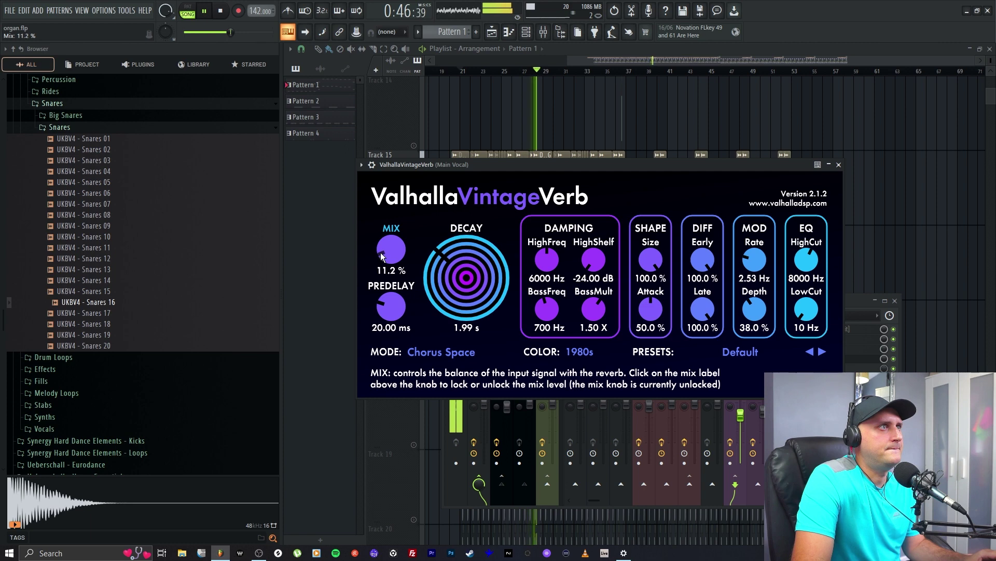
pyautogui.moveTo(801, 322); pyautogui.dragTo(813, 293)
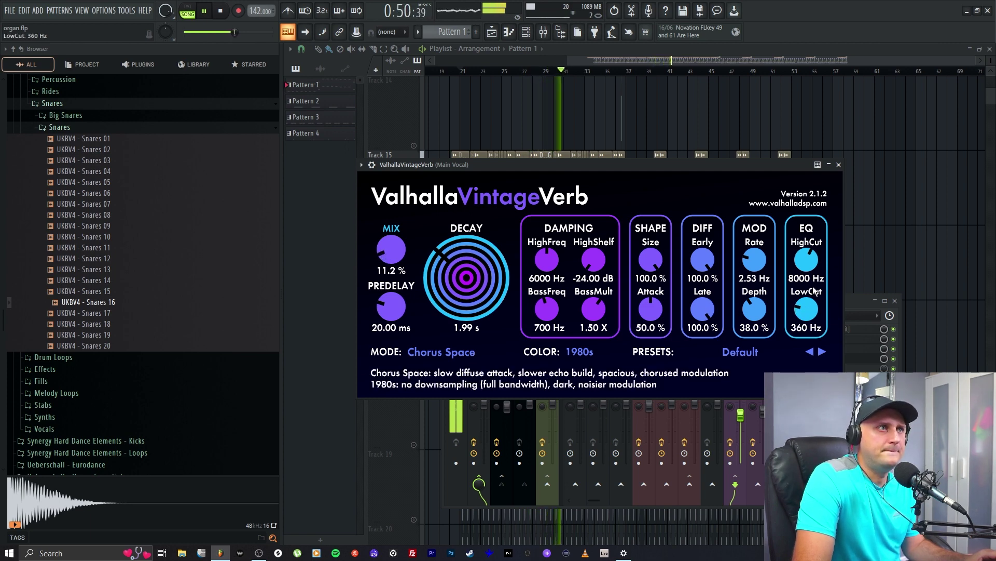
pyautogui.click(206, 13)
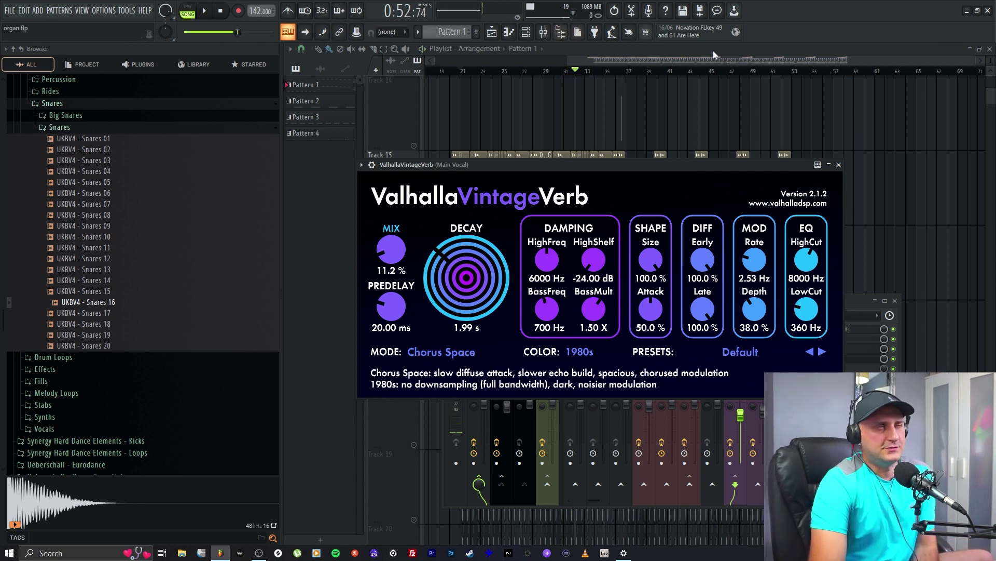
pyautogui.click(839, 164)
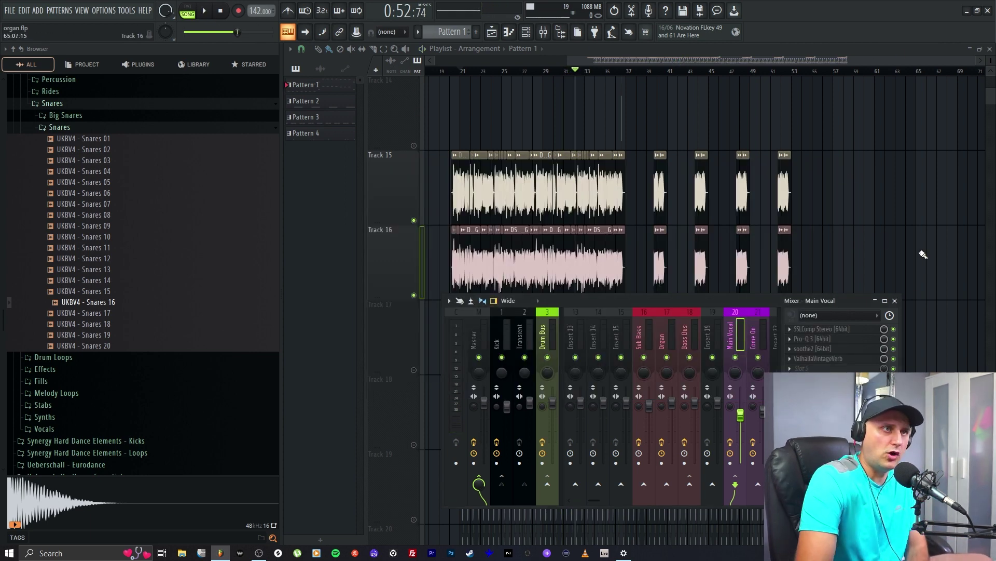
# Load Fruity Peak Controller into effect slot 5 of the Main Vocal mixer track.
pyautogui.click(791, 370)
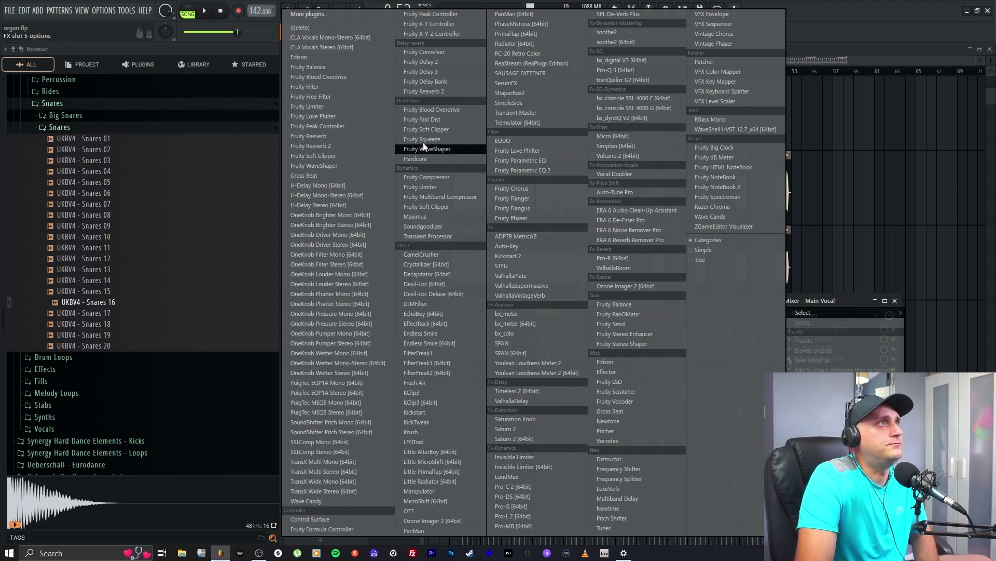
pyautogui.click(430, 15)
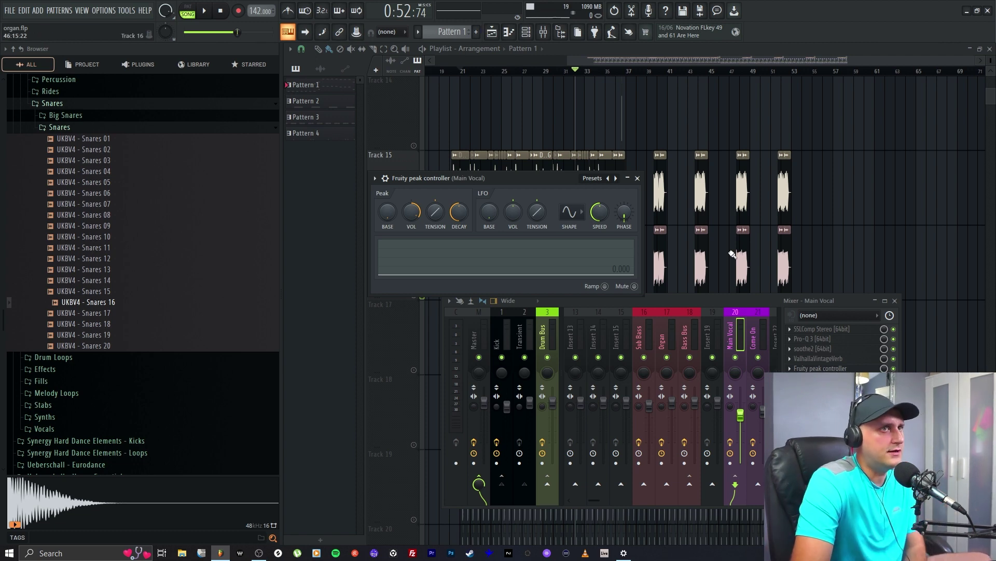
# Link the mix level of the ValhallaVintageVerb slot to Peak ctrl - Peak with the Inverted mapping formula.
pyautogui.rightClick(885, 360)
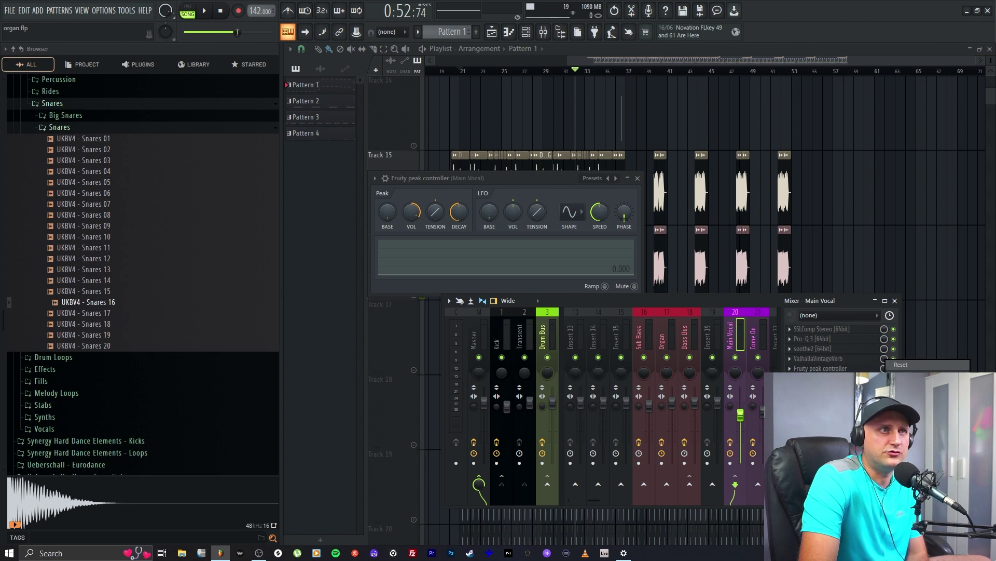
pyautogui.click(837, 369)
pyautogui.click(839, 370)
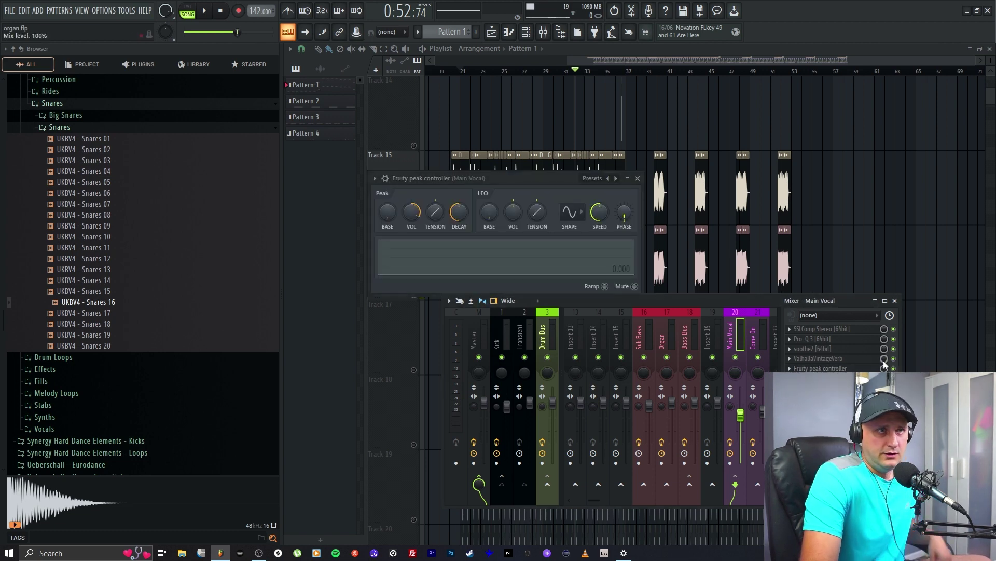
pyautogui.click(914, 436)
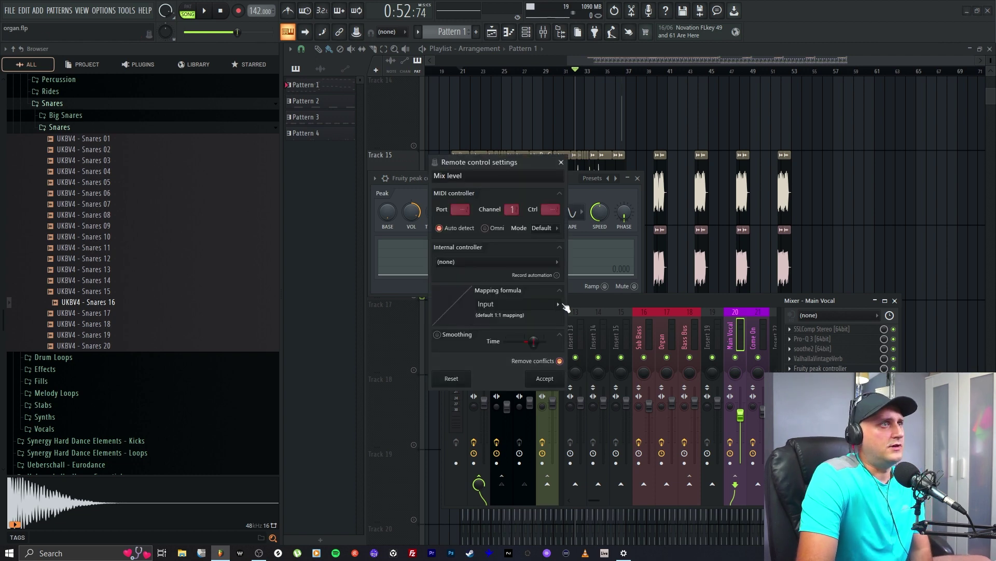
pyautogui.click(521, 262)
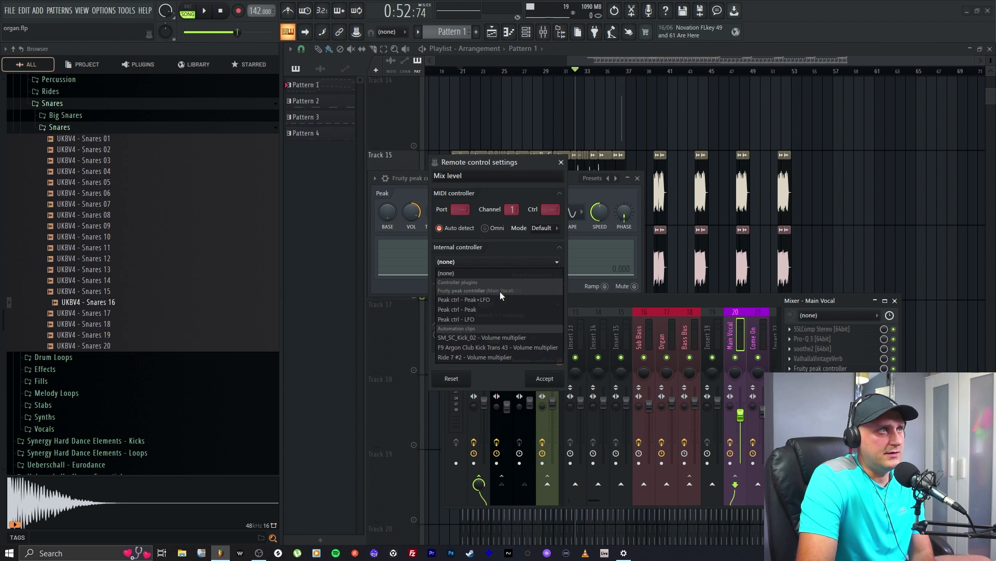
pyautogui.click(480, 310)
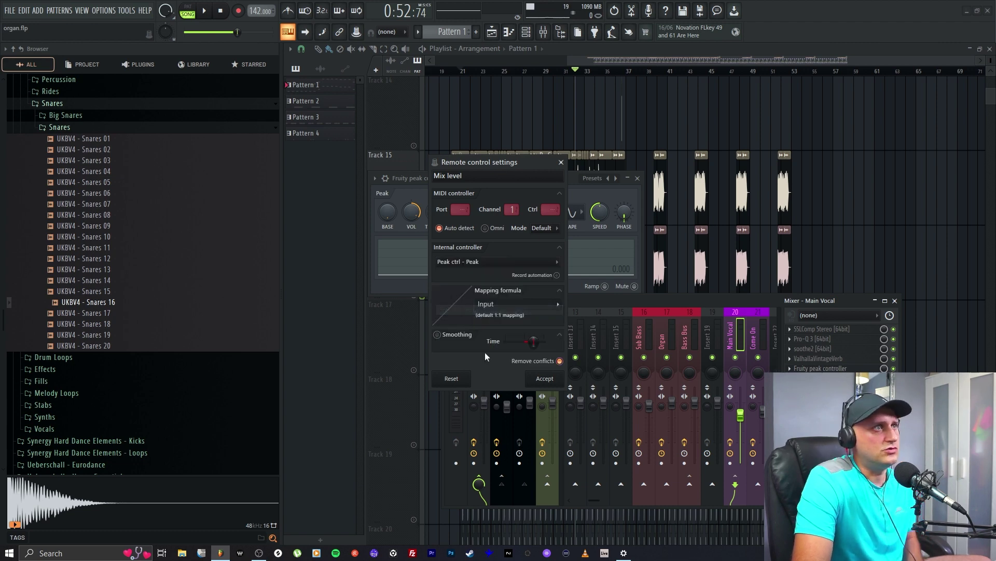
pyautogui.click(557, 308)
pyautogui.click(584, 334)
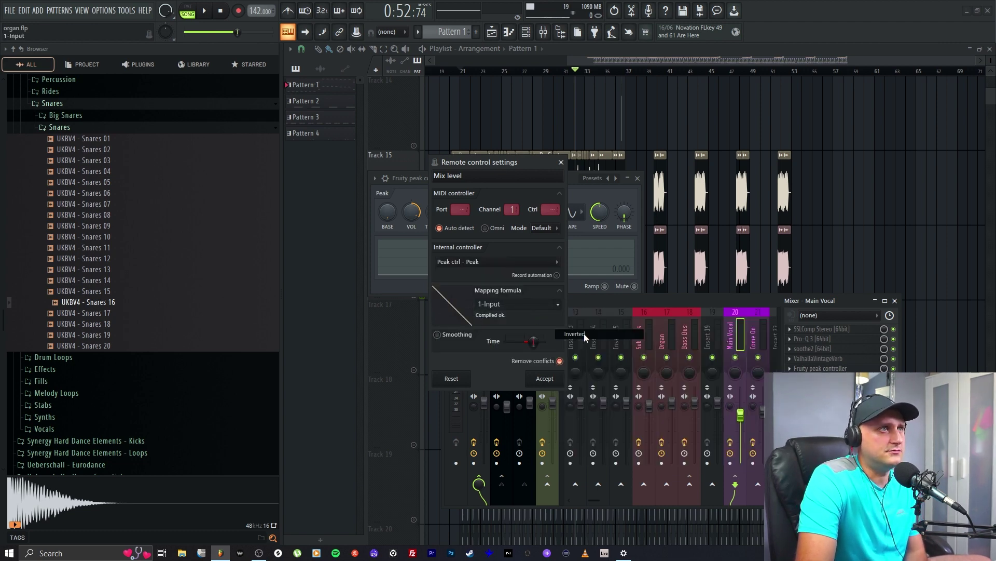
pyautogui.click(549, 382)
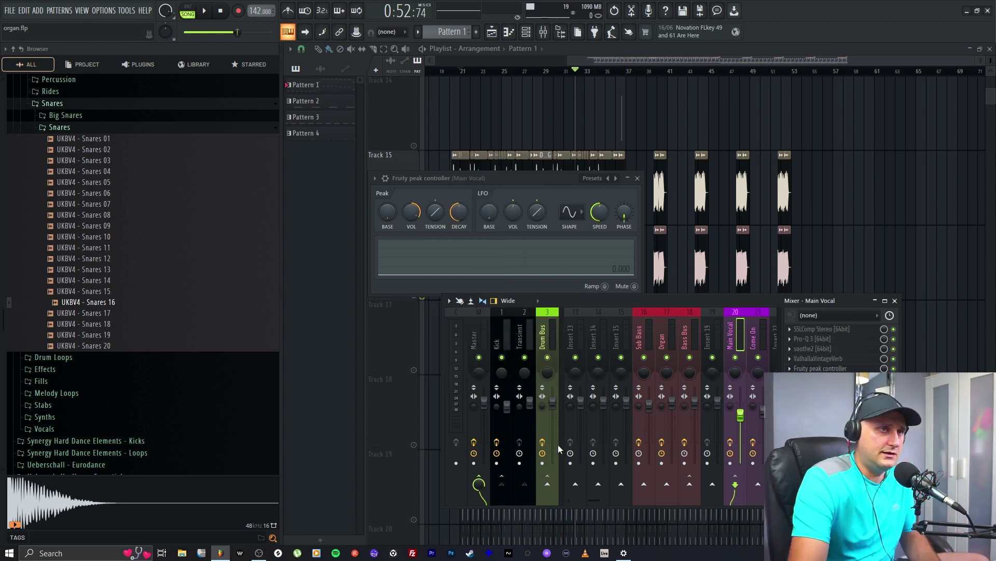
# Adjust the peak base and tension of the Main Vocal's Fruity Peak Controller, then play the isolated vocals from about bar 20.
pyautogui.moveTo(388, 220); pyautogui.dragTo(388, 213)
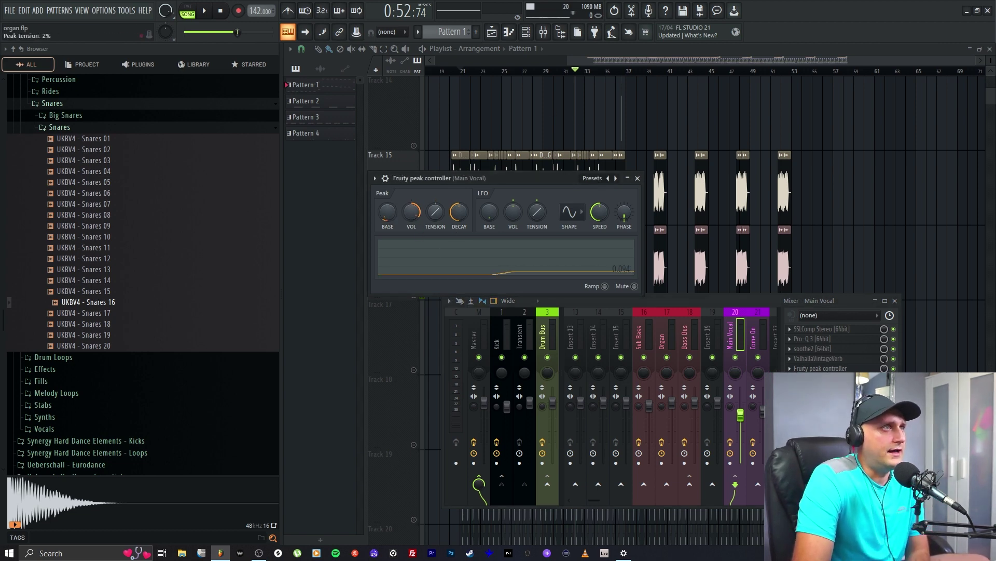
pyautogui.moveTo(434, 212); pyautogui.dragTo(435, 210)
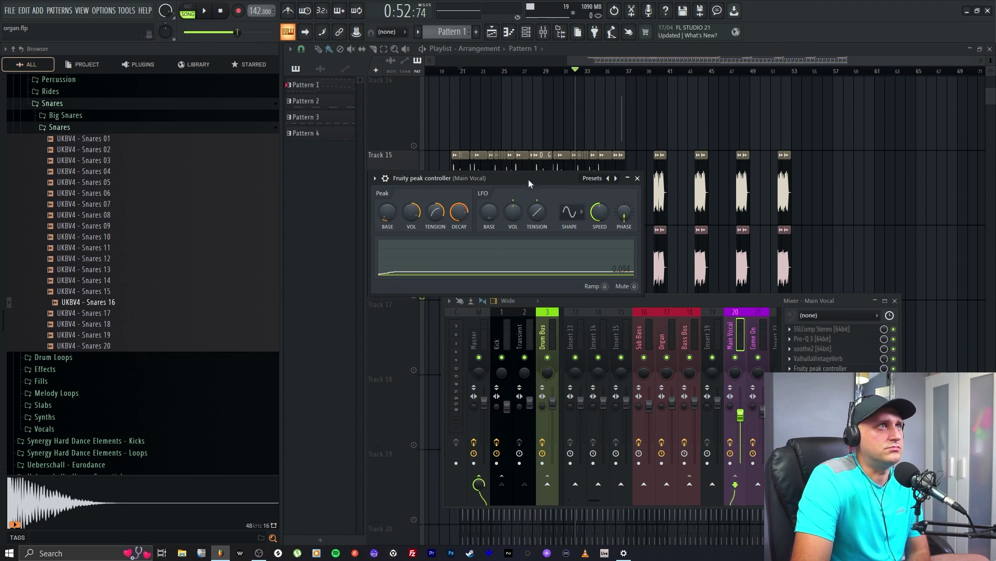
pyautogui.click(462, 77)
pyautogui.press('space')
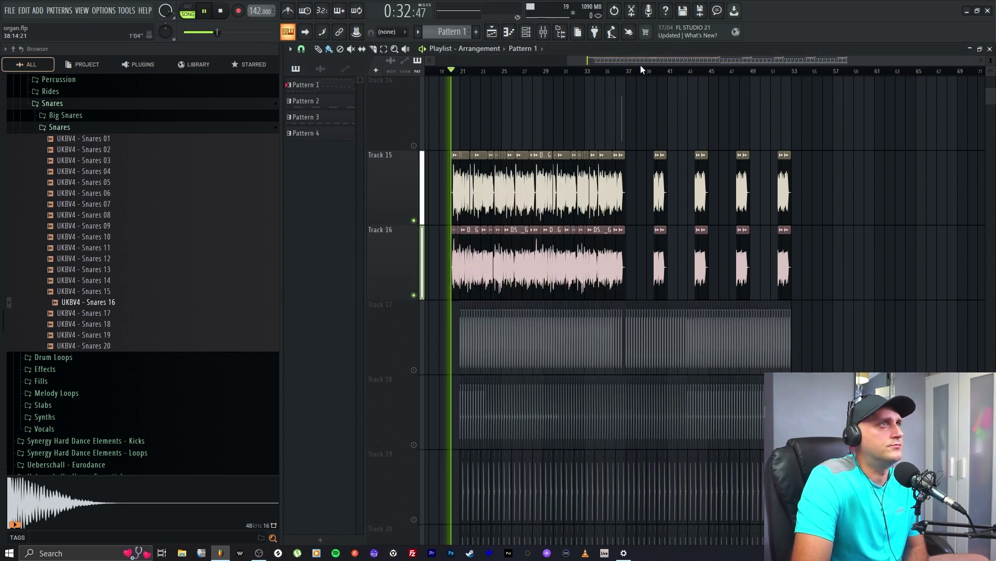
pyautogui.click(544, 32)
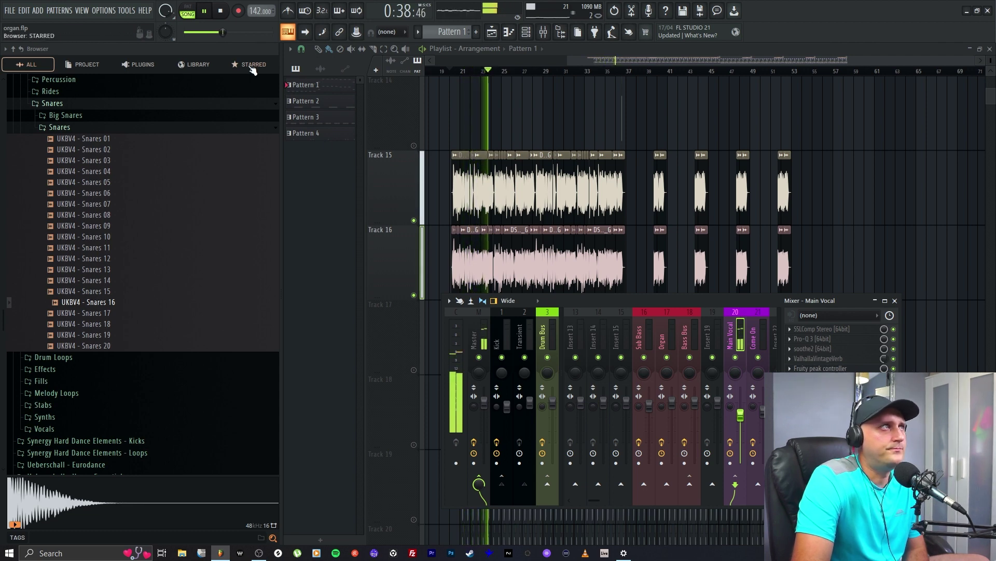
pyautogui.click(205, 11)
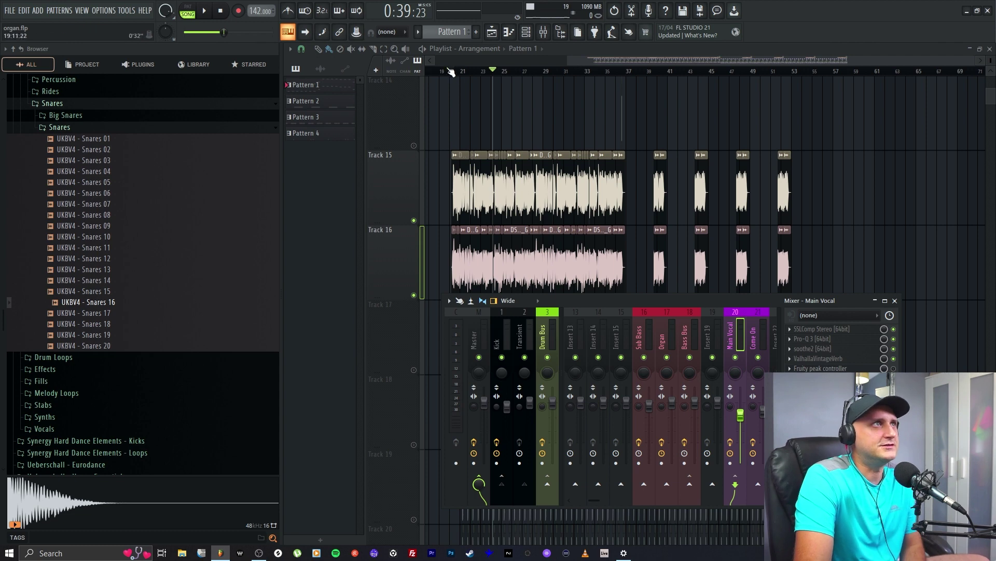
# Replay the isolated vocals several times from about bar 20 to judge how the reverb ducks.
pyautogui.click(450, 71)
pyautogui.click(544, 31)
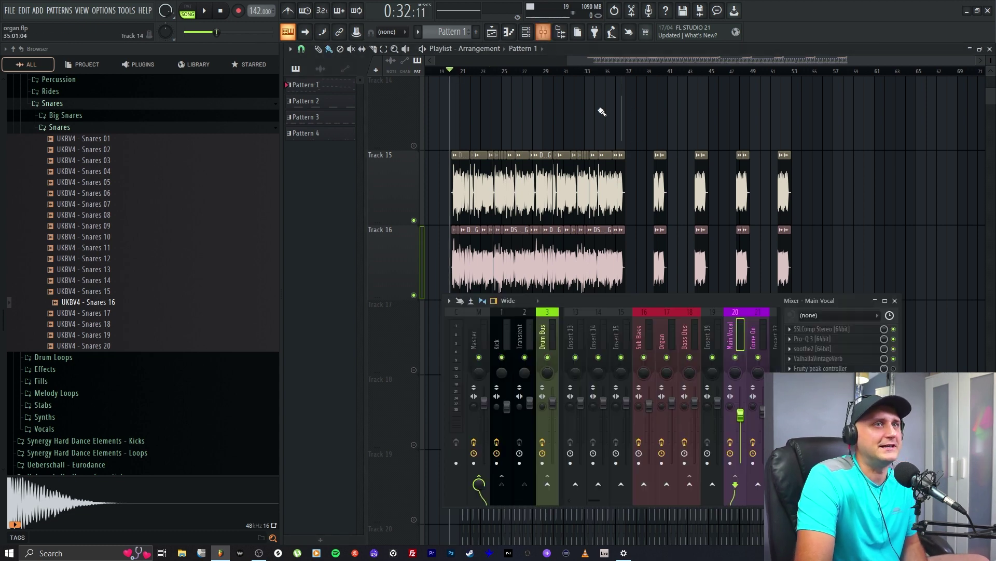
pyautogui.click(204, 11)
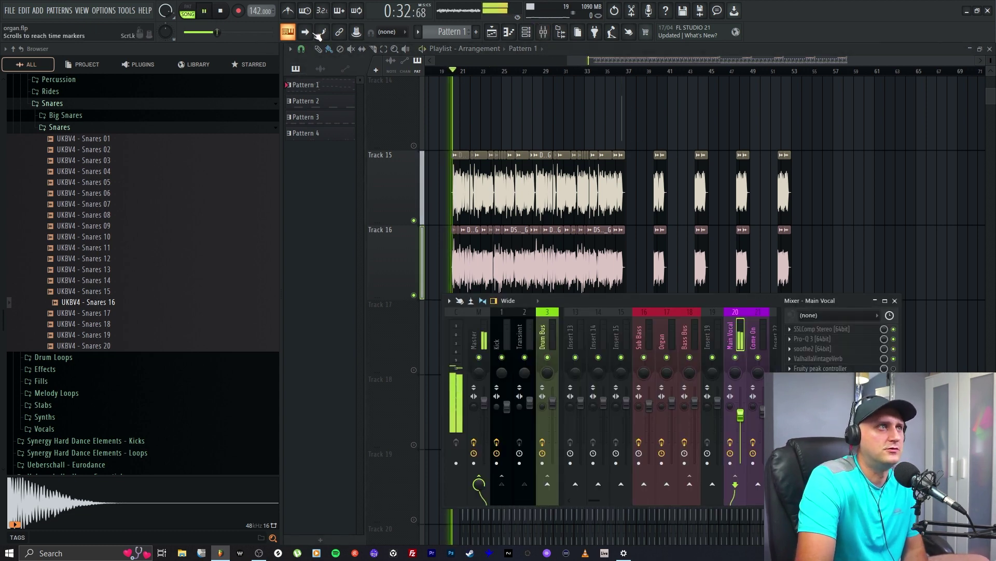
pyautogui.click(207, 12)
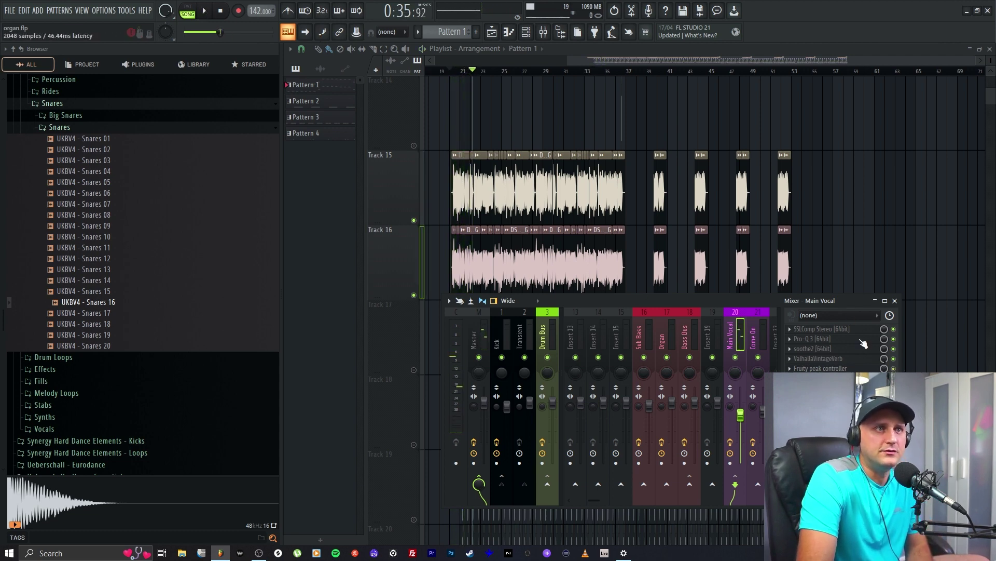
pyautogui.click(454, 73)
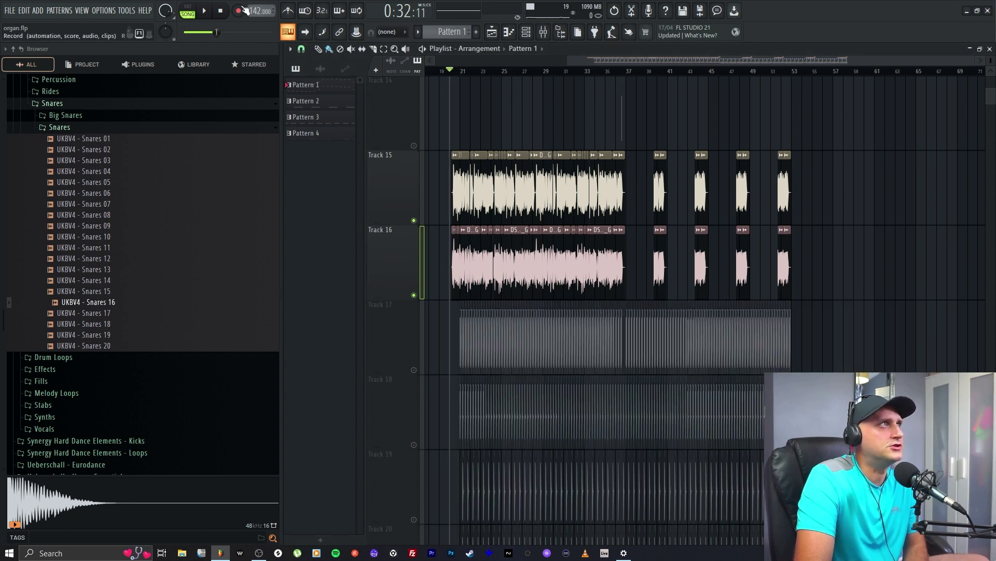
pyautogui.press('space')
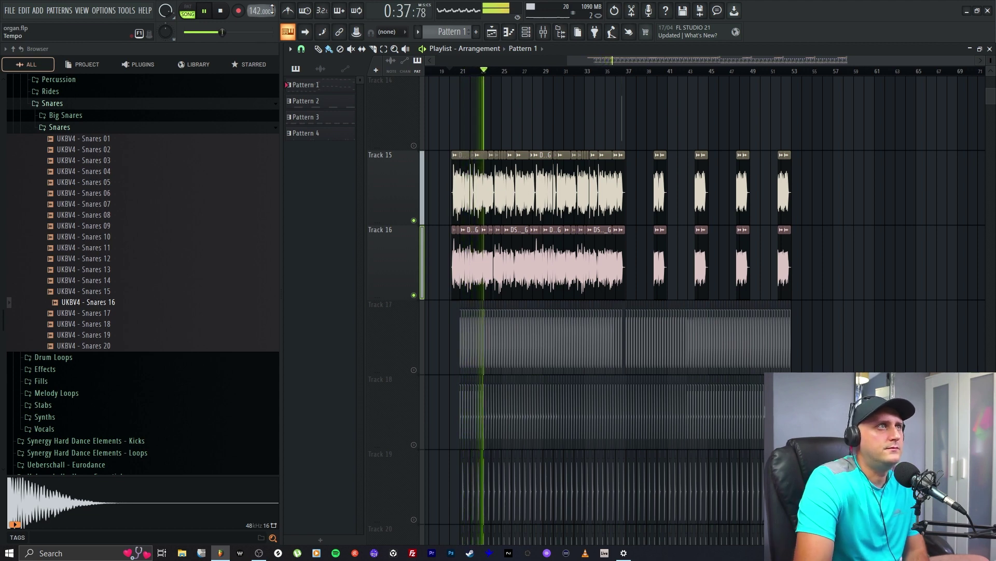
pyautogui.click(543, 32)
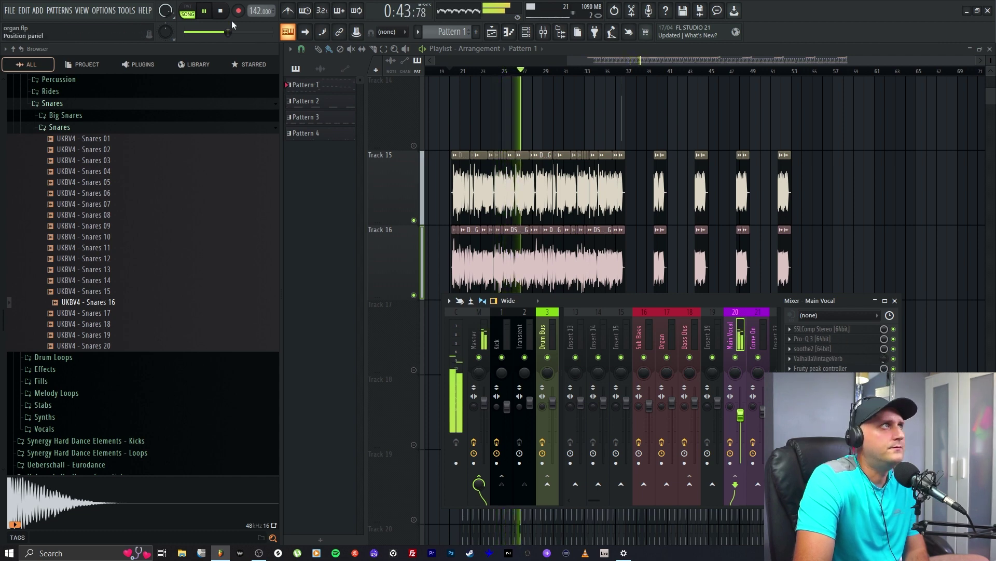
pyautogui.click(204, 10)
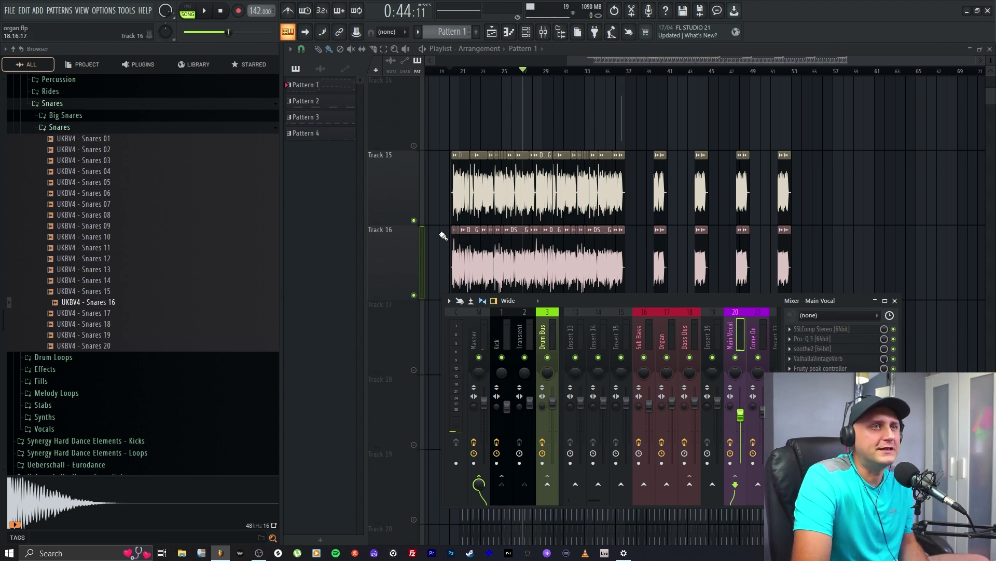
# Re-enable all playlist tracks and play the full arrangement from about bar 20.
pyautogui.rightClick(415, 221)
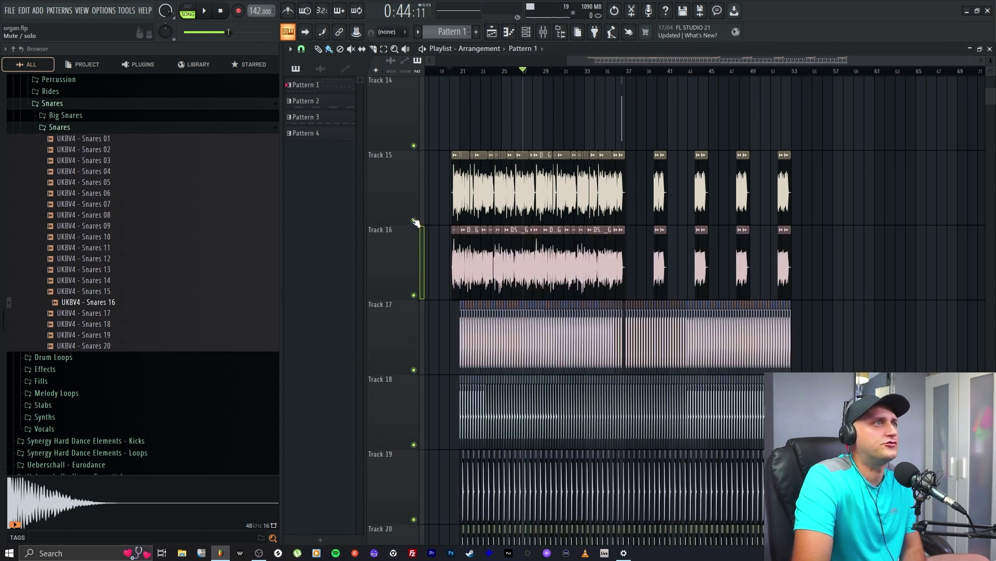
pyautogui.click(464, 73)
pyautogui.click(210, 12)
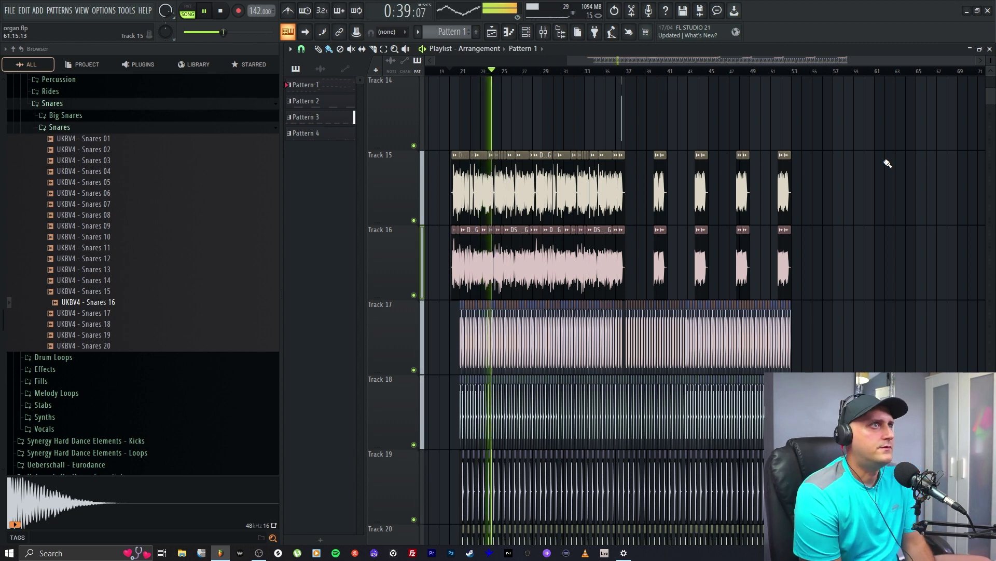
# Fine-tune the peak base and tension of the Main Vocal's Fruity Peak Controller during playback, then stop.
pyautogui.press('F9')
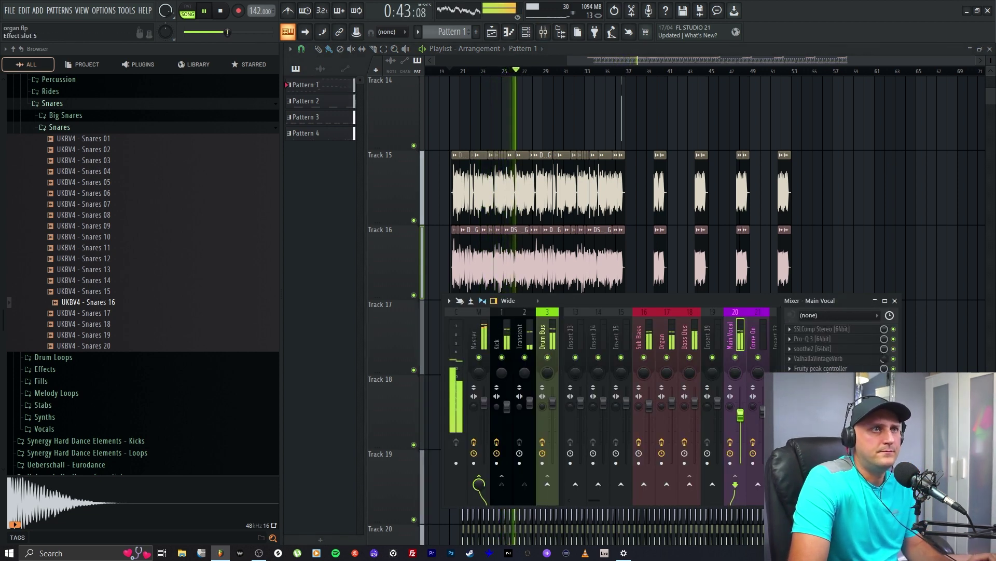
pyautogui.click(818, 368)
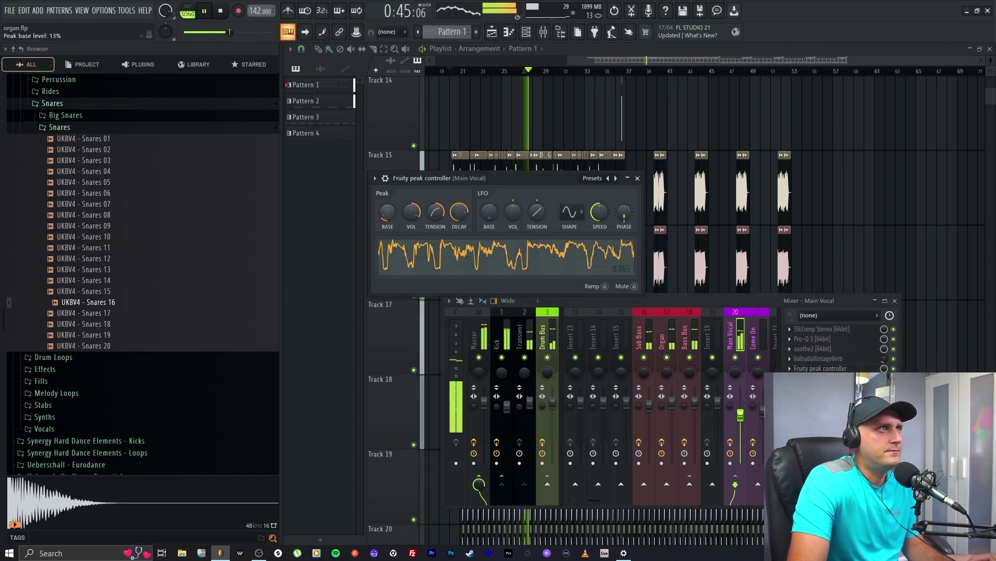
pyautogui.moveTo(388, 221); pyautogui.dragTo(410, 213)
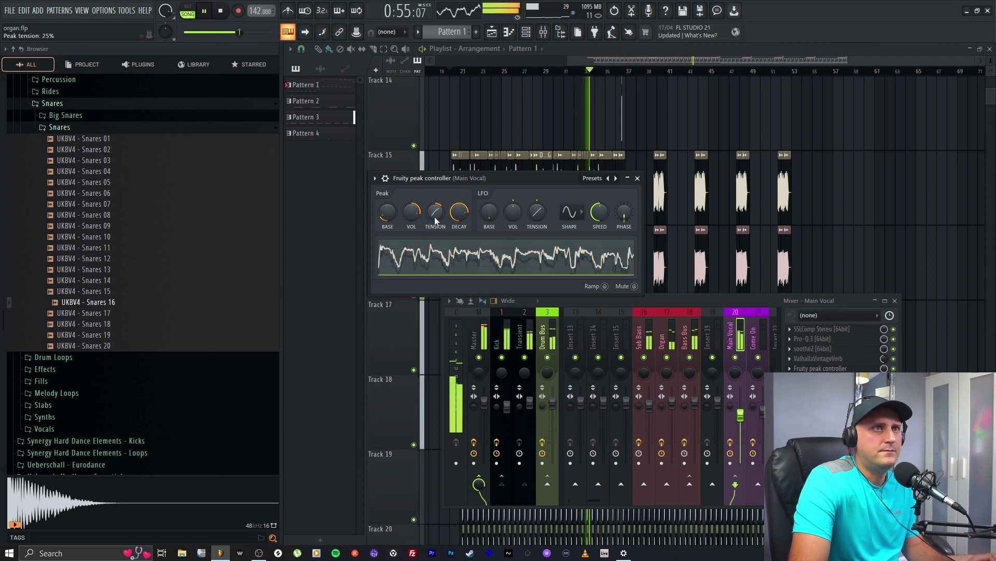
pyautogui.moveTo(388, 211)
pyautogui.mouseDown()
pyautogui.moveTo(388, 199)
pyautogui.moveTo(387, 216)
pyautogui.mouseUp()
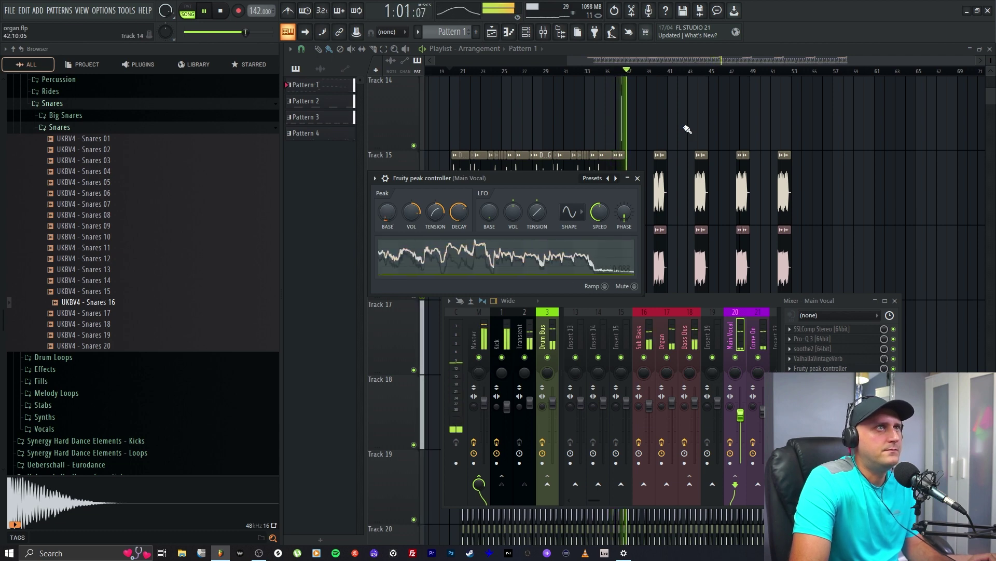
pyautogui.click(526, 109)
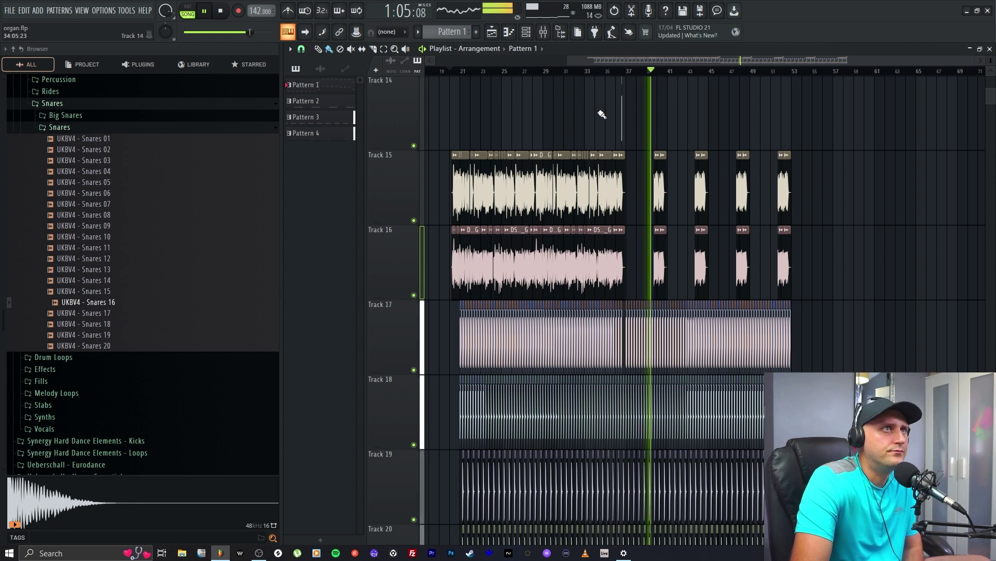
pyautogui.press('F9')
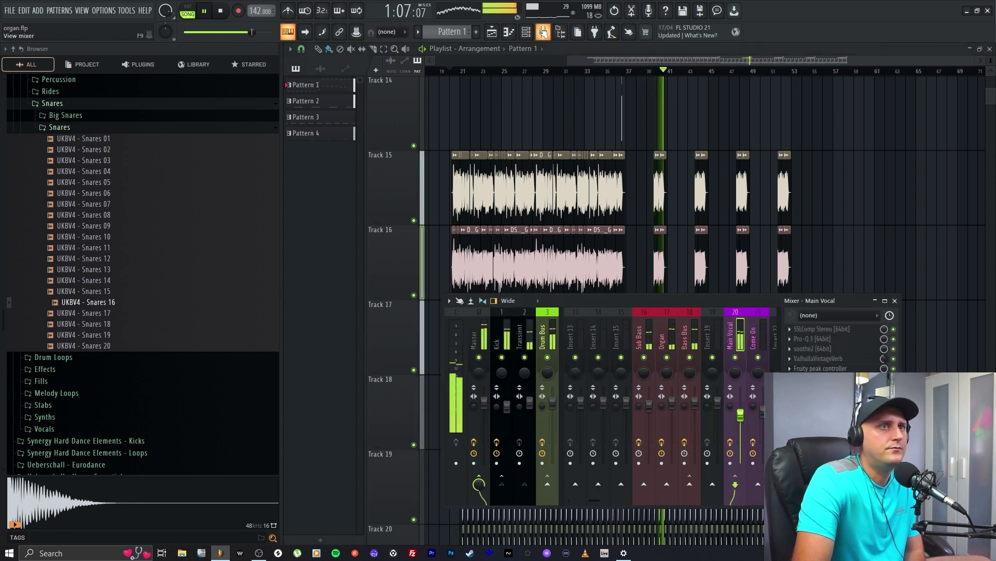
pyautogui.click(214, 11)
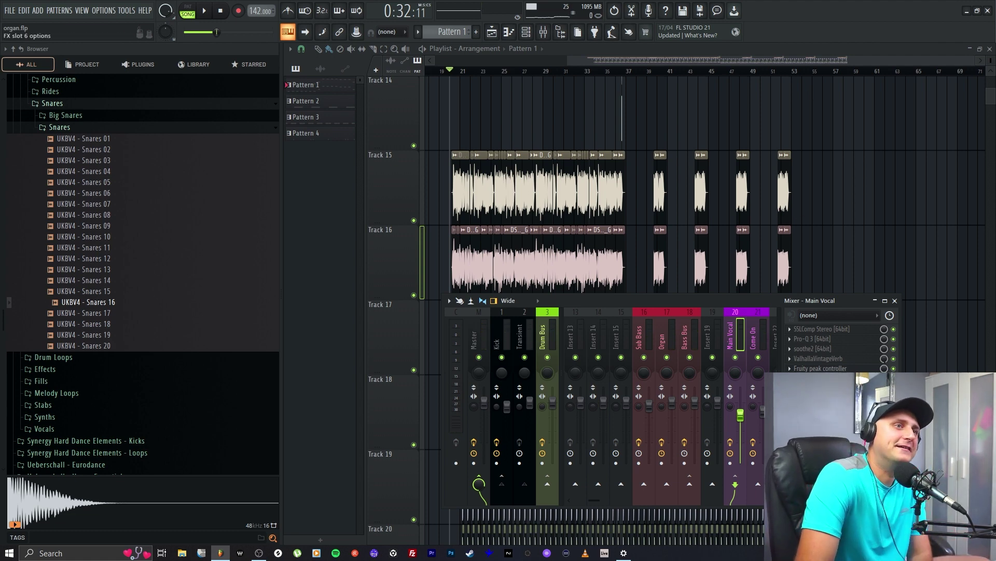
# Load EchoBoy [64bit] into effect slot 6 of the Main Vocal mixer track.
pyautogui.click(831, 378)
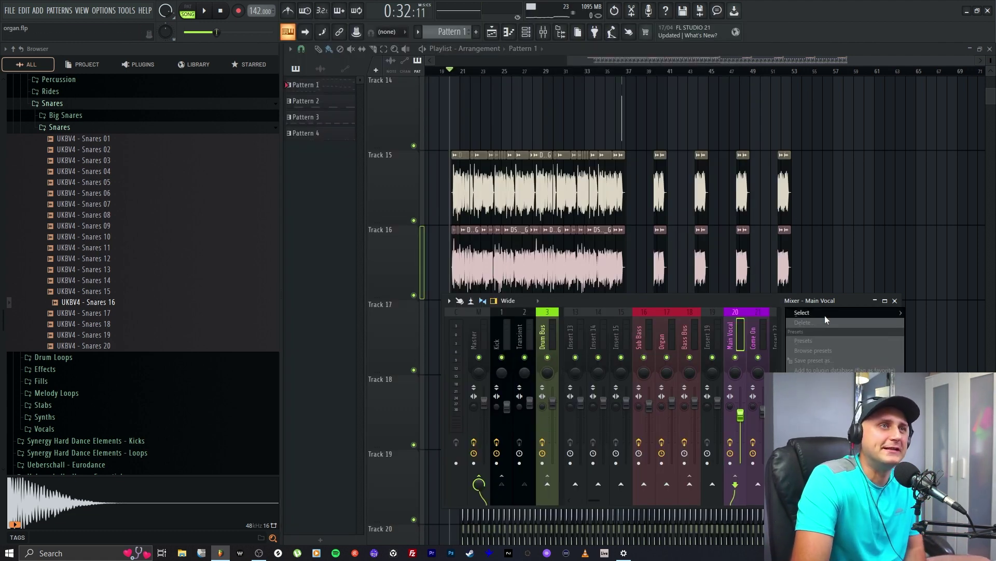
pyautogui.moveTo(809, 313)
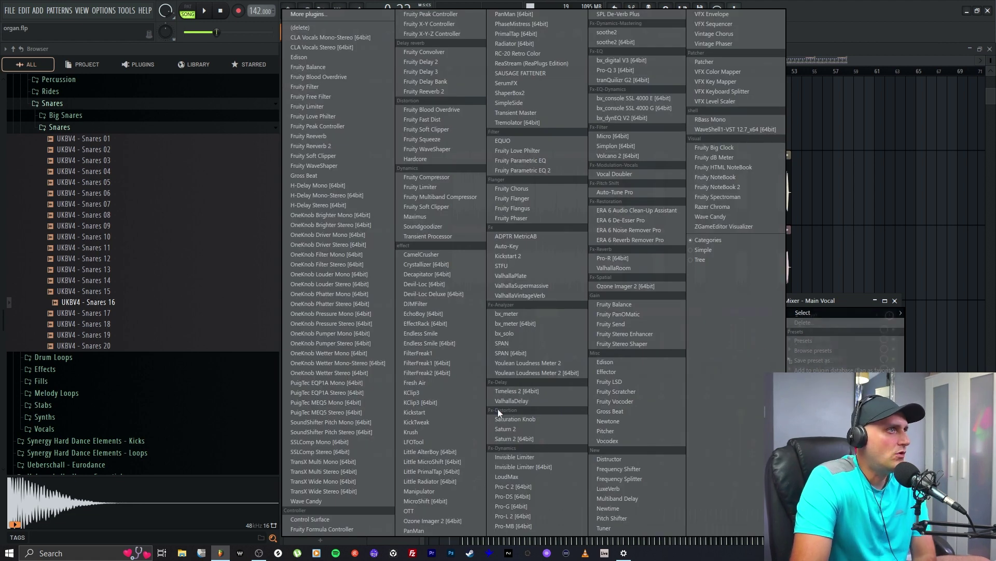
pyautogui.click(448, 314)
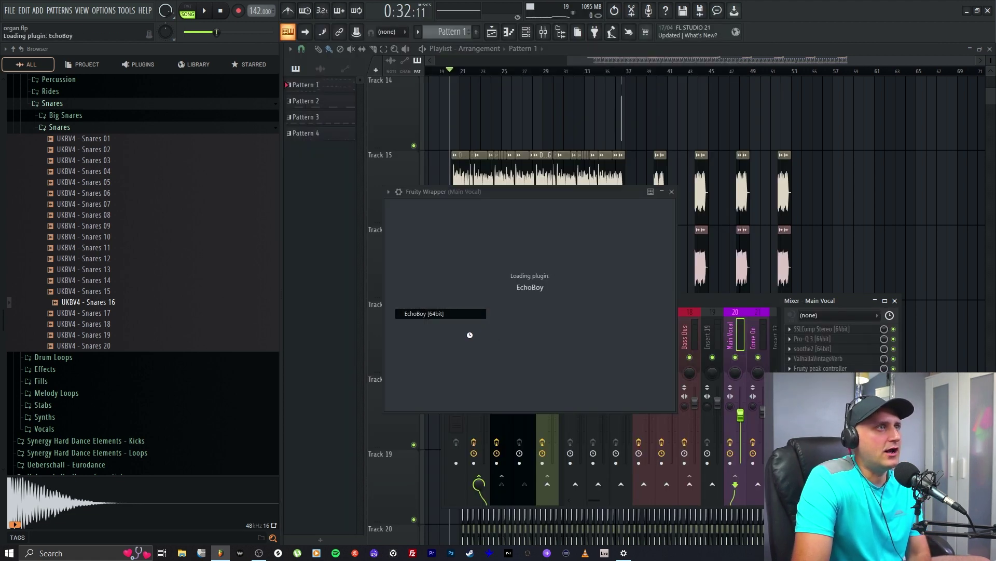
# Lower EchoBoy's mix and set its HighCut to 0.11, then close the plugin window.
pyautogui.moveTo(604, 201); pyautogui.dragTo(616, 166)
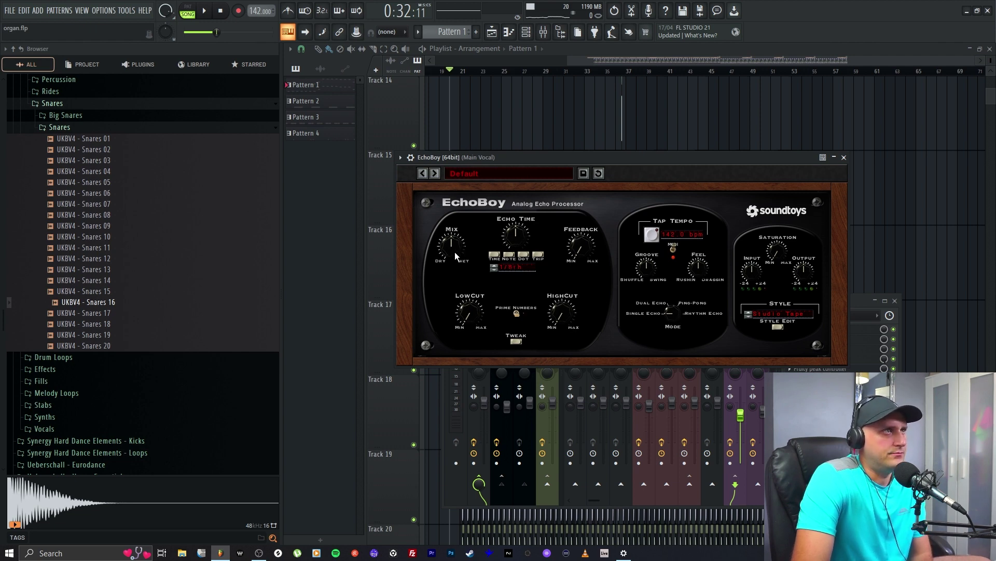
pyautogui.moveTo(454, 253); pyautogui.dragTo(447, 285)
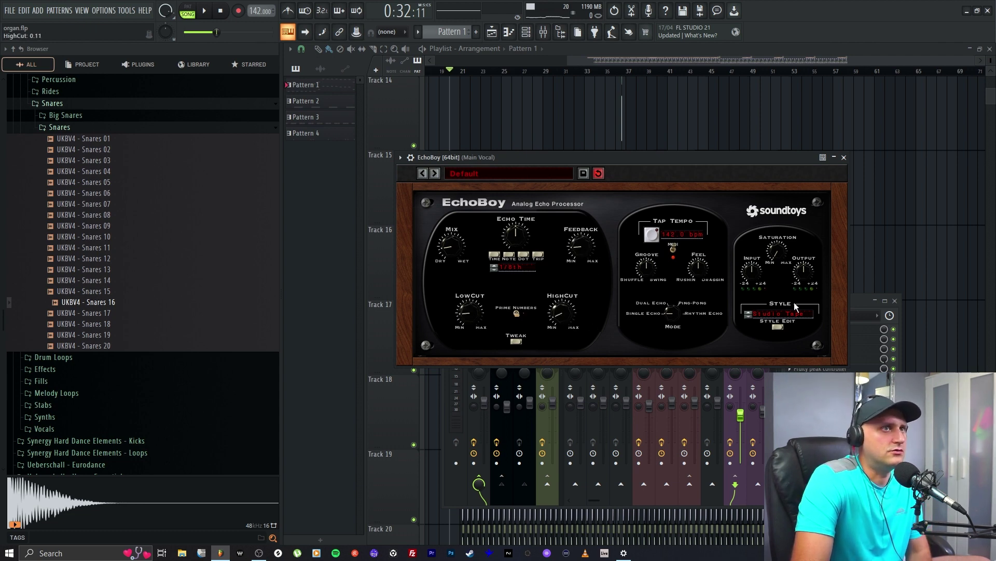
pyautogui.press('F12')
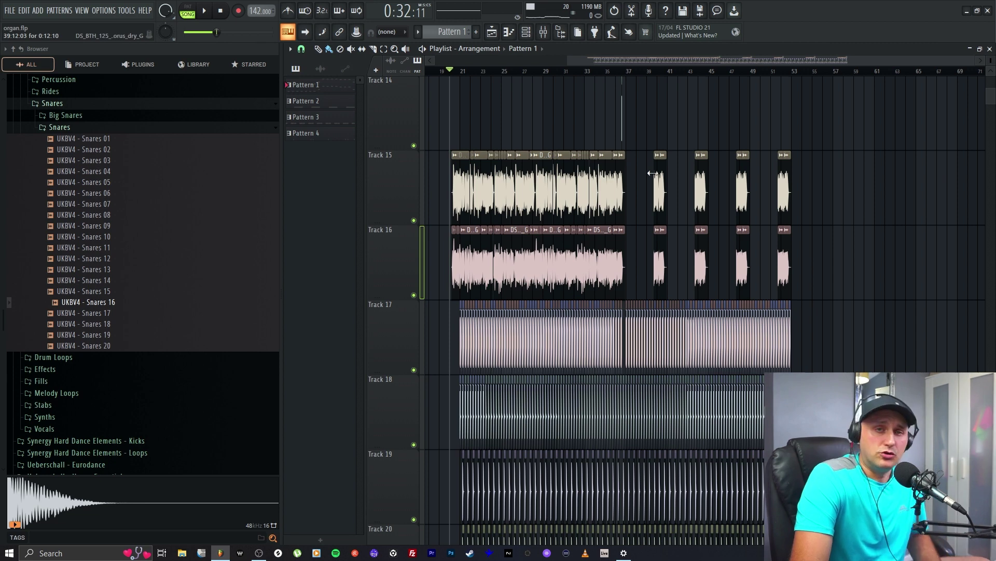
# Isolate the vocals on playlist Tracks 15 and 16 and play them with the mixer shown.
pyautogui.click(543, 34)
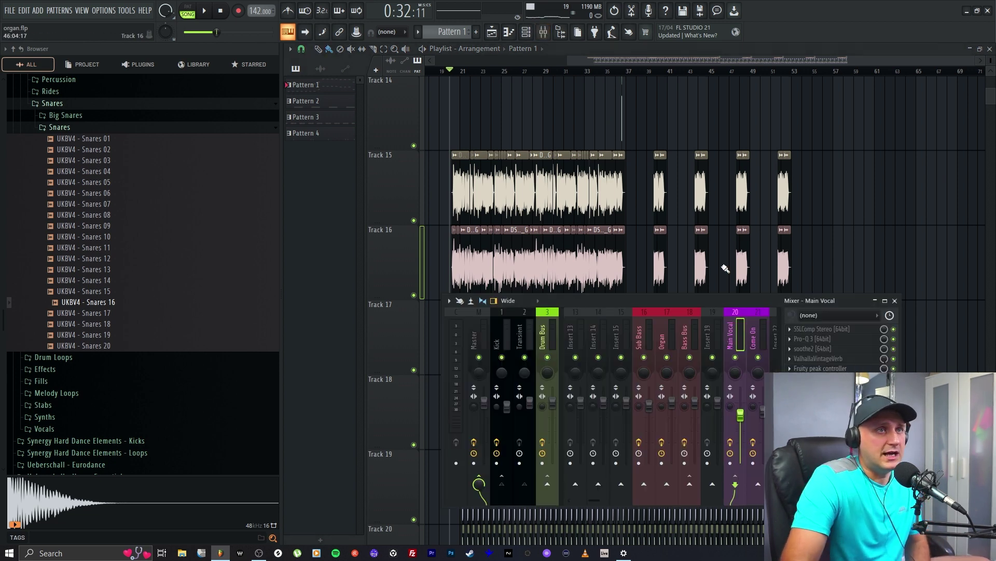
pyautogui.rightClick(420, 226)
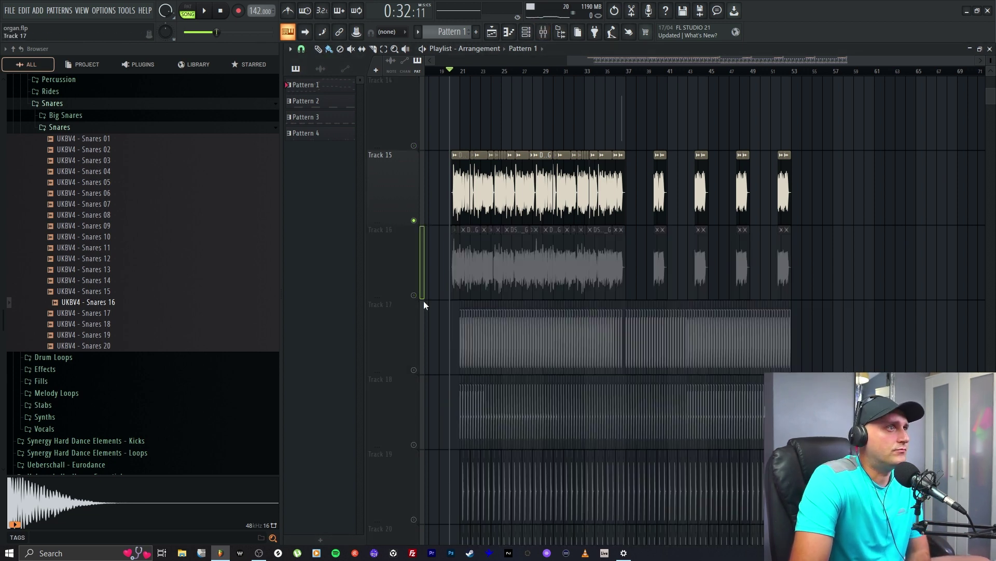
pyautogui.click(418, 296)
pyautogui.click(204, 11)
pyautogui.click(543, 32)
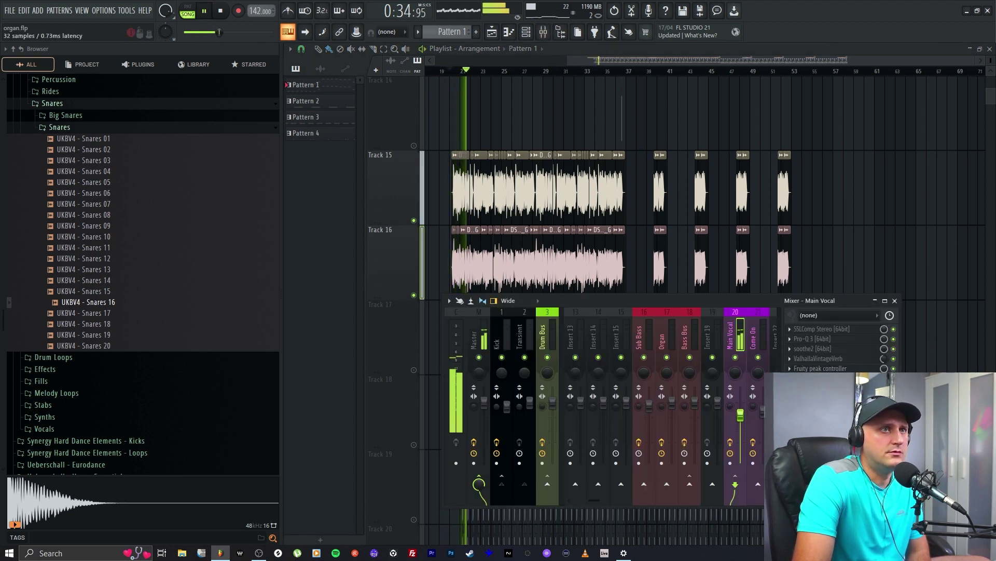
# Set EchoBoy's feedback to 0.26 and its mix to about 15.5%, checking the delay with the vocals playing.
pyautogui.click(820, 378)
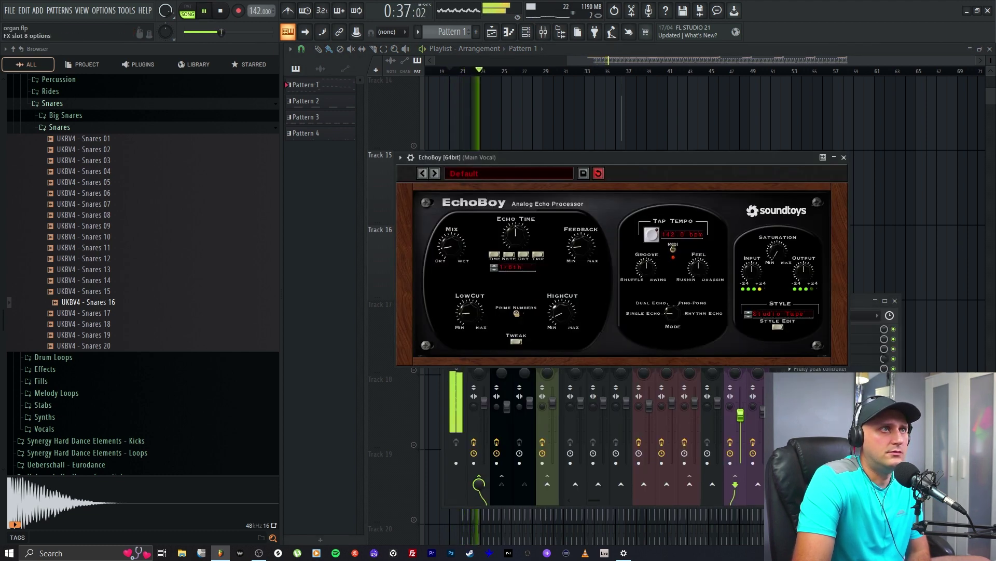
pyautogui.click(205, 13)
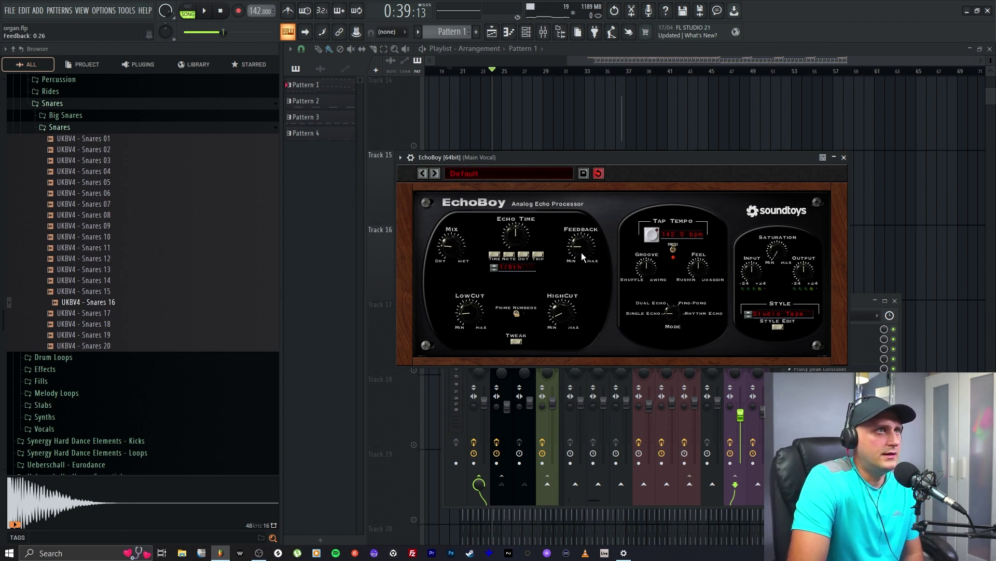
pyautogui.click(451, 253)
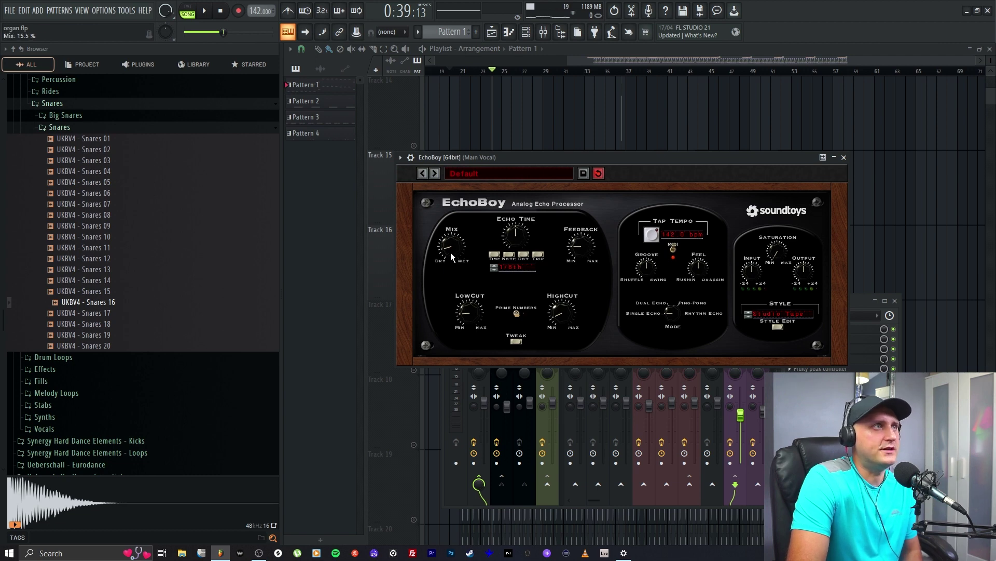
pyautogui.click(206, 12)
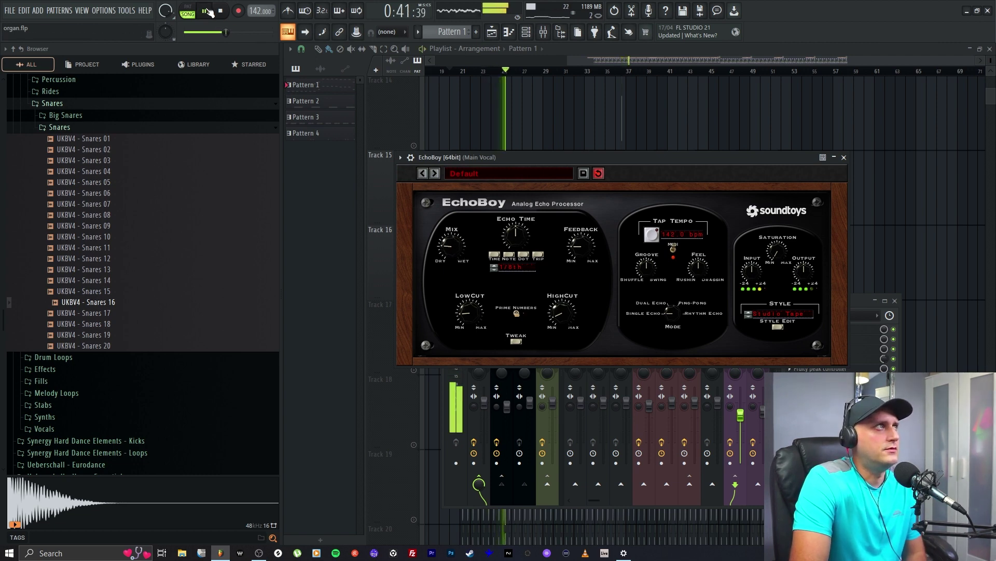
pyautogui.press('space')
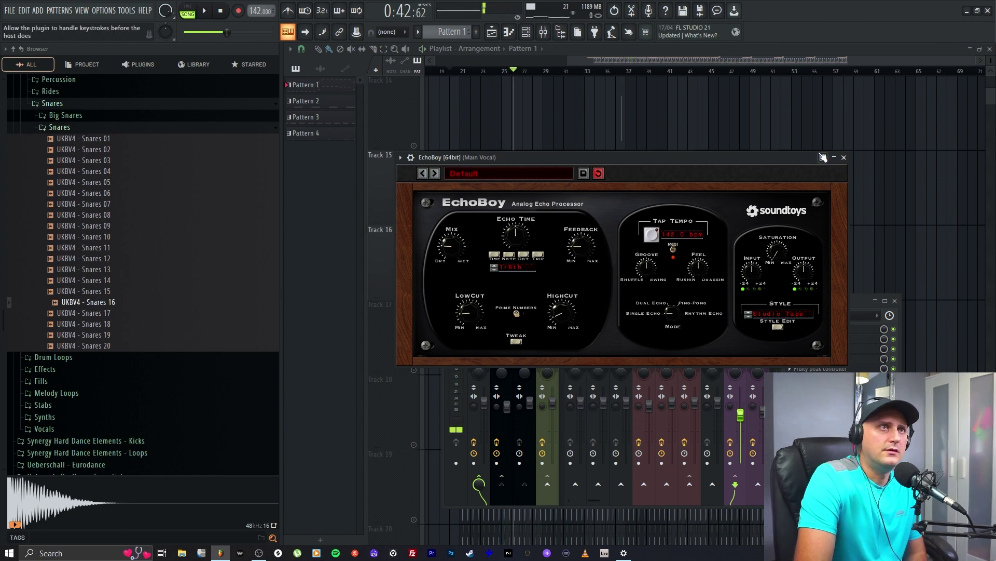
# Close EchoBoy and load Fruity Peak Controller into effect slot 7 of the Main Vocal mixer track.
pyautogui.click(844, 158)
pyautogui.click(809, 387)
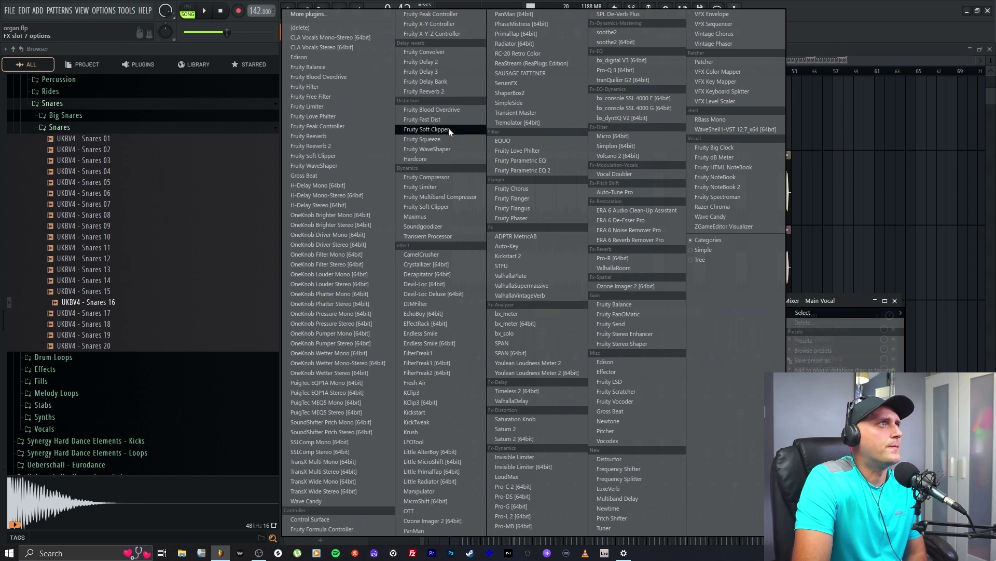
pyautogui.click(441, 14)
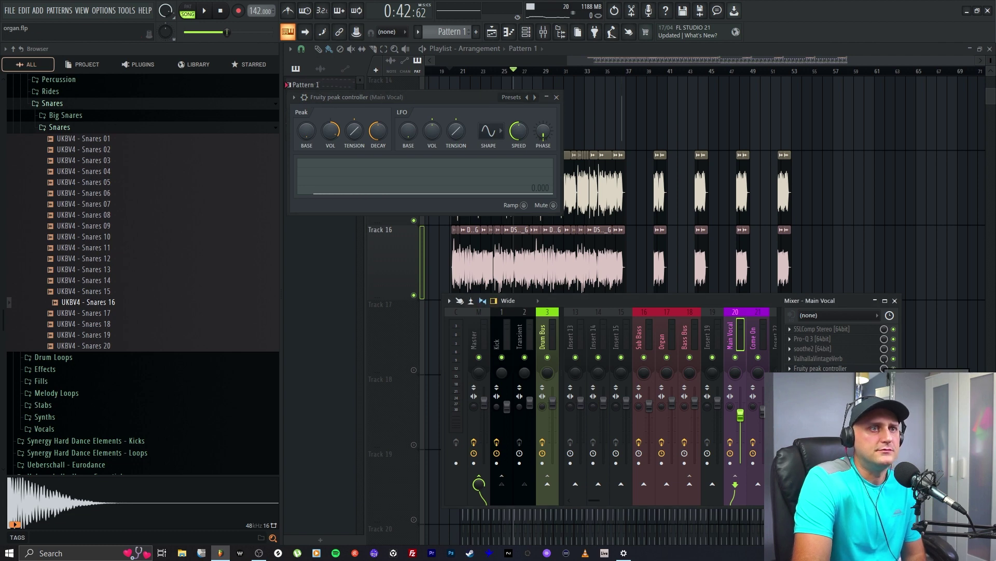
# Link the mix level of the EchoBoy slot to the new peak controller's Peak output with the 1-Input mapping formula.
pyautogui.click(916, 463)
pyautogui.click(527, 259)
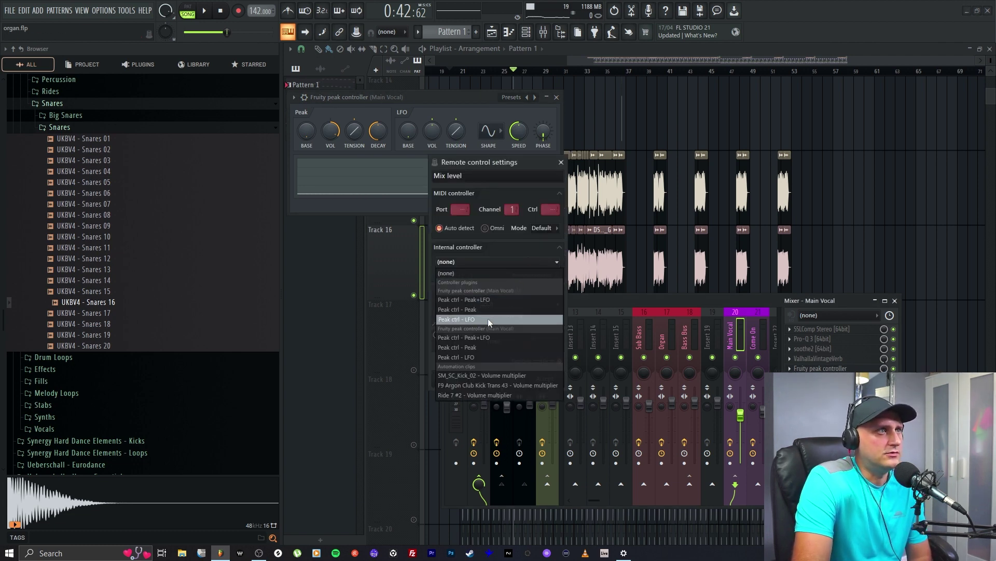
pyautogui.click(486, 348)
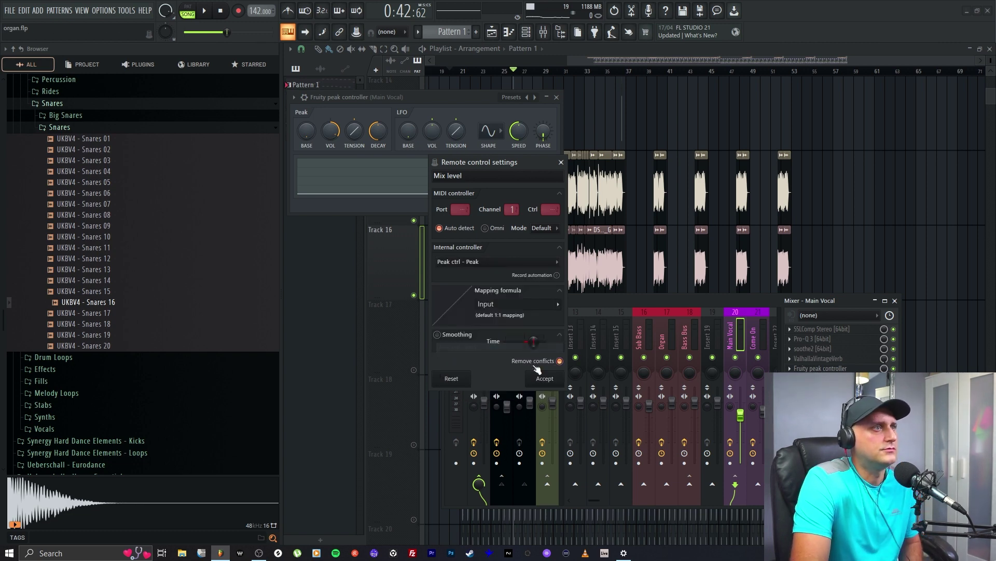
pyautogui.click(553, 307)
pyautogui.click(613, 335)
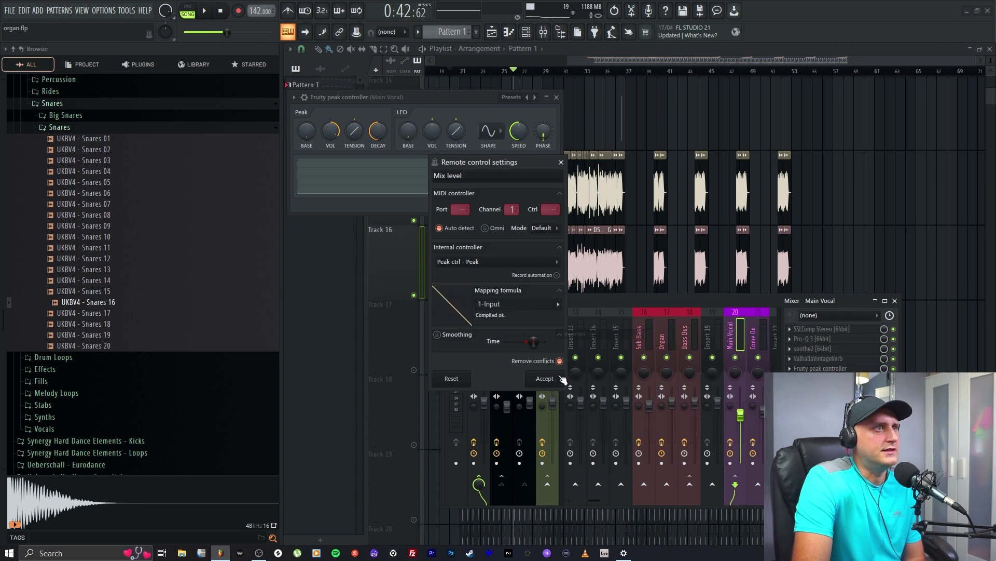
pyautogui.click(545, 379)
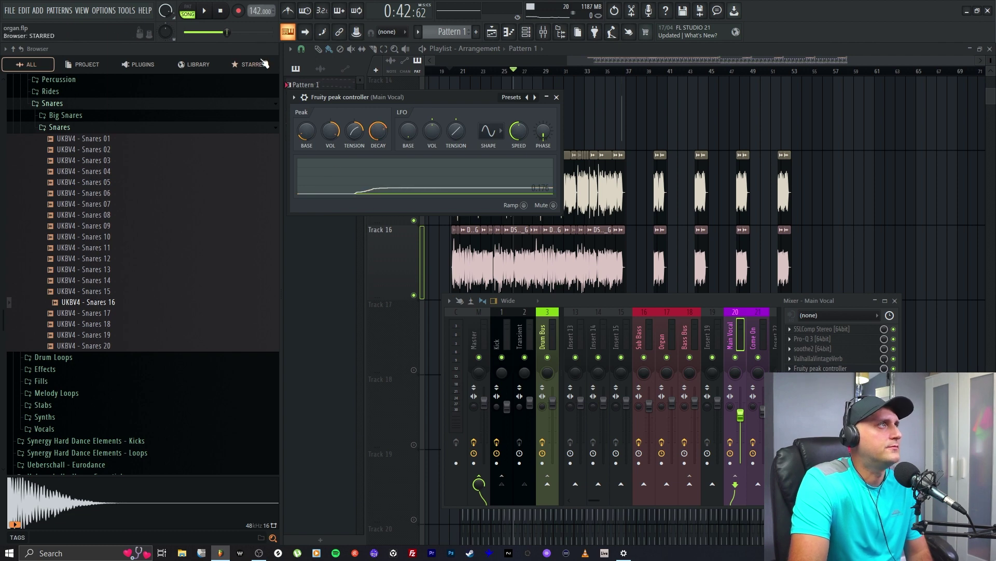
# Set the Main Vocal peak controller's peak tension to 49% and decay speed to 72% while playing the vocals.
pyautogui.press('space')
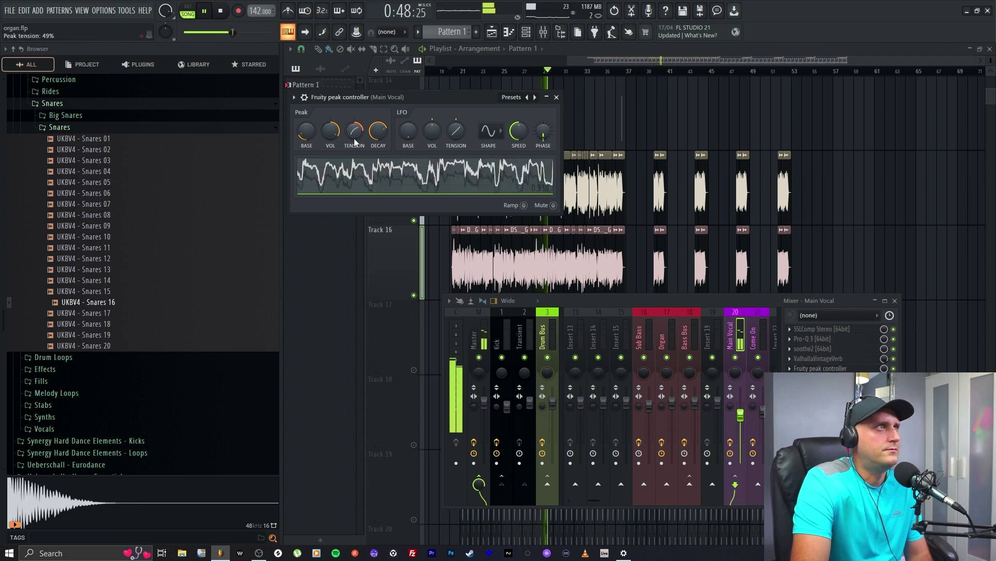
pyautogui.moveTo(355, 142); pyautogui.dragTo(375, 141)
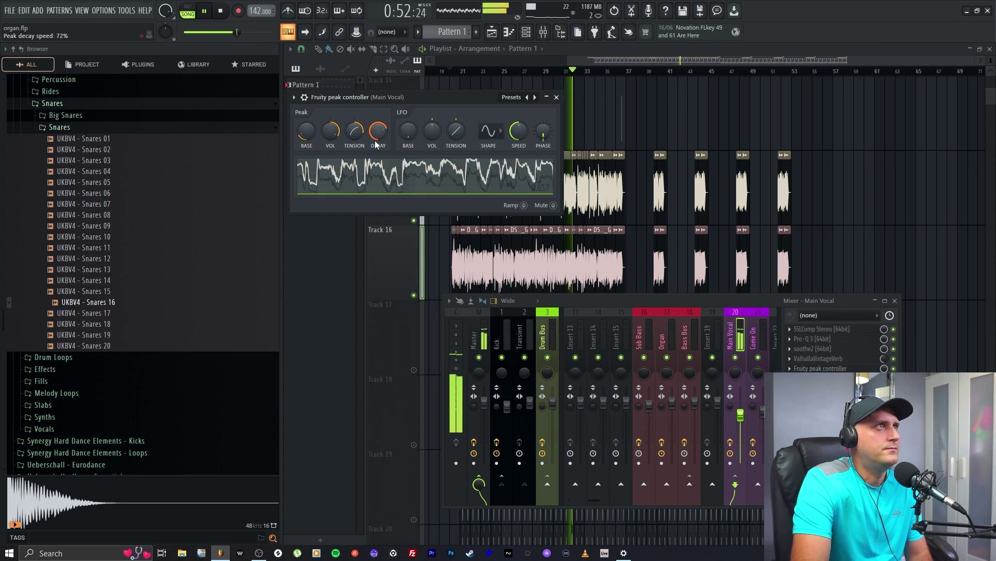
pyautogui.press('F12')
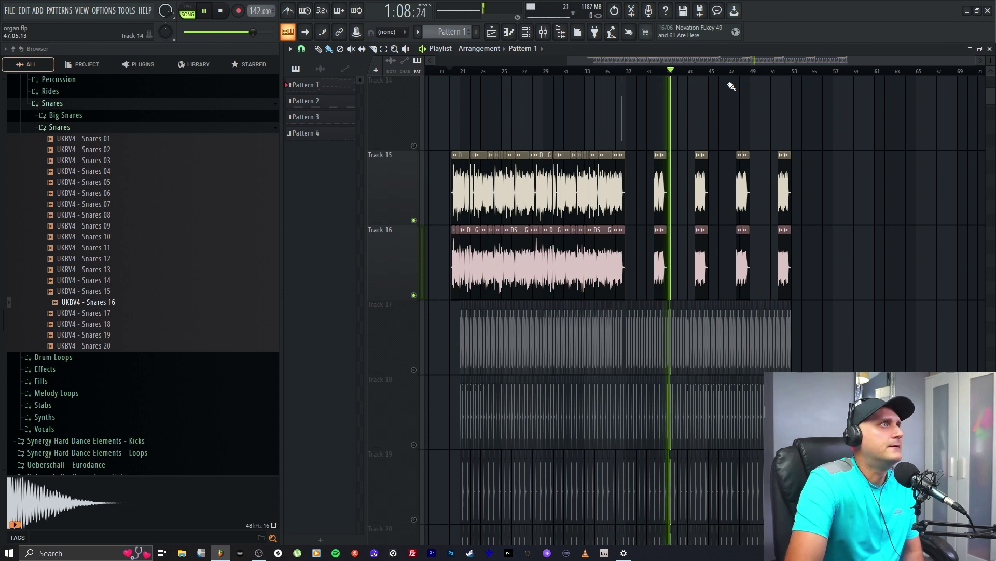
pyautogui.press('space')
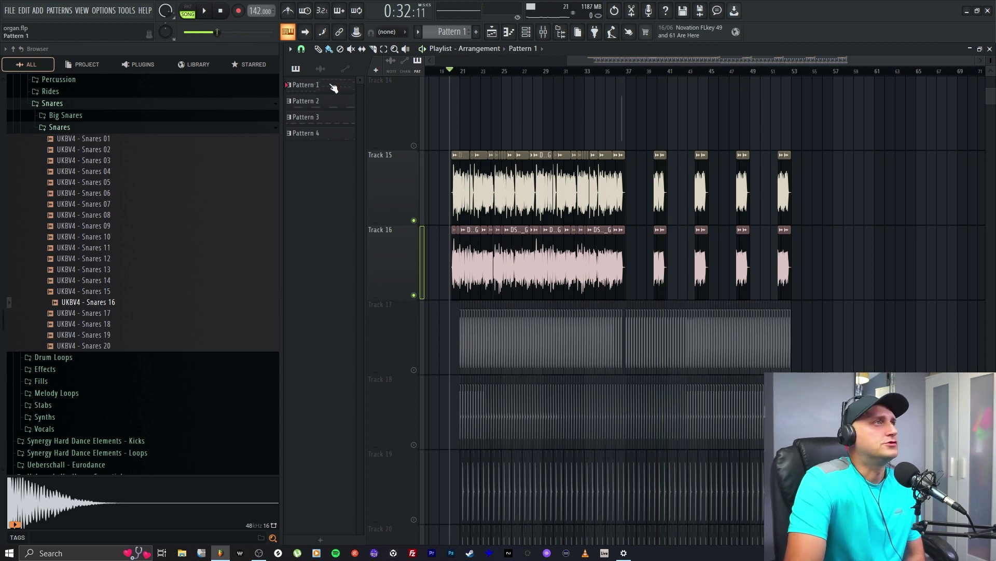
# Re-enable all playlist tracks and play the full arrangement, checking EchoBoy on the Main Vocal mixer track.
pyautogui.keyDown('ctrl'); pyautogui.click(414, 221); pyautogui.keyUp('ctrl')
pyautogui.press('space')
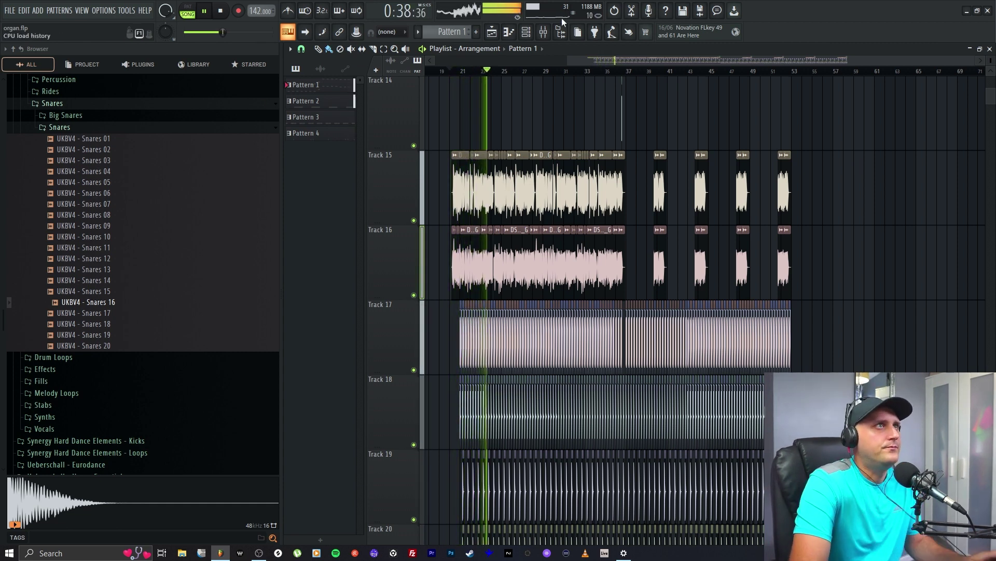
pyautogui.click(543, 32)
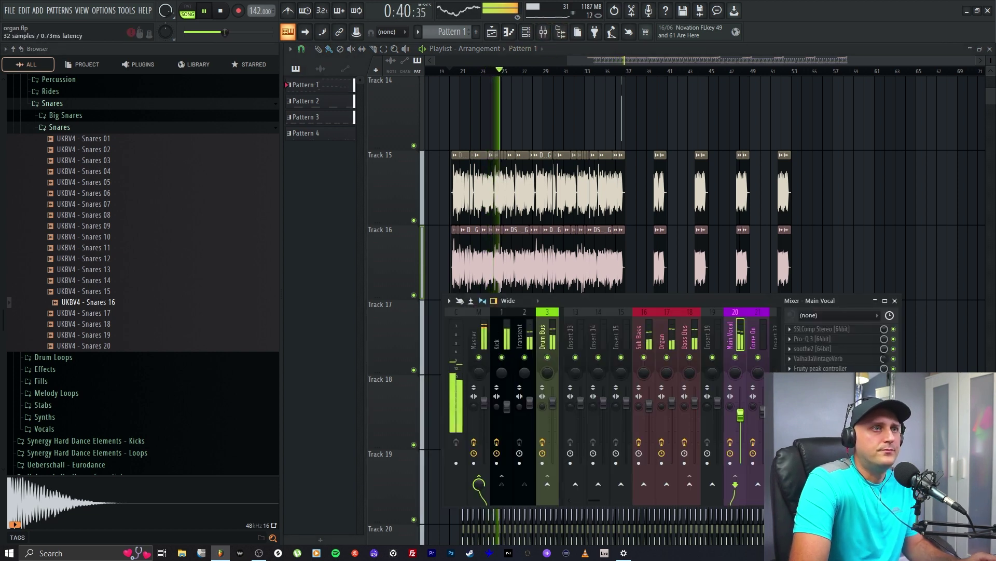
pyautogui.click(821, 387)
pyautogui.click(821, 387)
pyautogui.click(821, 387)
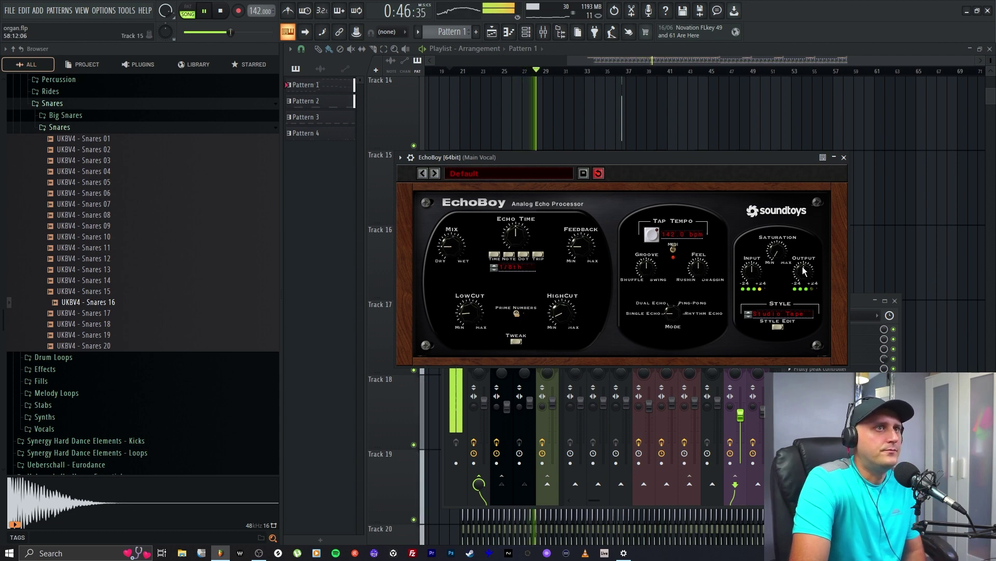
pyautogui.click(844, 158)
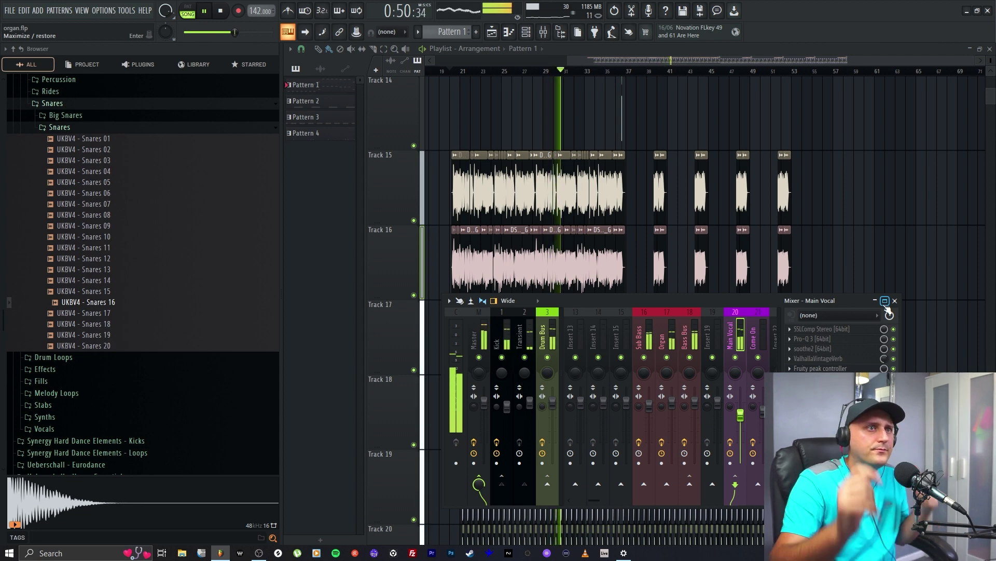
# Stop the playback and save the project.
pyautogui.press('F9')
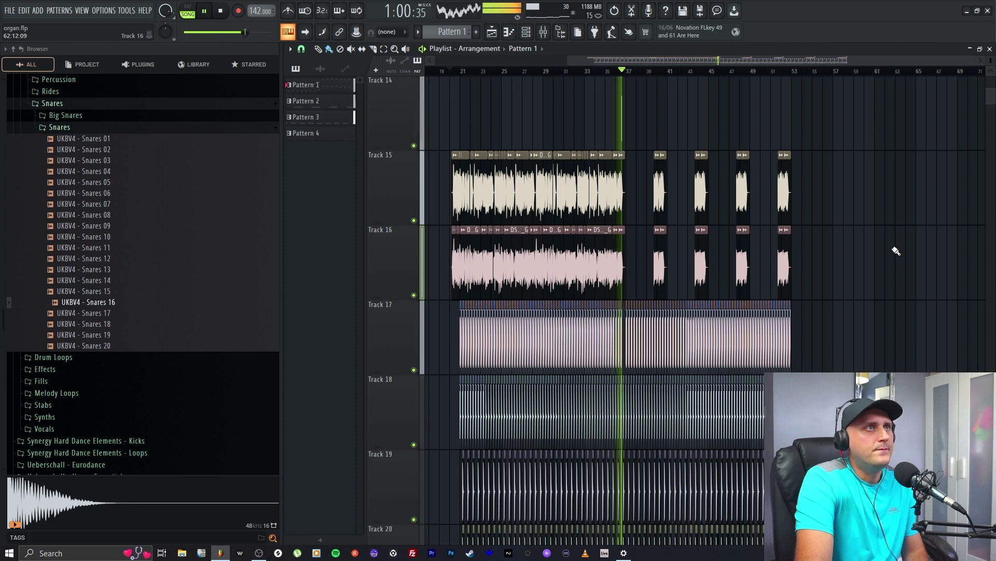
pyautogui.press('space')
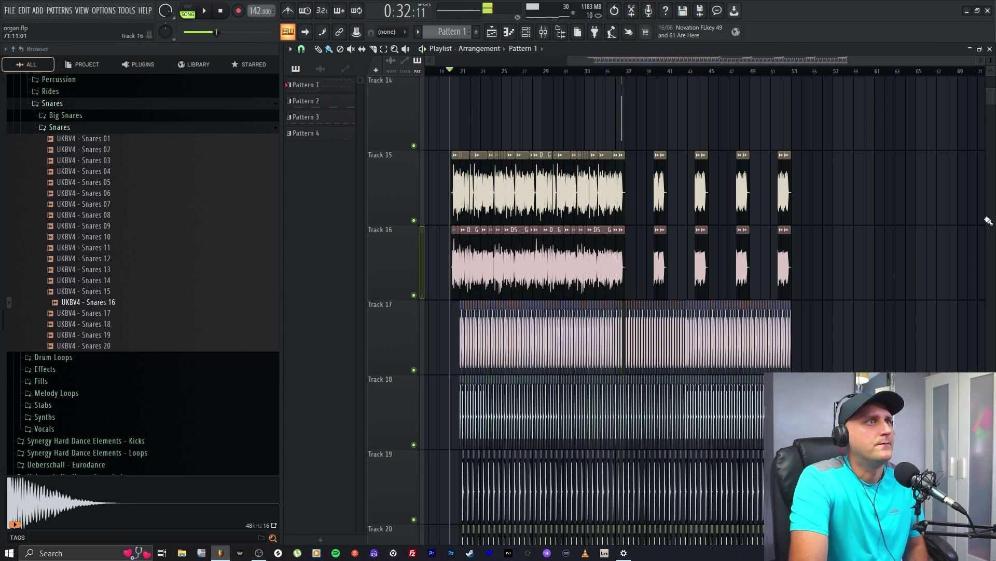
pyautogui.click(10, 10)
pyautogui.click(21, 57)
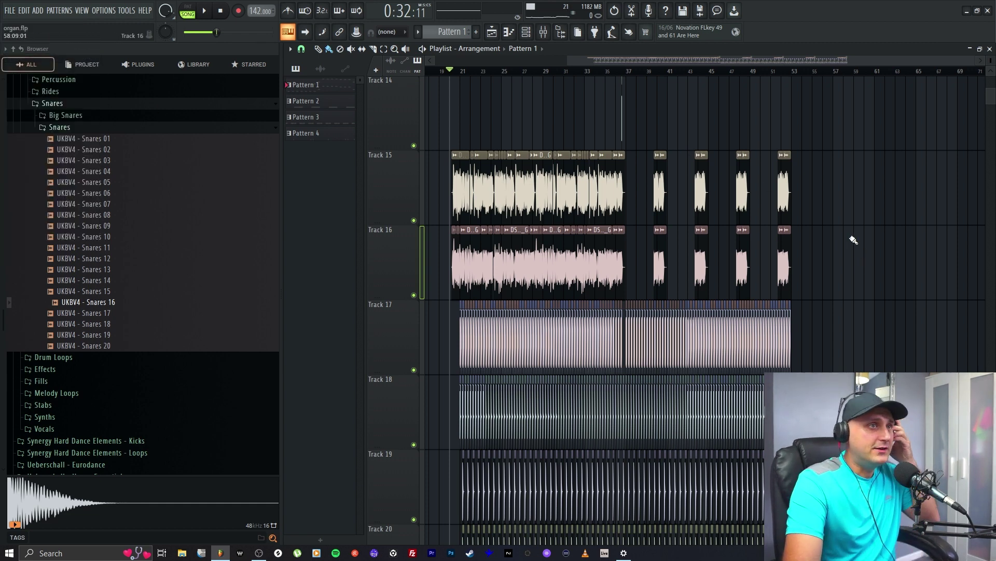
# Find the Come On vocal clips on playlist Track 13 and load ValhallaVintageVerb into effect slot 2 of the Come On mixer track.
pyautogui.scroll(1, 891, 294)
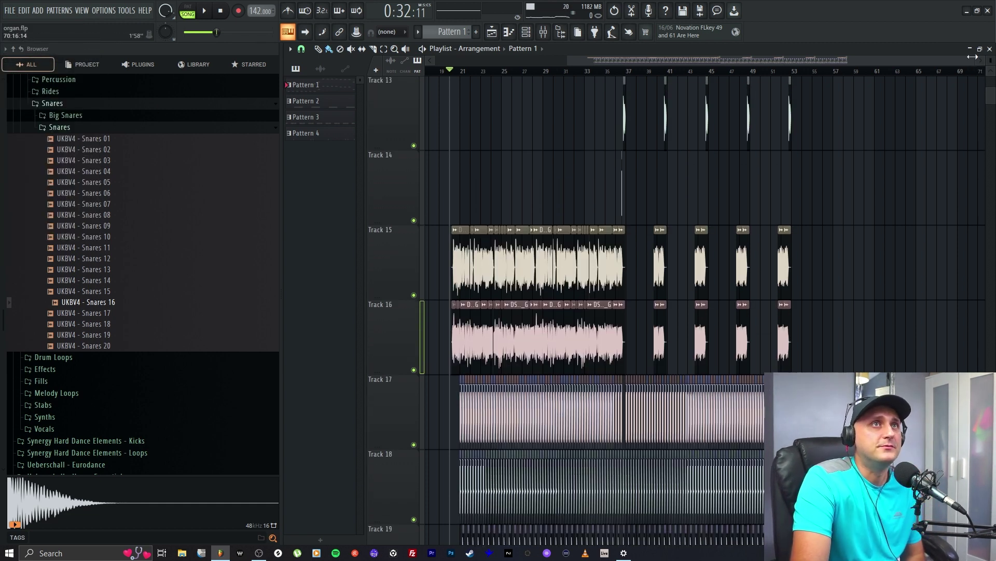
pyautogui.moveTo(972, 56); pyautogui.dragTo(748, 69)
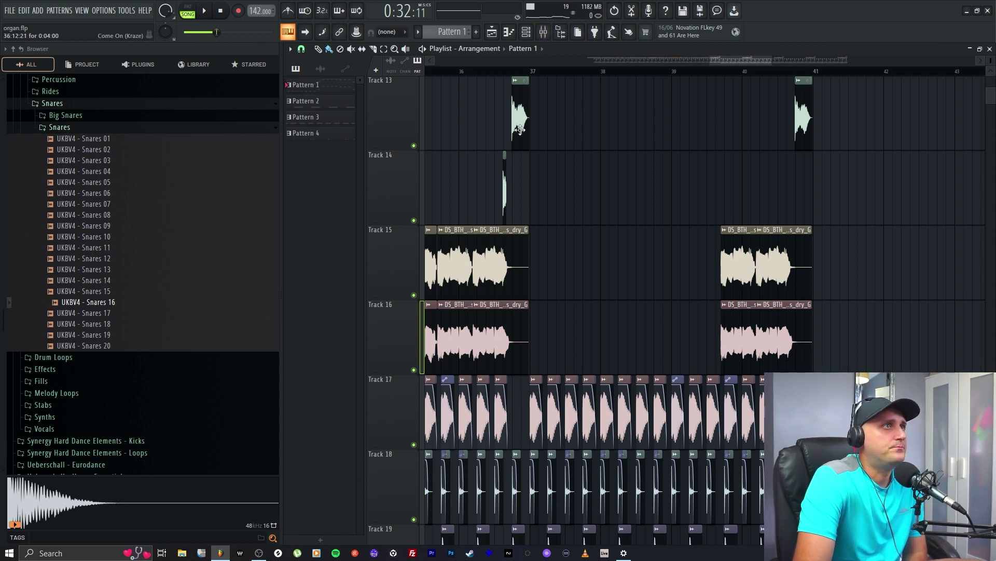
pyautogui.click(544, 32)
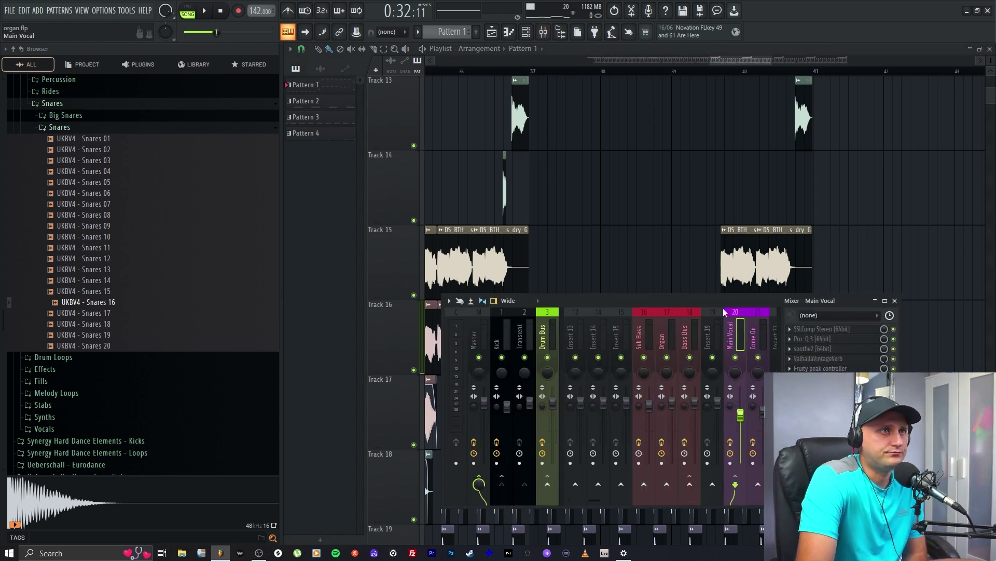
pyautogui.hscroll(6, 721, 311)
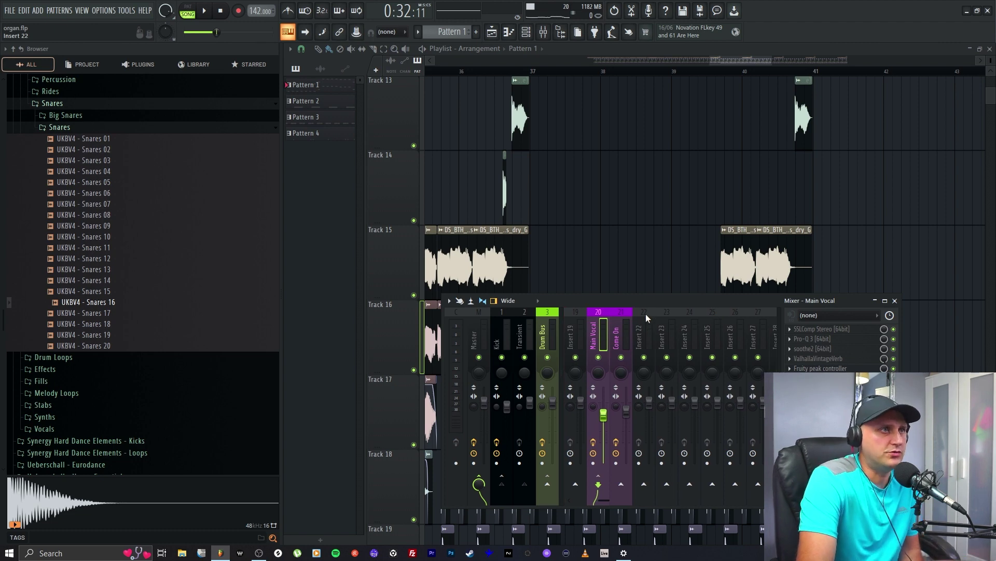
pyautogui.click(618, 338)
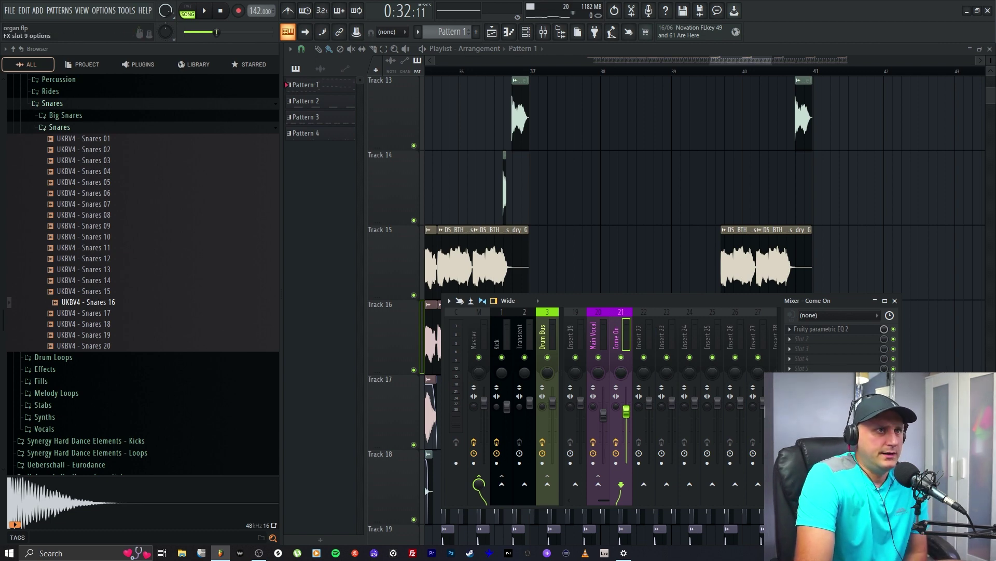
pyautogui.click(794, 344)
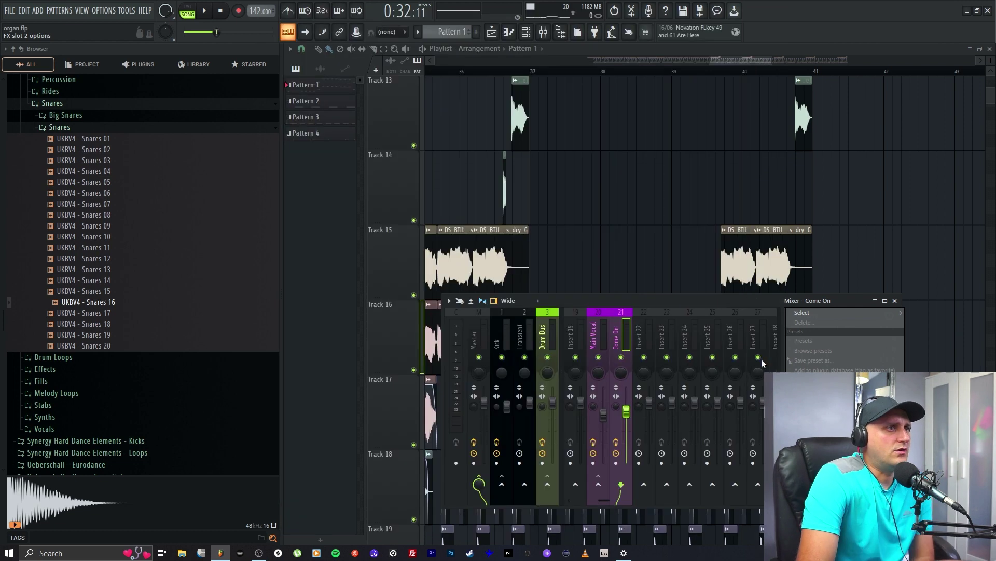
pyautogui.moveTo(812, 313)
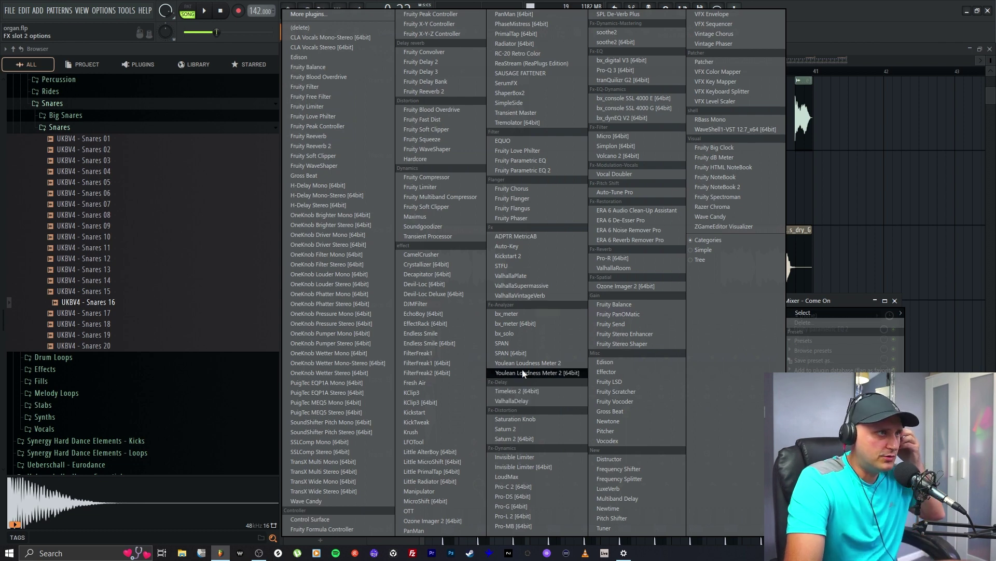
pyautogui.click(541, 294)
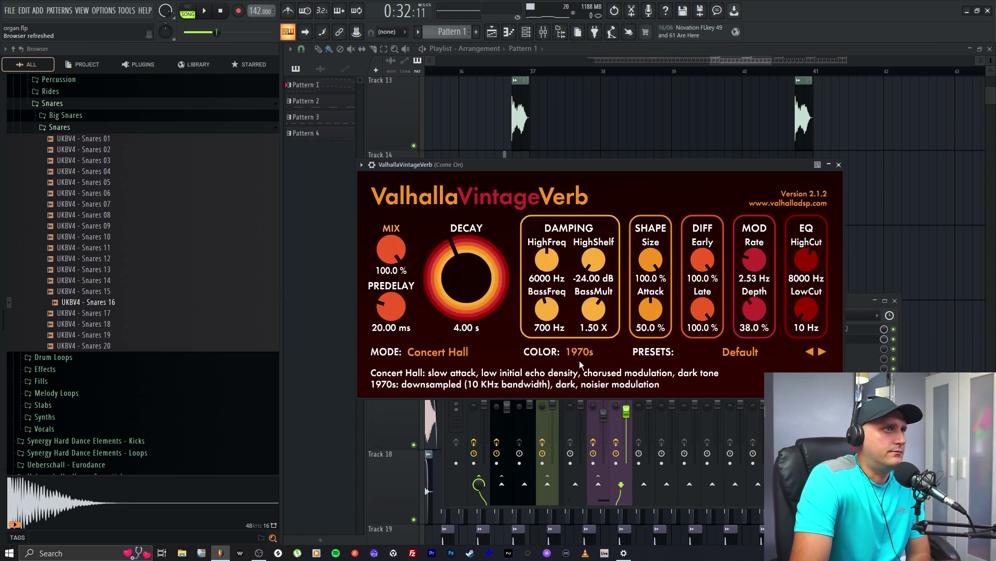
# Set ValhallaVintageVerb's color to 1980s and its mode to Chorus Space.
pyautogui.click(587, 378)
pyautogui.click(457, 352)
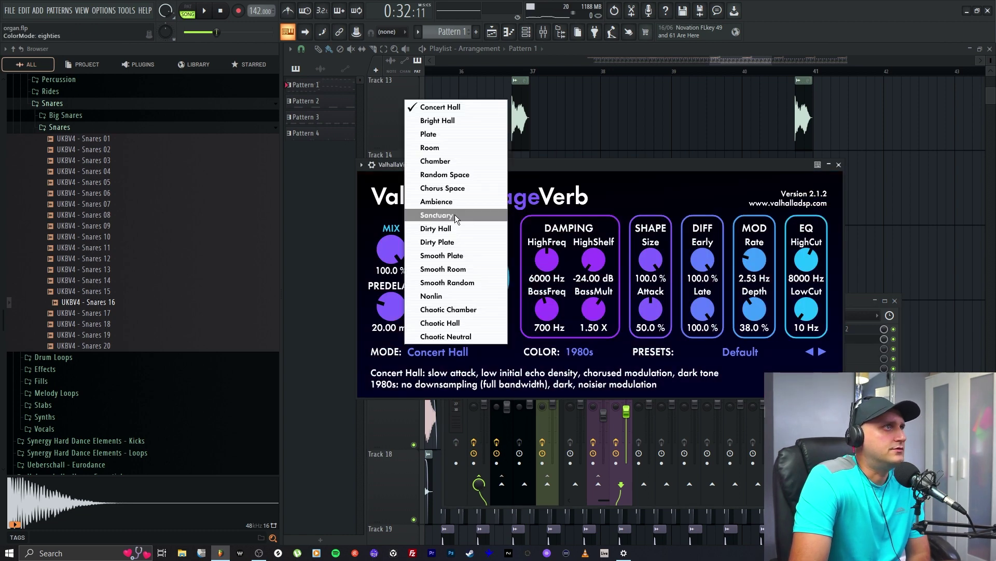
pyautogui.click(457, 188)
# Set the Come On reverb's mix to 12.4% and decay to 1.85 s, raise its LowCut, and close the plugin window.
pyautogui.moveTo(390, 258); pyautogui.dragTo(393, 372)
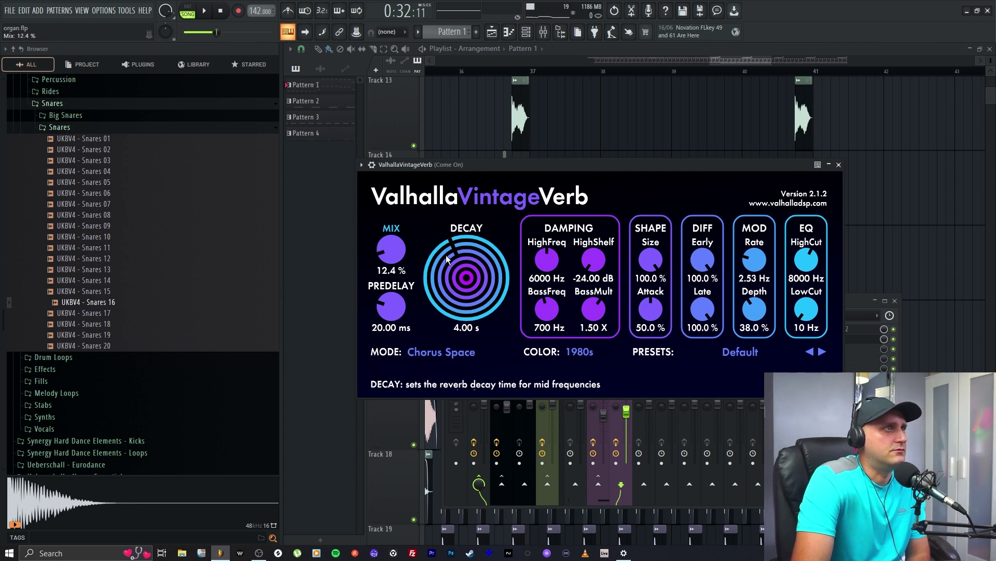
pyautogui.moveTo(446, 255); pyautogui.dragTo(446, 266)
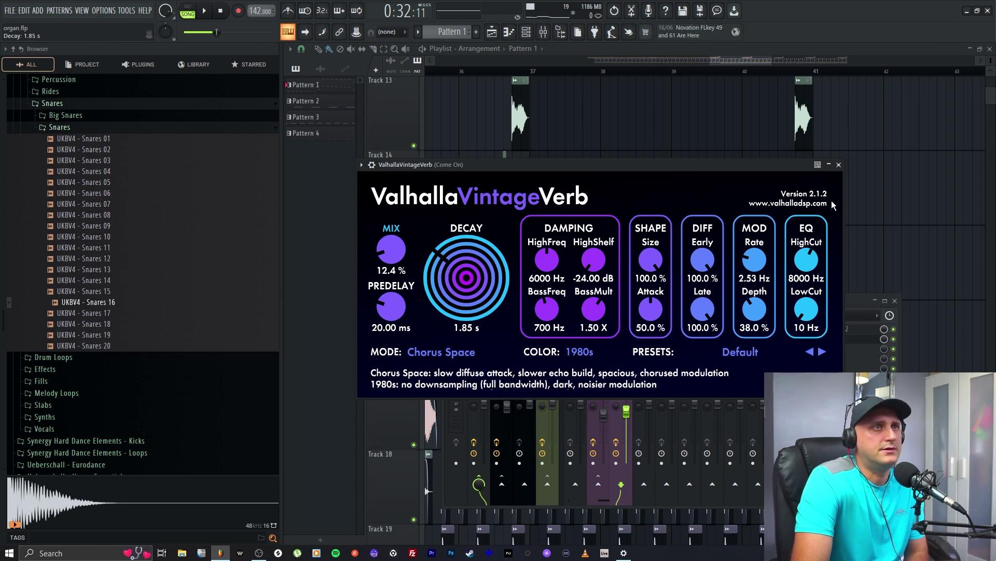
pyautogui.moveTo(809, 309); pyautogui.dragTo(815, 294)
pyautogui.click(839, 165)
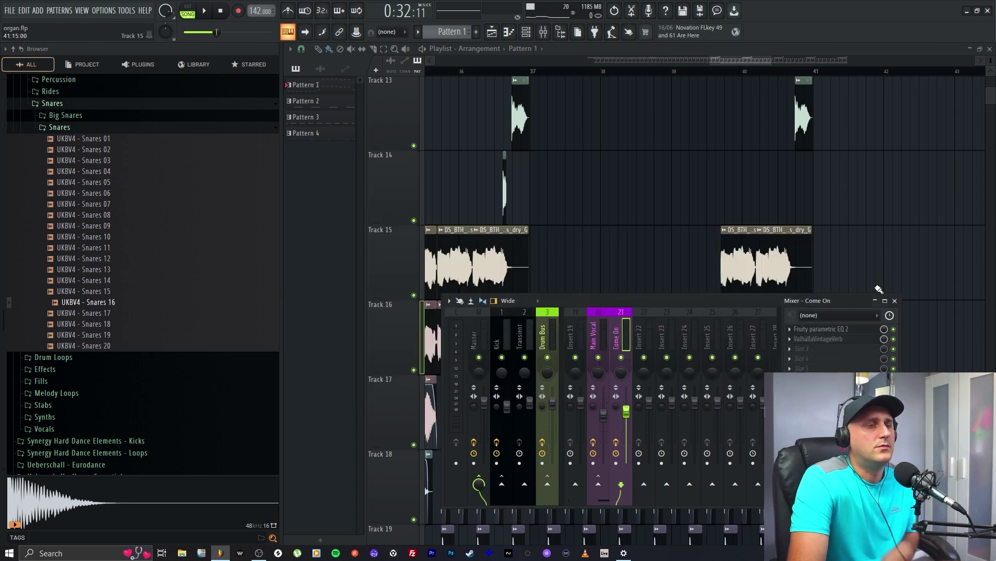
# Load Fruity Peak Controller into Come On slot 3, link the reverb slot's mix level to its inverted Peak output, and raise its peak base and tension.
pyautogui.click(795, 353)
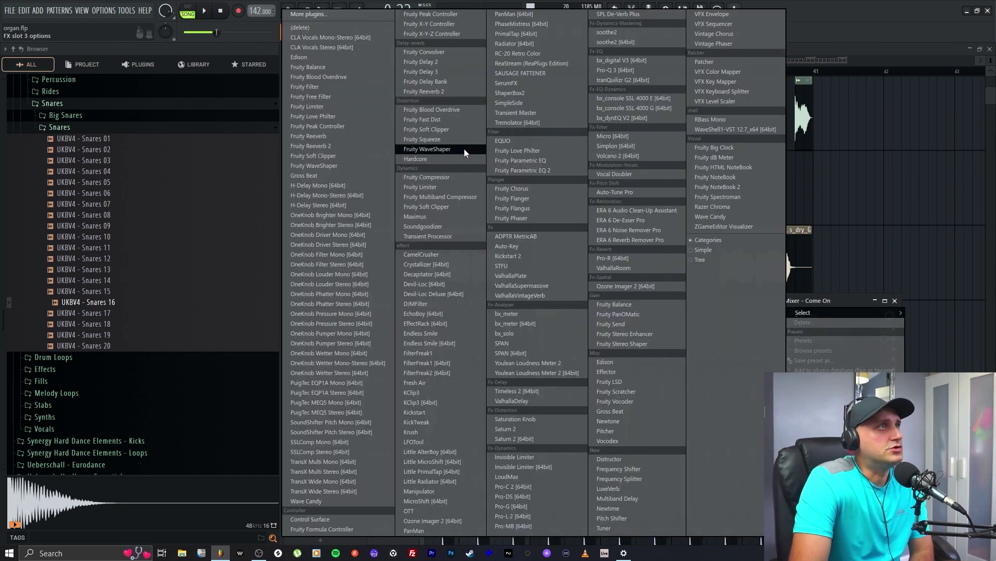
pyautogui.click(456, 15)
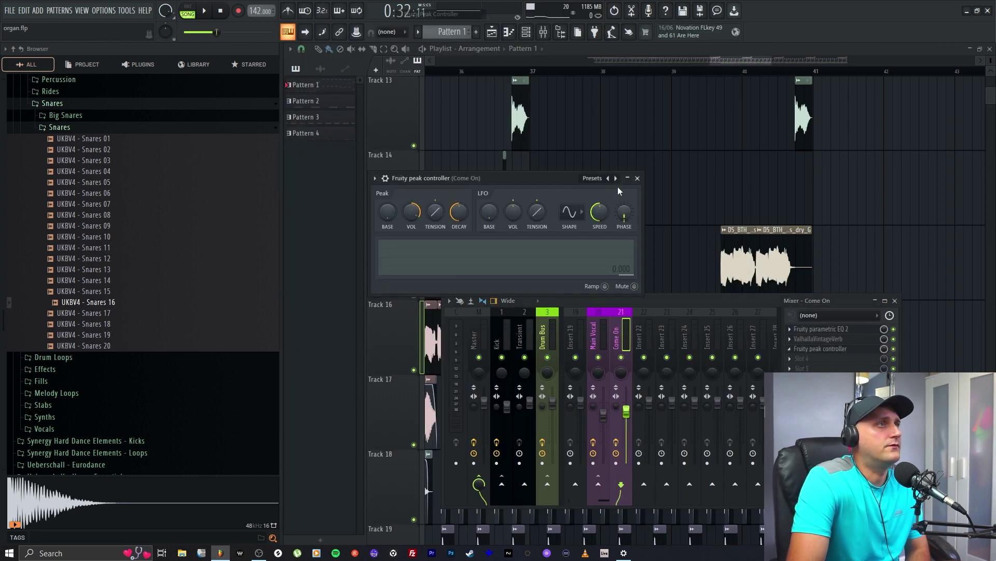
pyautogui.rightClick(885, 339)
pyautogui.click(914, 372)
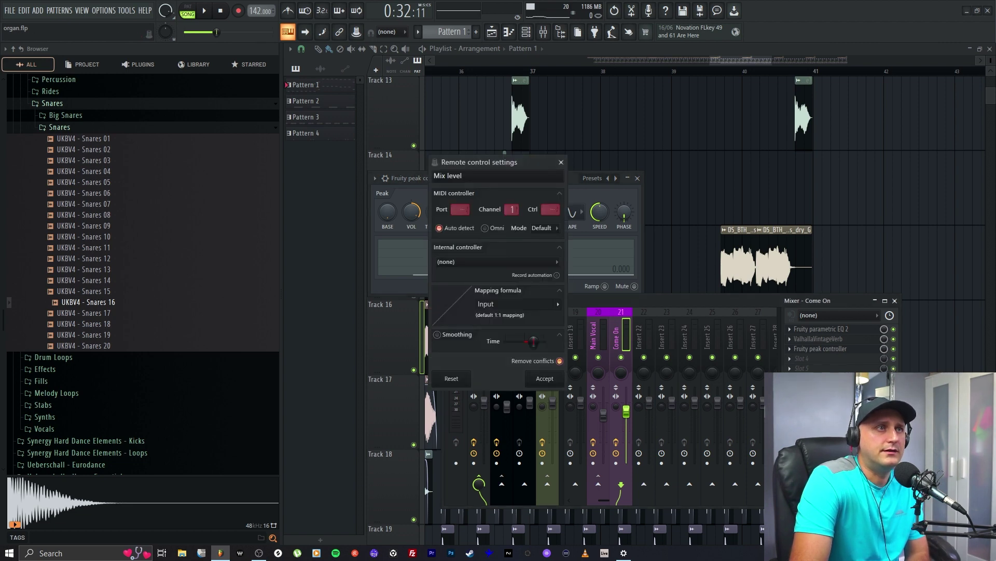
pyautogui.click(538, 260)
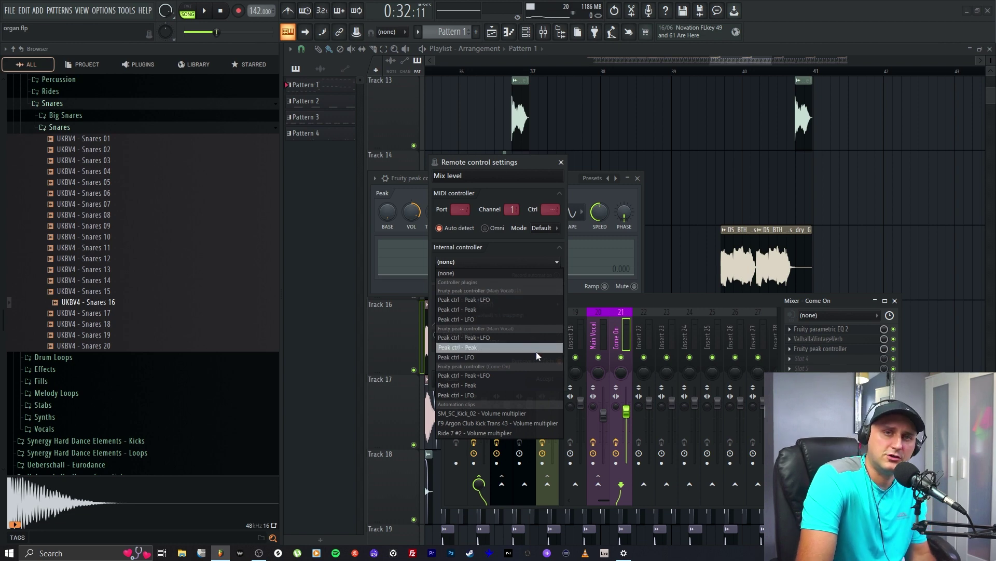
pyautogui.click(484, 385)
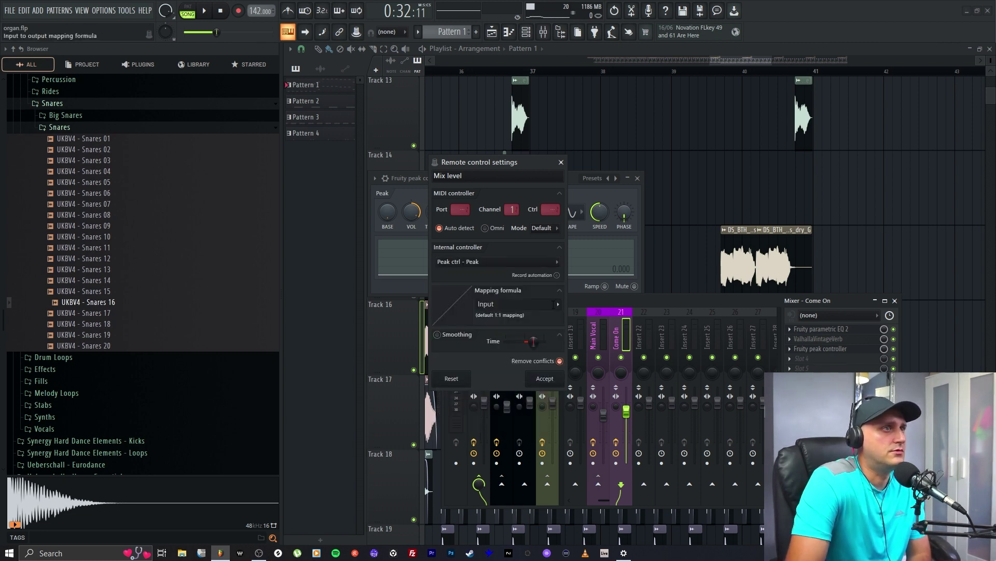
pyautogui.click(519, 304)
pyautogui.click(571, 335)
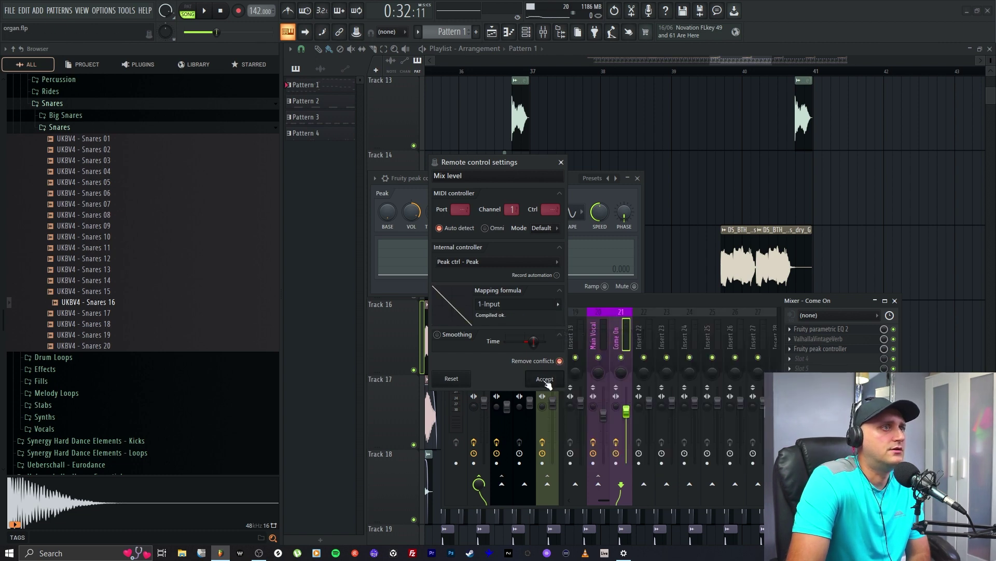
pyautogui.click(545, 380)
pyautogui.moveTo(384, 212); pyautogui.dragTo(435, 207)
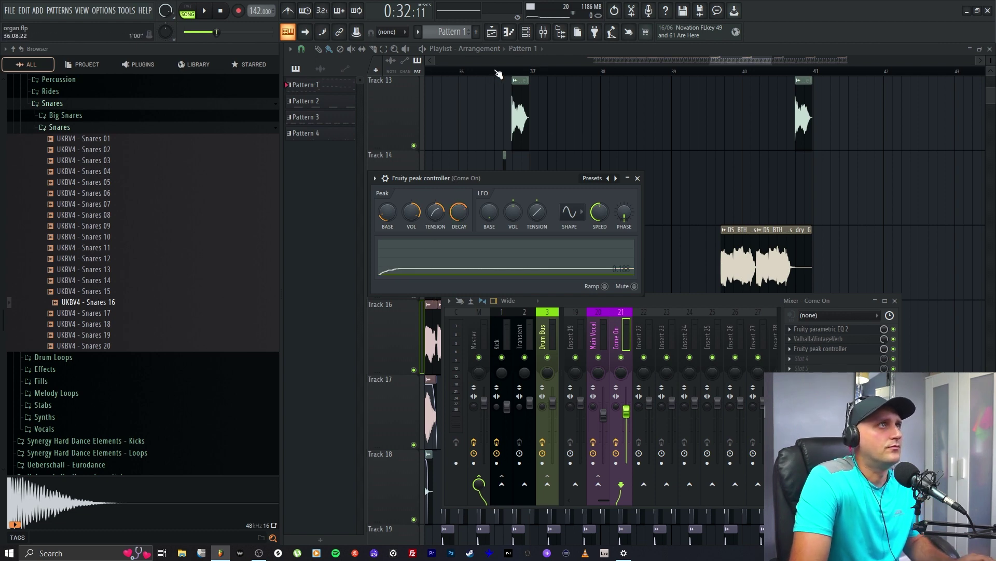
# Loop the playlist region around the Come On clip at bar 37 and listen to it with only Tracks 13 and 14 audible.
pyautogui.moveTo(496, 72); pyautogui.dragTo(604, 80)
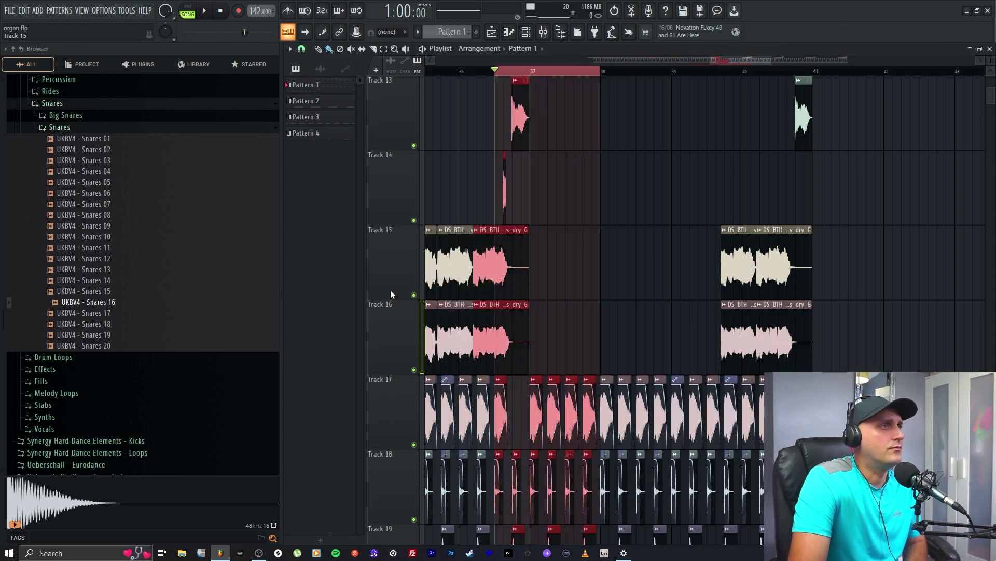
pyautogui.click(414, 295)
pyautogui.click(414, 369)
pyautogui.press('space')
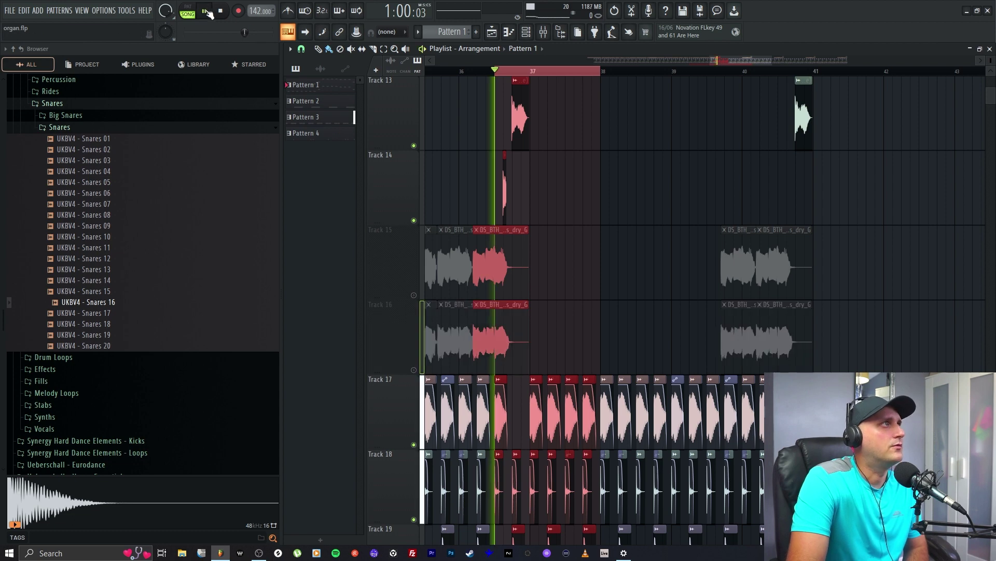
pyautogui.rightClick(414, 146)
pyautogui.click(414, 220)
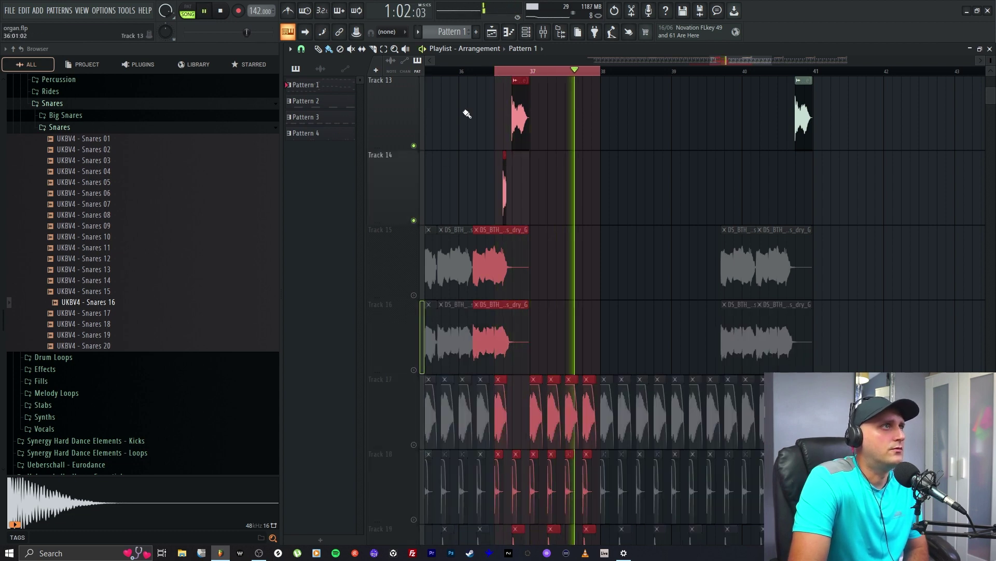
pyautogui.click(473, 71)
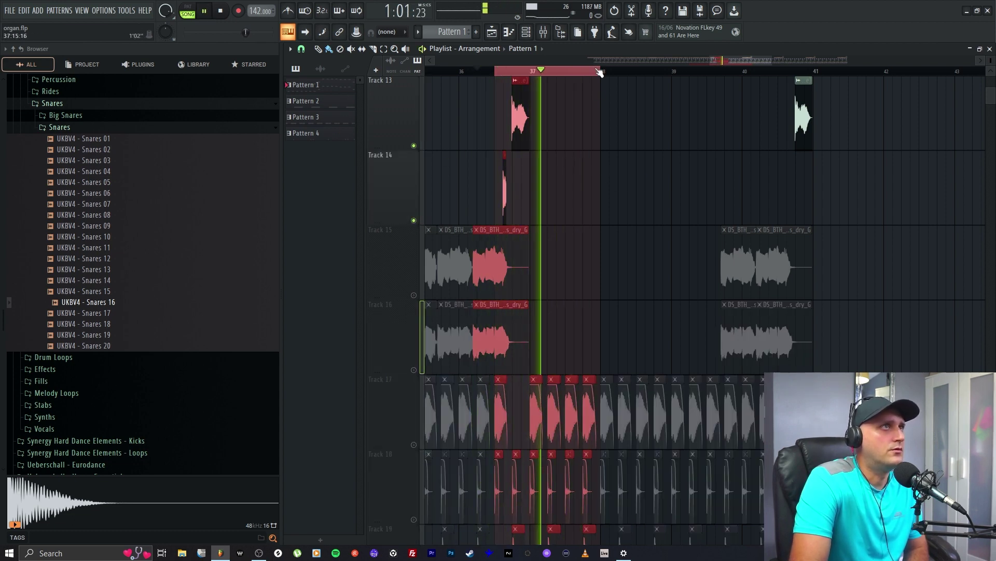
# Set the decay of the Come On ValhallaVintageVerb to 1.78 s, stop playback, and close the plugin.
pyautogui.press('F9')
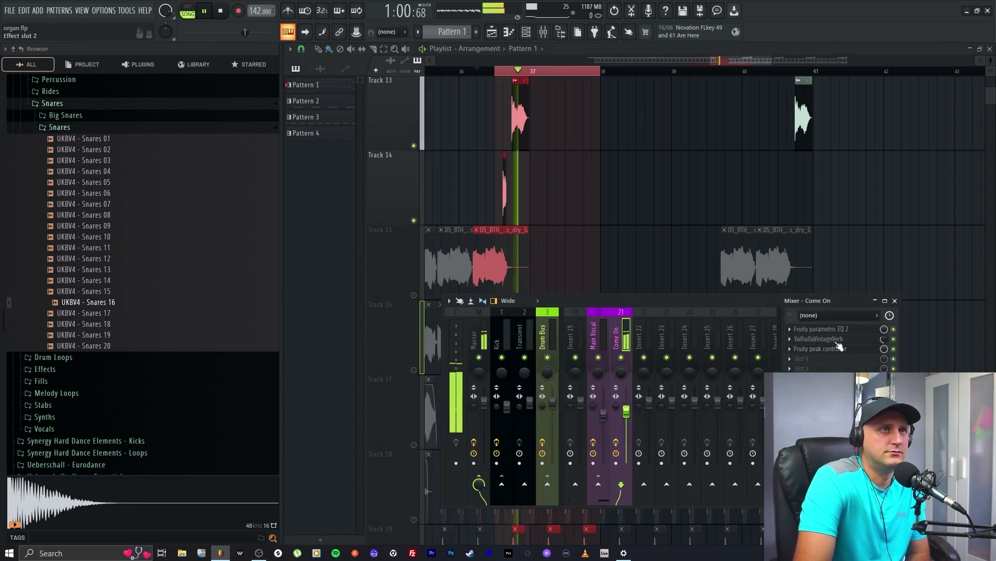
pyautogui.click(819, 338)
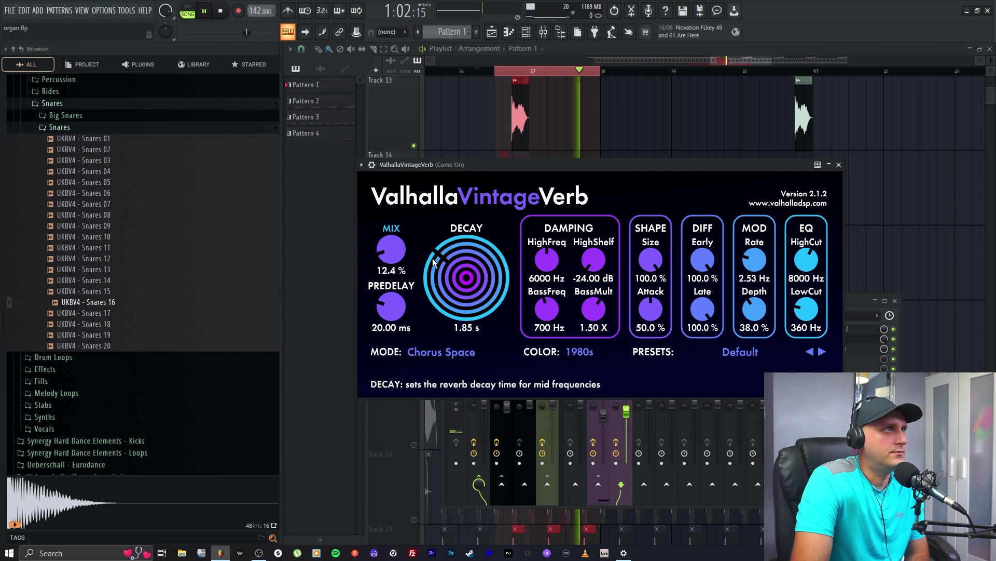
pyautogui.moveTo(433, 252); pyautogui.dragTo(432, 258)
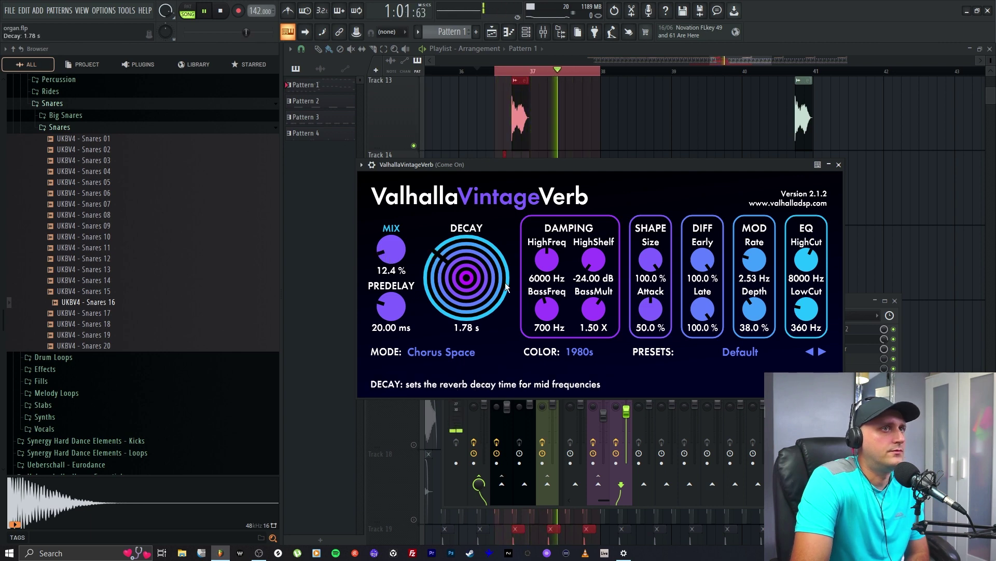
pyautogui.click(223, 12)
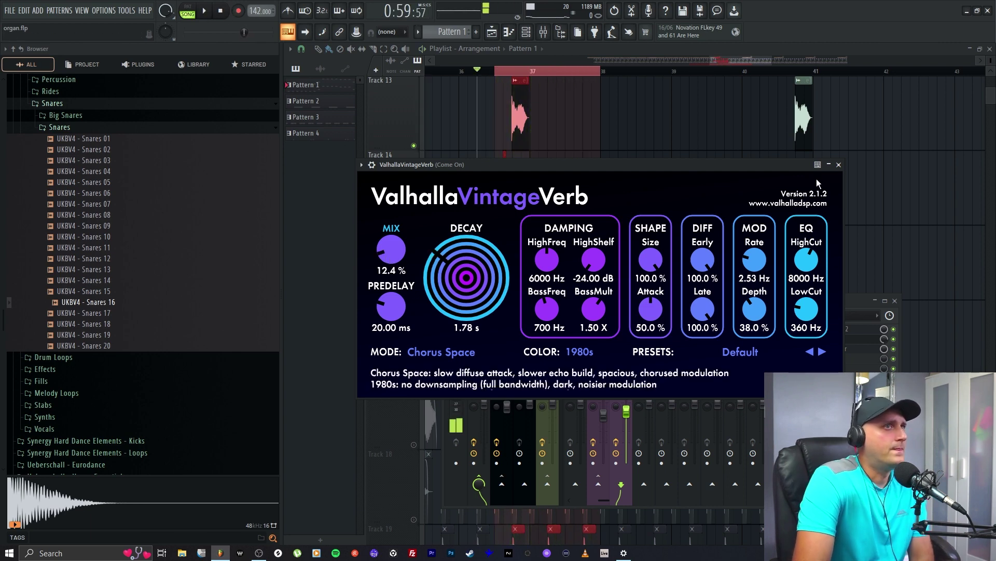
pyautogui.click(838, 164)
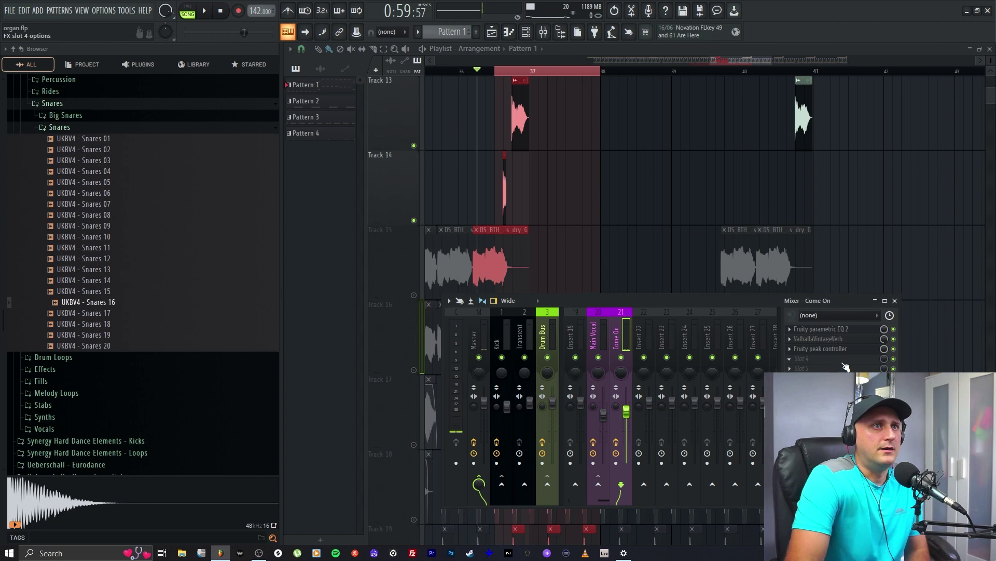
# Load EchoBoy into effect slot 4 of the Come On track, set its mix to 18.5%, and close the plugin.
pyautogui.click(793, 359)
pyautogui.moveTo(824, 313)
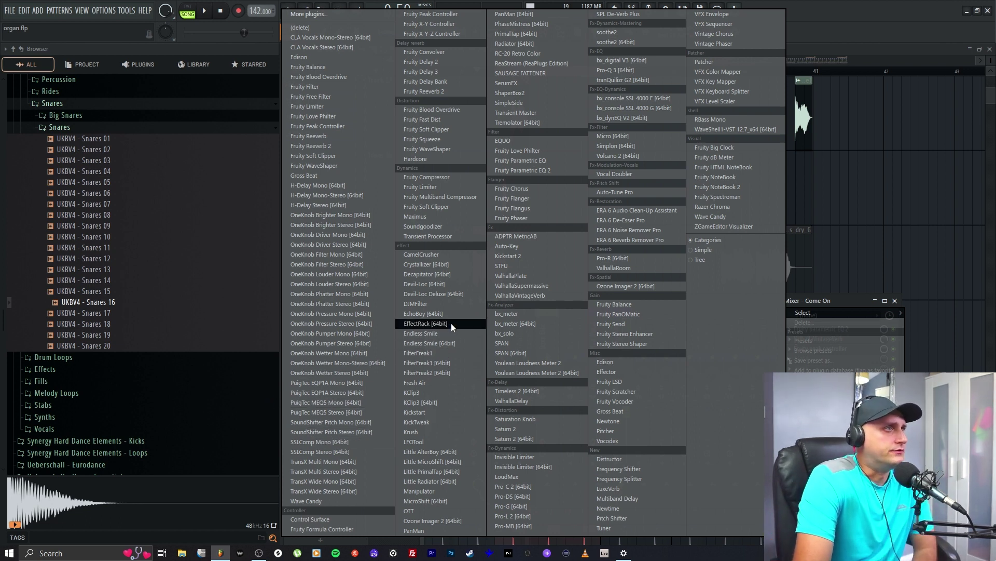
pyautogui.click(435, 314)
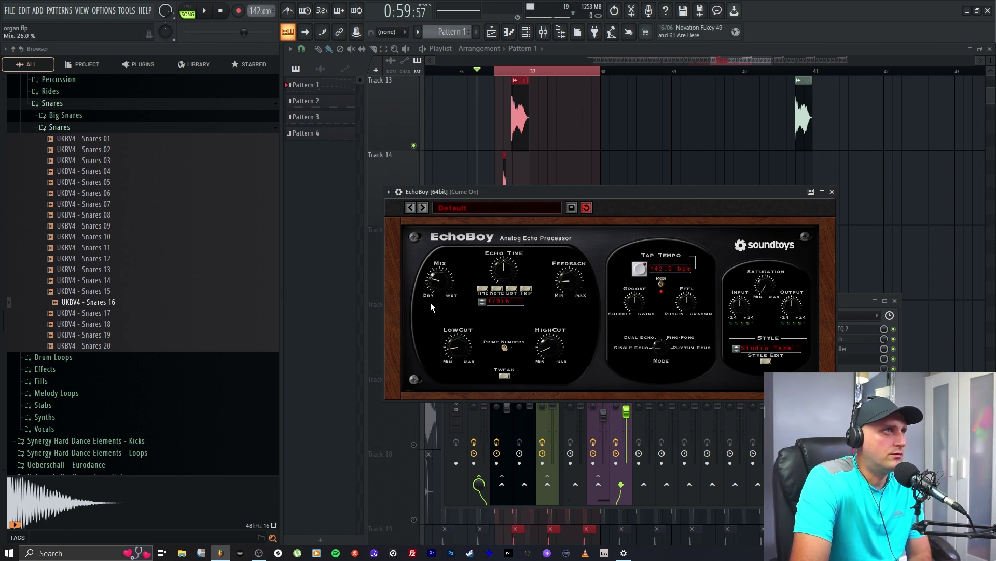
pyautogui.moveTo(430, 286); pyautogui.dragTo(443, 298)
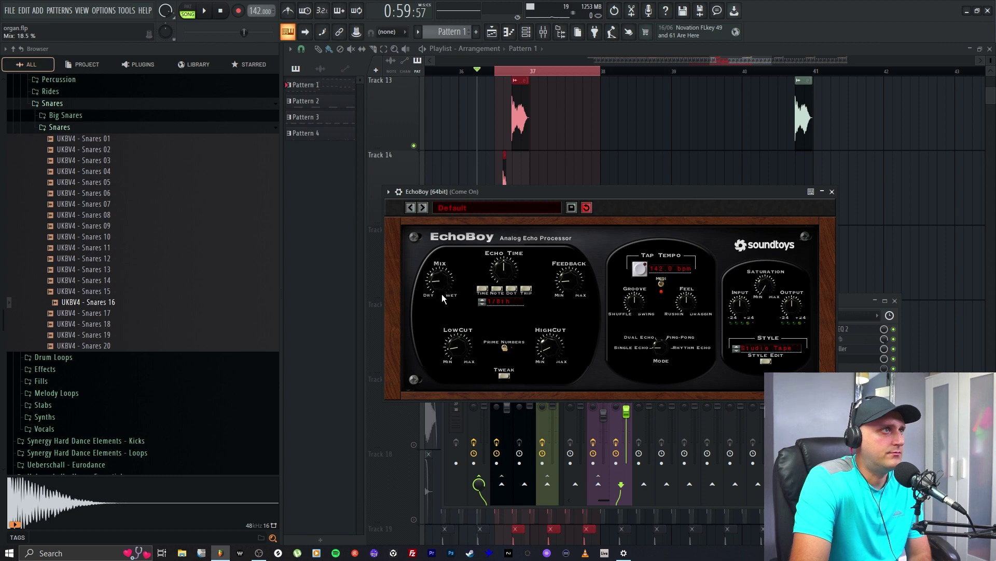
pyautogui.click(832, 192)
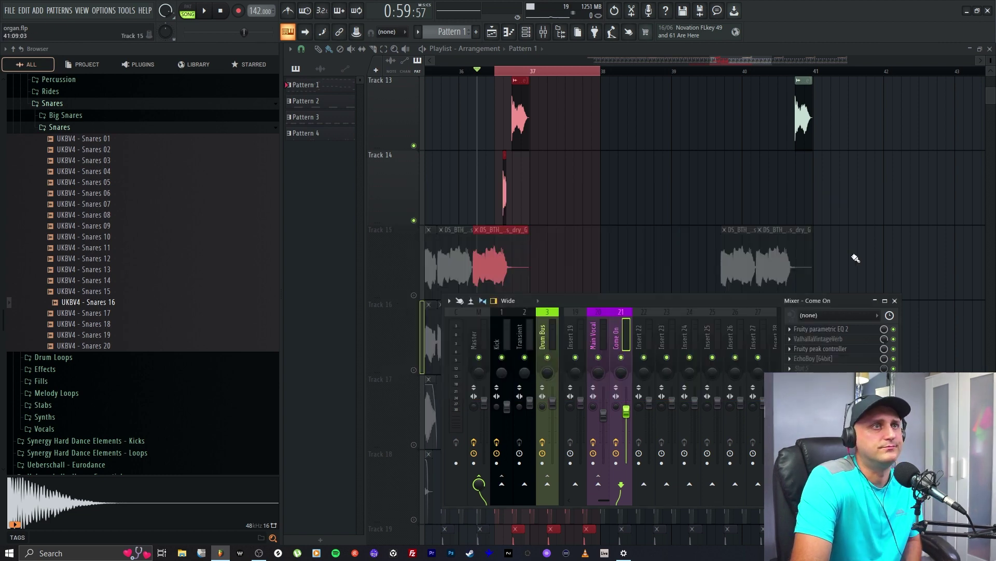
# Load another Fruity Peak Controller into Come On slot 5 and link EchoBoy's slot mix level to its Peak output with the Inverted mapping.
pyautogui.click(794, 369)
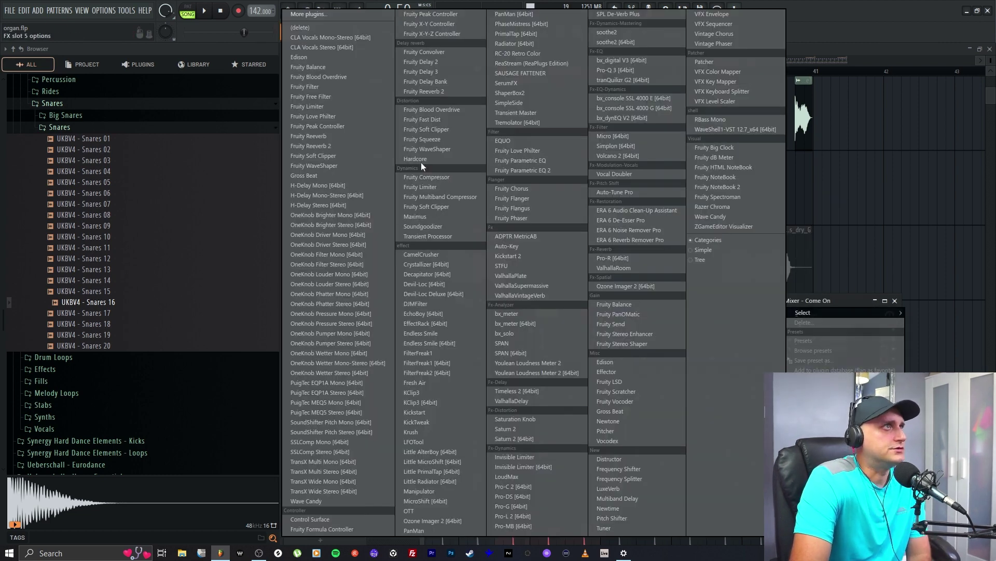
pyautogui.click(432, 14)
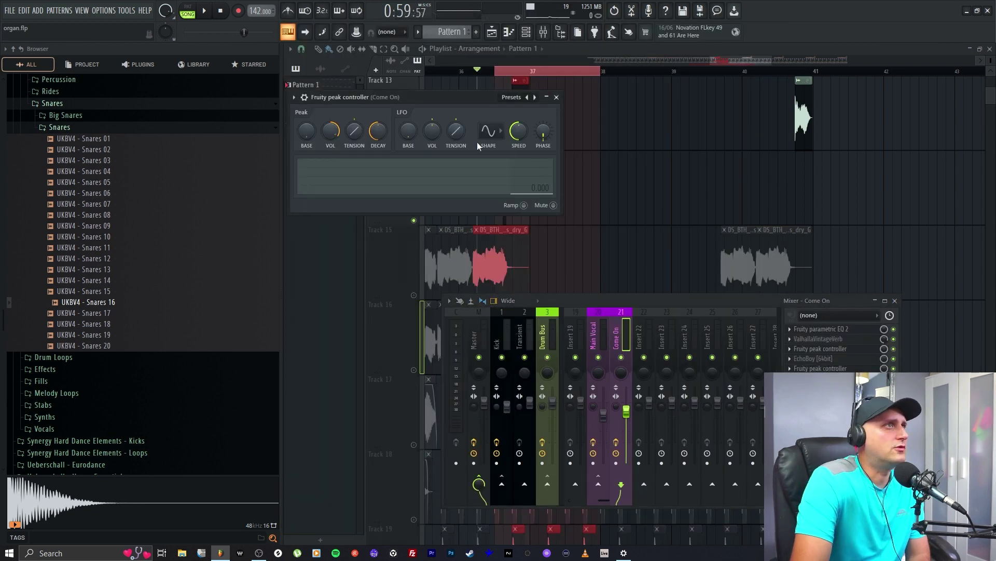
pyautogui.rightClick(884, 359)
pyautogui.click(913, 410)
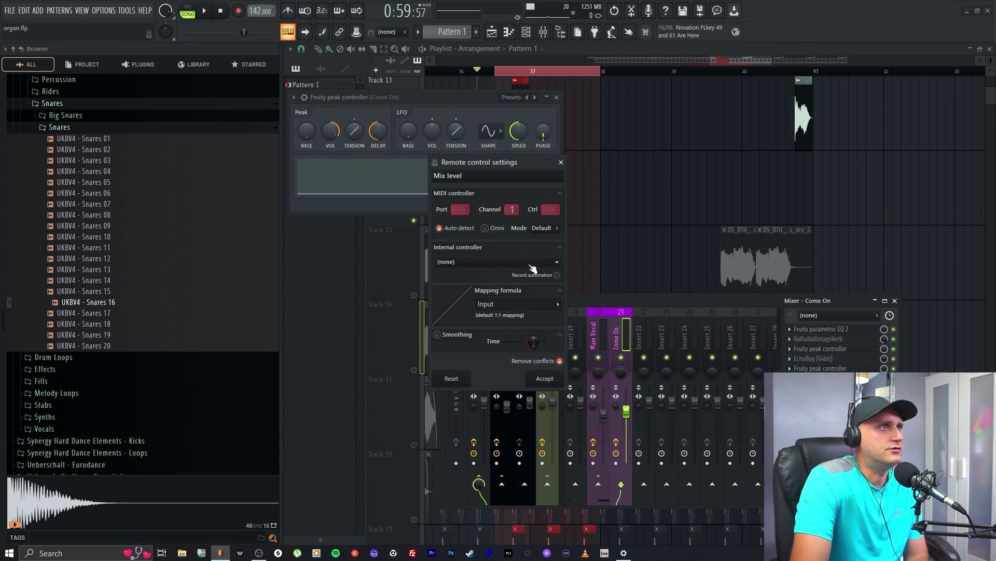
pyautogui.click(531, 266)
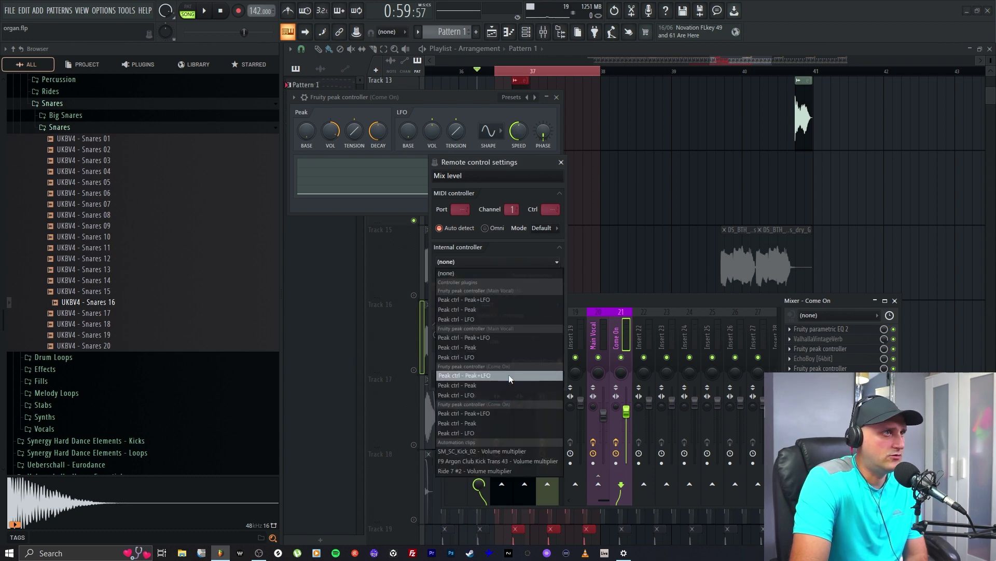
pyautogui.click(487, 422)
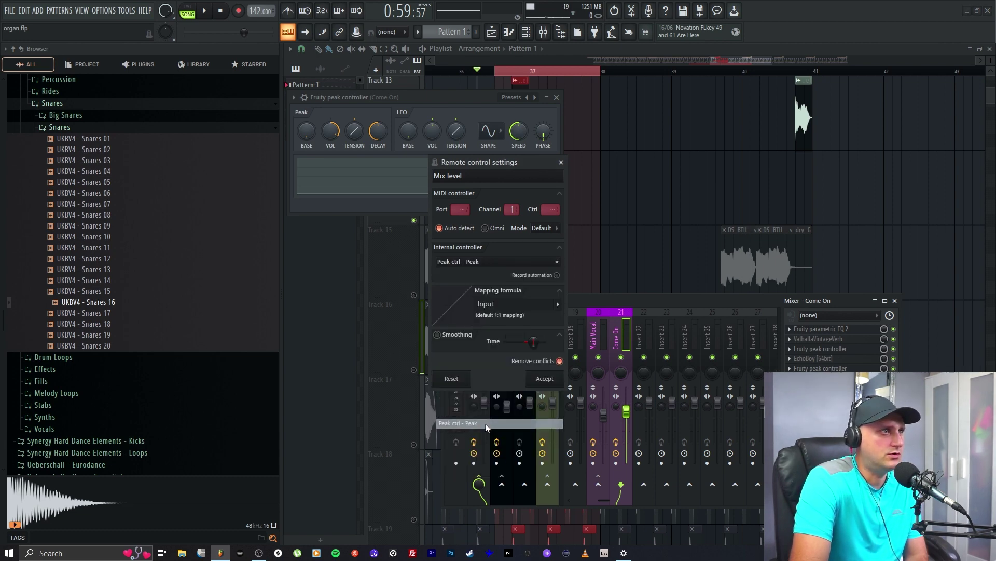
pyautogui.click(558, 306)
pyautogui.click(569, 324)
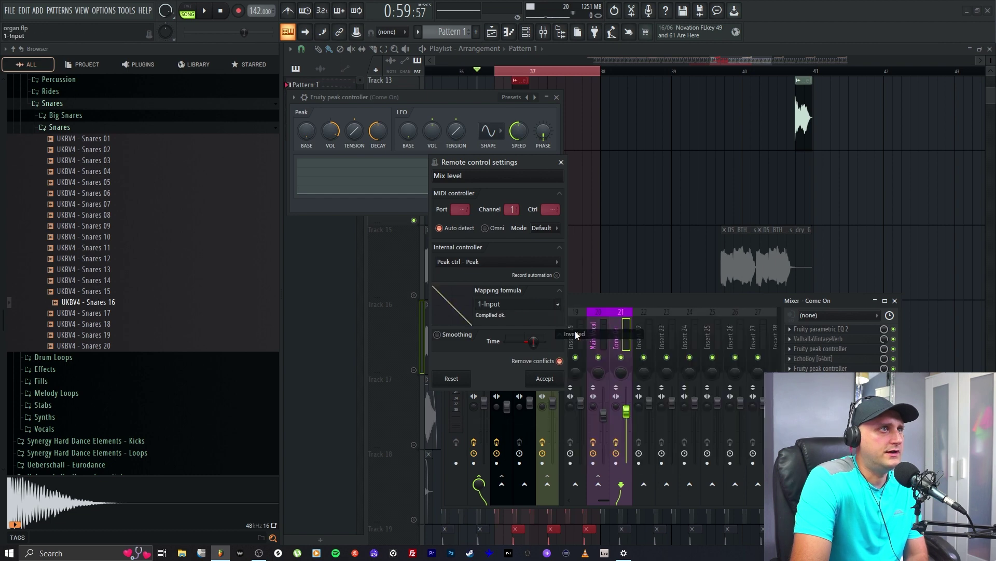
pyautogui.click(544, 378)
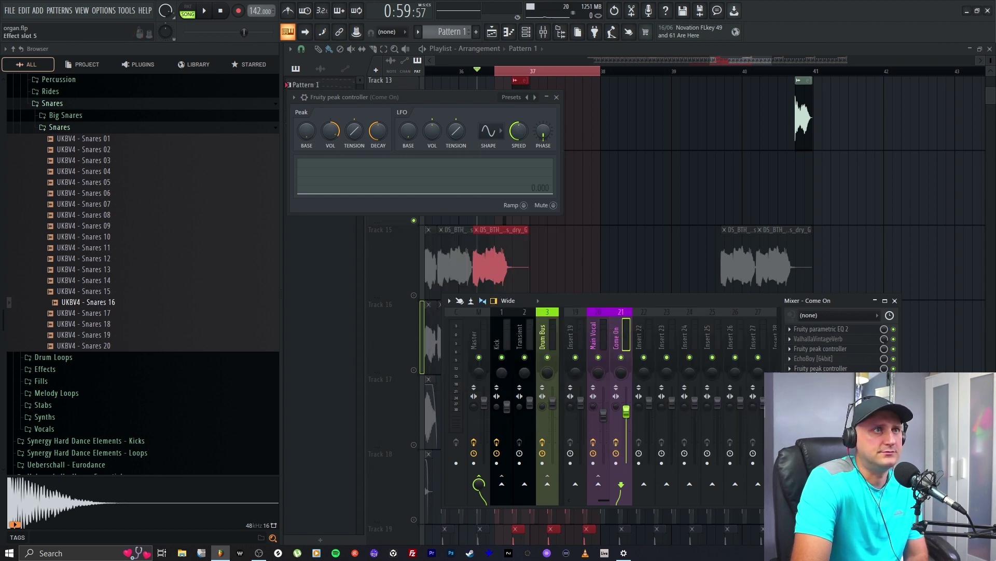
# Raise the peak base of the Peak Controller in slot 5 slightly and close all plugin windows.
pyautogui.click(822, 368)
pyautogui.moveTo(307, 131); pyautogui.dragTo(306, 124)
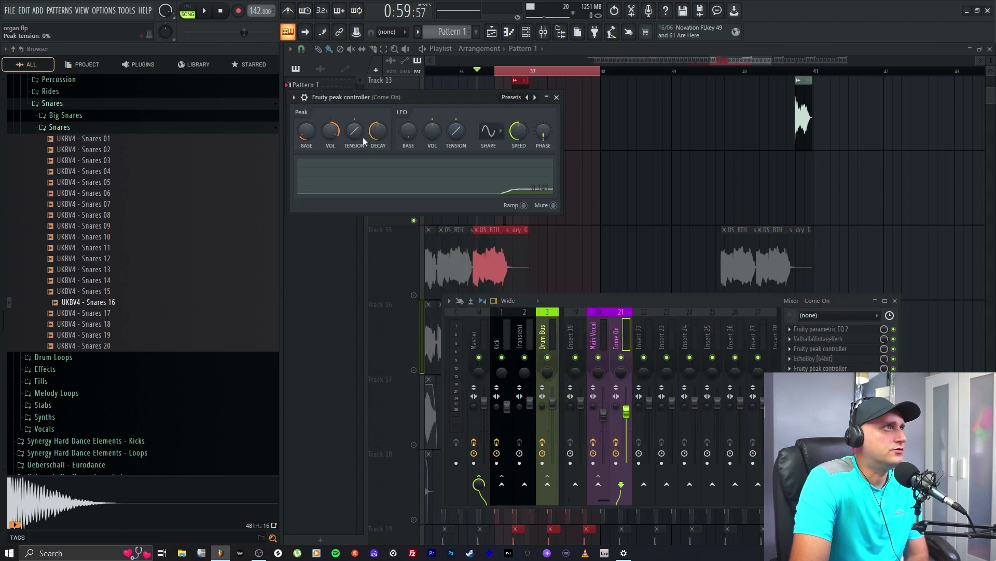
pyautogui.press('F12')
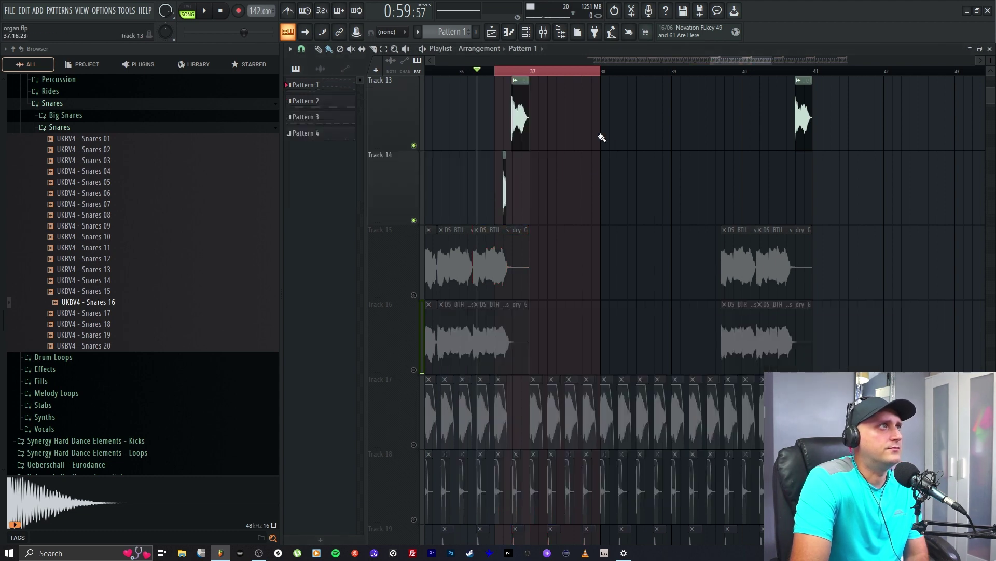
# Listen to the looped Come On clip, unmute all playlist tracks, and clear the time selection to hear it in the full mix.
pyautogui.press('space')
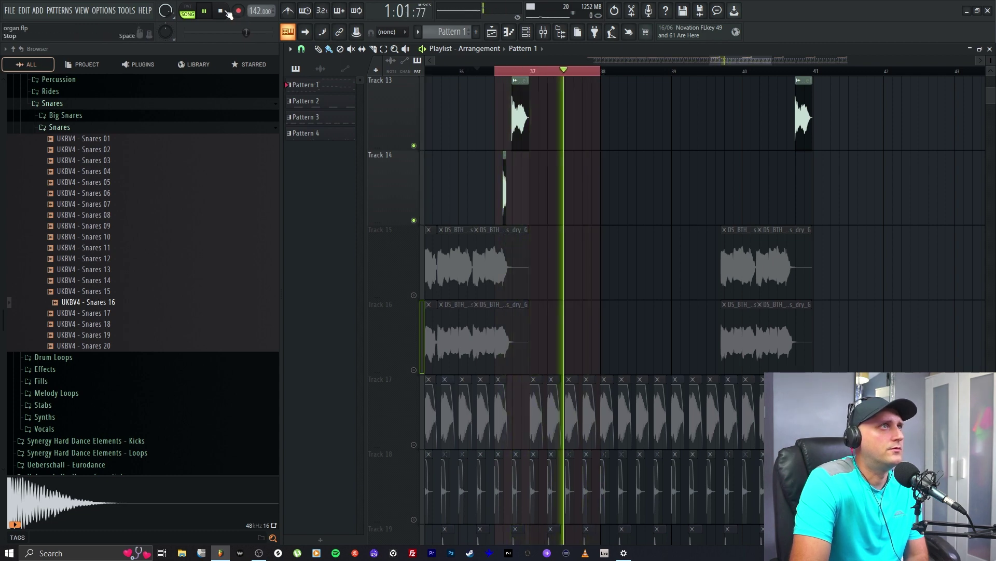
pyautogui.rightClick(414, 146)
pyautogui.doubleClick(463, 71)
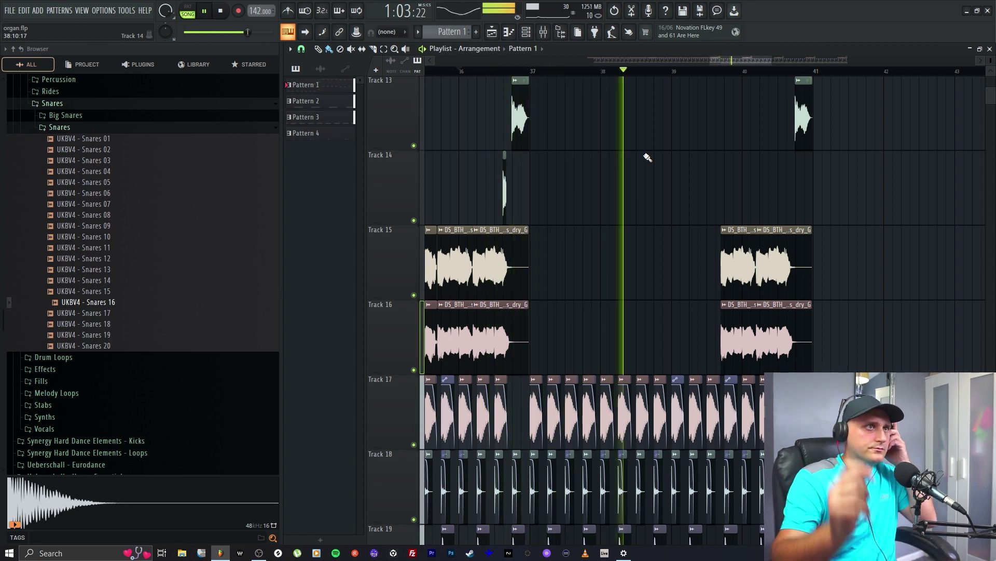
pyautogui.moveTo(780, 63); pyautogui.dragTo(849, 60)
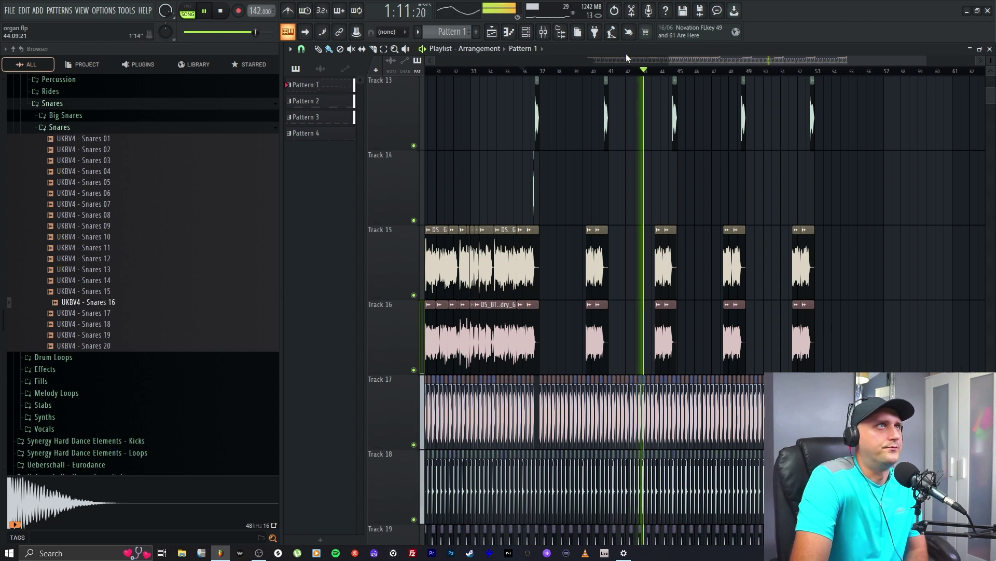
# Set the decay of the Come On ValhallaVintageVerb to 1.37 s and close the plugin and mixer.
pyautogui.click(543, 32)
pyautogui.click(850, 327)
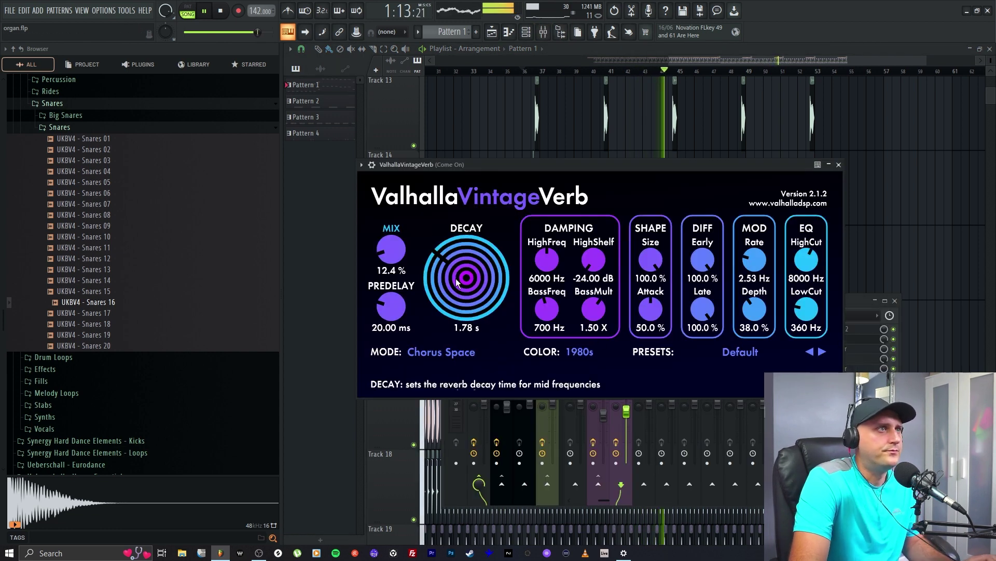
pyautogui.moveTo(436, 254); pyautogui.dragTo(435, 266)
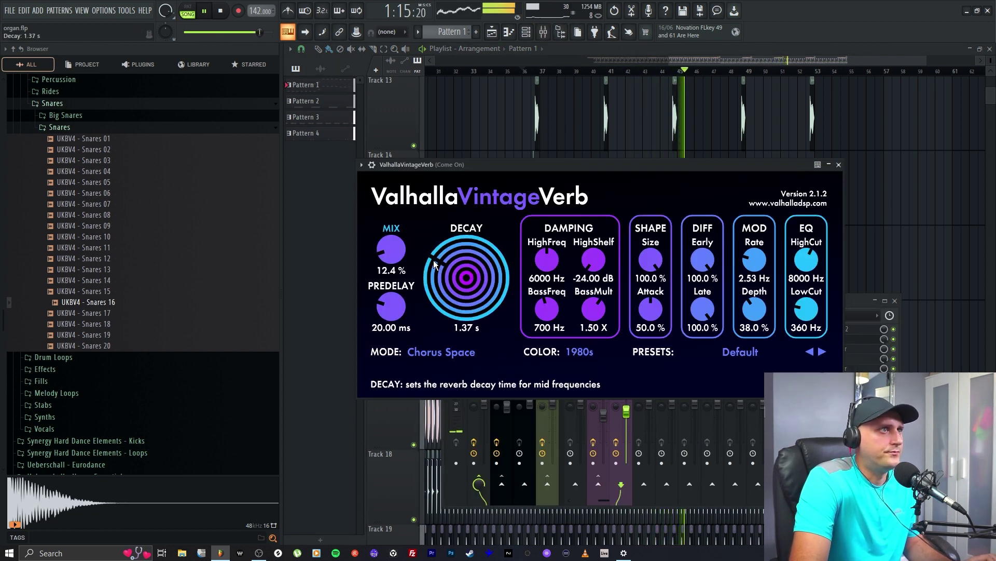
pyautogui.click(862, 171)
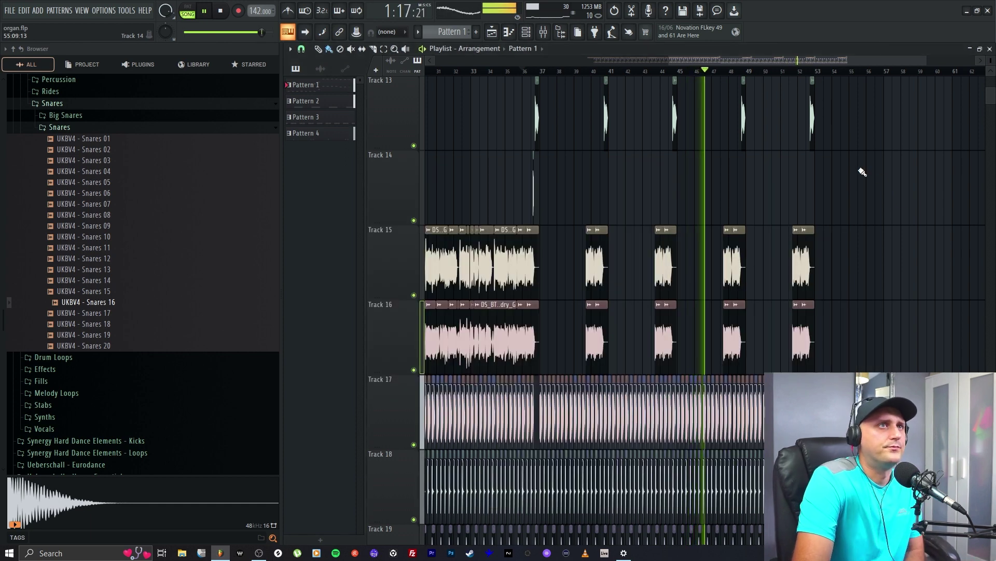
# Stop playback and save the project.
pyautogui.scroll(2, 906, 122)
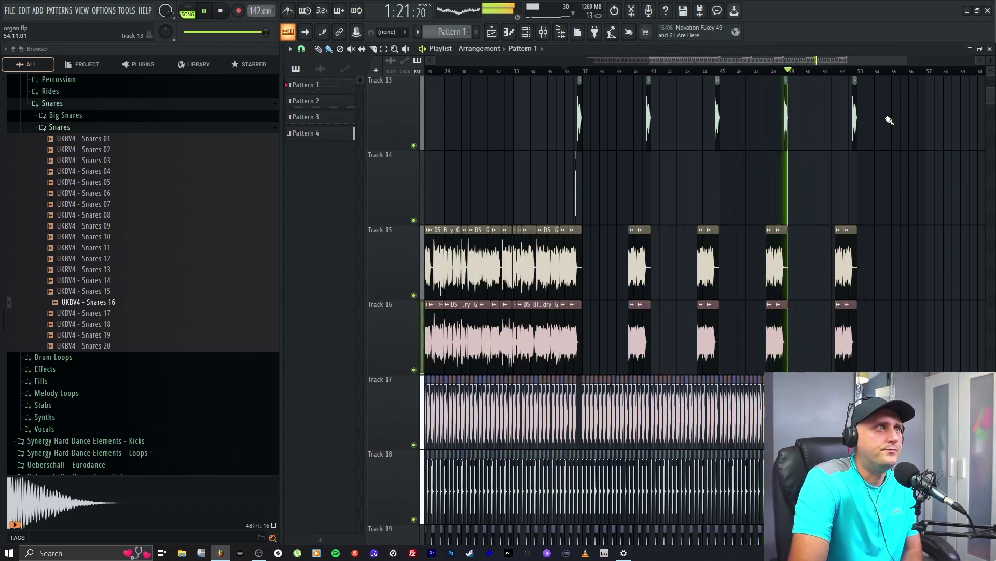
pyautogui.click(220, 11)
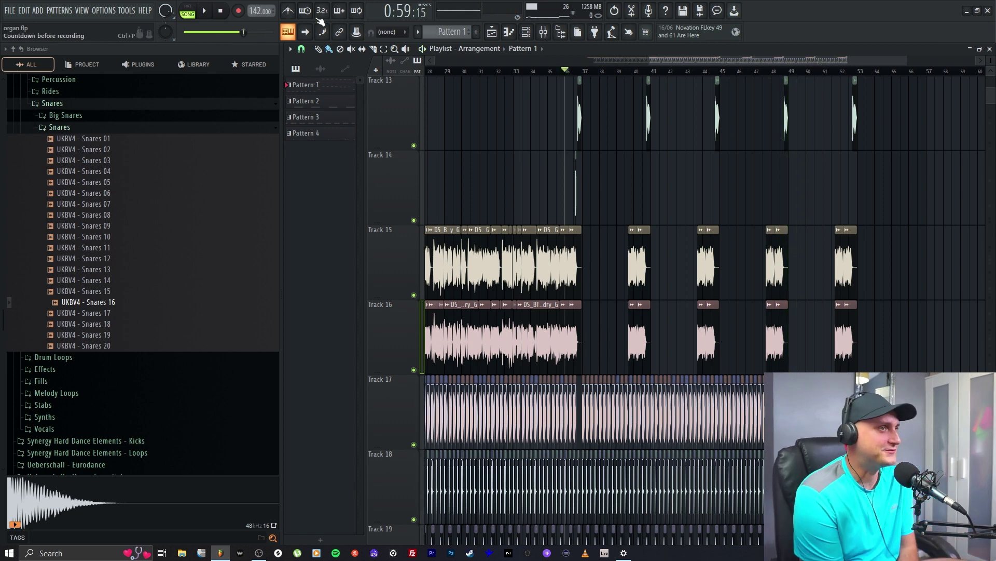
pyautogui.click(10, 12)
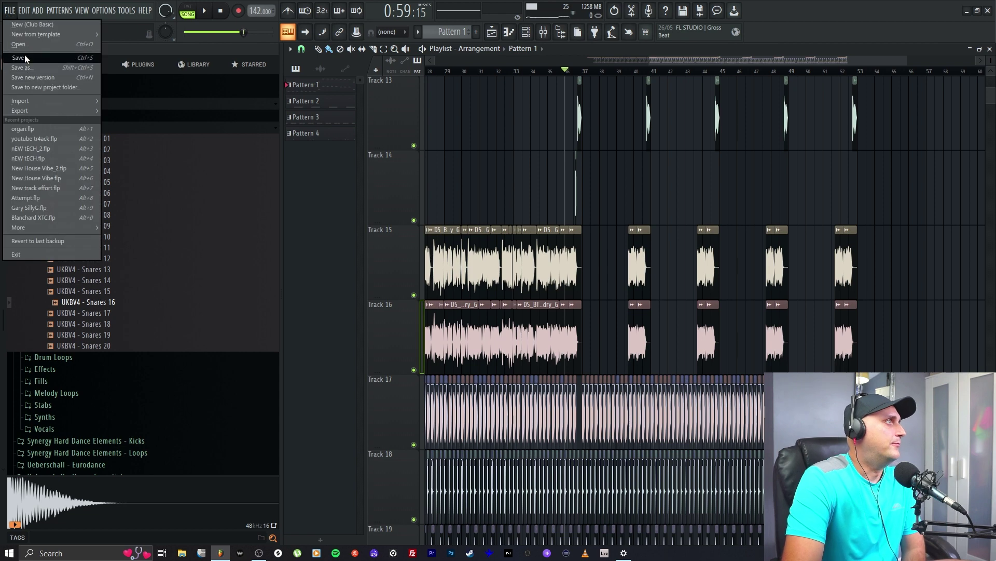
# Hide the browser, examine the whole arrangement from Track 13 down to Track 28, and list the audio clips in the playlist's picker.
pyautogui.click(560, 32)
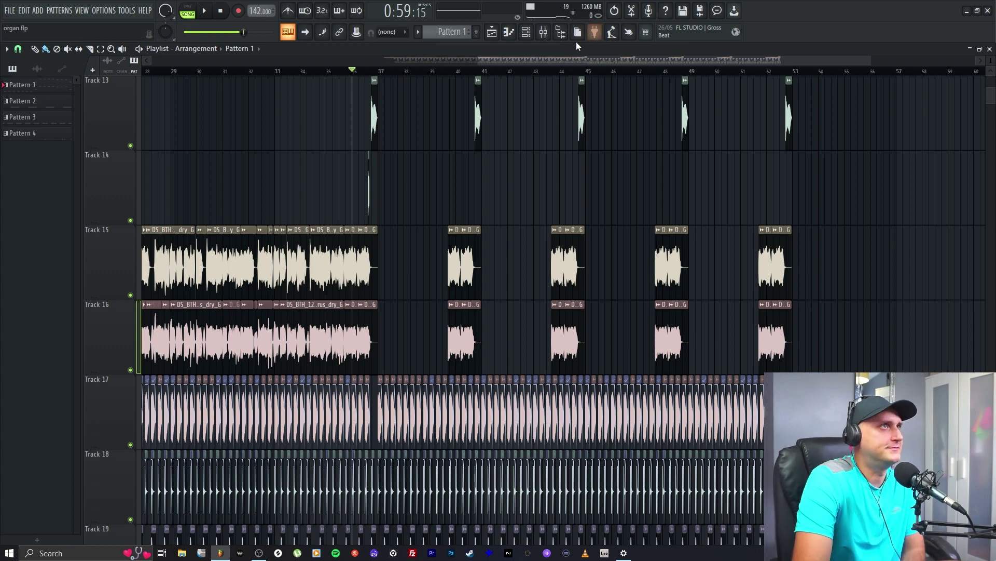
pyautogui.hscroll(-3, 562, 57)
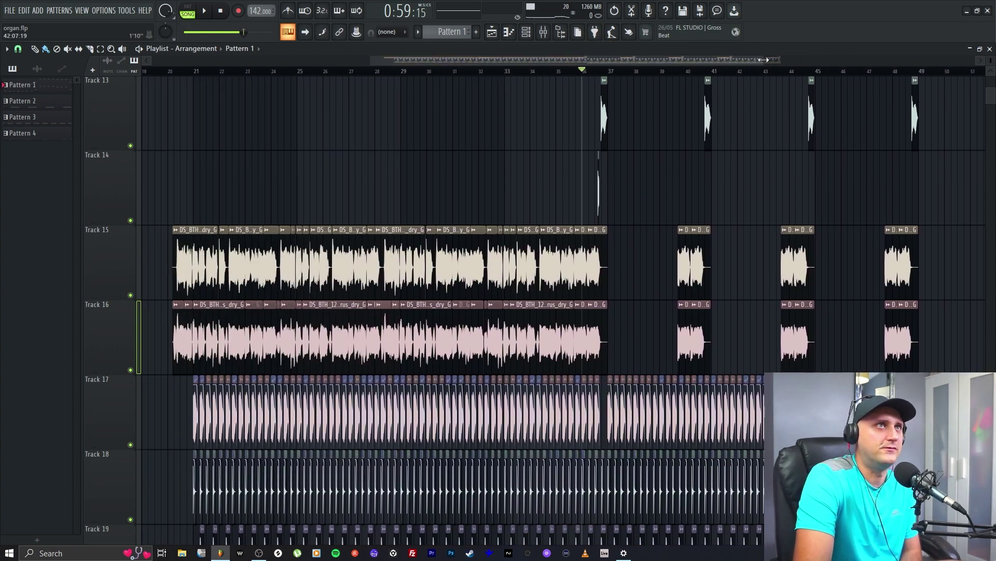
pyautogui.moveTo(763, 60); pyautogui.dragTo(892, 123)
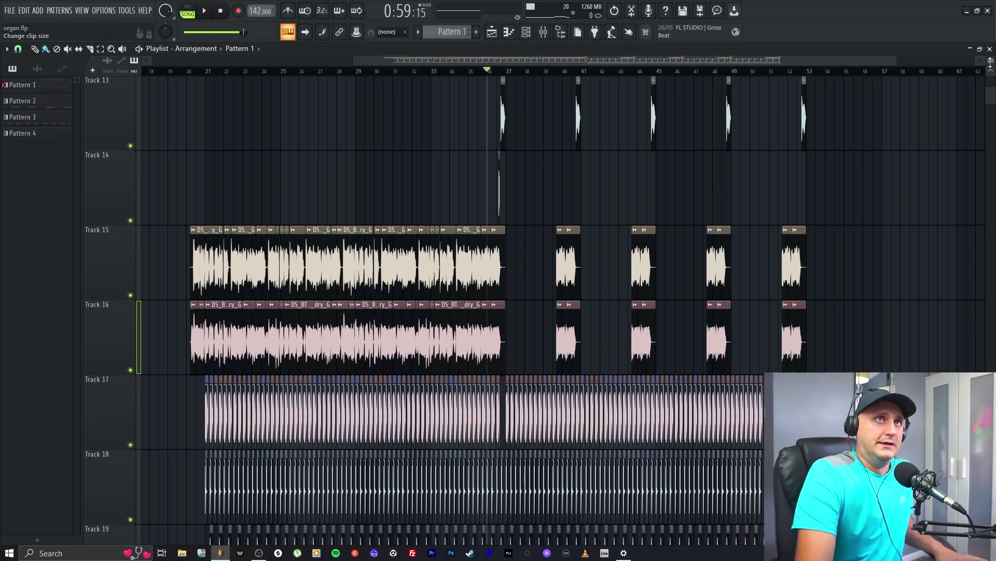
pyautogui.scroll(-5, 979, 83)
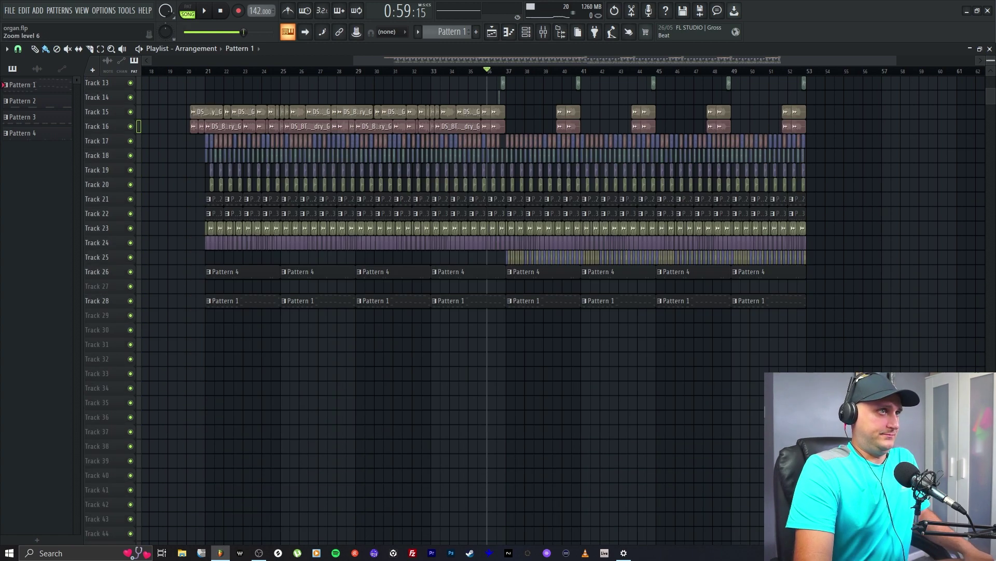
pyautogui.scroll(-2, 929, 213)
pyautogui.scroll(3, 894, 254)
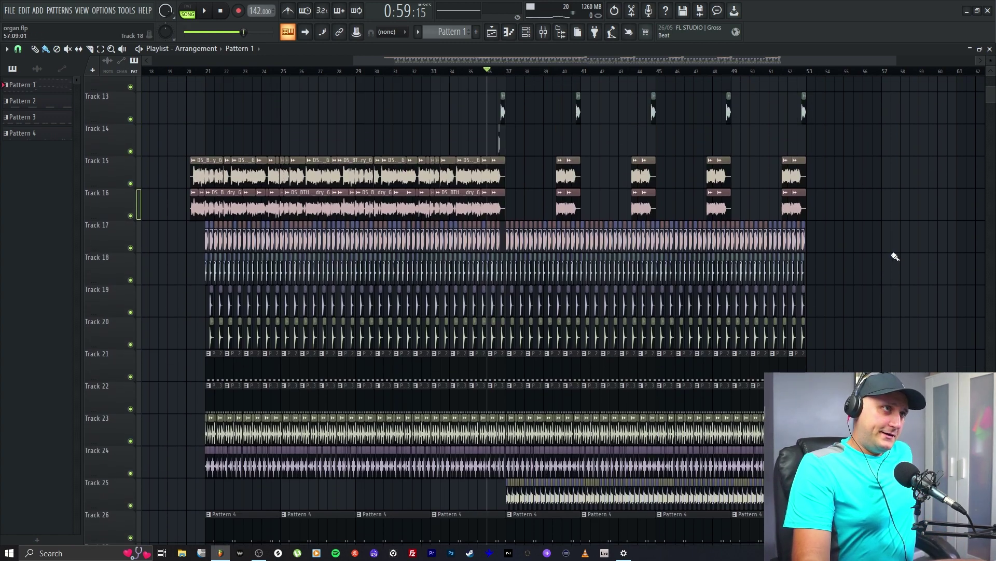
pyautogui.scroll(-2, 991, 62)
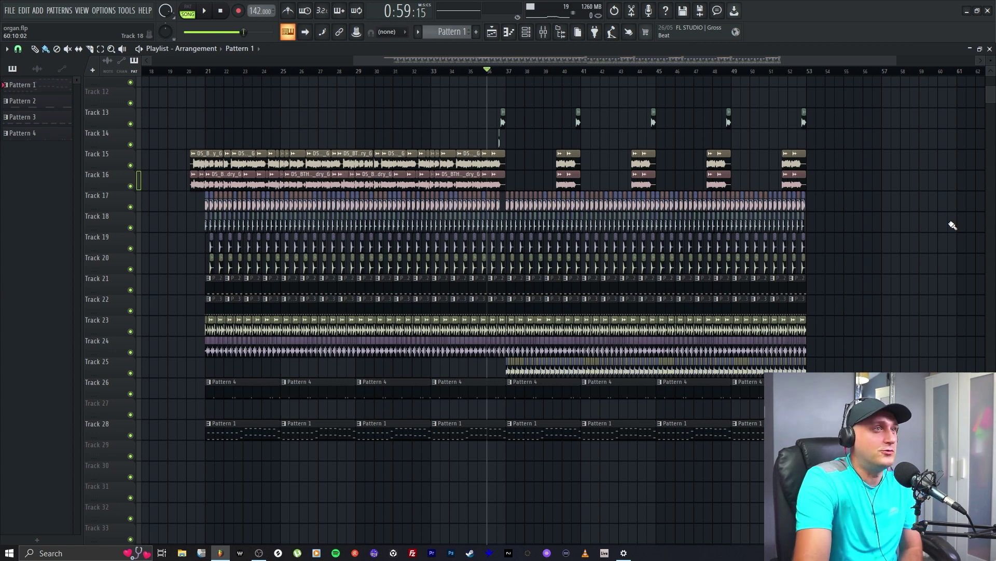
pyautogui.click(37, 68)
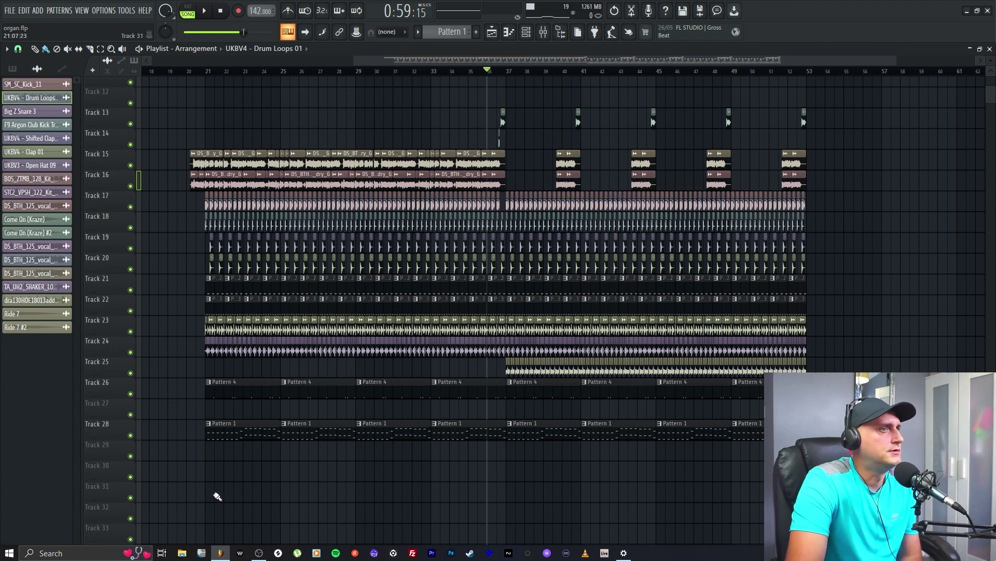
pyautogui.scroll(-1, 217, 496)
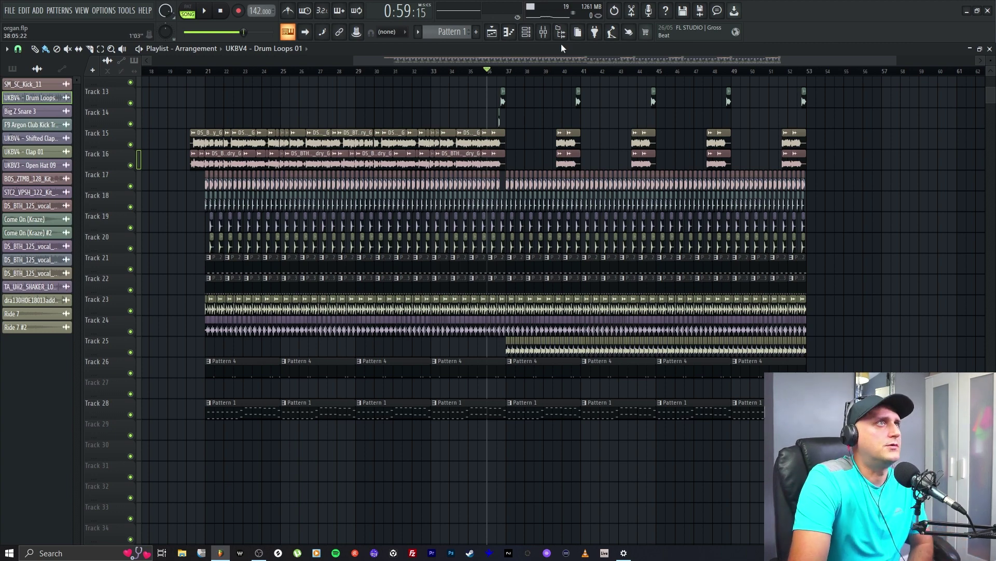
# Bring the browser back, collapse the Snares folder, and expand the Crash subfolder of Drum Hits.
pyautogui.click(543, 32)
pyautogui.click(544, 32)
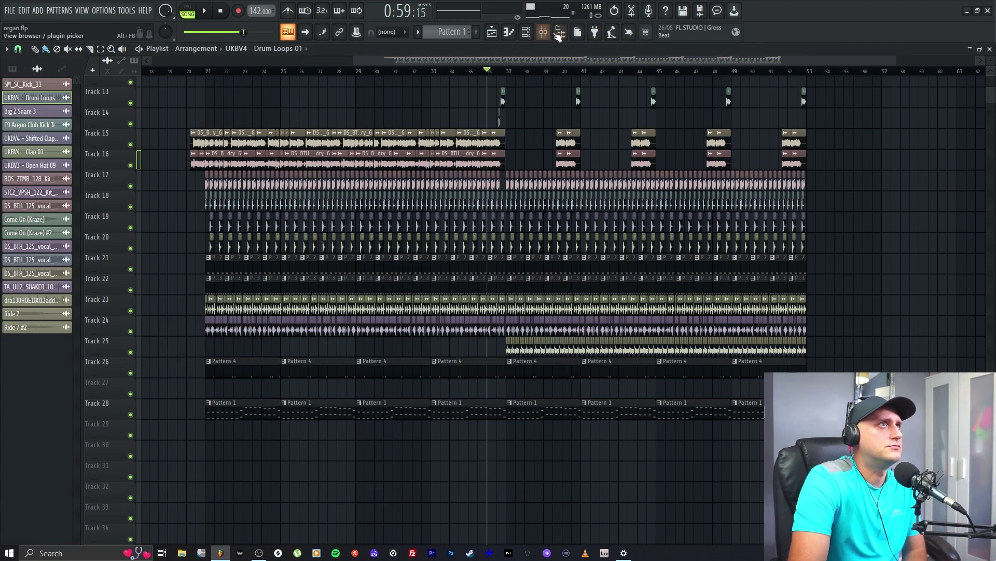
pyautogui.click(557, 32)
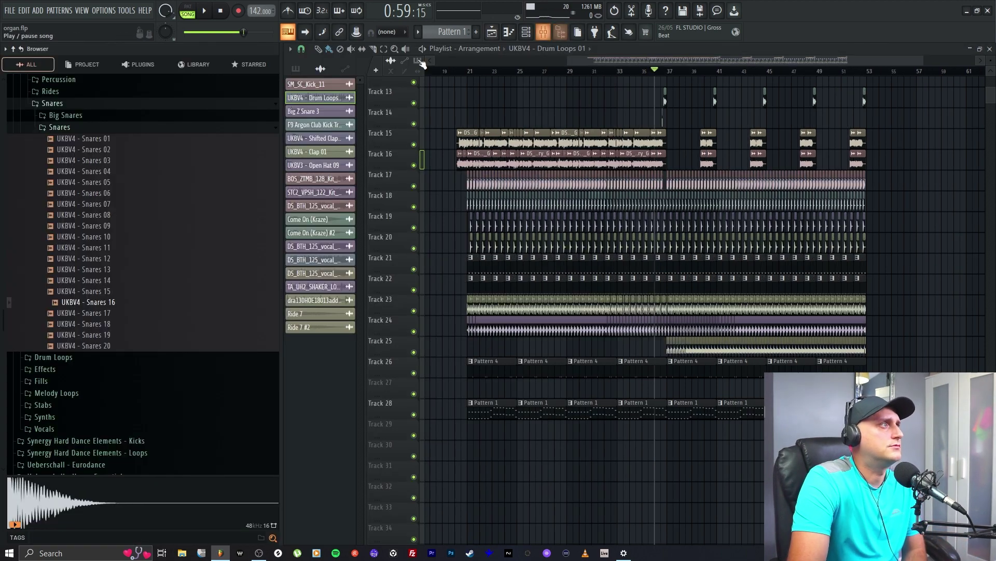
pyautogui.click(96, 127)
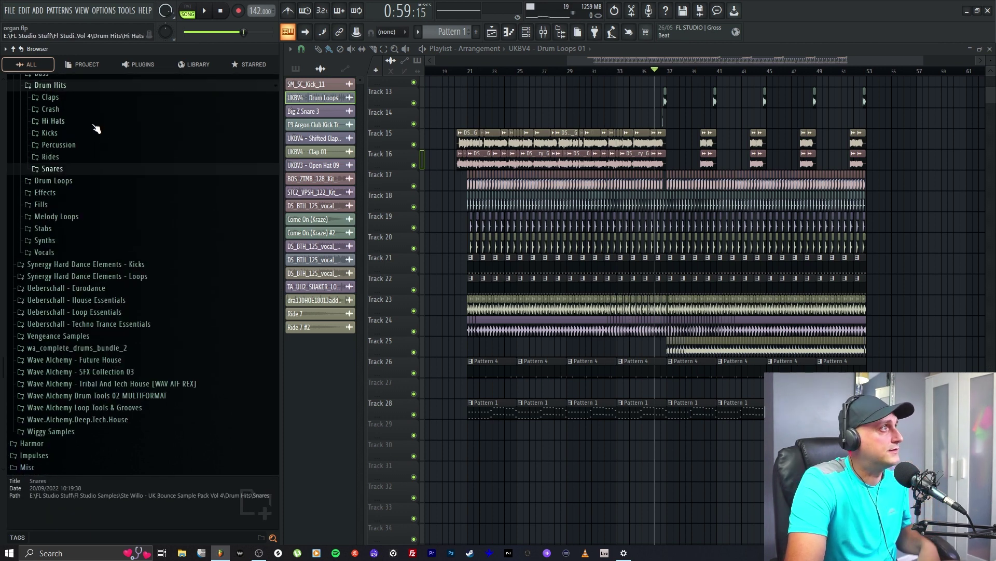
pyautogui.click(96, 110)
pyautogui.click(100, 122)
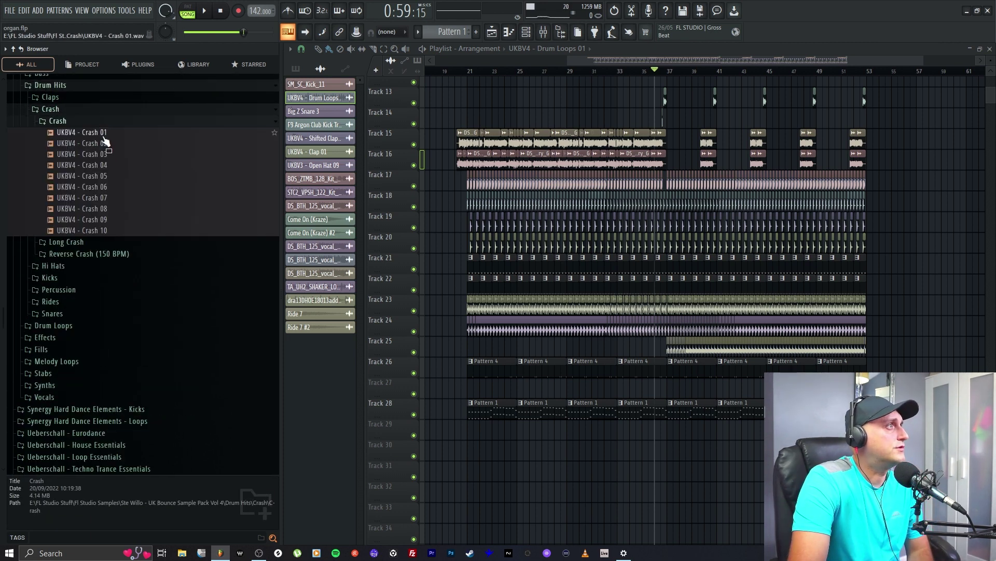
# Audition UKBV4 - Crash 01 to 04 and place UKBV4 - Crash 04 on Track 27 at bar 21.
pyautogui.click(105, 133)
pyautogui.click(114, 144)
pyautogui.click(127, 155)
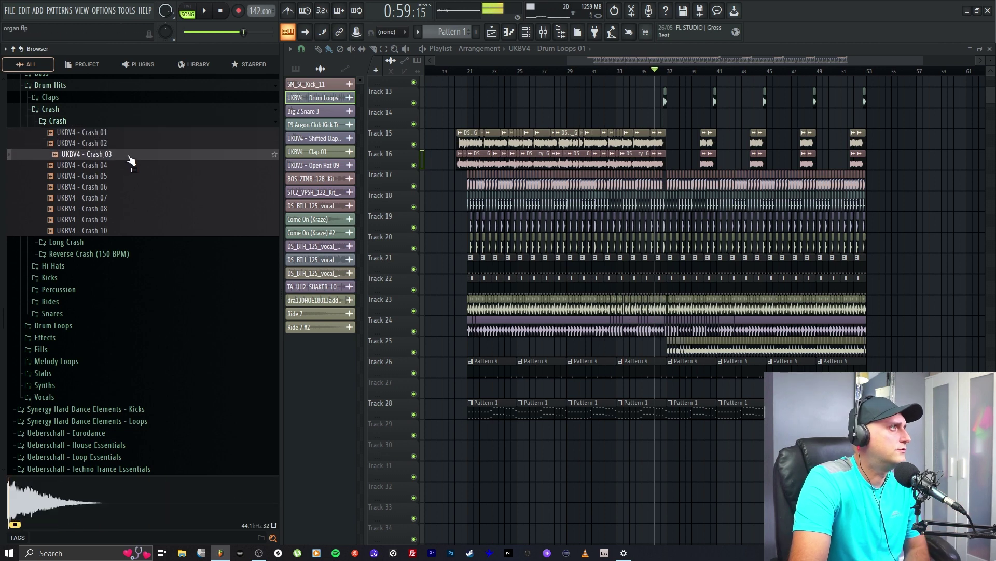
pyautogui.click(138, 166)
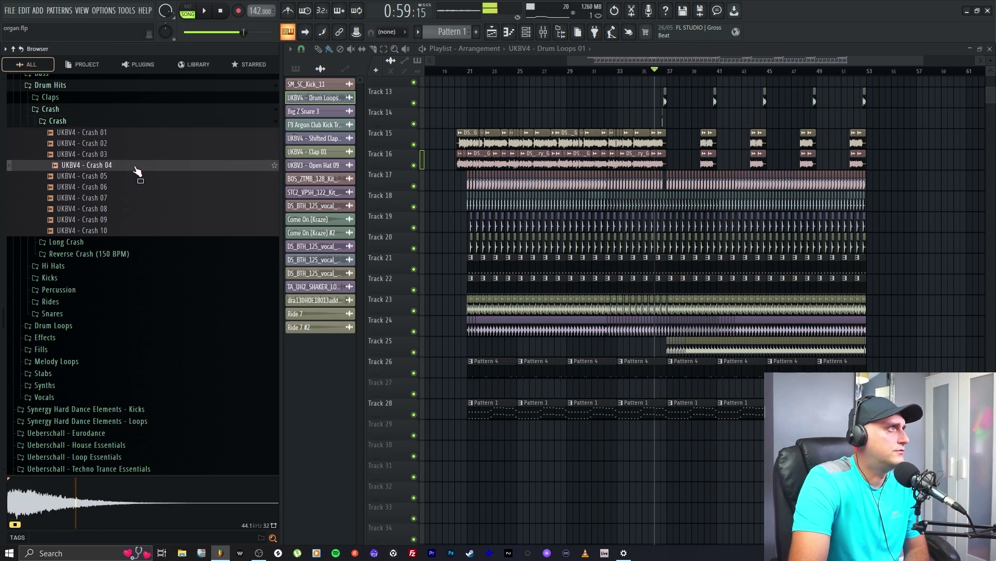
pyautogui.moveTo(134, 172); pyautogui.dragTo(469, 393)
pyautogui.scroll(5, 502, 344)
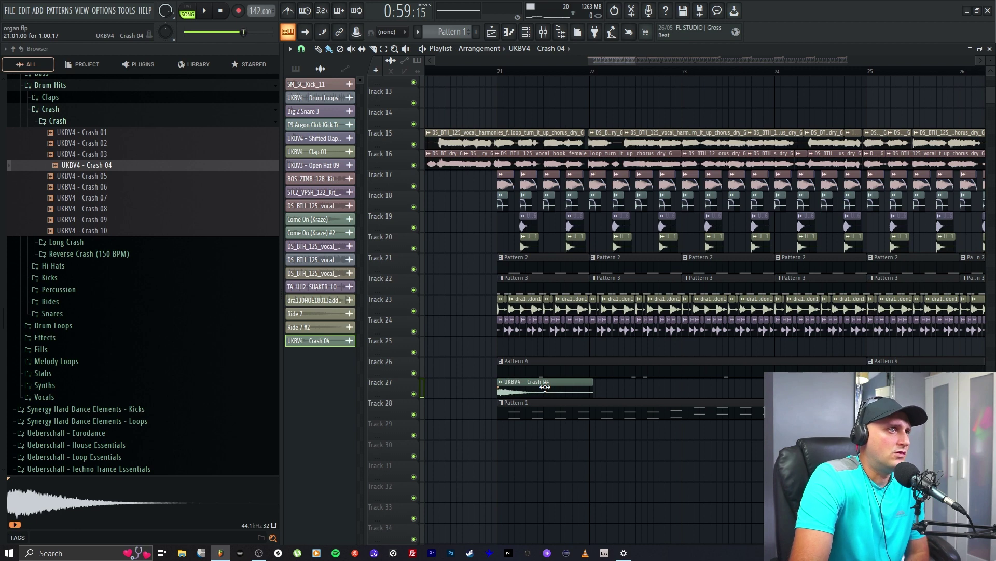
# Open the Crash 04 clip's channel settings and route it to mixer track 11.
pyautogui.doubleClick(545, 387)
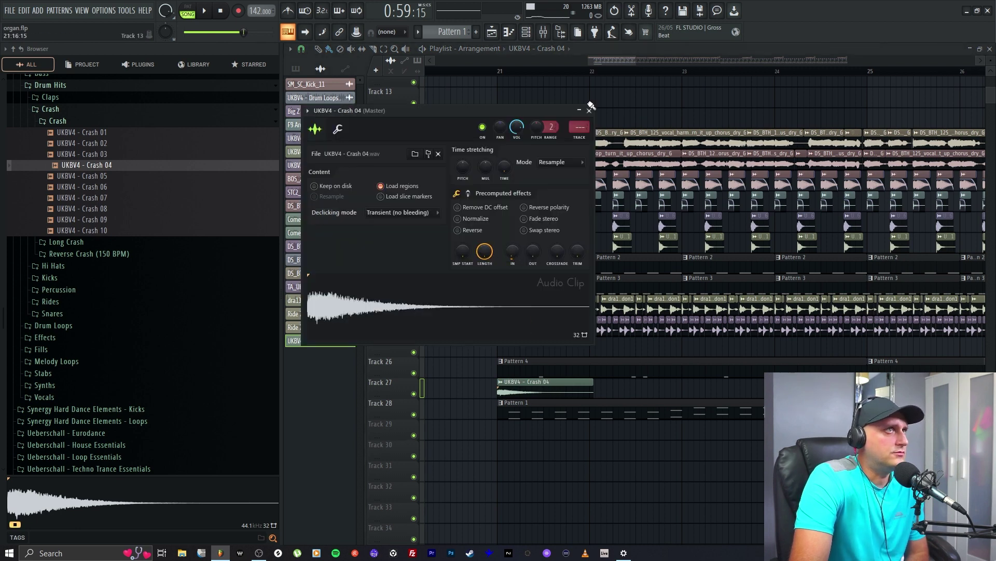
pyautogui.moveTo(580, 127); pyautogui.dragTo(579, 107)
pyautogui.moveTo(720, 301); pyautogui.dragTo(712, 234)
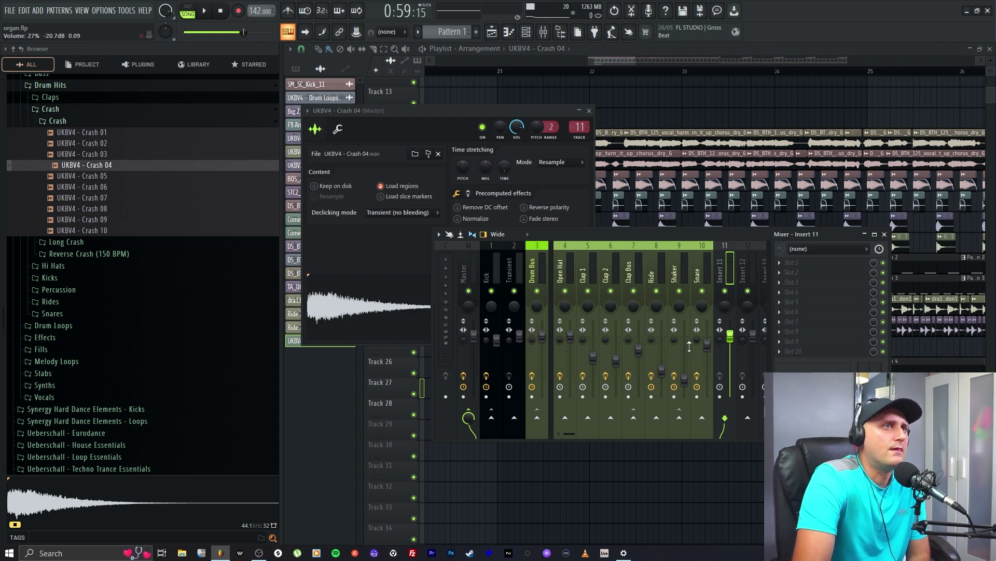
# Rename mixer track 10 as Snare Garage.
pyautogui.rightClick(697, 275)
pyautogui.click(732, 243)
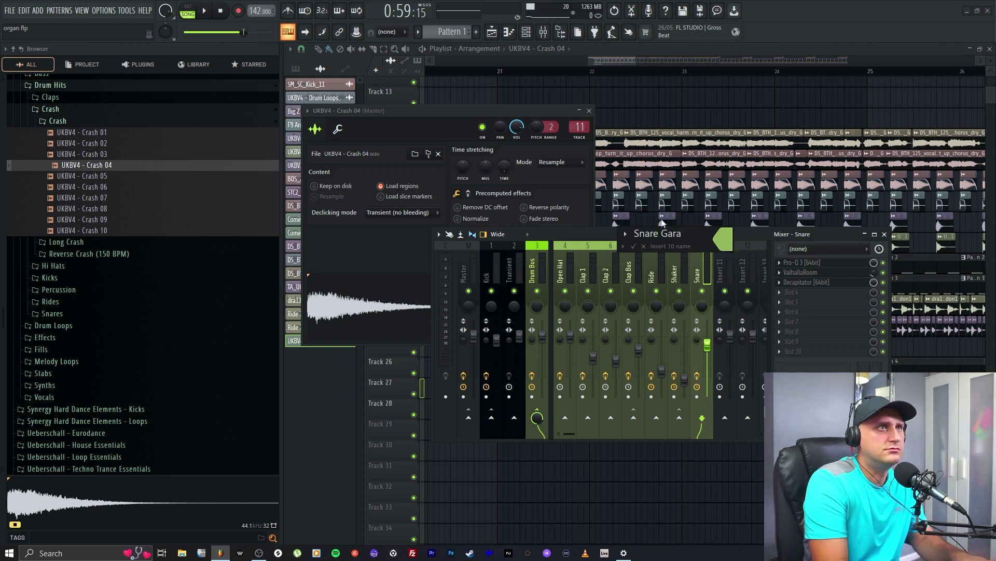
pyautogui.press('Escape')
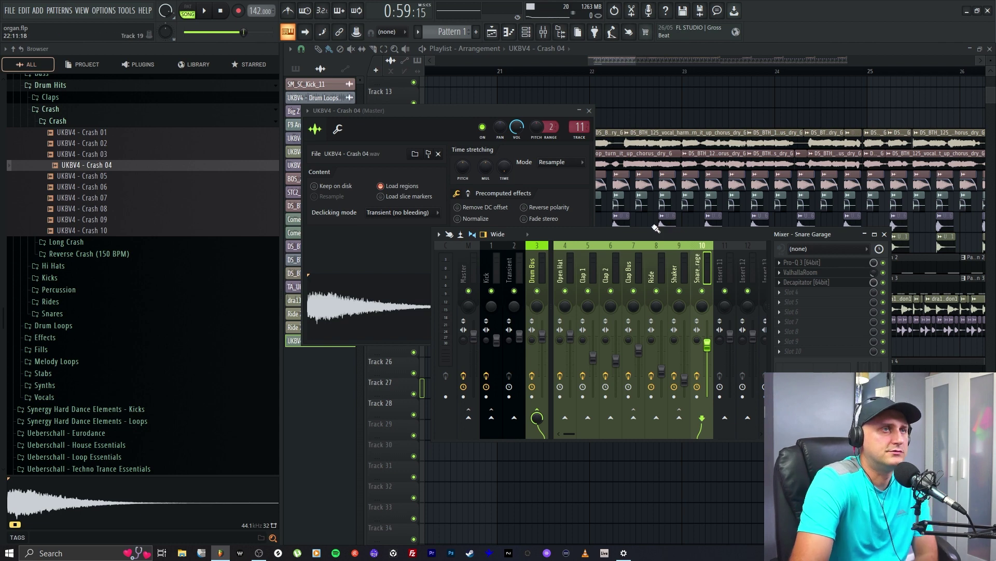
# Name mixer track 11 Crash, give it the same olive green as the other drum tracks, and lower its level.
pyautogui.rightClick(723, 272)
pyautogui.click(769, 248)
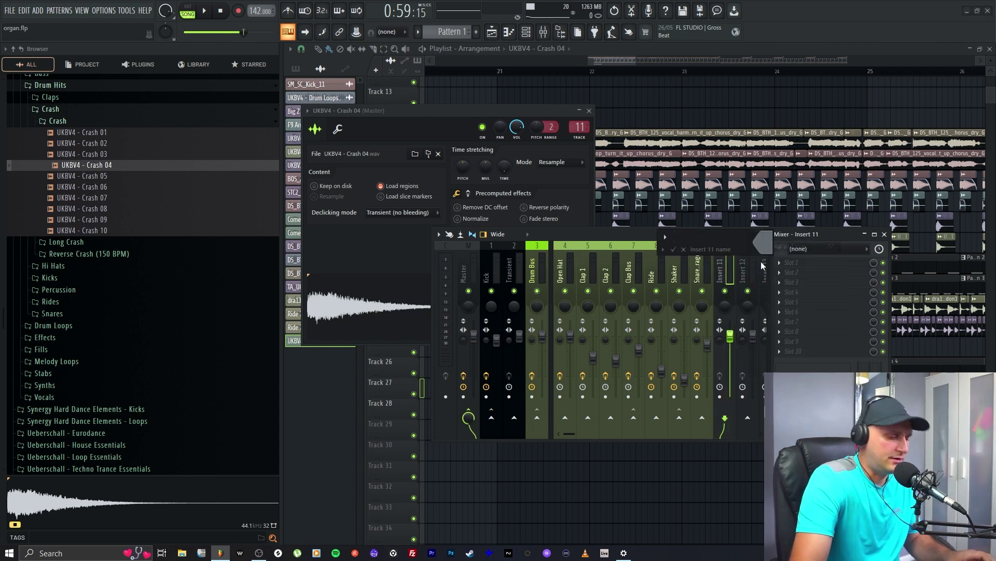
pyautogui.write('Crash')
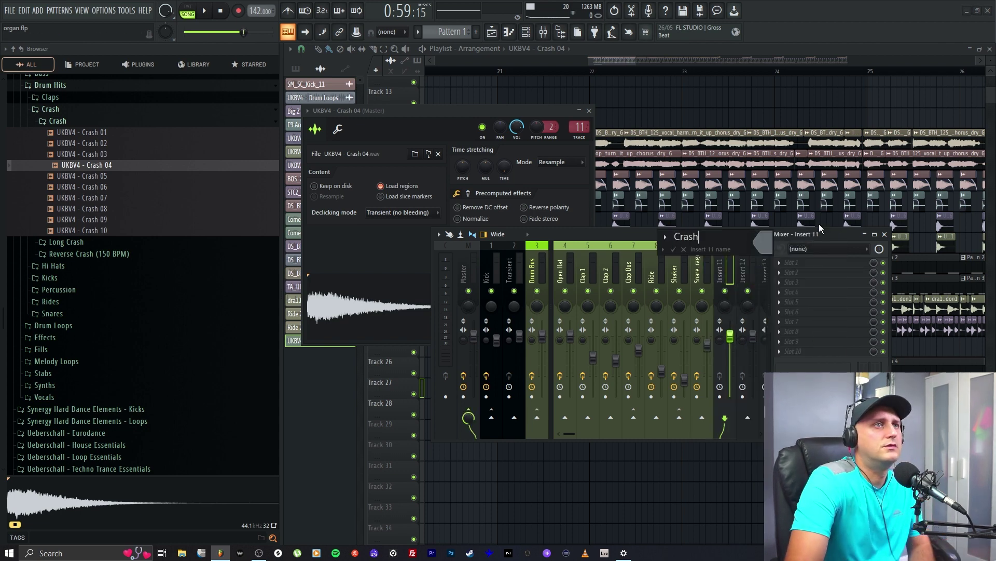
pyautogui.click(763, 243)
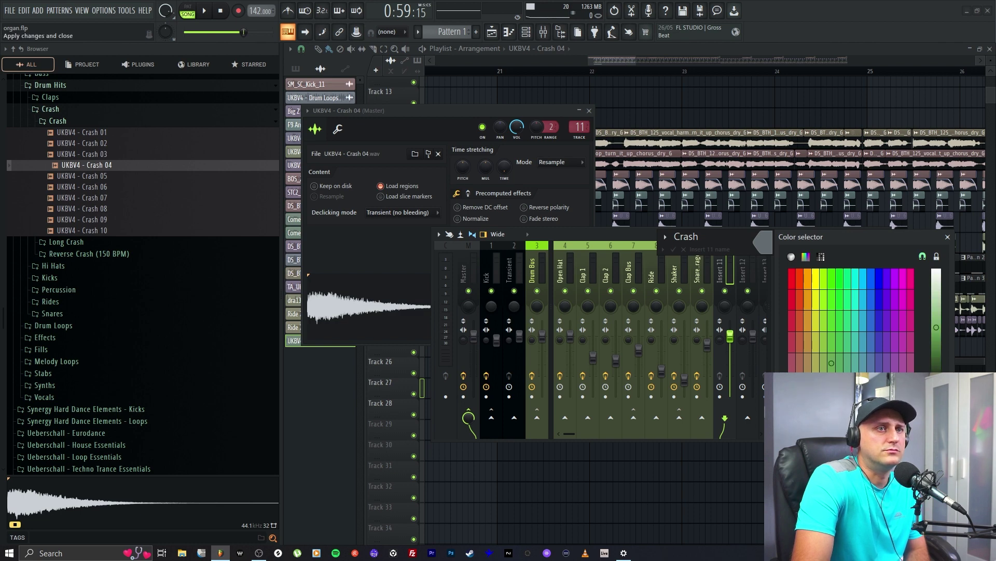
pyautogui.click(831, 363)
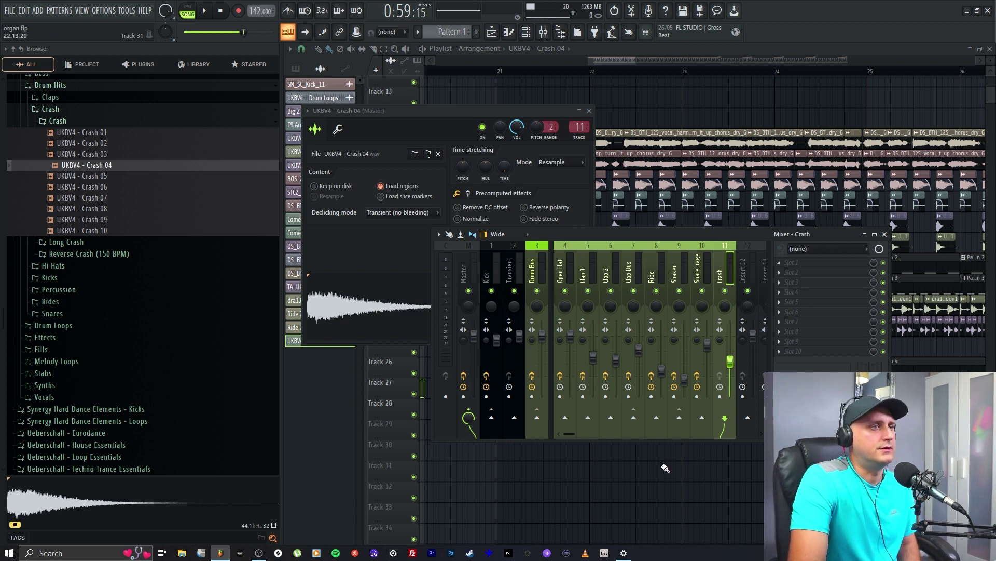
# Close the open windows, select bar 21 as the loop range, mute Tracks 15 and 16, and start playback.
pyautogui.press('F12')
pyautogui.moveTo(497, 79); pyautogui.dragTo(585, 75)
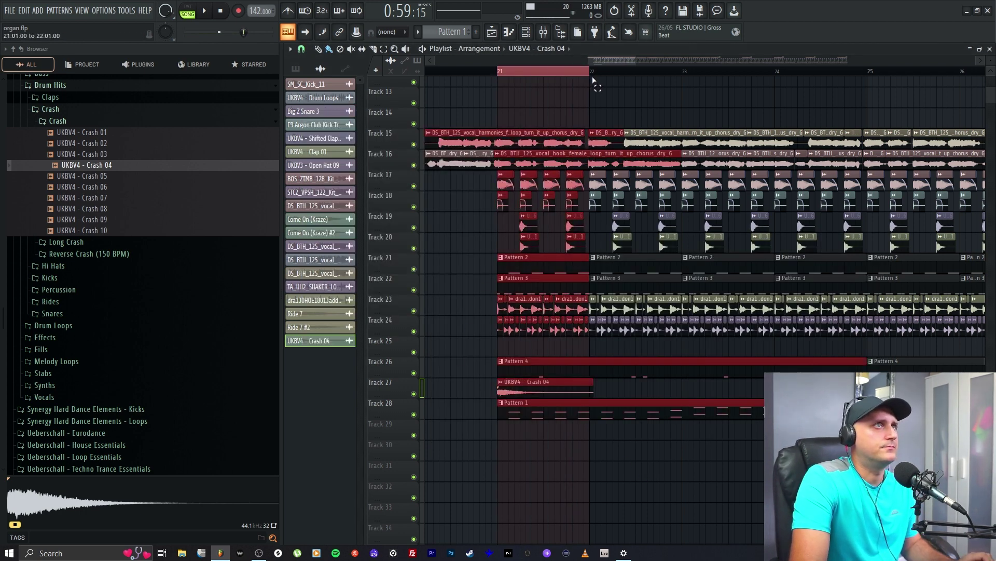
pyautogui.click(414, 145)
pyautogui.click(413, 165)
pyautogui.click(207, 11)
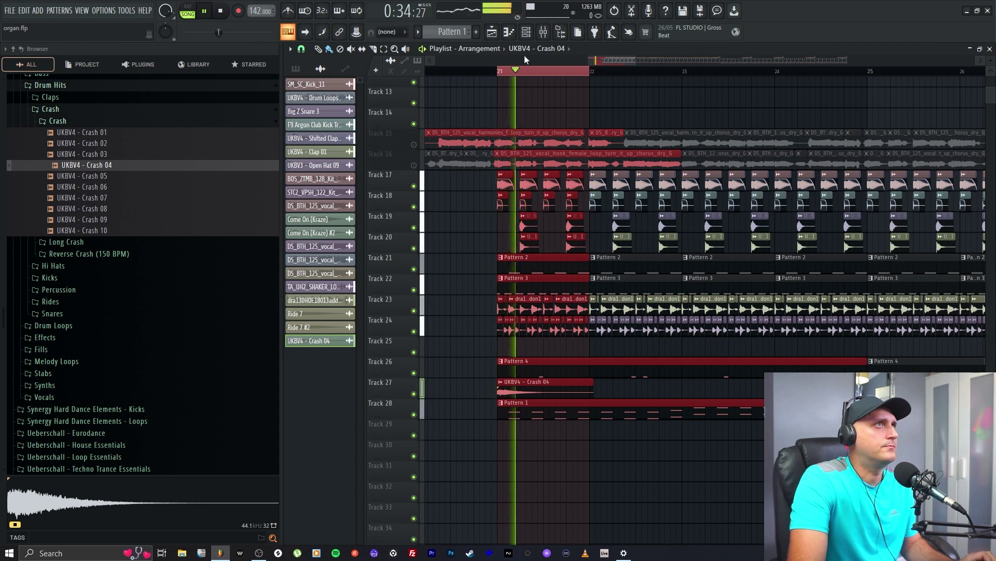
# Raise the Crash mixer track's level slightly while listening to the loop, and stop playback.
pyautogui.press('F9')
pyautogui.moveTo(736, 362); pyautogui.dragTo(733, 359)
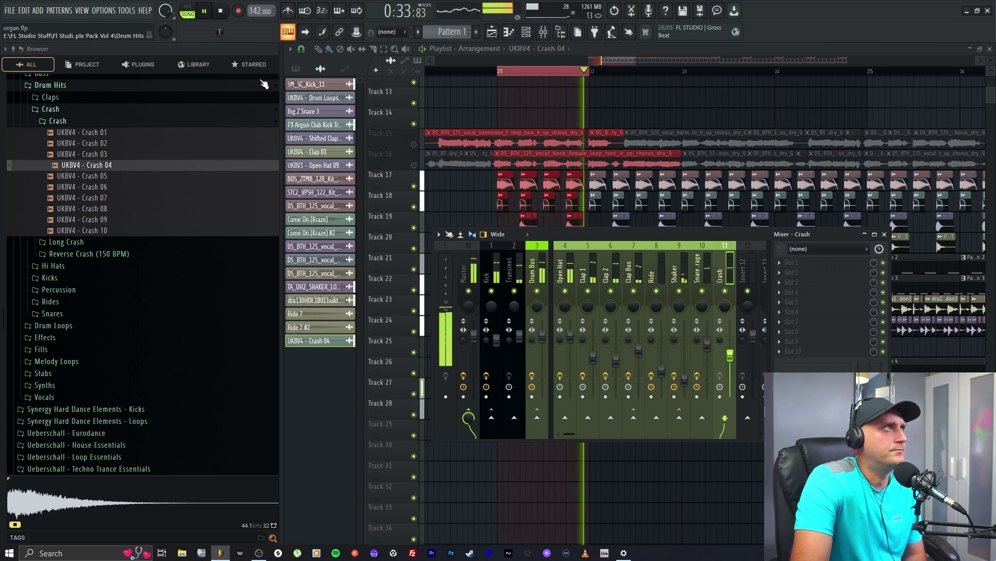
pyautogui.press('space')
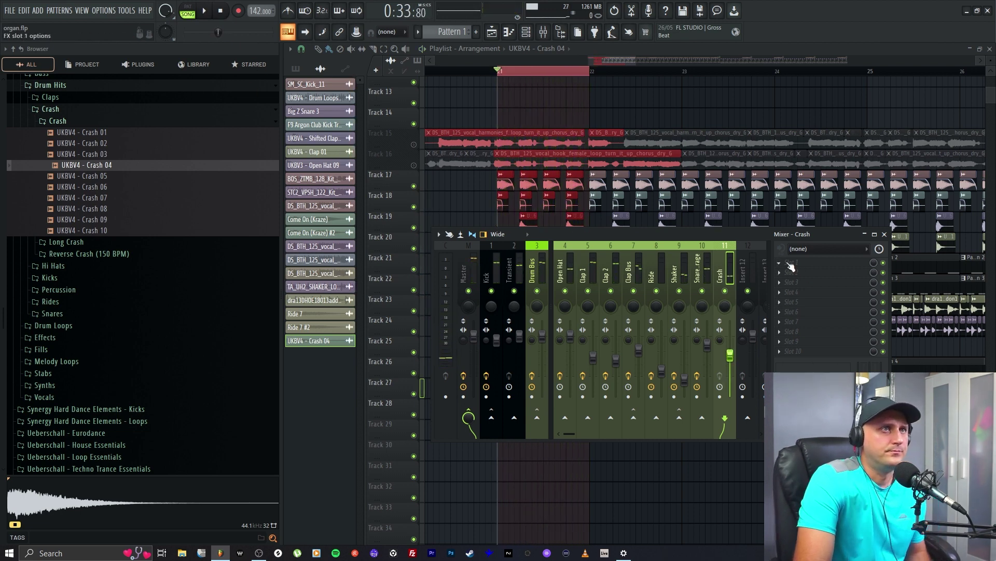
# Load Fruity Parametric EQ 2 into slot 1 of the Crash track, make band 1 a high-pass filter, and raise its cutoff to remove the lows.
pyautogui.click(780, 262)
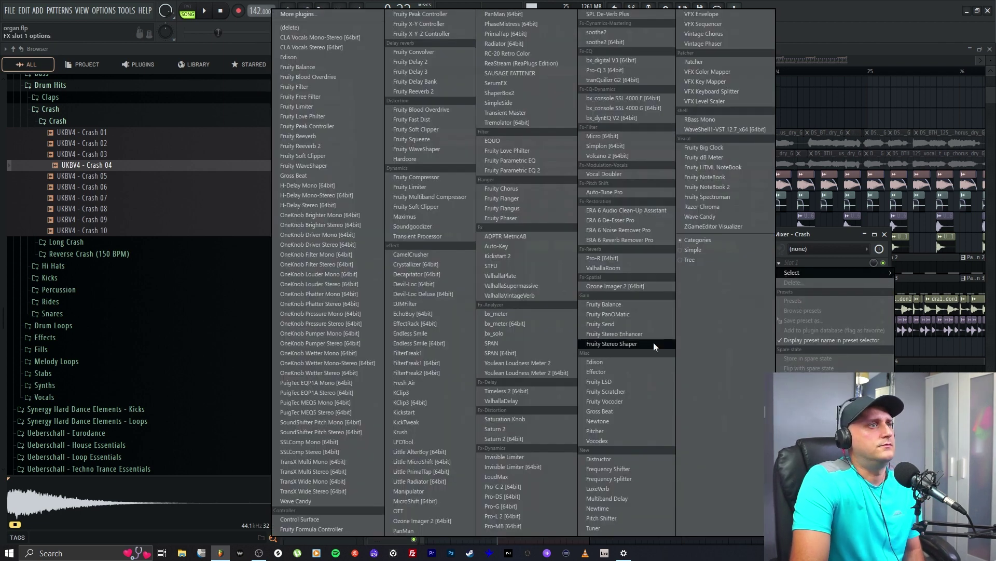
pyautogui.click(511, 170)
pyautogui.rightClick(418, 266)
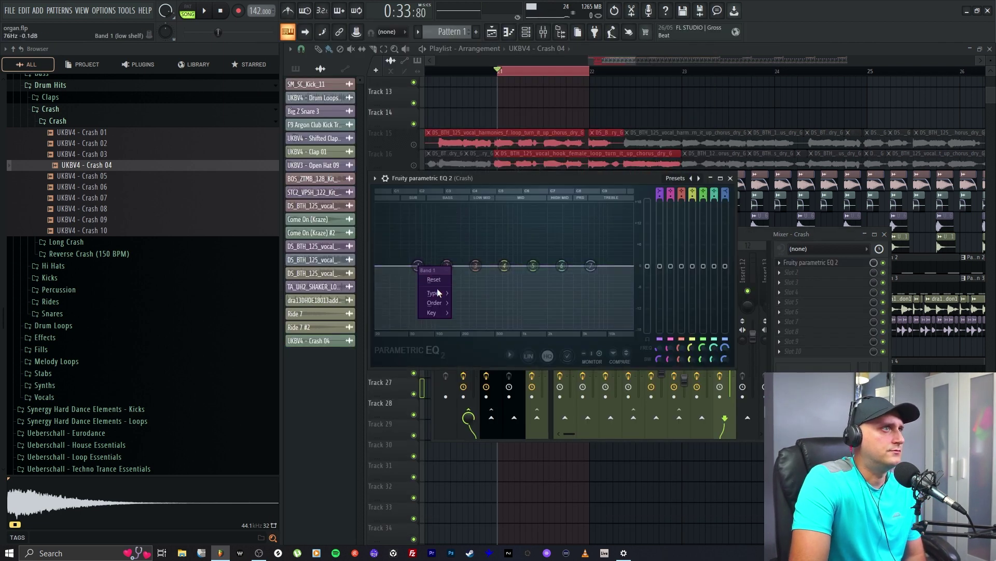
pyautogui.moveTo(434, 293)
pyautogui.click(472, 322)
pyautogui.scroll(2, 659, 194)
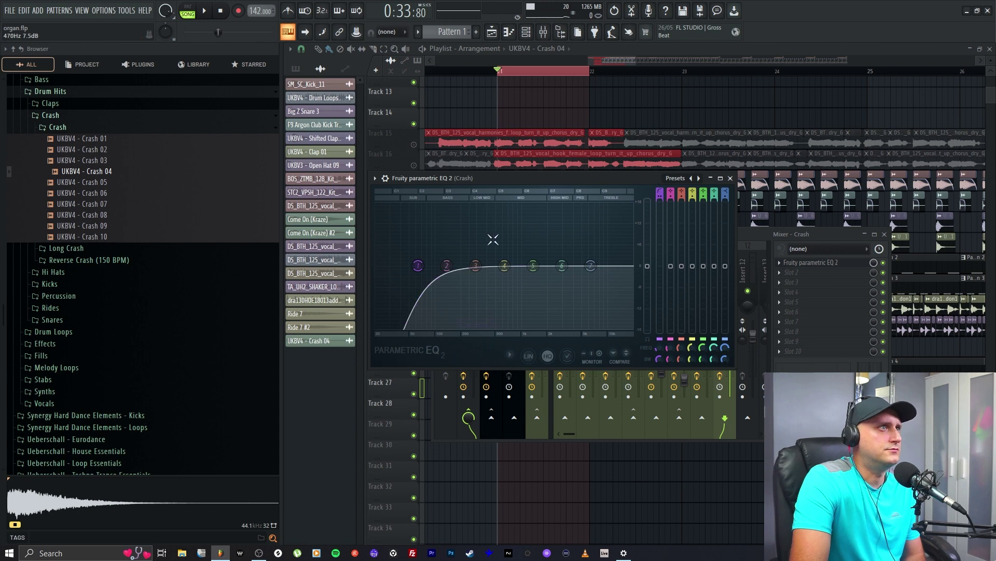
pyautogui.moveTo(419, 266); pyautogui.dragTo(468, 266)
# With the loop playing, make EQ band 7 on the Crash track a low-pass filter at about 14 kHz, and stop playback.
pyautogui.click(189, 16)
pyautogui.press('space')
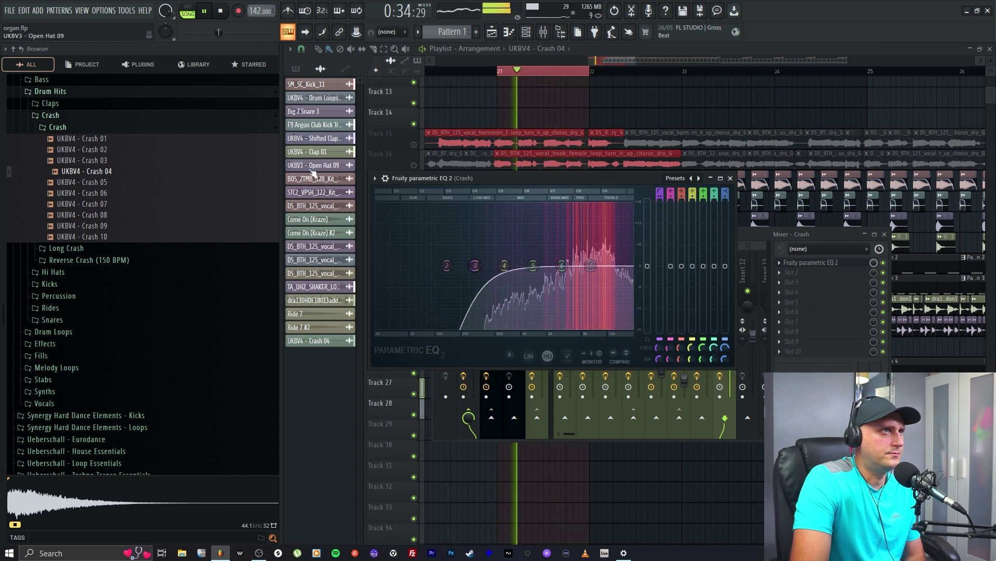
pyautogui.rightClick(591, 265)
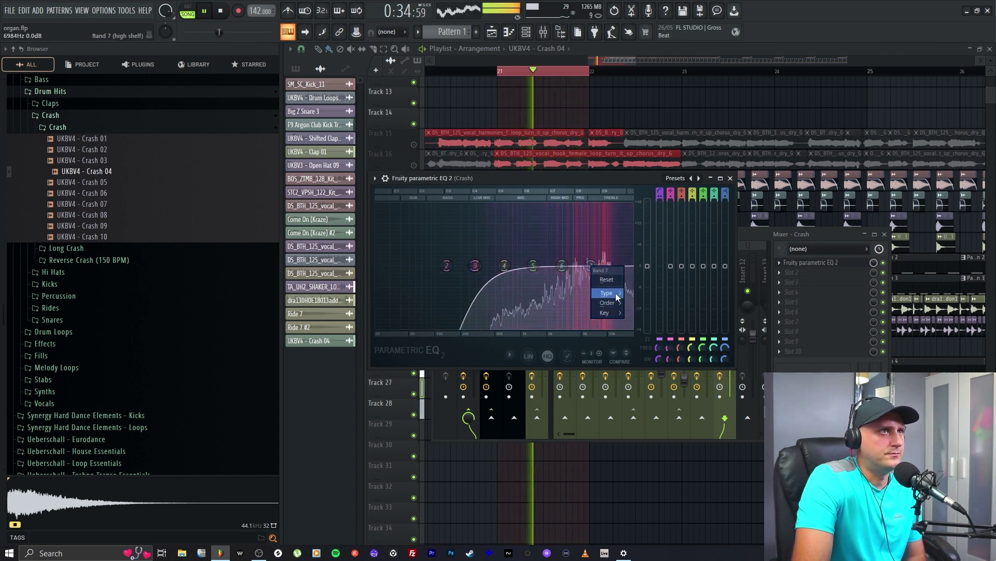
pyautogui.moveTo(617, 295)
pyautogui.click(649, 323)
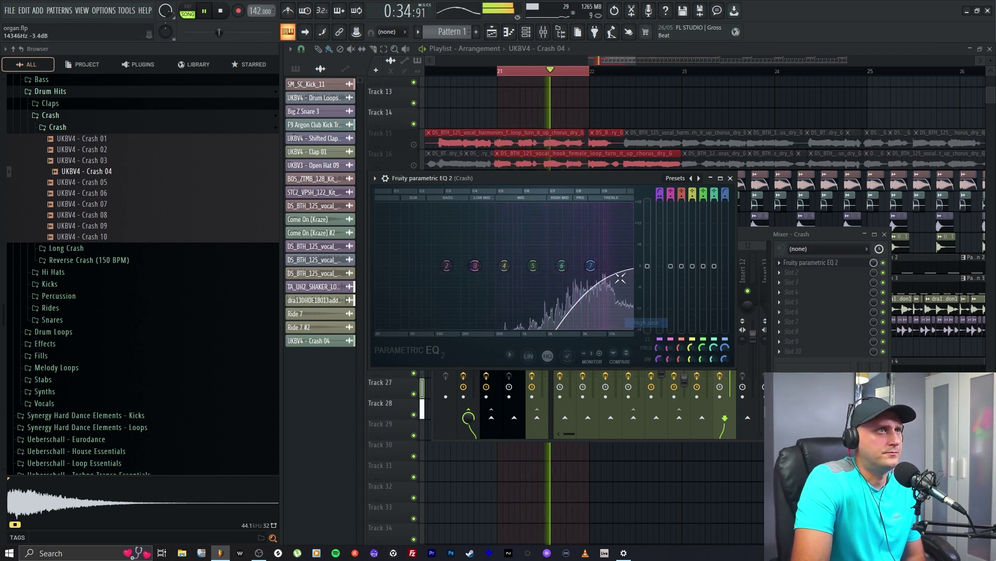
pyautogui.rightClick(591, 265)
pyautogui.click(649, 304)
pyautogui.moveTo(592, 266); pyautogui.dragTo(621, 266)
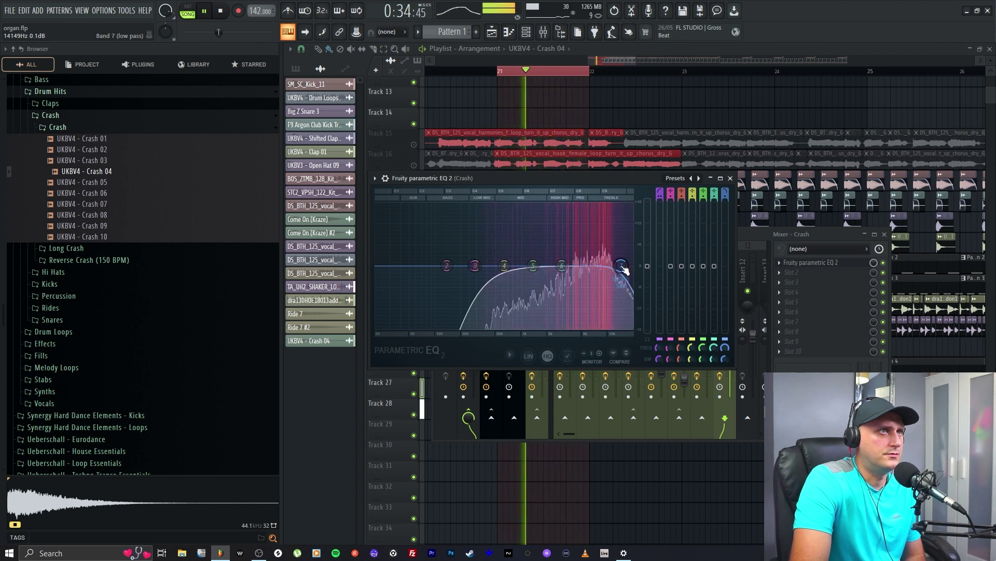
pyautogui.click(210, 13)
# Load soothe2 [64bit] into slot 2 of the Crash track and apply its Harsh hi-hat preset from the Drums category.
pyautogui.click(783, 268)
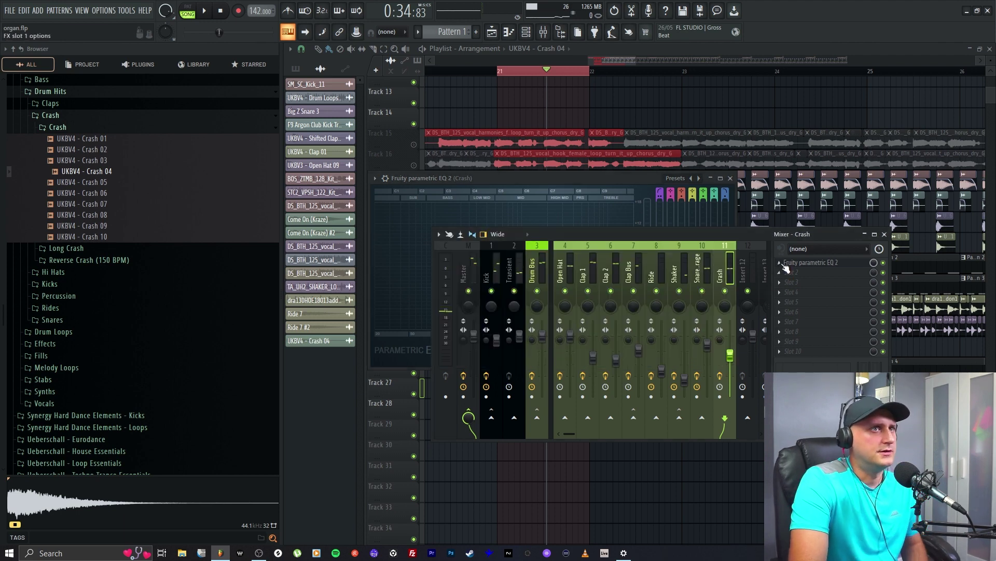
pyautogui.click(781, 279)
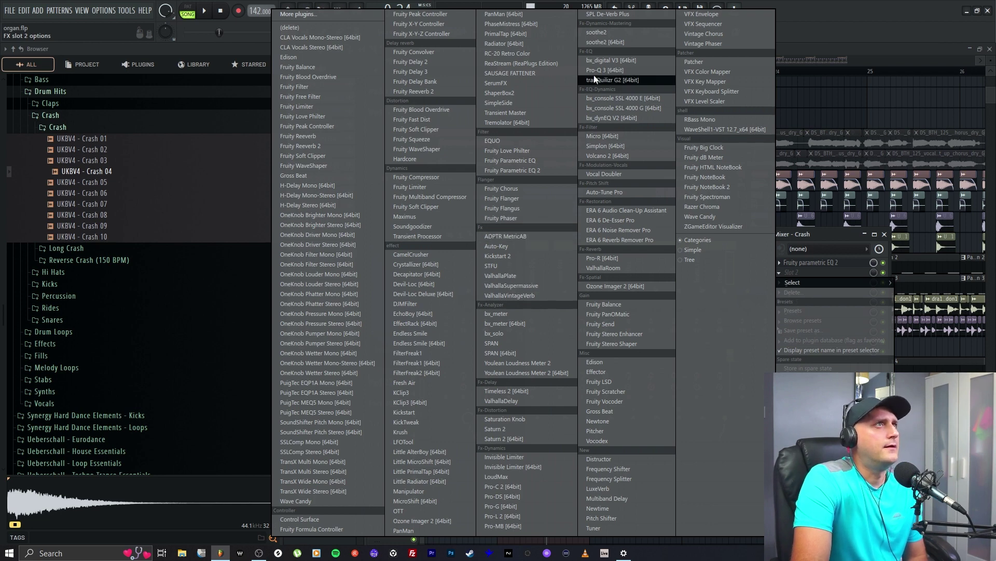
pyautogui.click(605, 42)
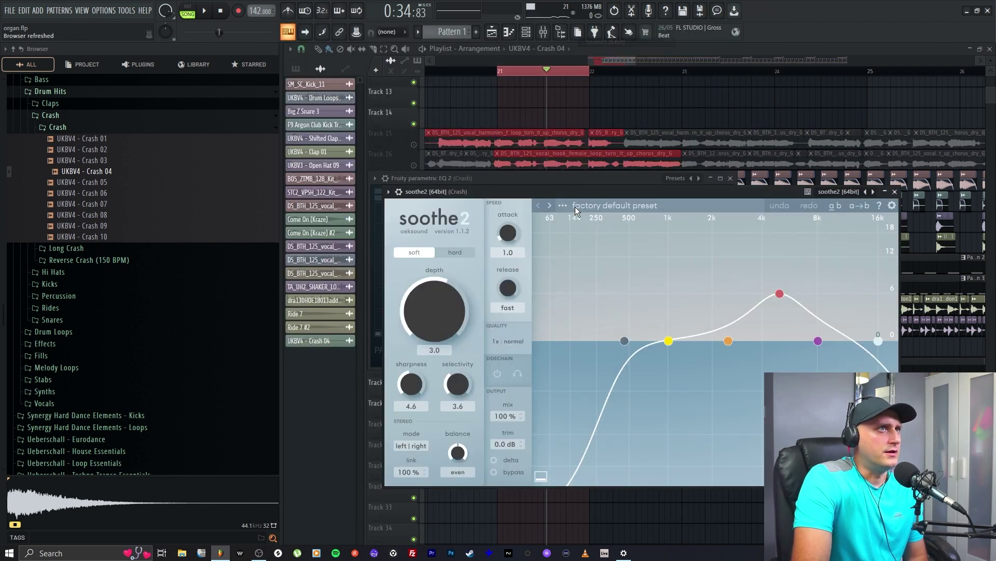
pyautogui.scroll(-1, 596, 328)
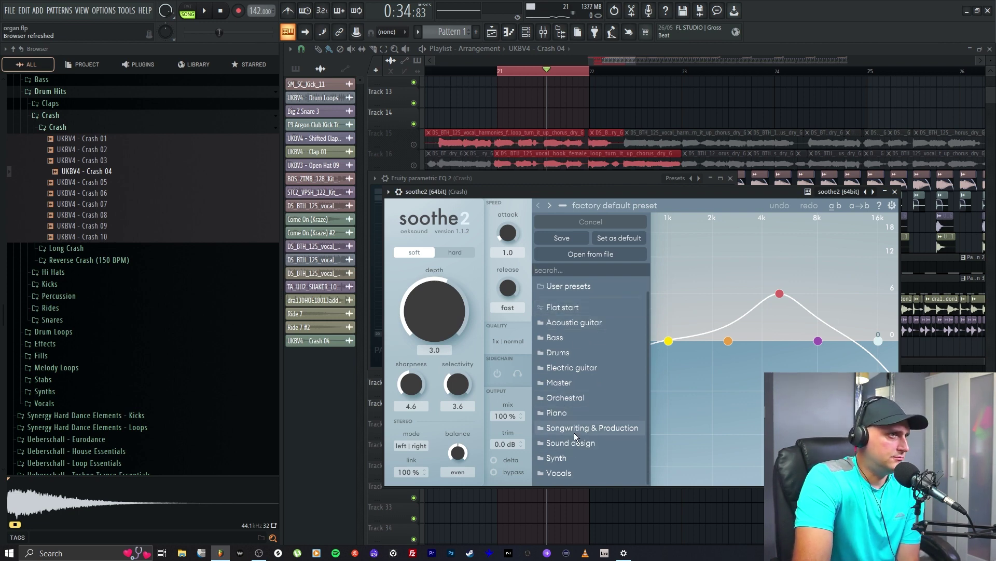
pyautogui.moveTo(571, 356)
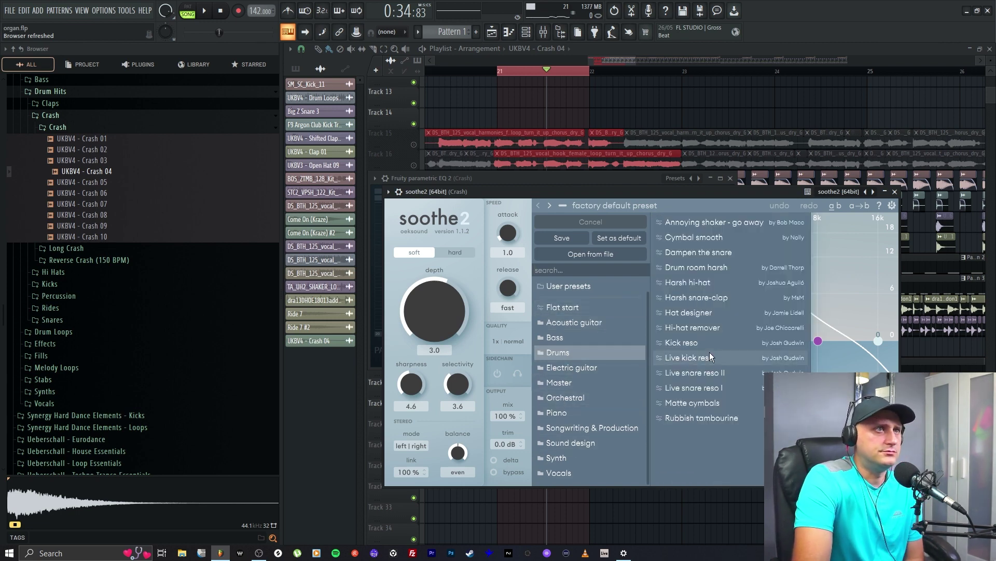
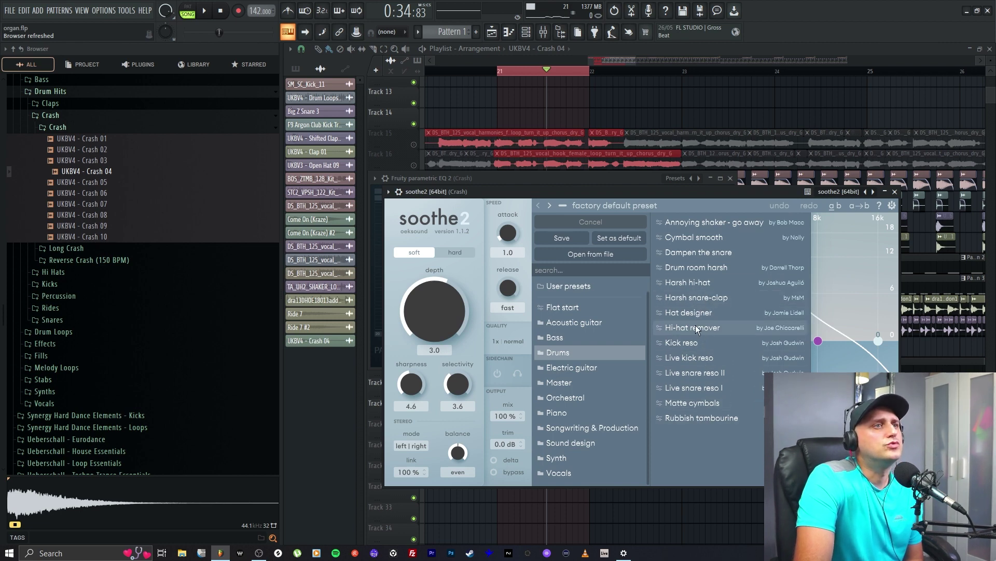
pyautogui.click(700, 282)
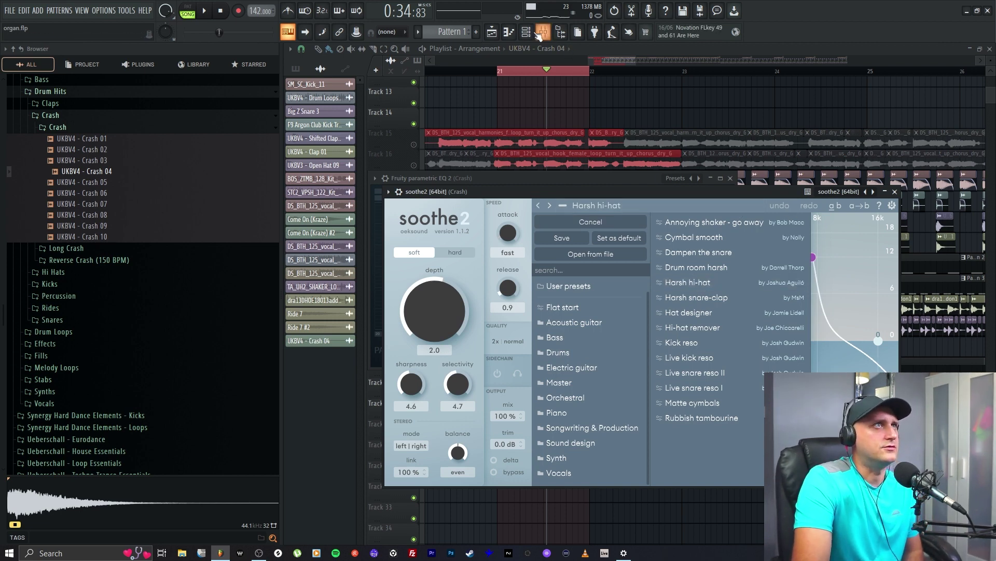
# Play the loop, raise the Crash EQ's band 7 low-pass cutoff to 16262 Hz, and set its width to 51%.
pyautogui.press('space')
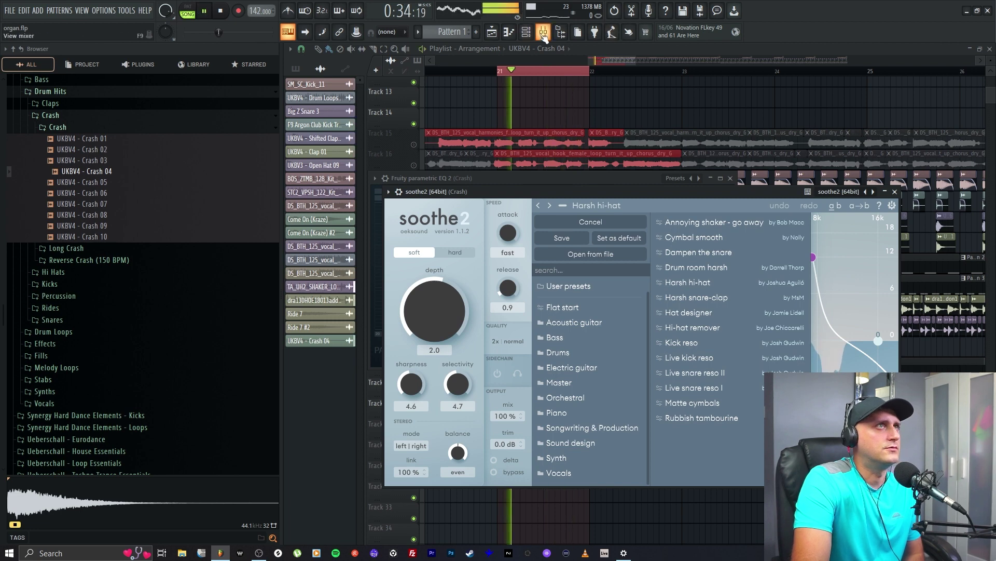
pyautogui.click(544, 32)
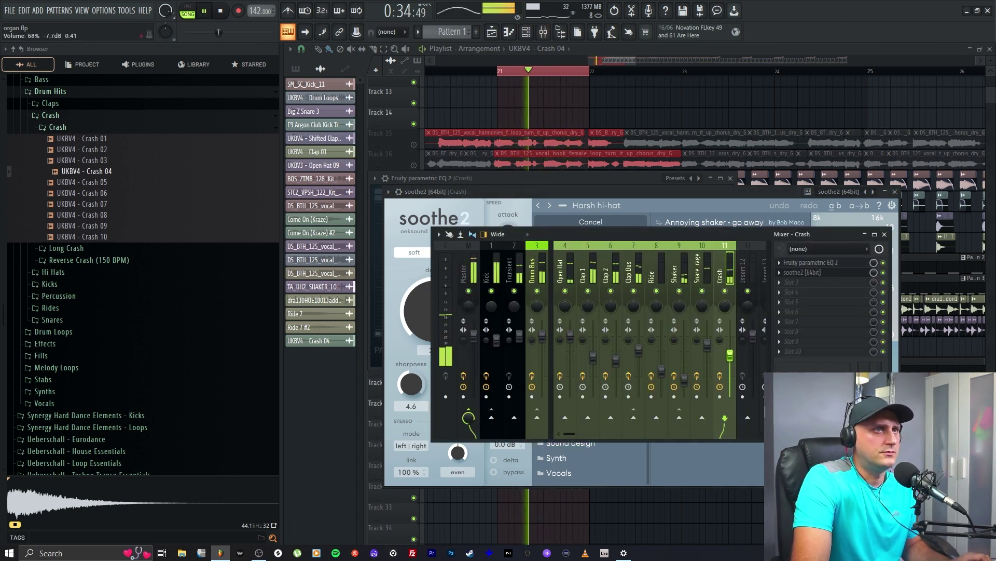
pyautogui.click(810, 262)
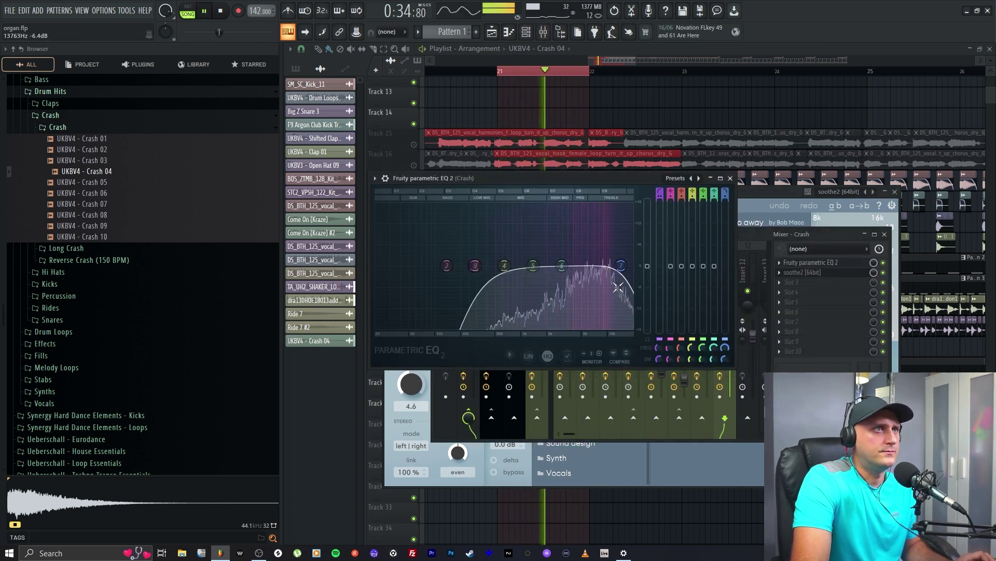
pyautogui.moveTo(621, 266); pyautogui.dragTo(625, 265)
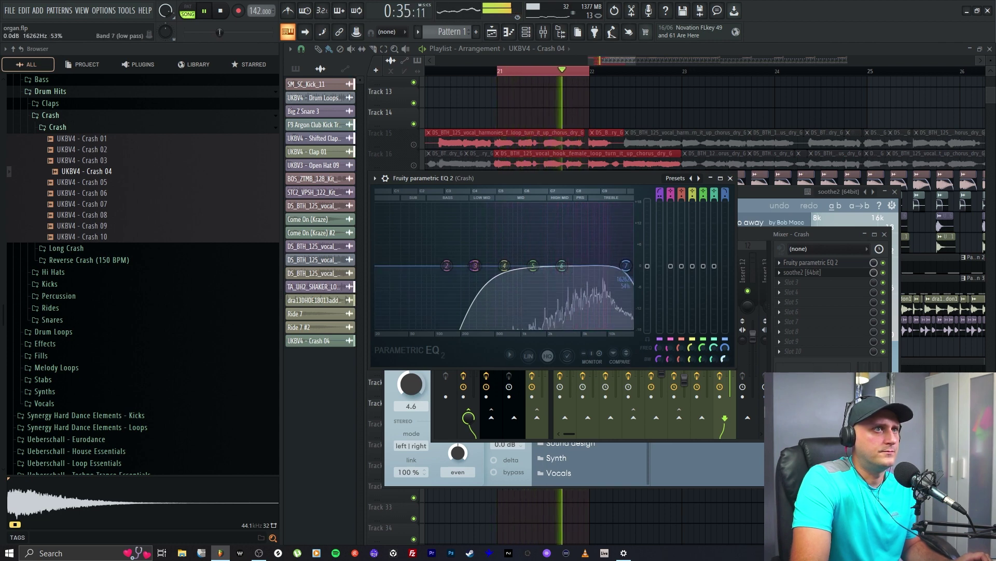
pyautogui.scroll(-3, 625, 266)
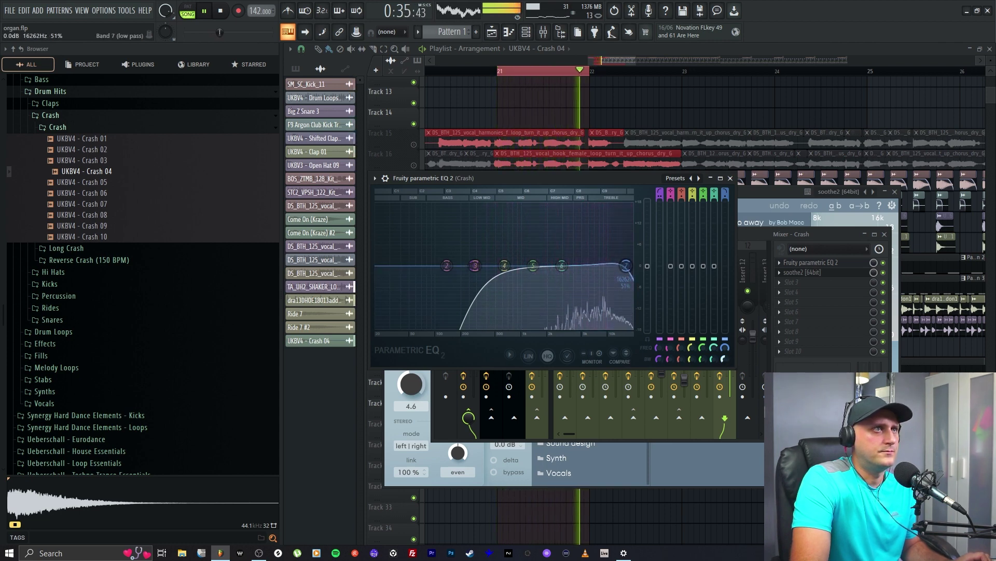
# Close the EQ, raise the Crash mixer track's level slightly while the loop plays, and stop playback.
pyautogui.click(731, 178)
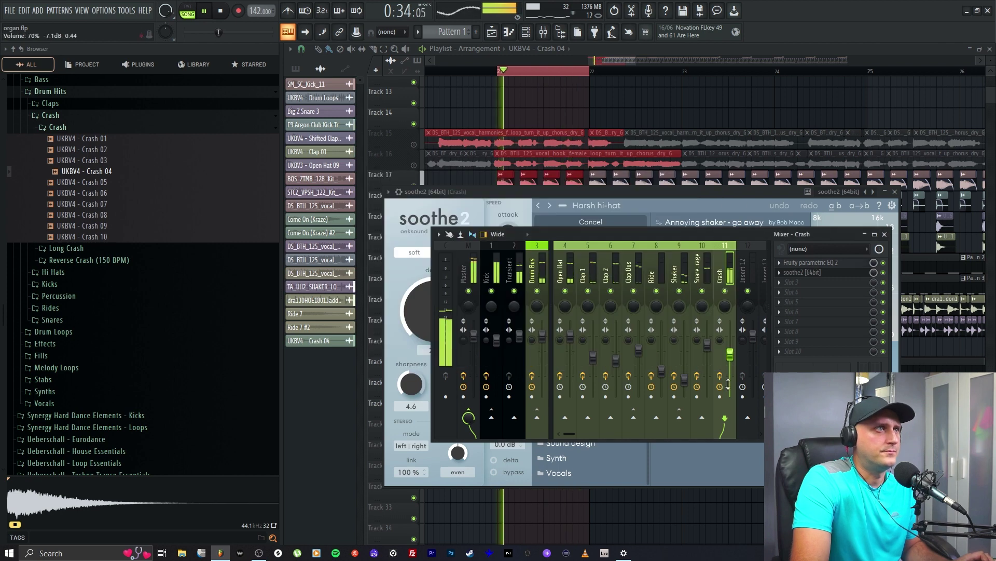
pyautogui.scroll(3, 728, 385)
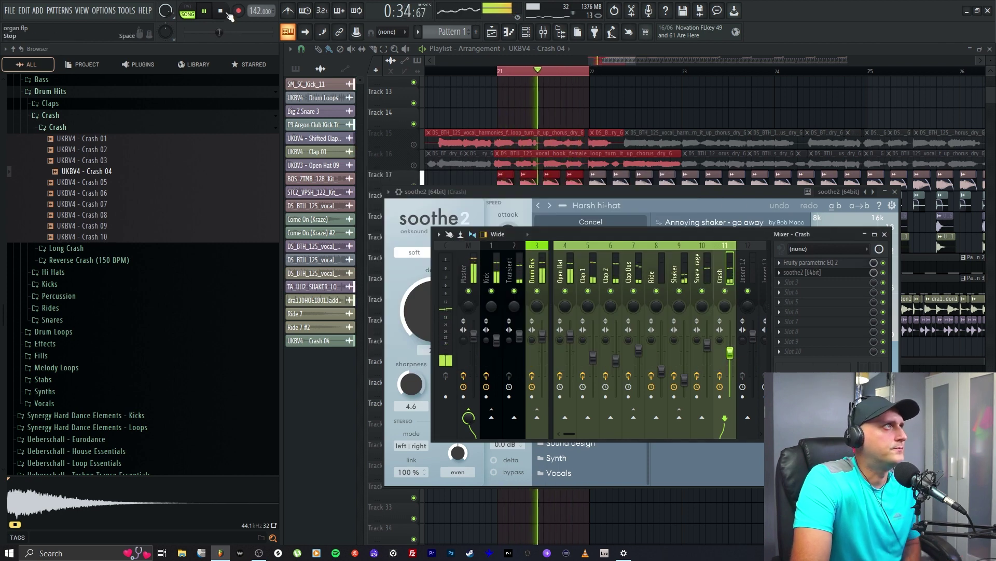
pyautogui.click(221, 11)
pyautogui.click(345, 68)
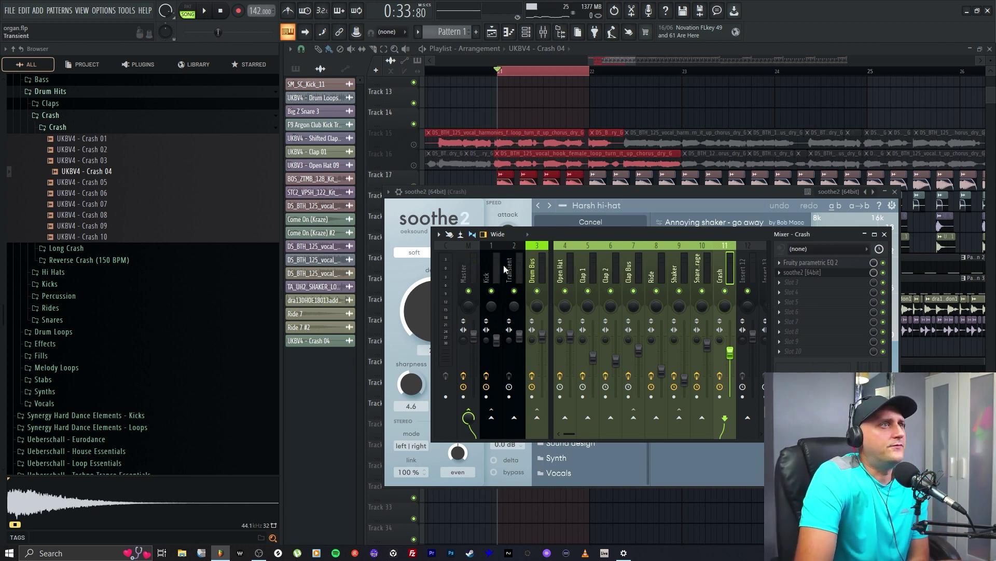
# Sidechain the Kick mixer track to the Crash track.
pyautogui.click(494, 274)
pyautogui.rightClick(726, 420)
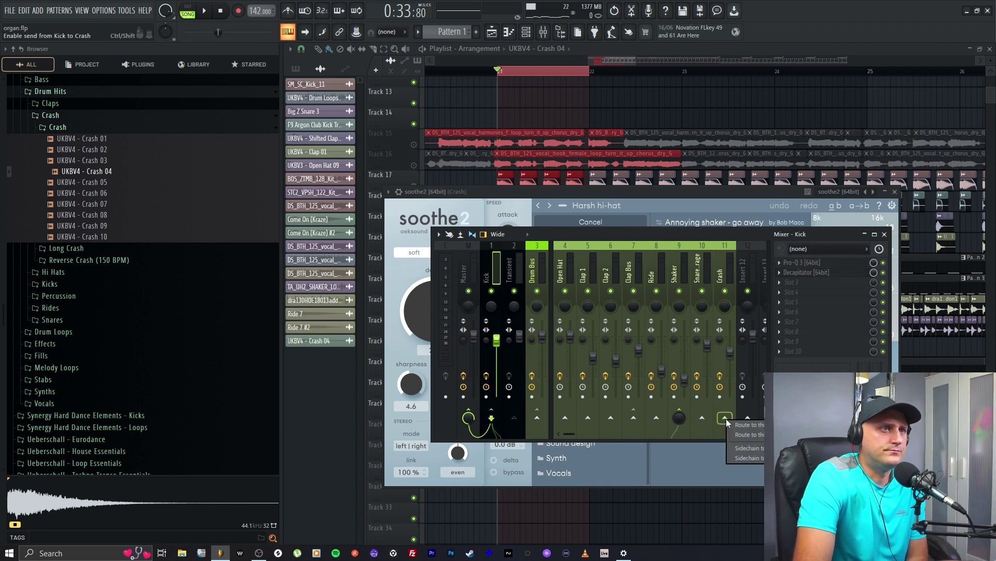
pyautogui.click(761, 448)
# Load Fruity Limiter into slot 7 of the Crash track, set compressor sidechain input 1, lower the threshold and raise the ratio.
pyautogui.click(720, 280)
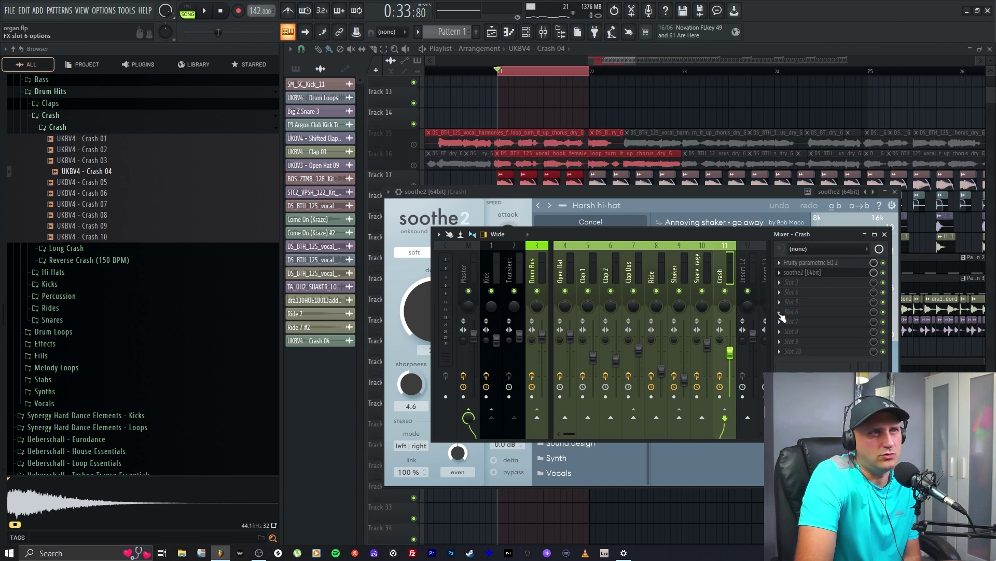
pyautogui.click(779, 322)
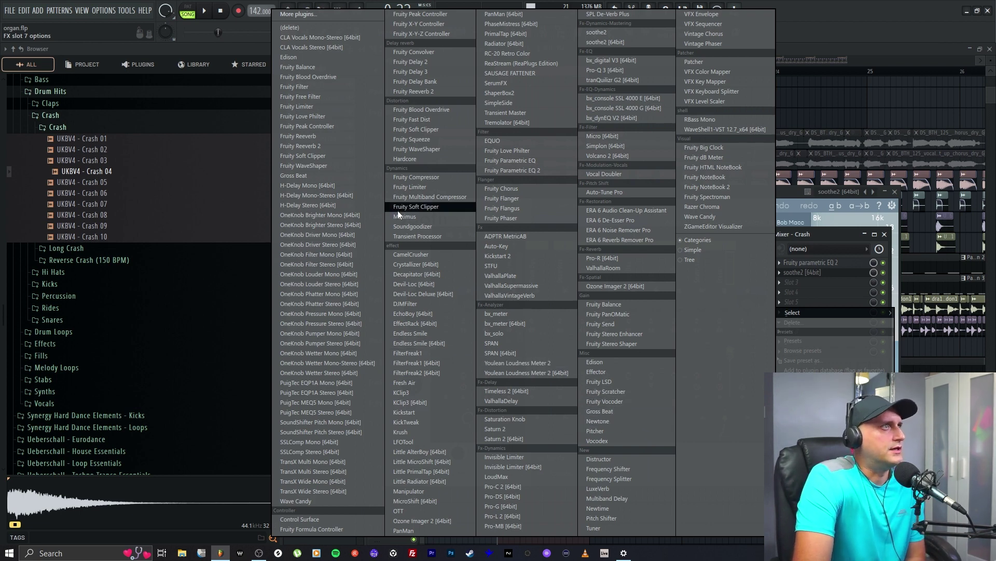
pyautogui.click(402, 187)
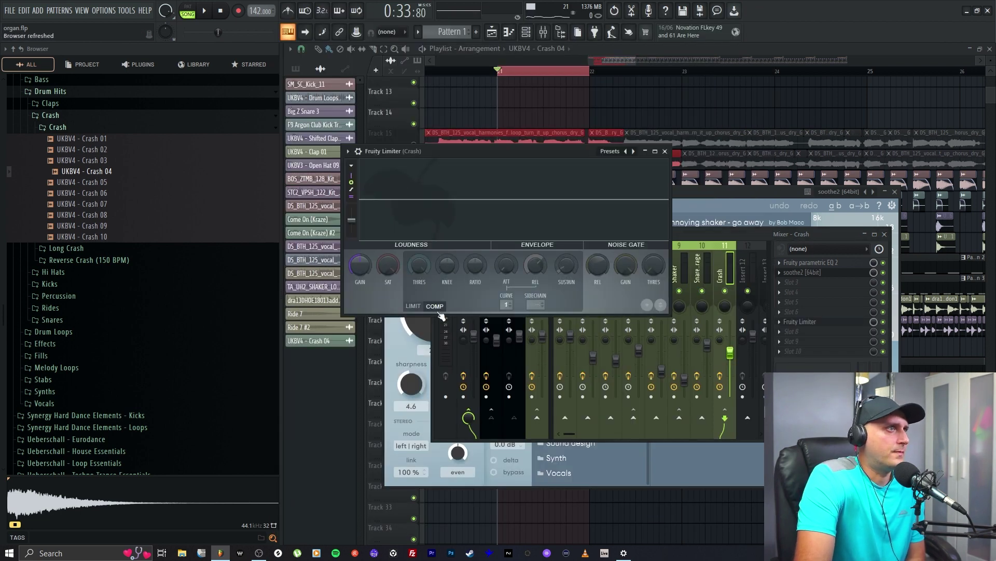
pyautogui.click(533, 303)
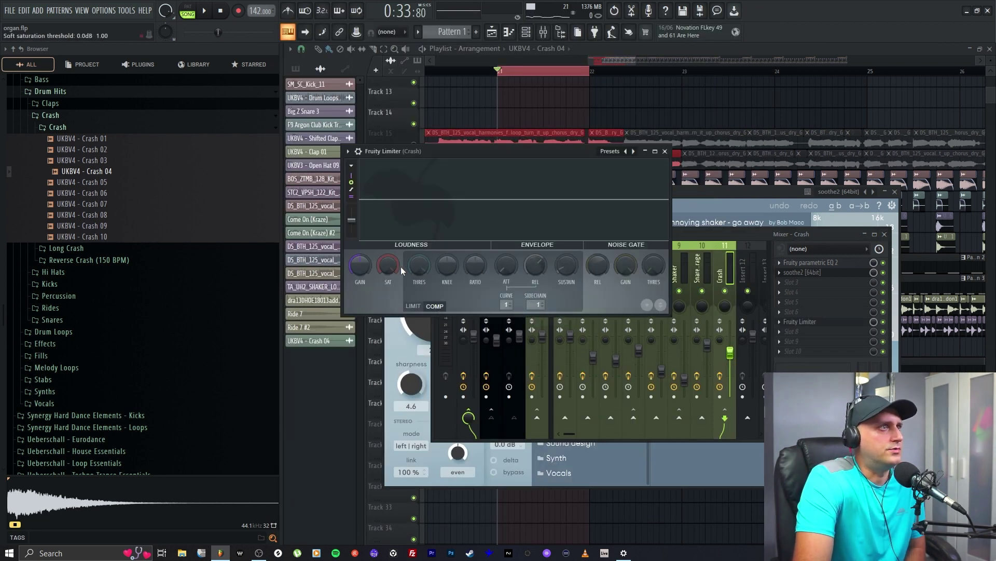
pyautogui.moveTo(416, 268); pyautogui.dragTo(416, 282)
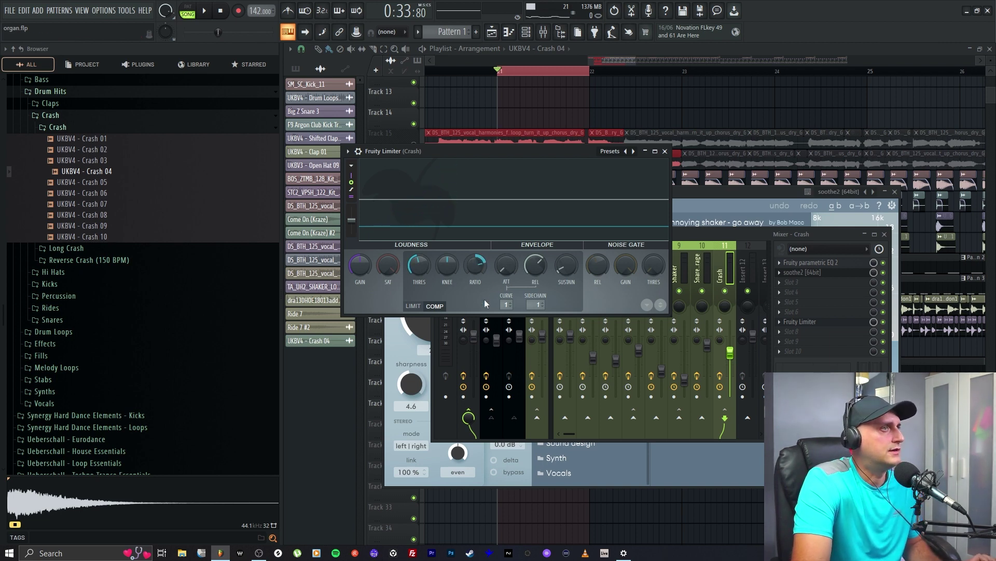
# Raise the Crash limiter's compressor threshold slightly while listening to the kick ducking in the loop, and stop playback.
pyautogui.press('space')
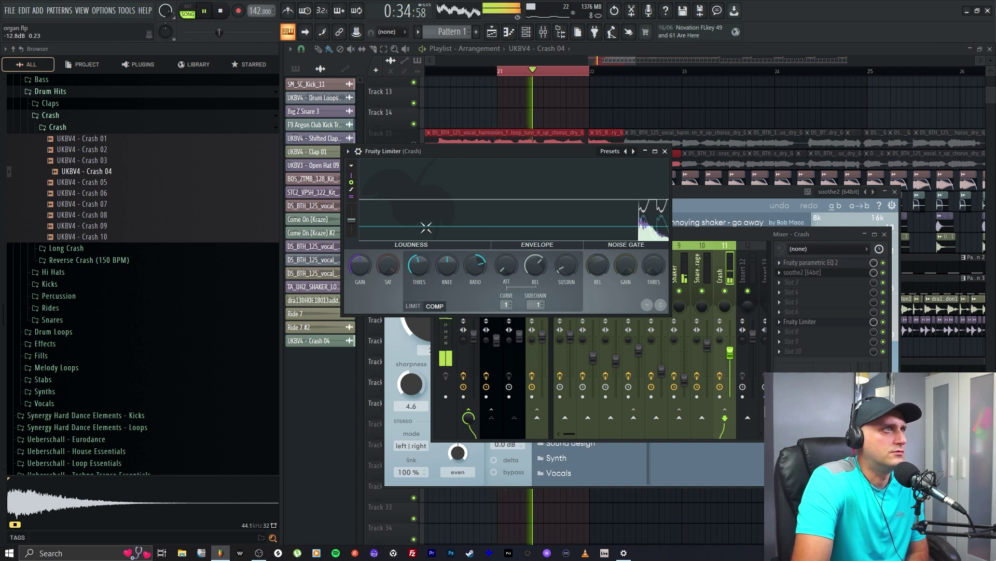
pyautogui.scroll(2, 422, 268)
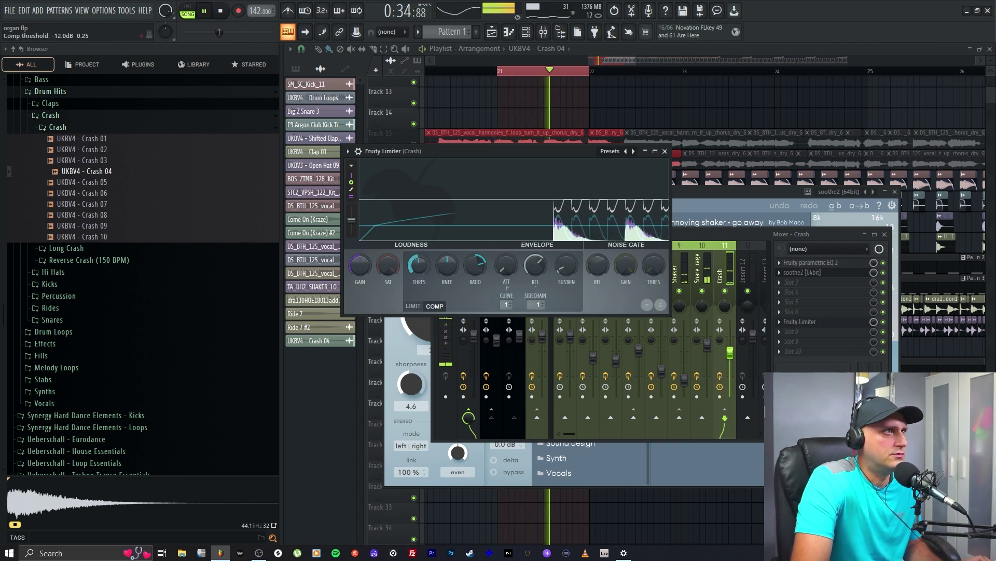
pyautogui.scroll(1, 422, 268)
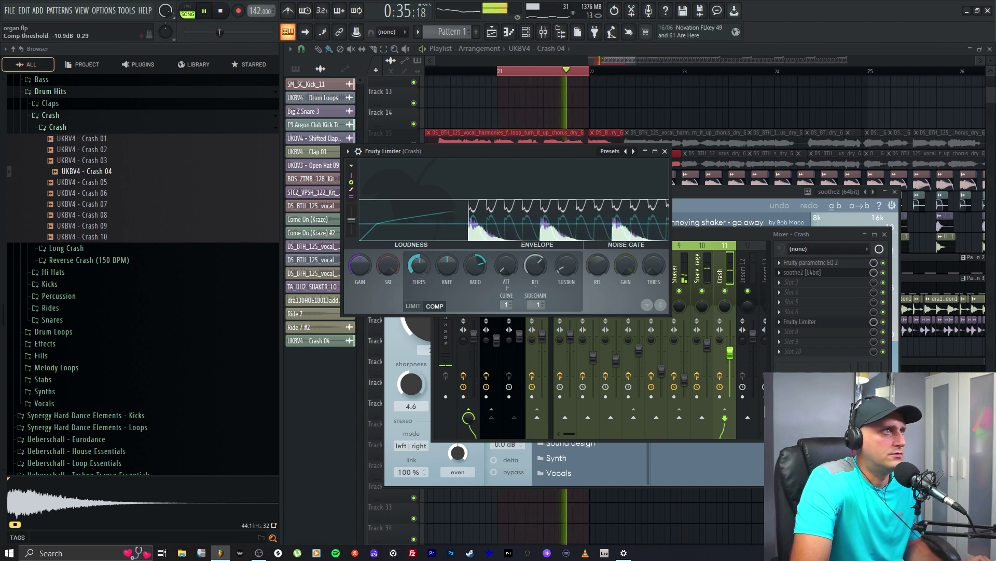
pyautogui.scroll(1, 421, 264)
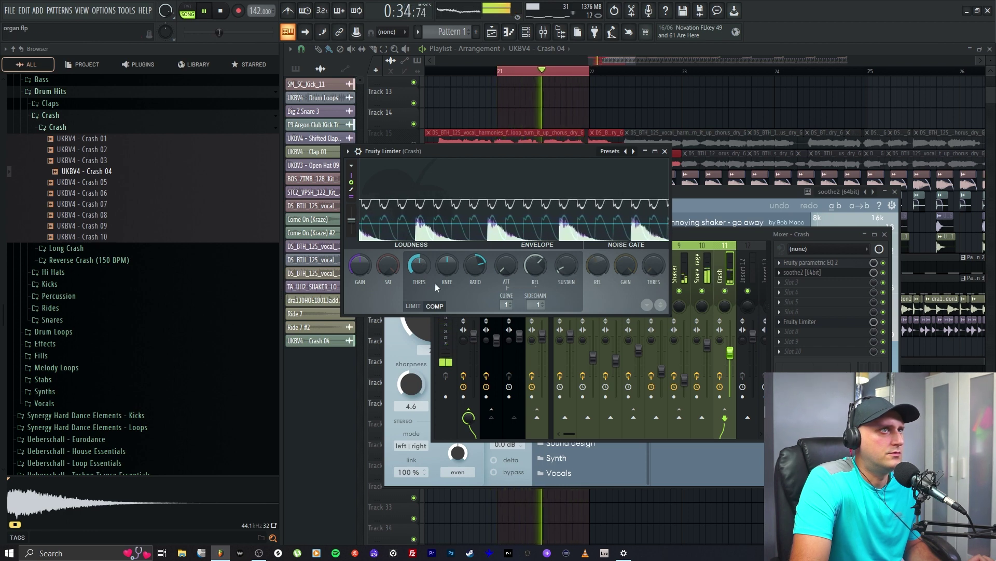
pyautogui.click(203, 12)
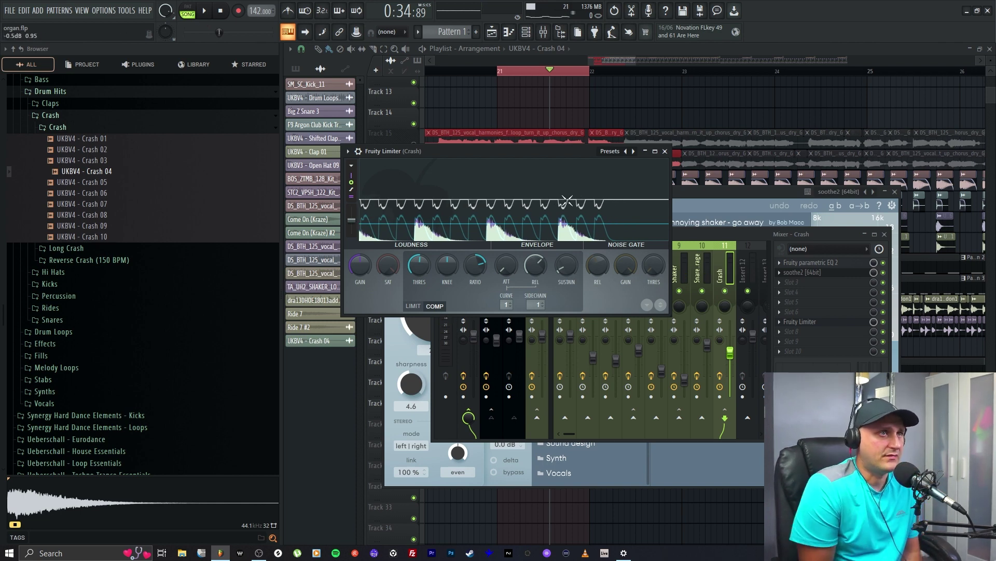
# Close the open windows and trim the end of the Crash 04 clip on Track 27 to the start of bar 22.
pyautogui.press('F12')
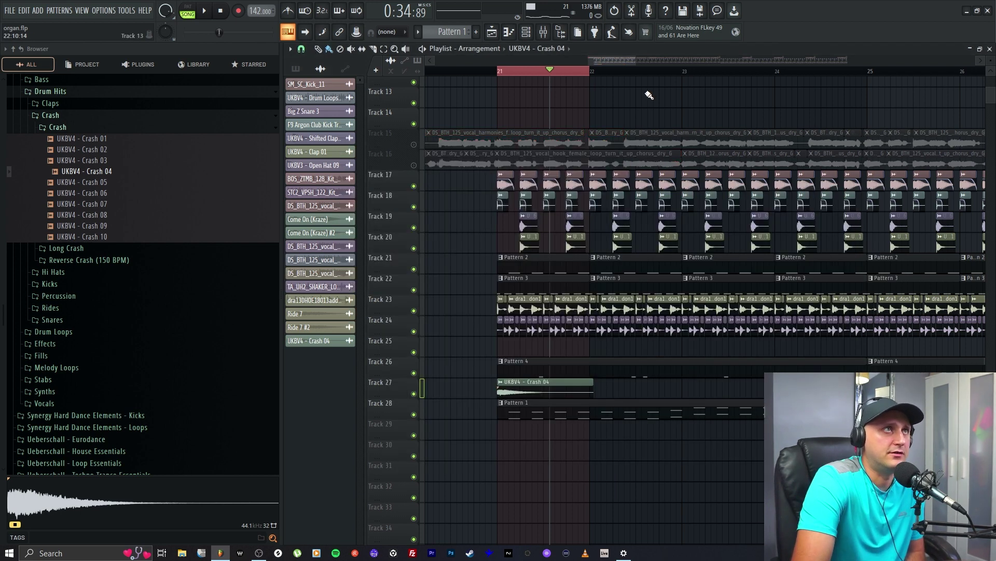
pyautogui.scroll(5, 596, 61)
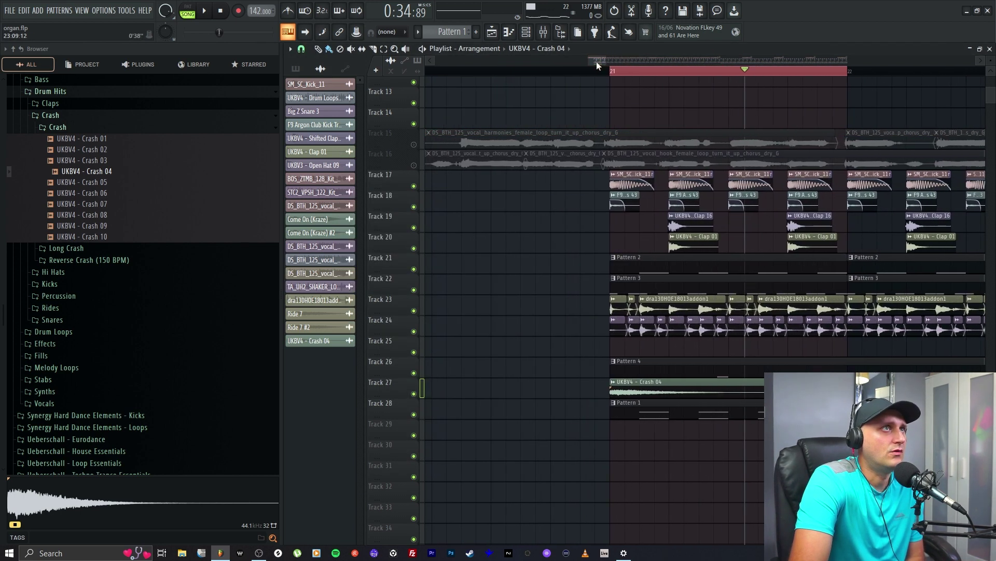
pyautogui.moveTo(992, 64); pyautogui.dragTo(989, 93)
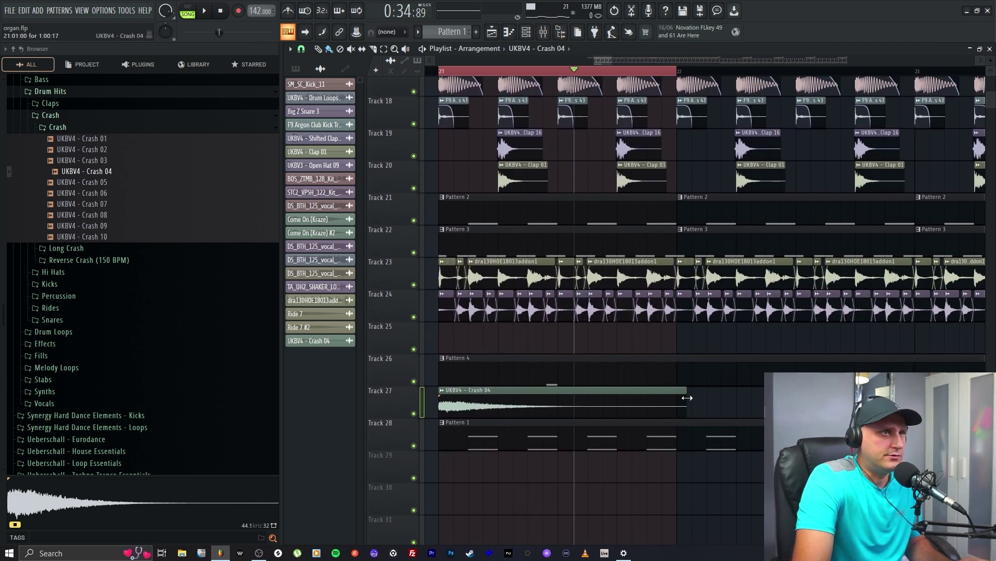
pyautogui.moveTo(687, 398); pyautogui.dragTo(686, 401)
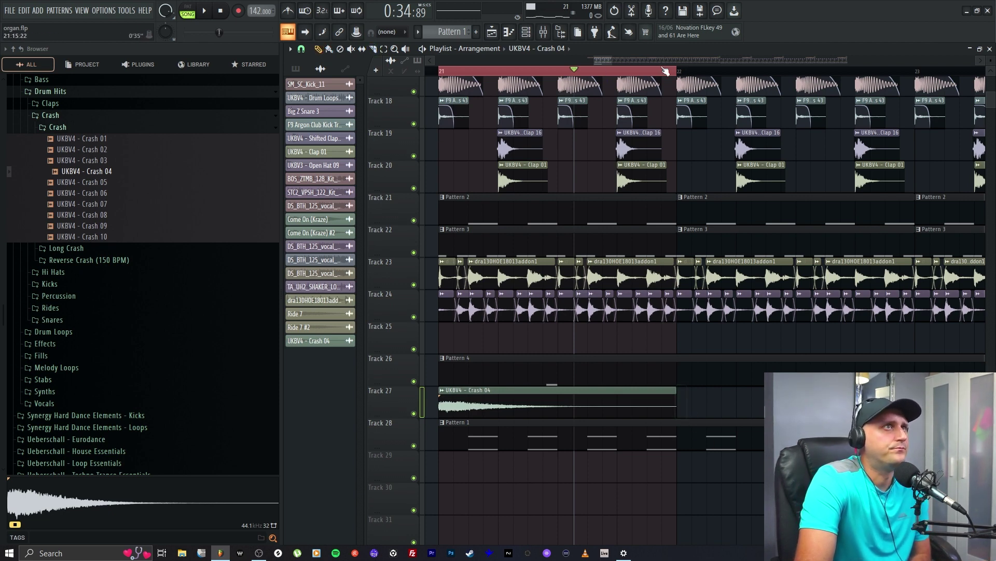
pyautogui.moveTo(613, 63); pyautogui.dragTo(654, 72)
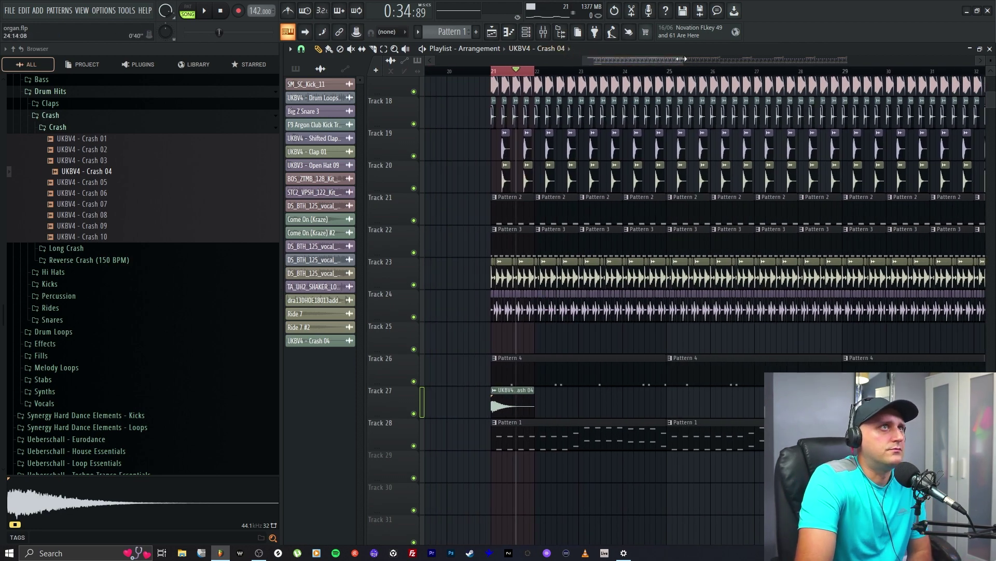
# Select bars 21 to 53 as the playback loop and play the arrangement, replaying from just before bar 37.
pyautogui.scroll(-3, 565, 489)
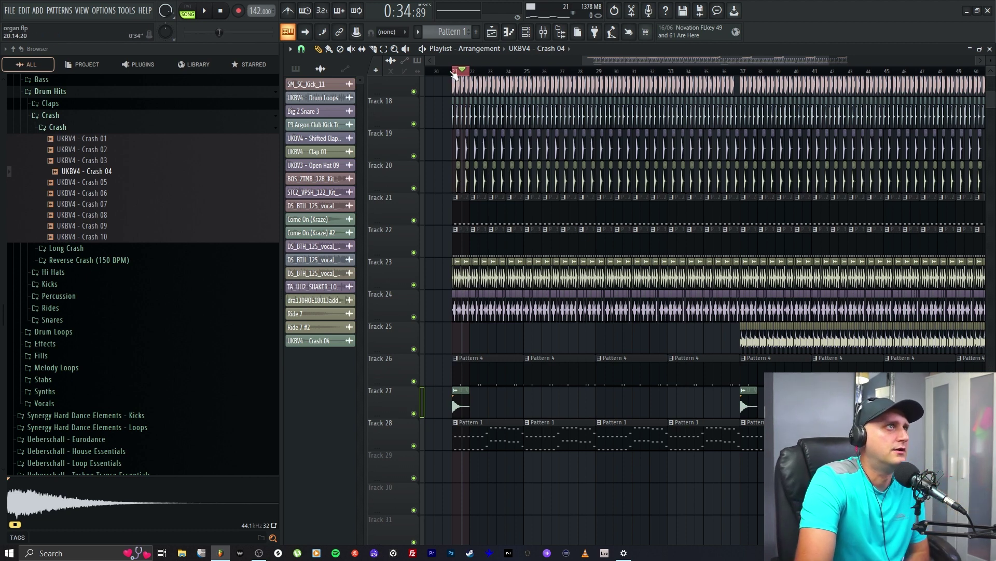
pyautogui.moveTo(458, 74); pyautogui.dragTo(929, 132)
pyautogui.scroll(4, 440, 109)
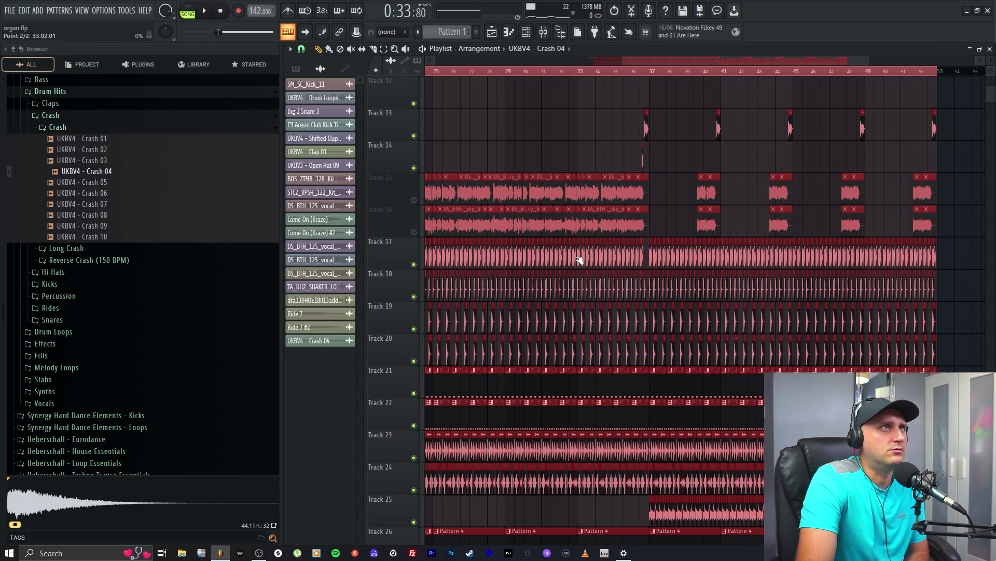
pyautogui.press('space')
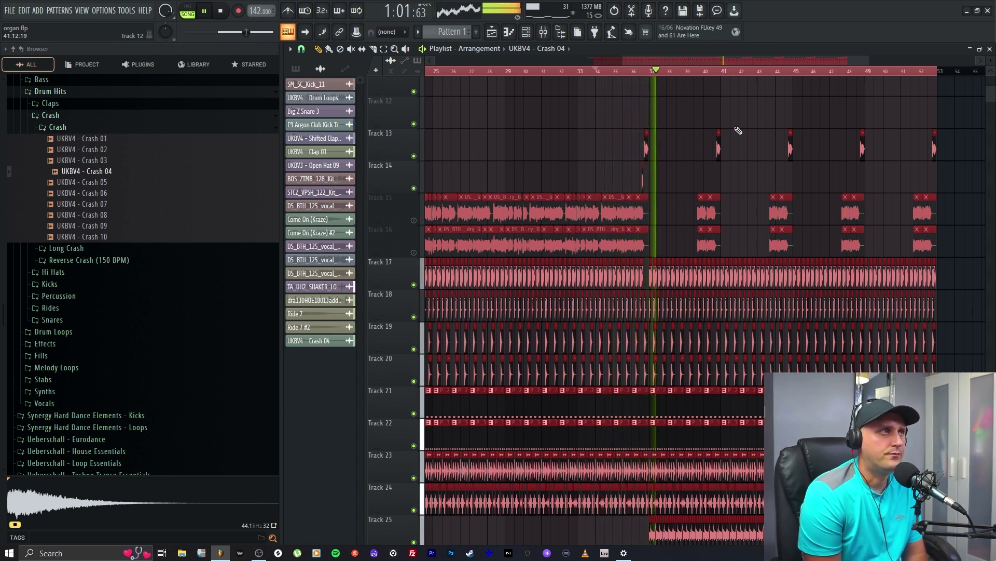
pyautogui.click(634, 71)
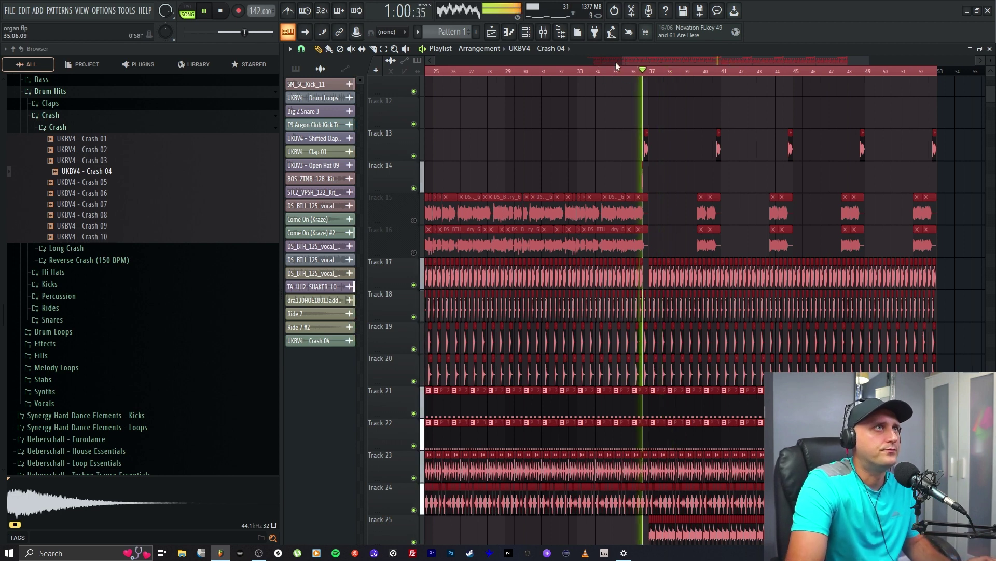
# Lower the Ride mixer track's volume slightly during playback and replay the lead-in to bar 37.
pyautogui.press('F9')
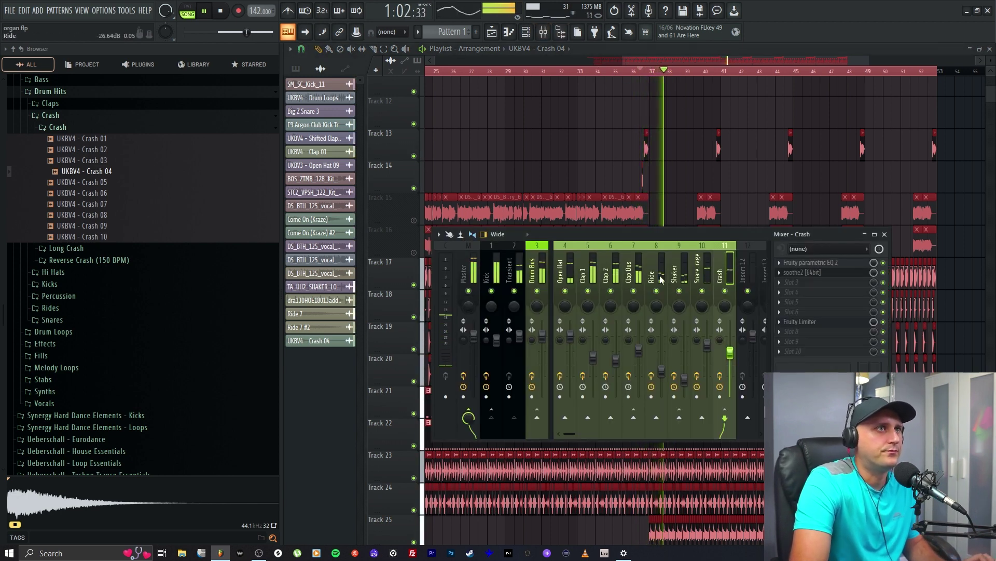
pyautogui.click(662, 371)
pyautogui.moveTo(662, 370); pyautogui.dragTo(661, 374)
pyautogui.press('F9')
pyautogui.click(628, 71)
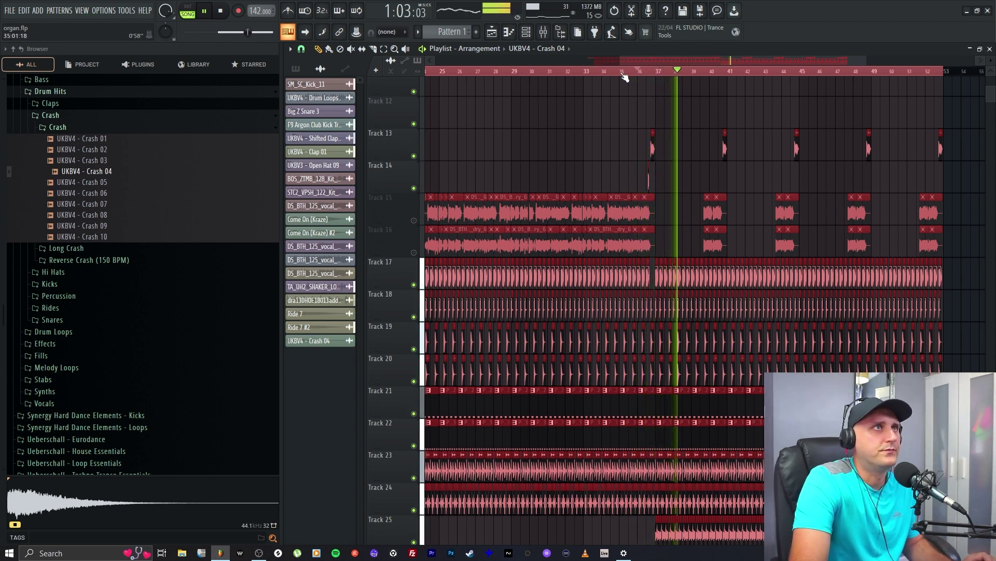
# Loop bars 35 to 39, raise the Crash mixer track's volume slightly and check the ducking in its Fruity Limiter.
pyautogui.moveTo(623, 77); pyautogui.dragTo(690, 86)
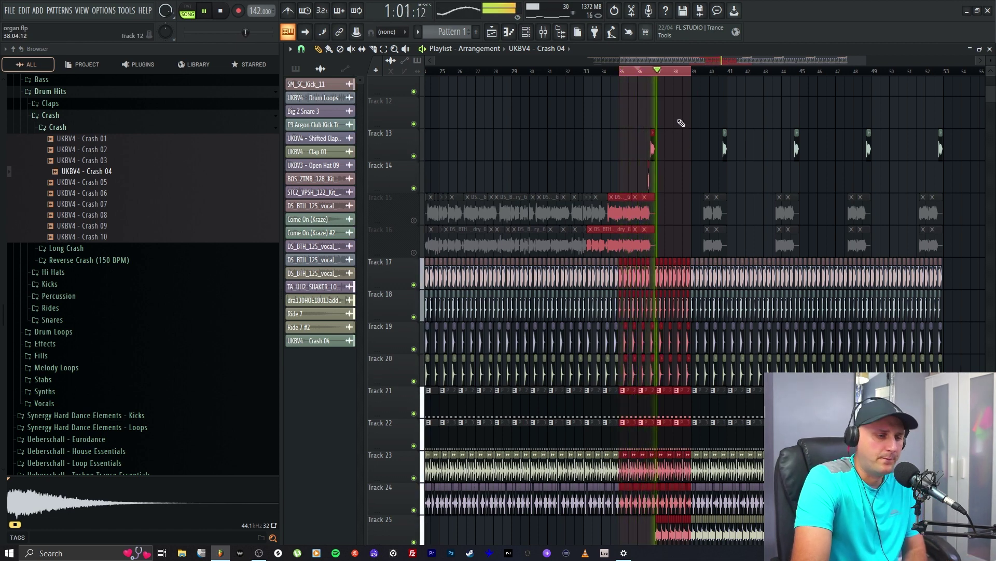
pyautogui.click(545, 33)
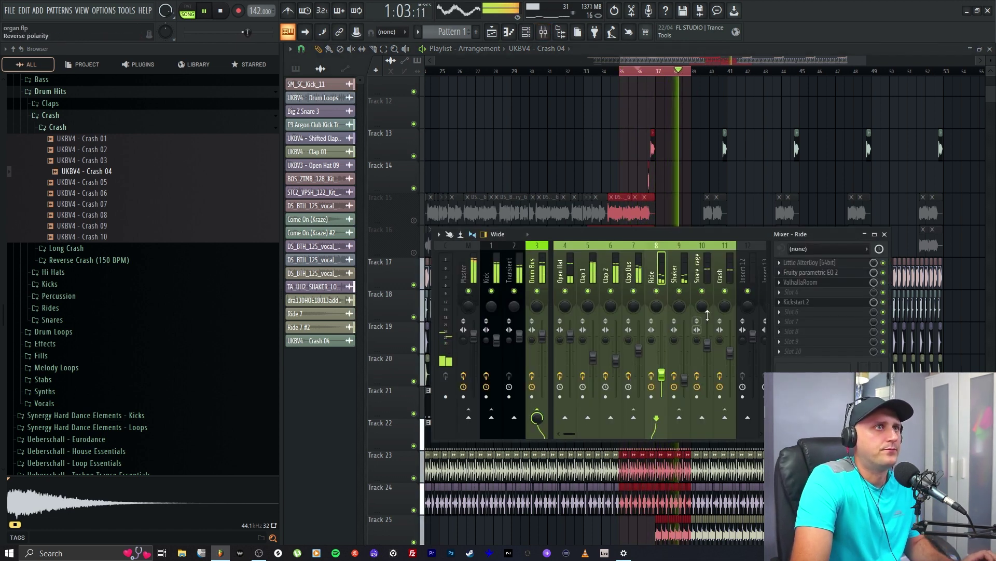
pyautogui.scroll(1, 731, 353)
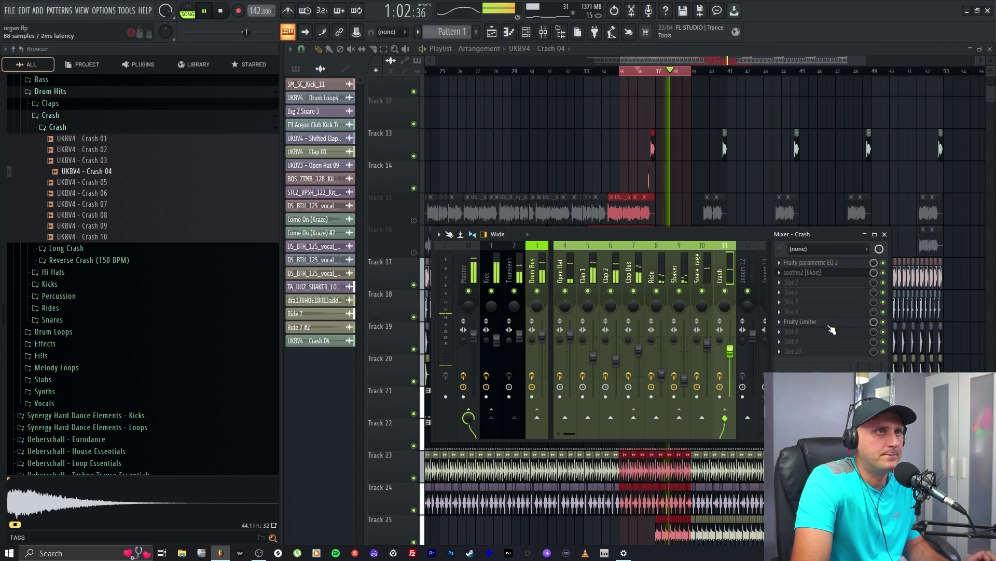
pyautogui.click(810, 323)
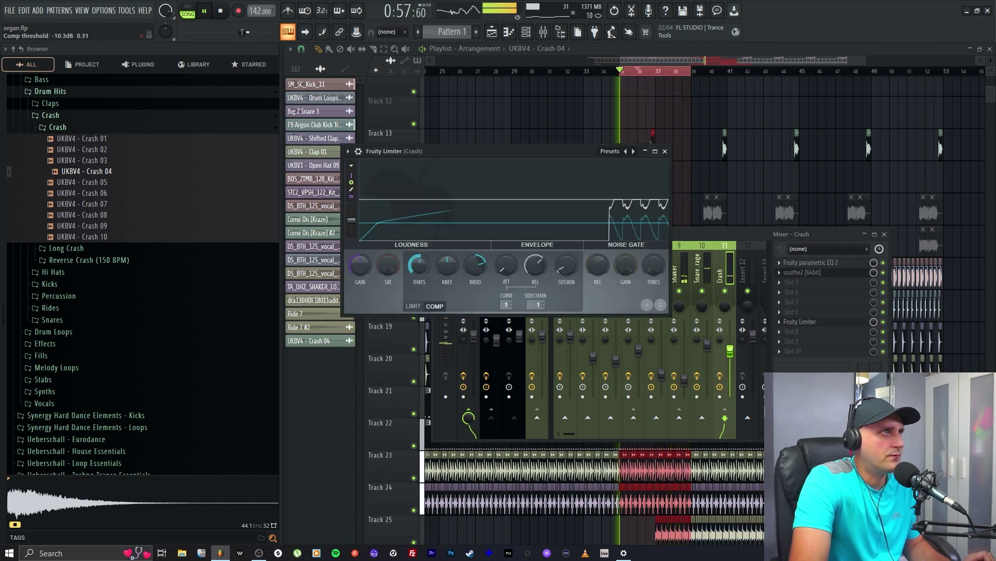
pyautogui.click(720, 353)
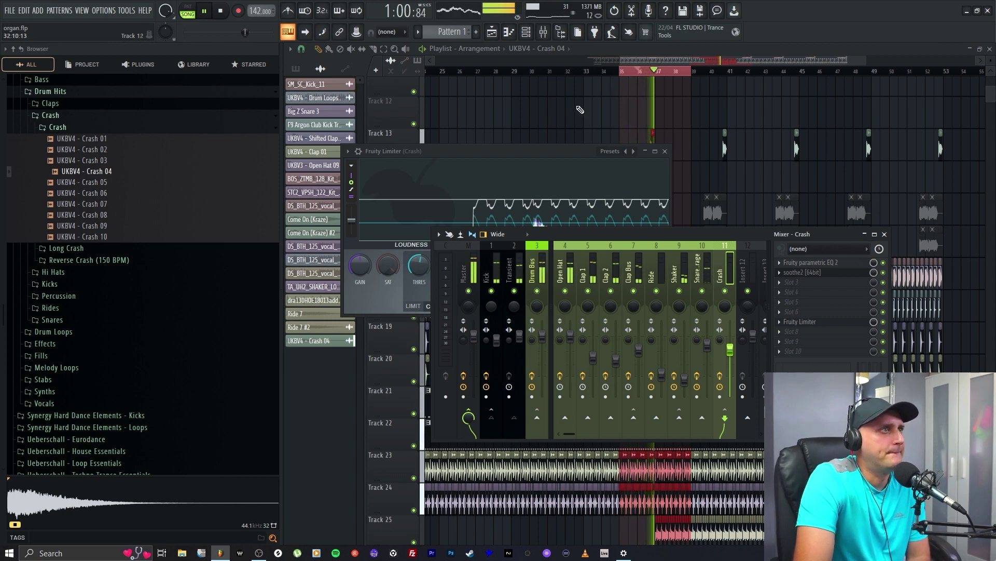
# Close the open windows, solo the crash on Track 27 and replay from just before bar 37.
pyautogui.press('F12')
pyautogui.scroll(-4, 614, 248)
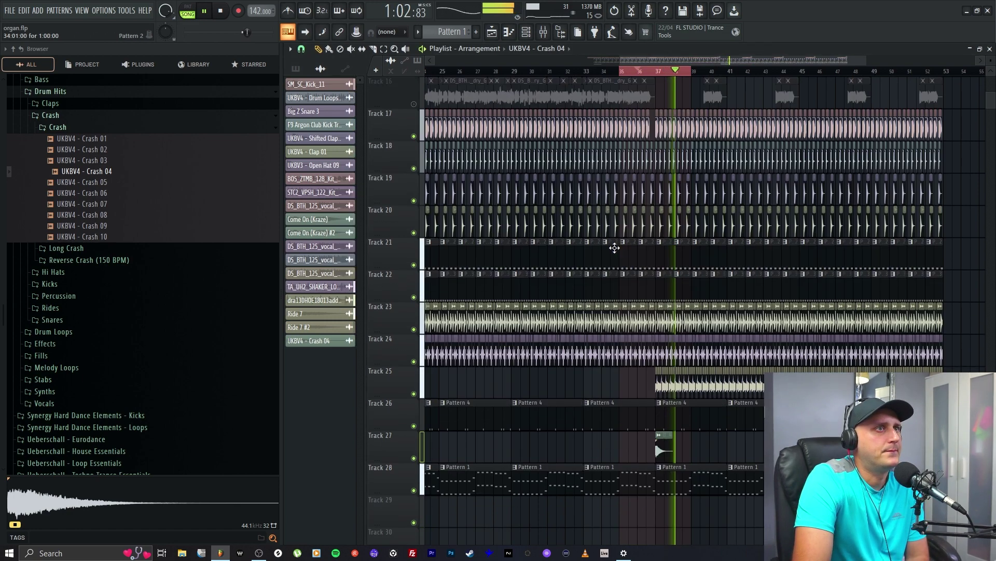
pyautogui.keyDown('ctrl'); pyautogui.click(414, 458); pyautogui.keyUp('ctrl')
pyautogui.scroll(-2, 652, 93)
pyautogui.click(649, 74)
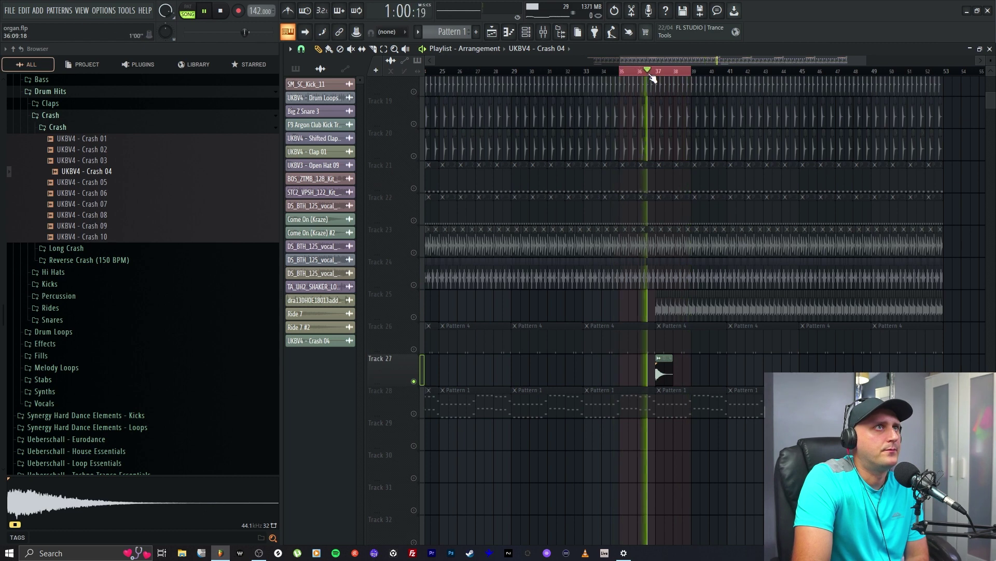
# Unmute Tracks 17 and 18 alongside the crash, loop the first two beats of bar 37 and stop playback after listening.
pyautogui.scroll(6, 673, 292)
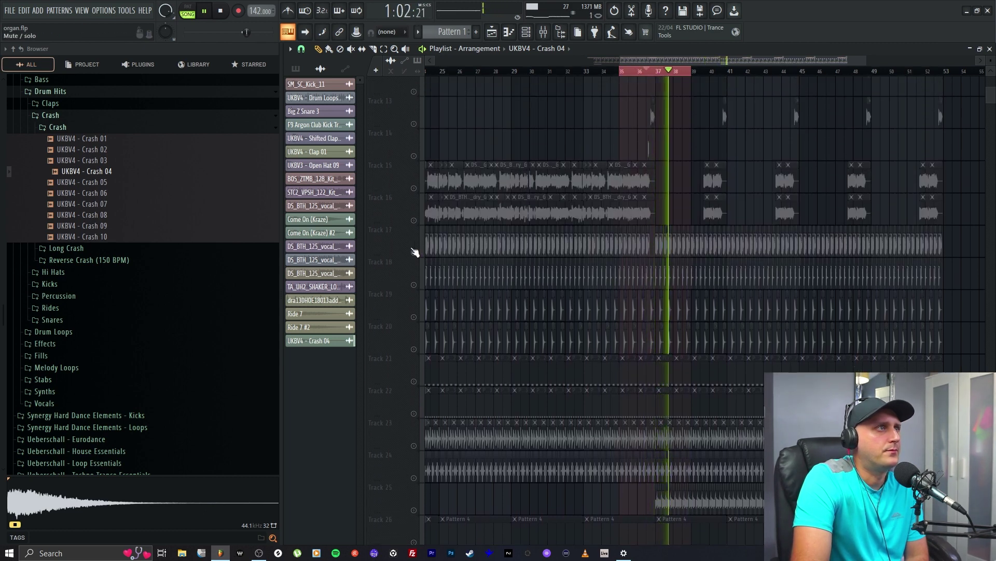
pyautogui.click(414, 253)
pyautogui.click(413, 284)
pyautogui.click(650, 73)
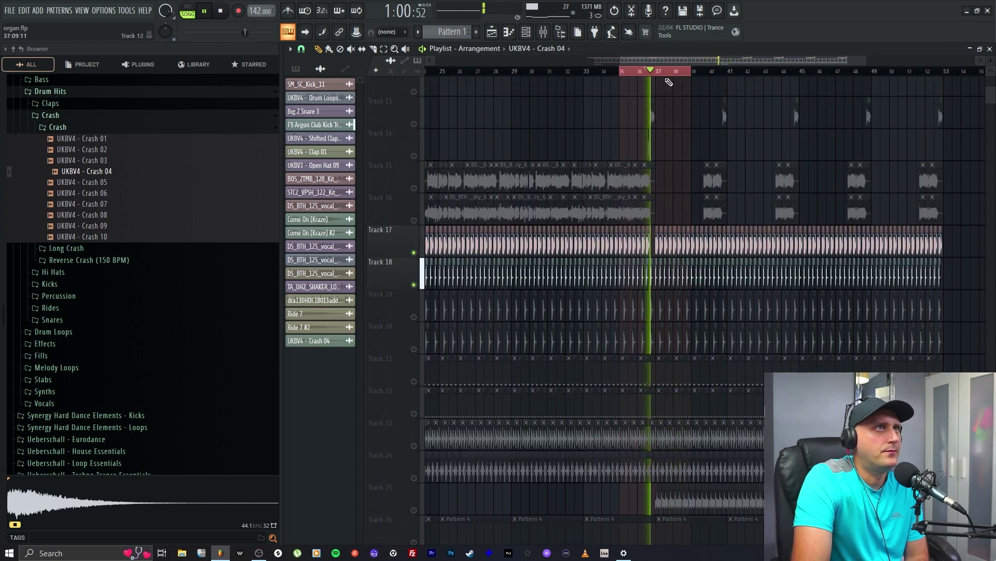
pyautogui.moveTo(657, 71); pyautogui.dragTo(673, 71)
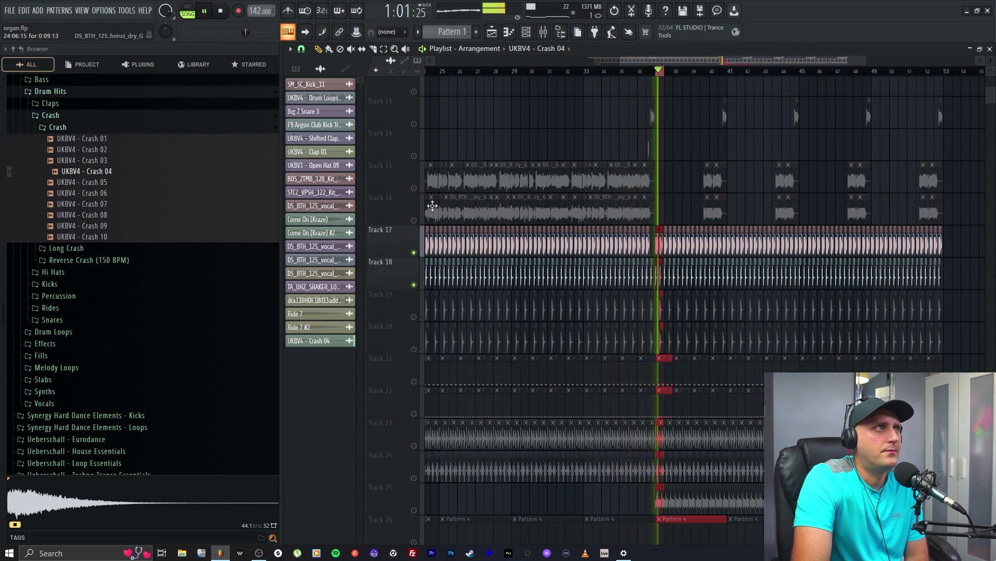
pyautogui.press('space')
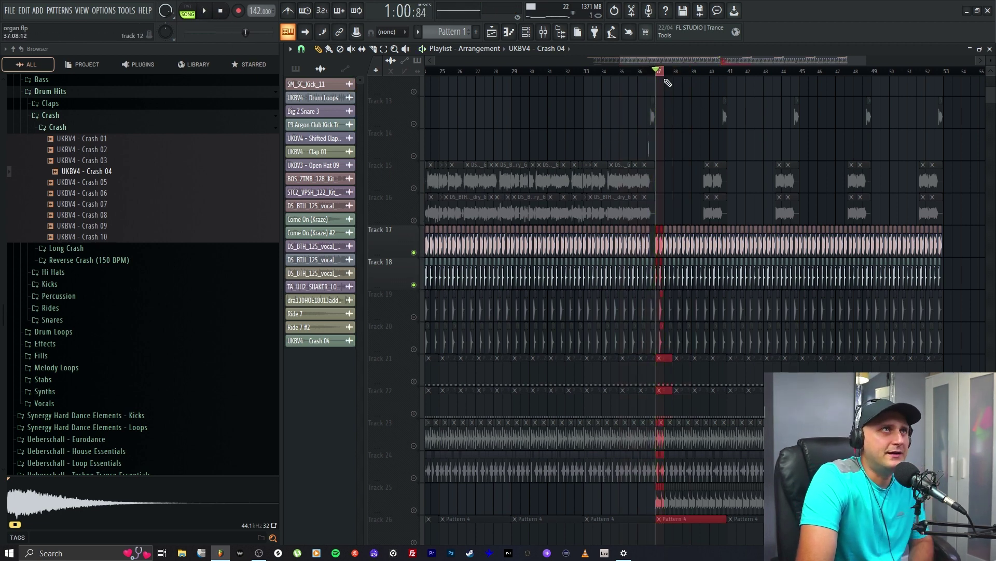
# Mute the clips on Tracks 17 and 18 following the first kick at bar 37, and play bar 37 as a loop.
pyautogui.moveTo(867, 63); pyautogui.dragTo(668, 62)
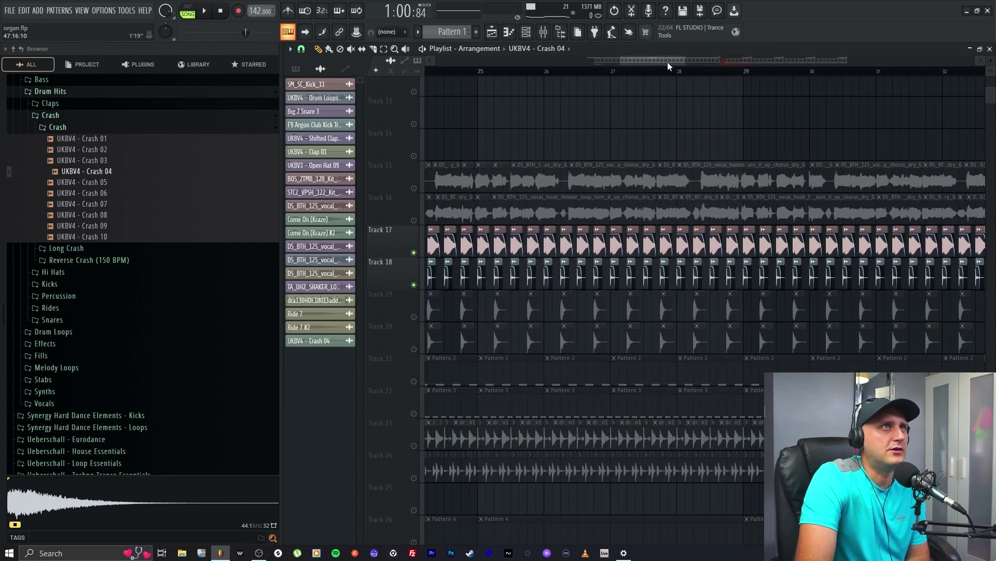
pyautogui.click(352, 49)
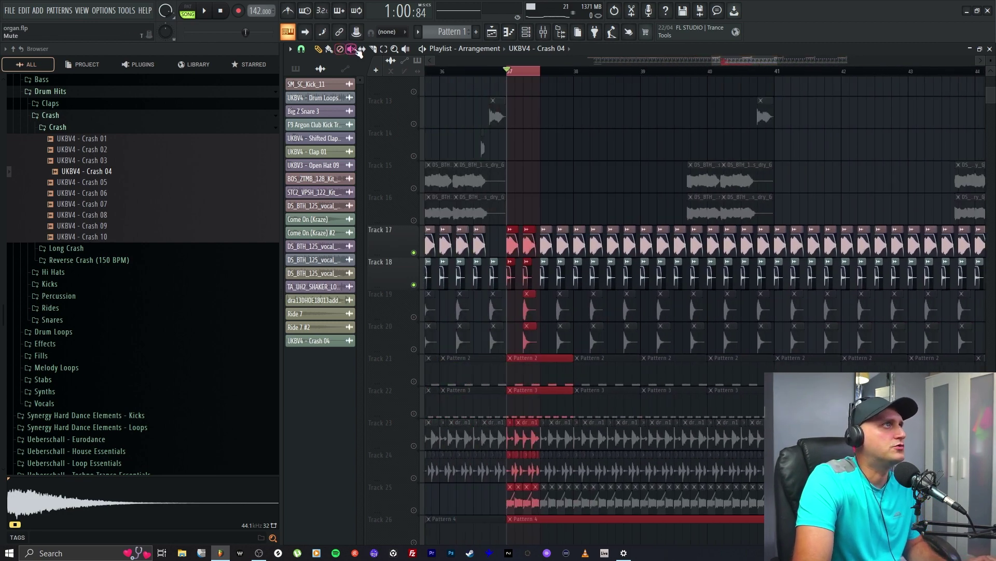
pyautogui.click(529, 247)
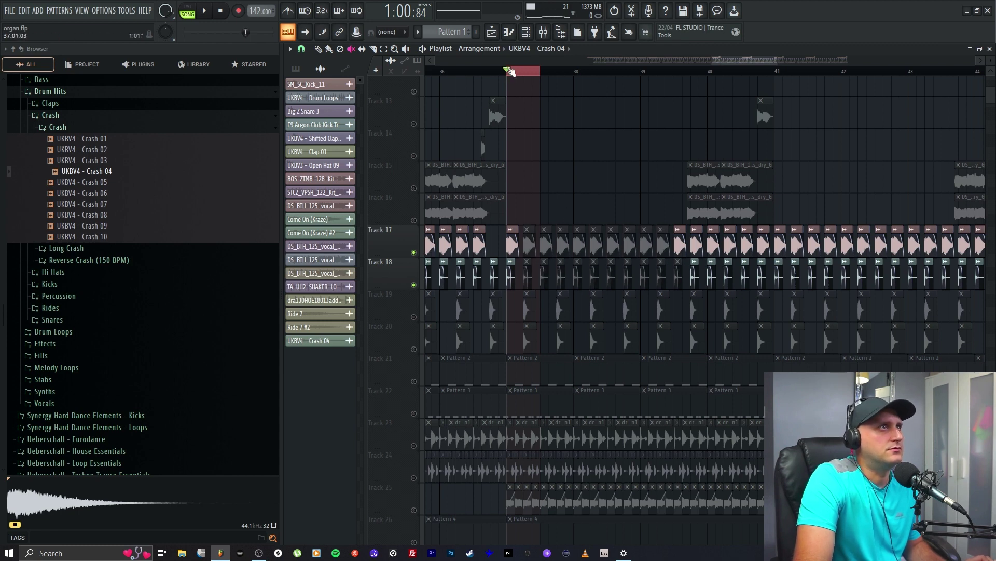
pyautogui.moveTo(510, 71); pyautogui.dragTo(571, 78)
pyautogui.press('space')
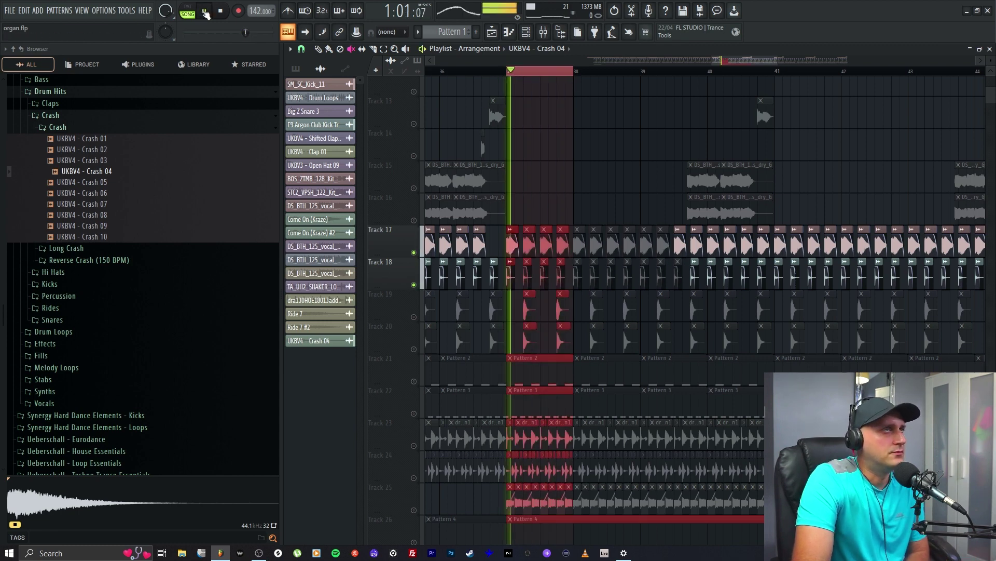
# Toggle the Crash track's Fruity Limiter to compare the kick ducking, view its compressor display and stop playback.
pyautogui.press('F9')
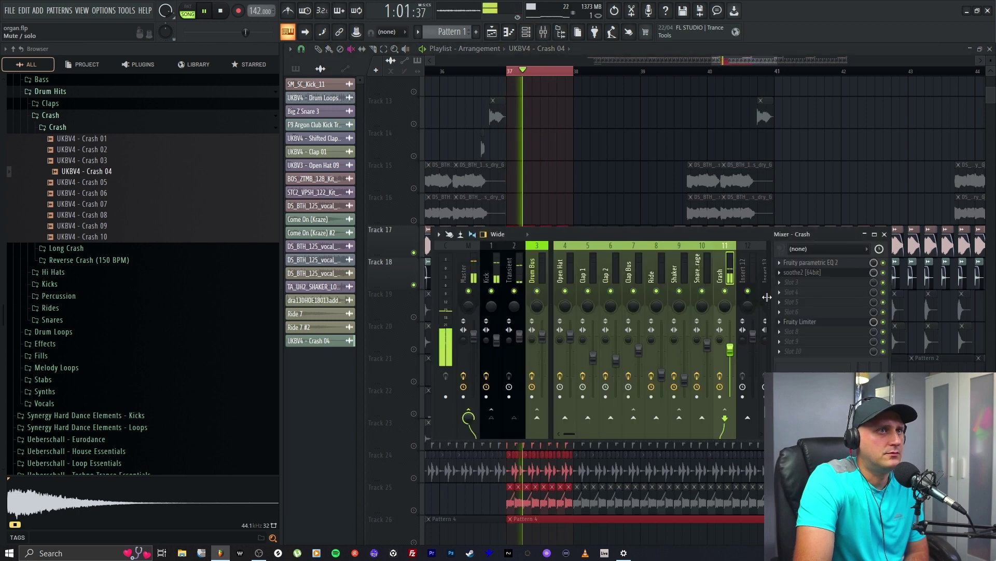
pyautogui.click(883, 322)
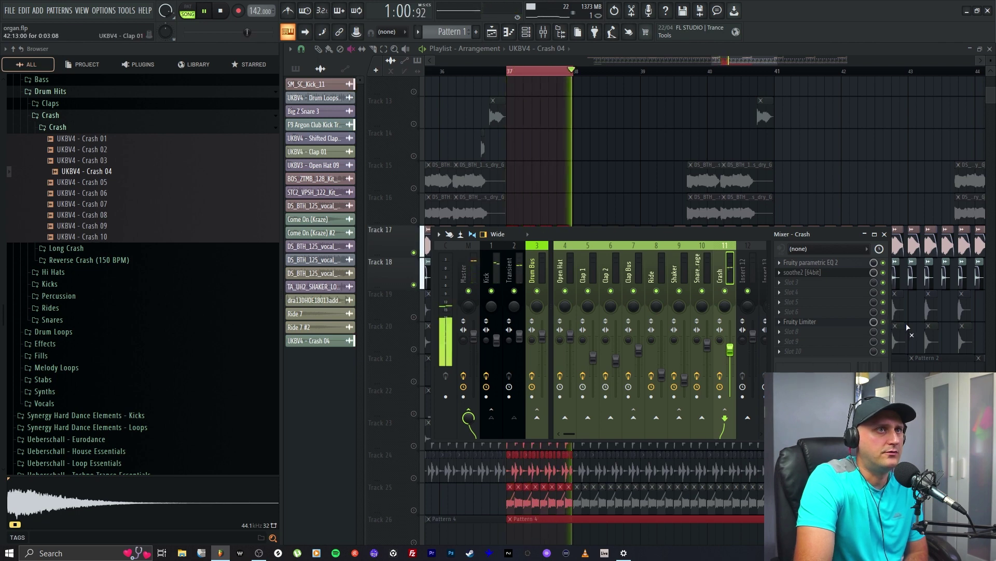
pyautogui.click(826, 324)
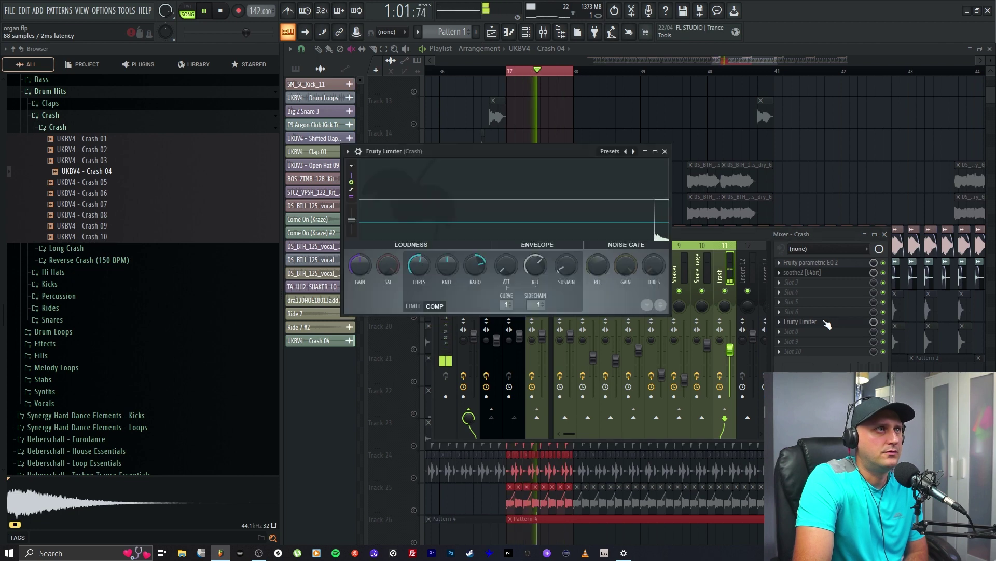
pyautogui.click(220, 13)
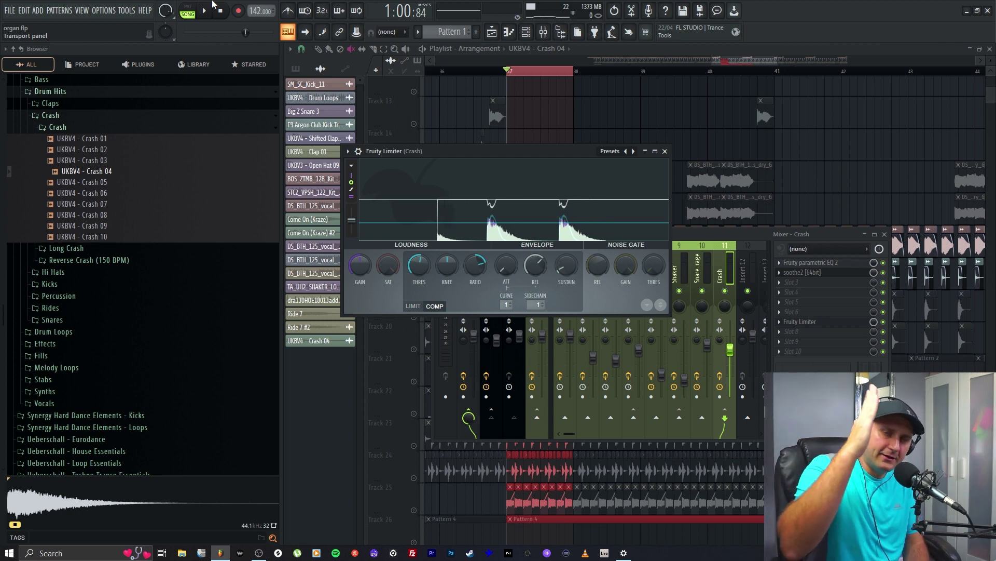
# Unsolo the tracks, restore the muted clips on Tracks 17 and 18 and stop the playback.
pyautogui.press('F5')
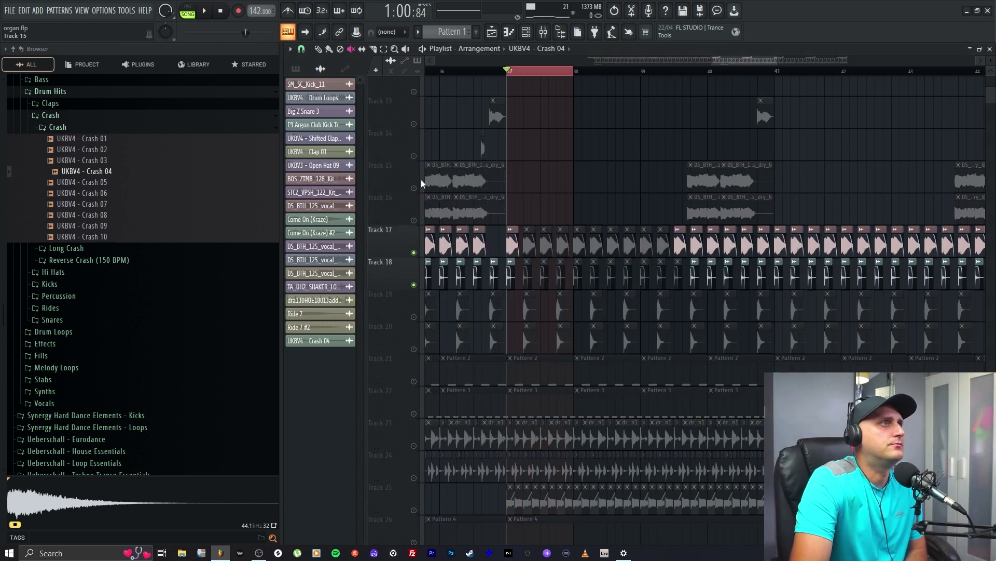
pyautogui.press('space')
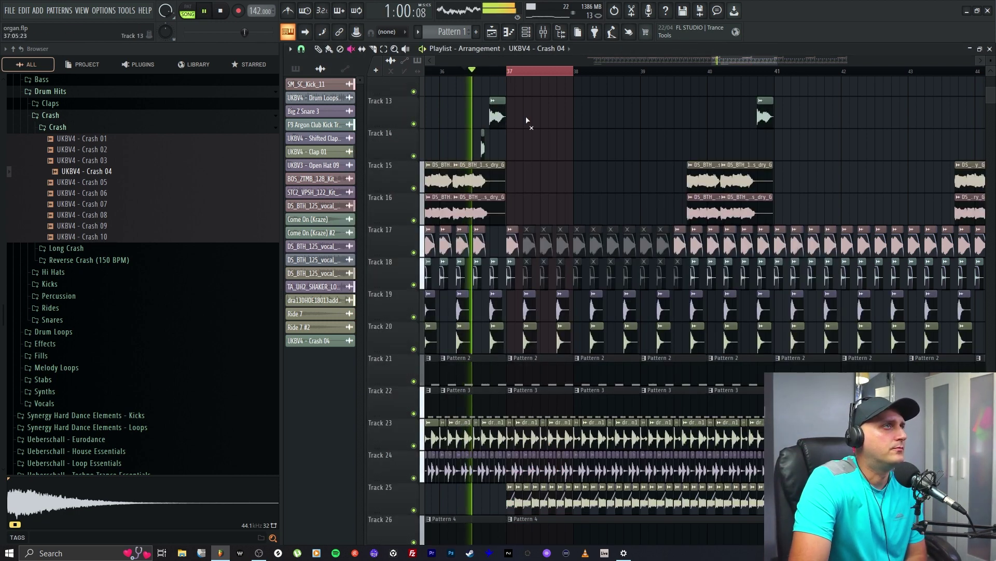
pyautogui.click(222, 13)
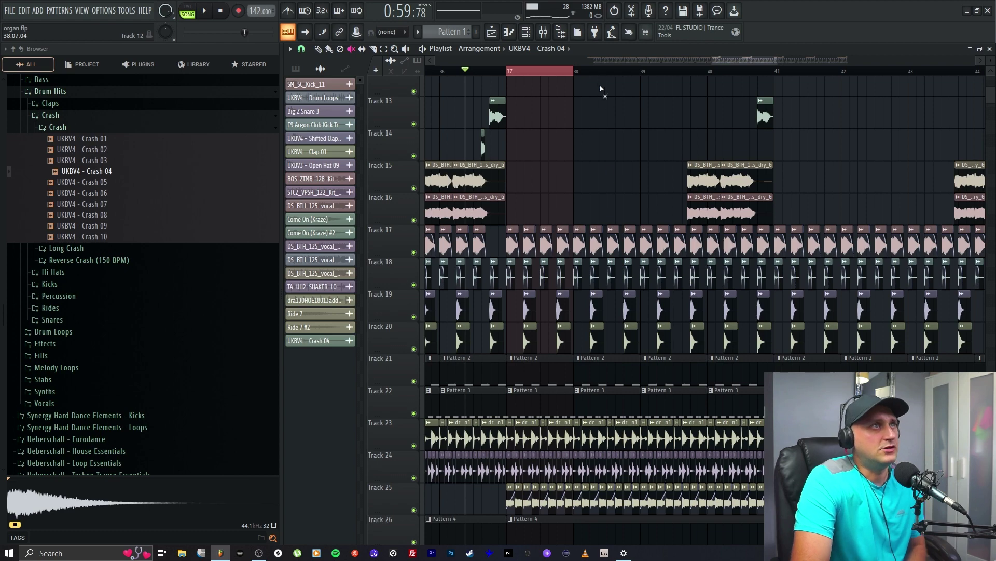
# Solo Track 26 together with the kick and clap Tracks 17 to 20.
pyautogui.scroll(-5, 778, 63)
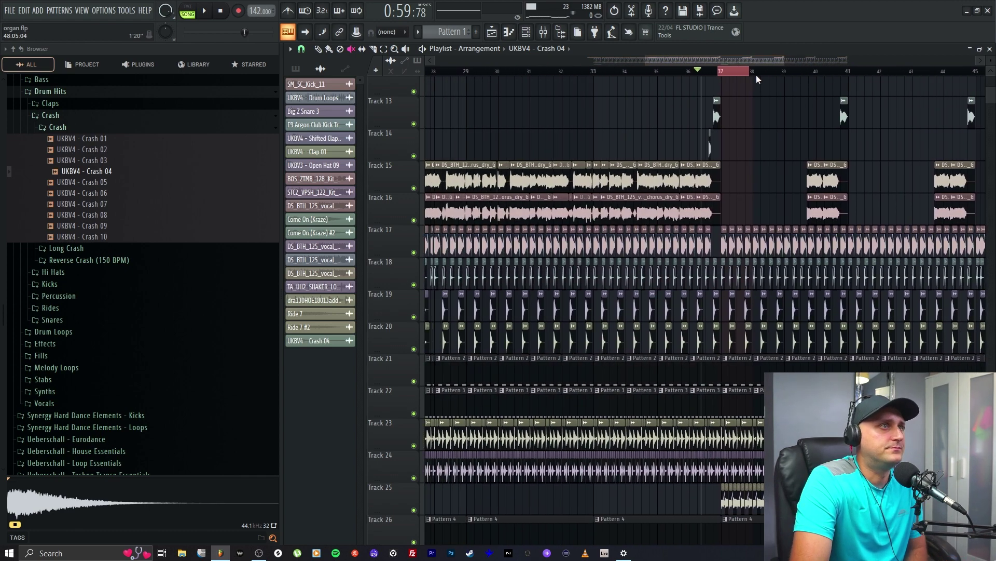
pyautogui.scroll(-2, 577, 230)
pyautogui.scroll(-3, 756, 260)
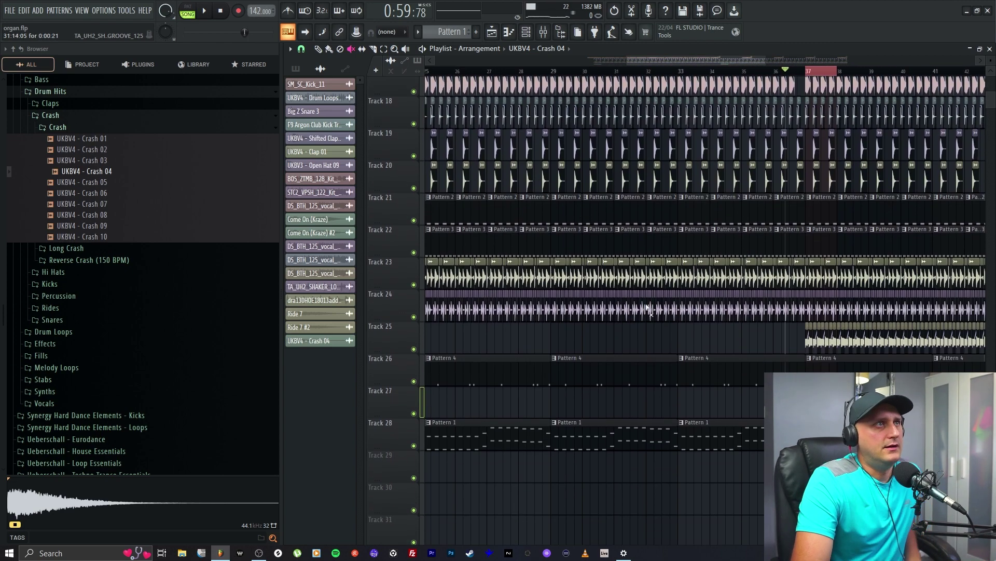
pyautogui.moveTo(666, 61); pyautogui.dragTo(620, 64)
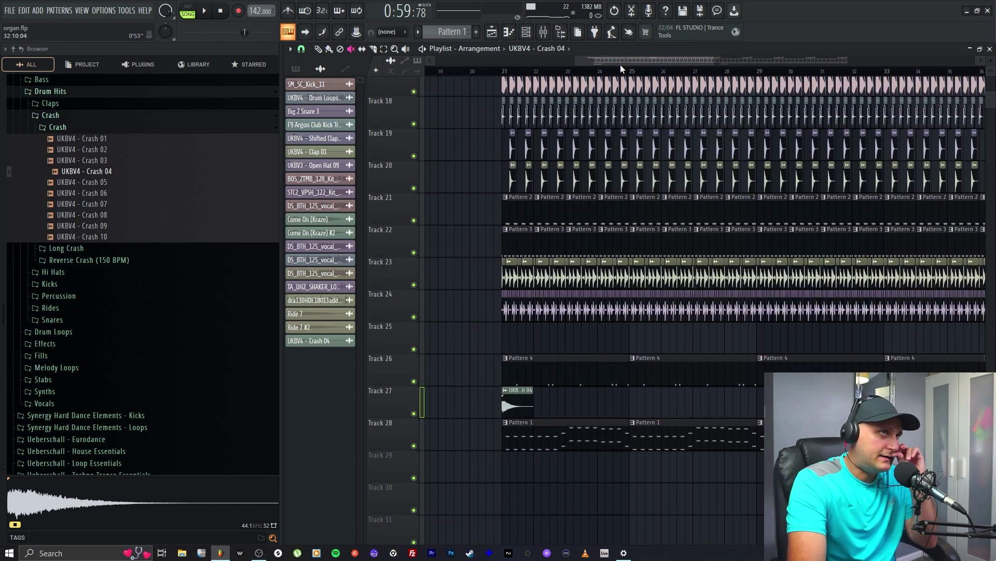
pyautogui.scroll(2, 735, 234)
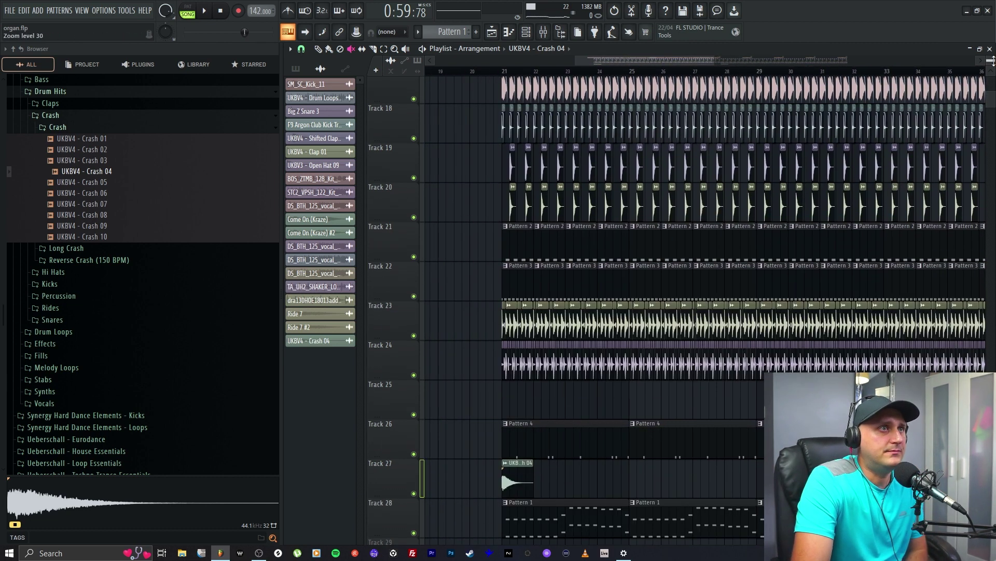
pyautogui.scroll(1, 729, 297)
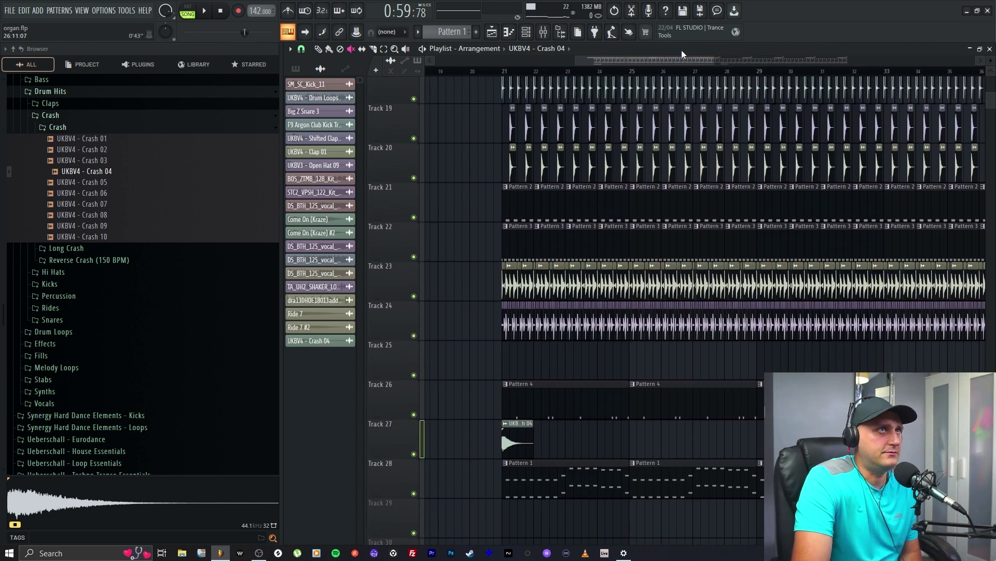
pyautogui.moveTo(716, 57); pyautogui.dragTo(609, 58)
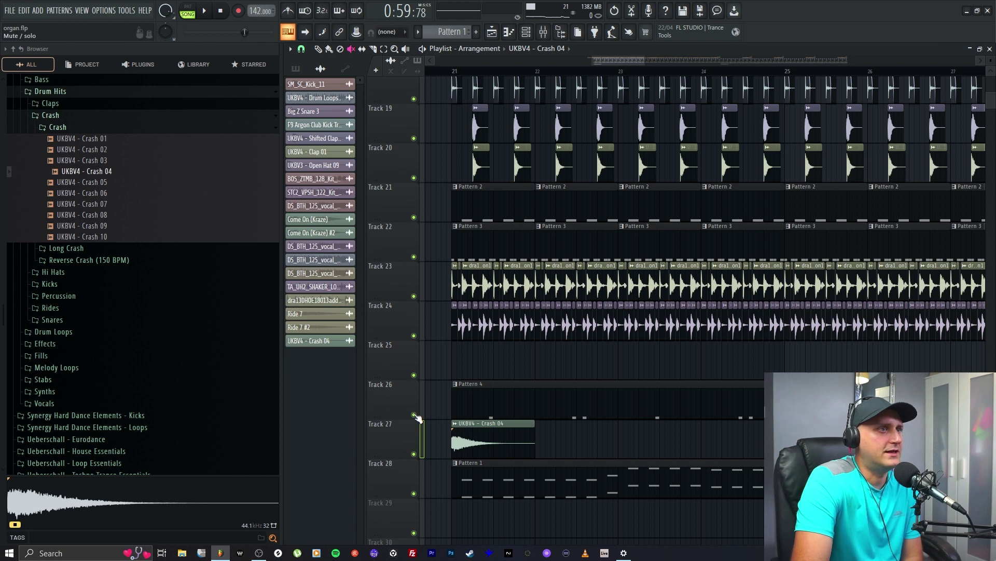
pyautogui.rightClick(414, 415)
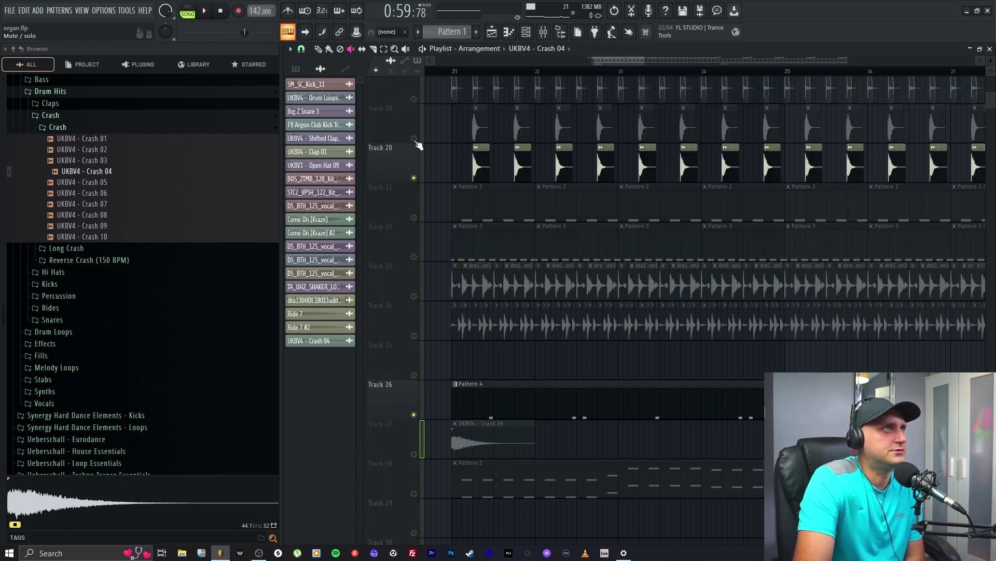
pyautogui.rightClick(415, 145)
pyautogui.scroll(2, 415, 155)
pyautogui.click(414, 177)
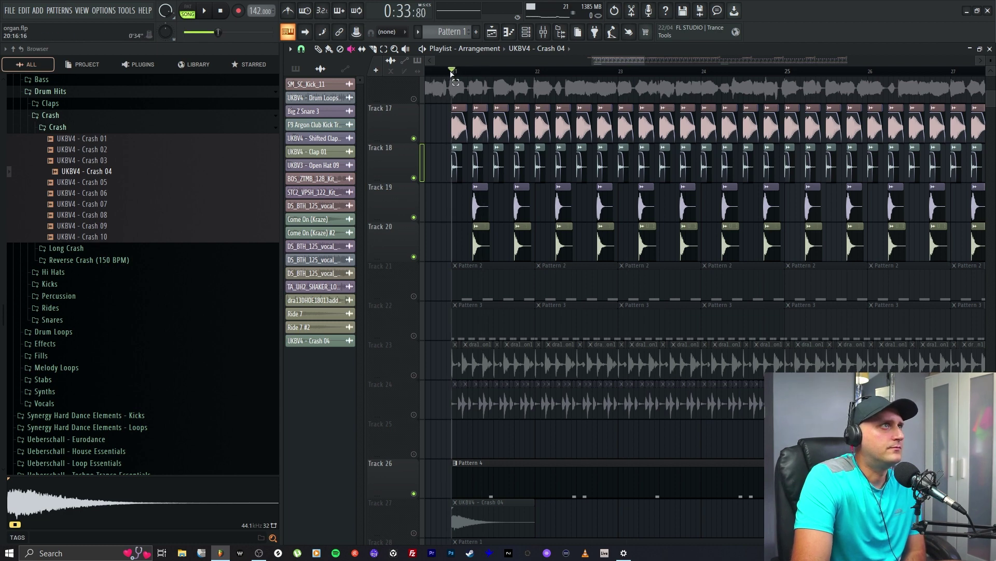
# Listen to bars 21 and 22 as a loop, stop playback and set the time selection to bars 21 to 24.
pyautogui.moveTo(452, 71); pyautogui.dragTo(620, 106)
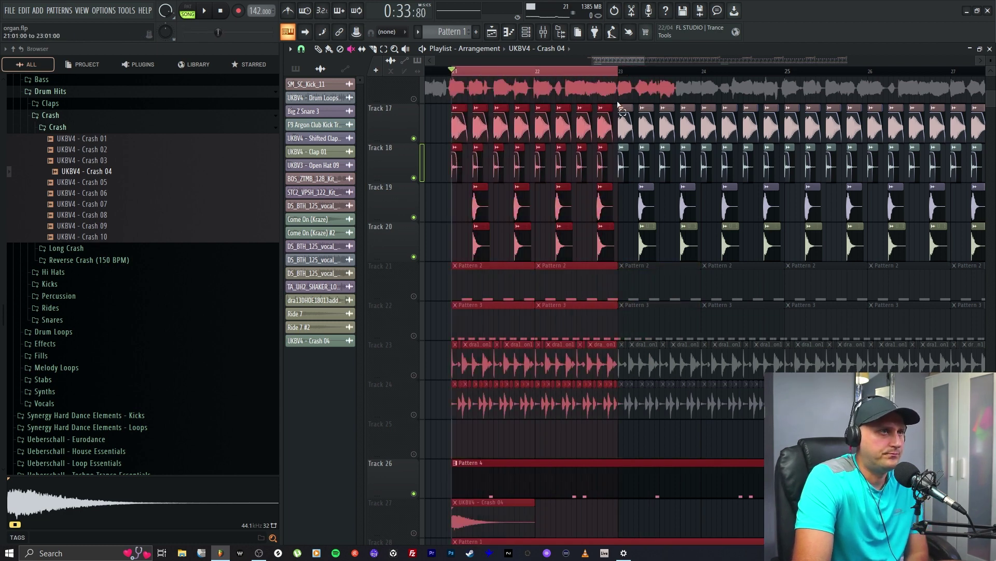
pyautogui.click(207, 12)
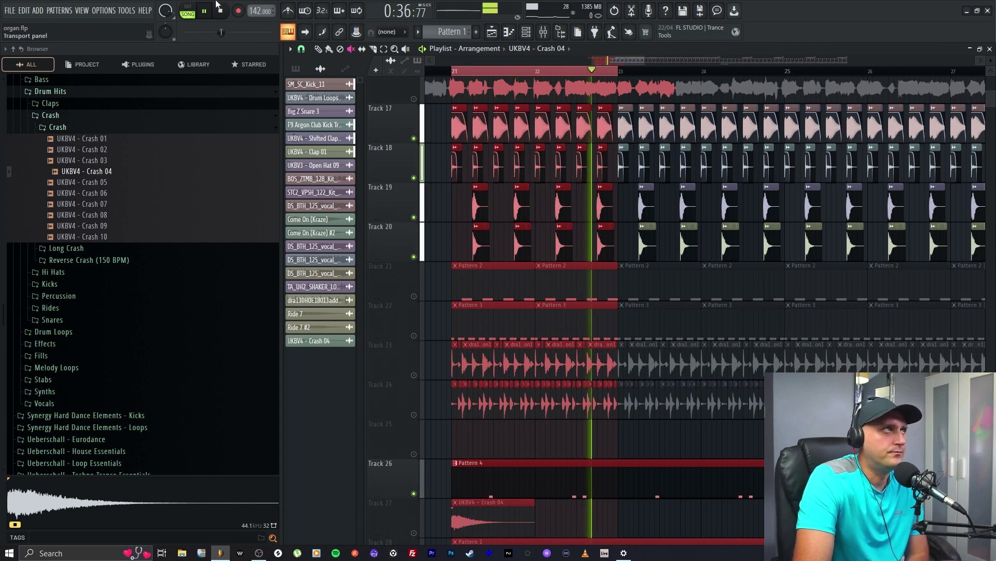
pyautogui.press('space')
pyautogui.moveTo(452, 76); pyautogui.dragTo(777, 93)
pyautogui.click(725, 428)
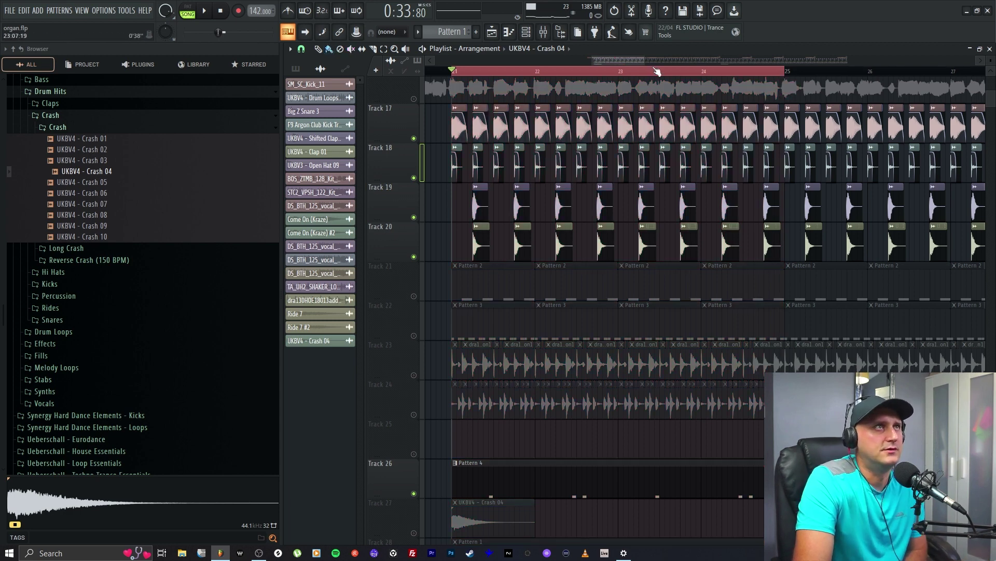
# Copy the beat-two claps on Tracks 19 and 20 to just after beat three of bar 24, and play that bar as a loop.
pyautogui.scroll(5, 634, 63)
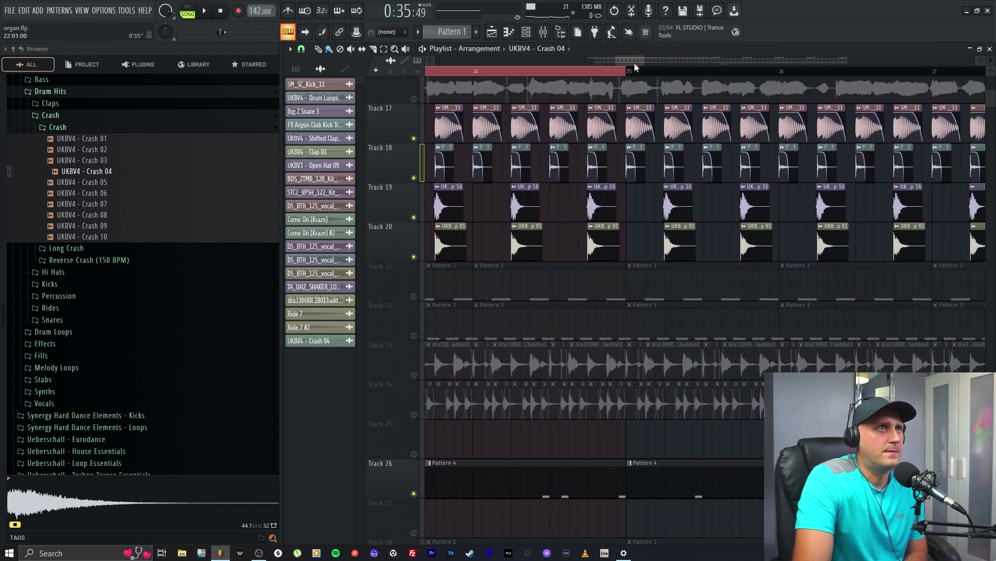
pyautogui.moveTo(634, 64); pyautogui.dragTo(631, 64)
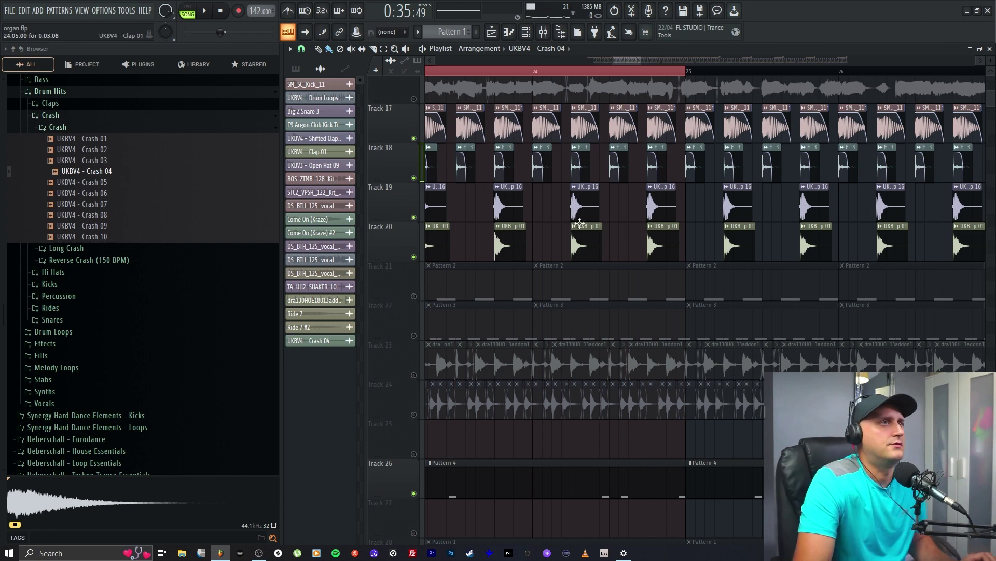
pyautogui.moveTo(564, 217); pyautogui.dragTo(634, 213)
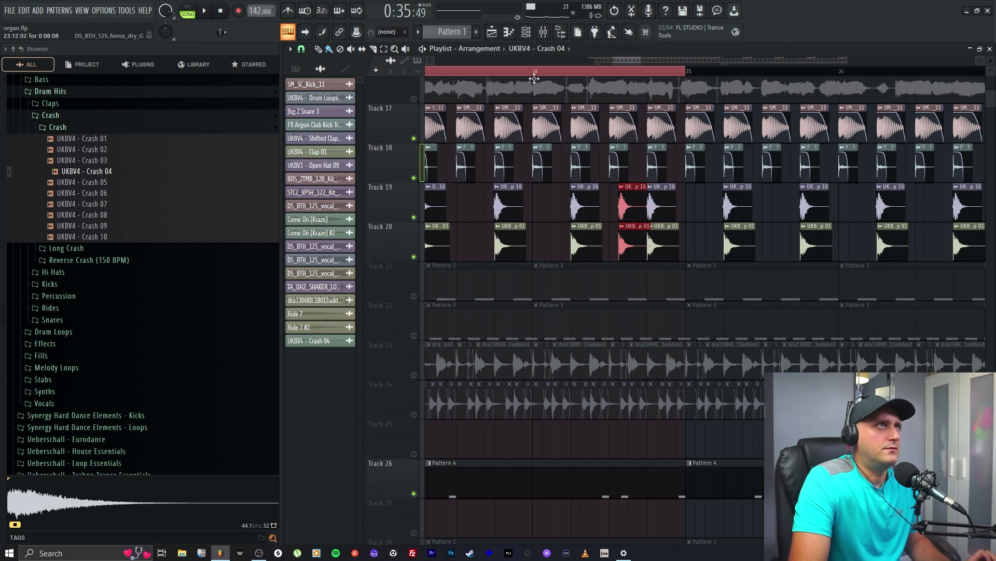
pyautogui.moveTo(534, 78); pyautogui.dragTo(682, 78)
pyautogui.click(207, 8)
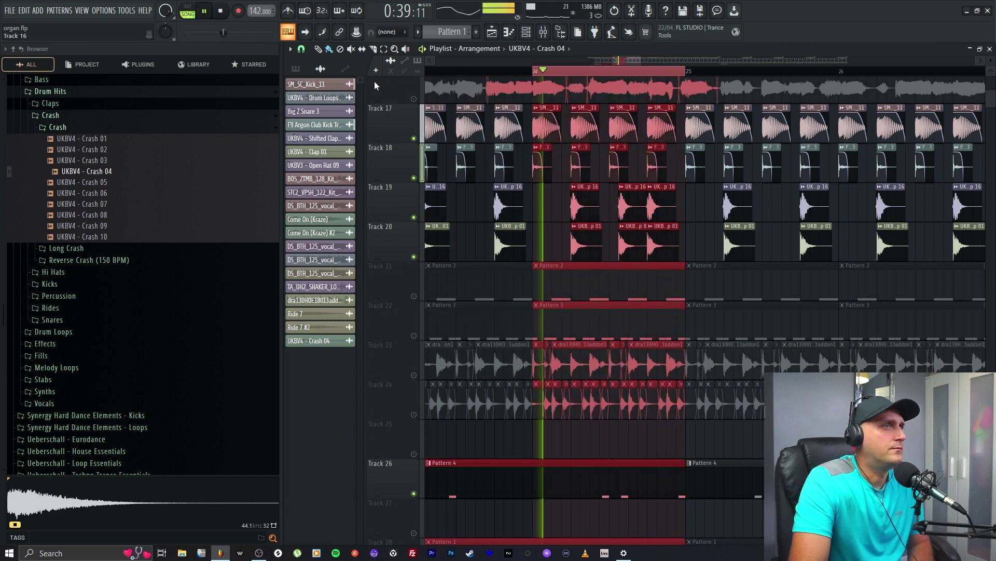
# Move the copied claps to half a beat before beat four, trim them where the following claps start and stop playback.
pyautogui.scroll(5, 631, 61)
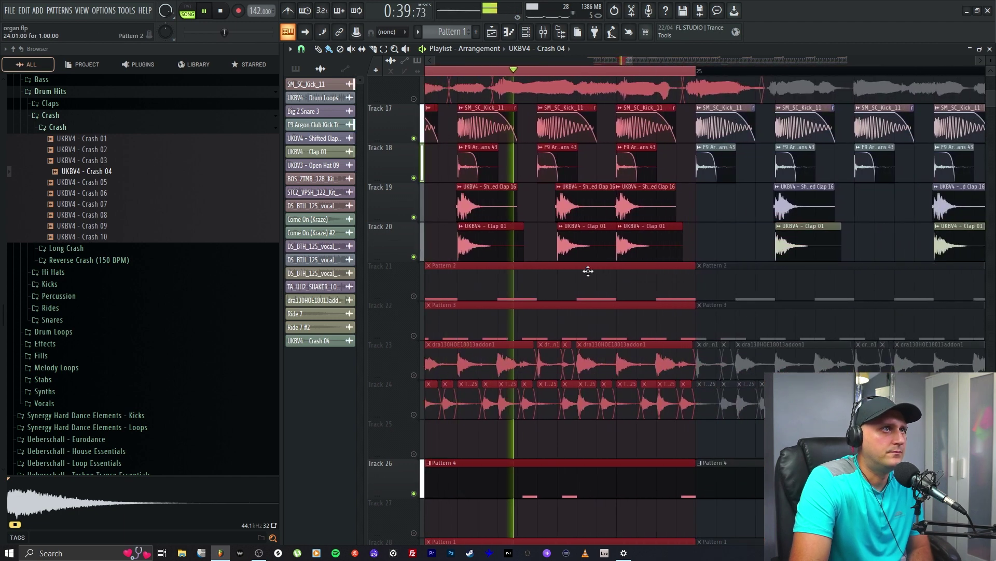
pyautogui.moveTo(570, 214); pyautogui.dragTo(584, 200)
pyautogui.click(575, 211)
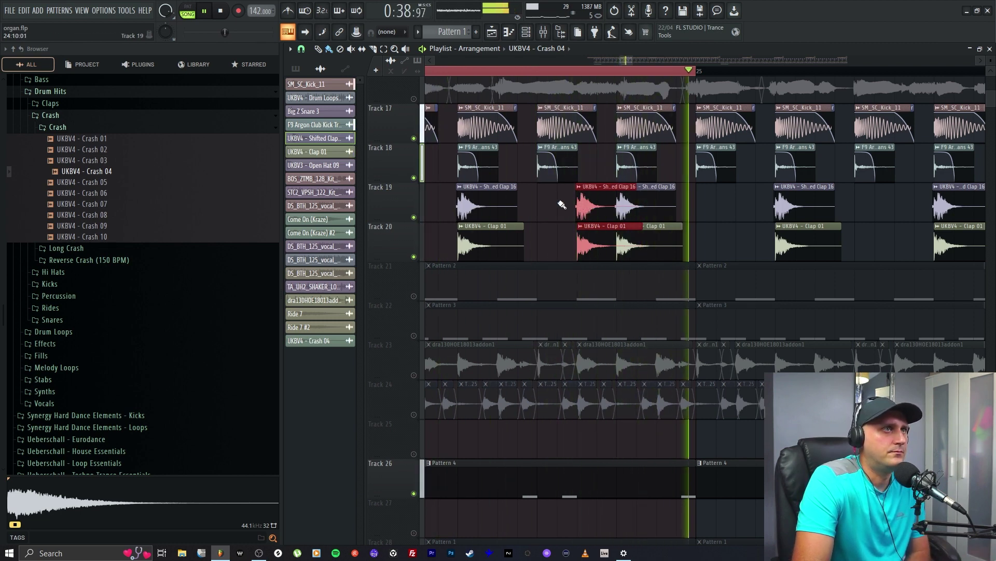
pyautogui.moveTo(633, 193); pyautogui.dragTo(614, 201)
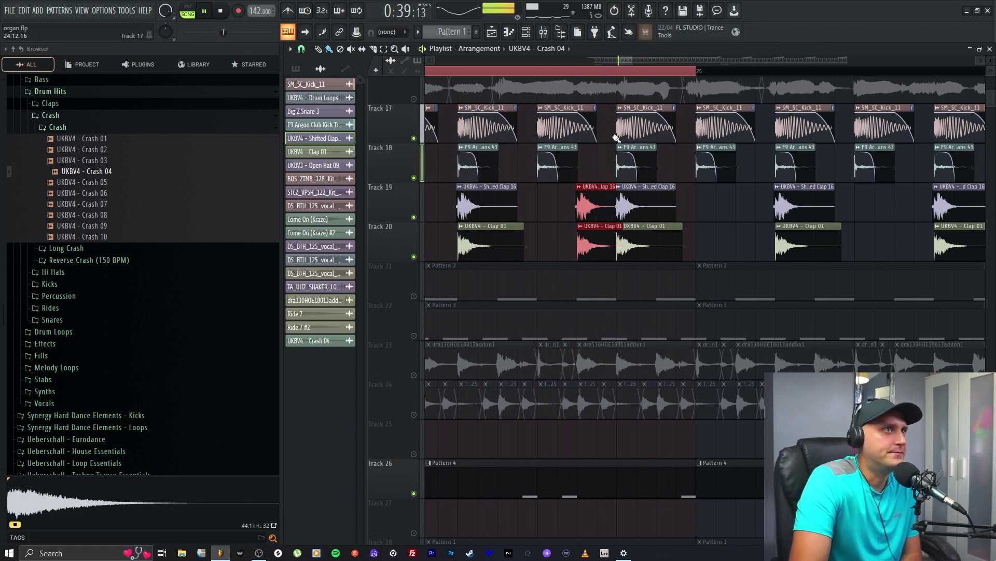
pyautogui.press('space')
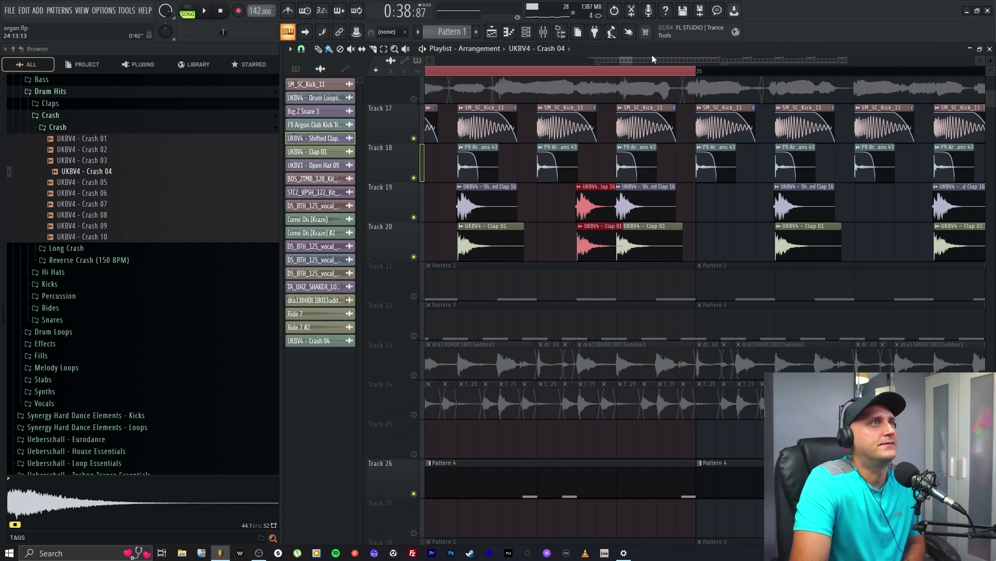
# Loop bars 21 to 24 to hear the extra claps in context, and stop playback.
pyautogui.moveTo(632, 61); pyautogui.dragTo(696, 73)
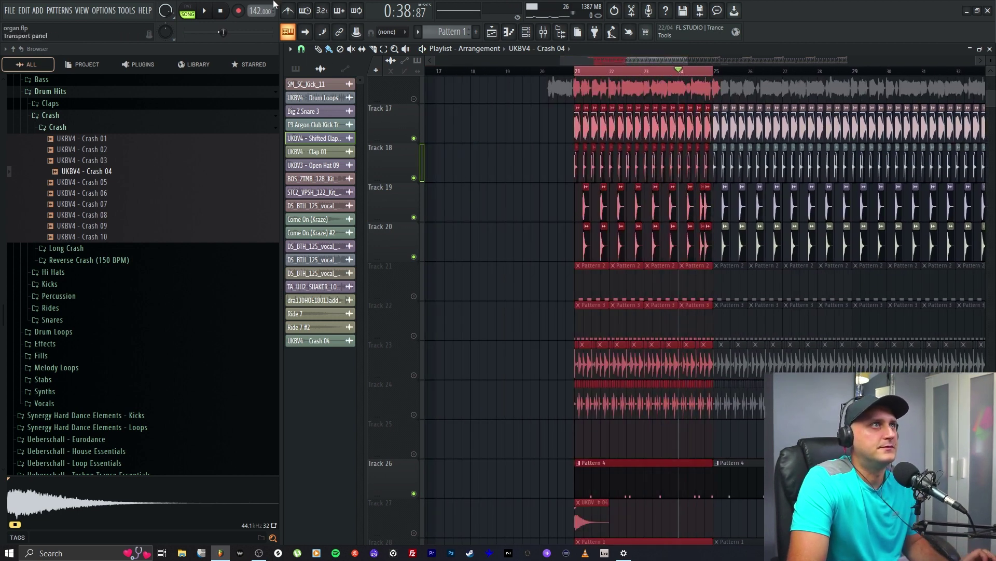
pyautogui.click(210, 11)
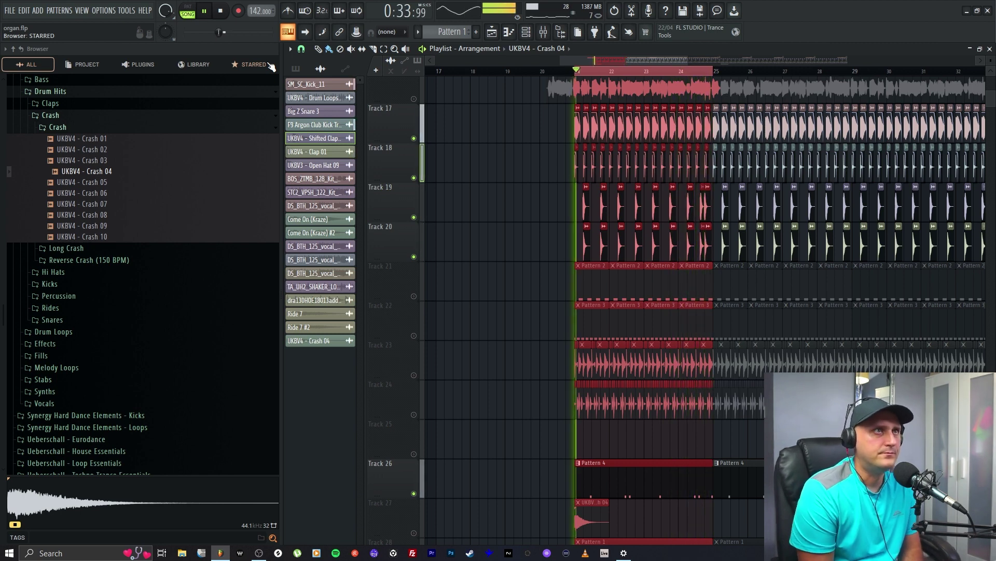
pyautogui.press('space')
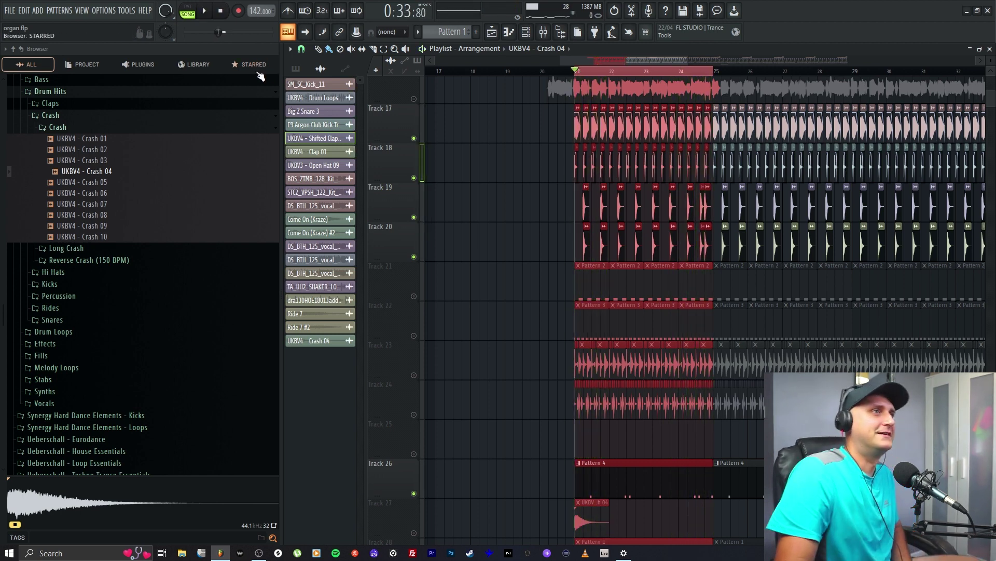
# Move the Snare Garage mixer track directly after the Clap Bus and set its volume to 90% (-2.2 dB).
pyautogui.press('F9')
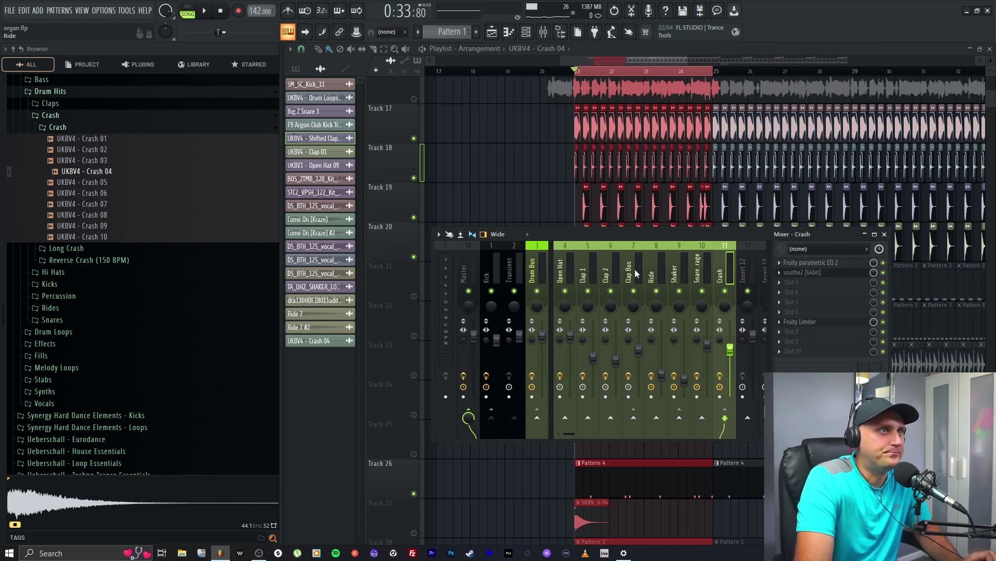
pyautogui.click(703, 274)
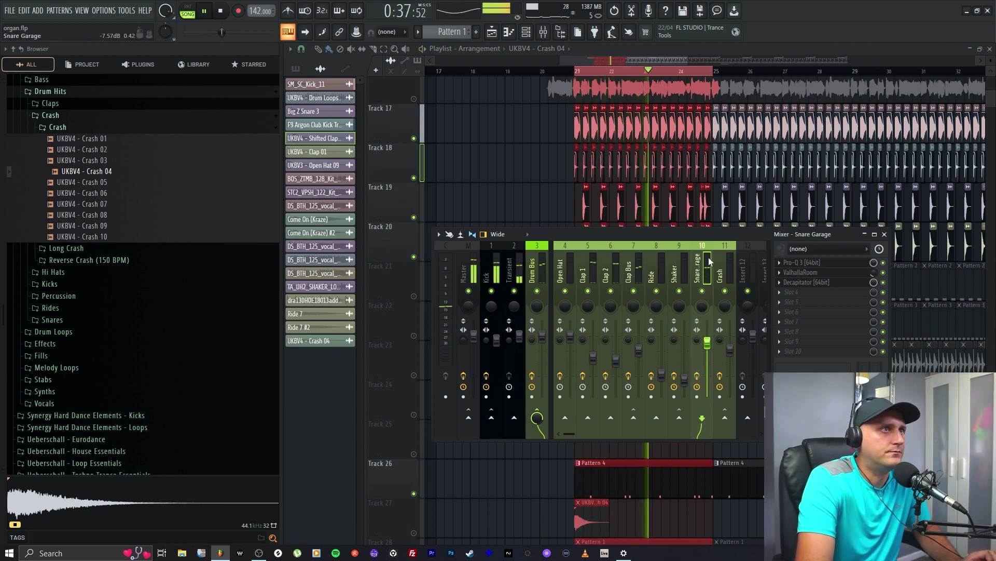
pyautogui.moveTo(705, 264); pyautogui.dragTo(652, 269)
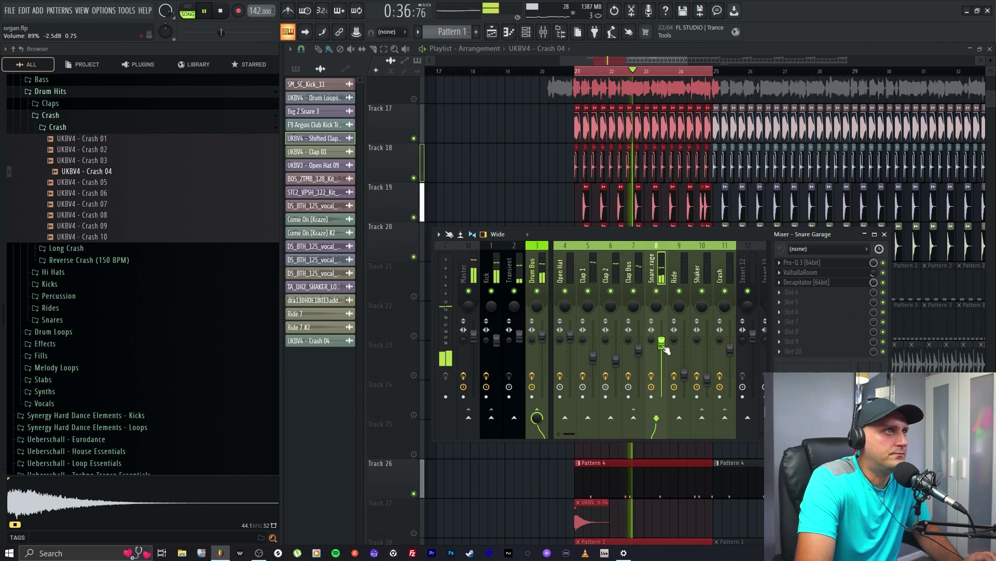
pyautogui.moveTo(666, 350); pyautogui.dragTo(666, 347)
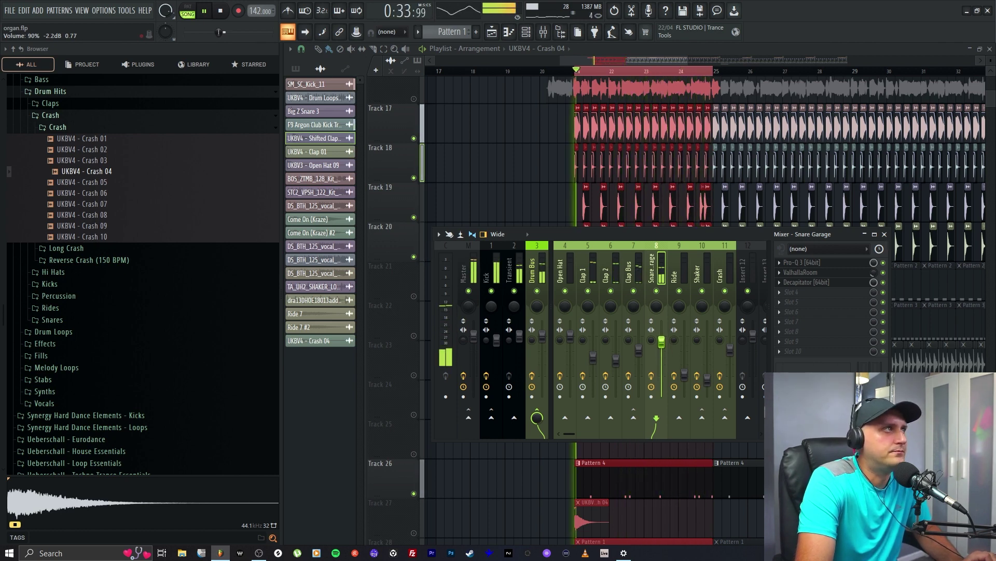
# Check the Clap Bus and Snare Garage mixer tracks during playback, stop playback and close the mixer.
pyautogui.click(630, 273)
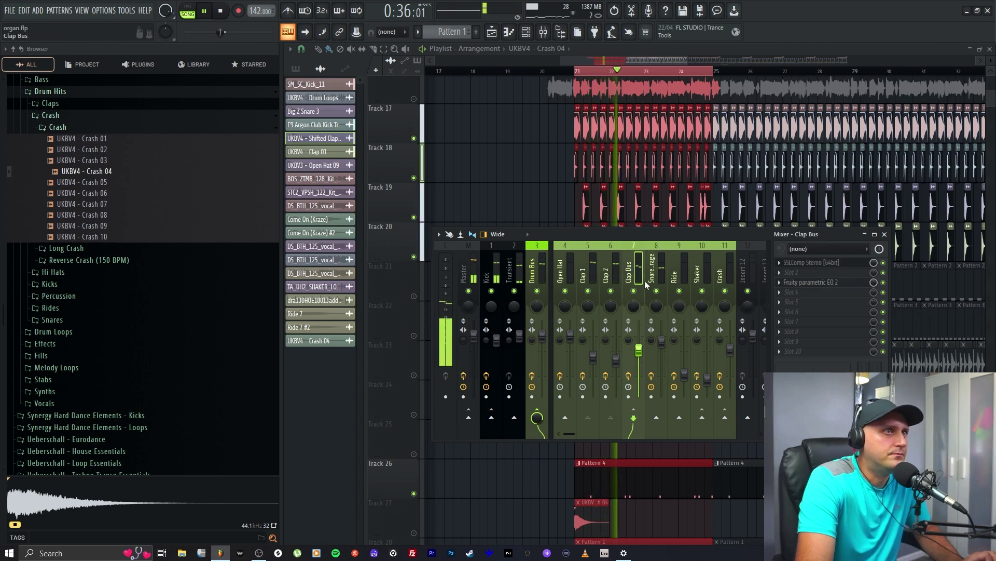
pyautogui.click(653, 313)
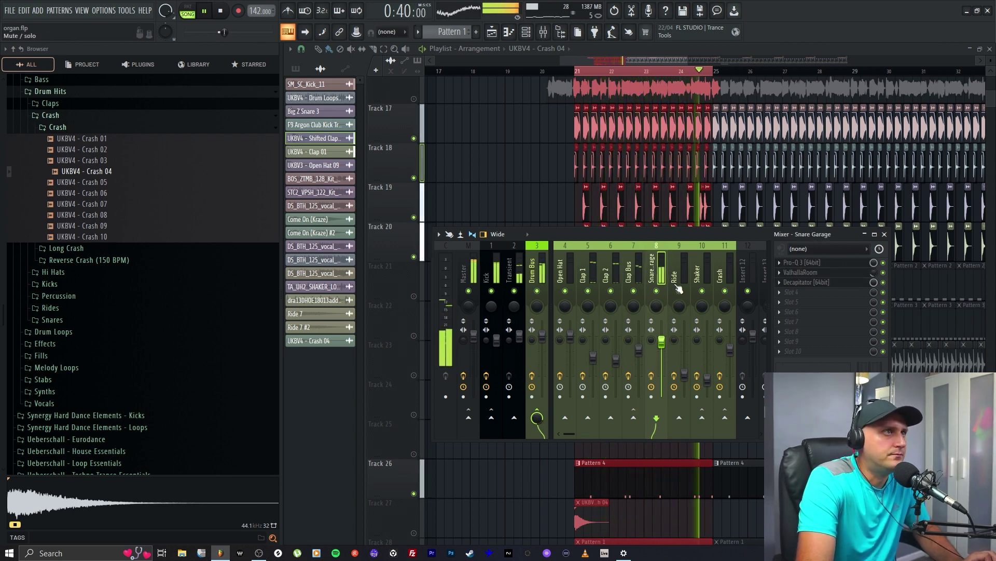
pyautogui.press('space')
pyautogui.press('F9')
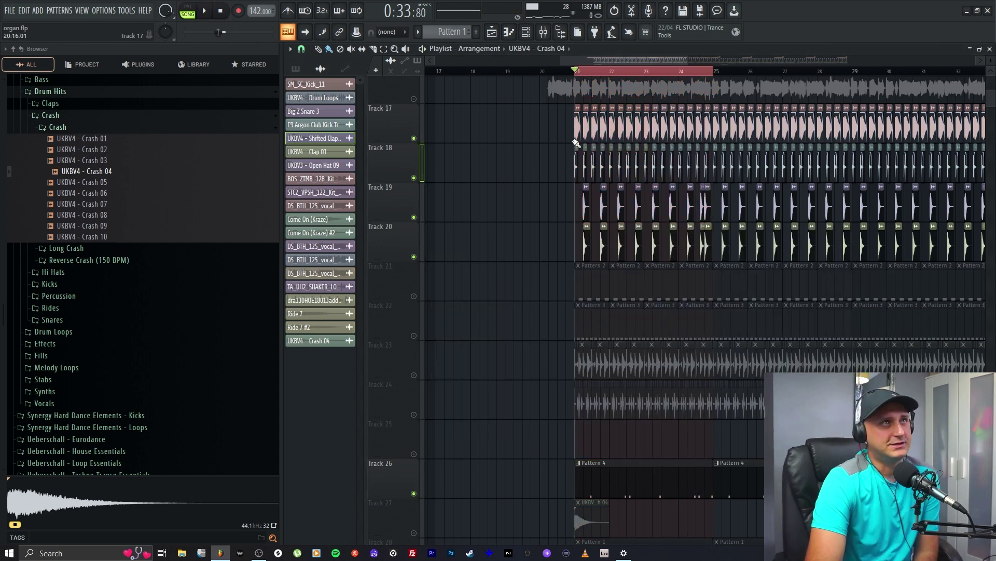
# Delete all clap clips on Tracks 19 and 20 from bar 25 onward.
pyautogui.moveTo(687, 64); pyautogui.dragTo(738, 69)
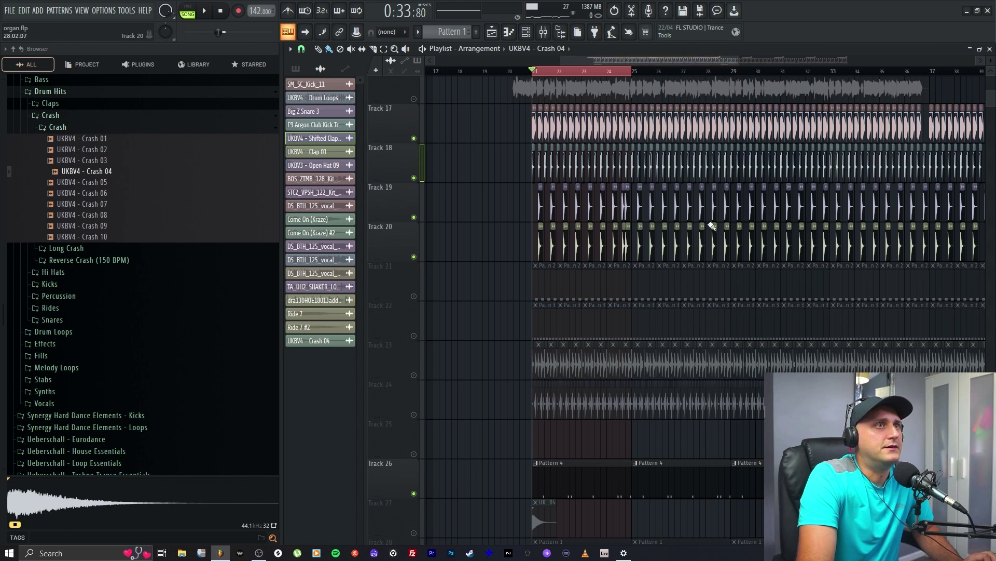
pyautogui.moveTo(739, 64); pyautogui.dragTo(966, 64)
pyautogui.moveTo(883, 247); pyautogui.dragTo(514, 214)
pyautogui.press('Delete')
# Duplicate the four-bar clap pattern on Tracks 19 and 20 seven times to fill the arrangement up to bar 53.
pyautogui.moveTo(550, 262); pyautogui.dragTo(449, 184)
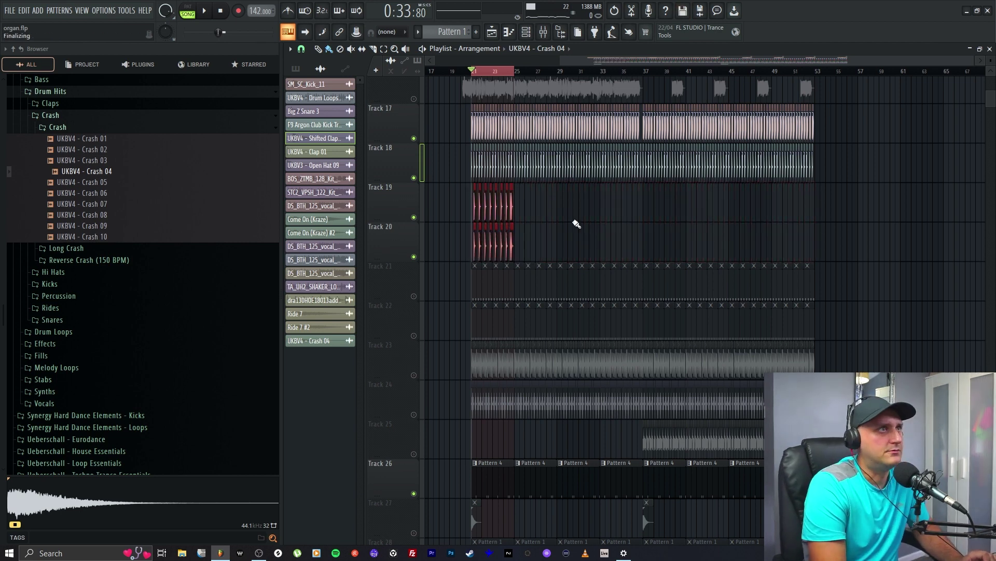
pyautogui.hotkey('ctrl', 'b')
pyautogui.hotkey('ctrl', 'b')
pyautogui.hotkey('ctrl', 'b')
pyautogui.hotkey('ctrl', 'b')
pyautogui.hotkey('ctrl', 'b')
pyautogui.hotkey('ctrl', 'b')
pyautogui.hotkey('ctrl', 'b')
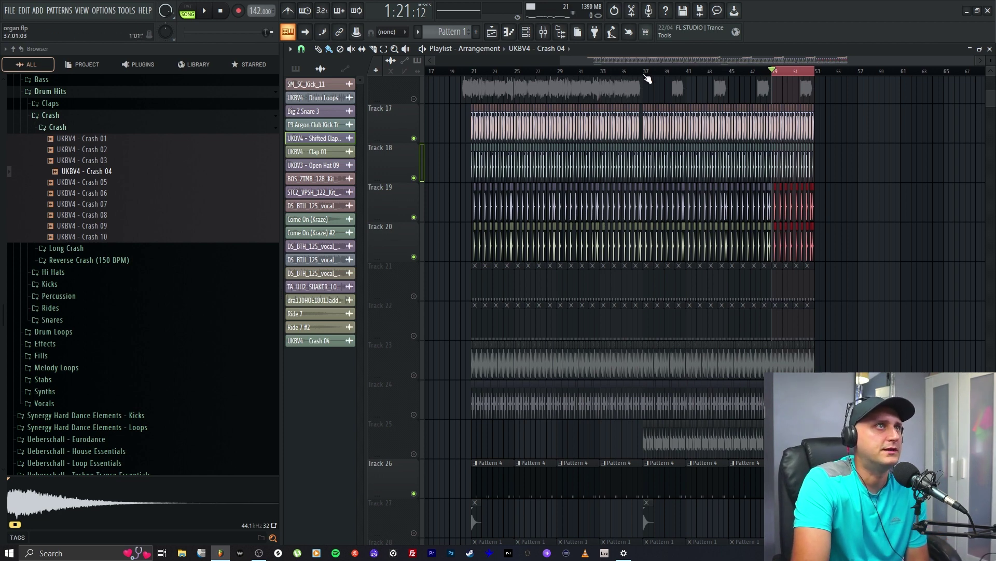
# Set the loop to bars 21 to 36, listen to the repeated clap pattern and stop playback.
pyautogui.click(644, 73)
pyautogui.moveTo(644, 72); pyautogui.dragTo(473, 72)
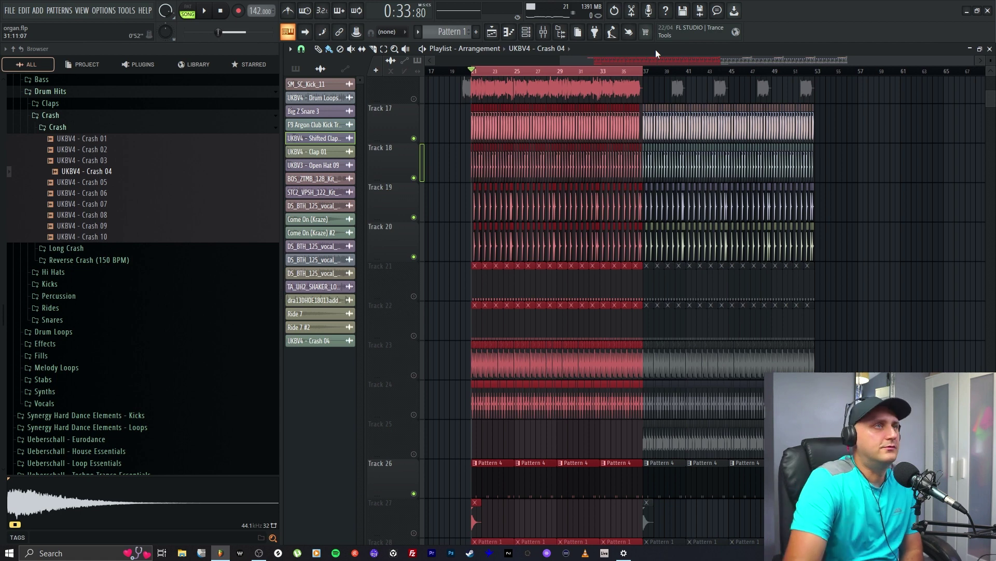
pyautogui.press('space')
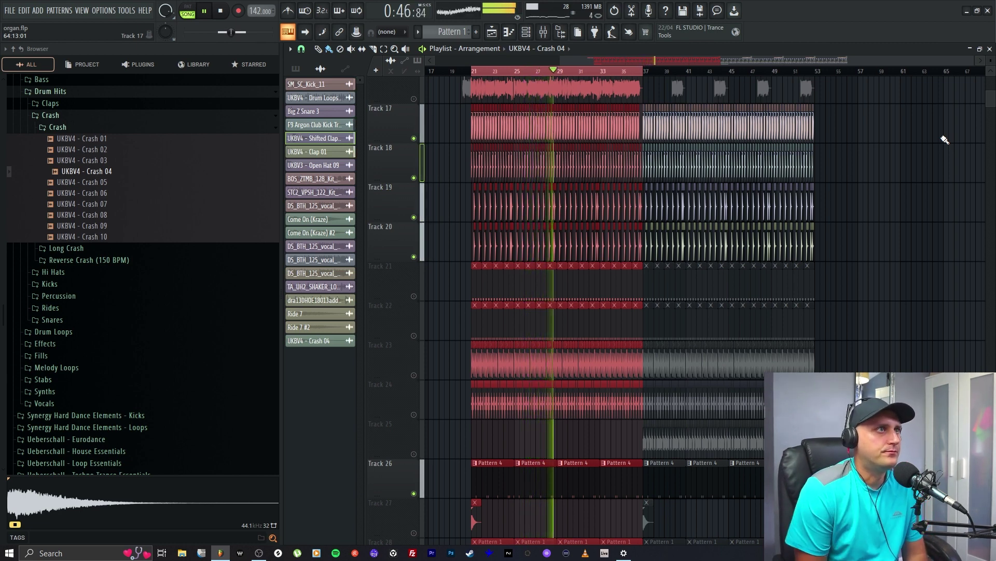
pyautogui.press('space')
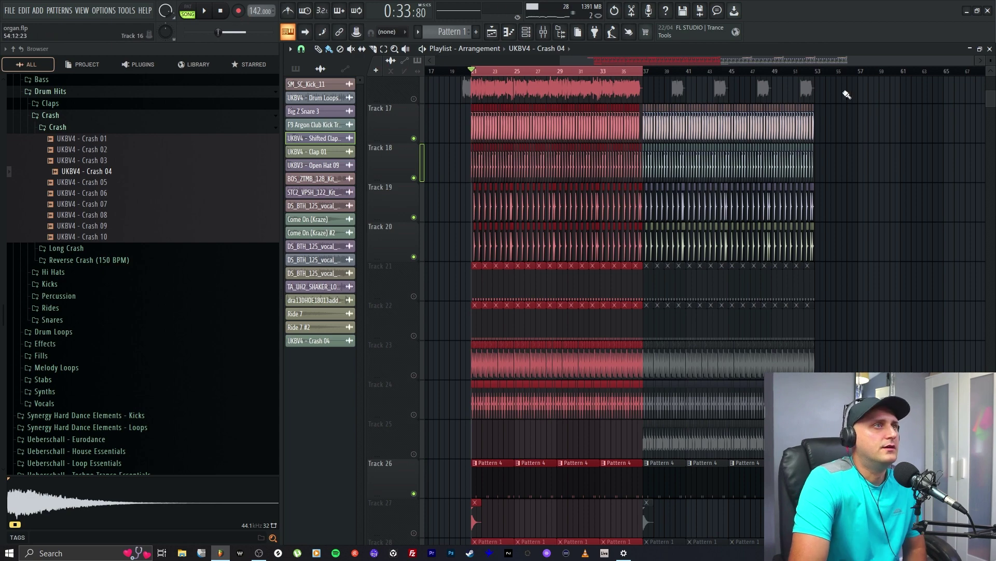
# Select the Master mixer track and set the loop around the single layered clap hit at step 5 of bar 28.
pyautogui.moveTo(974, 62); pyautogui.dragTo(656, 47)
pyautogui.click(648, 220)
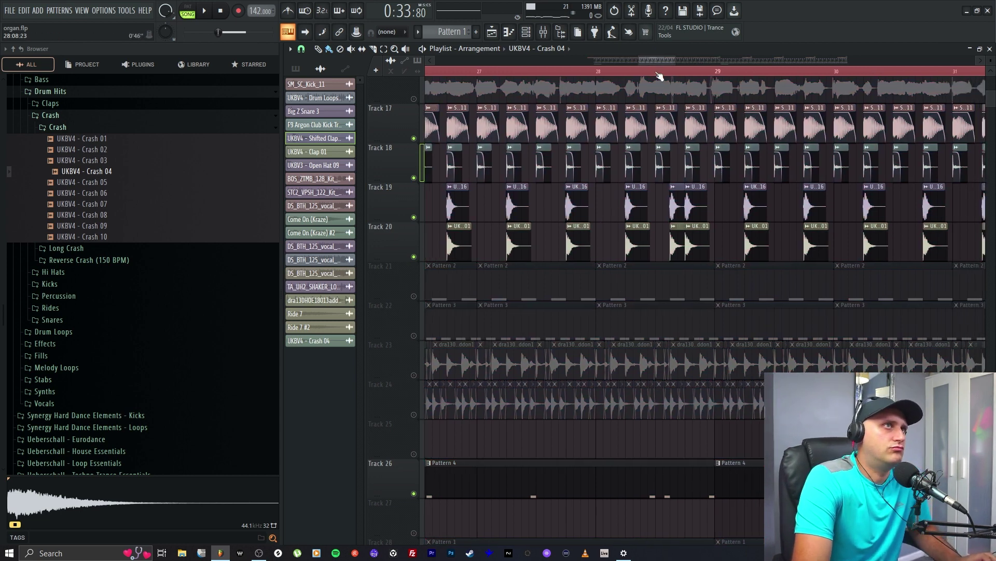
pyautogui.hscroll(1, 668, 62)
pyautogui.hscroll(1, 669, 62)
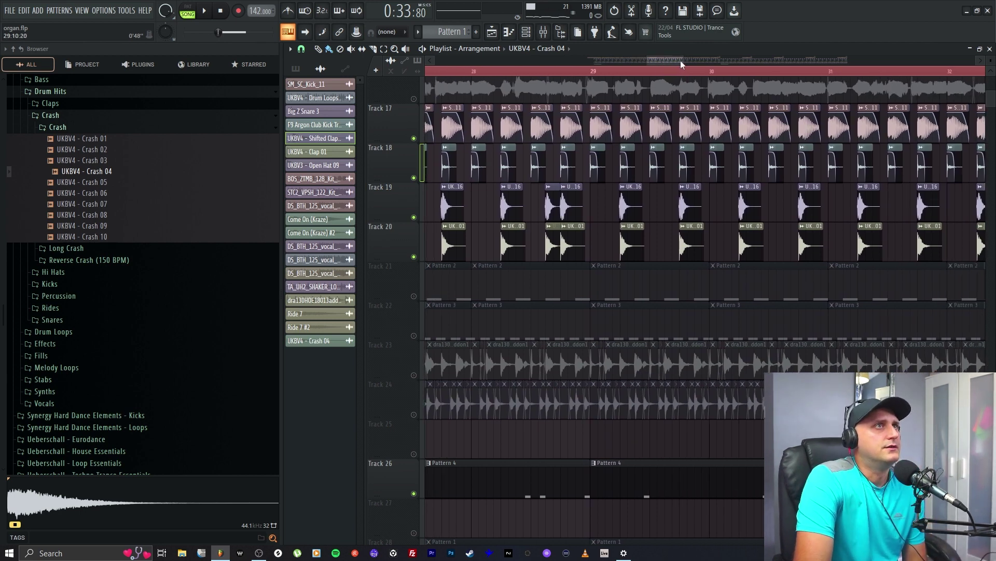
pyautogui.scroll(2, 655, 71)
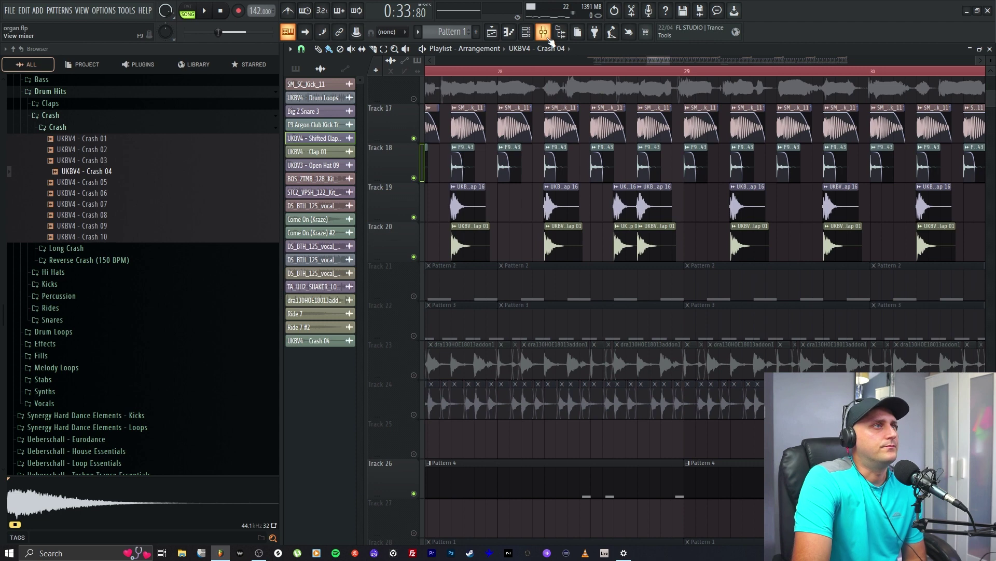
pyautogui.click(550, 37)
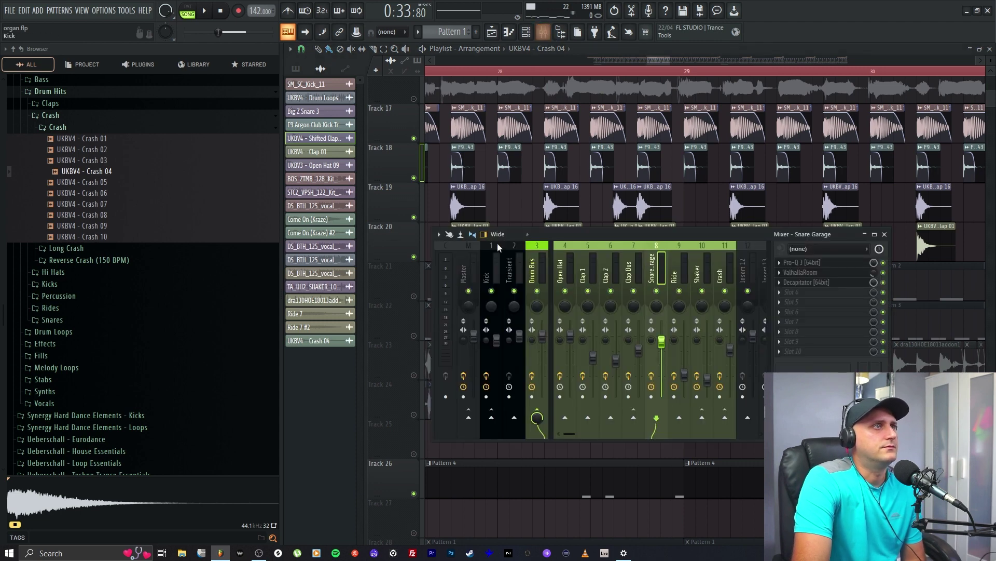
pyautogui.click(468, 268)
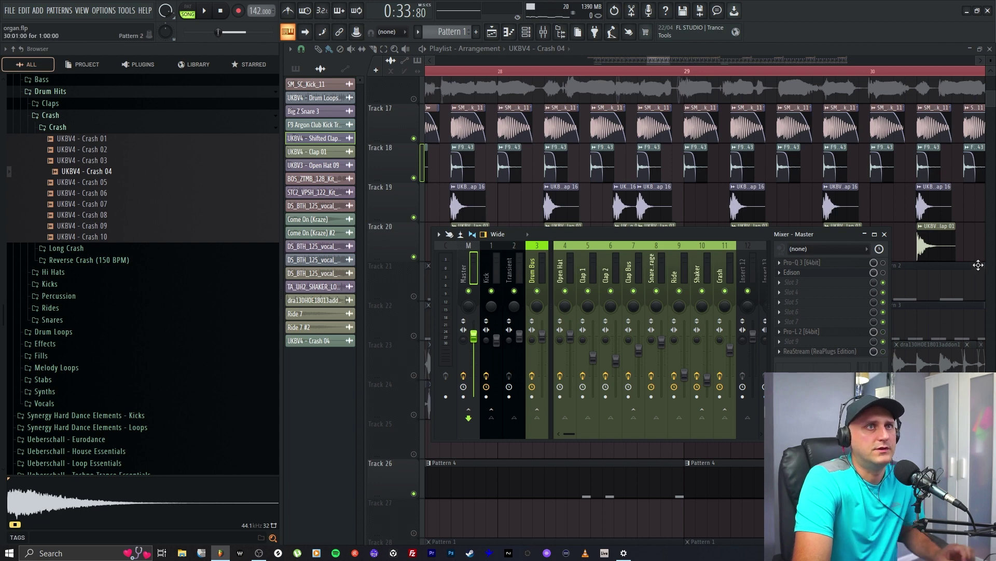
pyautogui.click(885, 234)
pyautogui.moveTo(527, 200); pyautogui.dragTo(585, 242)
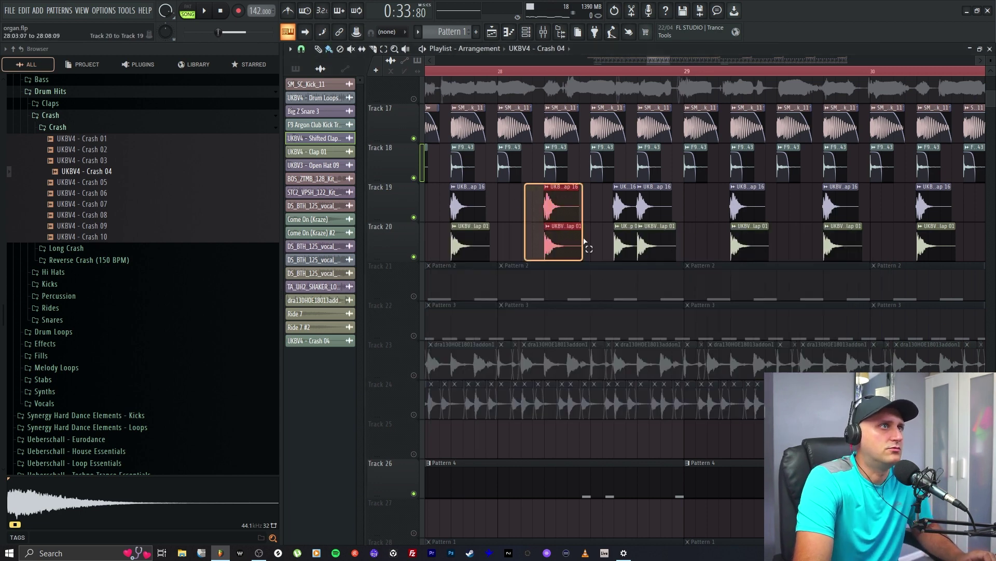
pyautogui.moveTo(545, 72); pyautogui.dragTo(579, 76)
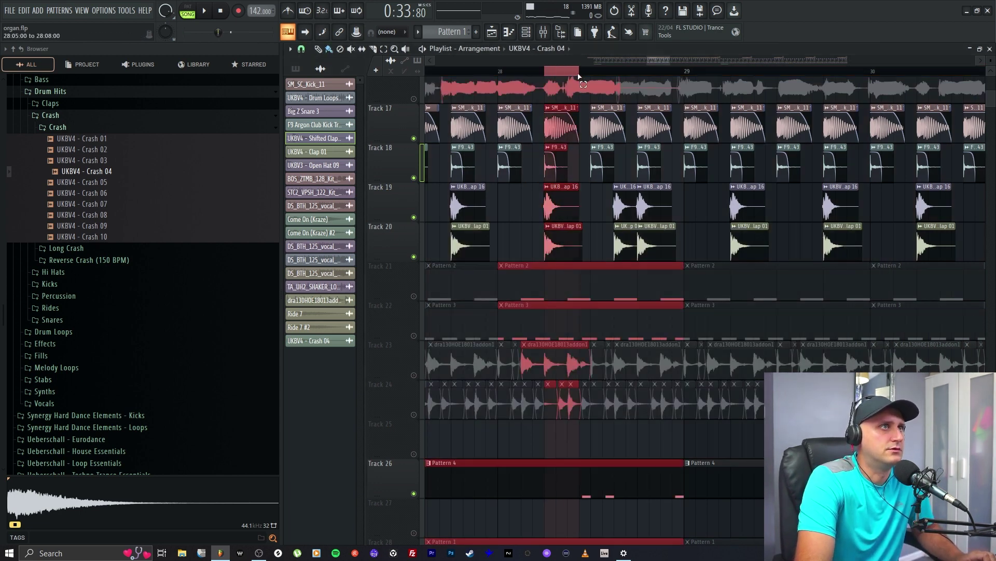
# Set Edison on the Master track to record on play, try recording the looped clap hit and close the plugin windows.
pyautogui.click(543, 32)
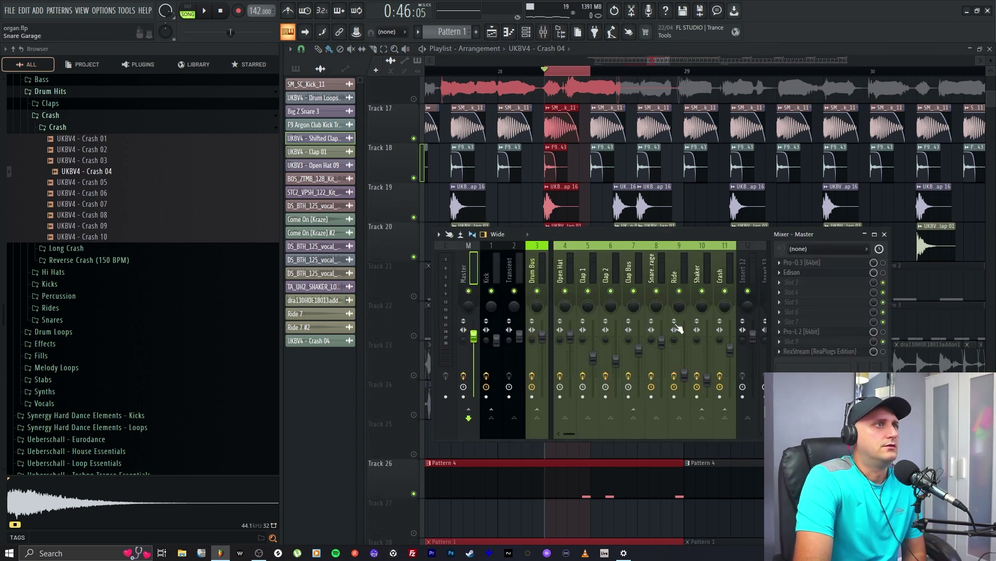
pyautogui.click(799, 273)
pyautogui.press('Delete')
pyautogui.click(435, 197)
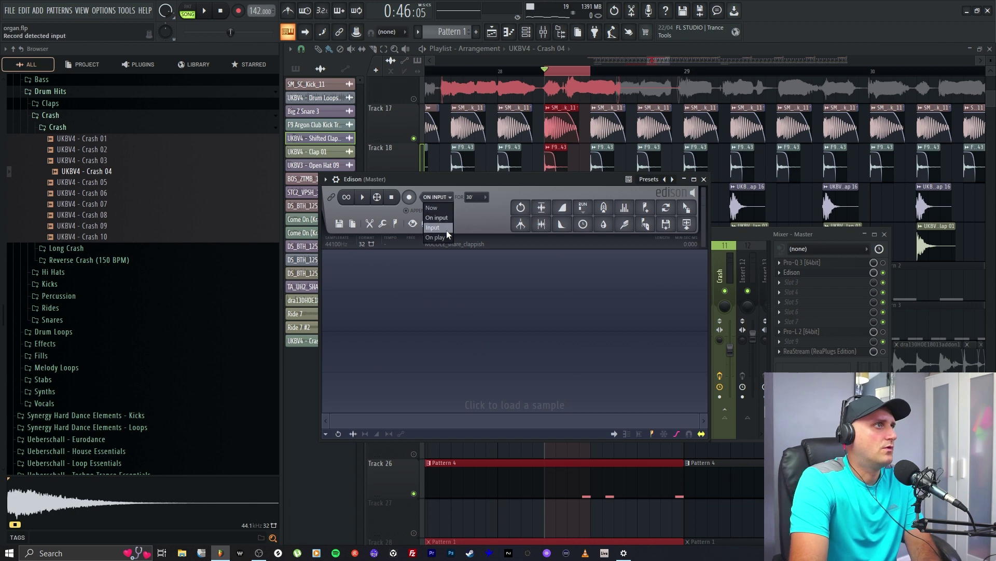
pyautogui.click(446, 229)
pyautogui.click(411, 197)
pyautogui.press('space')
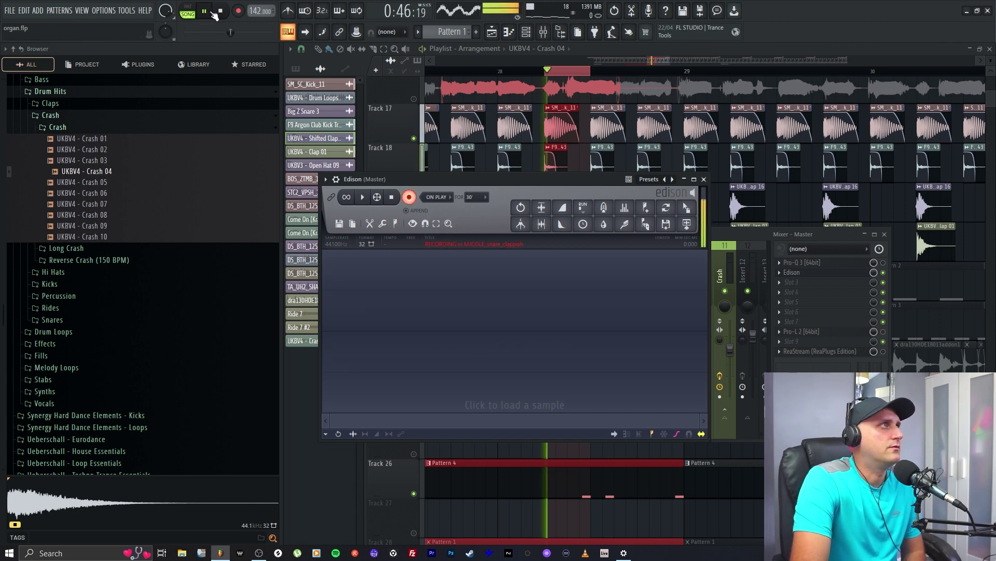
pyautogui.press('F12')
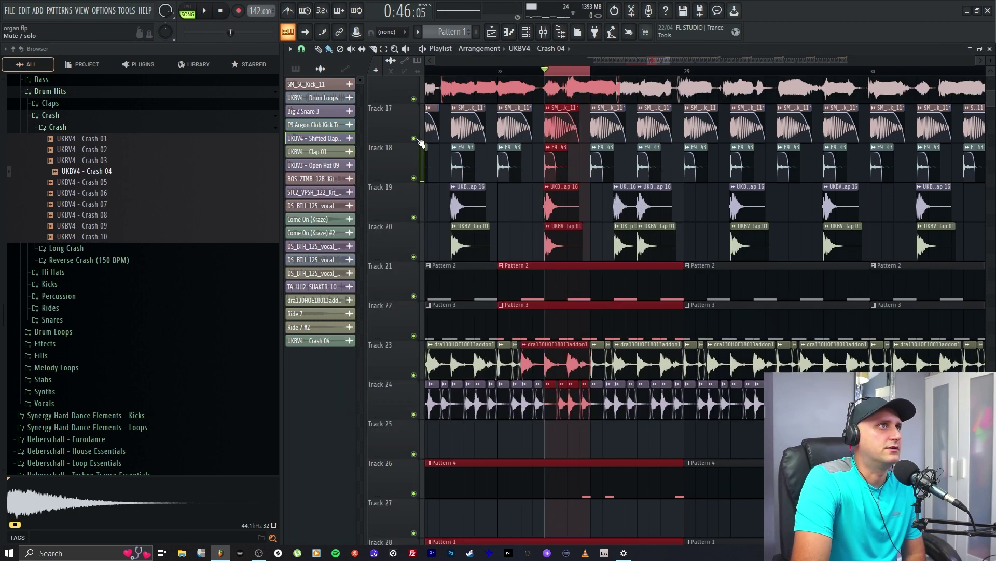
# Solo clap Tracks 19 and 20 and record the looped clap hit into an empty Edison on the Master.
pyautogui.keyDown('ctrl'); pyautogui.click(414, 217); pyautogui.keyUp('ctrl')
pyautogui.click(413, 256)
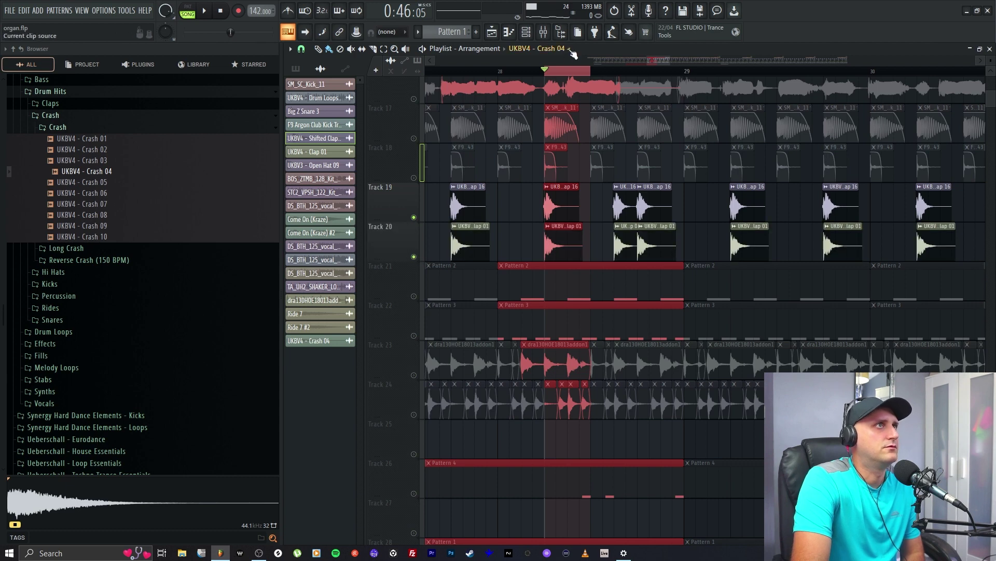
pyautogui.press('F9')
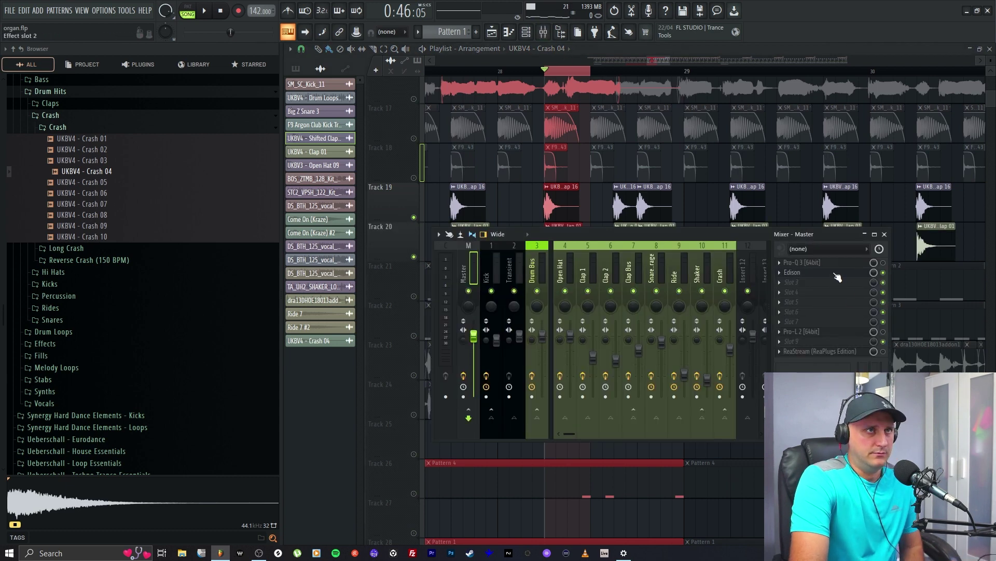
pyautogui.click(792, 272)
pyautogui.hotkey('ctrl', 'n')
pyautogui.click(409, 198)
pyautogui.click(409, 198)
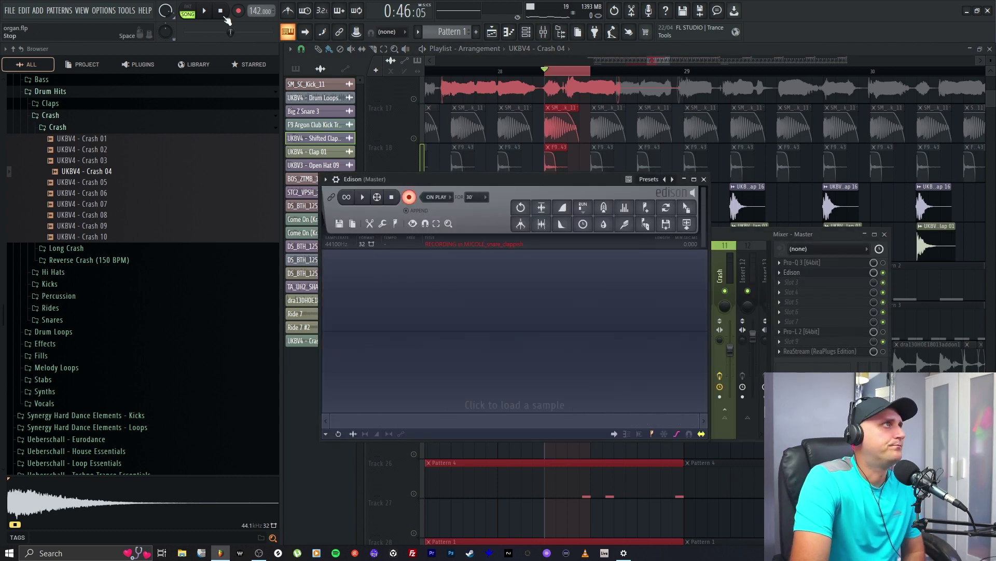
pyautogui.click(205, 14)
pyautogui.click(221, 13)
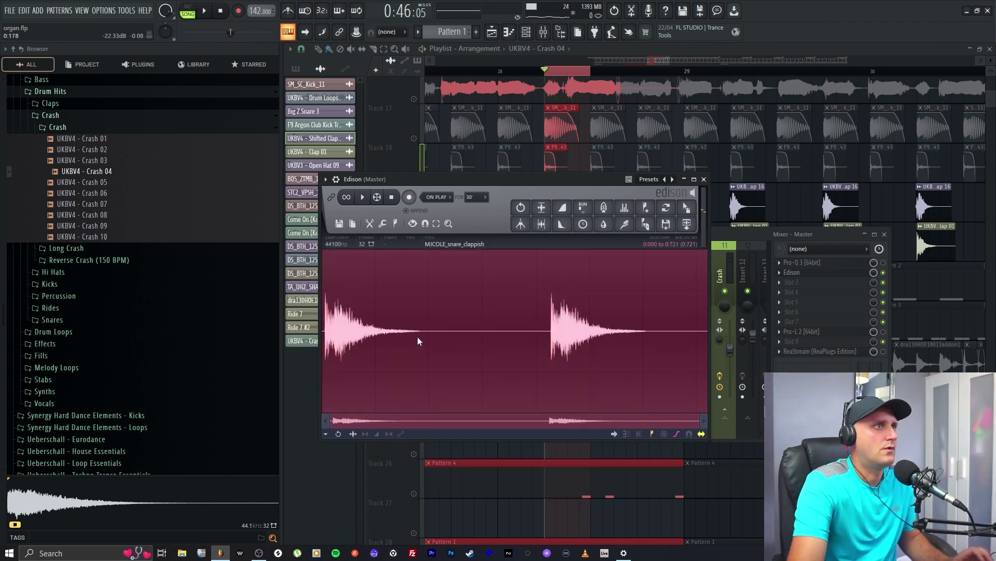
# Delete the silence before the first clap transient in the Edison recording.
pyautogui.scroll(-2, 541, 329)
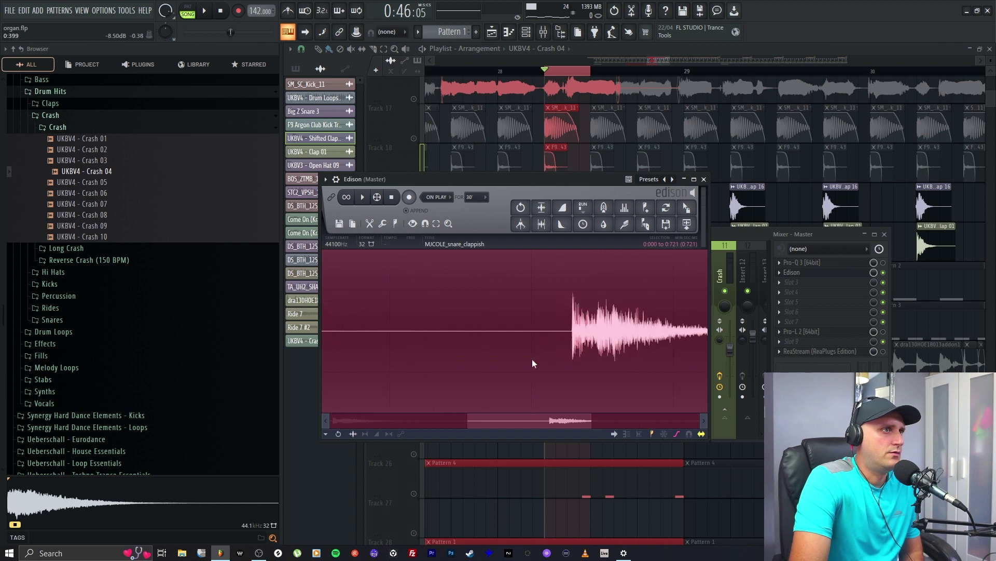
pyautogui.moveTo(540, 419); pyautogui.dragTo(362, 419)
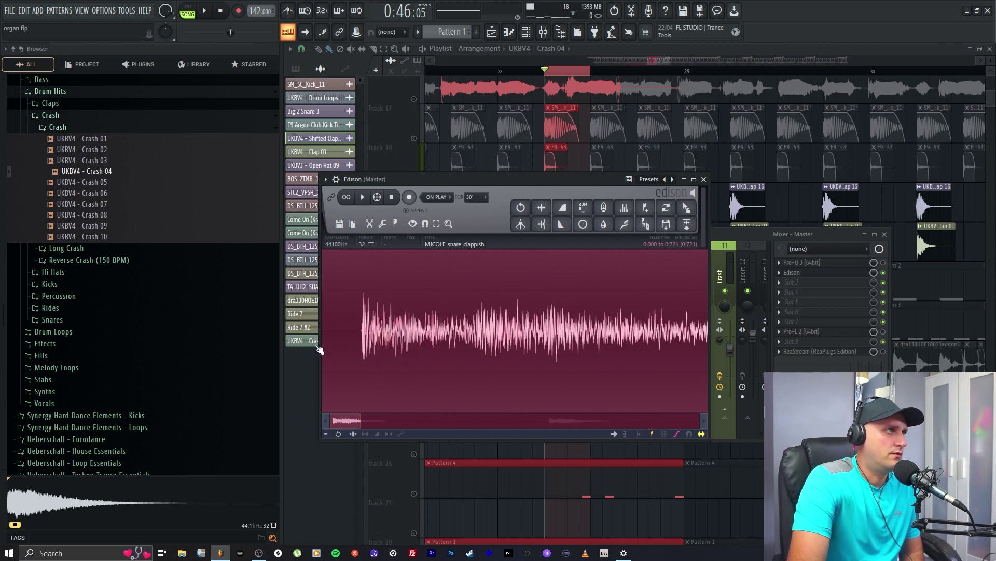
pyautogui.scroll(-3, 341, 400)
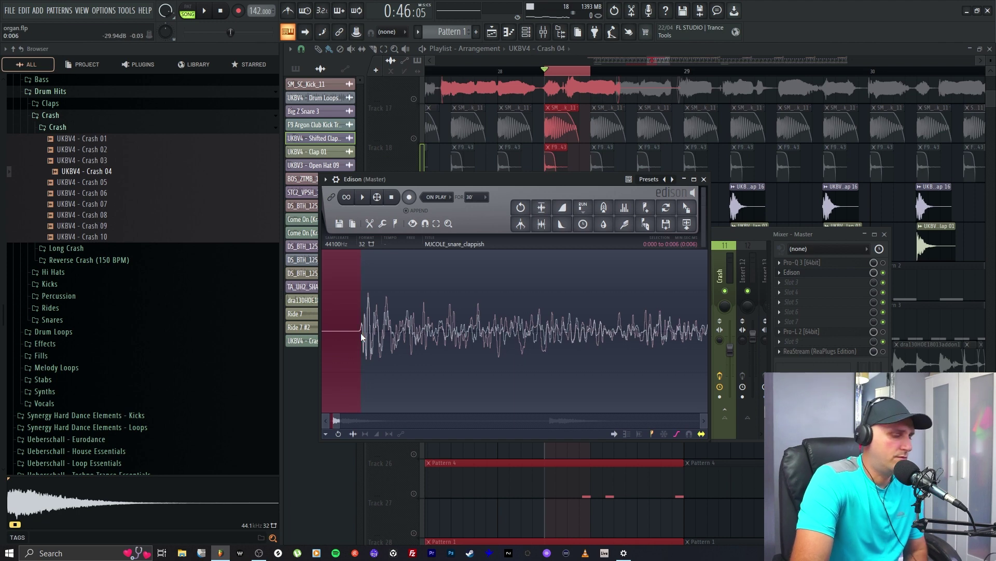
pyautogui.moveTo(338, 420); pyautogui.dragTo(342, 415)
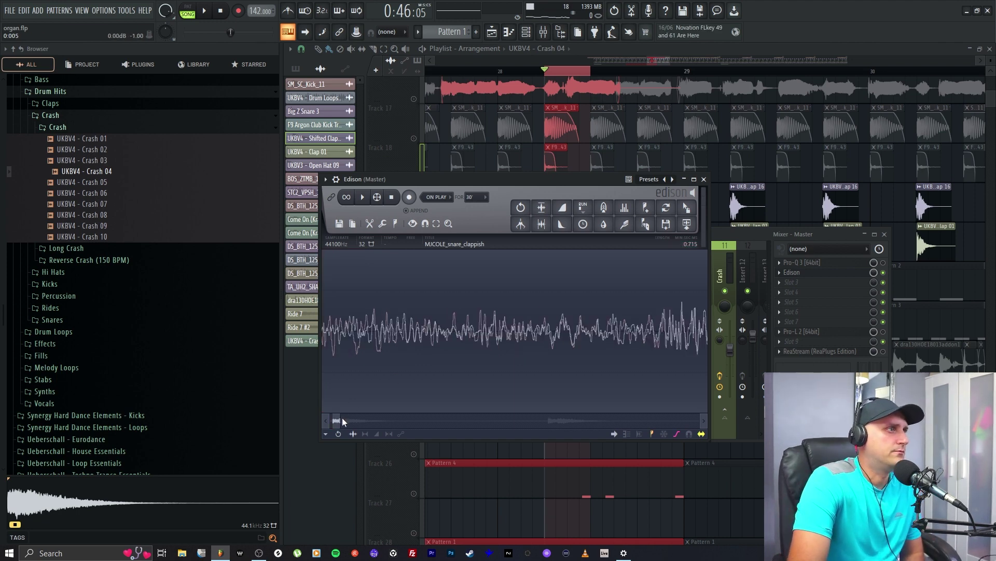
# Delete the second clap hit and trim the excess silent tail from the Edison recording.
pyautogui.scroll(5, 341, 419)
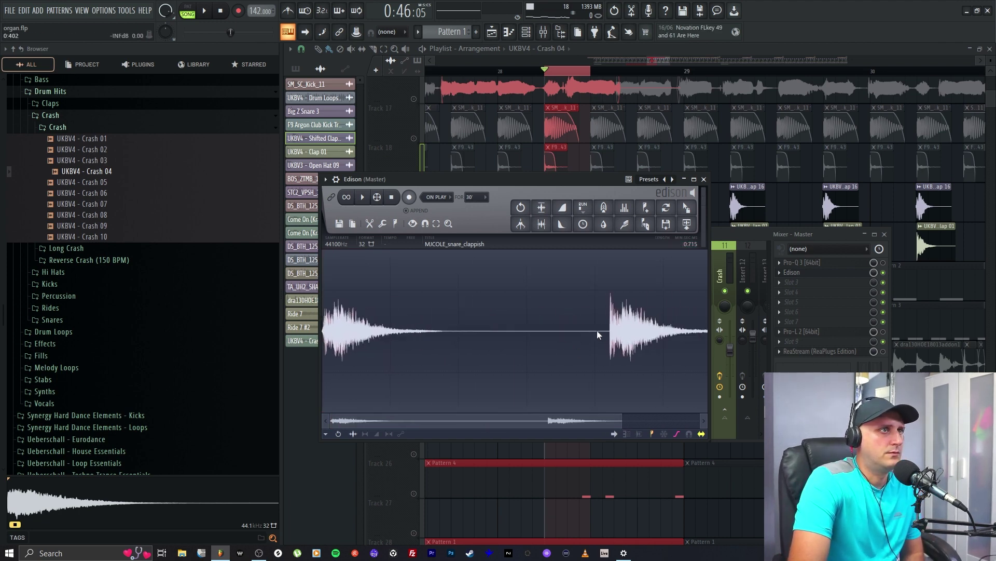
pyautogui.moveTo(597, 335); pyautogui.dragTo(774, 320)
pyautogui.press('Delete')
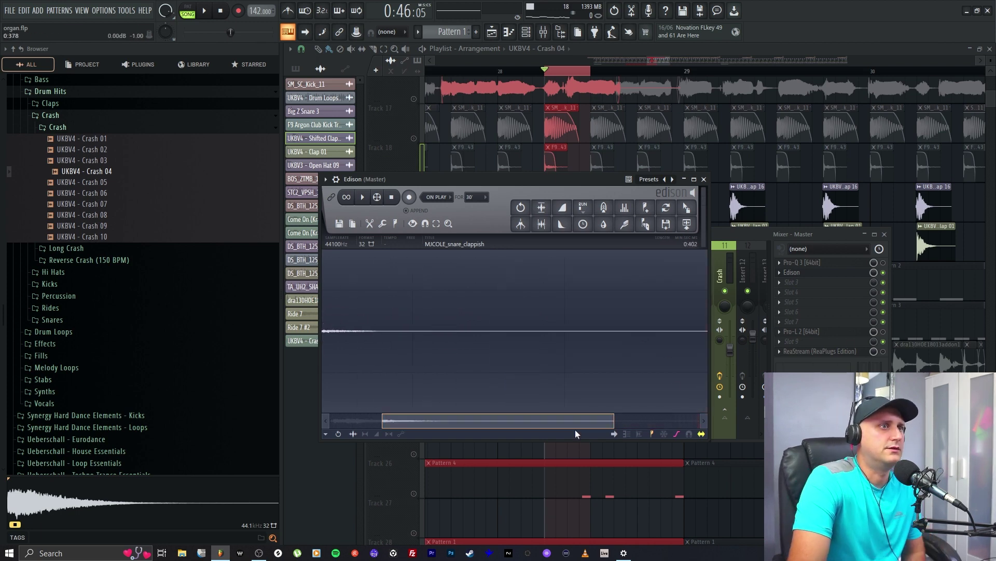
pyautogui.scroll(5, 568, 421)
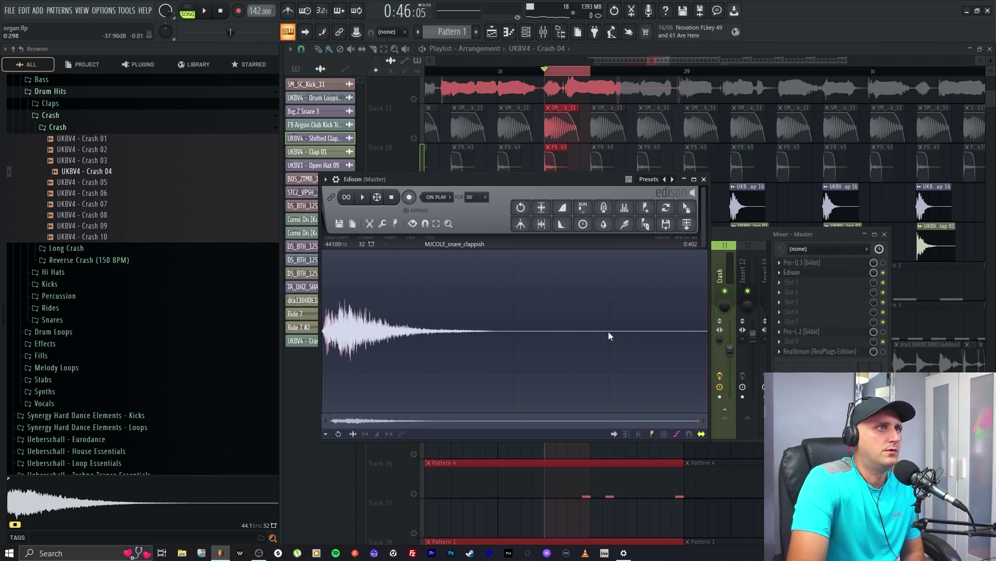
pyautogui.moveTo(608, 331); pyautogui.dragTo(706, 334)
pyautogui.press('Delete')
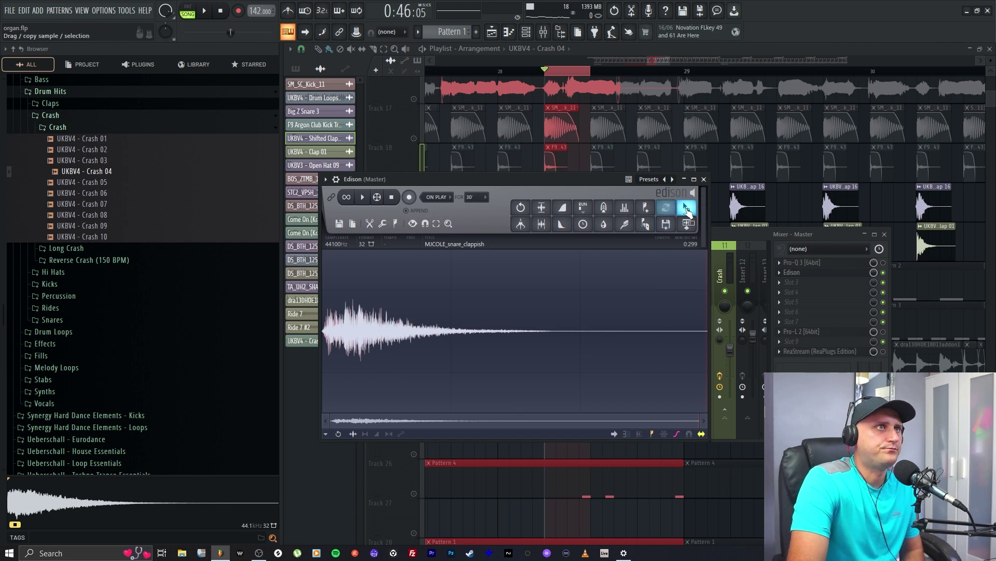
# Place the trimmed clap sample on Track 20 just before the looped clap in bar 28 and reverse it.
pyautogui.moveTo(688, 210); pyautogui.dragTo(646, 229)
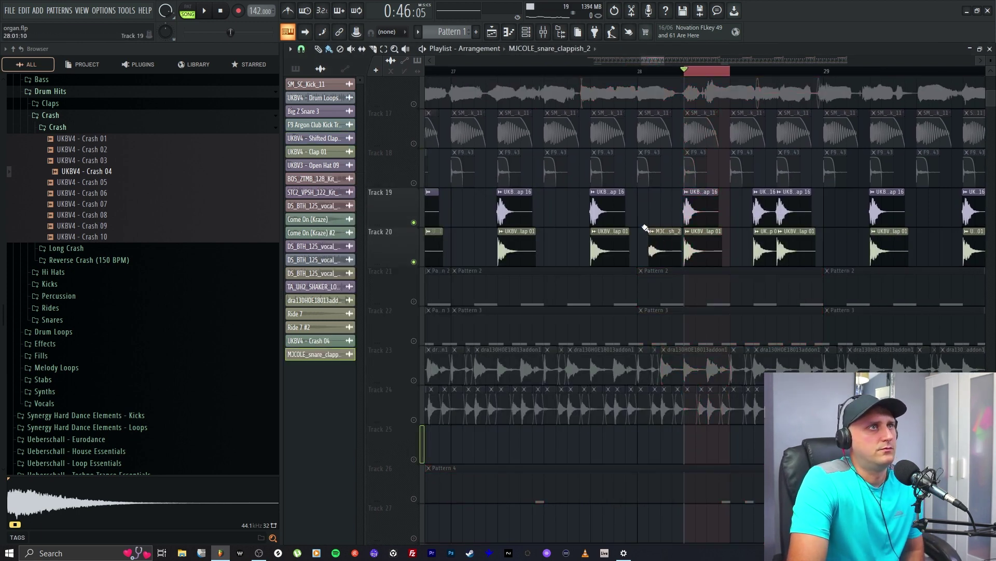
pyautogui.doubleClick(650, 228)
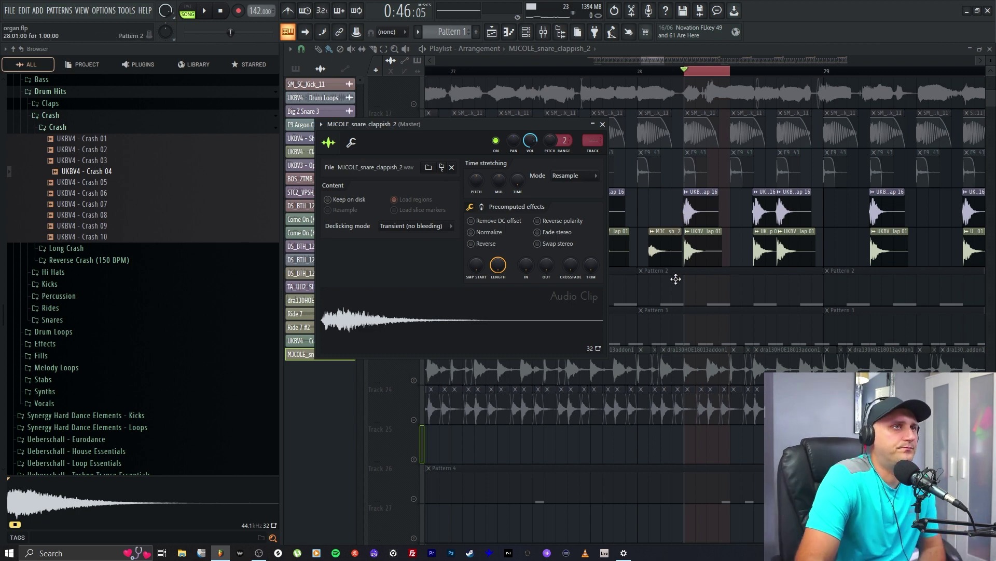
pyautogui.click(472, 243)
pyautogui.moveTo(668, 60); pyautogui.dragTo(638, 61)
pyautogui.doubleClick(597, 259)
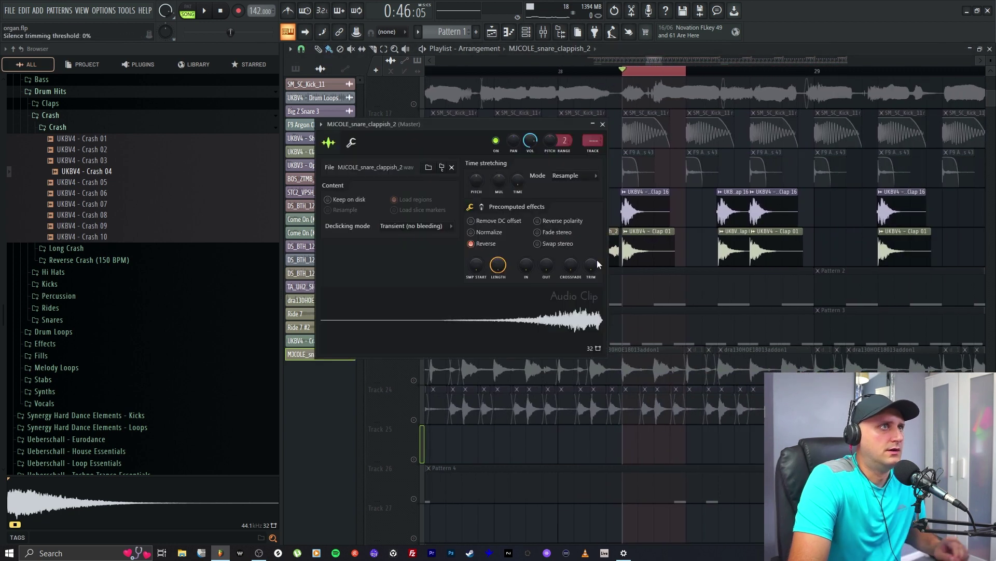
# Route the reversed clap to mixer track 12, rename that track "Processed Rev Clap" and reset its volume.
pyautogui.doubleClick(593, 140)
pyautogui.moveTo(593, 140); pyautogui.dragTo(592, 122)
pyautogui.rightClick(691, 272)
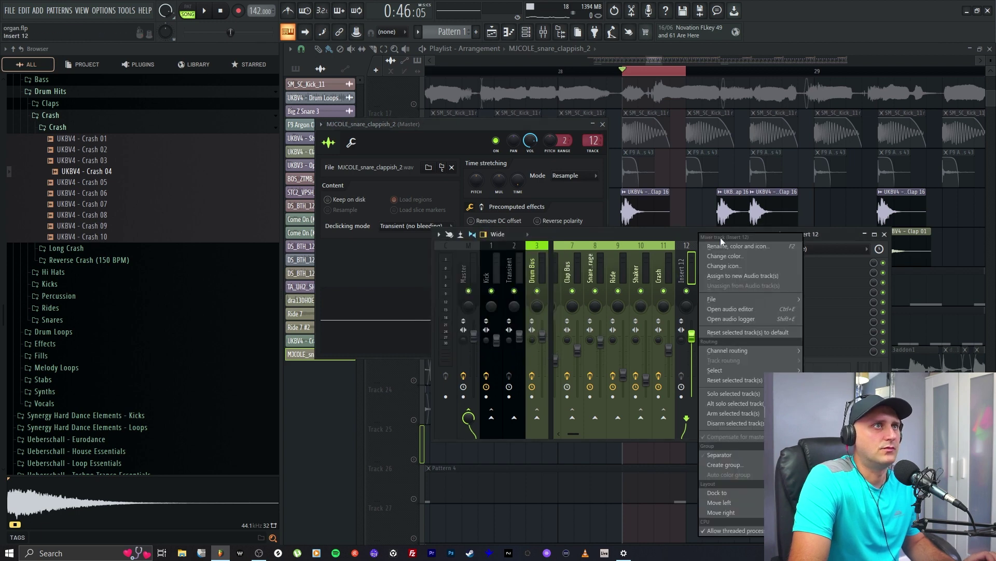
pyautogui.click(737, 246)
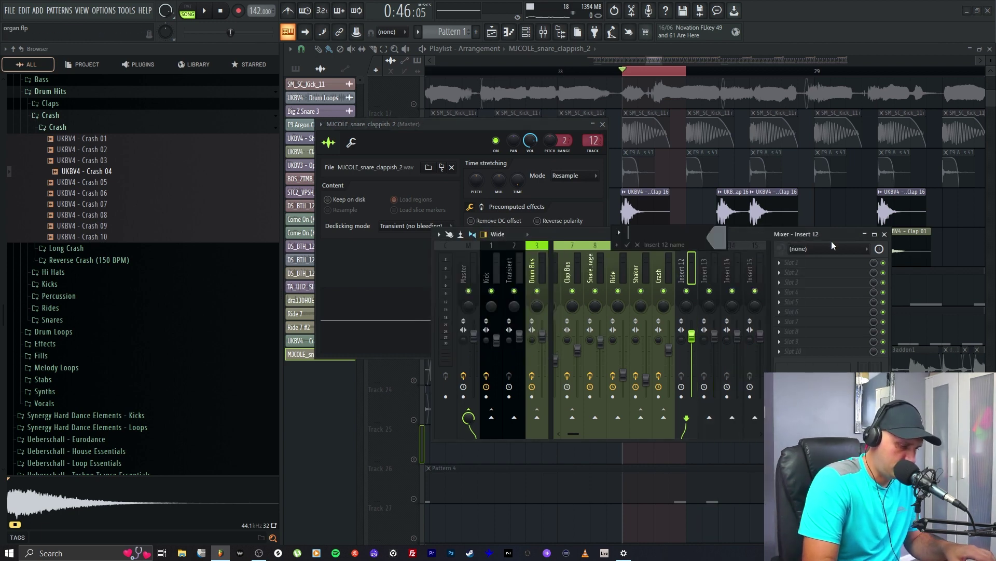
pyautogui.write('Processed ')
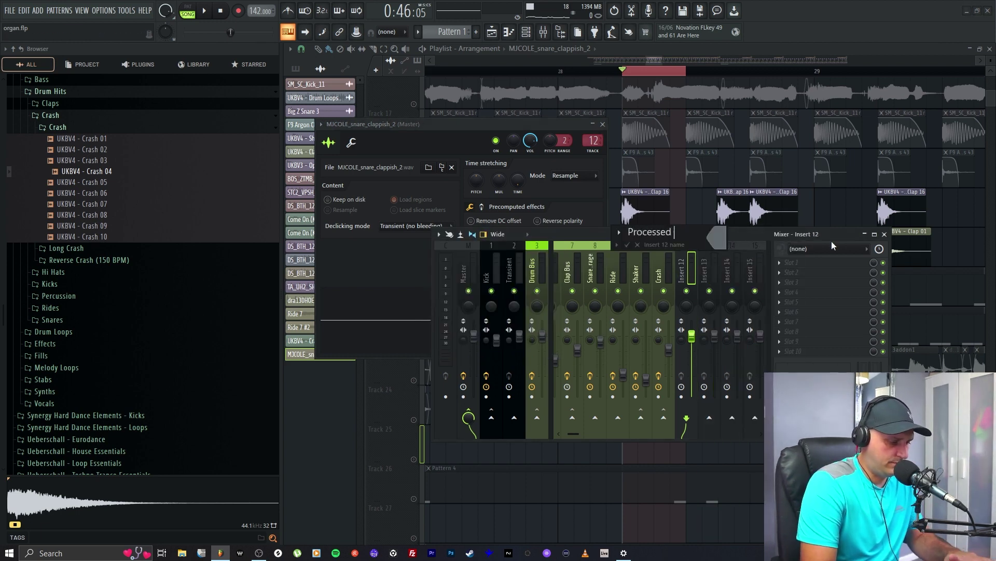
pyautogui.write('Rev Cl')
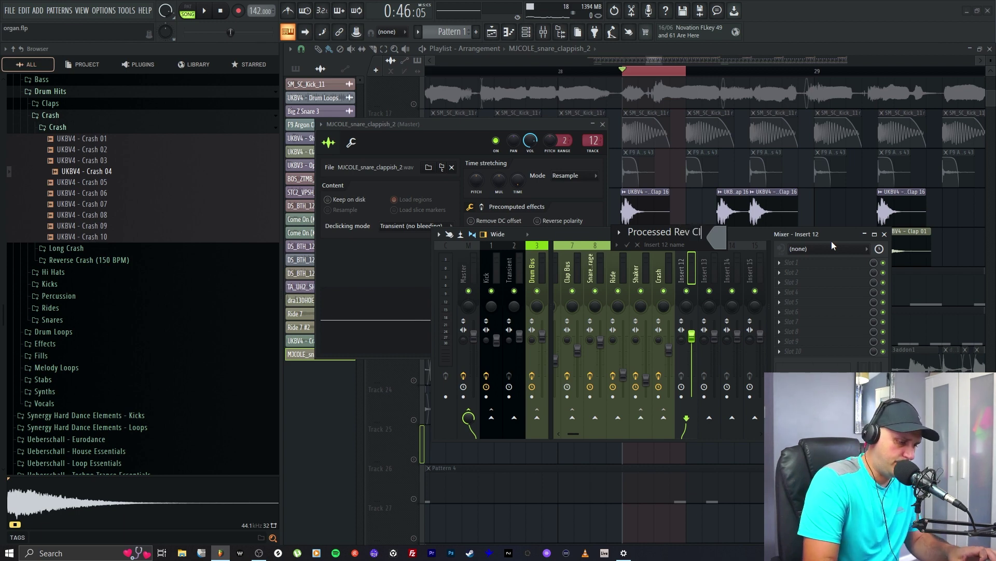
pyautogui.write('ap')
pyautogui.press('Return')
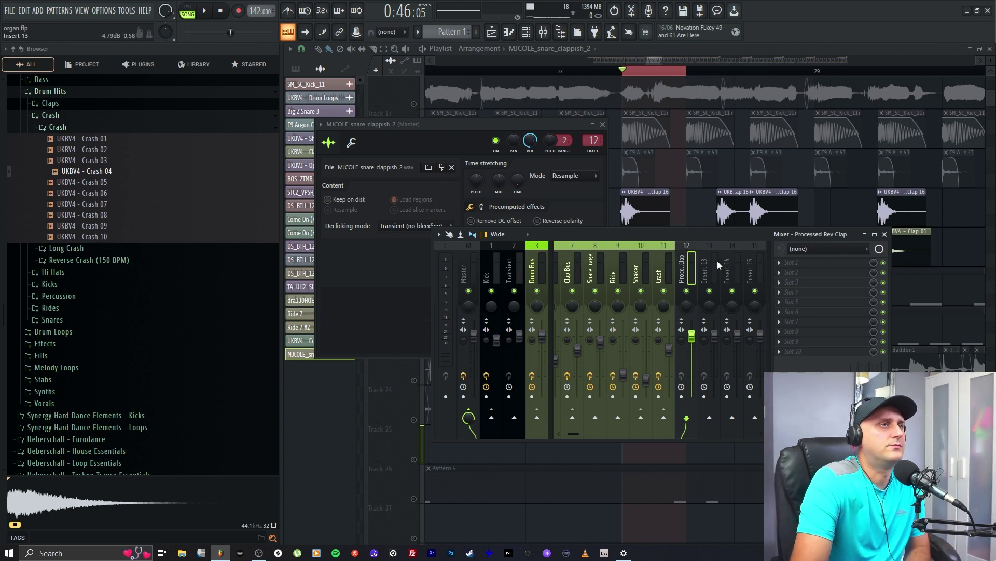
pyautogui.rightClick(692, 336)
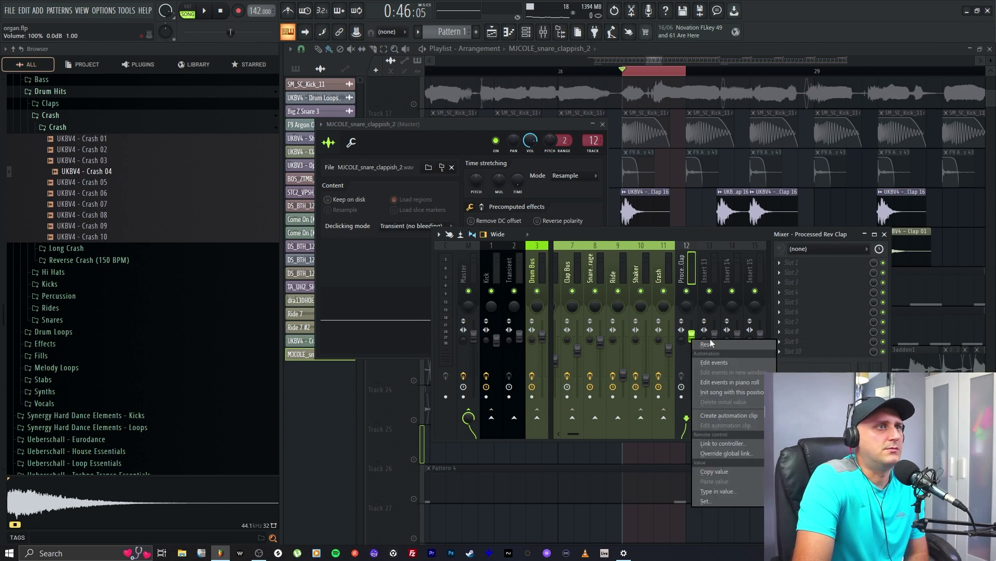
pyautogui.click(708, 344)
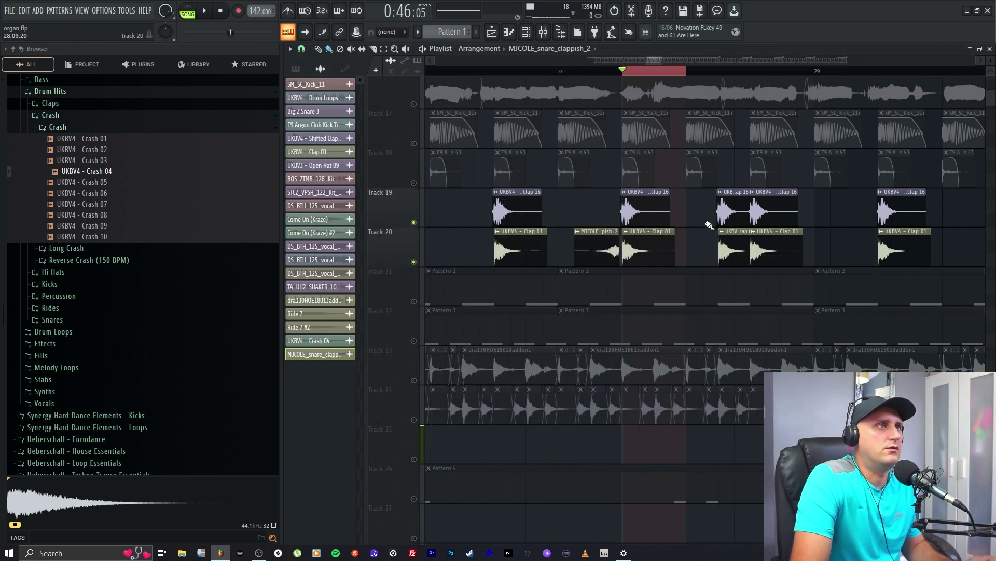
# Move the reversed clap clip on Track 20 so that it ends right at the following clap in bar 28.
pyautogui.click(643, 77)
pyautogui.scroll(3, 804, 246)
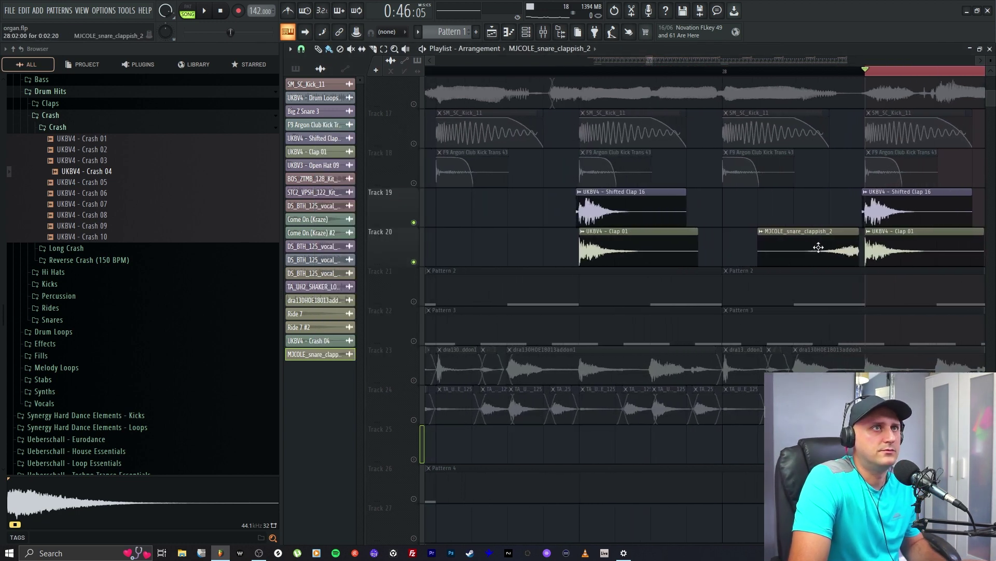
pyautogui.moveTo(818, 247); pyautogui.dragTo(826, 246)
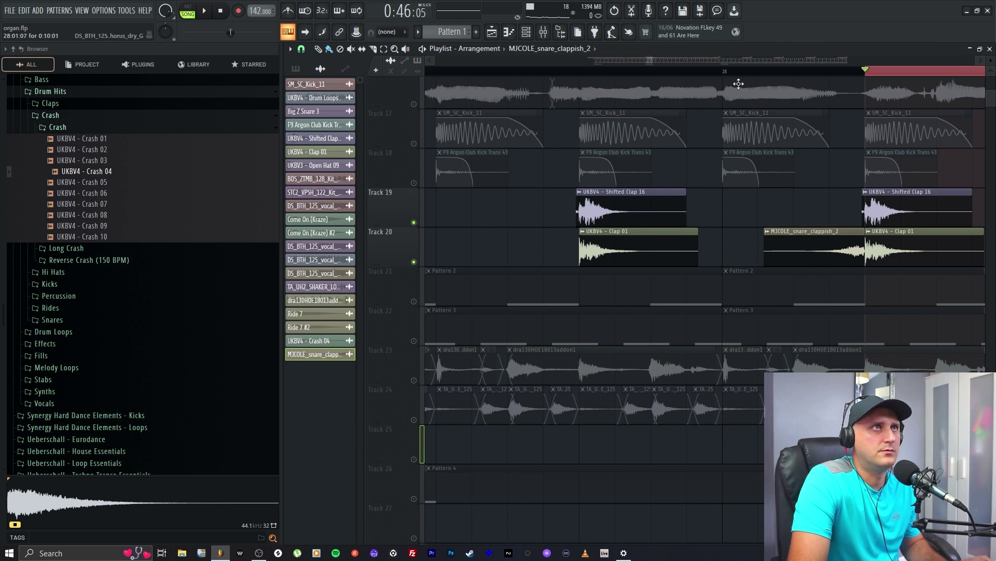
# Select bar 28 as the playback loop and play it to hear the reversed clap in context.
pyautogui.scroll(-6, 503, 77)
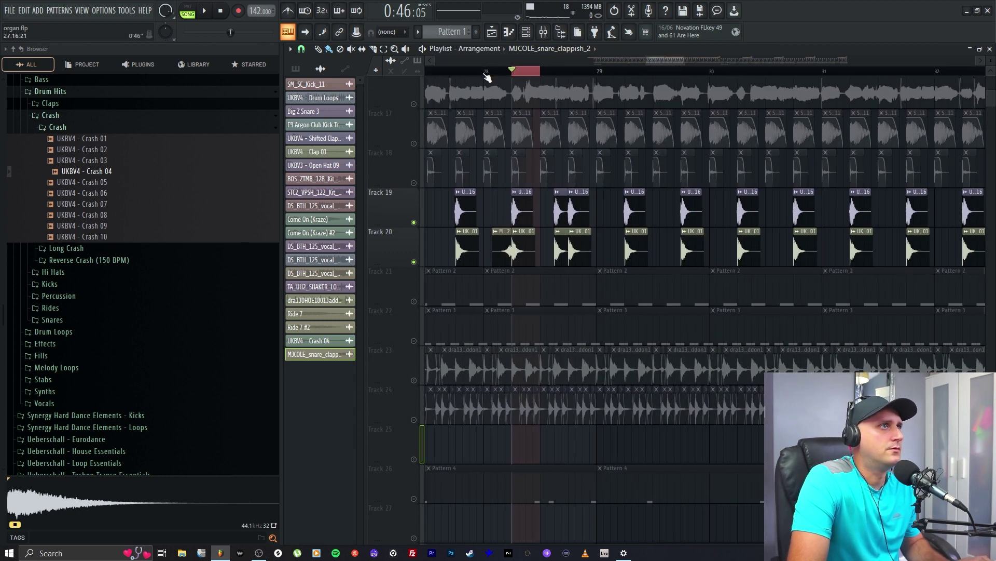
pyautogui.moveTo(487, 77); pyautogui.dragTo(596, 77)
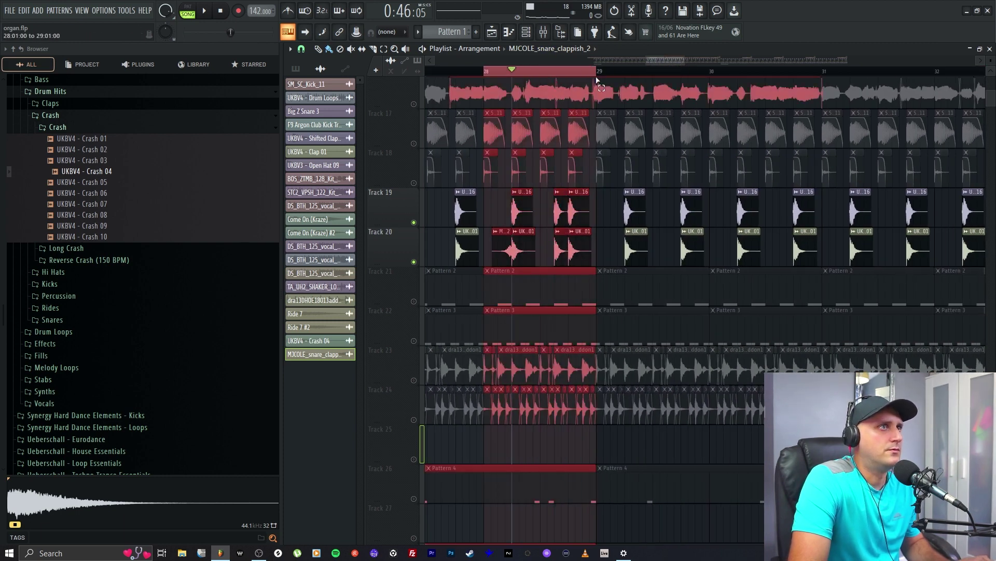
pyautogui.click(207, 11)
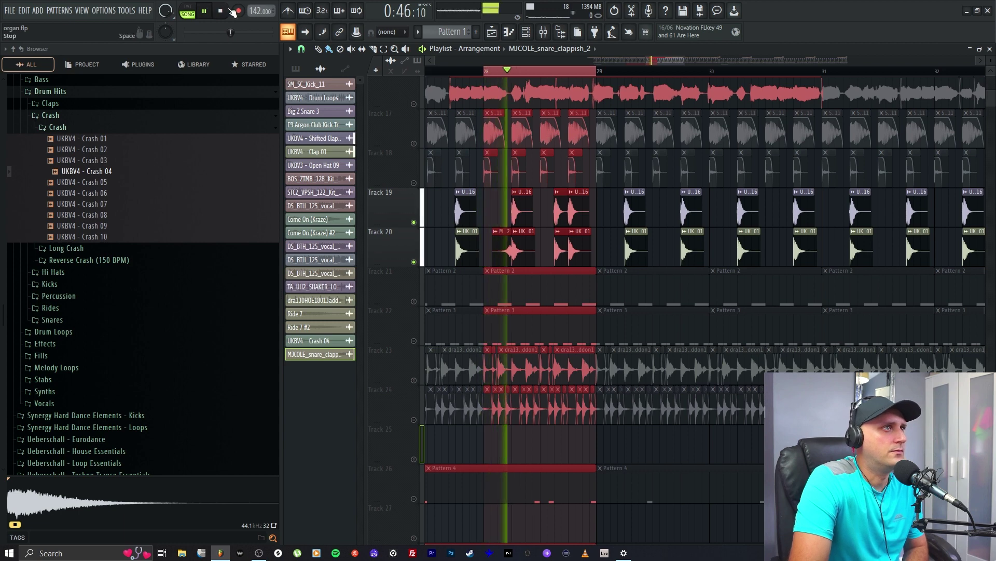
# Lower the volume of the Snare Garage mixer track slightly while the loop plays.
pyautogui.click(544, 32)
pyautogui.click(600, 344)
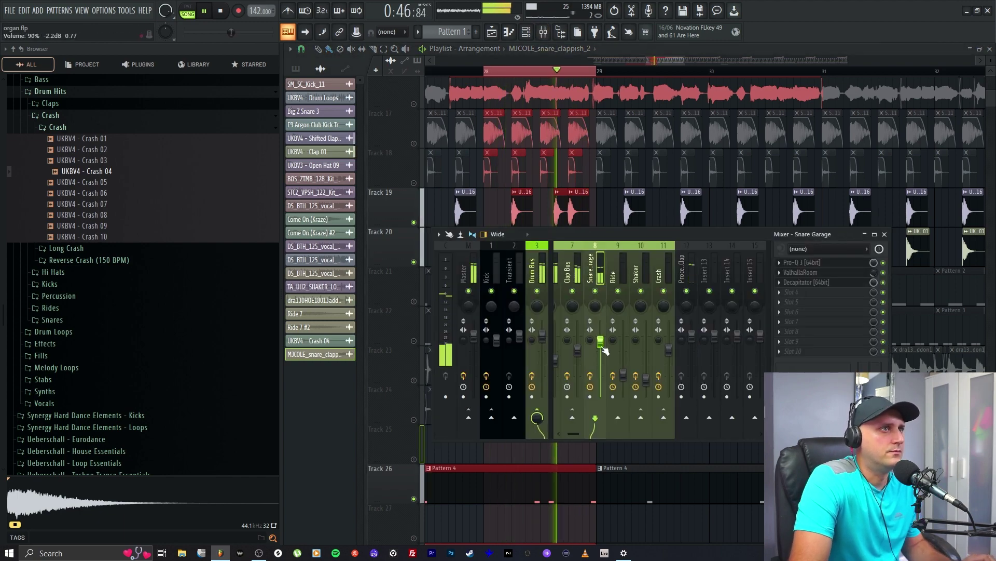
pyautogui.moveTo(605, 351); pyautogui.dragTo(605, 354)
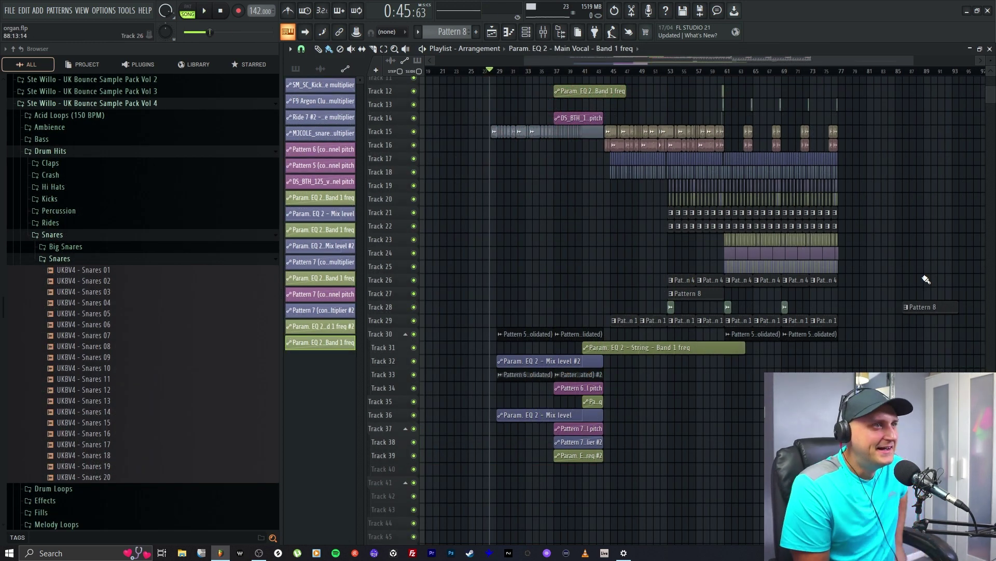
# Review the mixer tracks and play the arrangement from about bar 27 through to its end at bar 77.
pyautogui.click(543, 33)
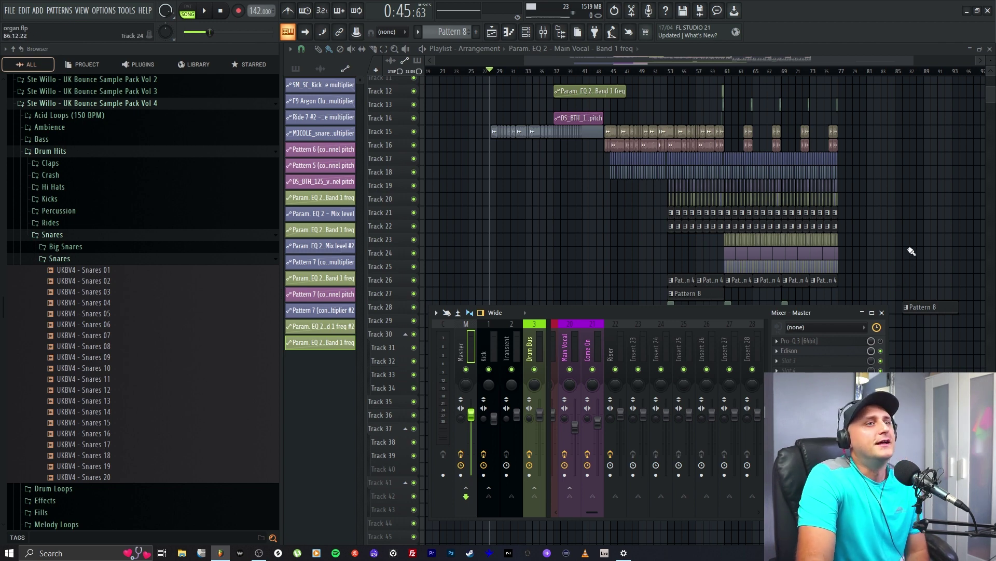
pyautogui.press('F9')
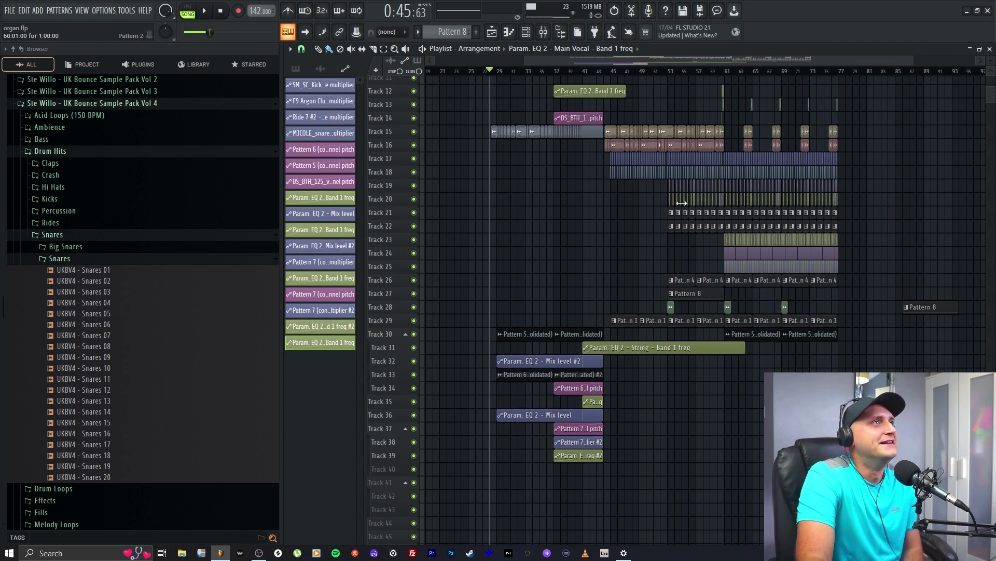
pyautogui.click(206, 10)
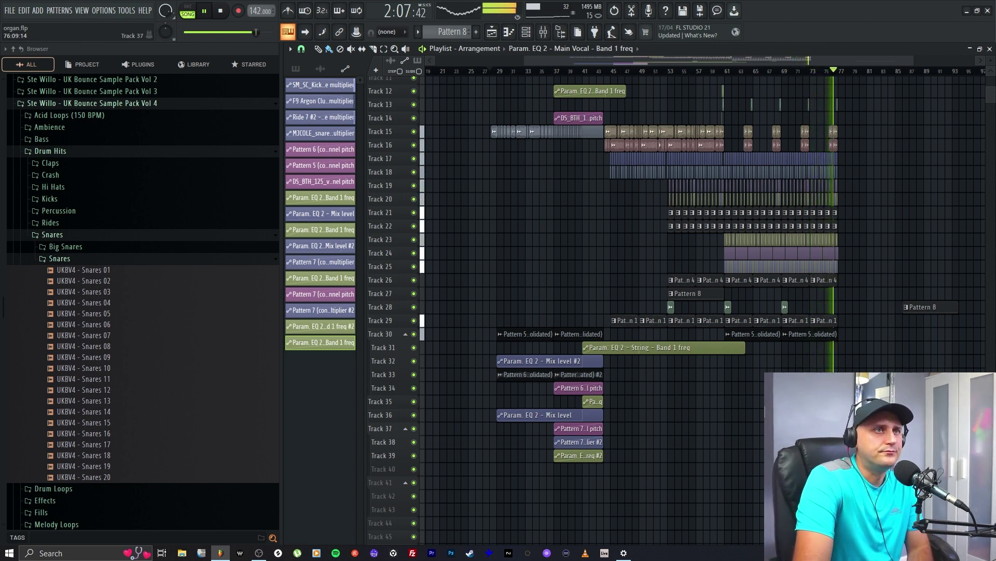
pyautogui.click(207, 11)
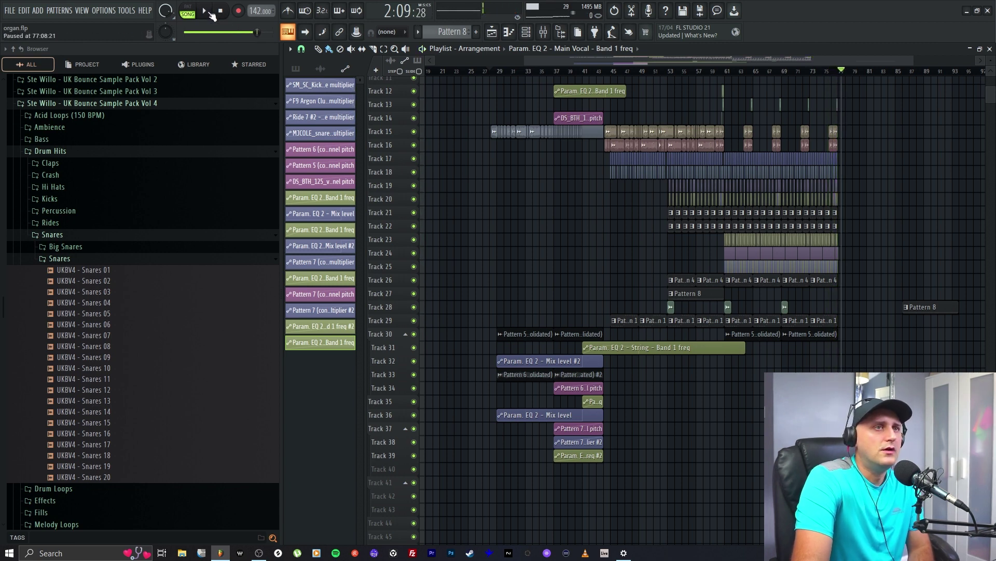